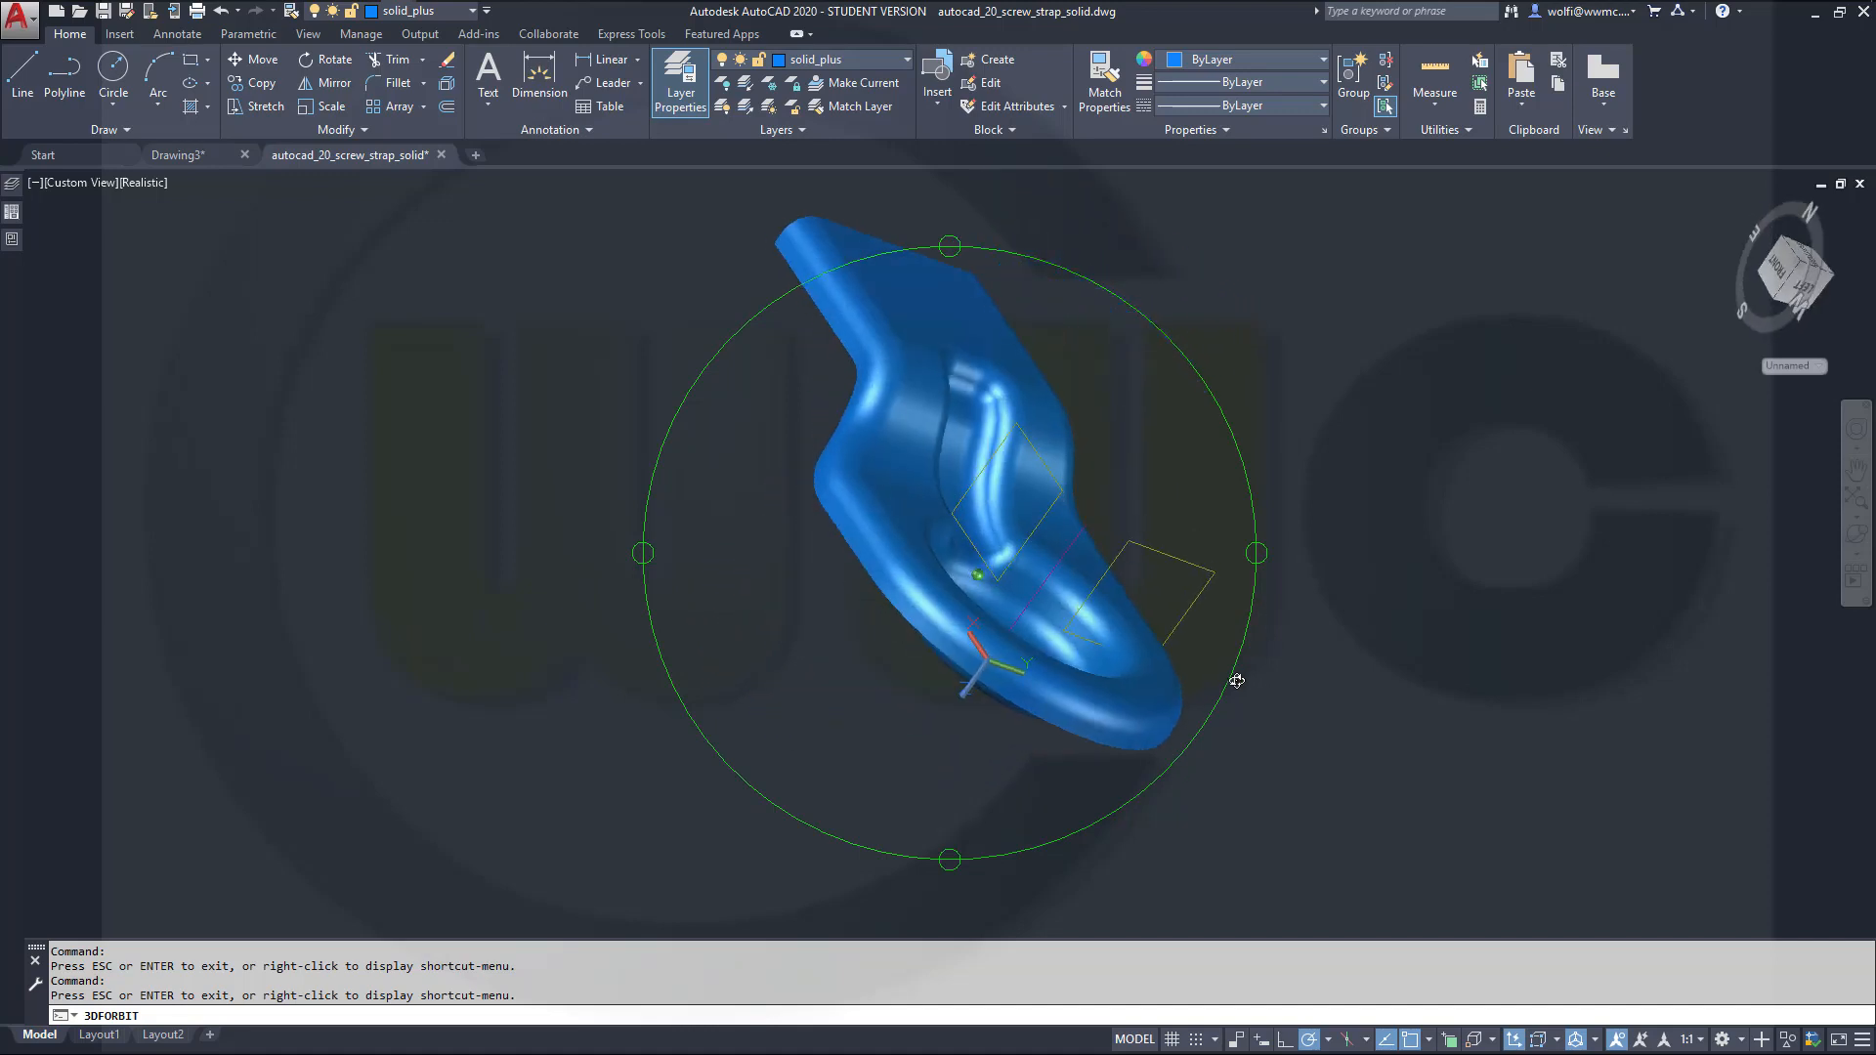
pyautogui.moveTo(808, 605)
pyautogui.mouseDown()
pyautogui.moveTo(791, 635)
pyautogui.moveTo(747, 562)
pyautogui.moveTo(641, 498)
pyautogui.moveTo(798, 621)
pyautogui.mouseUp()
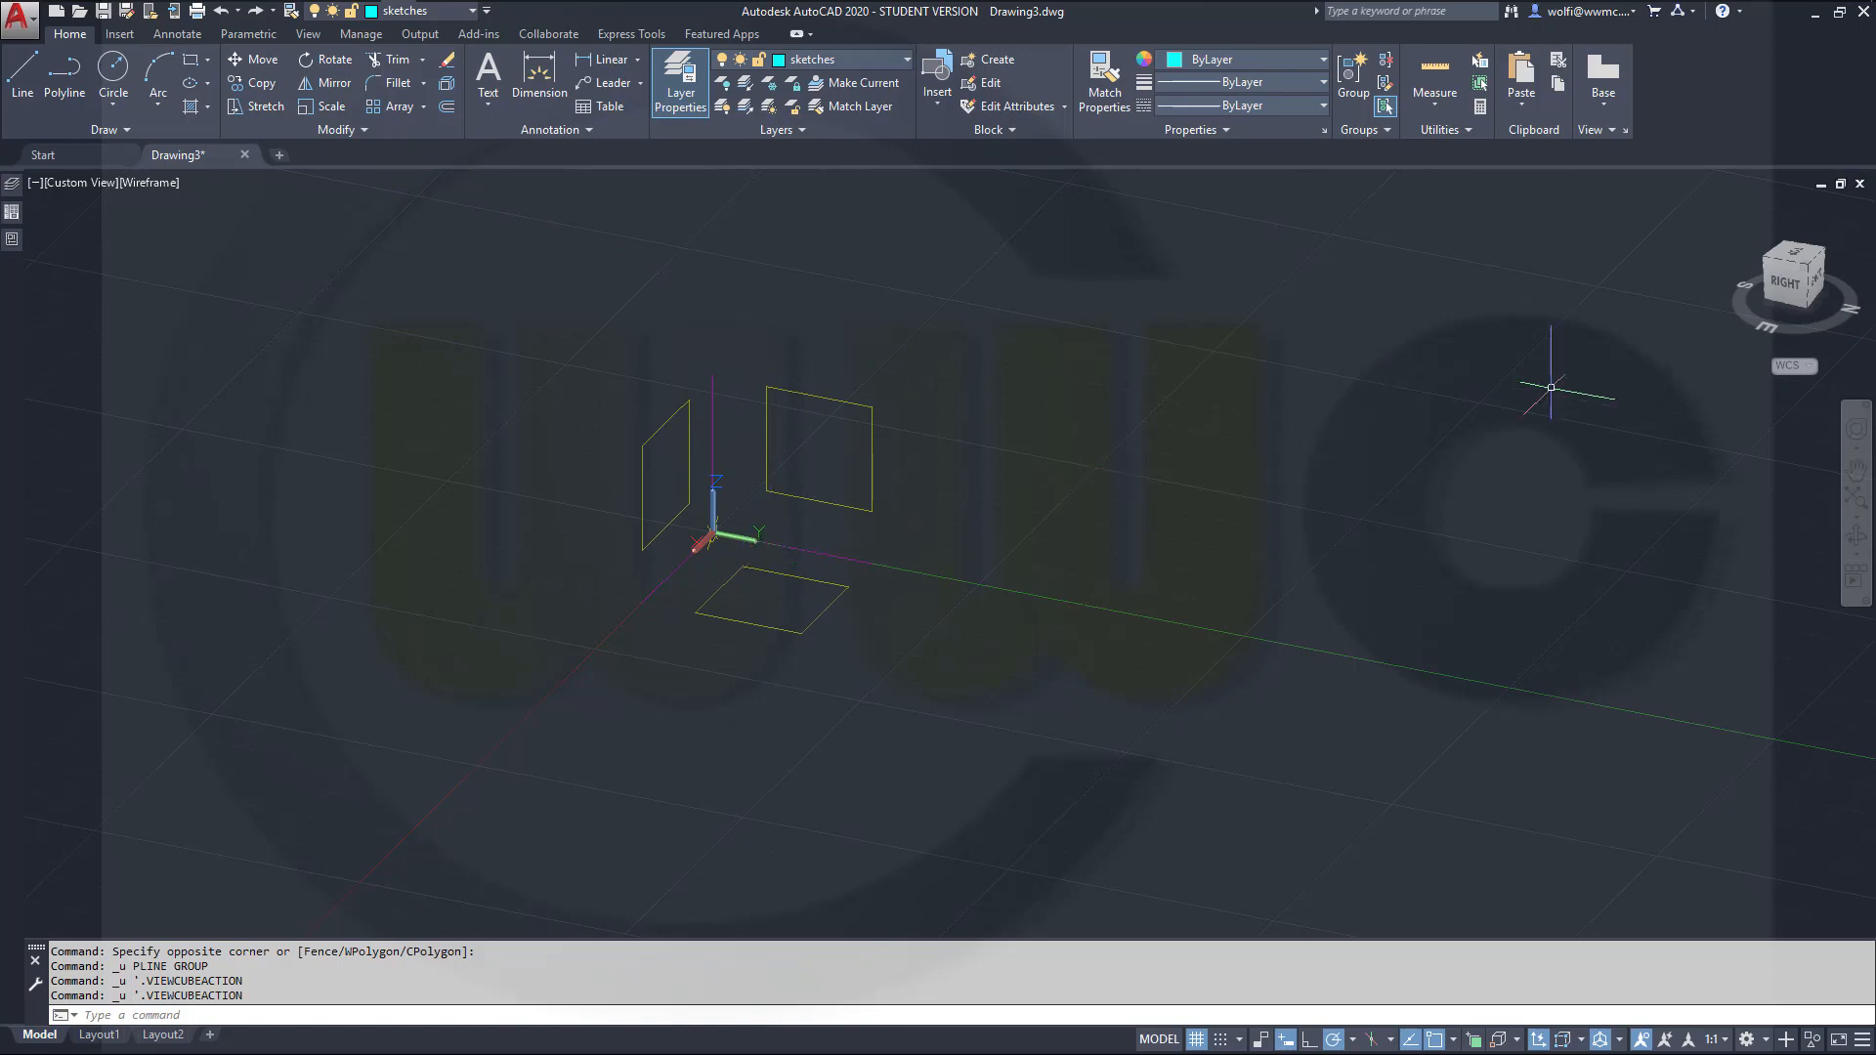
# Step: In the top view with north up, draw a horizontal line from 0,14.5 that runs 30 units in the positive X direction
pyautogui.click(1798, 252)
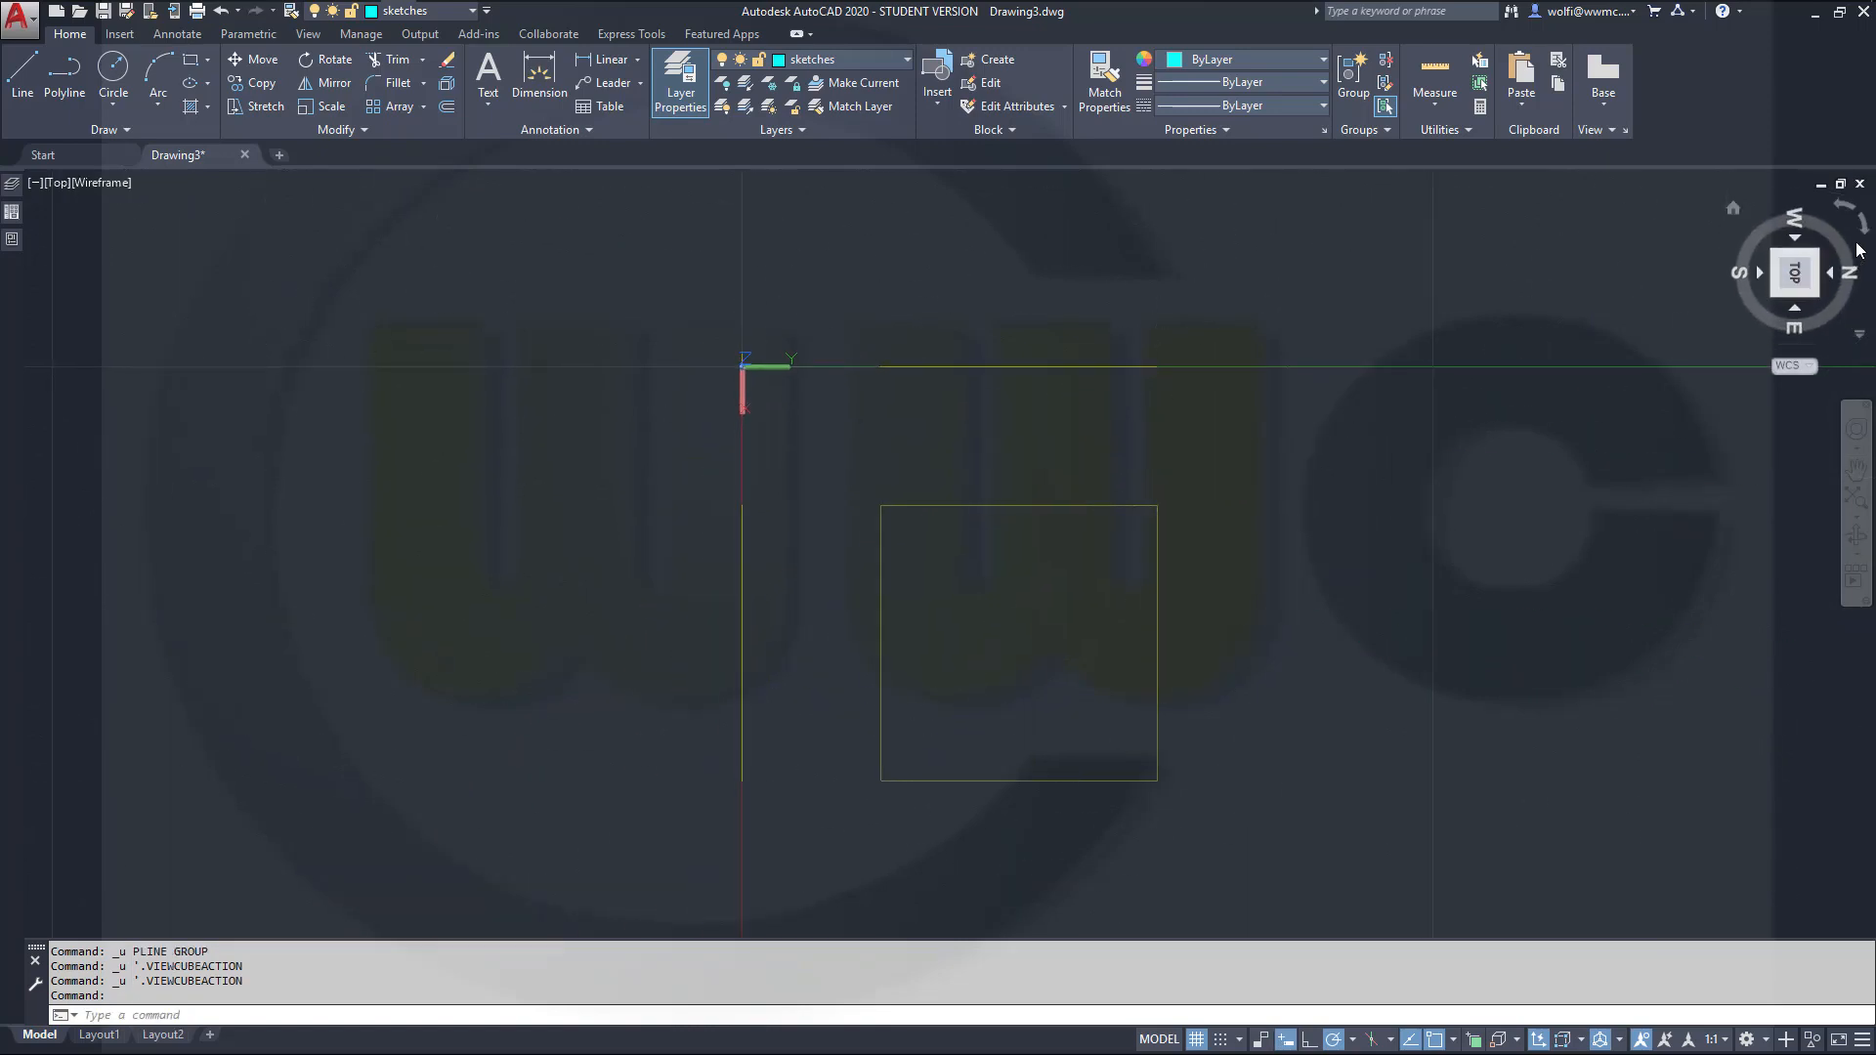
pyautogui.click(1854, 223)
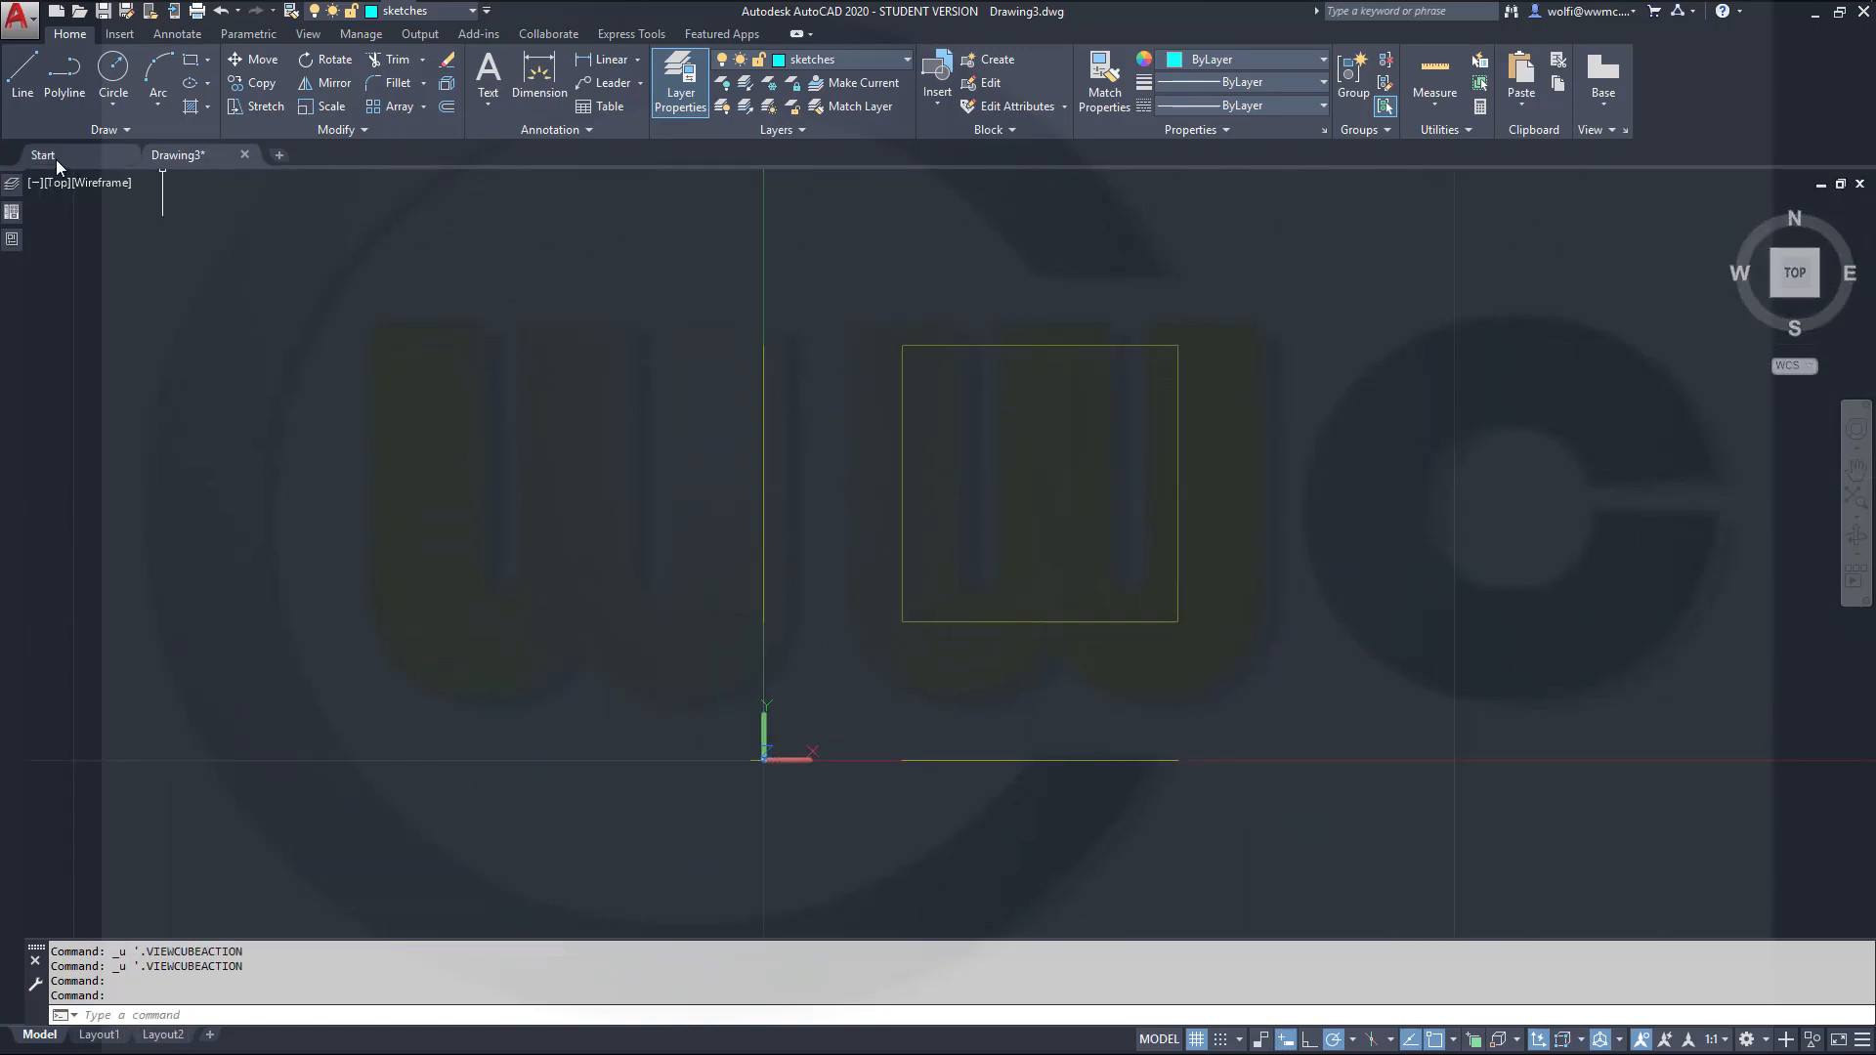
pyautogui.click(19, 73)
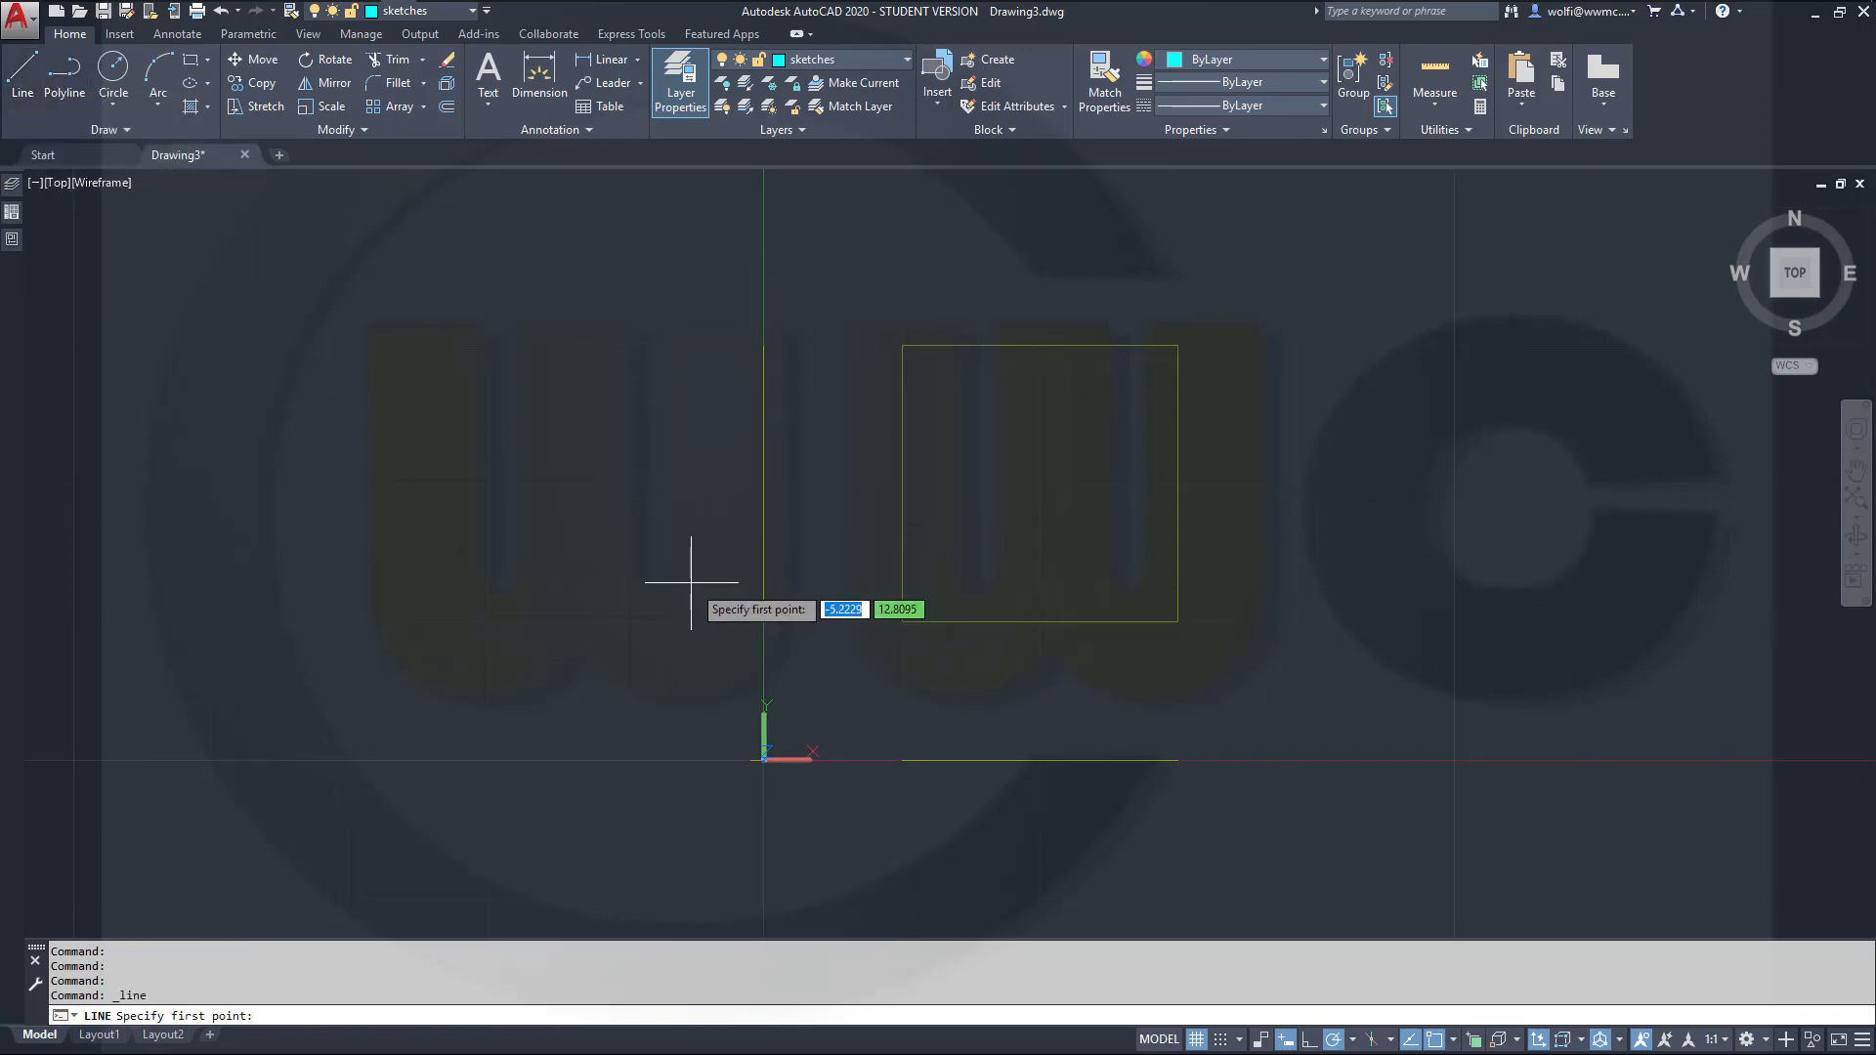
pyautogui.write('0')
pyautogui.press('Tab')
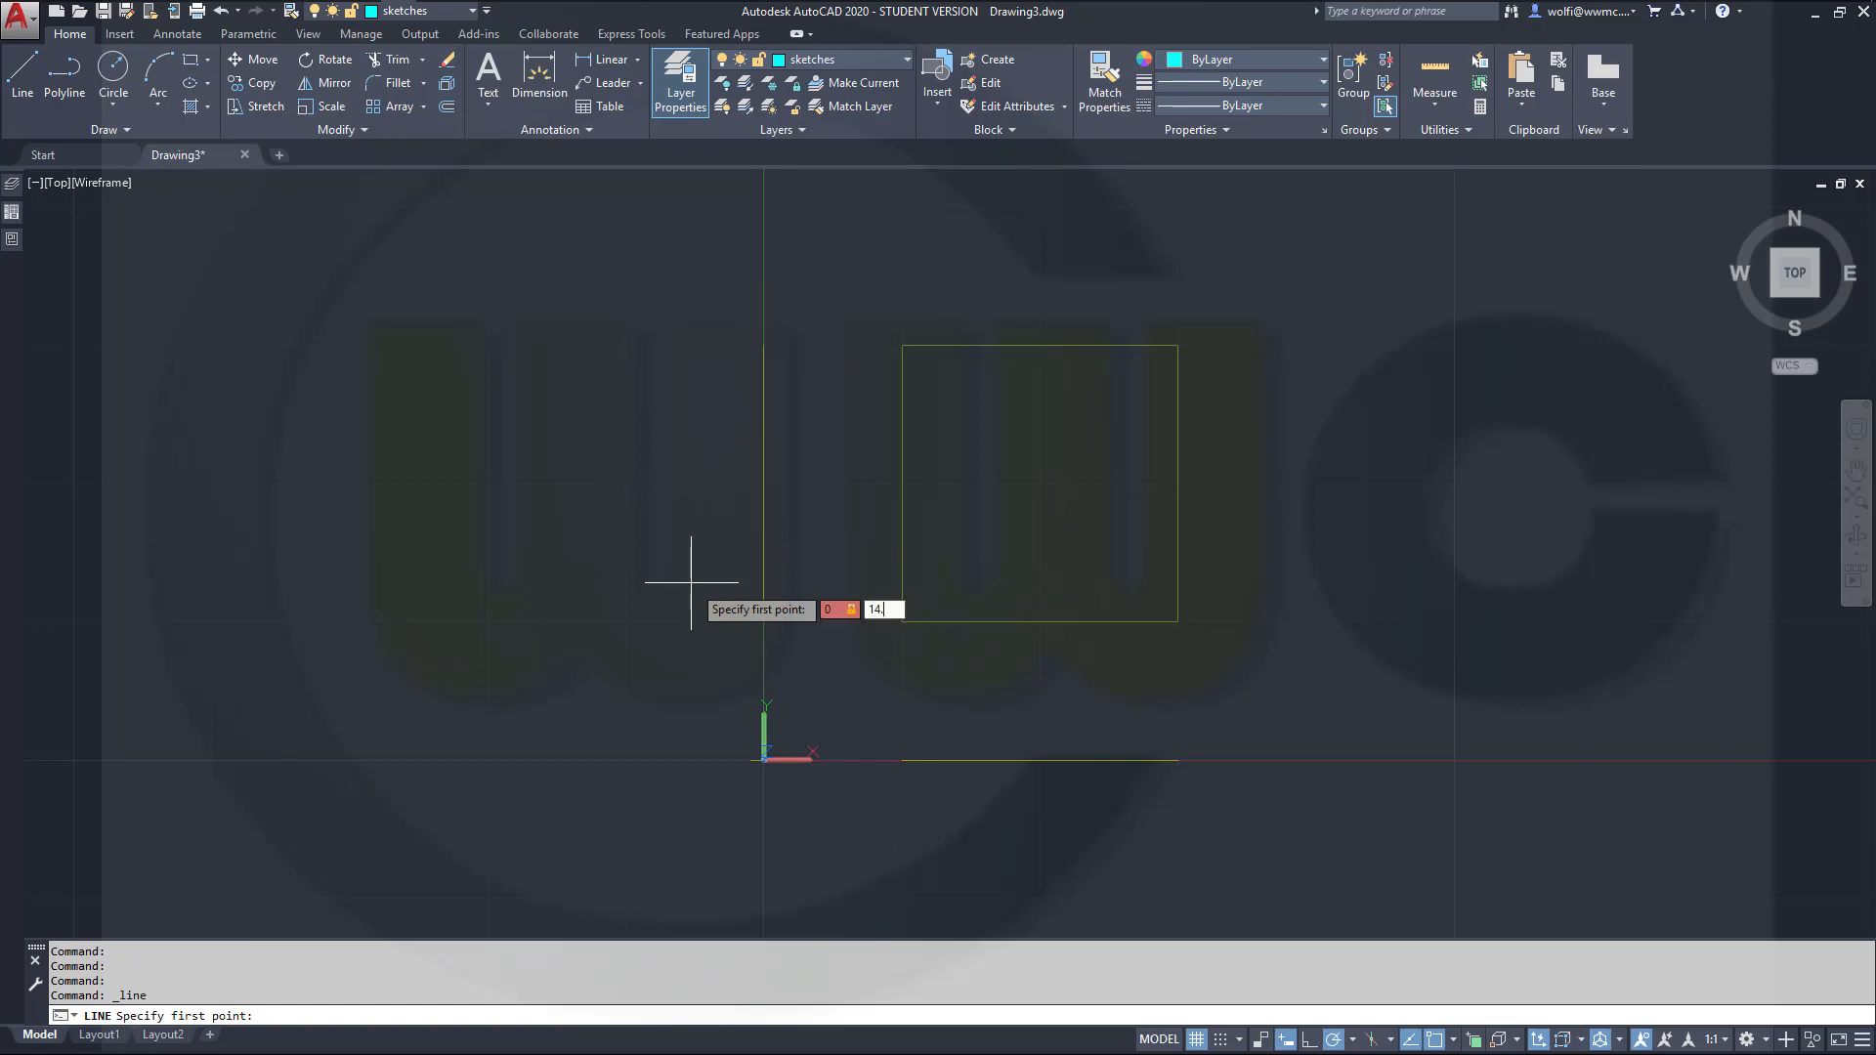
pyautogui.write('14.5')
pyautogui.press('Return')
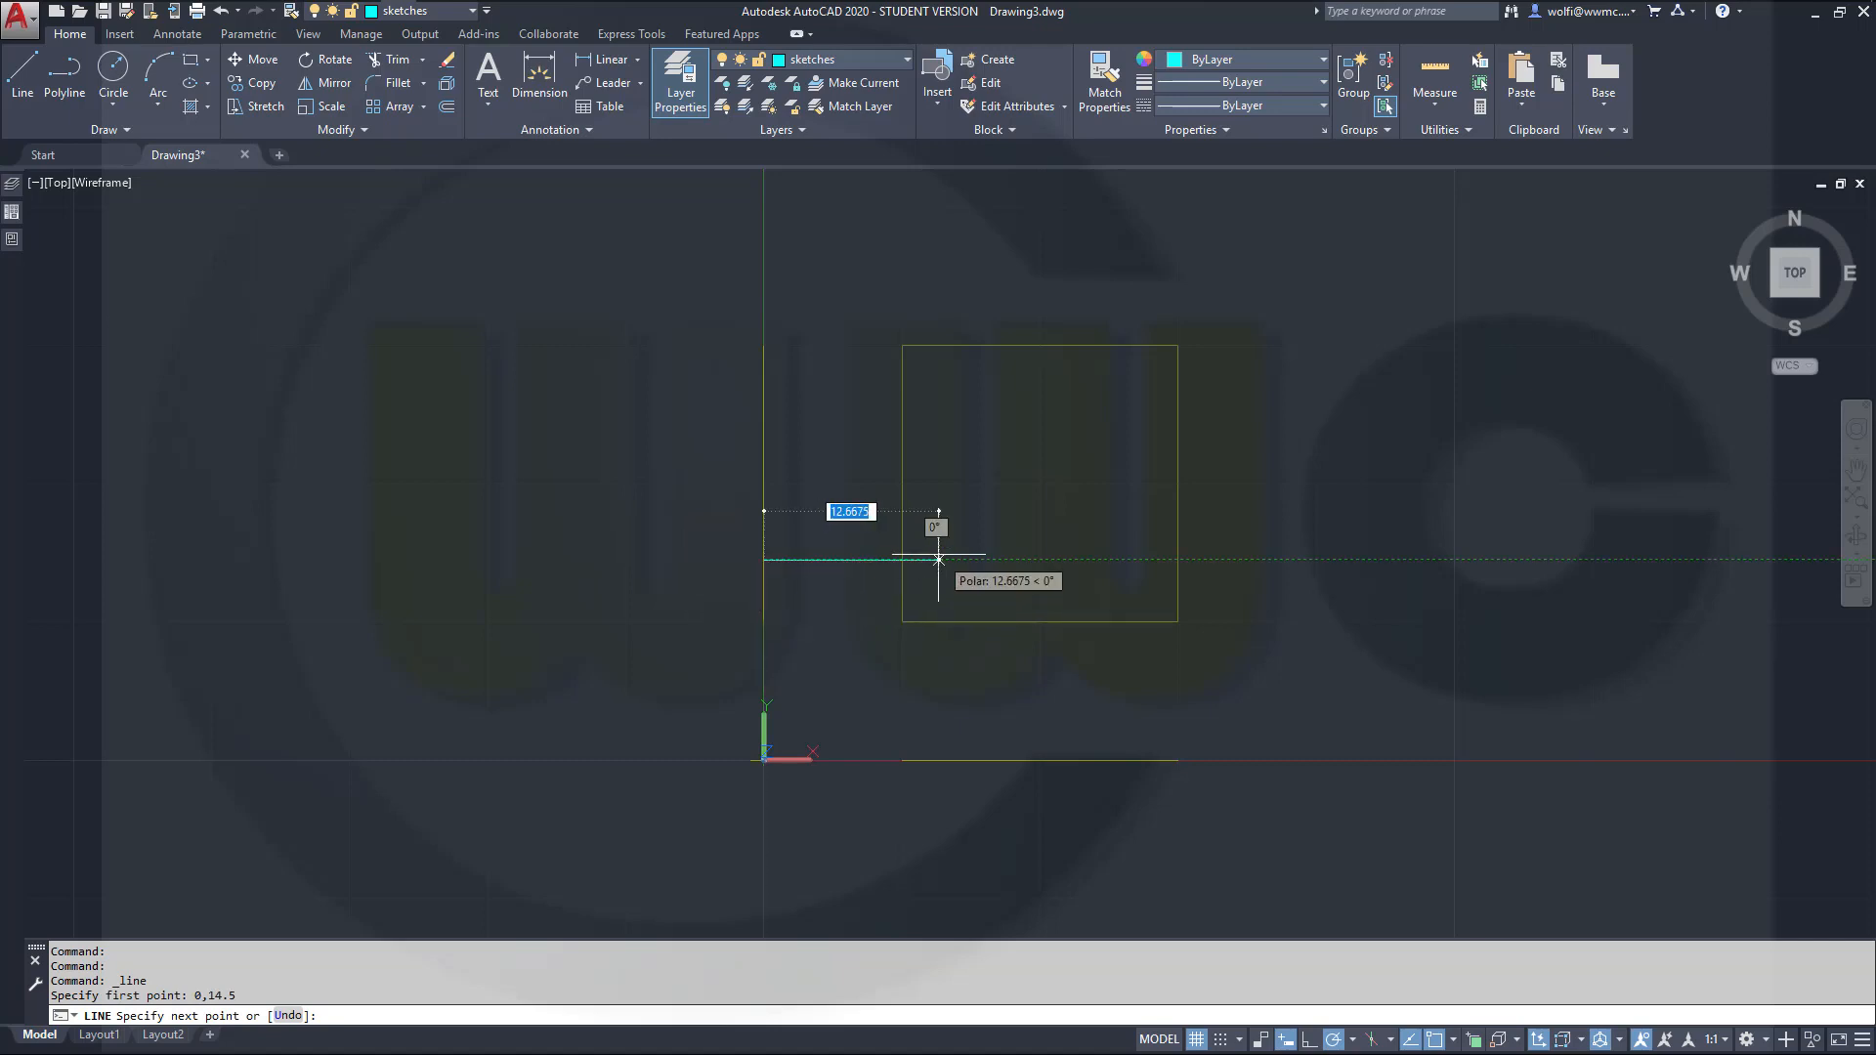
pyautogui.write('30')
pyautogui.press('Return')
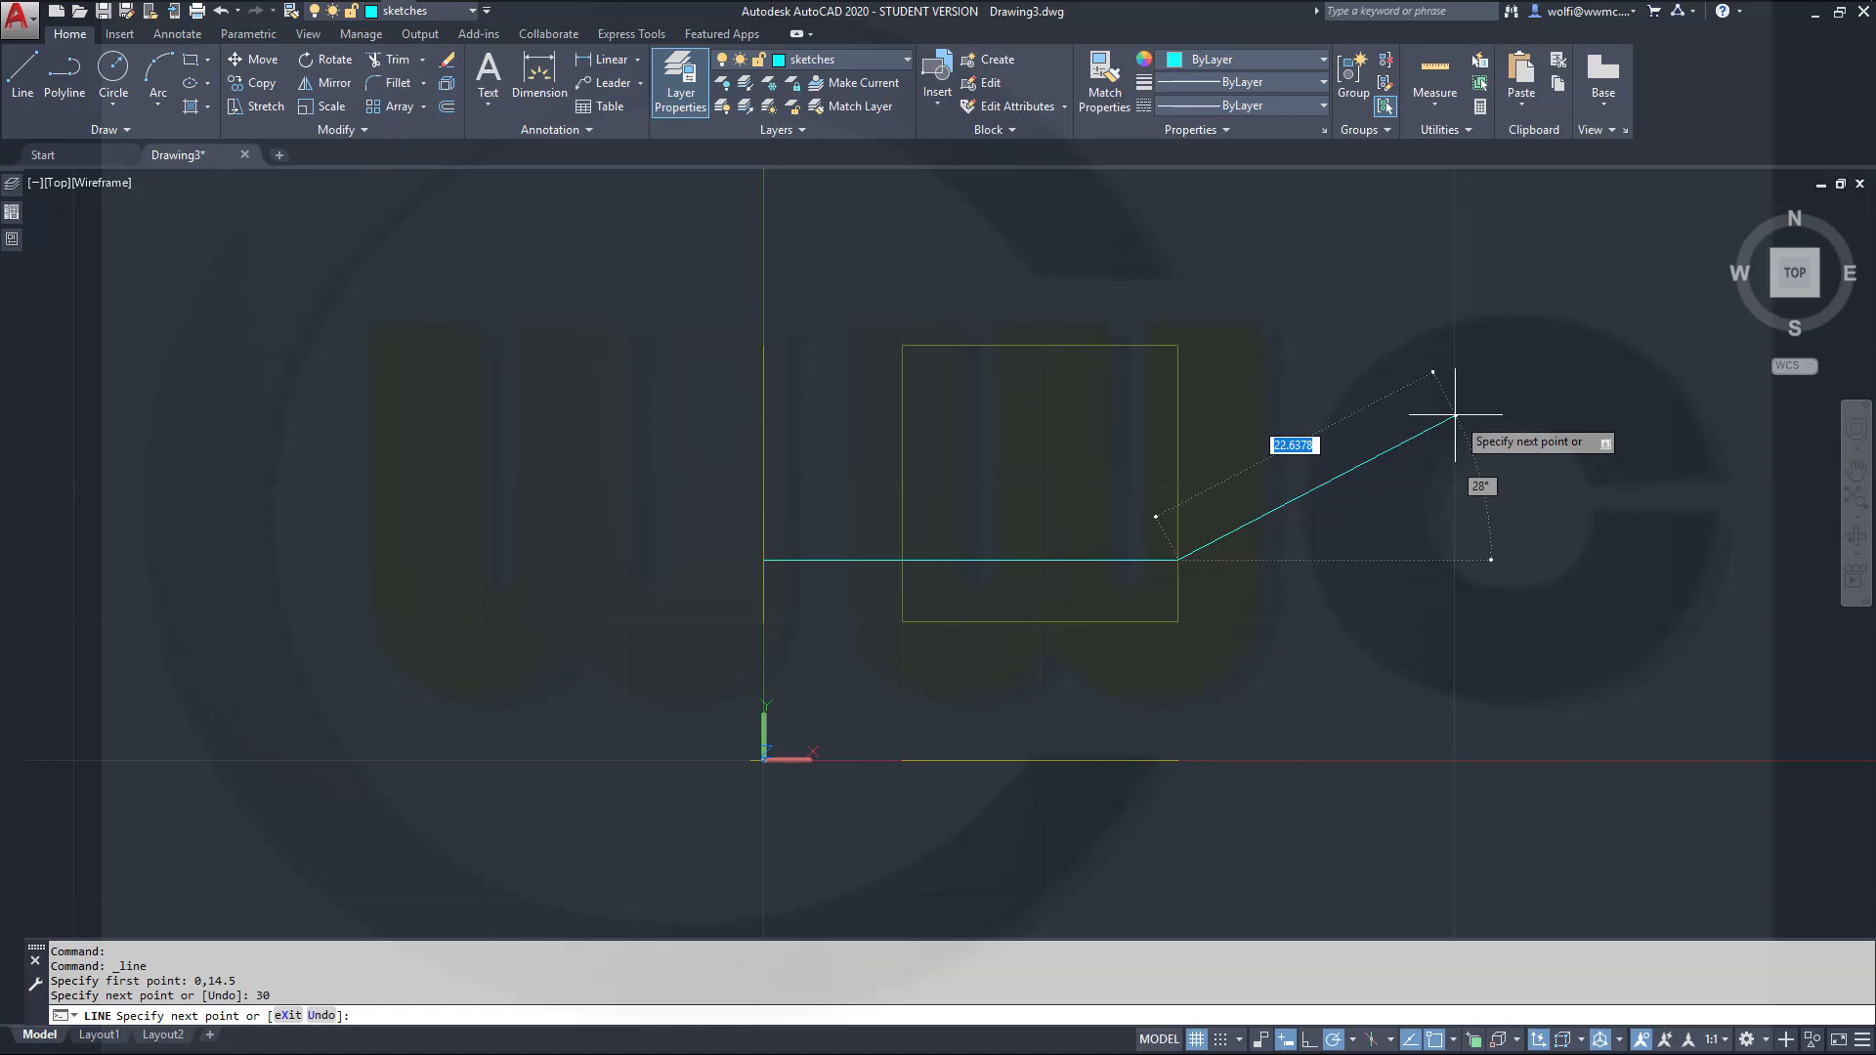
# Step: Continue the line from the end of the 30-unit segment to the absolute point 82.5,29.9
pyautogui.write('#82')
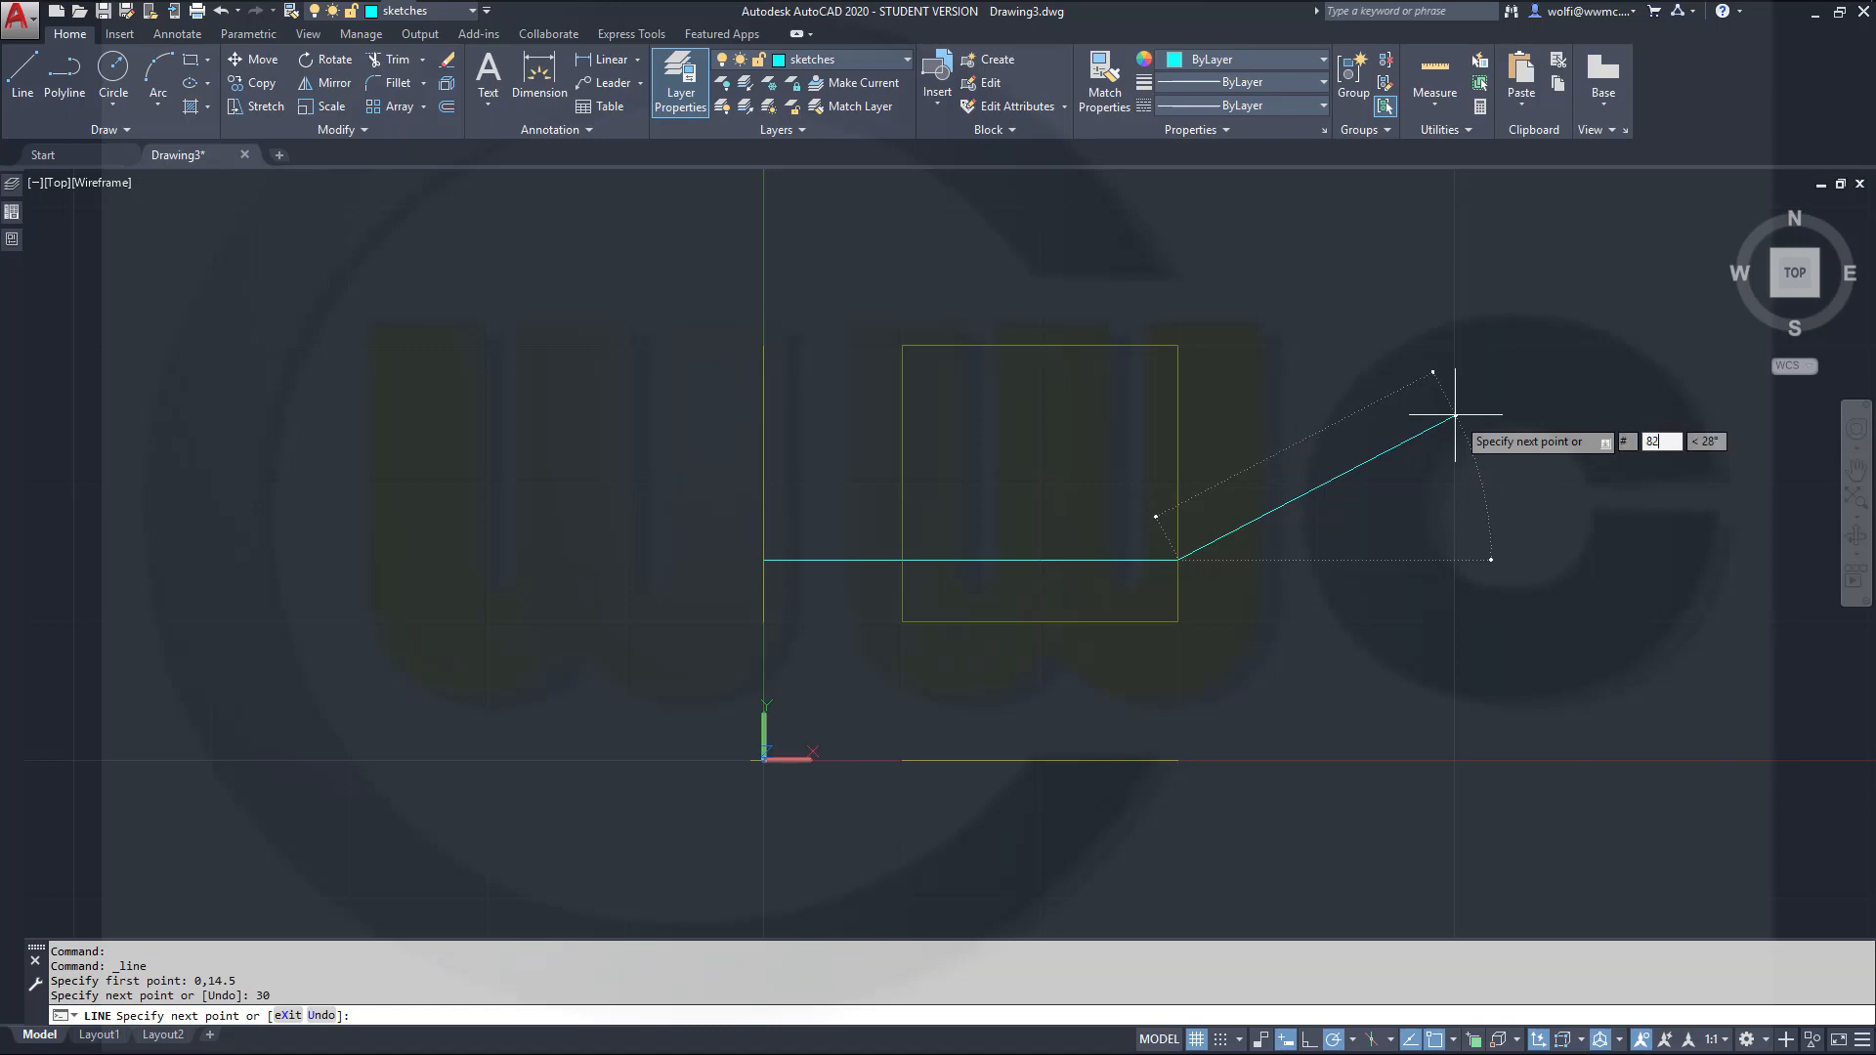
pyautogui.press('Tab')
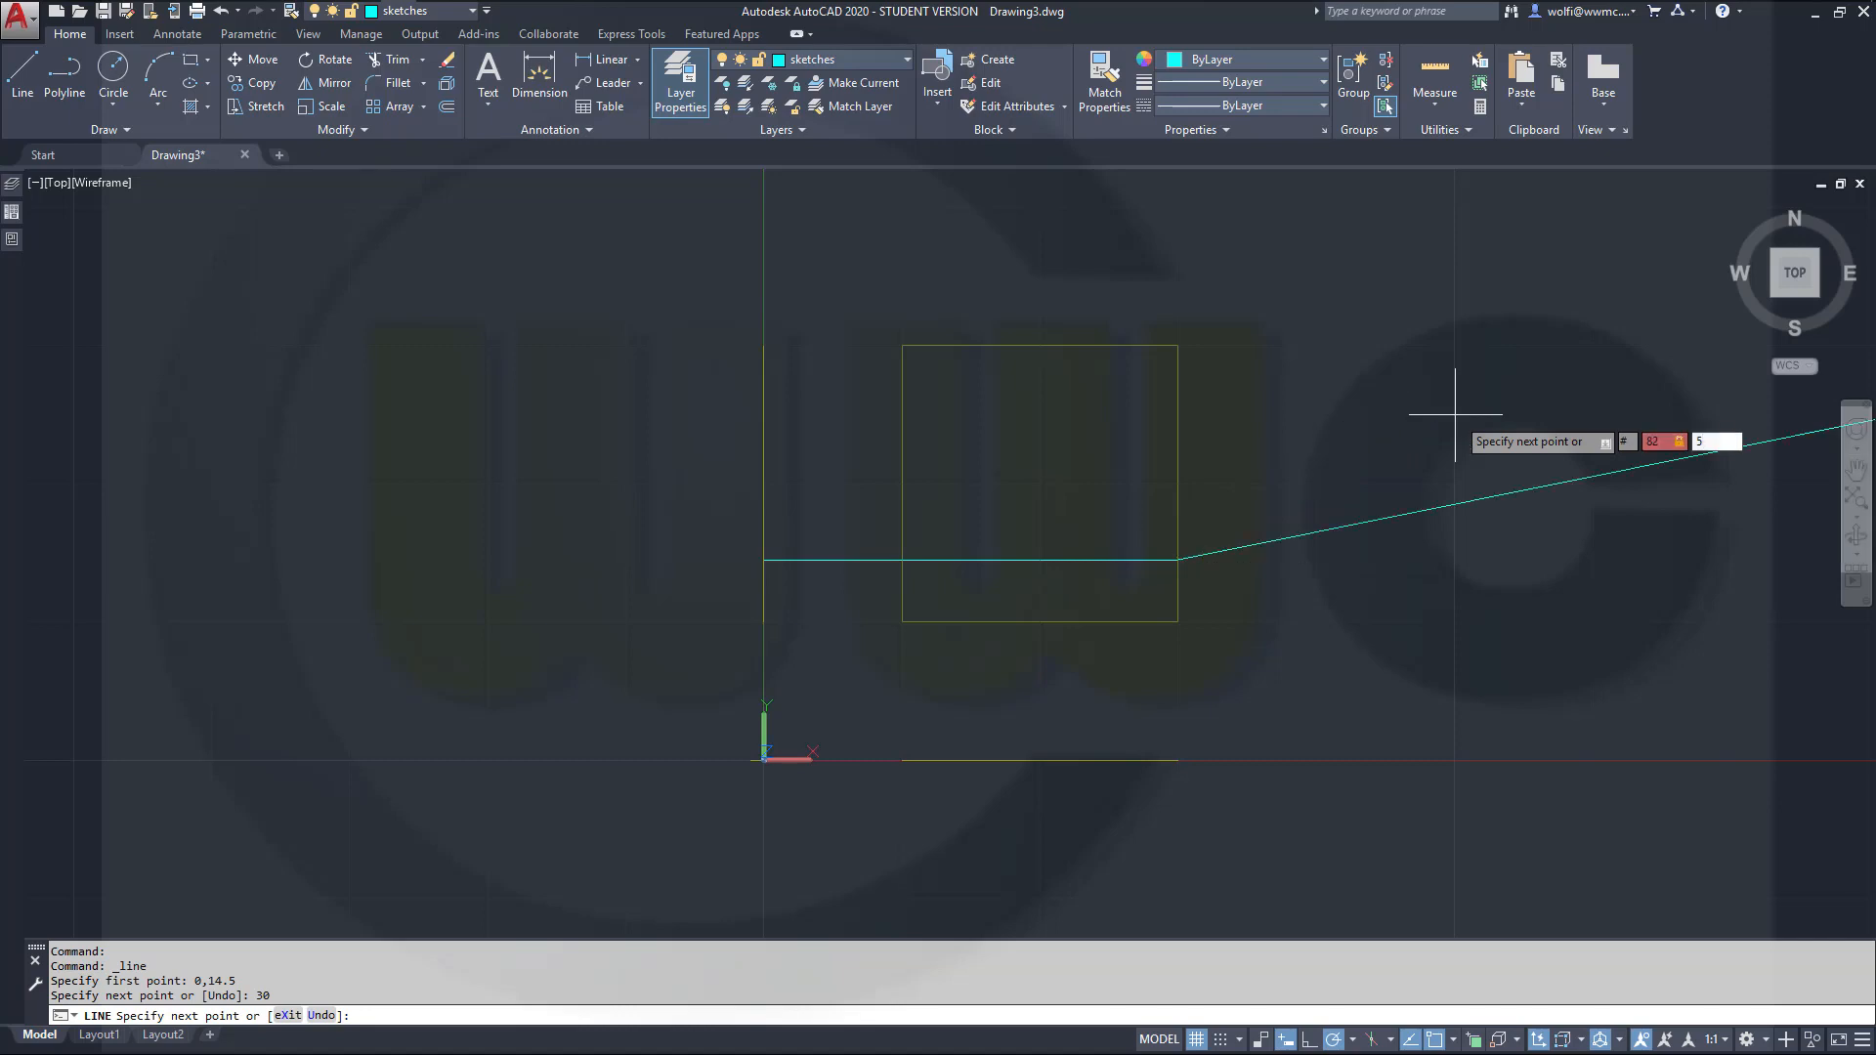
pyautogui.write('5')
pyautogui.press('Tab')
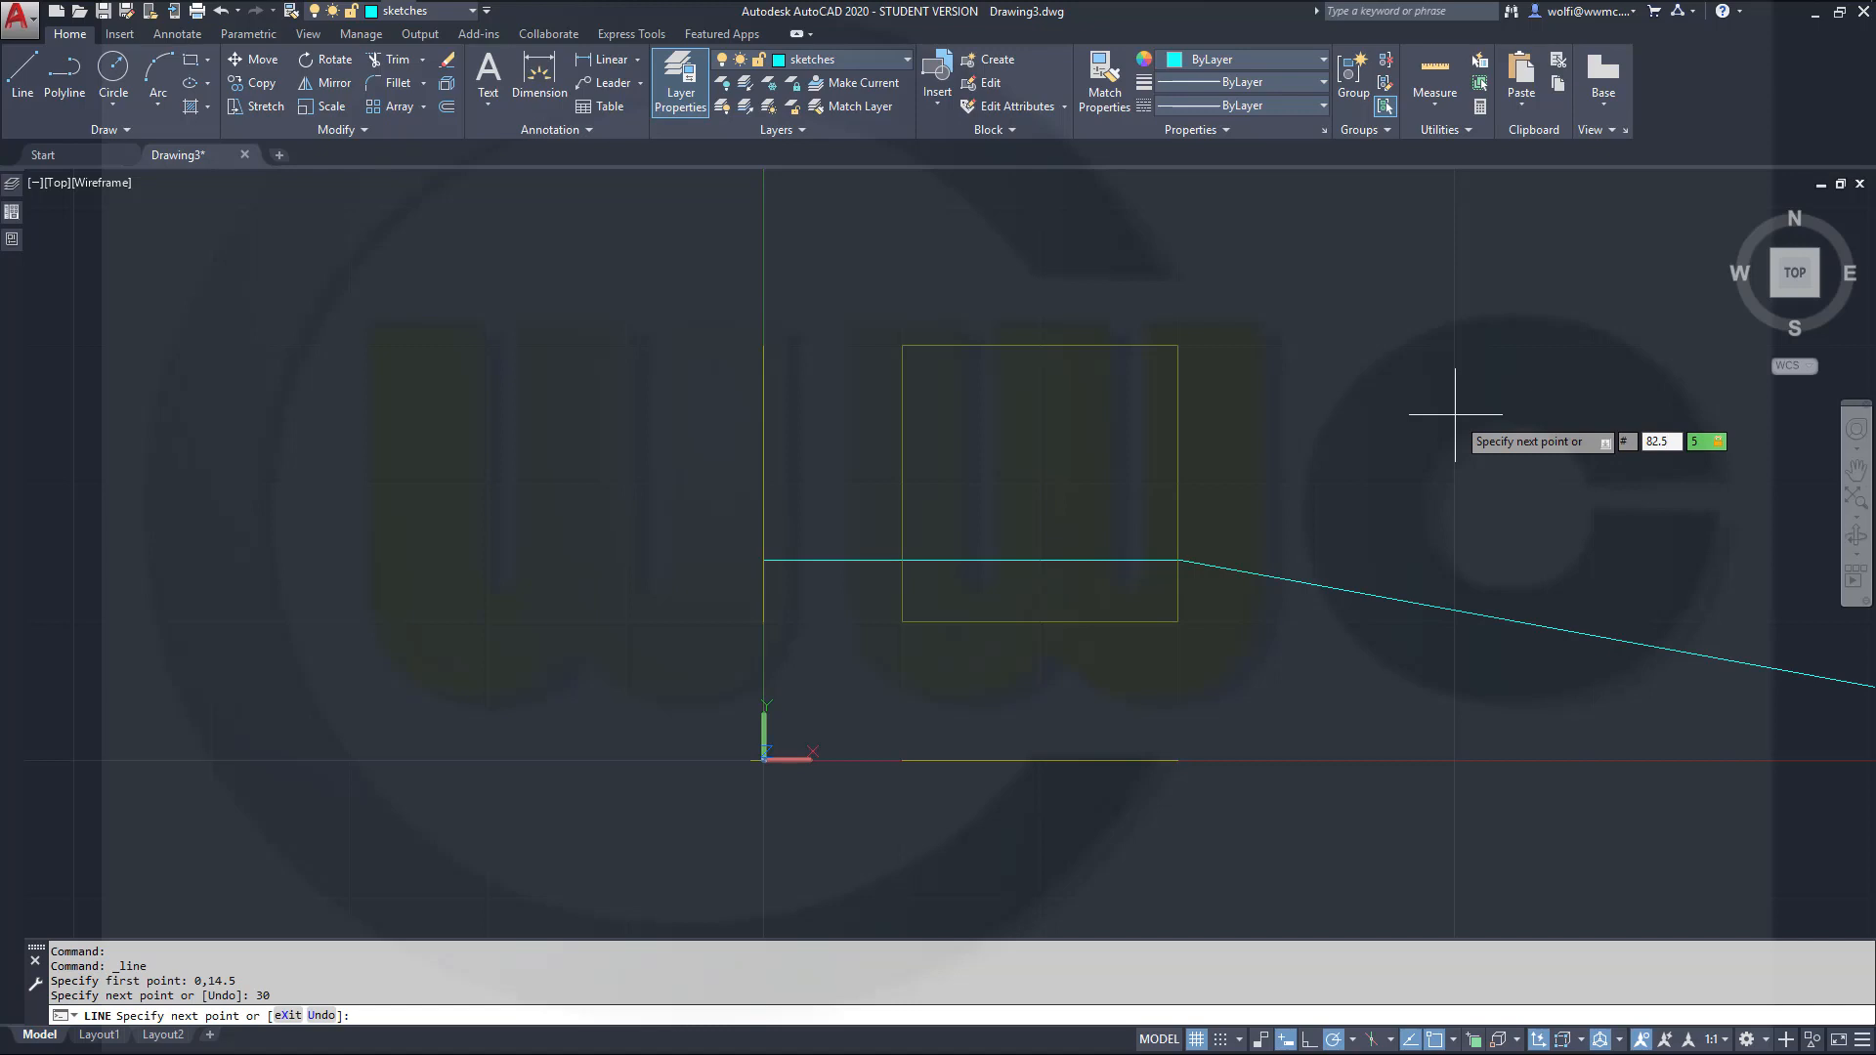
pyautogui.write('82.5')
pyautogui.press('Tab')
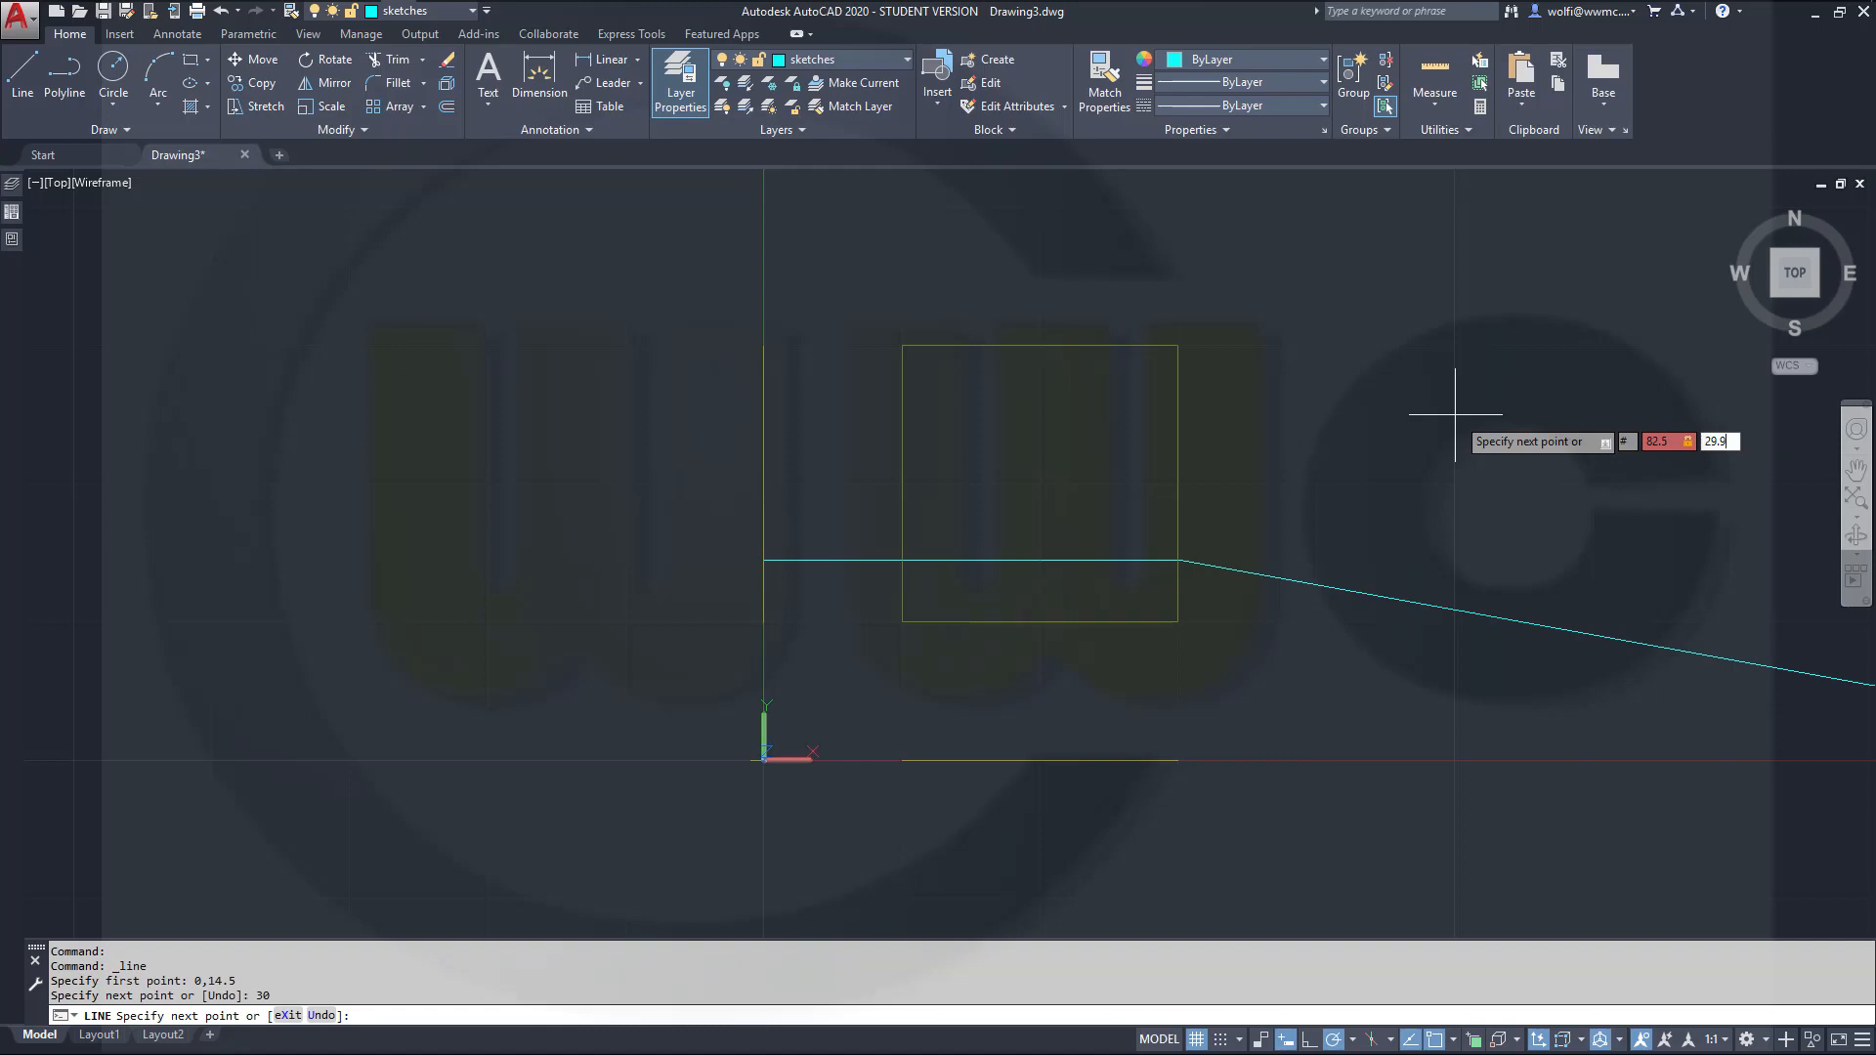
pyautogui.press('Return')
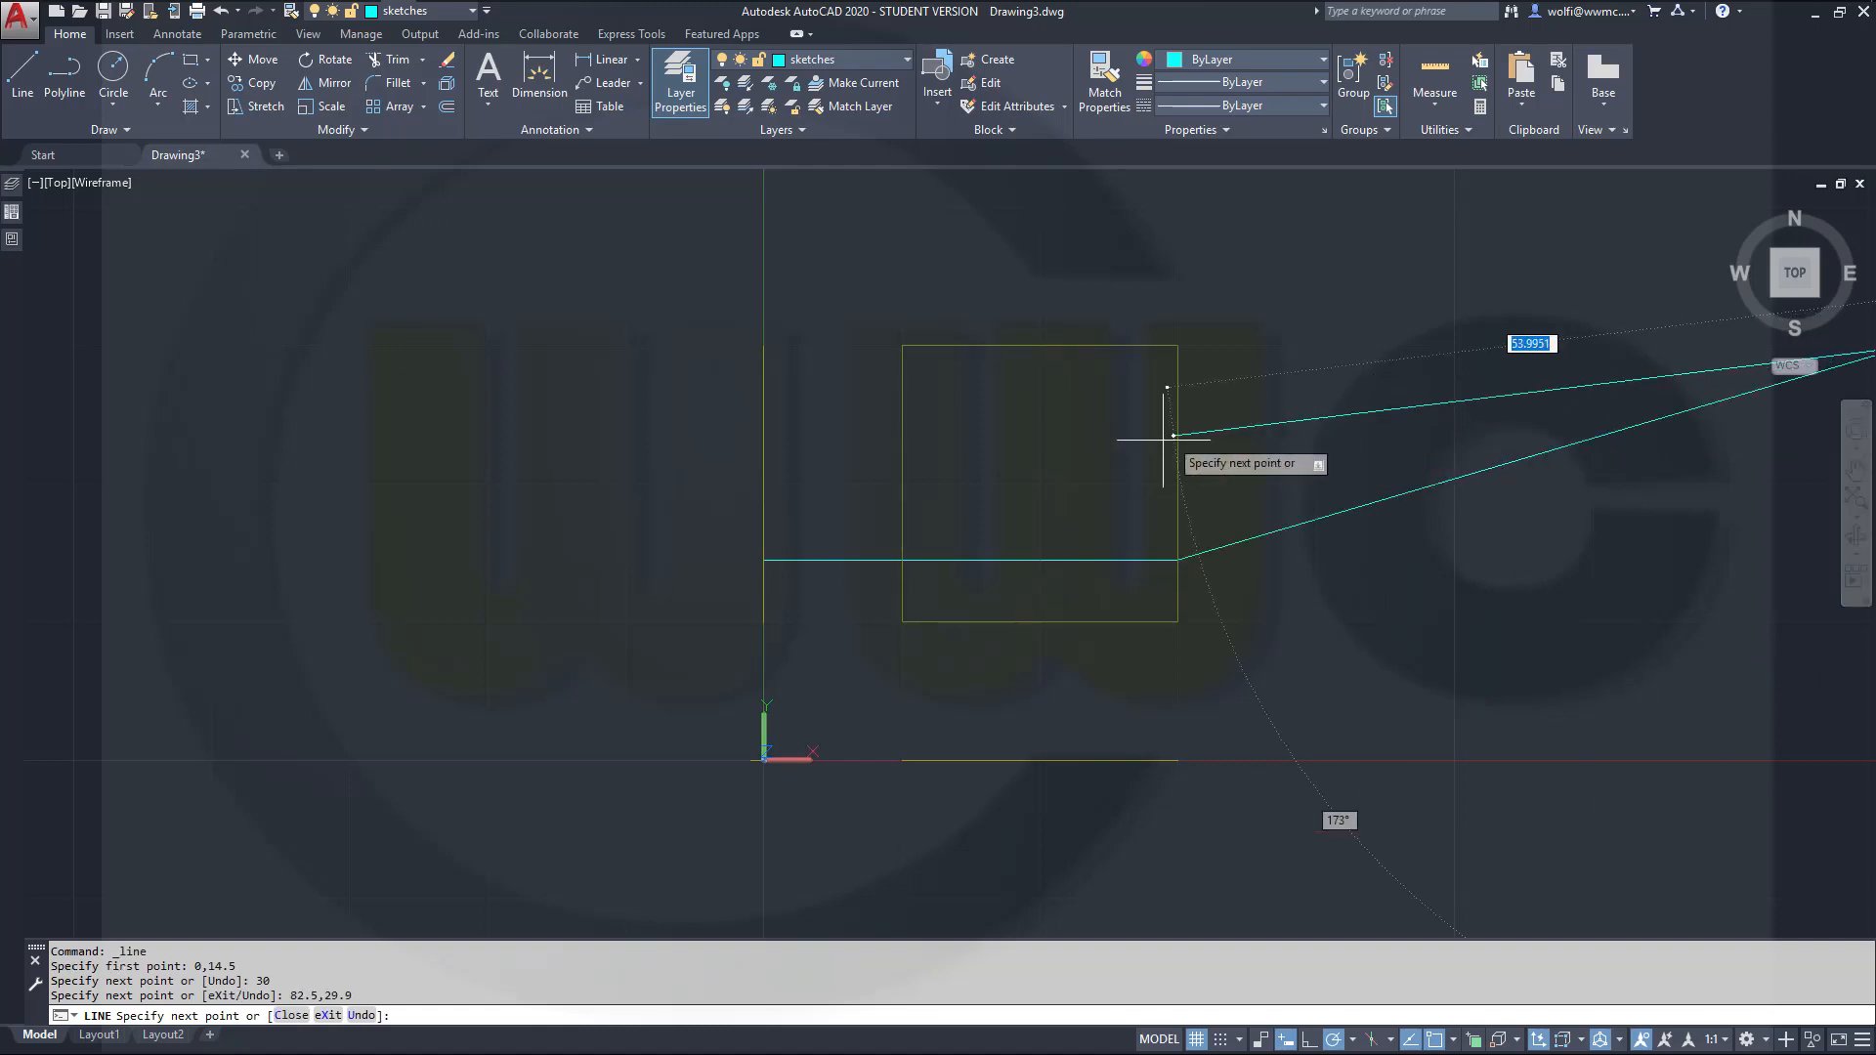
# Step: Add a 42.5-unit horizontal segment back in the negative X direction and connect it to the end of the 30-unit line
pyautogui.moveTo(1250, 446); pyautogui.dragTo(1009, 541, button='middle')
pyautogui.moveTo(1009, 540); pyautogui.dragTo(758, 580)
pyautogui.press('Escape')
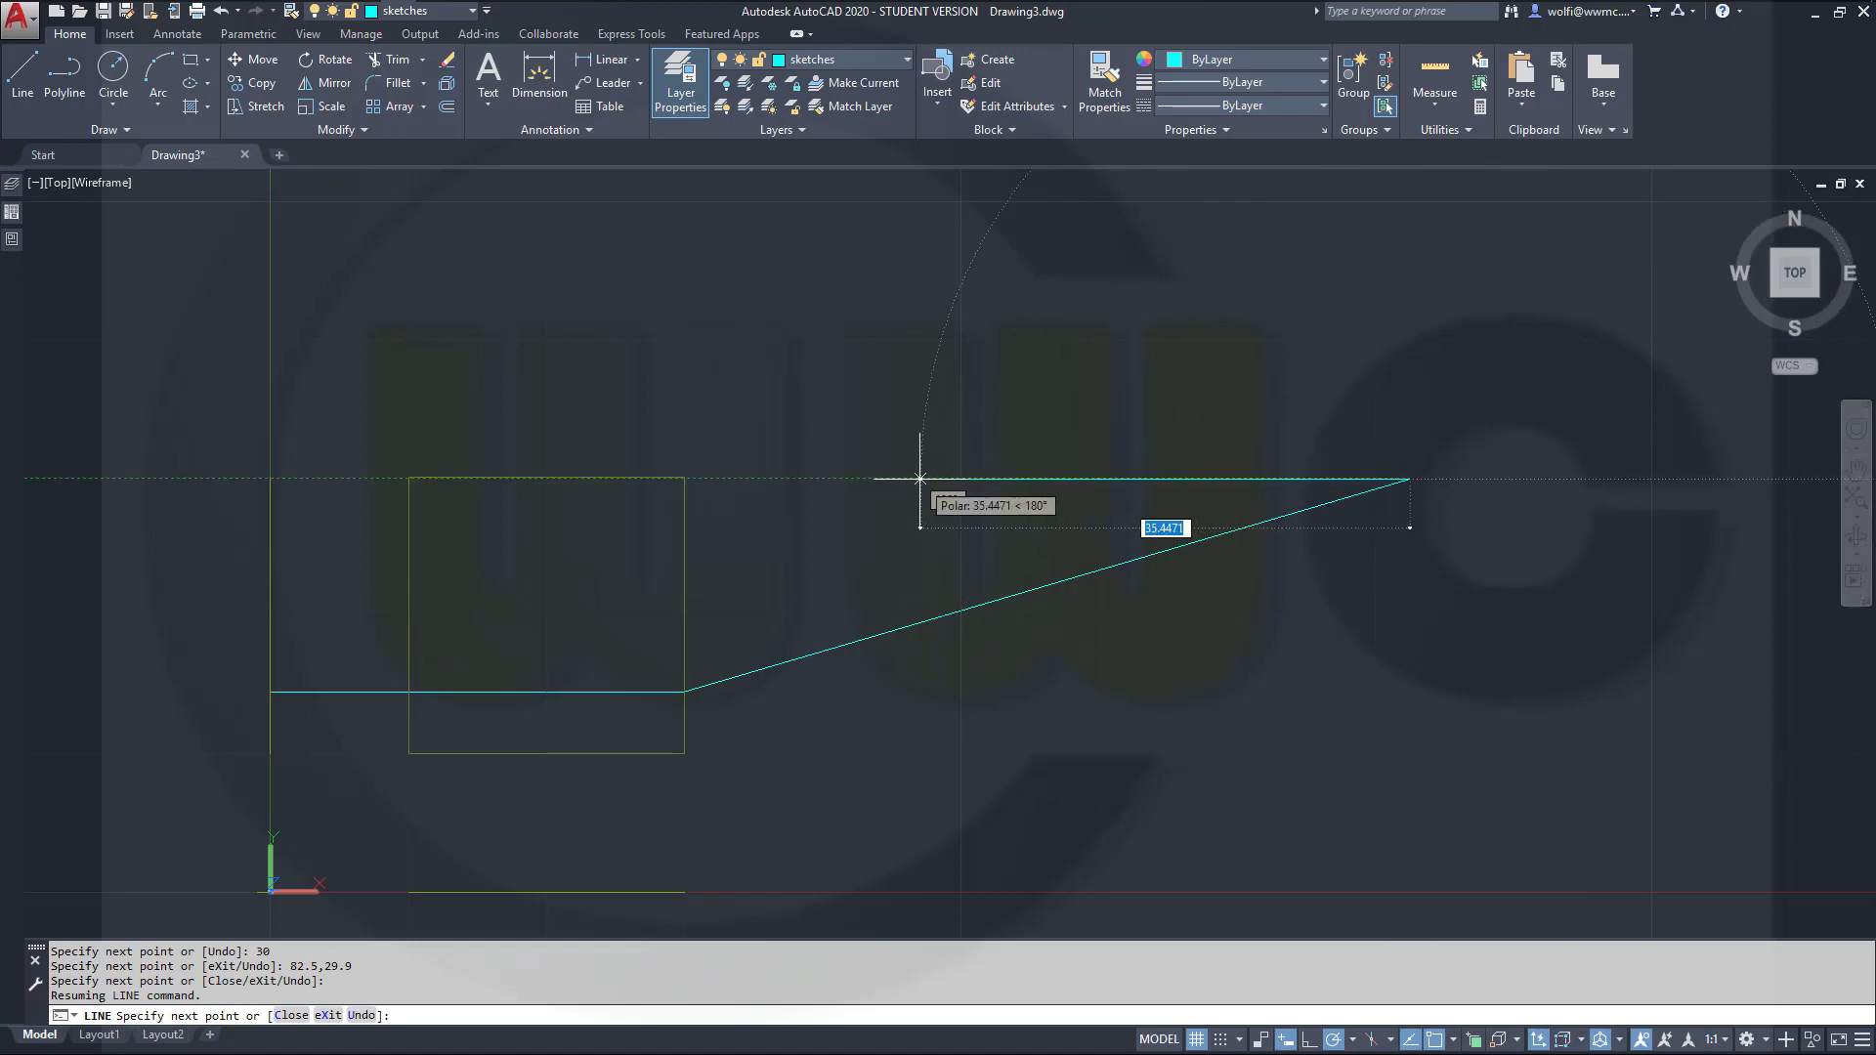
pyautogui.write('42.5')
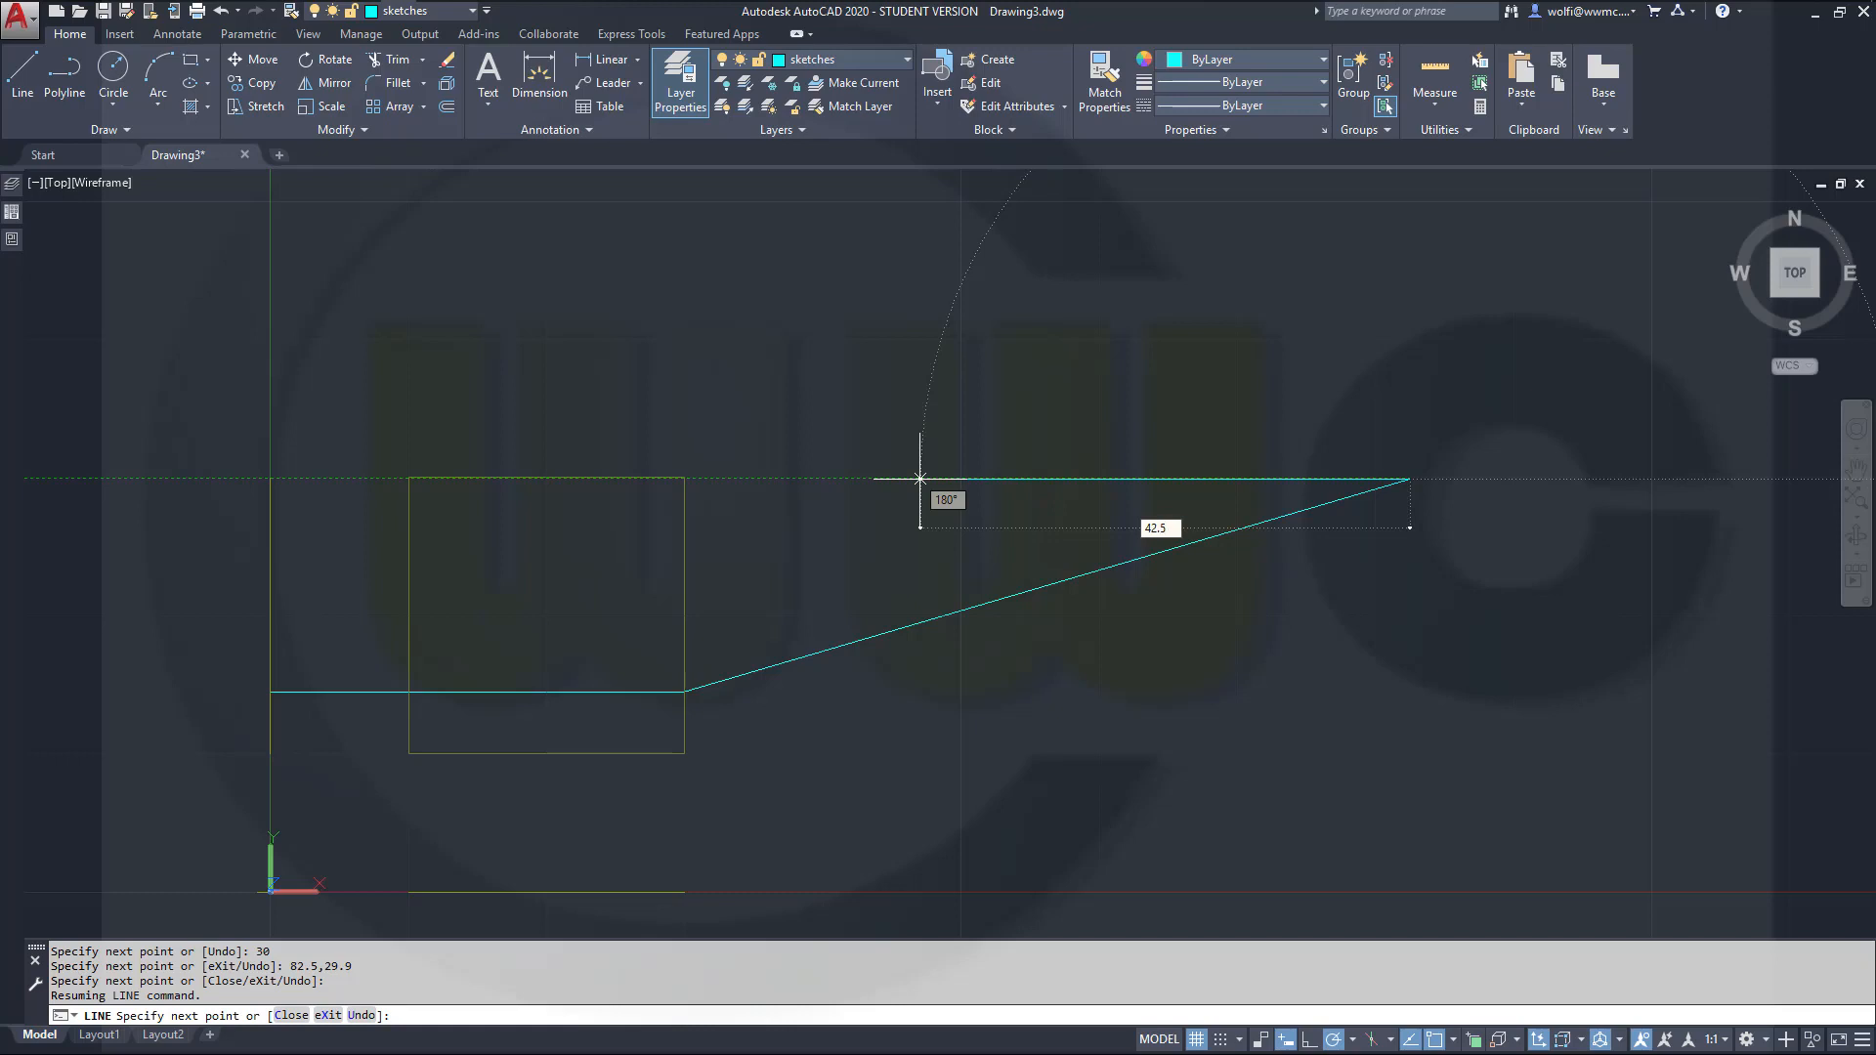
pyautogui.press('Return')
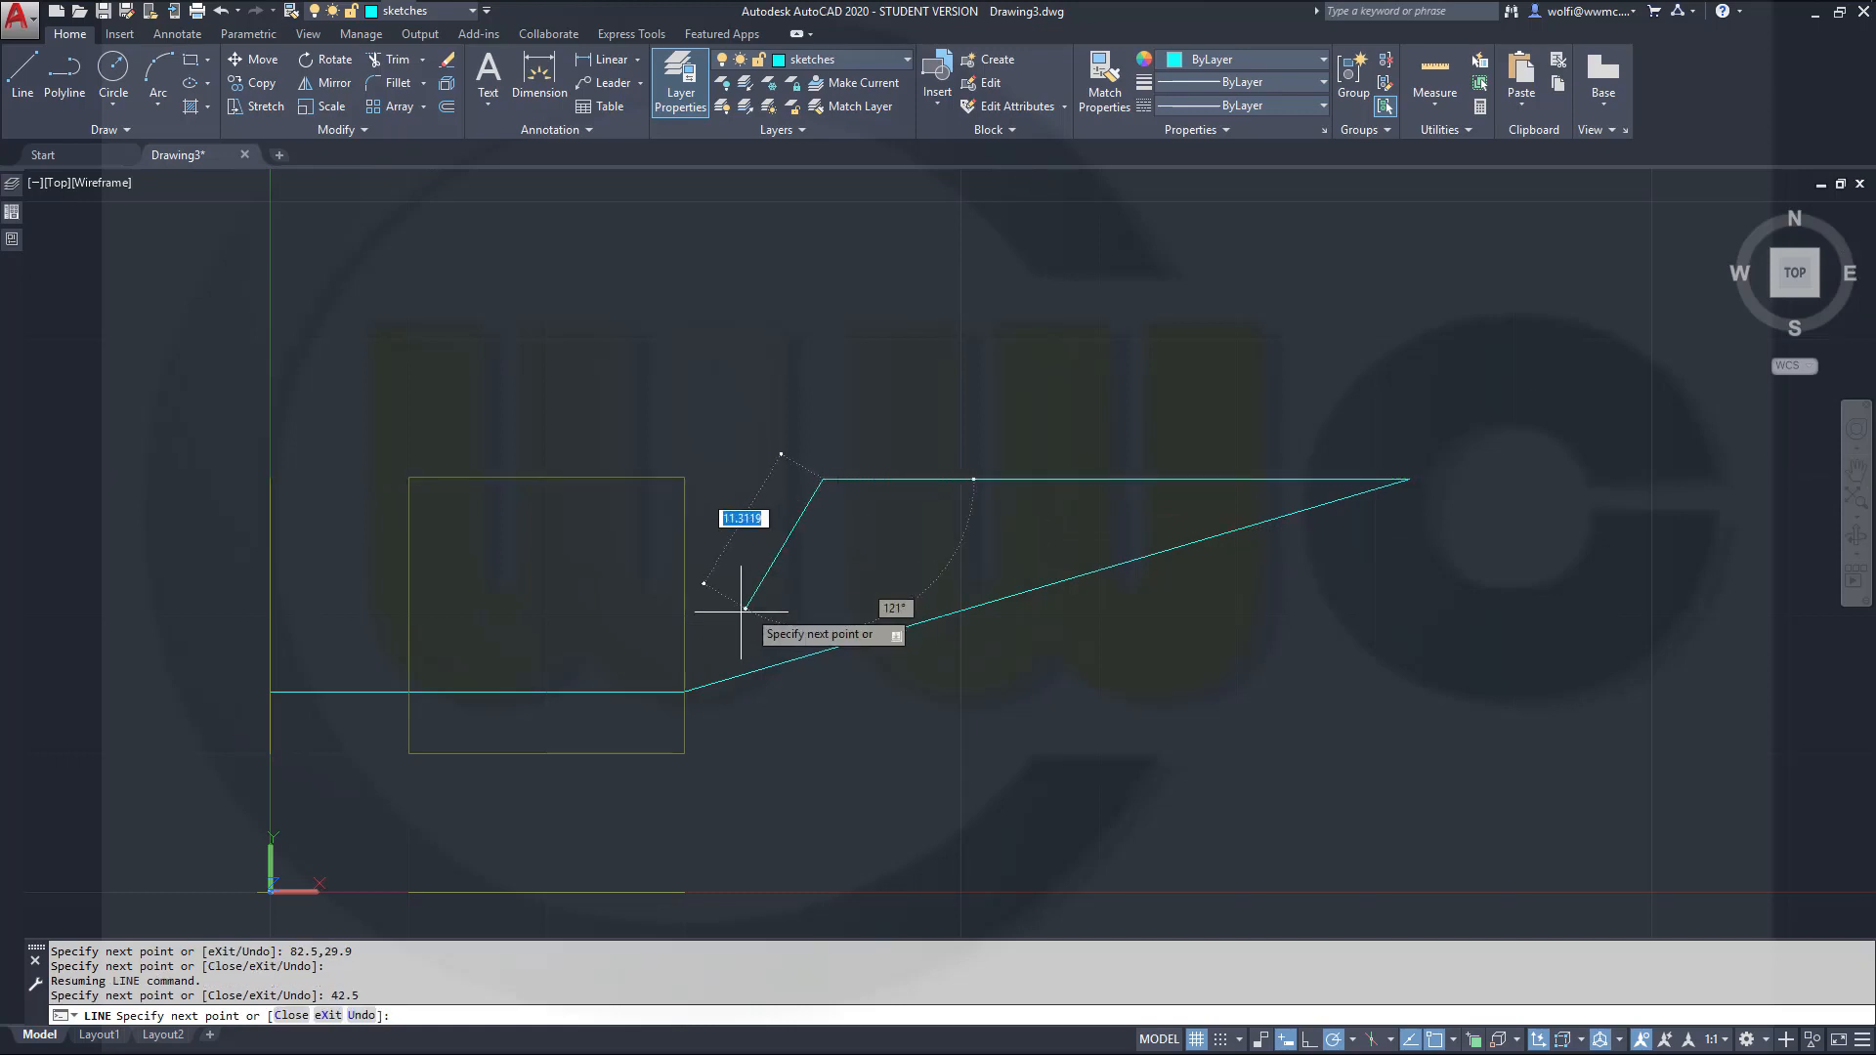
pyautogui.click(685, 691)
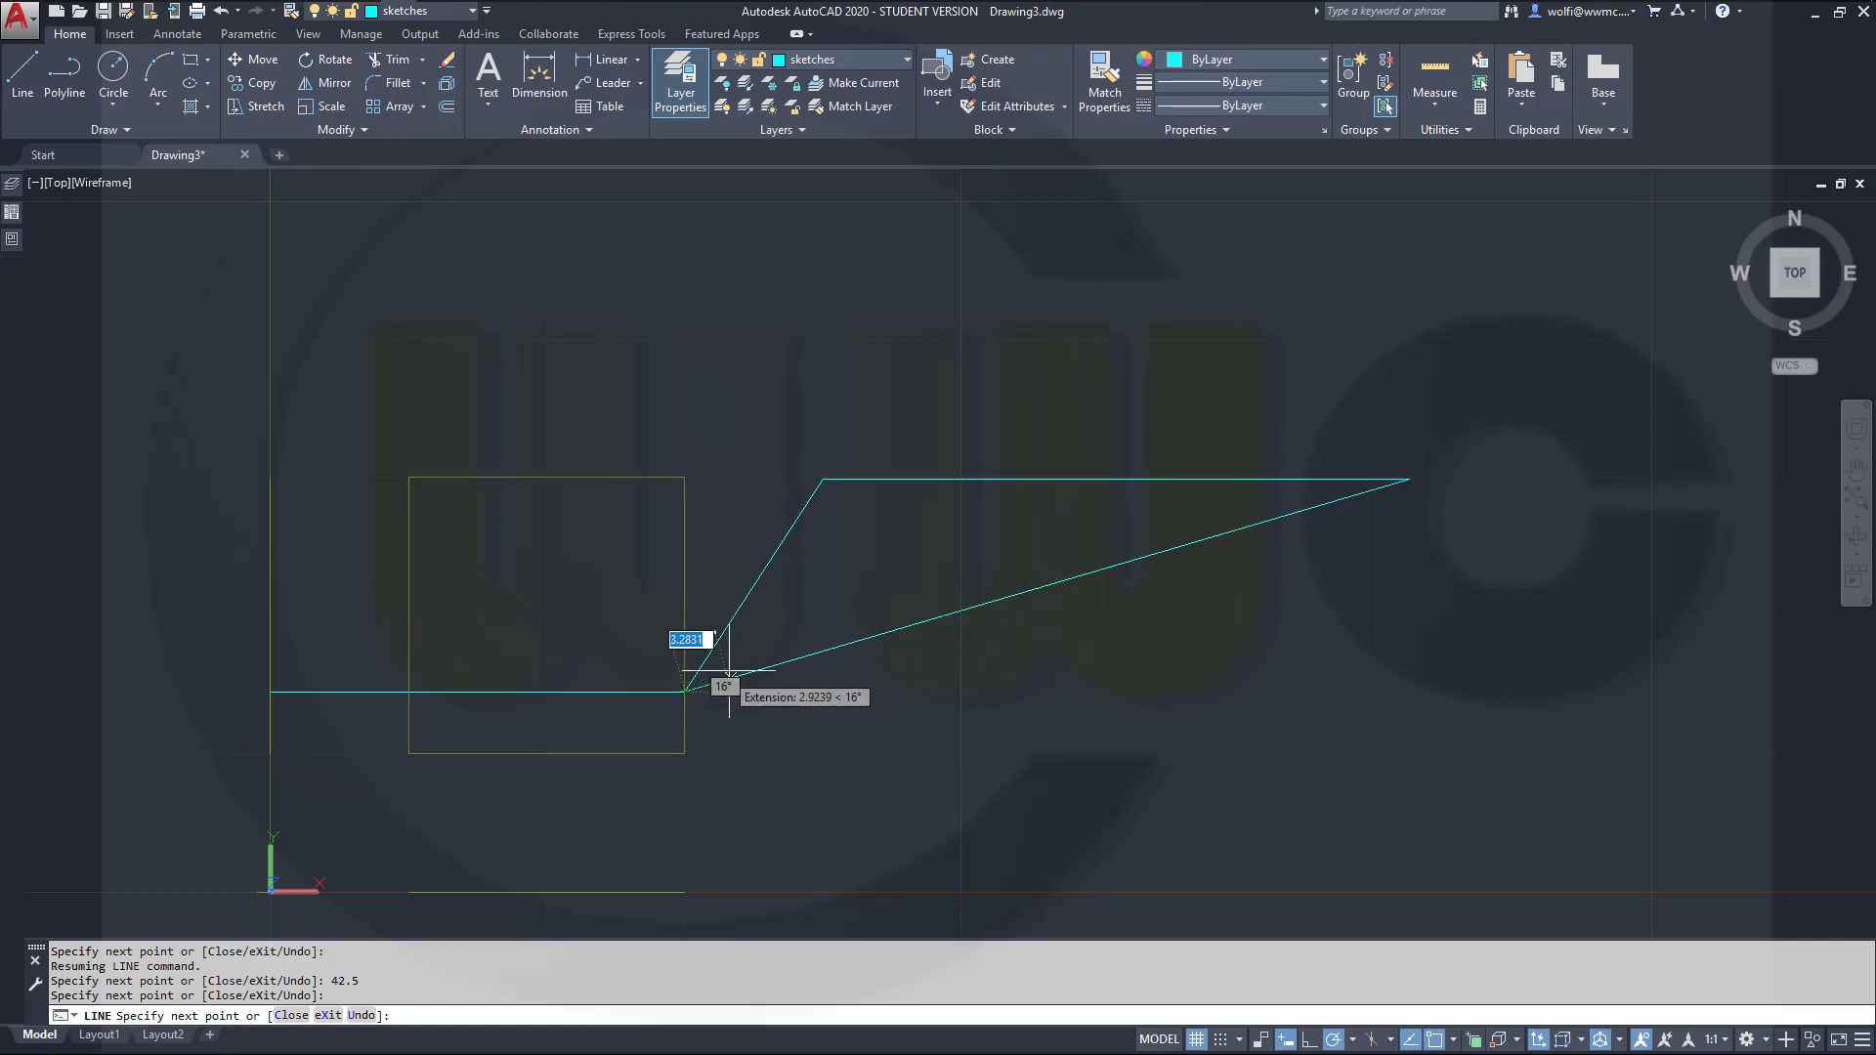
pyautogui.press('Escape')
# Step: Delete the long slanted helper line running from the 30-unit line to the far end point
pyautogui.click(907, 626)
pyautogui.press('Delete')
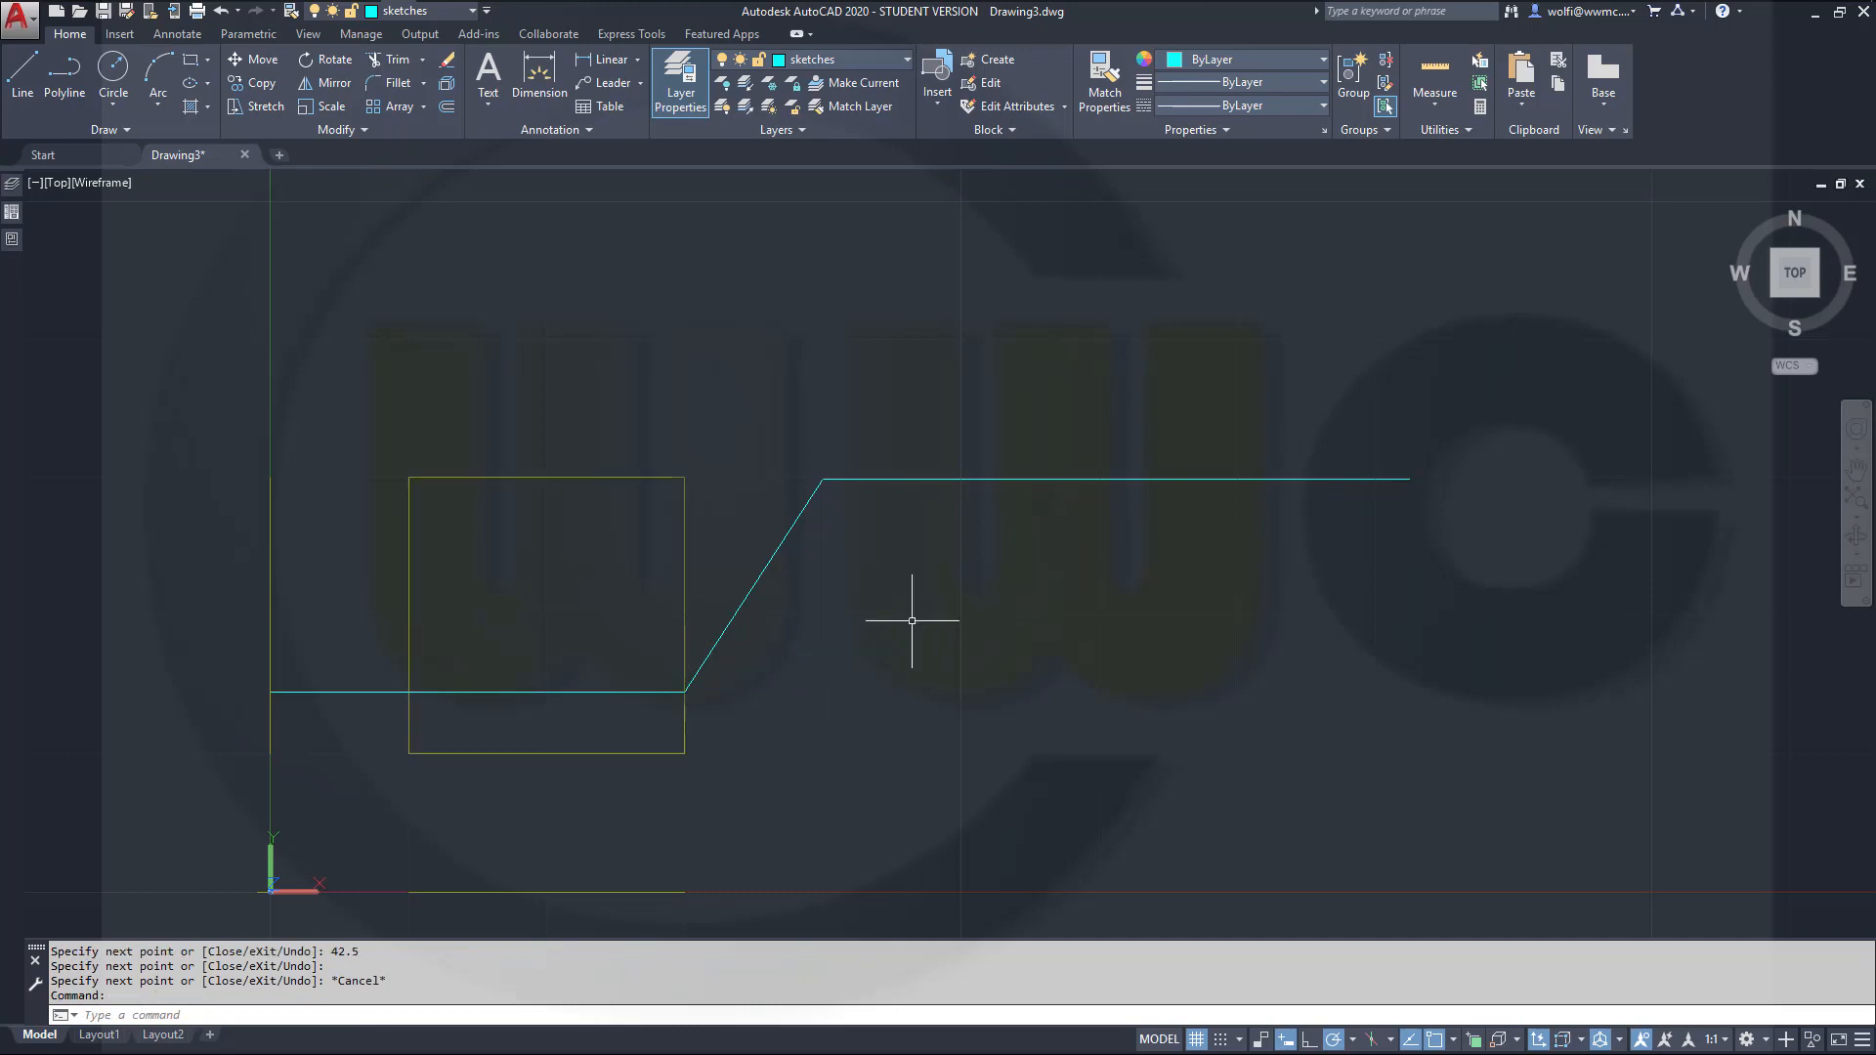
# Step: Fillet both corners of the stepped profile with radius 15, using the Multiple option
pyautogui.moveTo(940, 624)
pyautogui.mouseDown(button='middle')
pyautogui.moveTo(1097, 636)
pyautogui.moveTo(1240, 695)
pyautogui.mouseUp(button='middle')
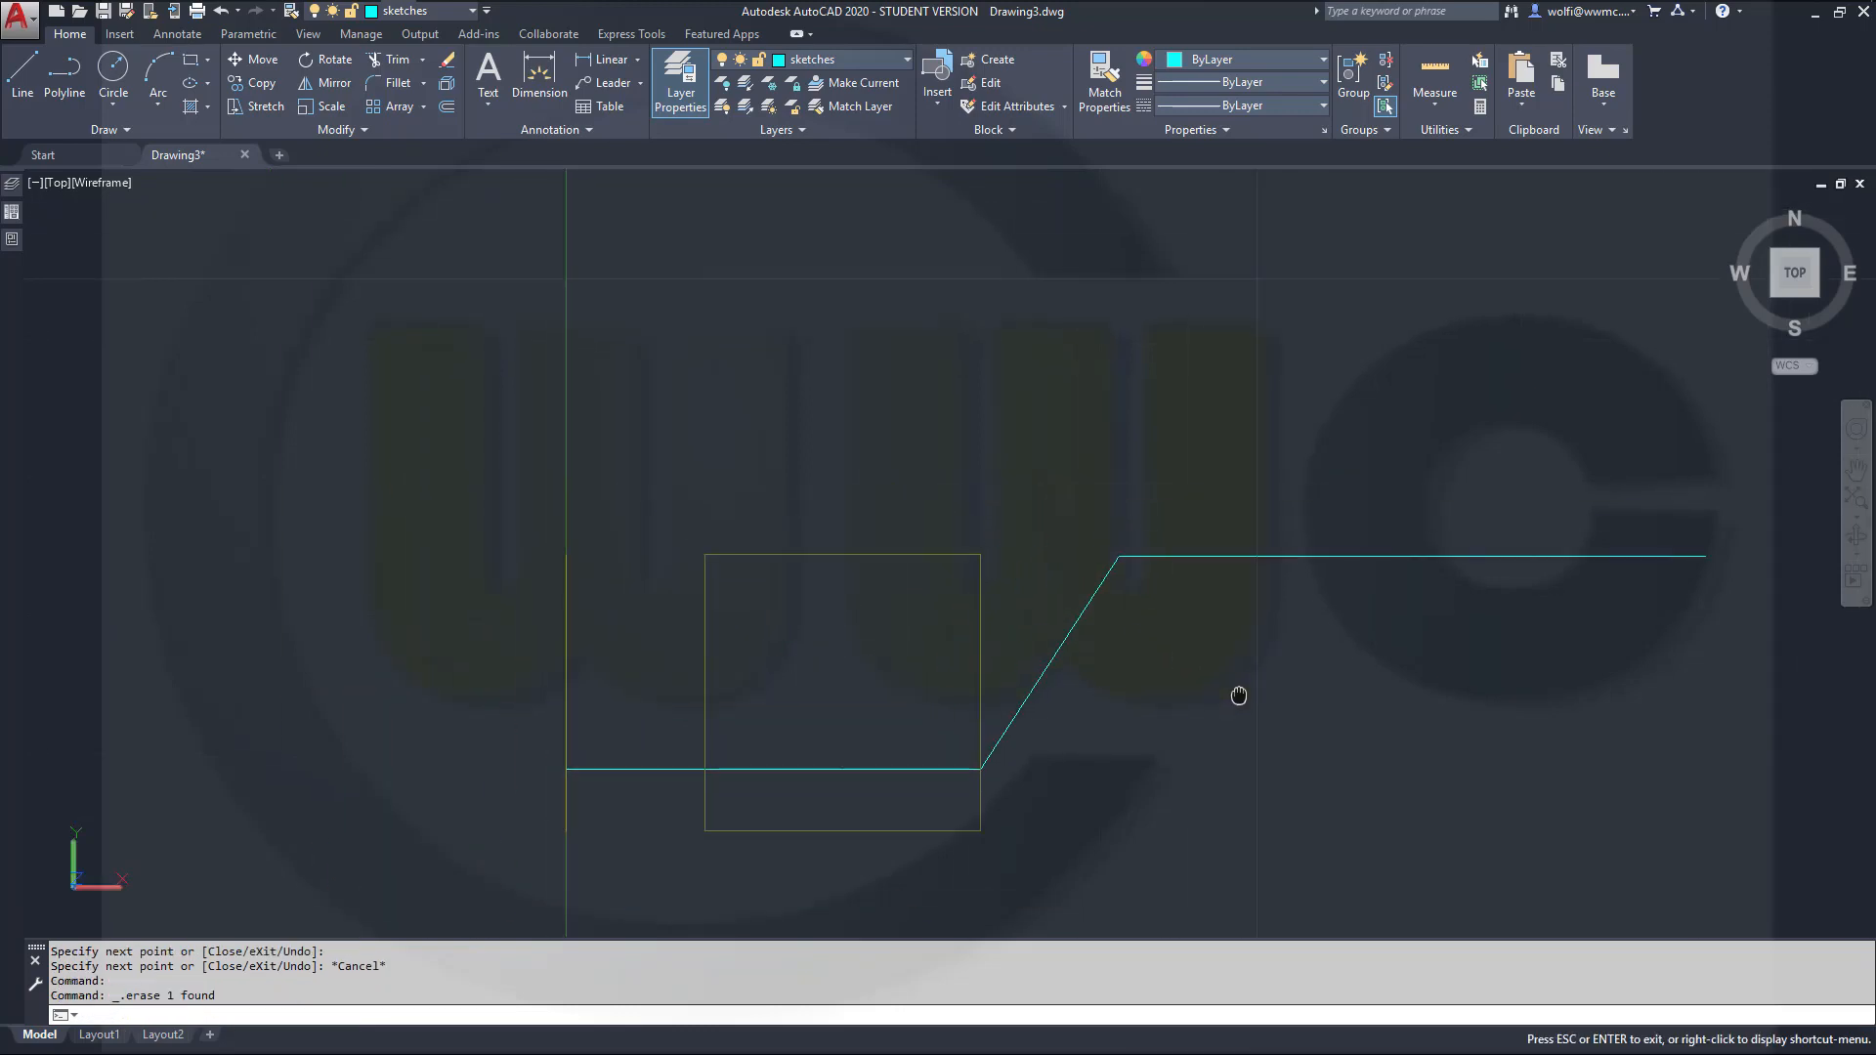
pyautogui.click(394, 89)
pyautogui.rightClick(783, 436)
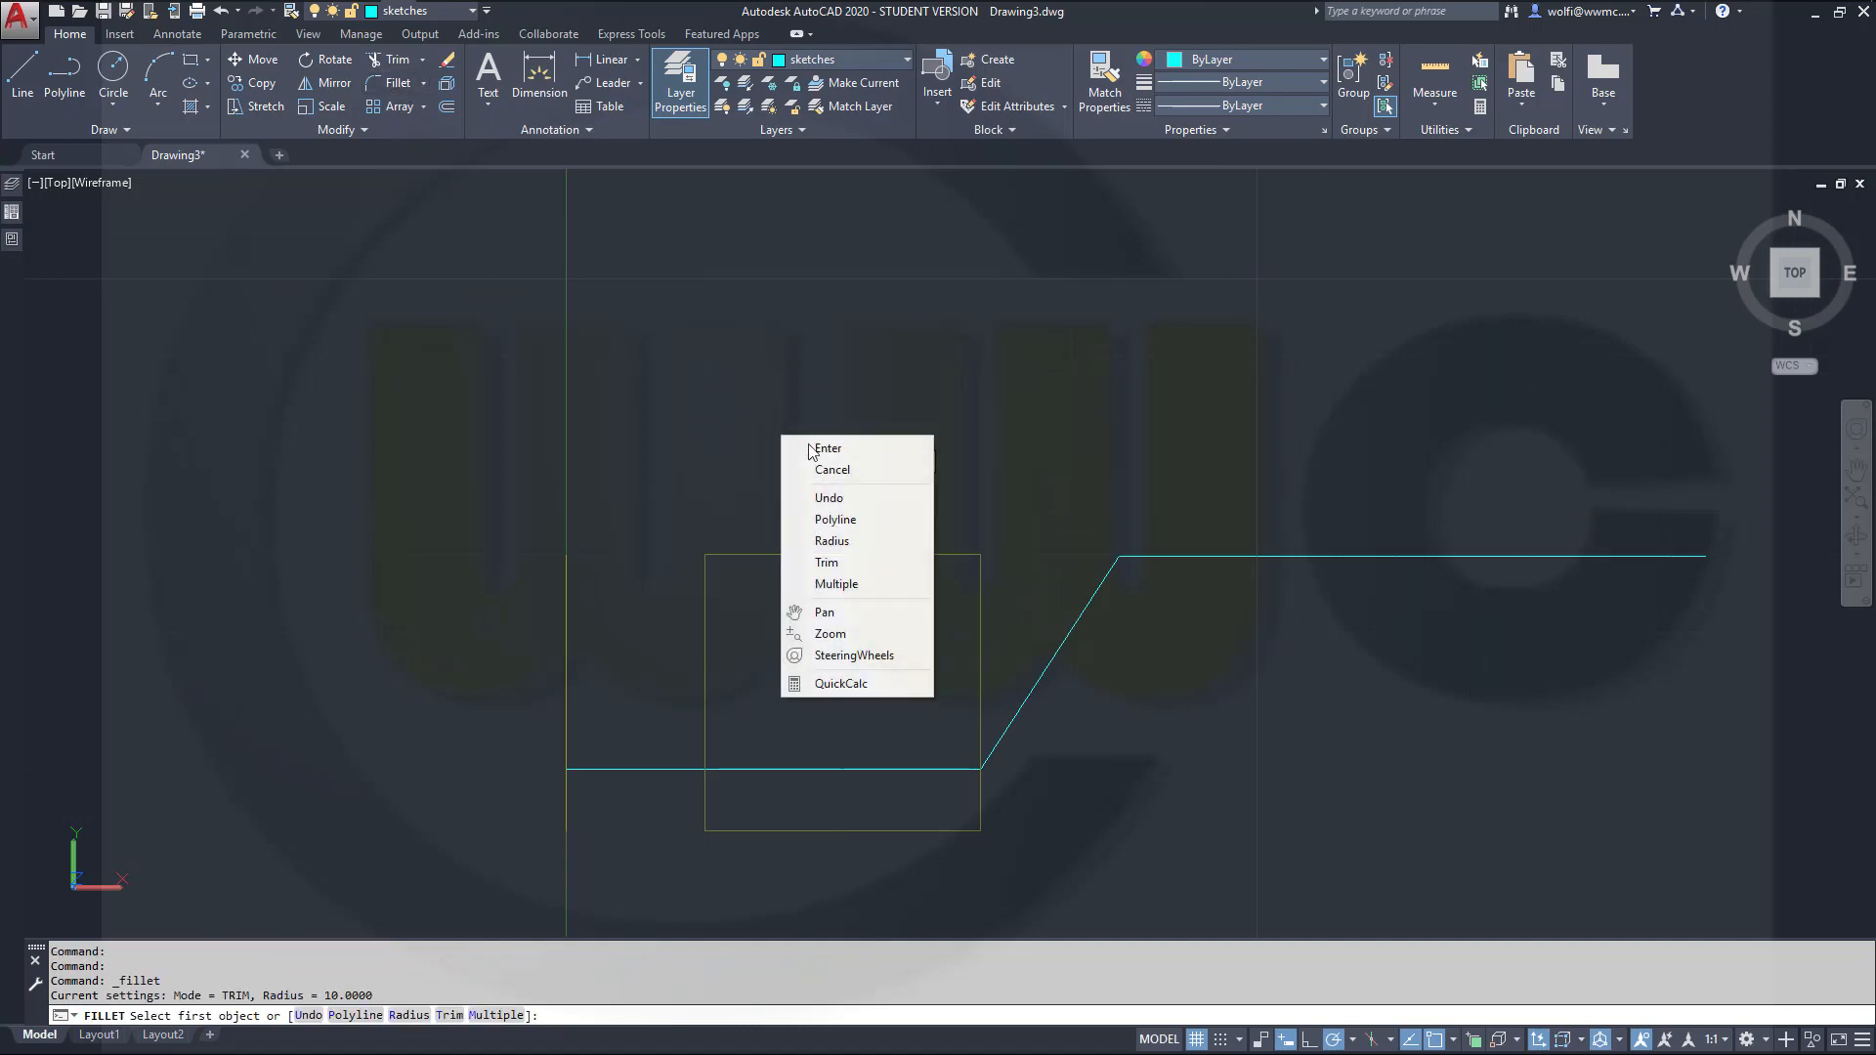
pyautogui.click(854, 587)
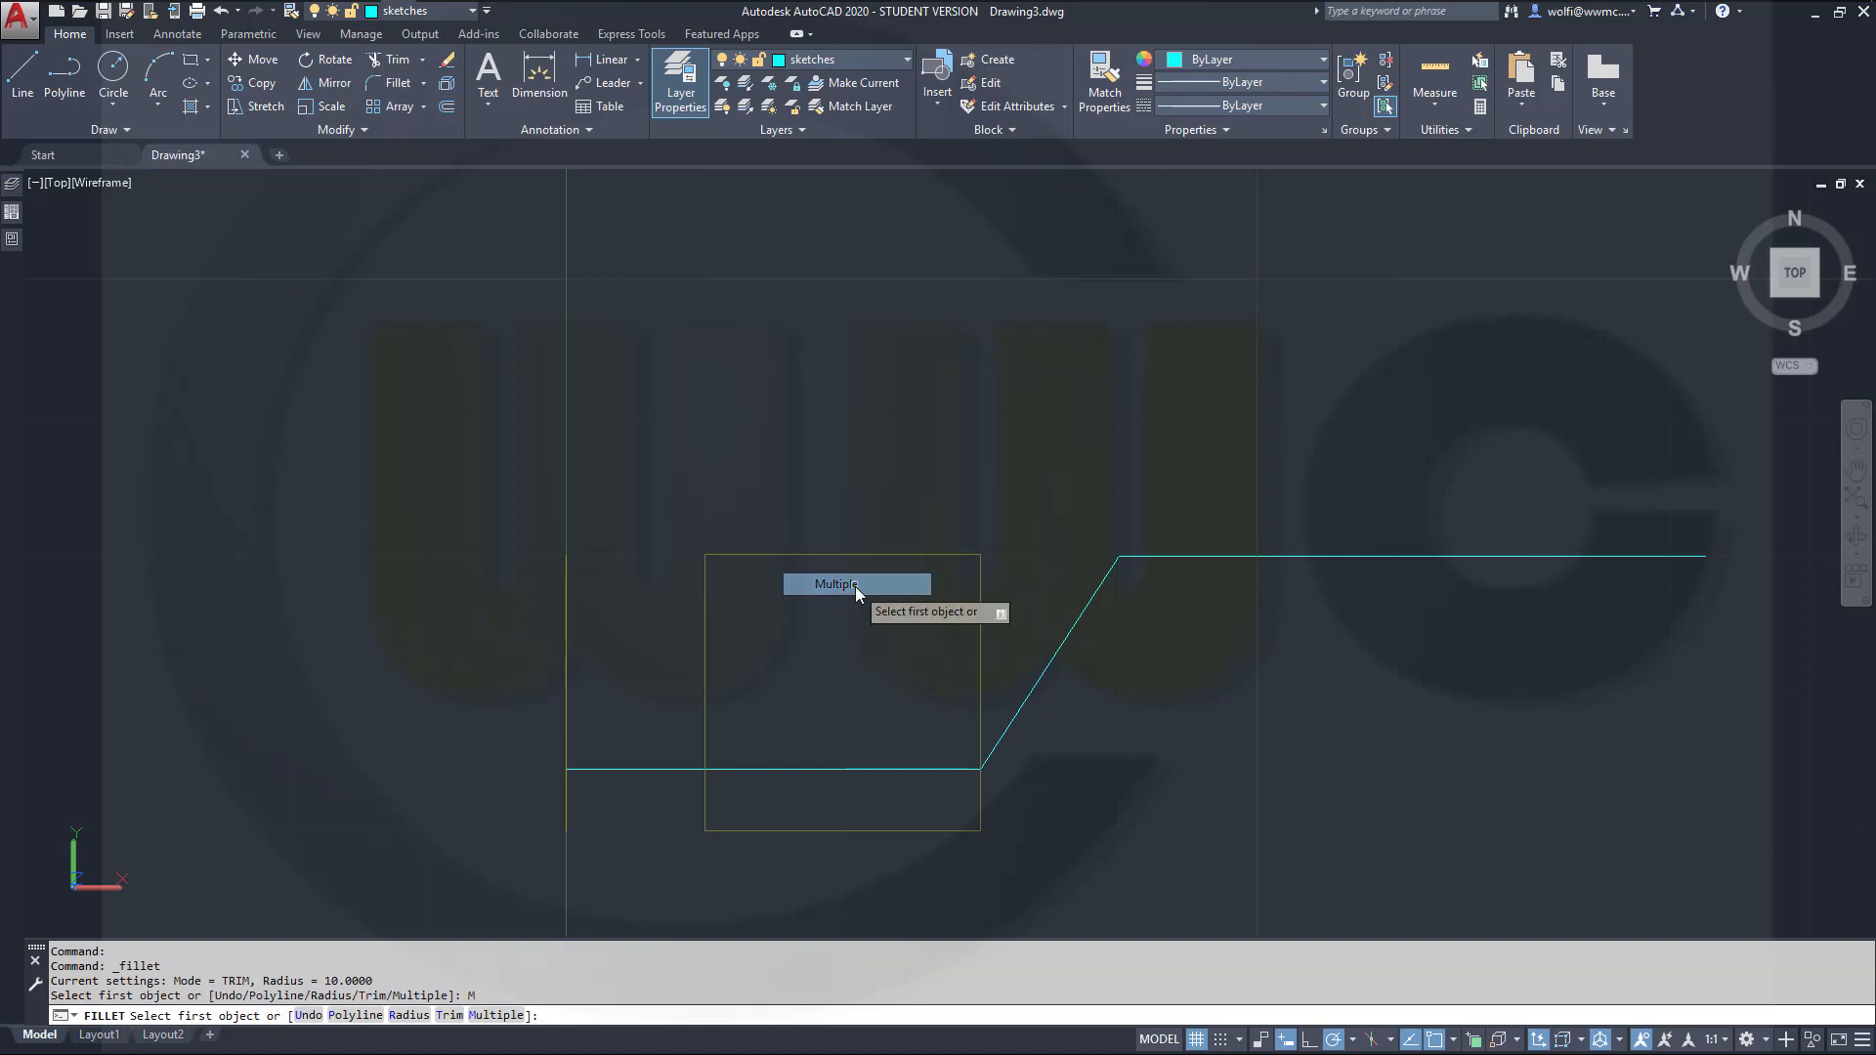
pyautogui.rightClick(871, 431)
pyautogui.click(914, 558)
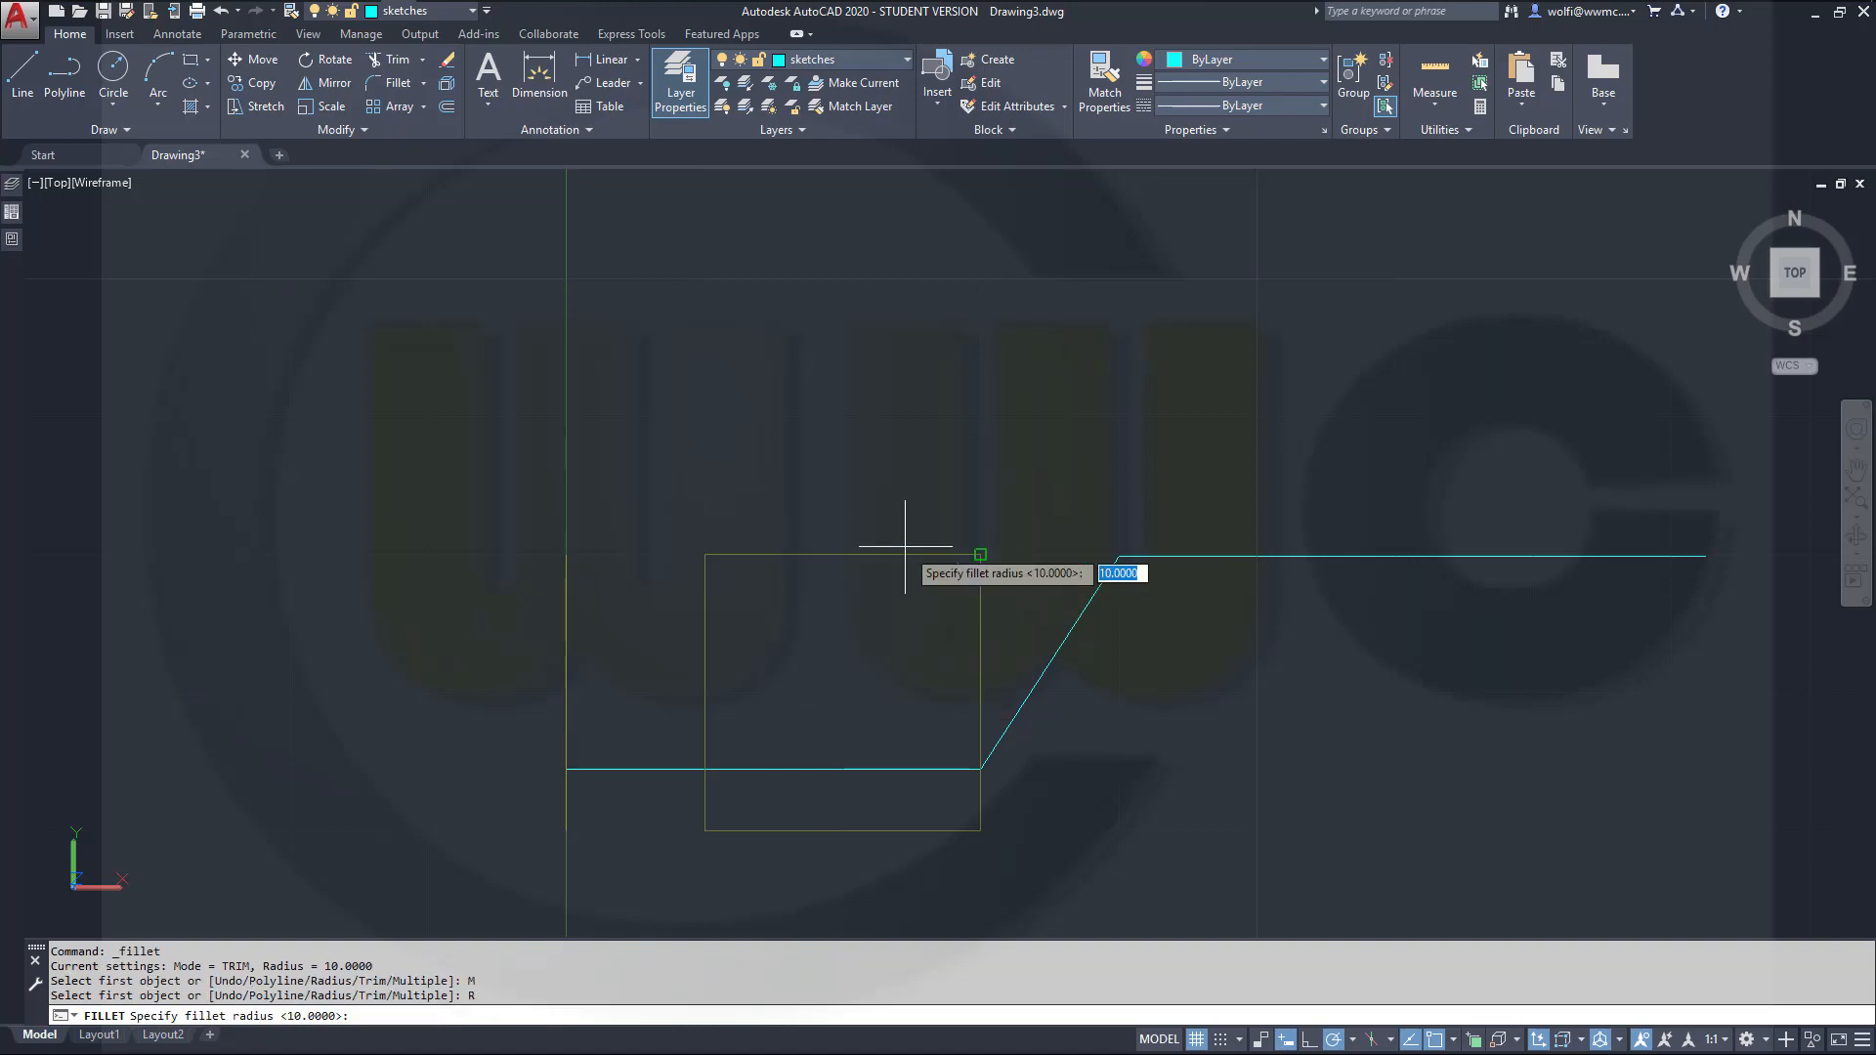
pyautogui.press('Return')
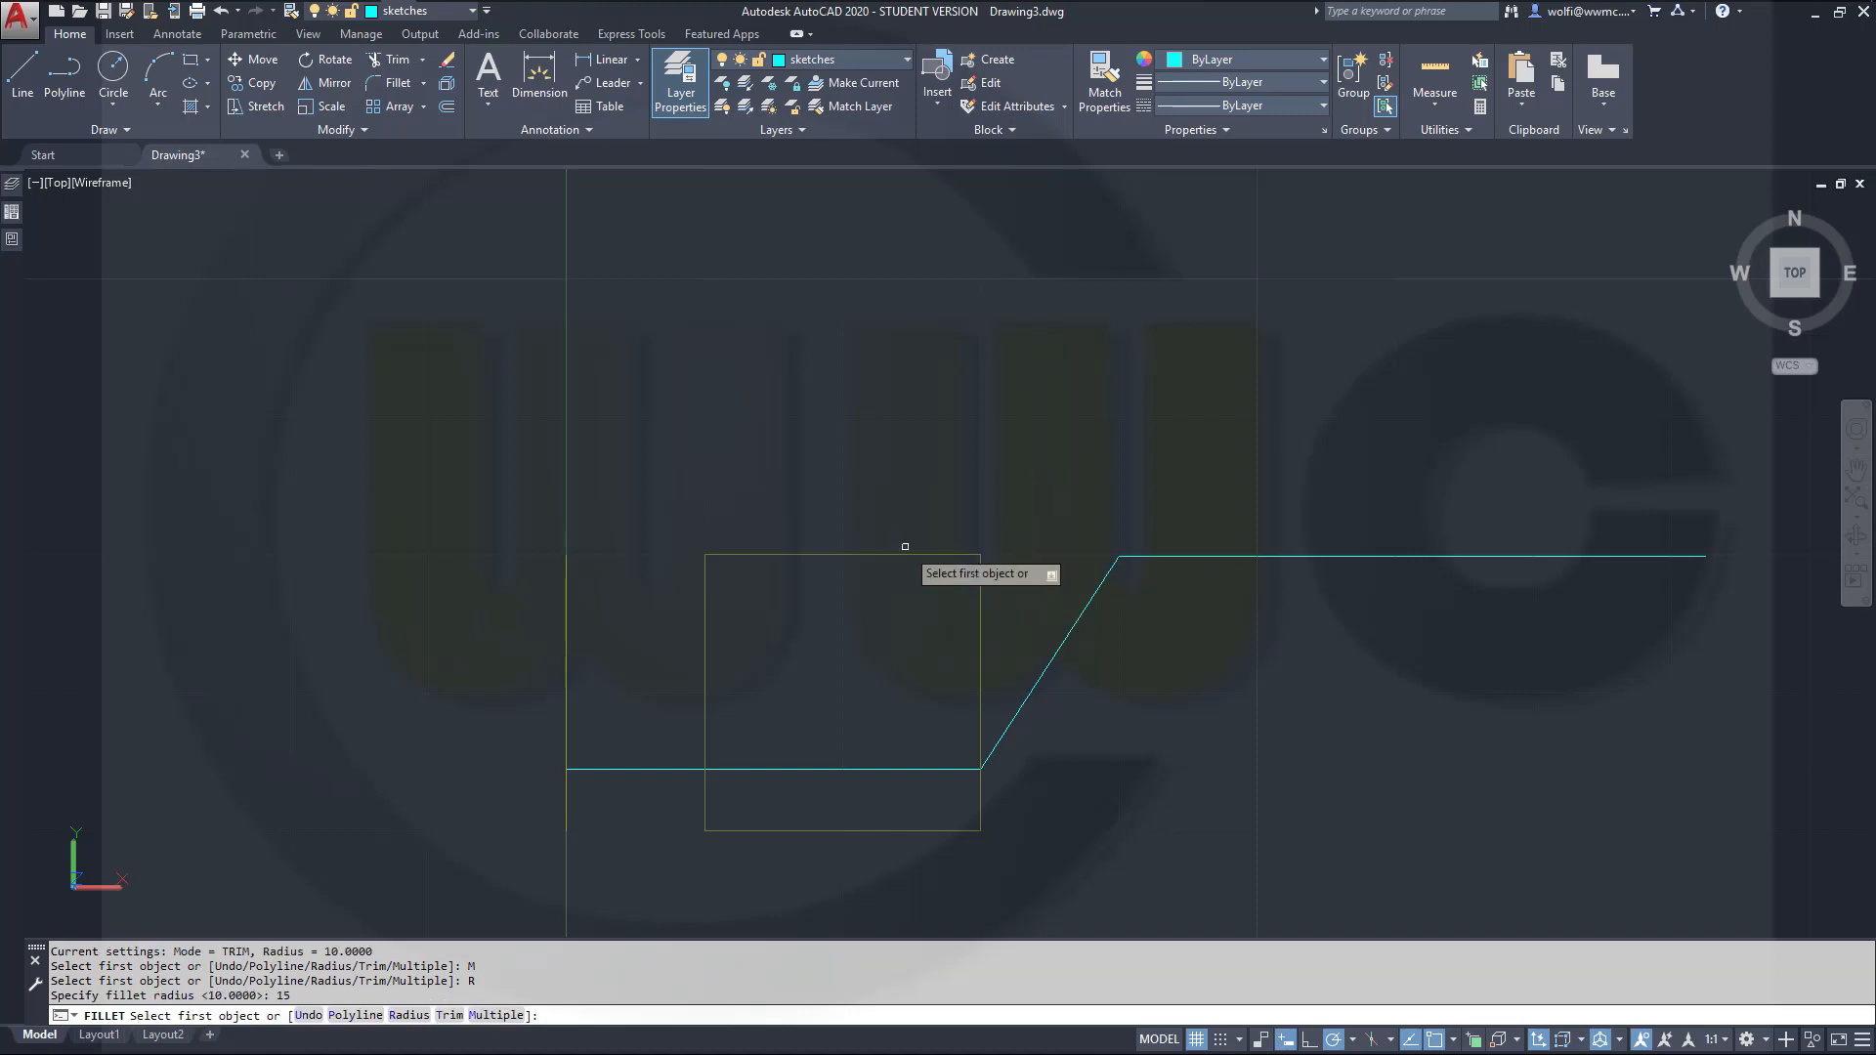
pyautogui.click(880, 770)
pyautogui.click(1012, 738)
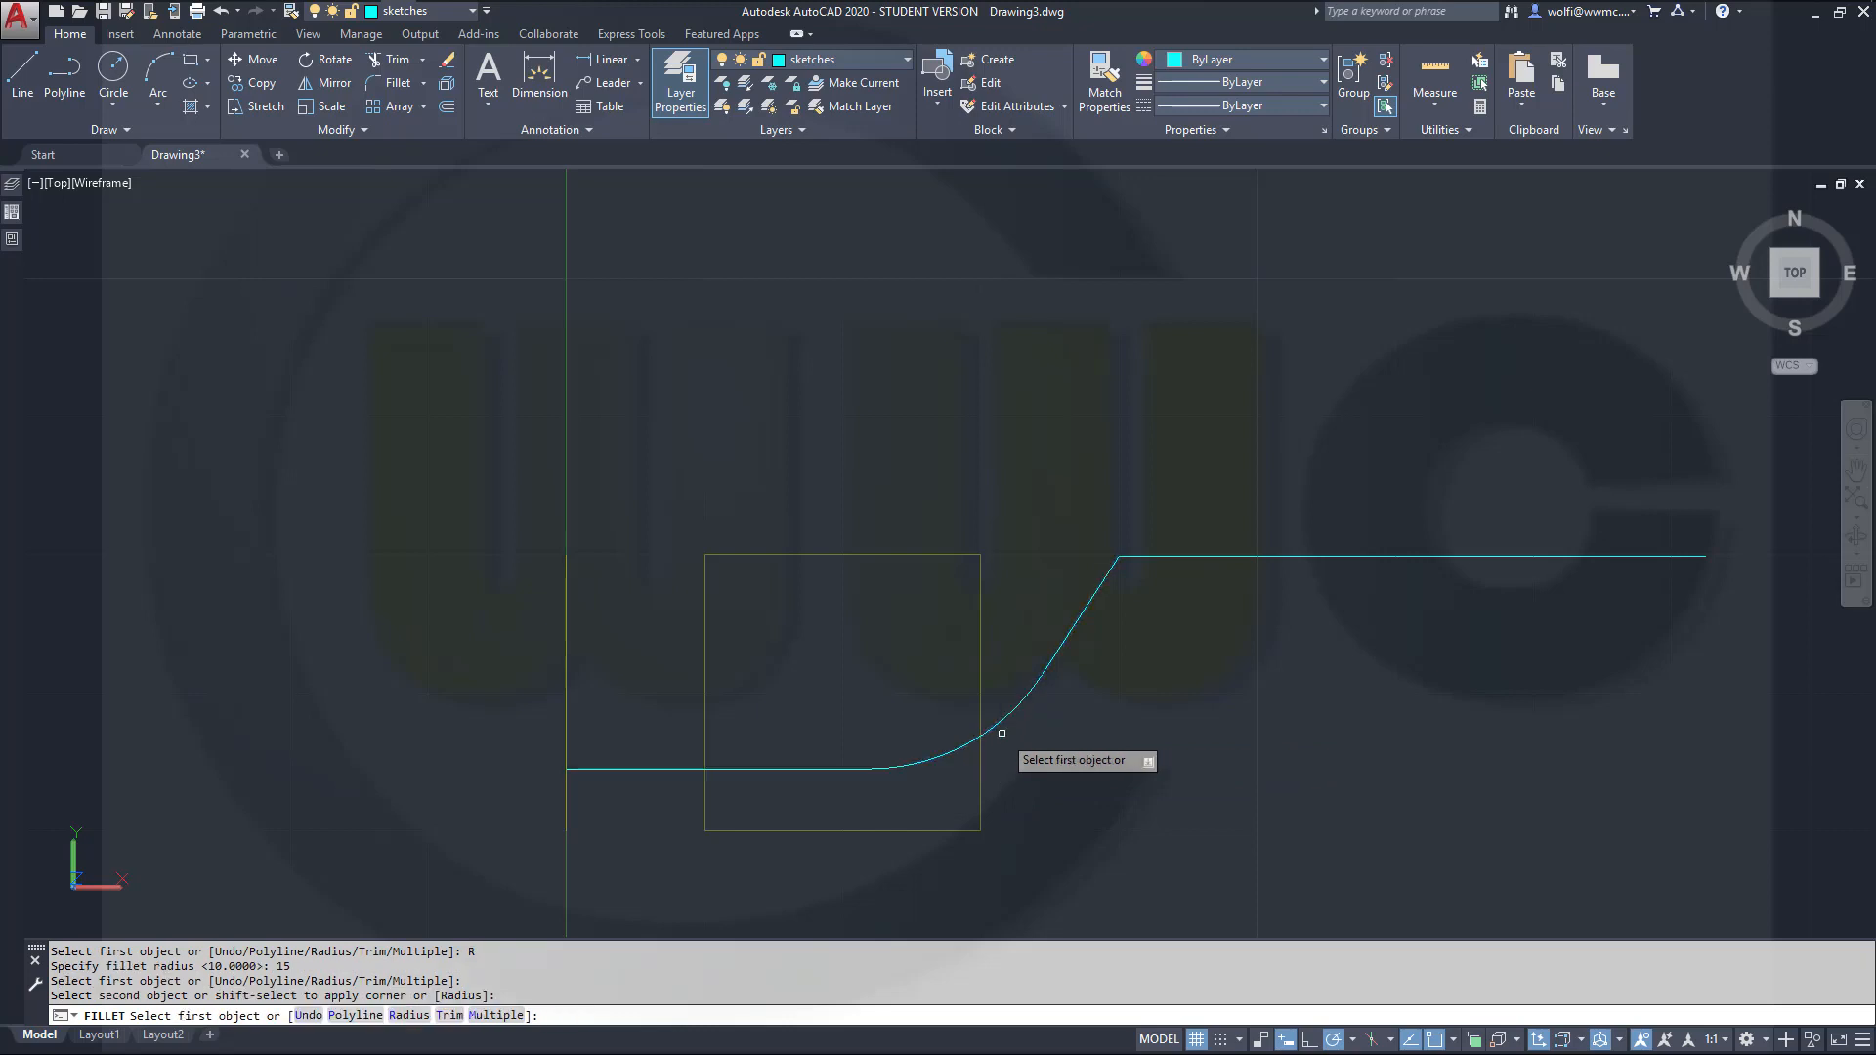
pyautogui.click(1112, 565)
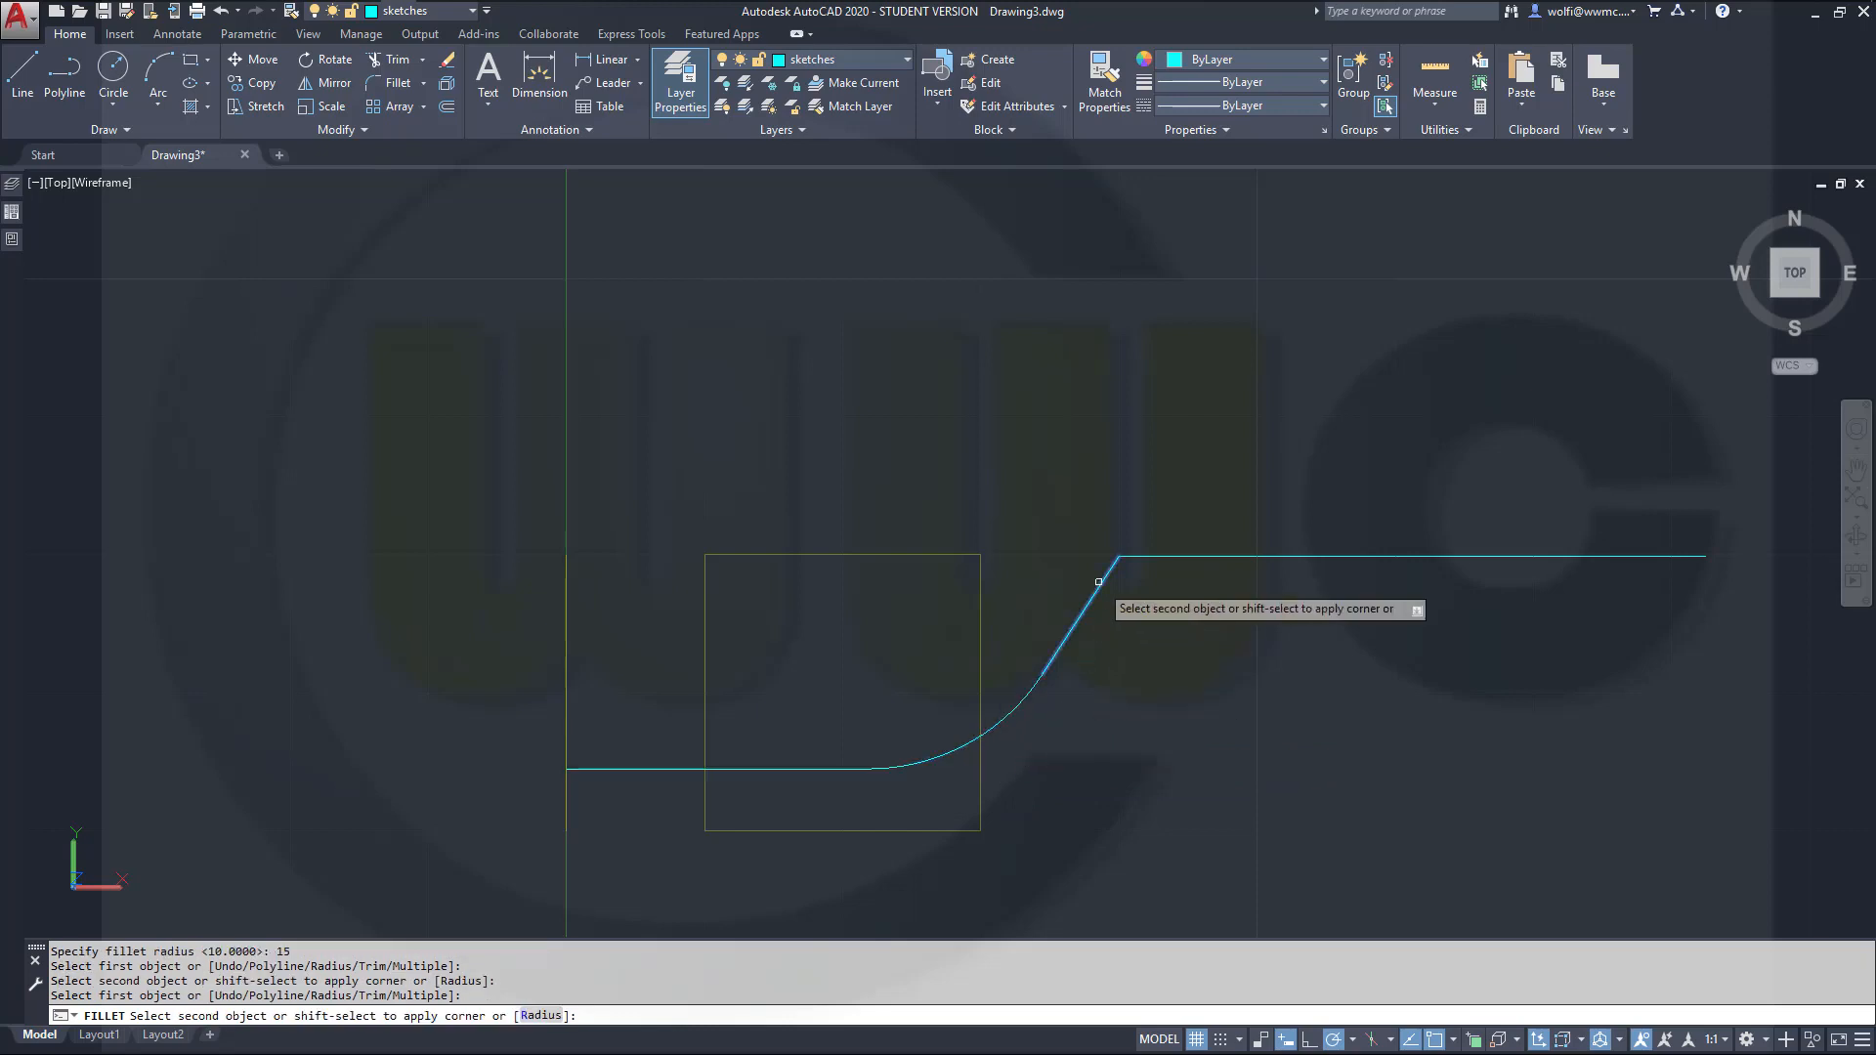
pyautogui.click(1173, 554)
pyautogui.press('Return')
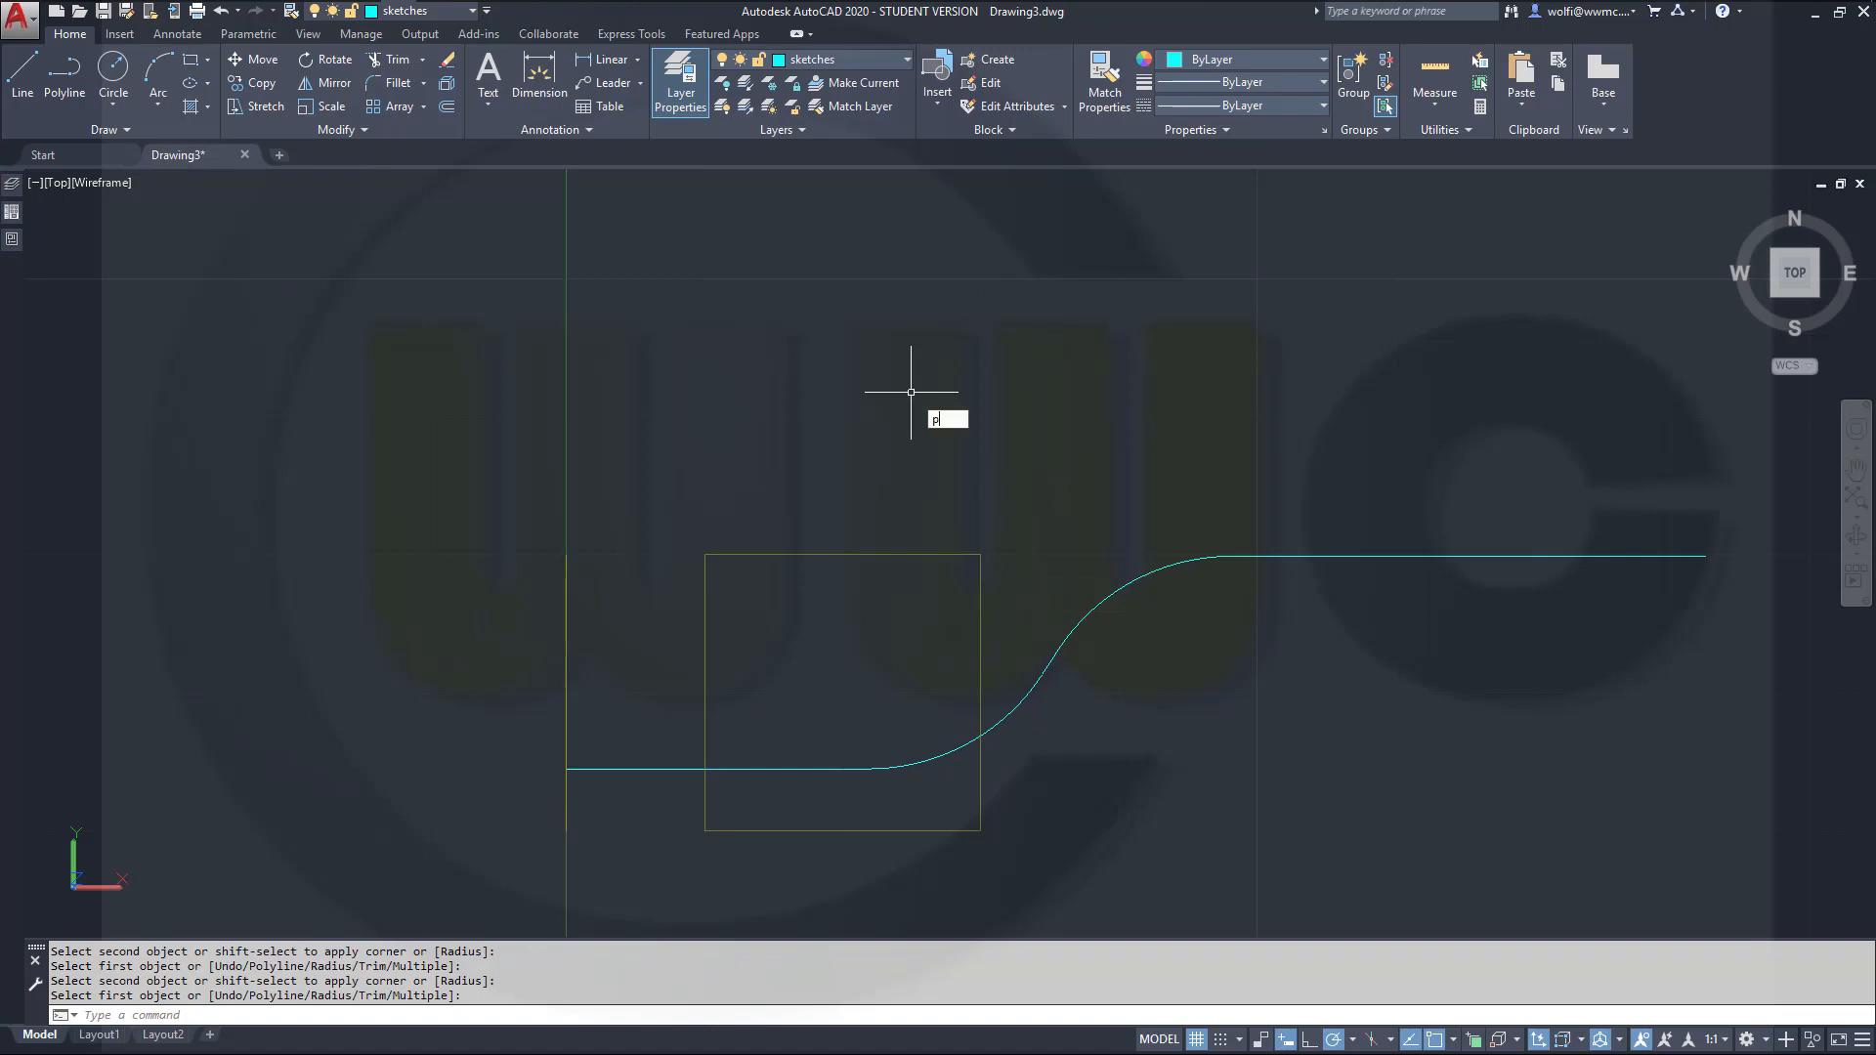
# Step: Convert the lower horizontal line into a polyline with PEDIT and try to join both arcs and the upper line to it
pyautogui.write('e')
pyautogui.press('Return')
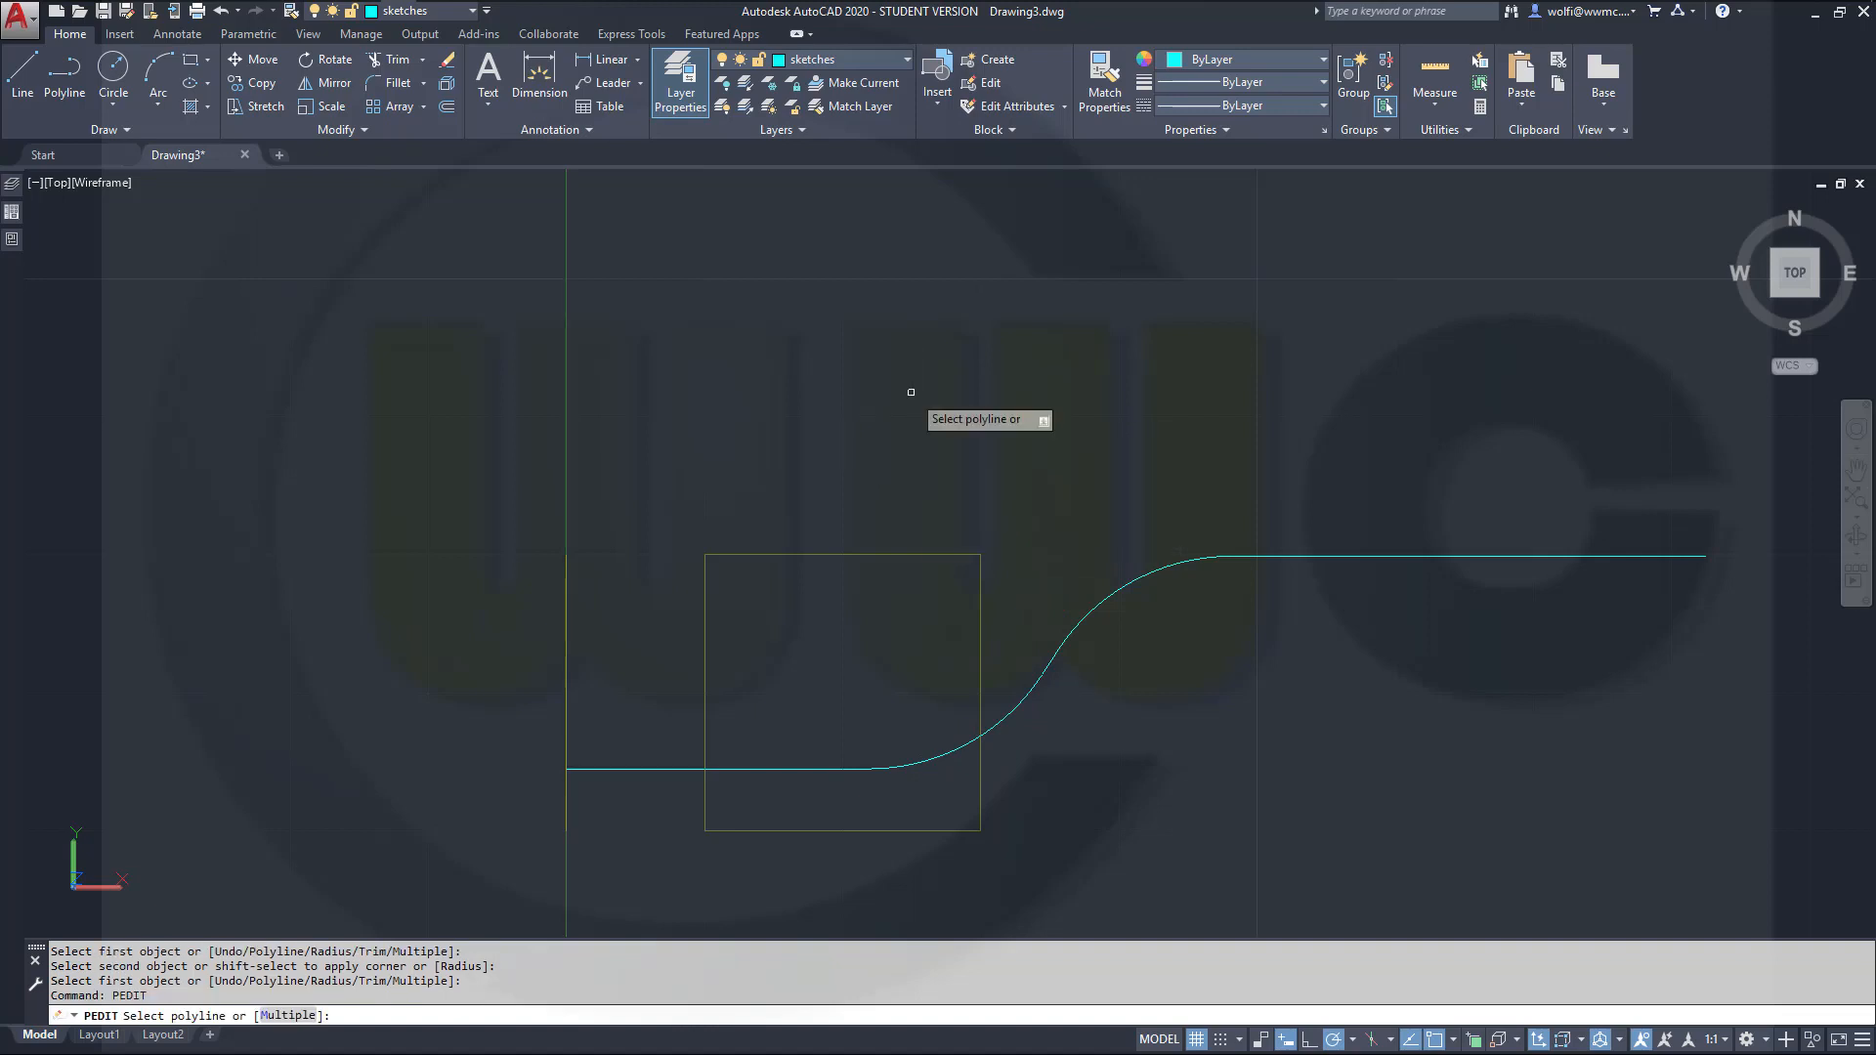
pyautogui.click(667, 768)
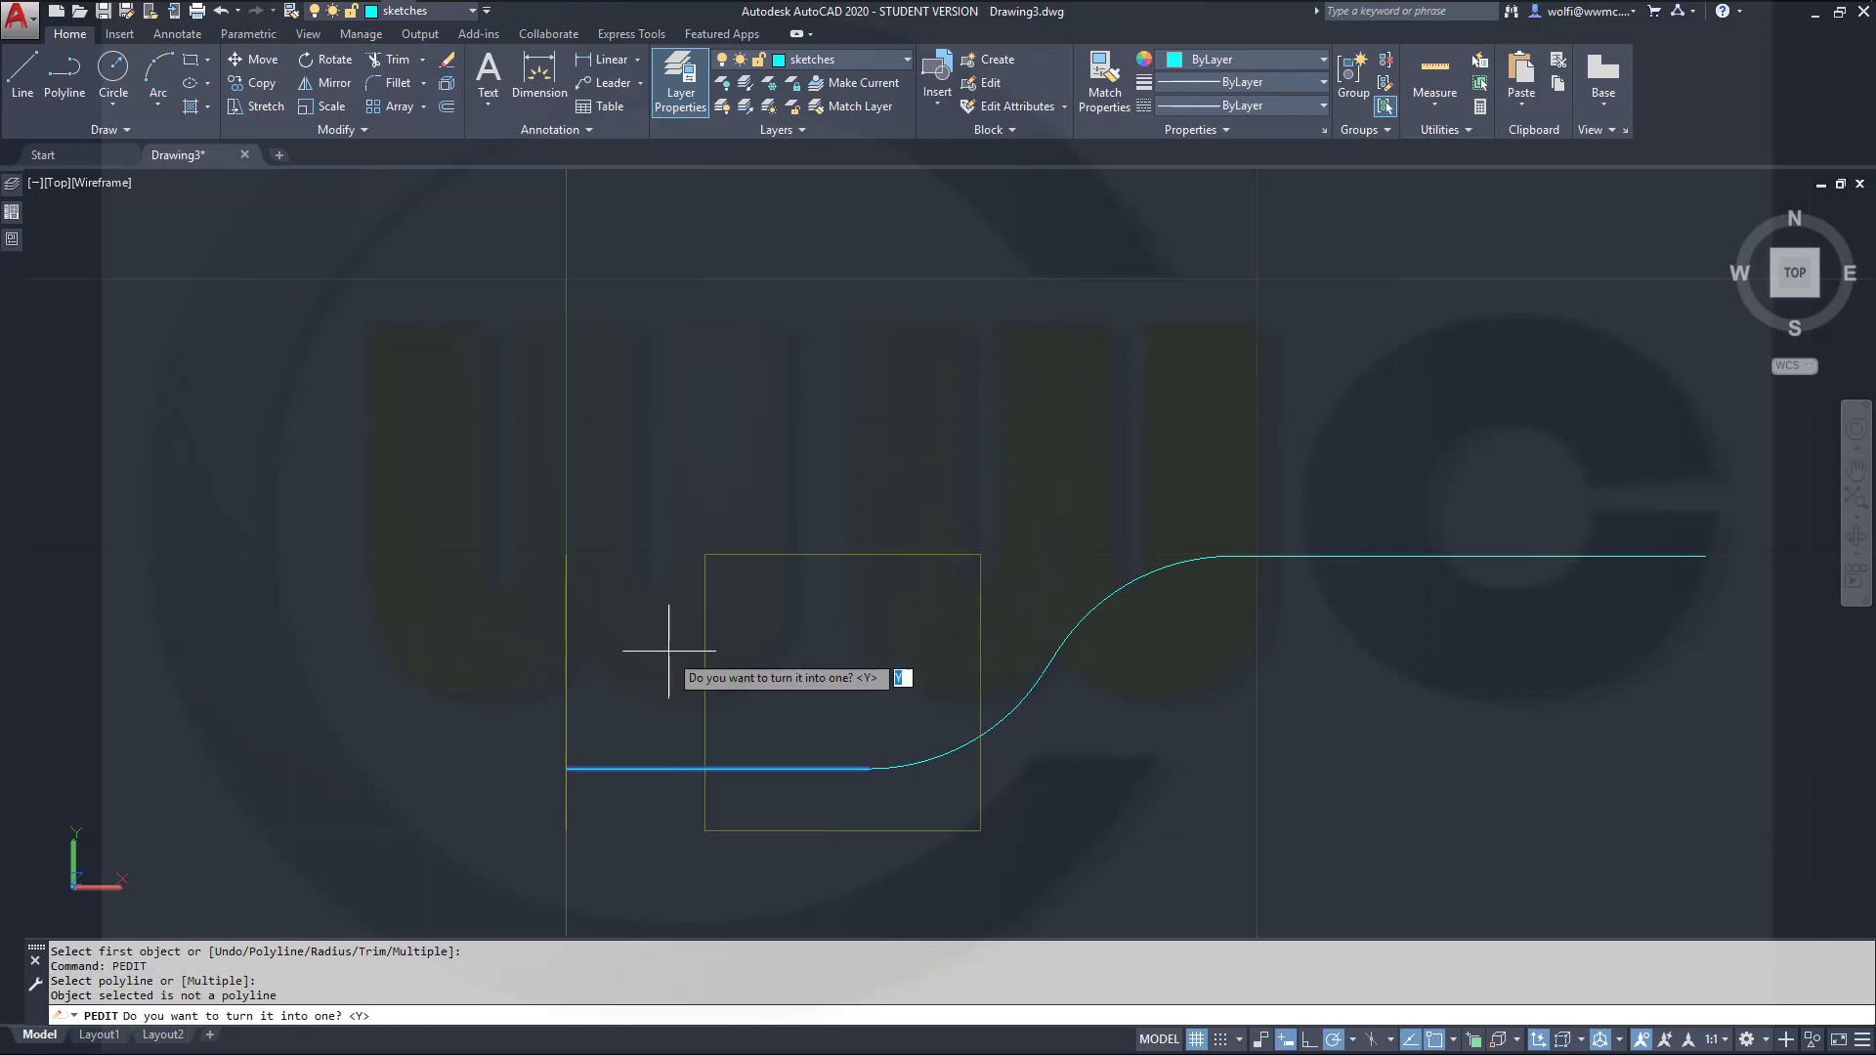
pyautogui.press('Return')
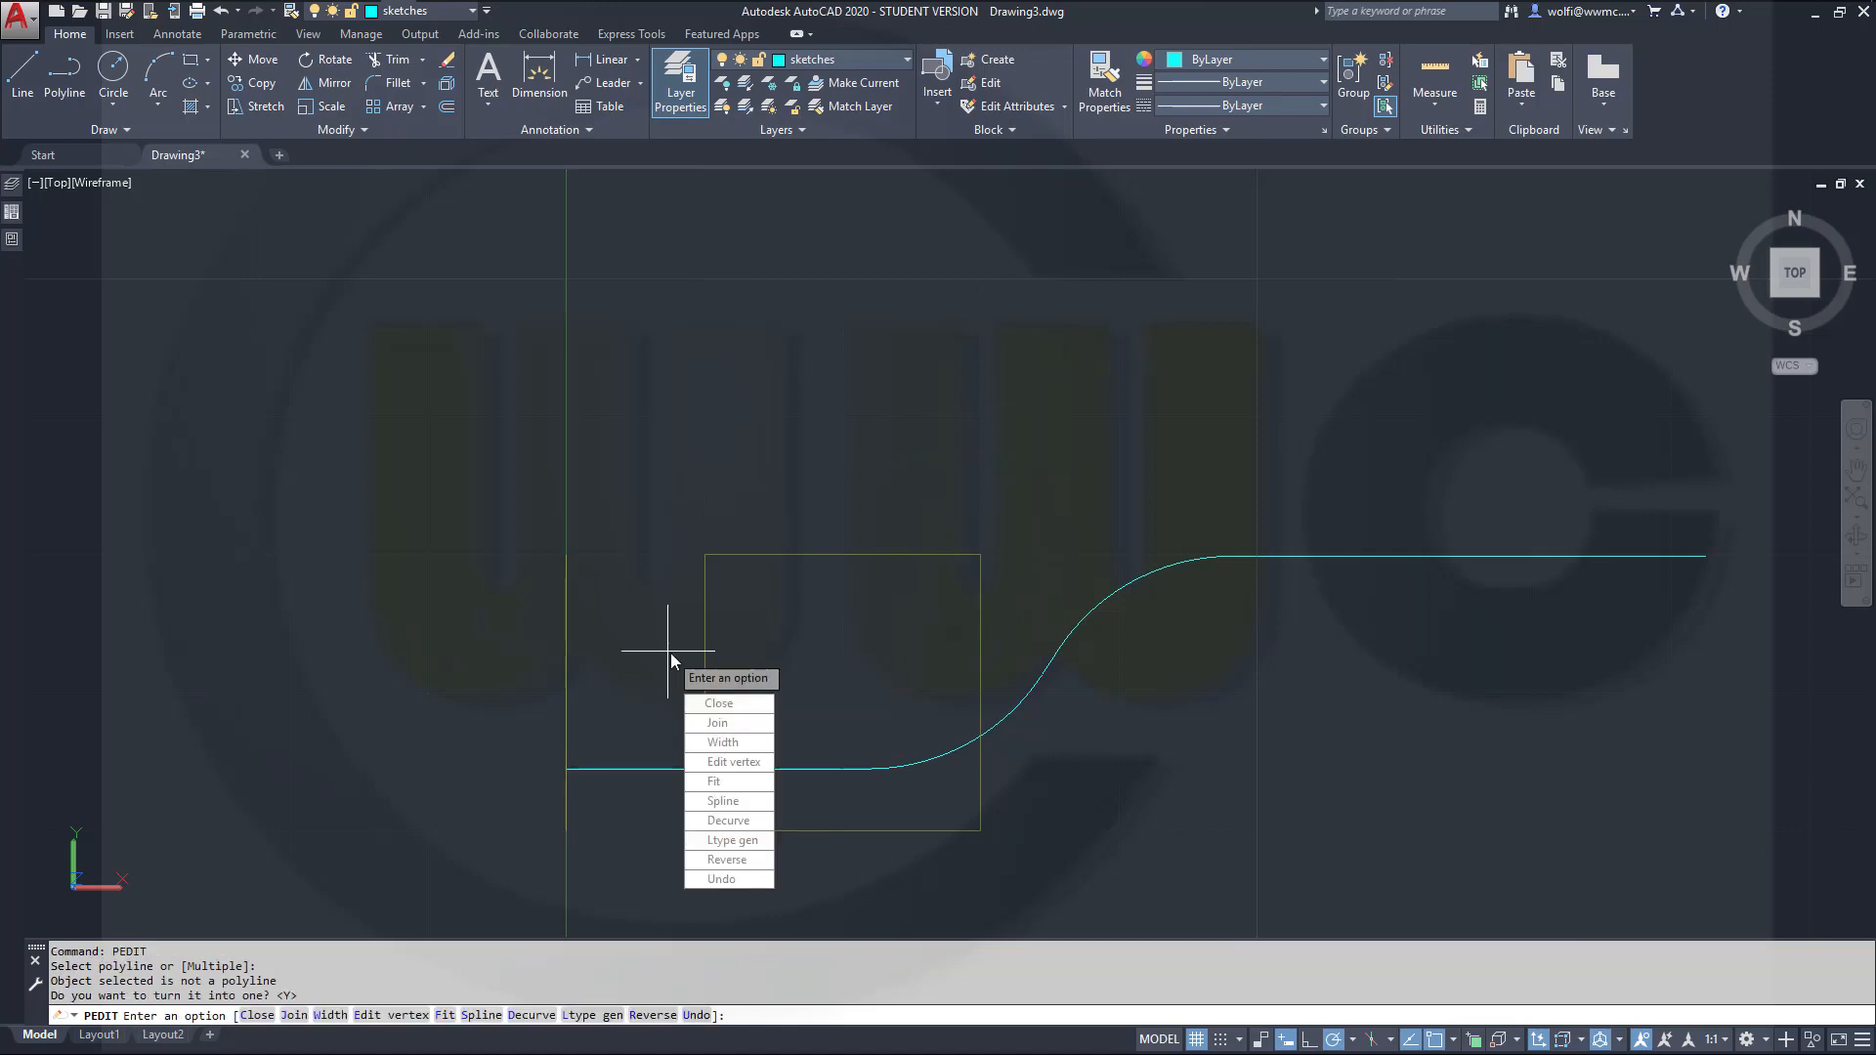
pyautogui.click(749, 725)
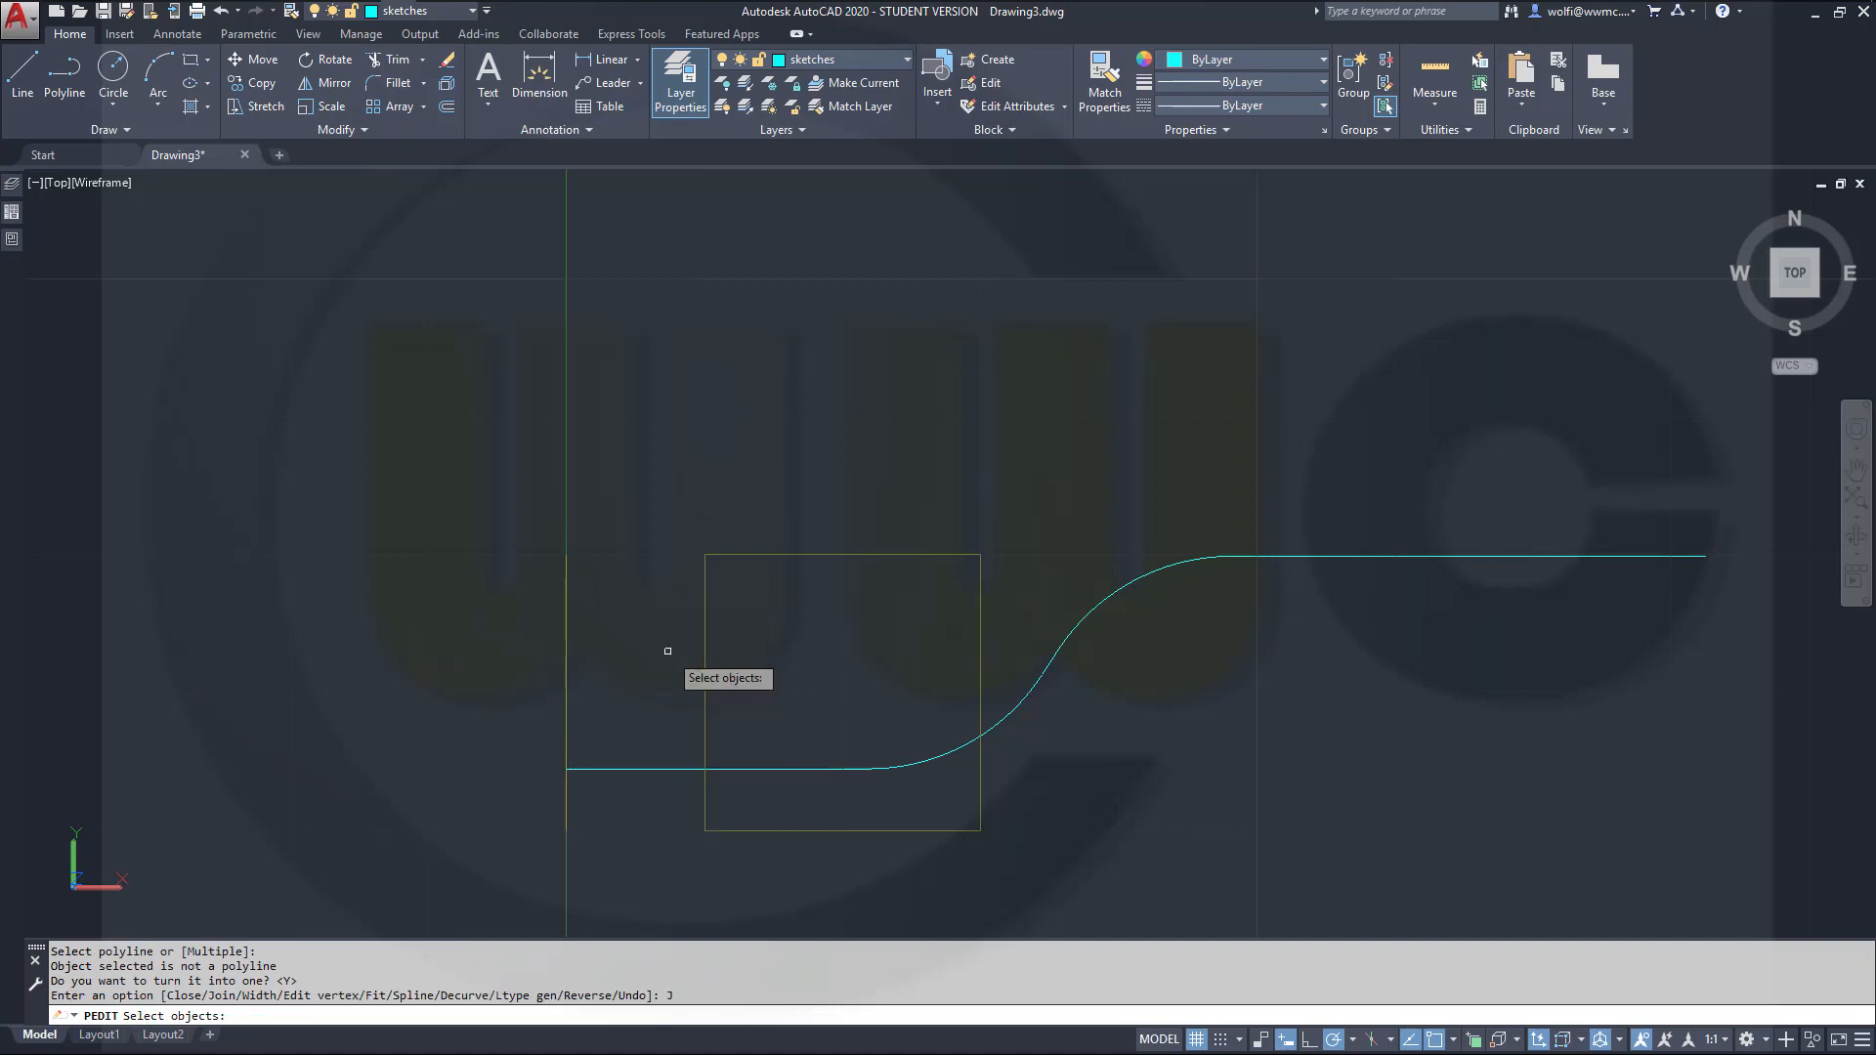
pyautogui.click(933, 761)
pyautogui.click(1408, 658)
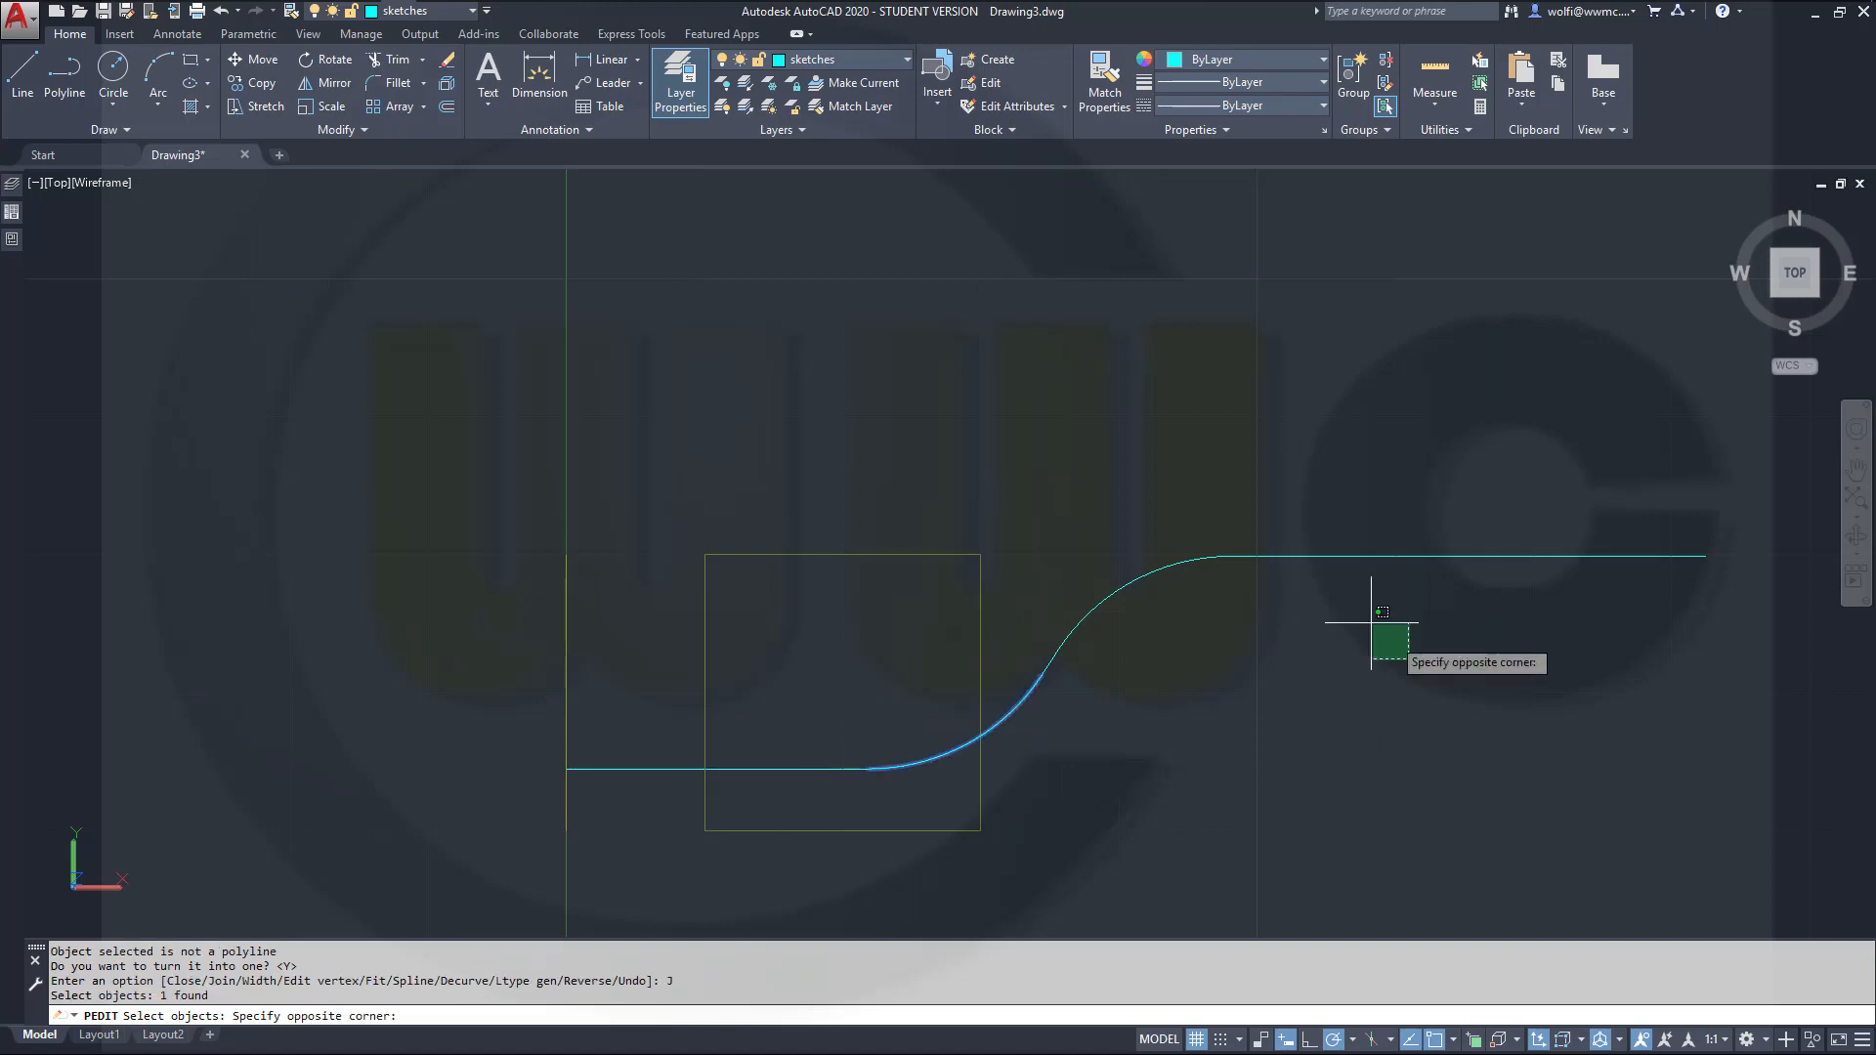
pyautogui.click(1111, 487)
pyautogui.press('Return')
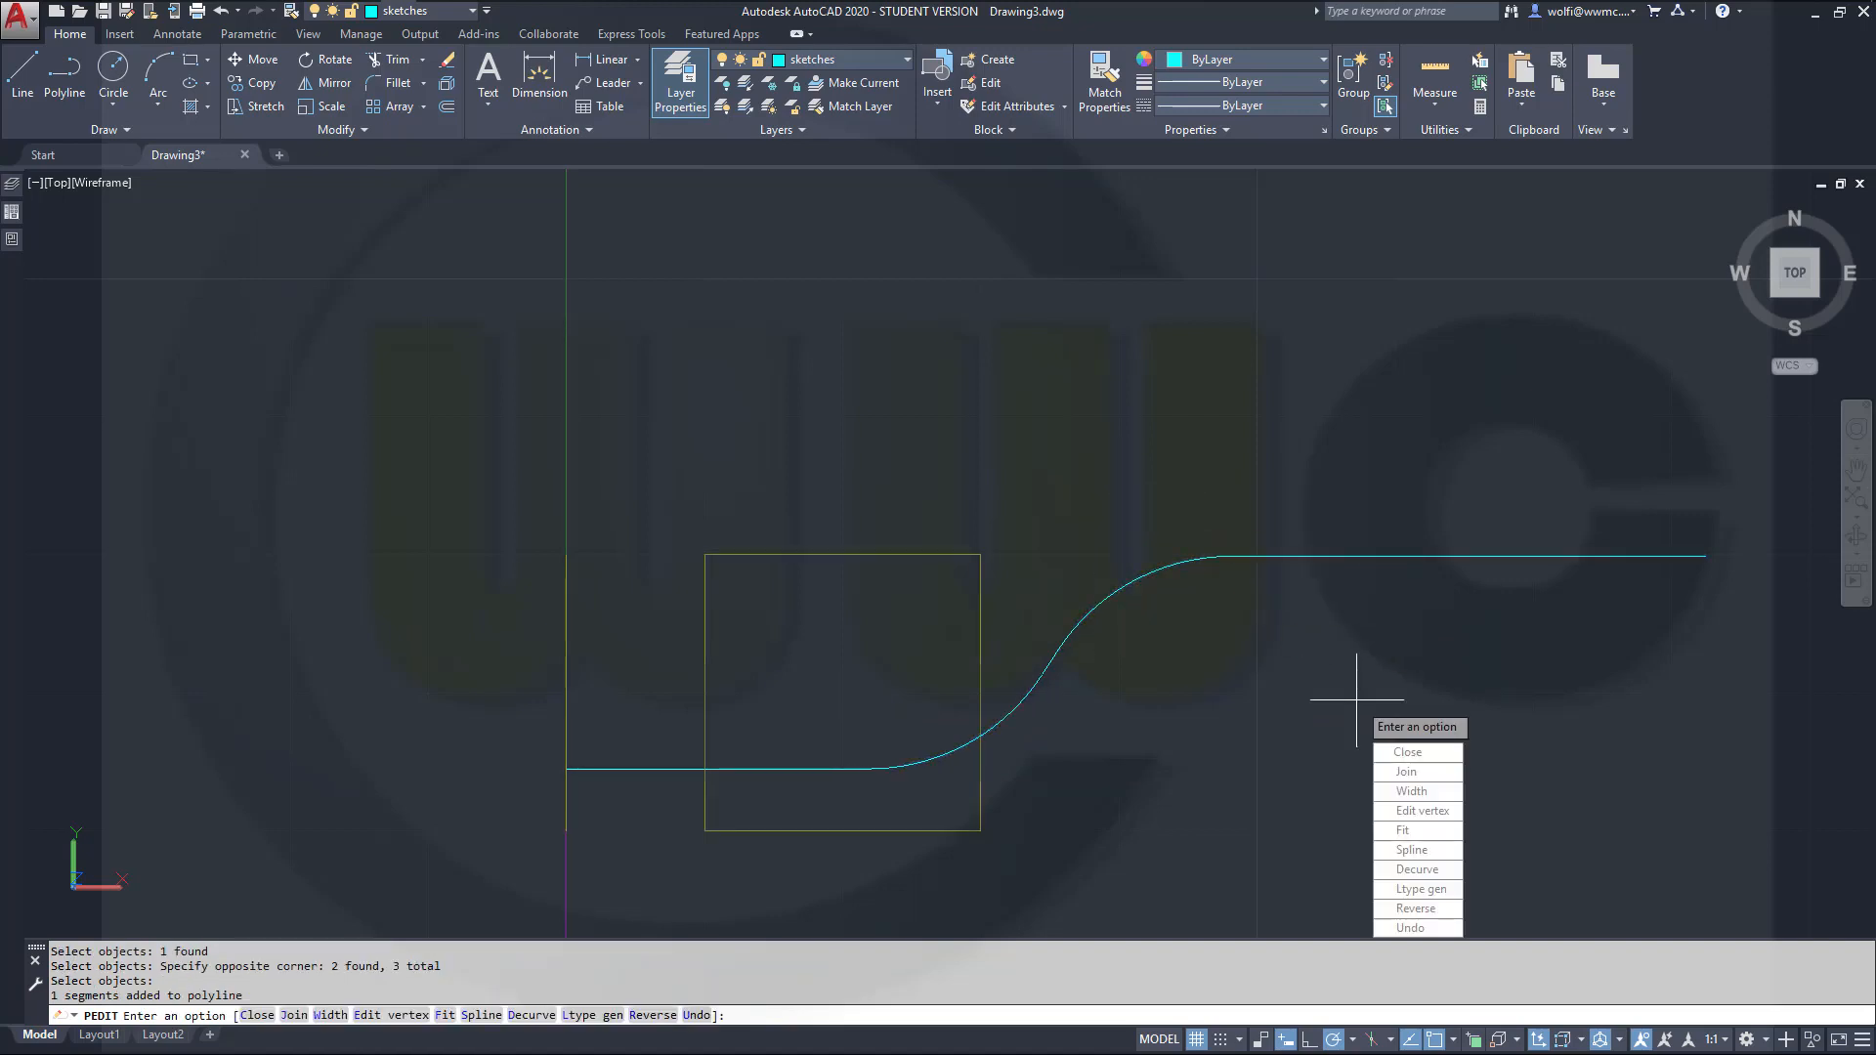
pyautogui.press('Return')
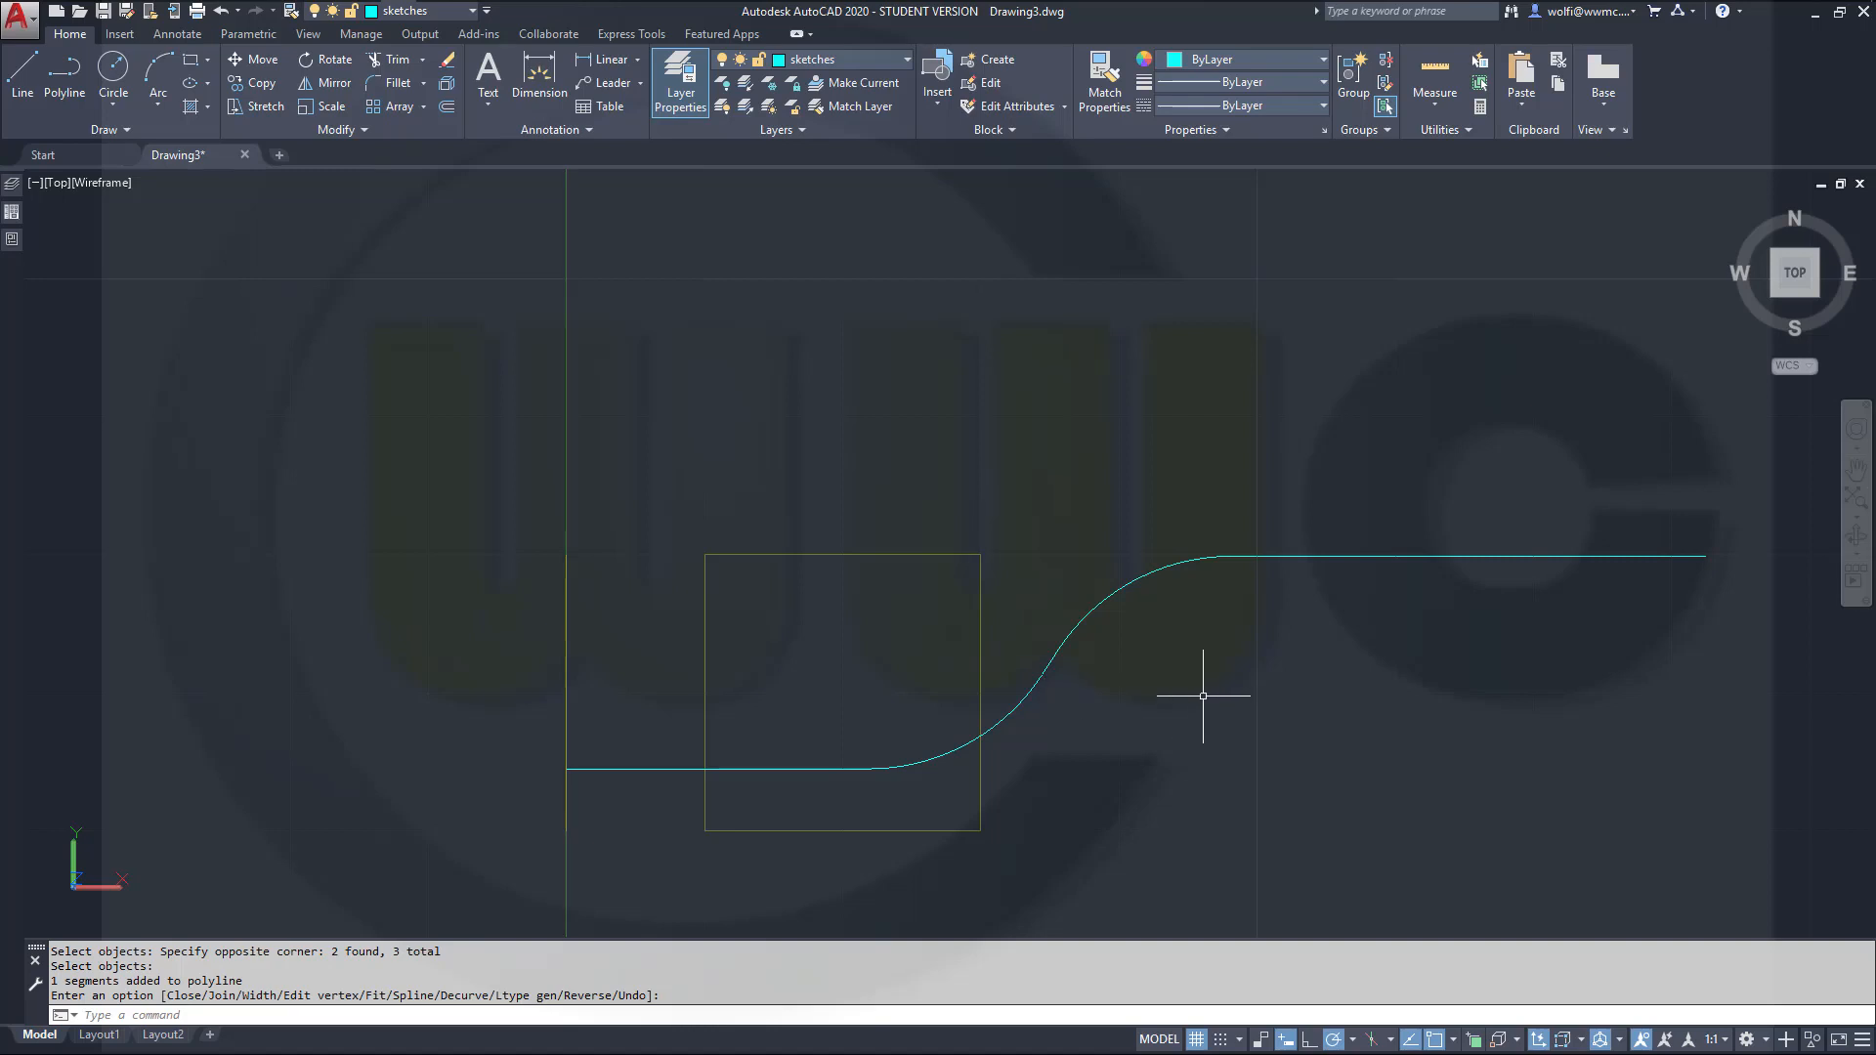
# Step: Join the upper arc and the upper horizontal line to the lower polyline with PEDIT
pyautogui.write('PEDIT')
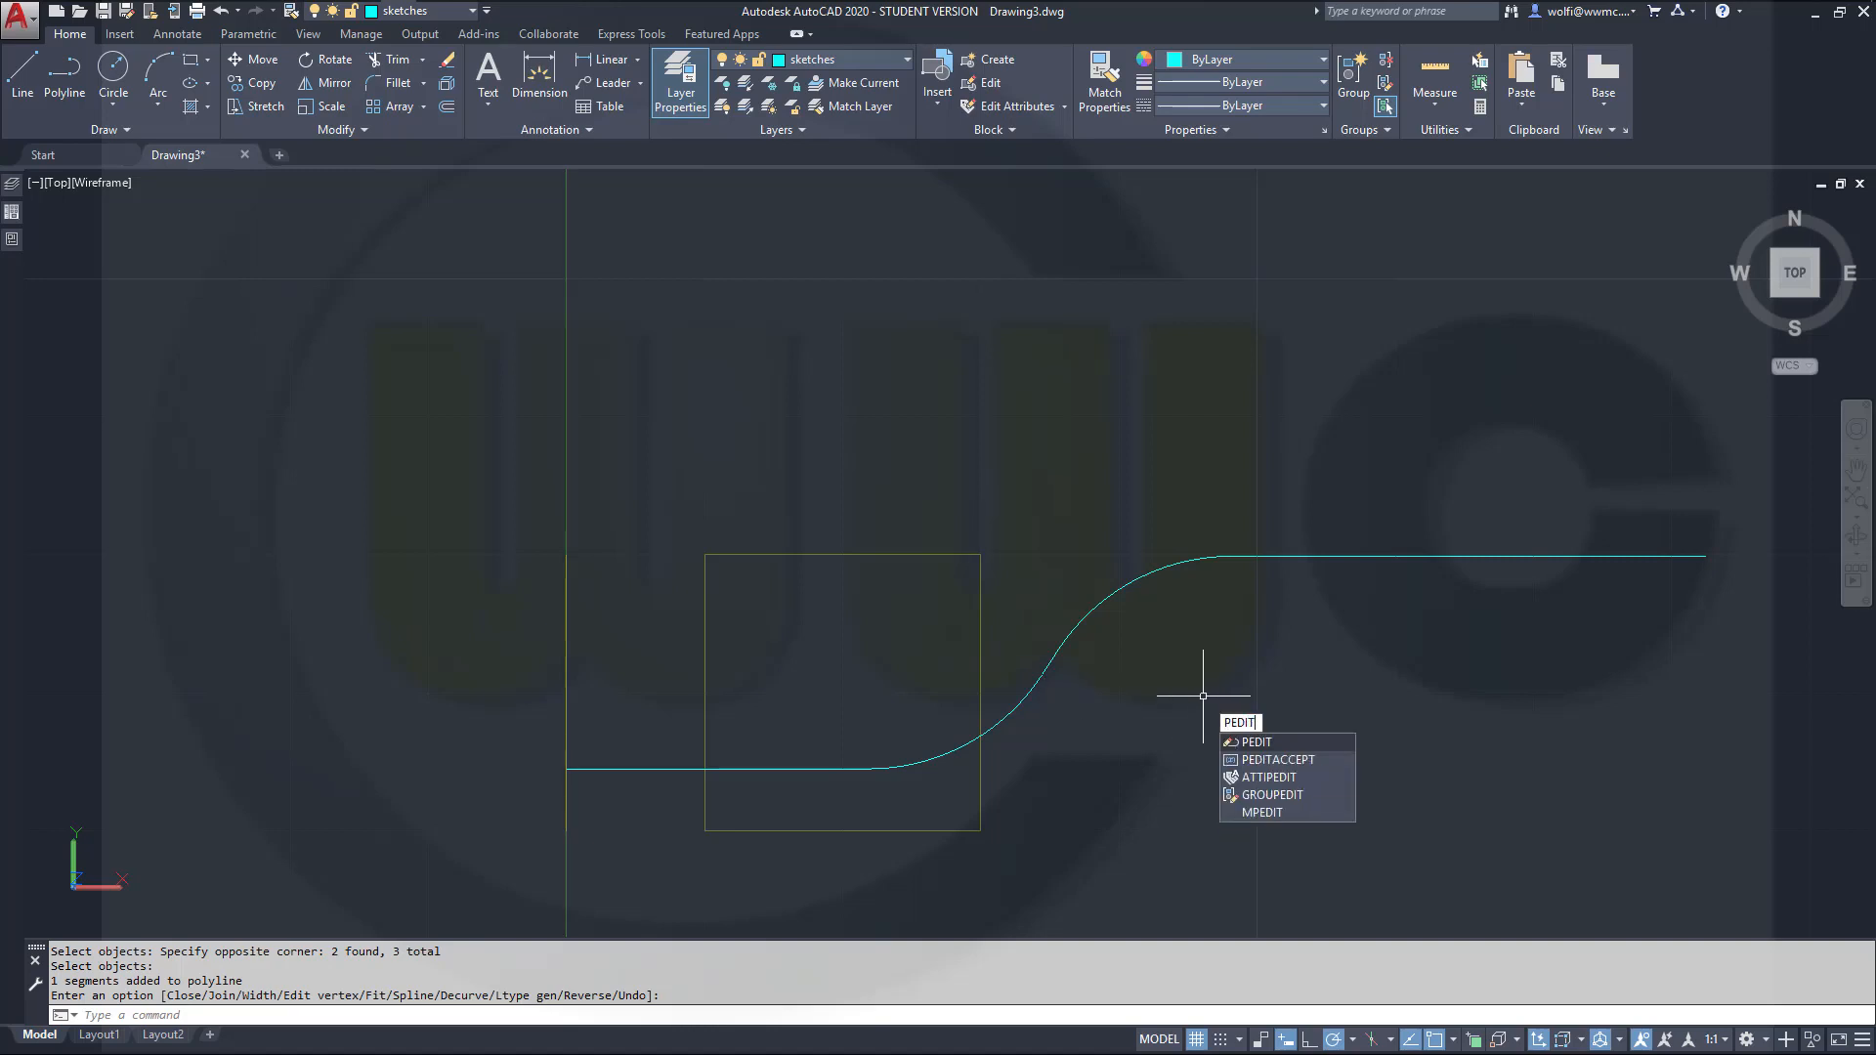
pyautogui.press('Return')
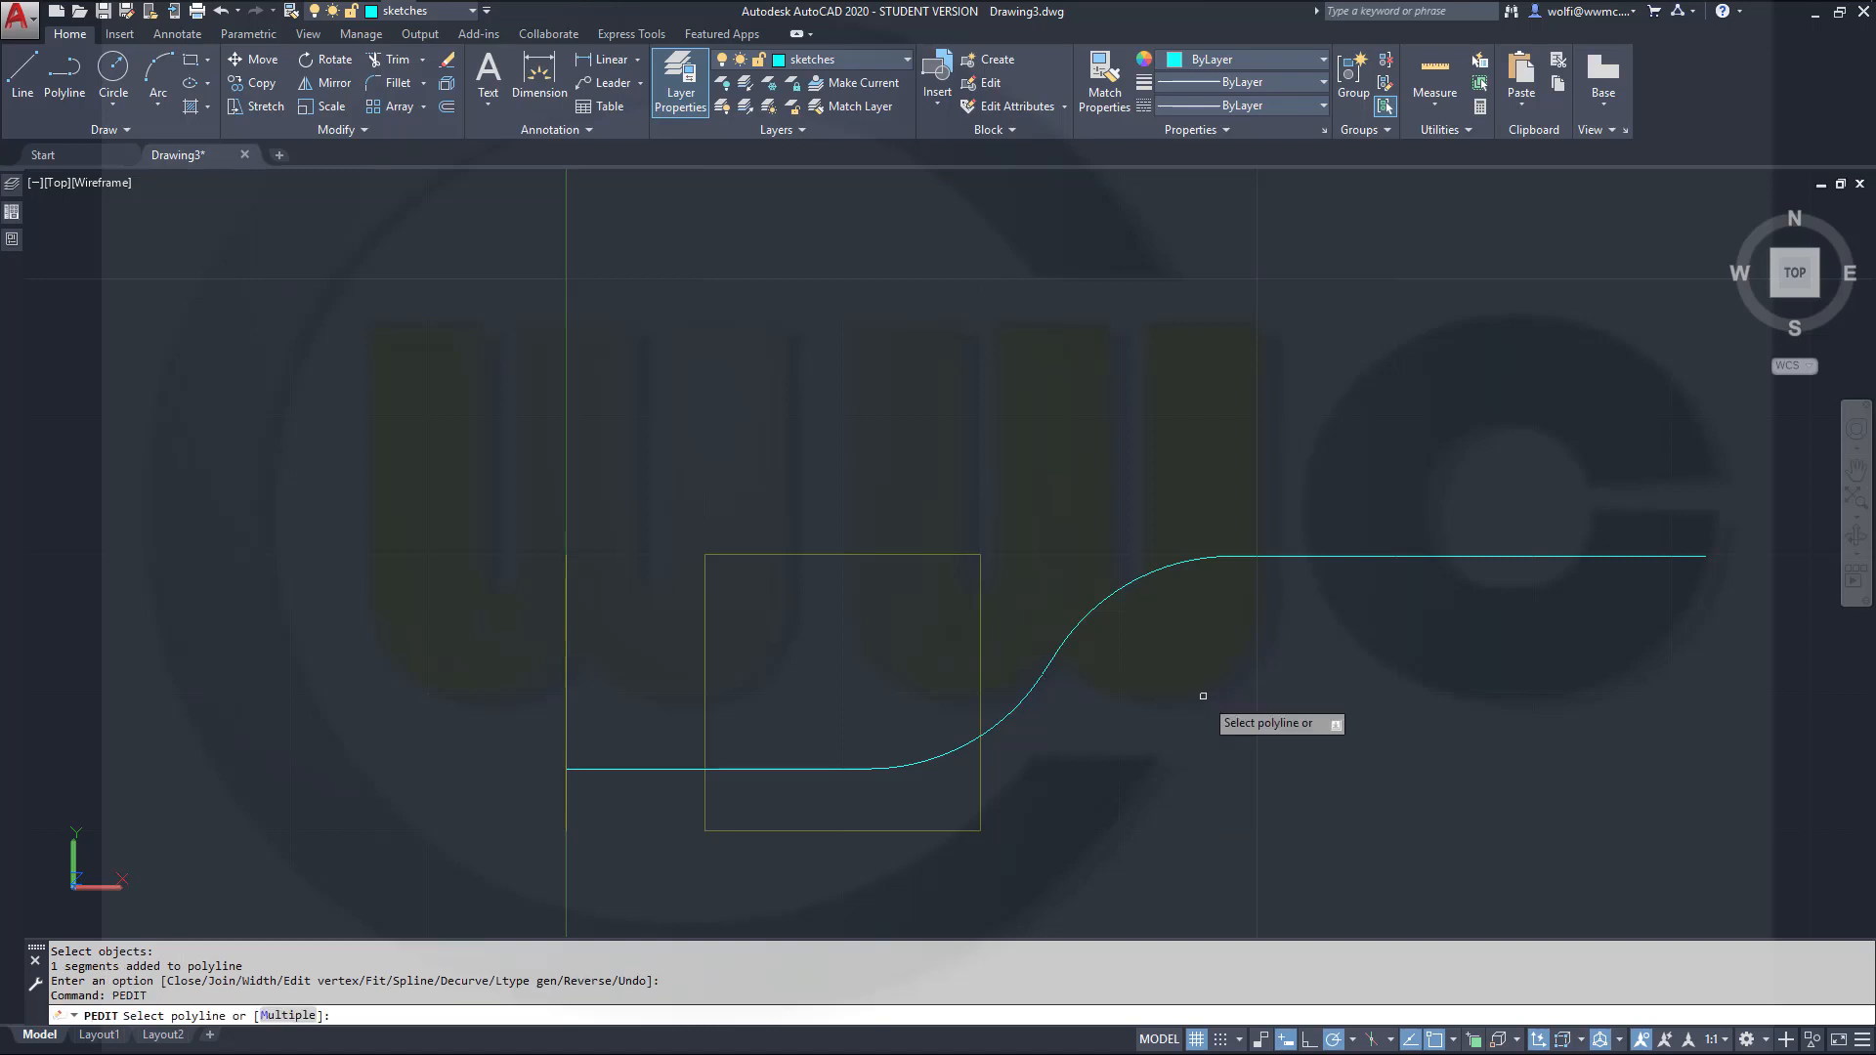
pyautogui.click(893, 769)
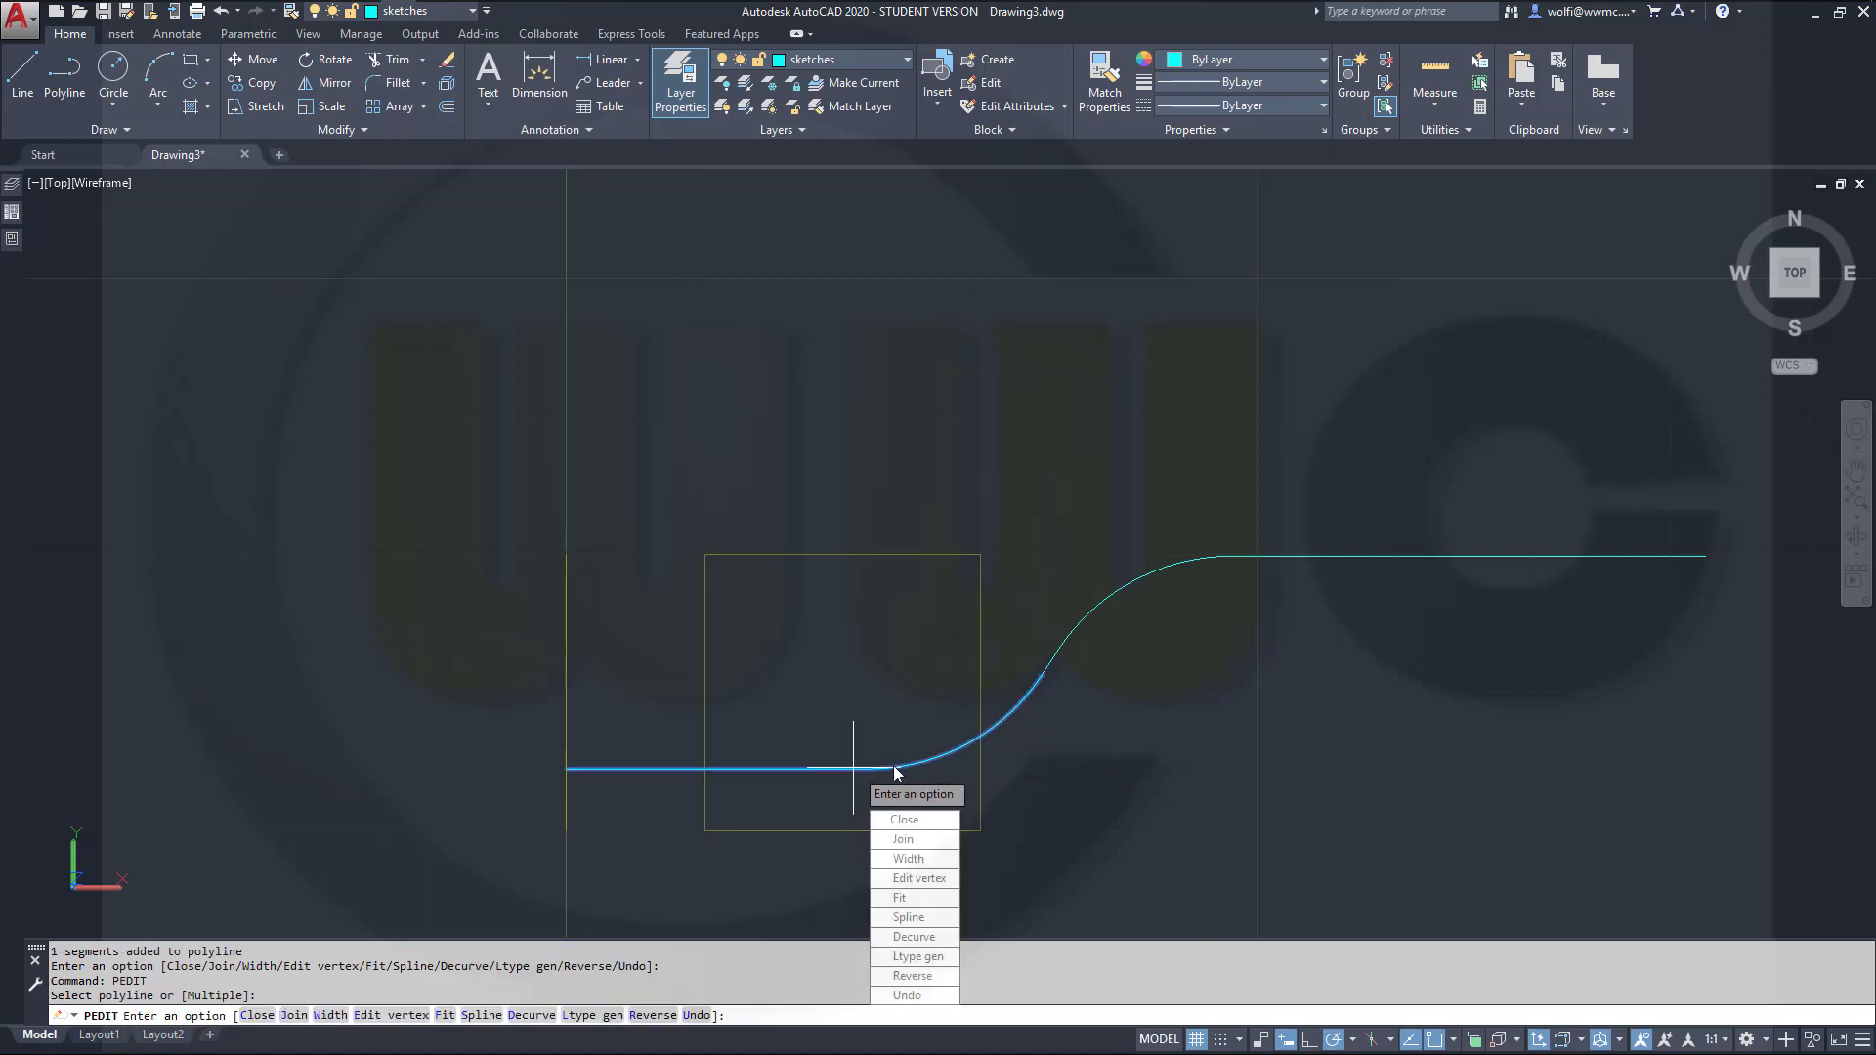
pyautogui.click(948, 840)
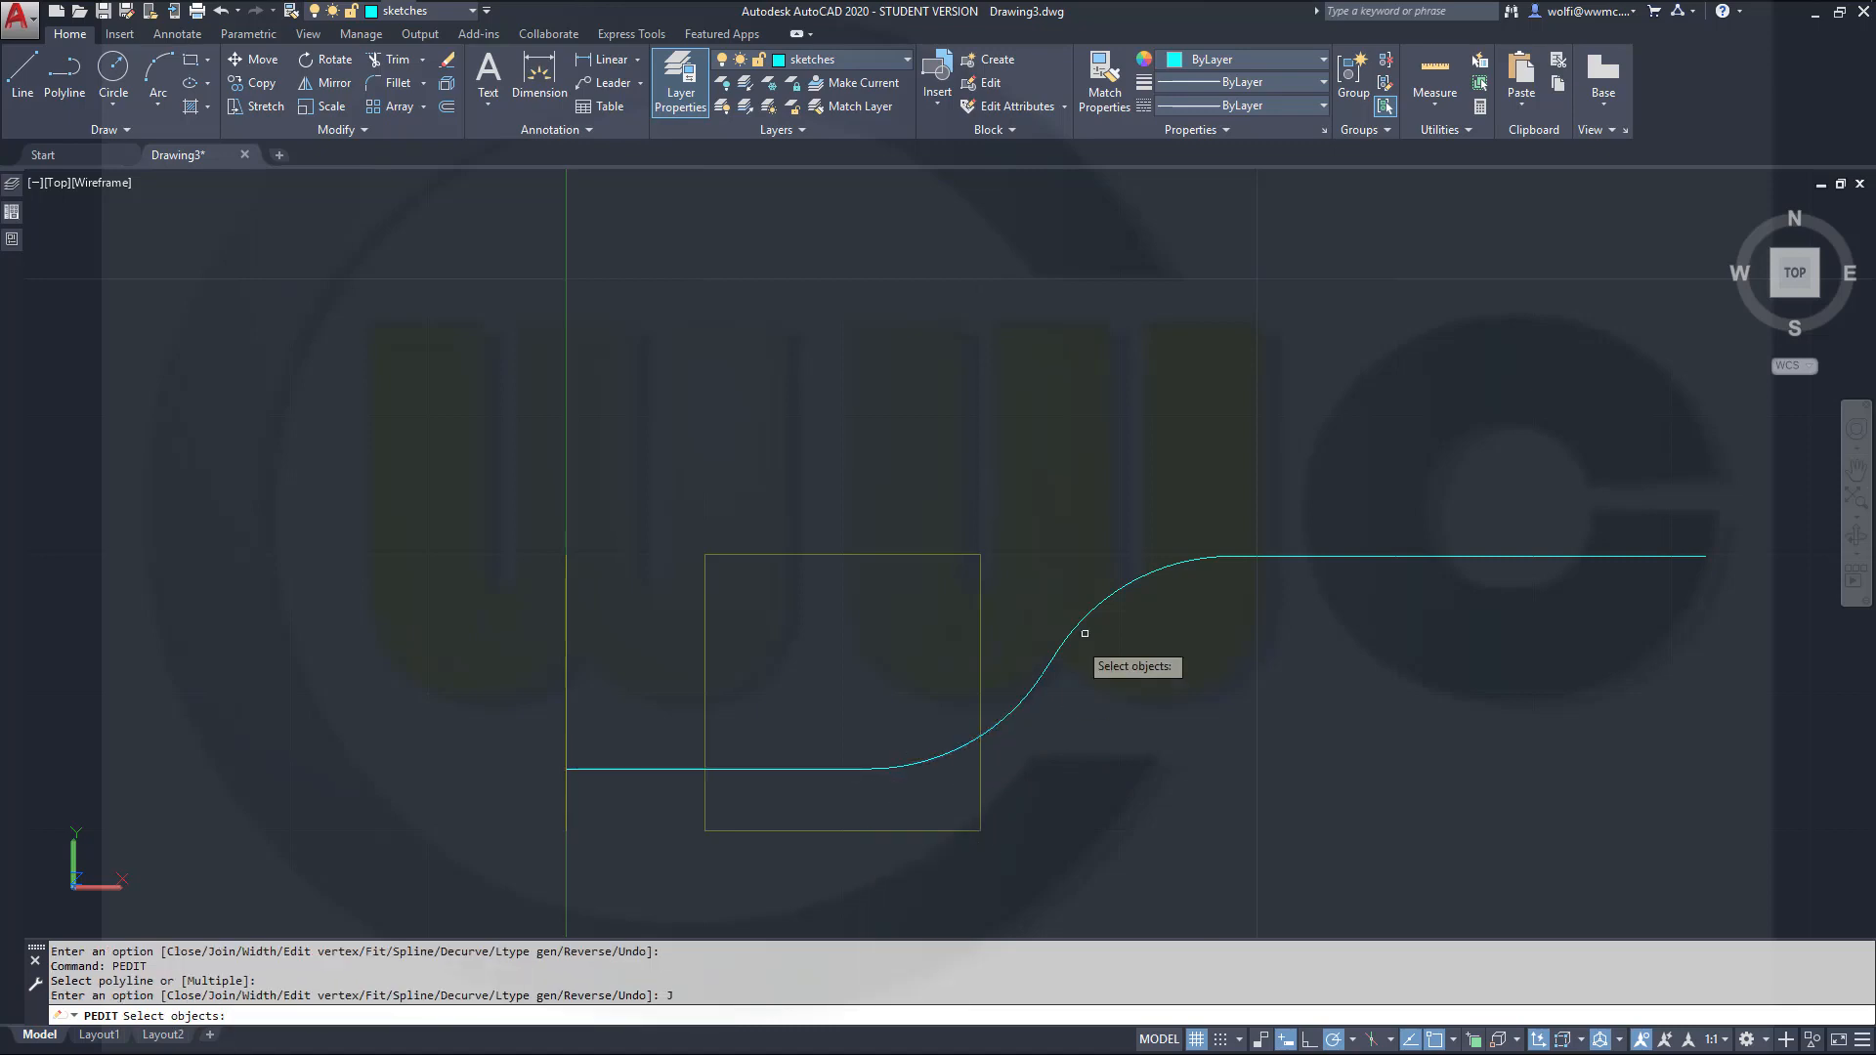
pyautogui.click(1367, 669)
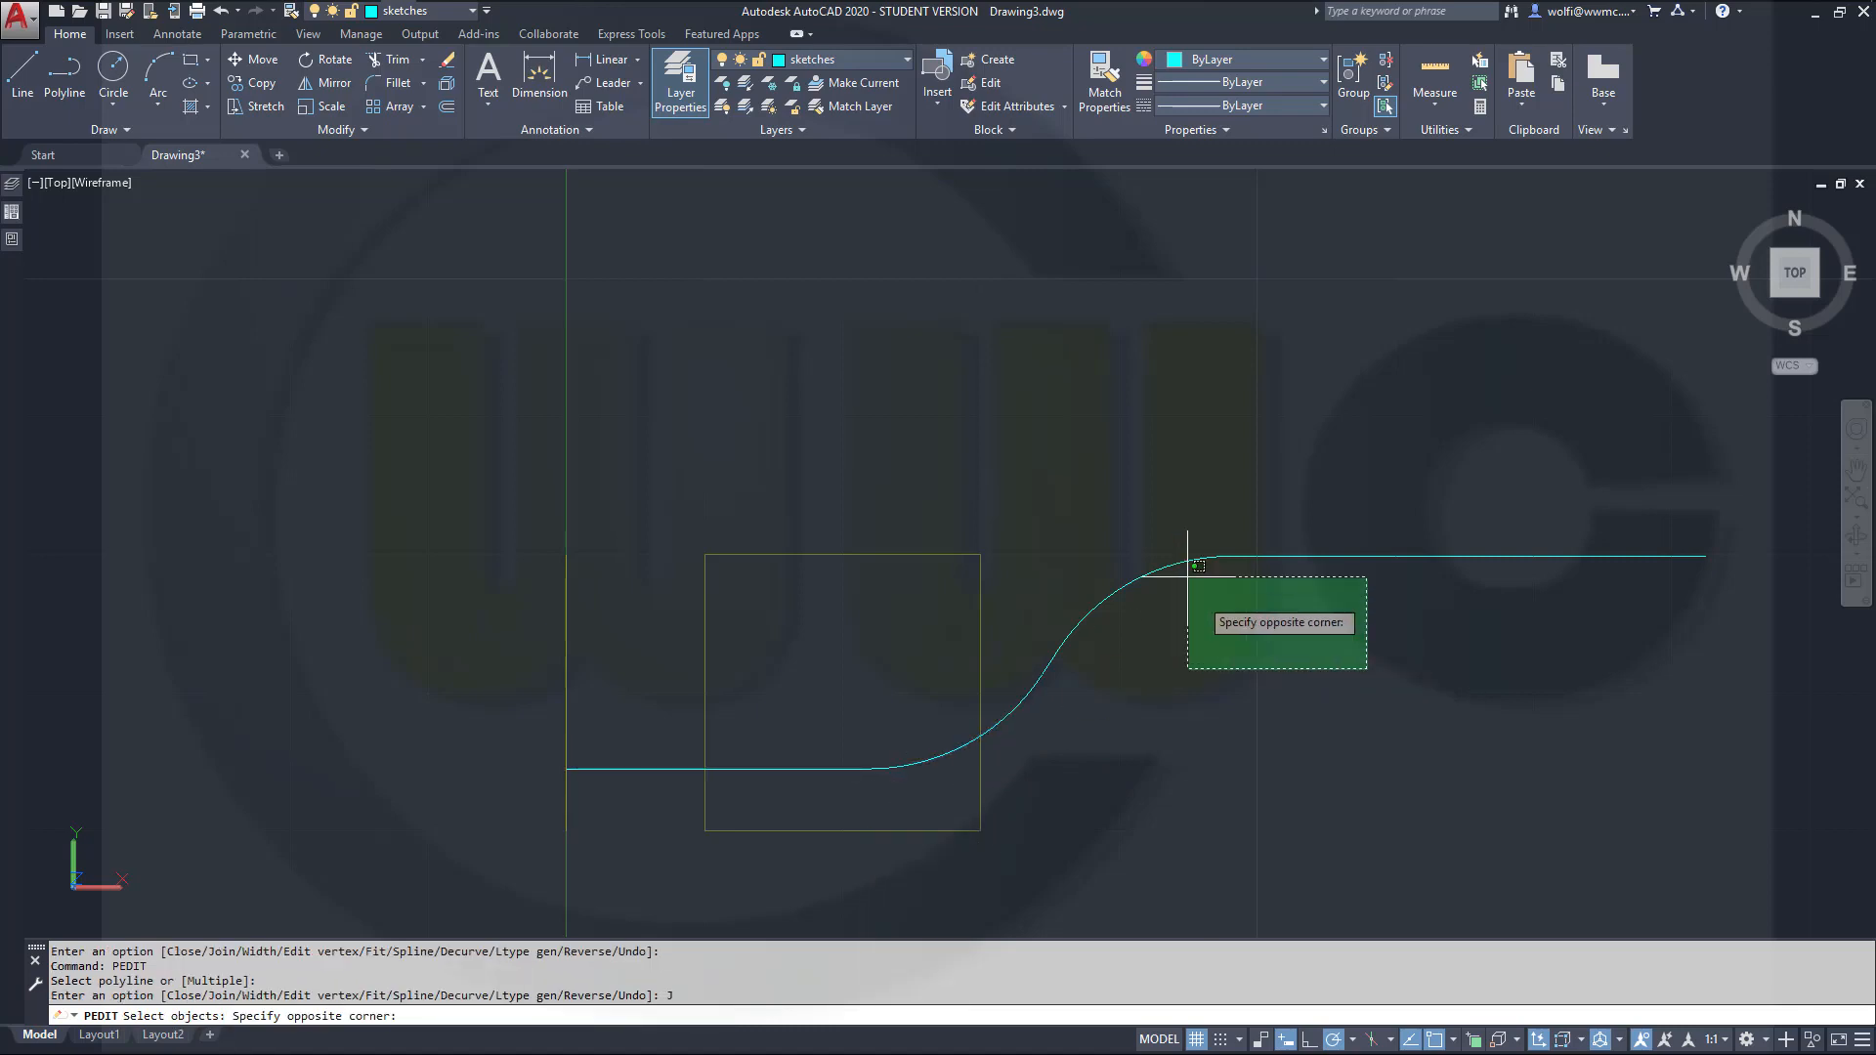
pyautogui.click(1012, 496)
pyautogui.click(1119, 750)
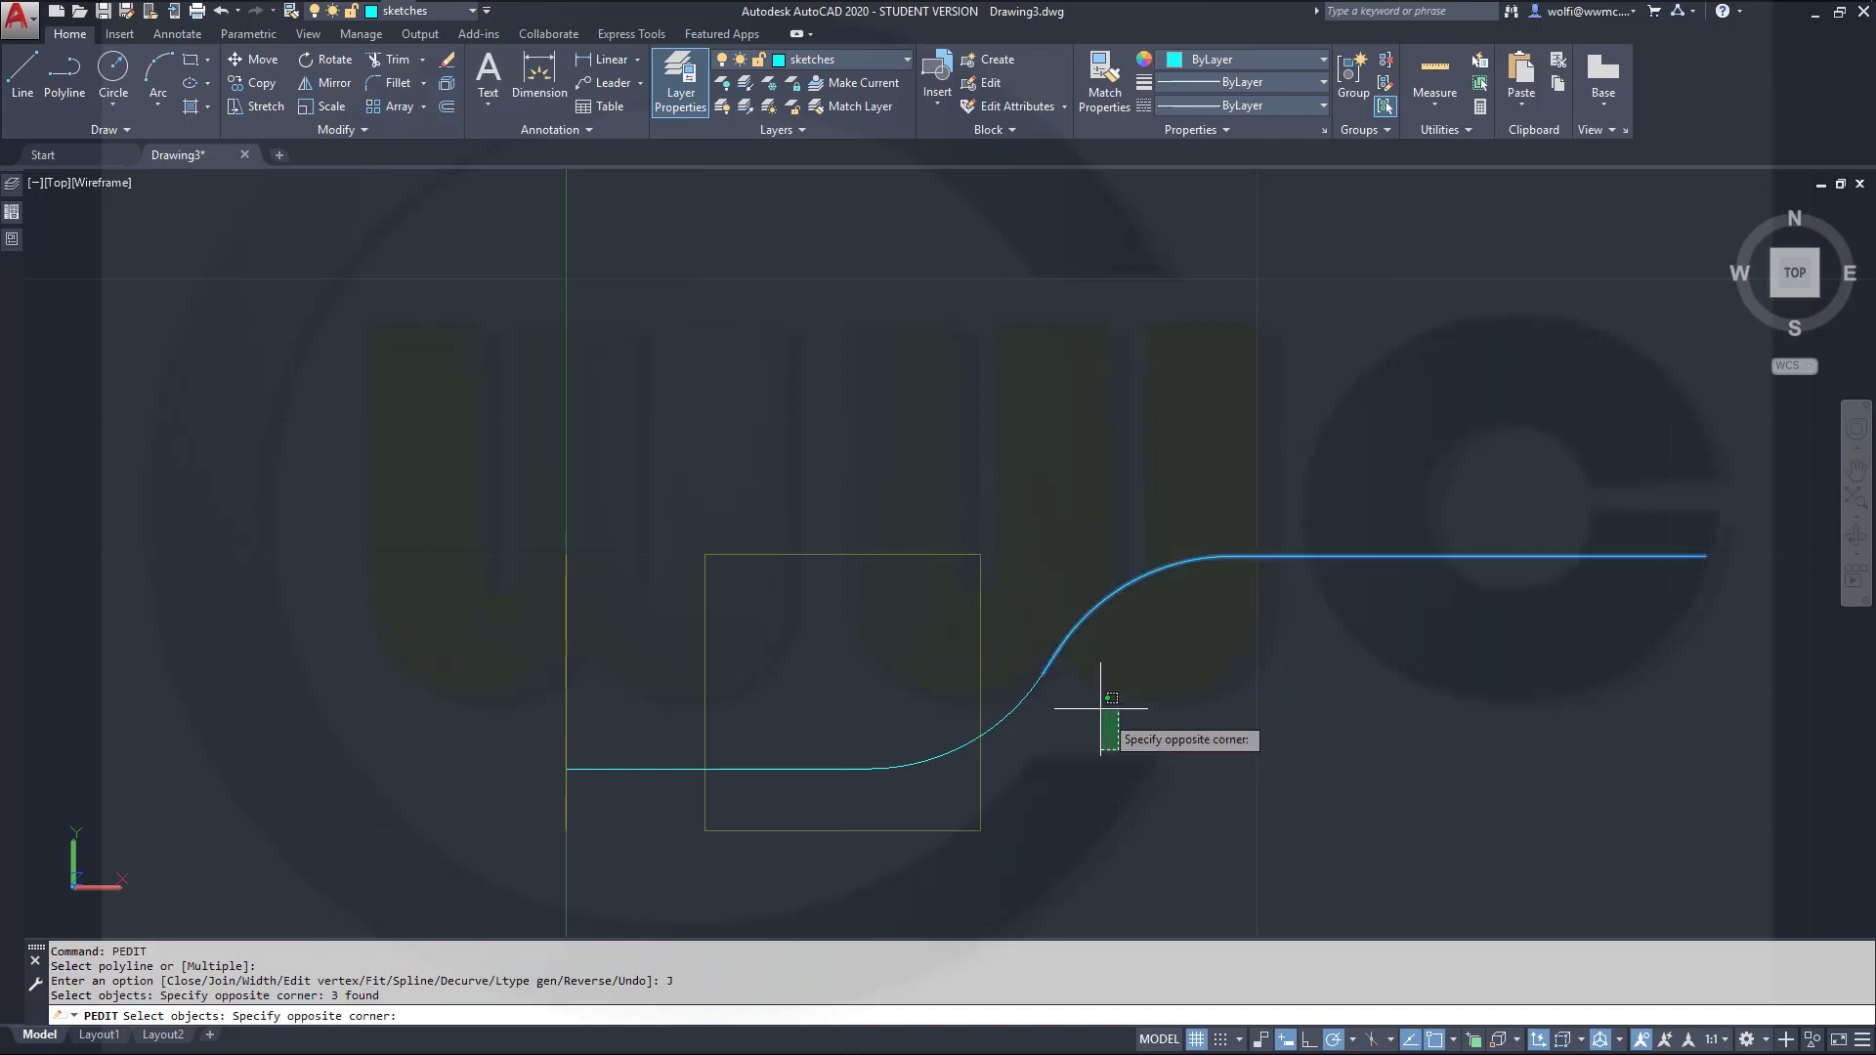
pyautogui.click(1072, 651)
pyautogui.press('Return')
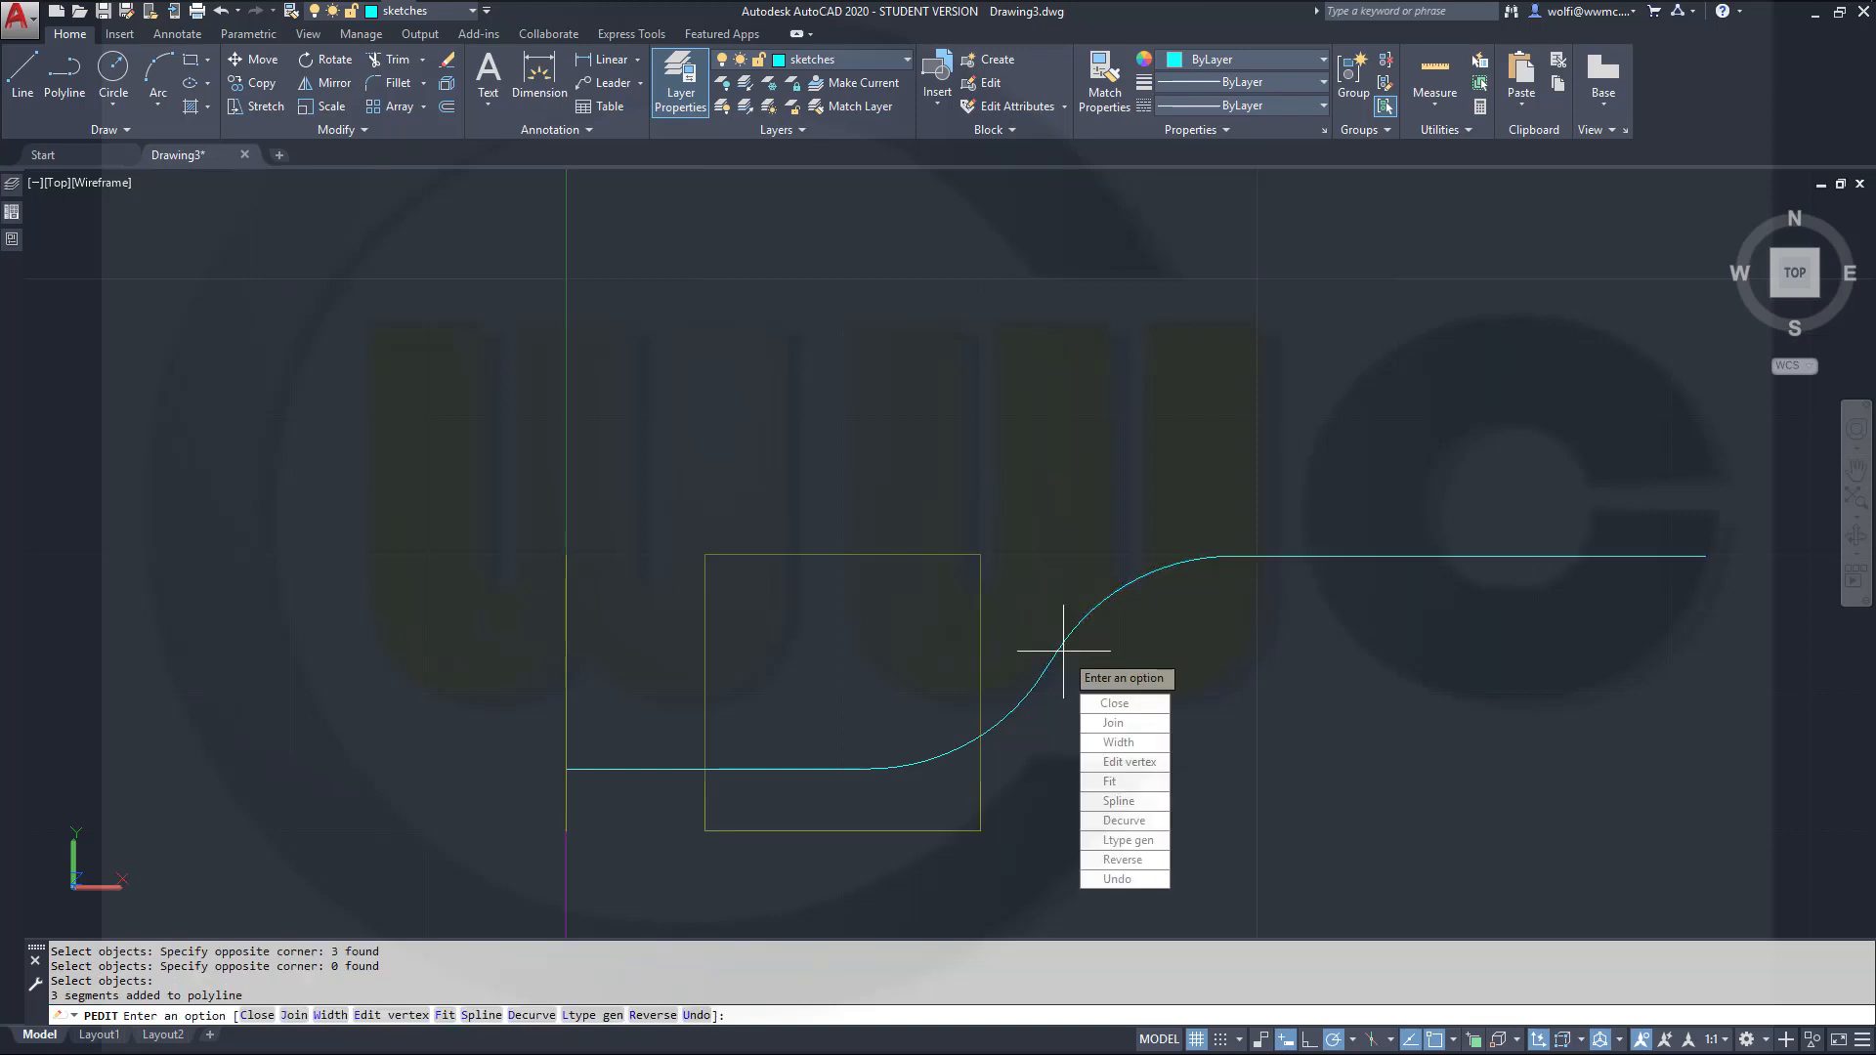
pyautogui.press('Return')
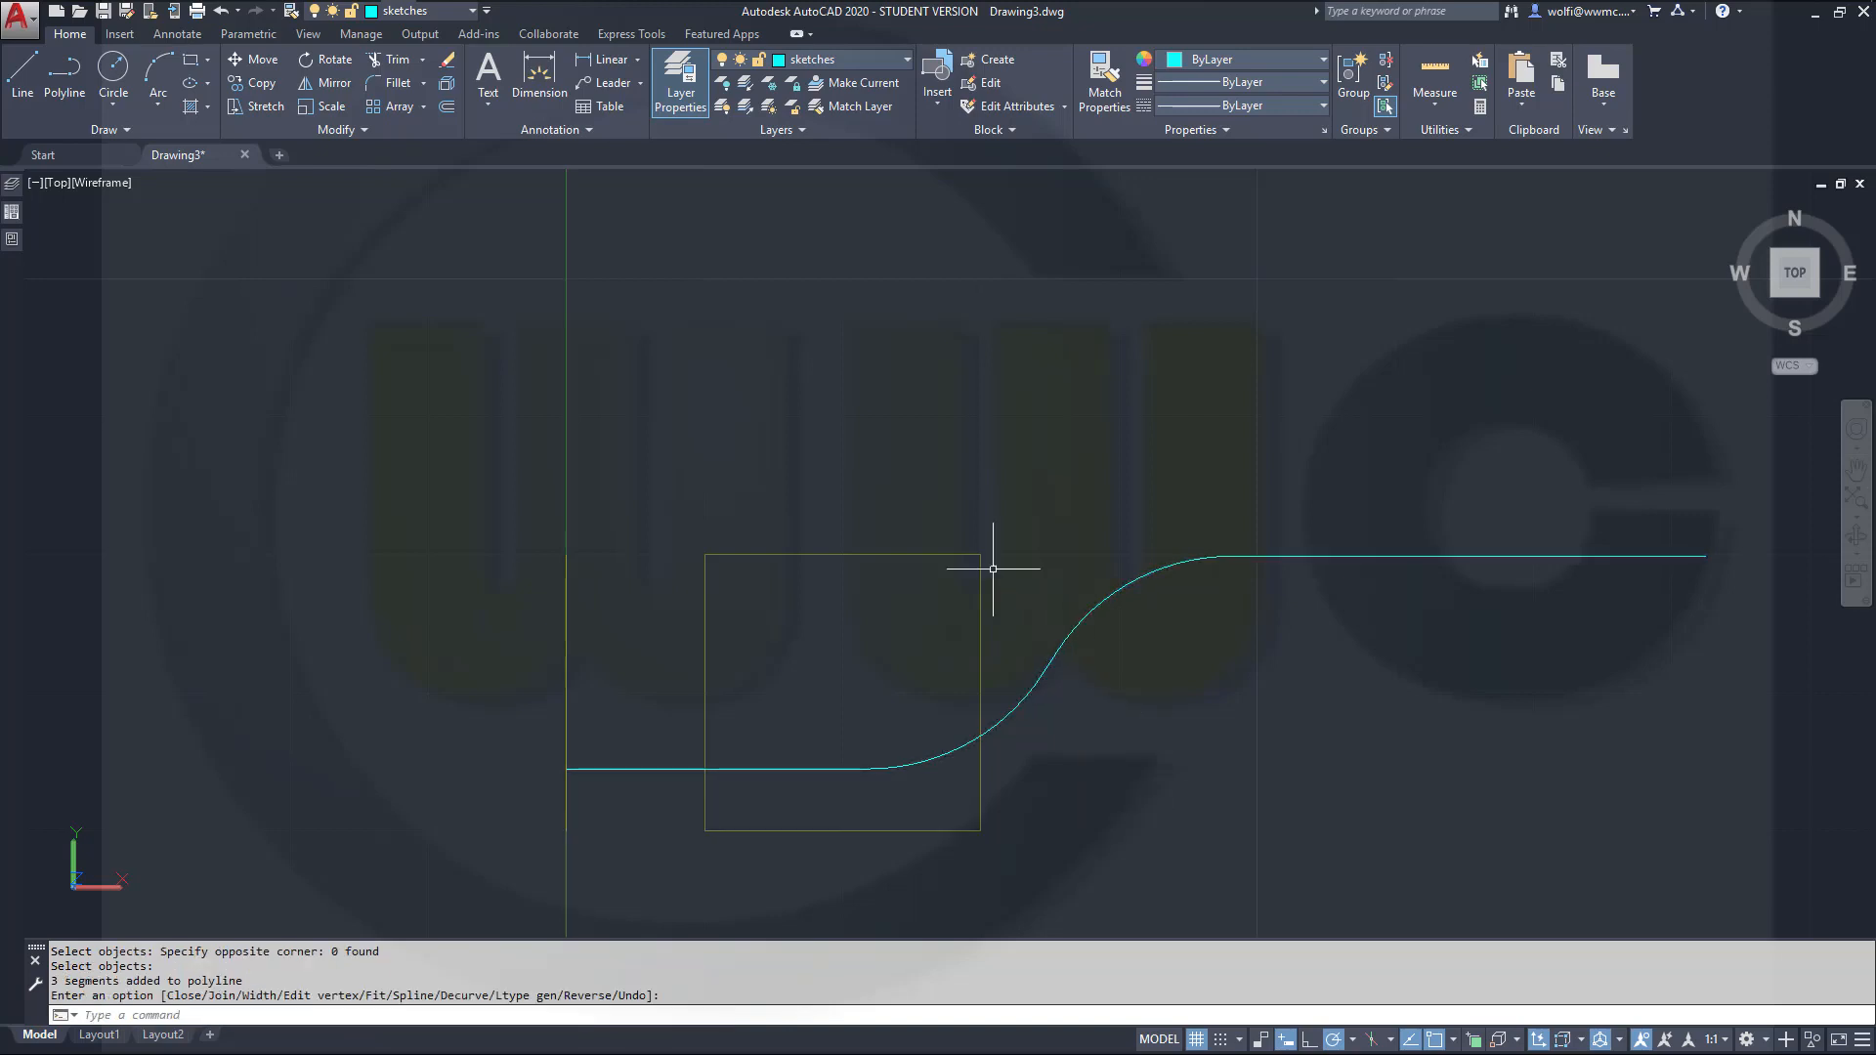
# Step: Offset the joined S-shaped polyline by 7.5 towards its lower side
pyautogui.click(448, 108)
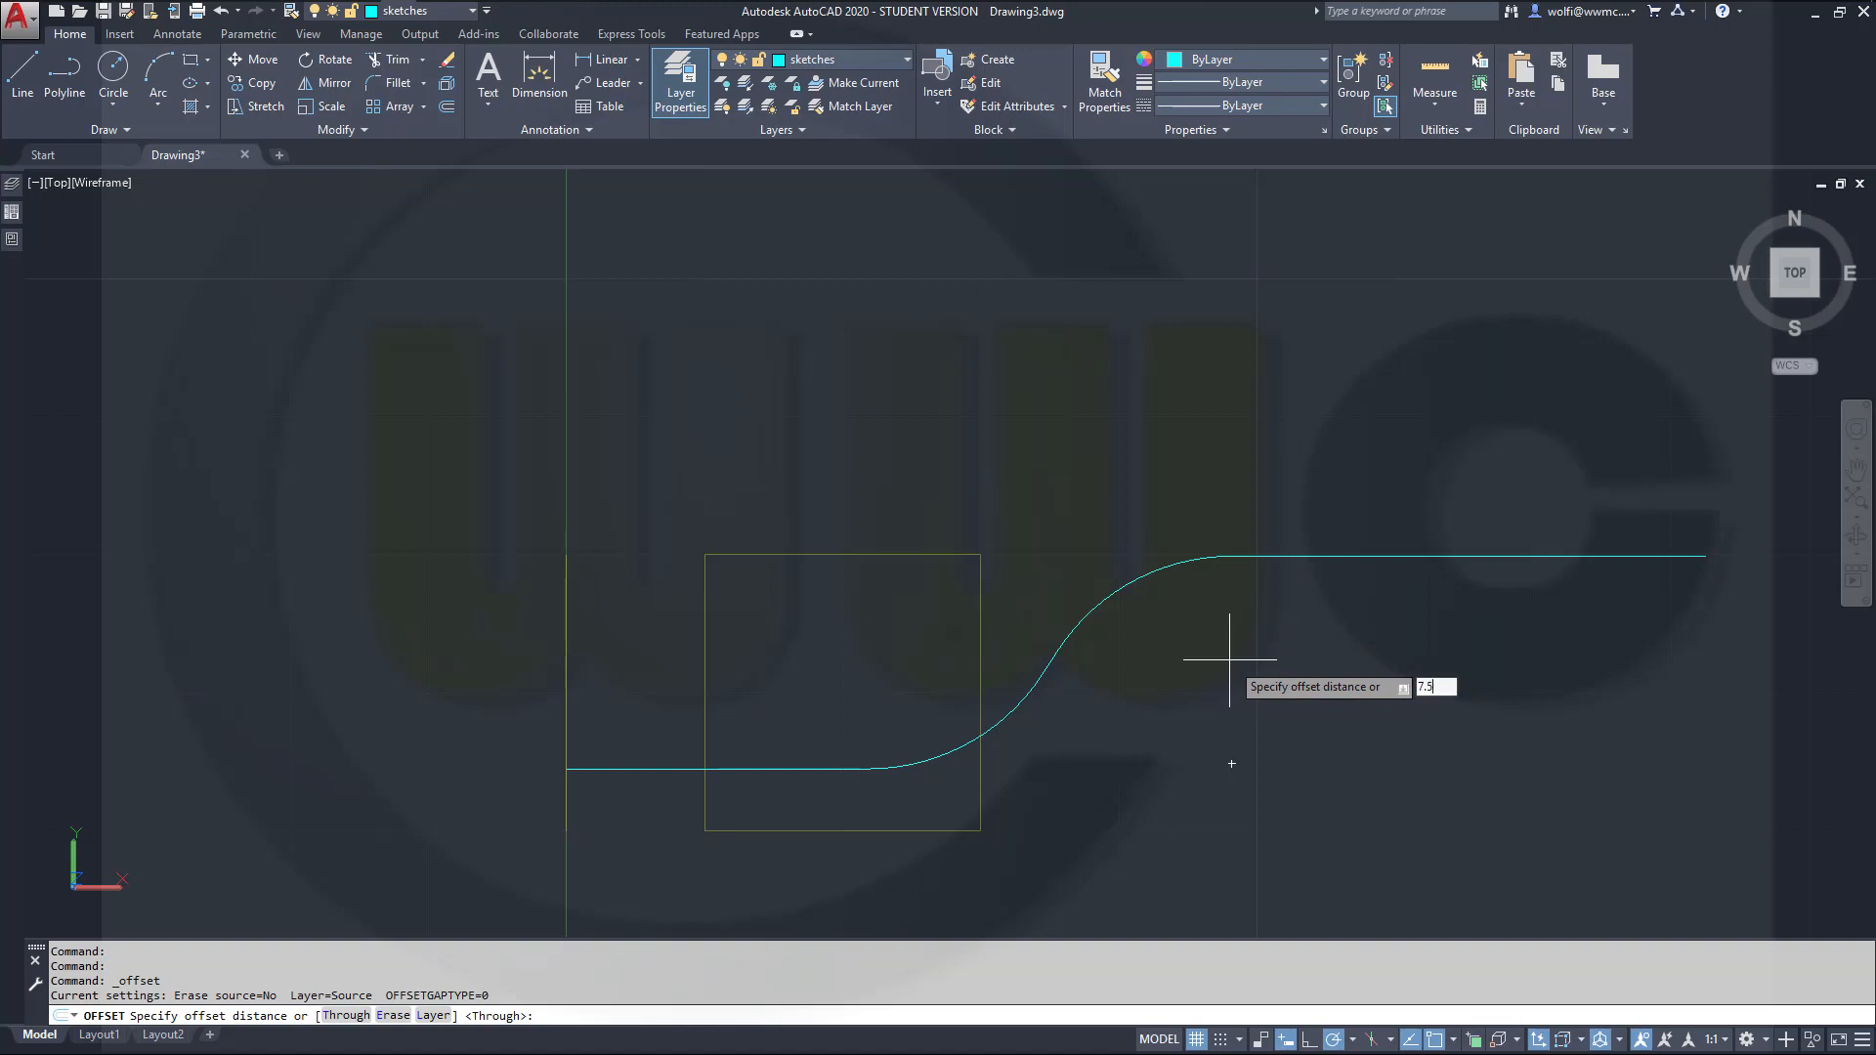
pyautogui.press('Return')
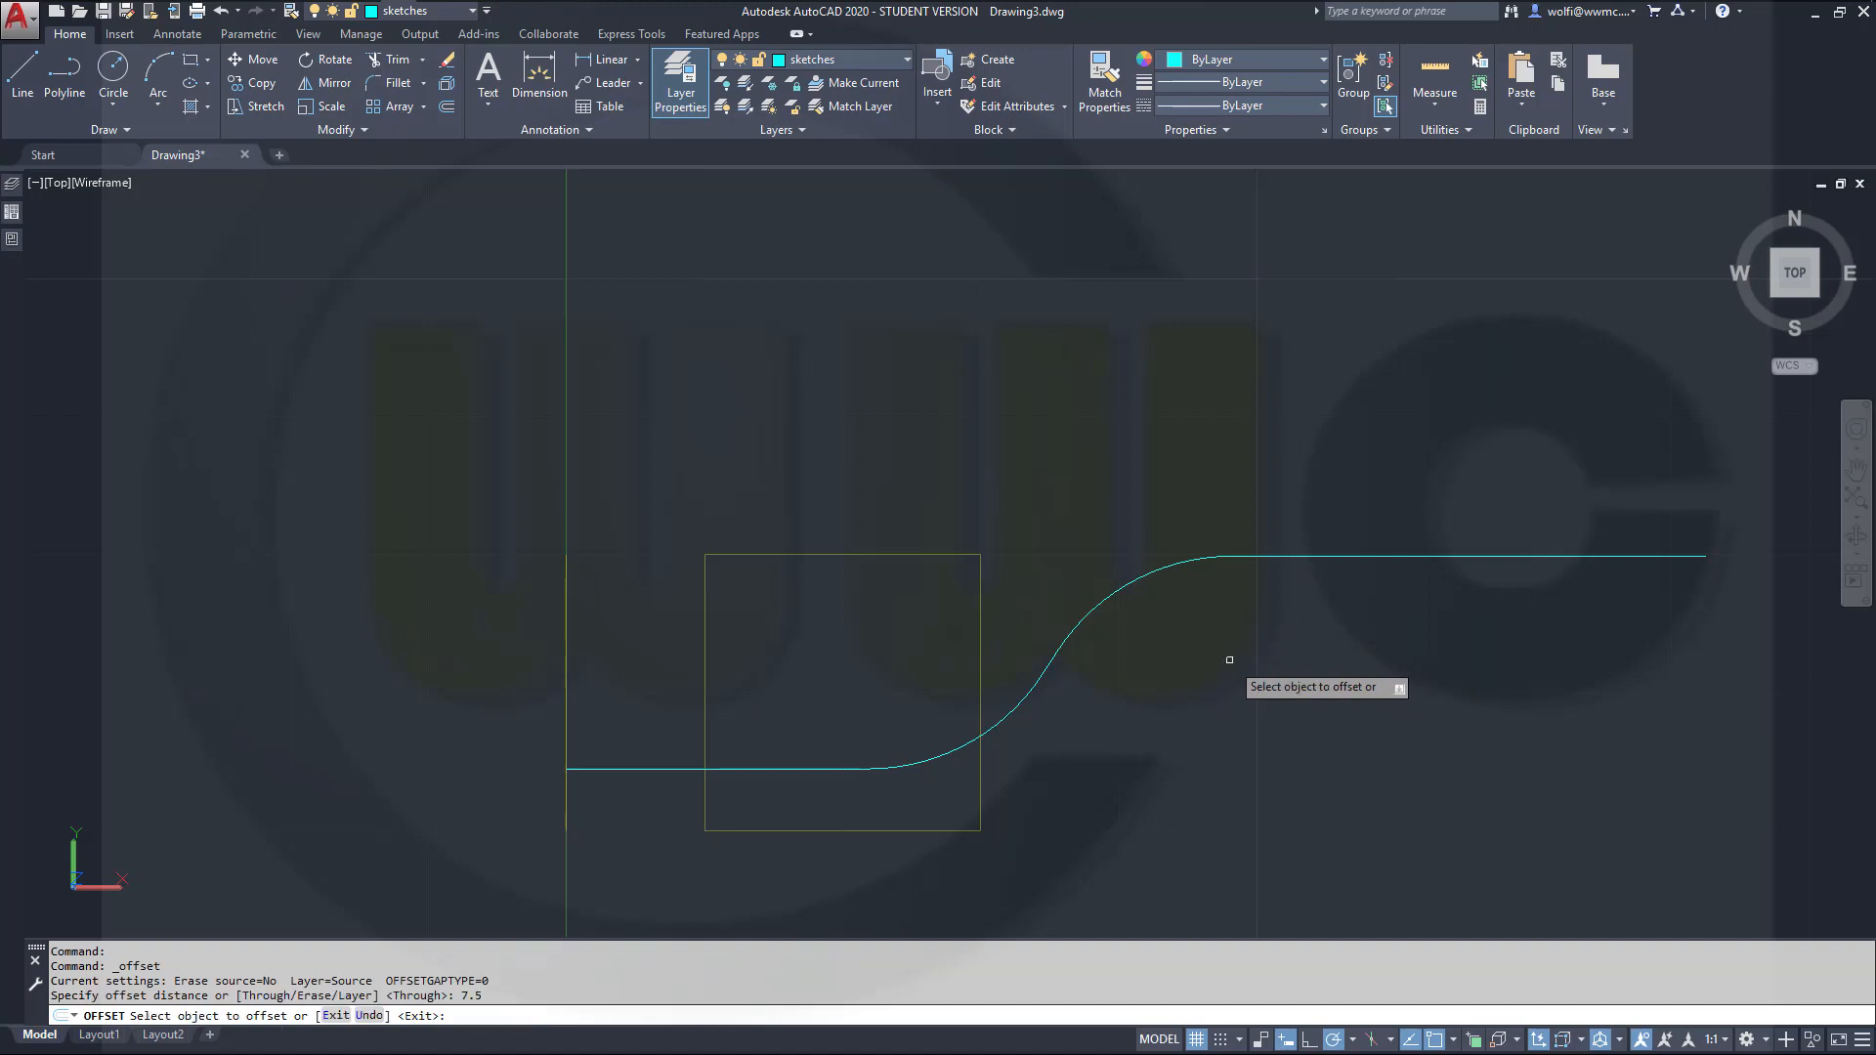
pyautogui.click(1102, 603)
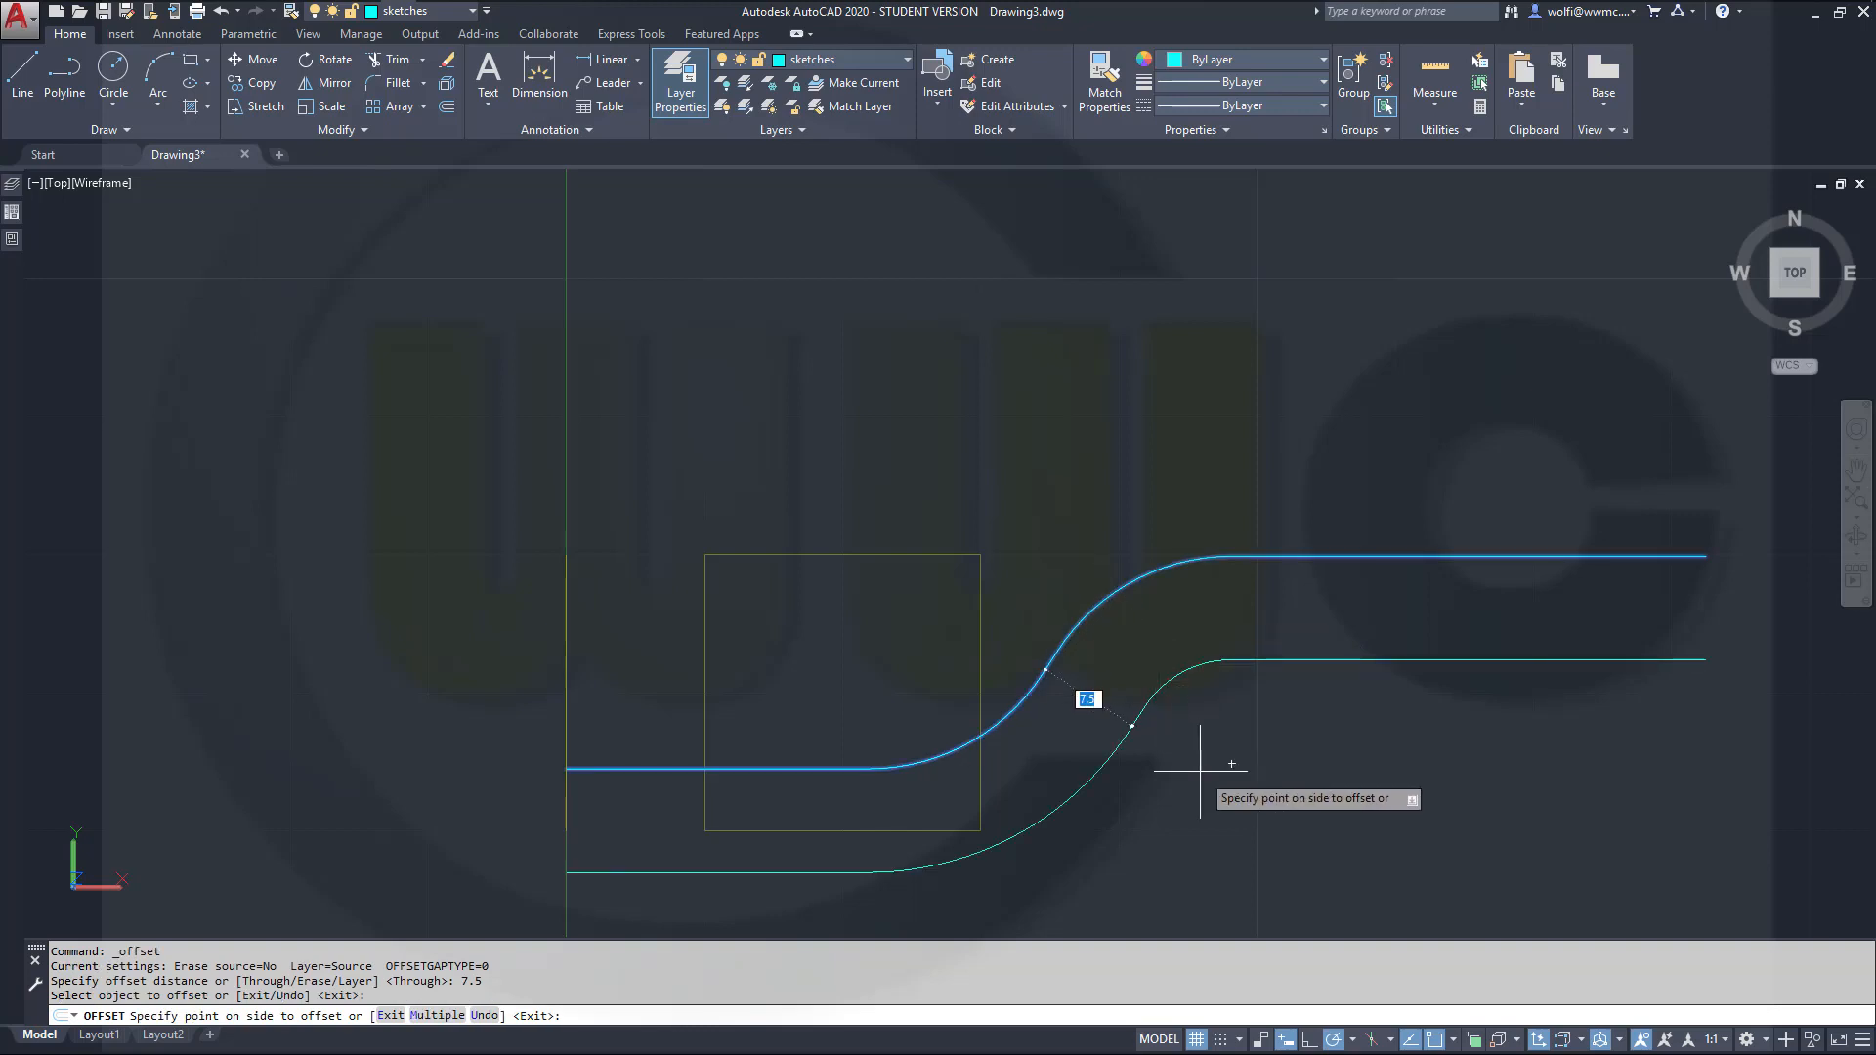
pyautogui.click(1139, 764)
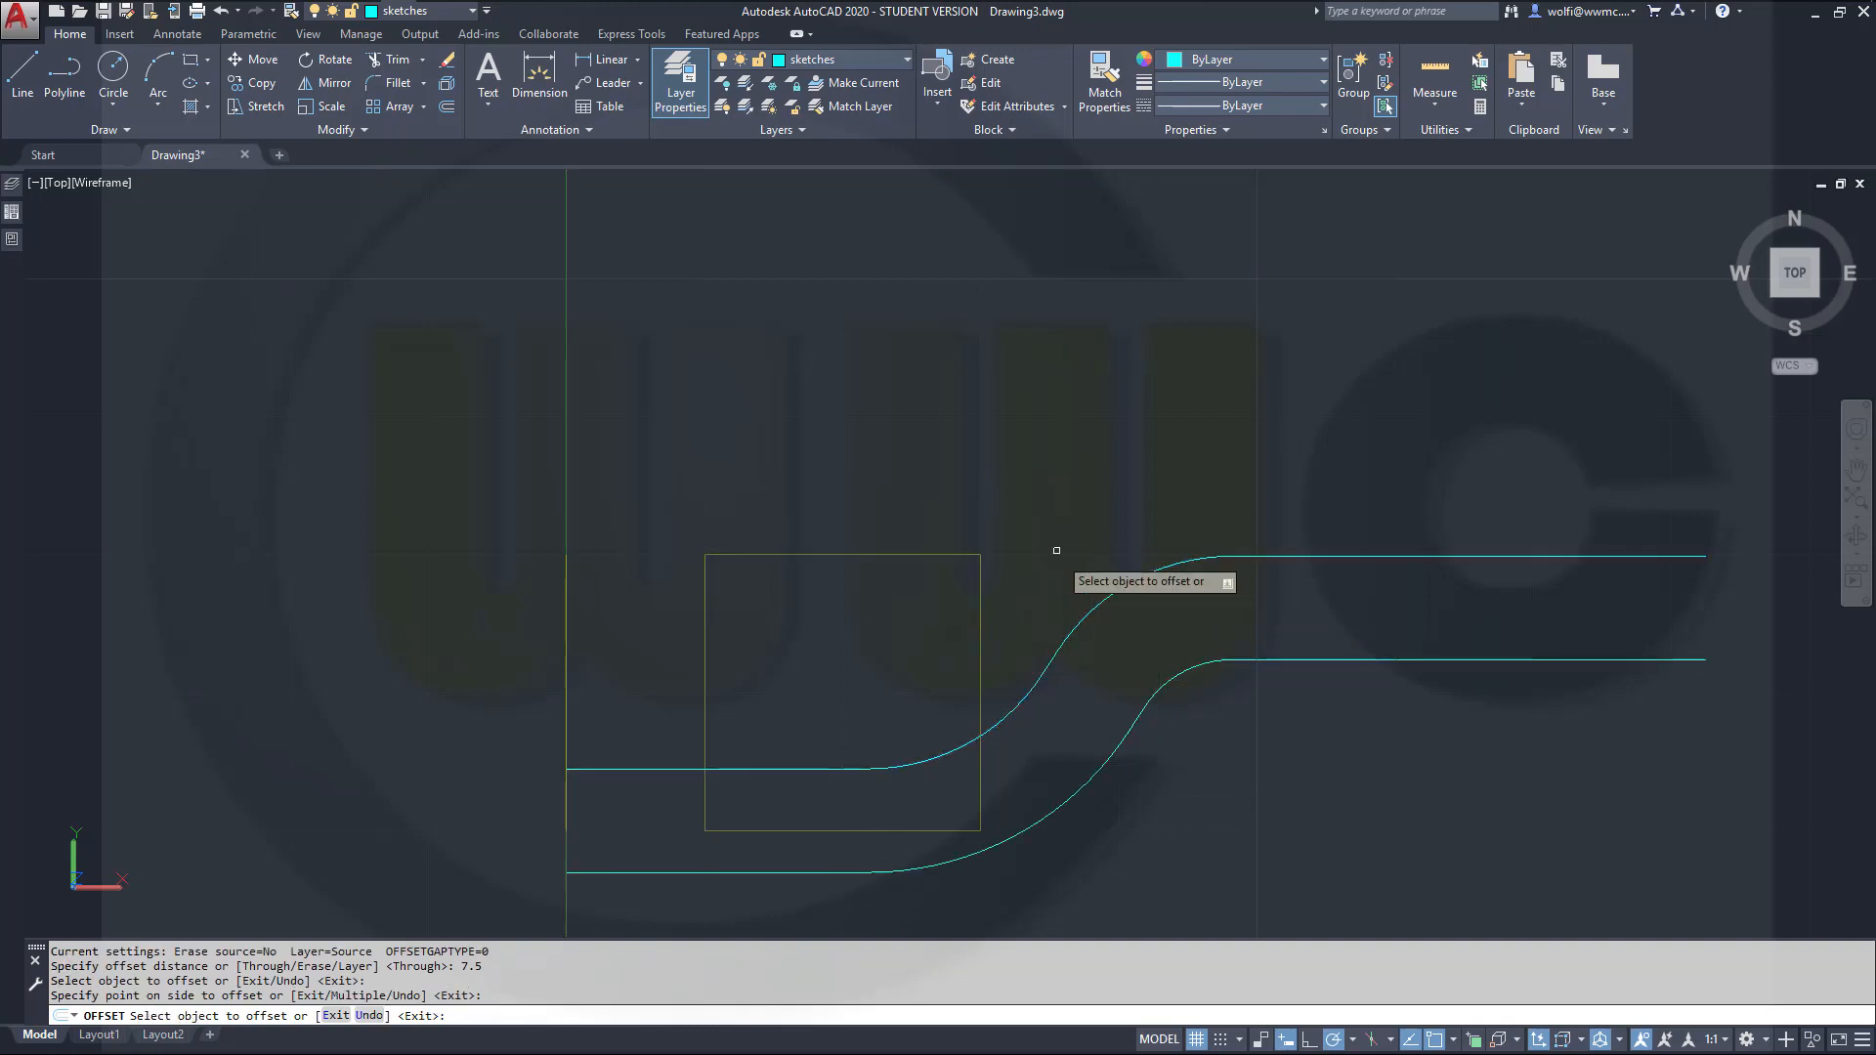
# Step: Draw a line connecting the start points of the two parallel profile curves on the Y axis
pyautogui.click(22, 70)
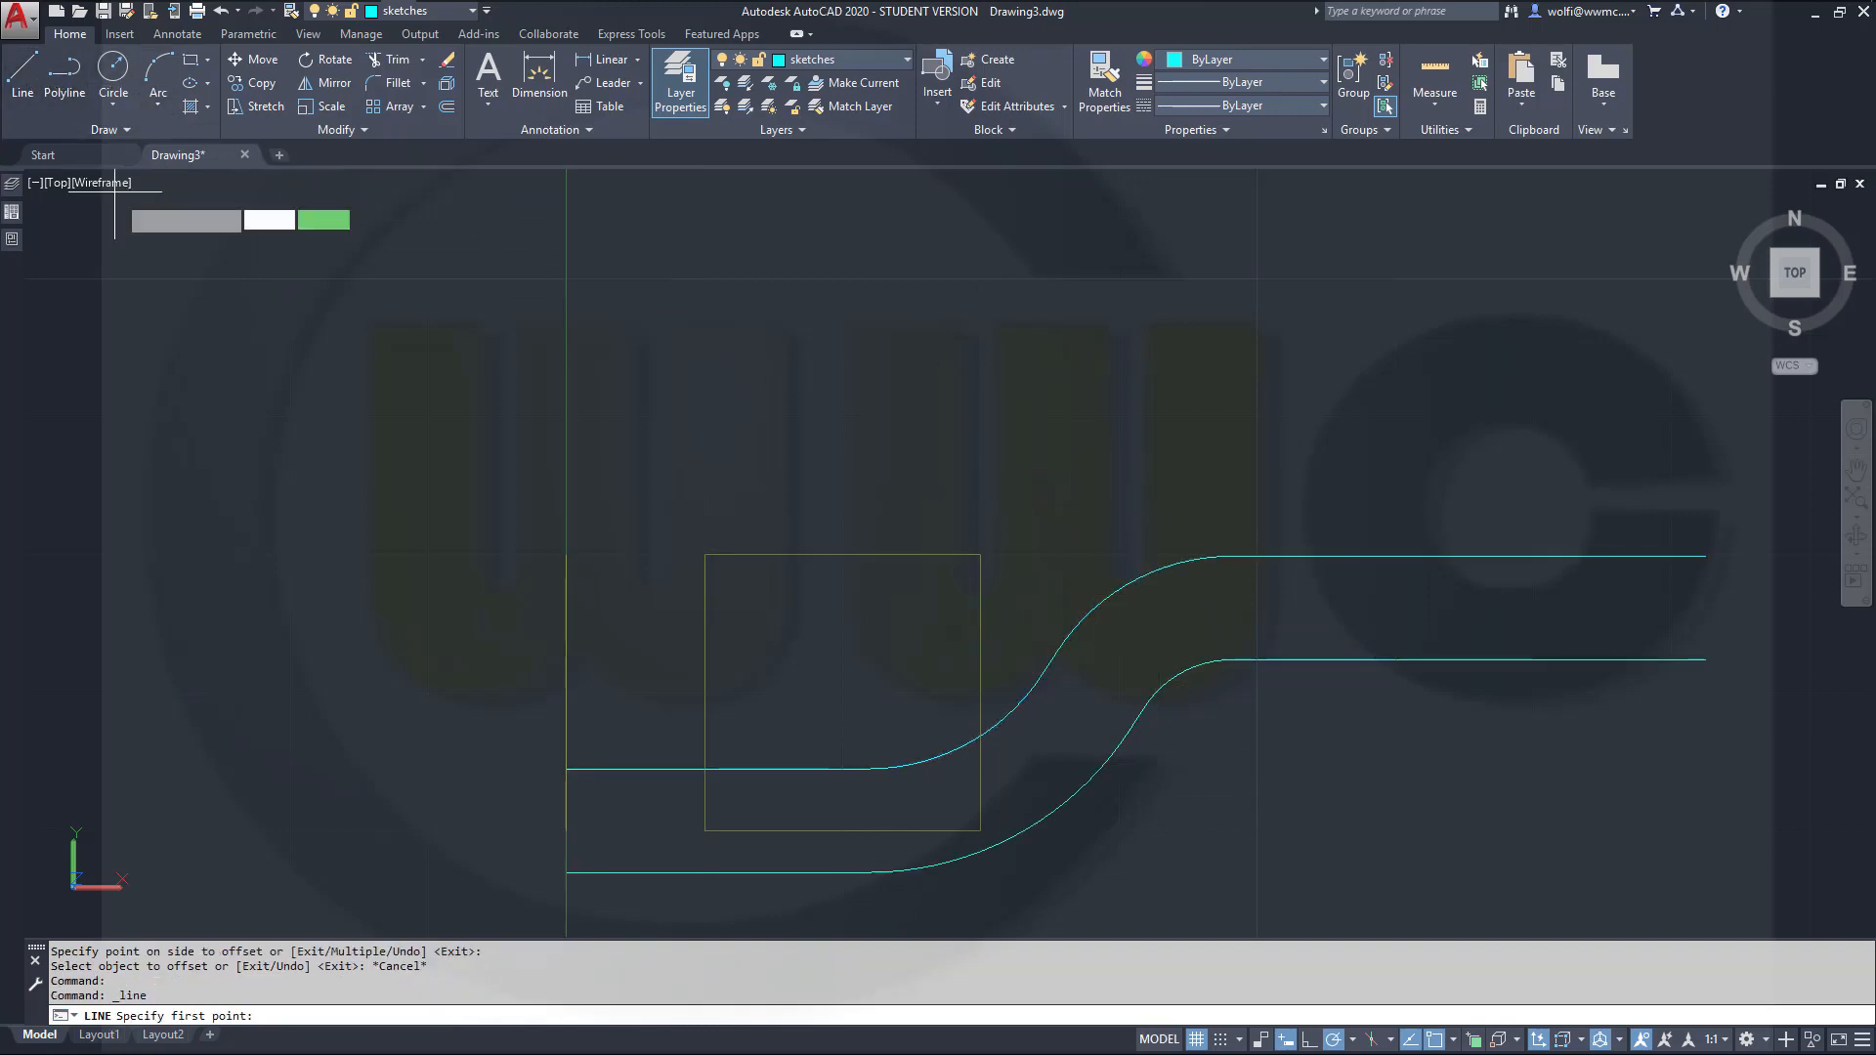
pyautogui.click(565, 769)
pyautogui.click(567, 871)
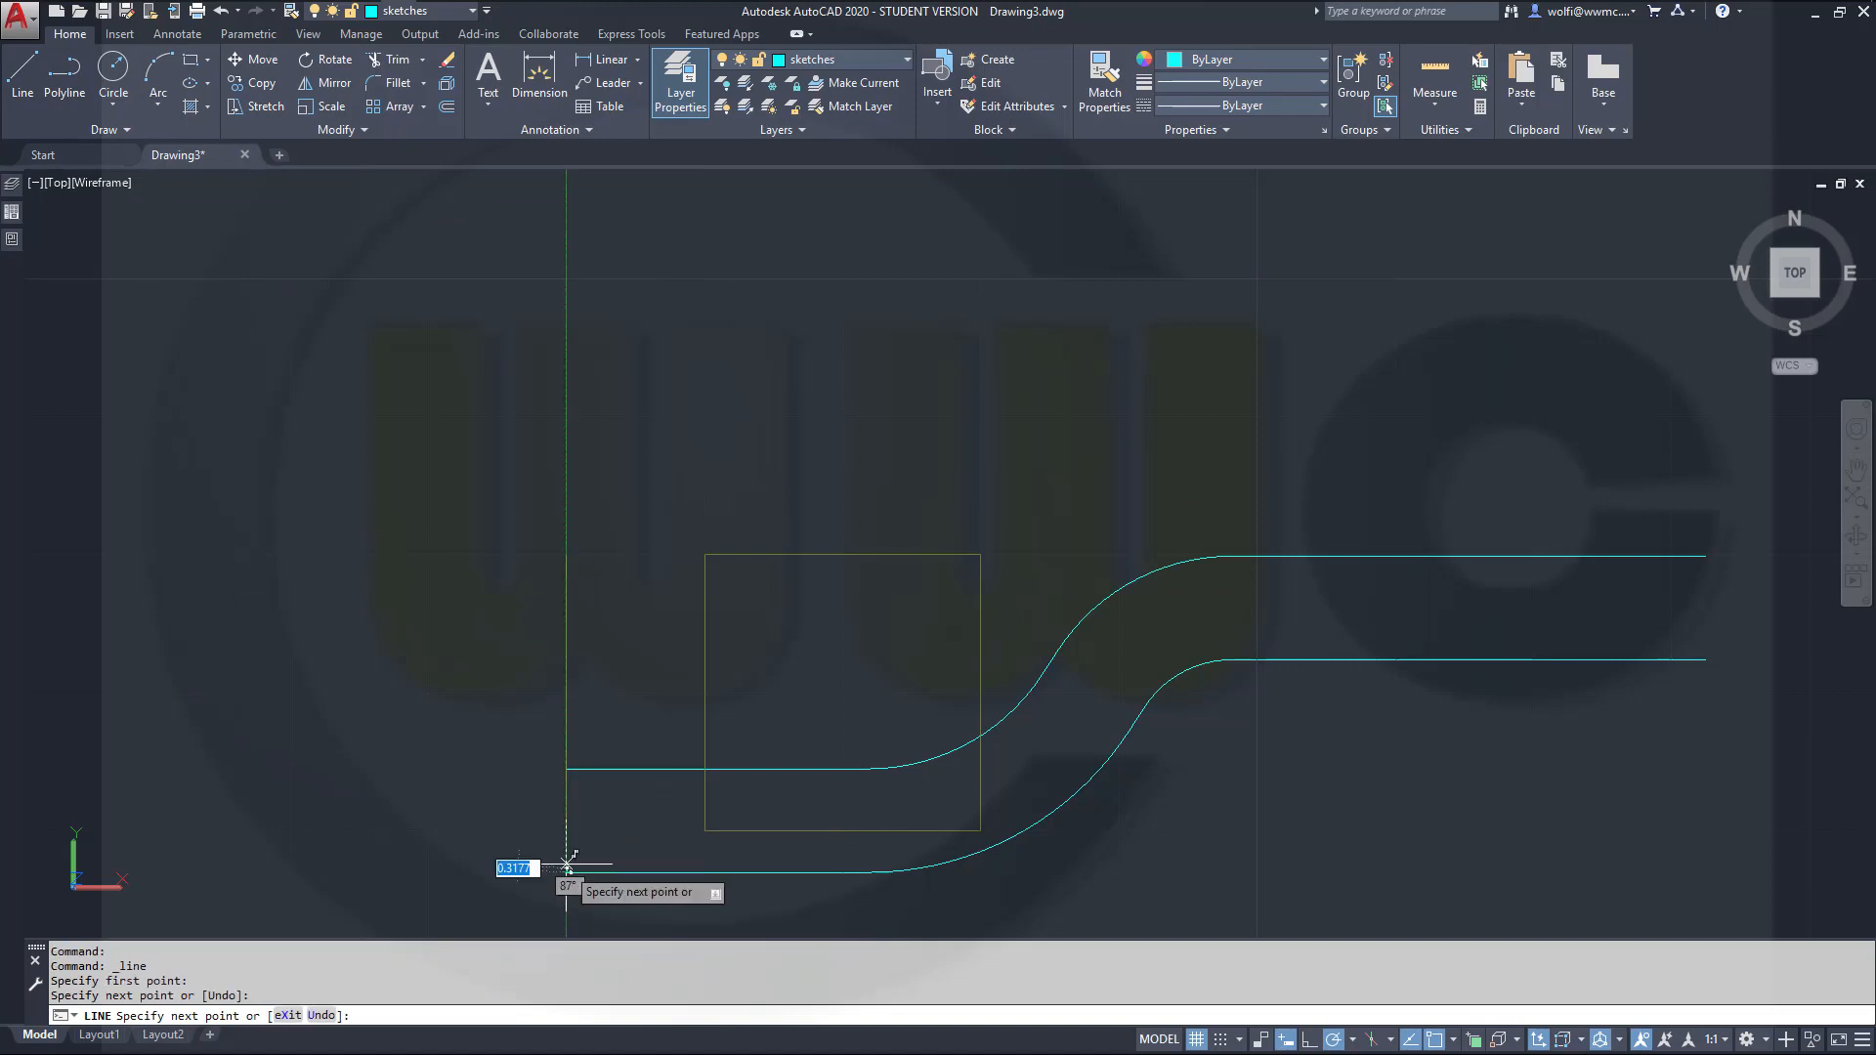
pyautogui.rightClick(614, 840)
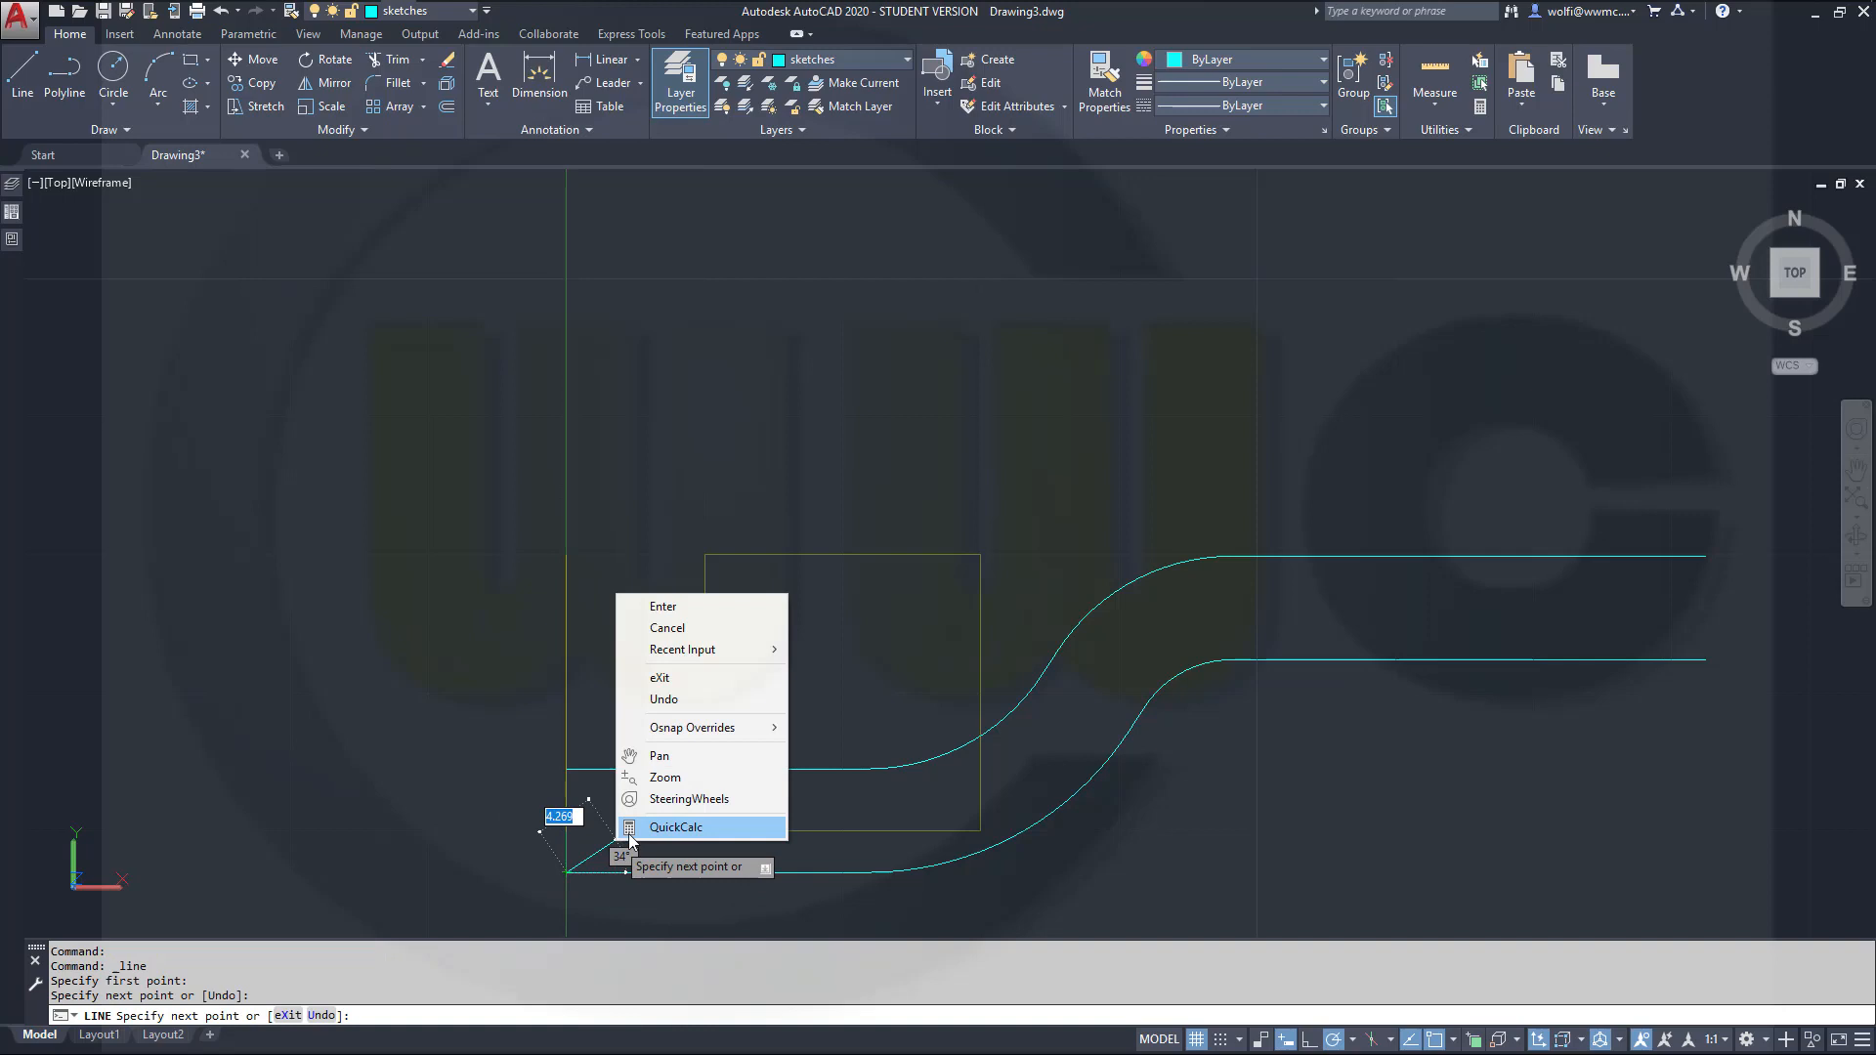
pyautogui.click(726, 606)
# Step: Close the far end of the profile with a line between the two upper horizontal segments' end points
pyautogui.press('Return')
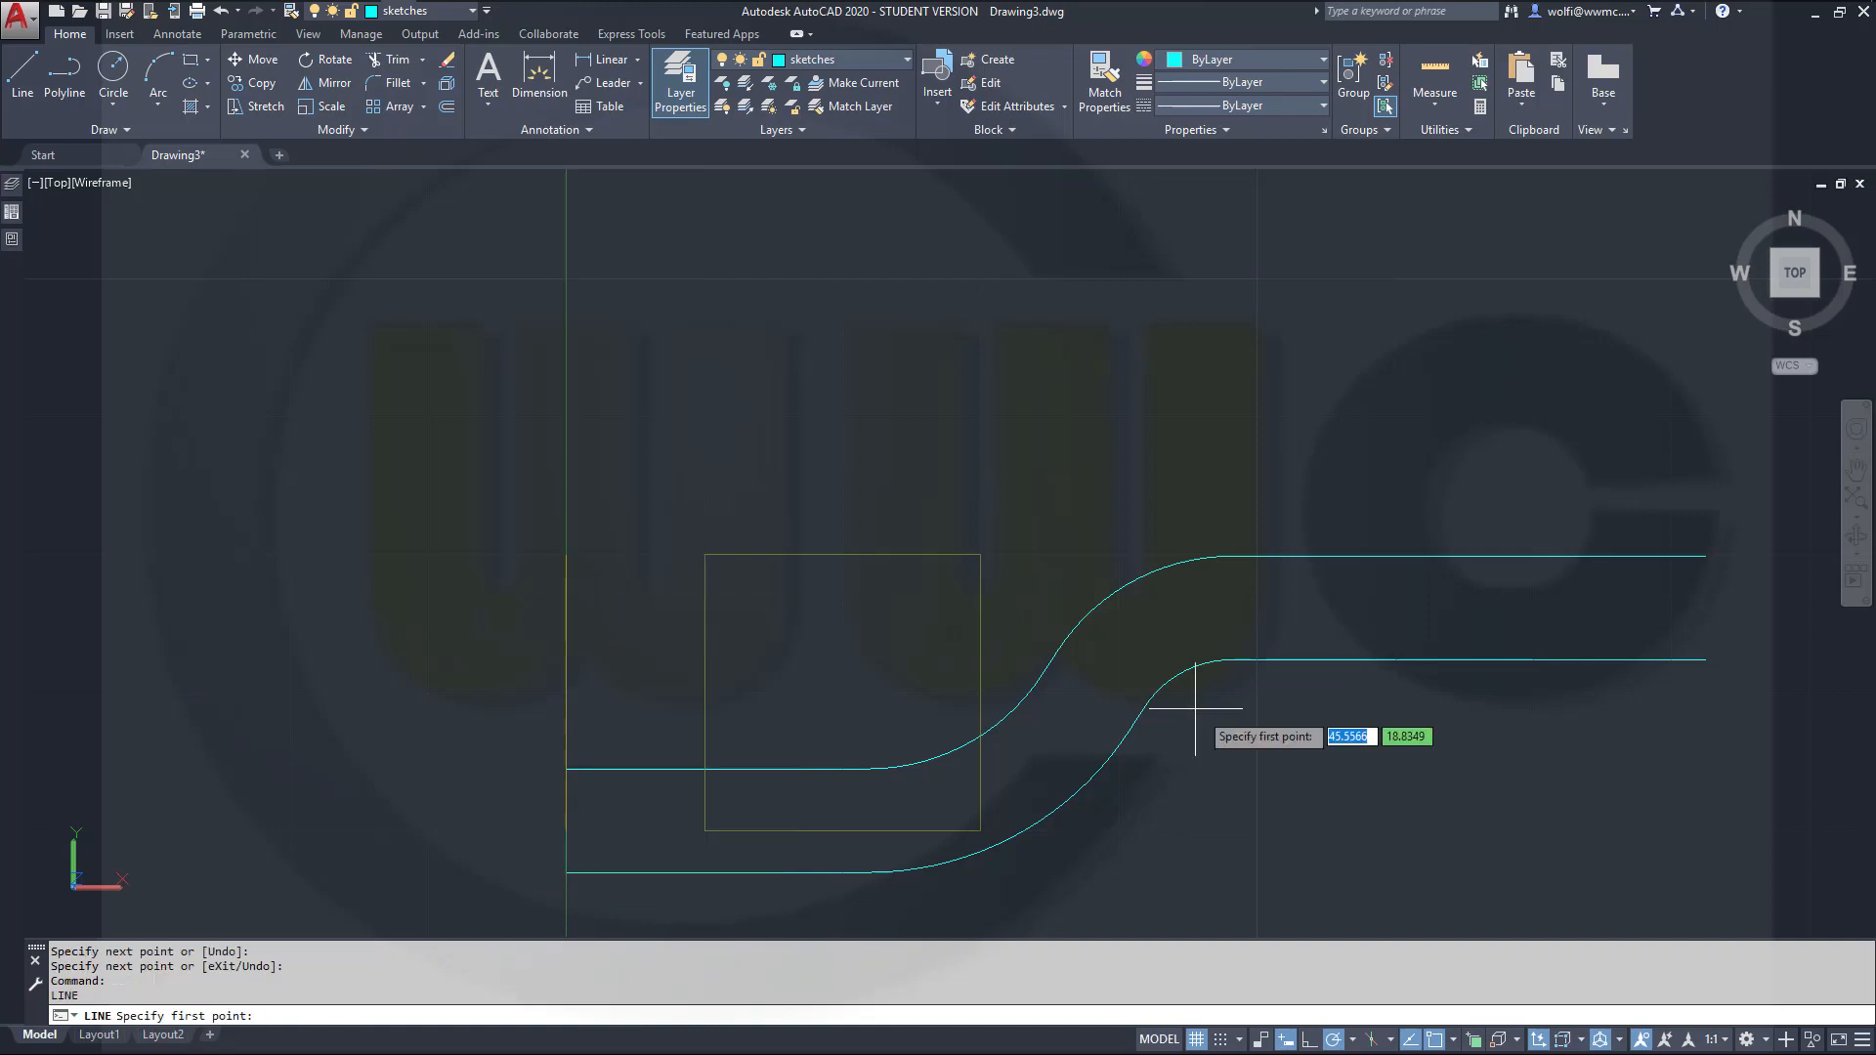
pyautogui.click(1705, 556)
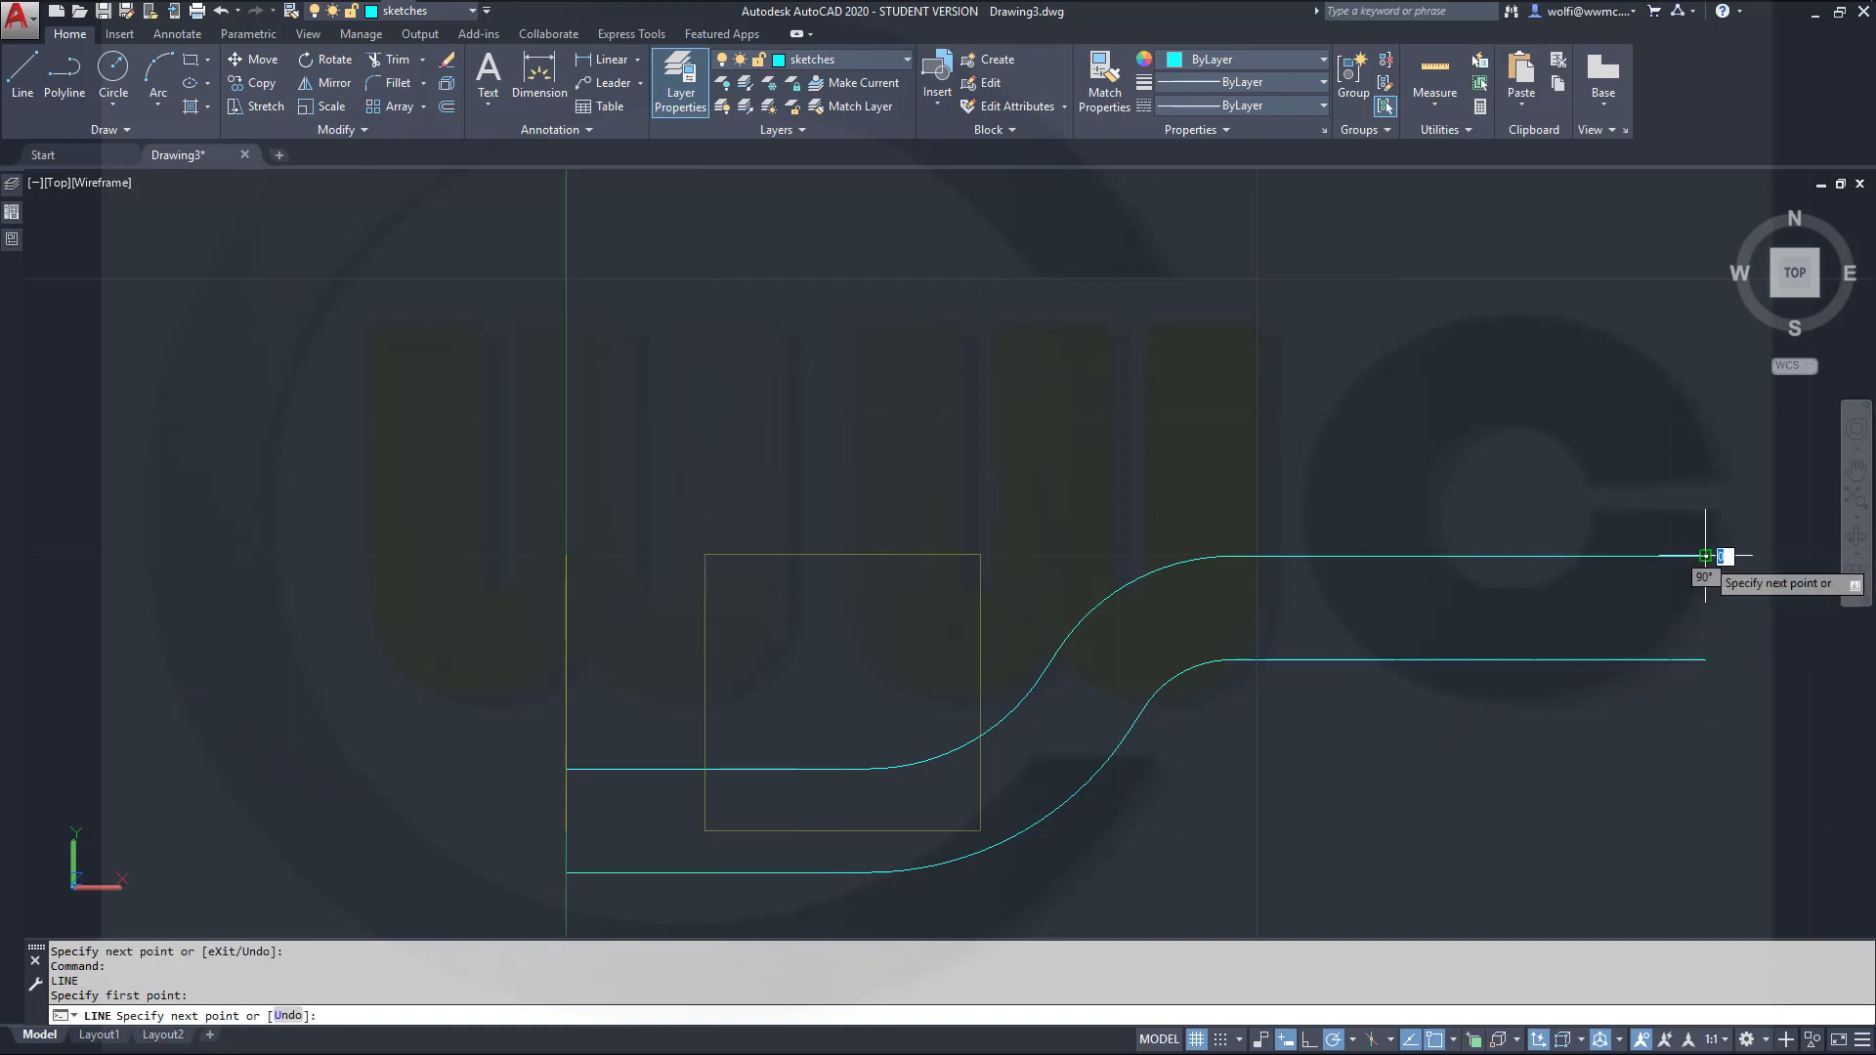
pyautogui.click(1705, 659)
pyautogui.click(1706, 657)
pyautogui.press('Return')
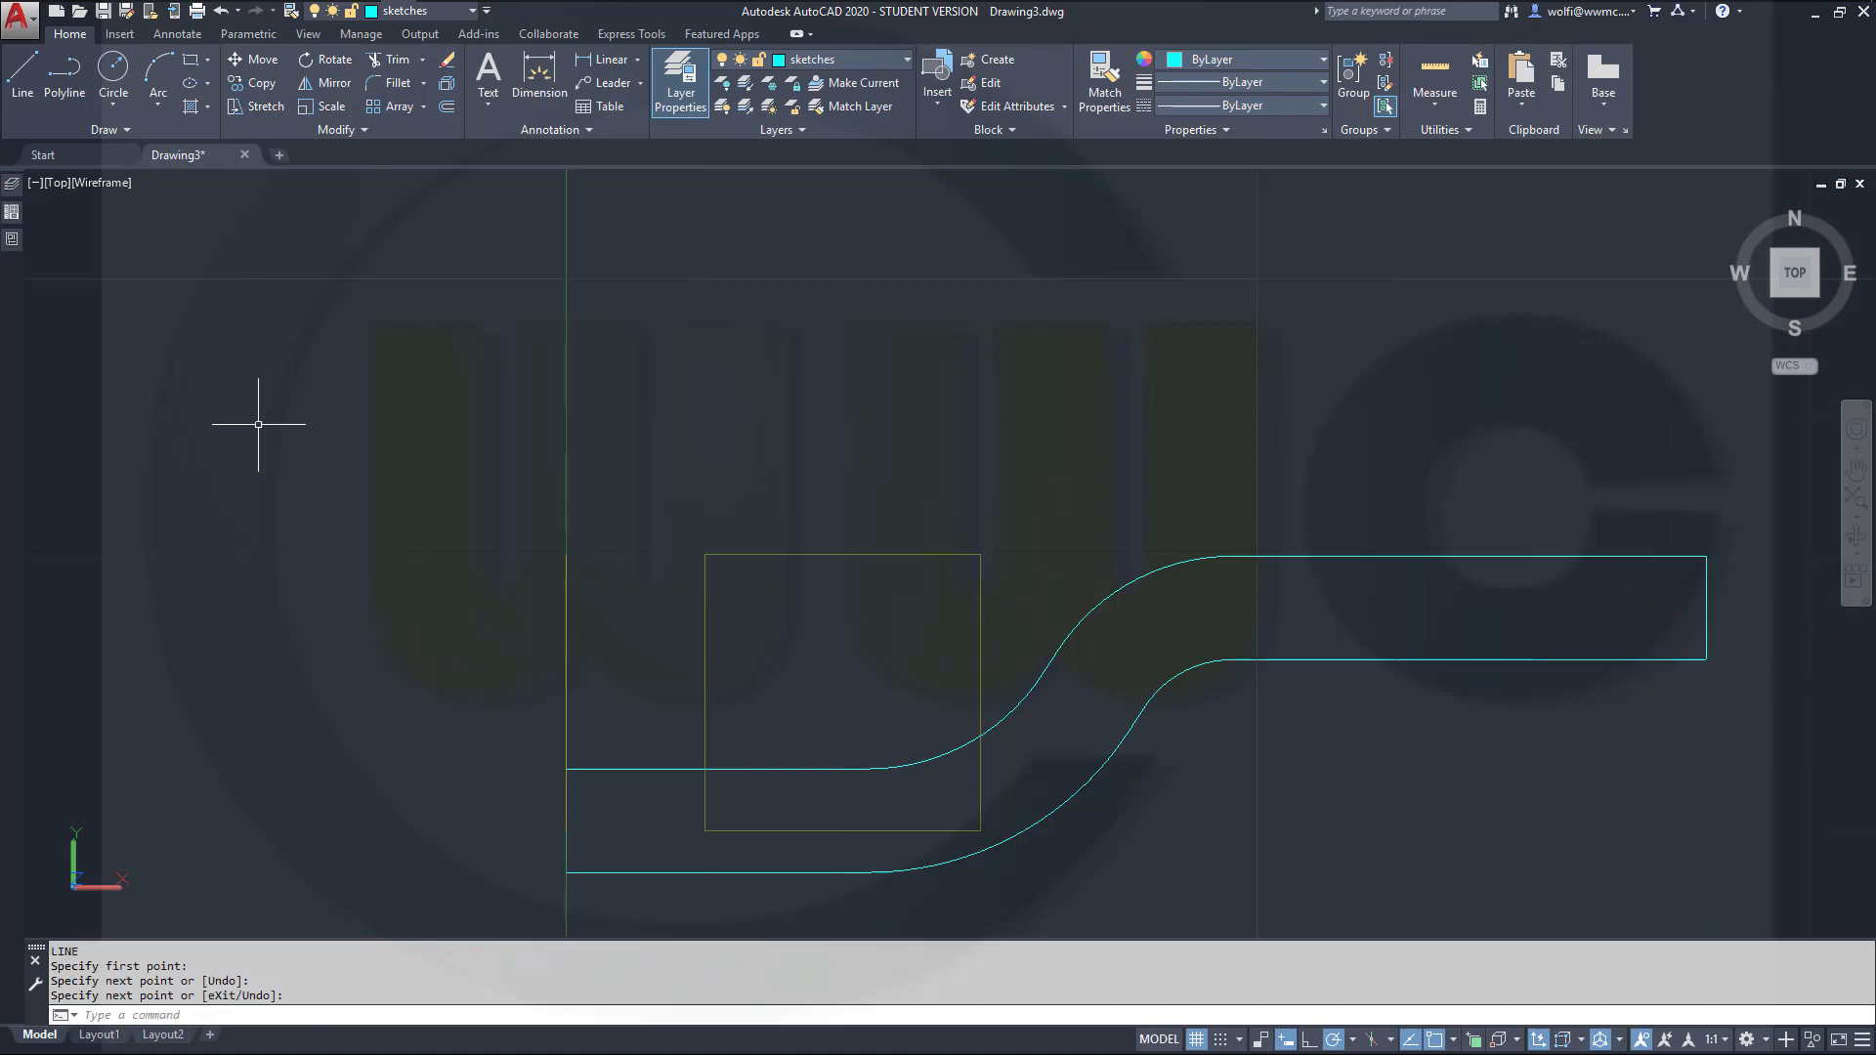
# Step: Join both end lines and the offset curve to the original polyline with PEDIT, turning selection cycling on to pick them
pyautogui.write('pedi')
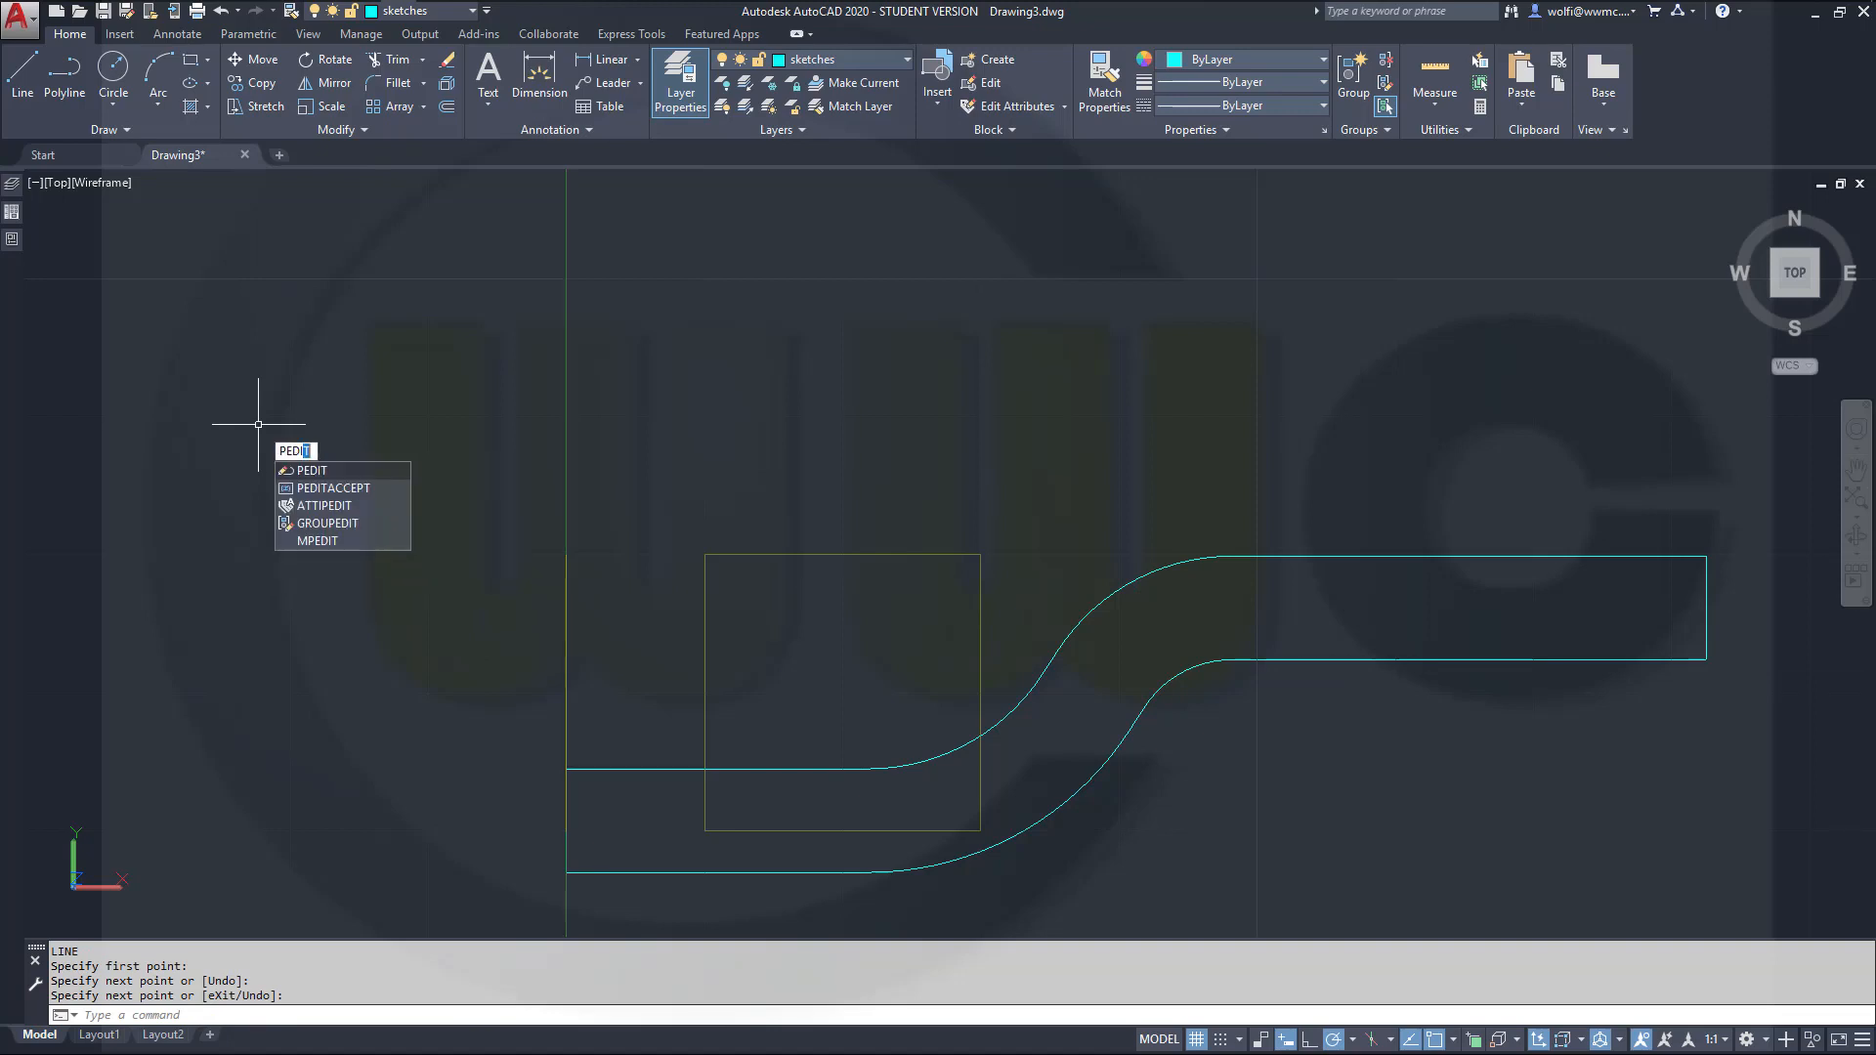
pyautogui.write('t')
pyautogui.press('Return')
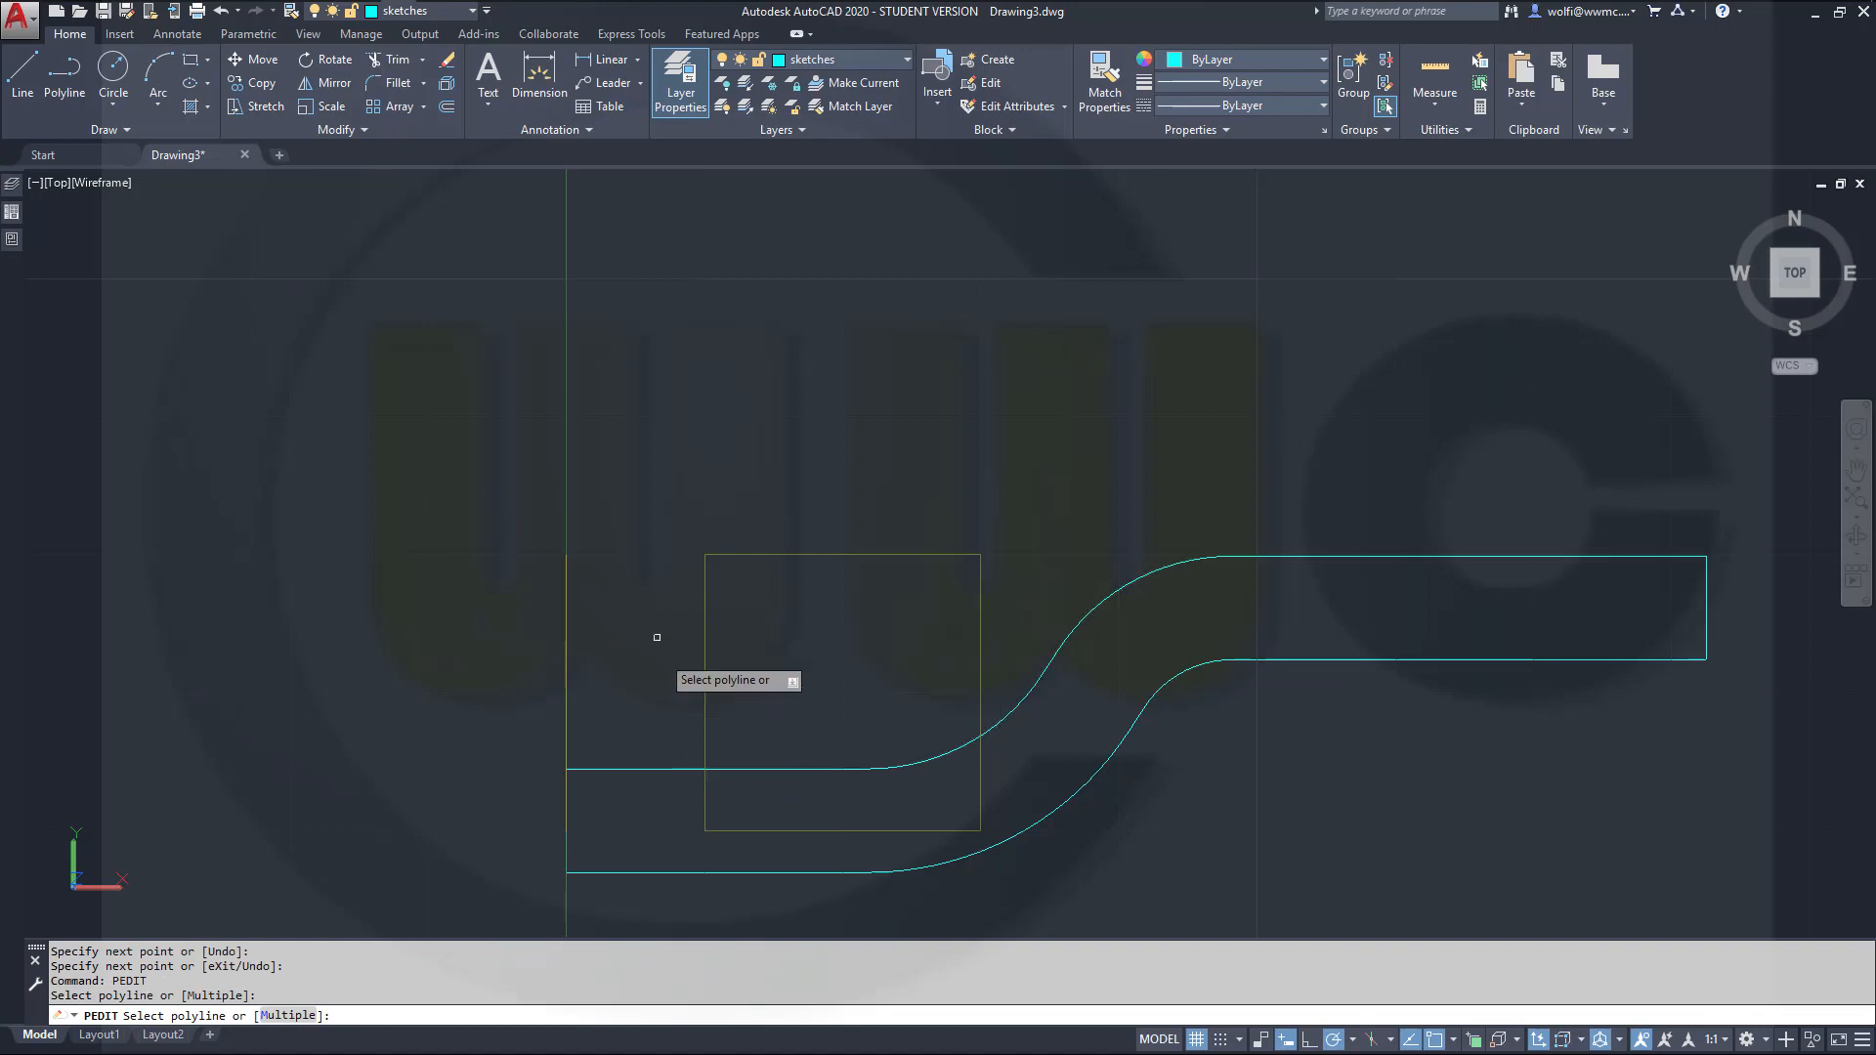
pyautogui.click(654, 768)
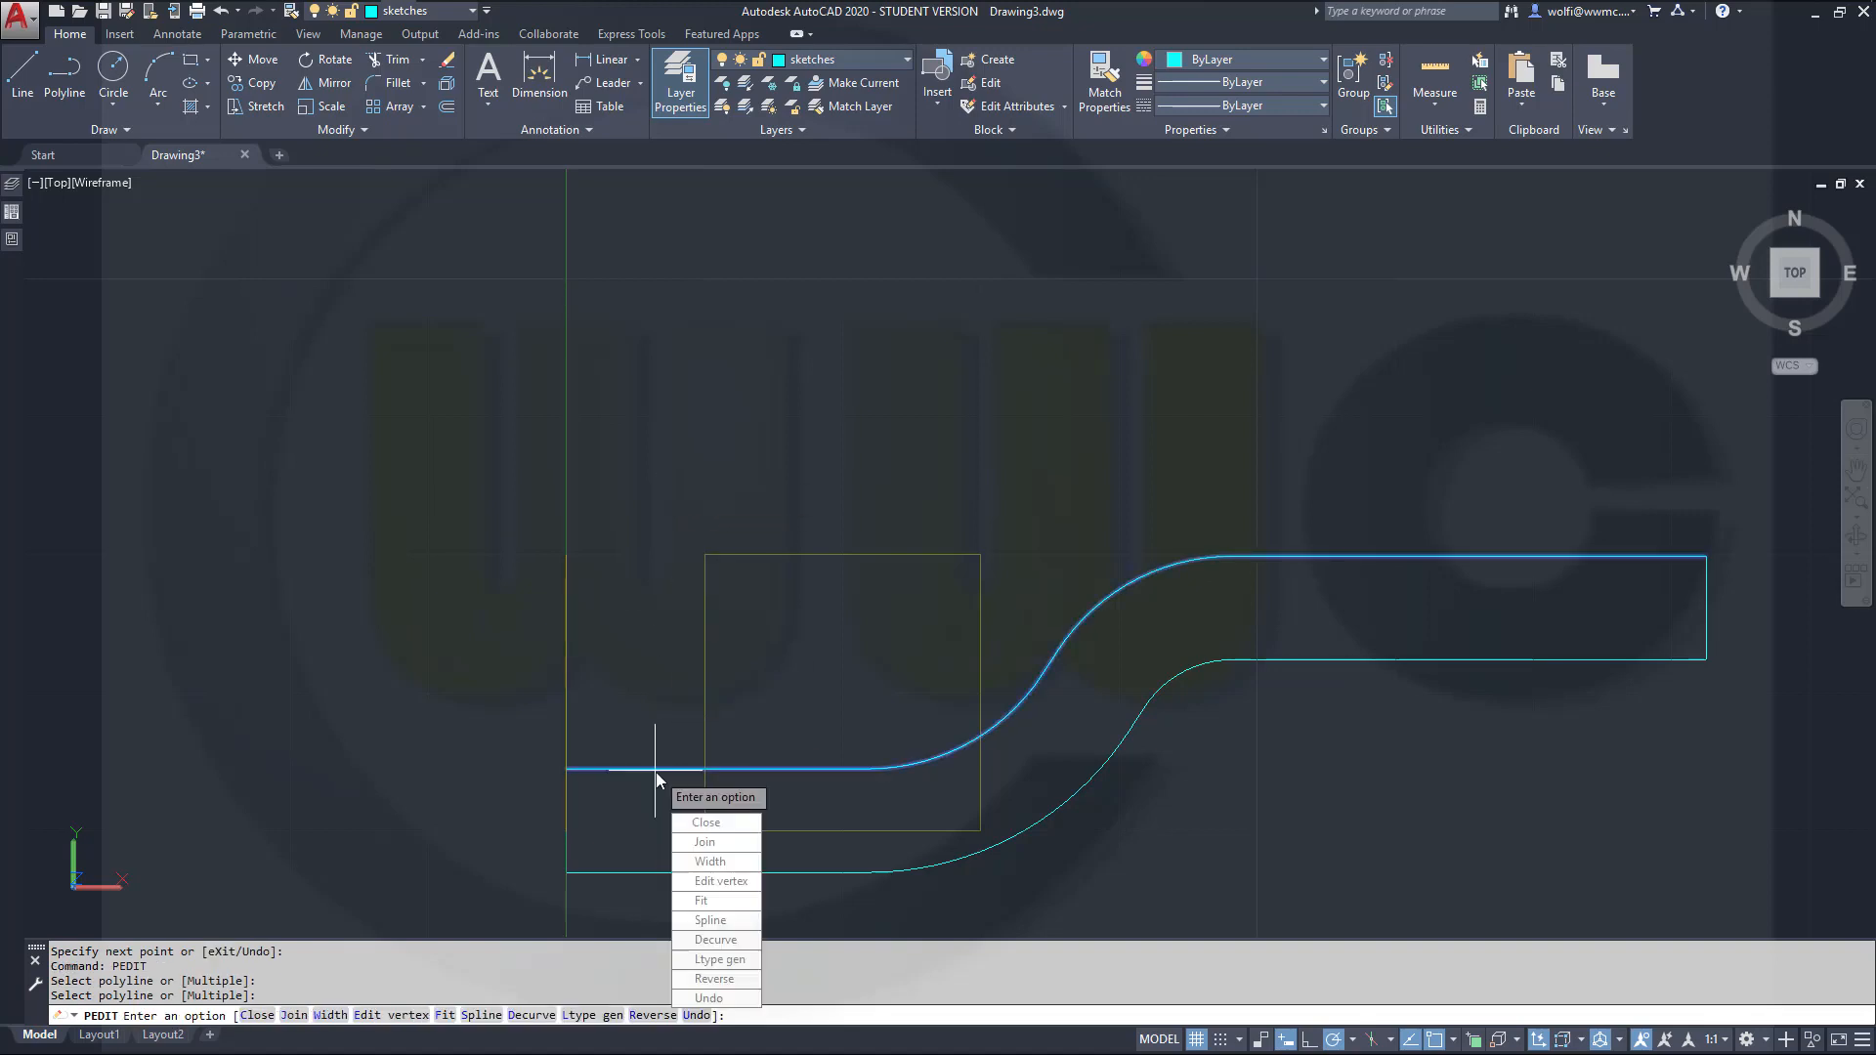
pyautogui.click(706, 842)
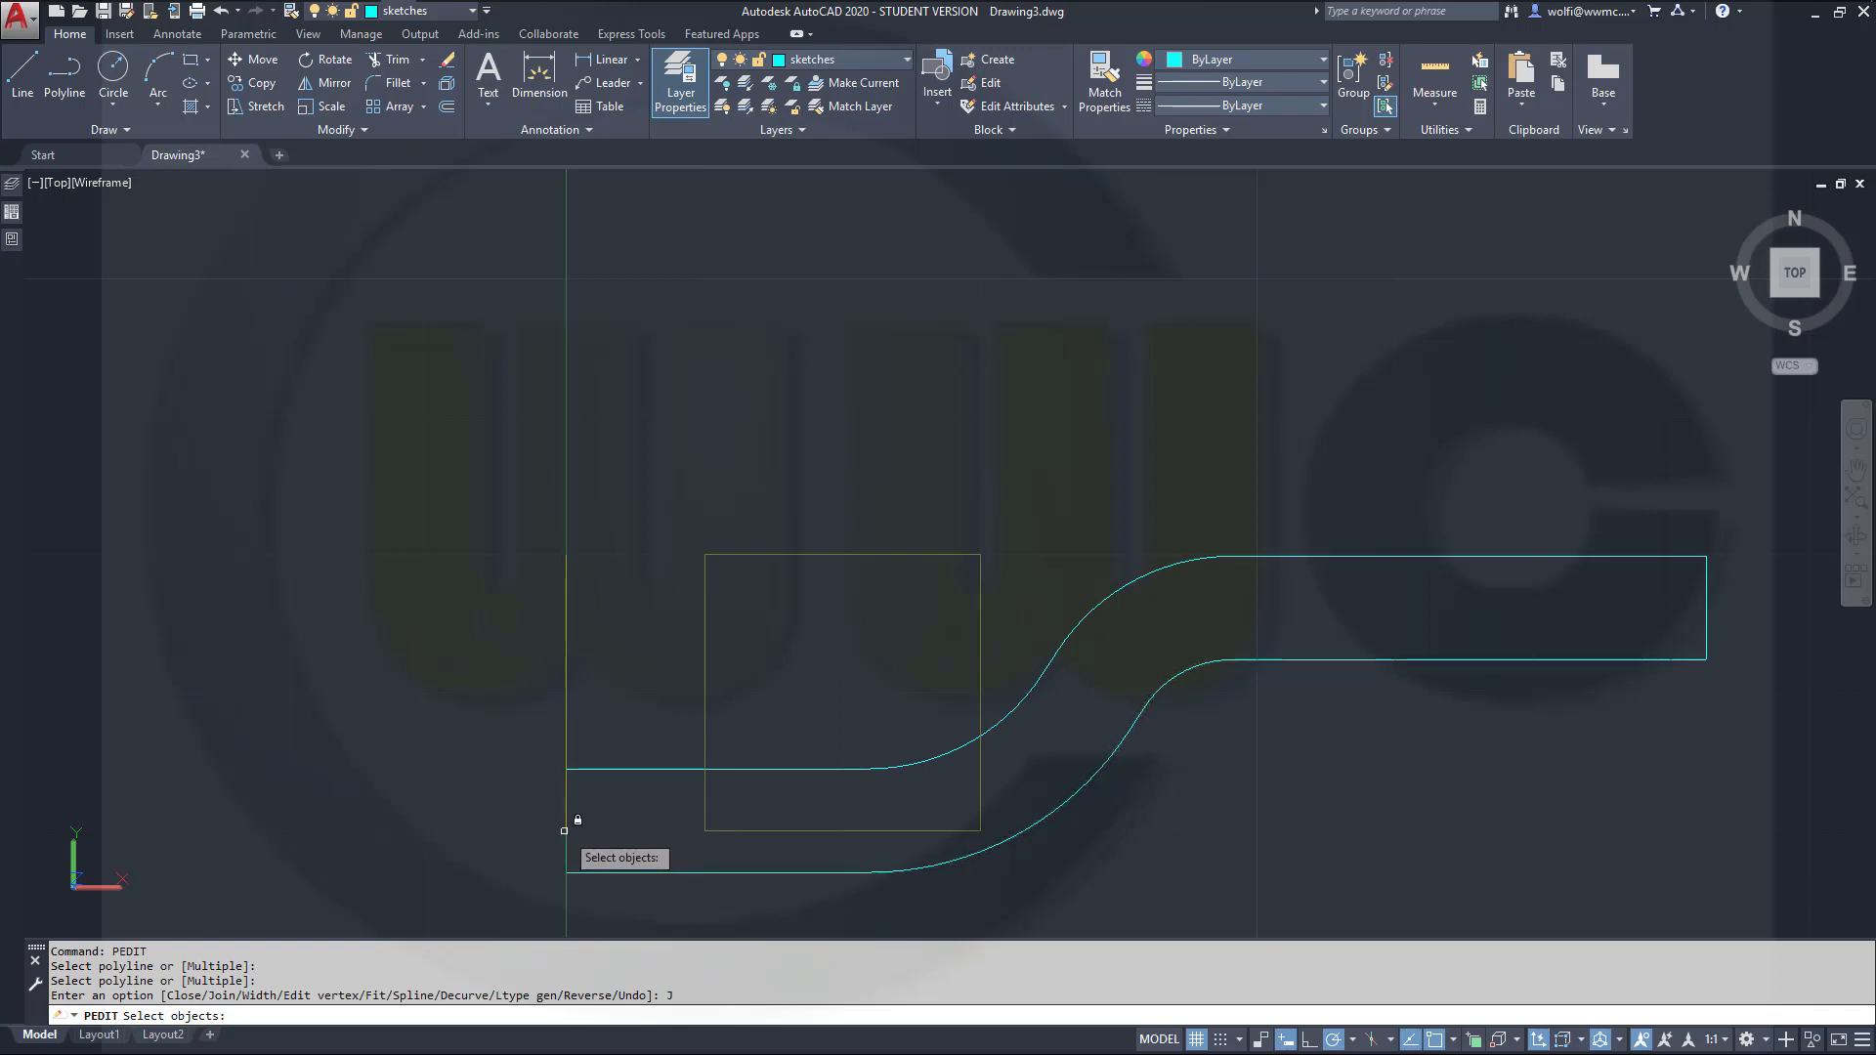
pyautogui.click(1483, 1040)
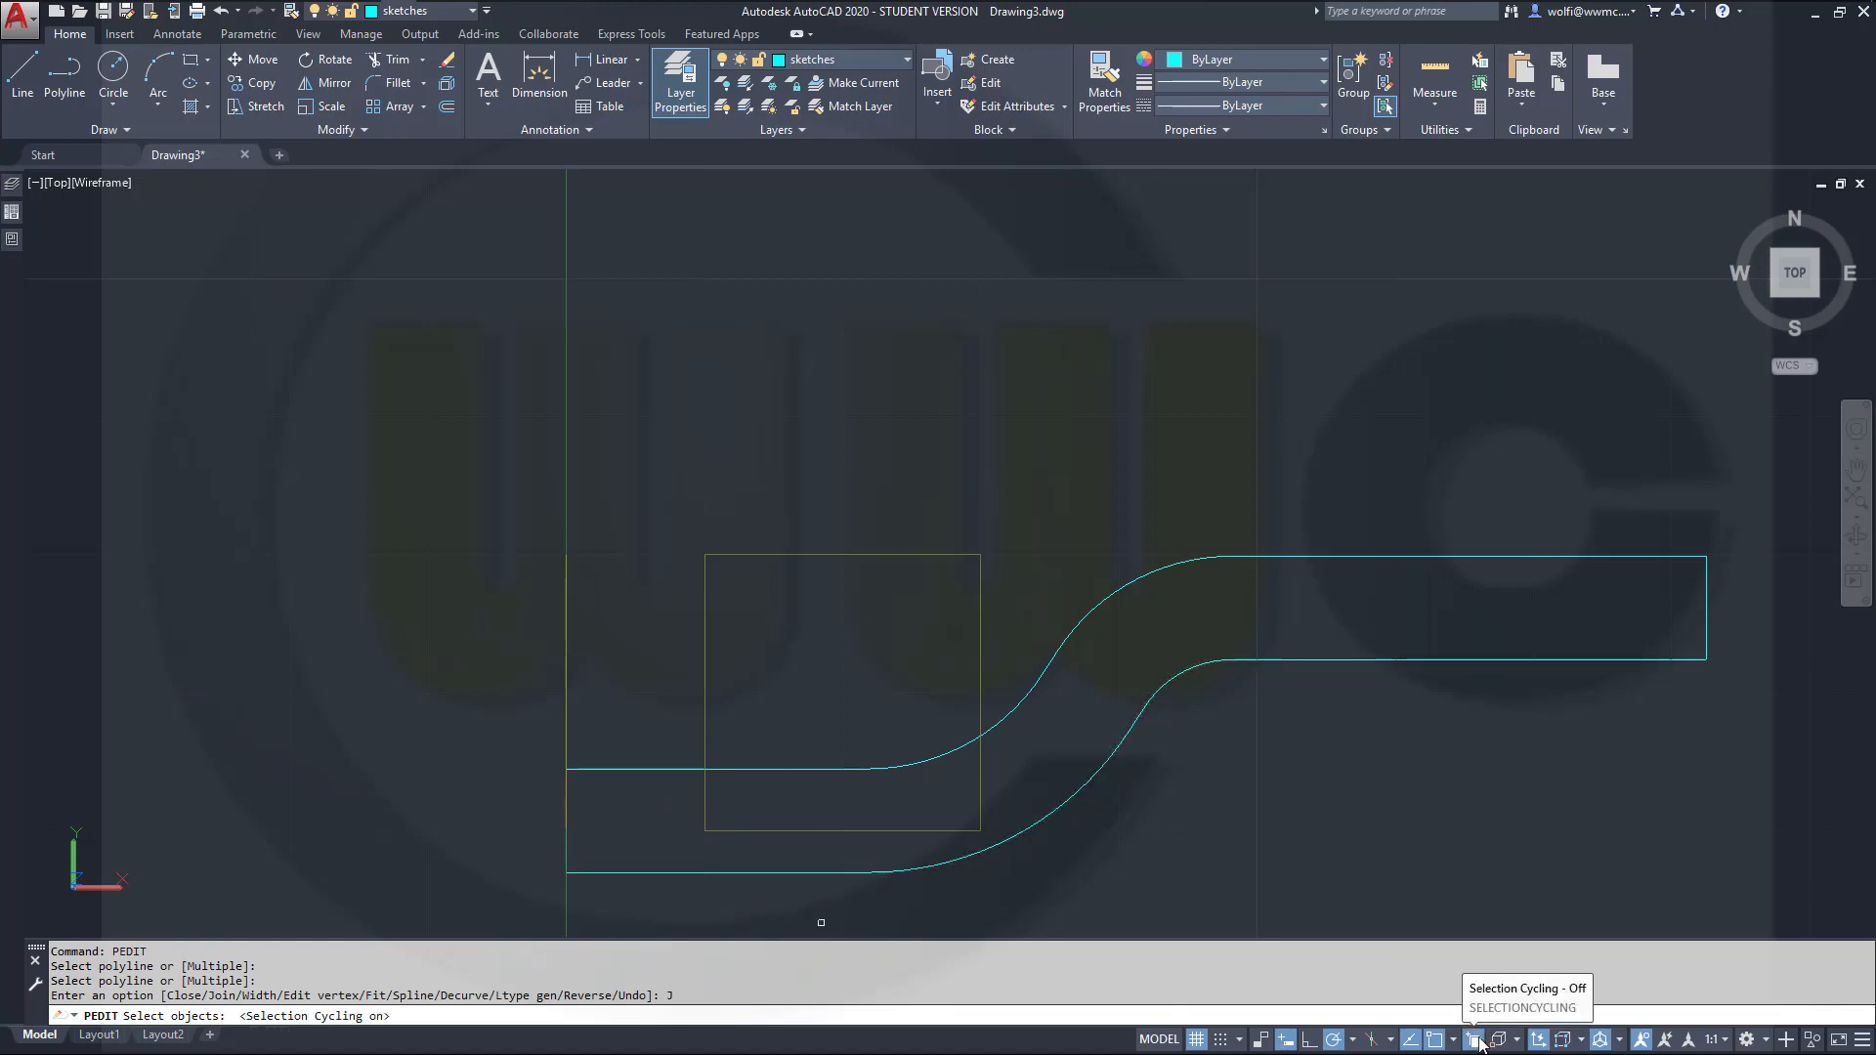
pyautogui.click(577, 809)
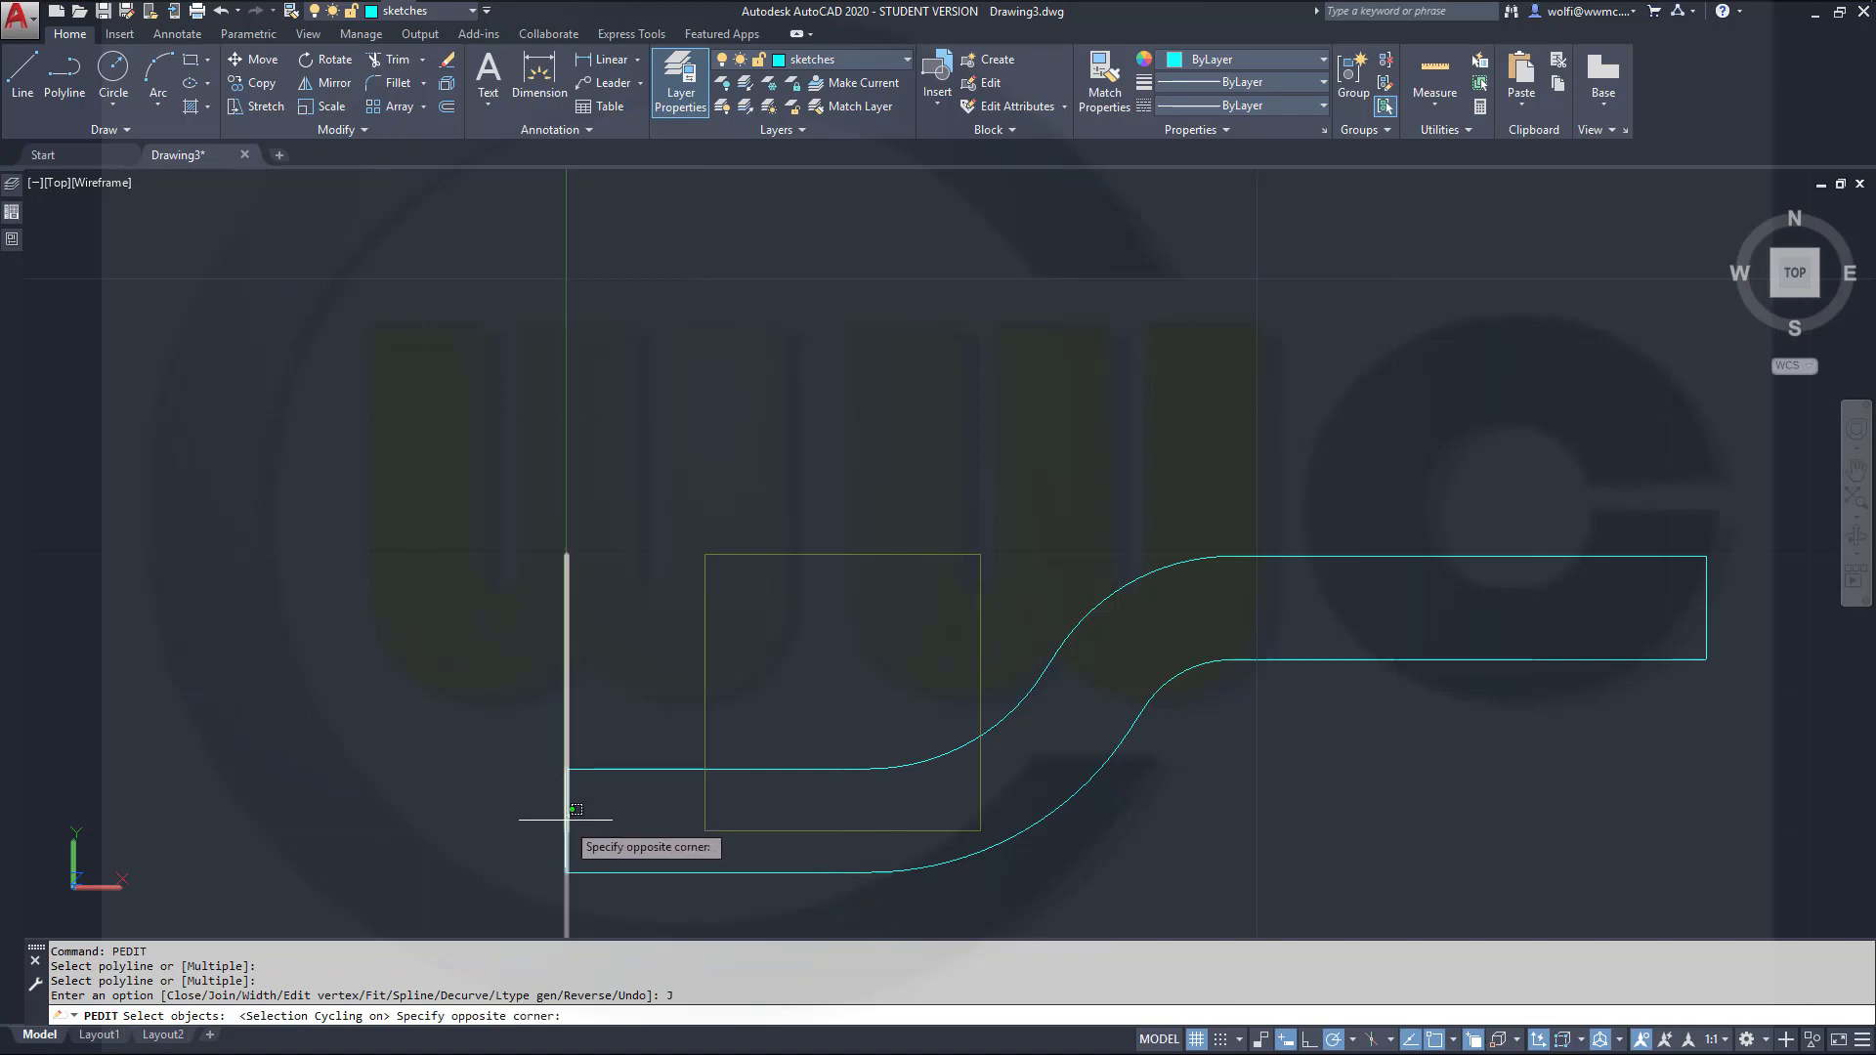
pyautogui.click(545, 819)
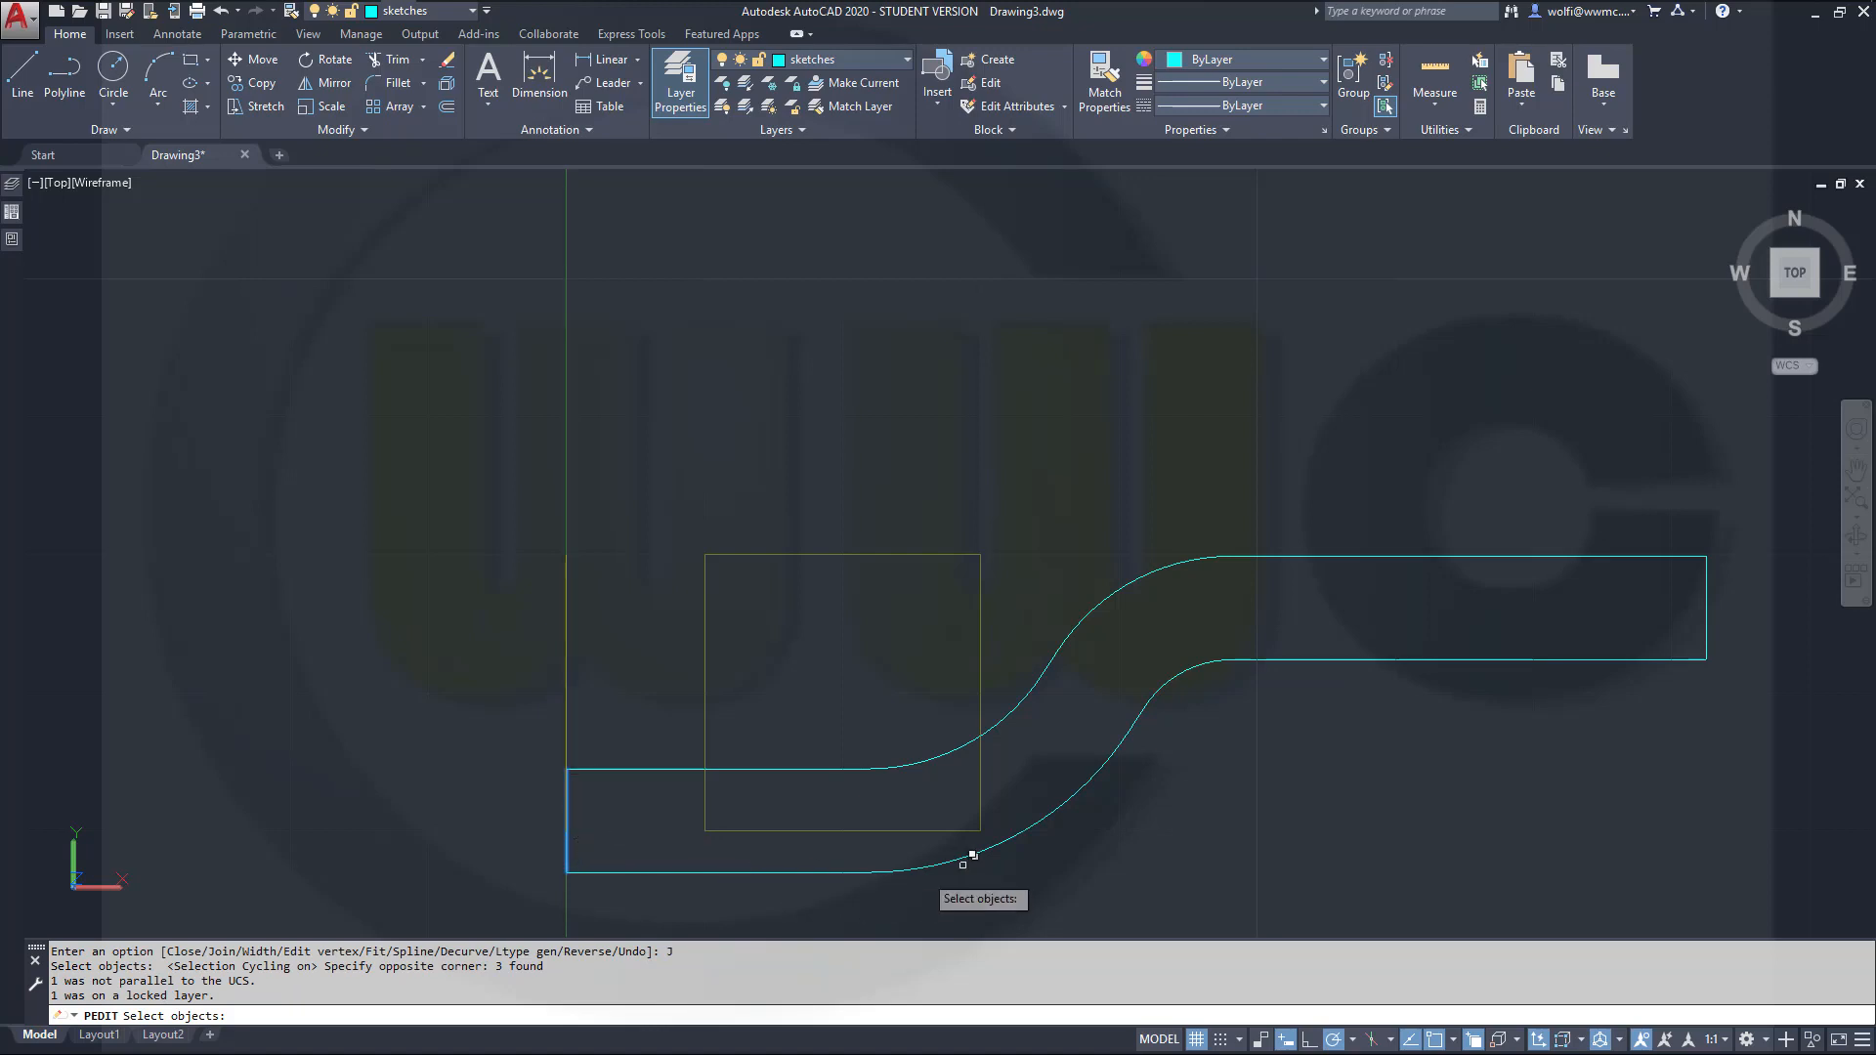
pyautogui.click(1705, 636)
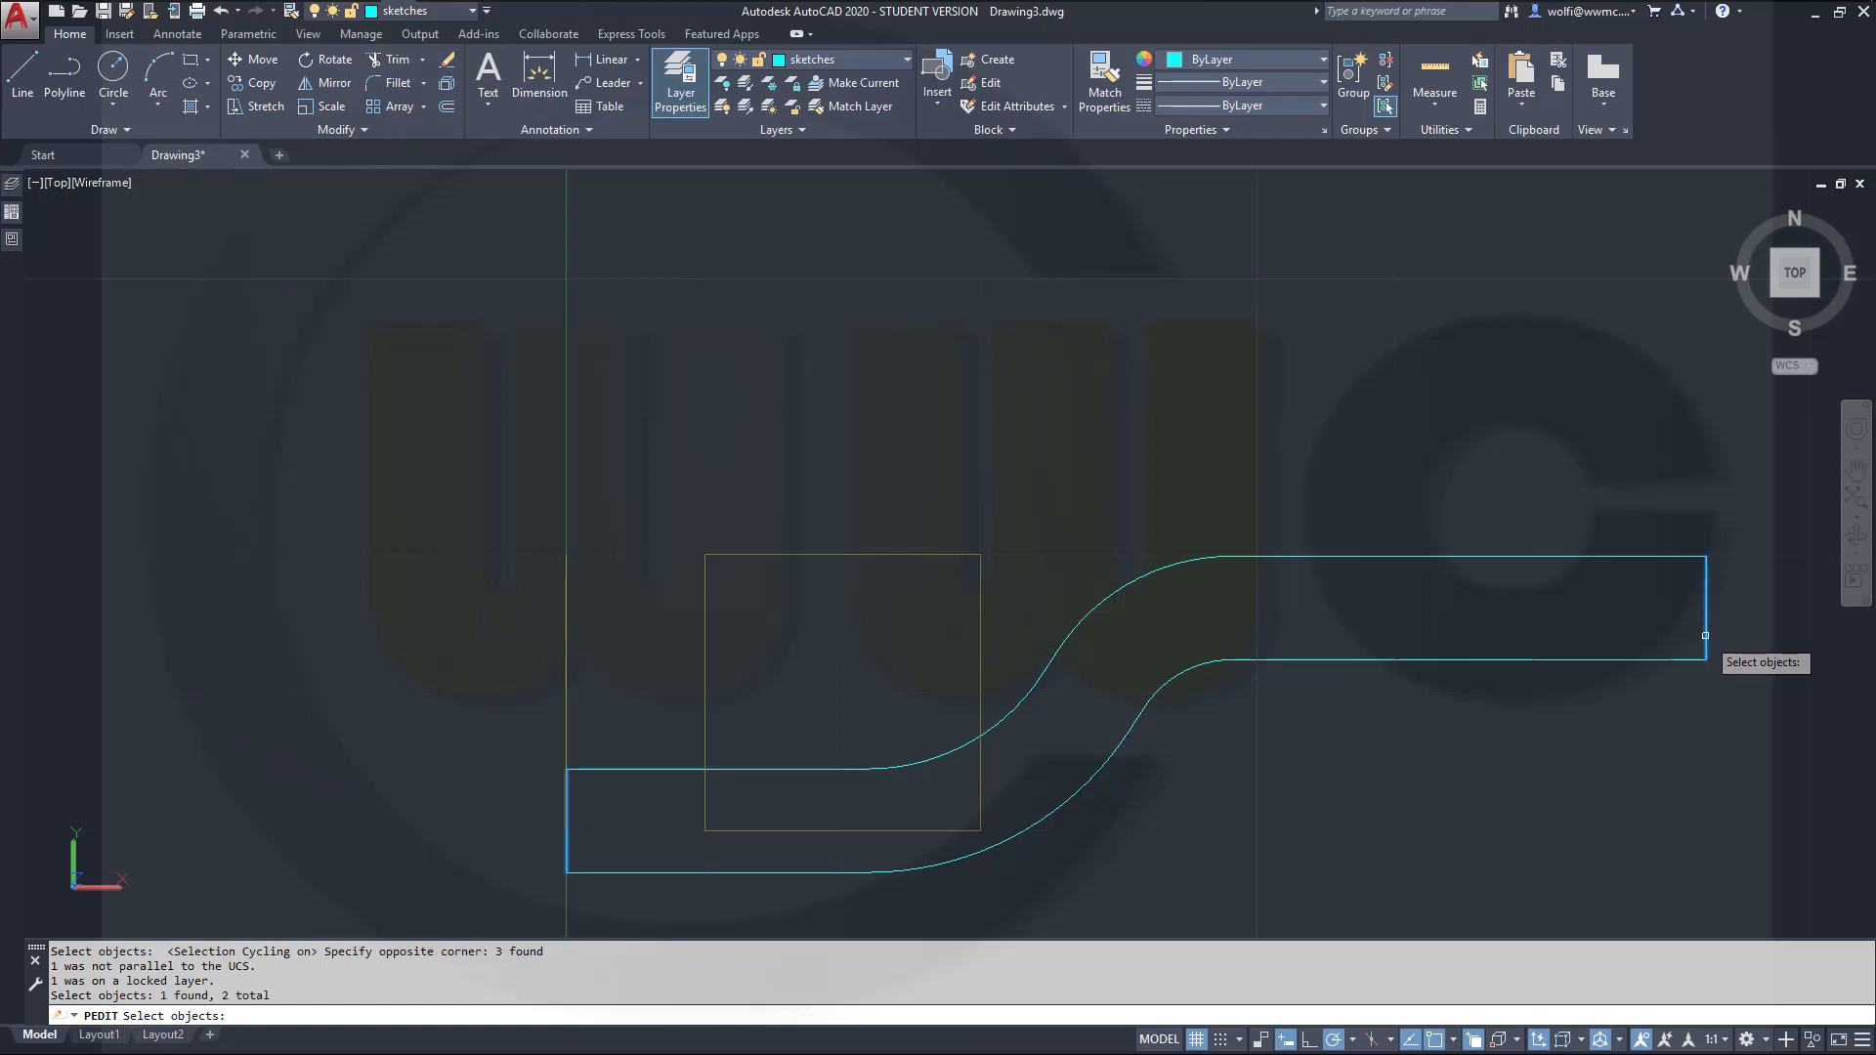
pyautogui.click(1302, 653)
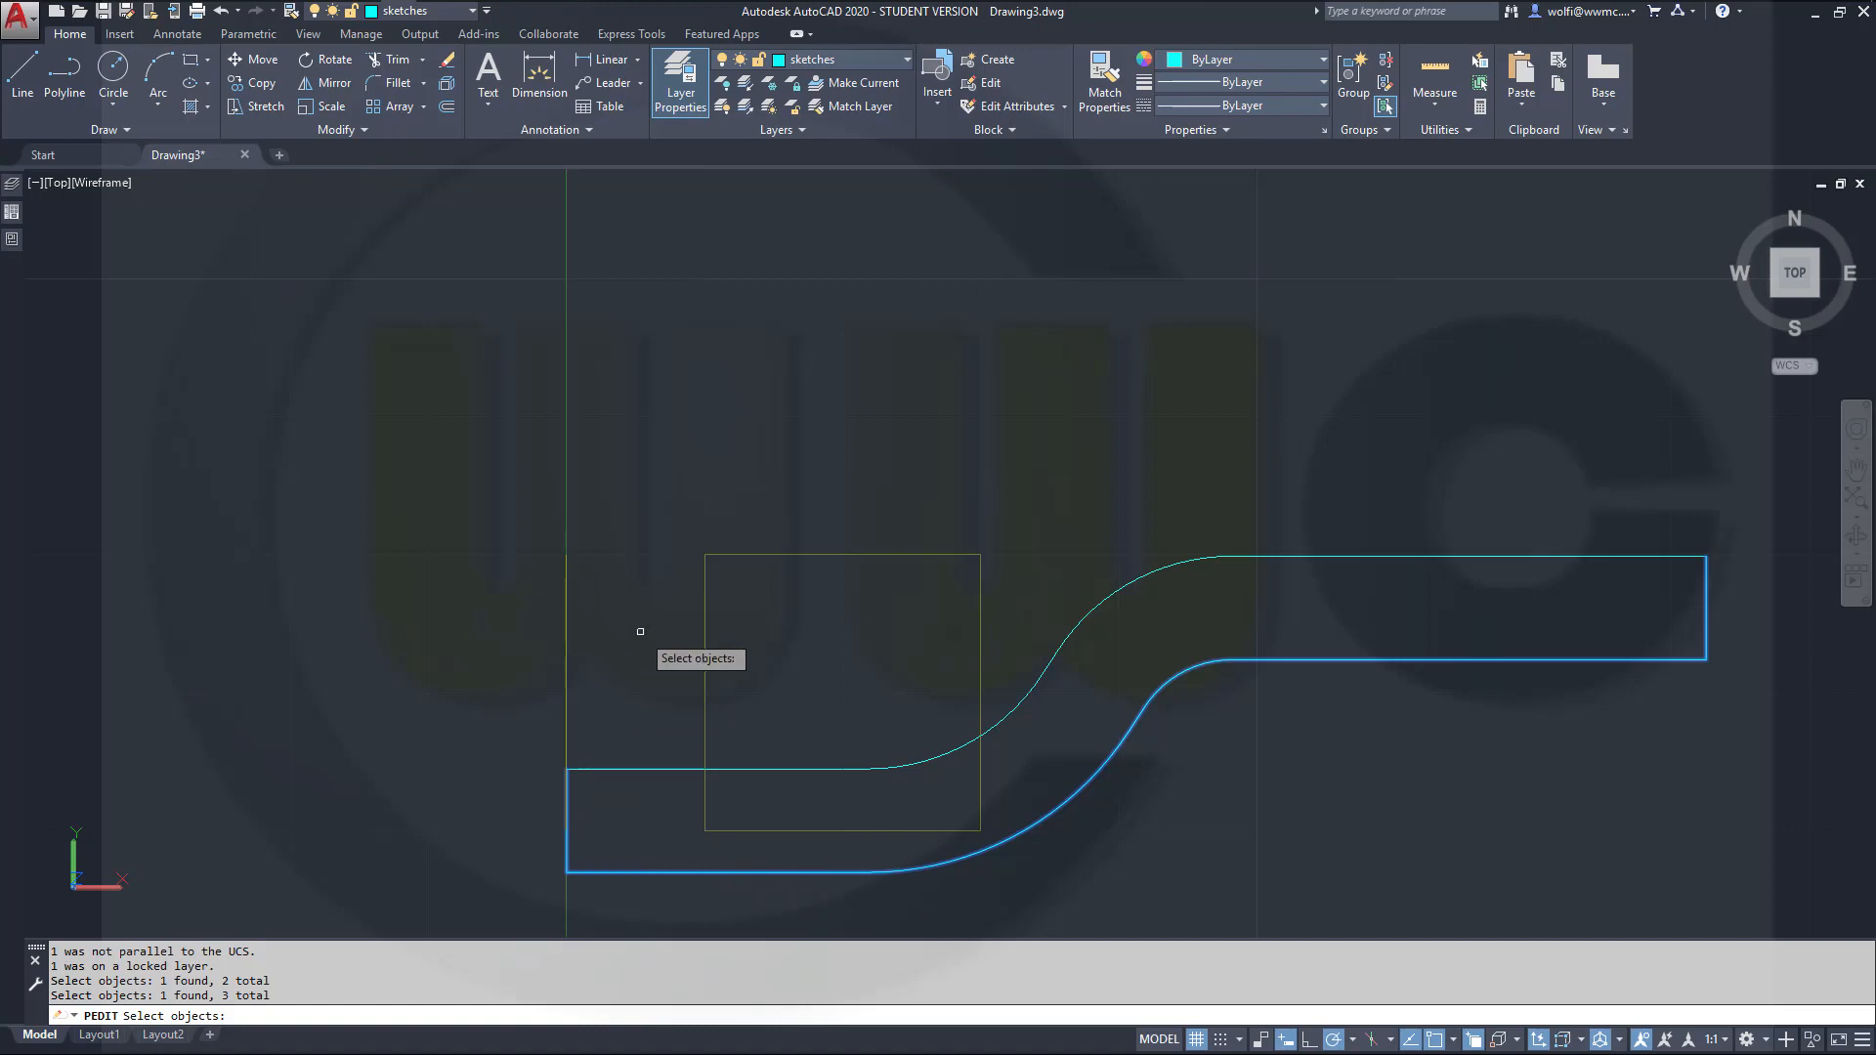
pyautogui.press('Return')
pyautogui.press('Return')
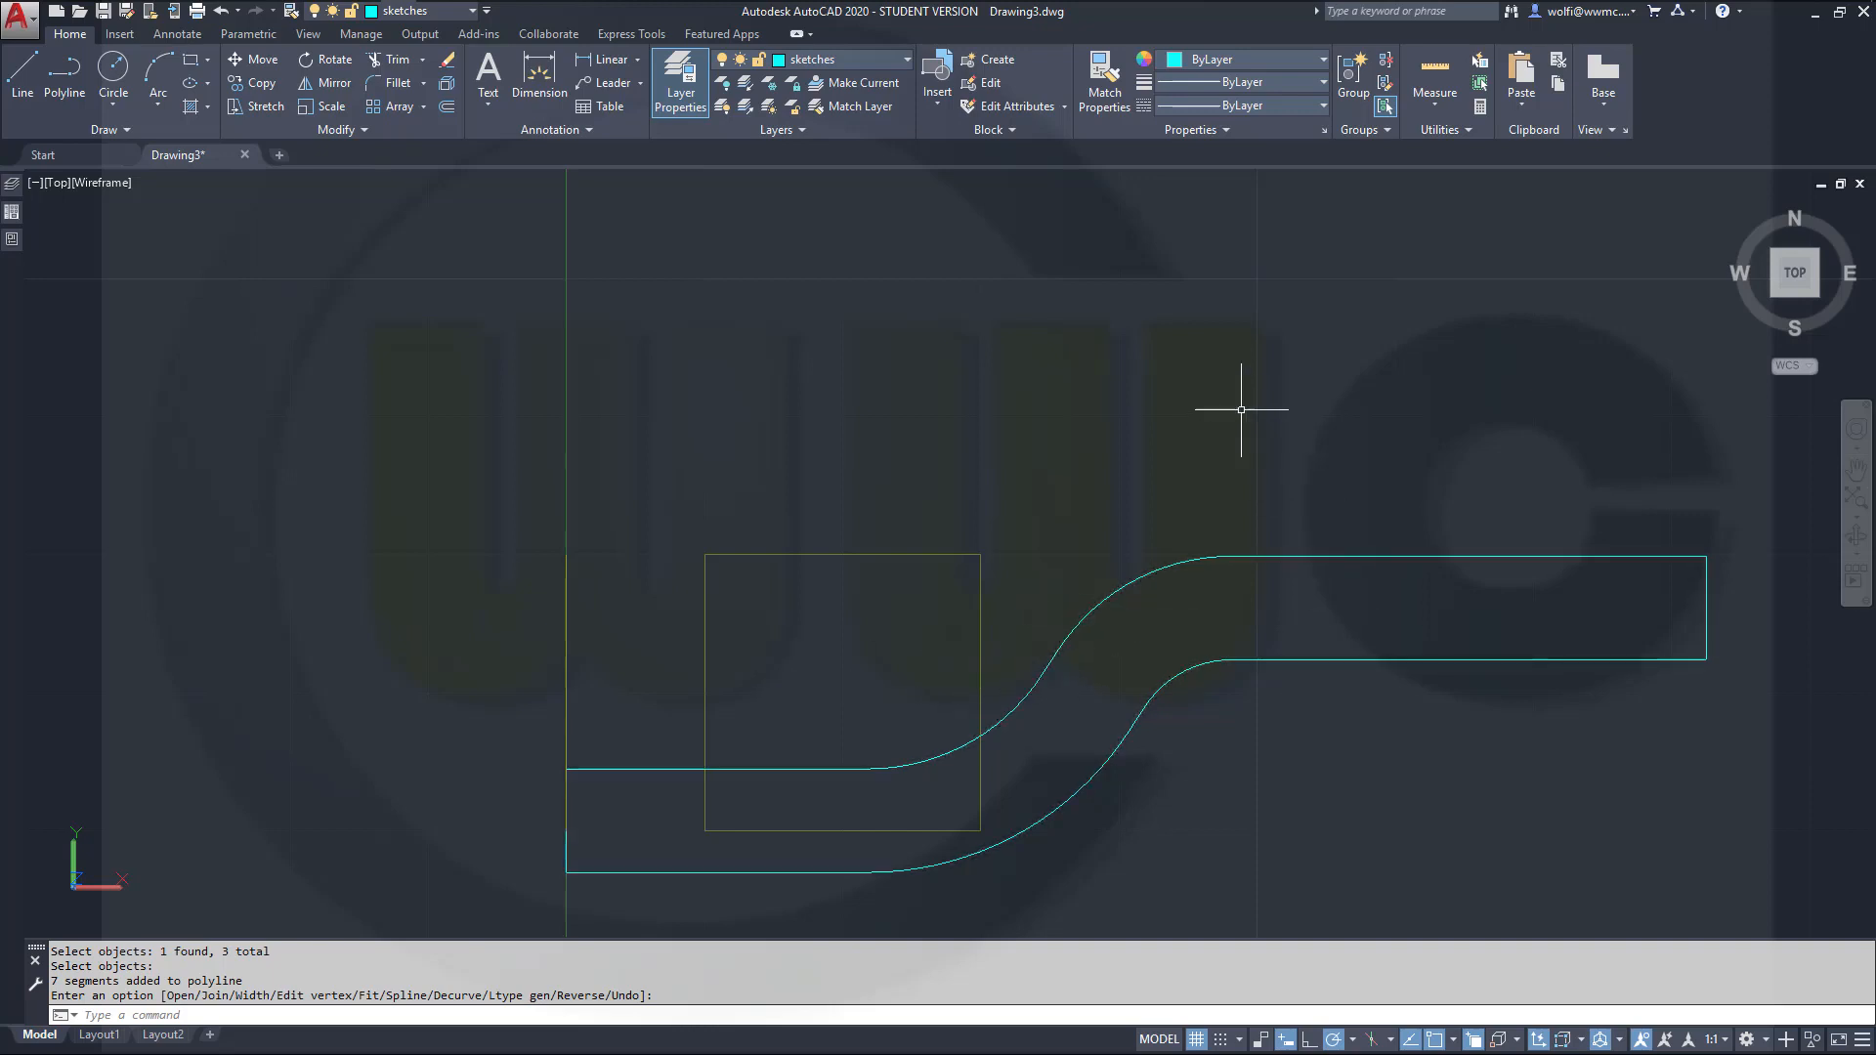
# Step: Switch from the 3d_youtube workspace to the 3D Modeling workspace
pyautogui.moveTo(1316, 450); pyautogui.dragTo(1316, 390, button='middle')
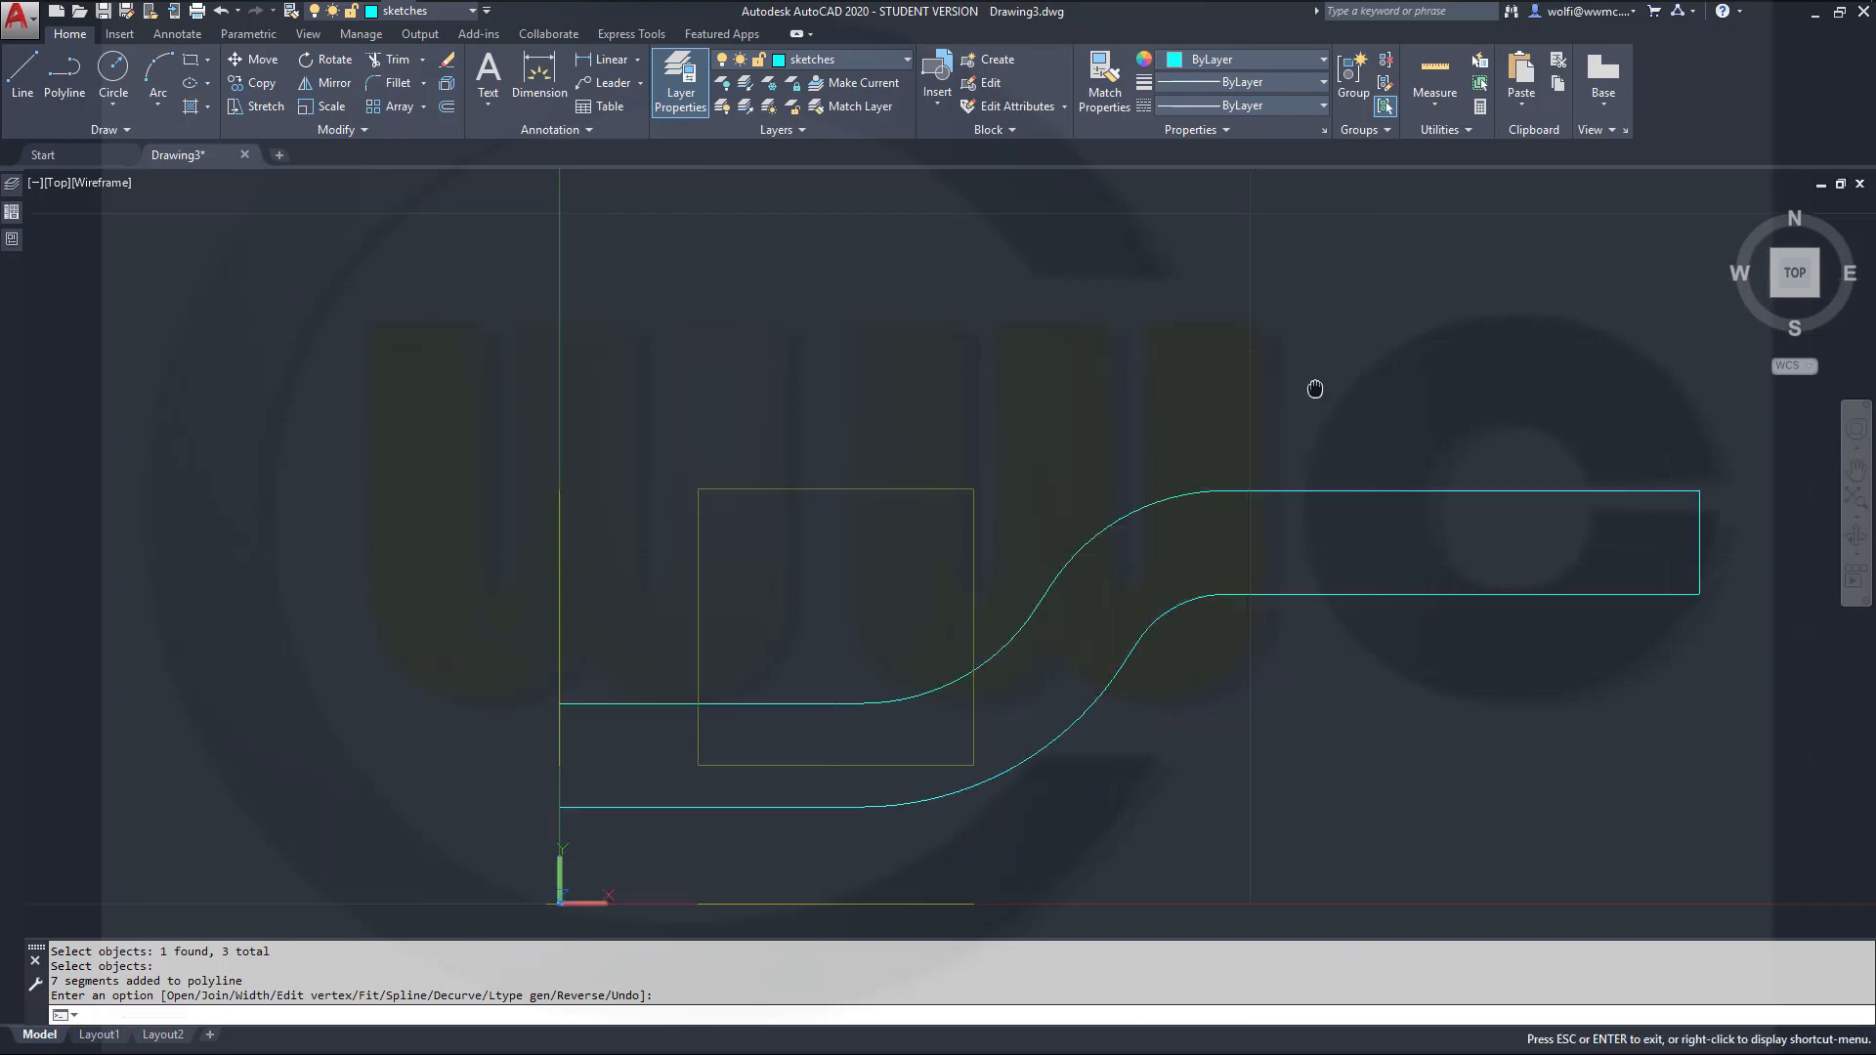
pyautogui.scroll(1, 1131, 900)
pyautogui.scroll(-3, 1134, 904)
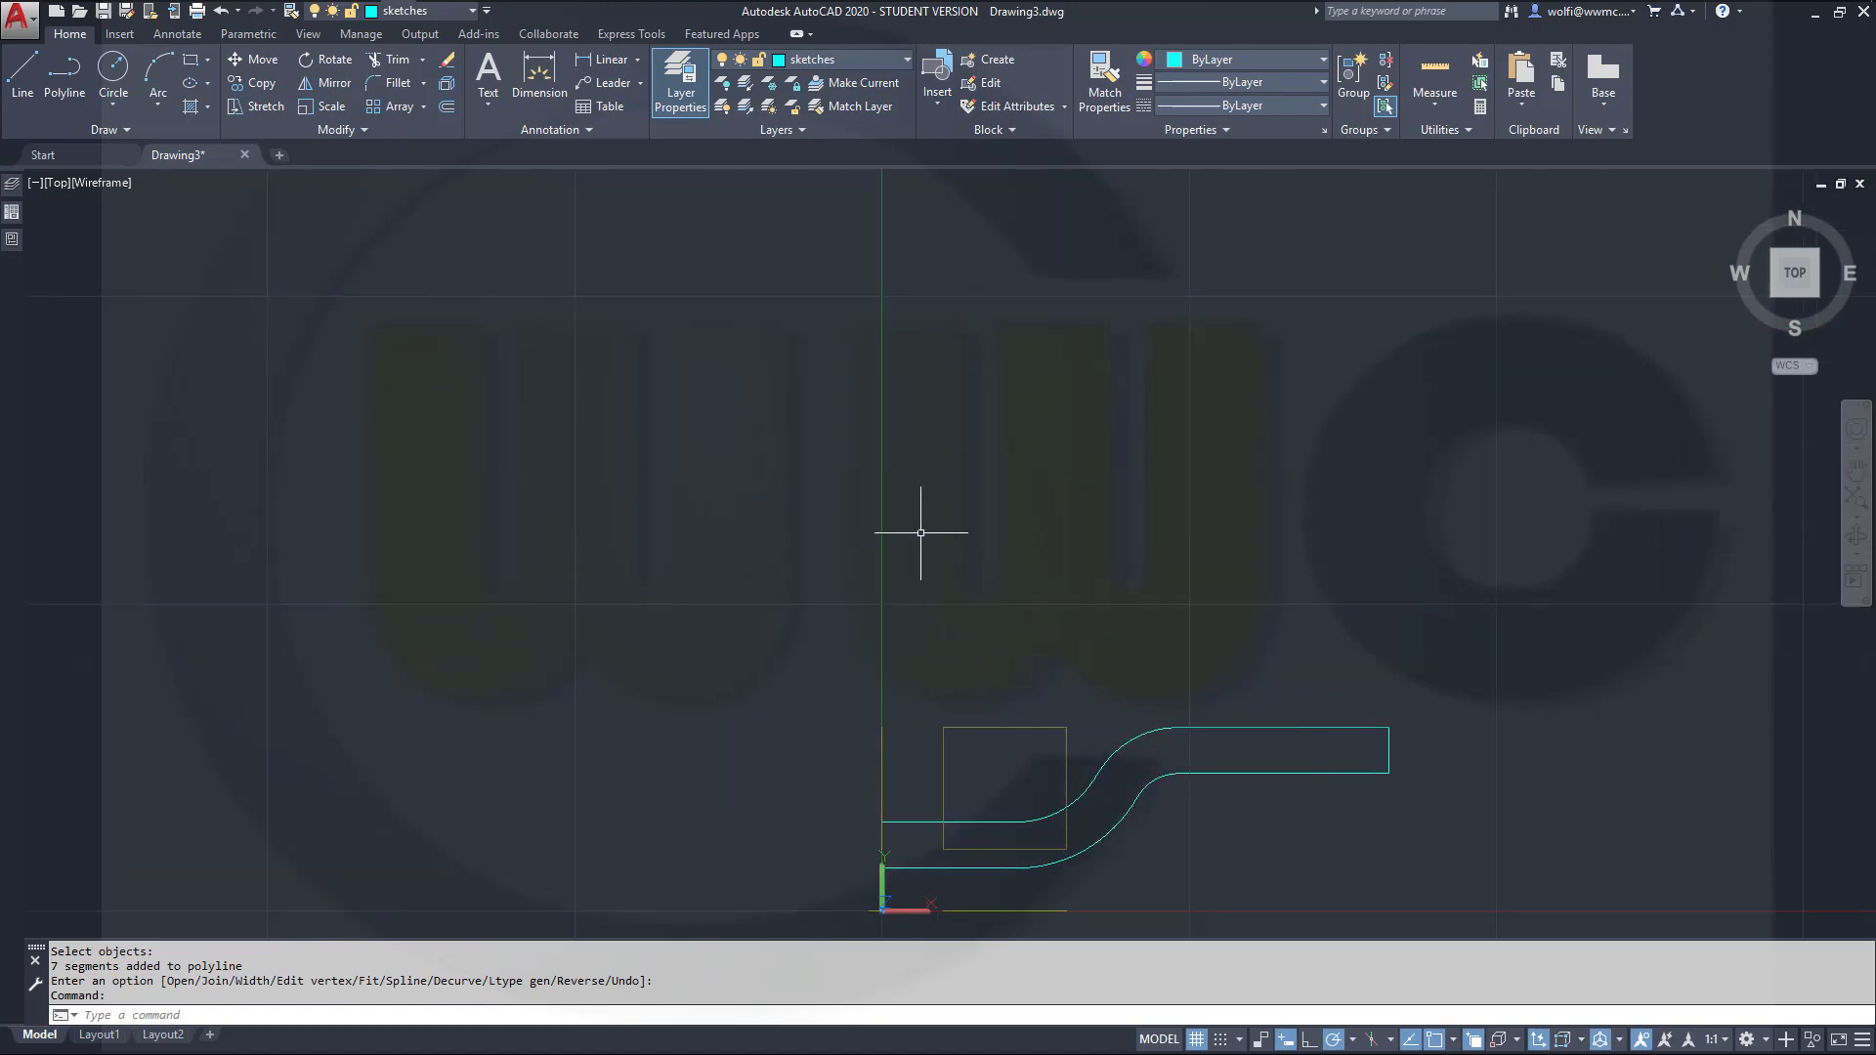
pyautogui.moveTo(914, 498)
pyautogui.keyDown('shift'); pyautogui.mouseDown(button='middle')
pyautogui.moveTo(850, 619)
pyautogui.moveTo(843, 548)
pyautogui.mouseUp(button='middle'); pyautogui.keyUp('shift')
pyautogui.moveTo(1021, 725); pyautogui.dragTo(964, 557, button='middle')
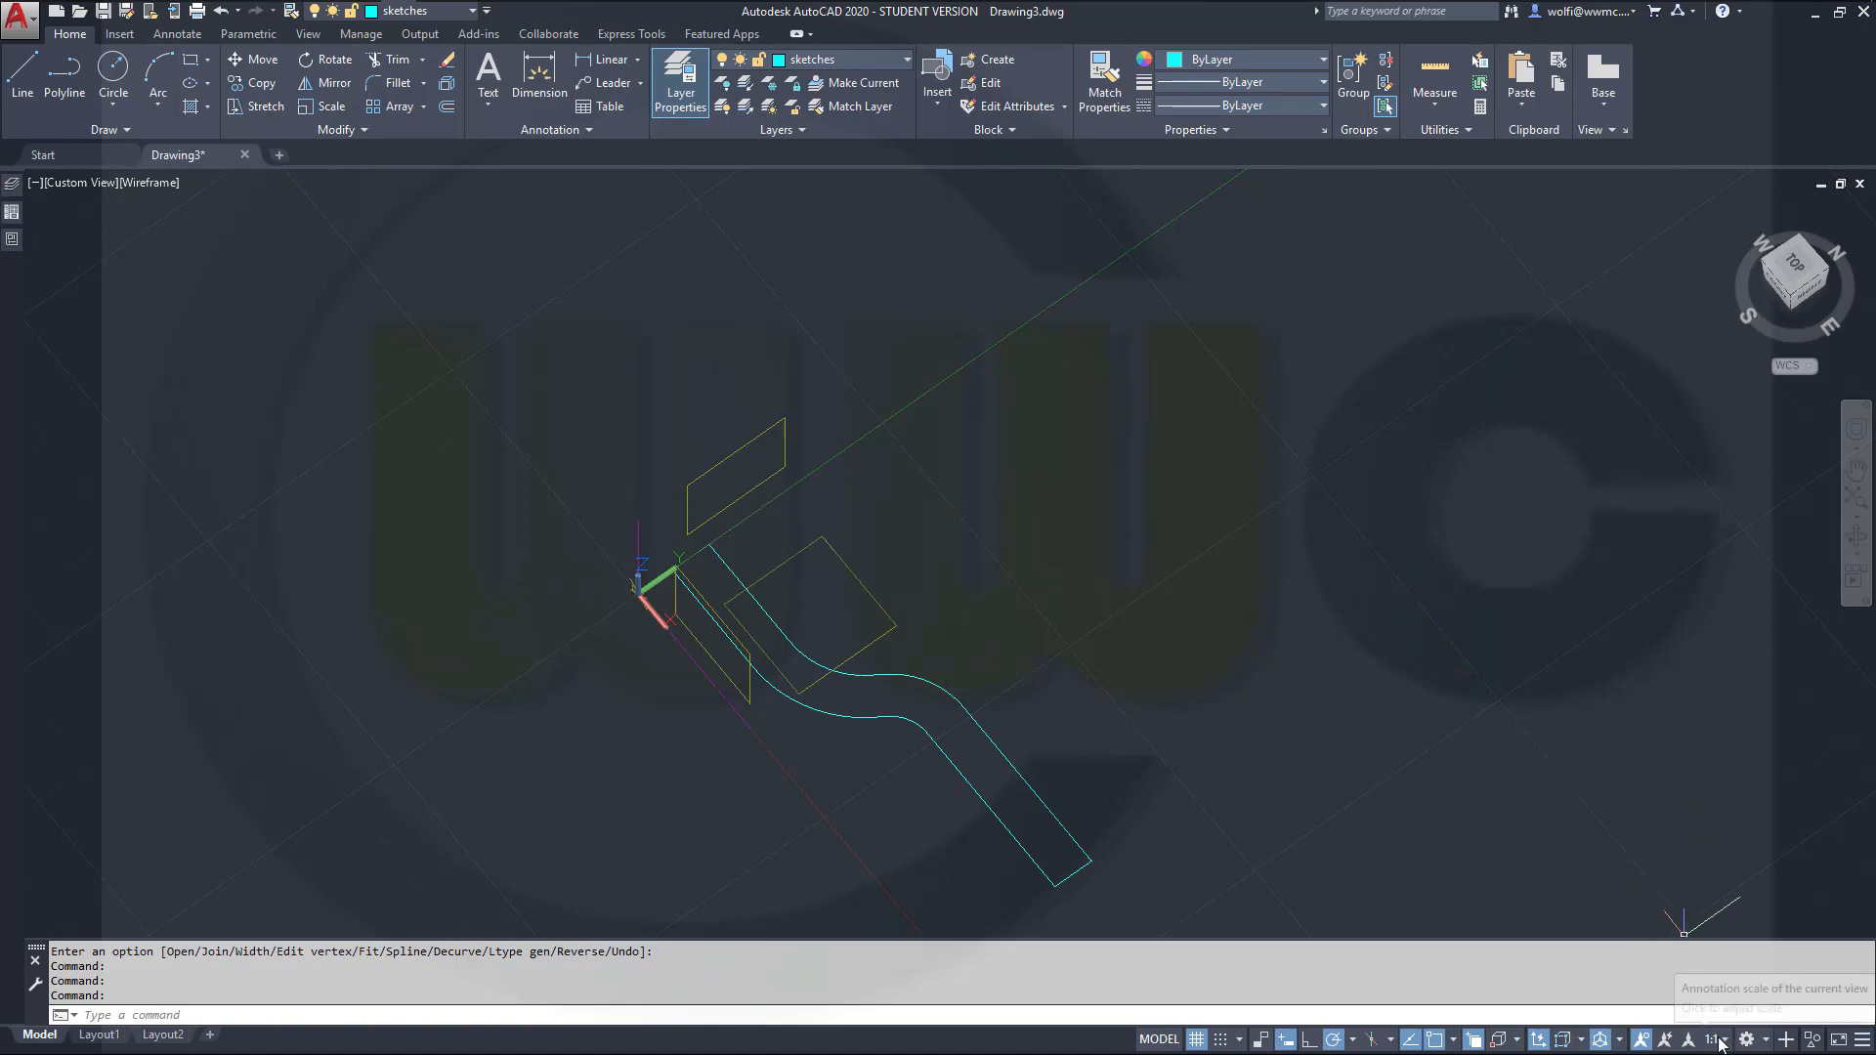
pyautogui.click(1765, 1042)
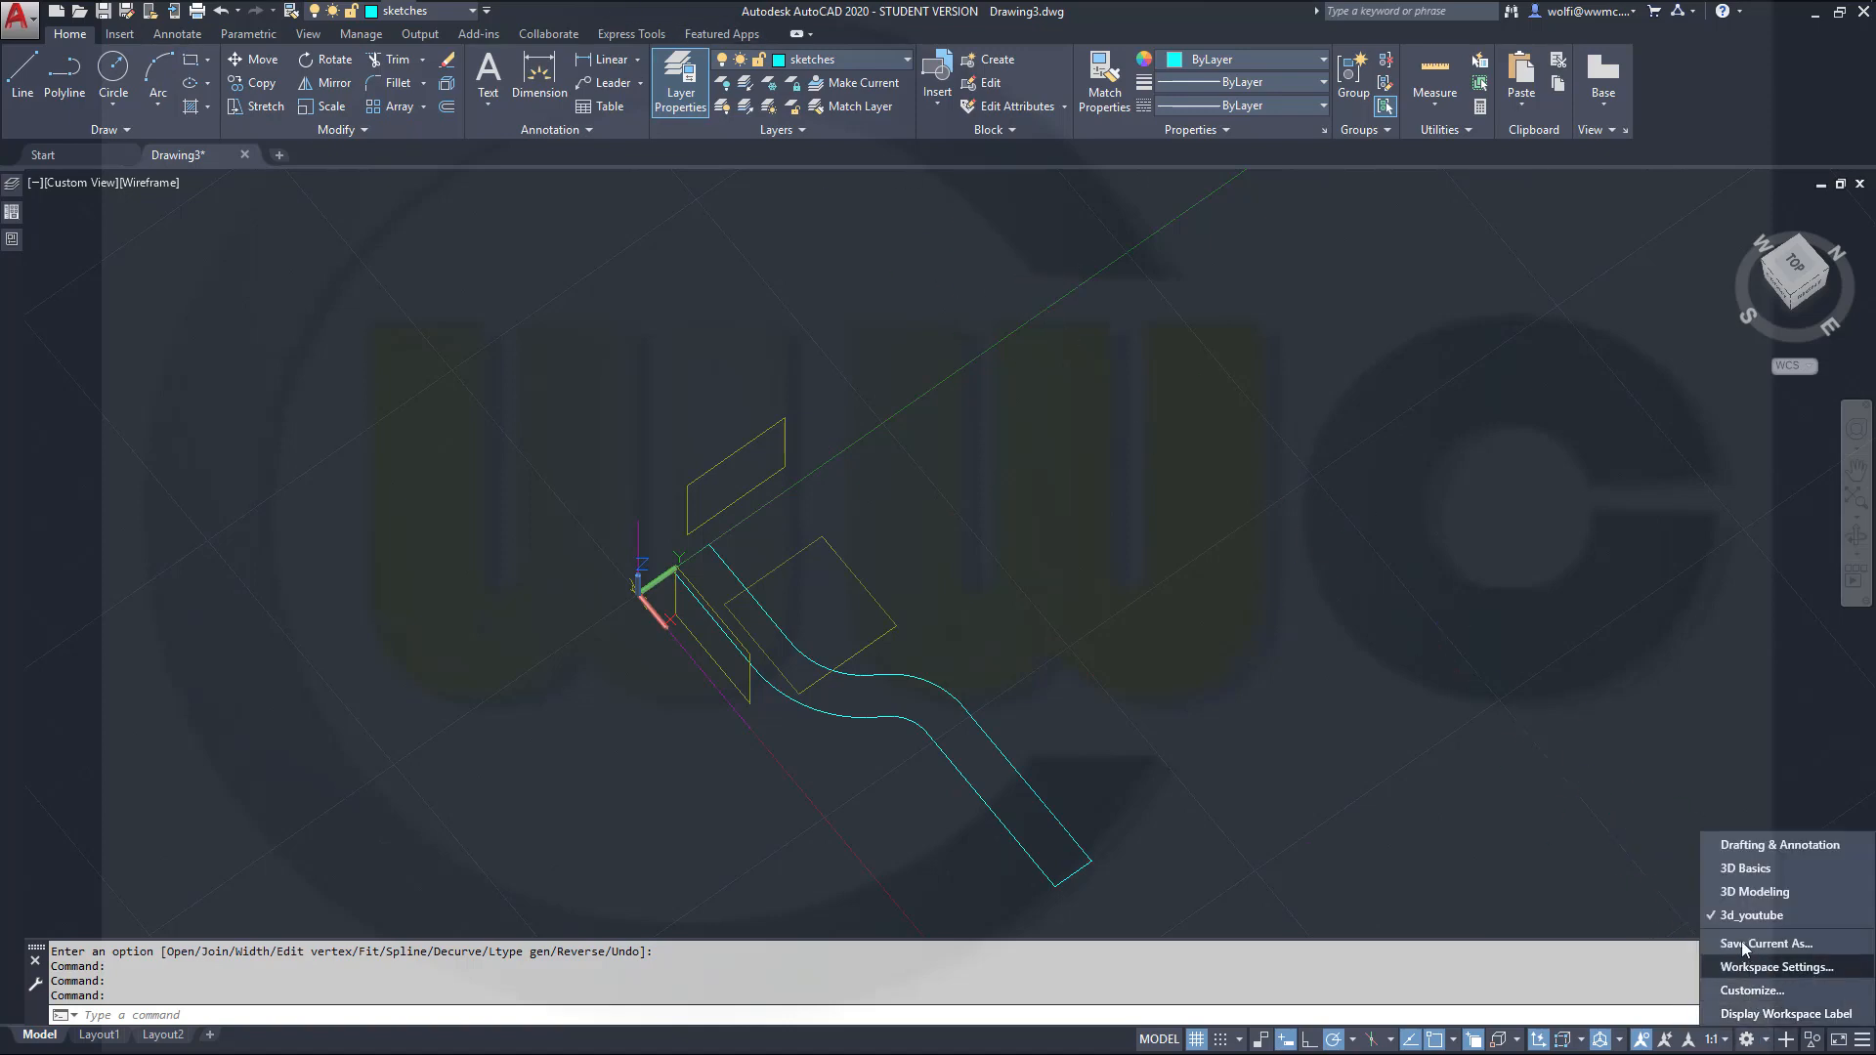
pyautogui.click(1738, 894)
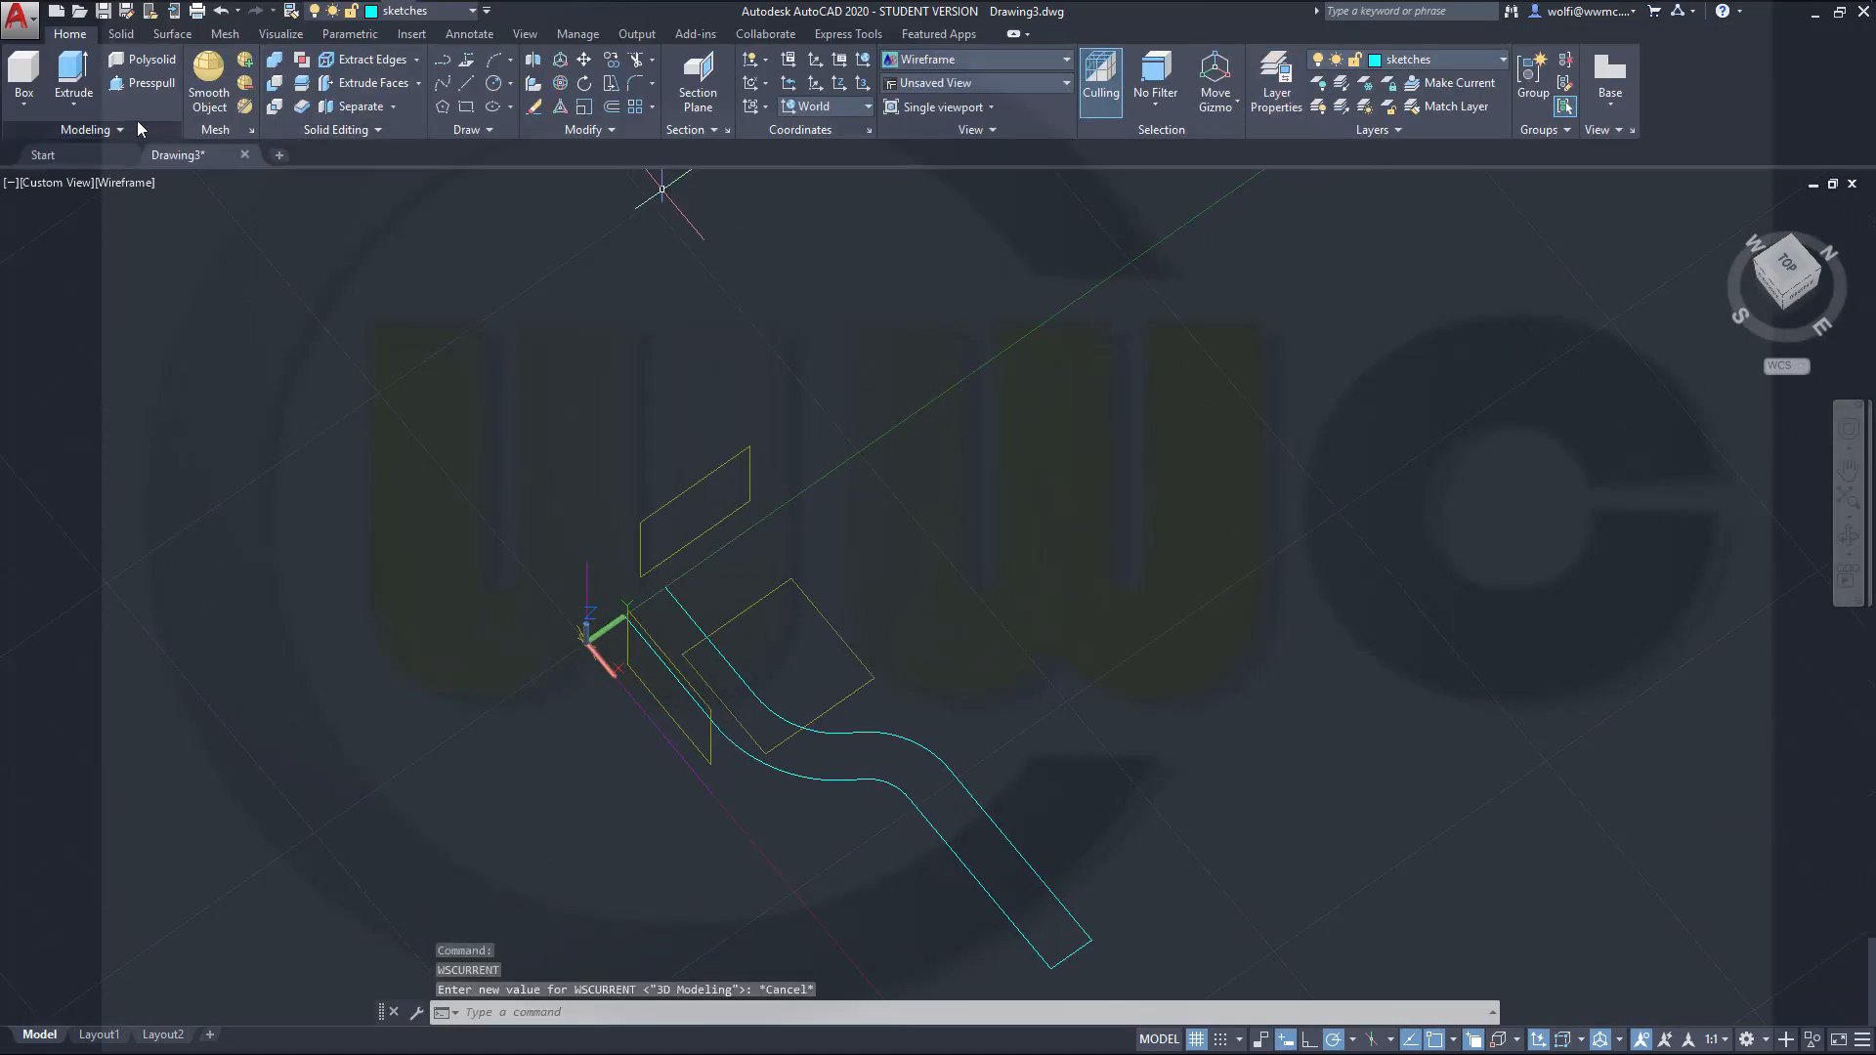
# Step: Extrude the closed, filleted strap profile upward into a solid
pyautogui.click(73, 78)
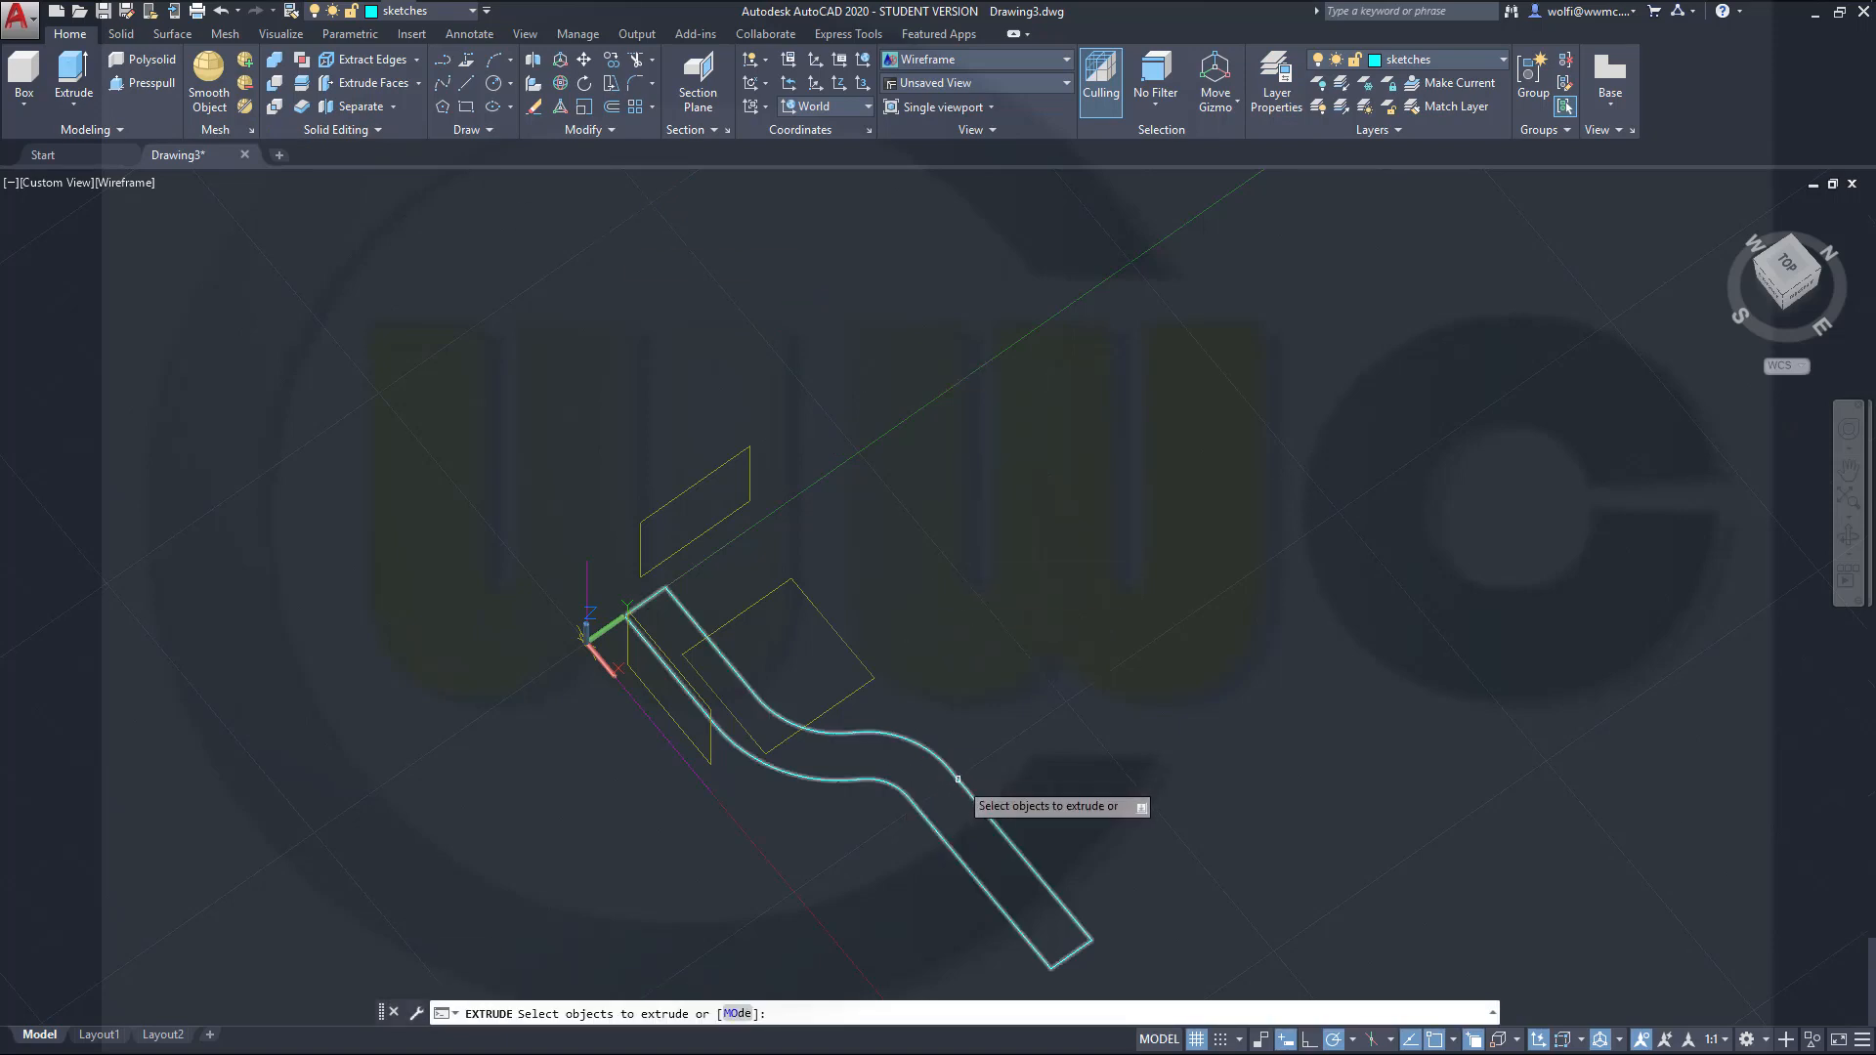
pyautogui.click(959, 774)
pyautogui.rightClick(1043, 655)
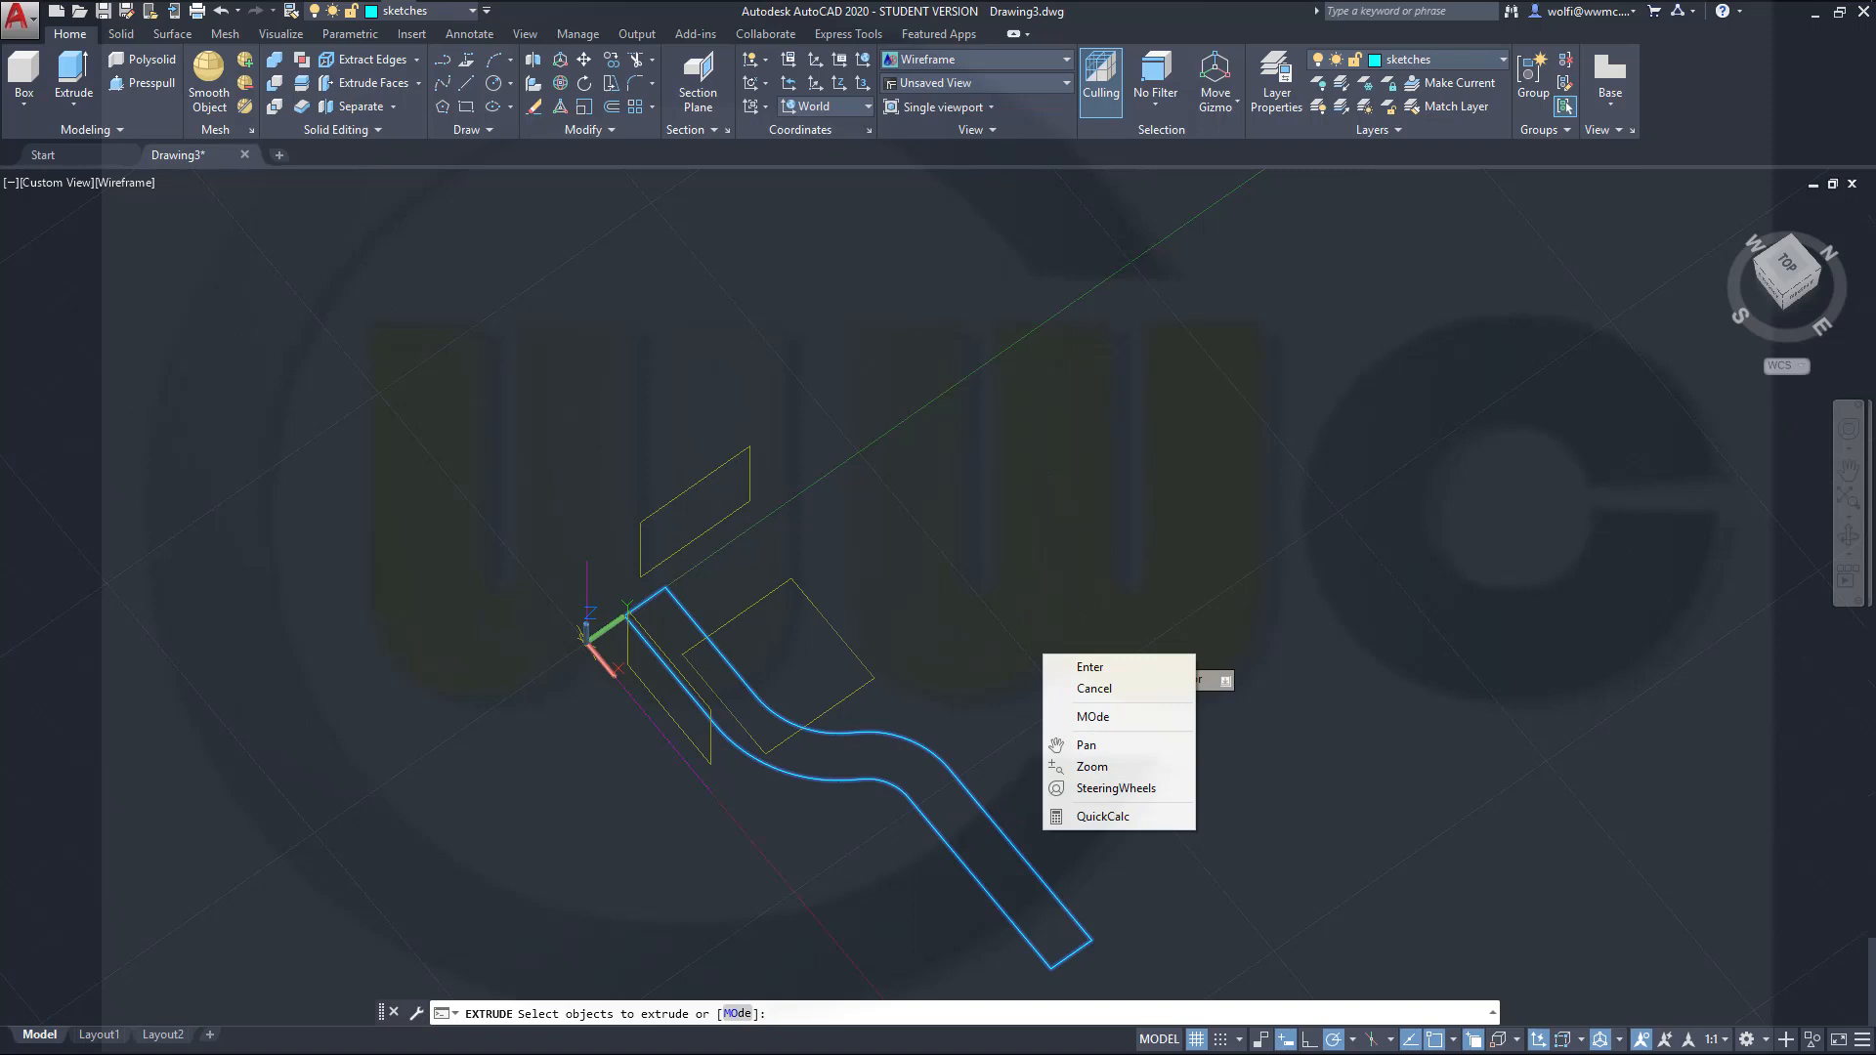
pyautogui.click(1085, 667)
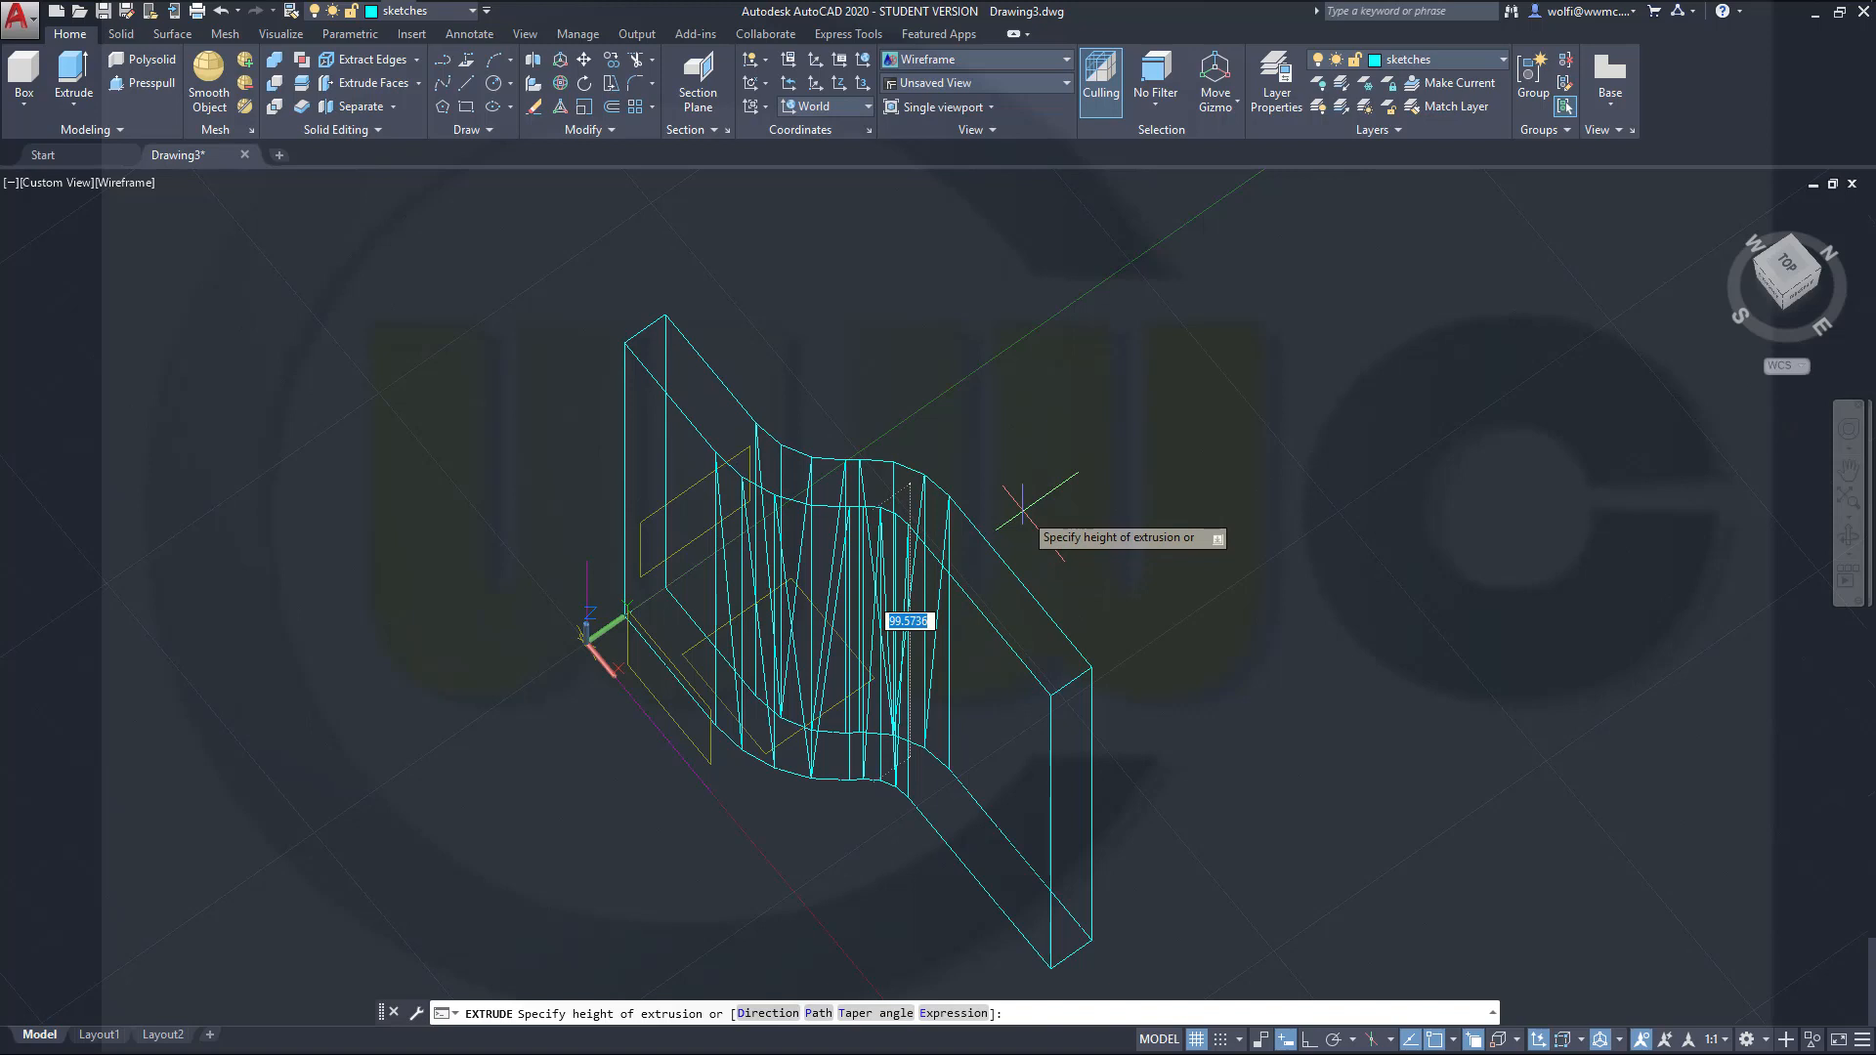
pyautogui.press('Return')
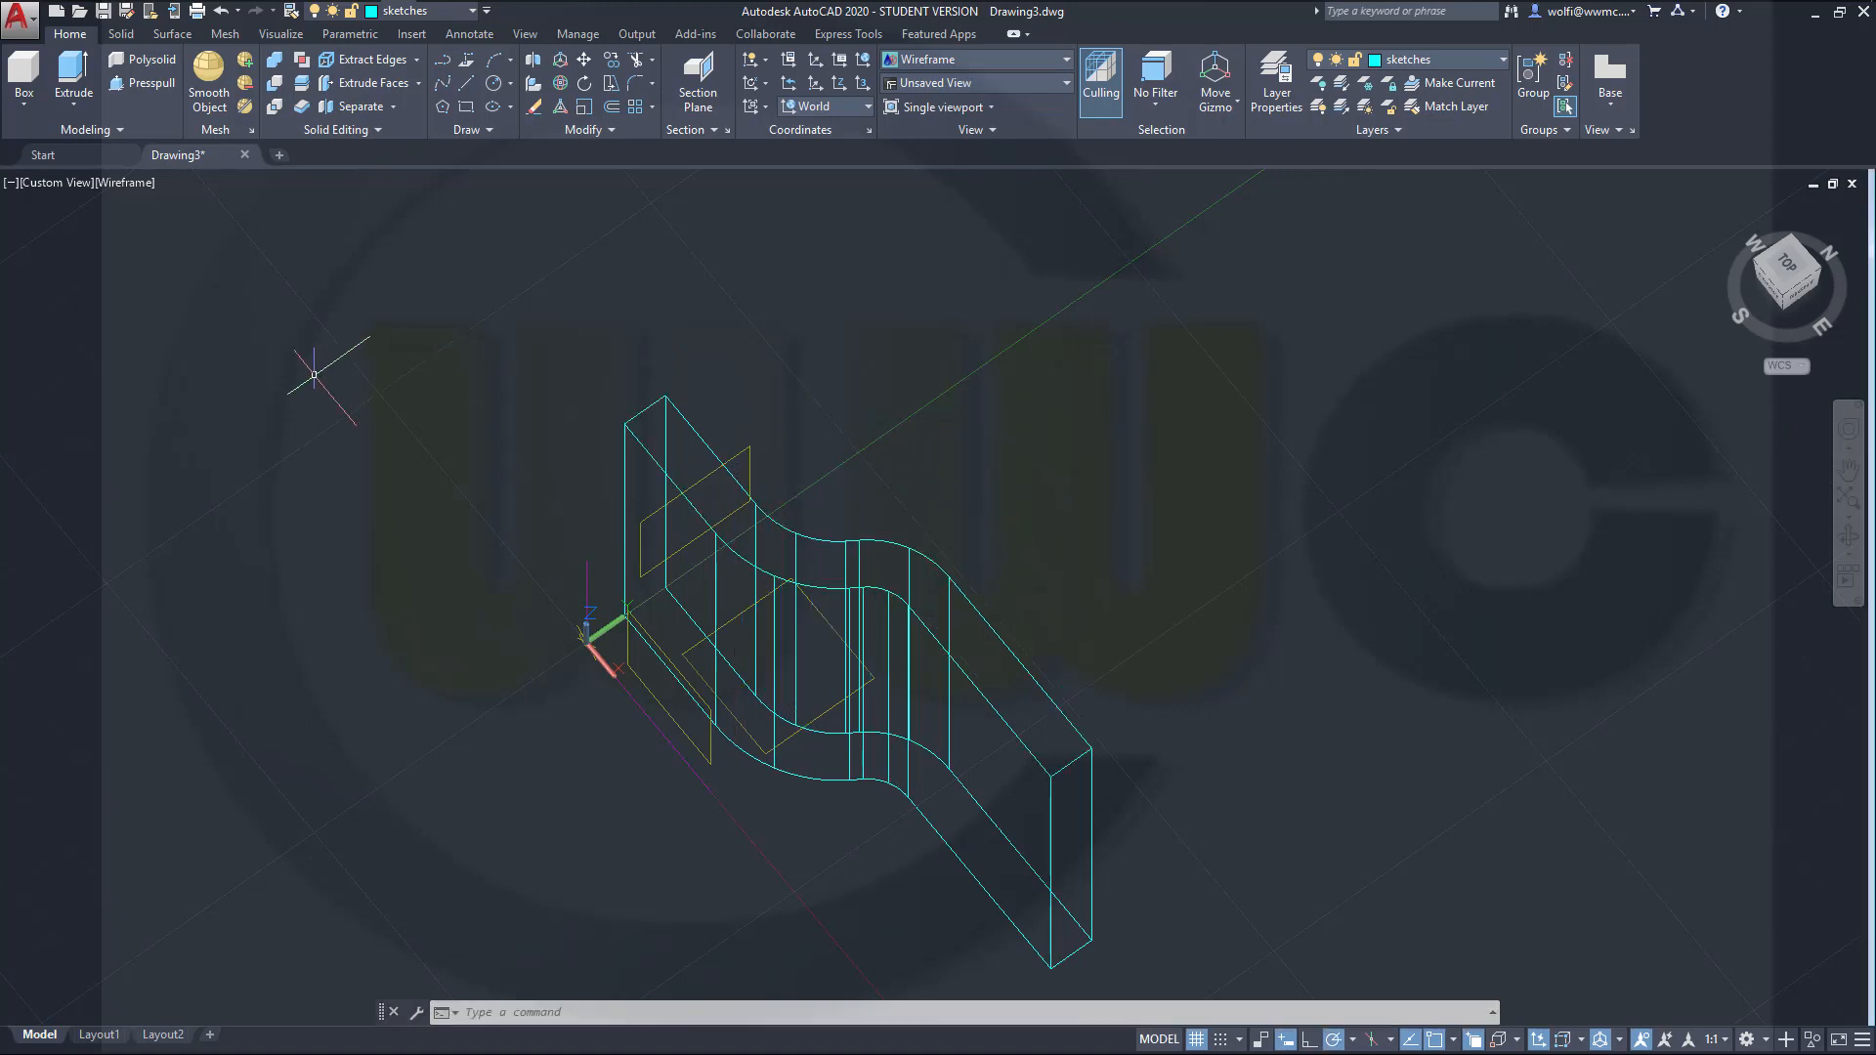
# Step: Move the extruded strap solid 35 units down along the Z axis with 3DMOVE, using its upper front corner as base point
pyautogui.keyDown('shift'); pyautogui.moveTo(319, 410); pyautogui.dragTo(356, 238, button='middle'); pyautogui.keyUp('shift')
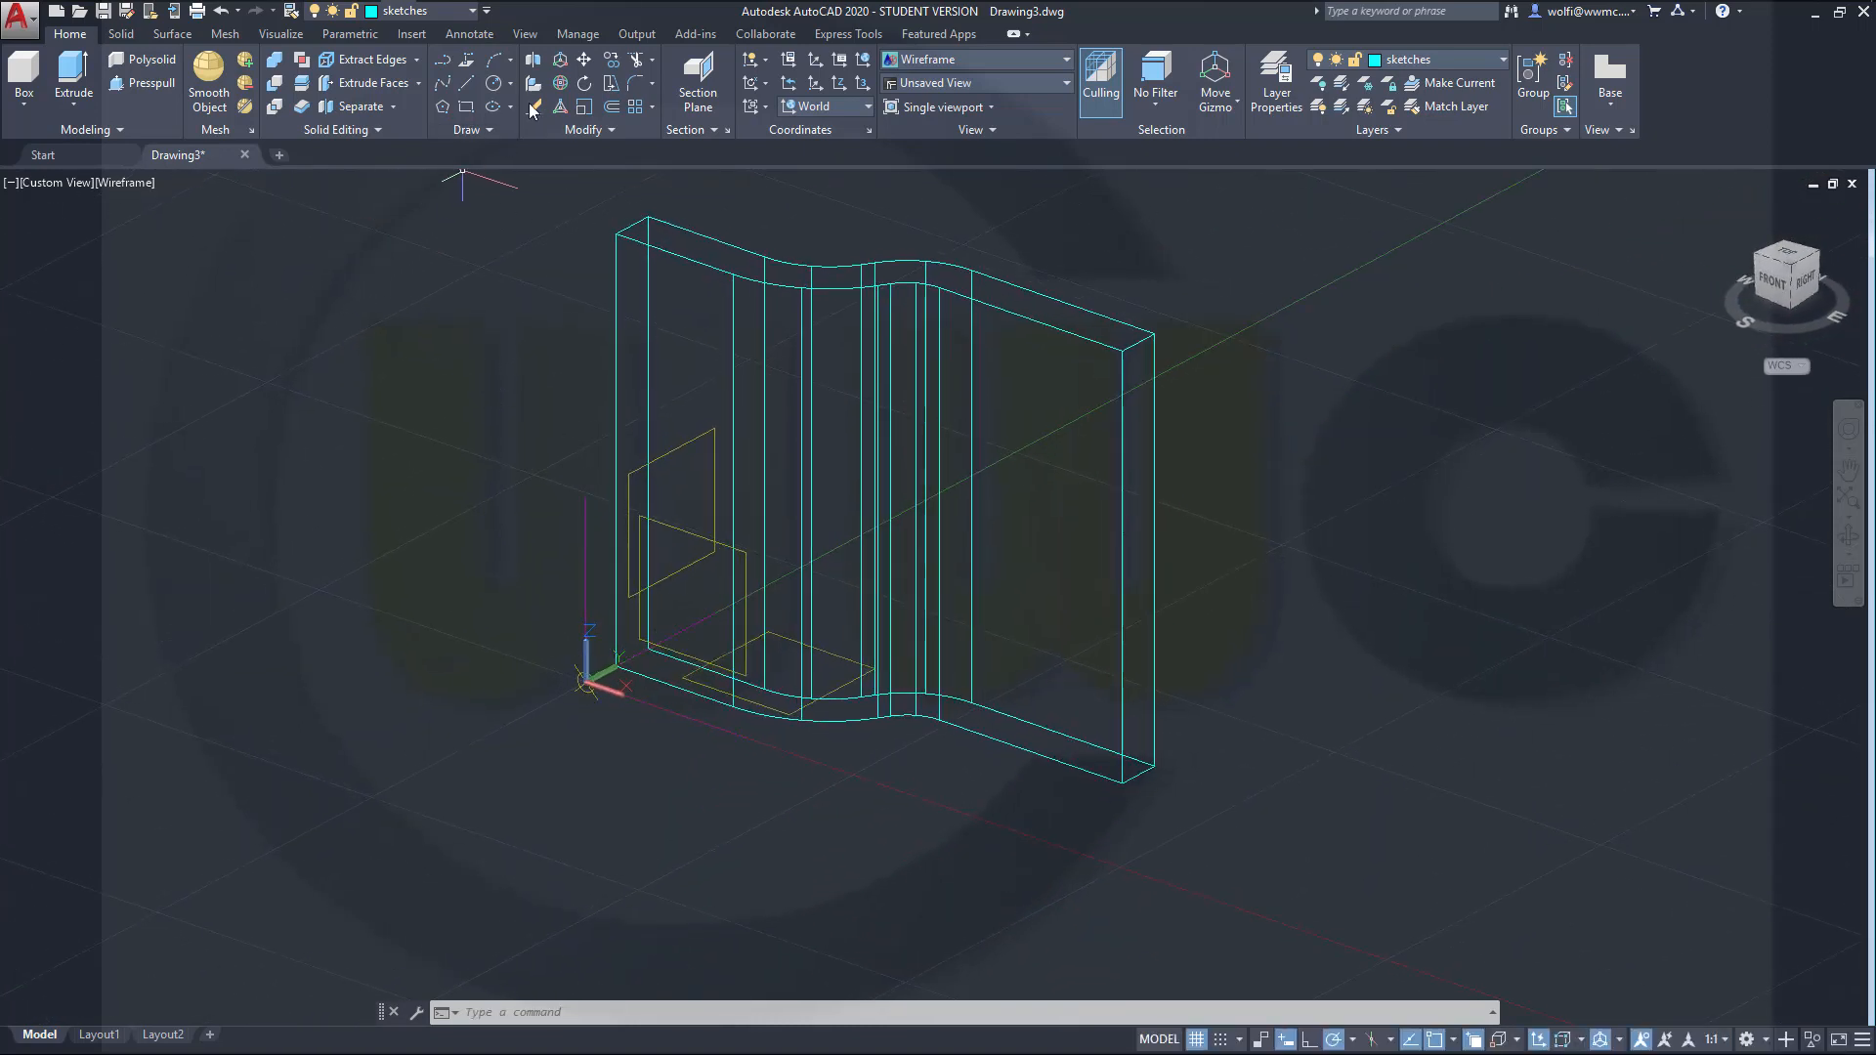
pyautogui.click(563, 60)
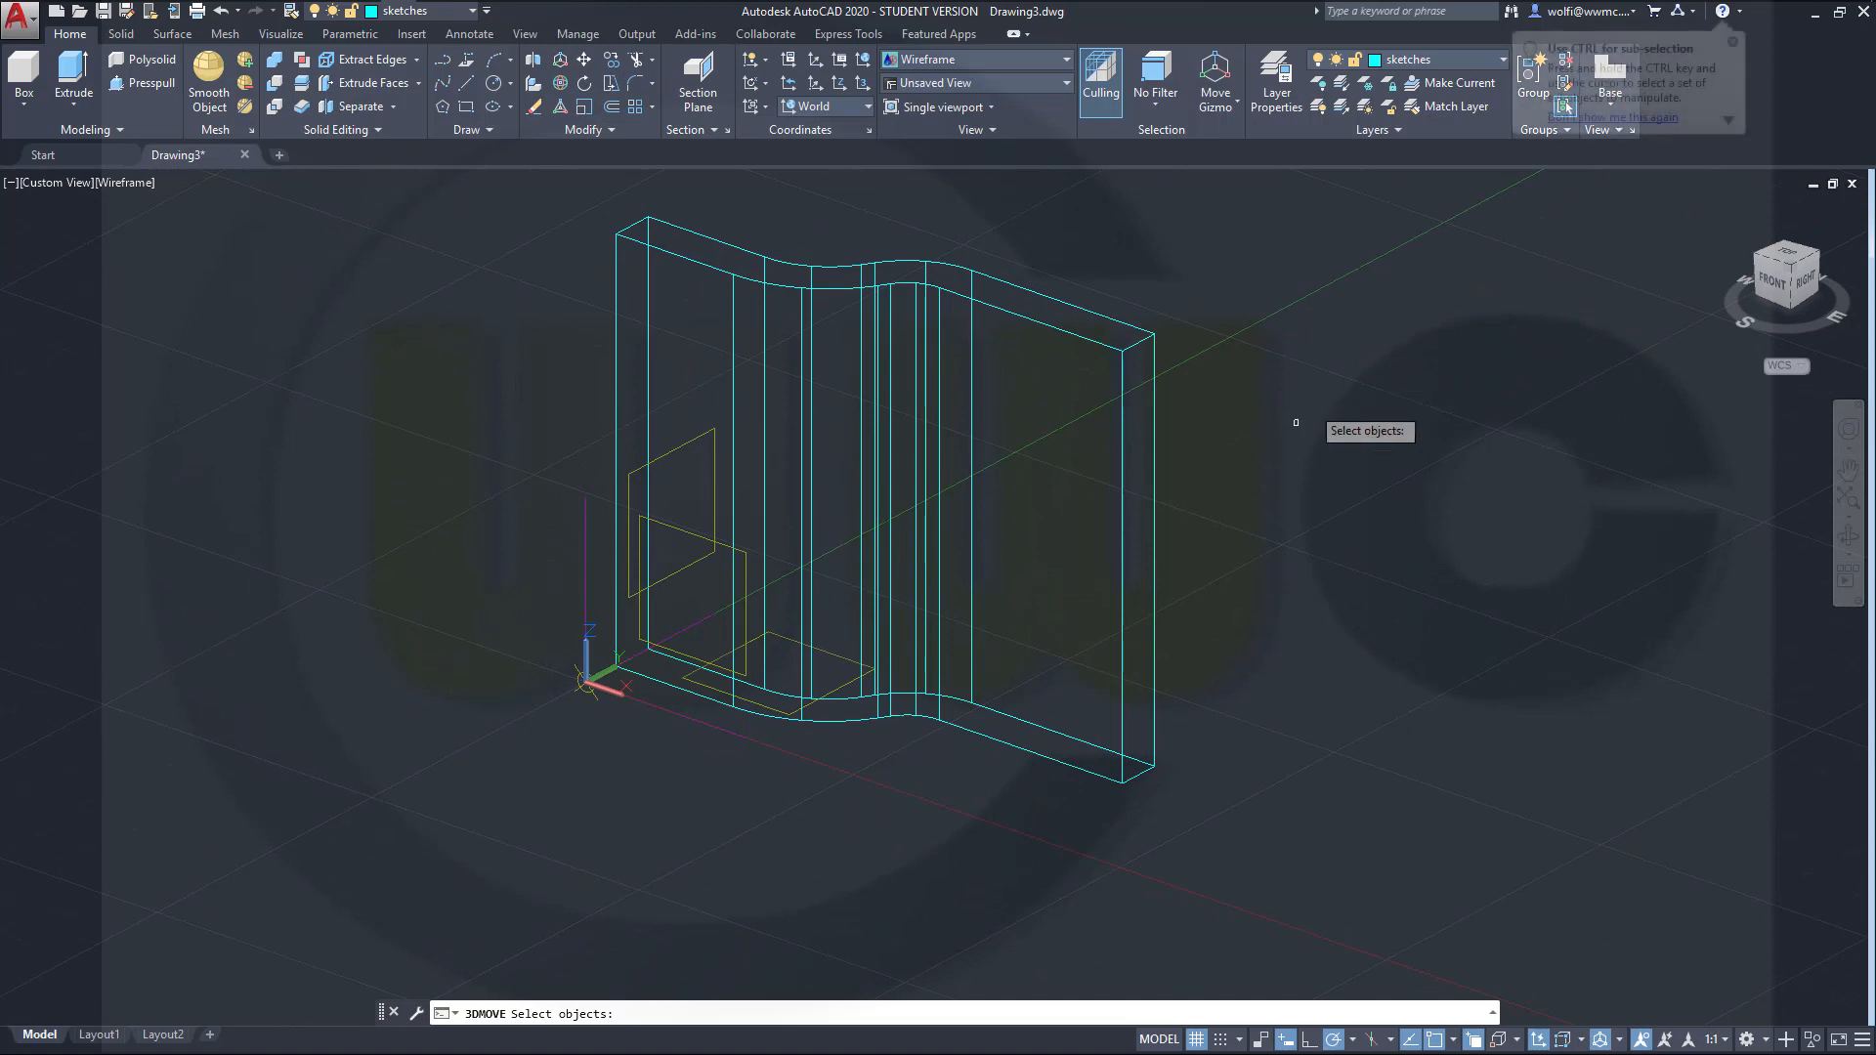
pyautogui.click(1124, 532)
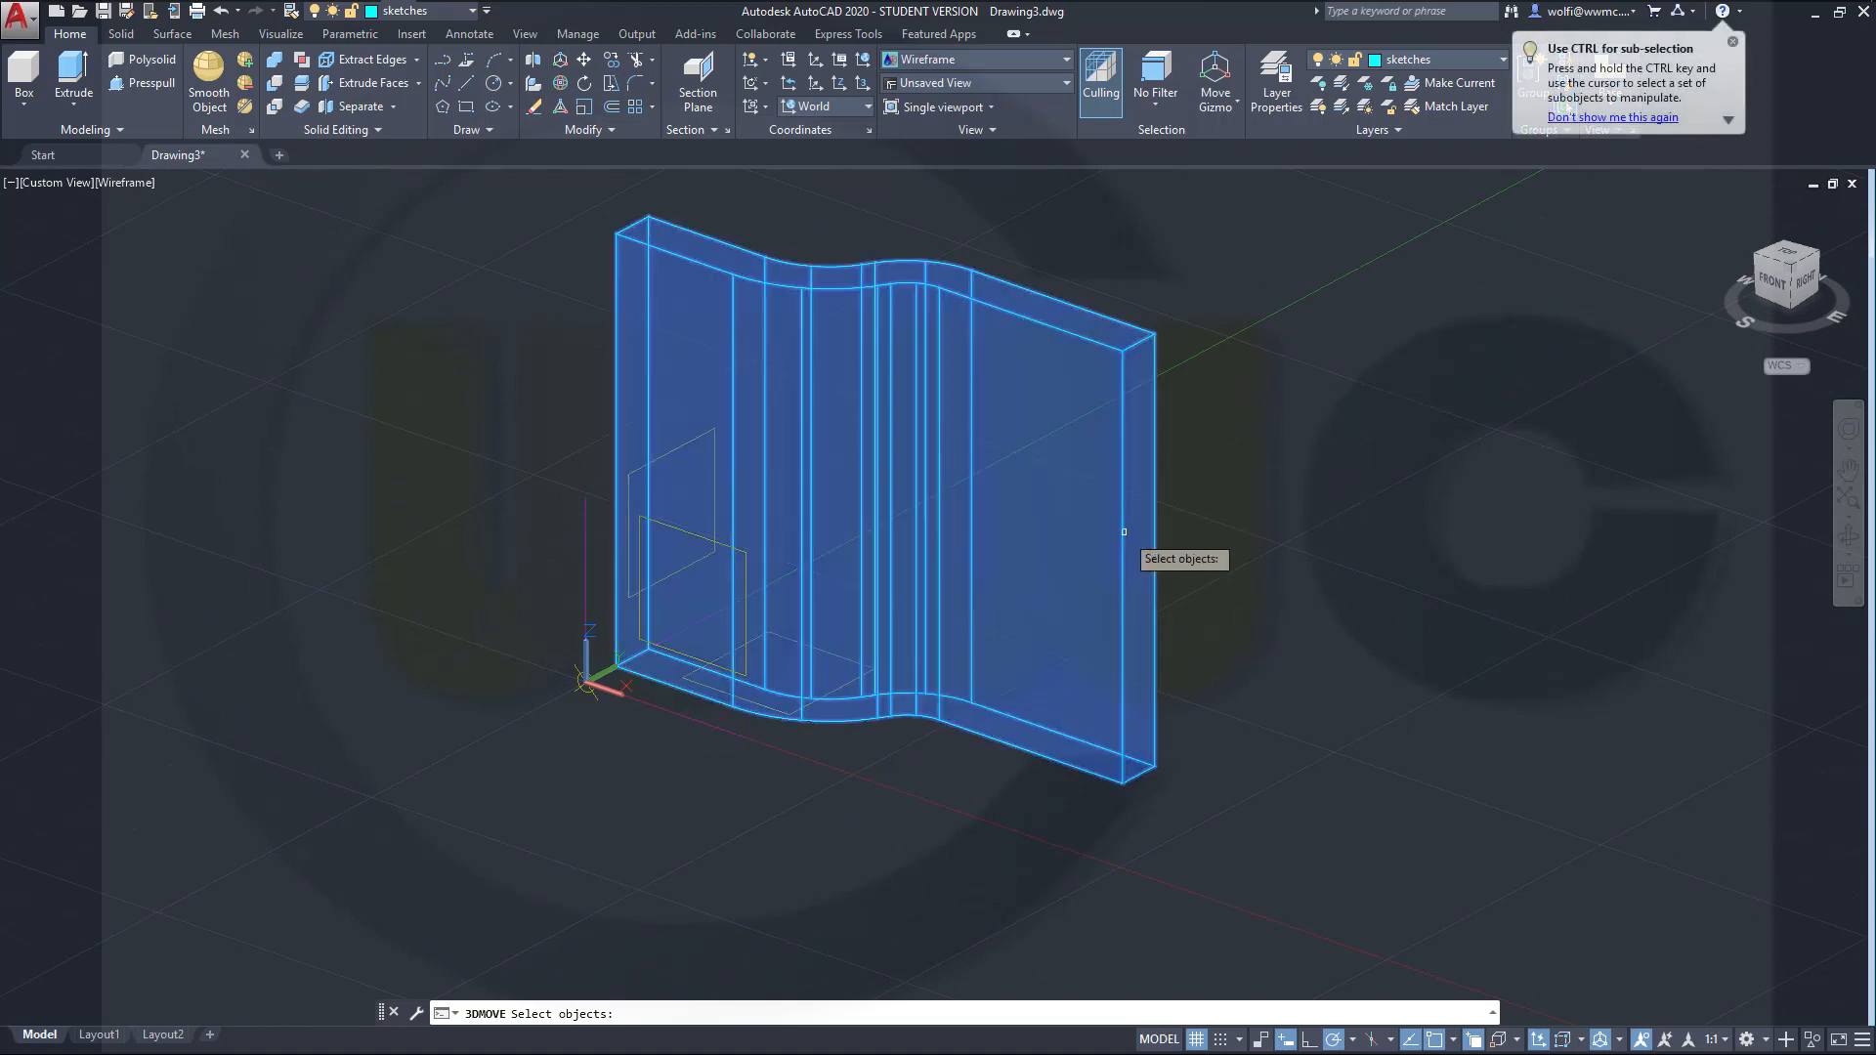
pyautogui.press('Return')
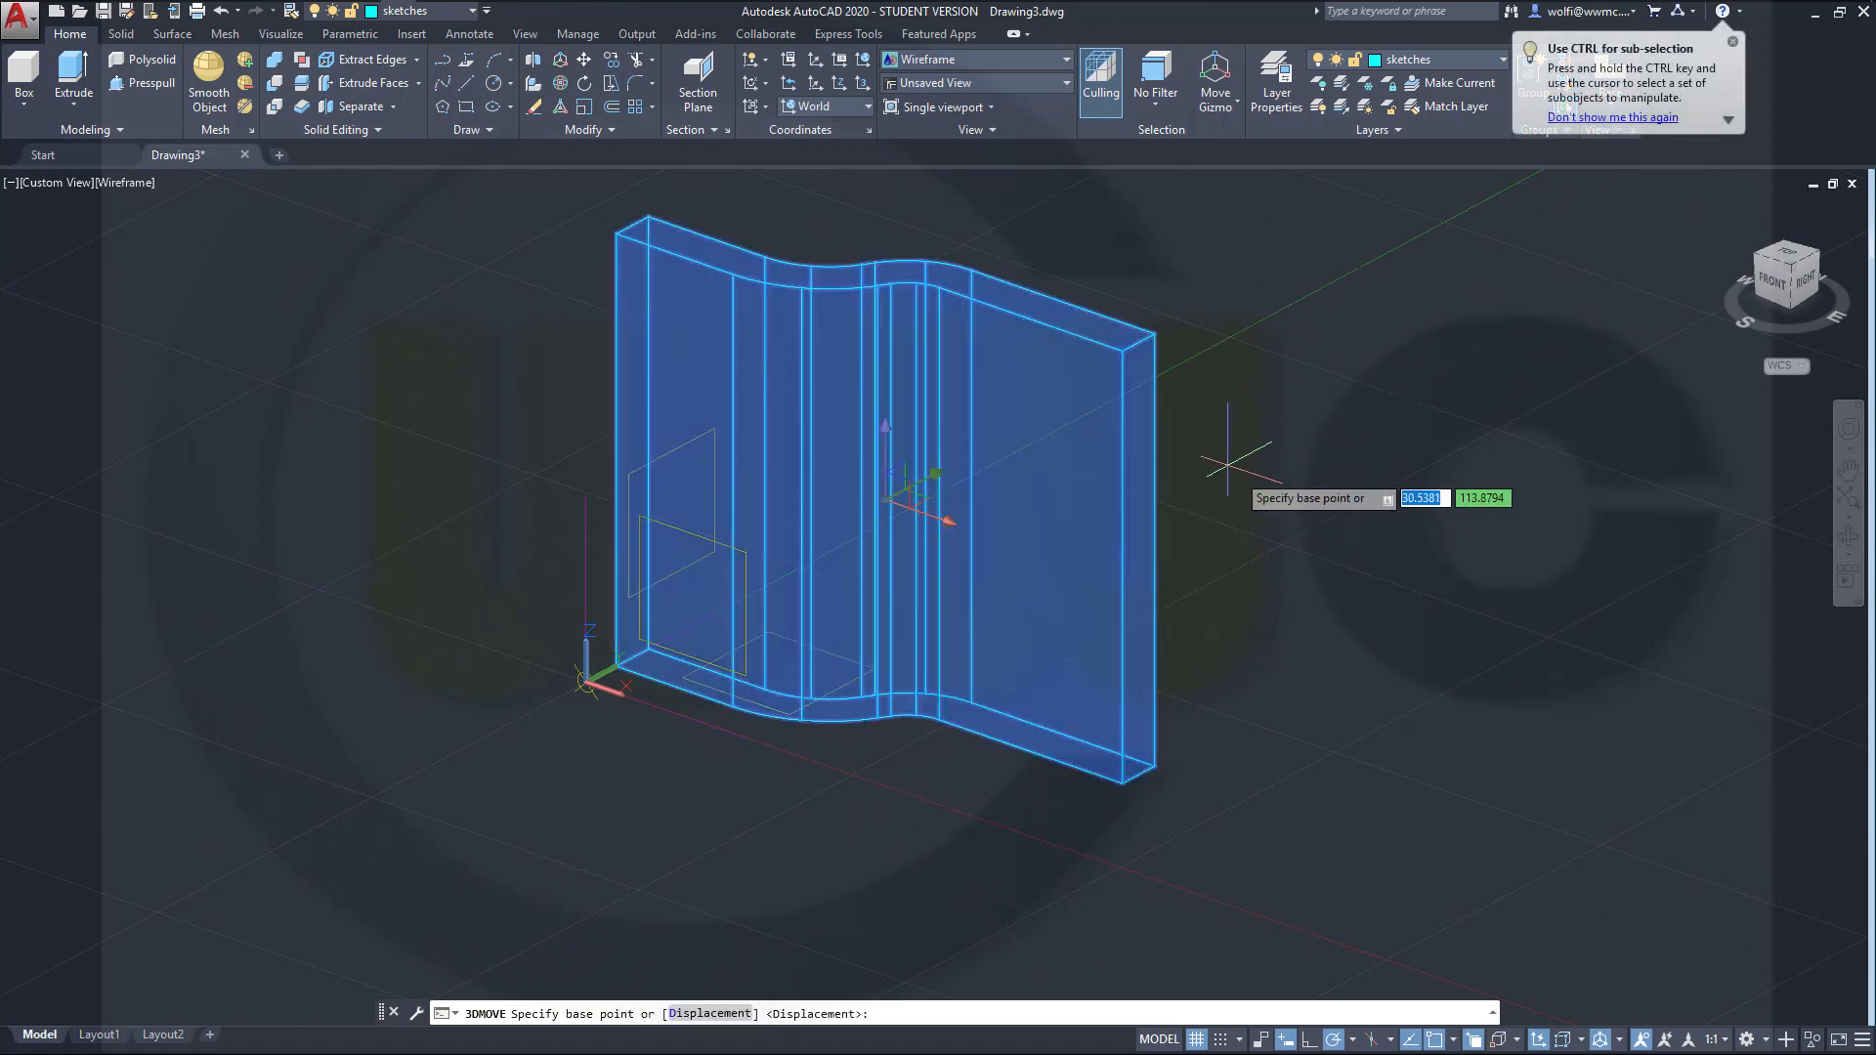
pyautogui.click(1121, 350)
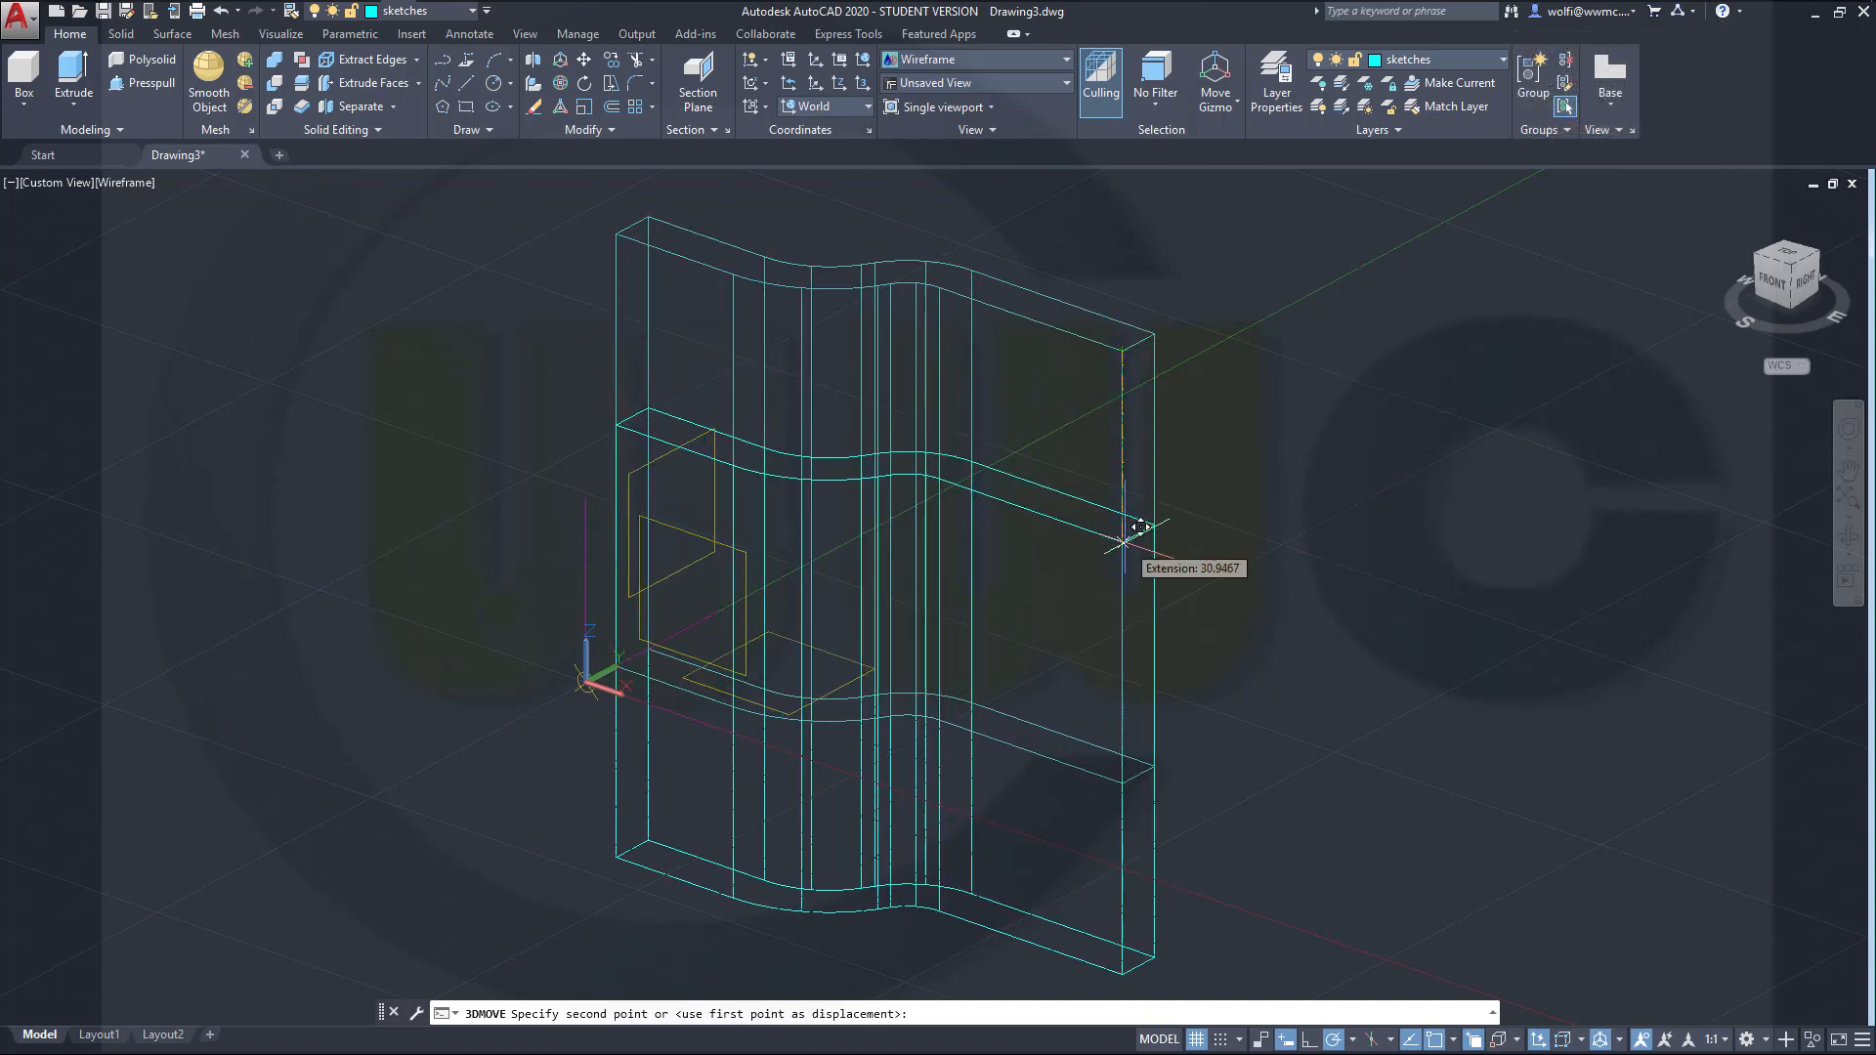
pyautogui.write('35')
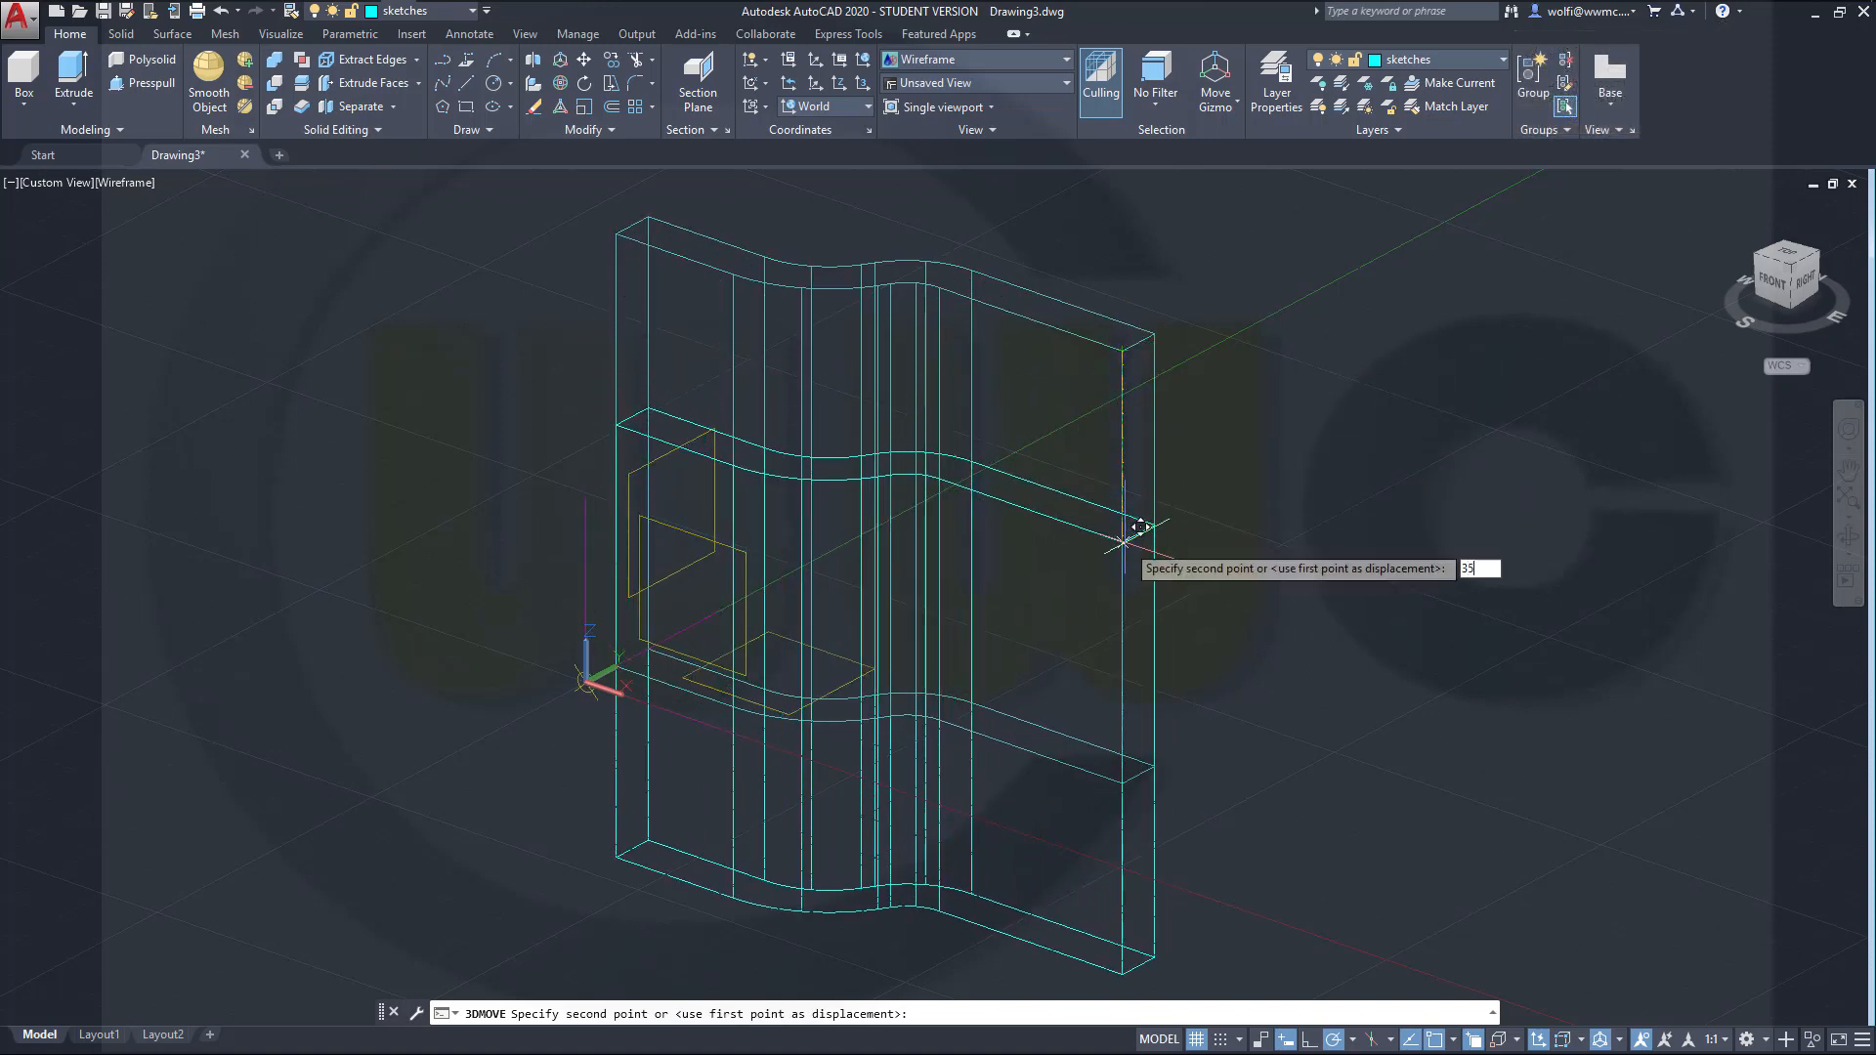
pyautogui.press('Return')
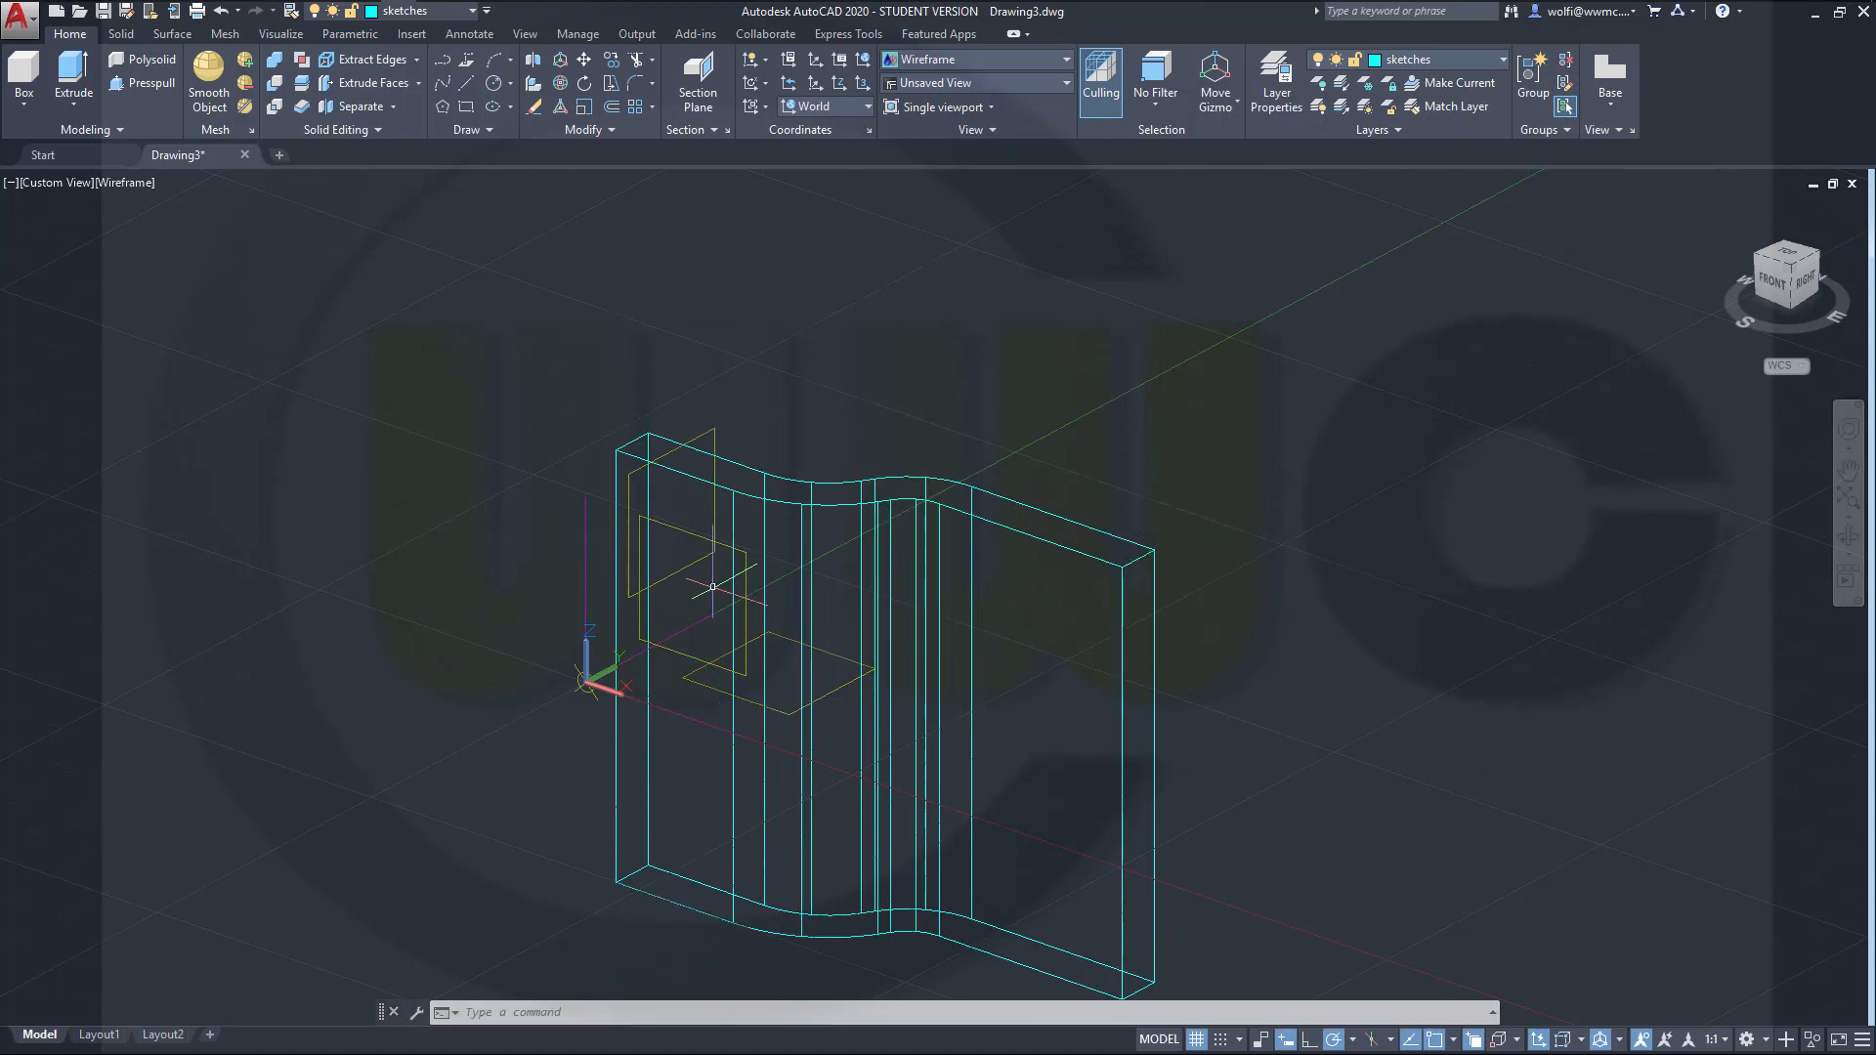
# Step: Assign the extruded strap solid to the solid_plus layer
pyautogui.keyDown('shift'); pyautogui.moveTo(650, 622); pyautogui.dragTo(928, 469, button='middle'); pyautogui.keyUp('shift')
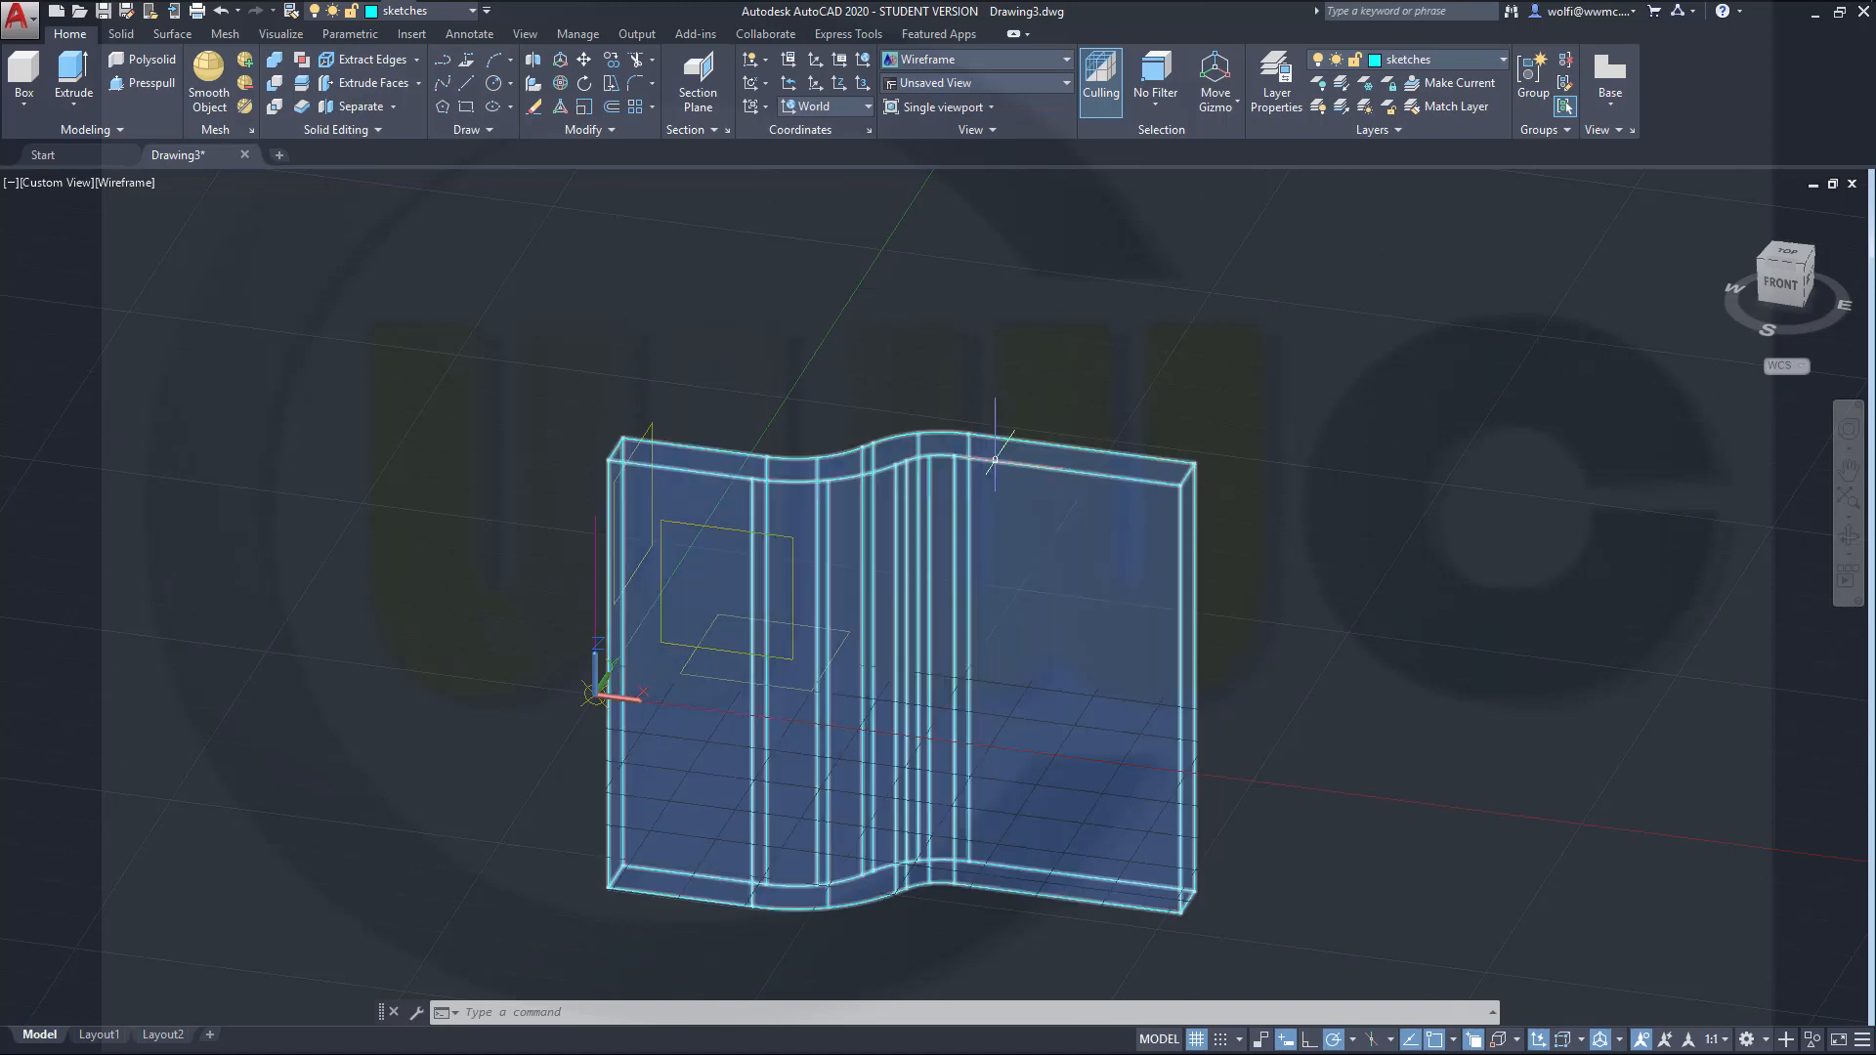
pyautogui.click(994, 459)
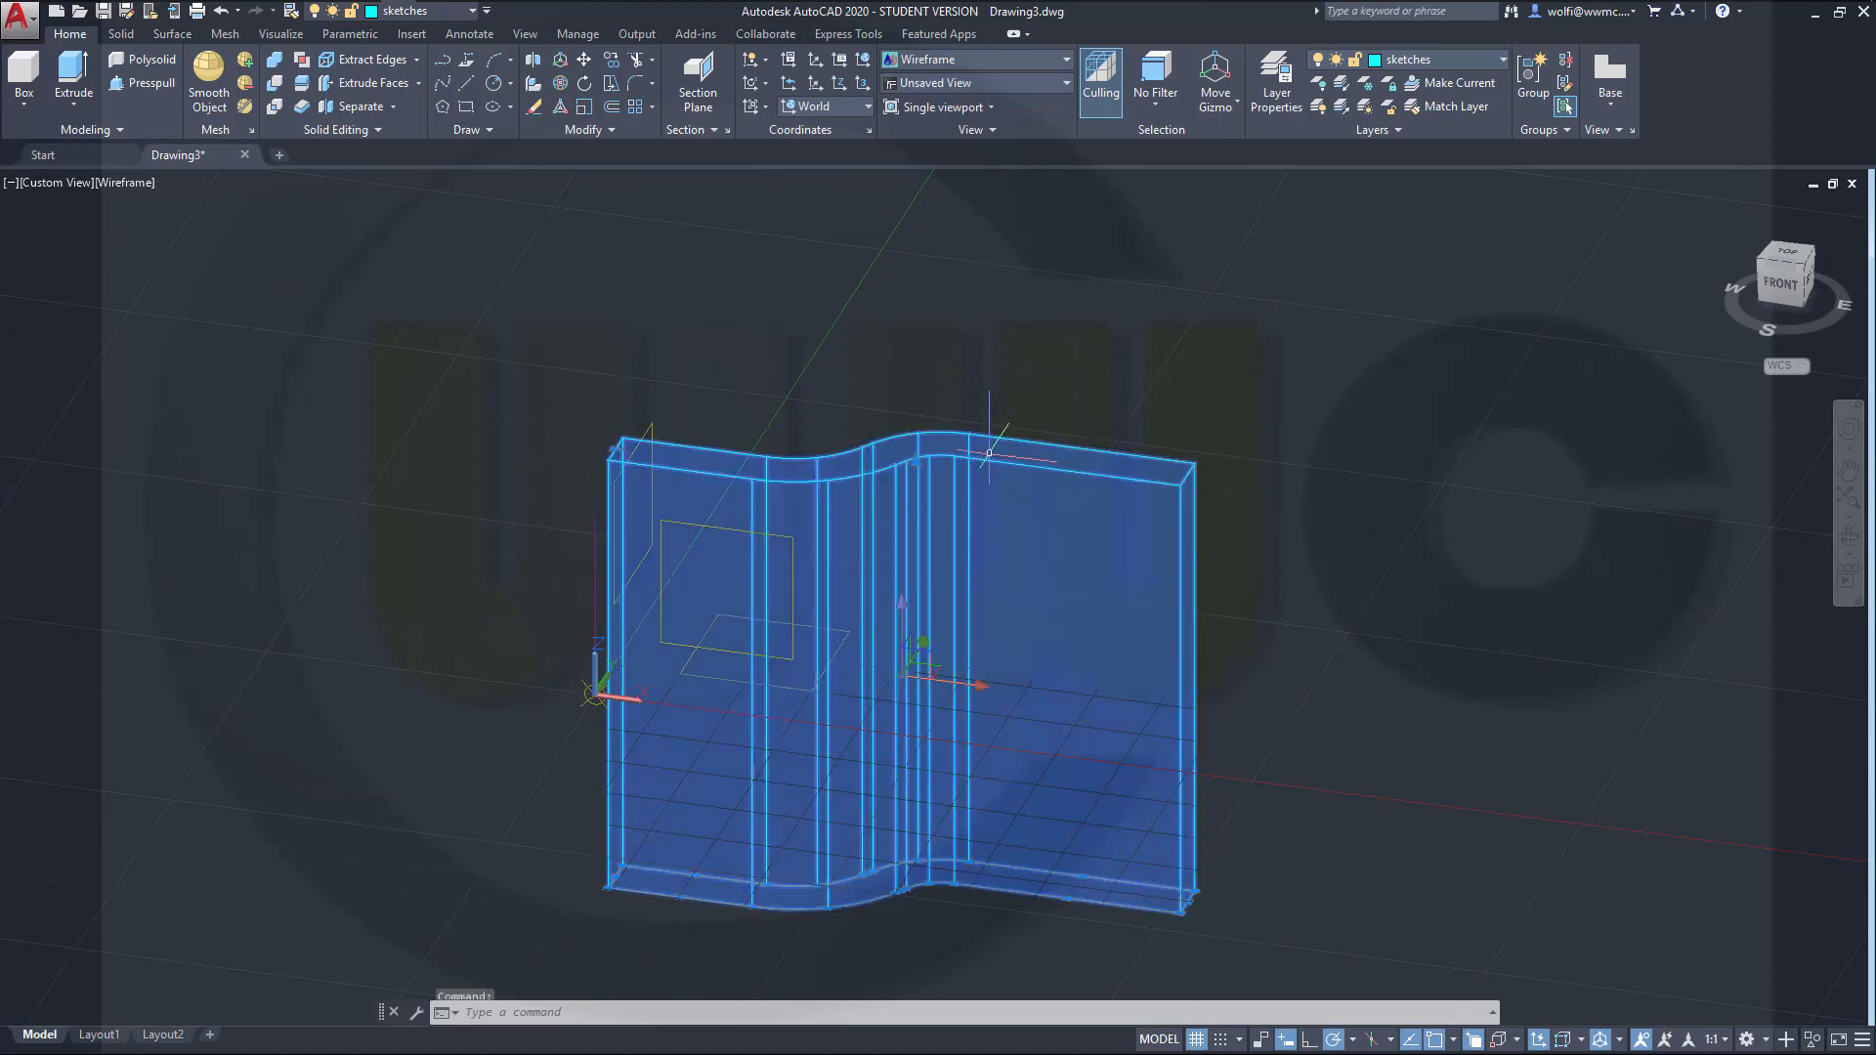
pyautogui.click(472, 12)
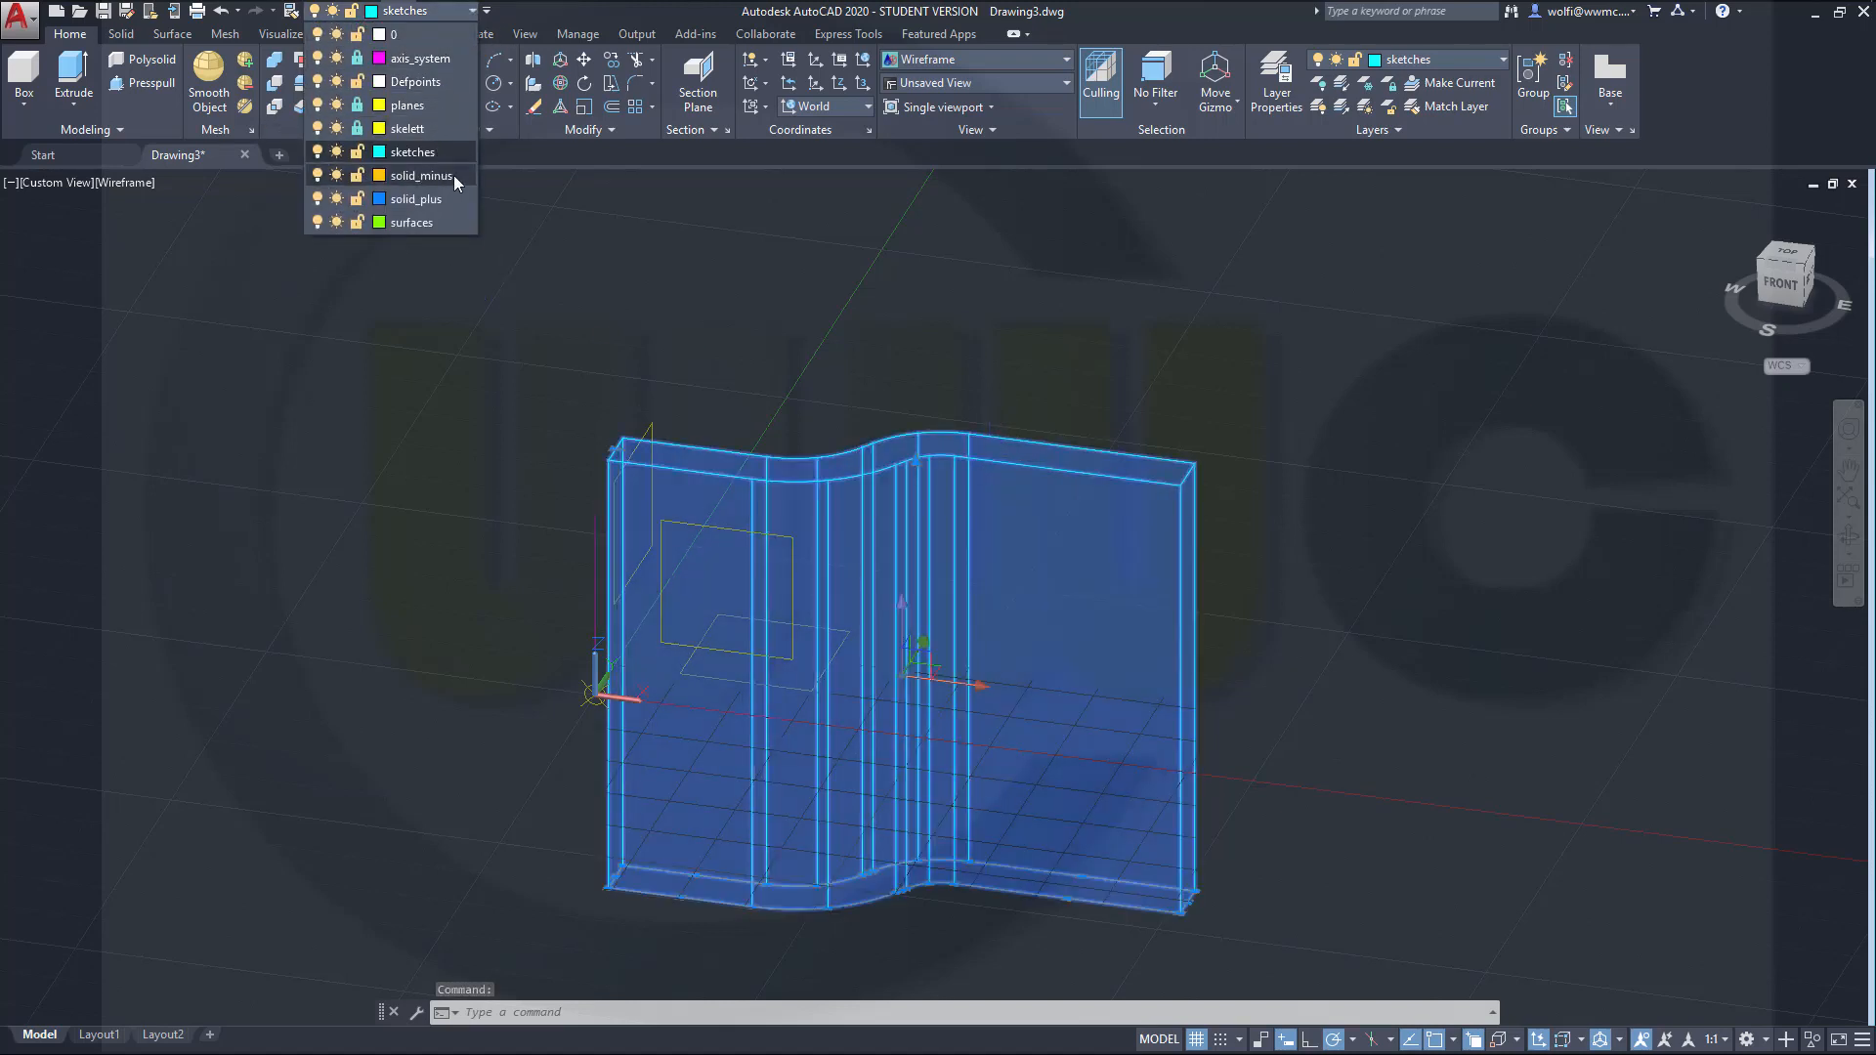
pyautogui.click(420, 175)
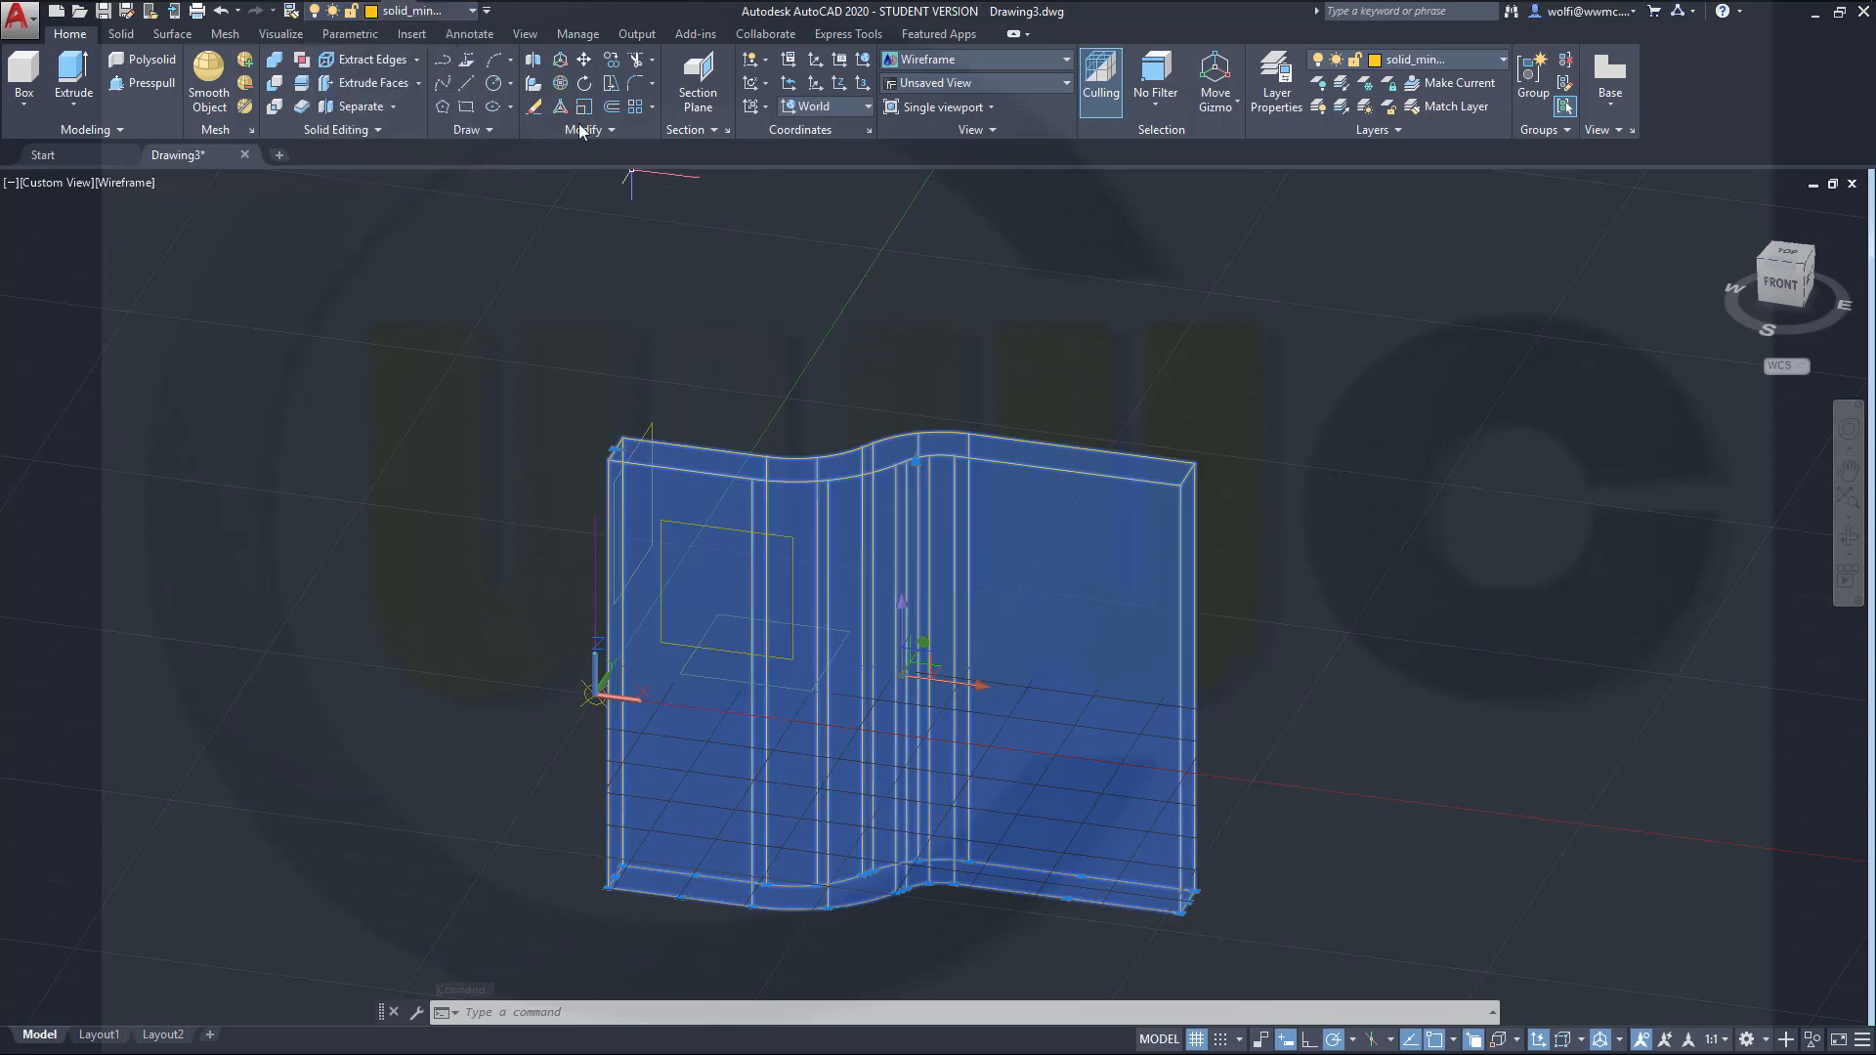
pyautogui.click(472, 11)
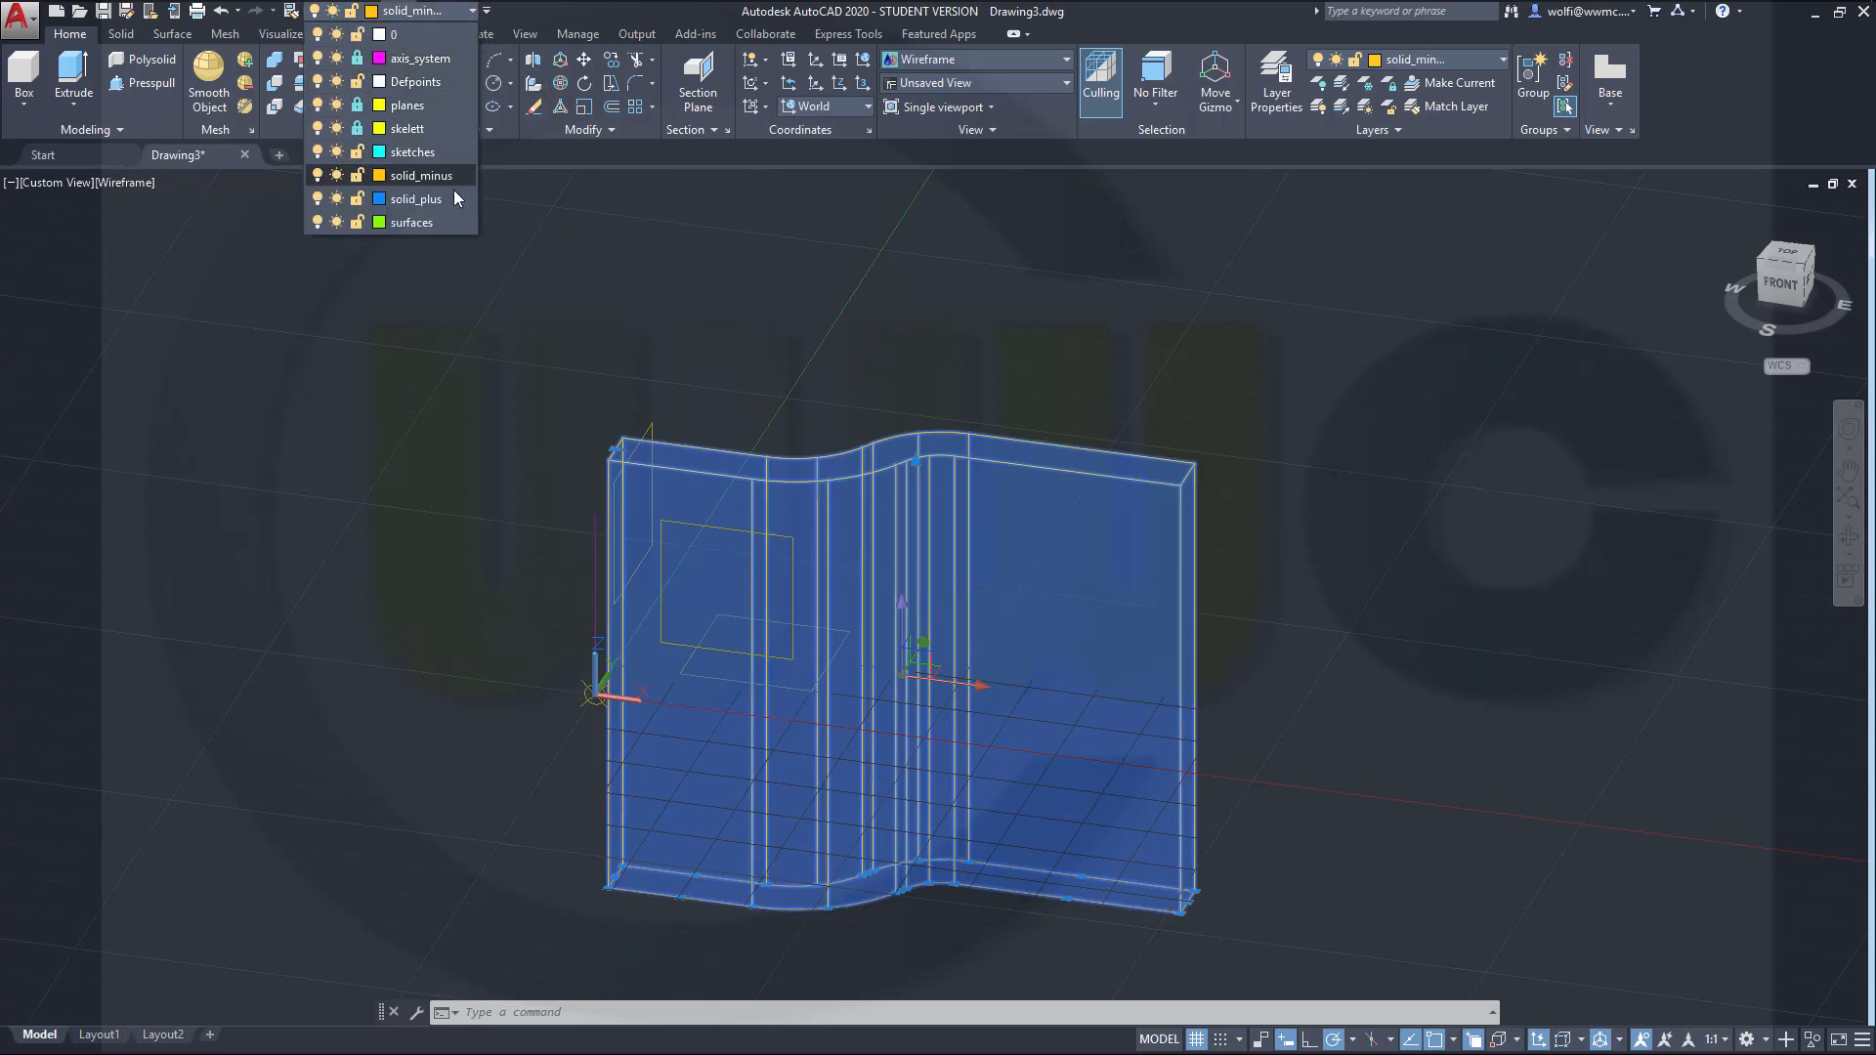
pyautogui.click(420, 199)
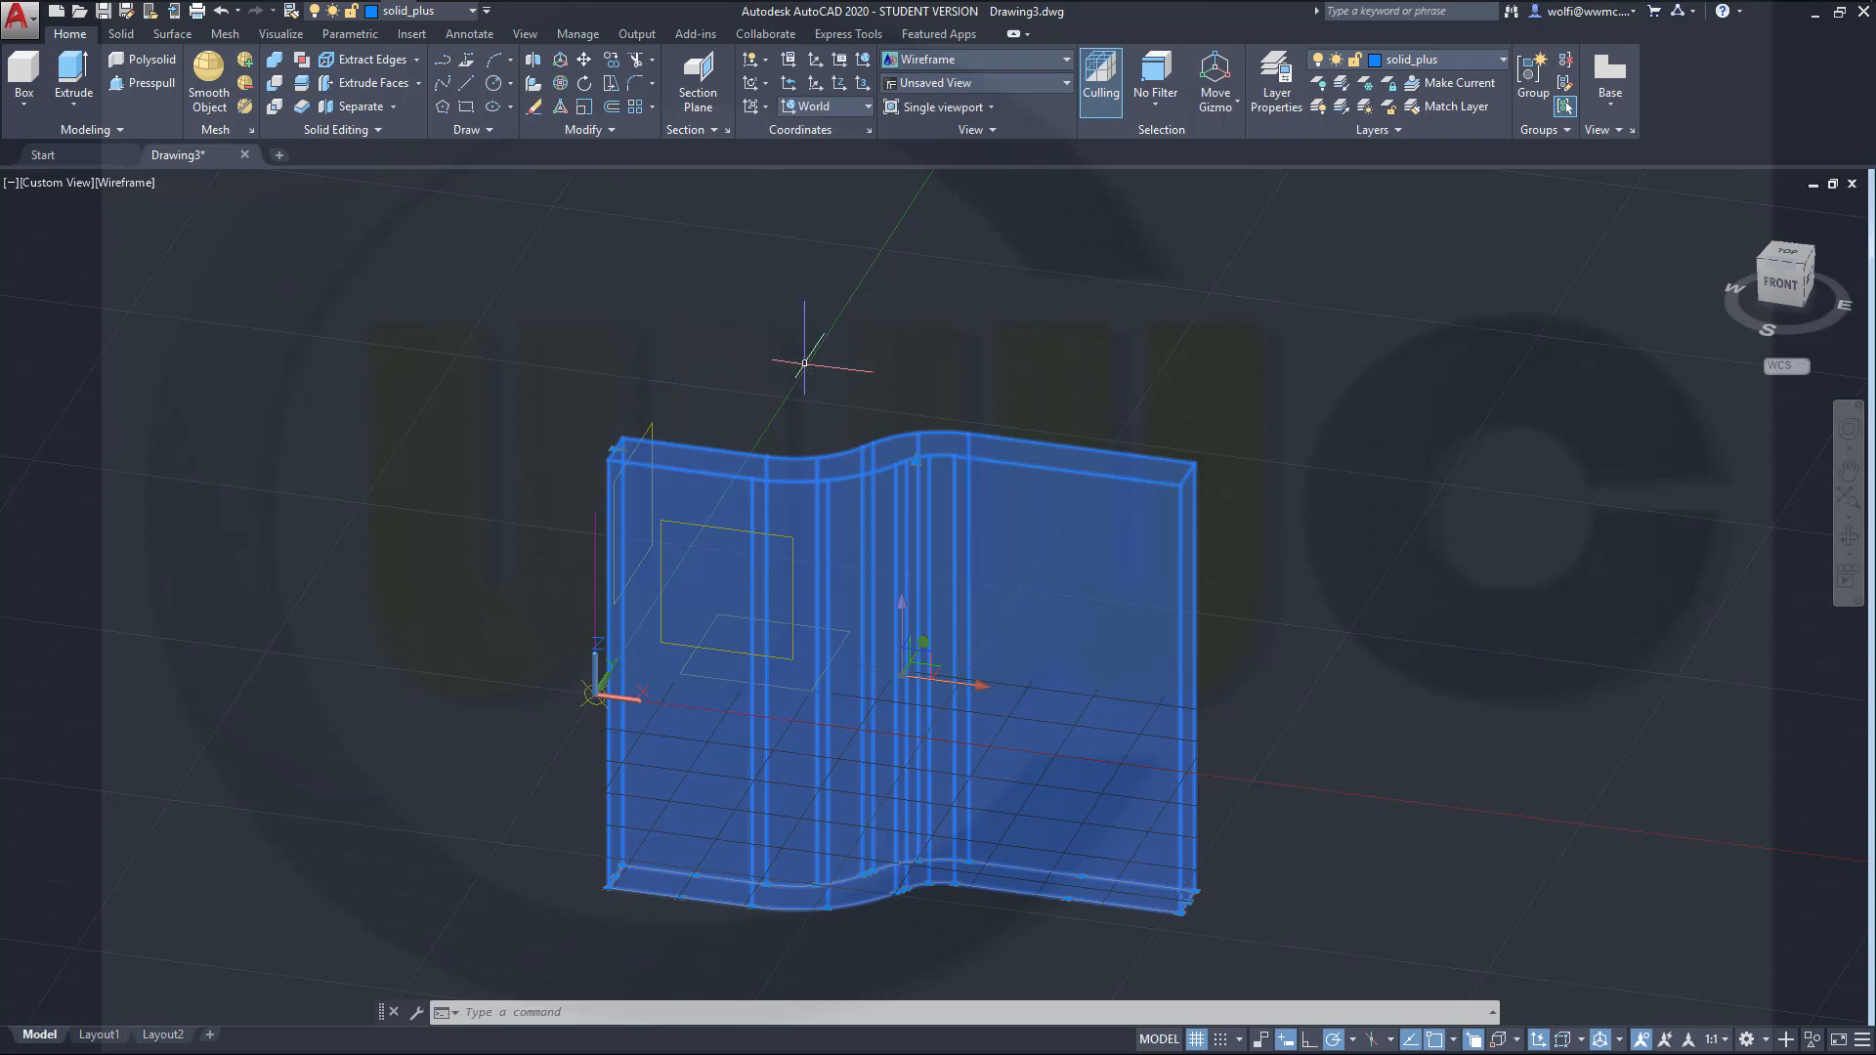
pyautogui.press('Escape')
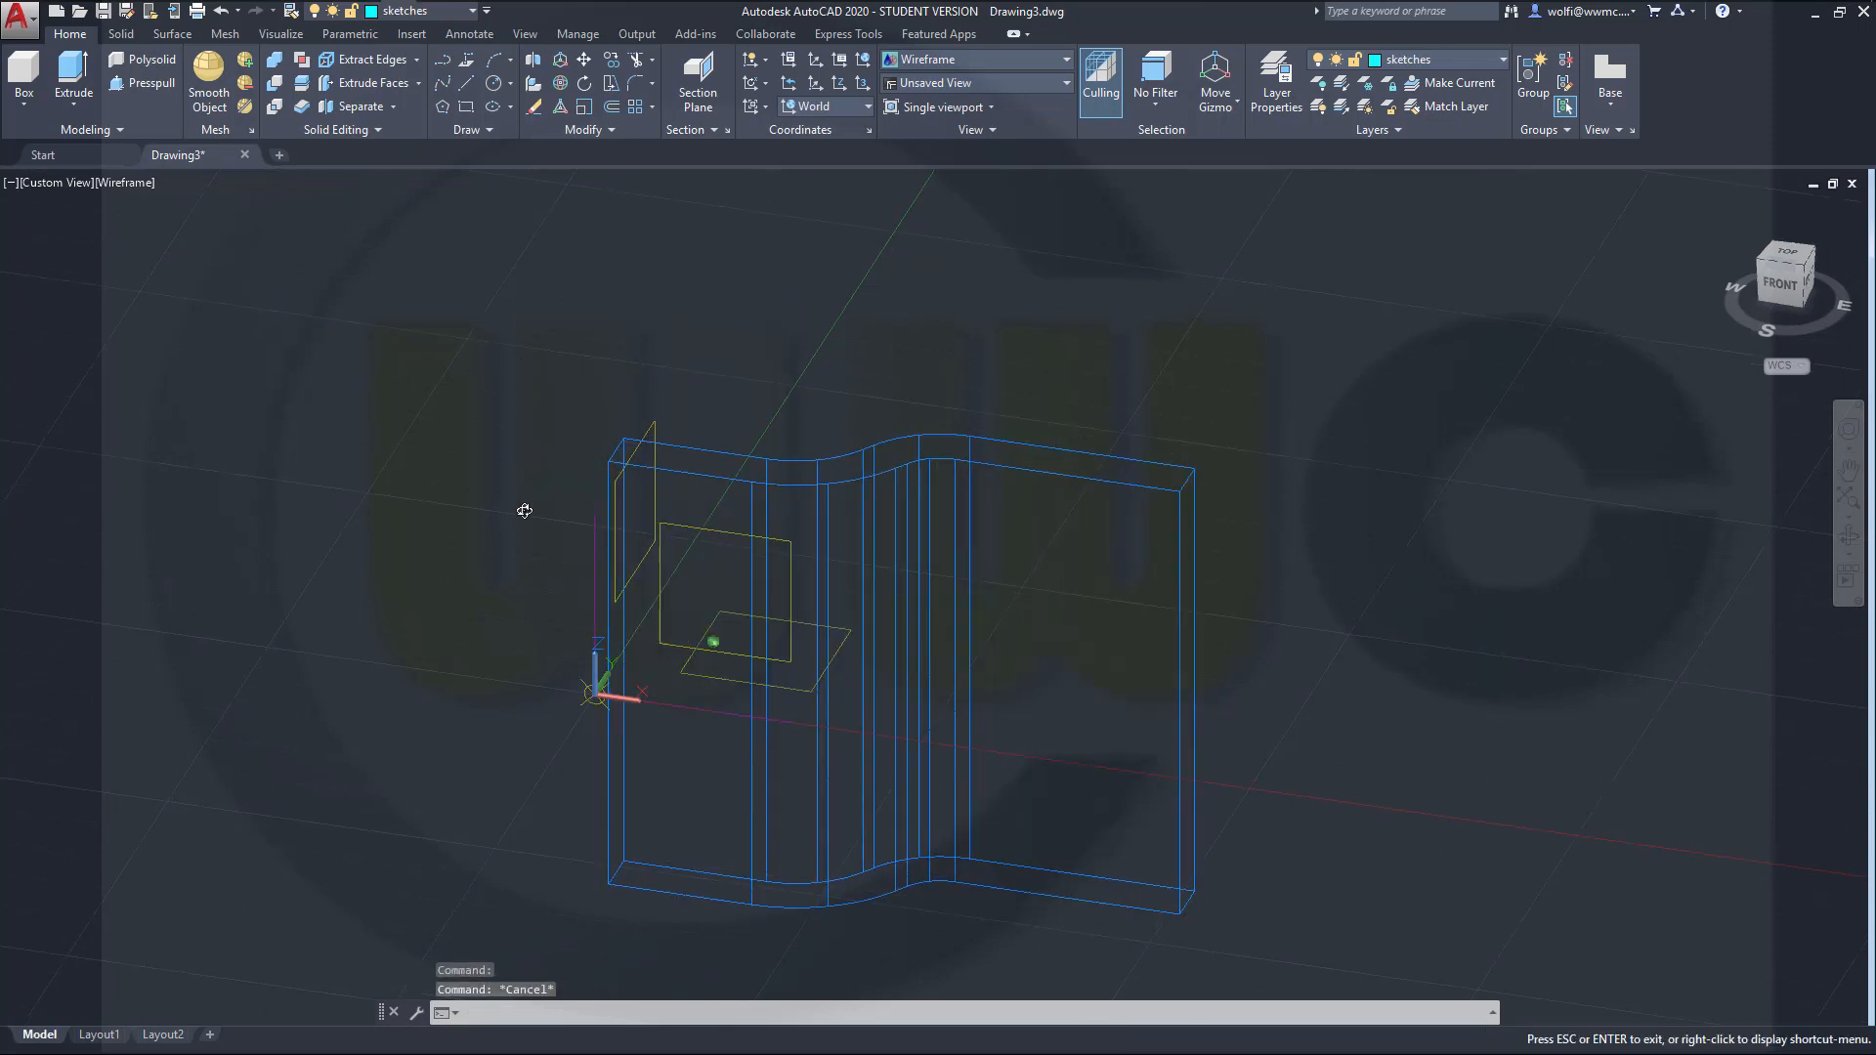
# Step: Rotate the UCS 90 degrees around its X axis and set the view to the front of the strap
pyautogui.moveTo(519, 511)
pyautogui.keyDown('shift'); pyautogui.mouseDown(button='middle')
pyautogui.moveTo(524, 600)
pyautogui.moveTo(587, 724)
pyautogui.moveTo(586, 775)
pyautogui.moveTo(606, 732)
pyautogui.moveTo(575, 820)
pyautogui.moveTo(554, 754)
pyautogui.moveTo(435, 764)
pyautogui.moveTo(469, 817)
pyautogui.moveTo(540, 832)
pyautogui.moveTo(527, 746)
pyautogui.moveTo(481, 733)
pyautogui.mouseUp(button='middle'); pyautogui.keyUp('shift')
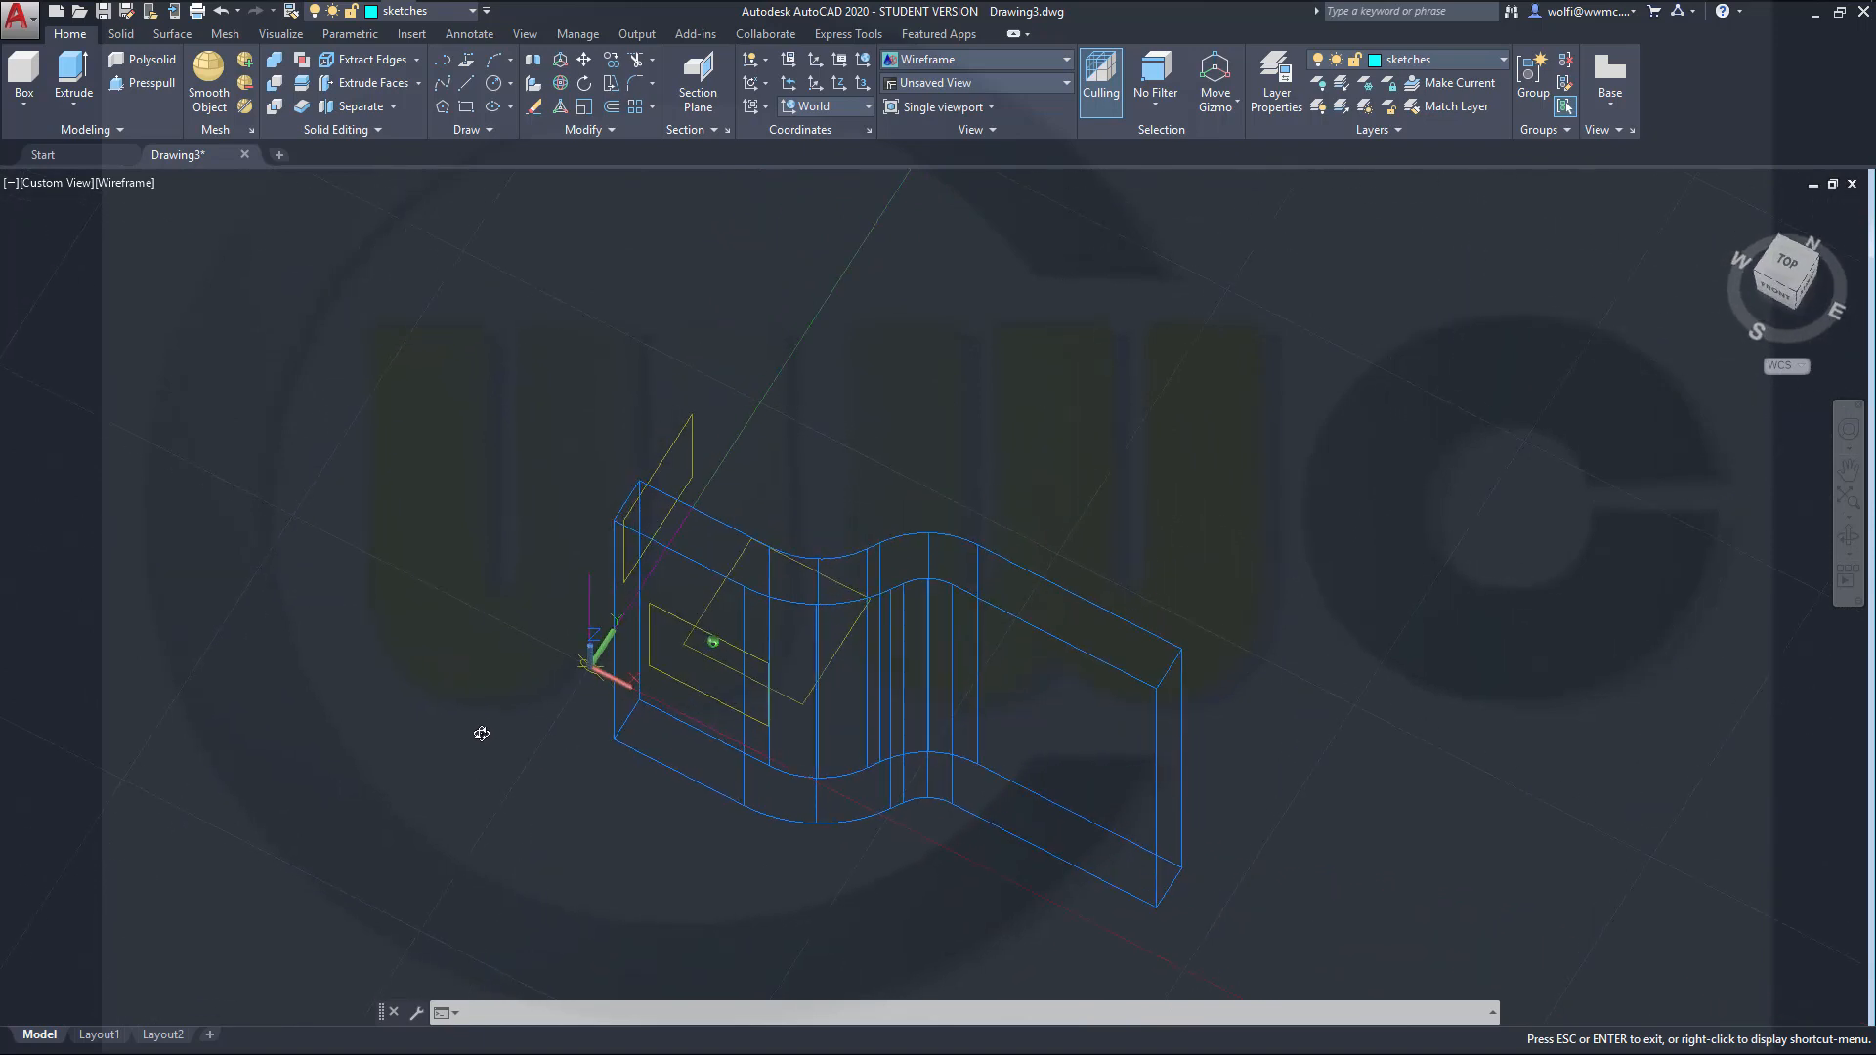
pyautogui.press('Escape')
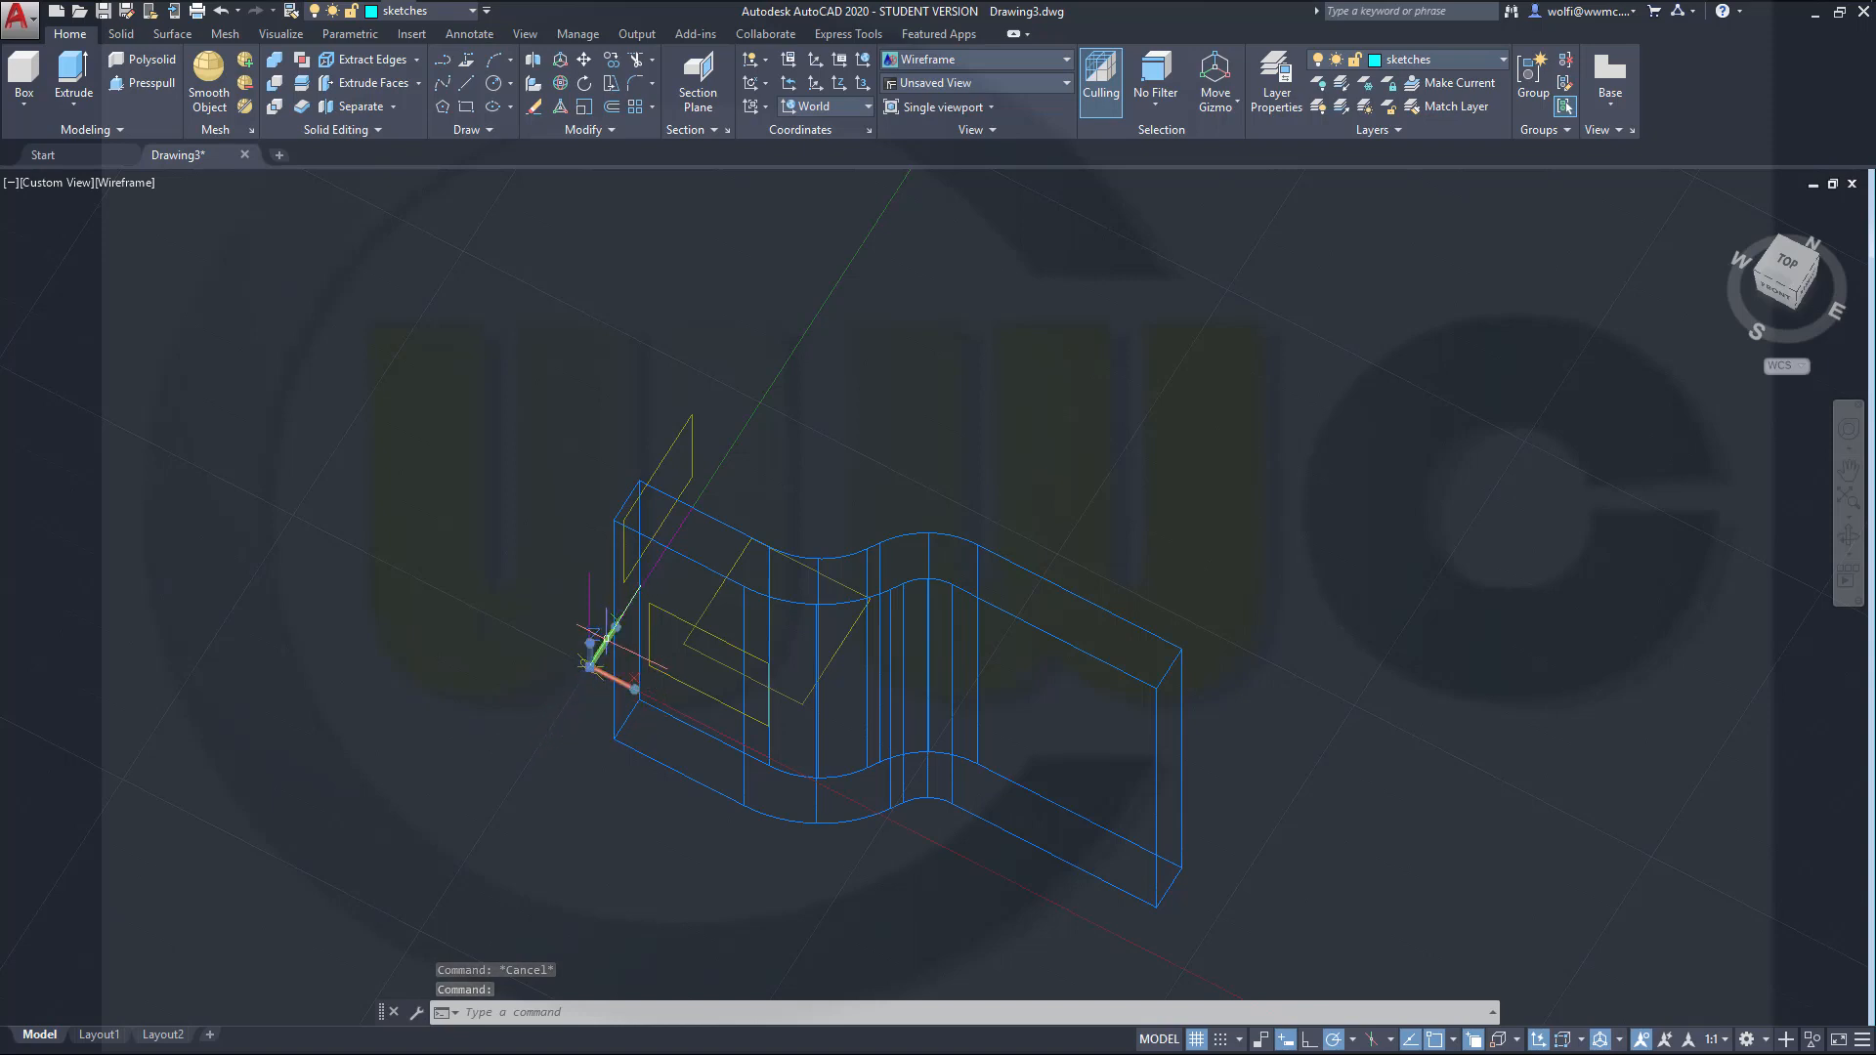
pyautogui.moveTo(617, 626)
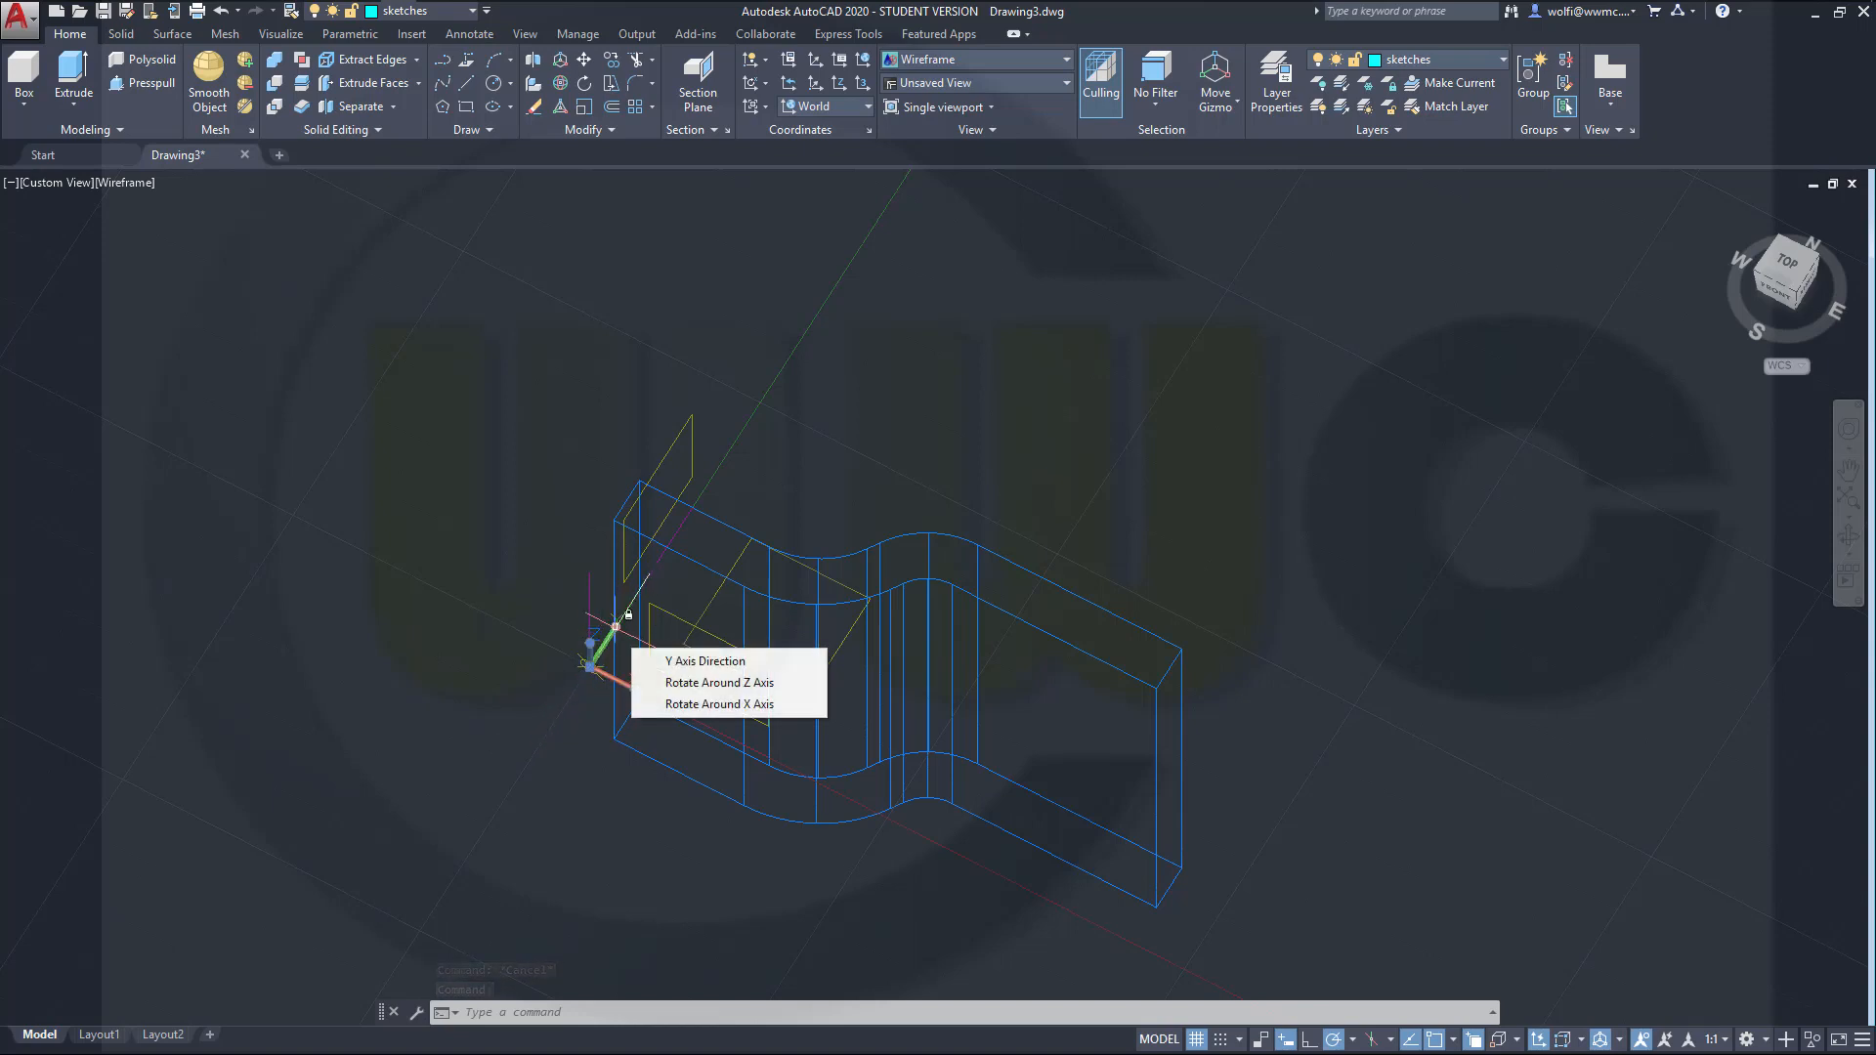
pyautogui.click(691, 705)
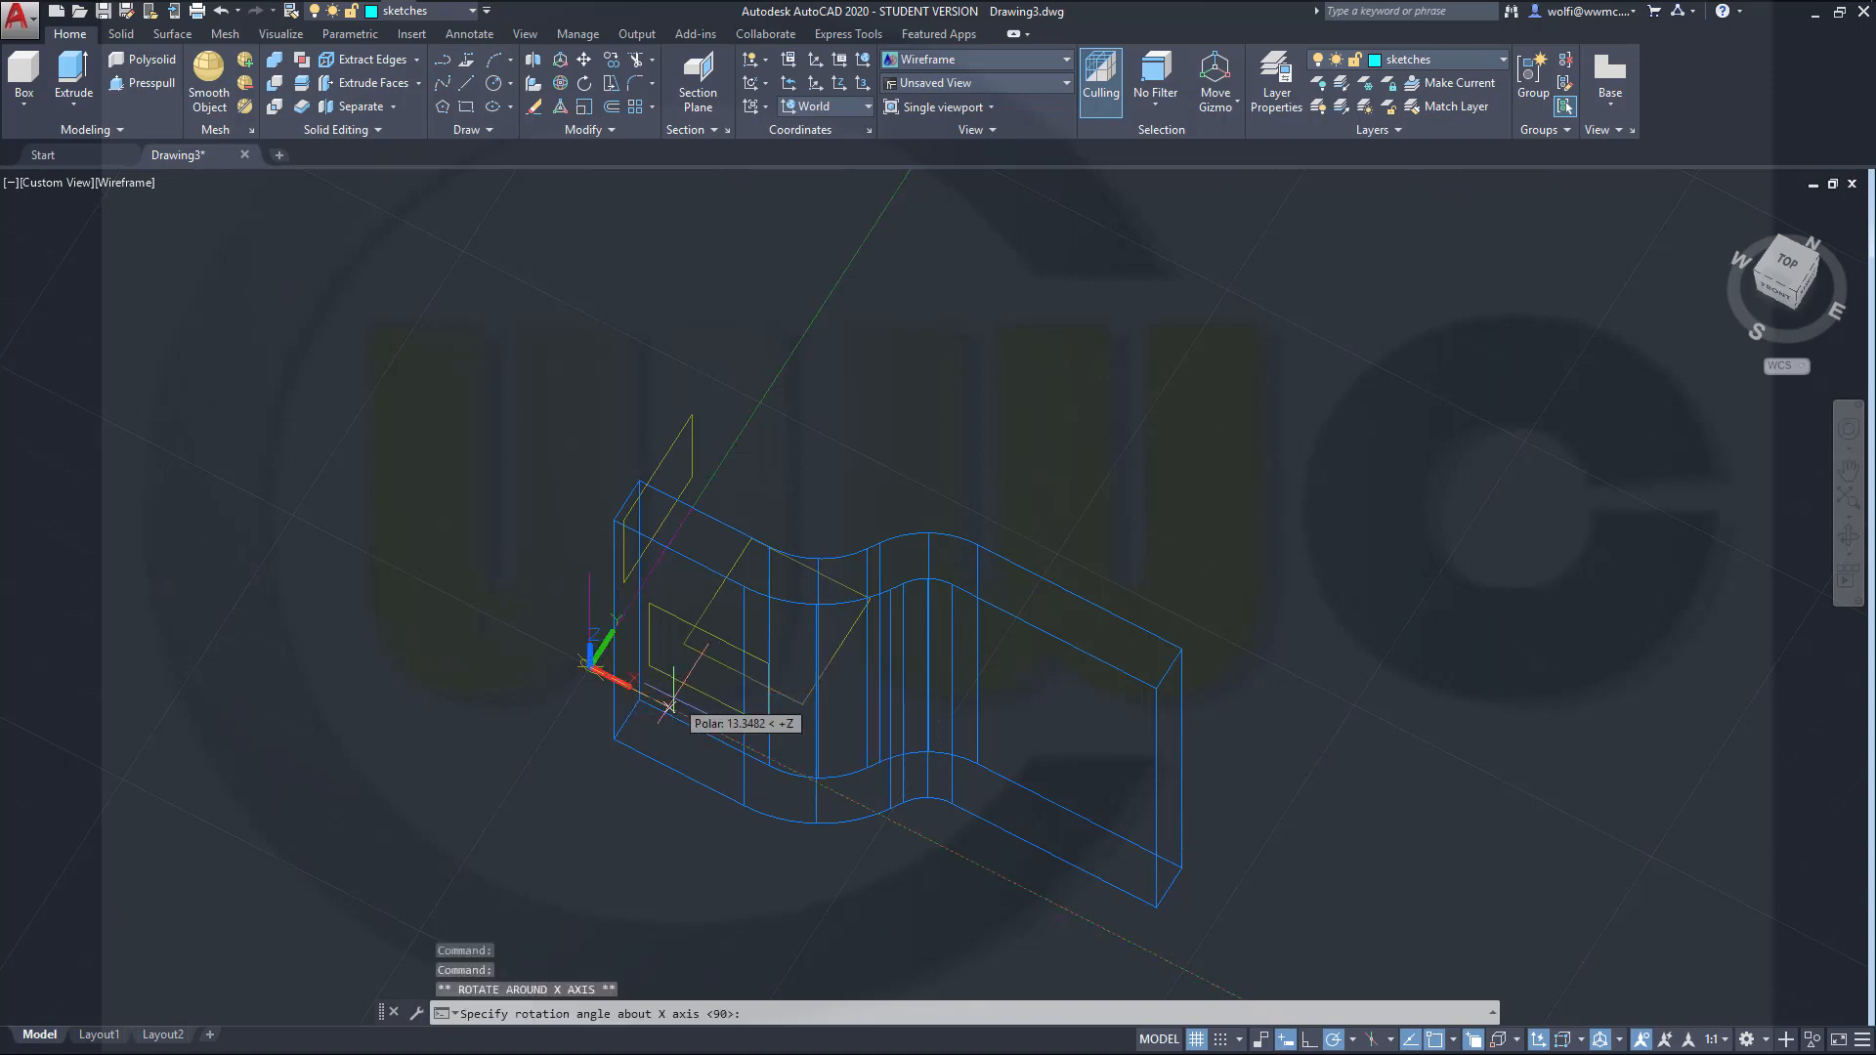
pyautogui.press('Return')
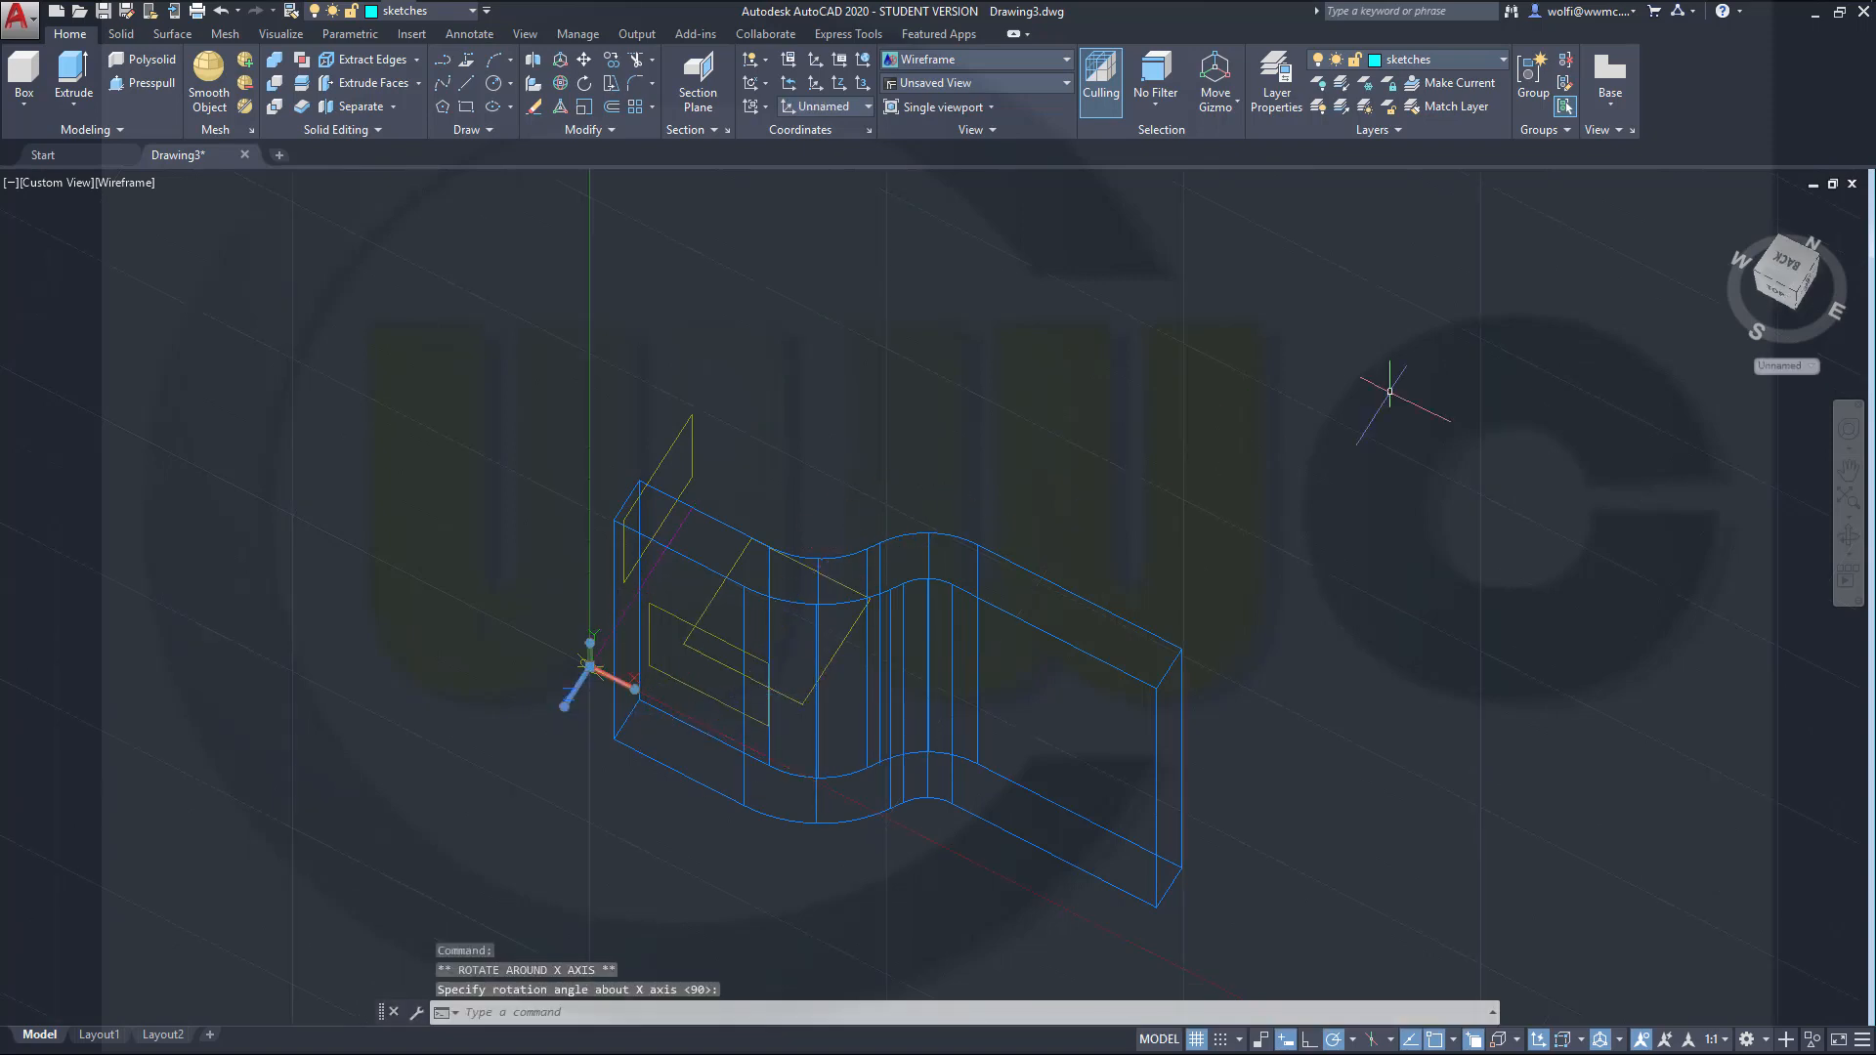
pyautogui.keyDown('shift'); pyautogui.moveTo(1453, 368); pyautogui.dragTo(1398, 206, button='middle'); pyautogui.keyUp('shift')
pyautogui.click(1779, 280)
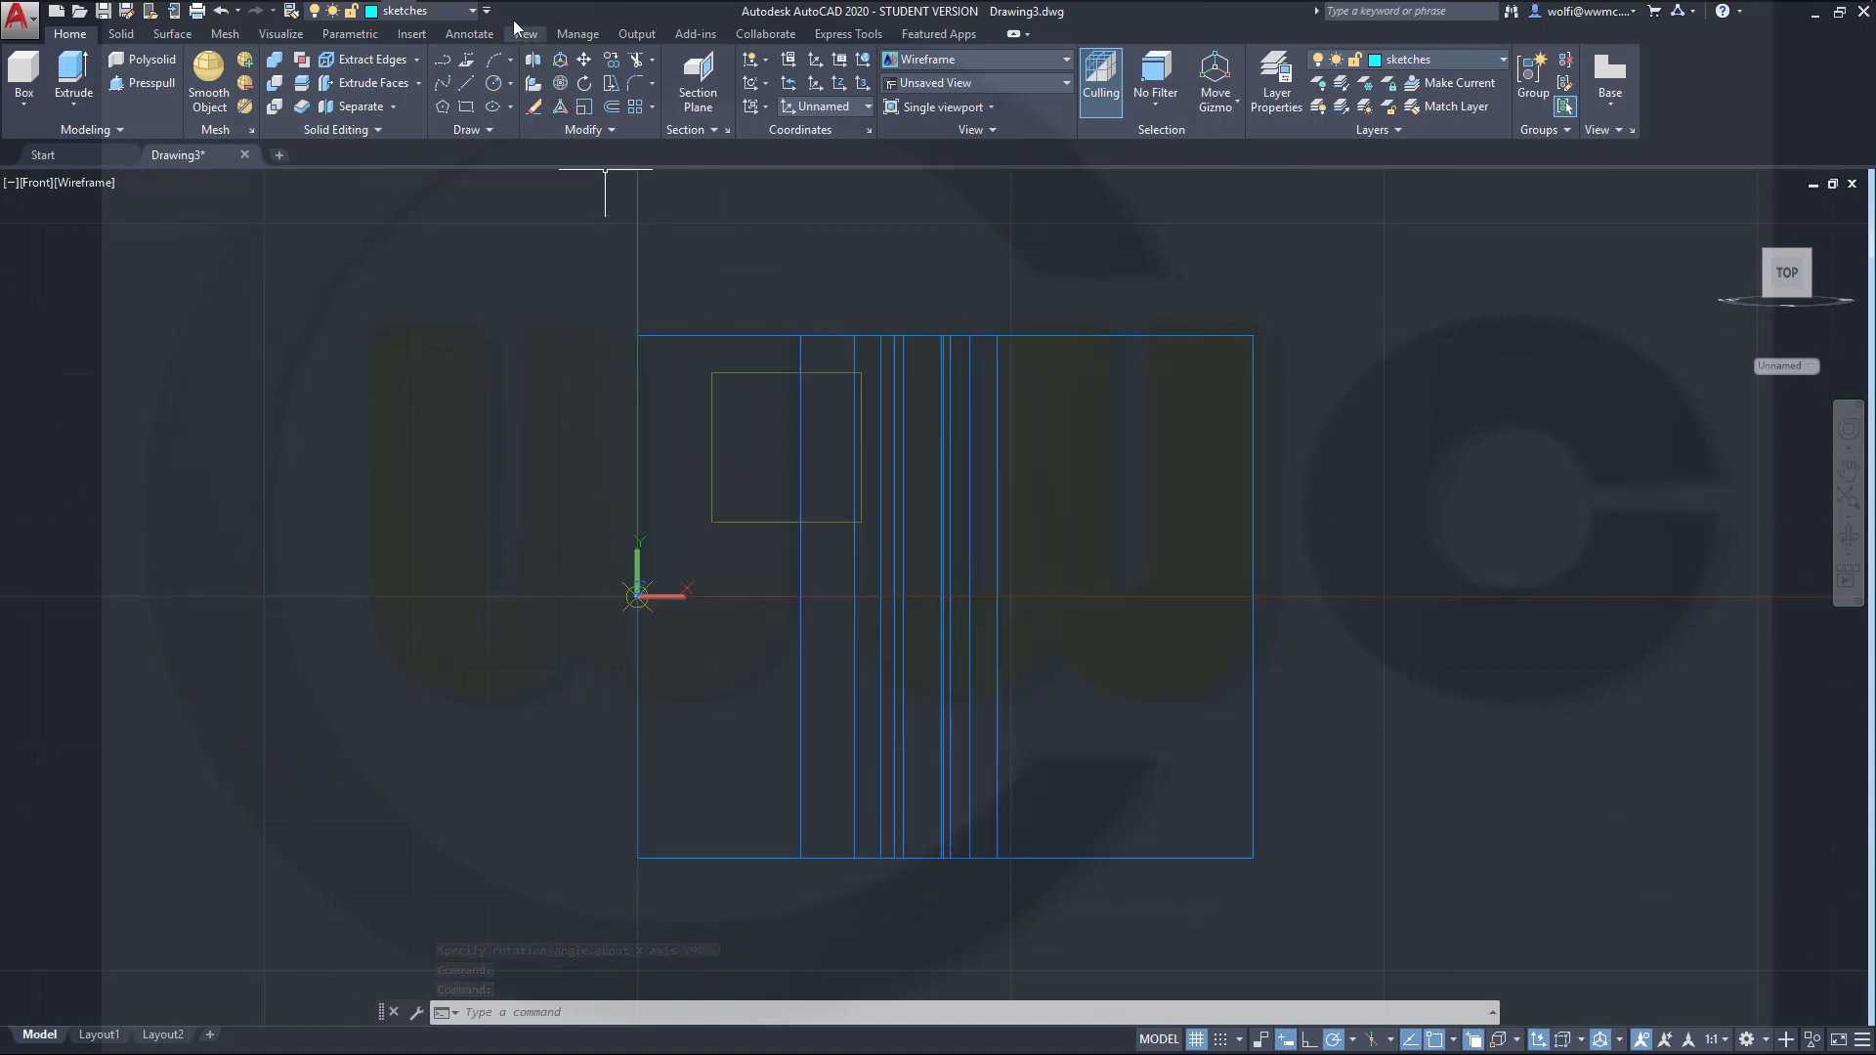
# Step: Turn off the solid_plus layer to hide the strap solid
pyautogui.click(471, 12)
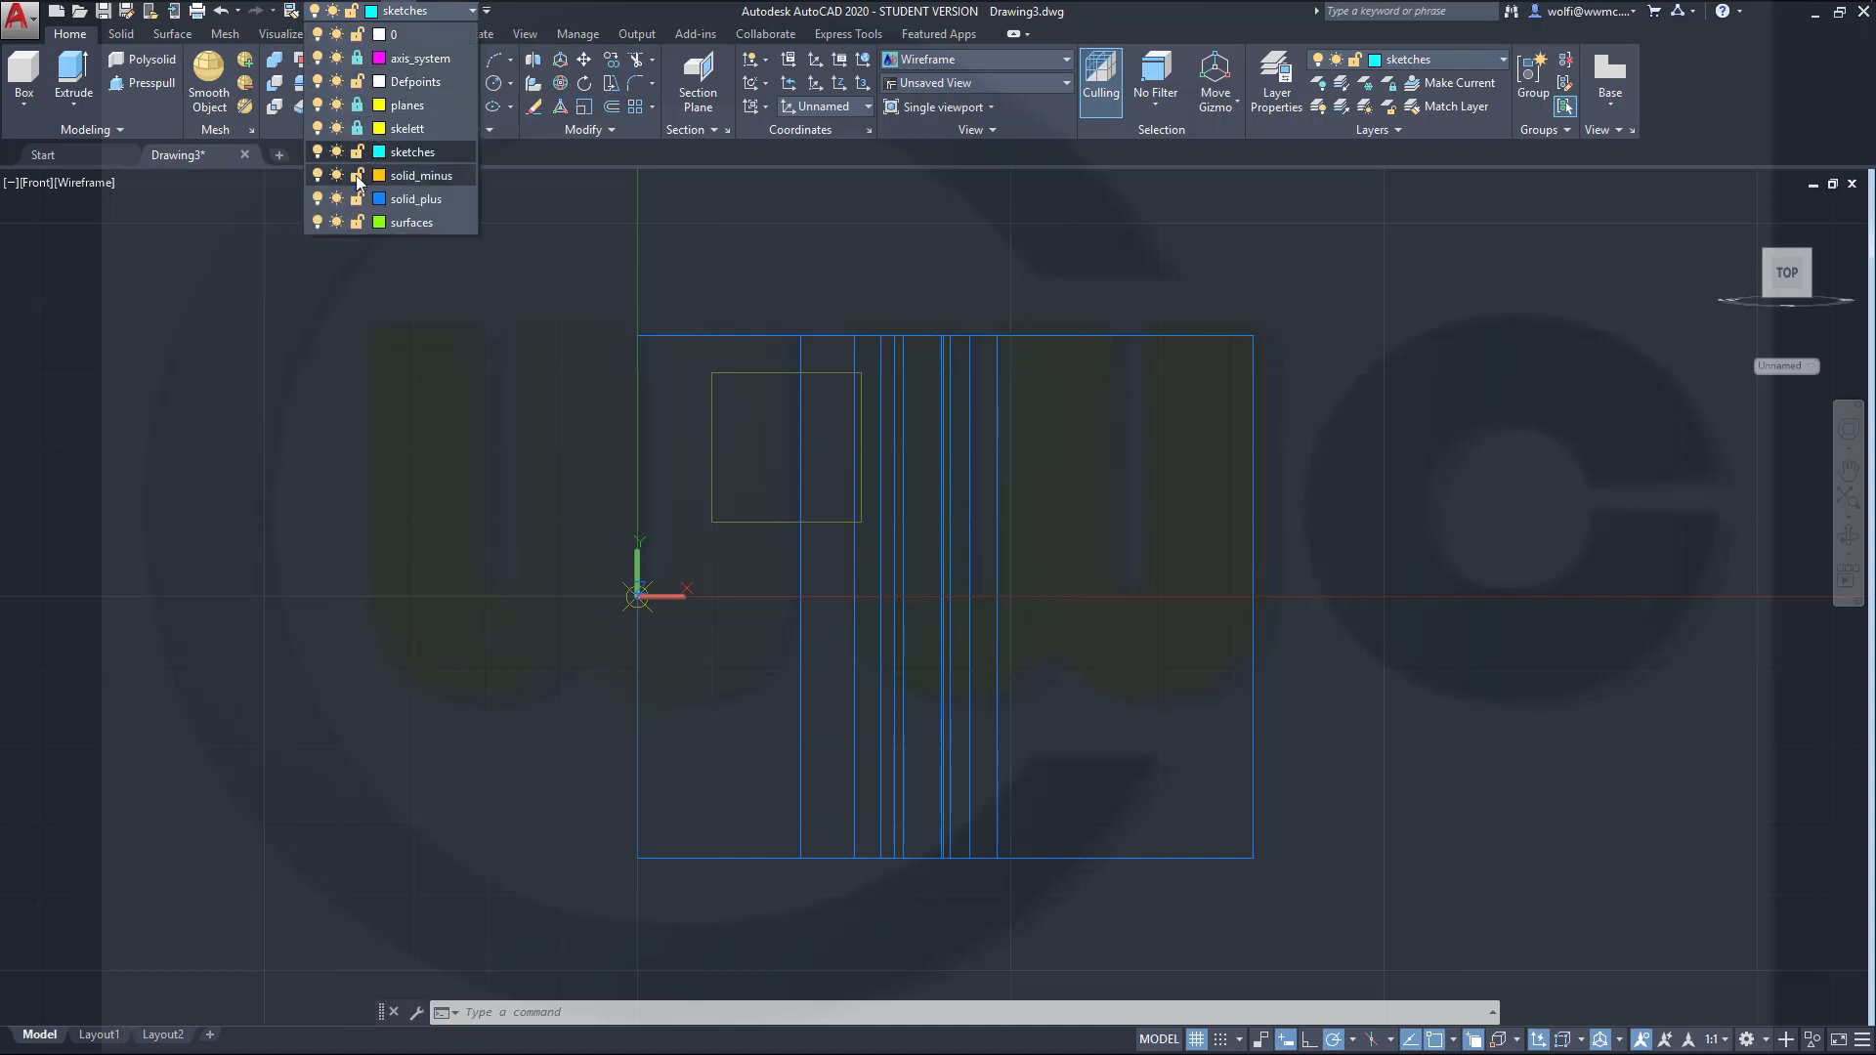
pyautogui.click(318, 199)
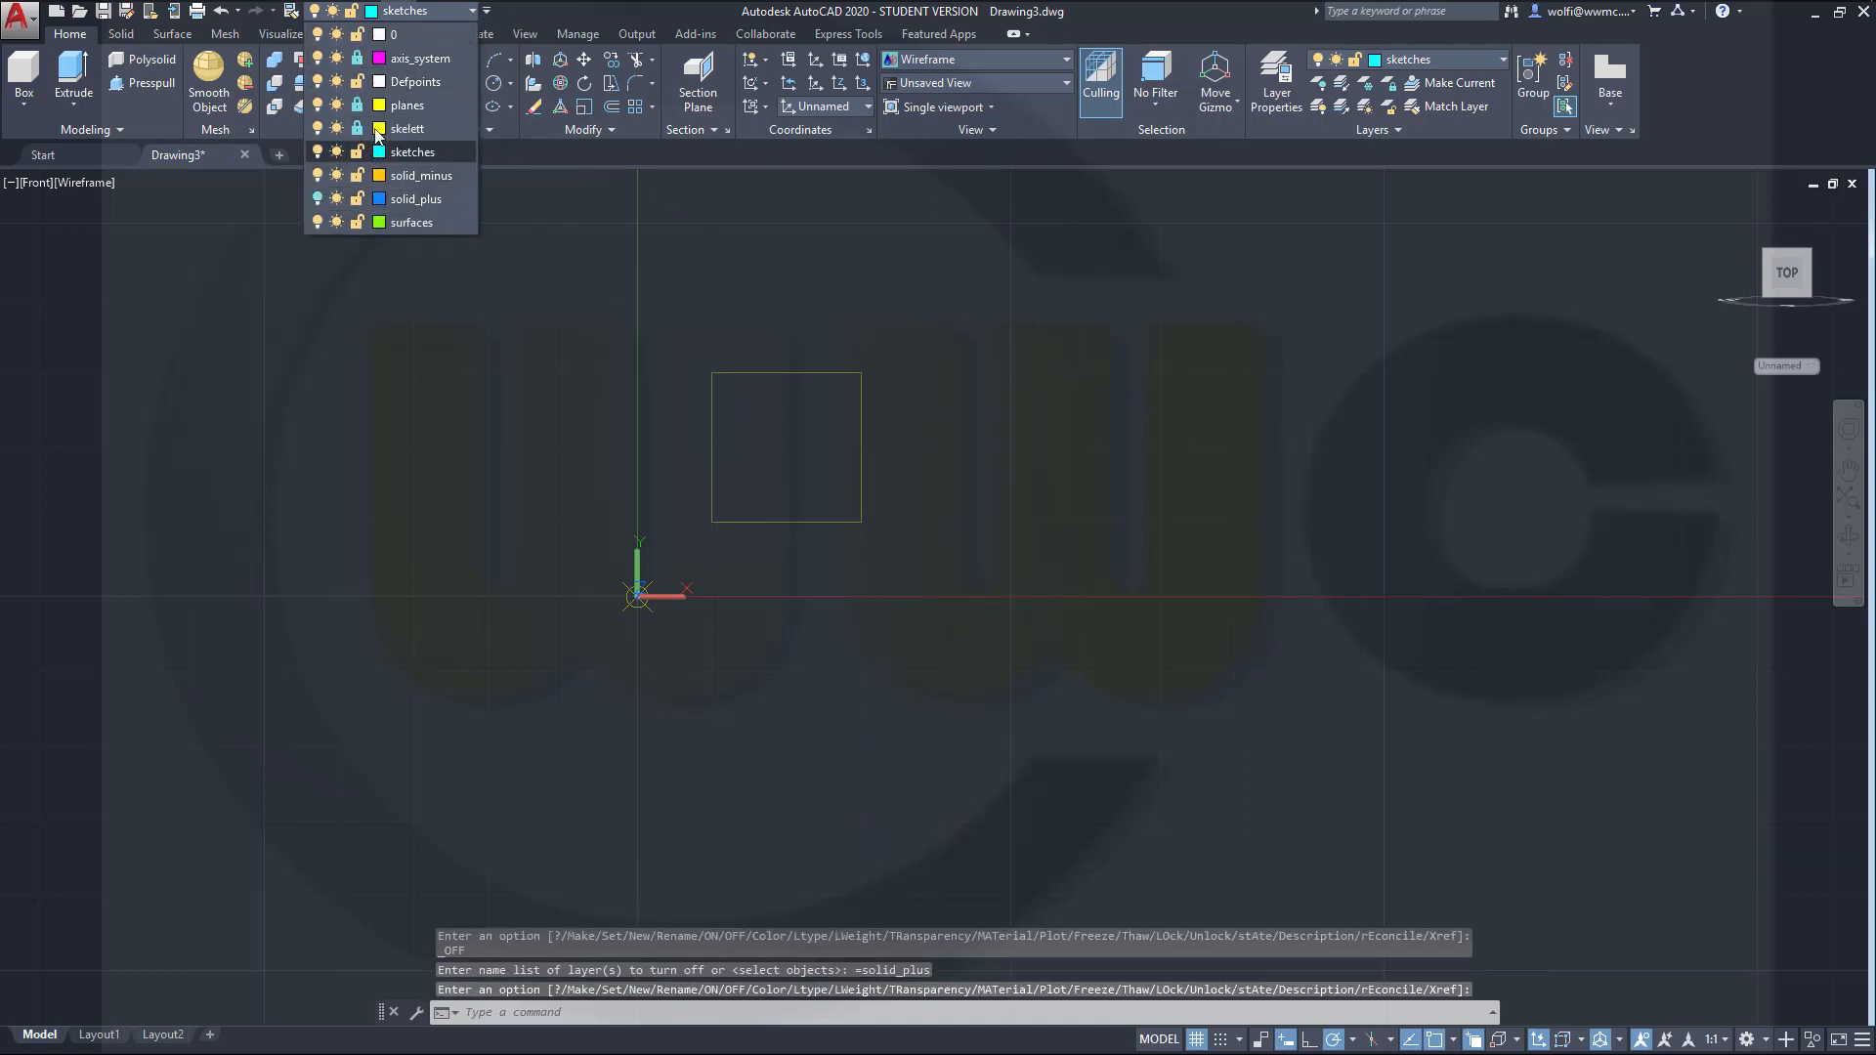
pyautogui.click(1710, 99)
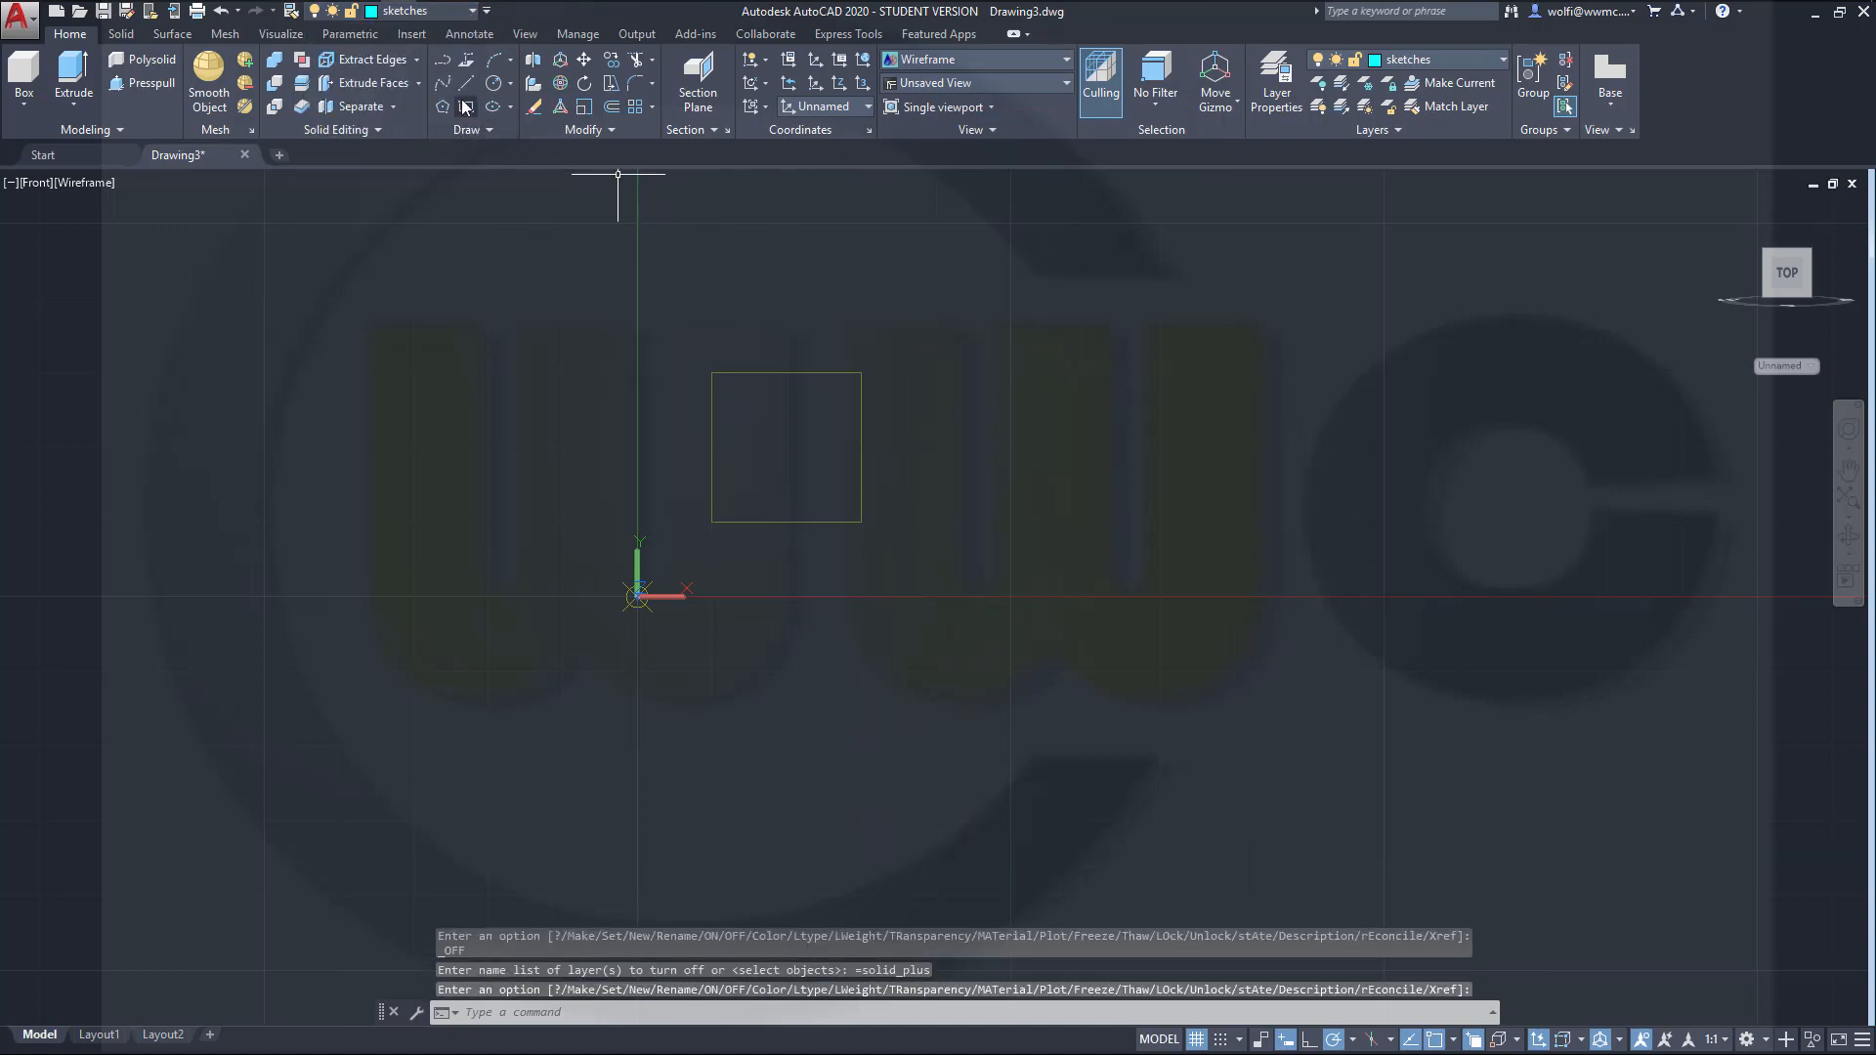
# Step: Draw a vertical line 65 units long from the origin up along the Y axis
pyautogui.write('l')
pyautogui.press('Return')
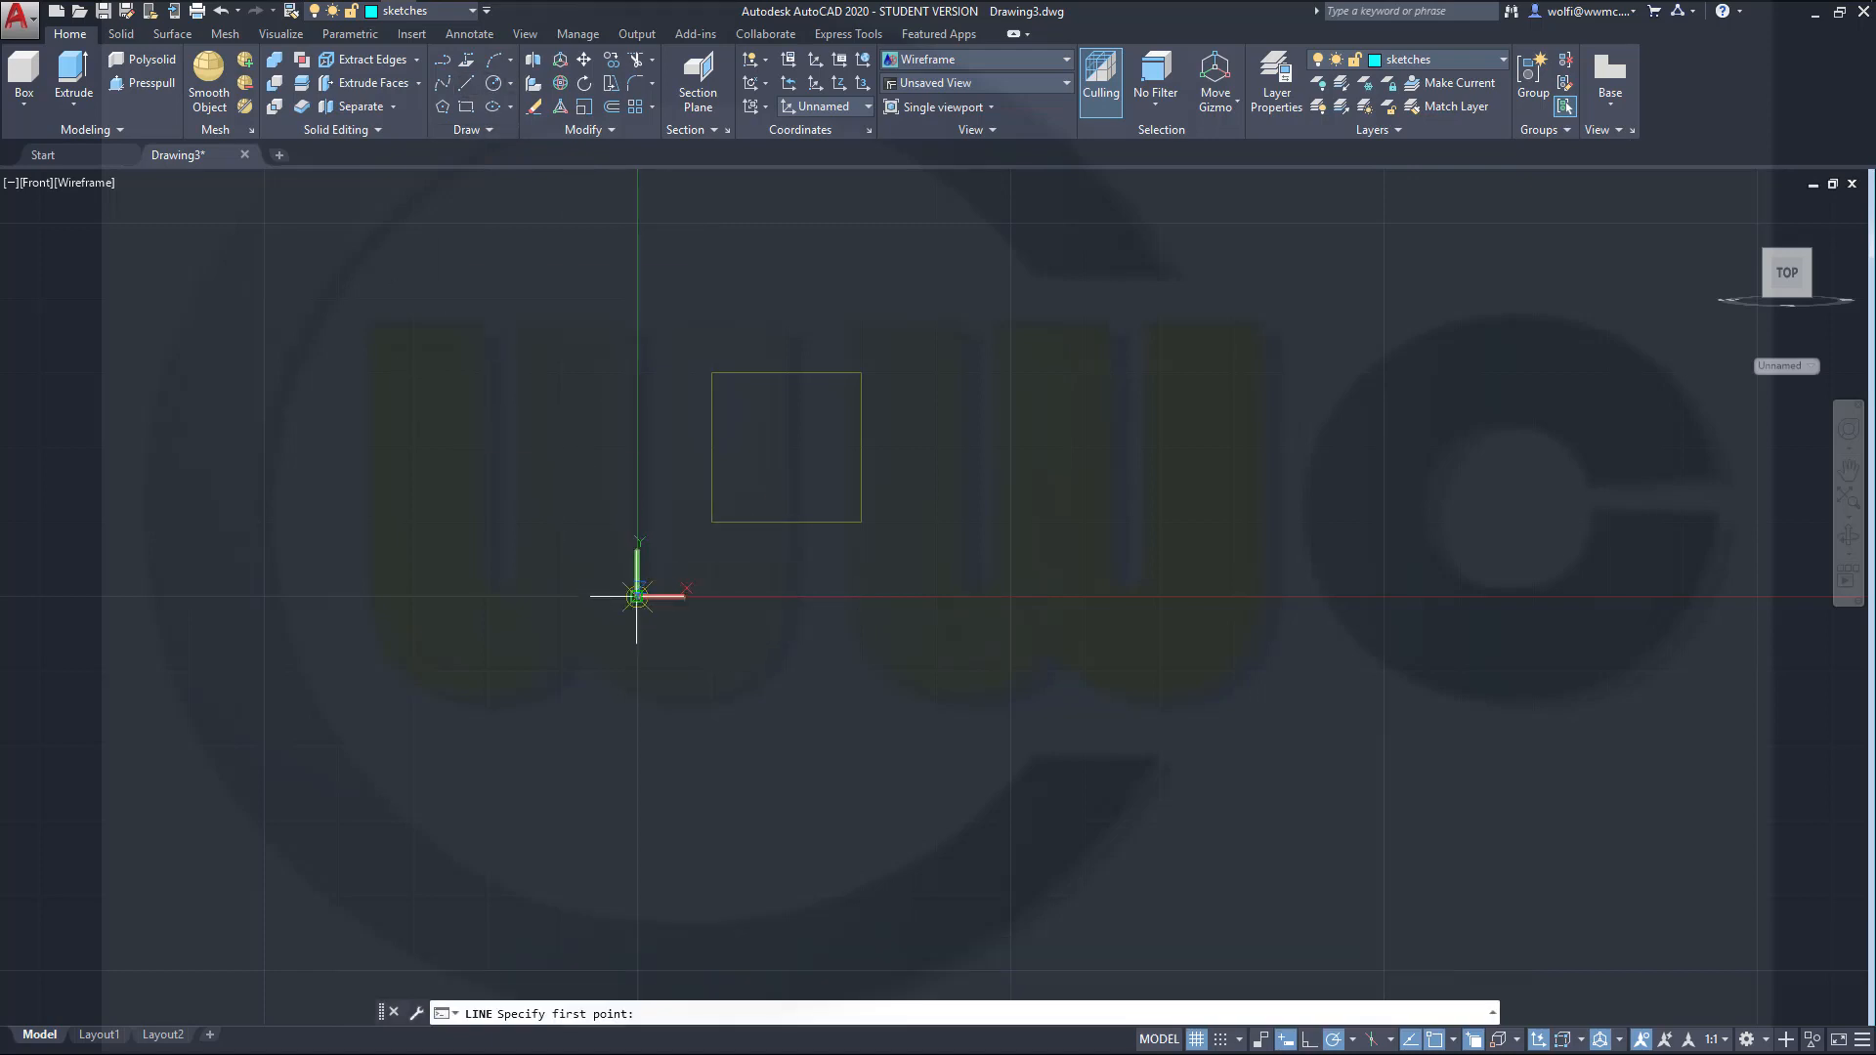
pyautogui.click(637, 596)
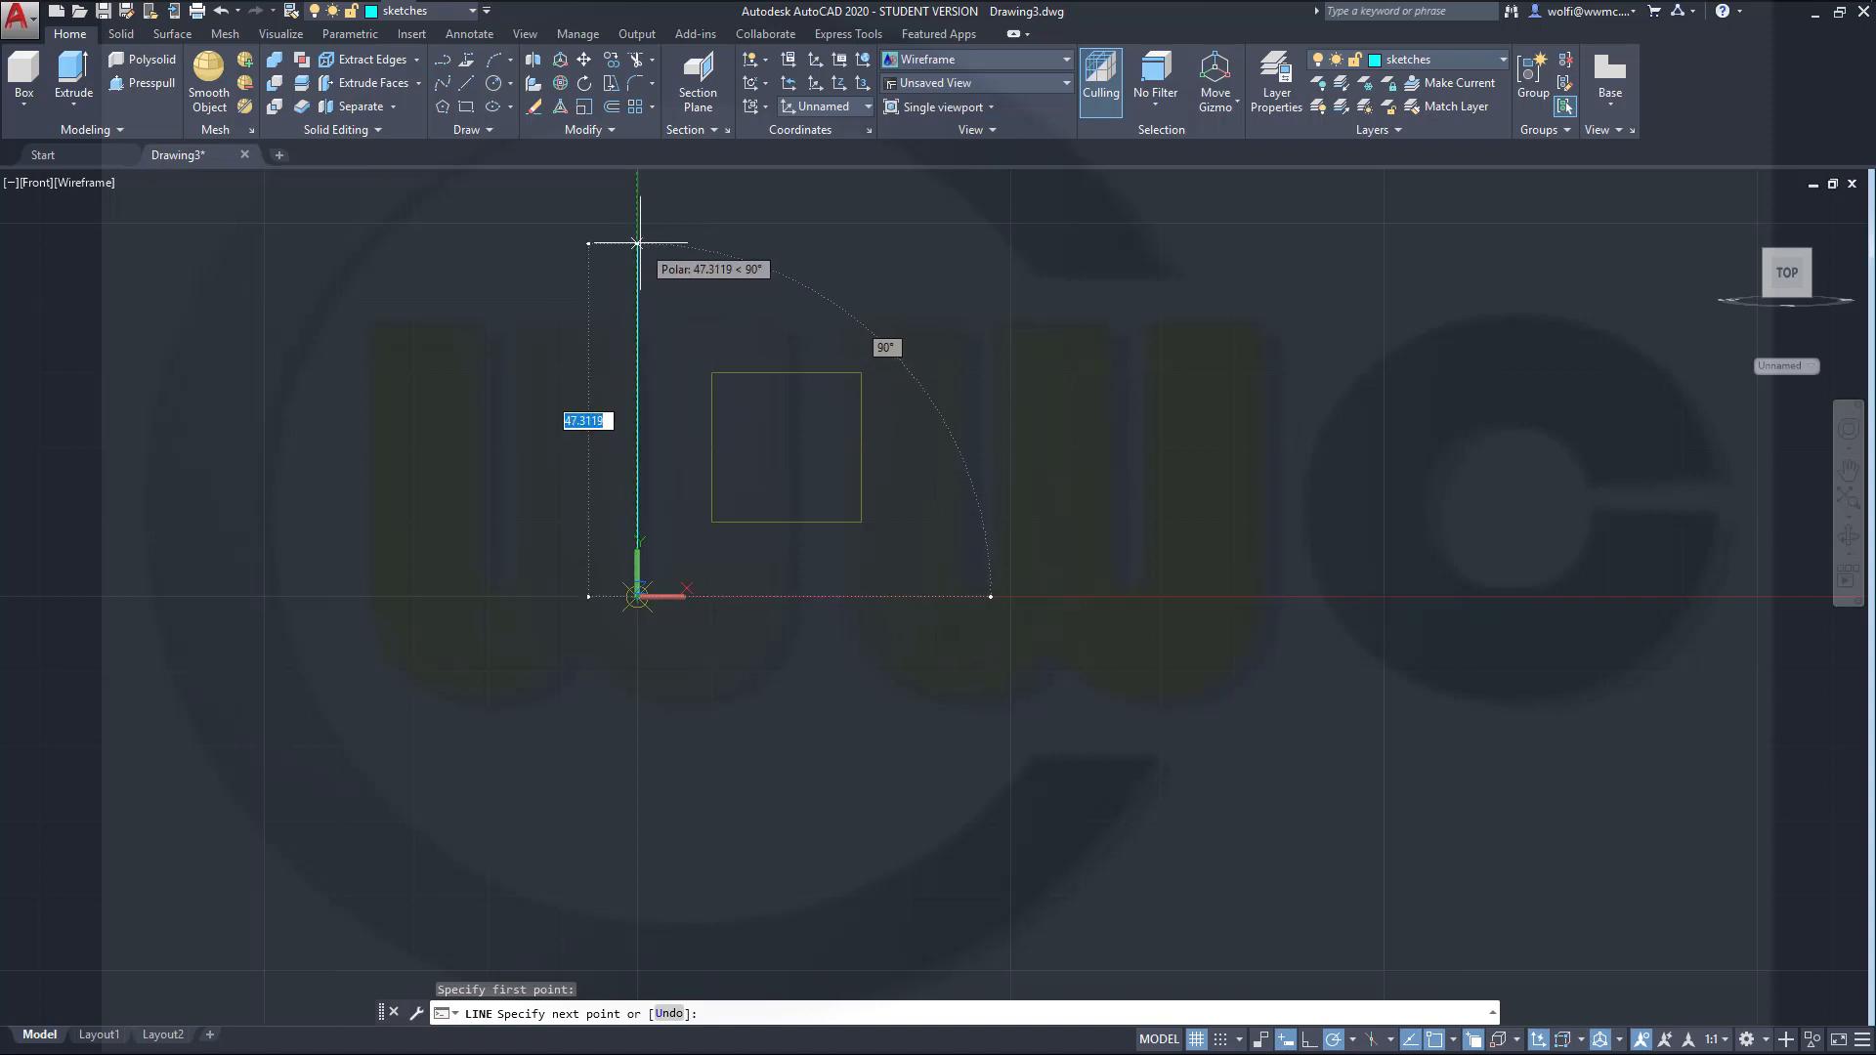
pyautogui.write('65')
pyautogui.press('Return')
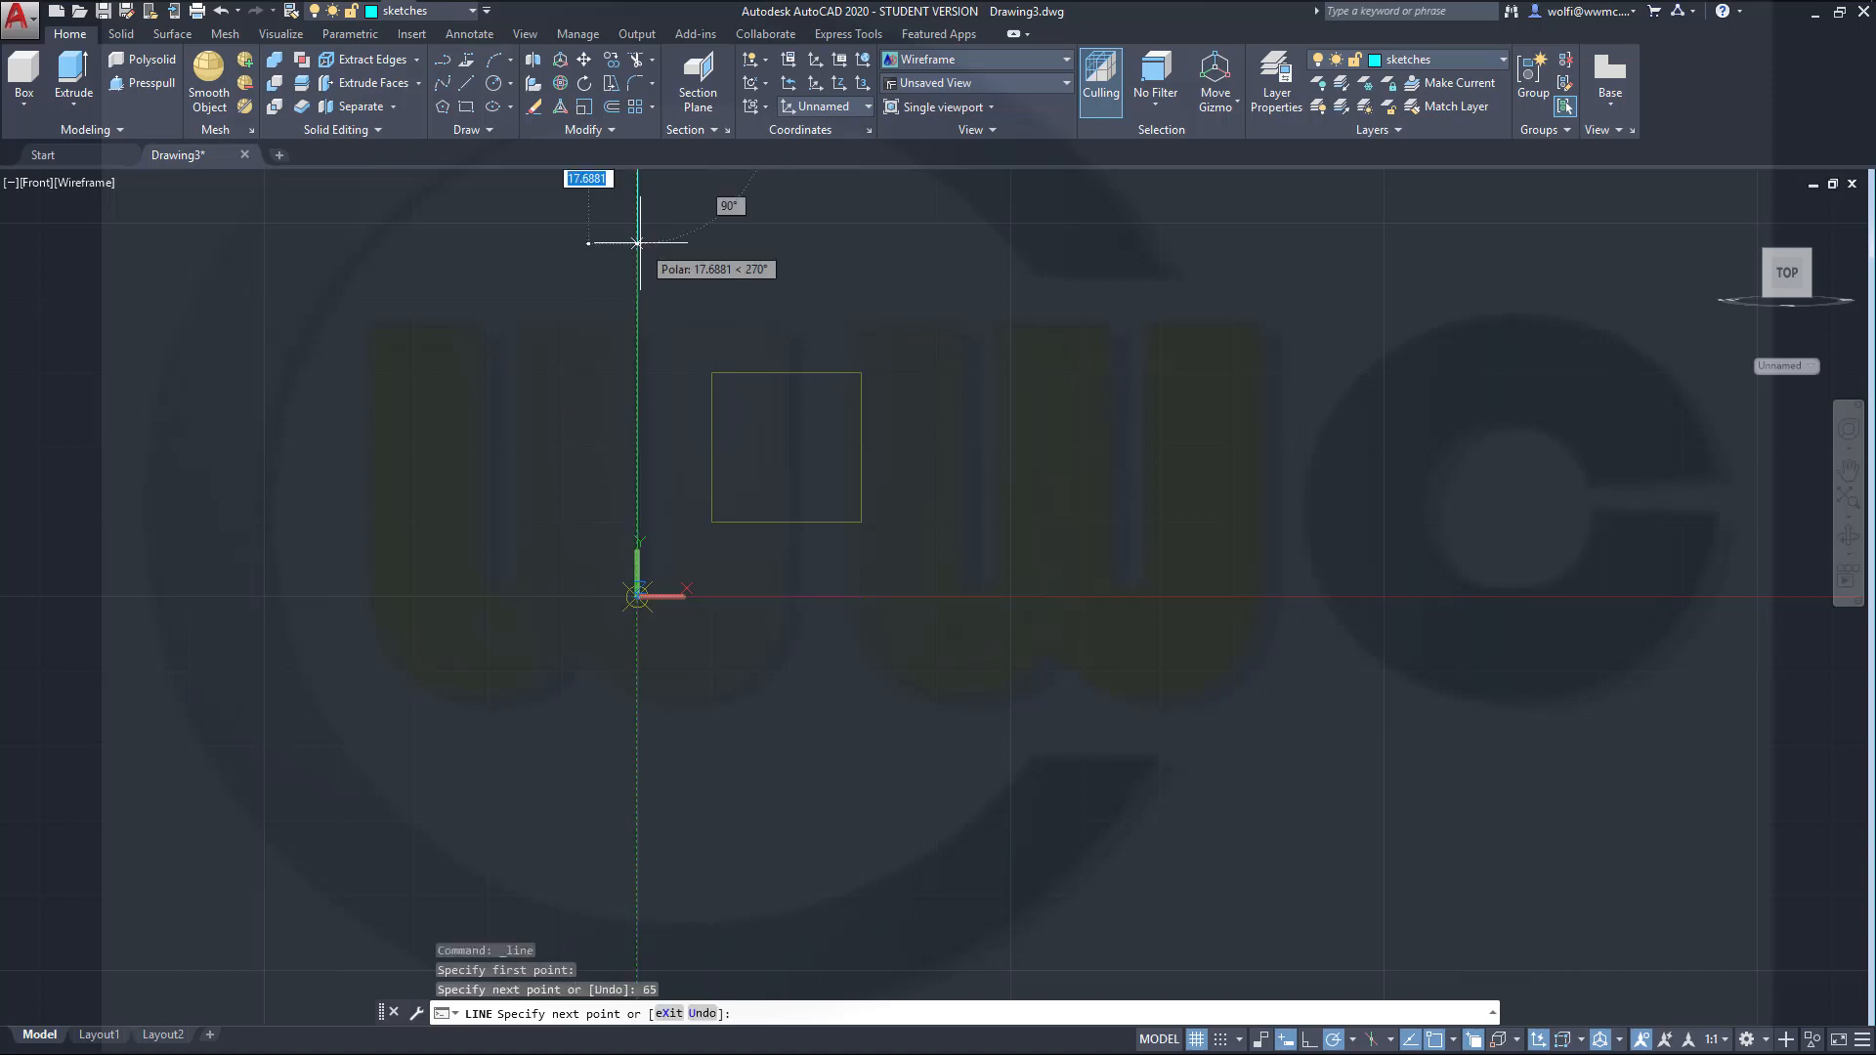
pyautogui.moveTo(786, 328); pyautogui.dragTo(731, 645, button='middle')
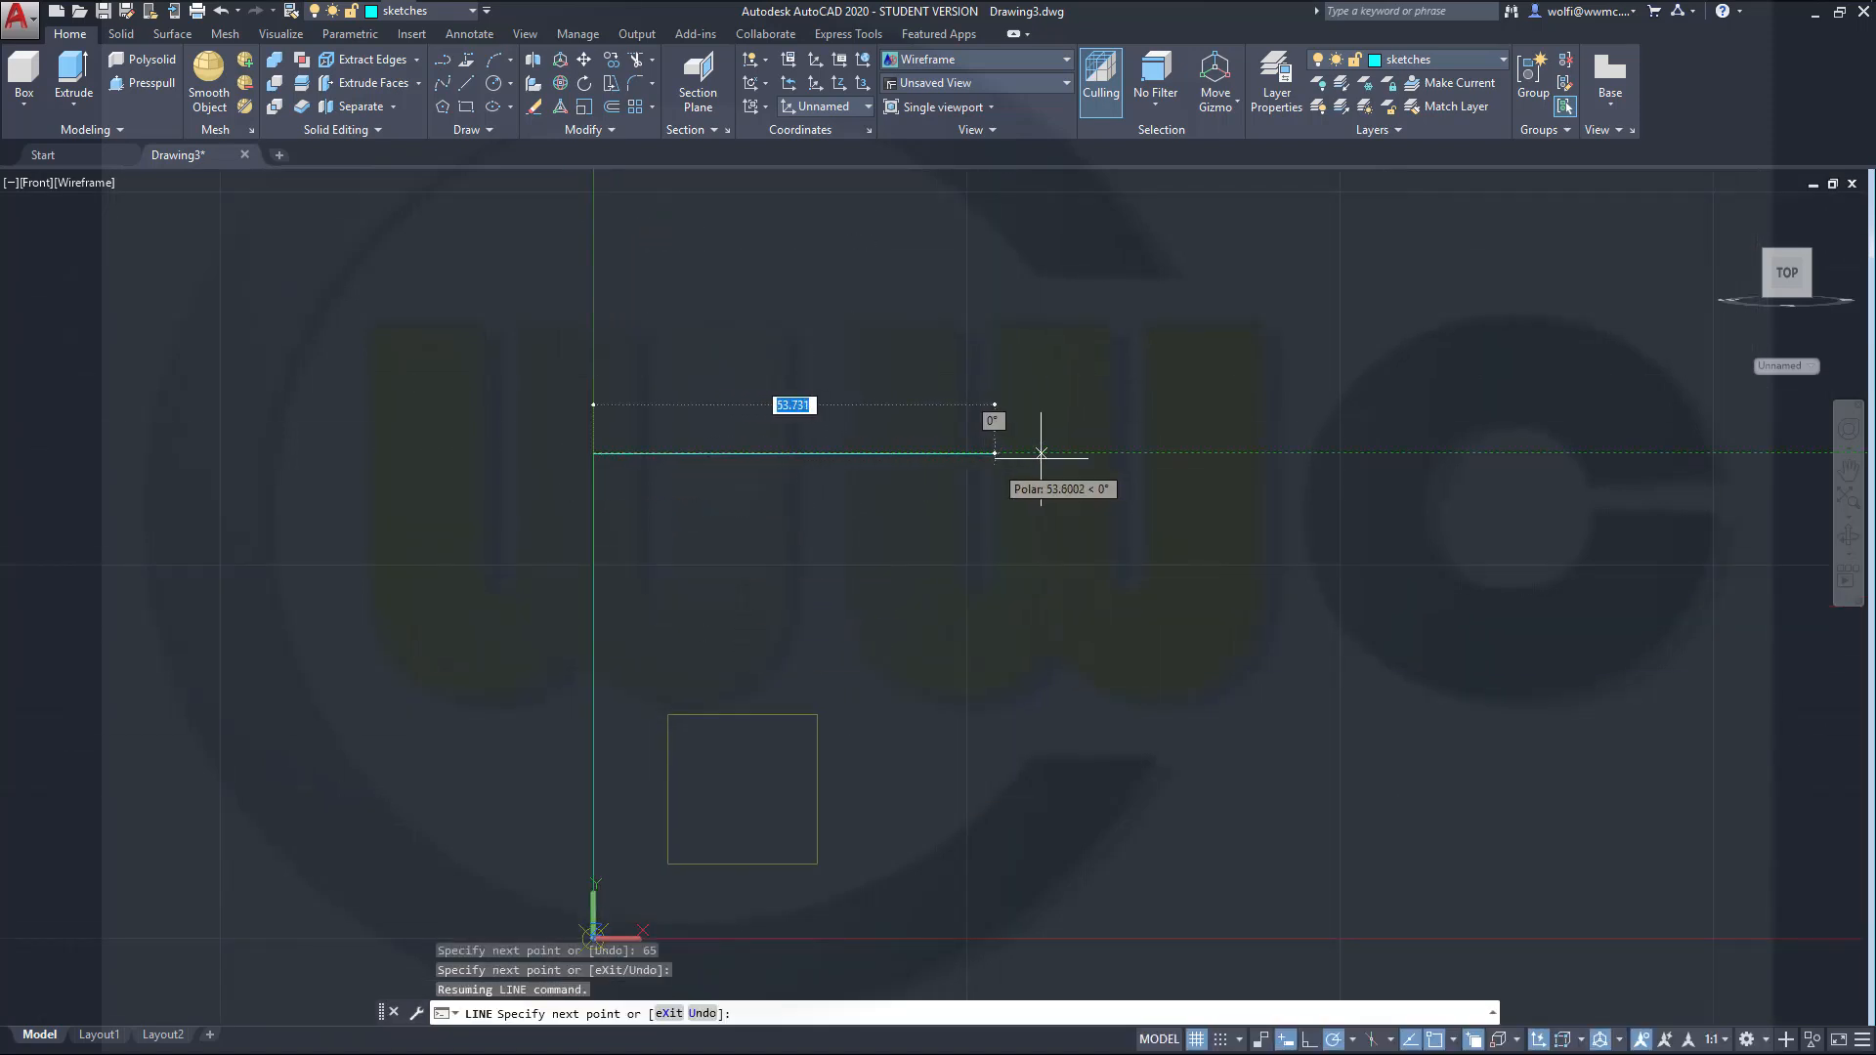
pyautogui.press('Escape')
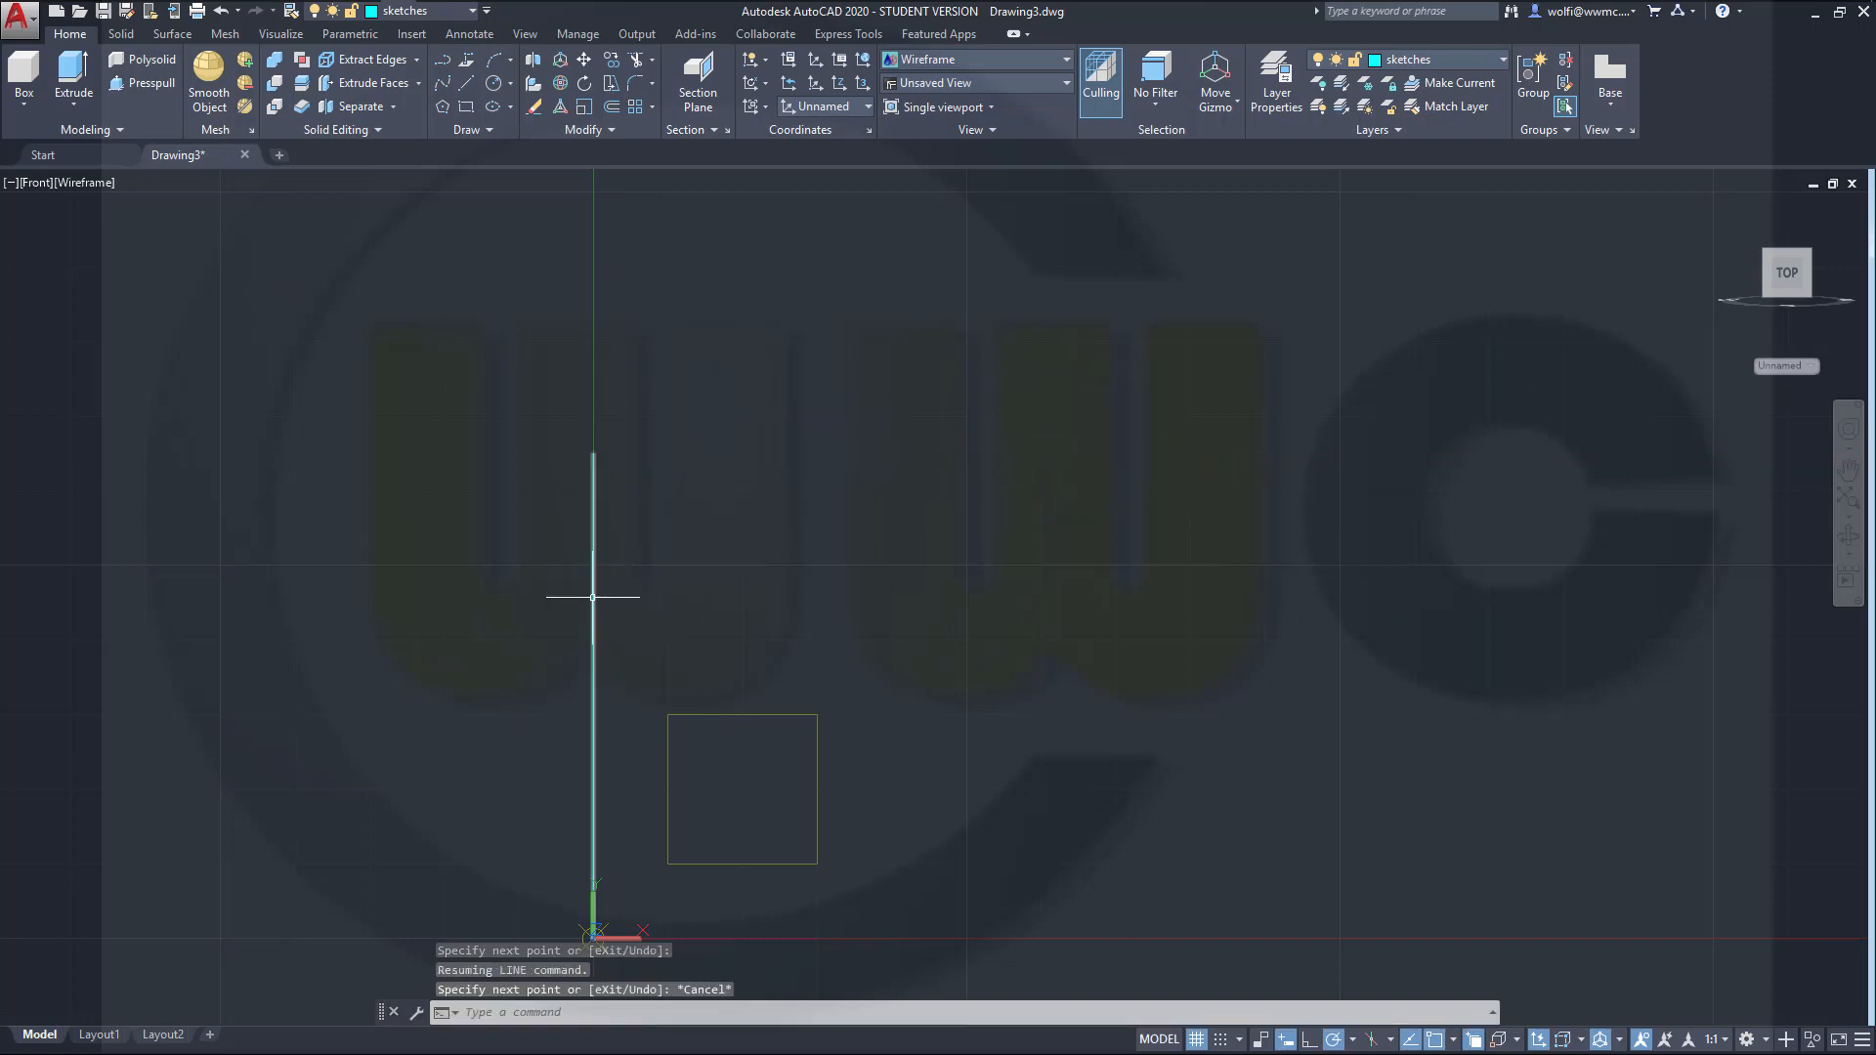
# Step: Draw a vertical line 45 units long upward from the point 82.5,0
pyautogui.click(468, 84)
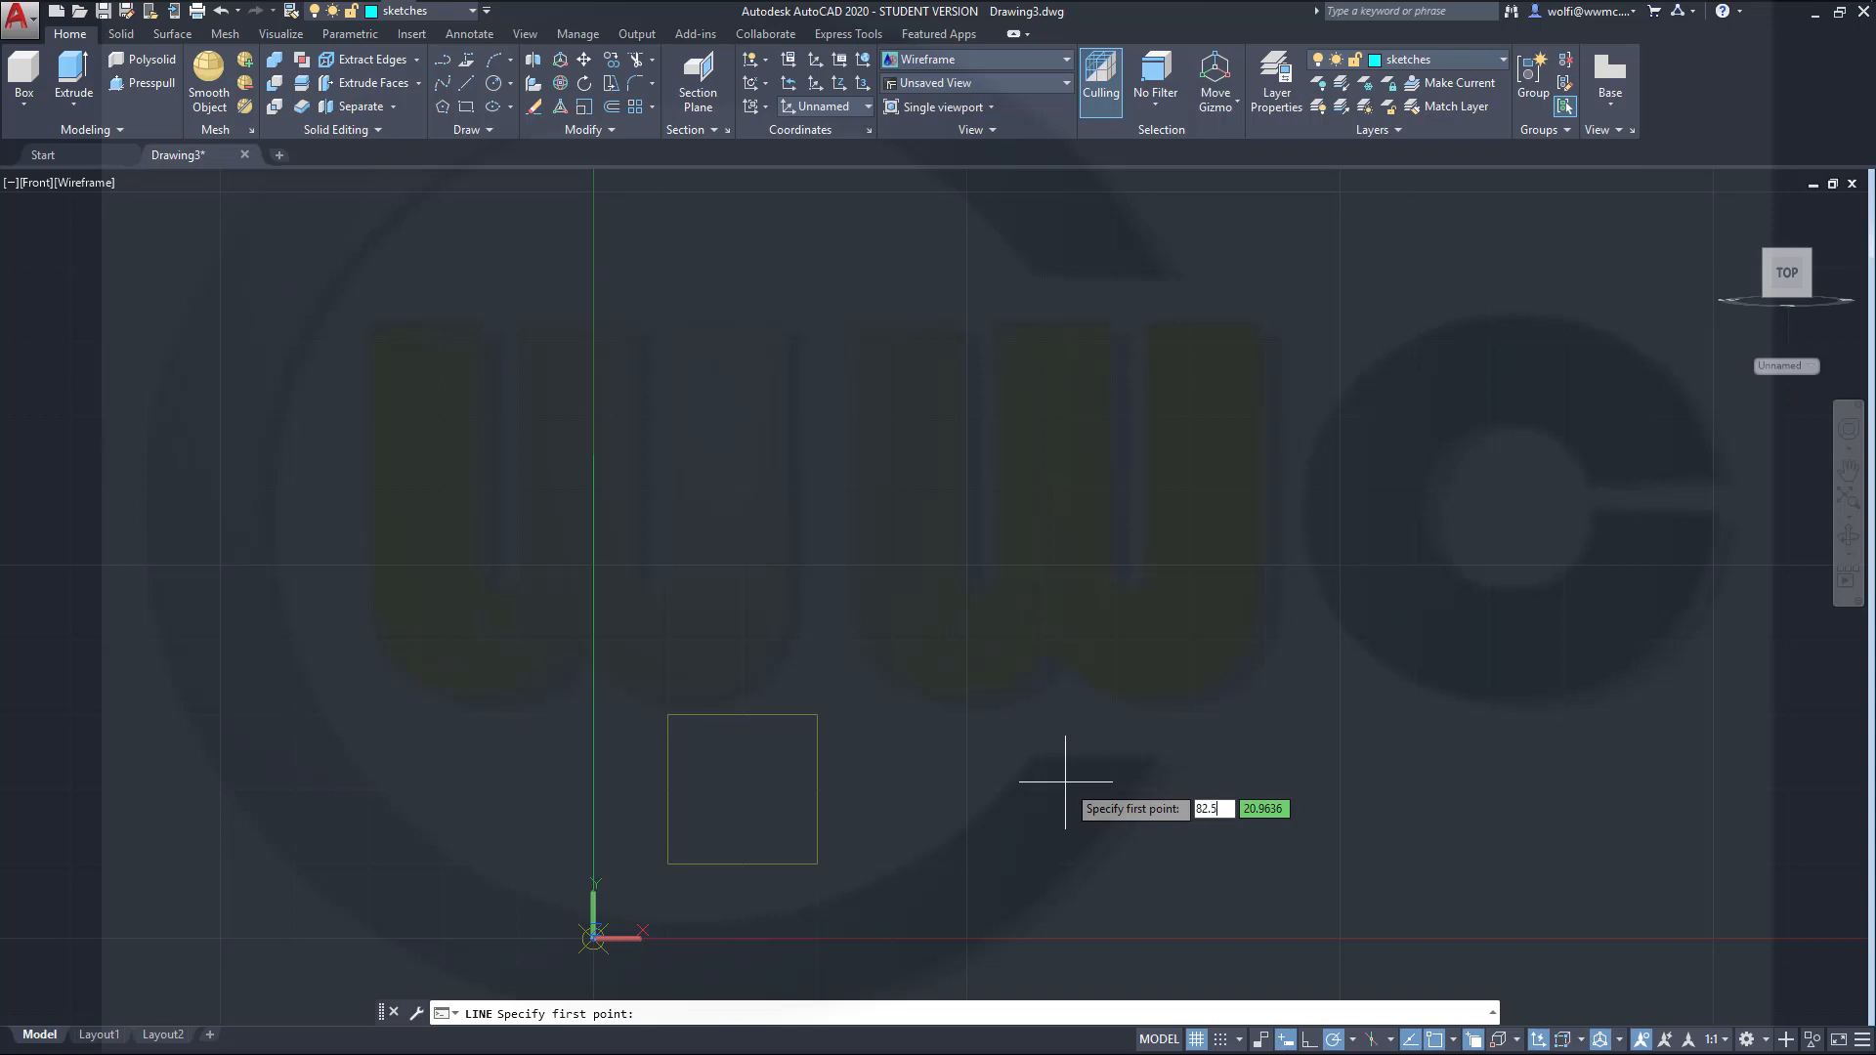
pyautogui.press('Return')
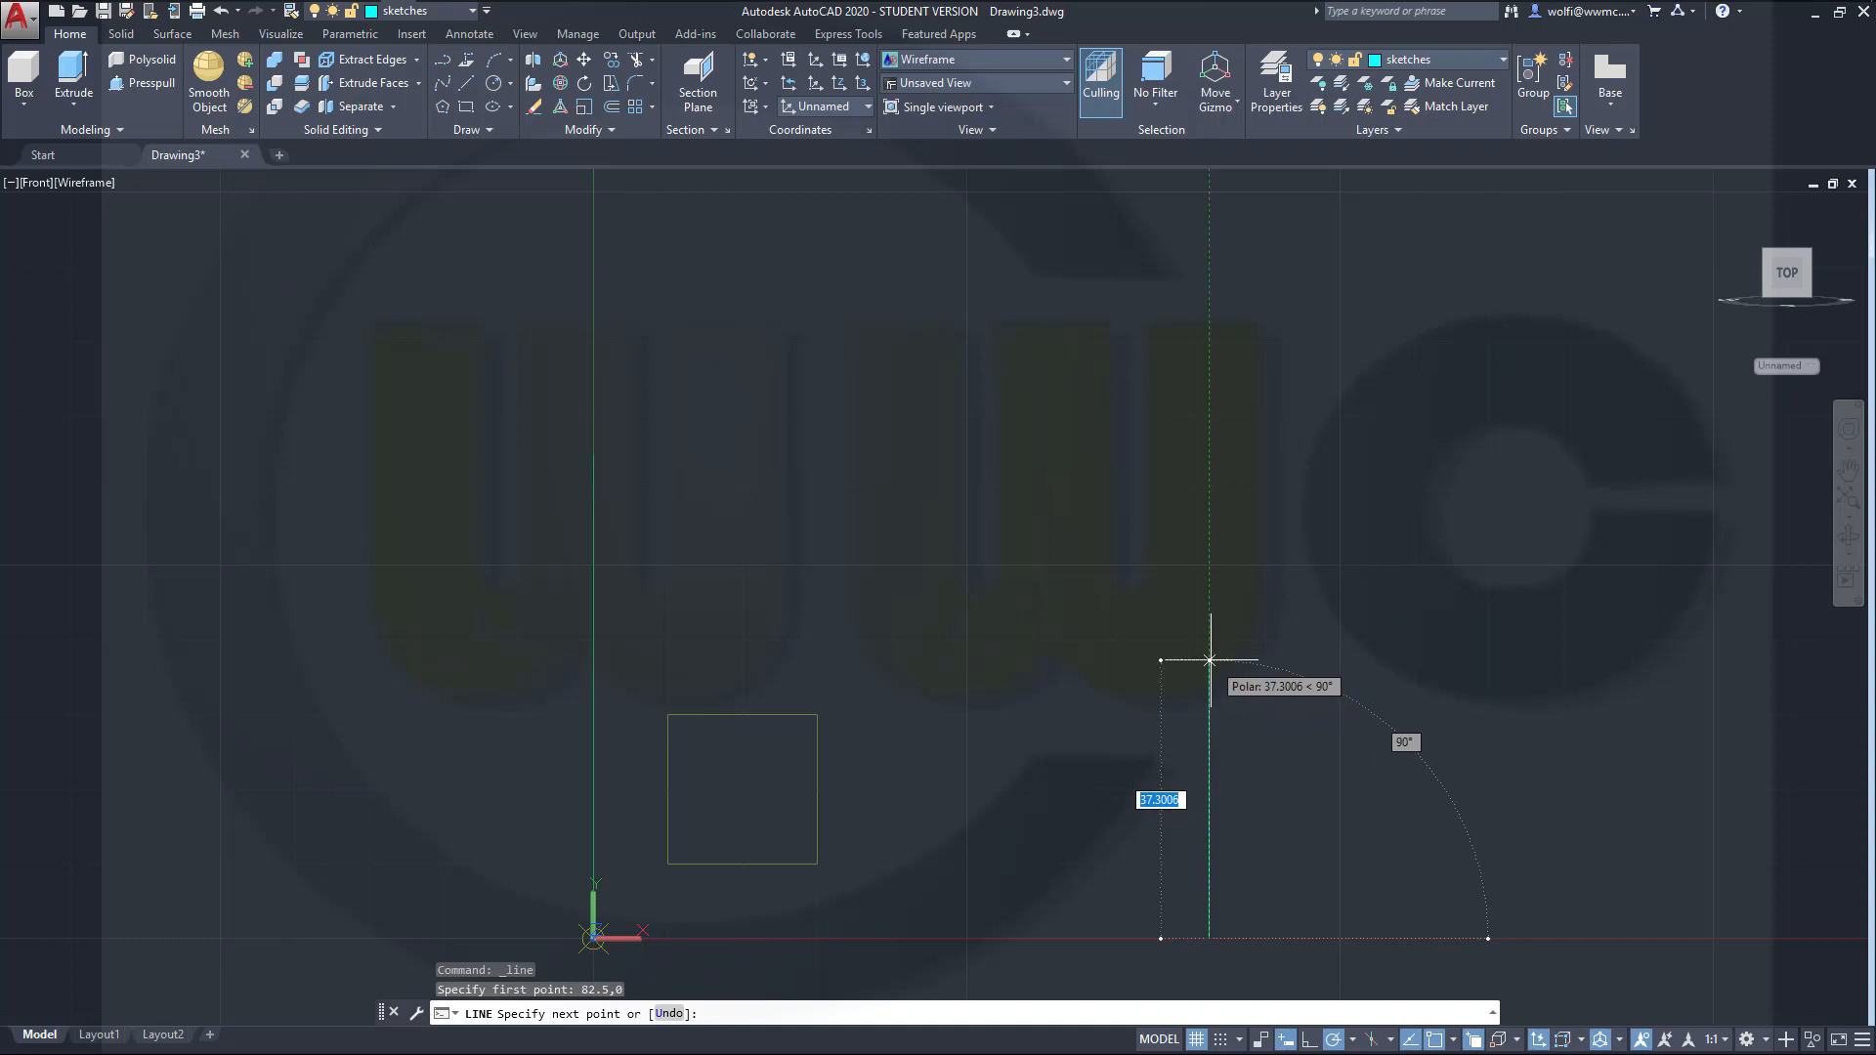
pyautogui.write('2')
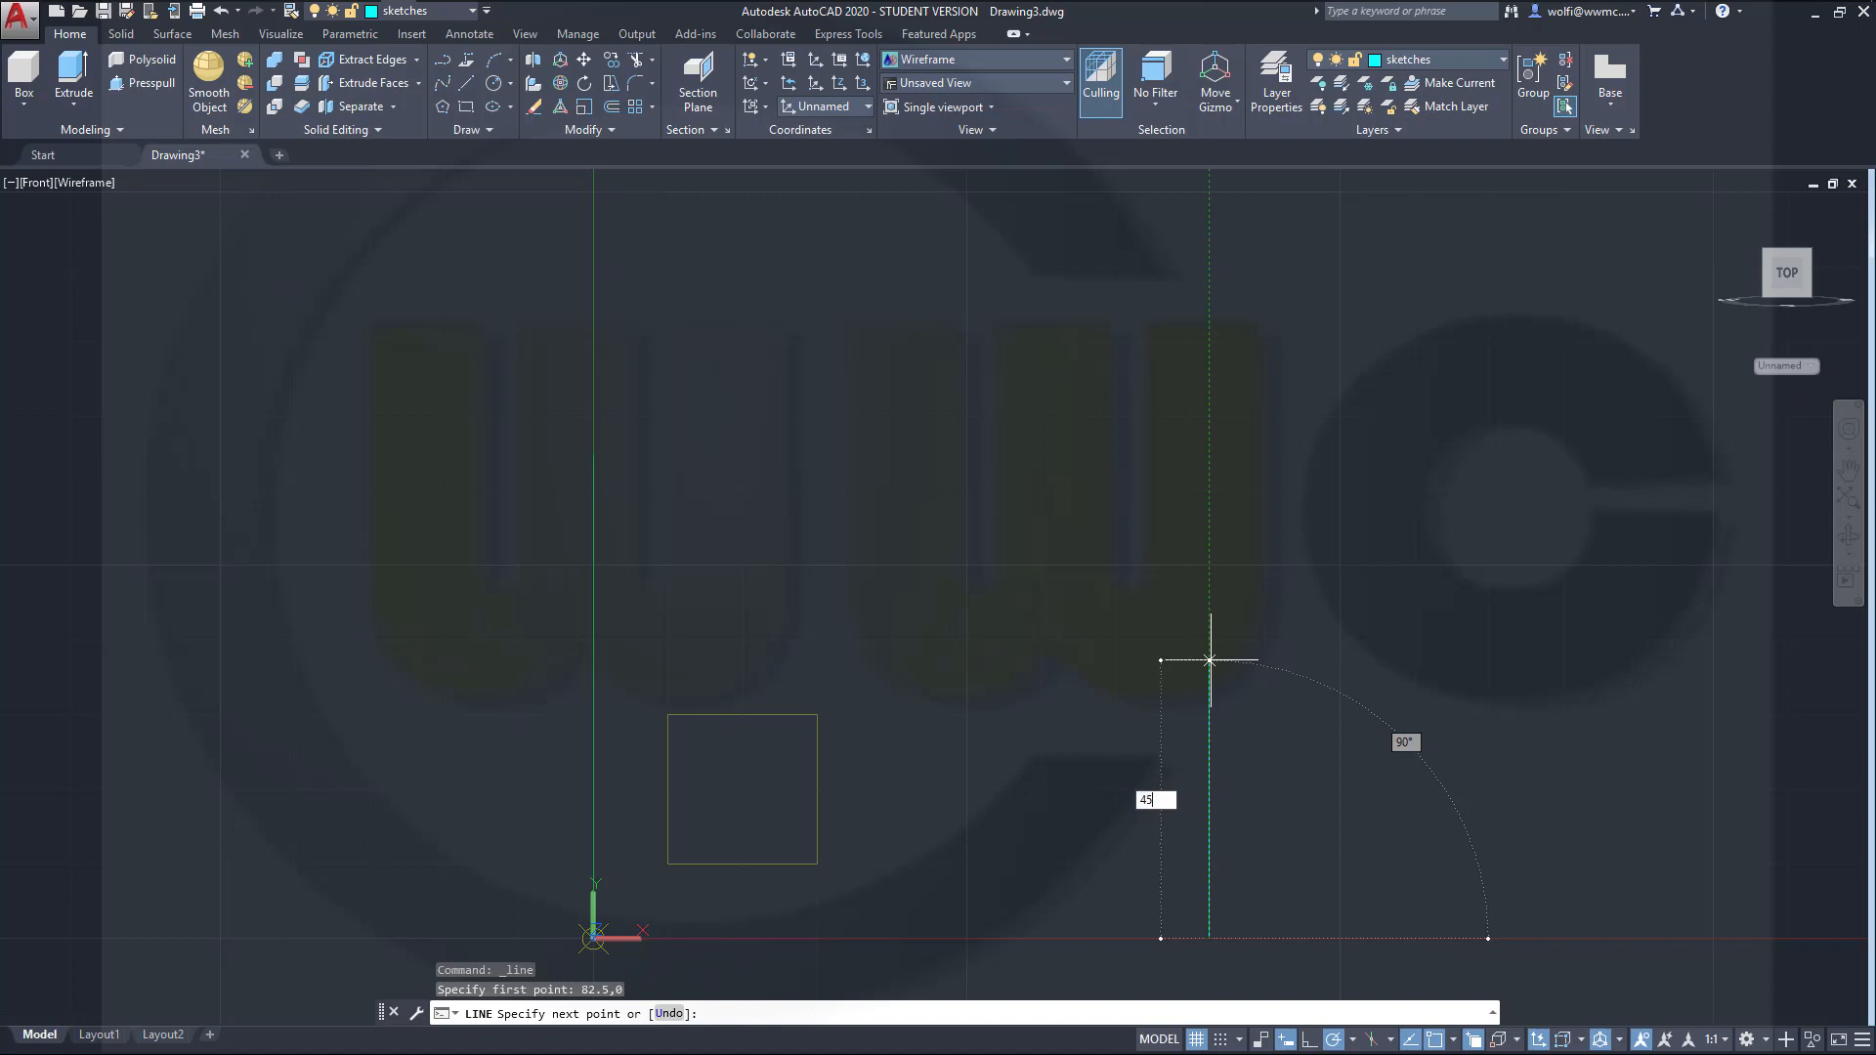
pyautogui.press('Return')
pyautogui.press('Escape')
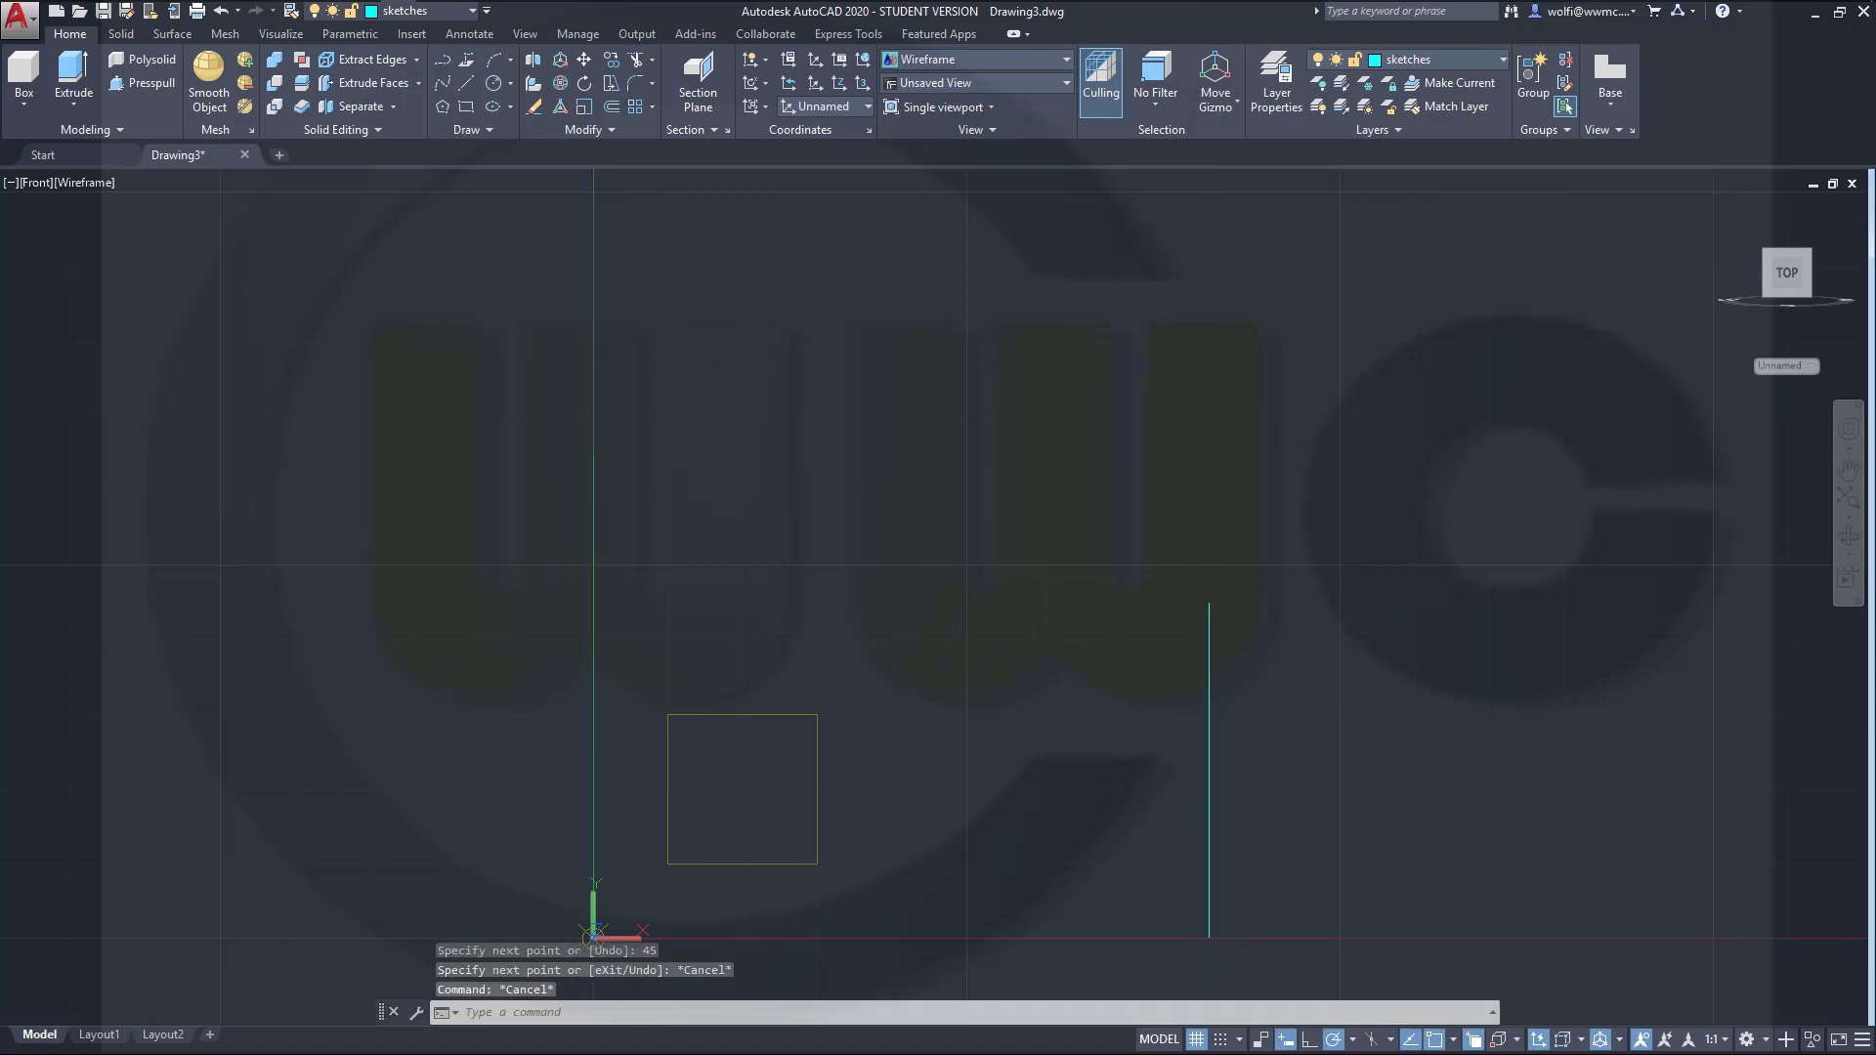
# Step: Move the vertical line at the origin 32.5 units down along the Y axis, using its upper endpoint as base point
pyautogui.moveTo(1171, 767); pyautogui.dragTo(1199, 626, button='middle')
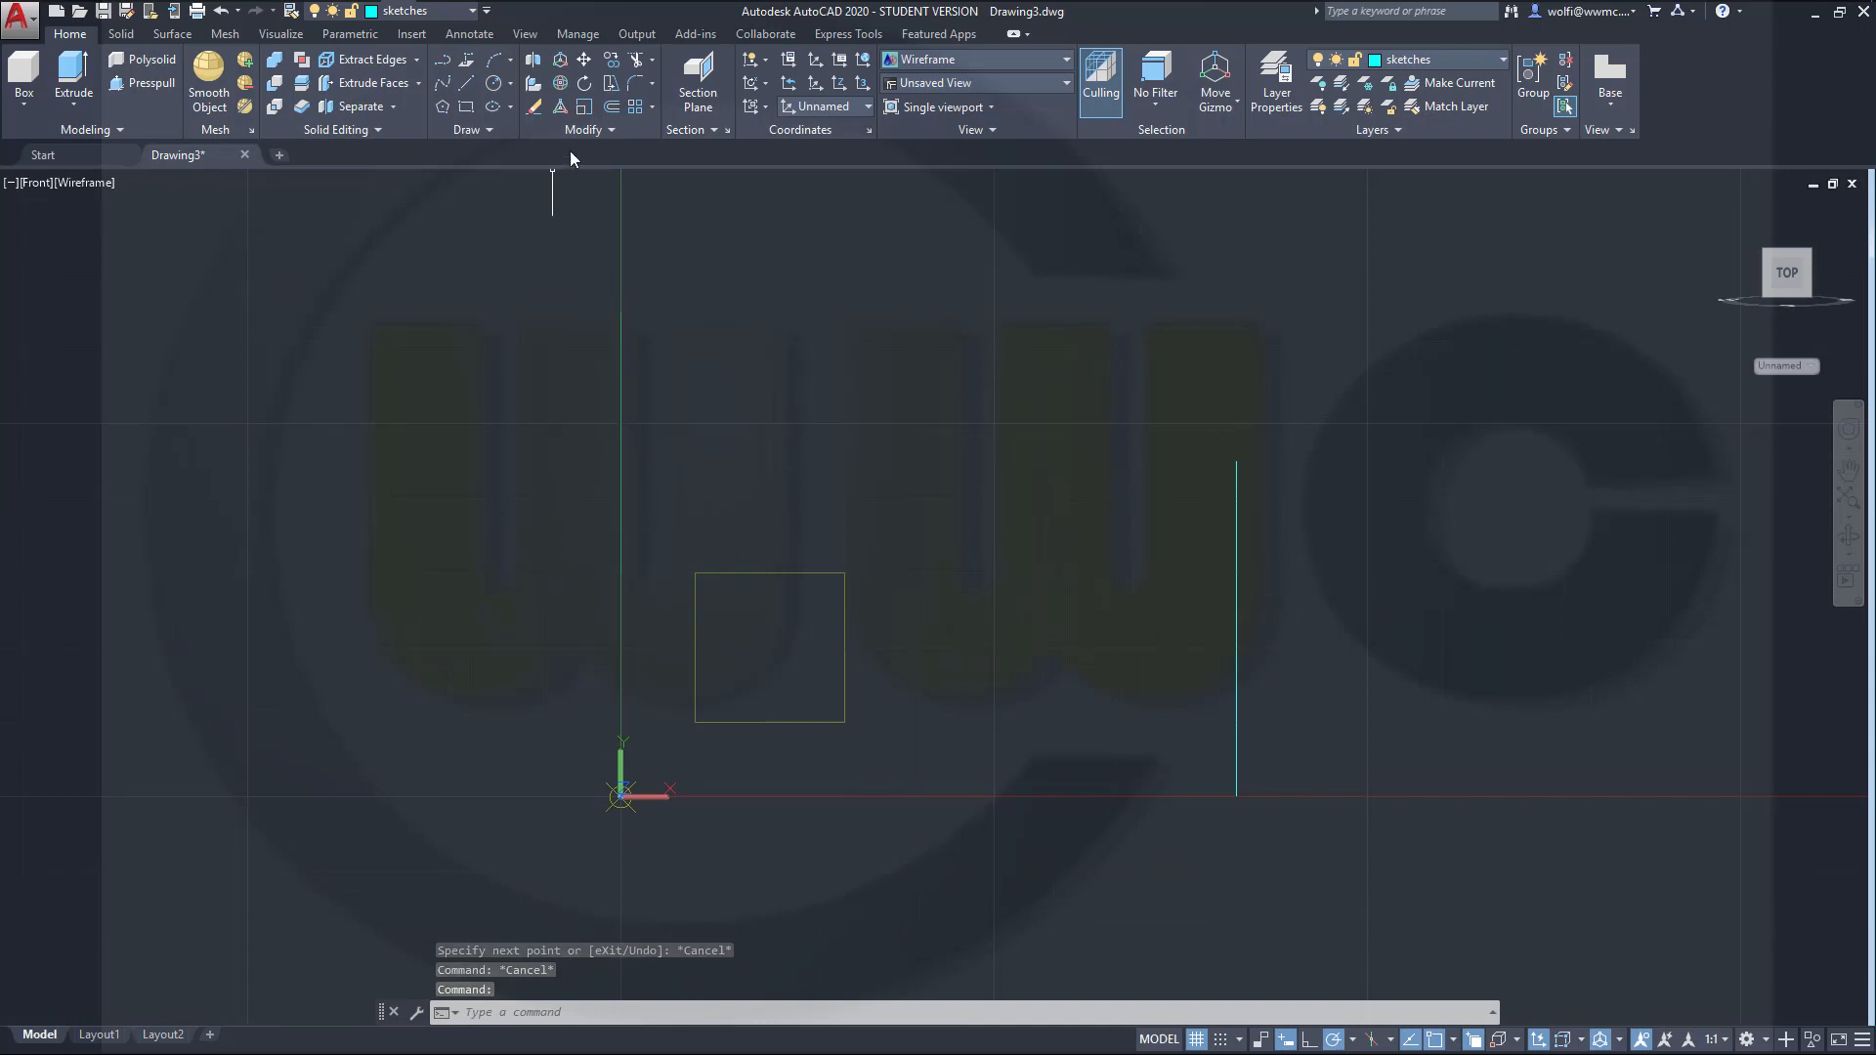
pyautogui.click(583, 61)
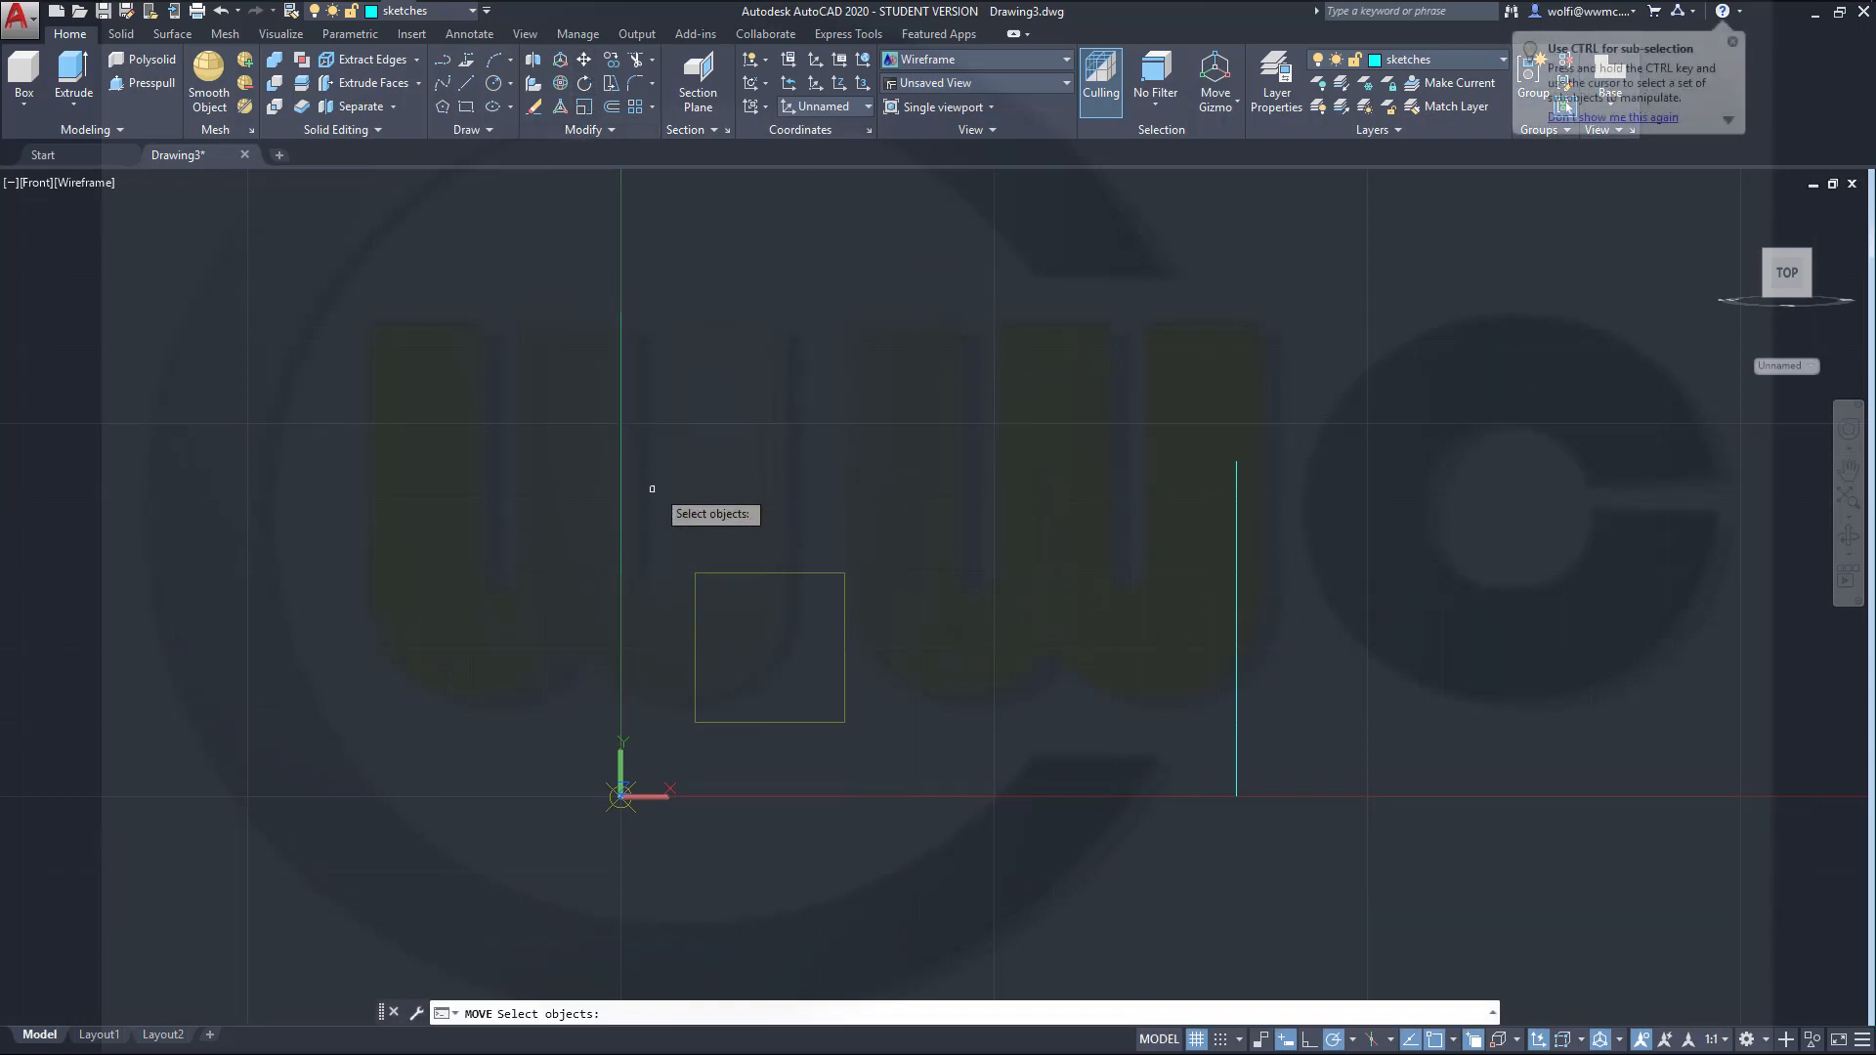
pyautogui.click(619, 513)
pyautogui.press('Return')
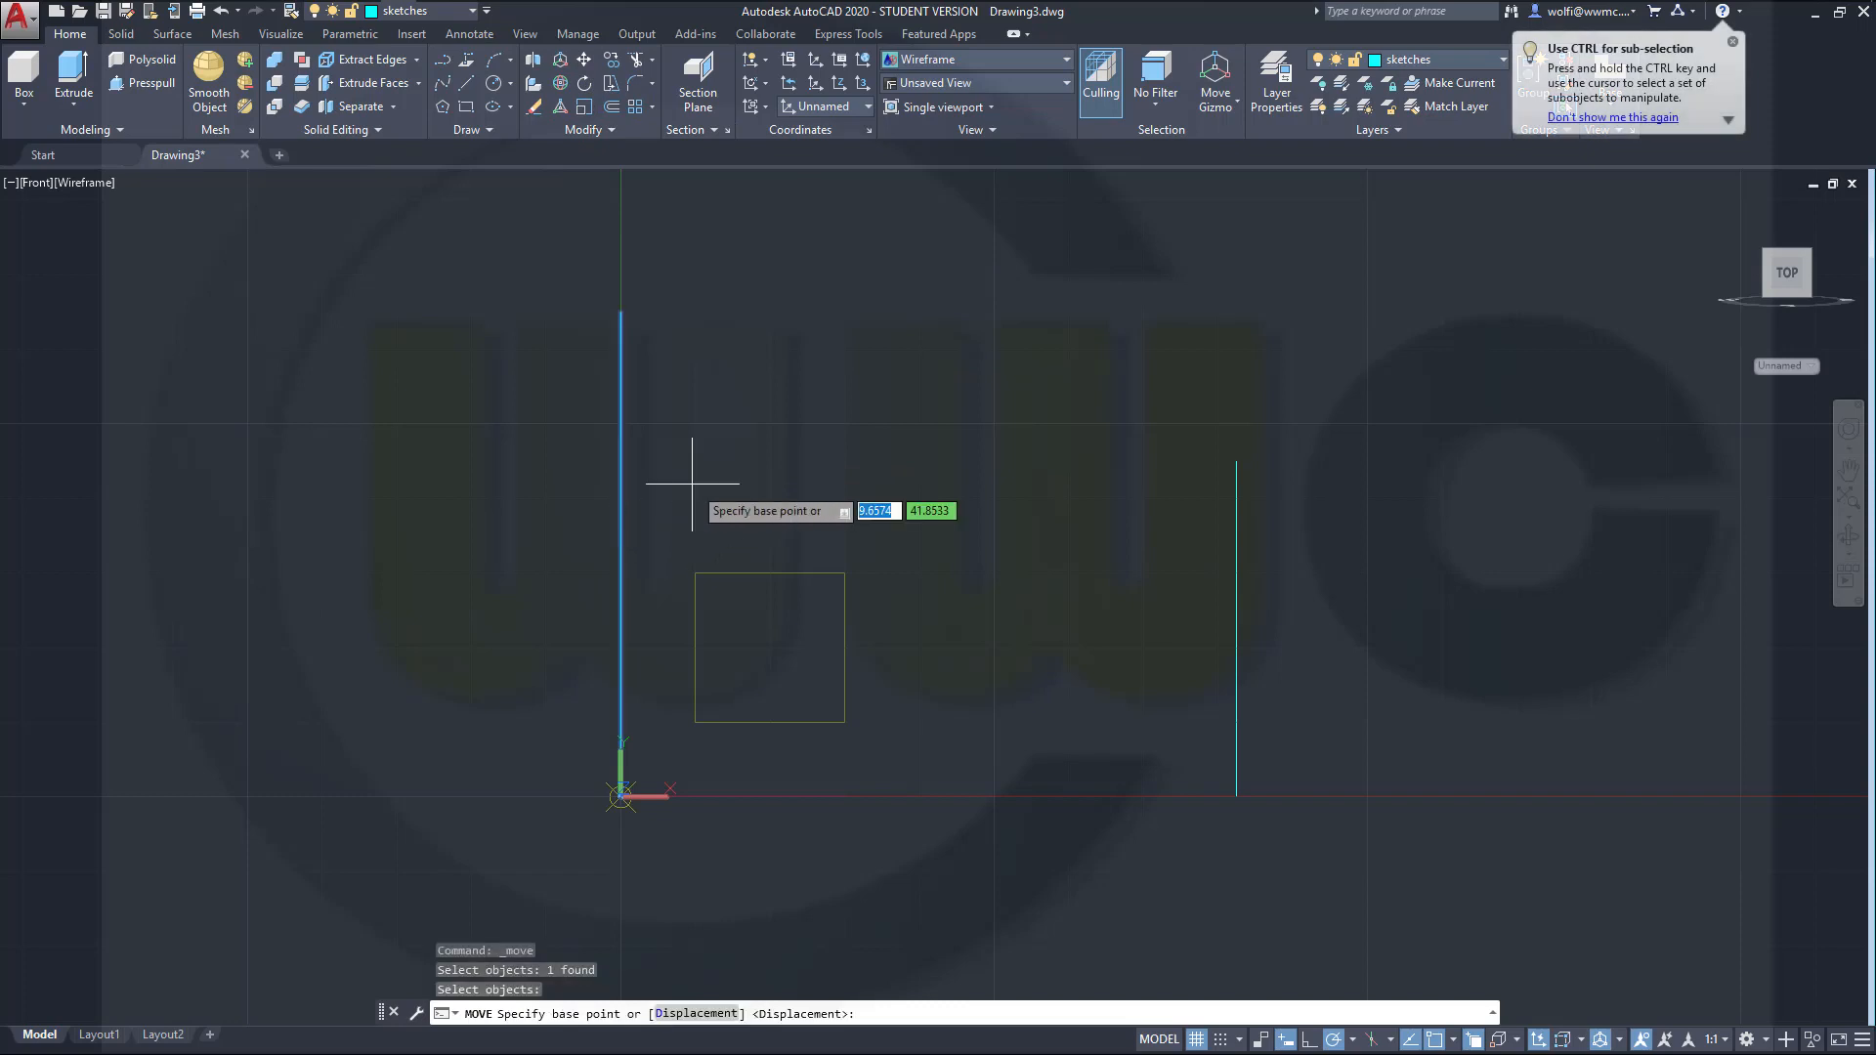
pyautogui.click(620, 310)
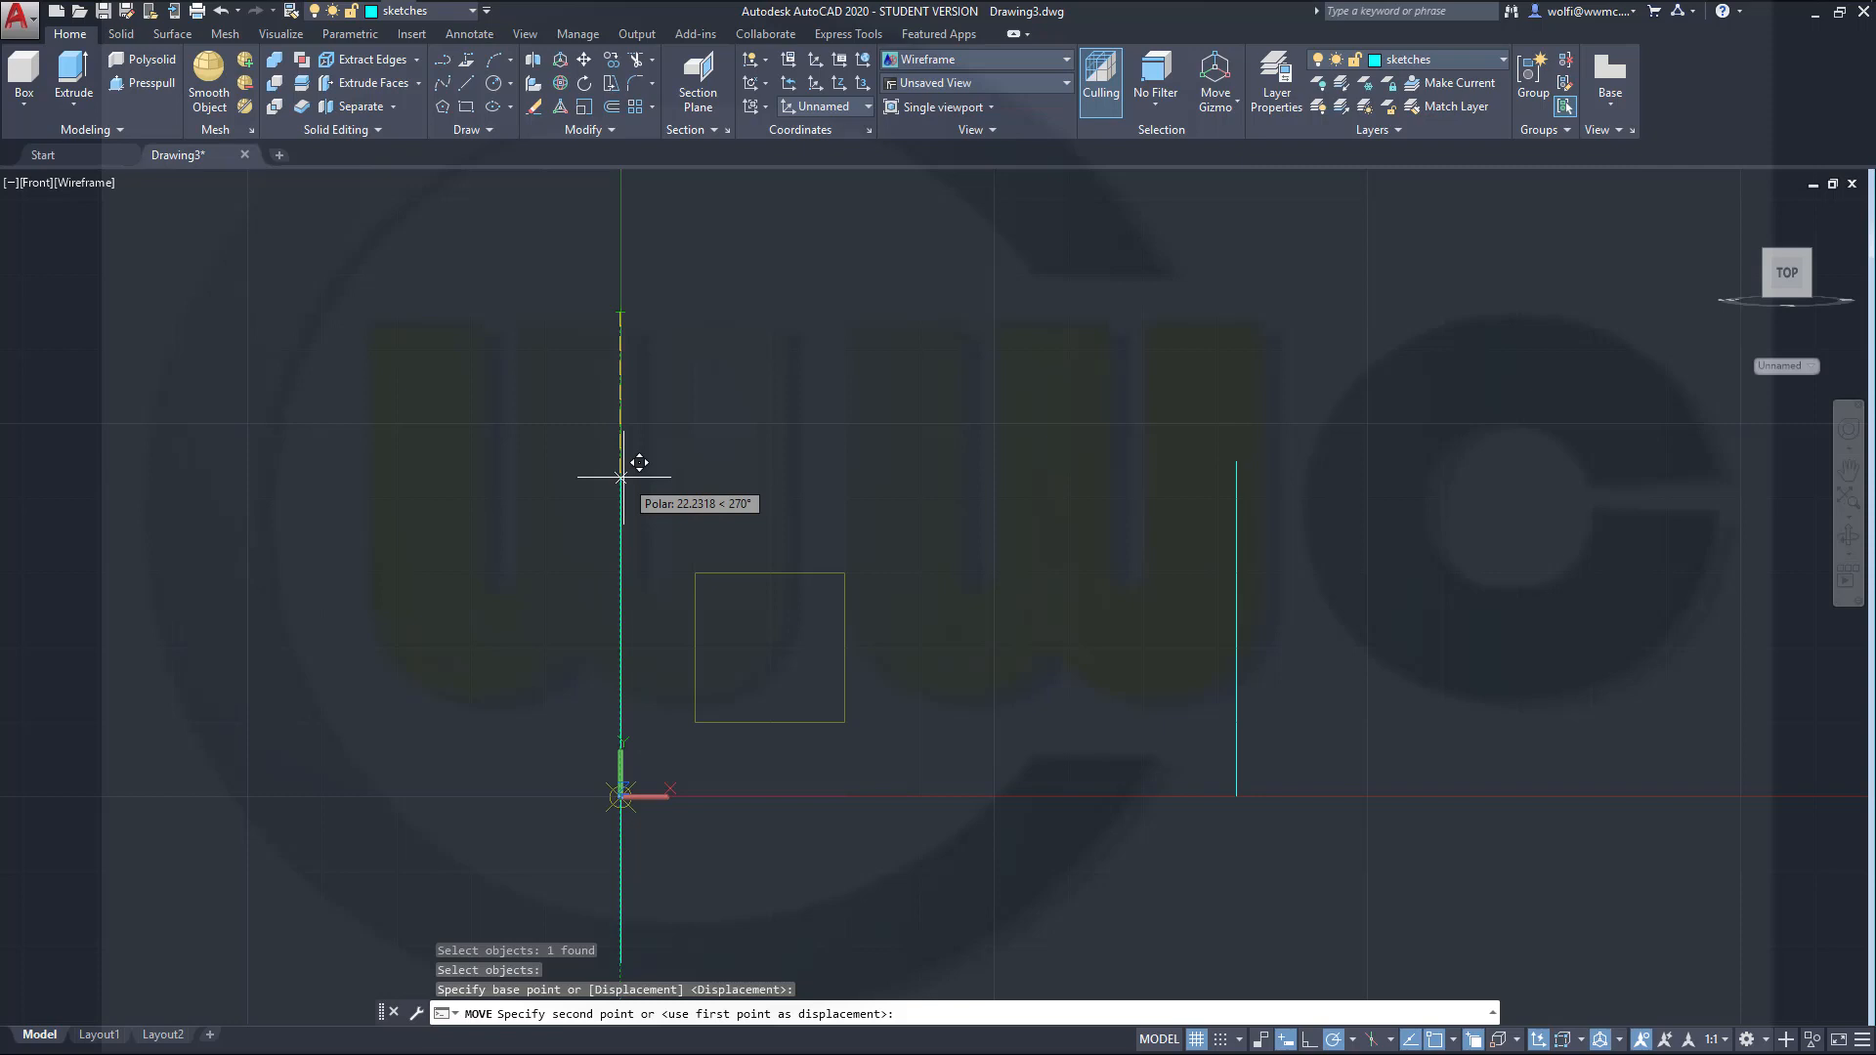
pyautogui.write('3')
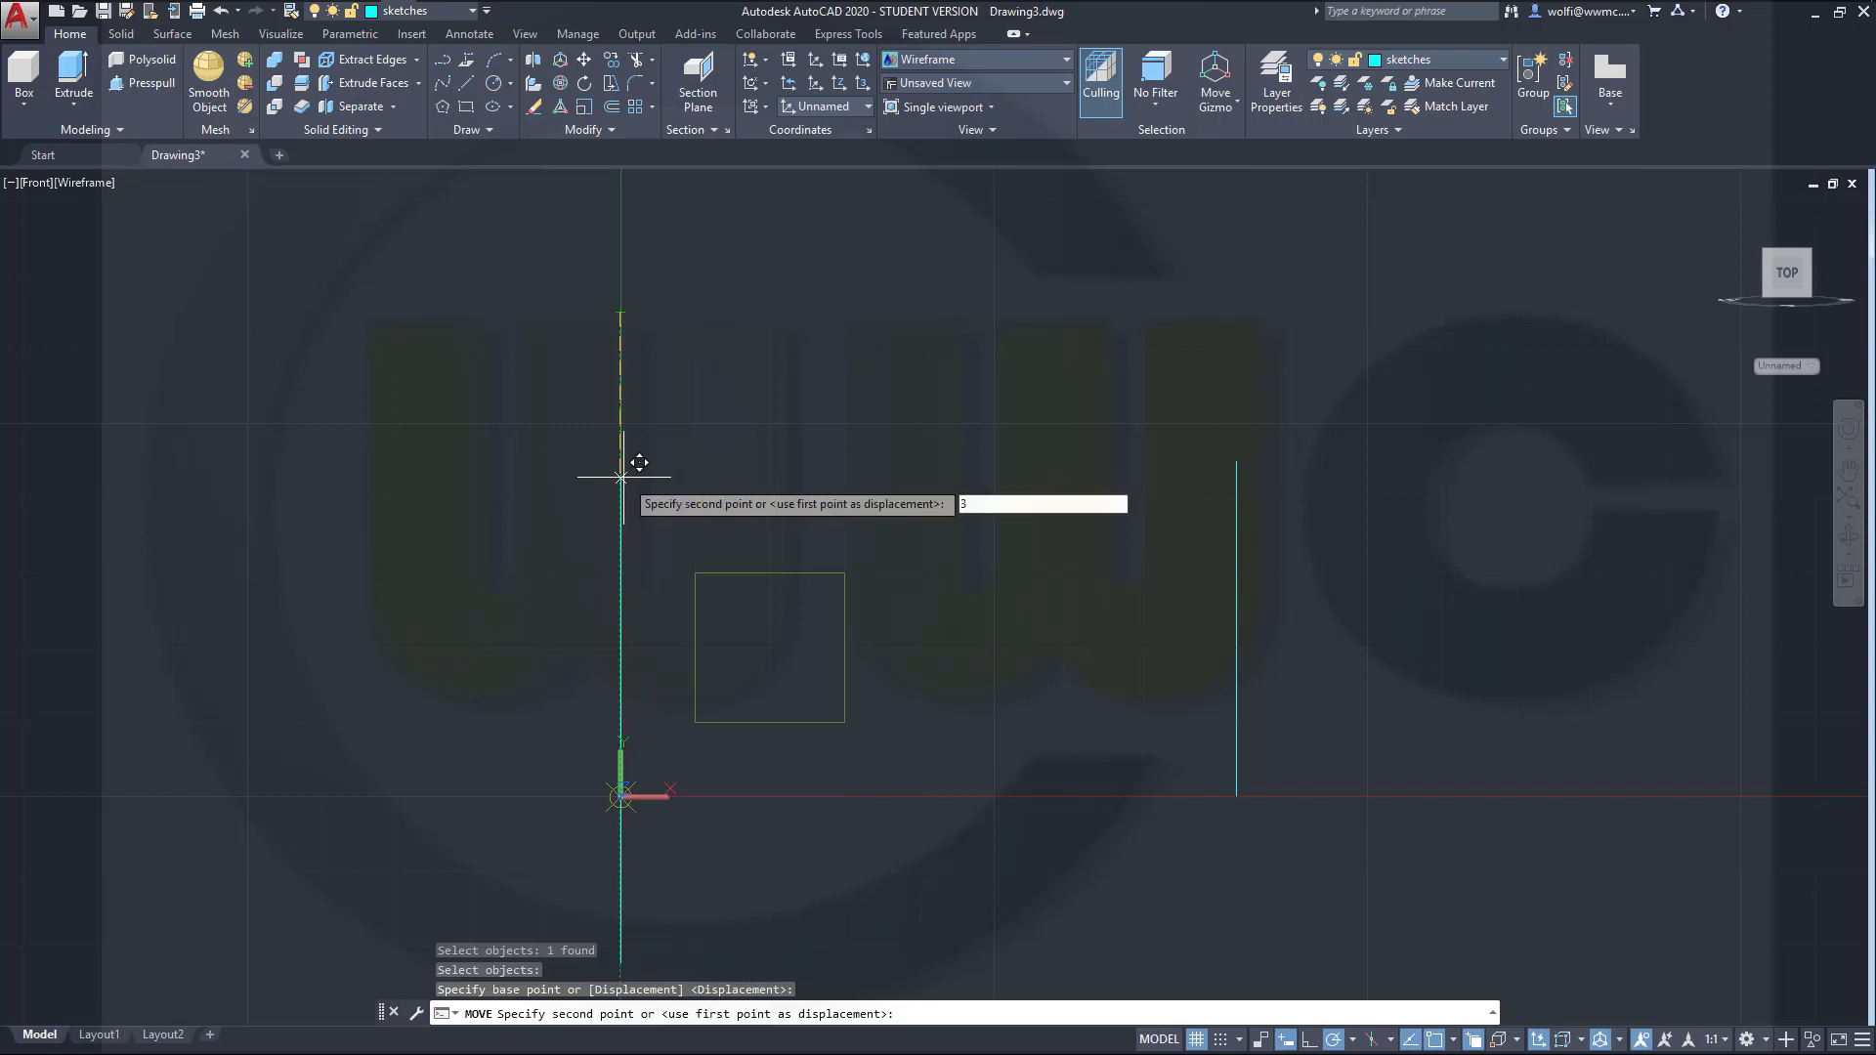
pyautogui.write('2.5')
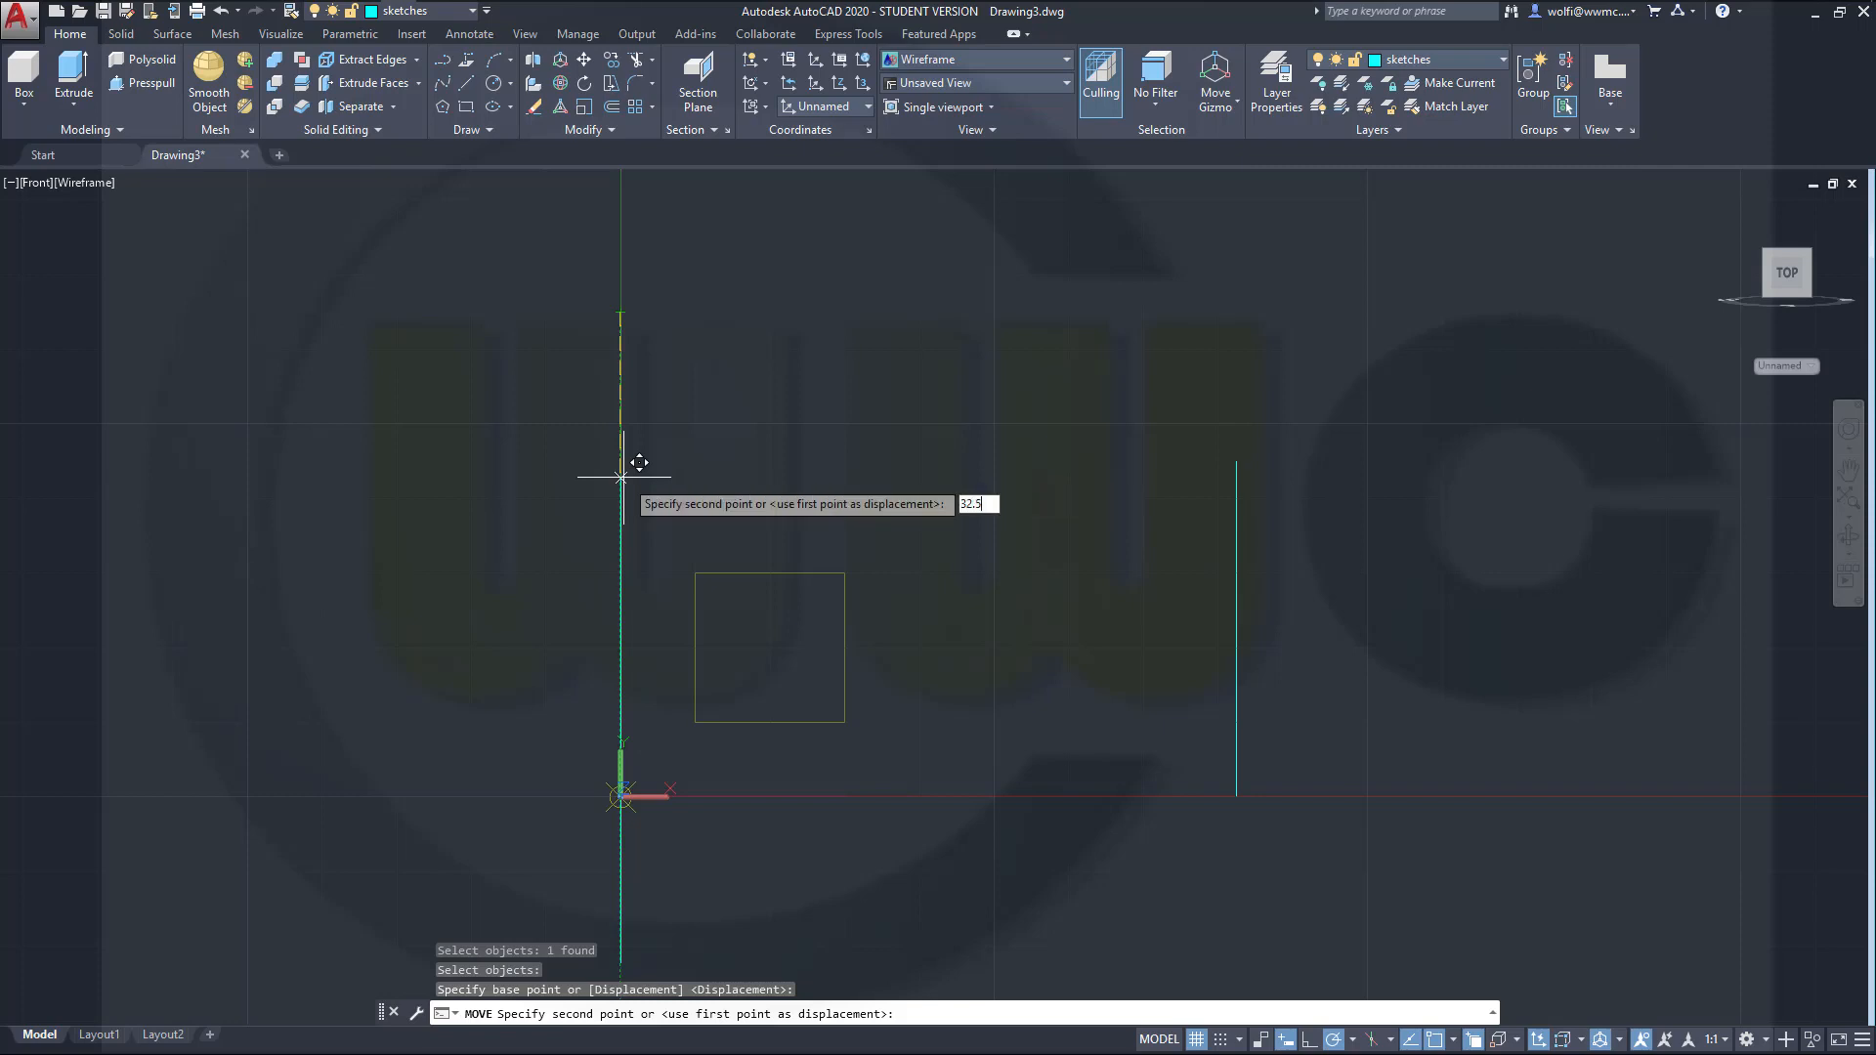
pyautogui.press('Return')
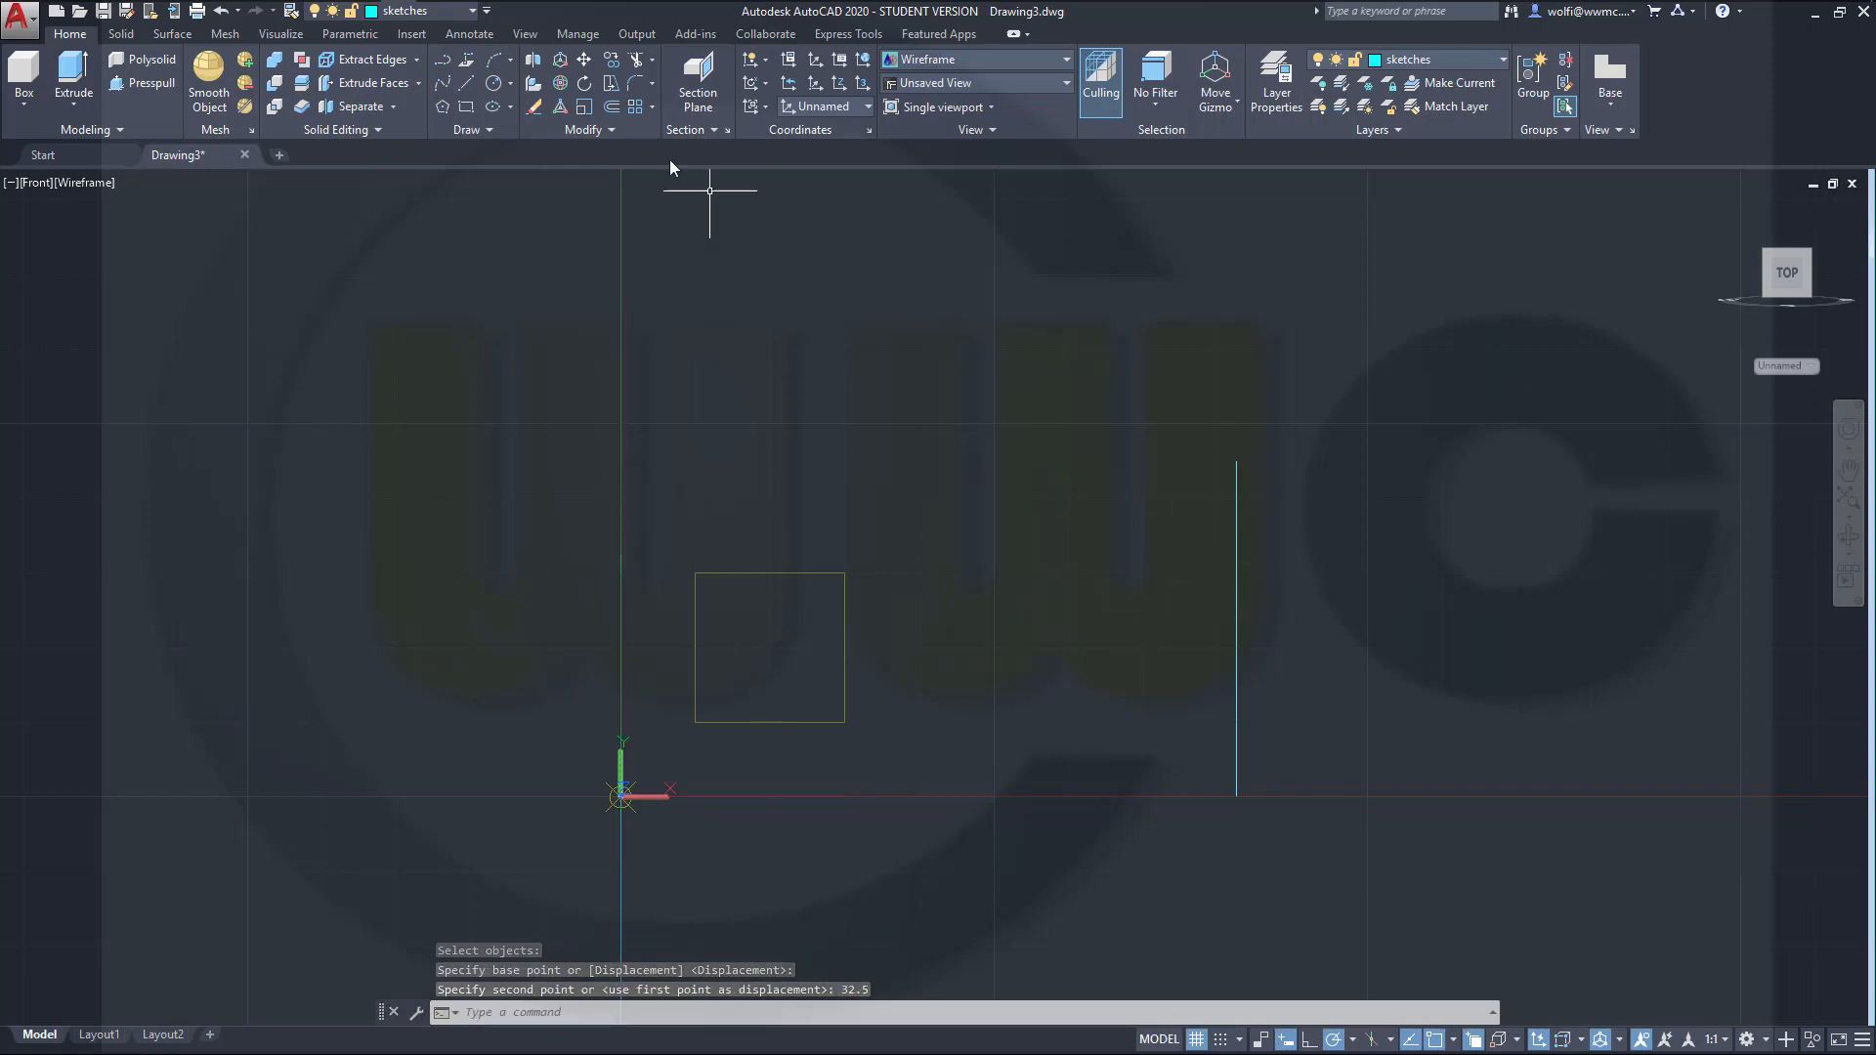
# Step: Move the 45-unit vertical line 22.5 units straight down, using its upper endpoint as base point
pyautogui.press('Return')
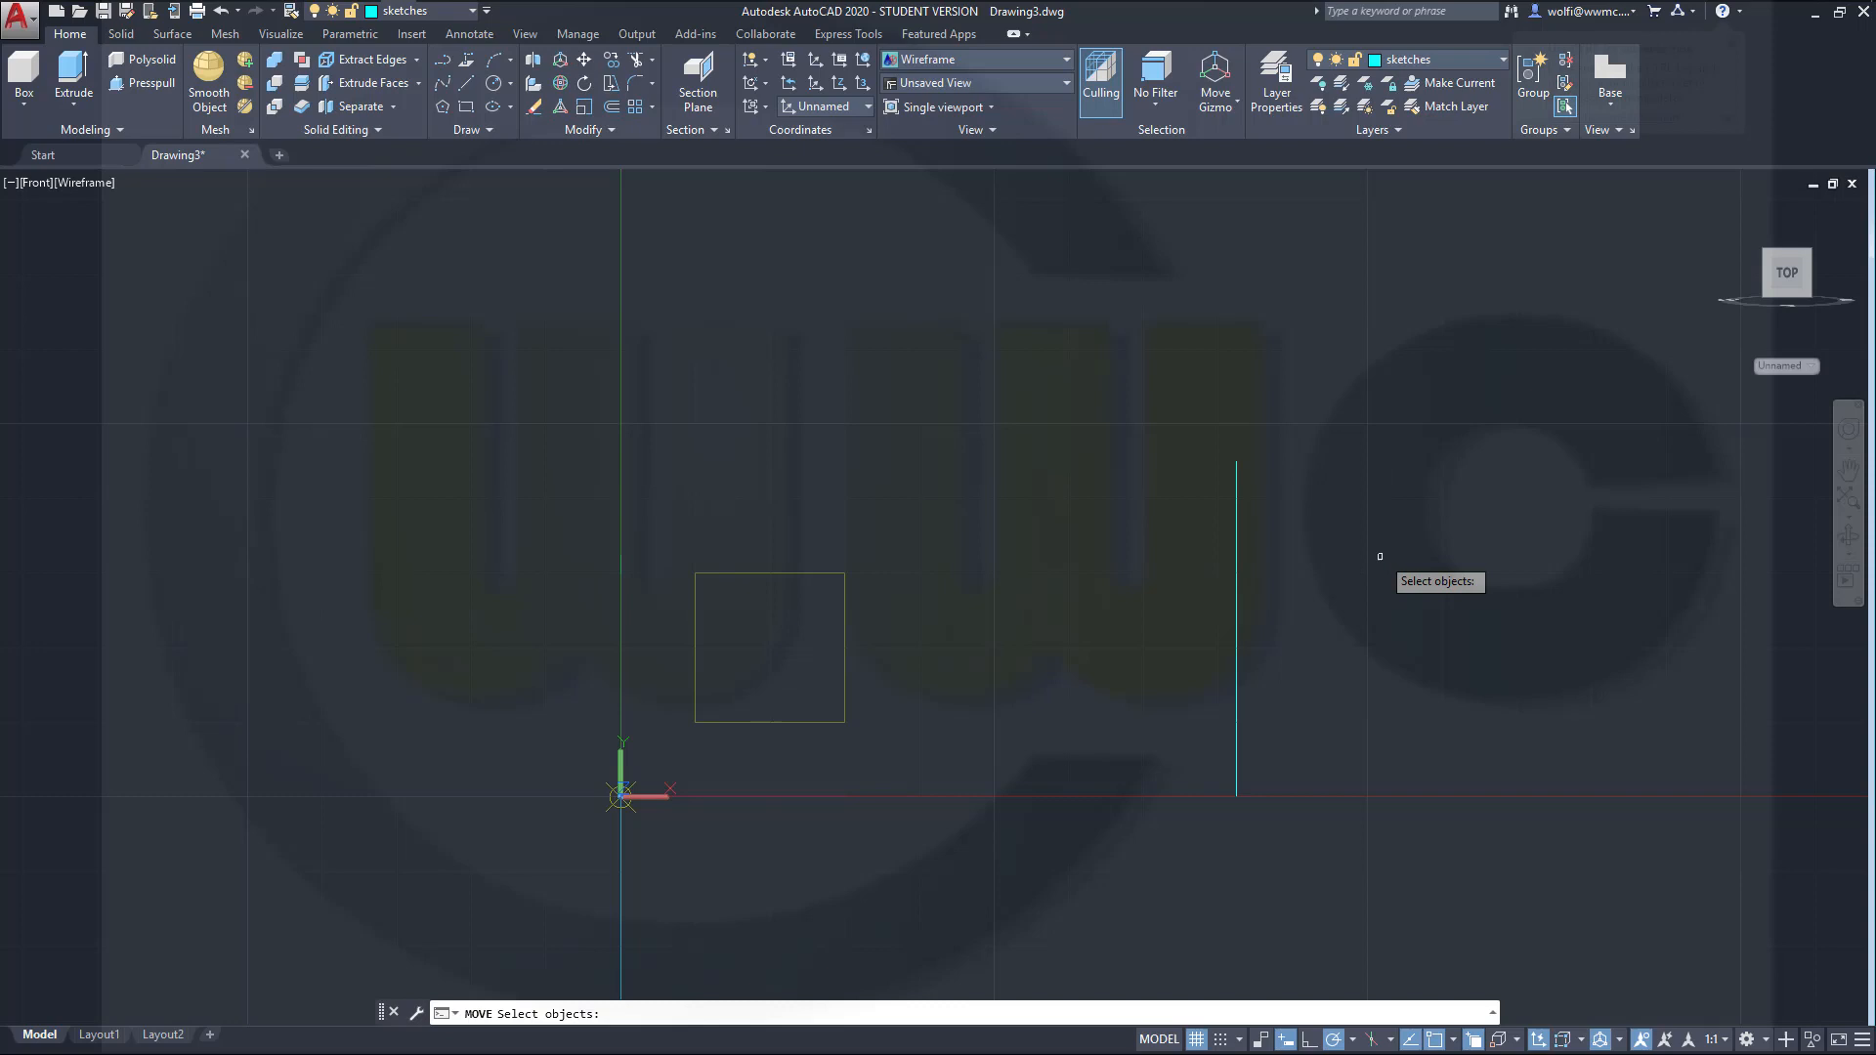
pyautogui.click(1235, 614)
pyautogui.press('Return')
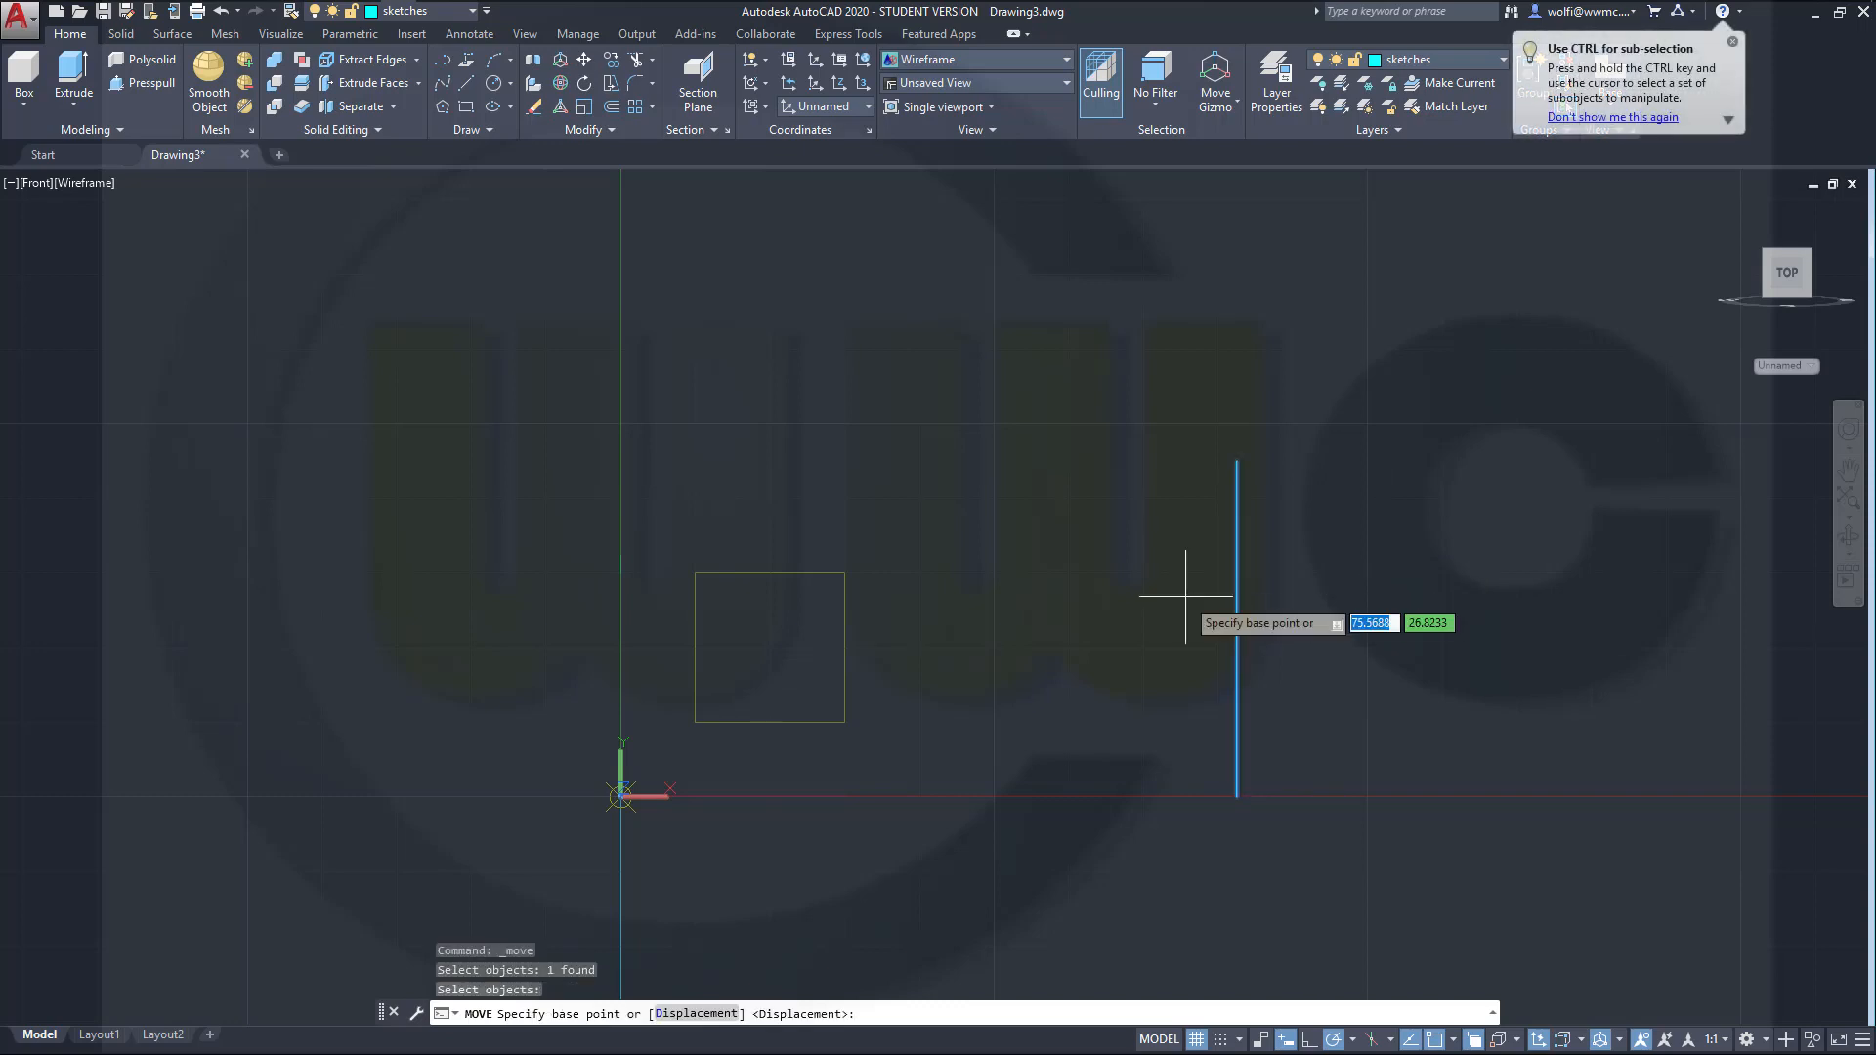
pyautogui.click(1236, 460)
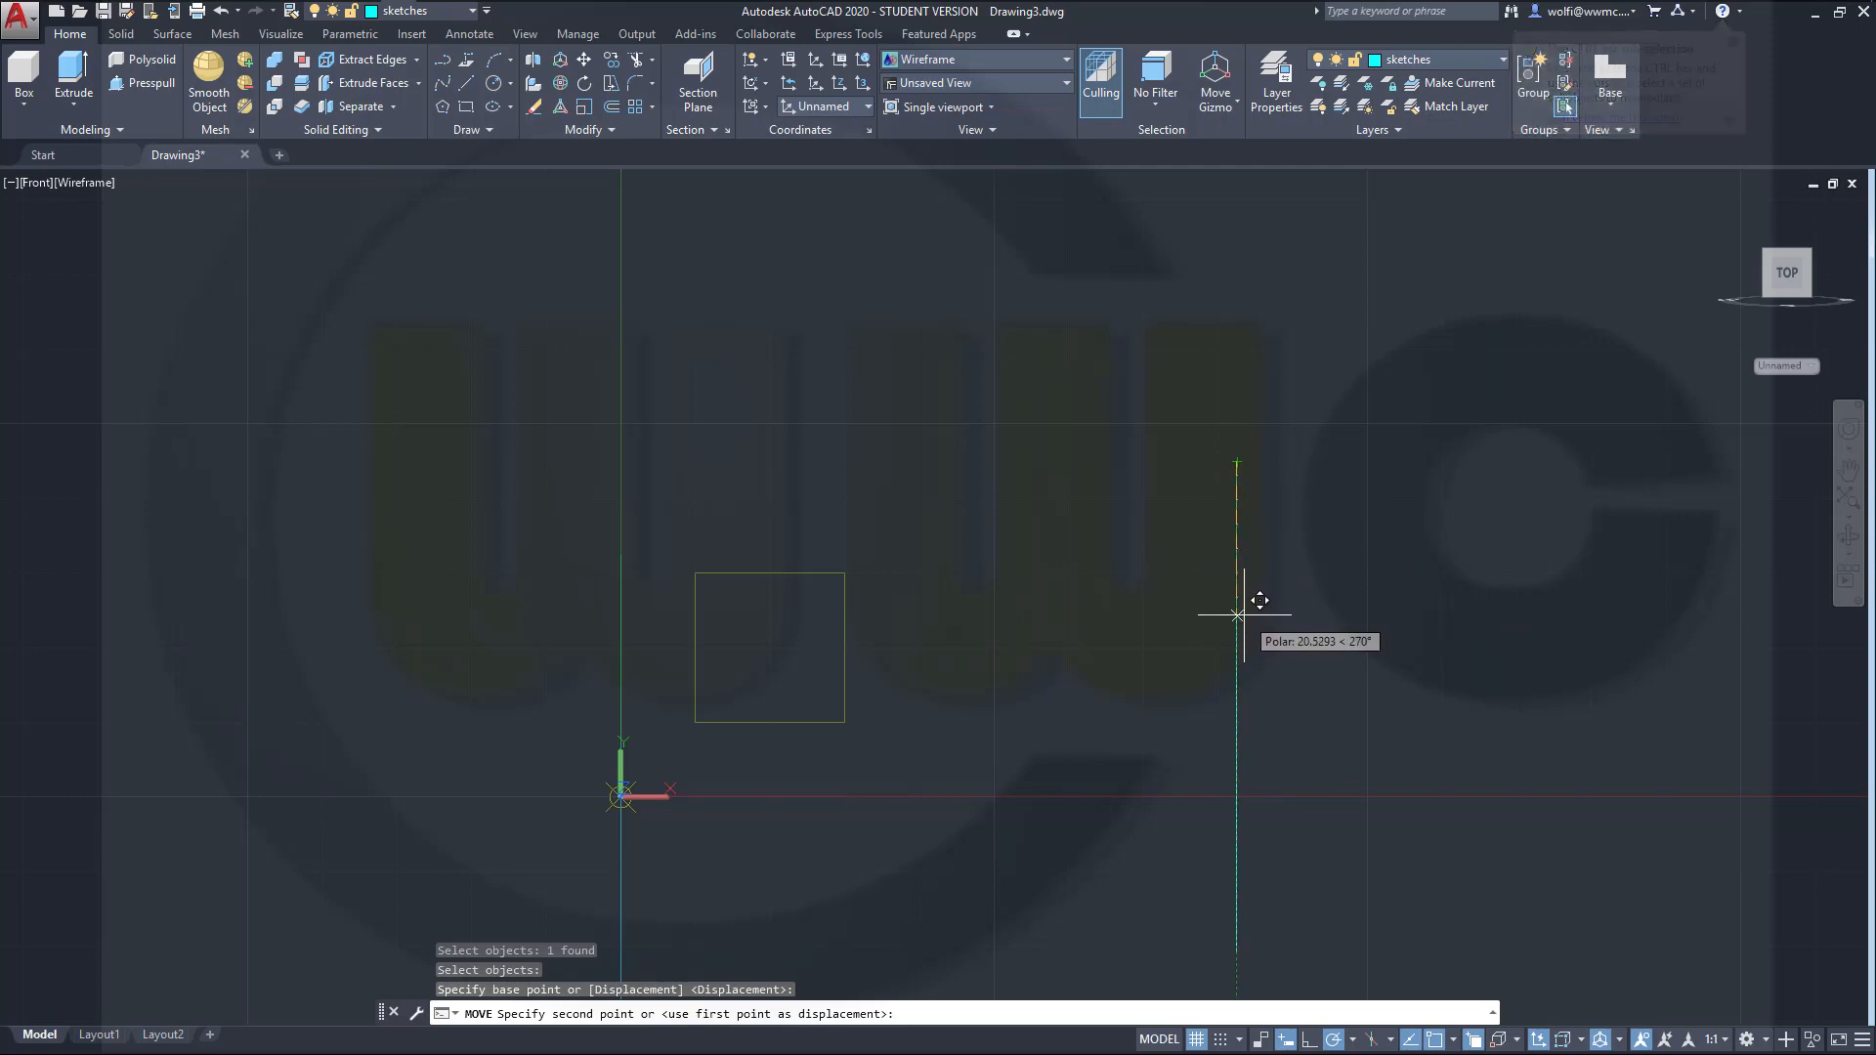
pyautogui.write('22.5')
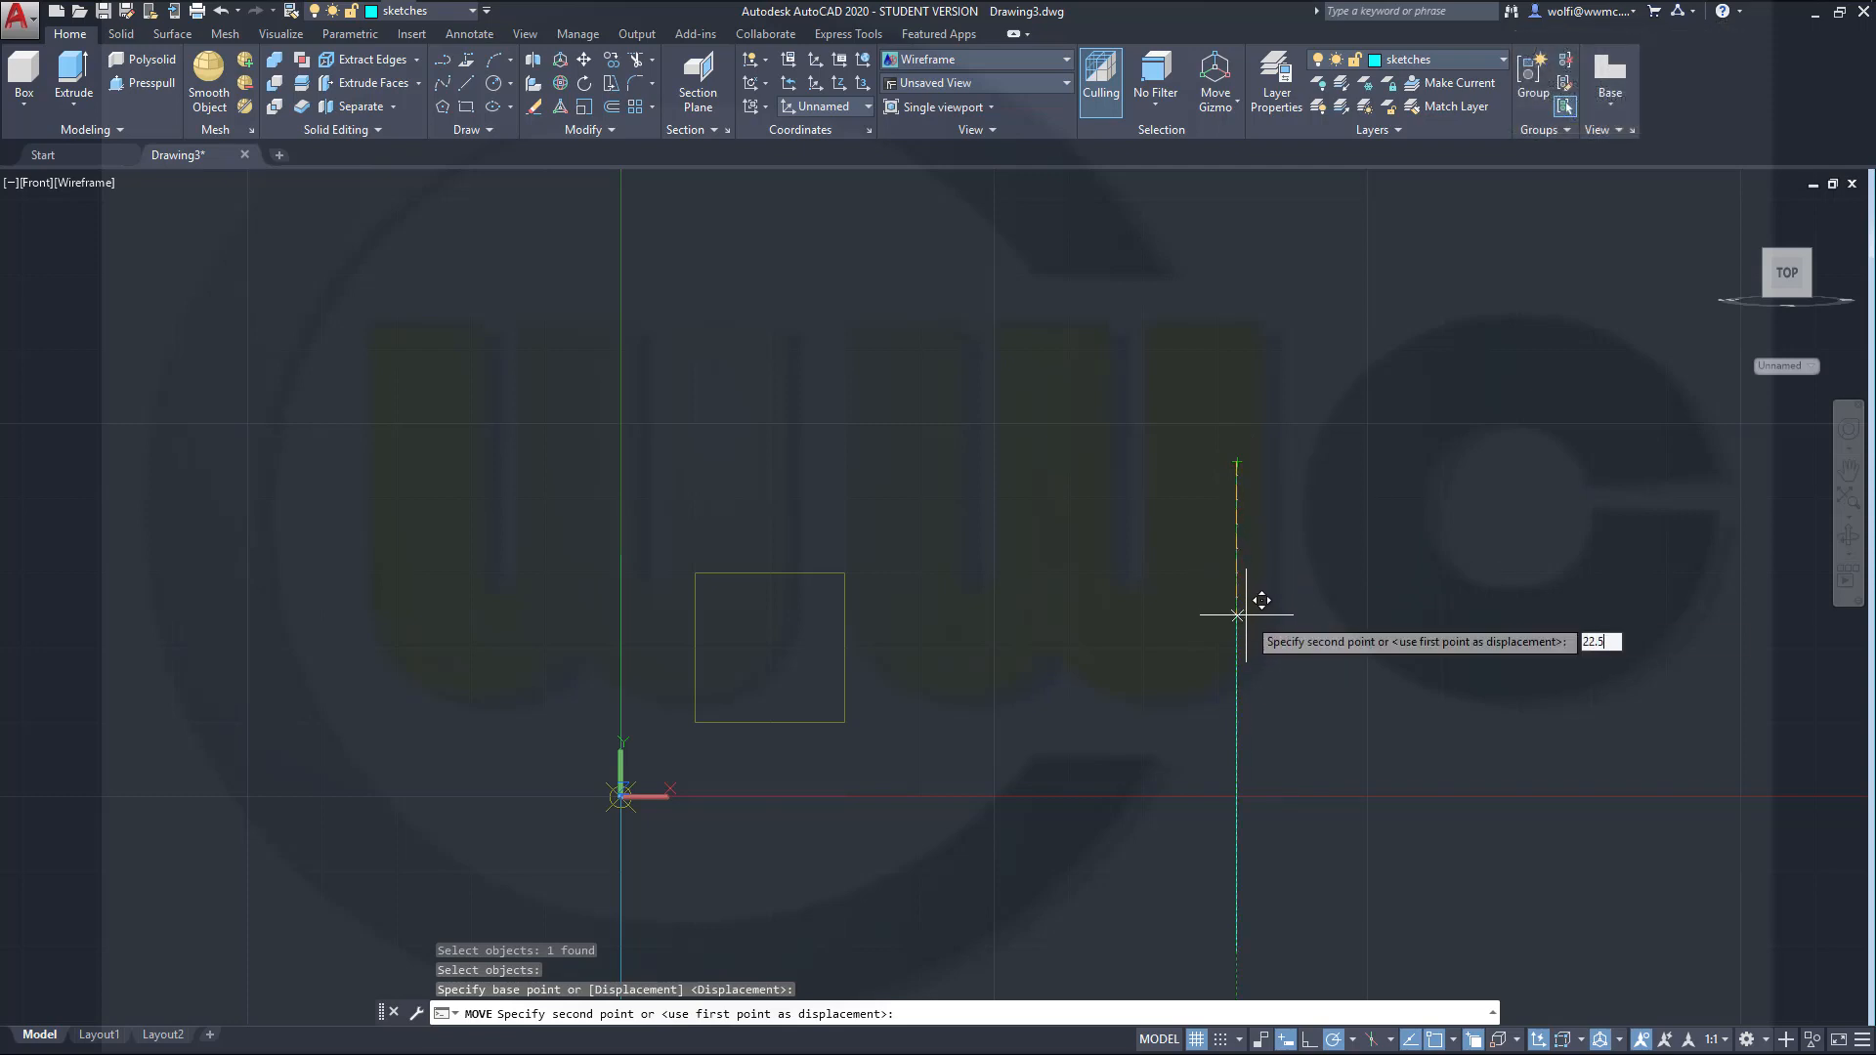
pyautogui.press('Return')
pyautogui.press('Escape')
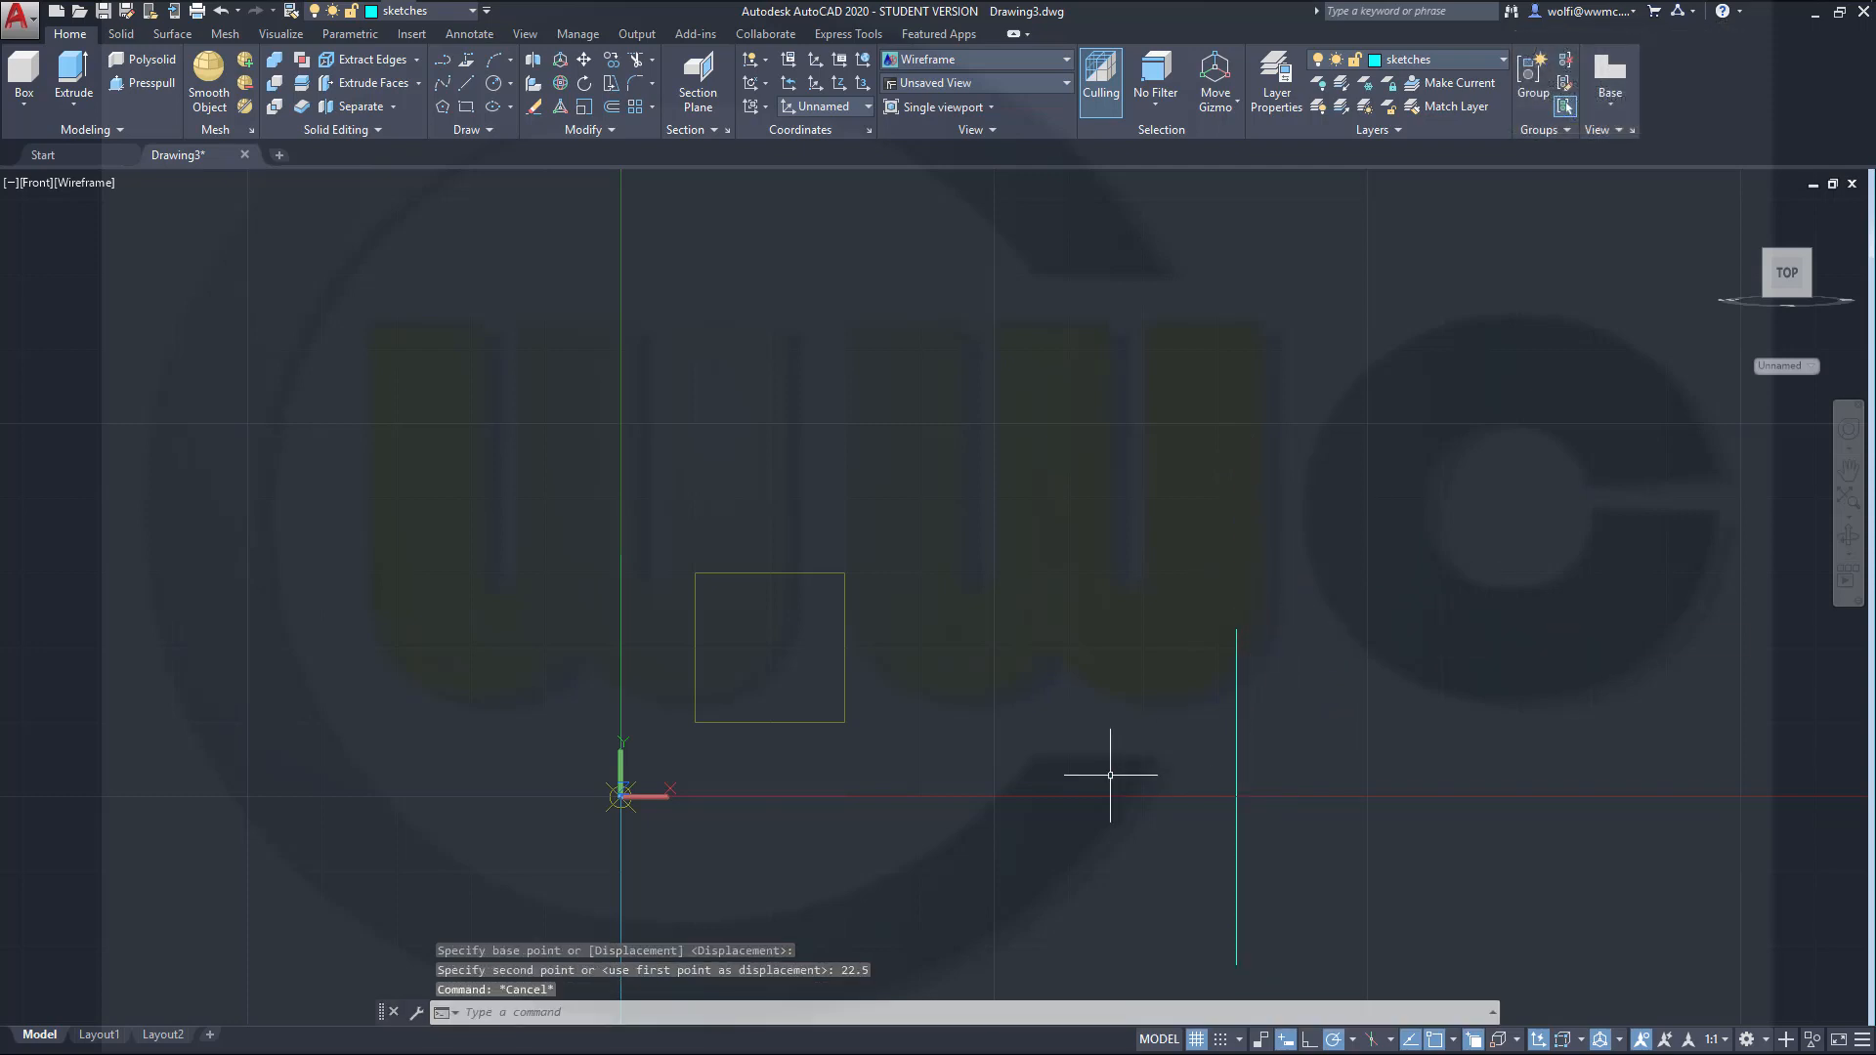
# Step: Turn the solid_plus layer back on to show the strap solid together with the two vertical lines
pyautogui.scroll(1, 1110, 766)
pyautogui.scroll(-5, 1093, 766)
pyautogui.scroll(2, 1077, 905)
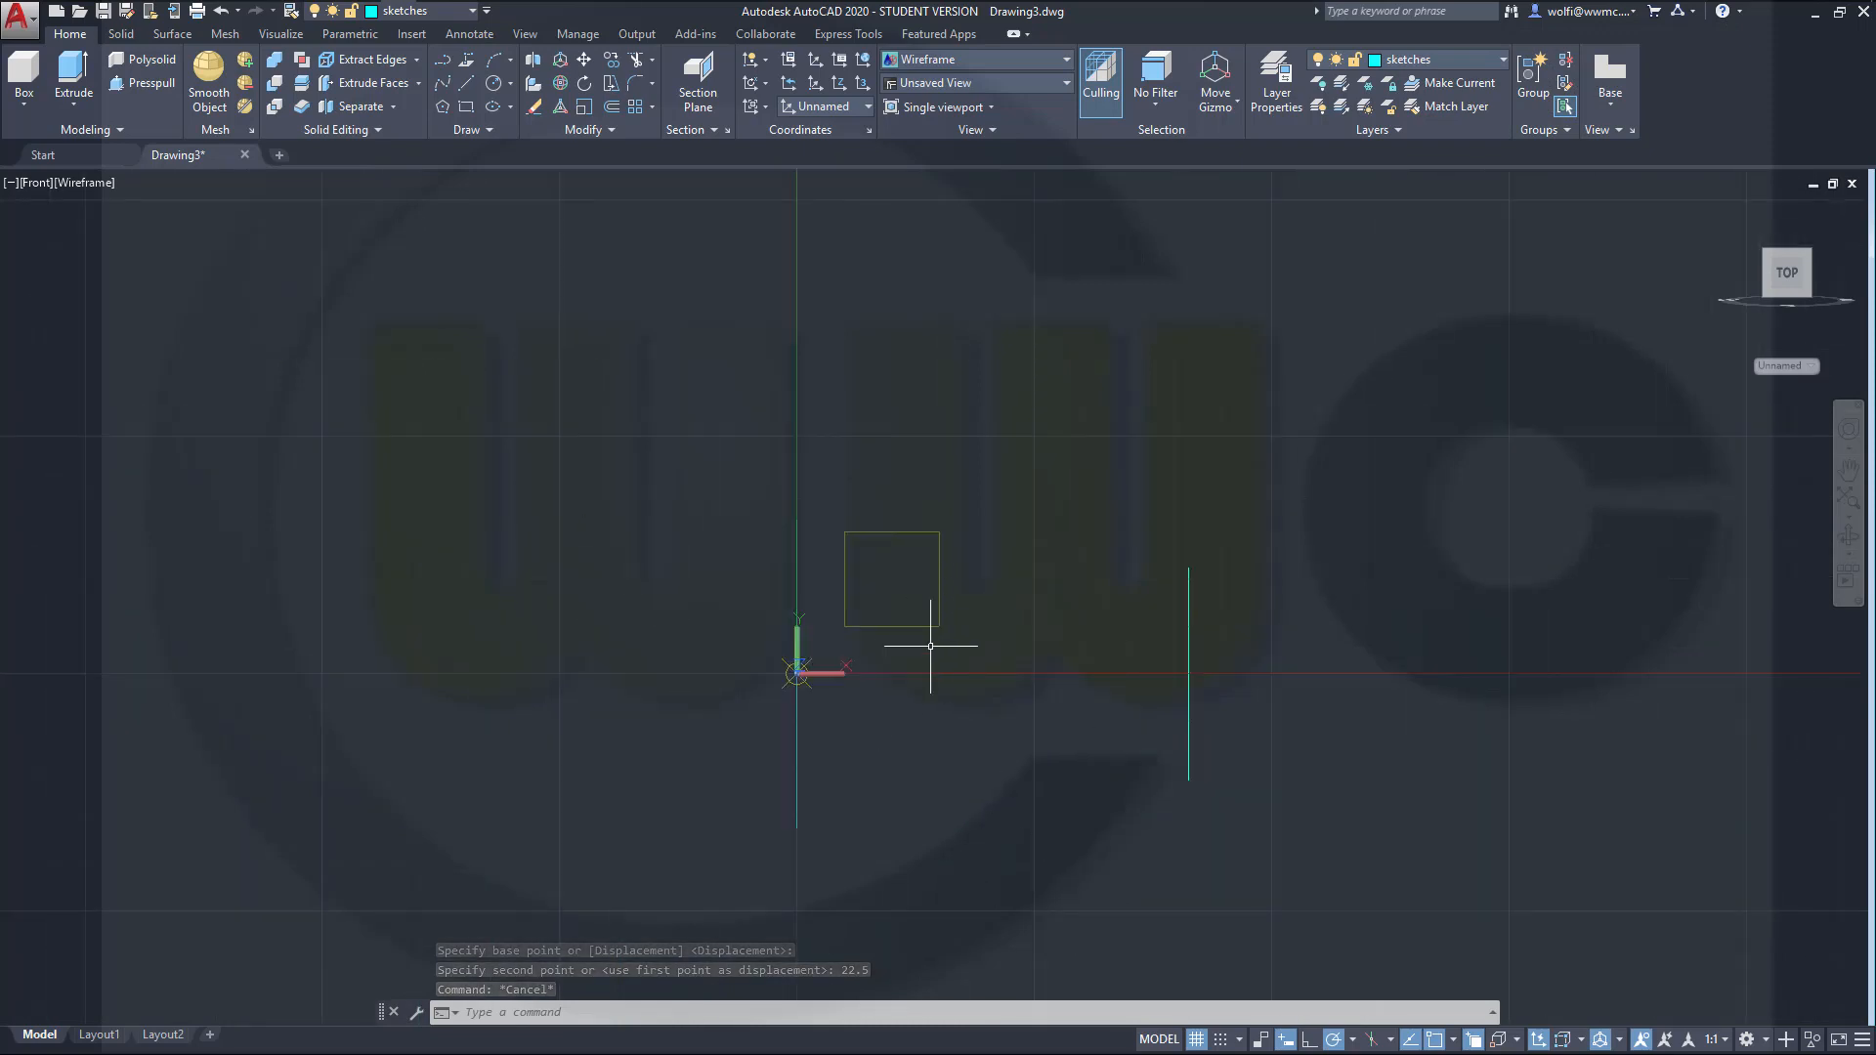
pyautogui.keyDown('shift'); pyautogui.moveTo(933, 756); pyautogui.dragTo(811, 652, button='middle'); pyautogui.keyUp('shift')
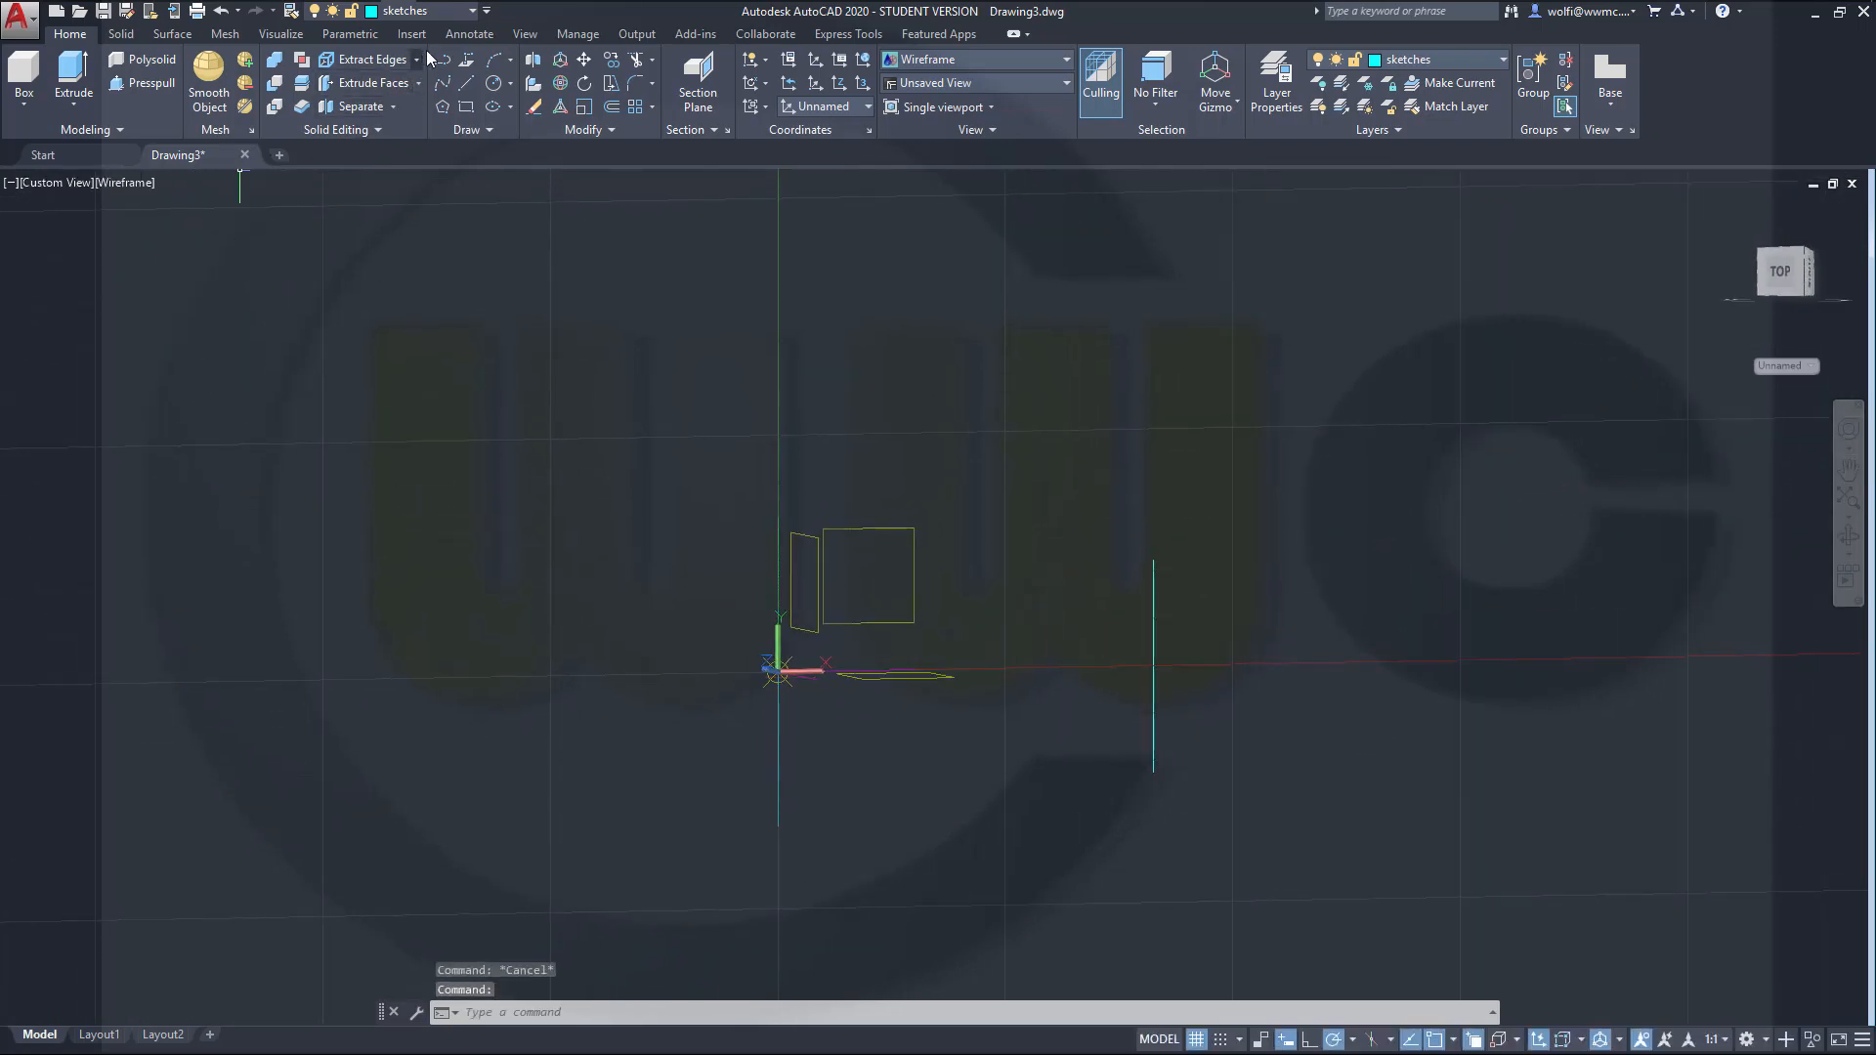
pyautogui.click(430, 11)
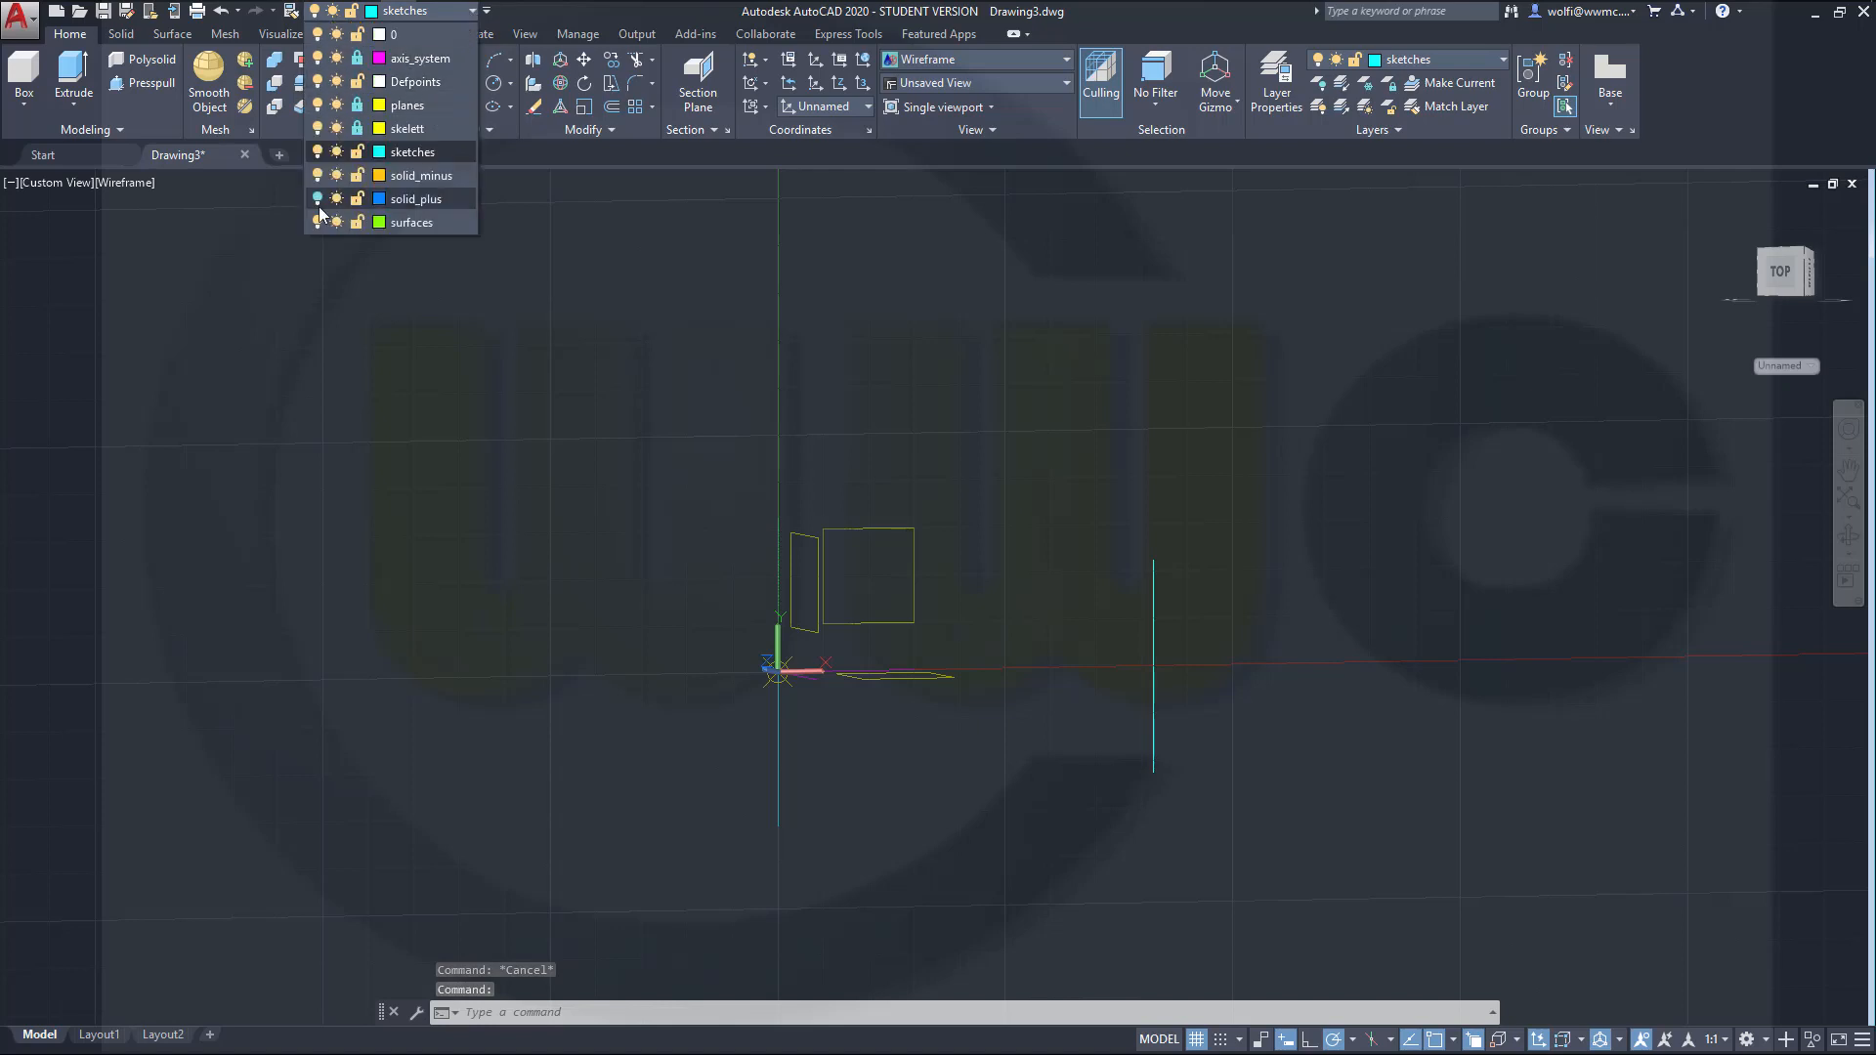
pyautogui.click(316, 199)
pyautogui.click(828, 532)
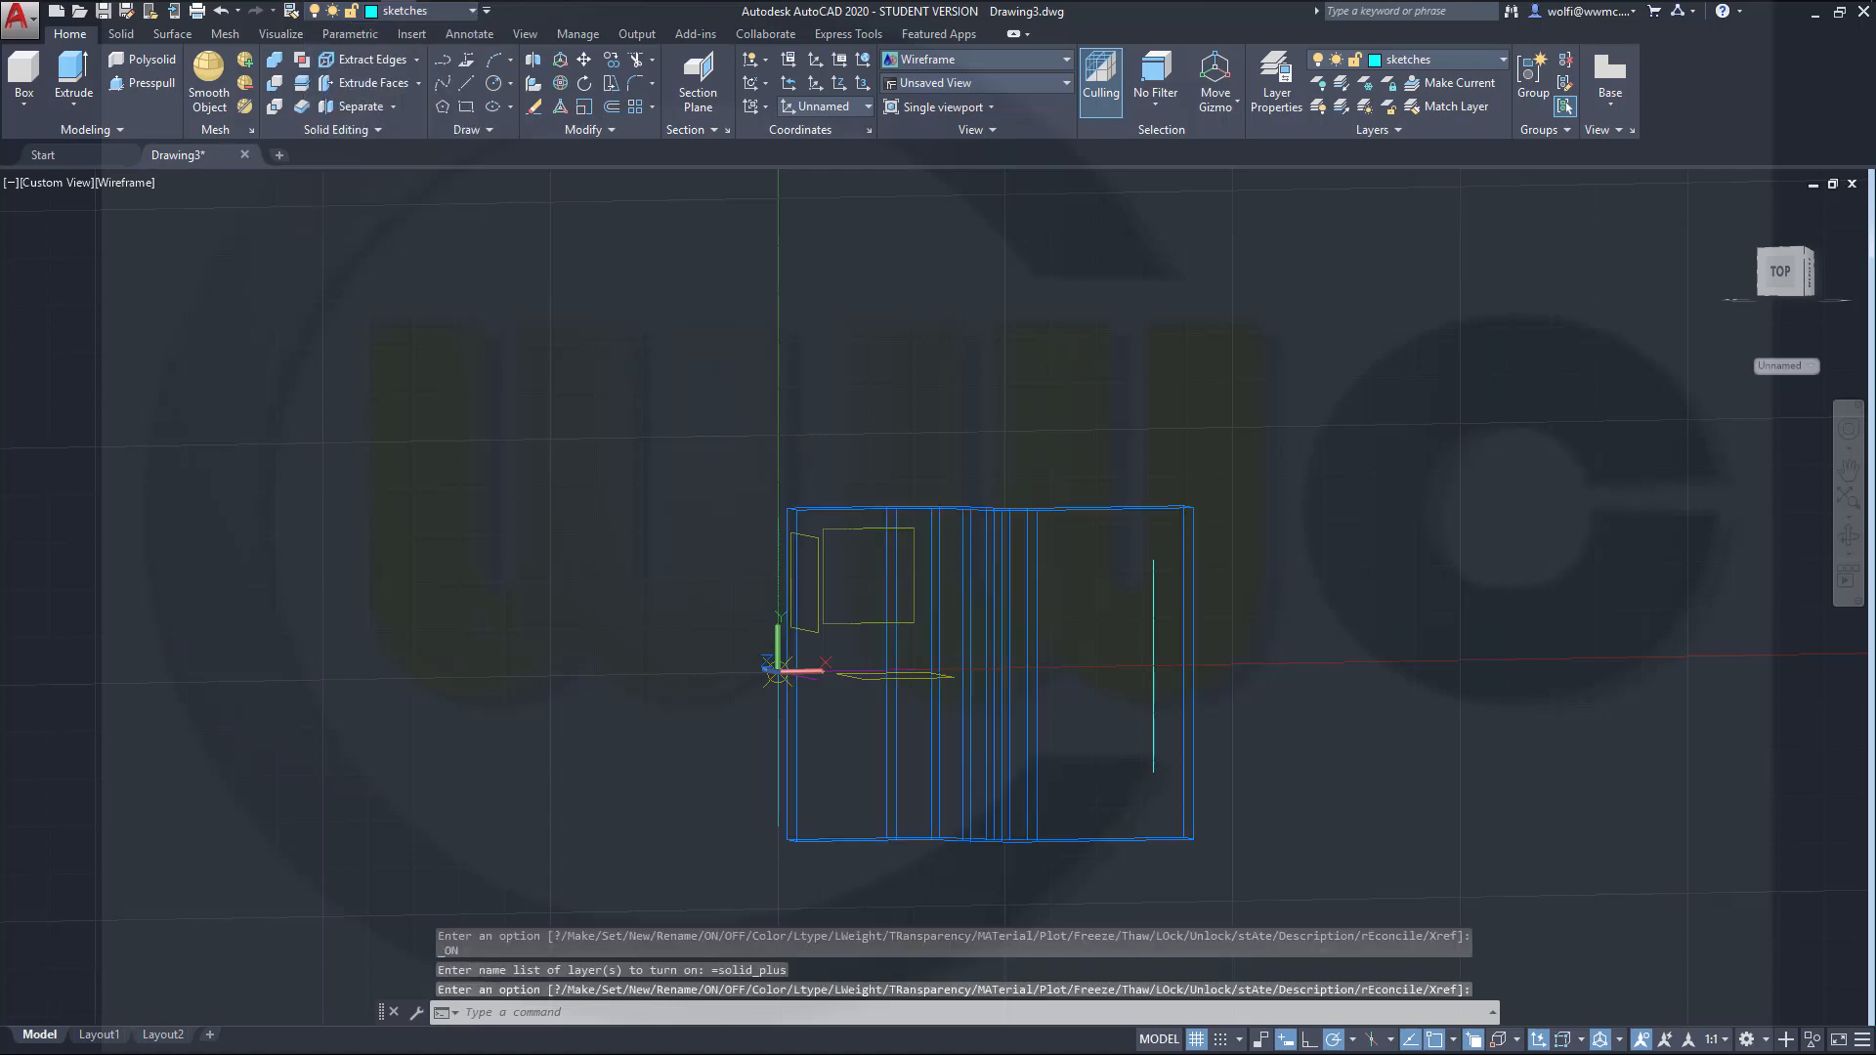
# Step: Draw a 70-unit vertical line over the strap's back edge where the first straight section meets the first bend
pyautogui.keyDown('shift'); pyautogui.moveTo(905, 601); pyautogui.dragTo(742, 635, button='middle'); pyautogui.keyUp('shift')
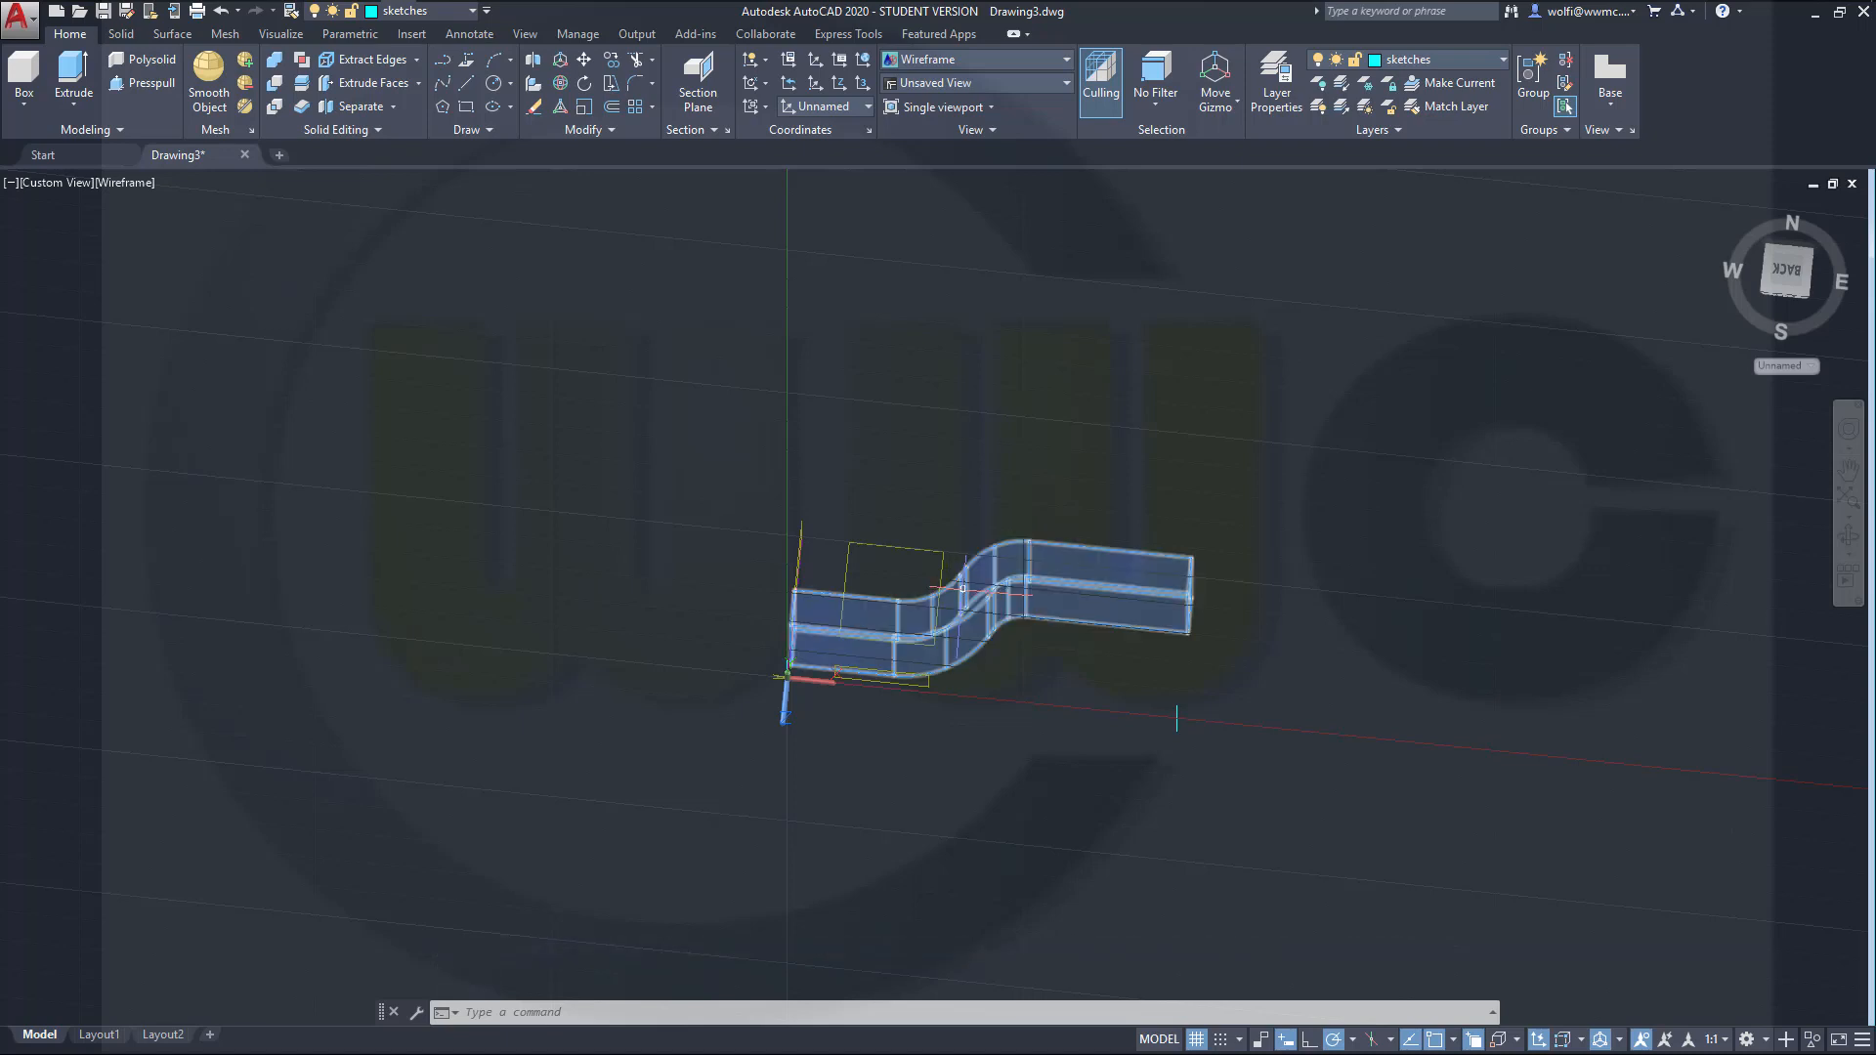
pyautogui.keyDown('shift'); pyautogui.moveTo(858, 733); pyautogui.dragTo(859, 788, button='middle'); pyautogui.keyUp('shift')
pyautogui.scroll(4, 867, 763)
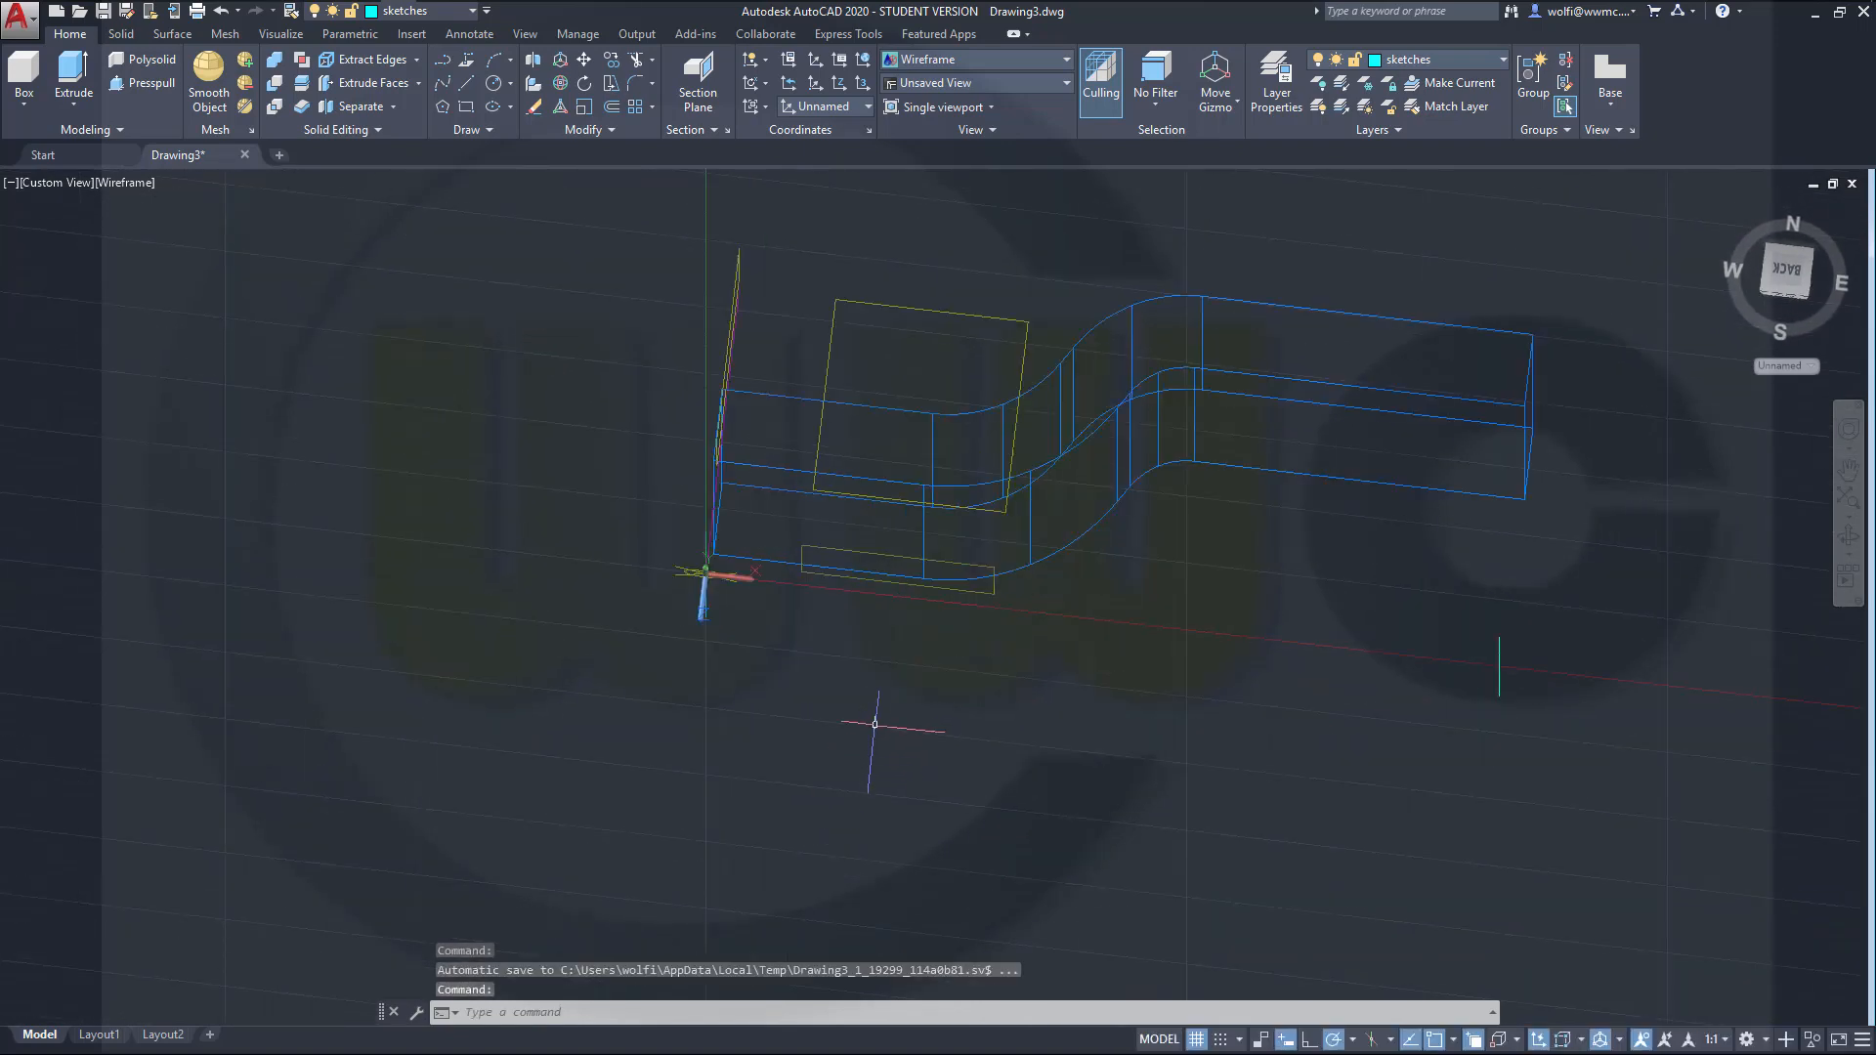
pyautogui.moveTo(788, 713)
pyautogui.keyDown('shift'); pyautogui.mouseDown(button='middle')
pyautogui.moveTo(766, 737)
pyautogui.moveTo(772, 703)
pyautogui.mouseUp(button='middle'); pyautogui.keyUp('shift')
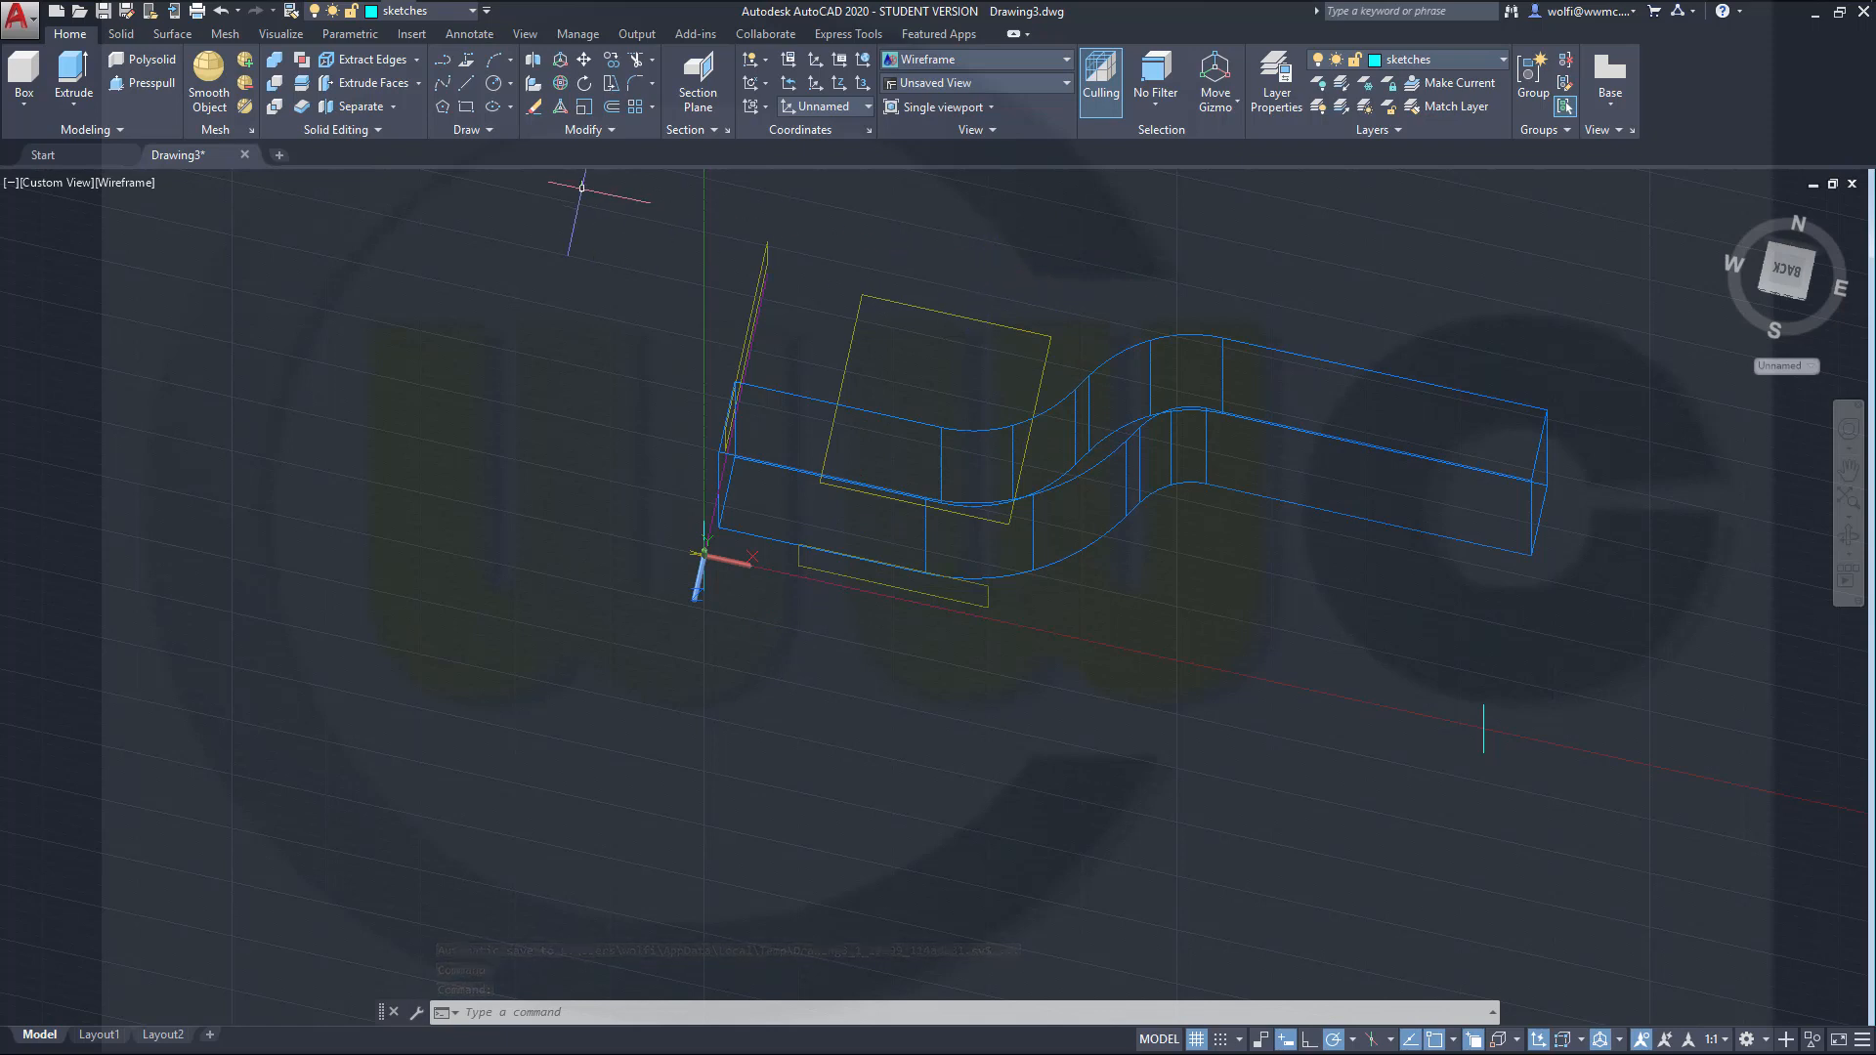
pyautogui.click(441, 65)
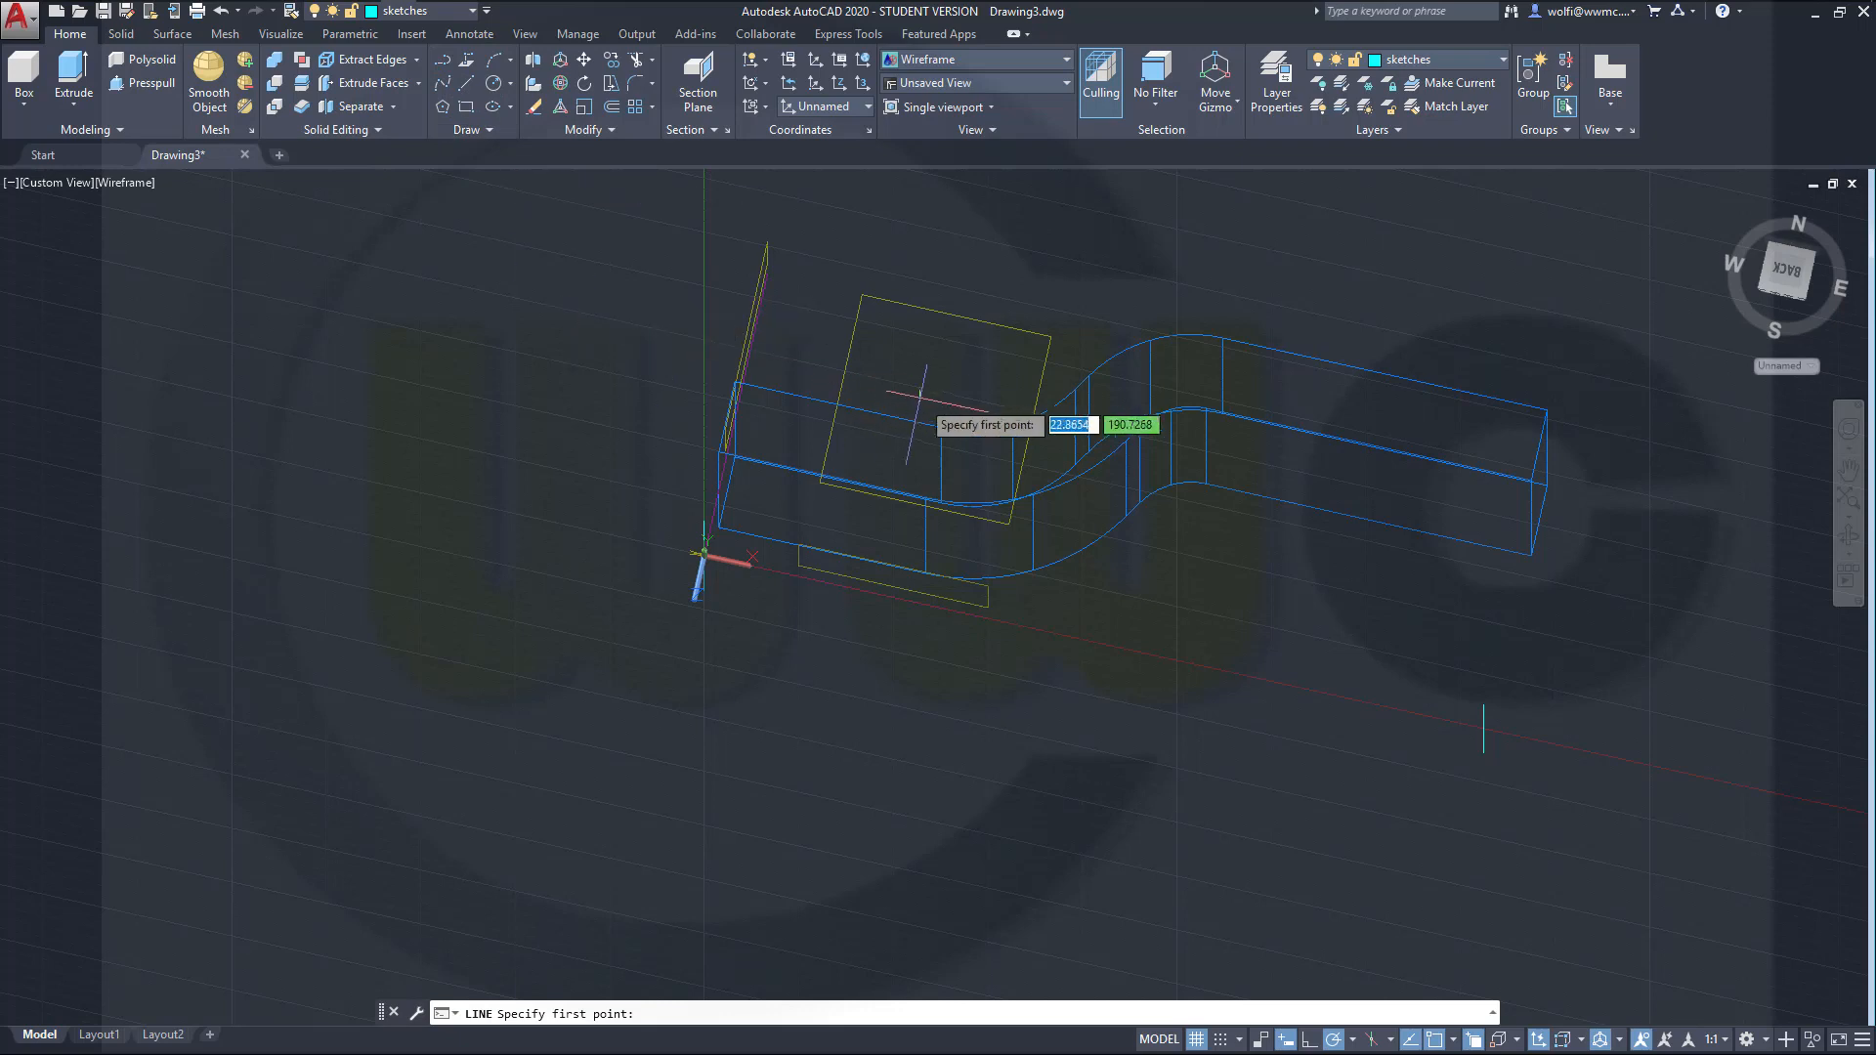
pyautogui.click(941, 428)
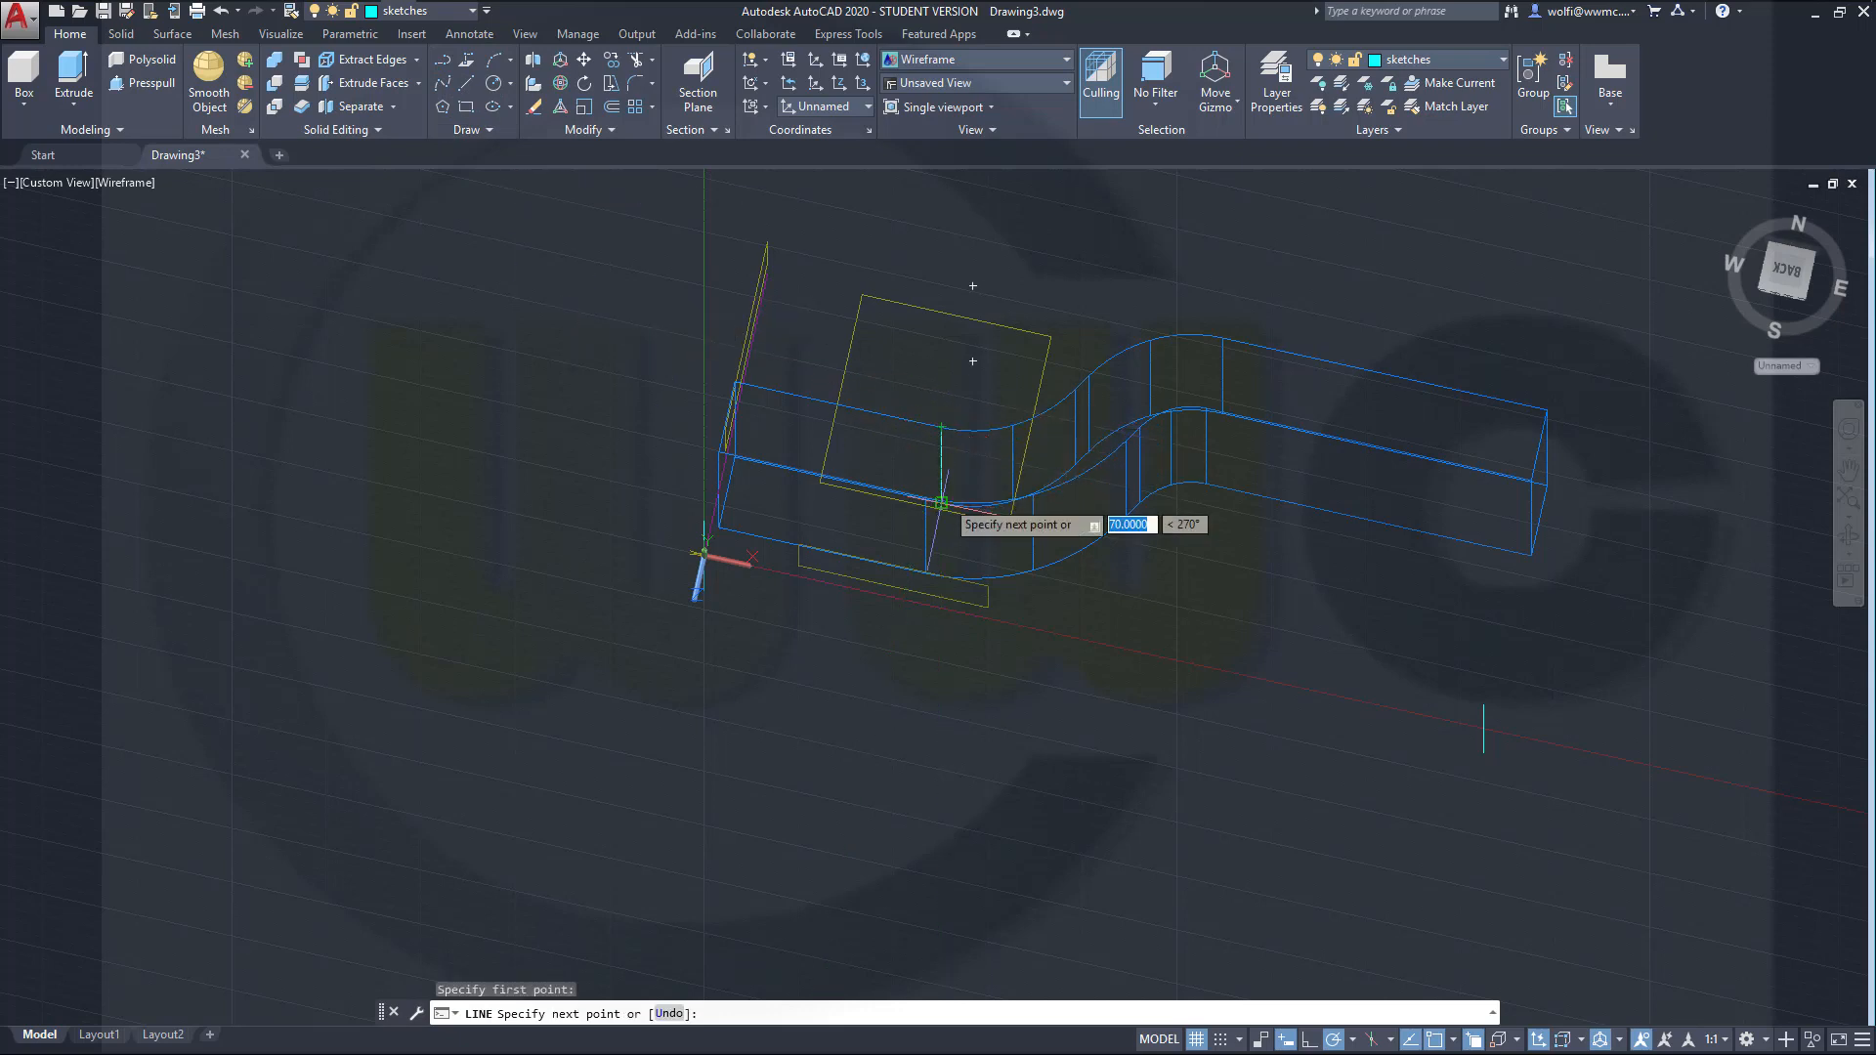
pyautogui.scroll(2, 941, 503)
pyautogui.scroll(3, 944, 518)
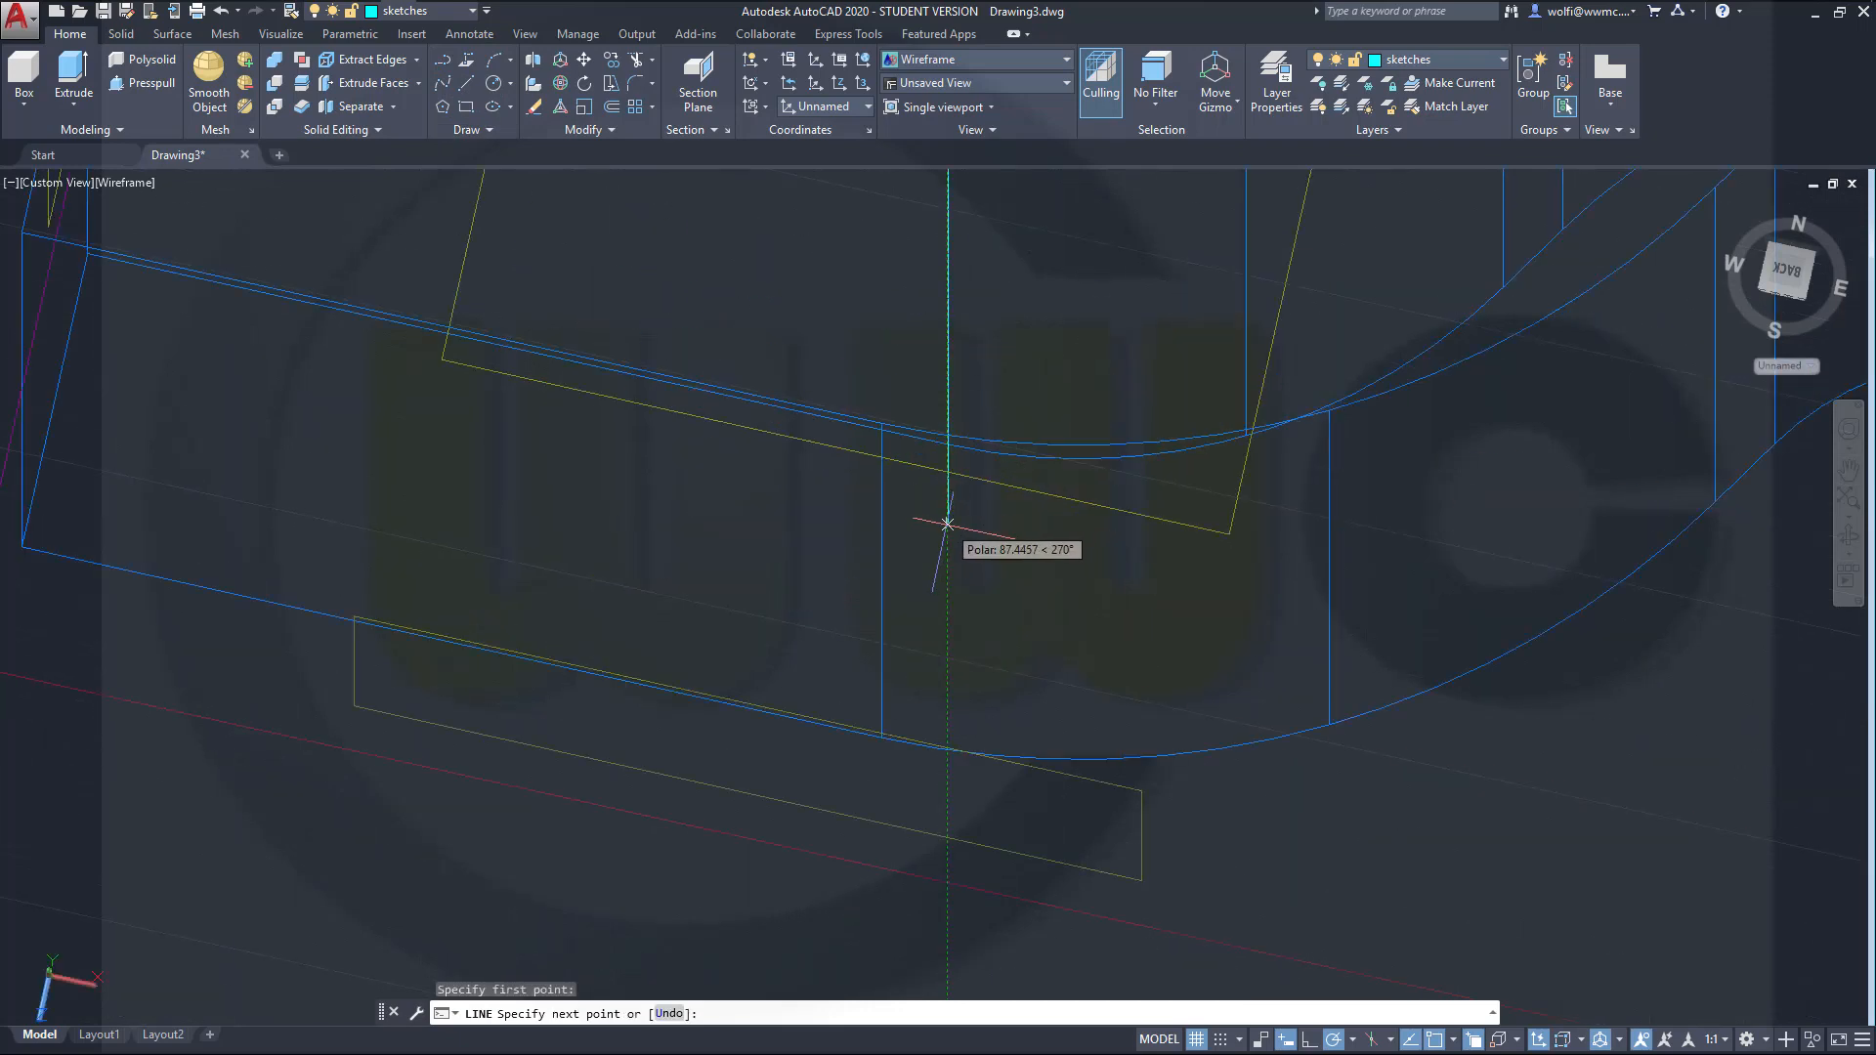
pyautogui.keyDown('shift'); pyautogui.moveTo(912, 547); pyautogui.dragTo(888, 520, button='middle'); pyautogui.keyUp('shift')
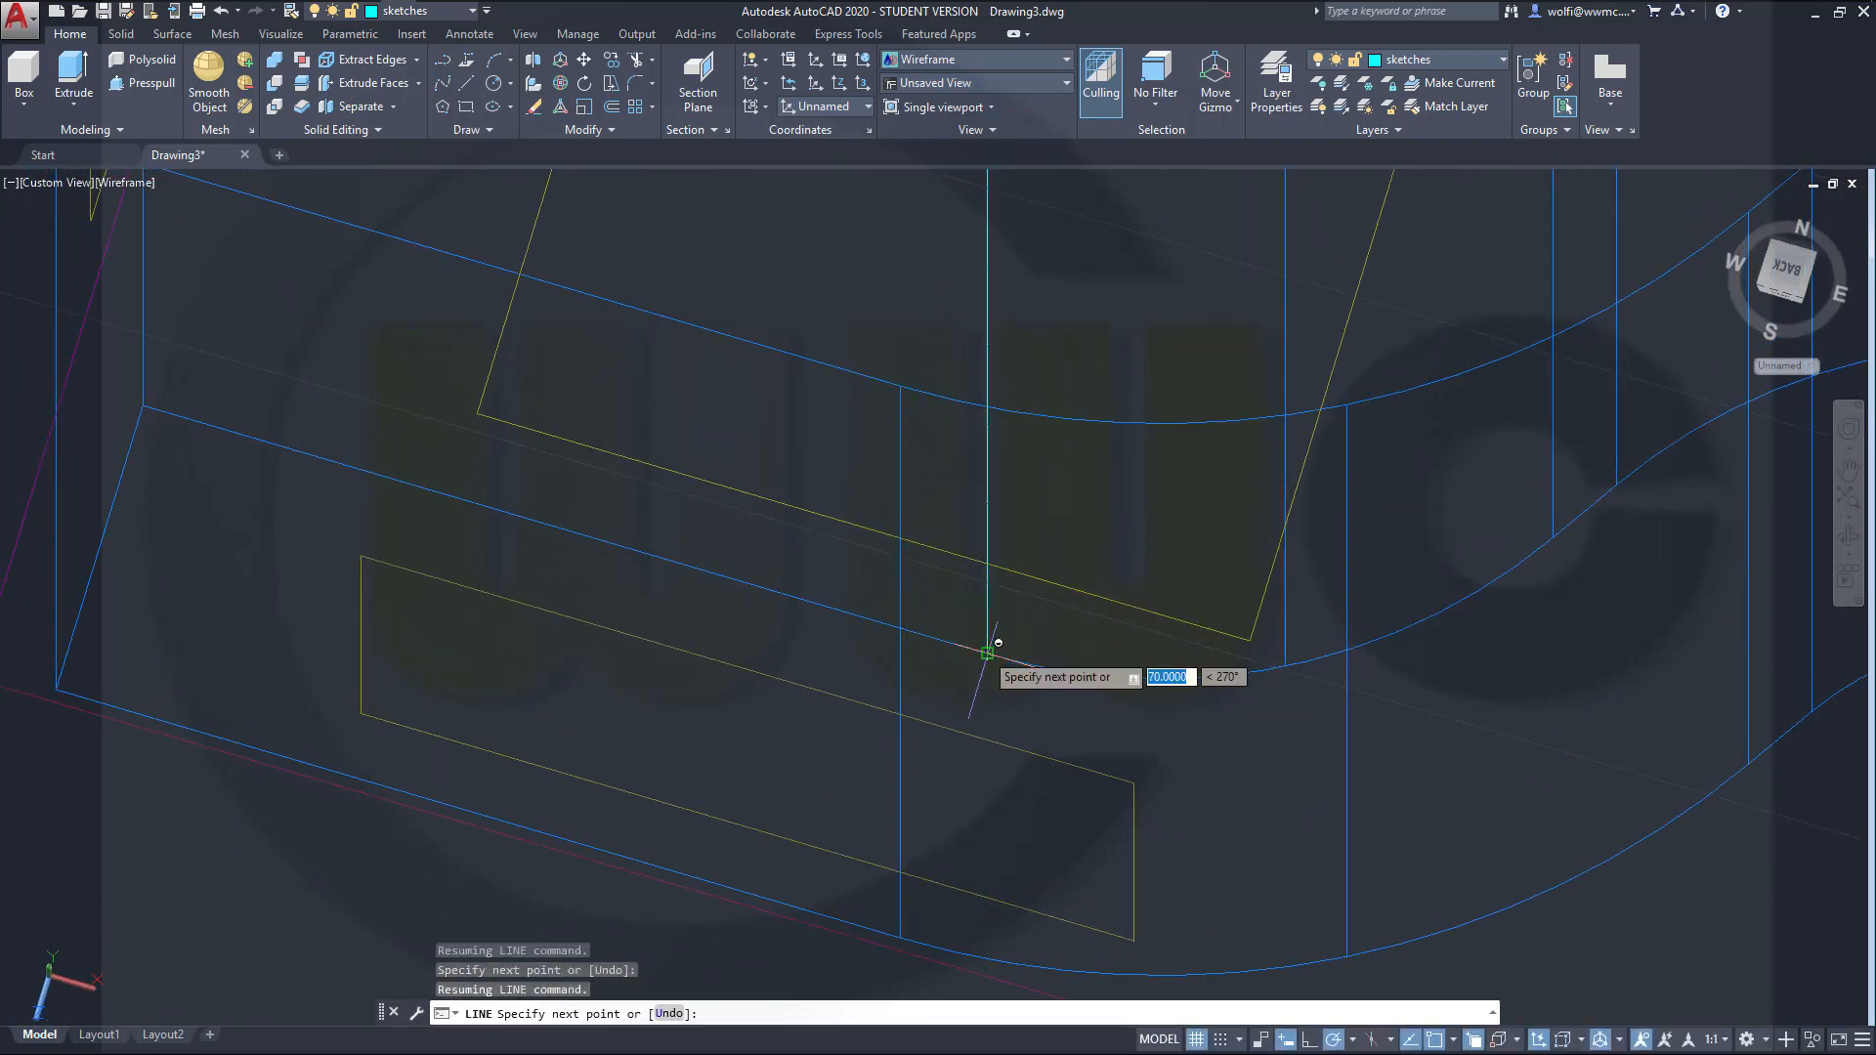
pyautogui.click(987, 654)
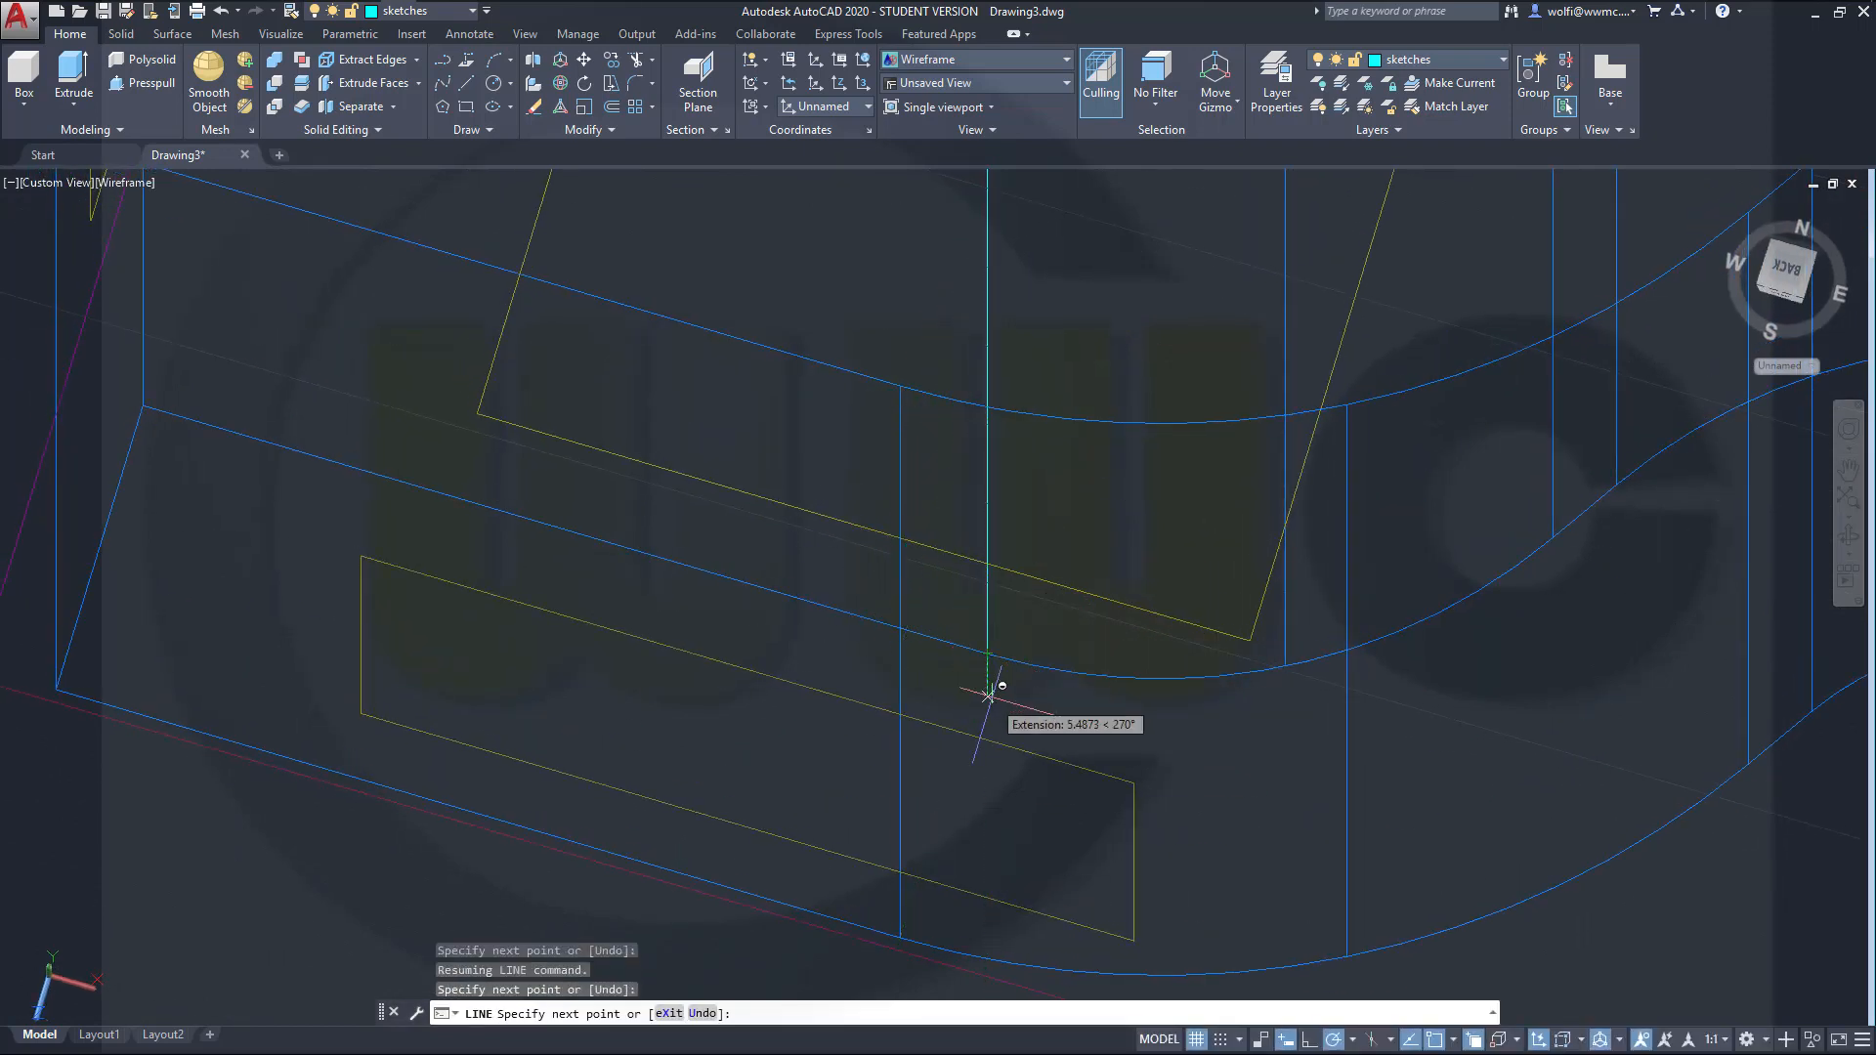
pyautogui.press('Return')
# Step: Draw a full-height vertical line over the strap's back edge where the first bend ends
pyautogui.press('Return')
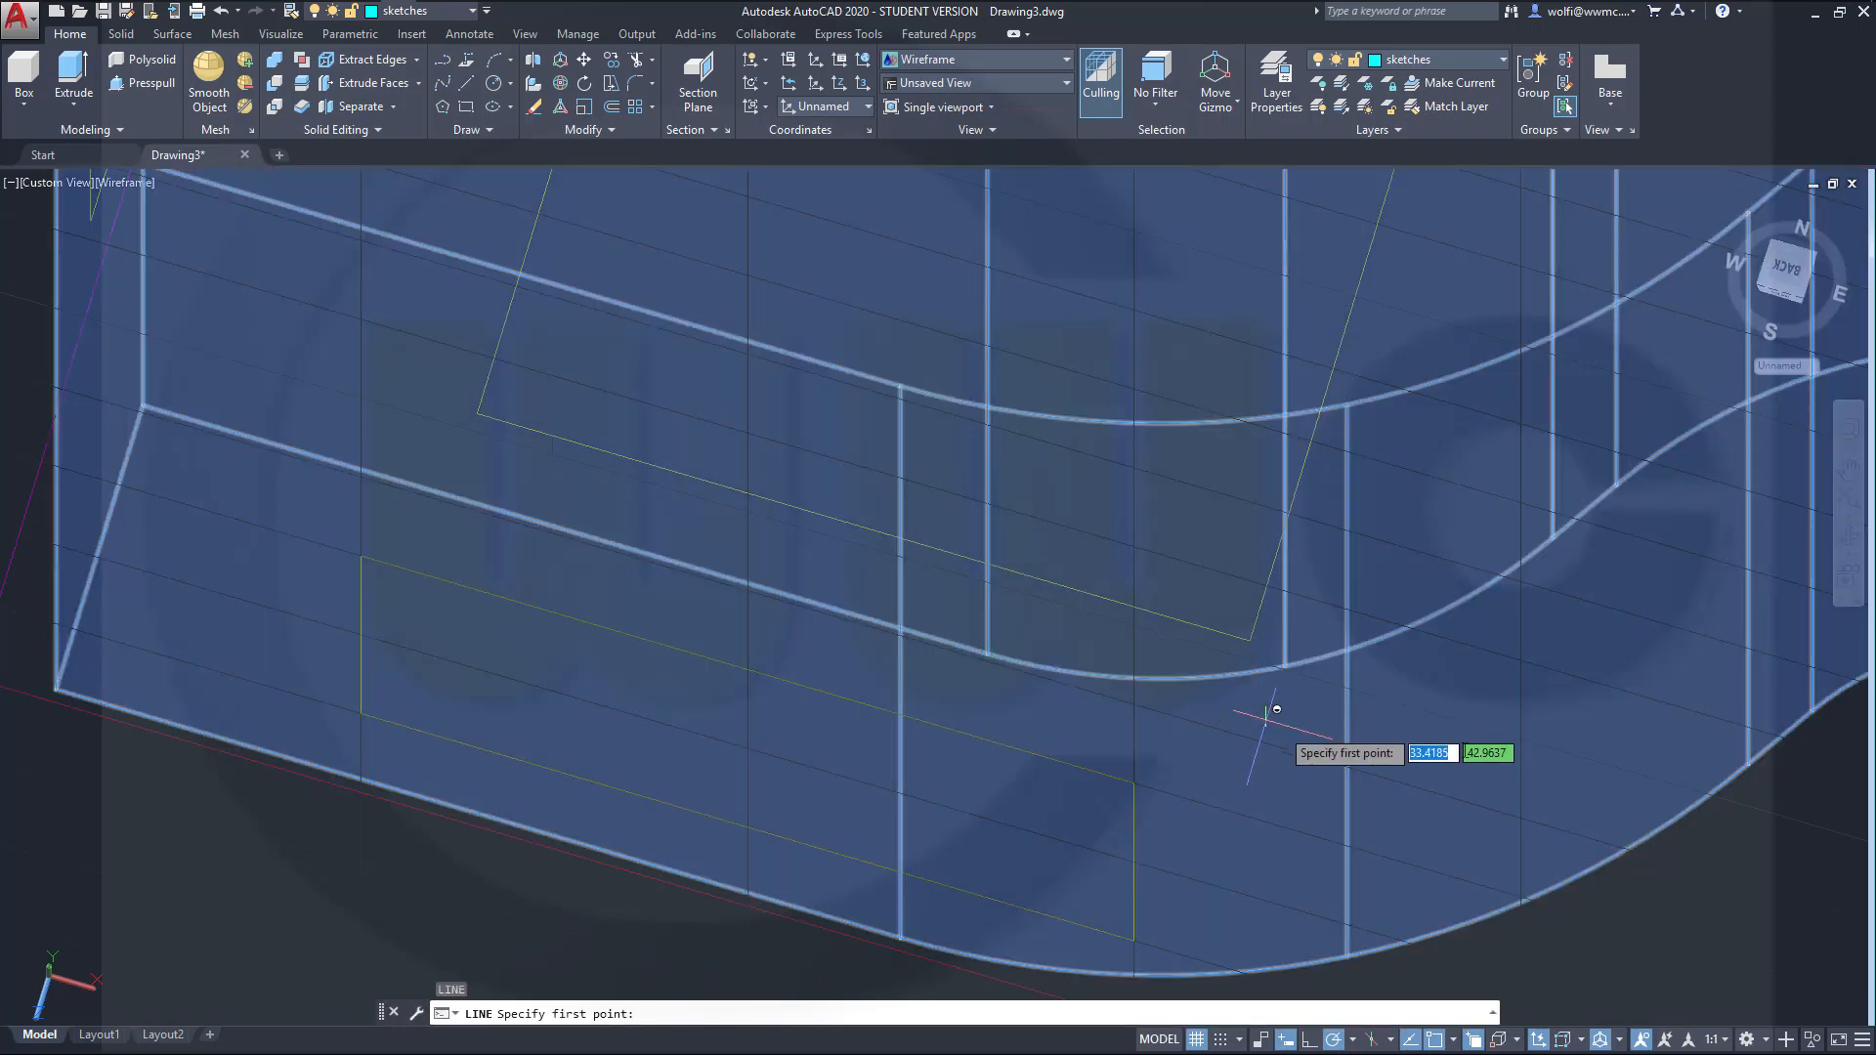
pyautogui.scroll(2, 1473, 730)
pyautogui.scroll(-11, 1474, 730)
pyautogui.scroll(2, 1495, 689)
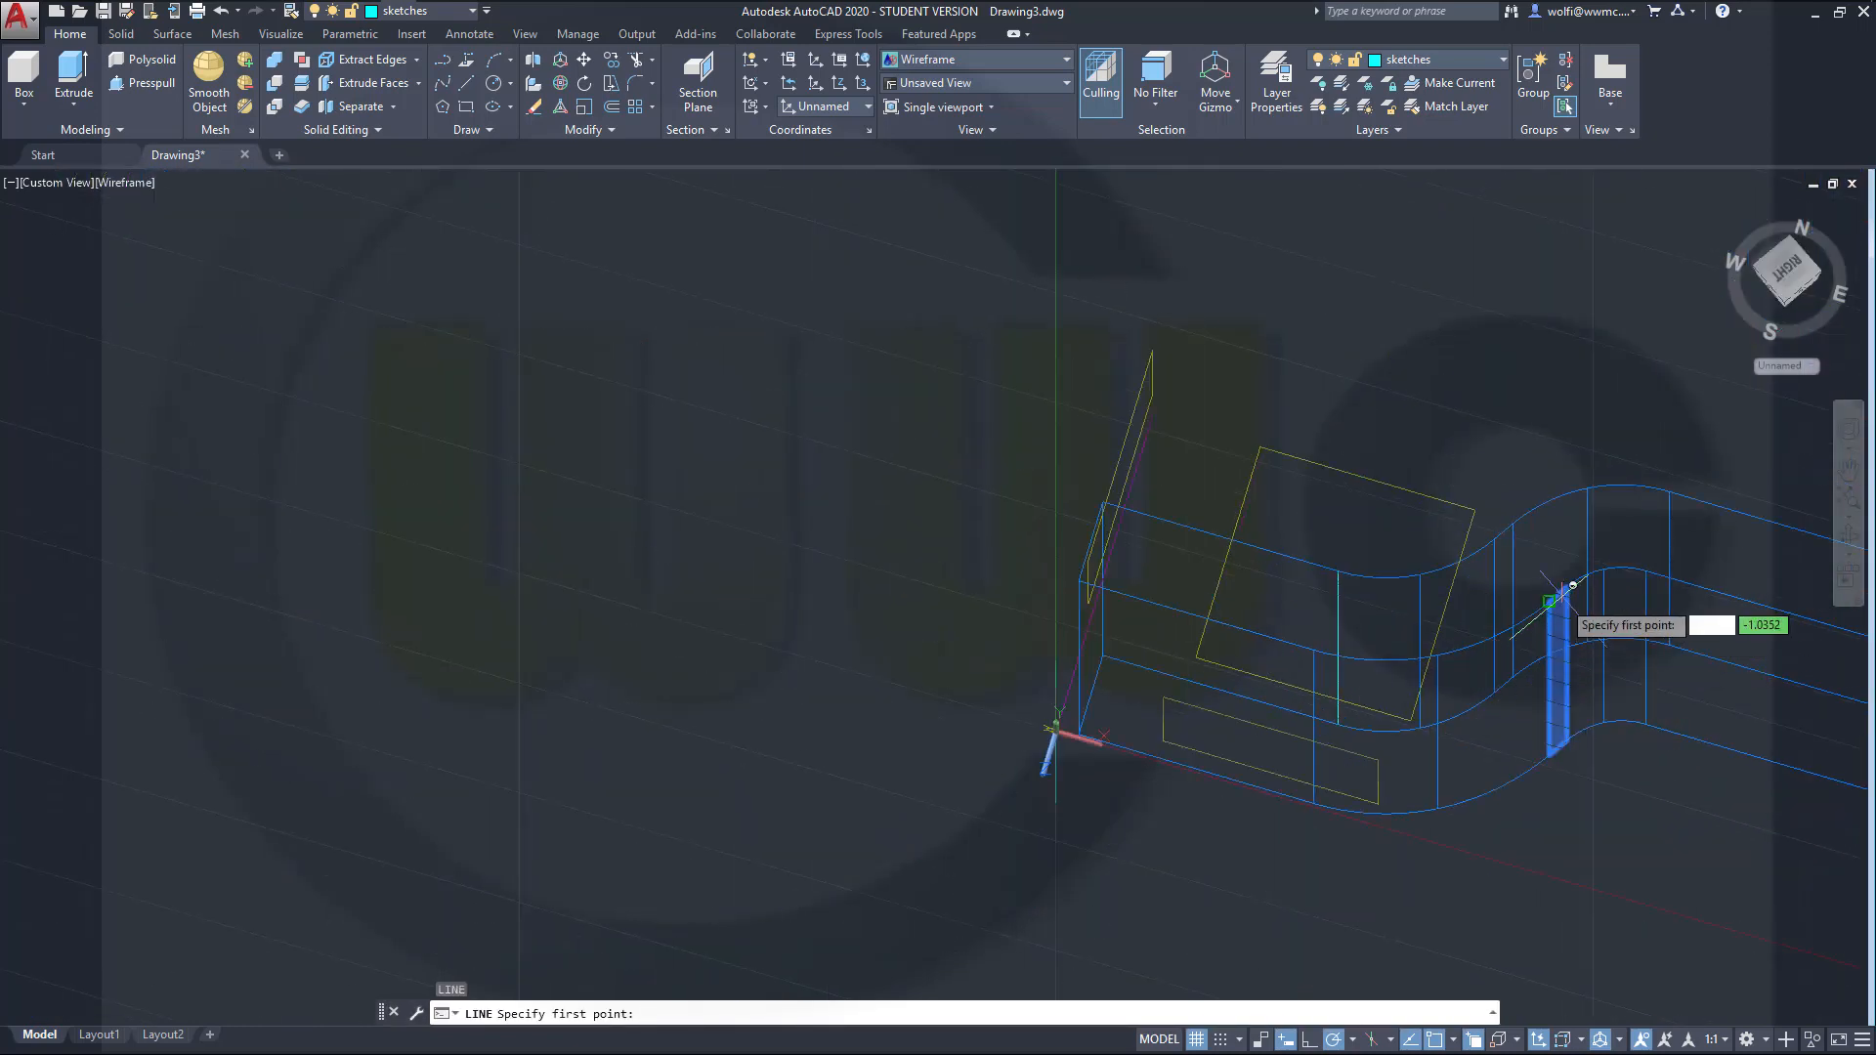
pyautogui.keyDown('shift'); pyautogui.moveTo(1563, 591); pyautogui.dragTo(1529, 567, button='middle'); pyautogui.keyUp('shift')
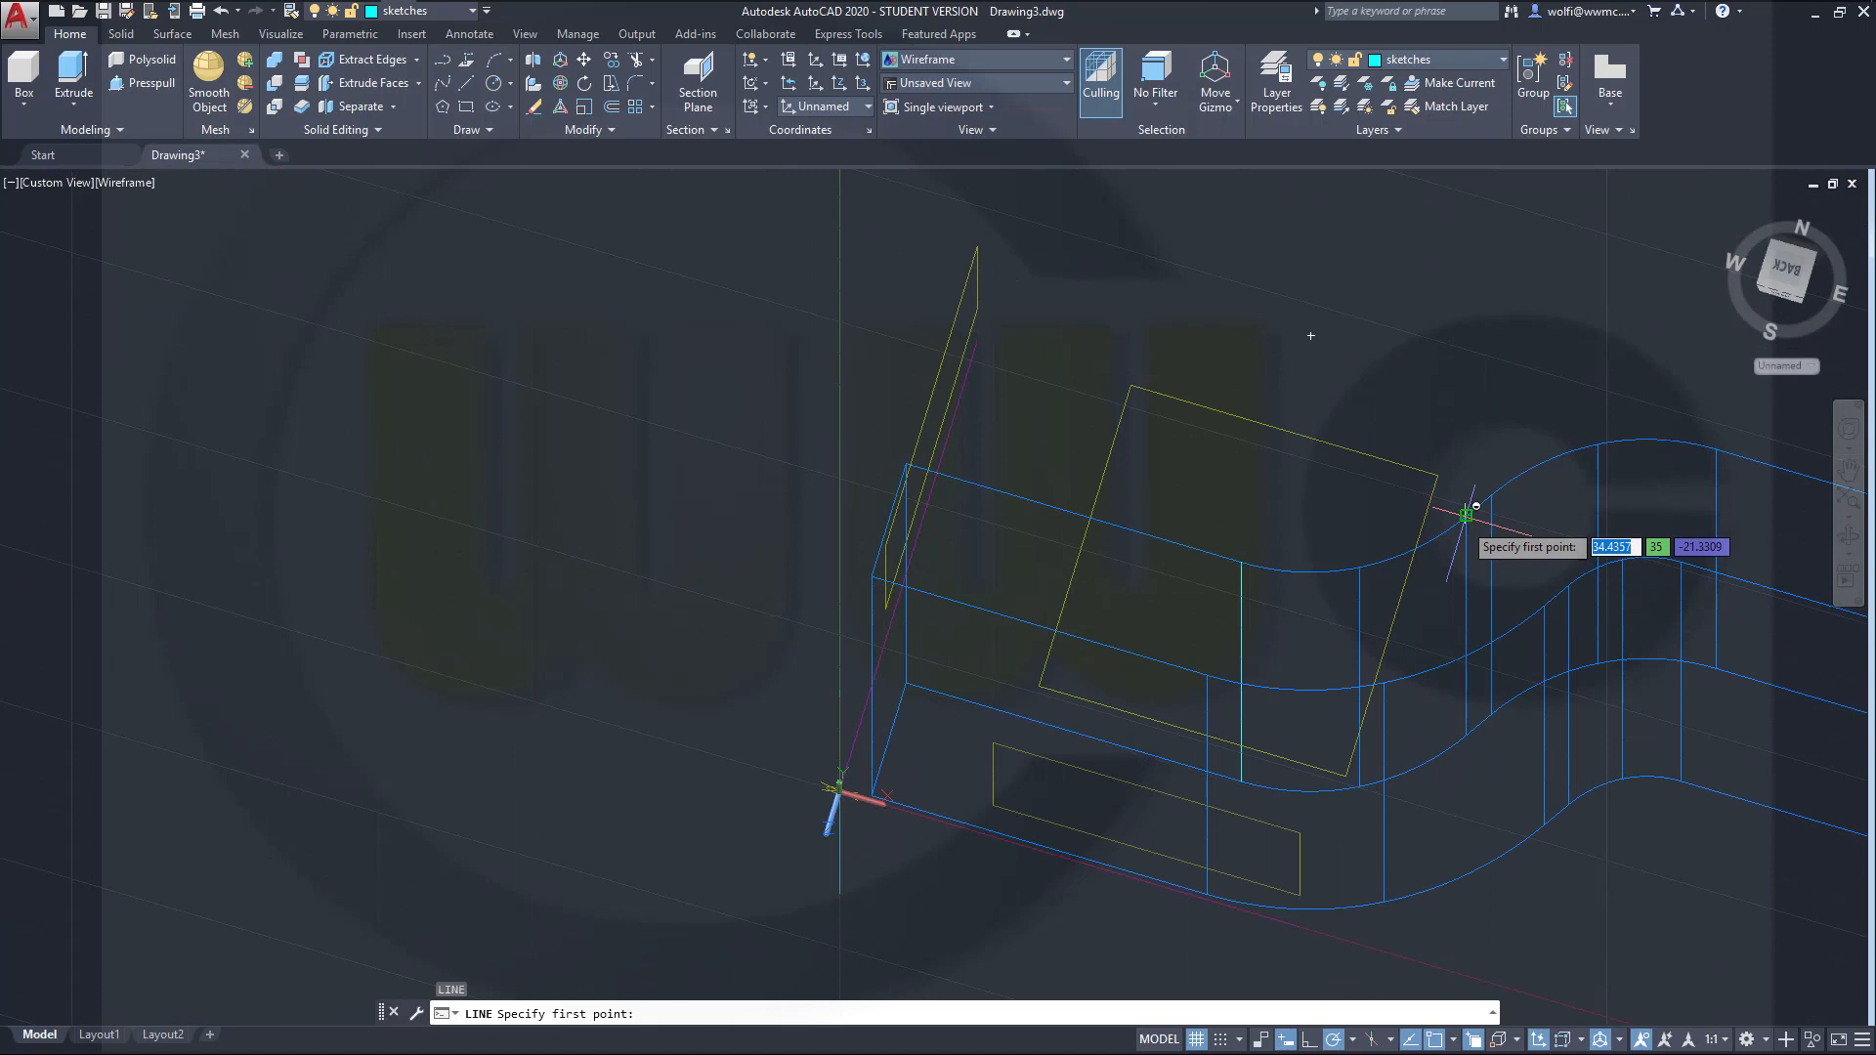
pyautogui.click(1466, 515)
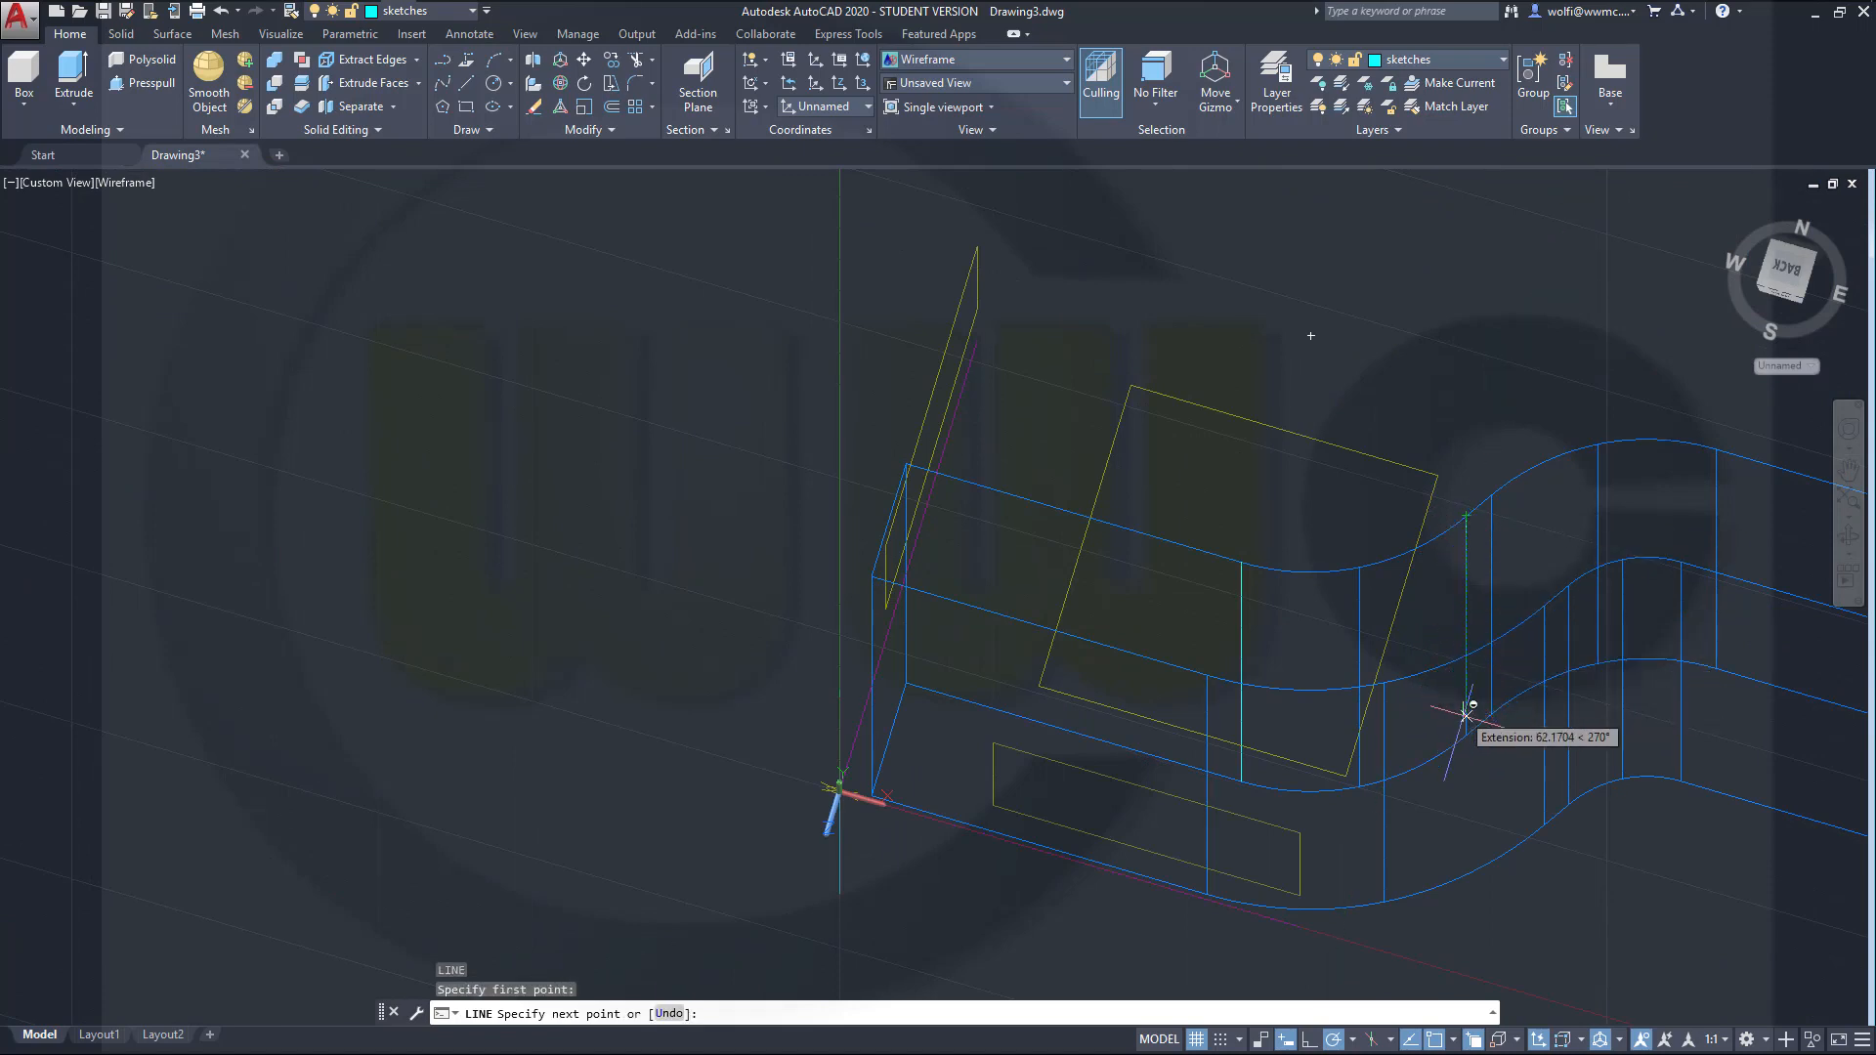
pyautogui.click(1466, 735)
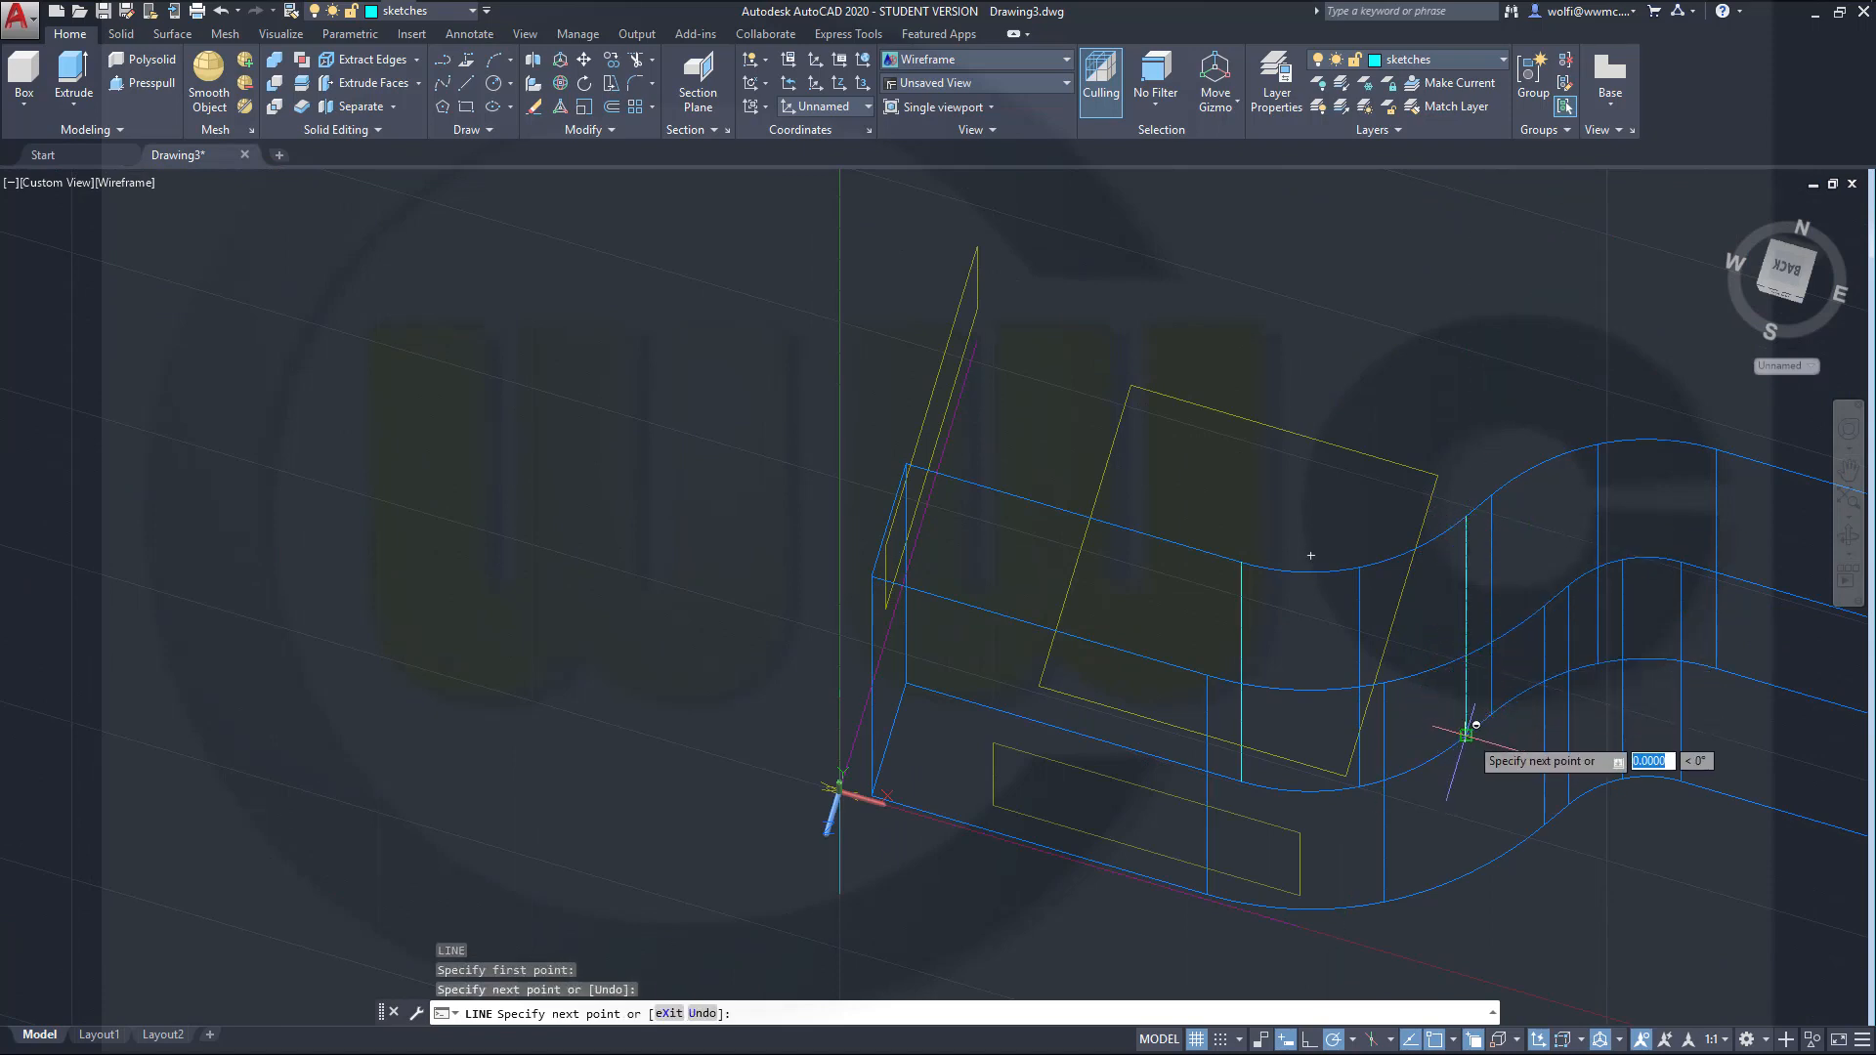
pyautogui.press('Return')
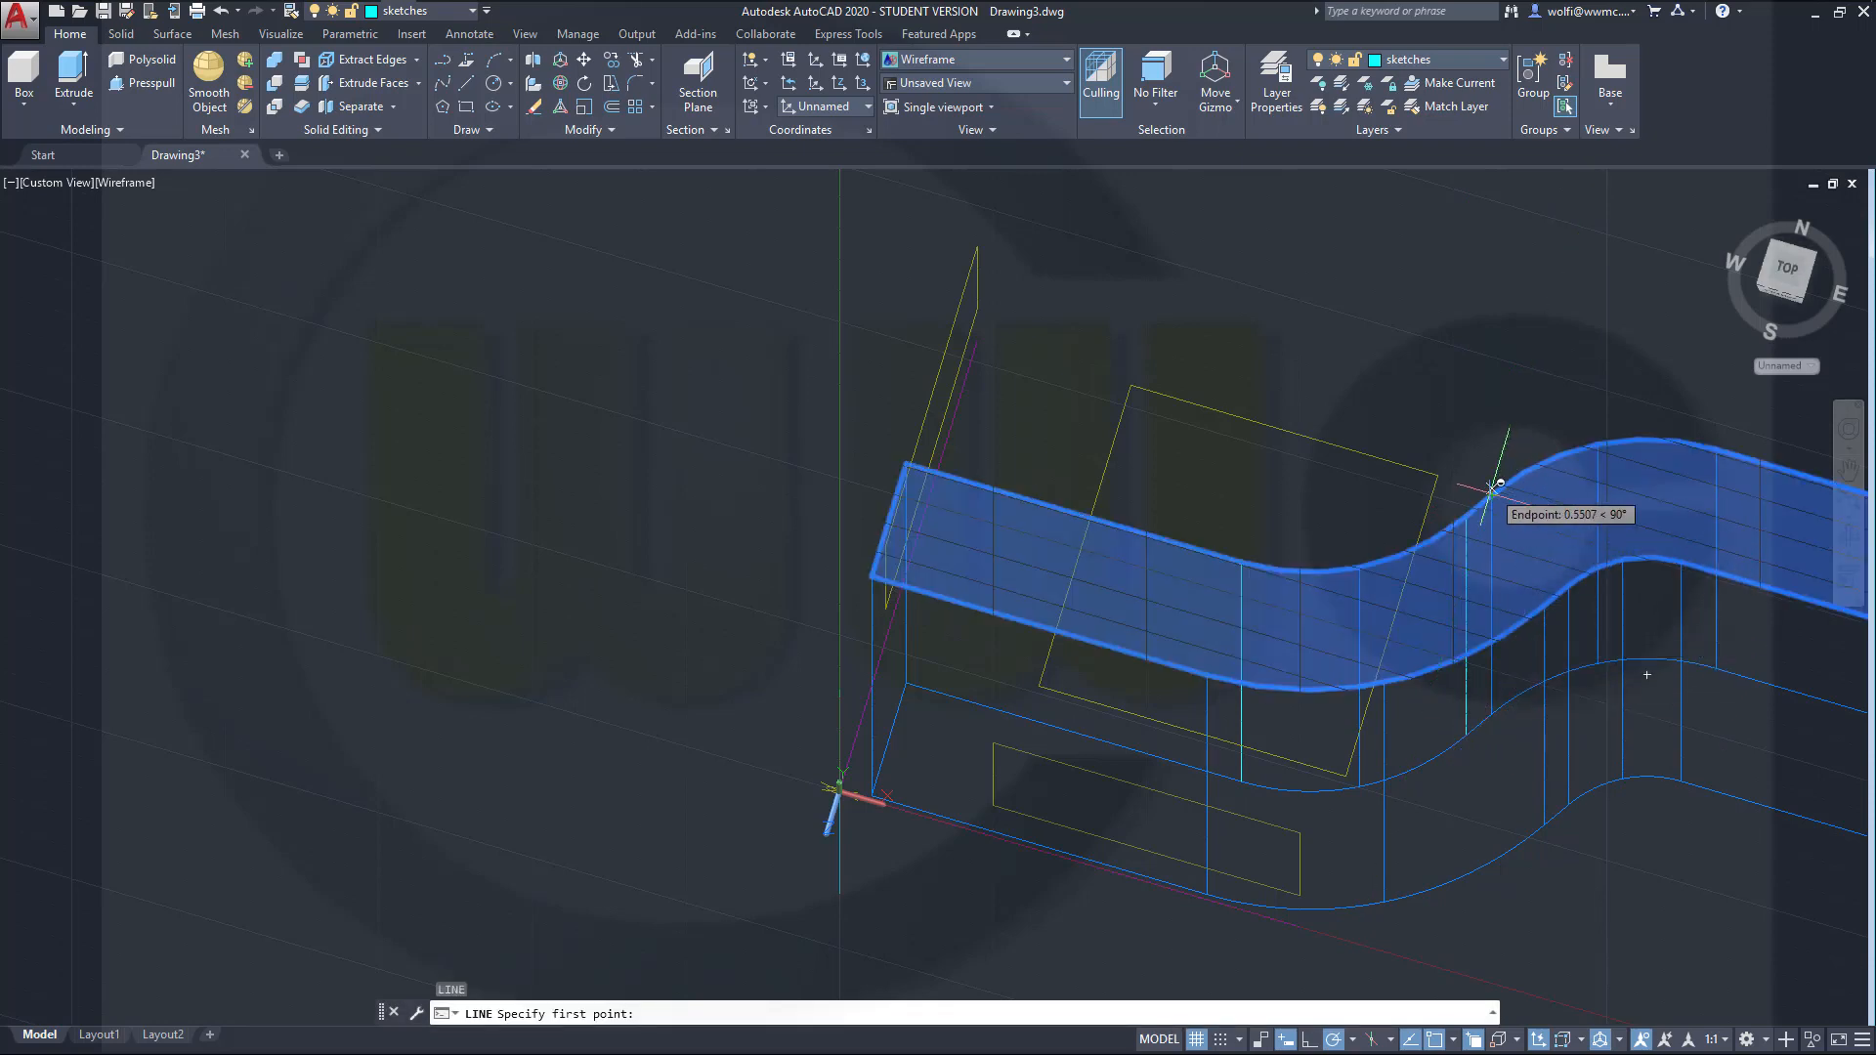
# Step: Draw a 70-unit vertical line over the strap's back edge where the second bend starts
pyautogui.press('Return')
pyautogui.click(1492, 494)
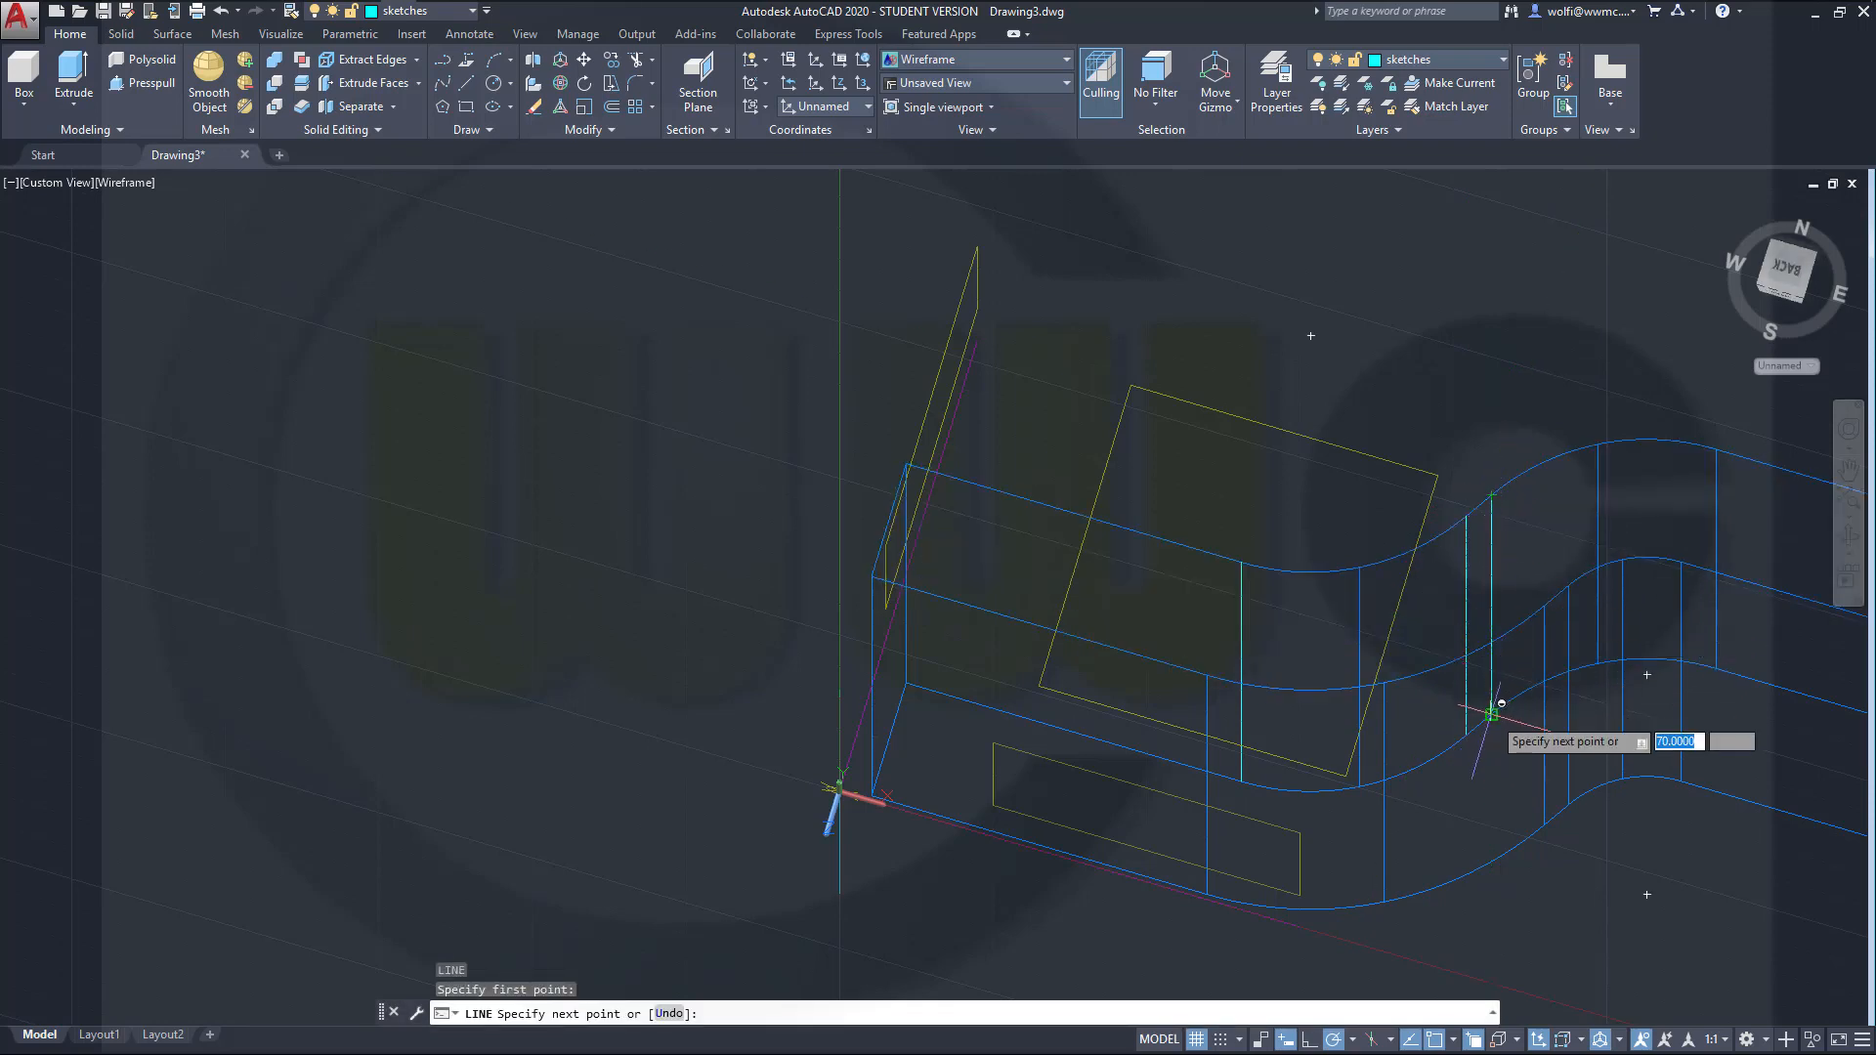
pyautogui.click(1492, 713)
pyautogui.press('Return')
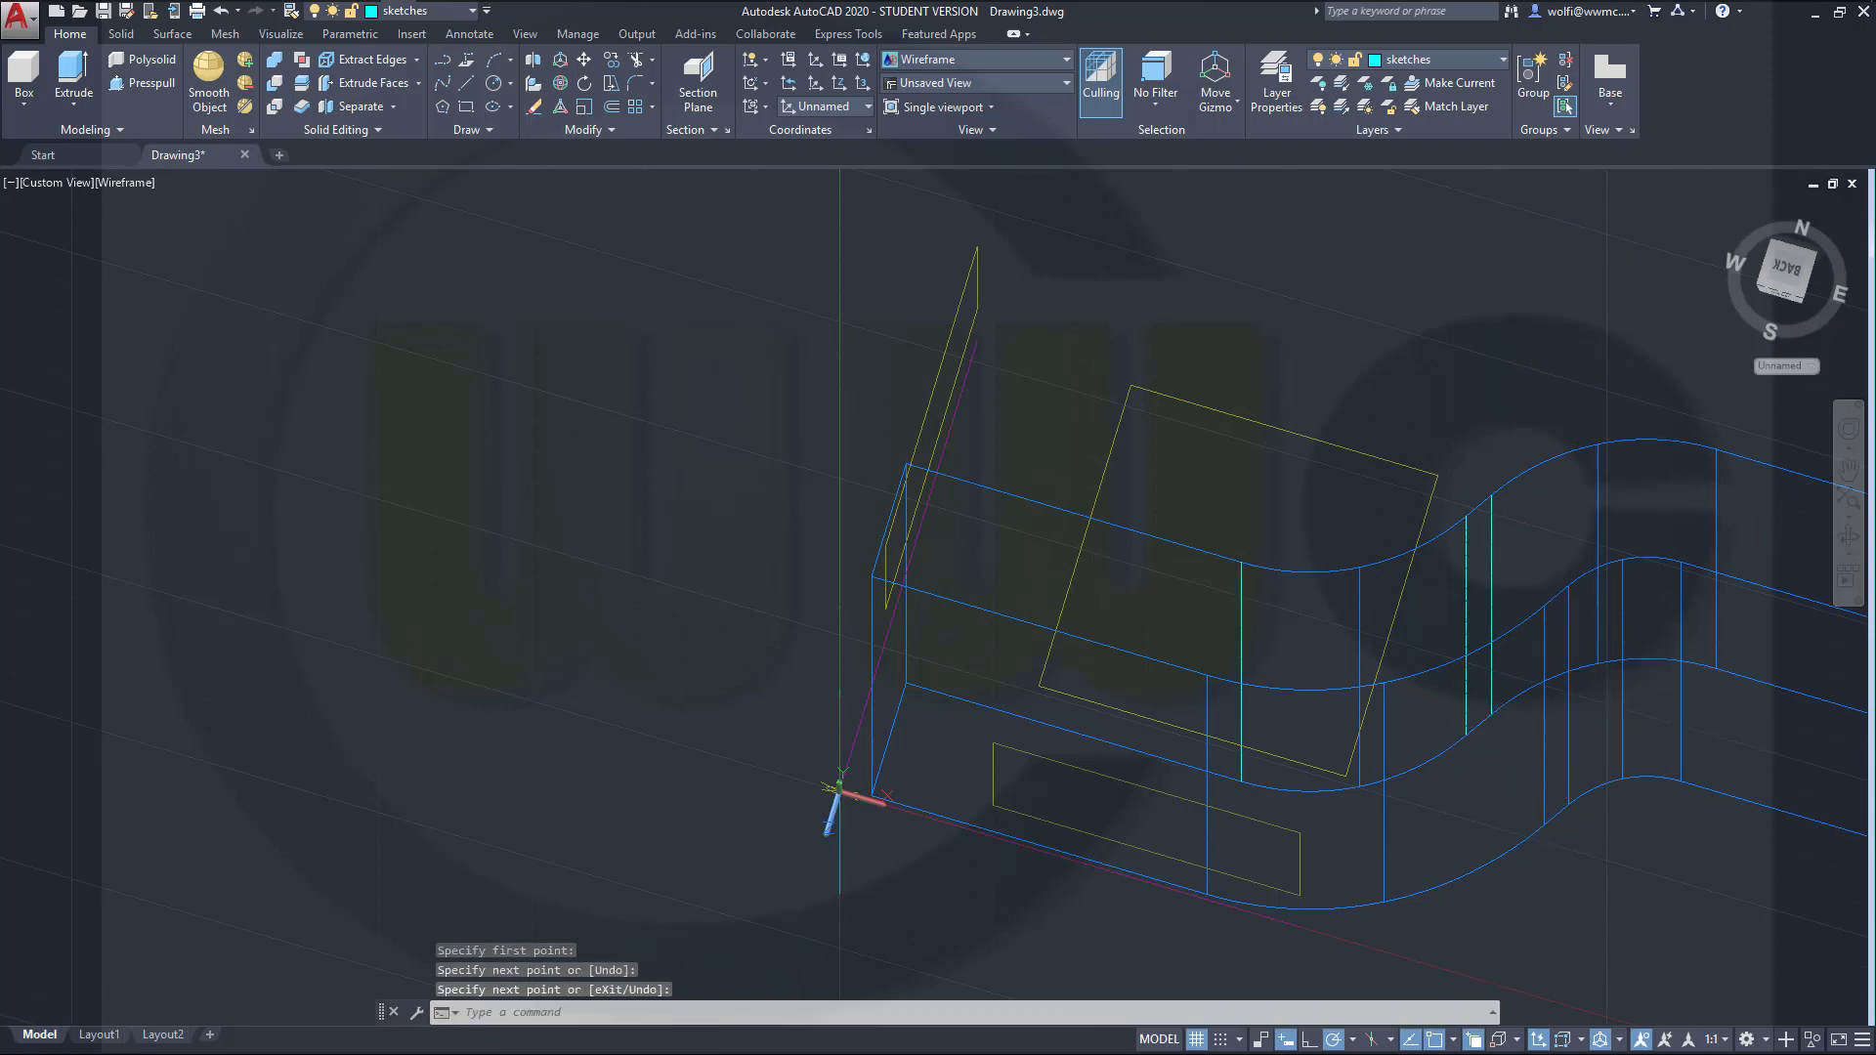
# Step: Draw a full-height vertical line over the strap's back edge where the second bend ends
pyautogui.press('Return')
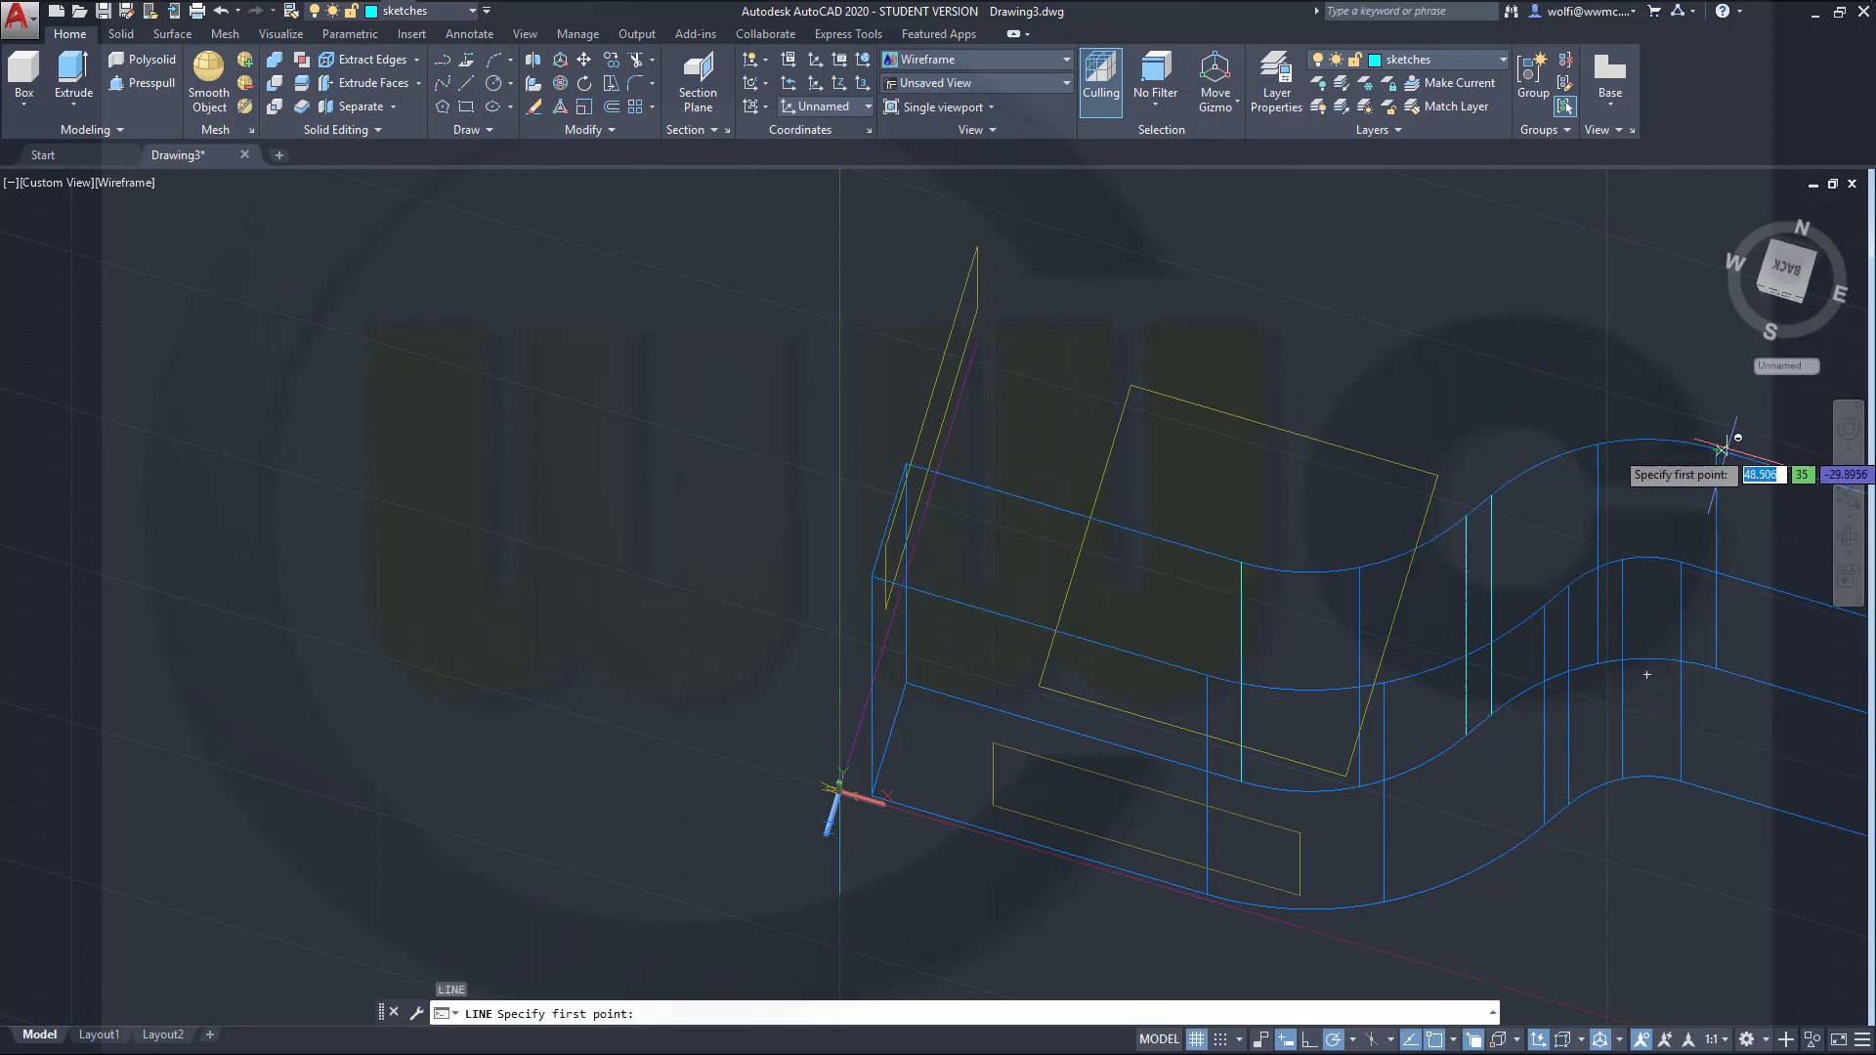
pyautogui.click(1717, 449)
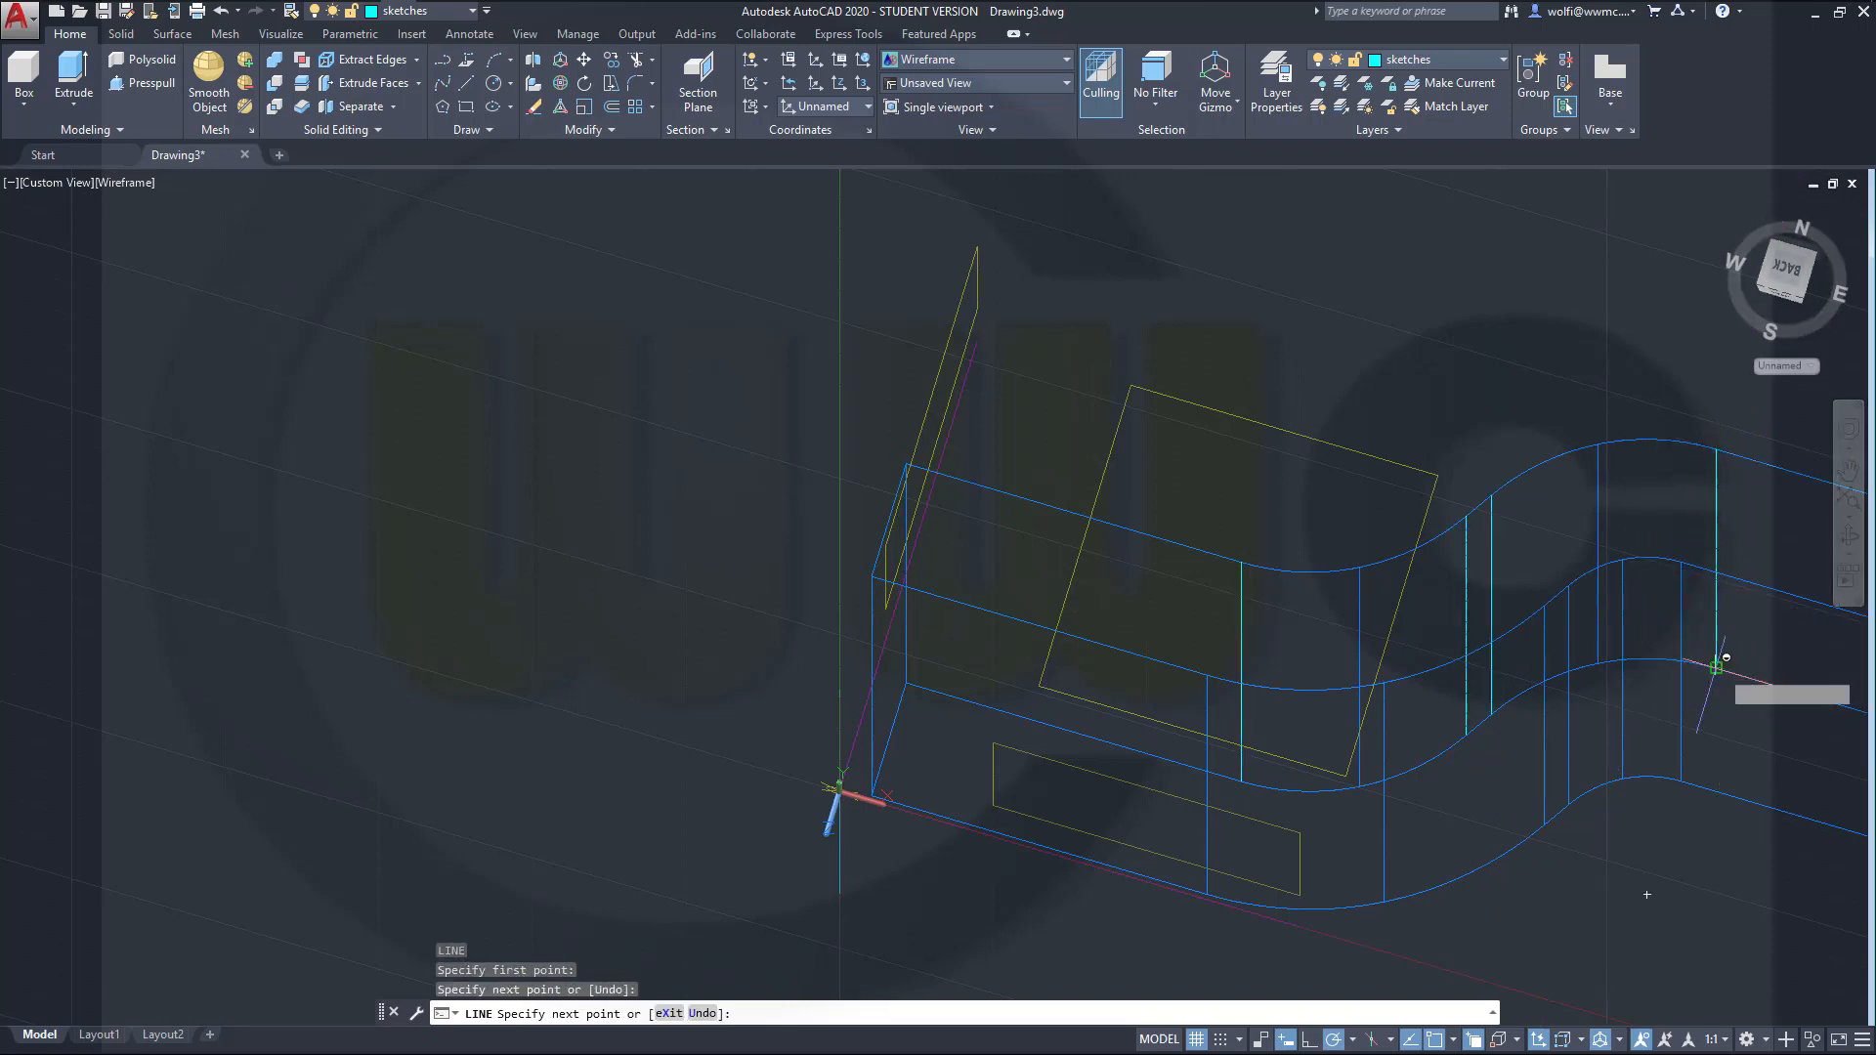
pyautogui.click(1717, 667)
pyautogui.press('Escape')
pyautogui.press('Escape')
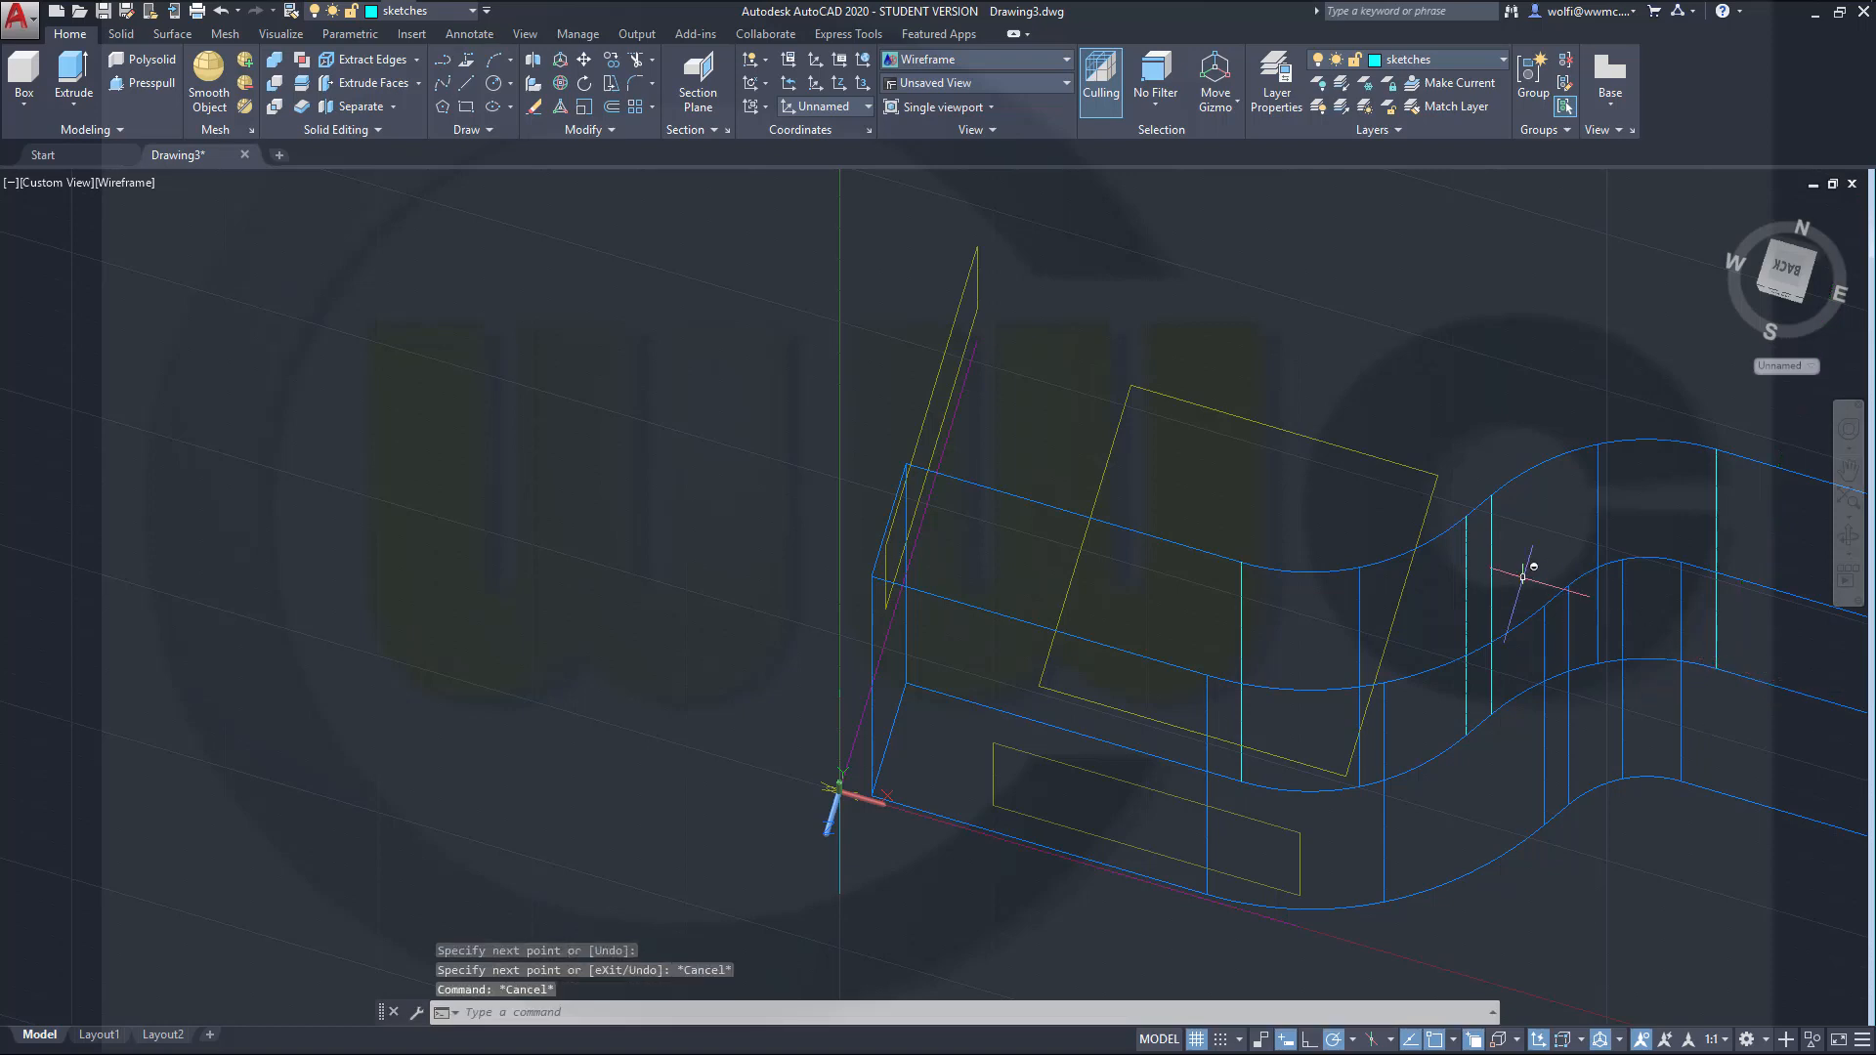
# Step: Set the start Z and end Z of all four traced bend-edge lines to 0, leaving the strap solid out of the selection
pyautogui.keyDown('shift'); pyautogui.moveTo(1101, 448); pyautogui.dragTo(1047, 439, button='middle'); pyautogui.keyUp('shift')
pyautogui.press('Escape')
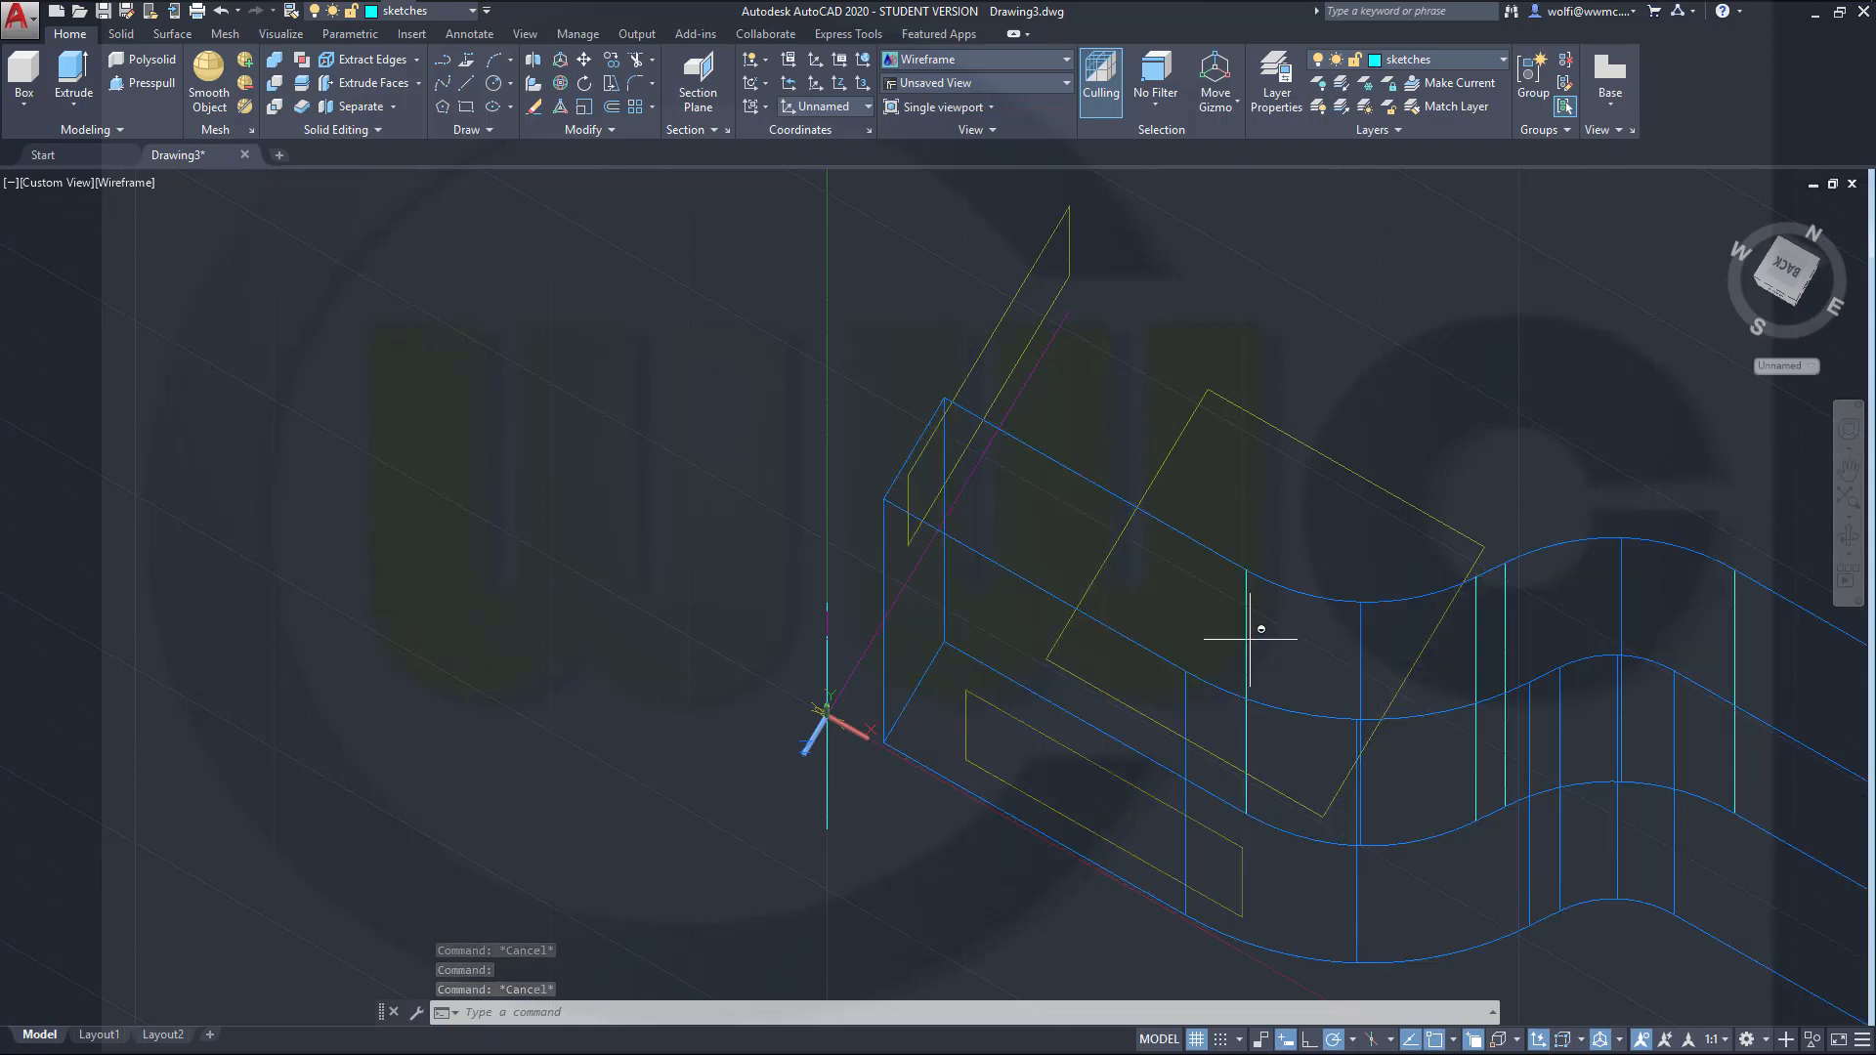
pyautogui.click(1250, 639)
pyautogui.press('Escape')
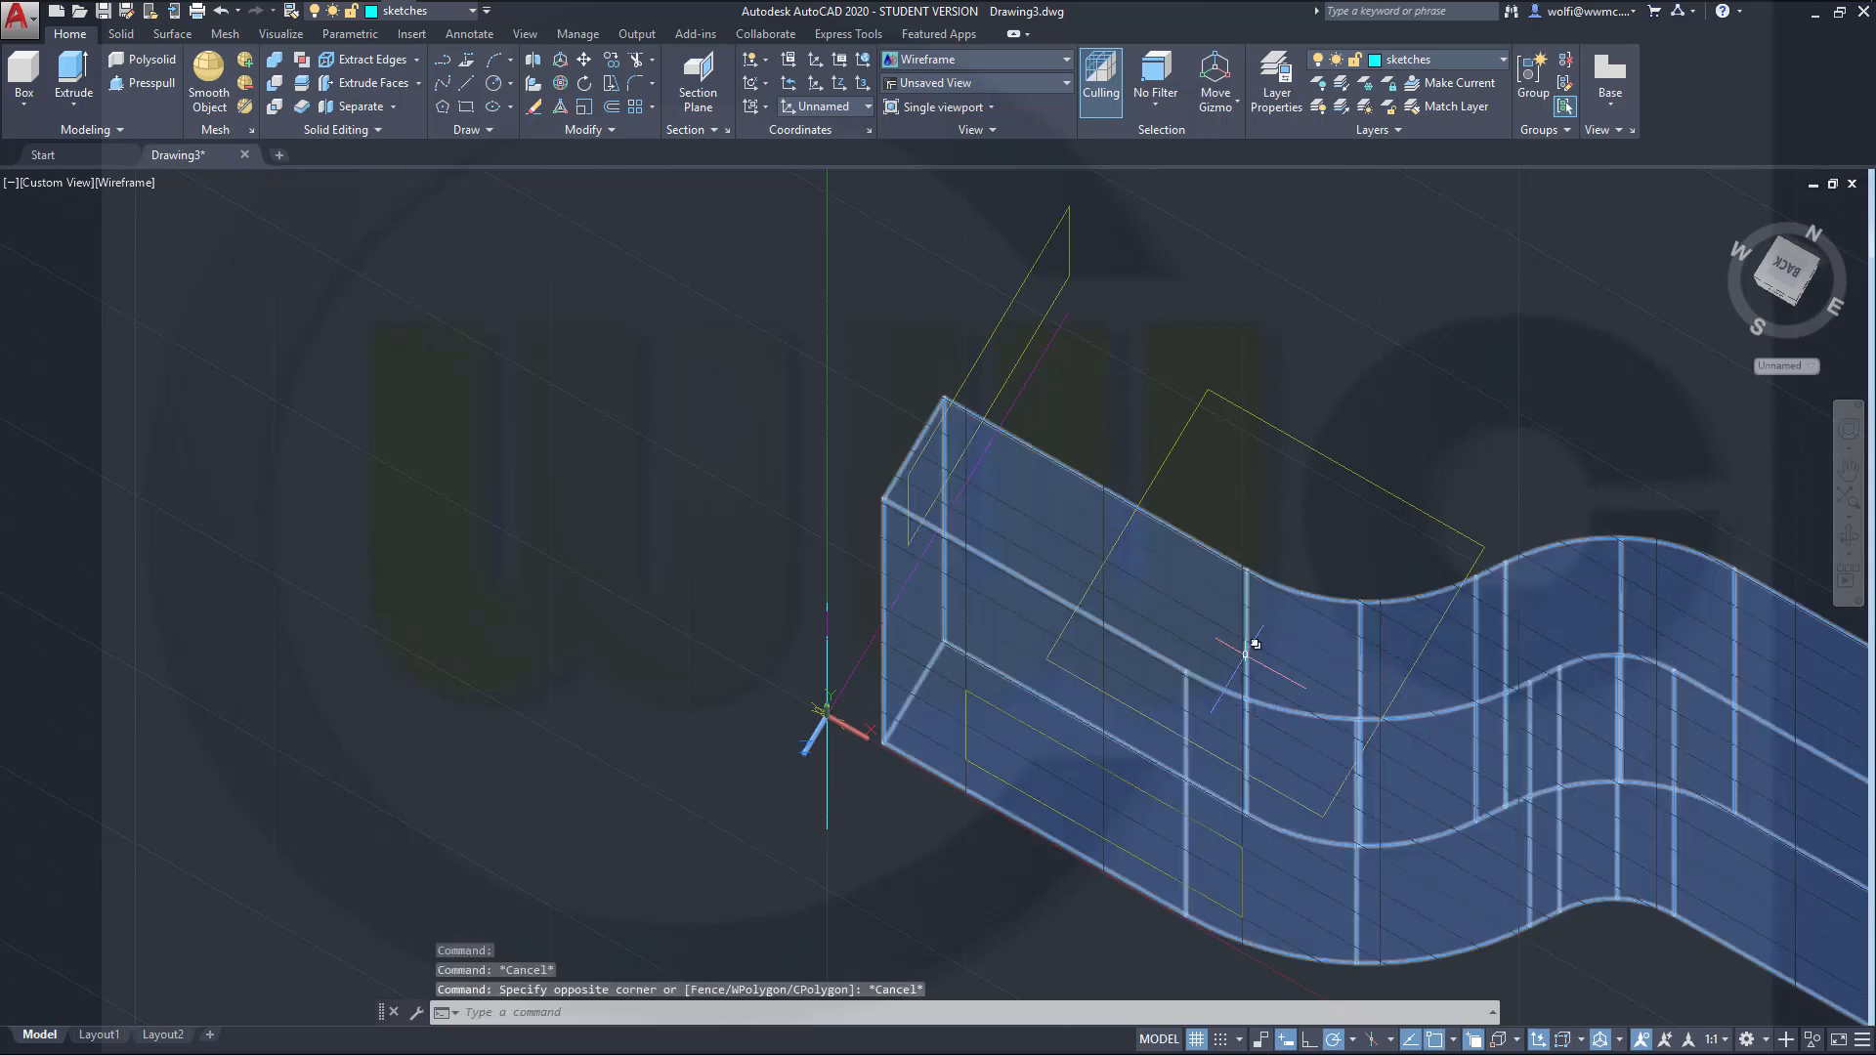
pyautogui.click(1249, 647)
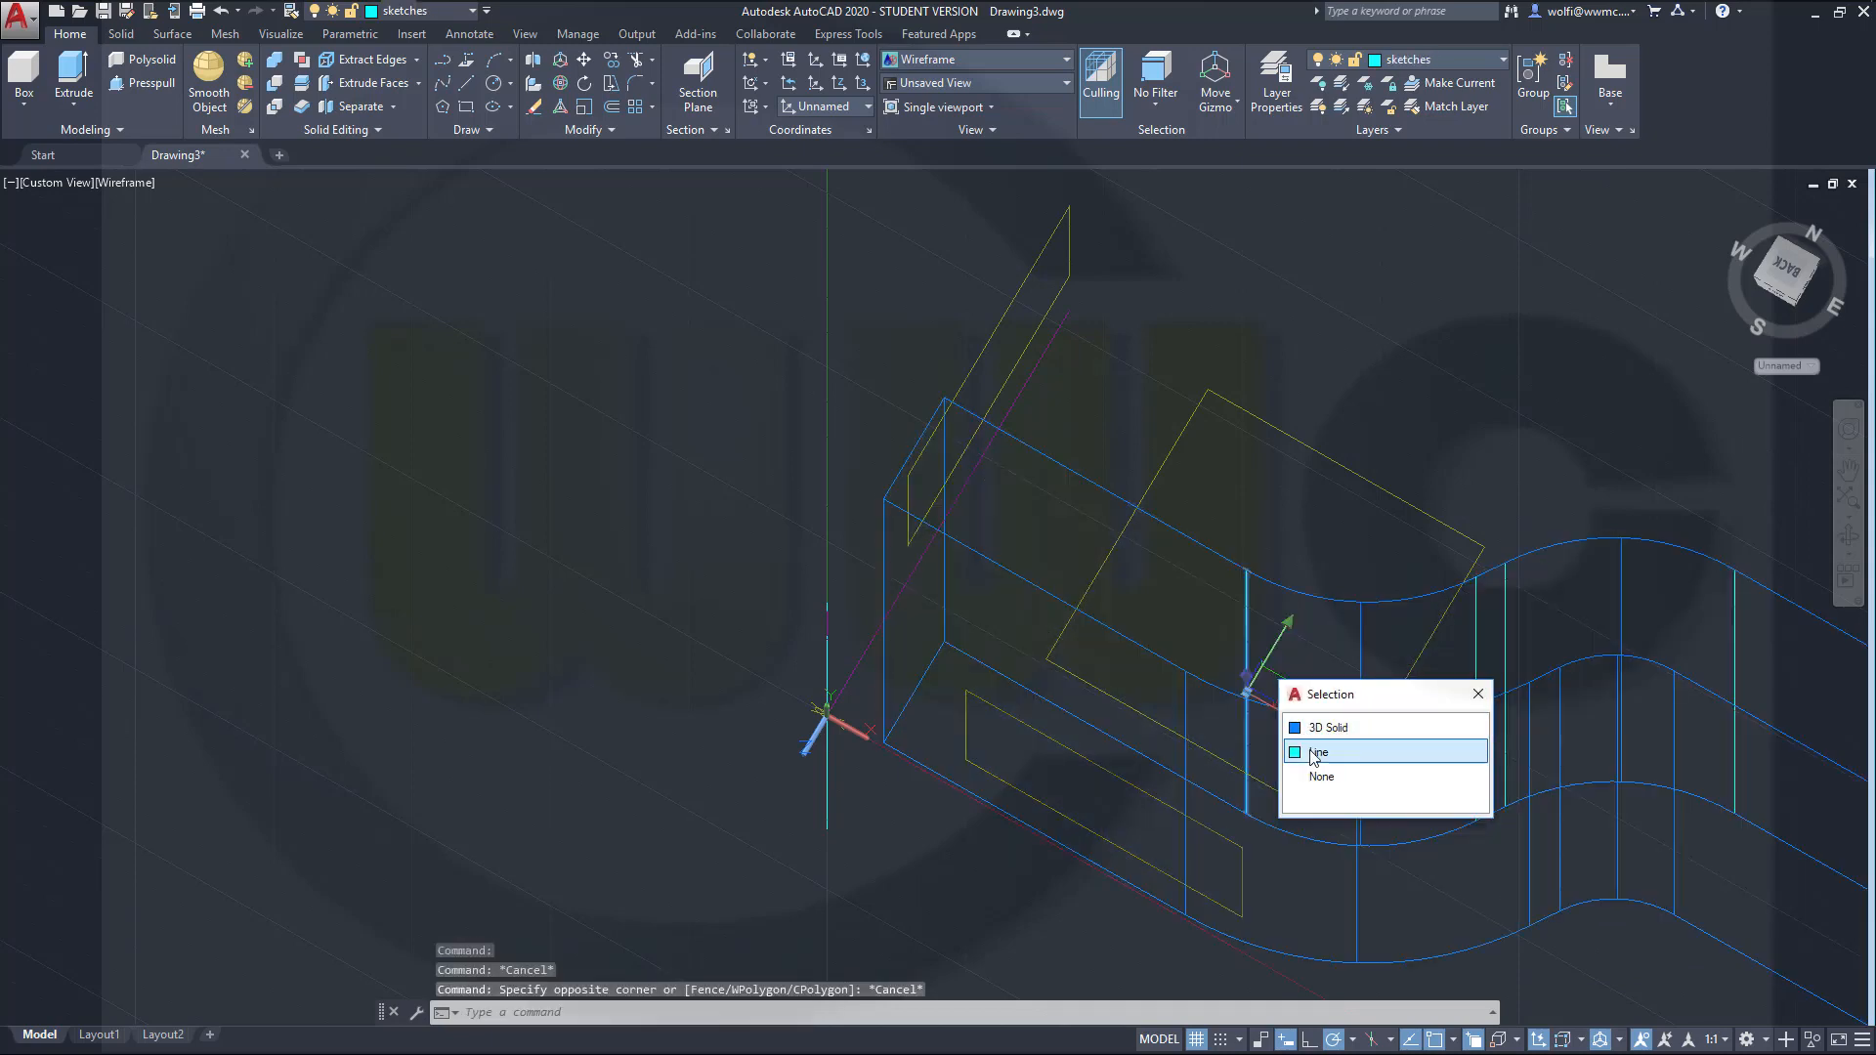
pyautogui.click(1316, 754)
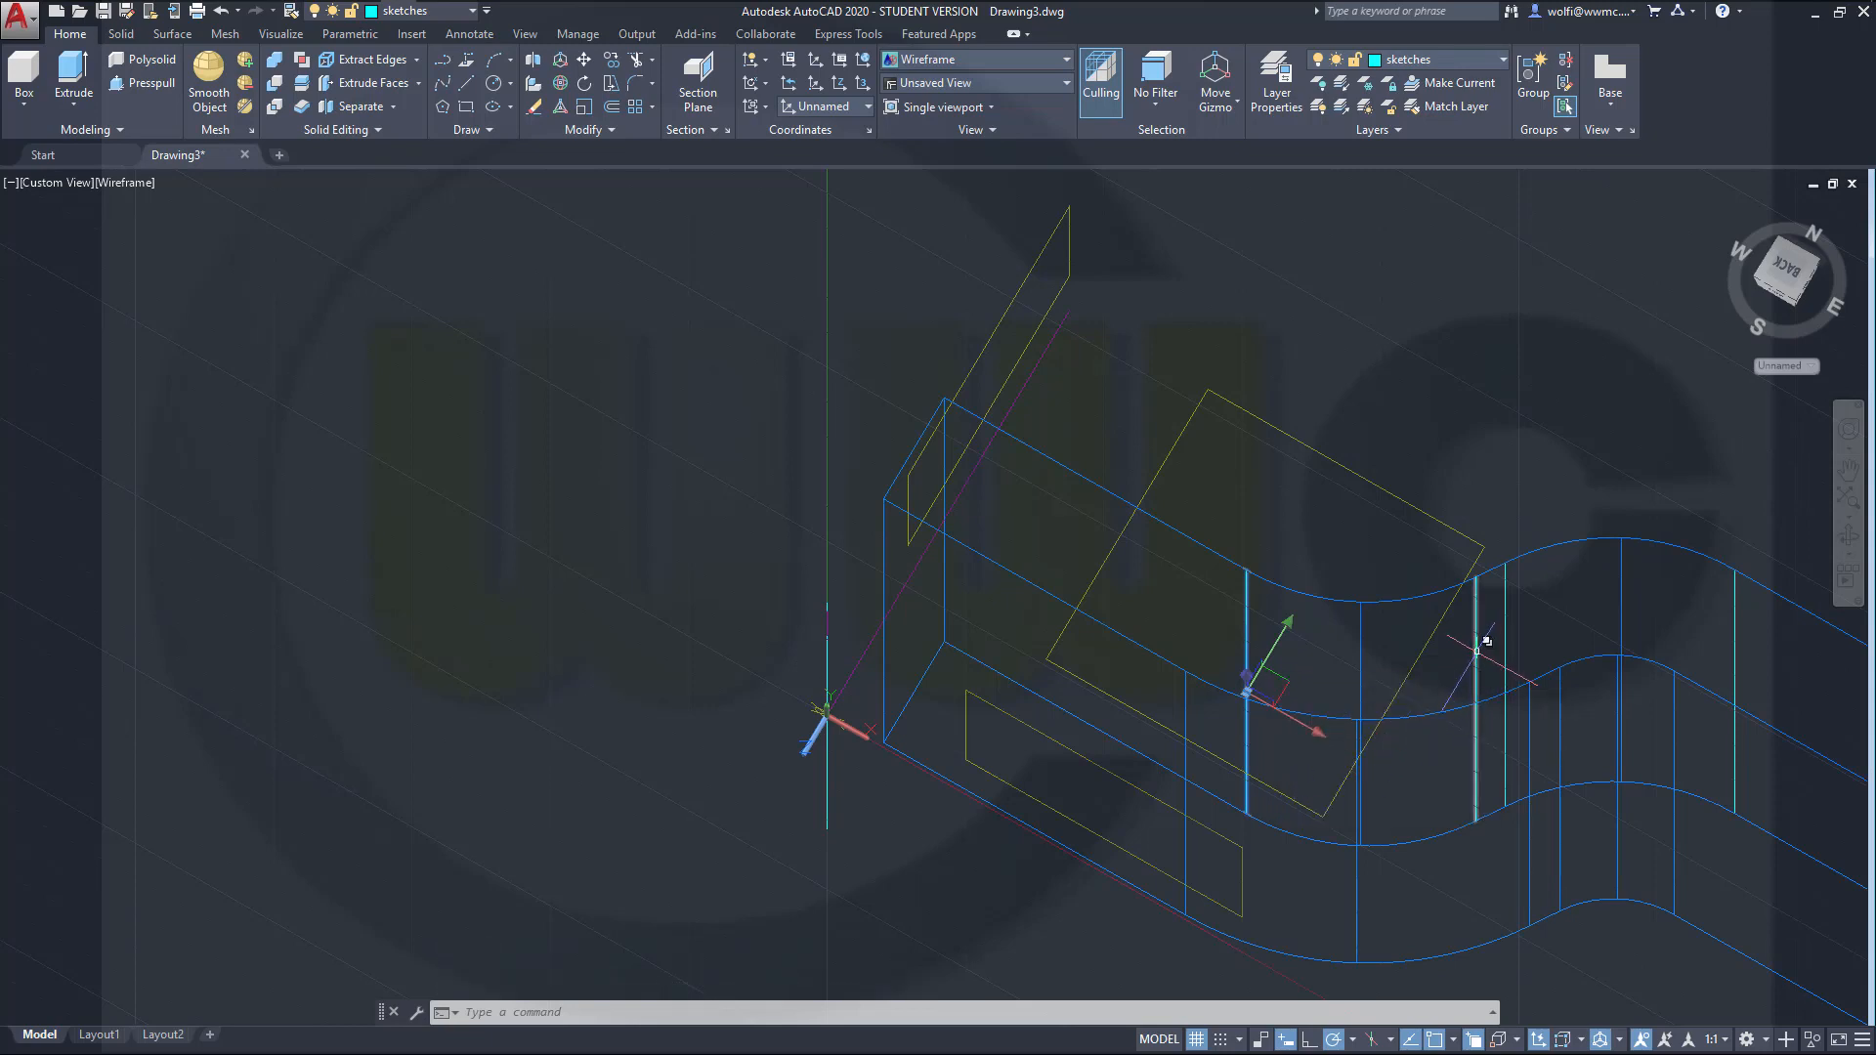
pyautogui.click(1500, 684)
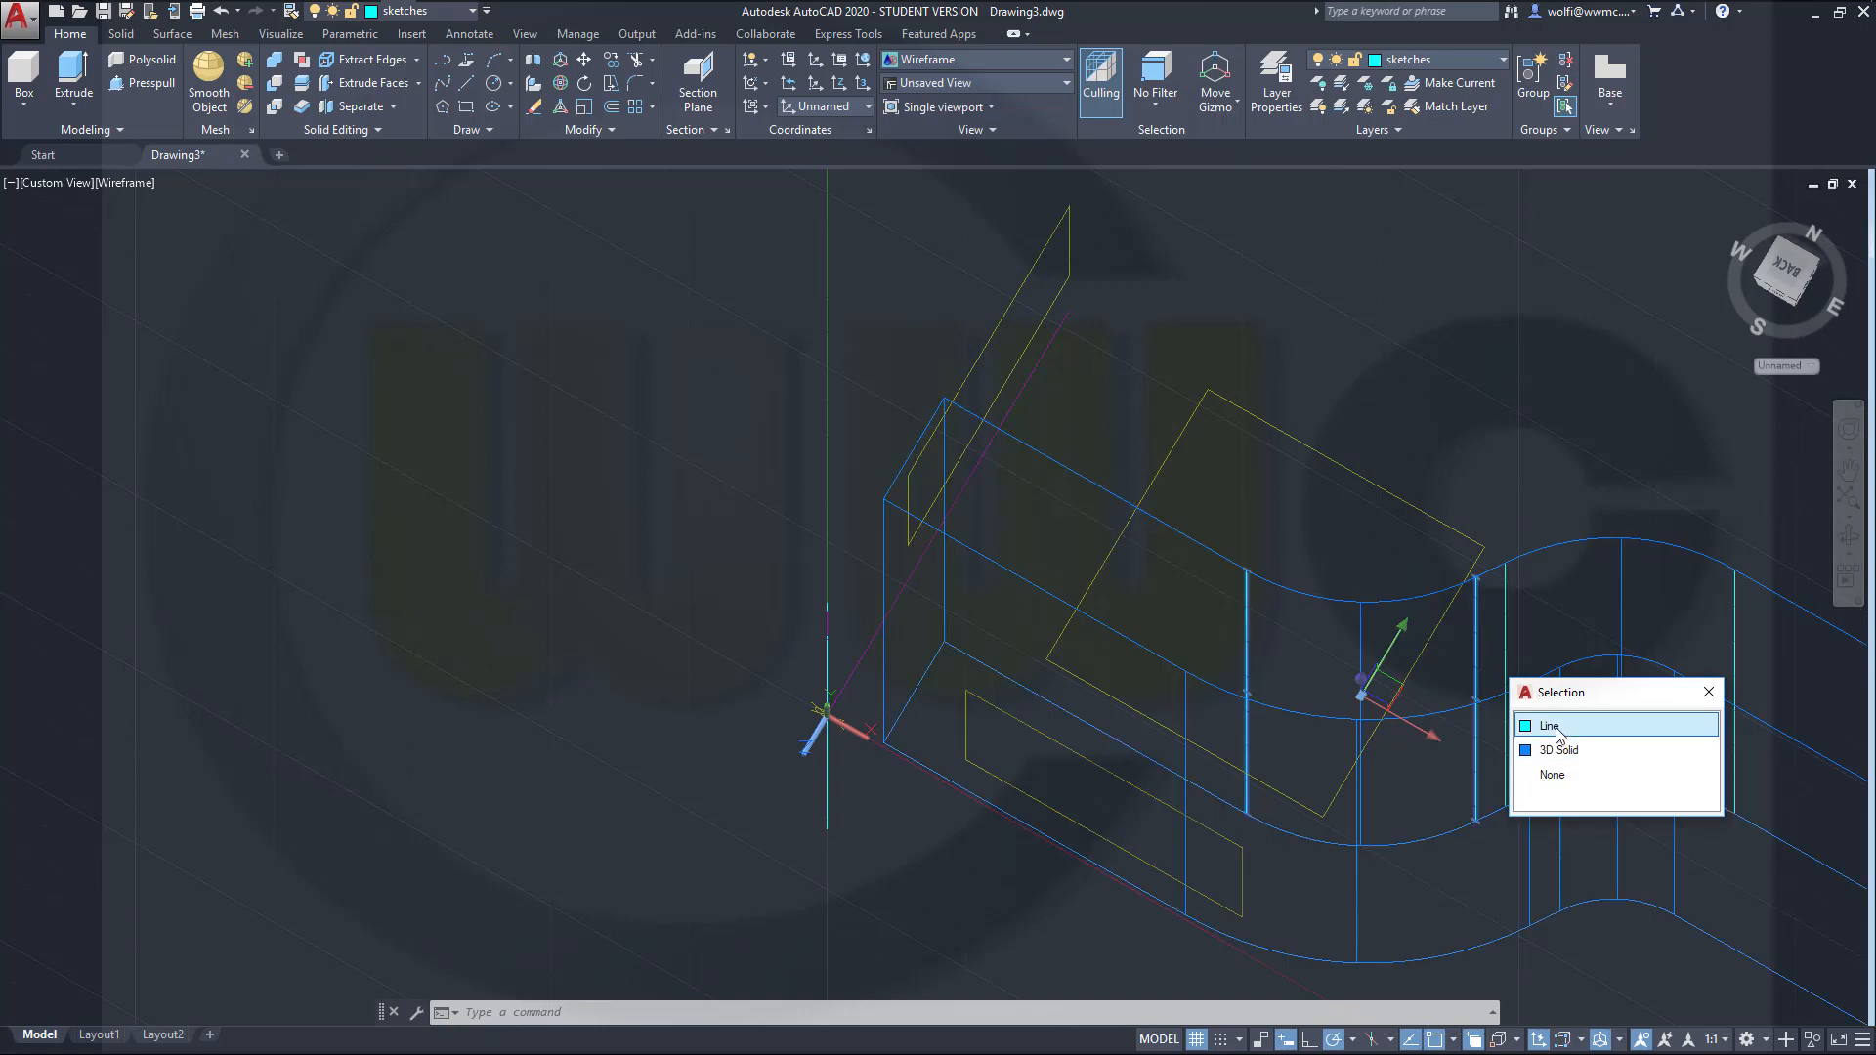
pyautogui.click(1561, 728)
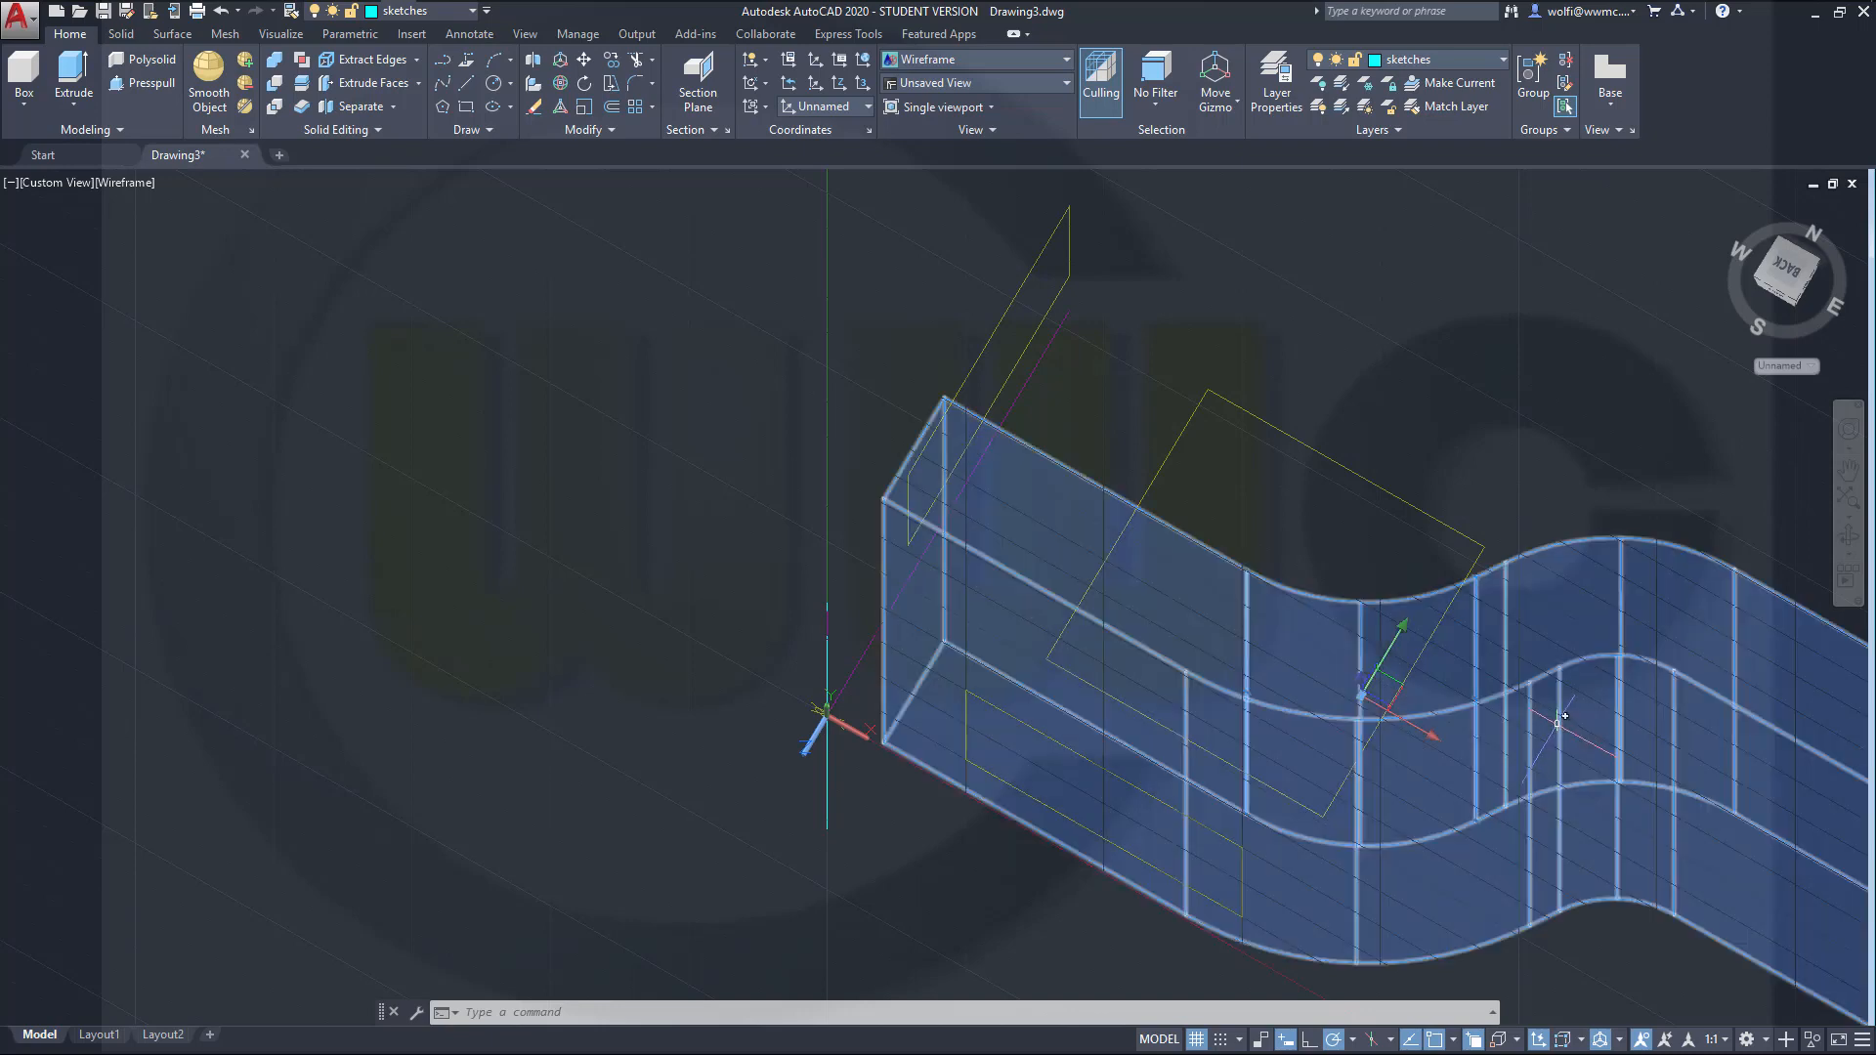
pyautogui.click(1512, 617)
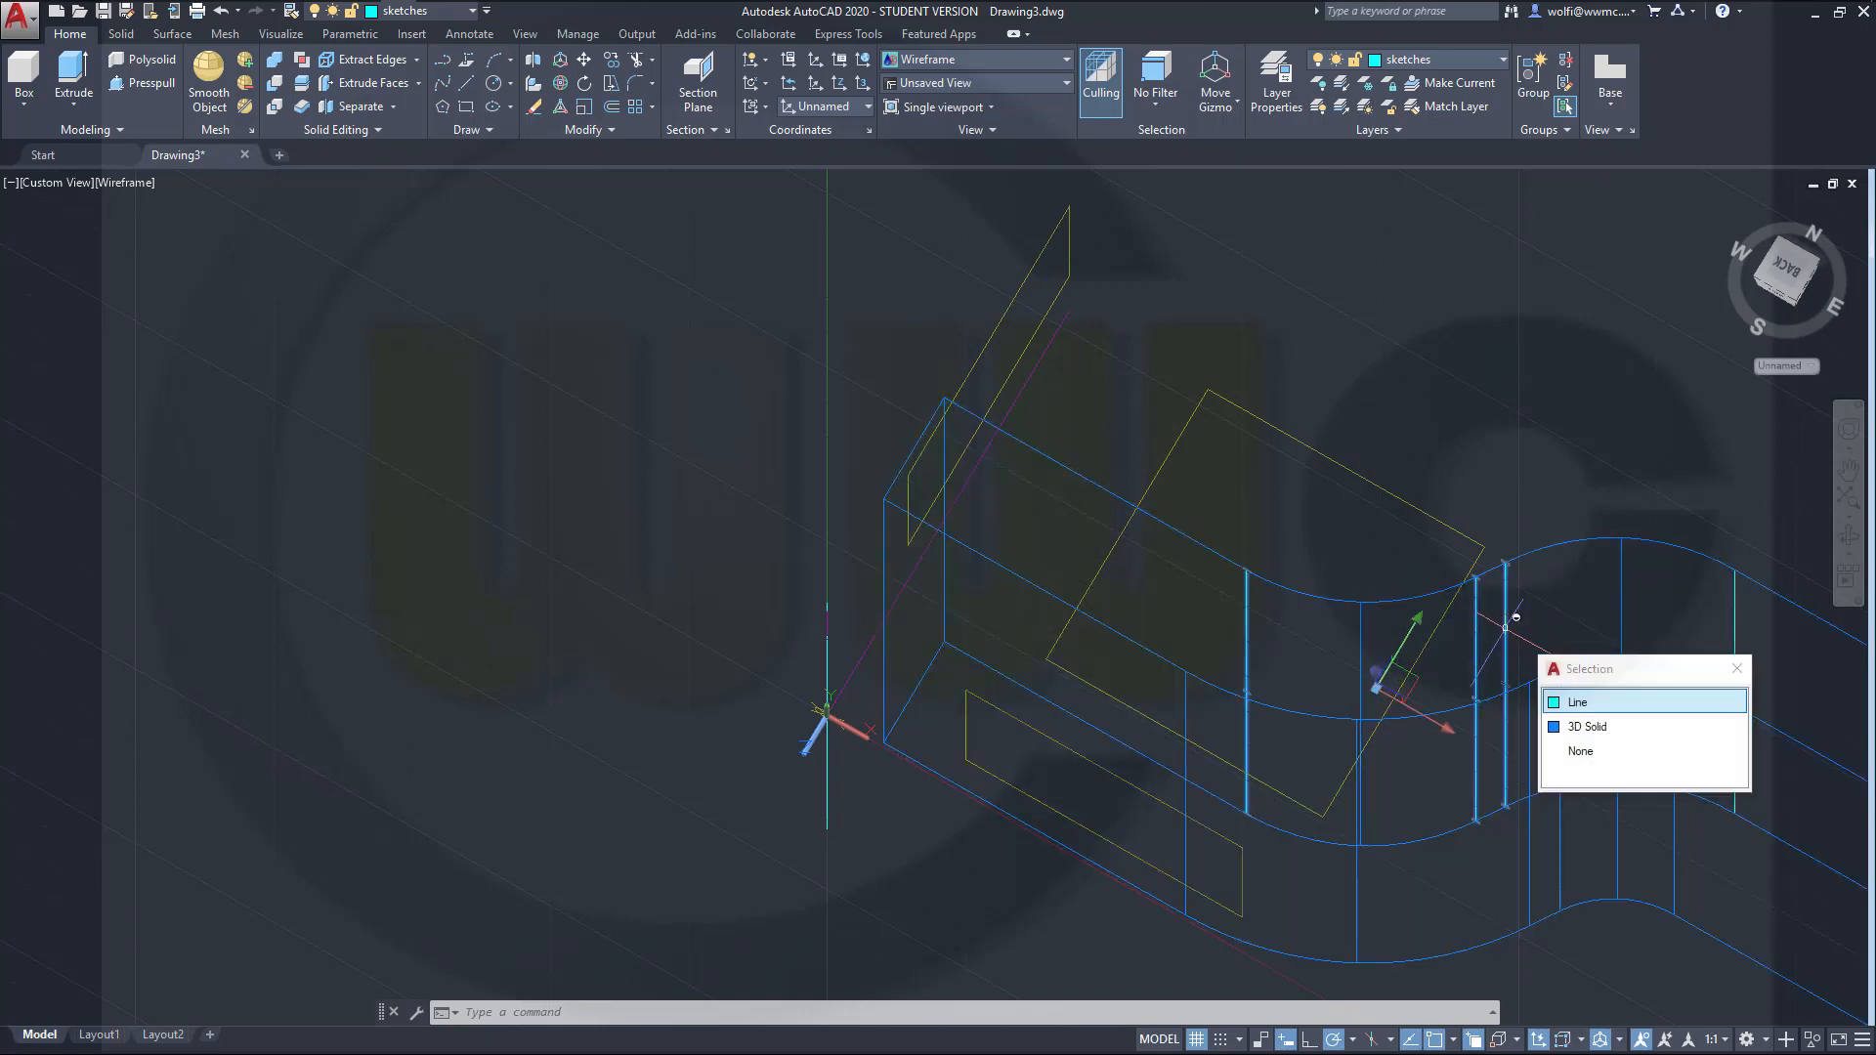
pyautogui.click(1576, 703)
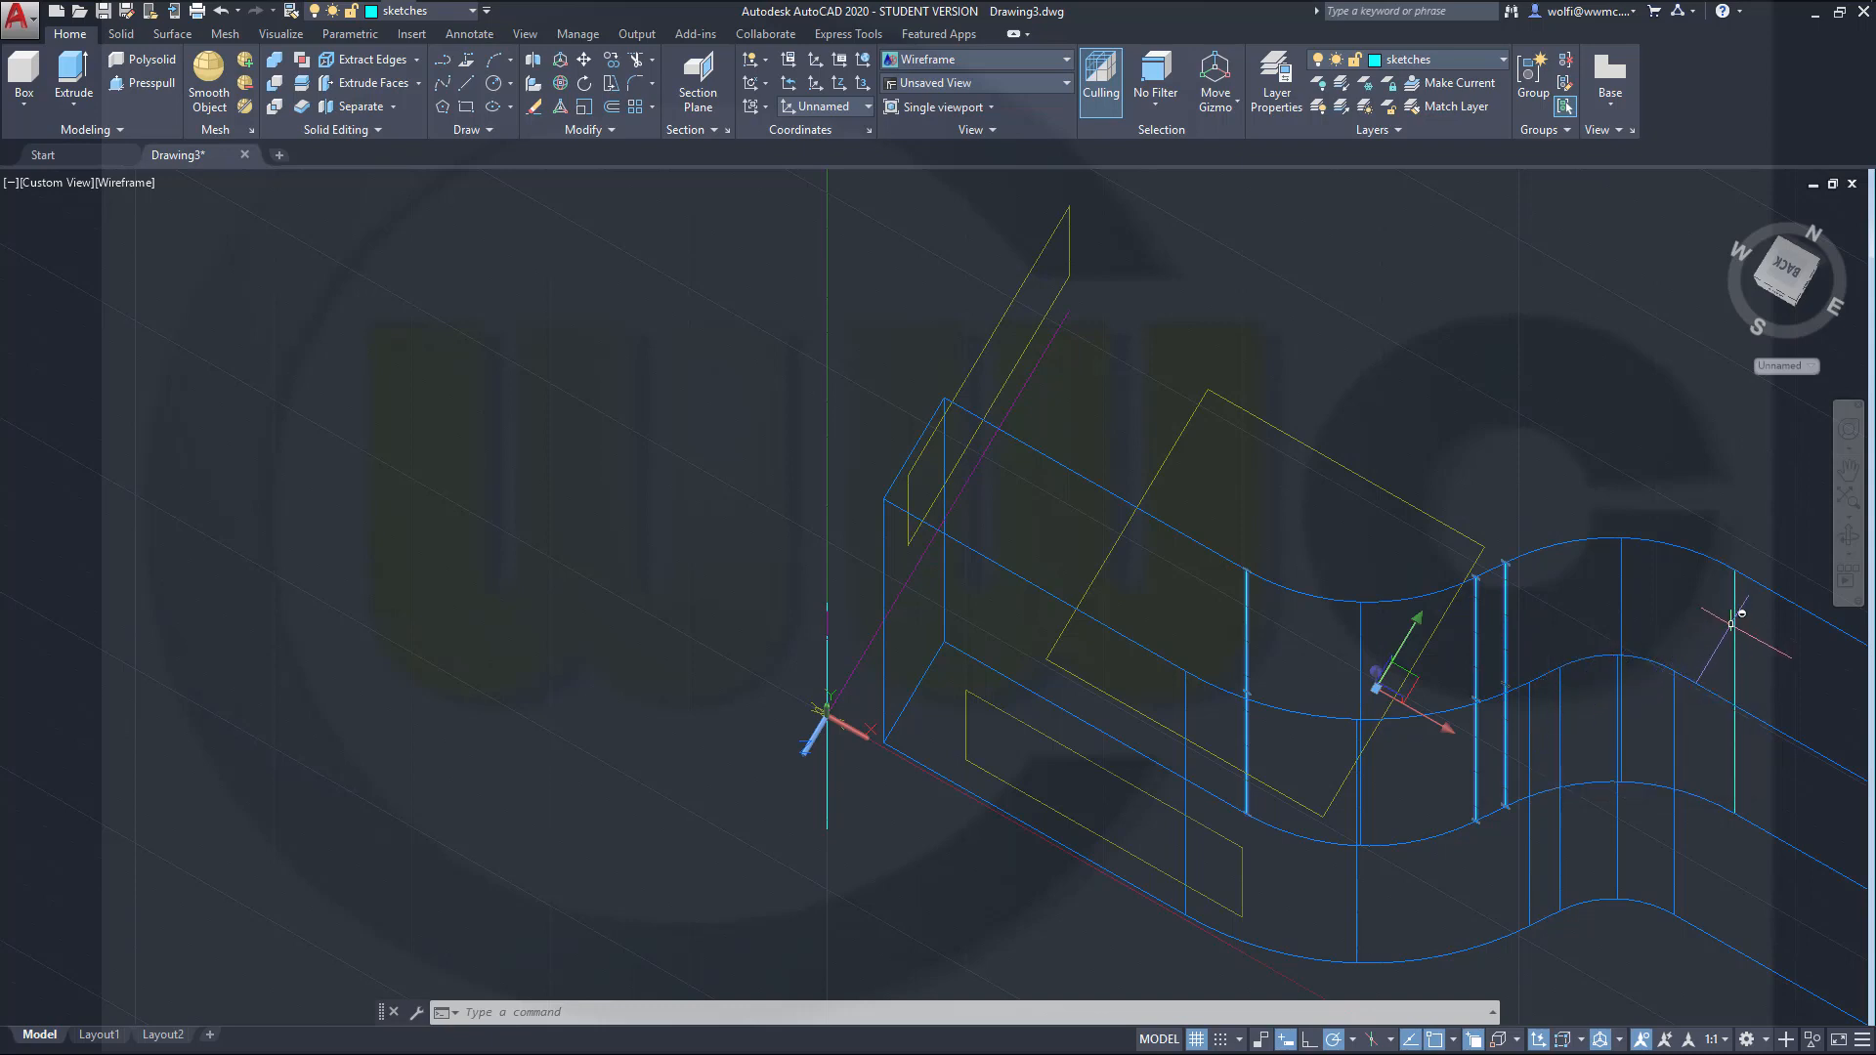
pyautogui.click(1734, 635)
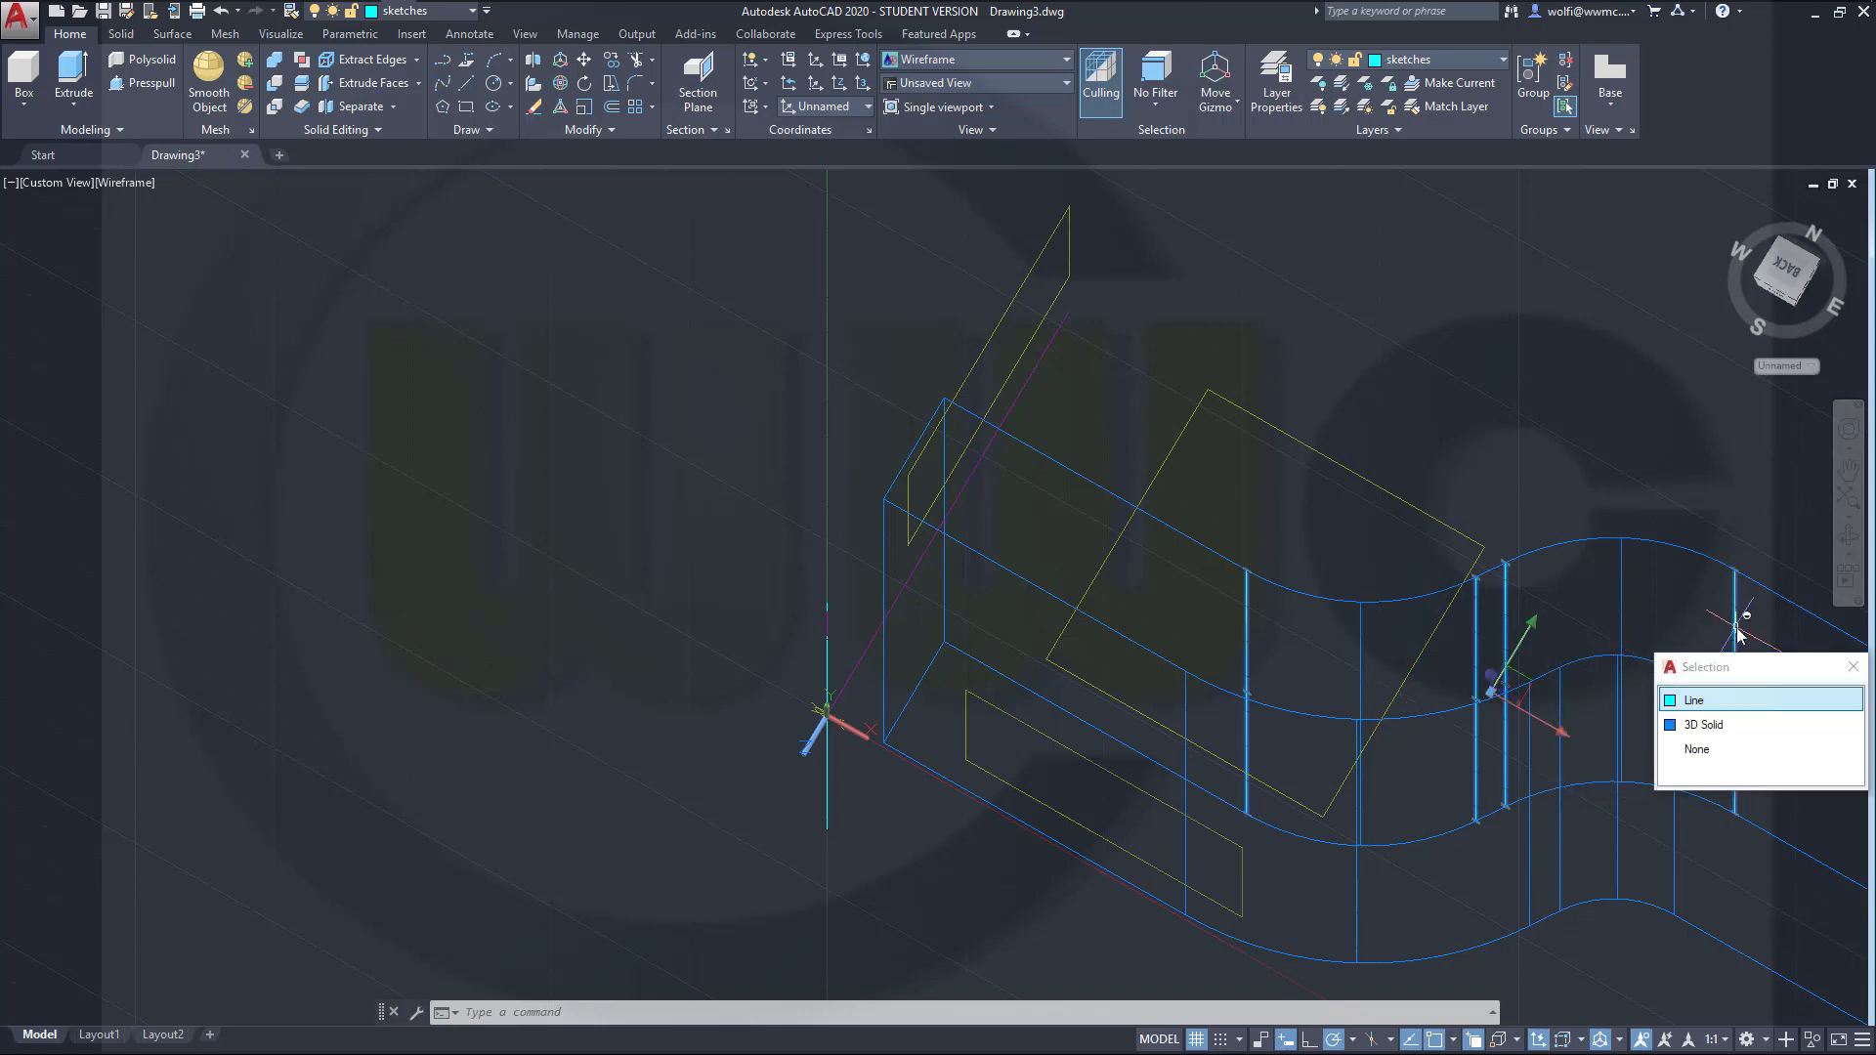
pyautogui.click(1694, 702)
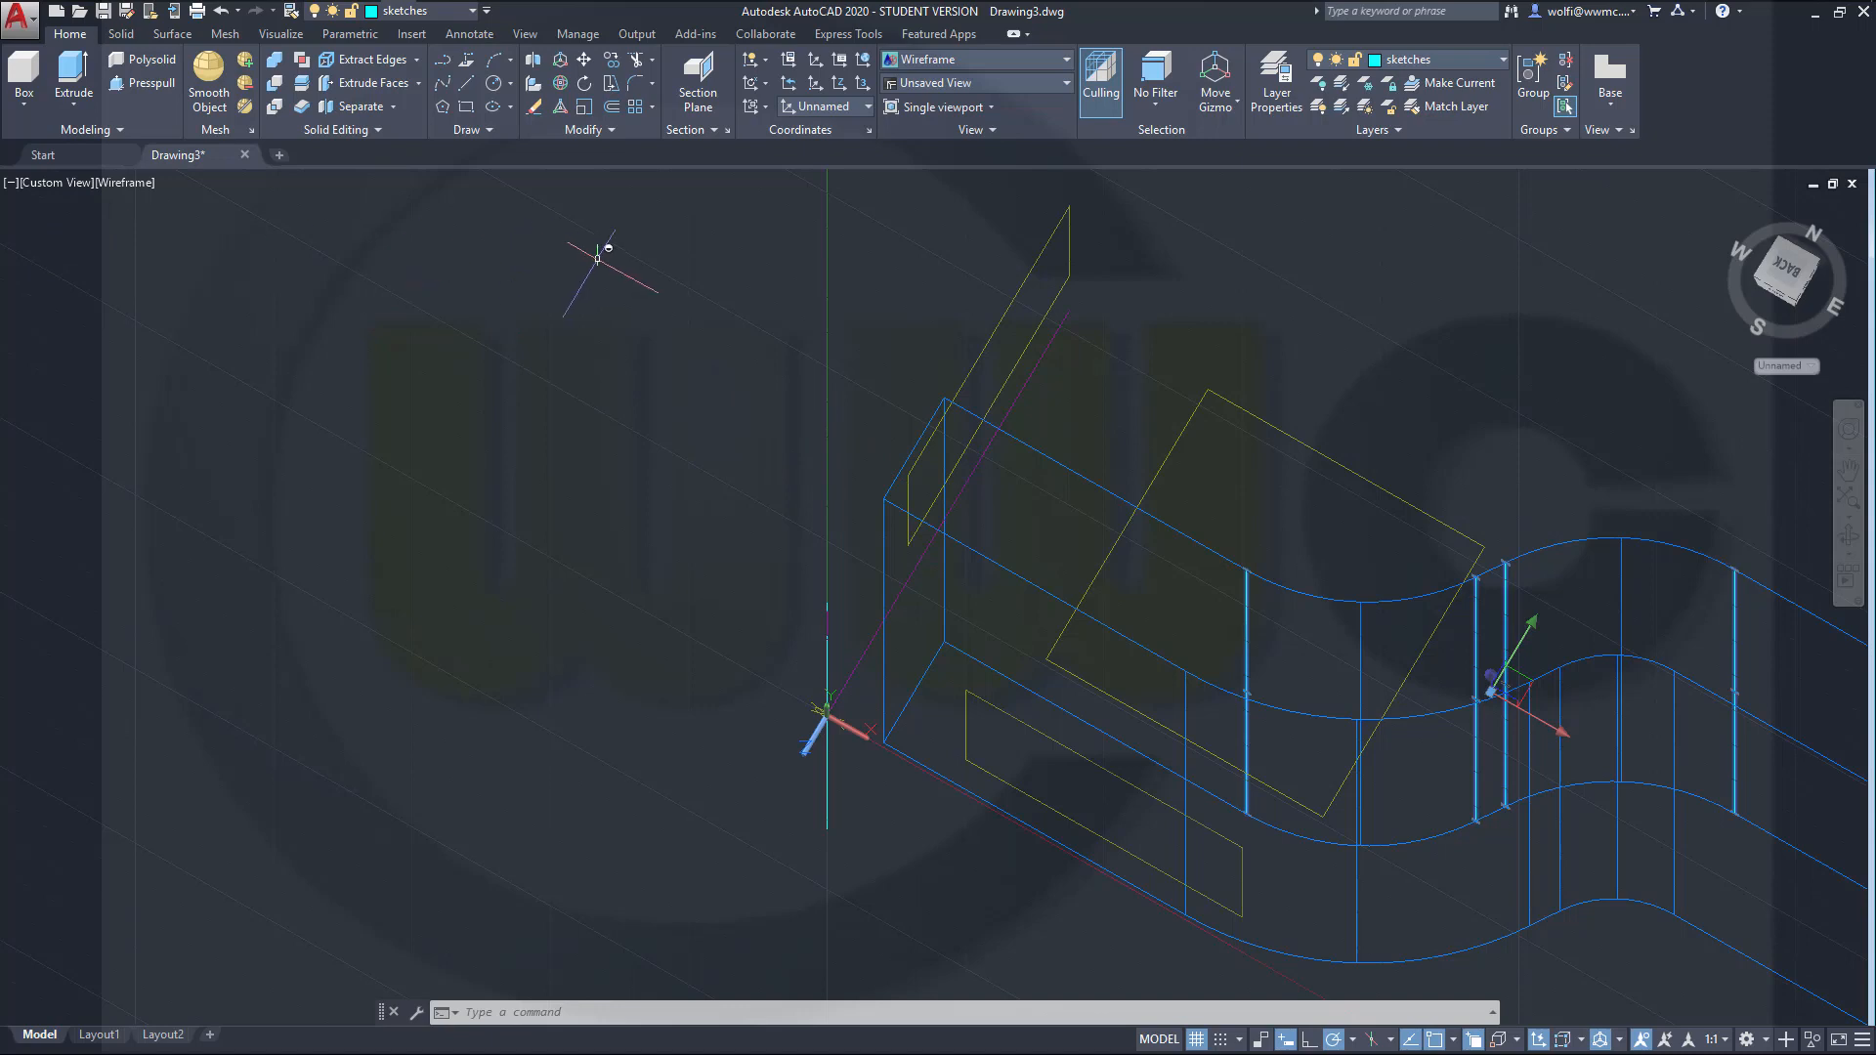
pyautogui.click(522, 34)
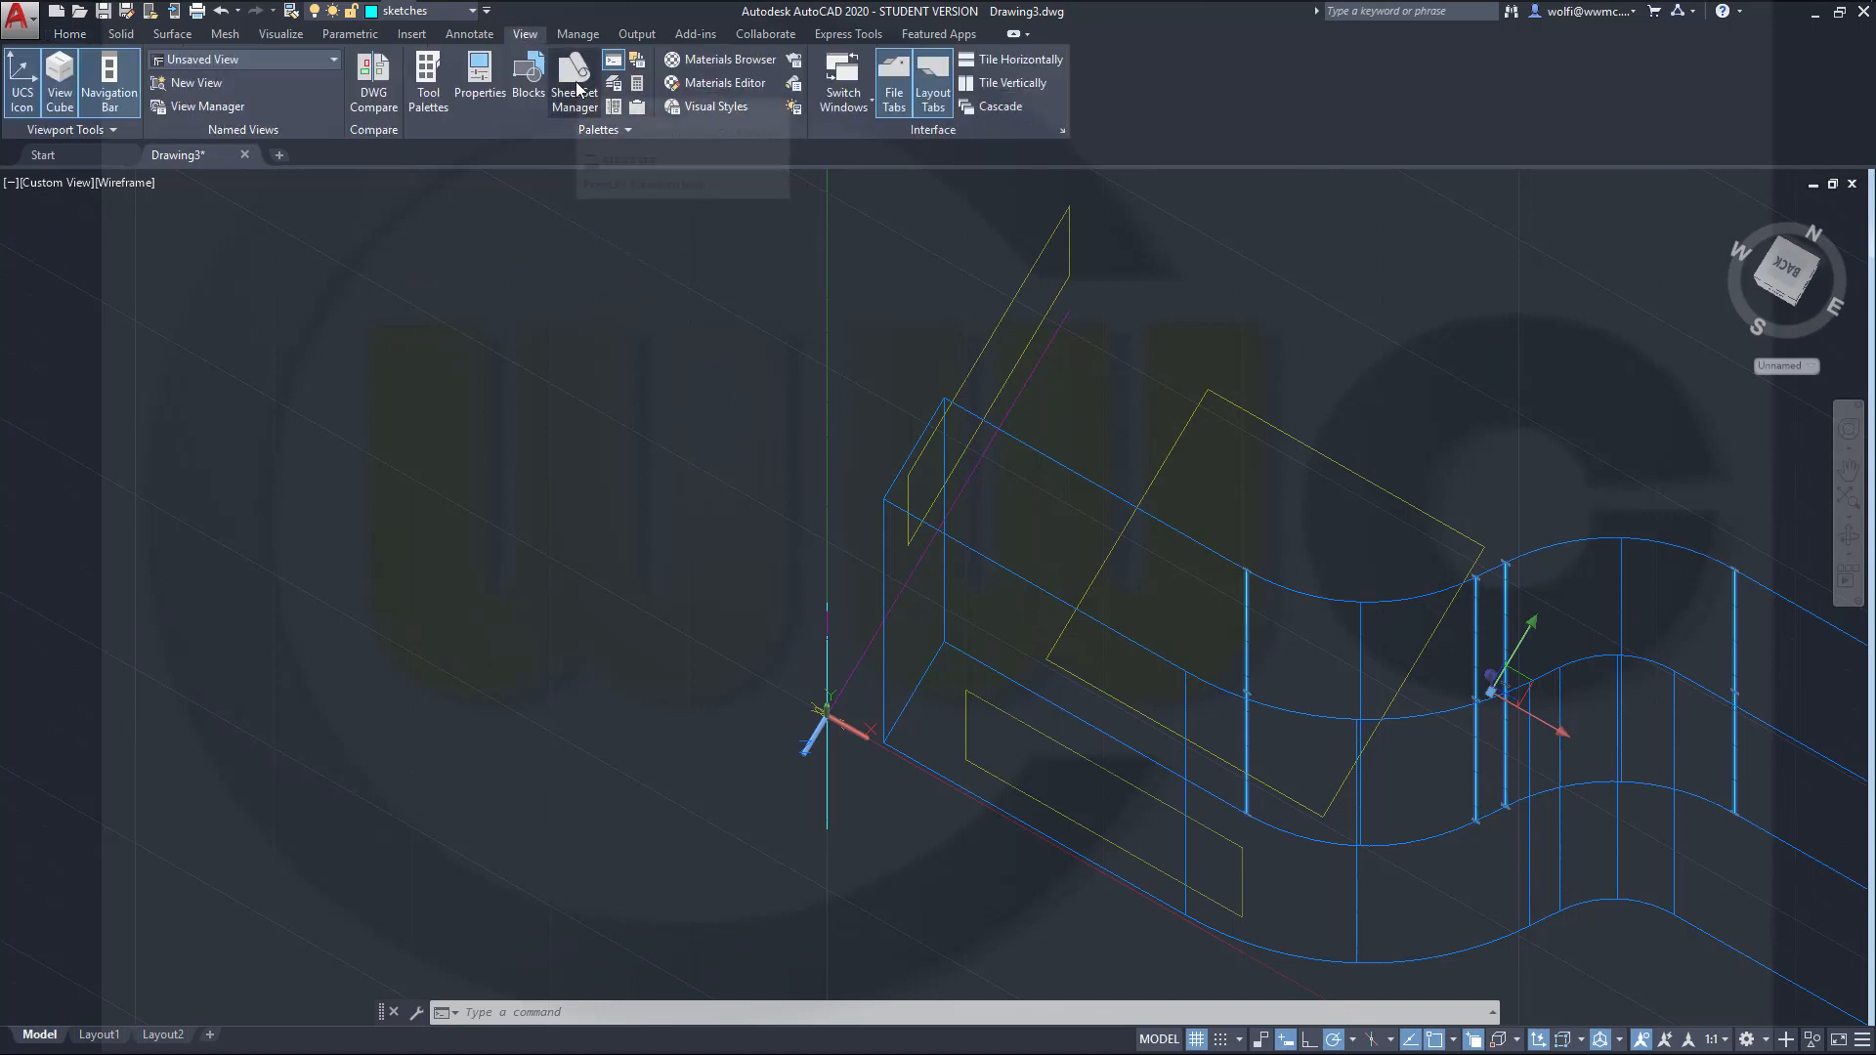
pyautogui.click(481, 84)
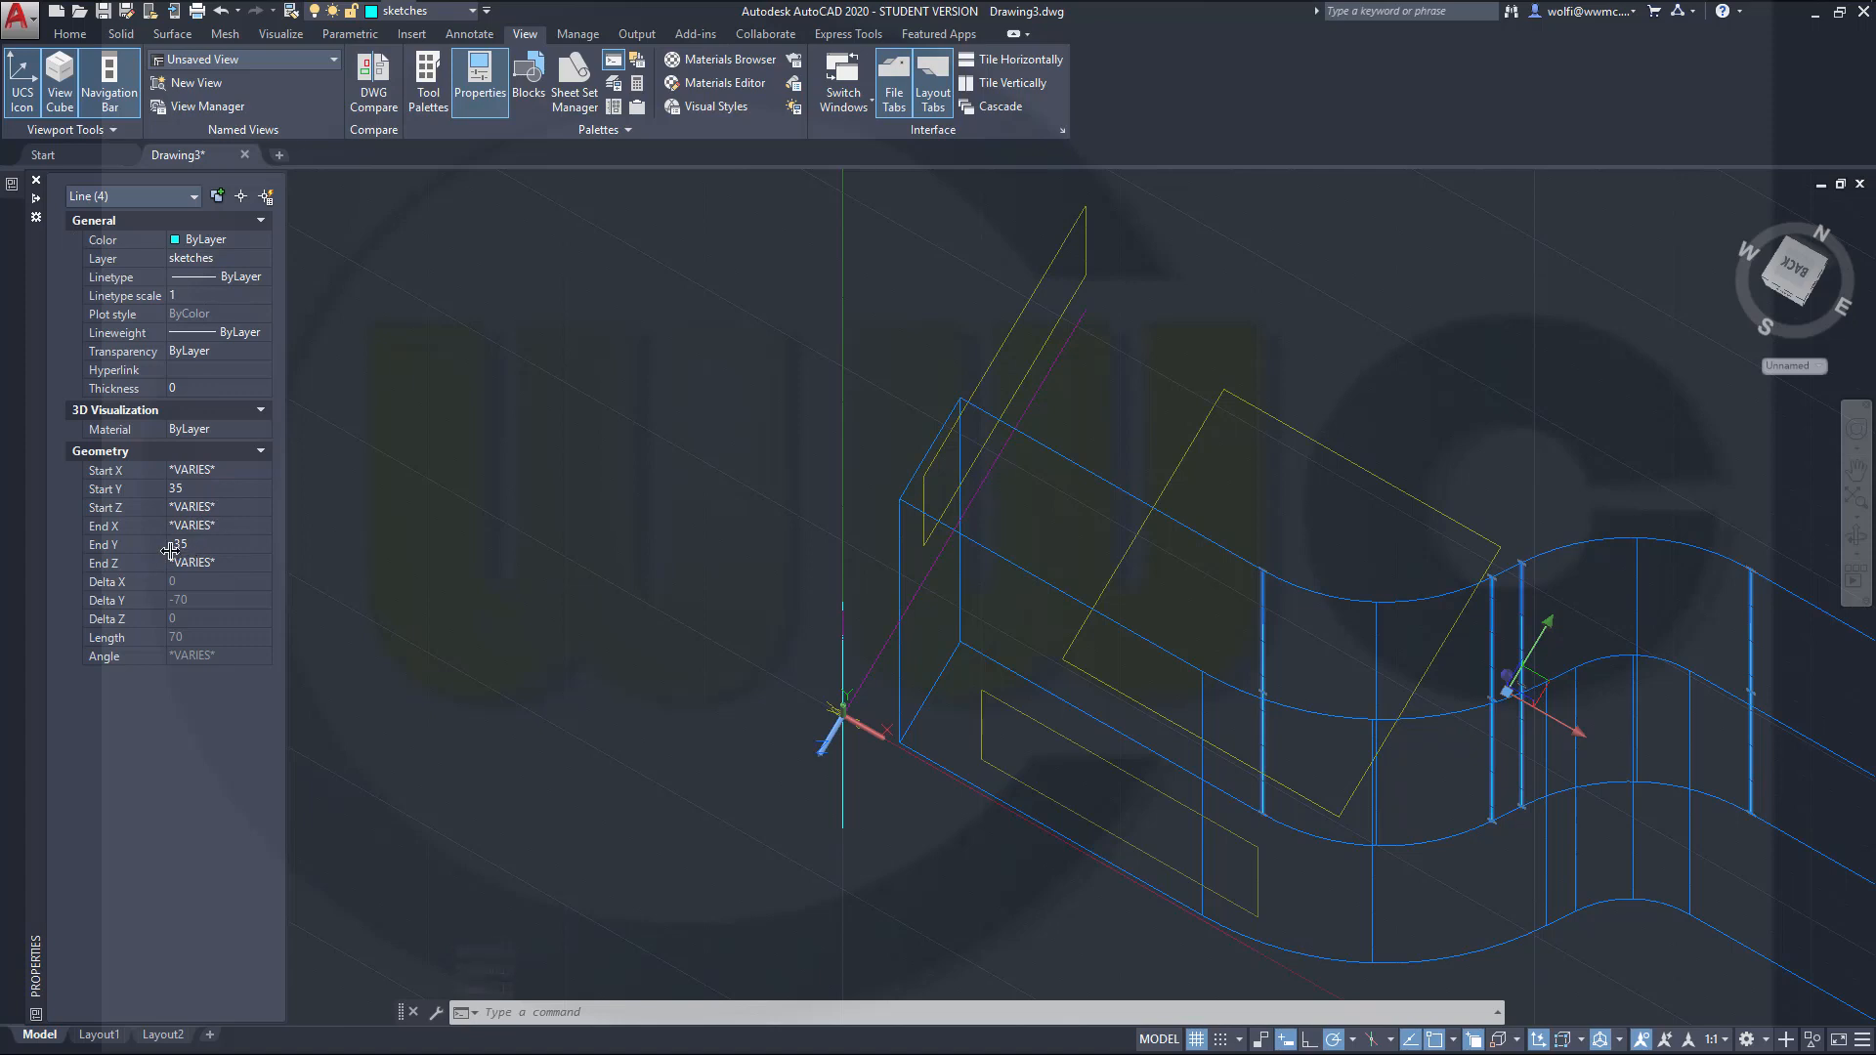
pyautogui.click(220, 506)
pyautogui.write('0')
pyautogui.click(213, 563)
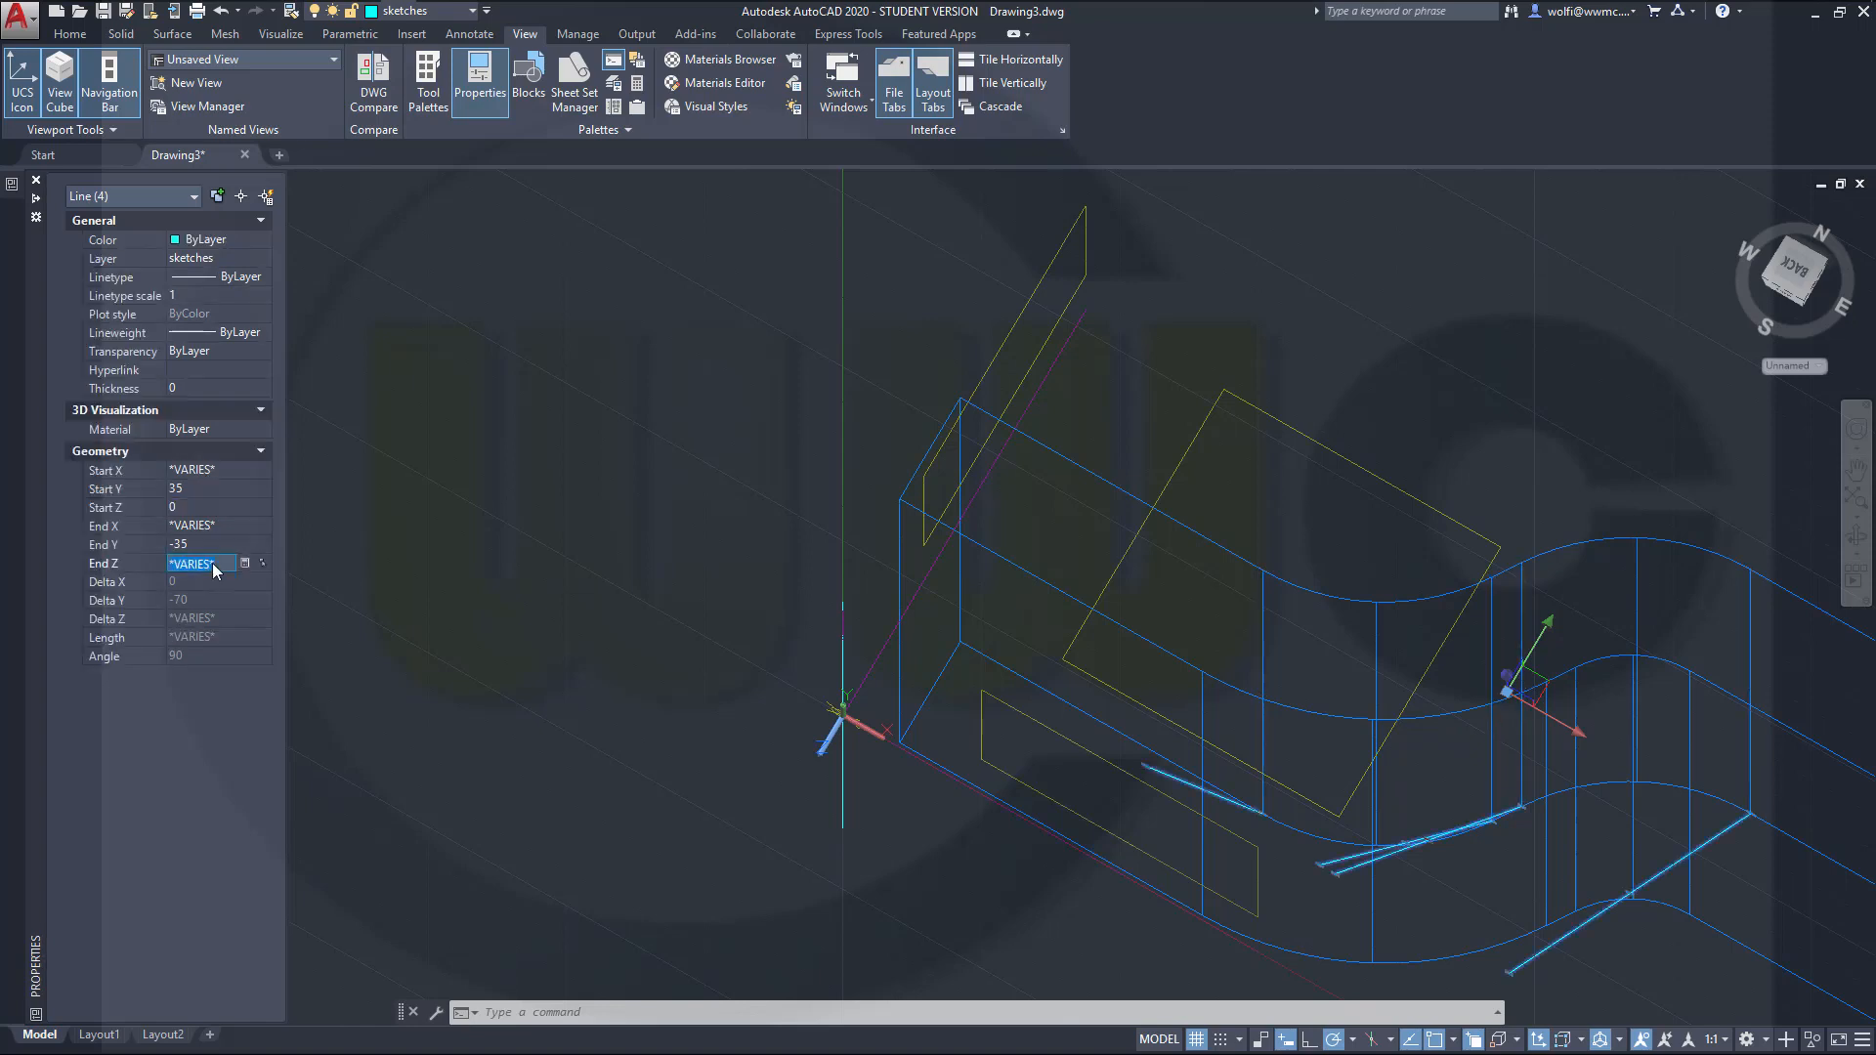
pyautogui.write('0')
pyautogui.press('Return')
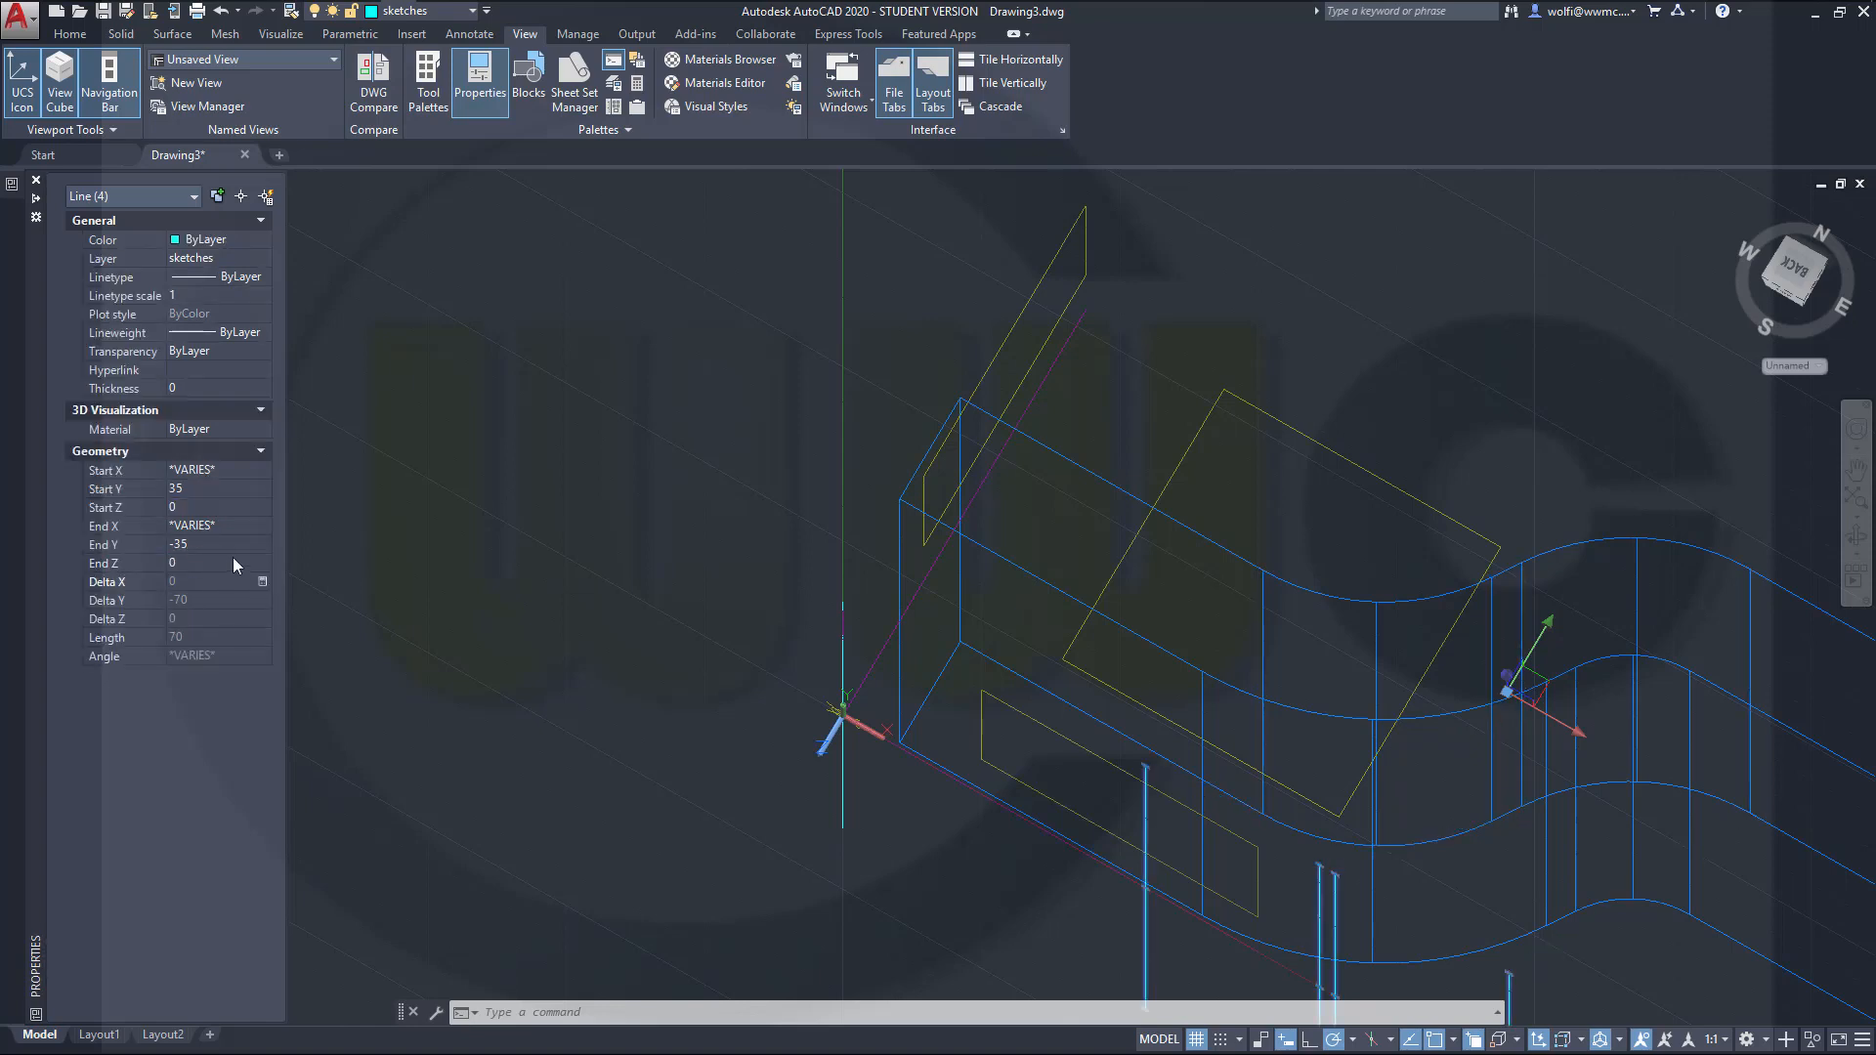
pyautogui.hotkey('ctrl', '1')
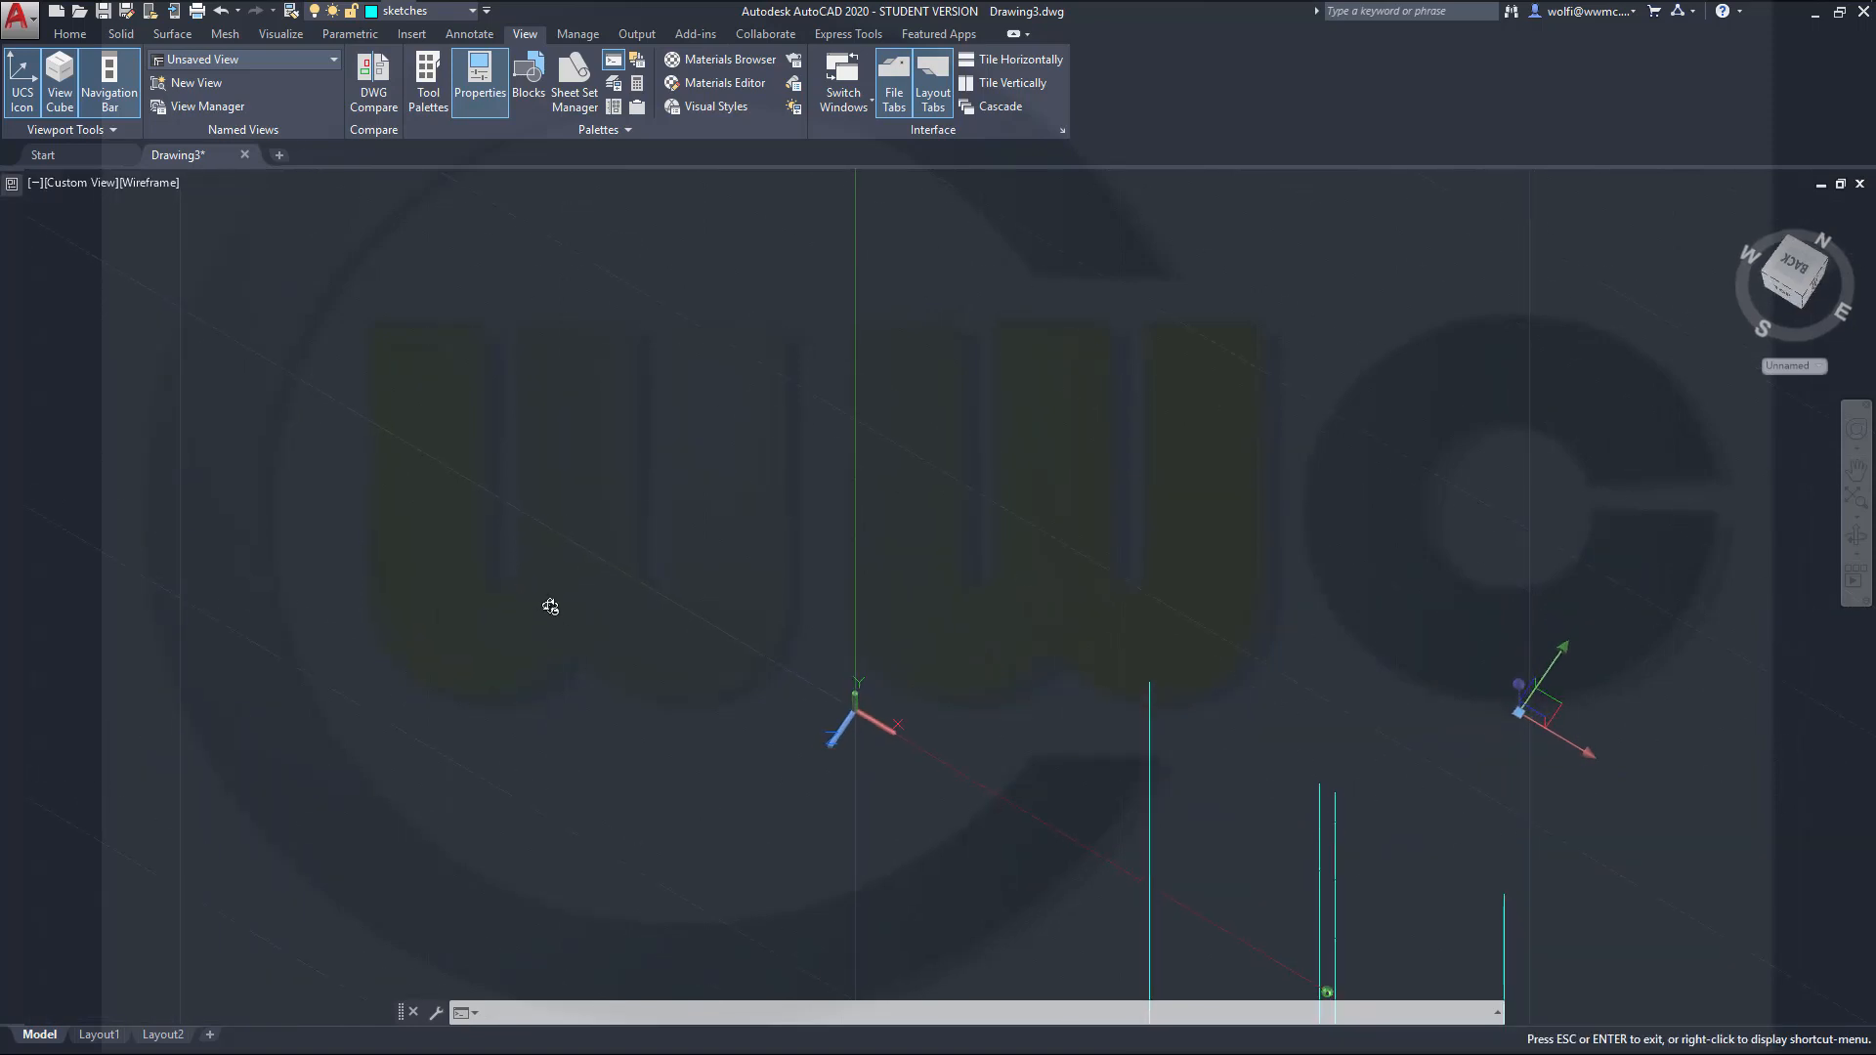
pyautogui.keyDown('shift'); pyautogui.moveTo(908, 764); pyautogui.dragTo(816, 486, button='middle'); pyautogui.keyUp('shift')
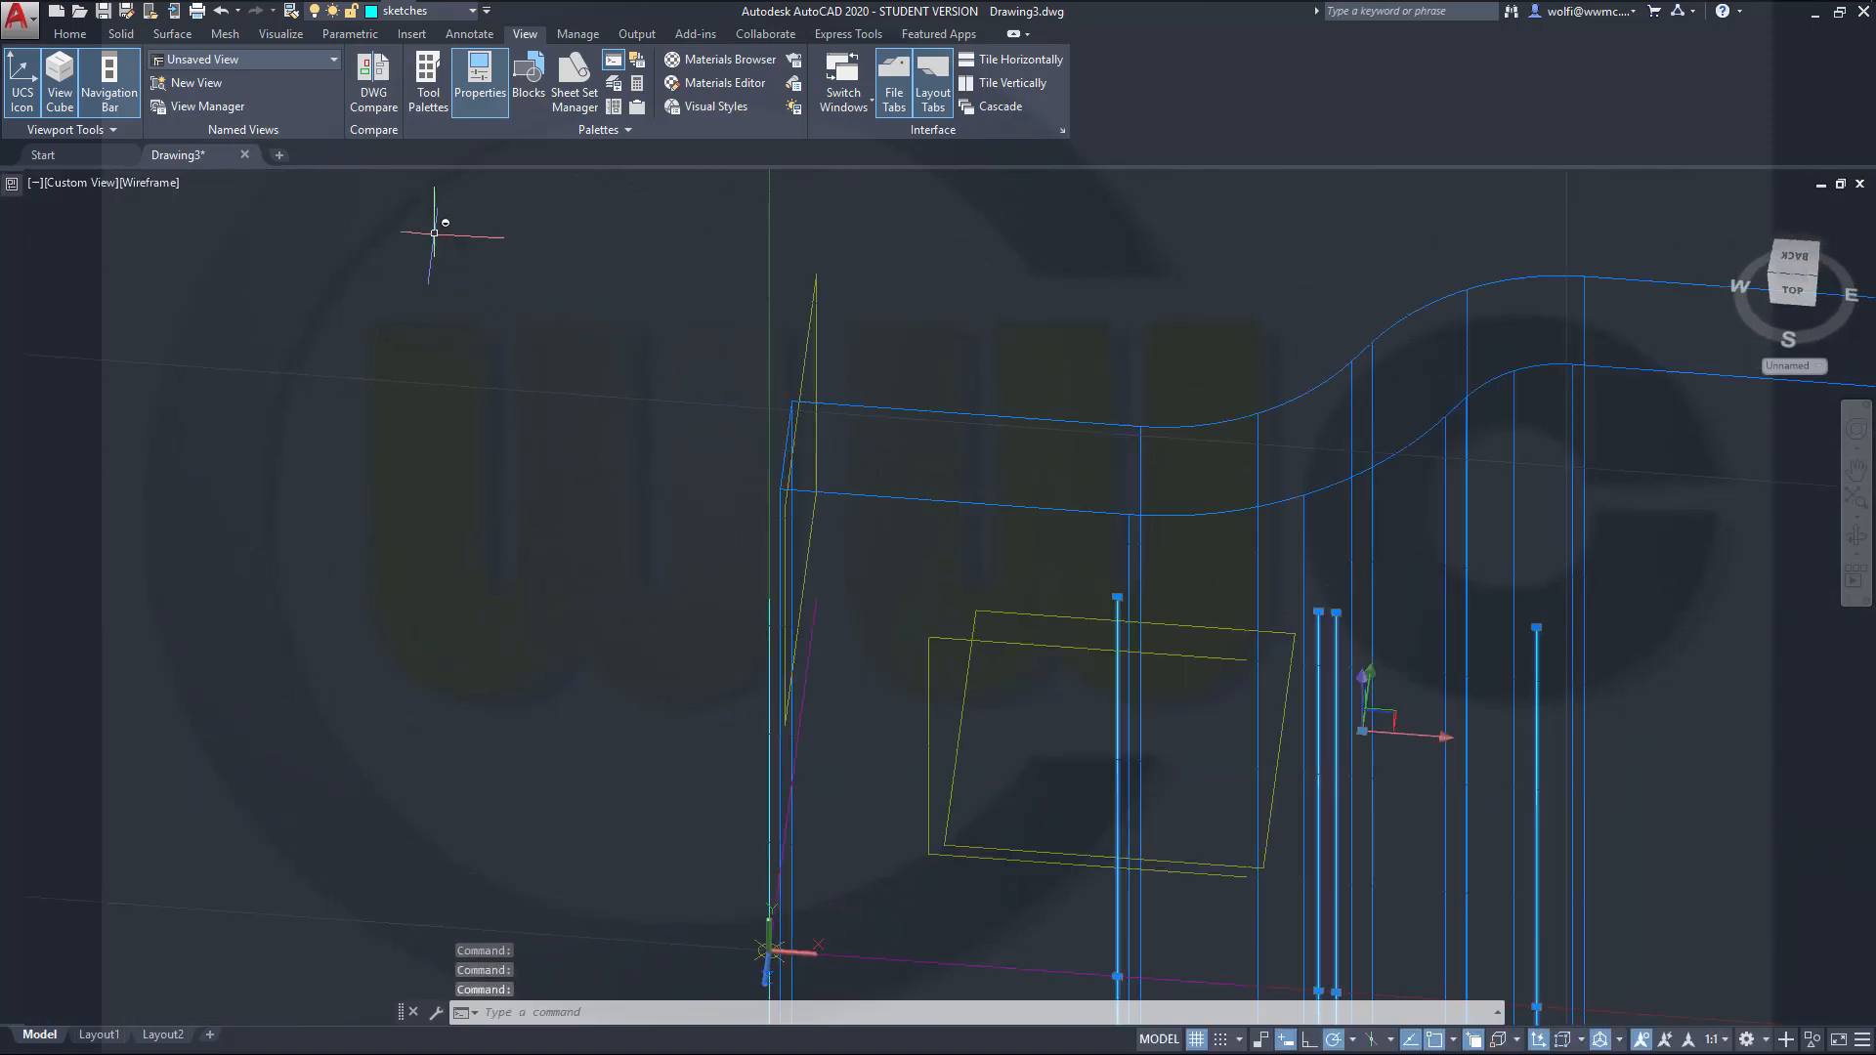
pyautogui.press('Escape')
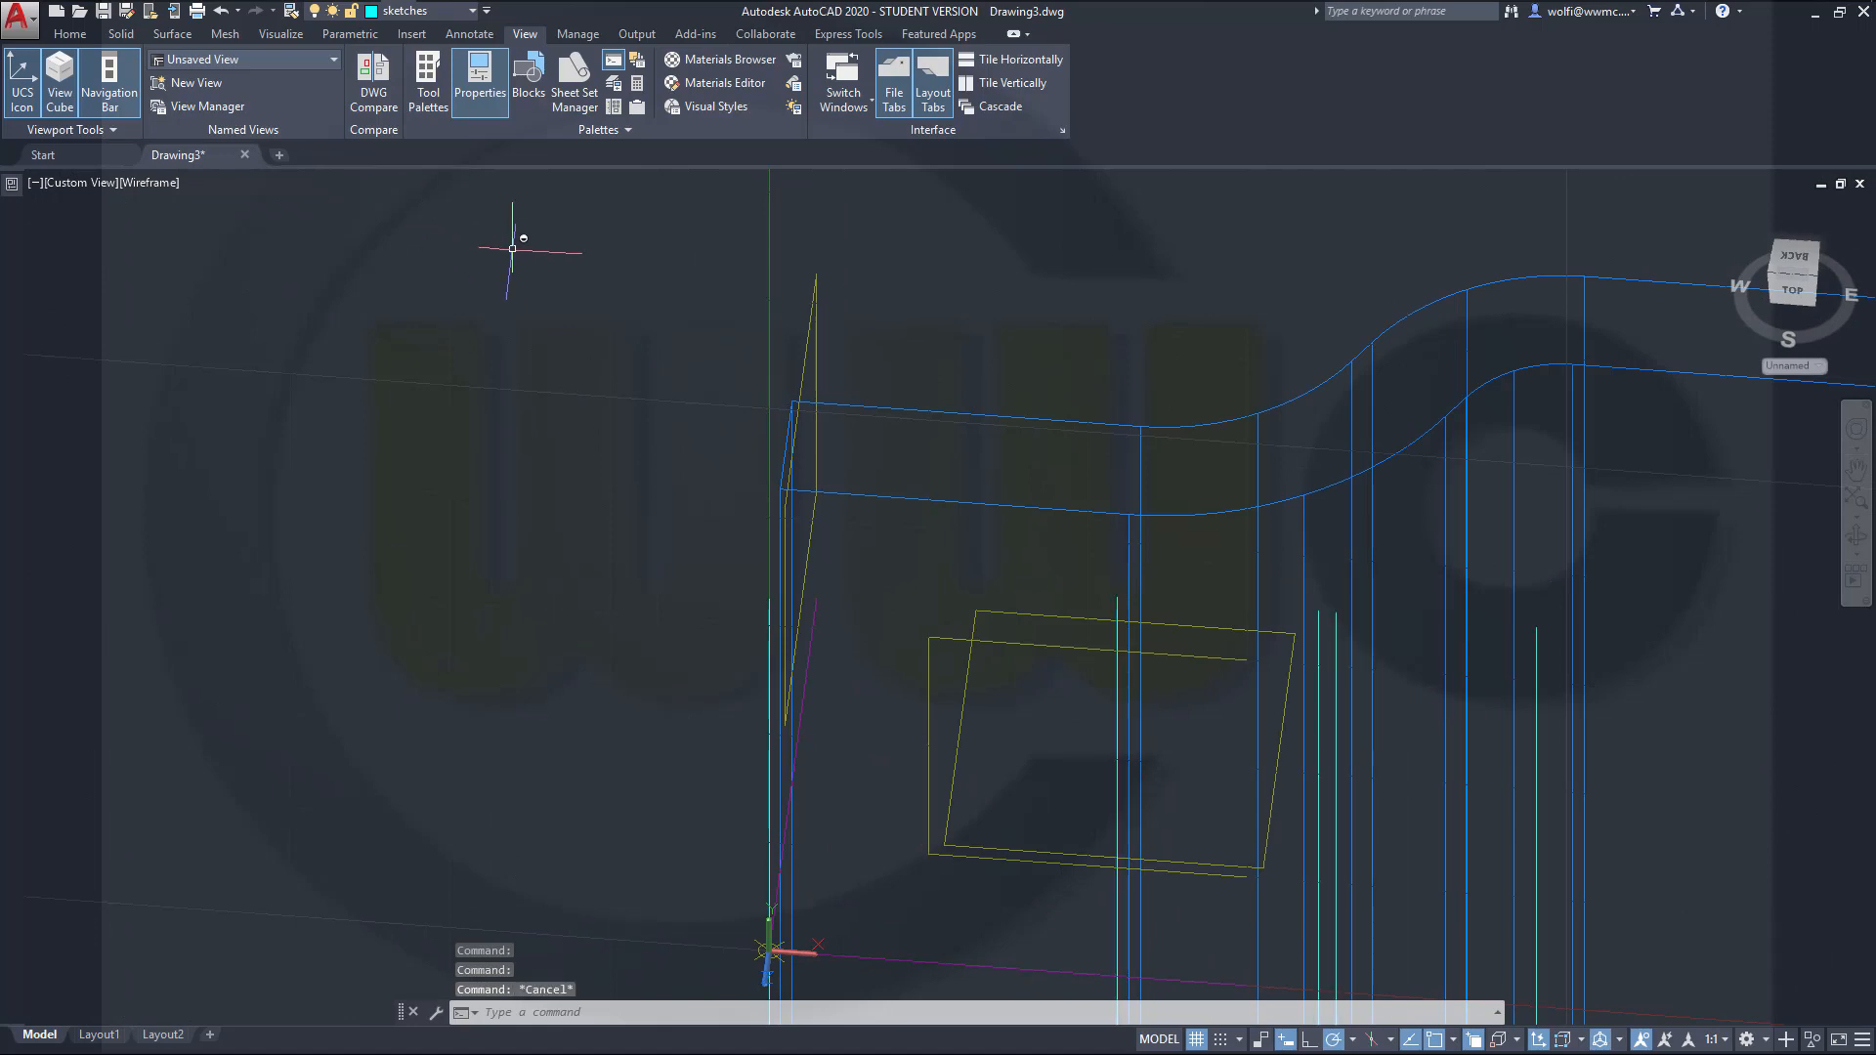
# Step: Turn off the solid_plus layer and show the sketch lines in a front view with the X axis horizontal
pyautogui.click(470, 12)
pyautogui.click(317, 198)
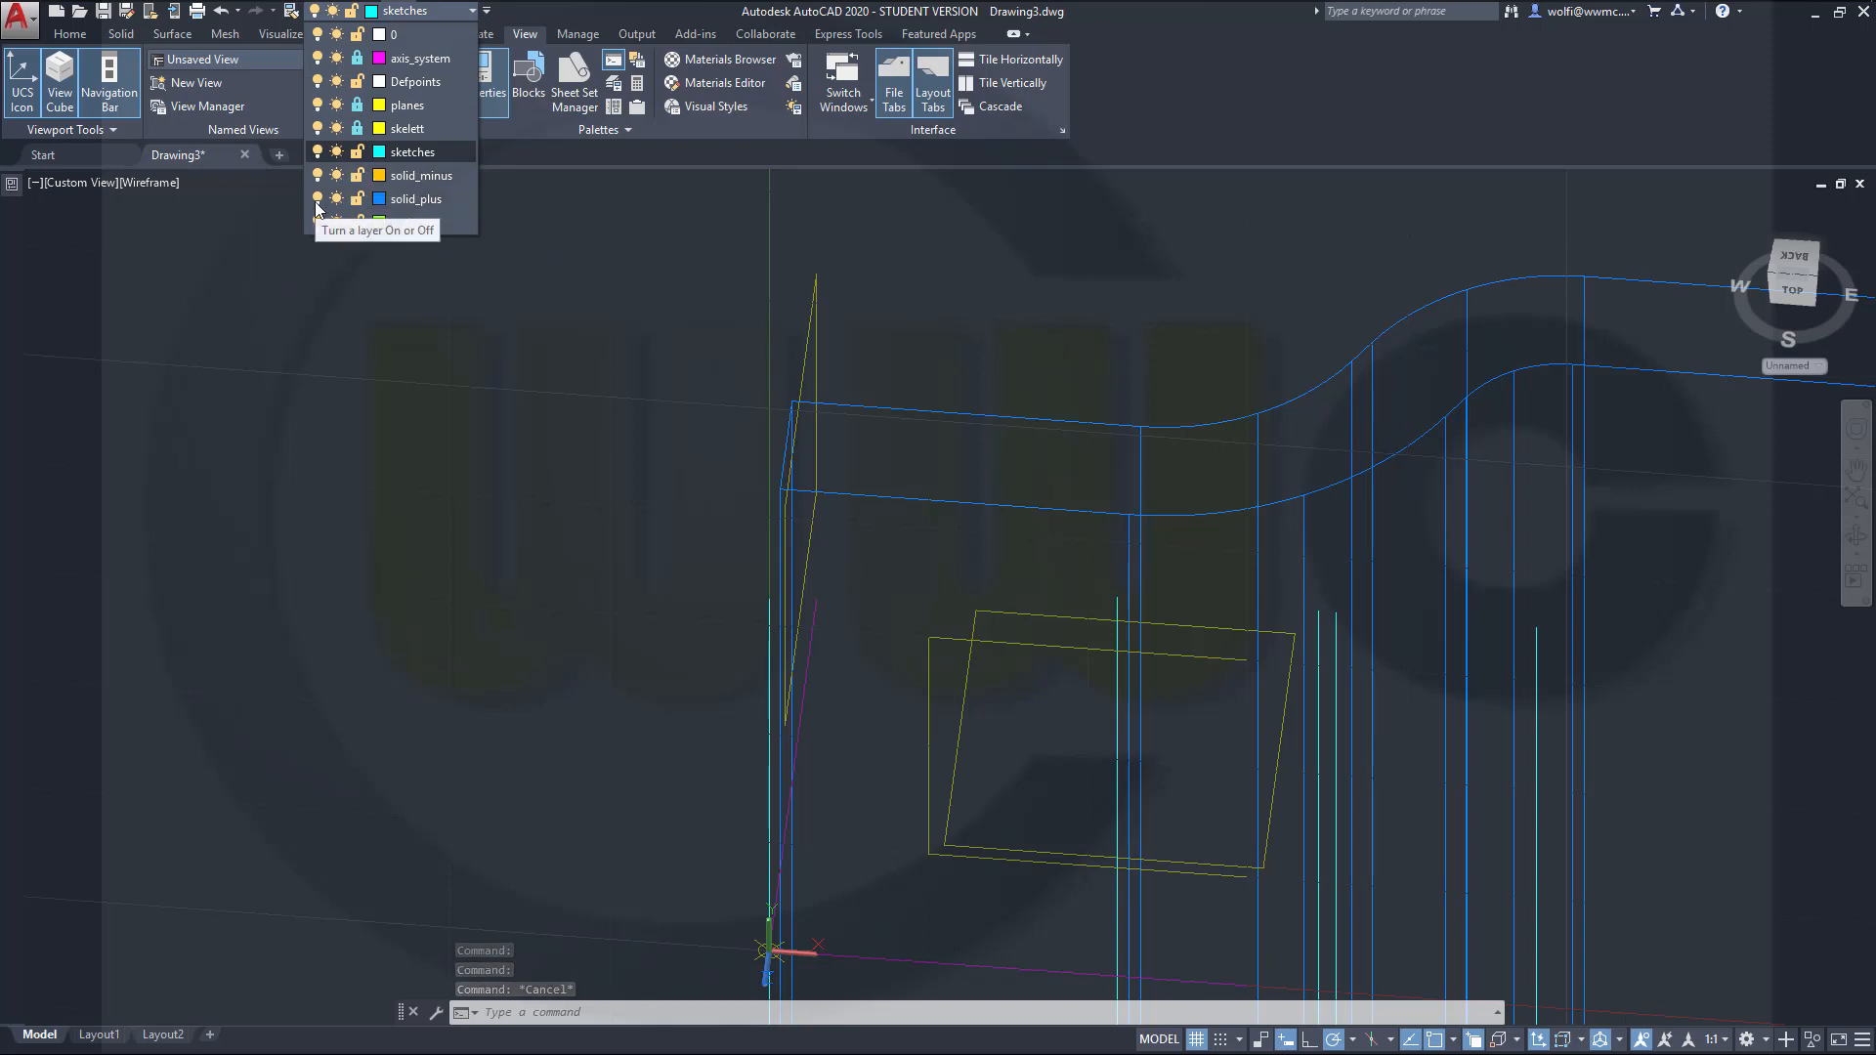
pyautogui.click(860, 422)
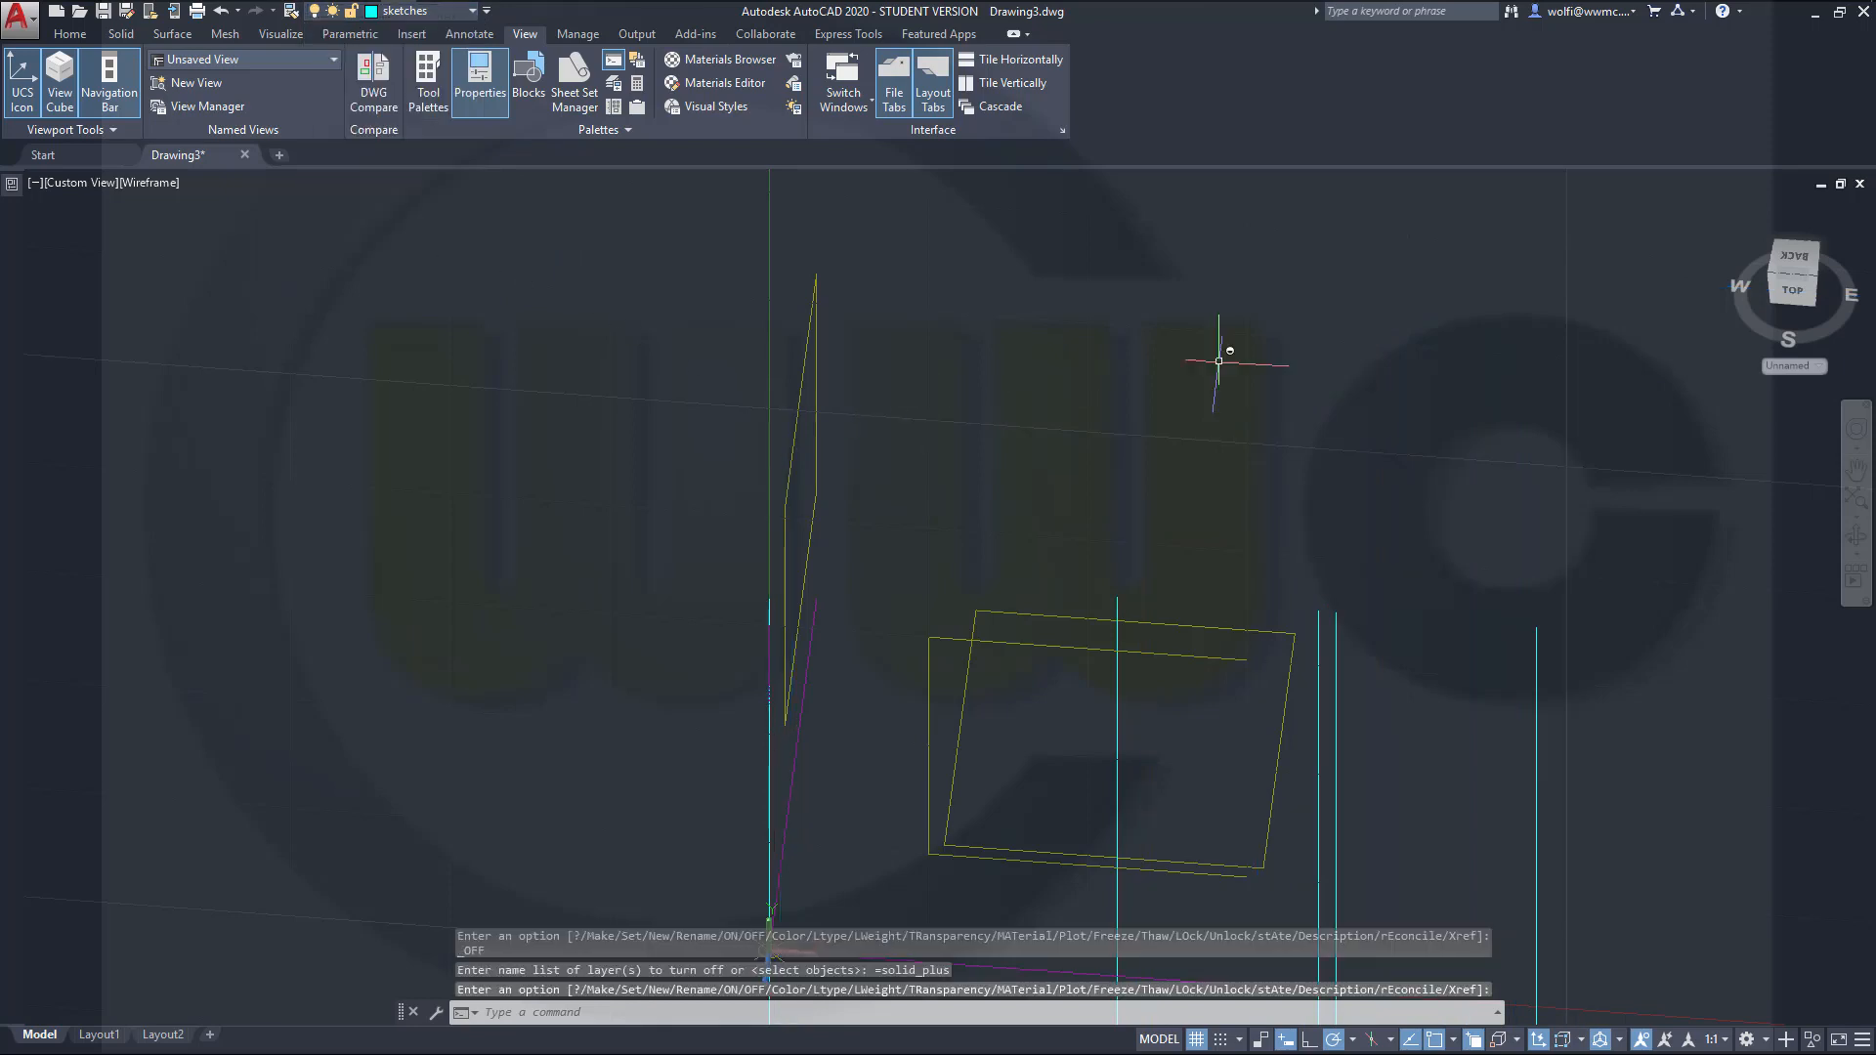
pyautogui.click(1794, 291)
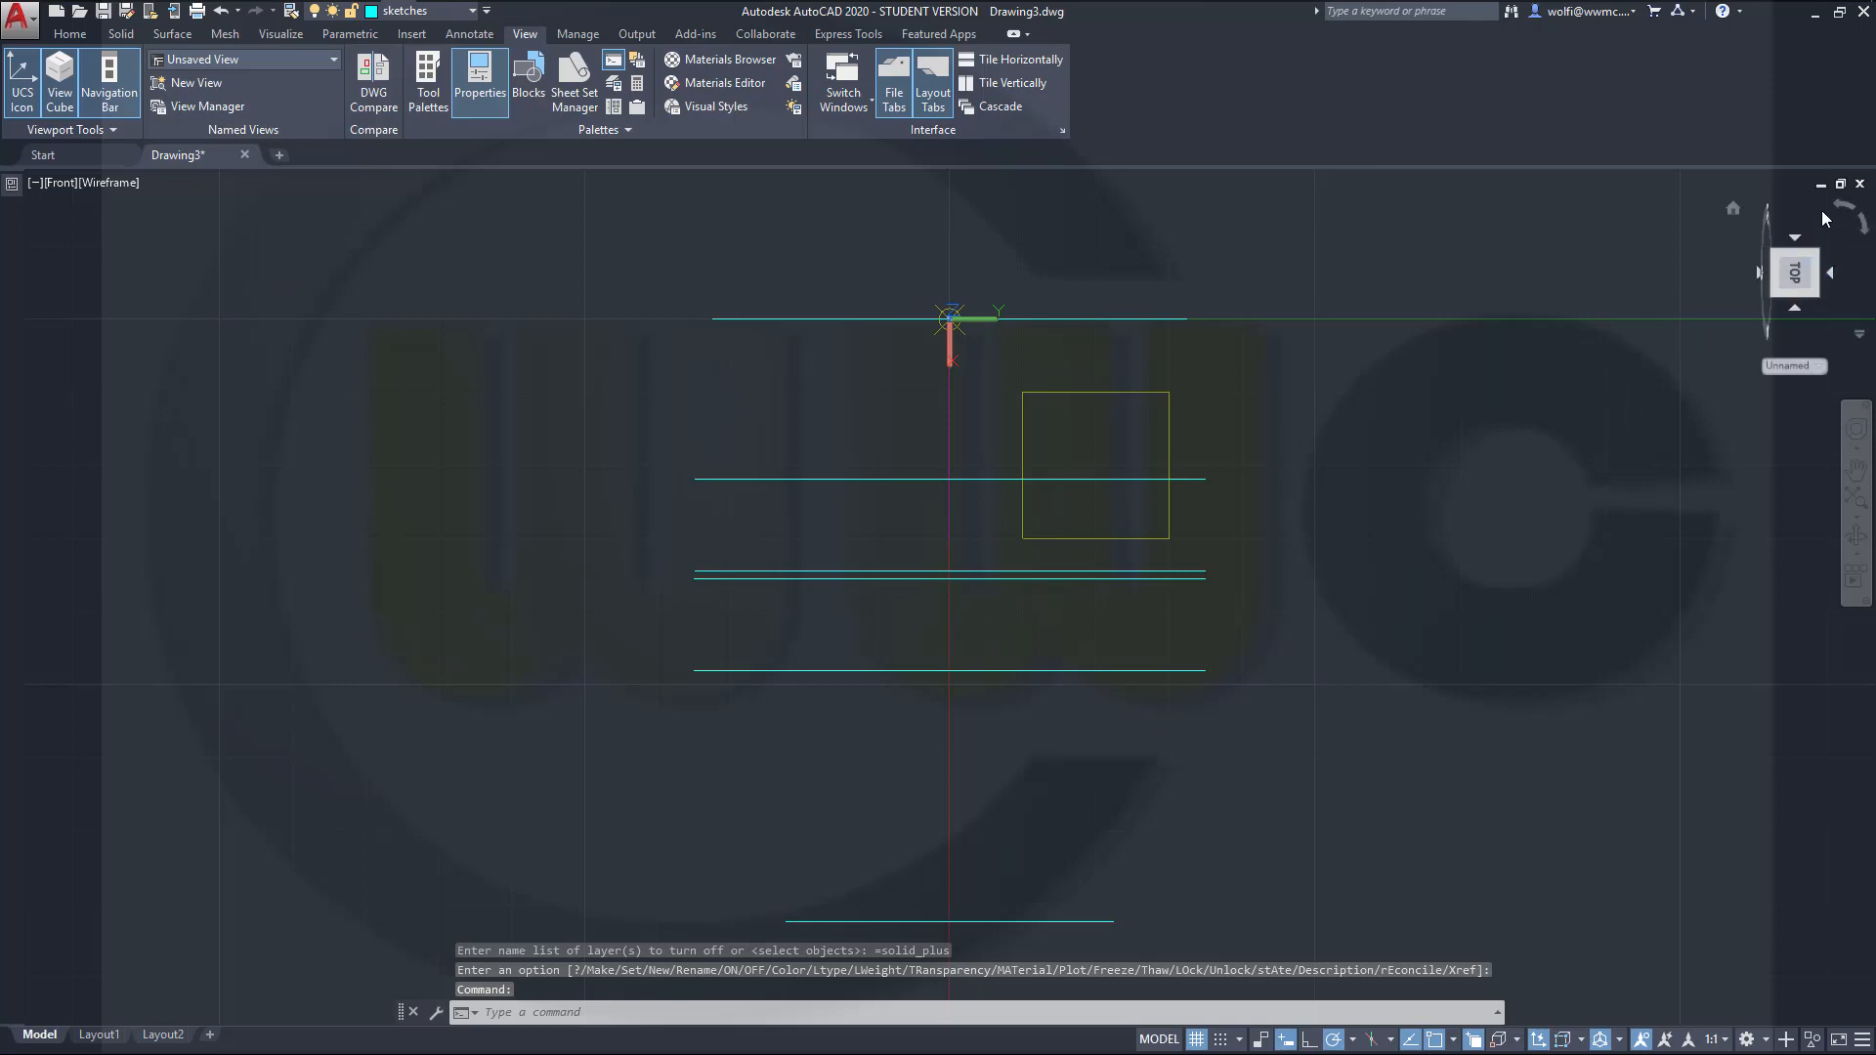
pyautogui.click(1829, 209)
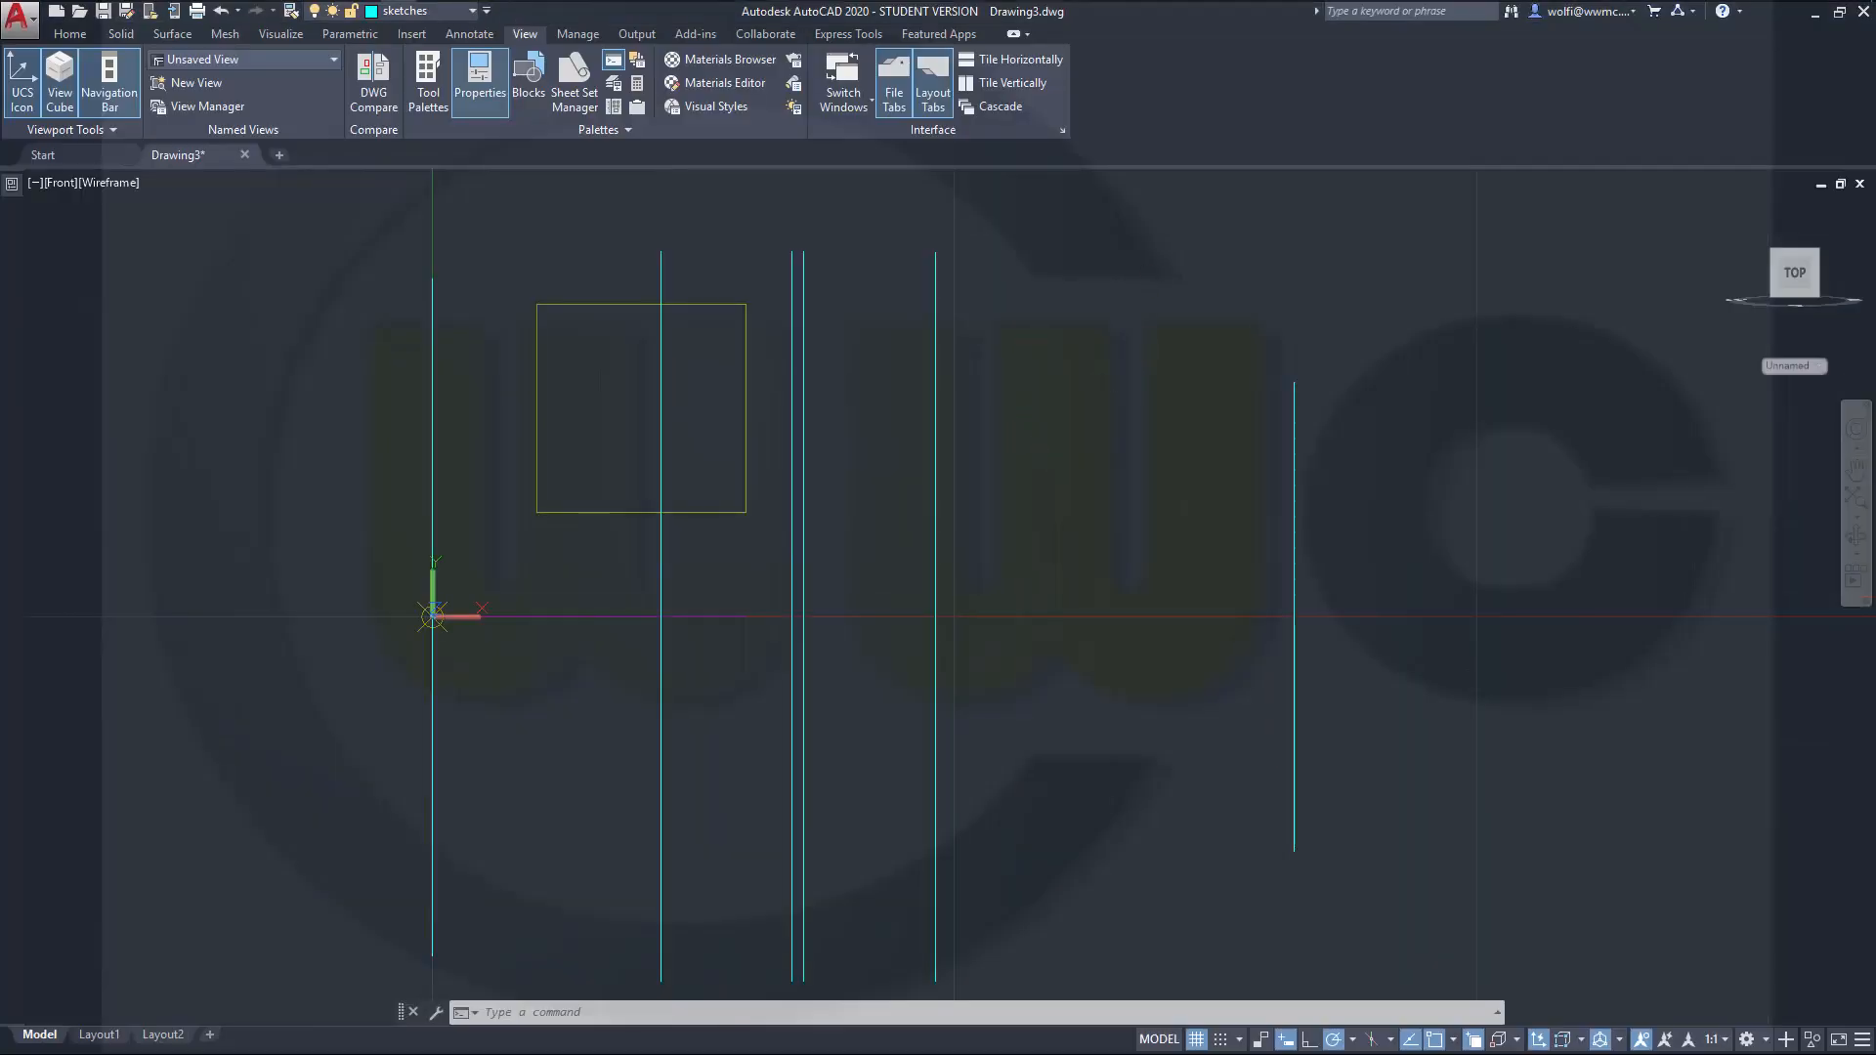
pyautogui.scroll(2, 469, 285)
pyautogui.scroll(-3, 504, 320)
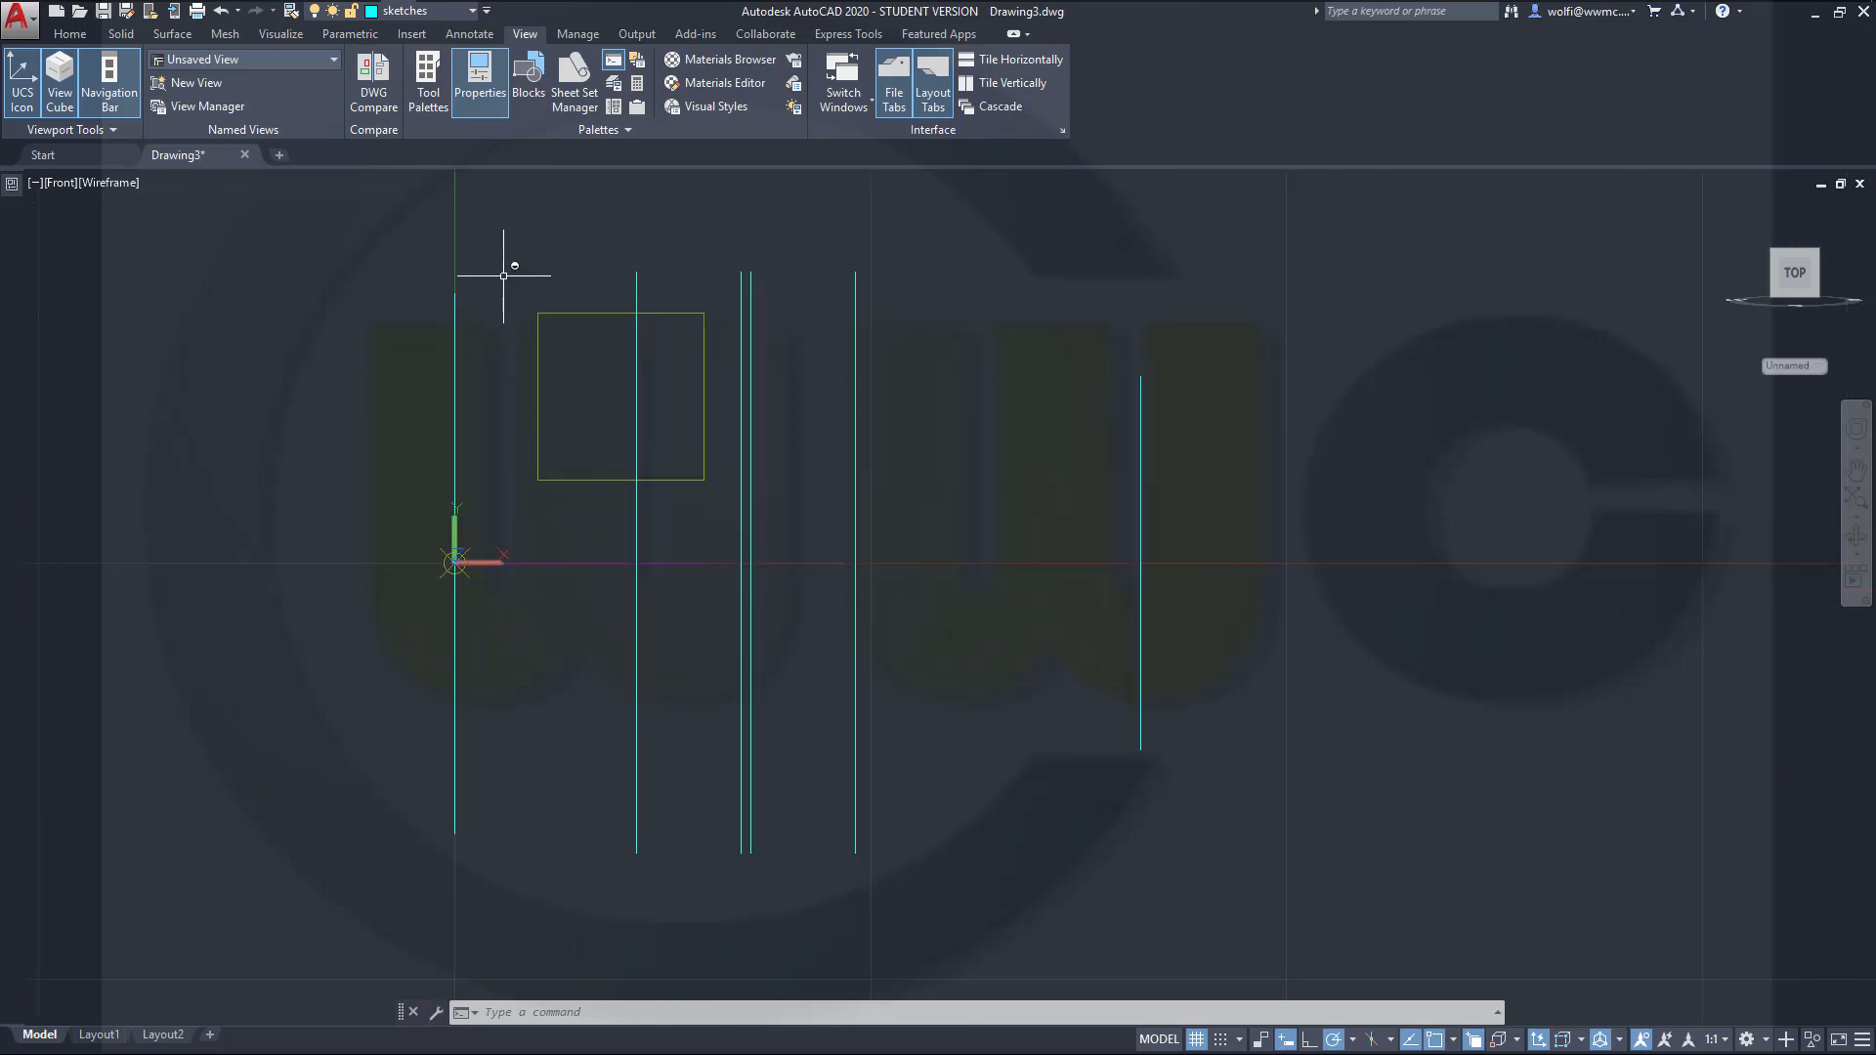
# Step: Apply a Fix constraint to the whole traced line at the start of the first bend
pyautogui.click(340, 34)
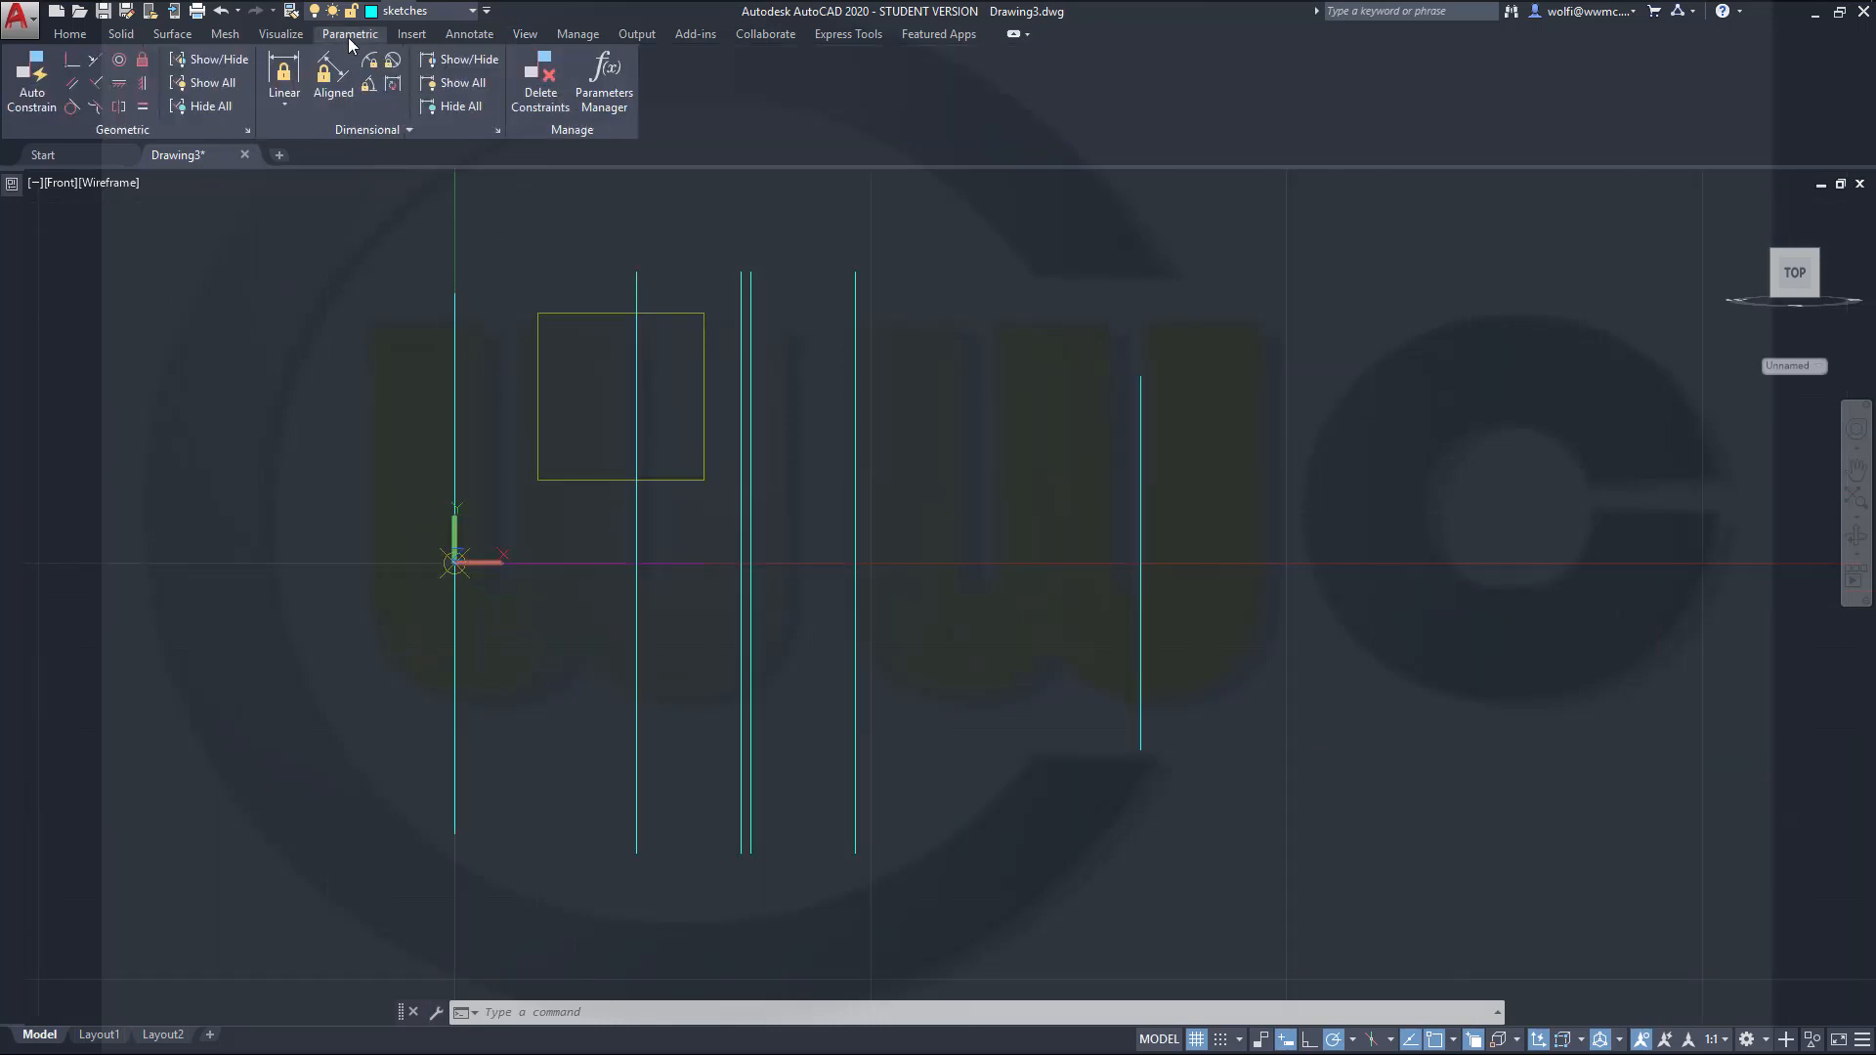
pyautogui.click(142, 61)
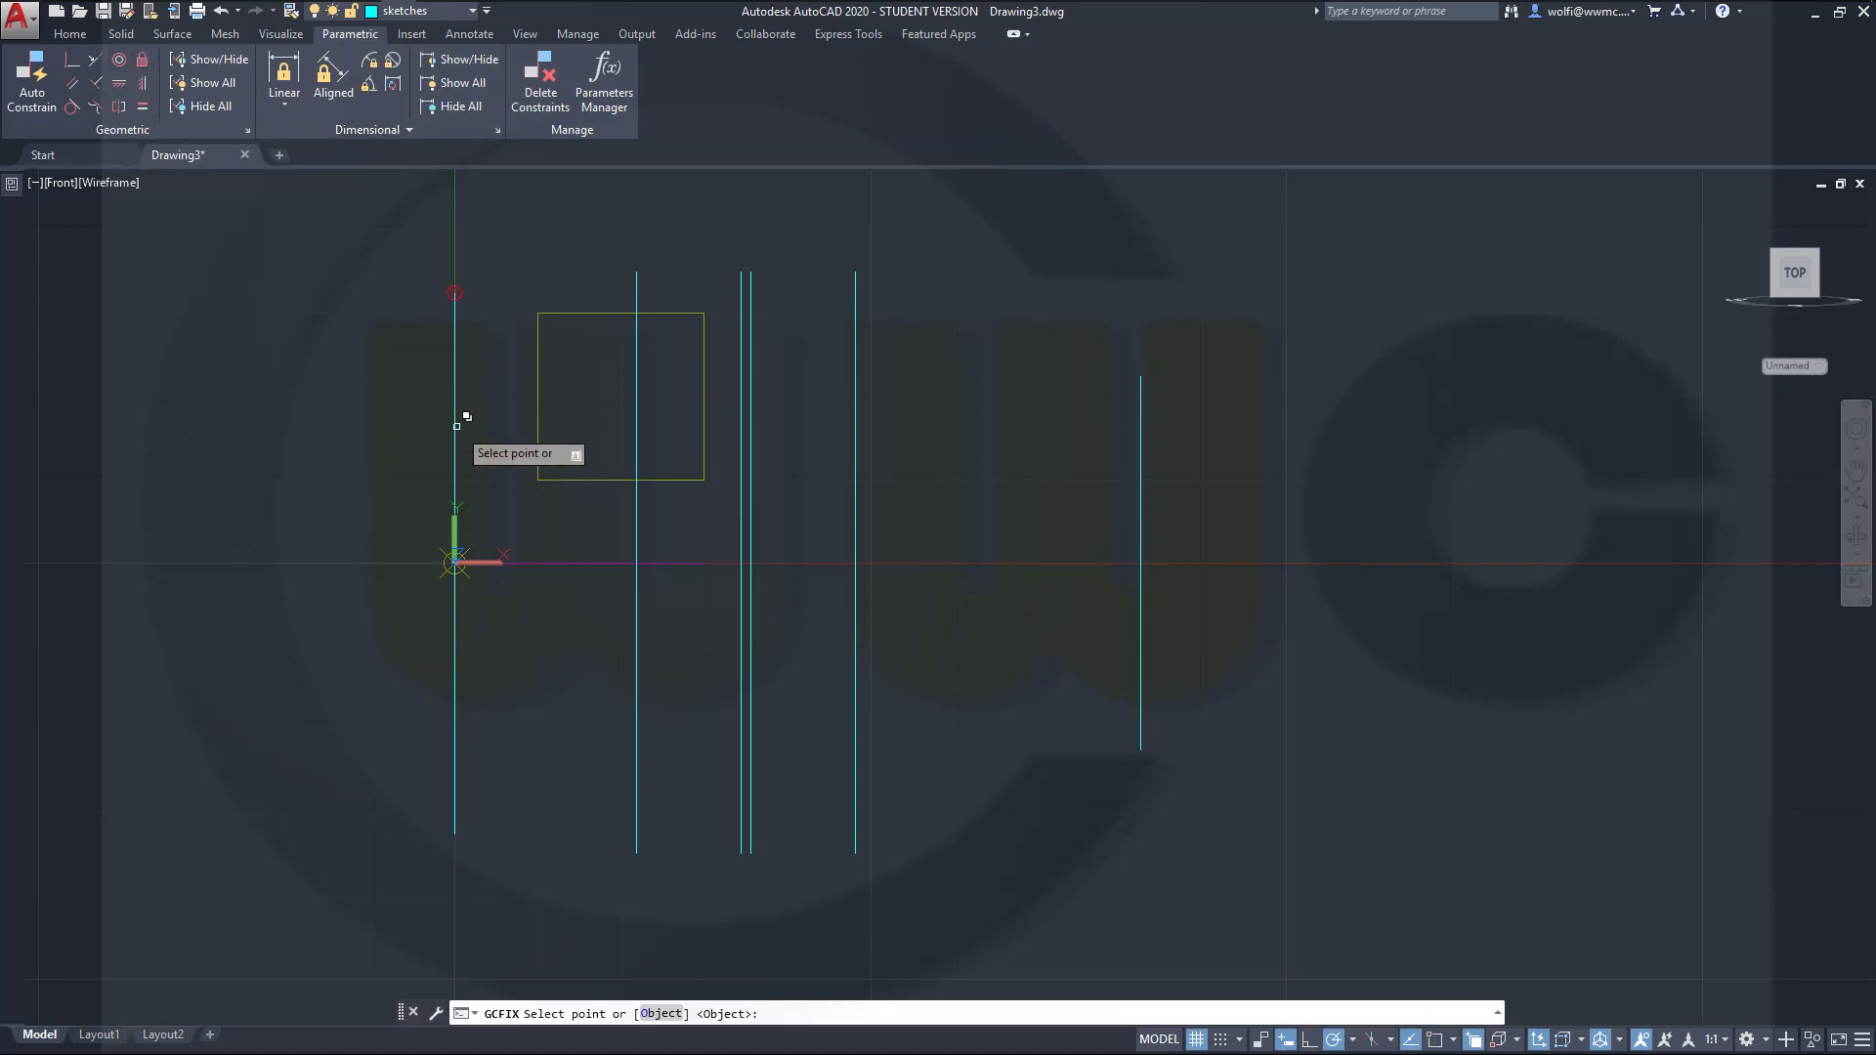
pyautogui.click(456, 426)
pyautogui.click(531, 510)
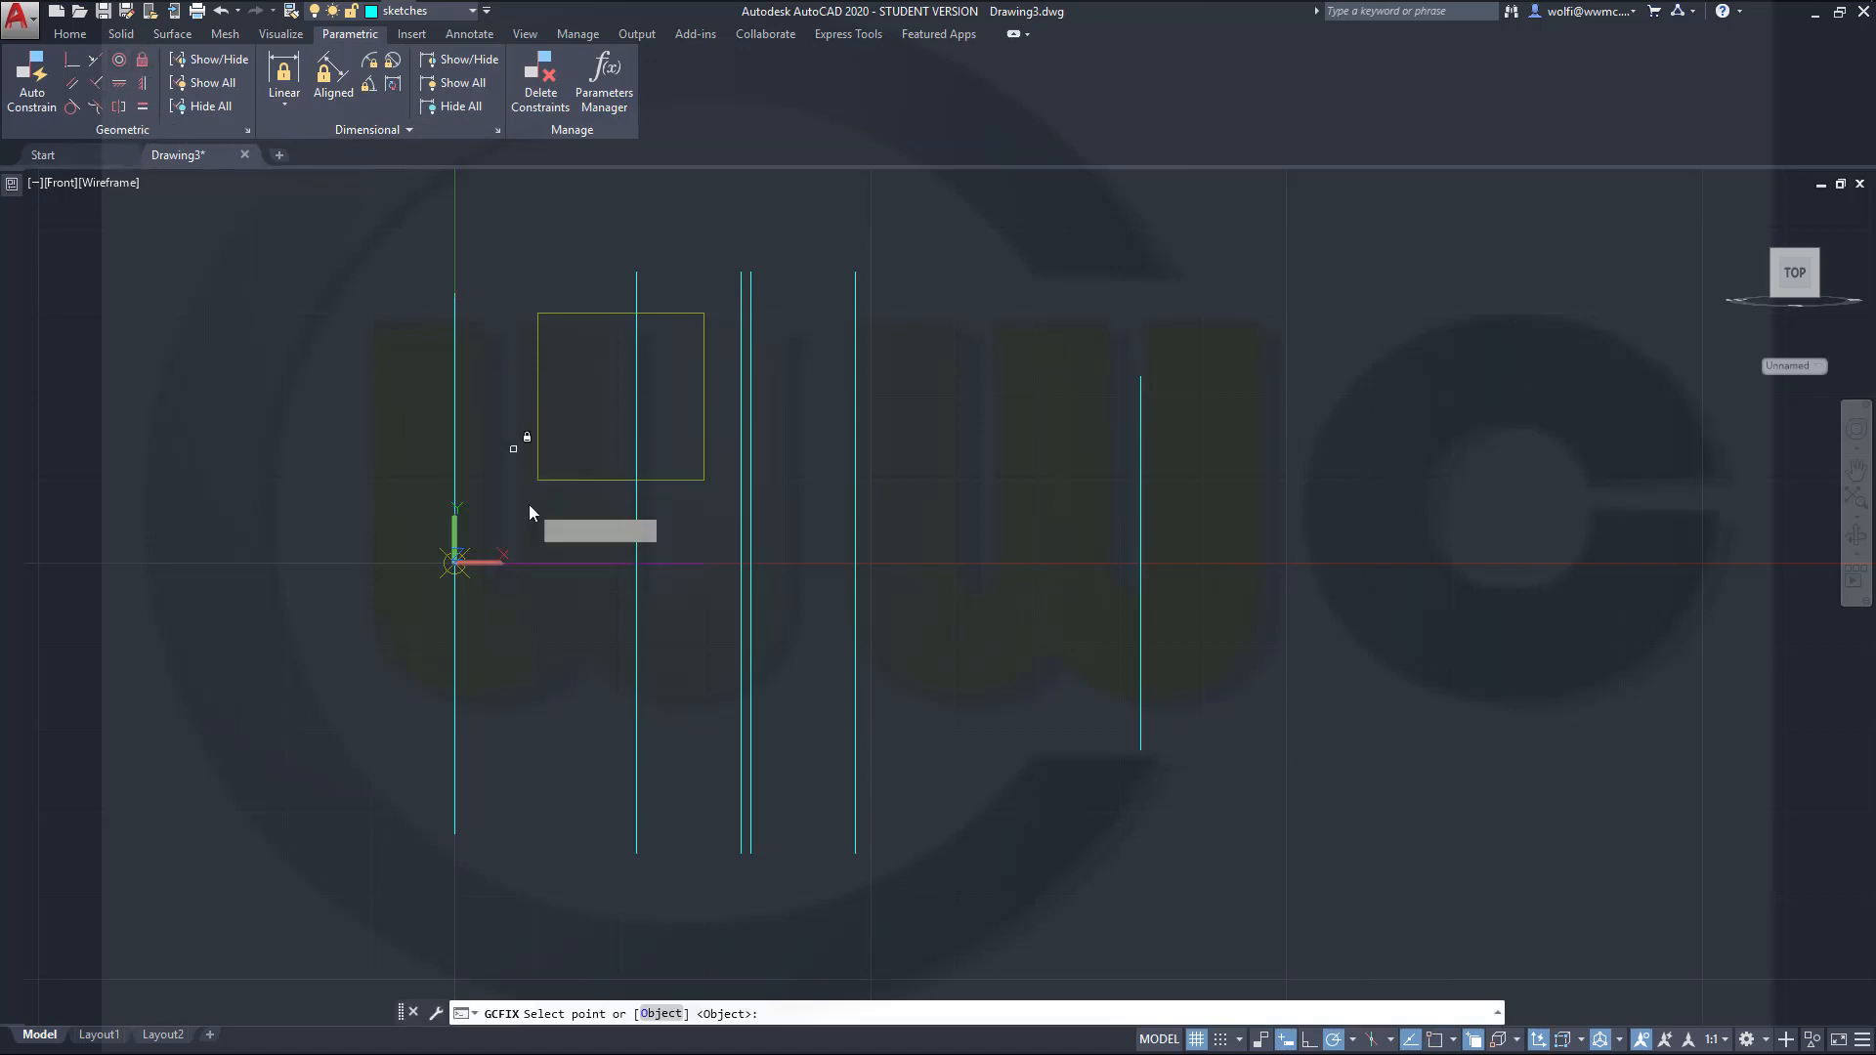
pyautogui.press('Return')
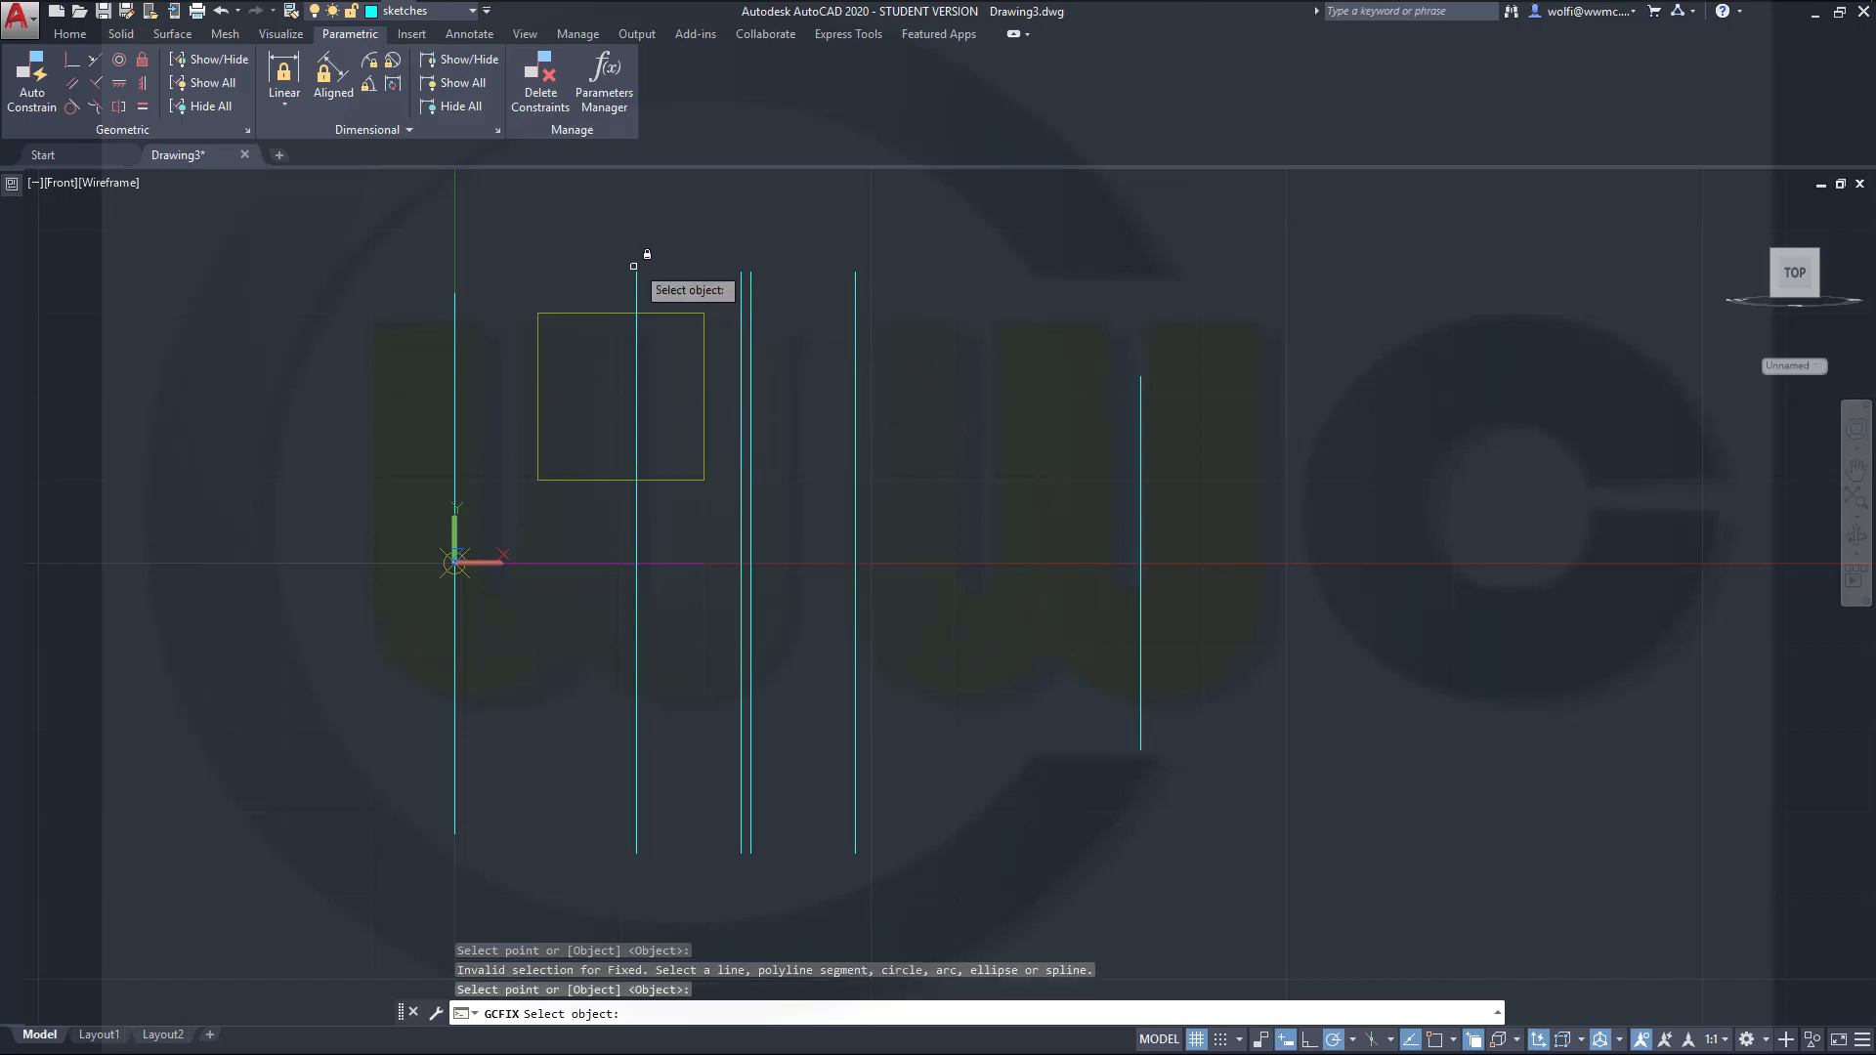
pyautogui.click(633, 265)
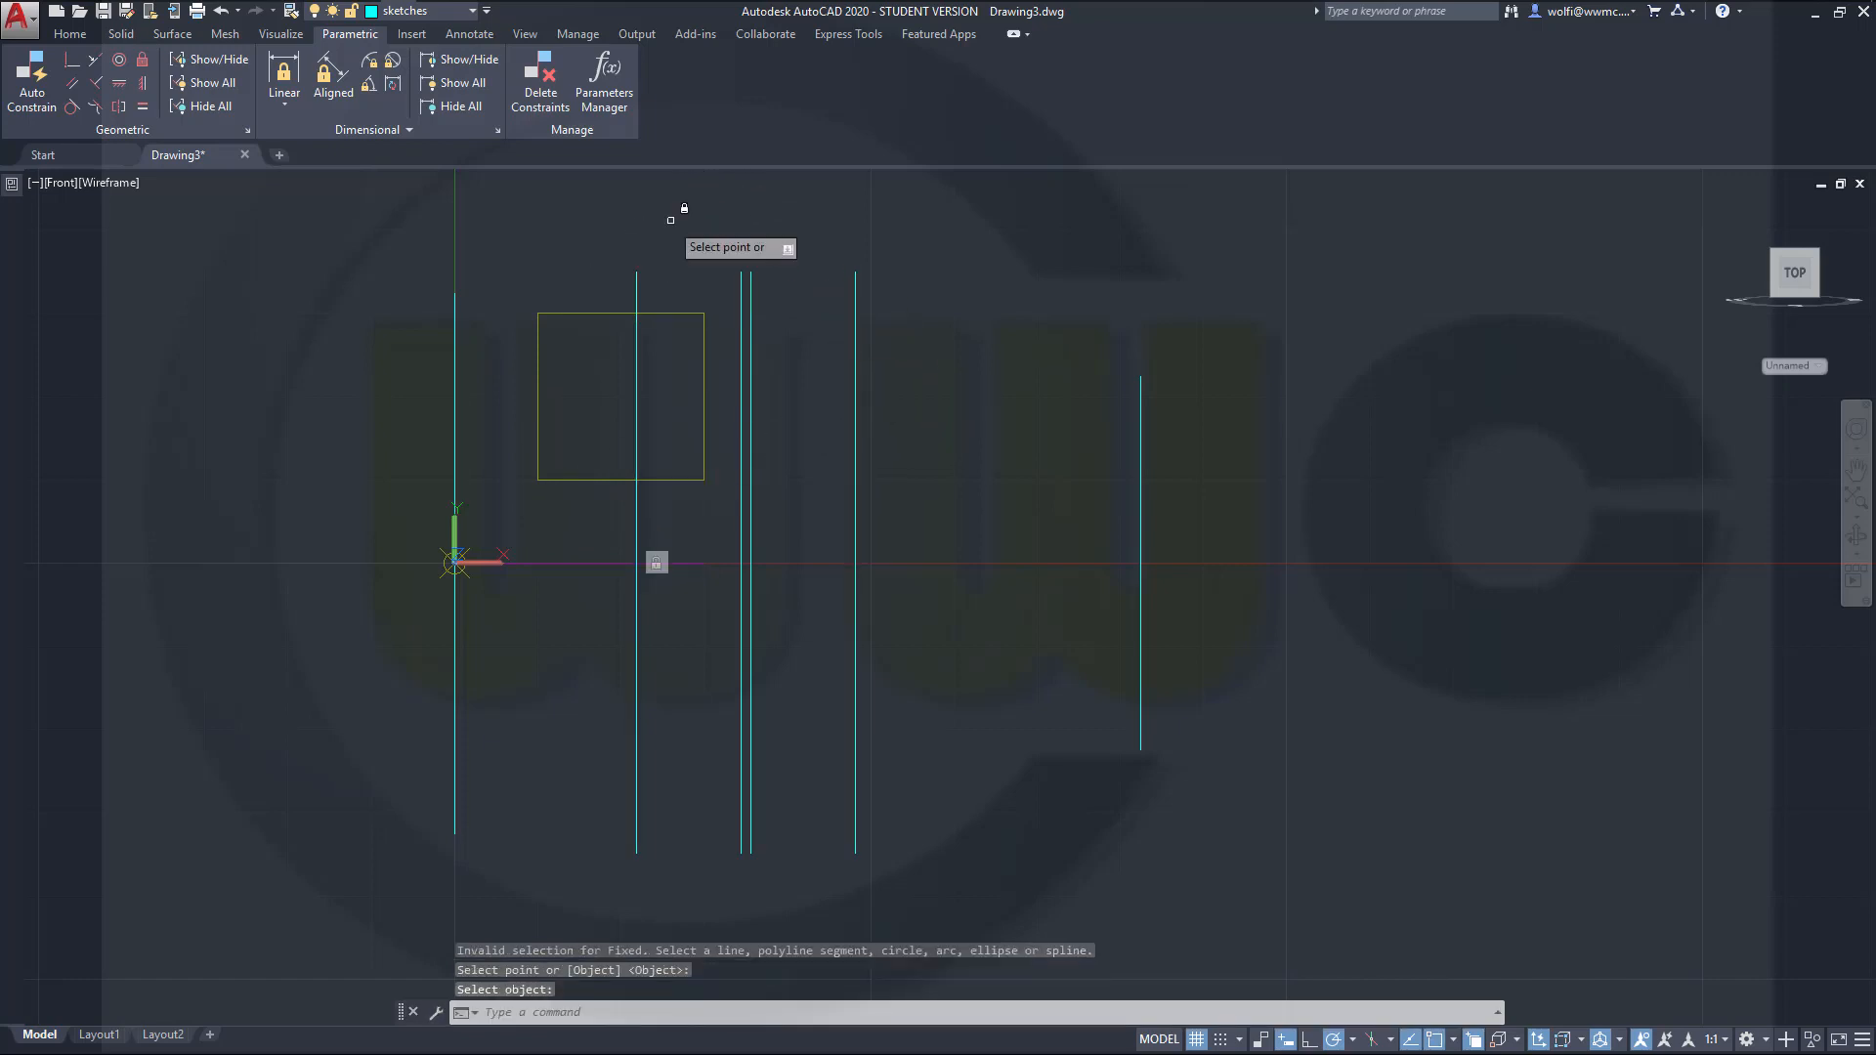
# Step: Apply Fix constraints to the closely spaced middle bend-edge lines and to the traced line at the end of the second bend
pyautogui.press('Return')
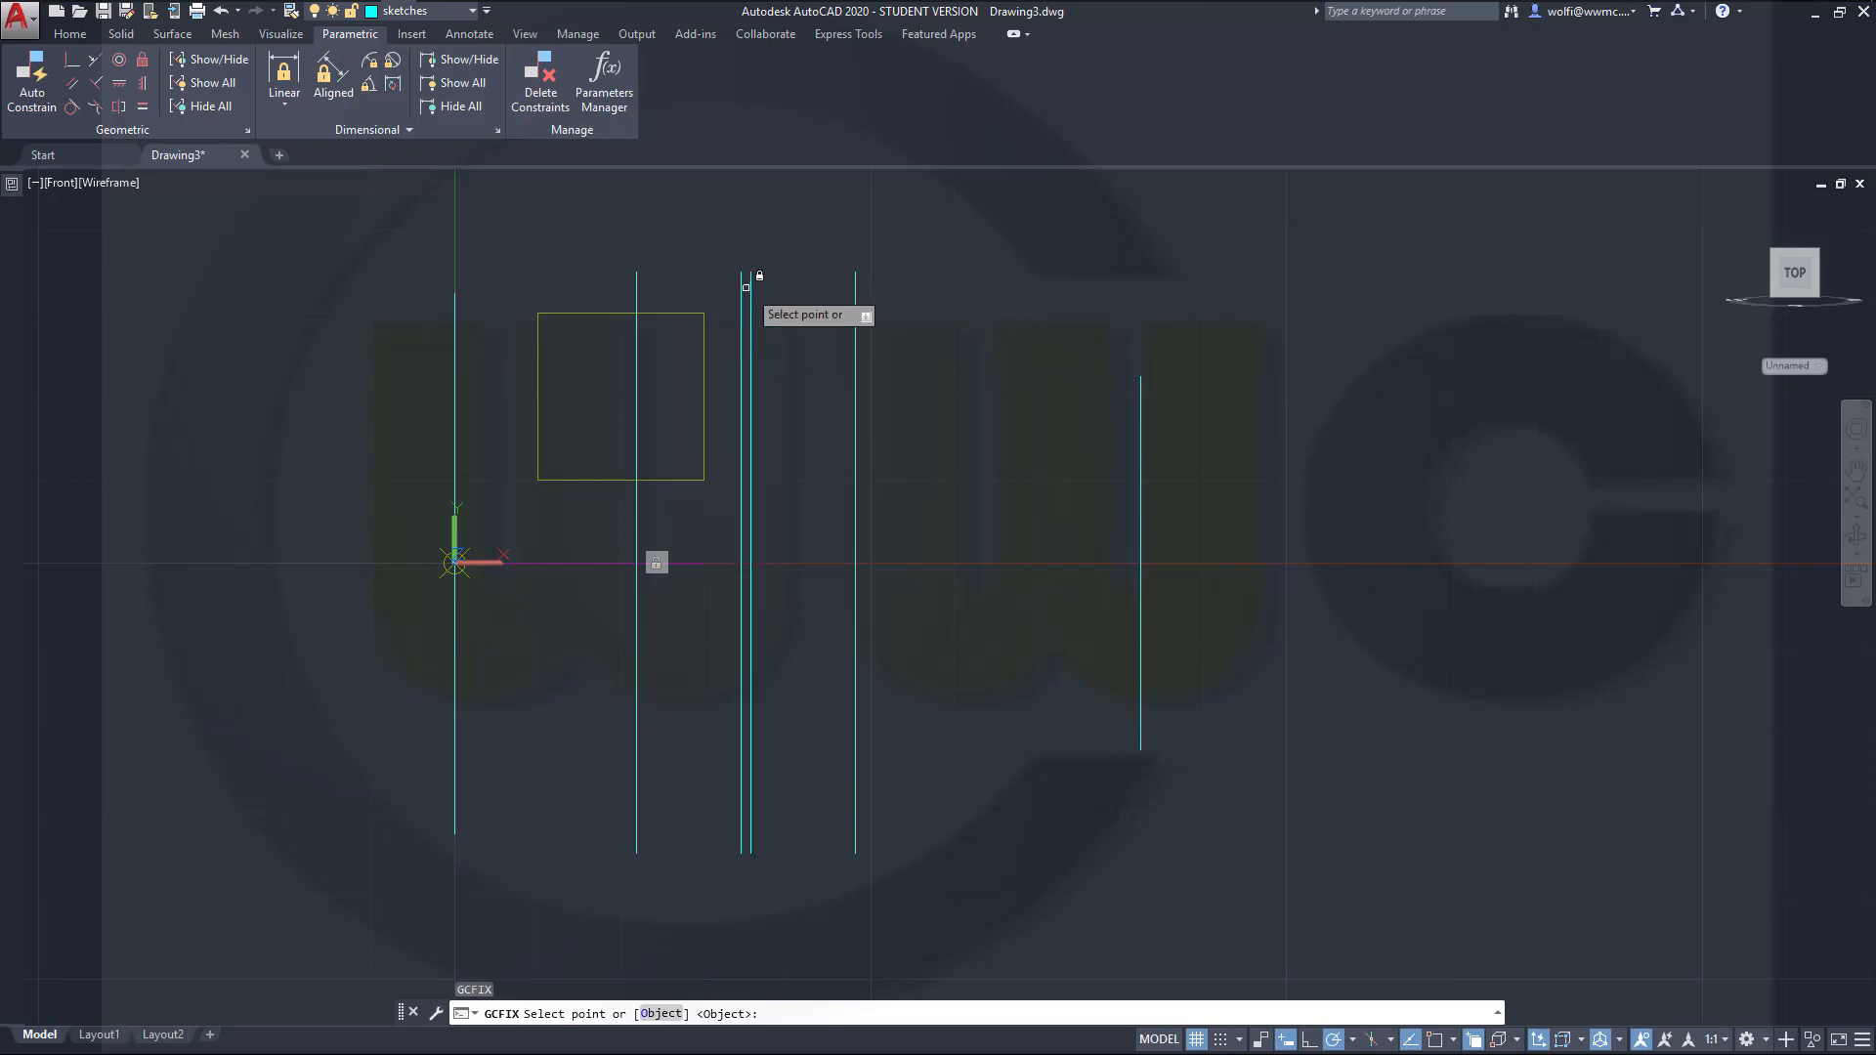
pyautogui.click(751, 284)
pyautogui.press('Return')
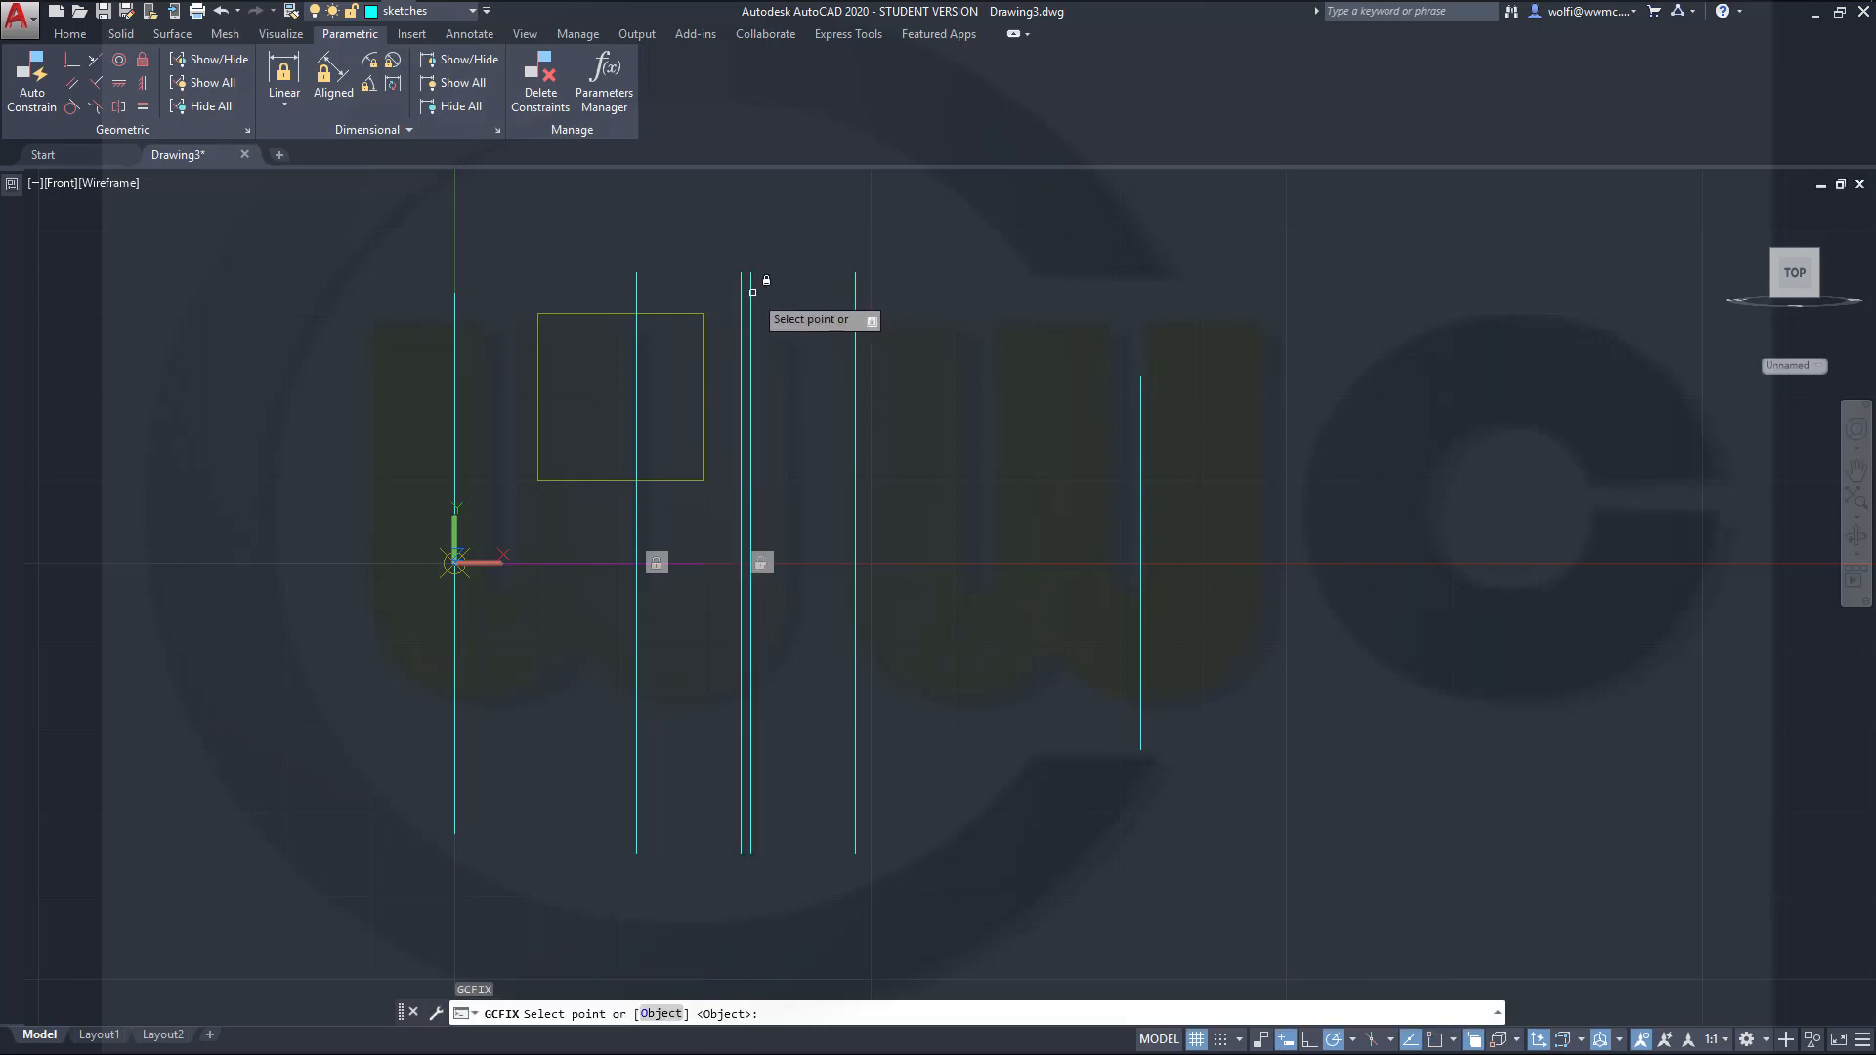
pyautogui.click(750, 288)
pyautogui.press('Return')
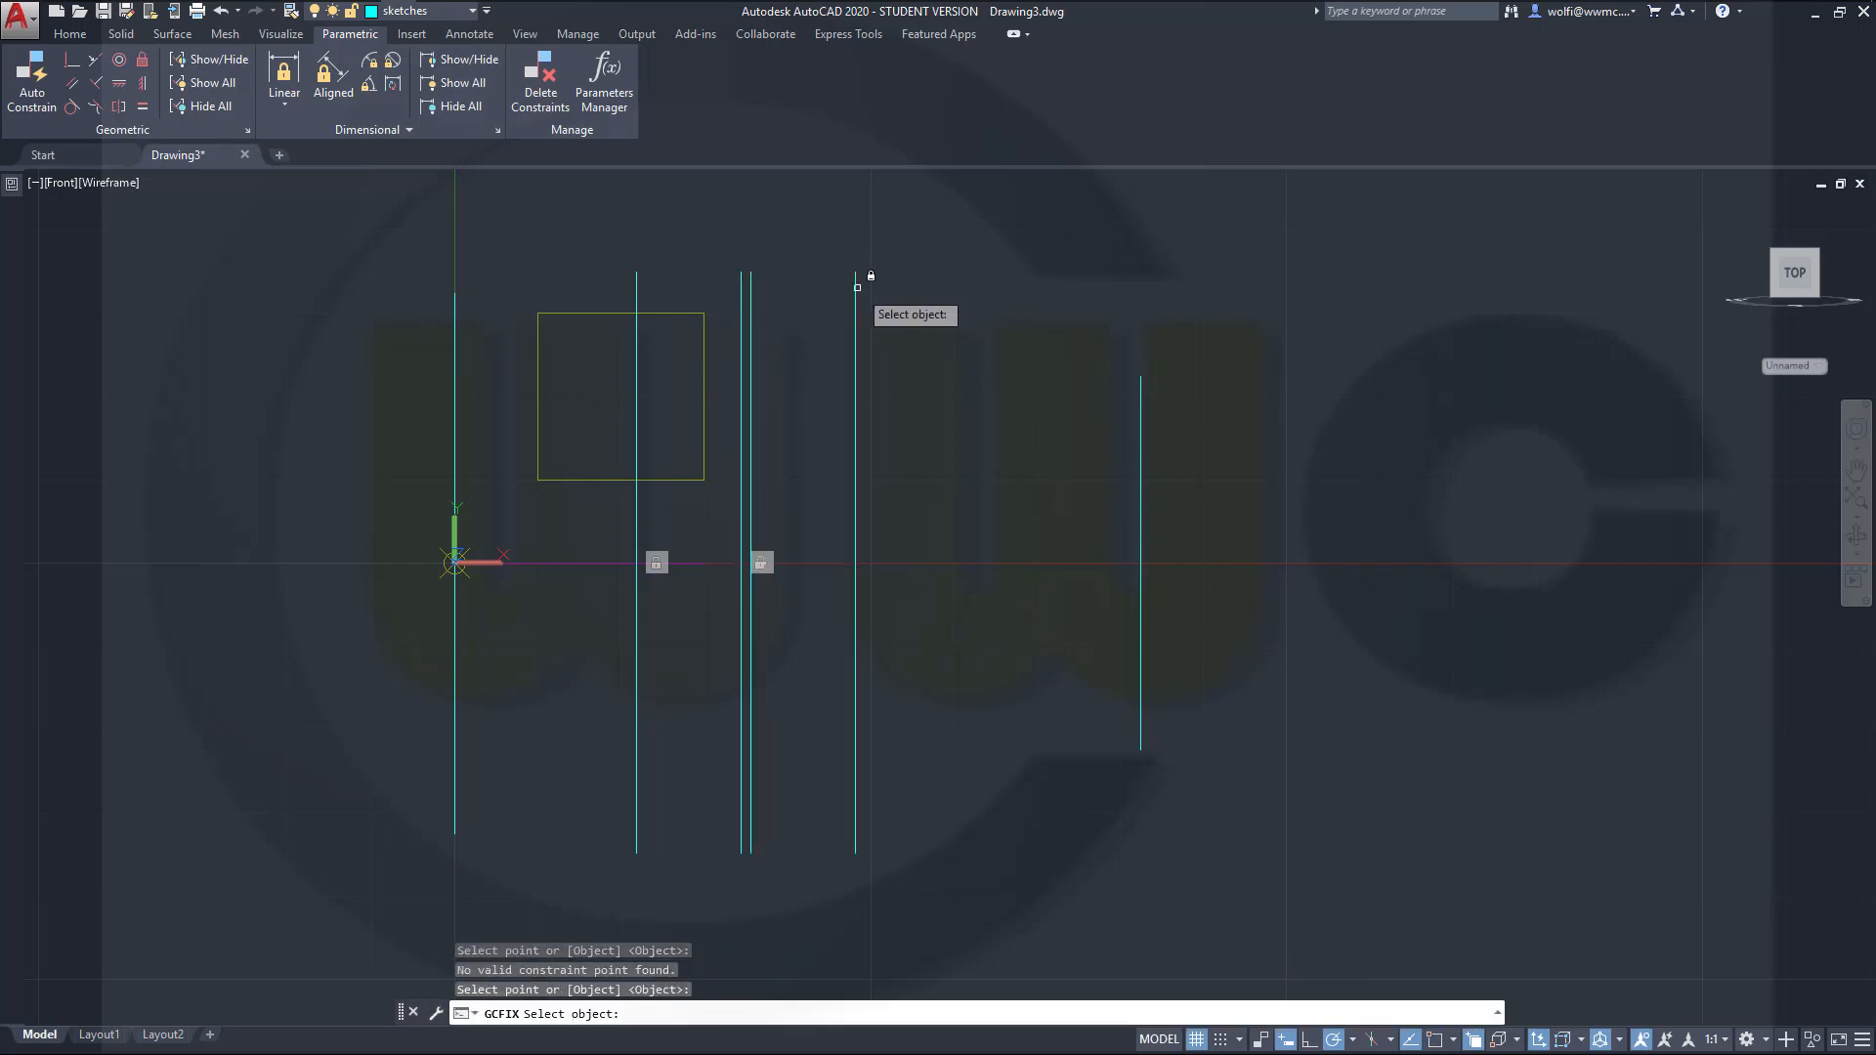
pyautogui.click(853, 284)
pyautogui.press('Return')
# Step: Apply Fix constraints to the shorter outermost vertical line and to the sketch line overlapping others along the Y axis
pyautogui.press('Return')
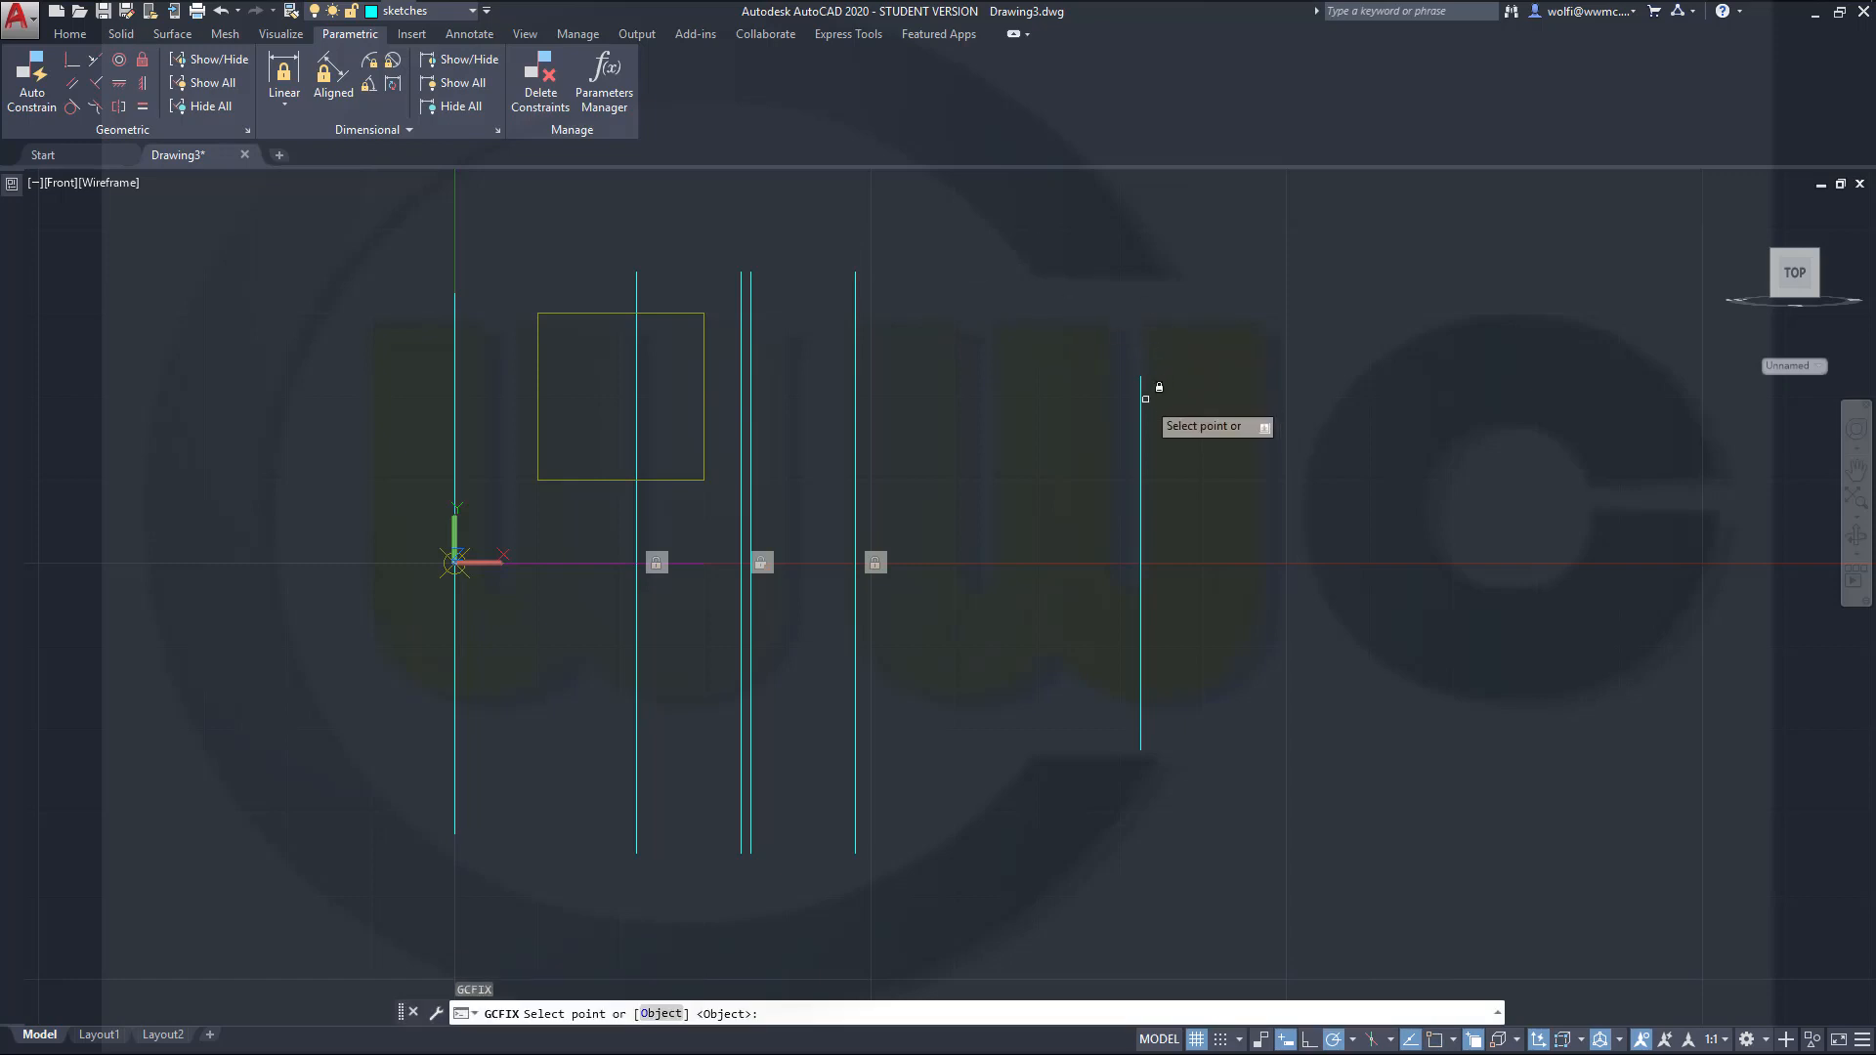
pyautogui.click(1143, 389)
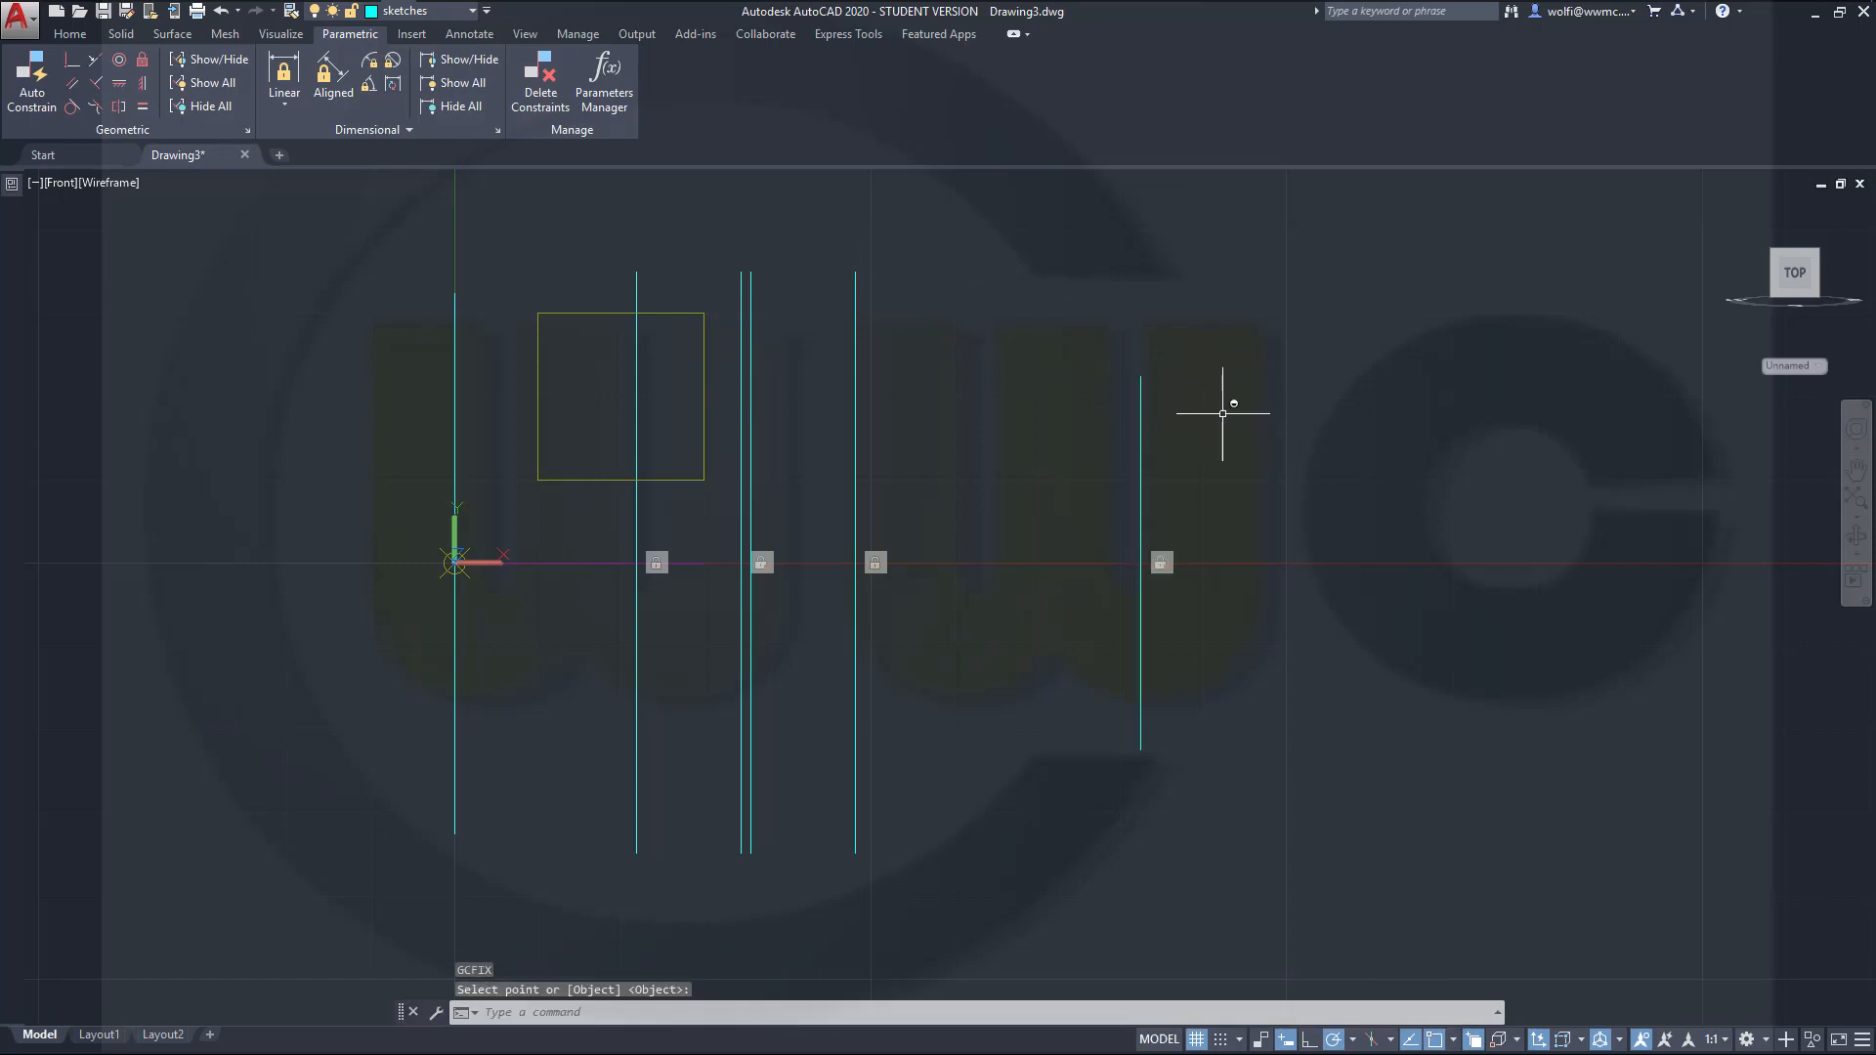
pyautogui.press('Return')
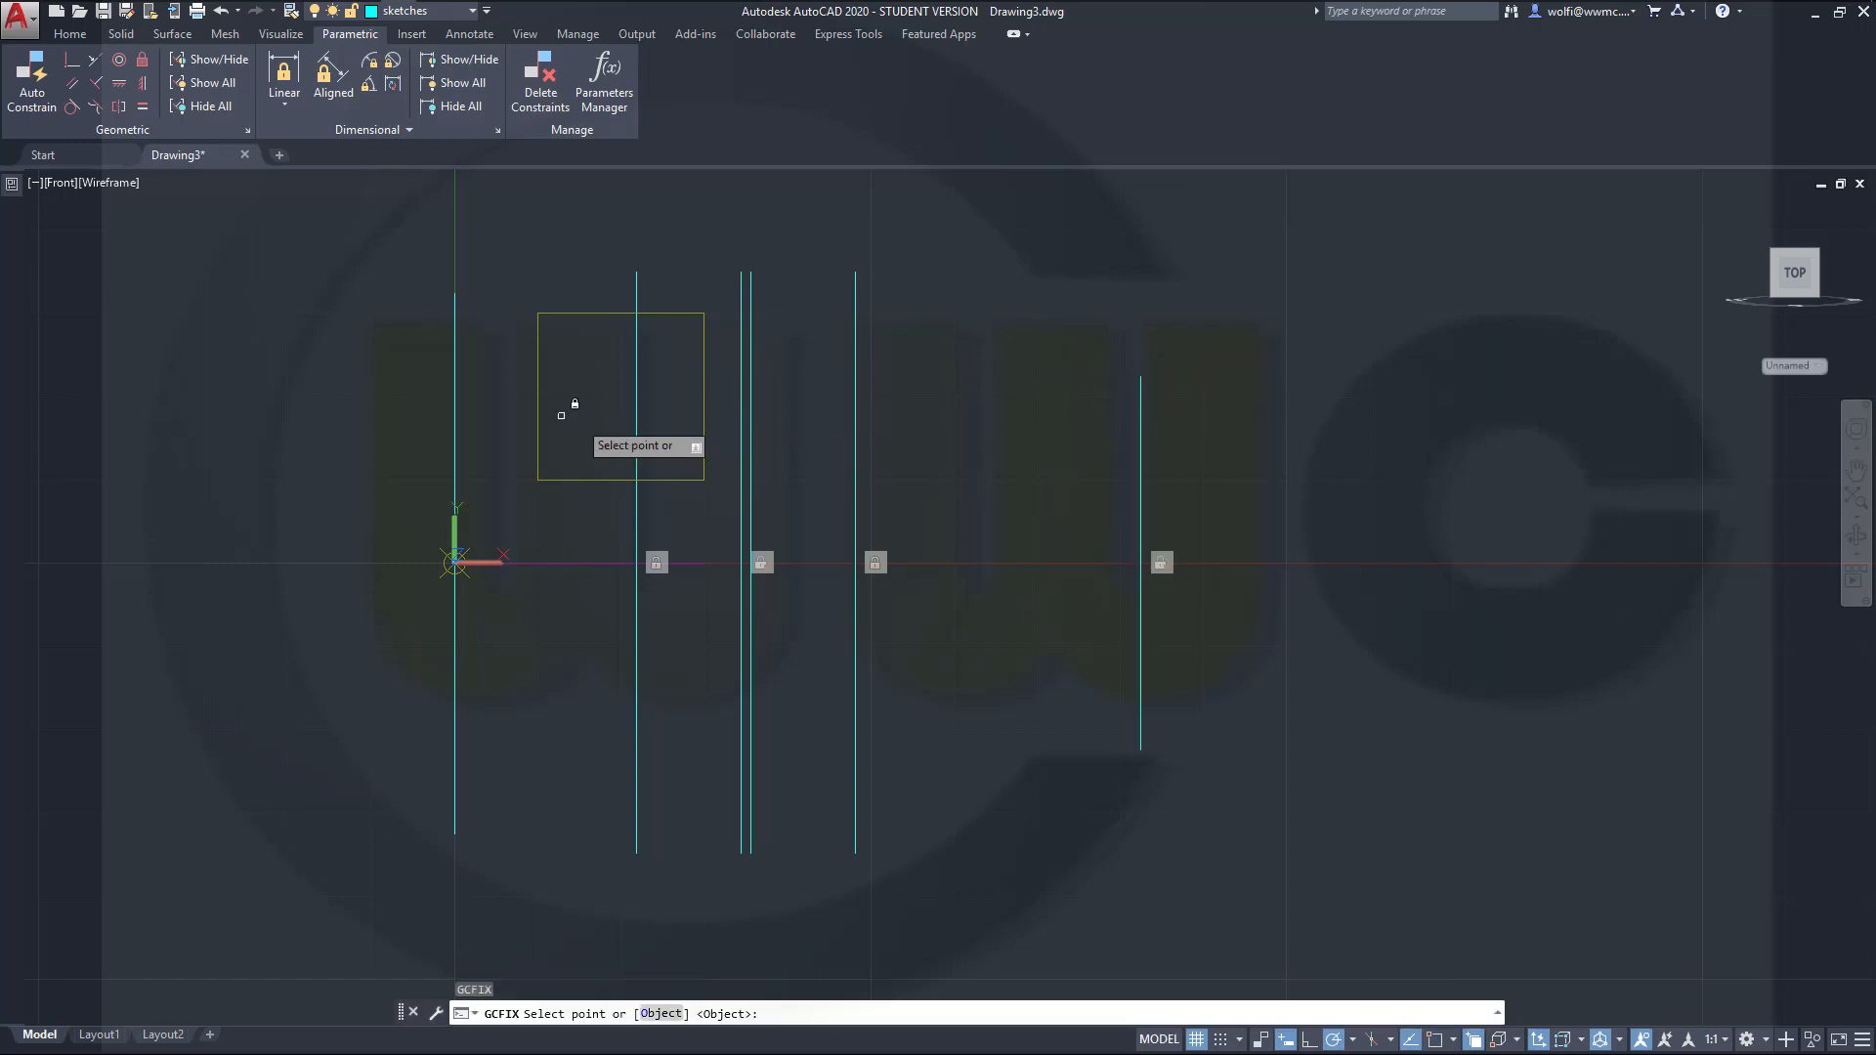
pyautogui.click(455, 385)
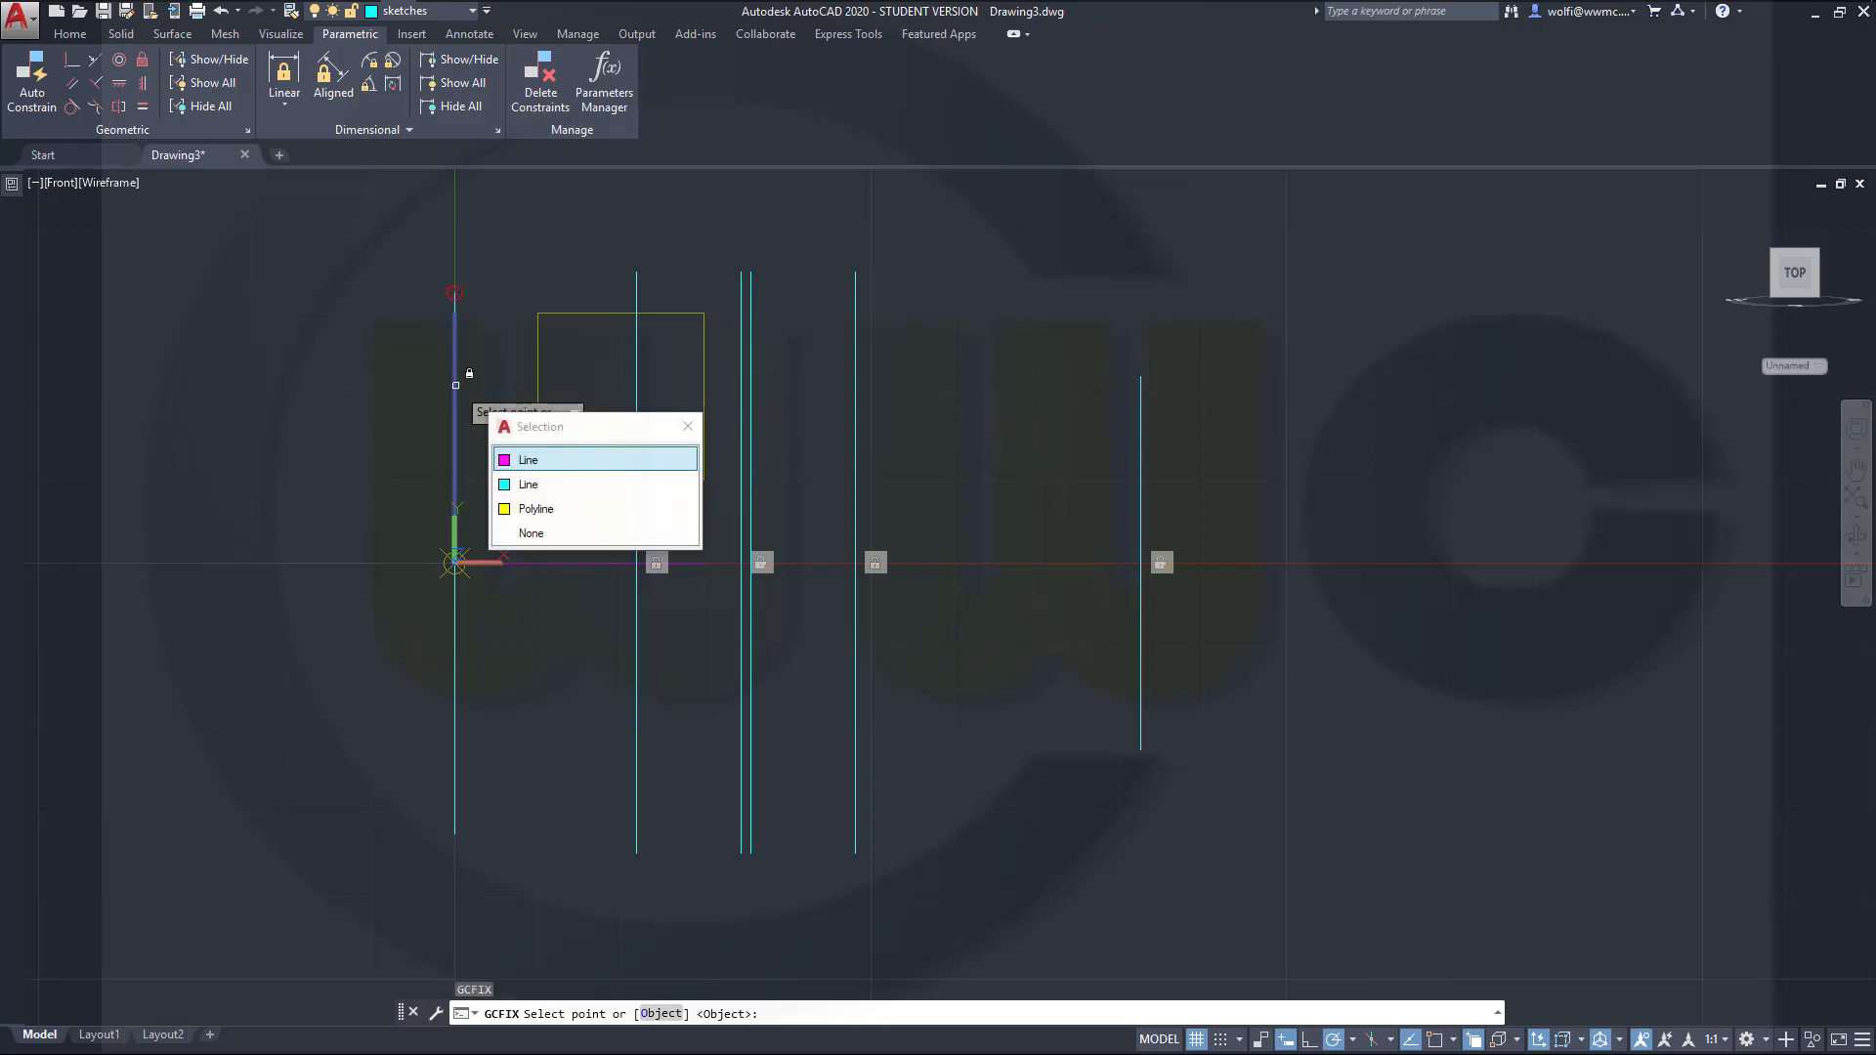
pyautogui.click(536, 485)
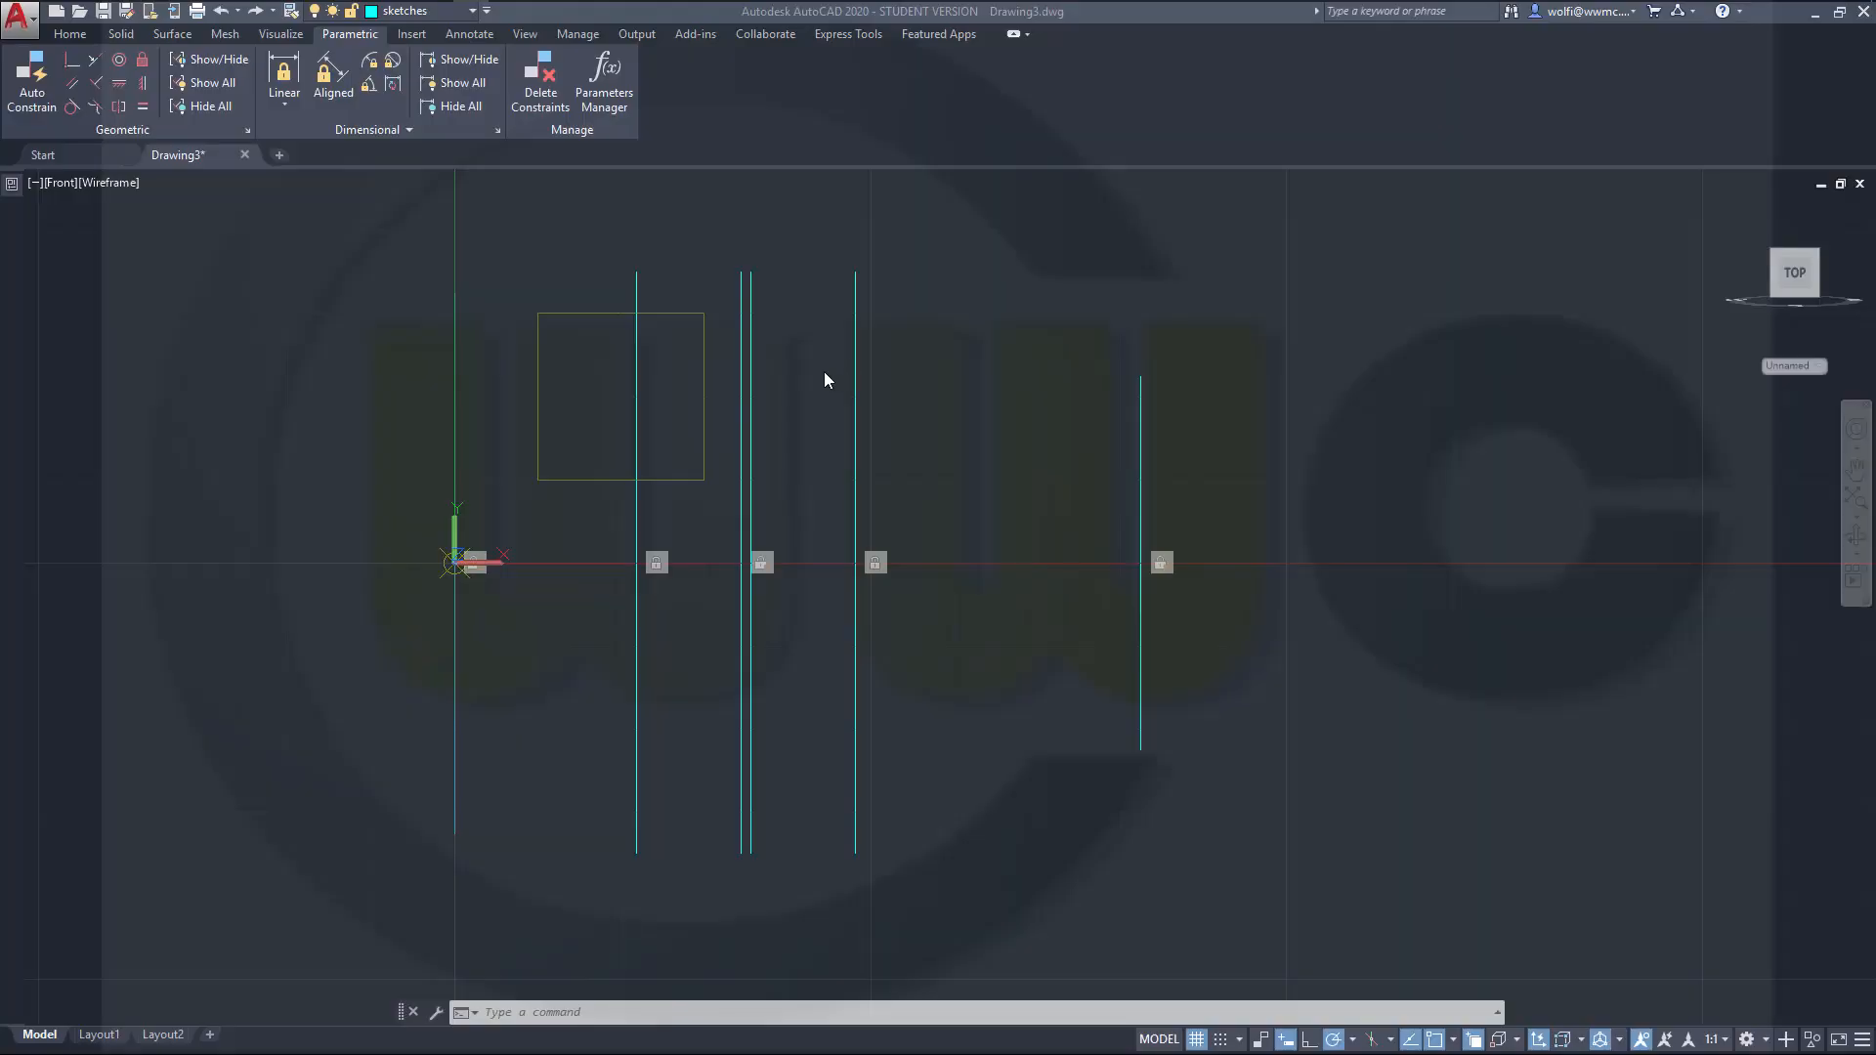
# Step: Start a polyline with a horizontal segment above the rectangle, from the Y-axis line to the first bend-edge line
pyautogui.moveTo(1118, 537); pyautogui.dragTo(810, 382, button='middle')
pyautogui.scroll(3, 810, 383)
pyautogui.scroll(-4, 810, 382)
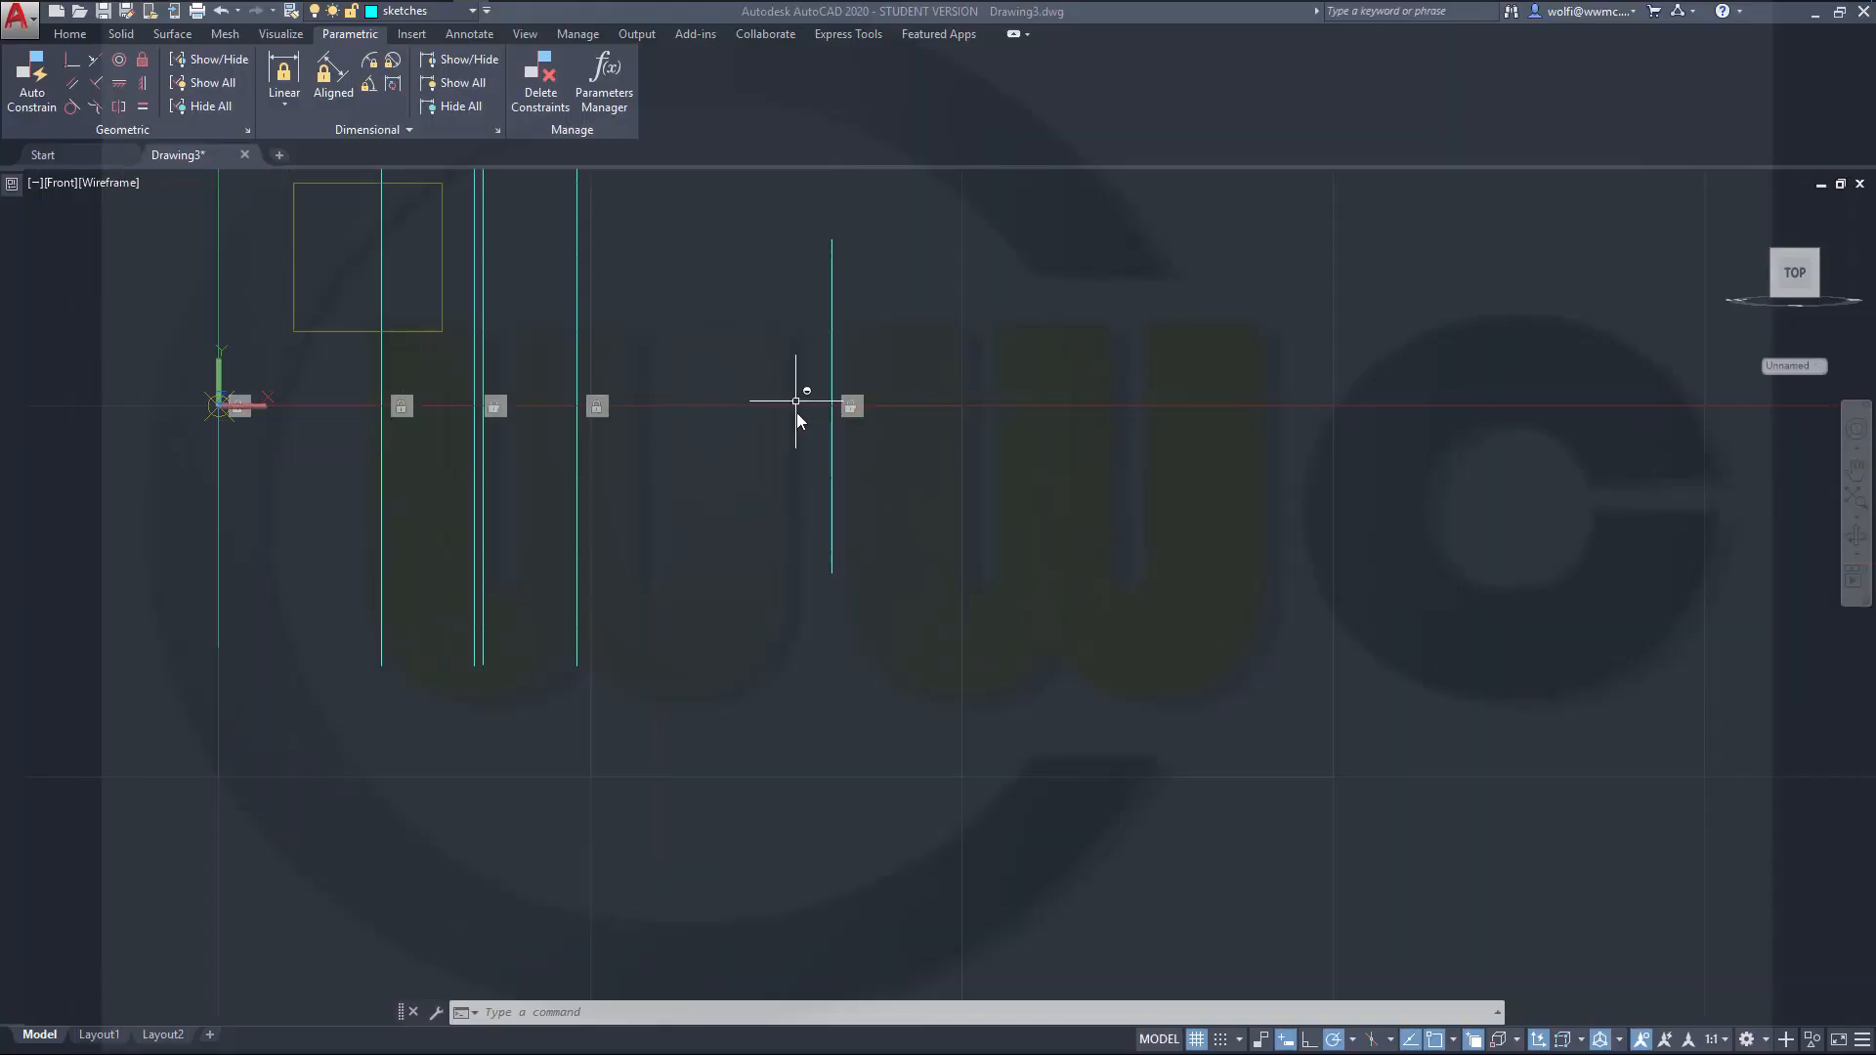
pyautogui.scroll(-2, 796, 400)
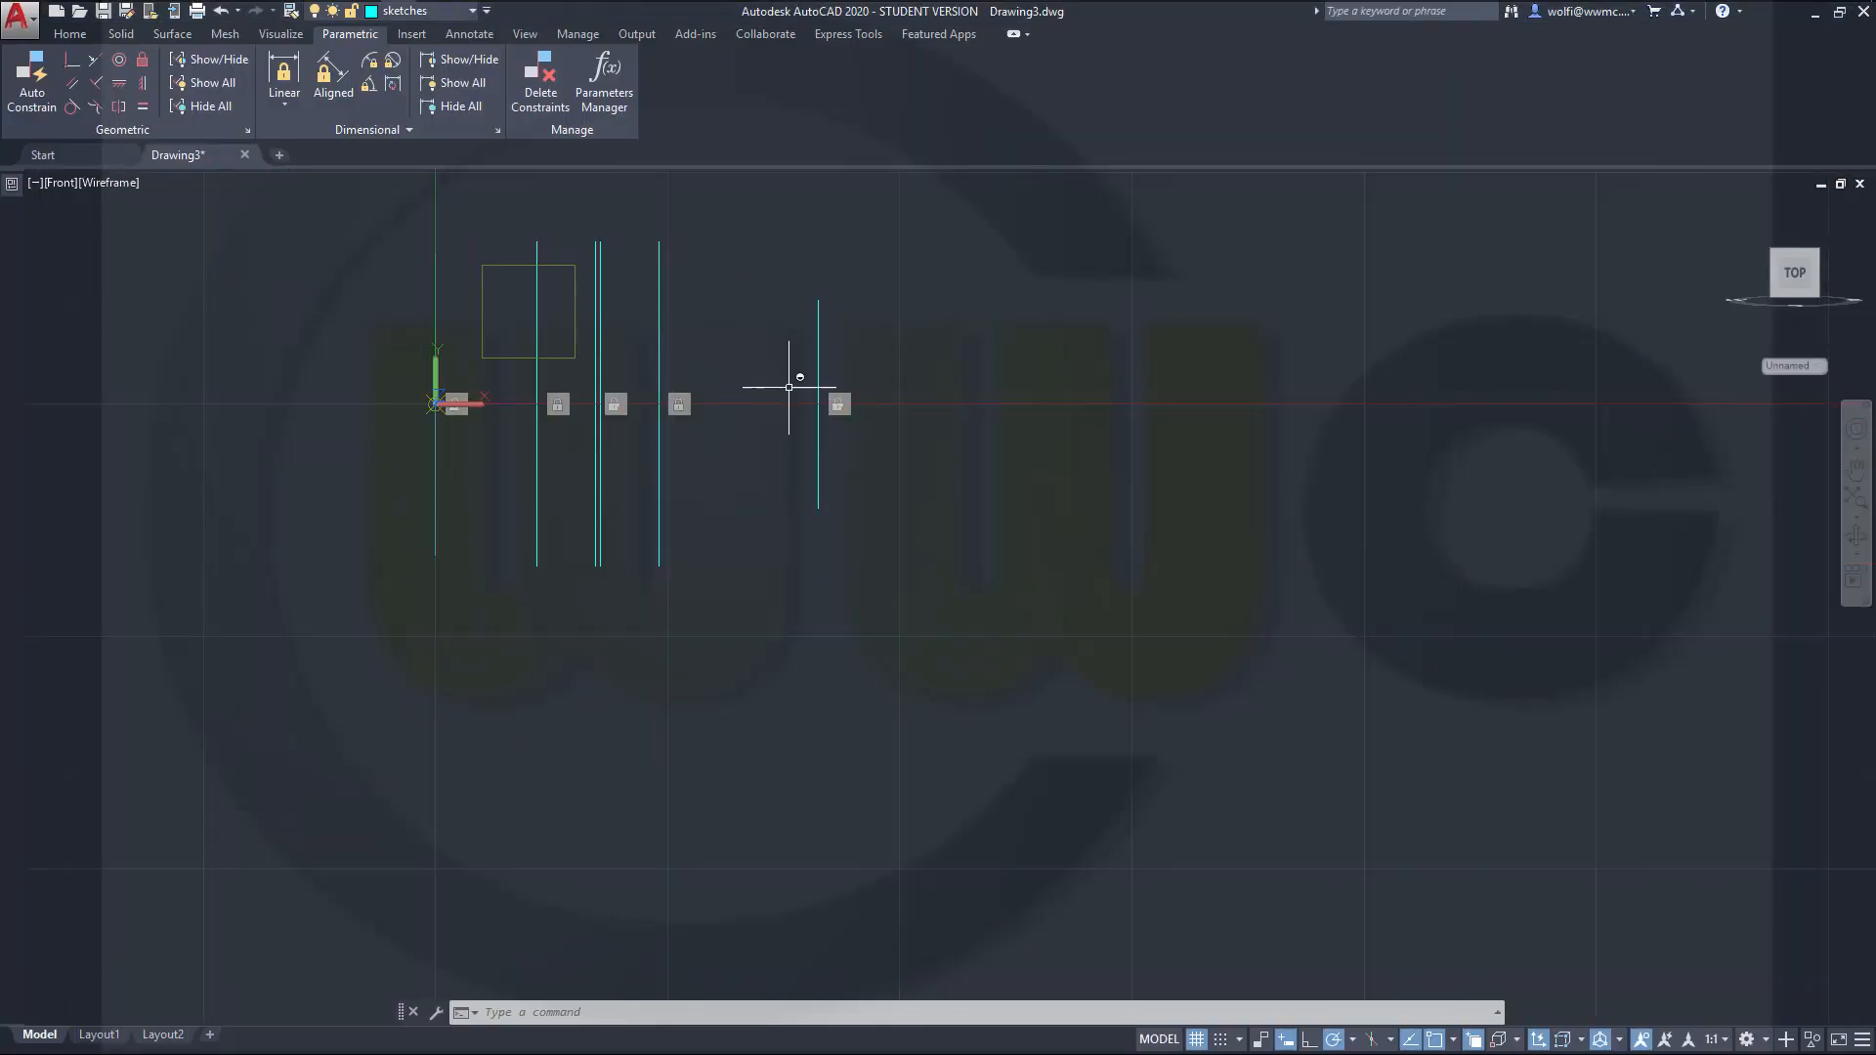
pyautogui.moveTo(753, 364); pyautogui.dragTo(1202, 599, button='middle')
pyautogui.scroll(3, 1157, 593)
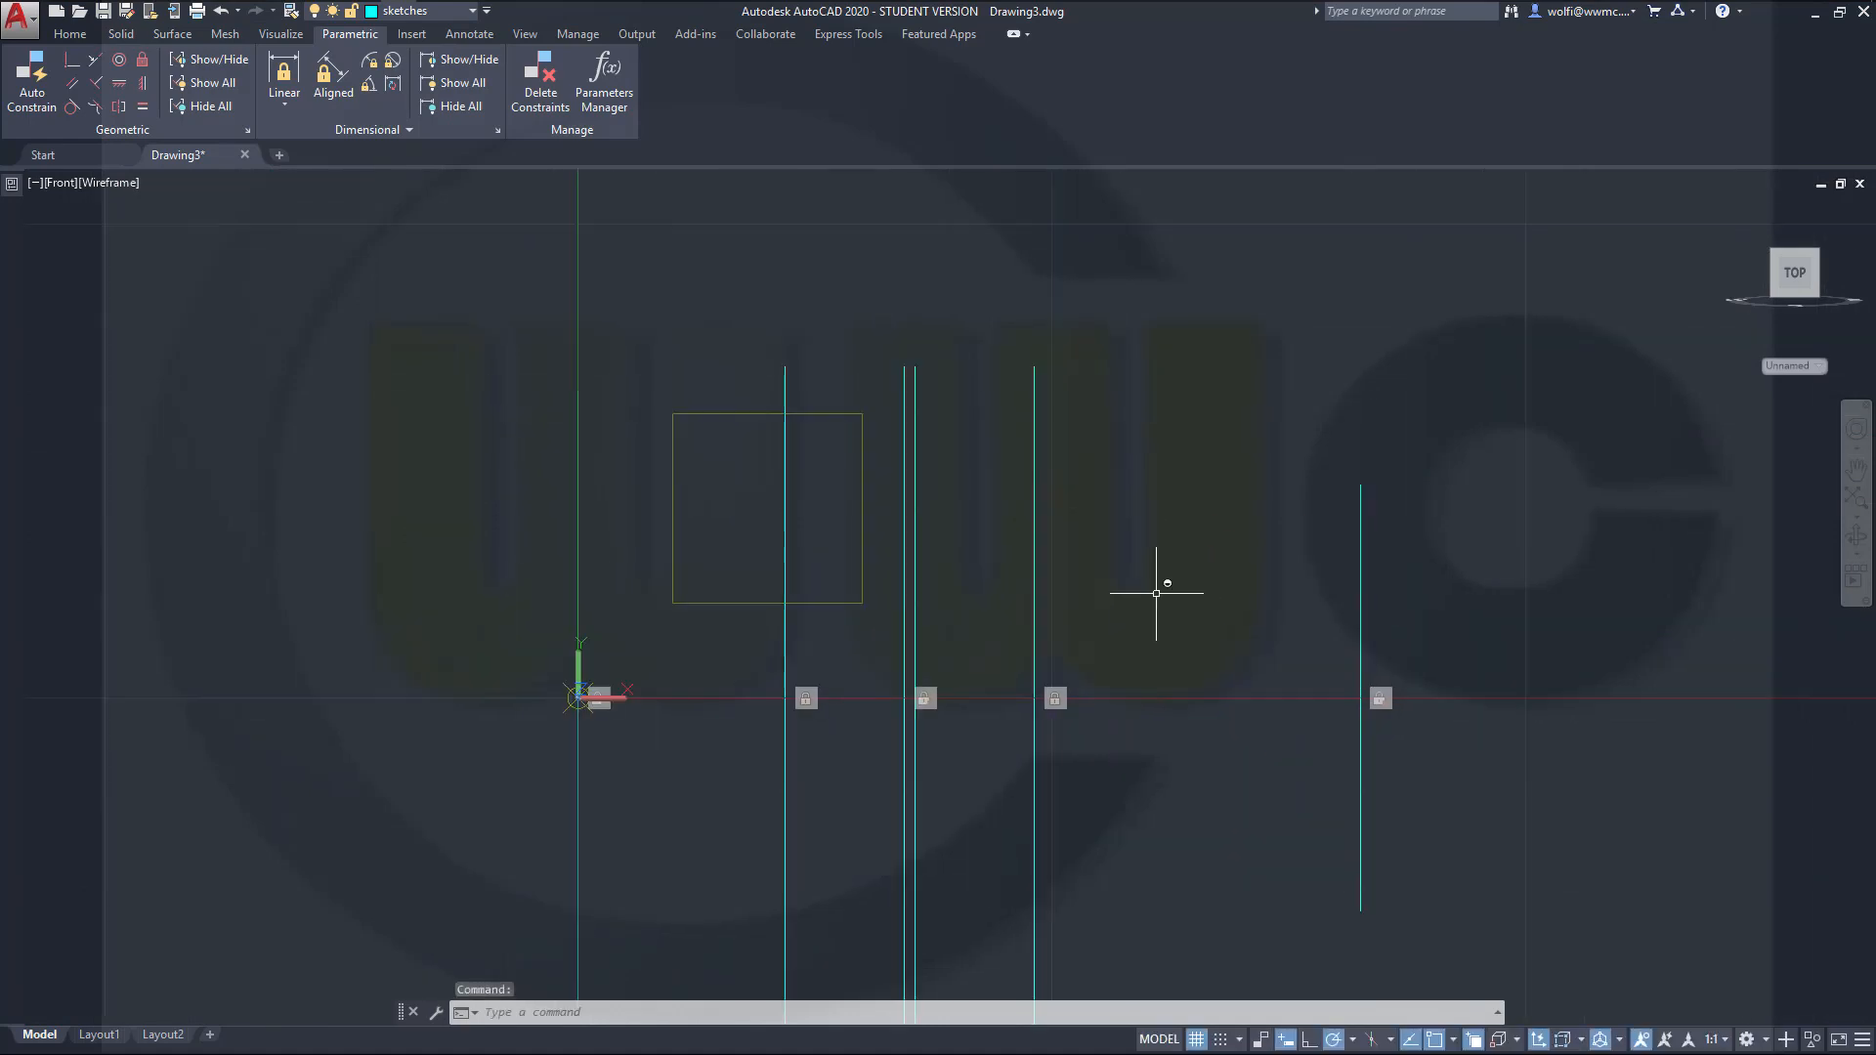
pyautogui.click(71, 35)
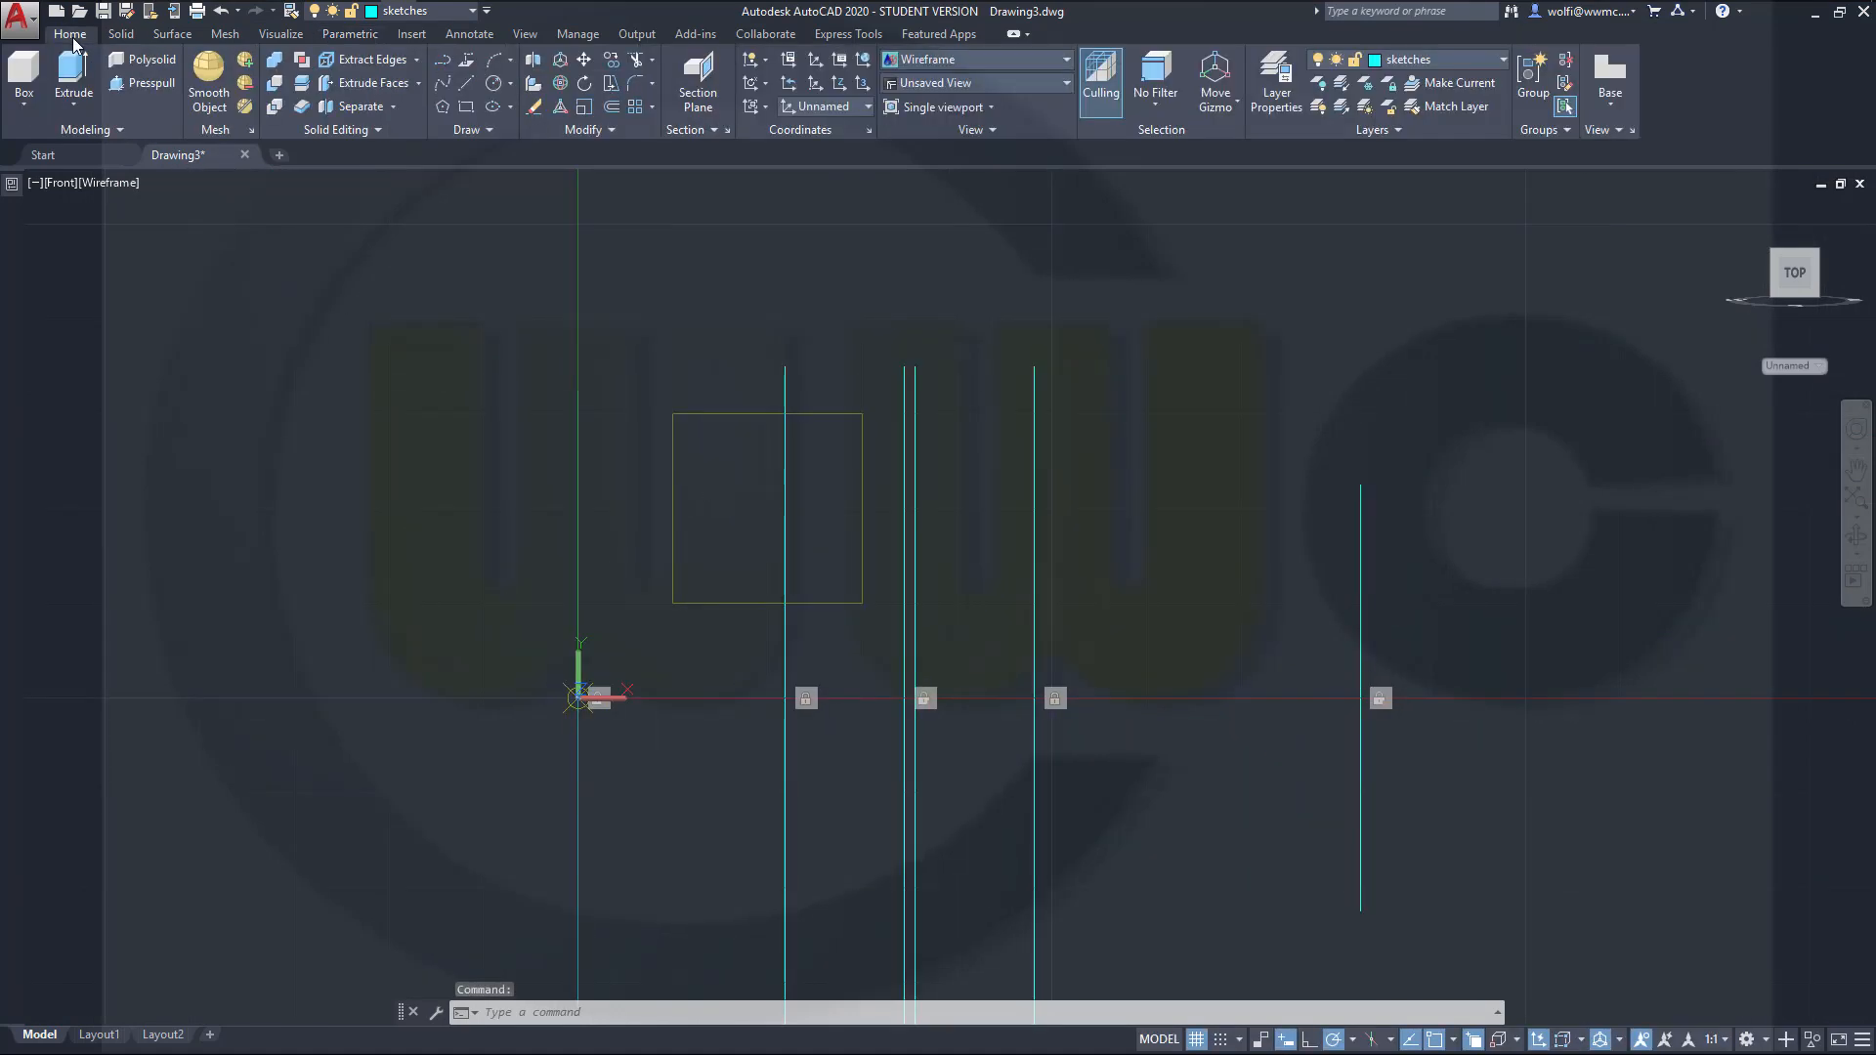
pyautogui.click(443, 63)
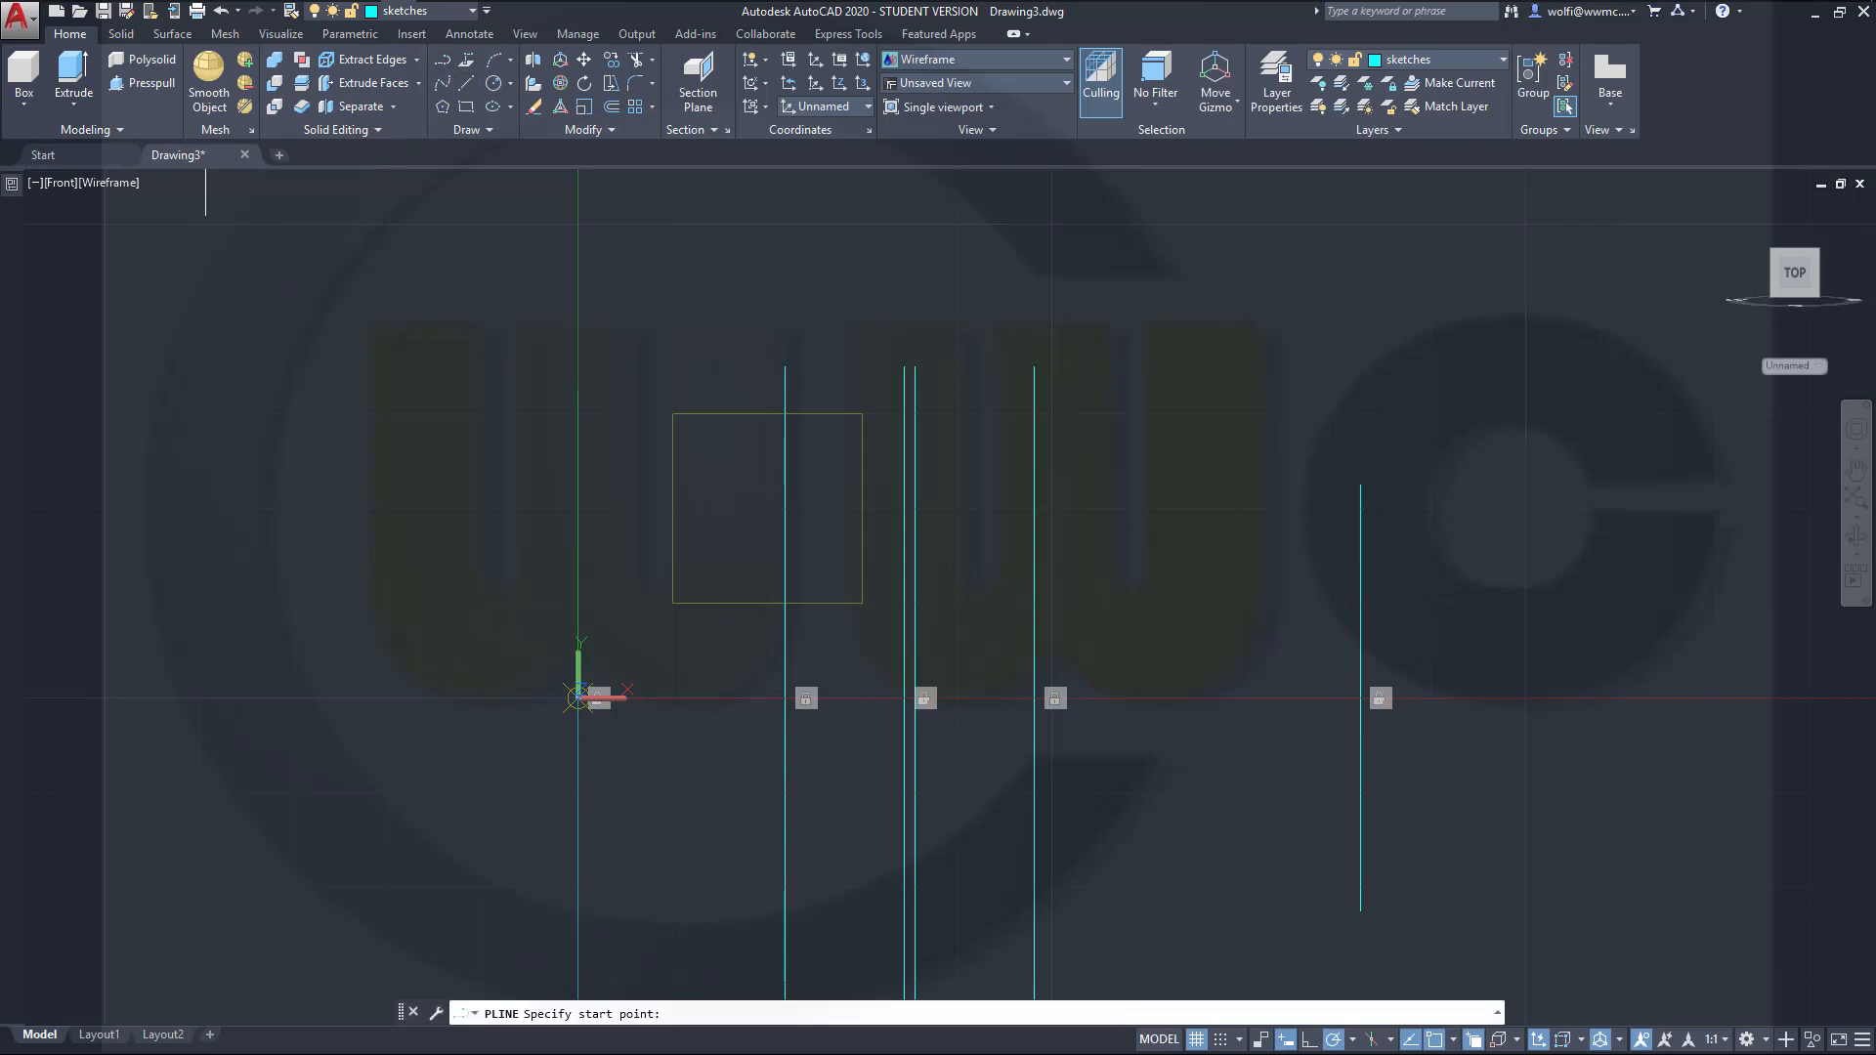
pyautogui.click(578, 389)
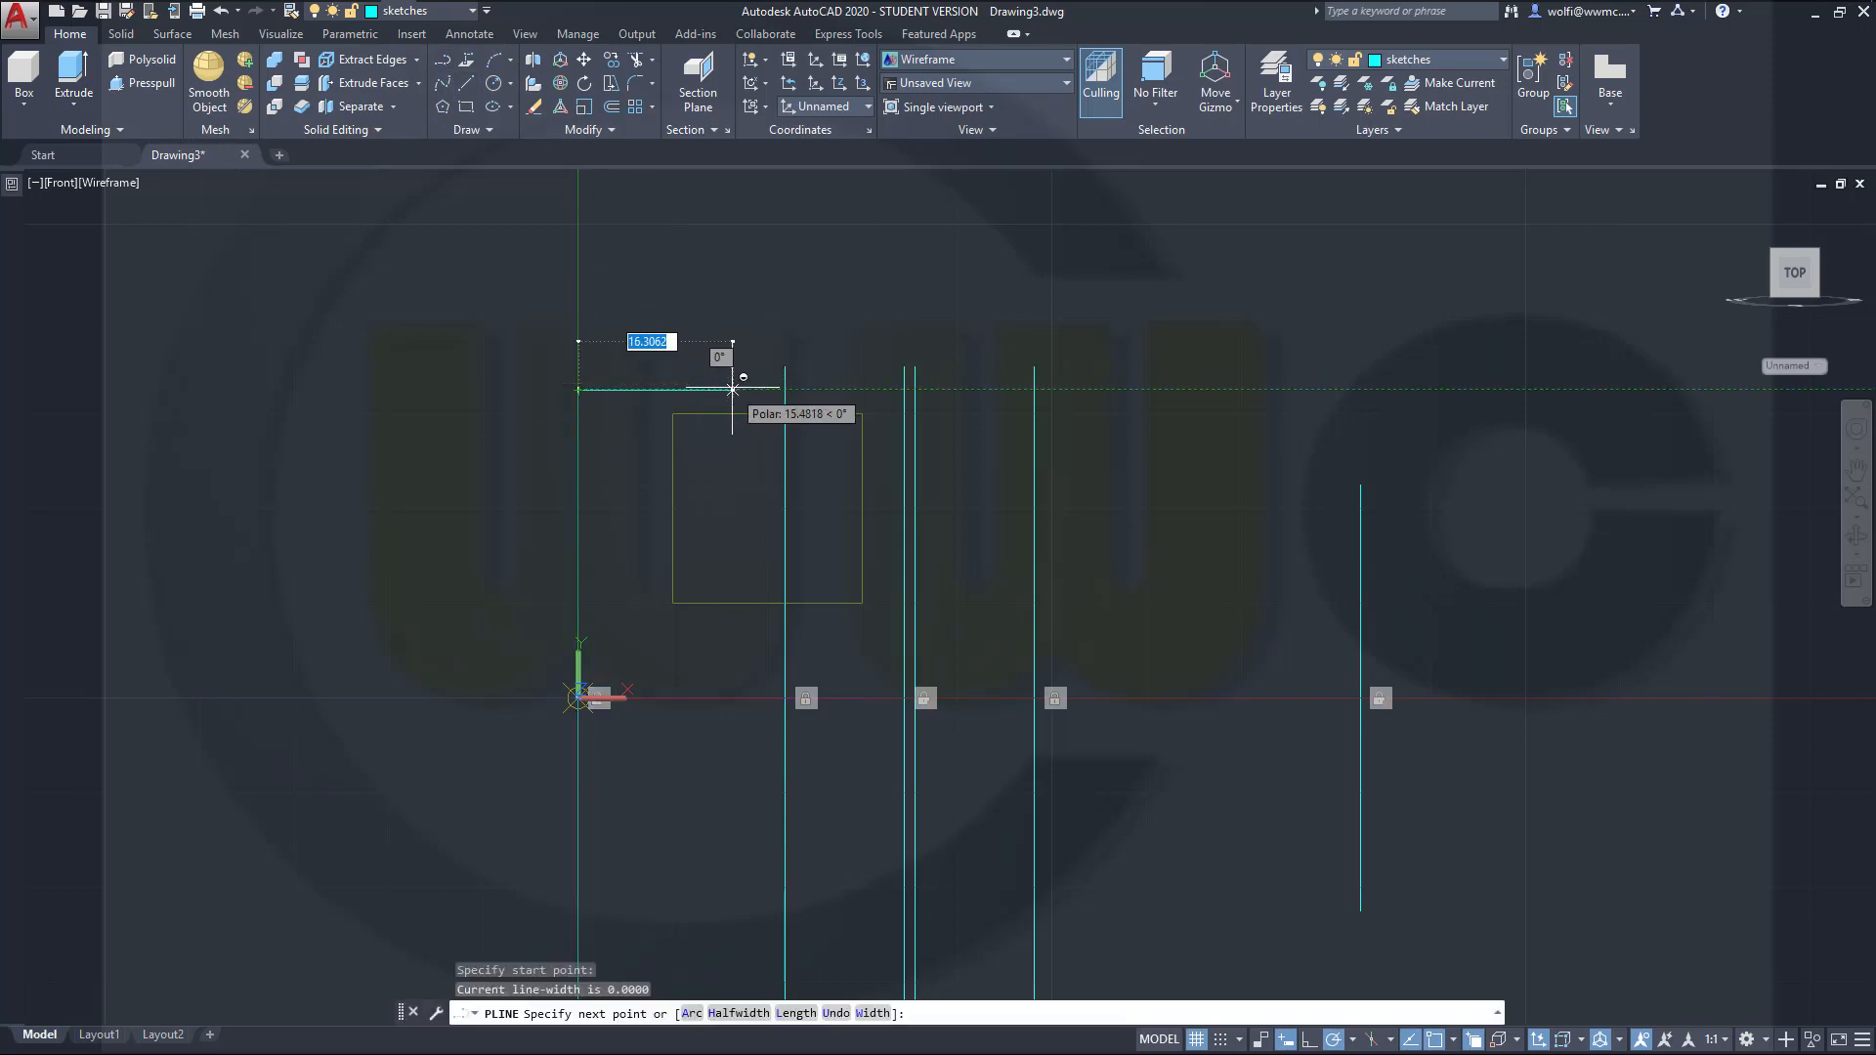
pyautogui.click(784, 389)
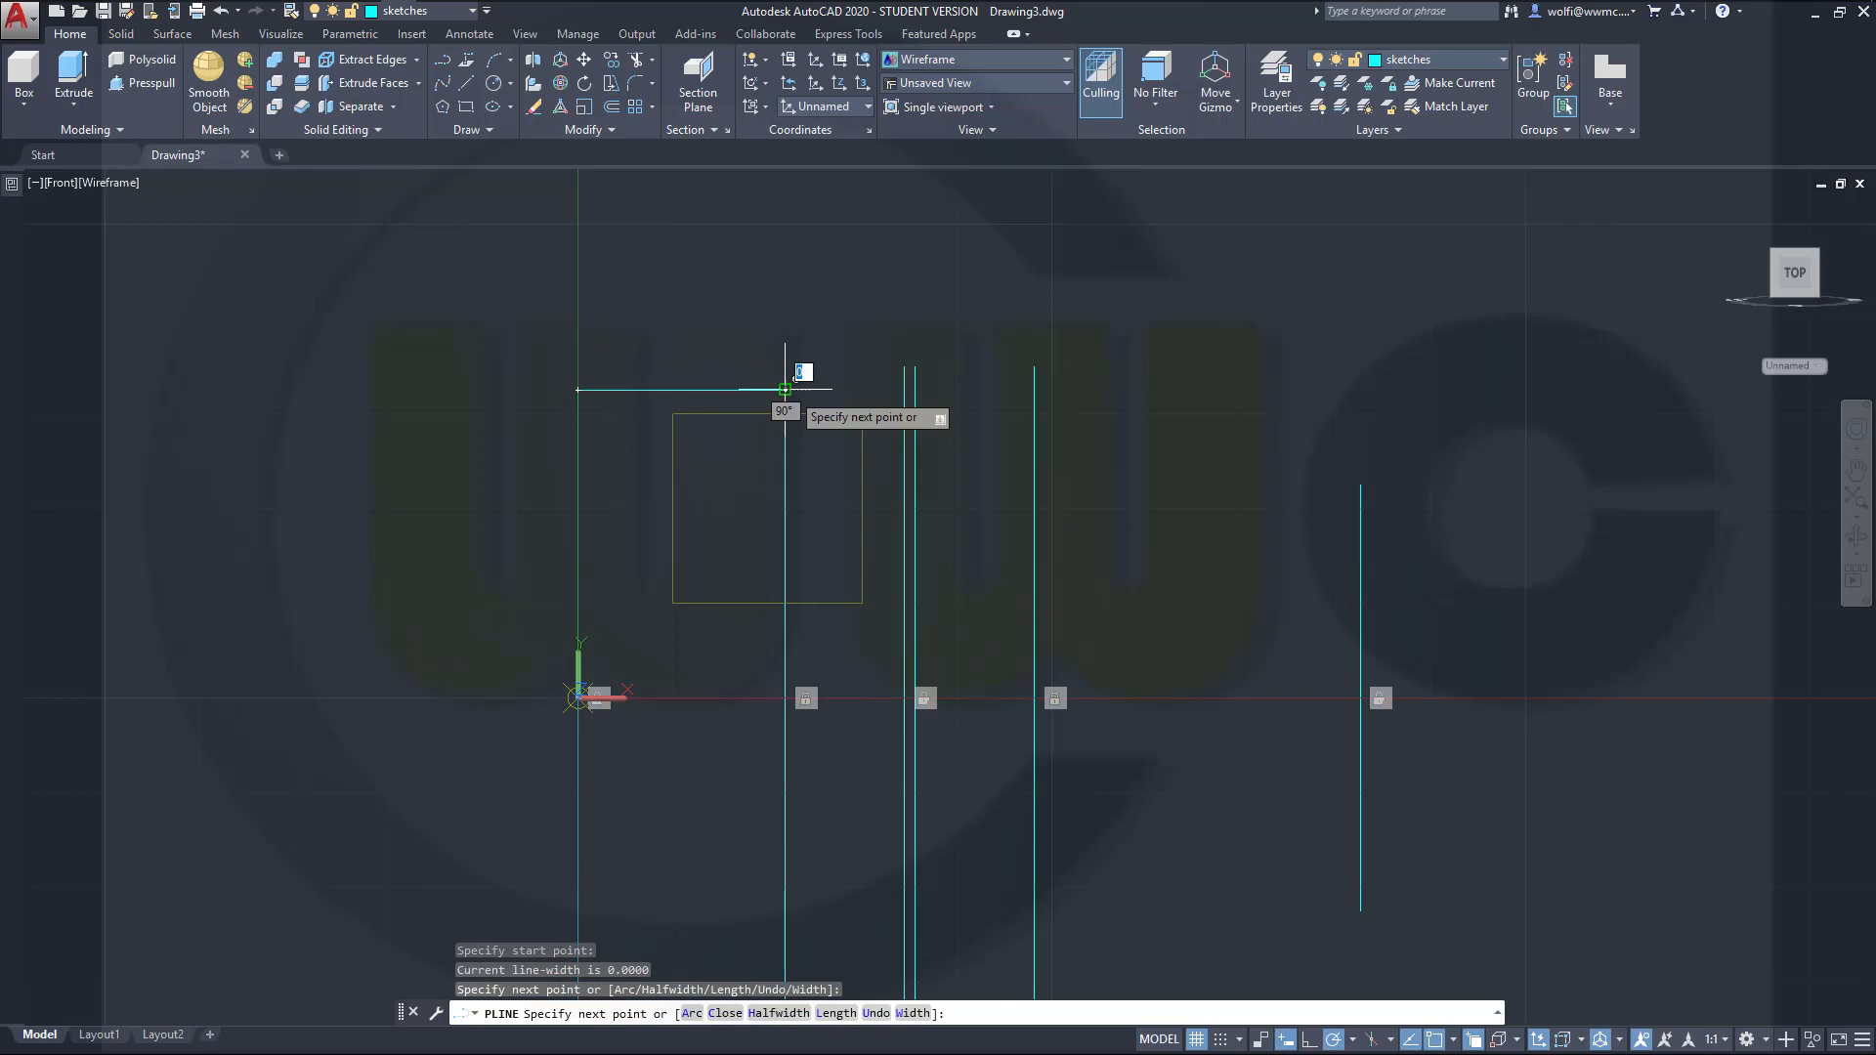
# Step: Continue the polyline with a downward arc, chord about 13.5, ending at Nearest on the second bend-edge line, and switch back to straight segments
pyautogui.rightClick(785, 389)
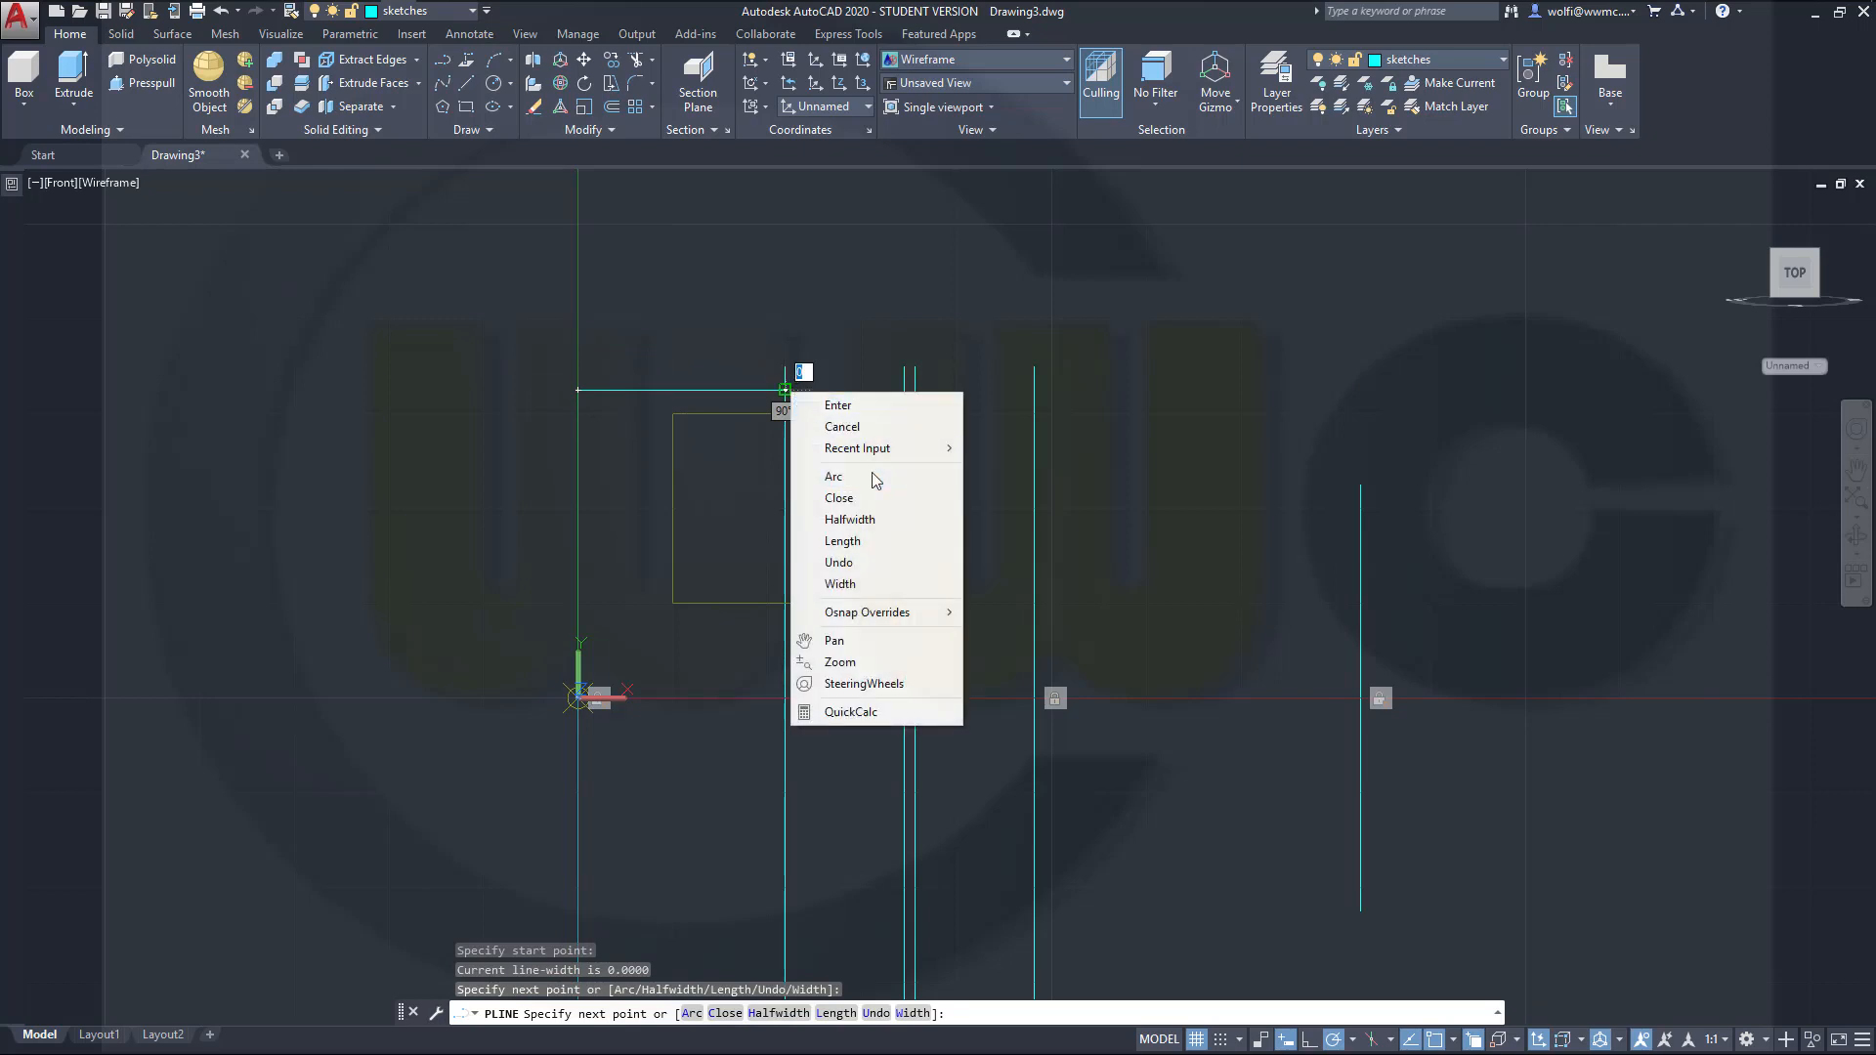
pyautogui.click(833, 477)
pyautogui.scroll(2, 883, 457)
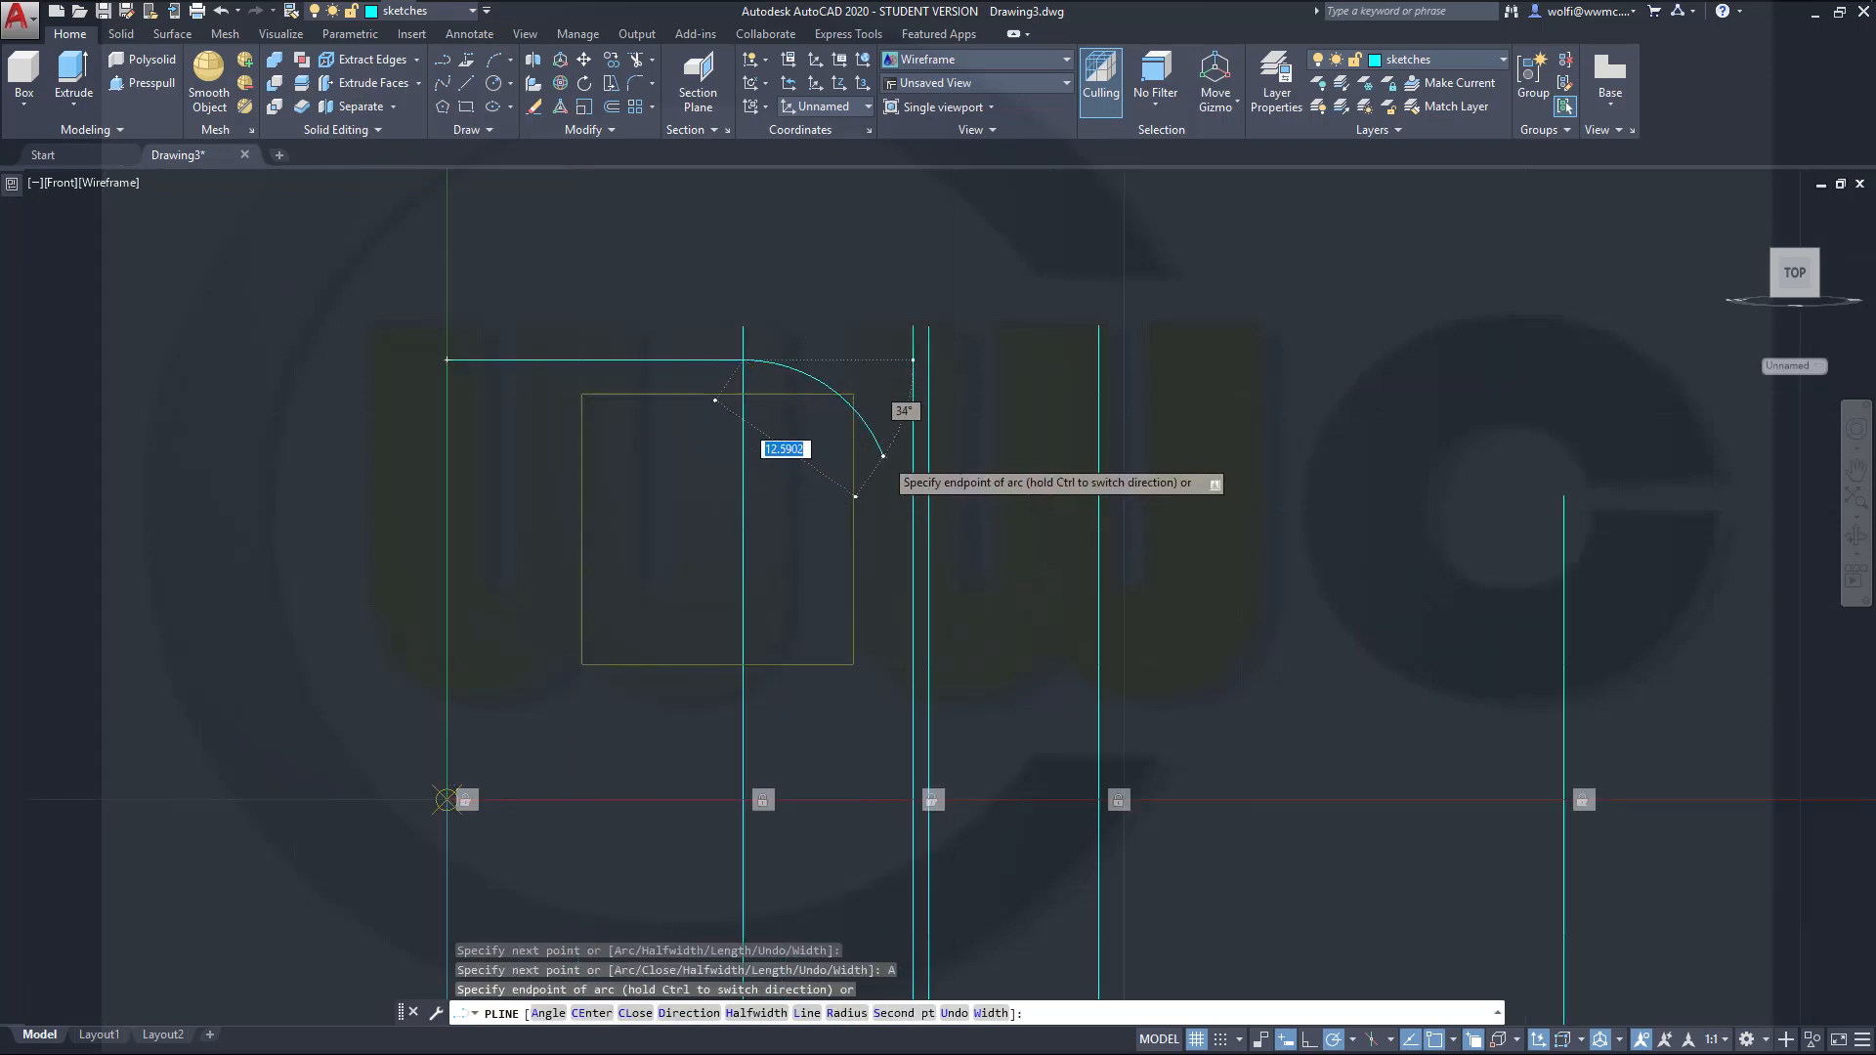
pyautogui.scroll(2, 883, 456)
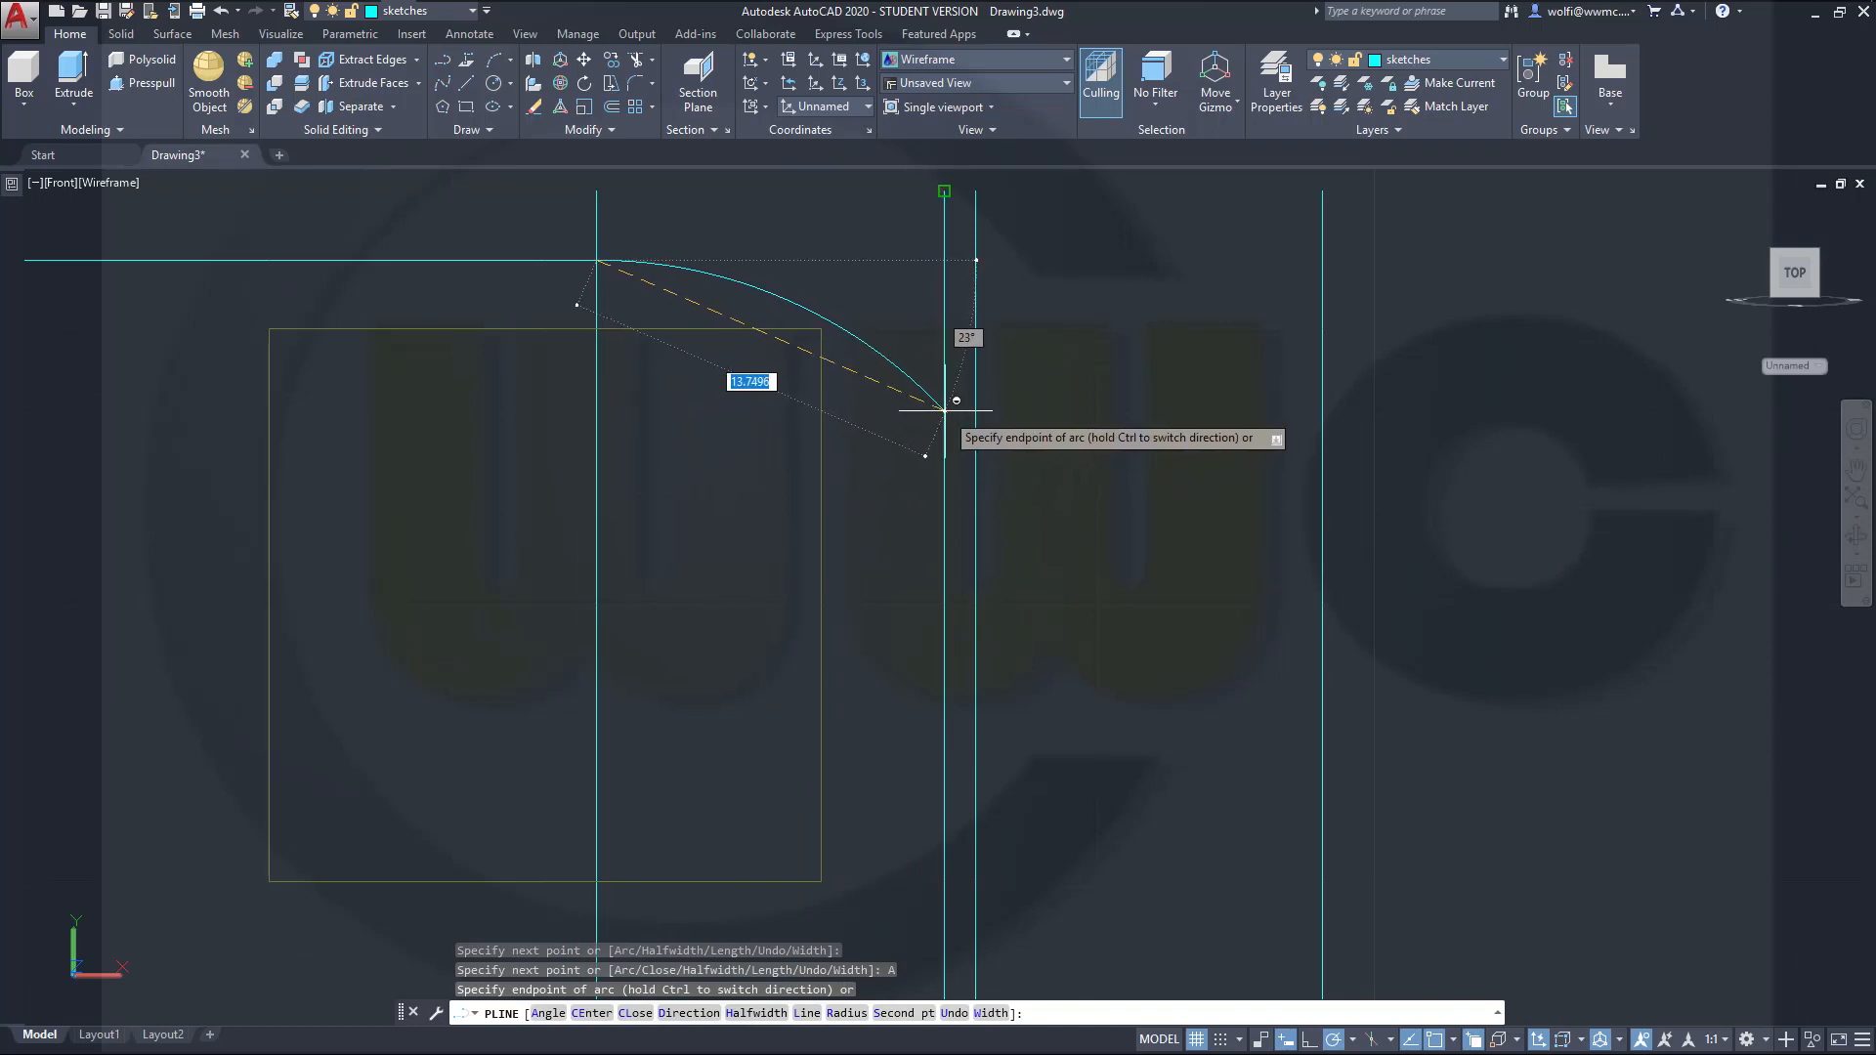
pyautogui.keyDown('shift'); pyautogui.rightClick(904, 411); pyautogui.keyUp('shift')
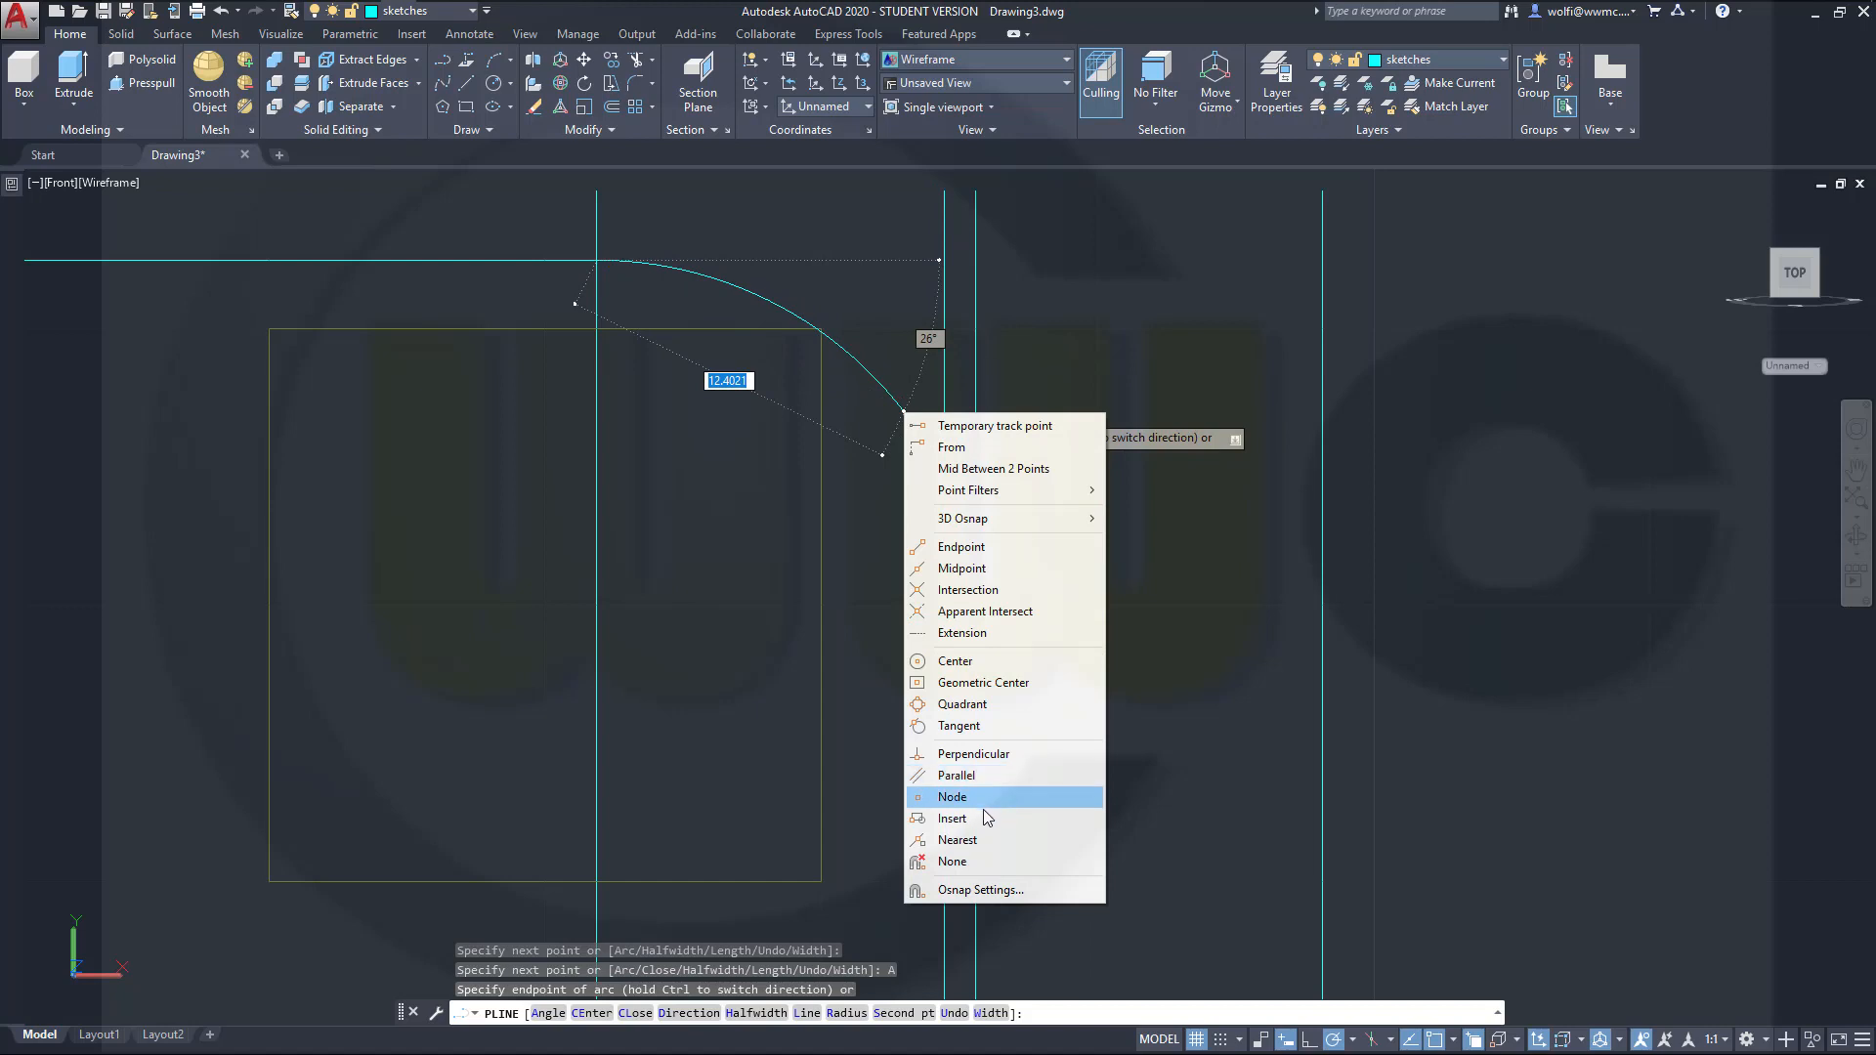
pyautogui.click(970, 838)
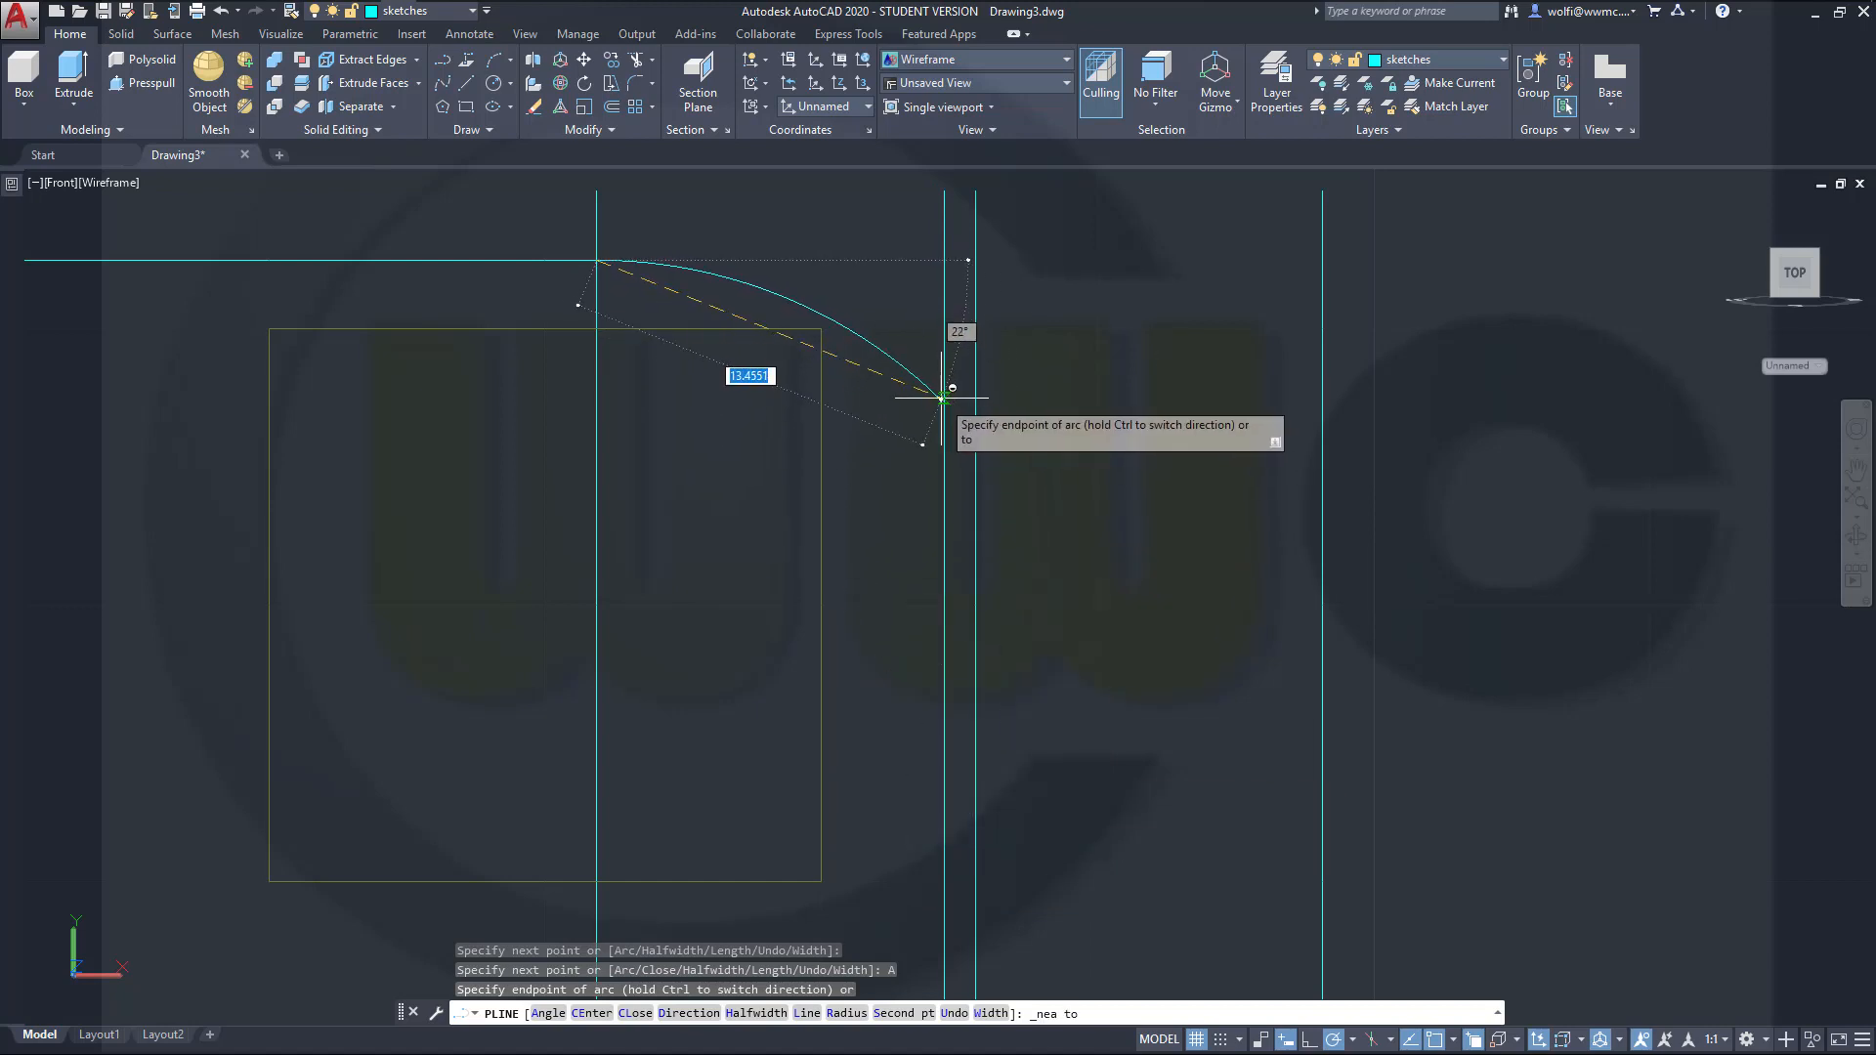
pyautogui.click(943, 398)
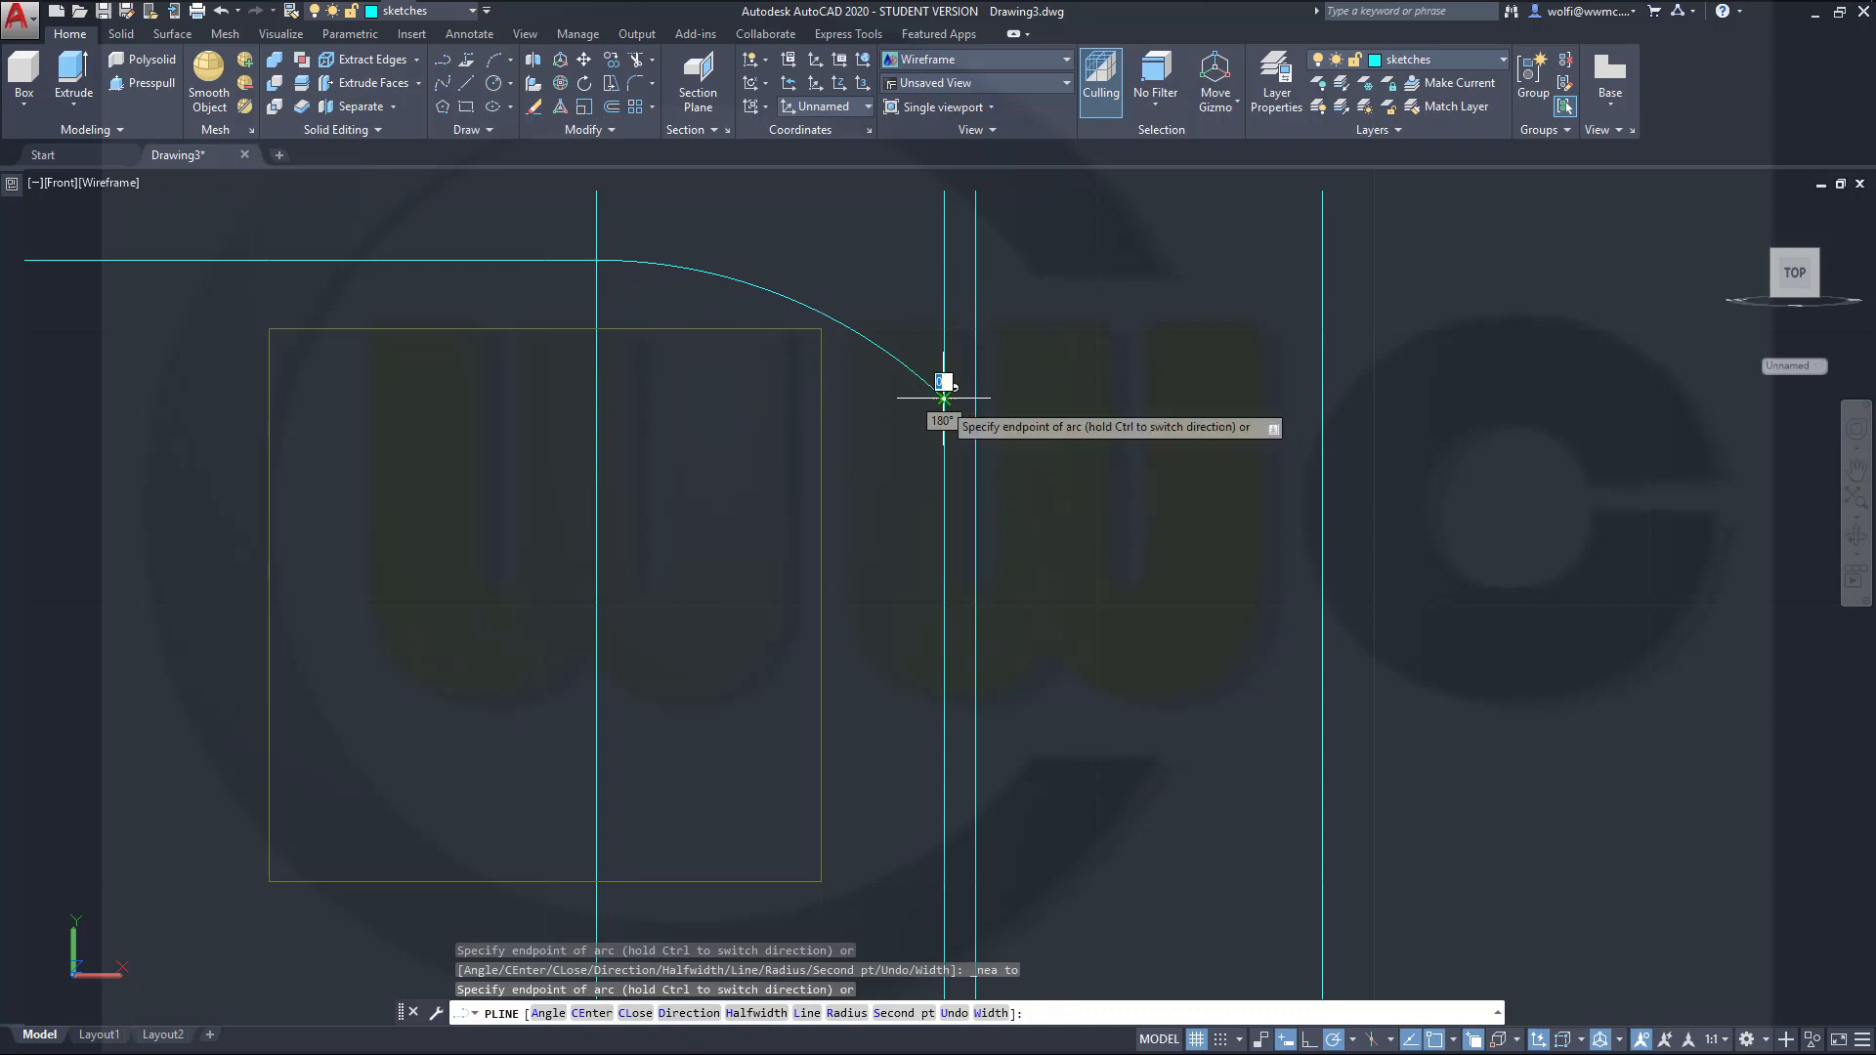
pyautogui.rightClick(943, 400)
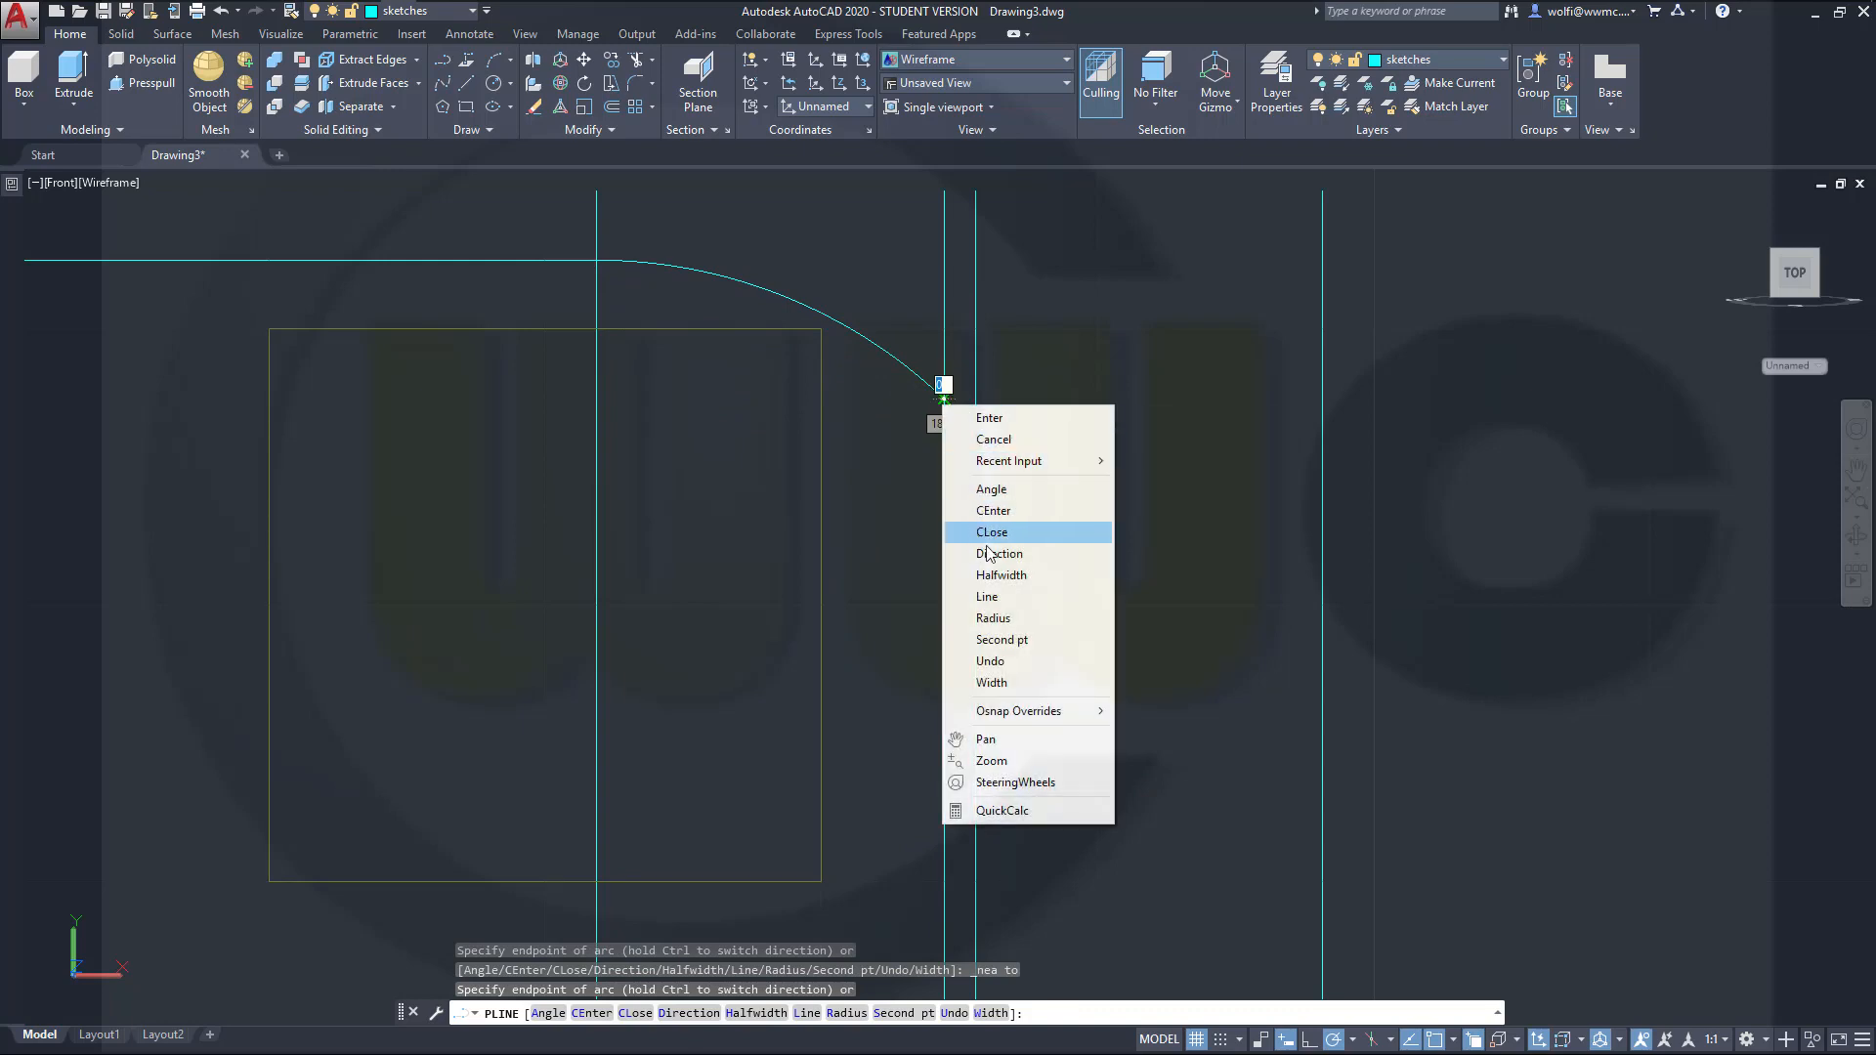
pyautogui.click(987, 596)
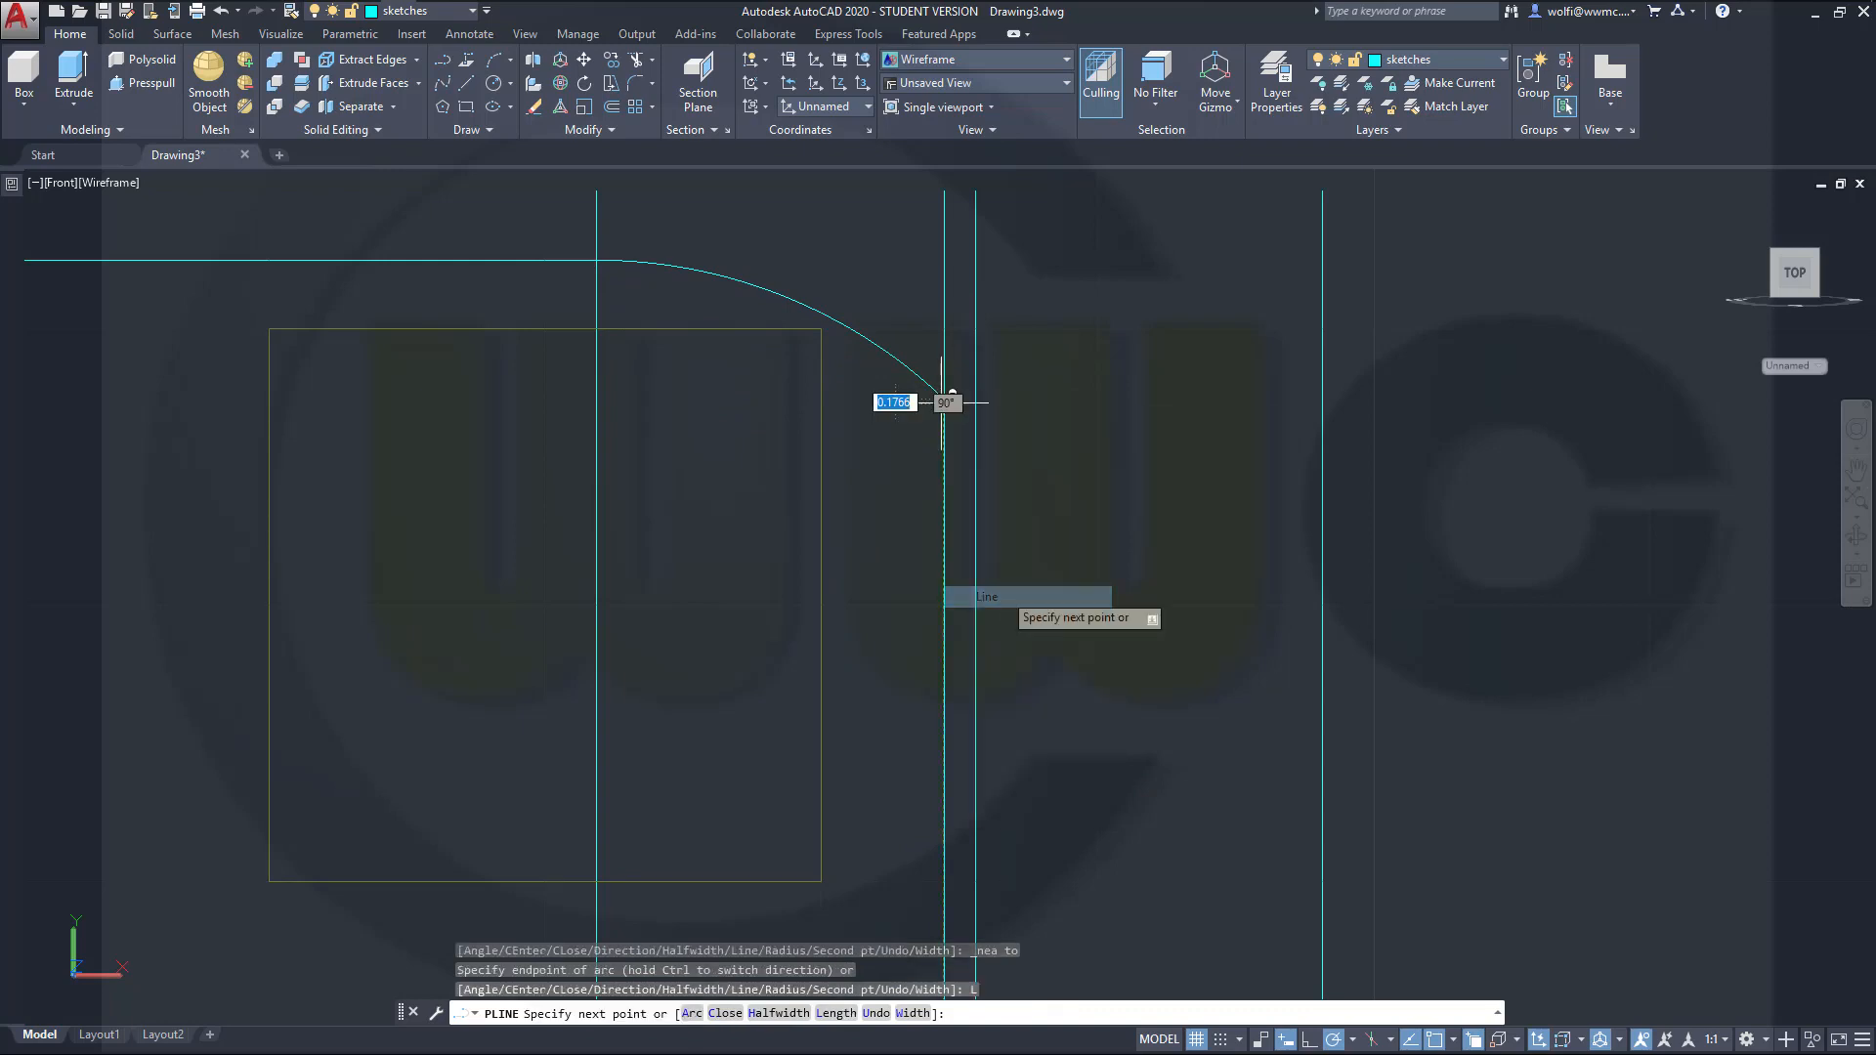
pyautogui.keyDown('shift'); pyautogui.rightClick(985, 478); pyautogui.keyUp('shift')
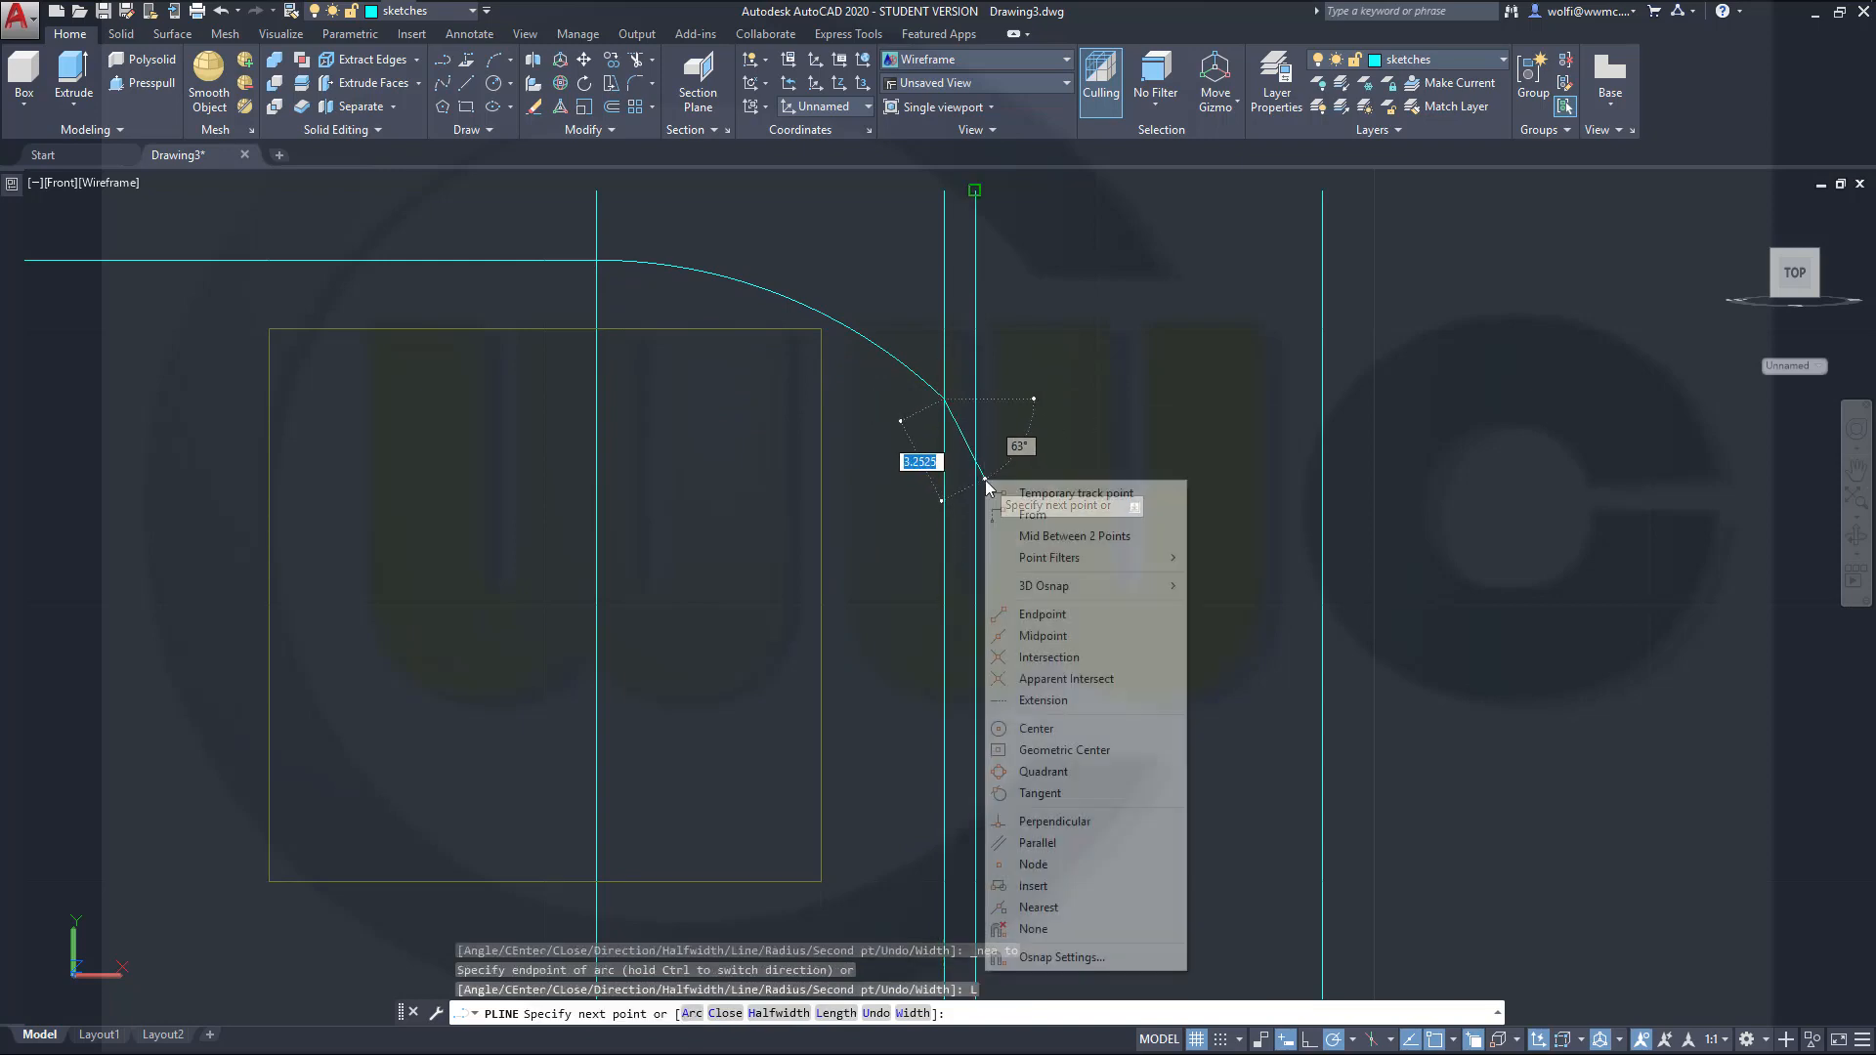
pyautogui.click(1036, 886)
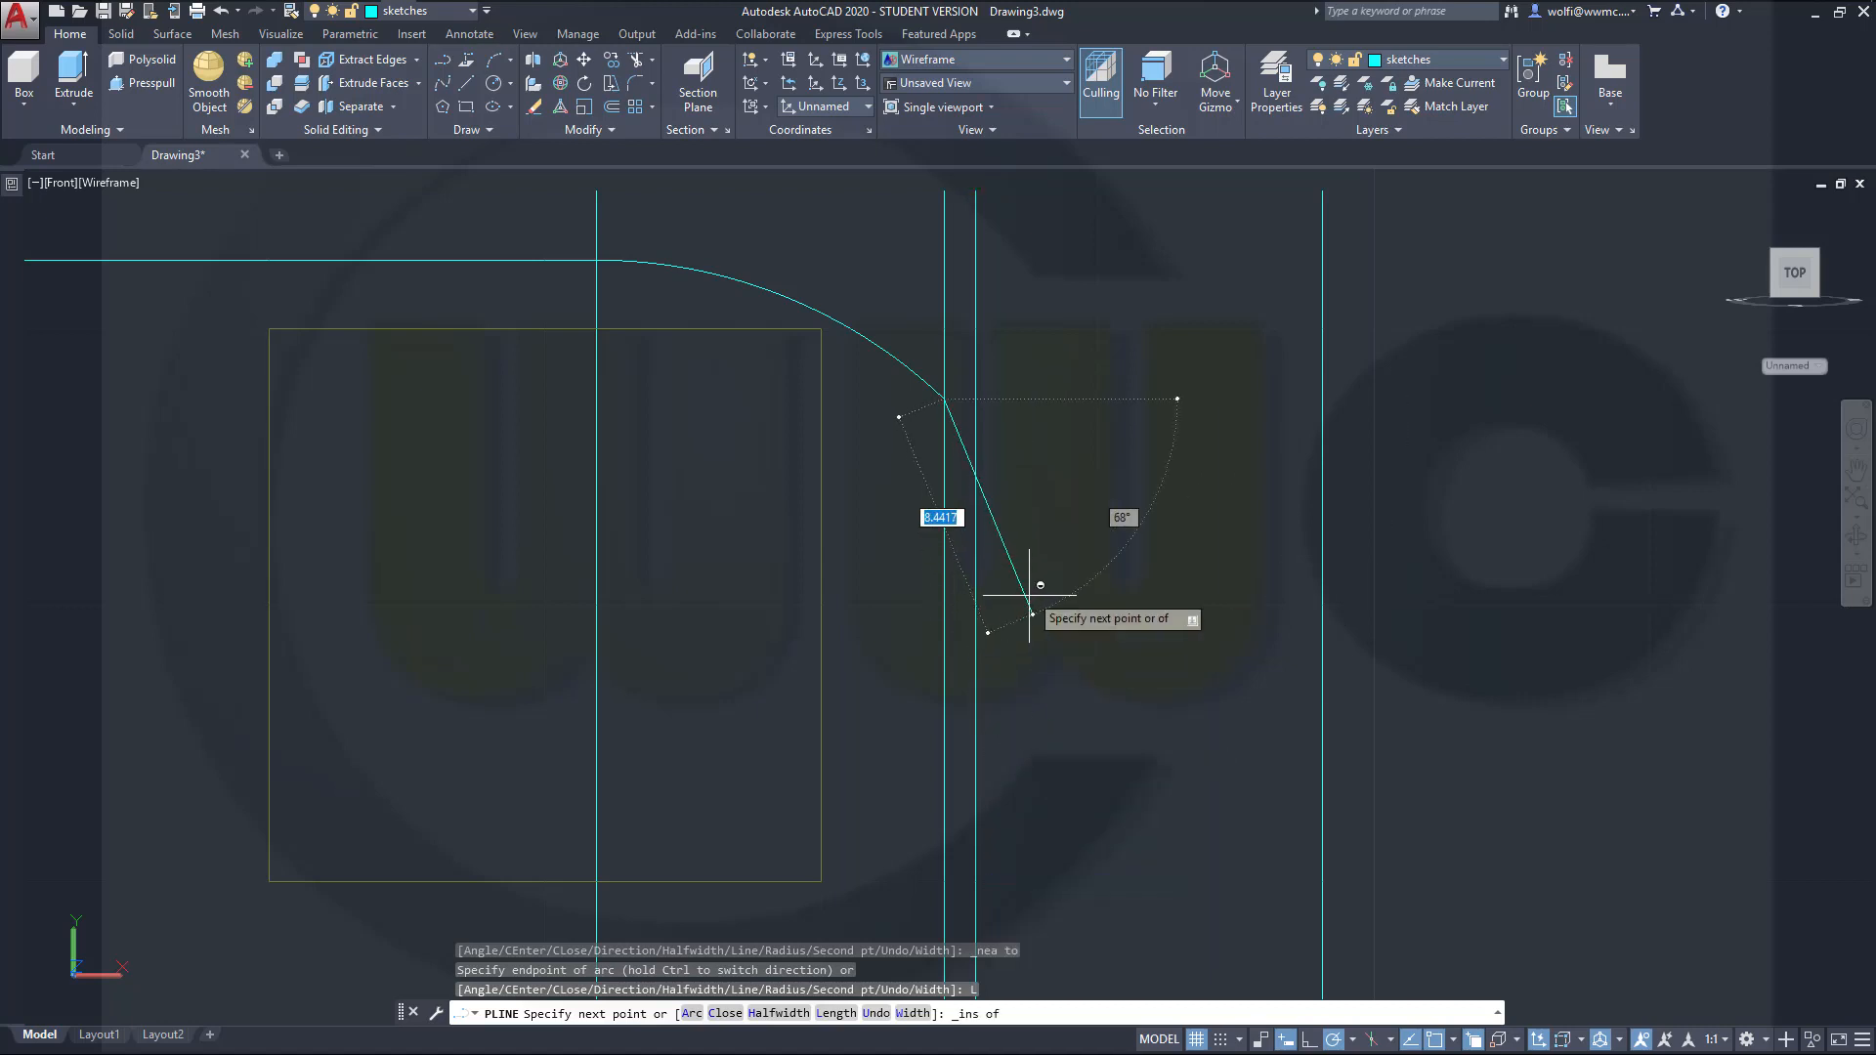
pyautogui.click(976, 466)
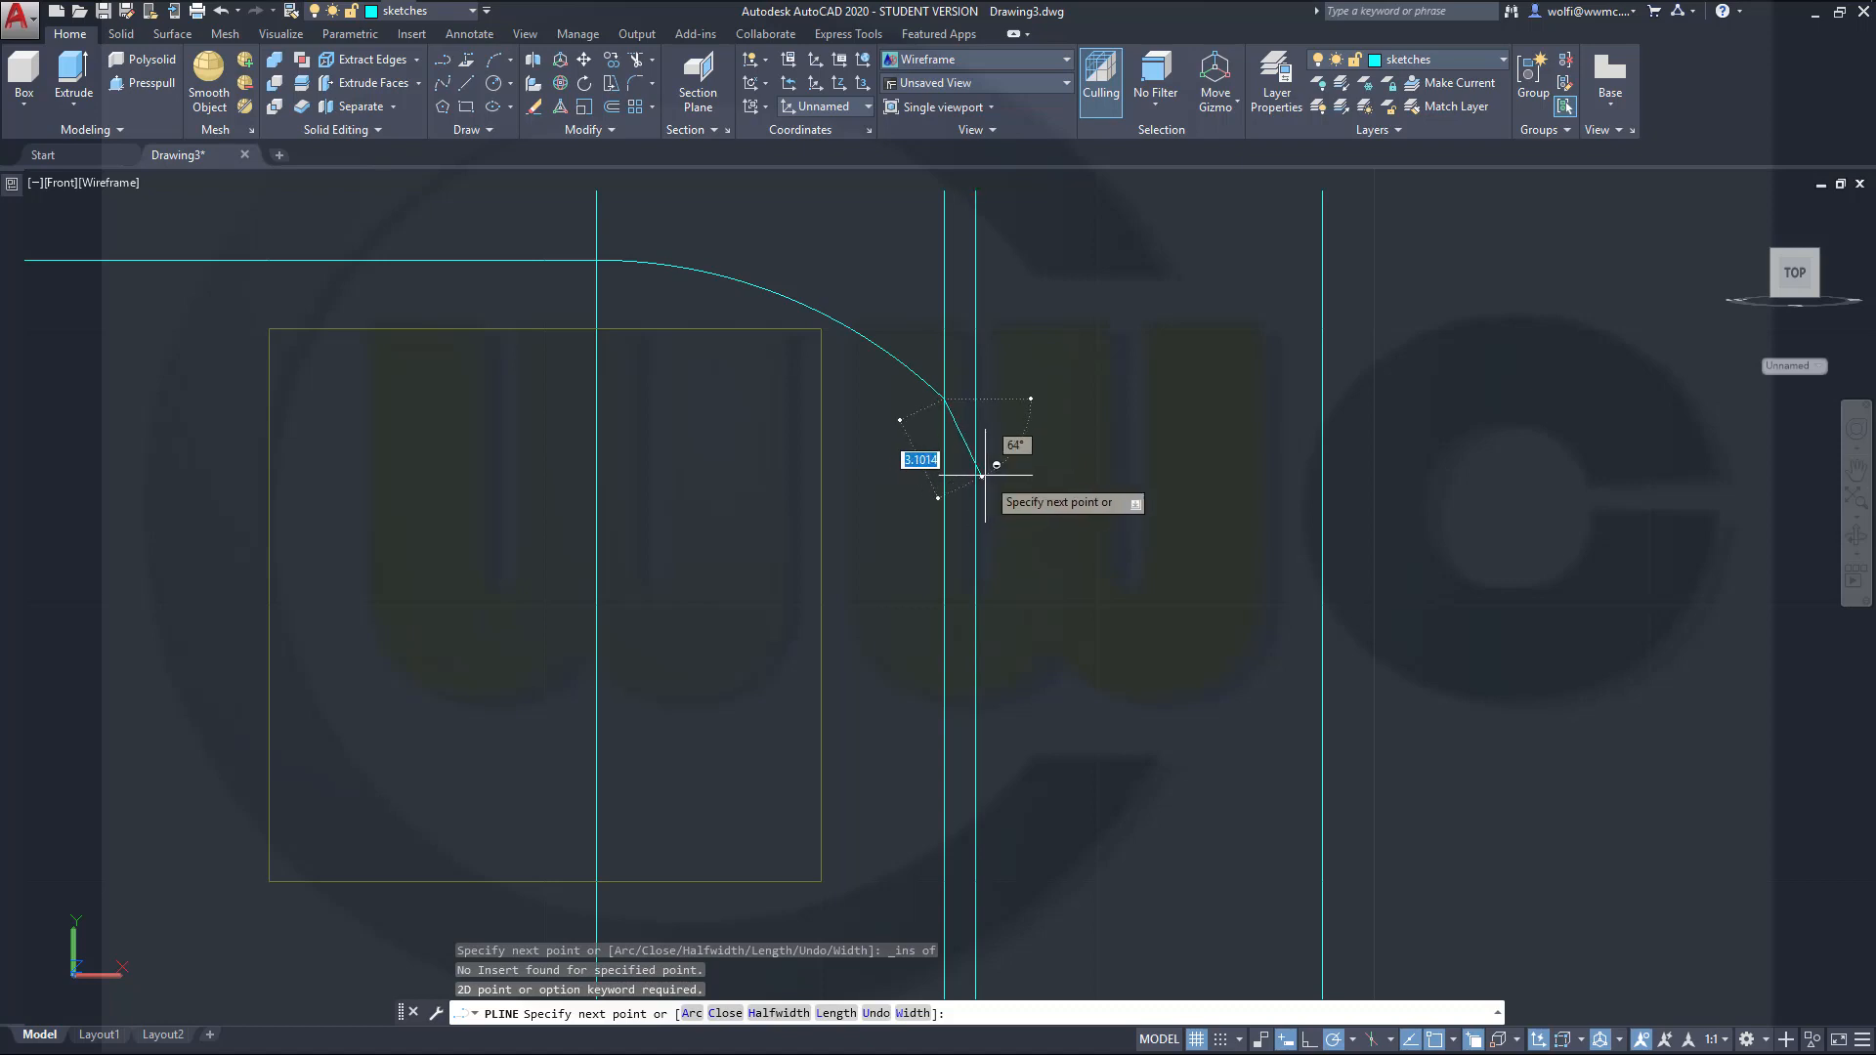
# Step: Add a short descending straight segment across the narrow gap, ending on the third bend-edge line with the Nearest snap
pyautogui.keyDown('shift'); pyautogui.rightClick(987, 478); pyautogui.keyUp('shift')
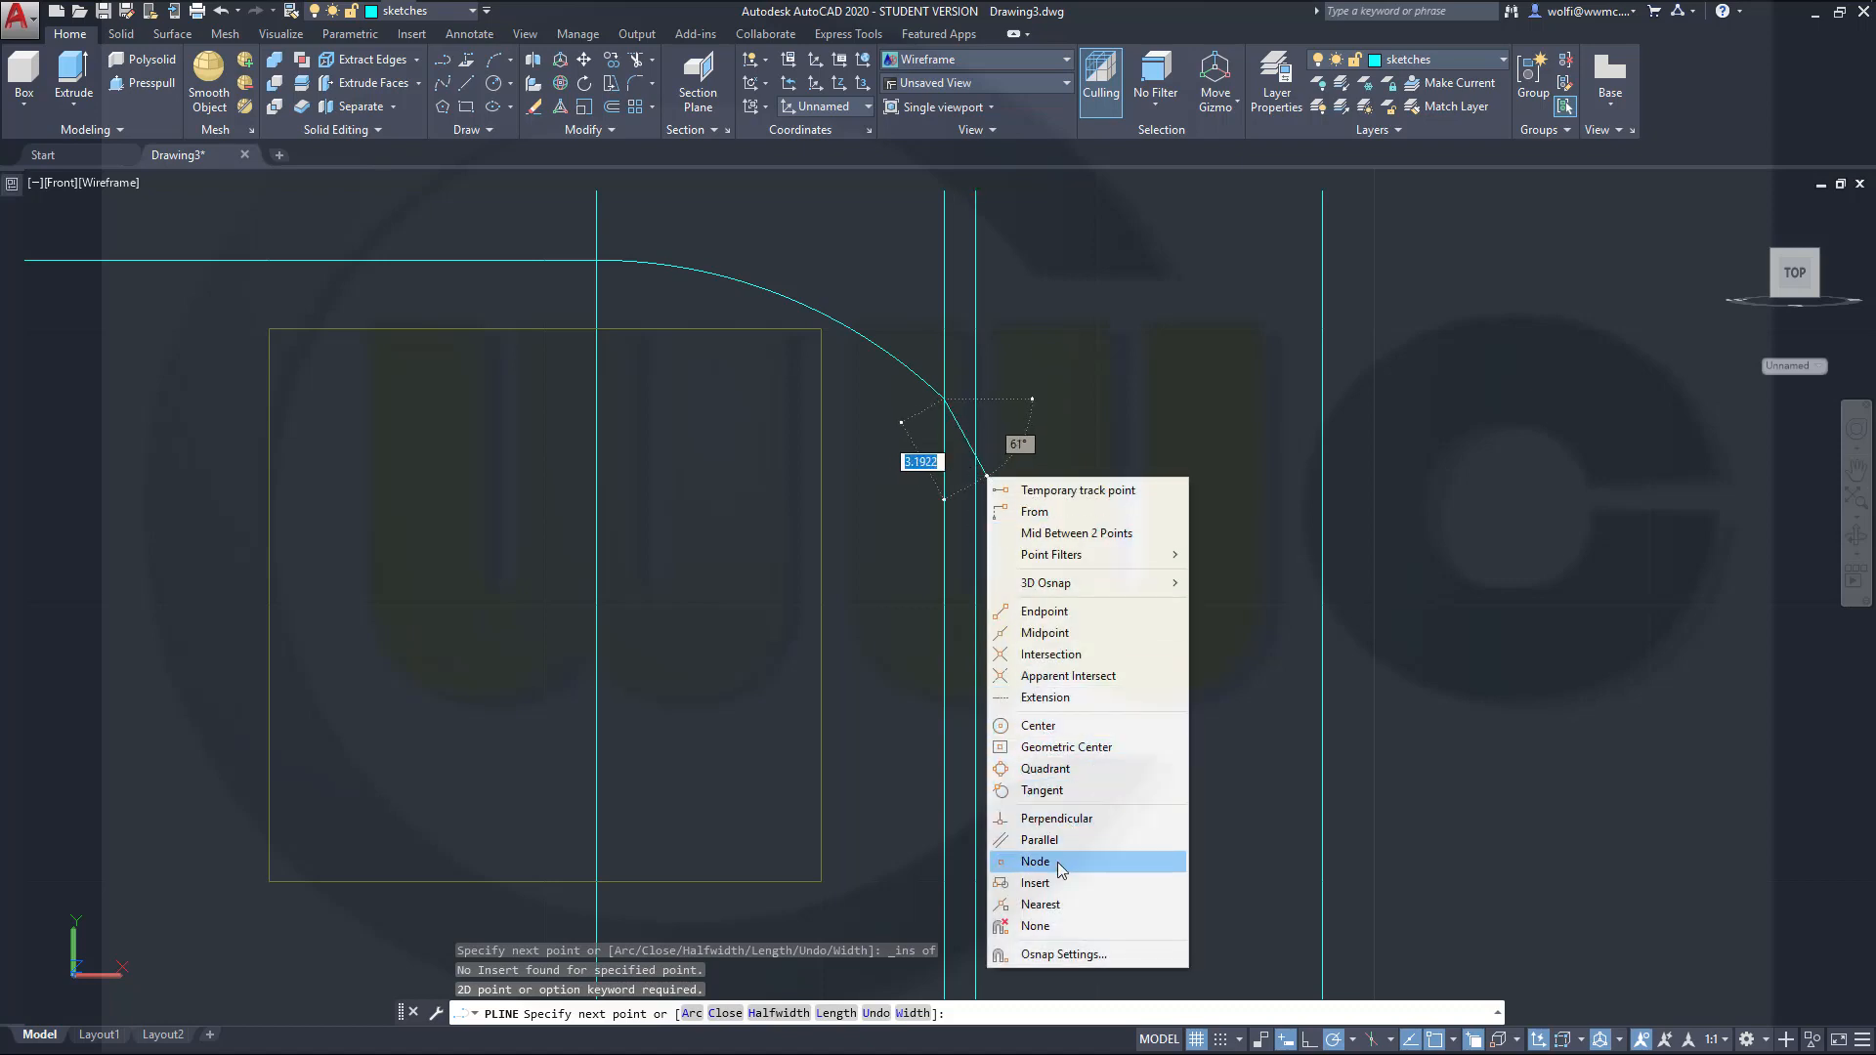
pyautogui.click(1058, 904)
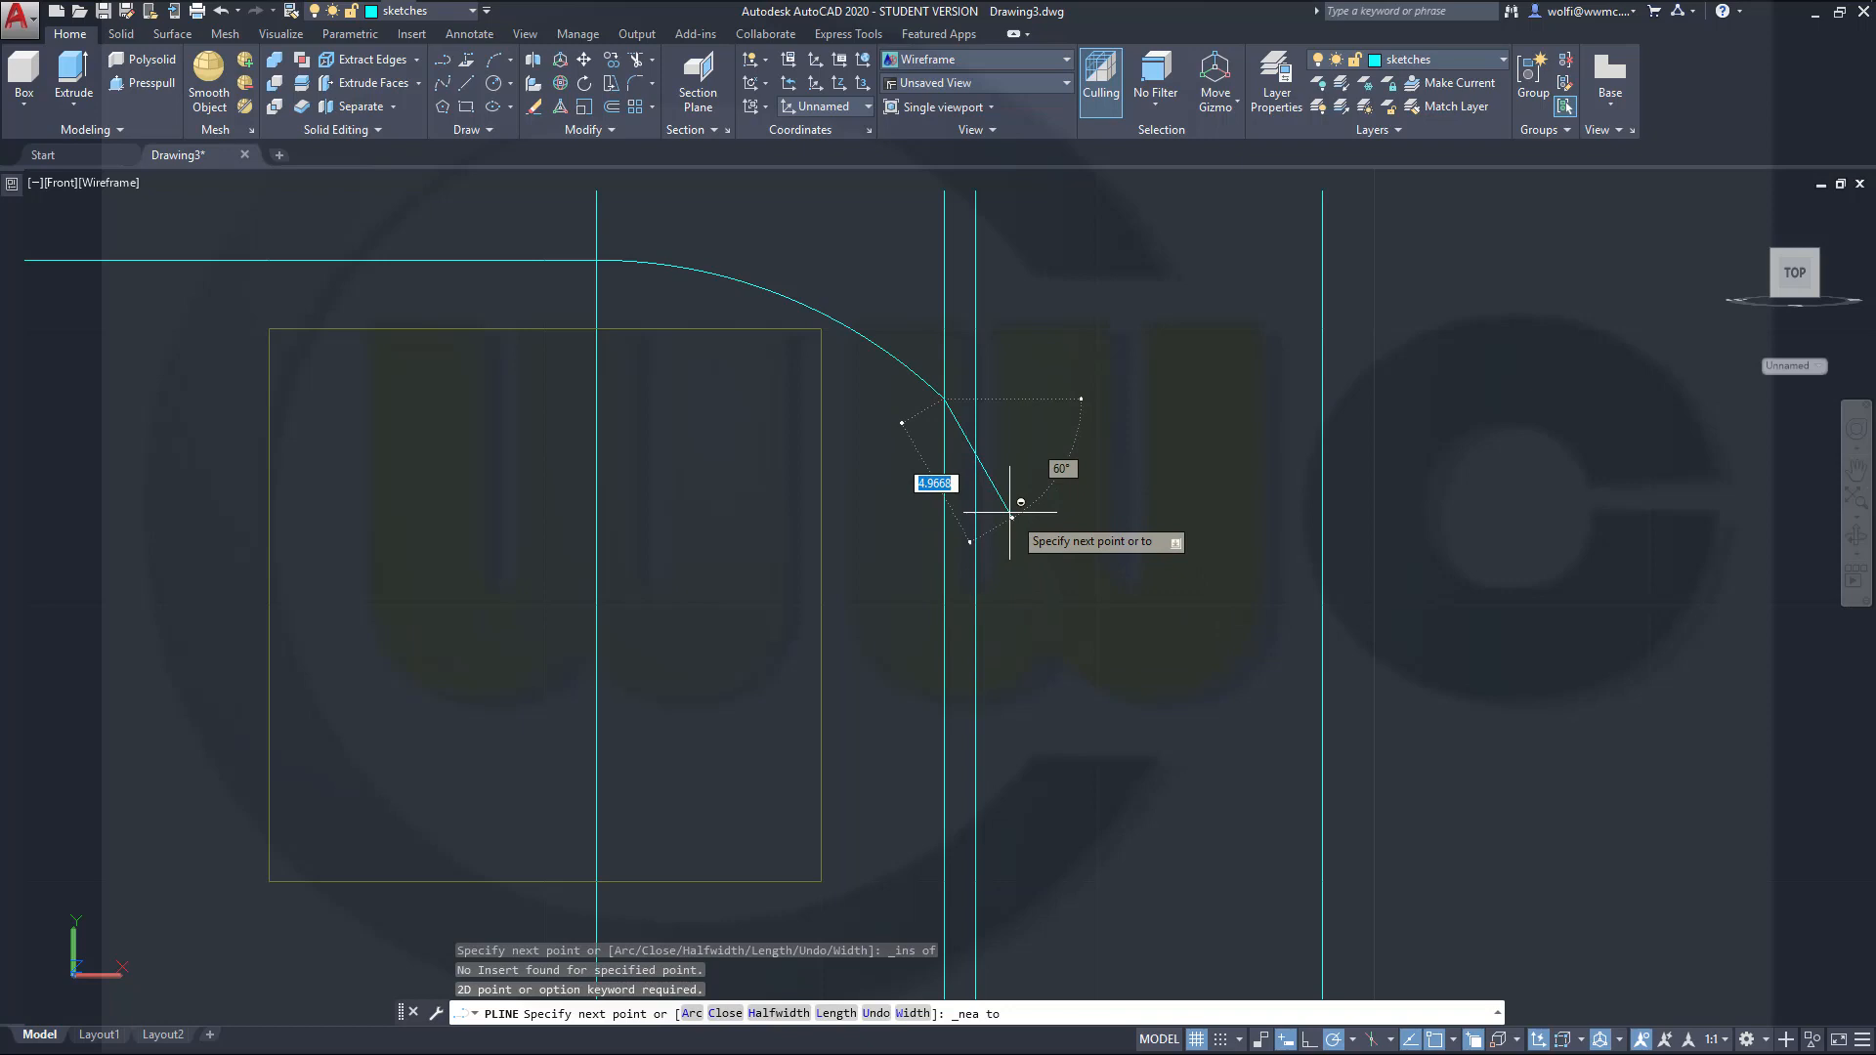
pyautogui.click(976, 467)
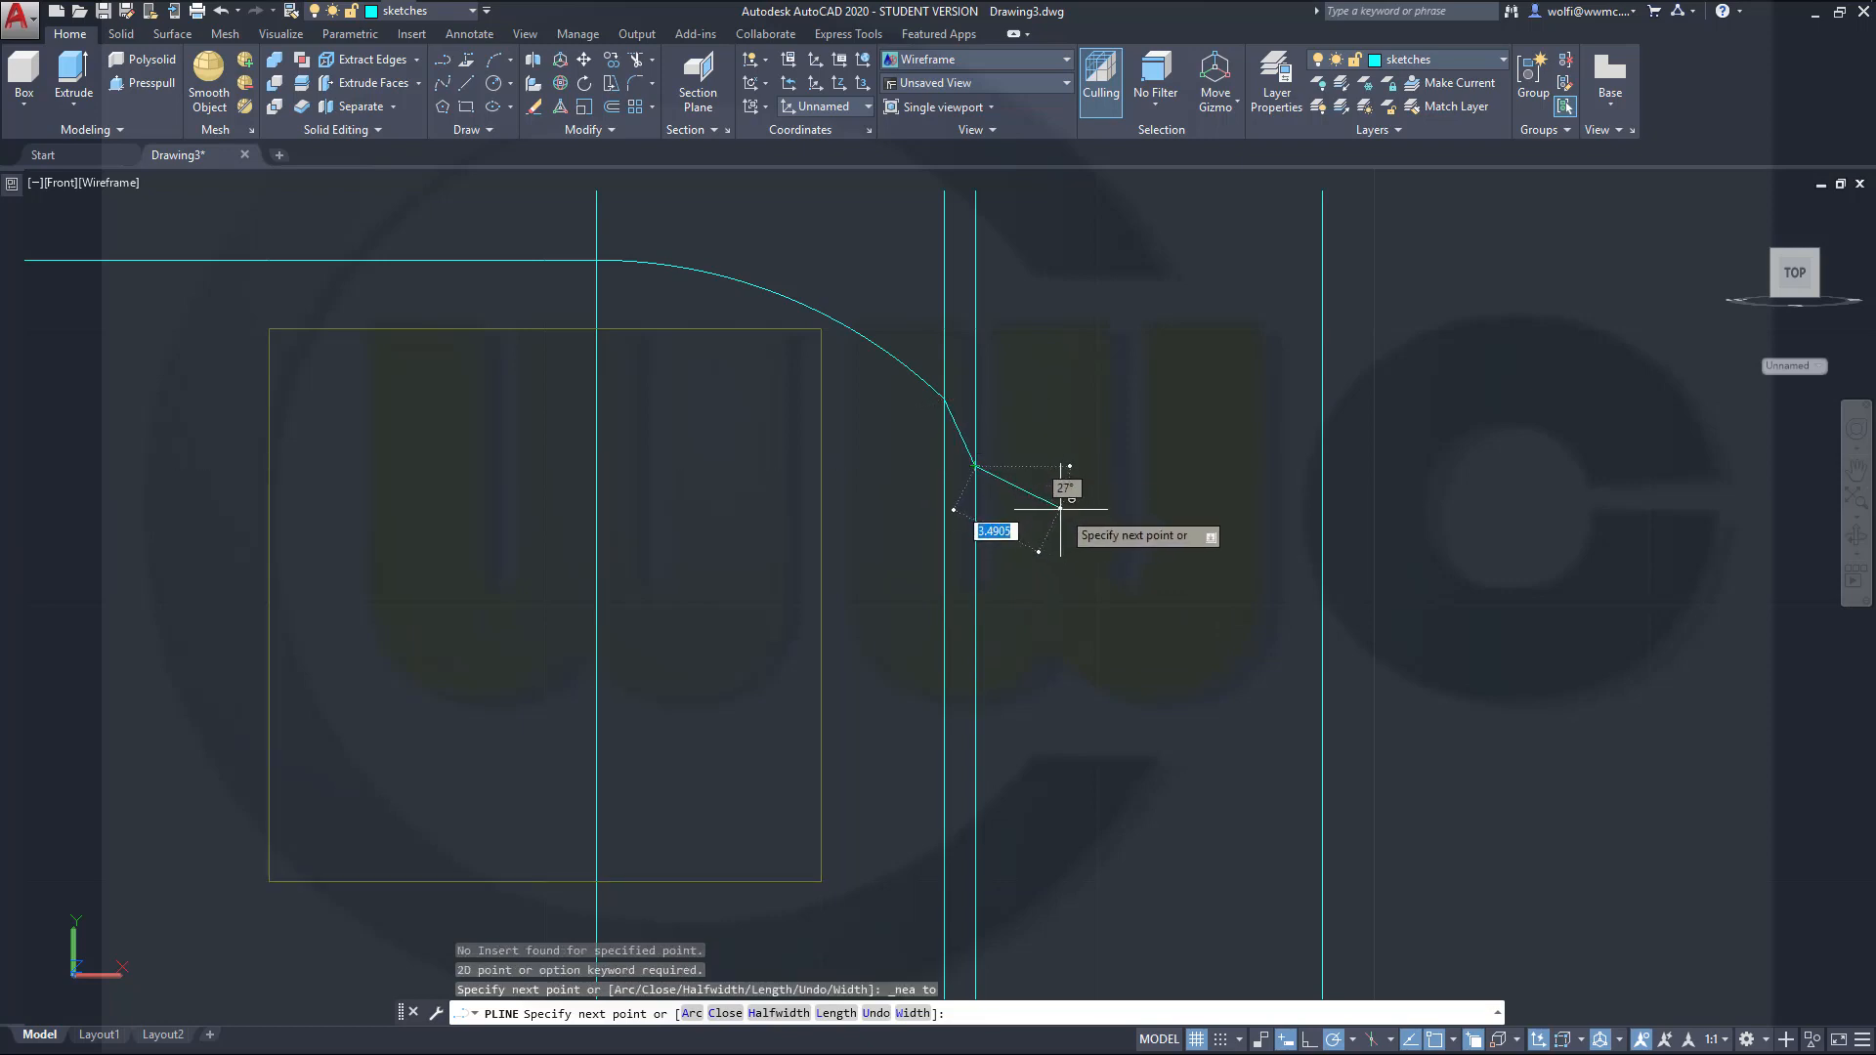
# Step: Add an upward-curving arc with a chord about 19 from the third bend-edge line to just past the fourth line
pyautogui.scroll(-4, 1099, 567)
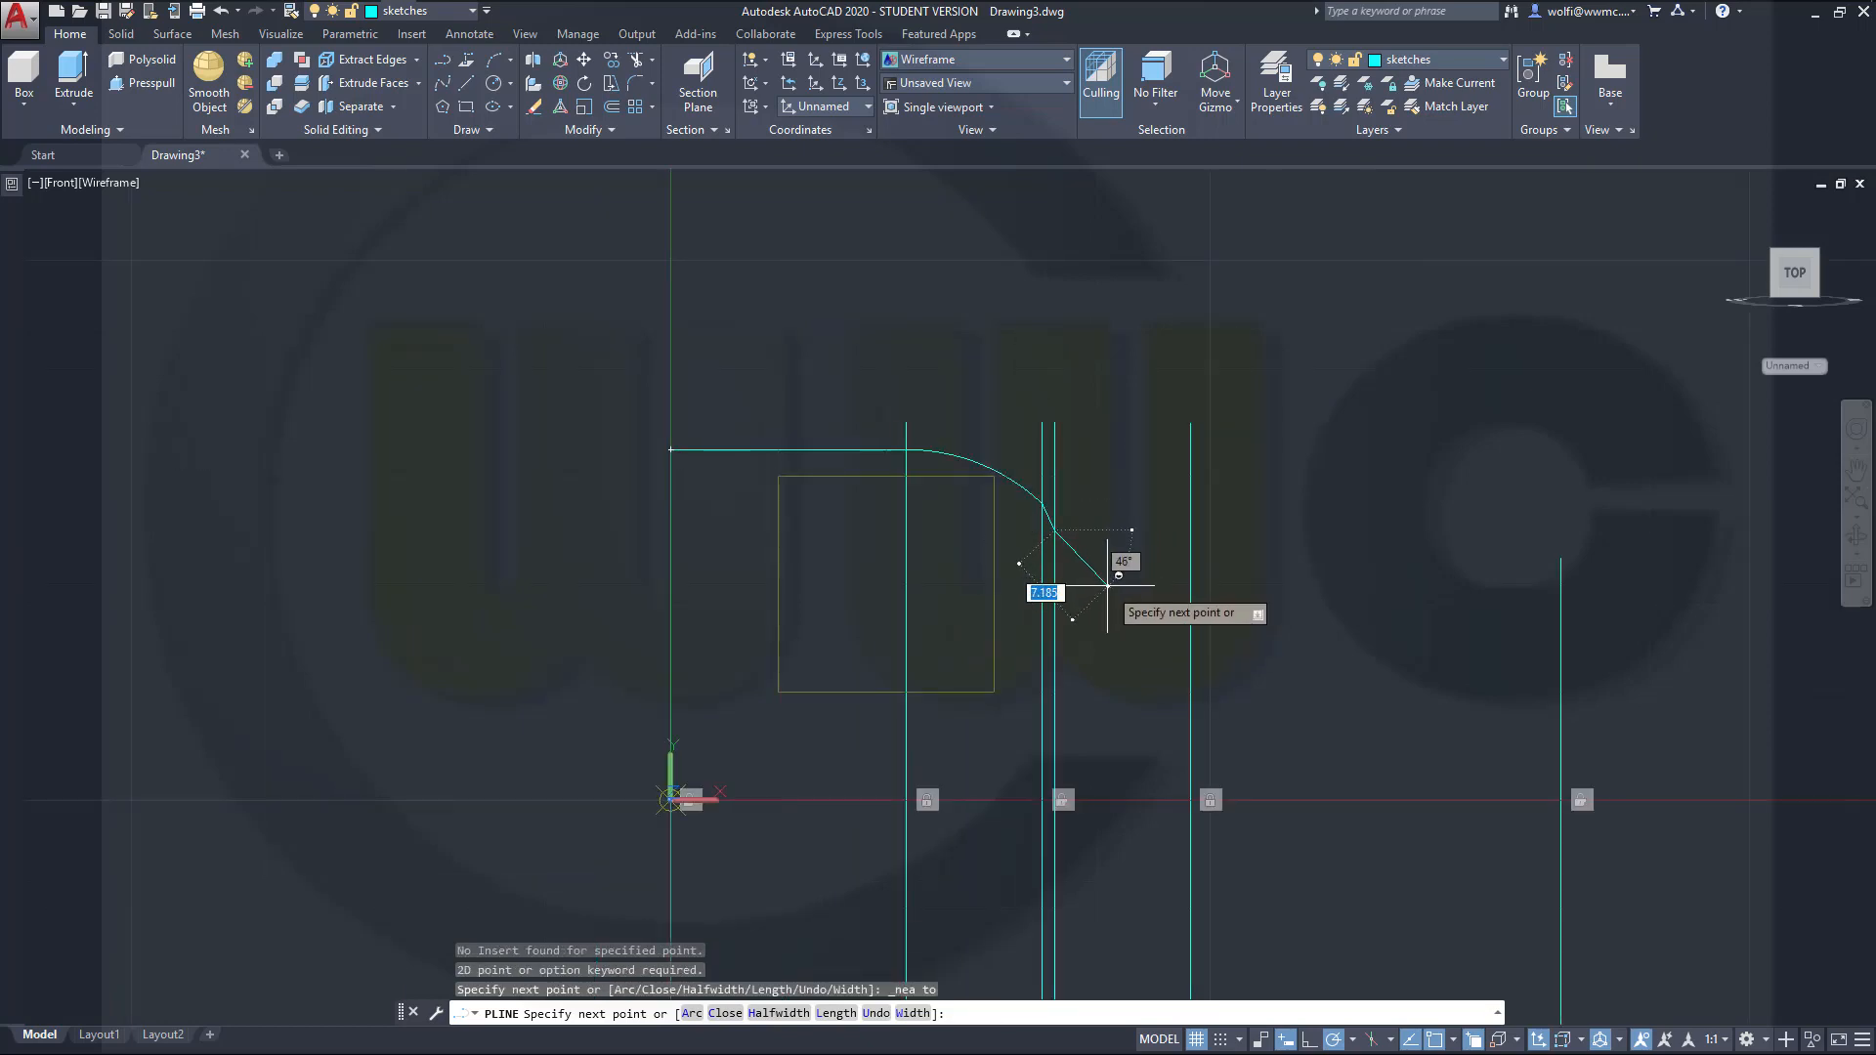
pyautogui.rightClick(1107, 585)
pyautogui.click(1150, 667)
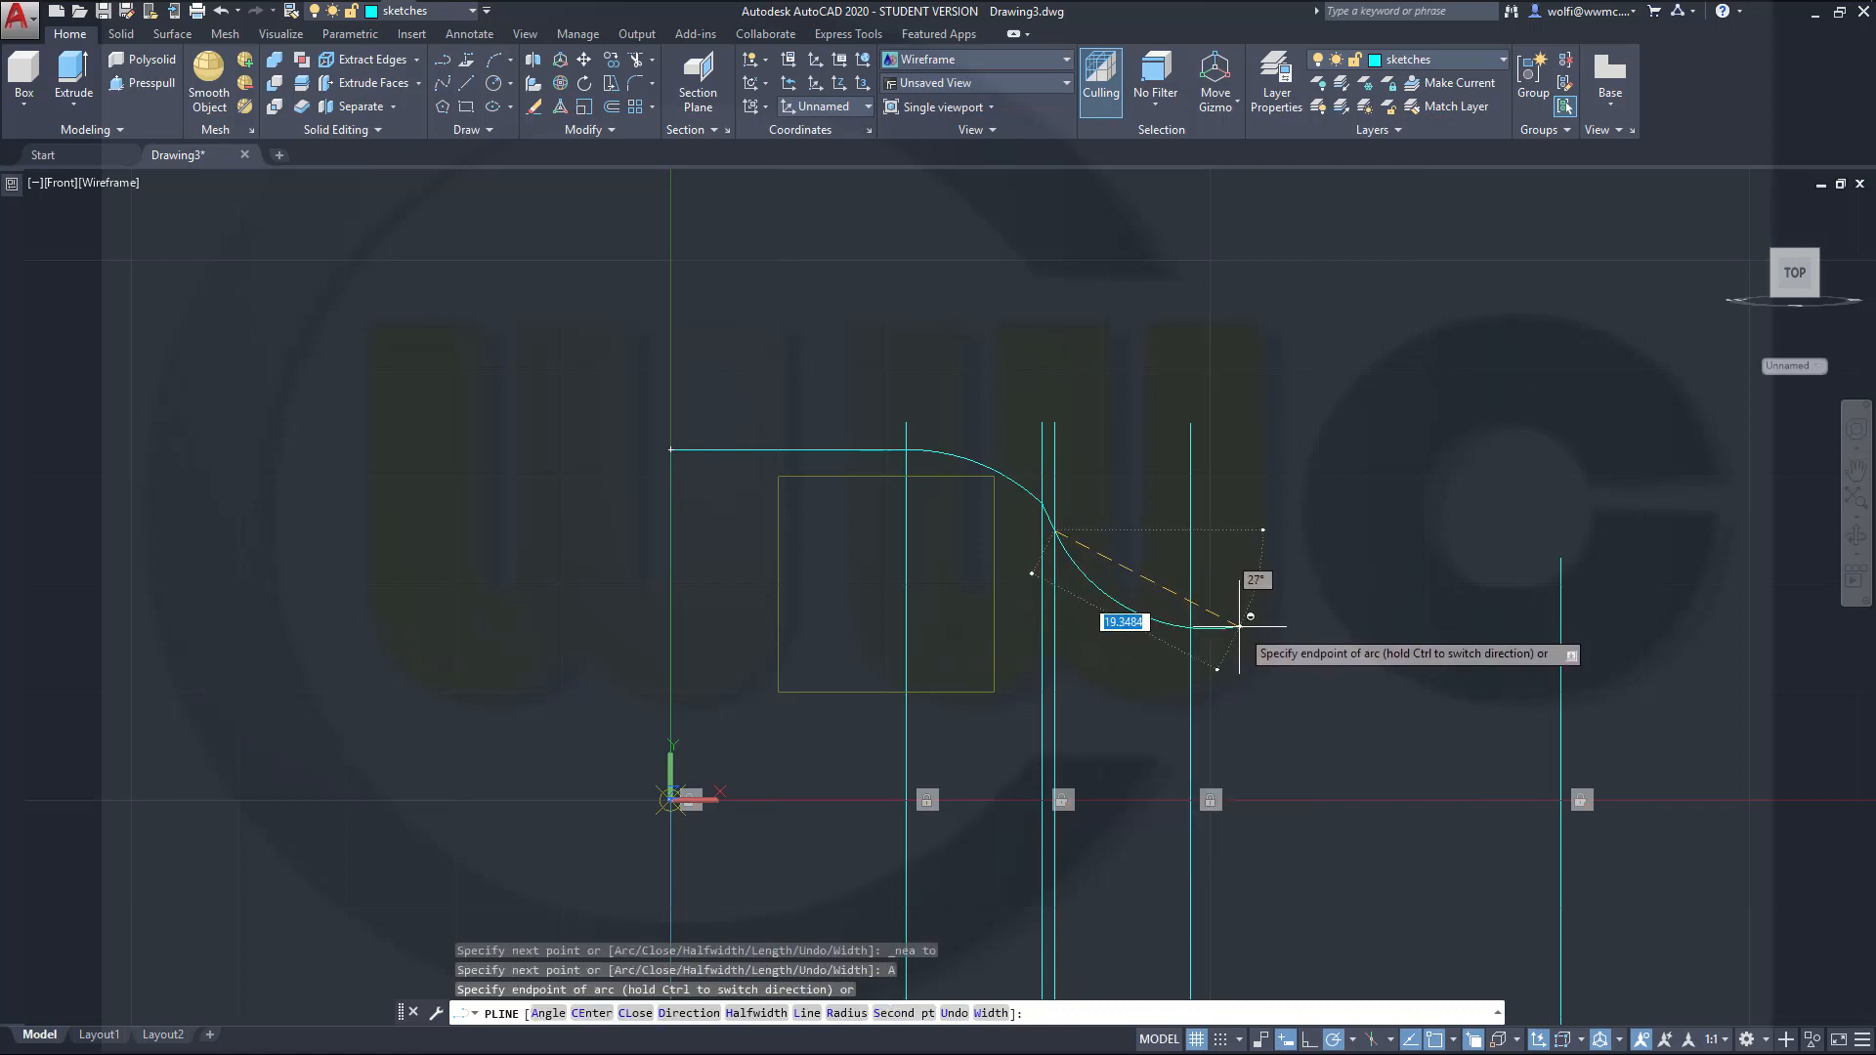
pyautogui.click(1242, 628)
# Step: Add a straight segment about 30.4 long to the upper endpoint of the outermost vertical line and end the polyline
pyautogui.rightClick(1314, 628)
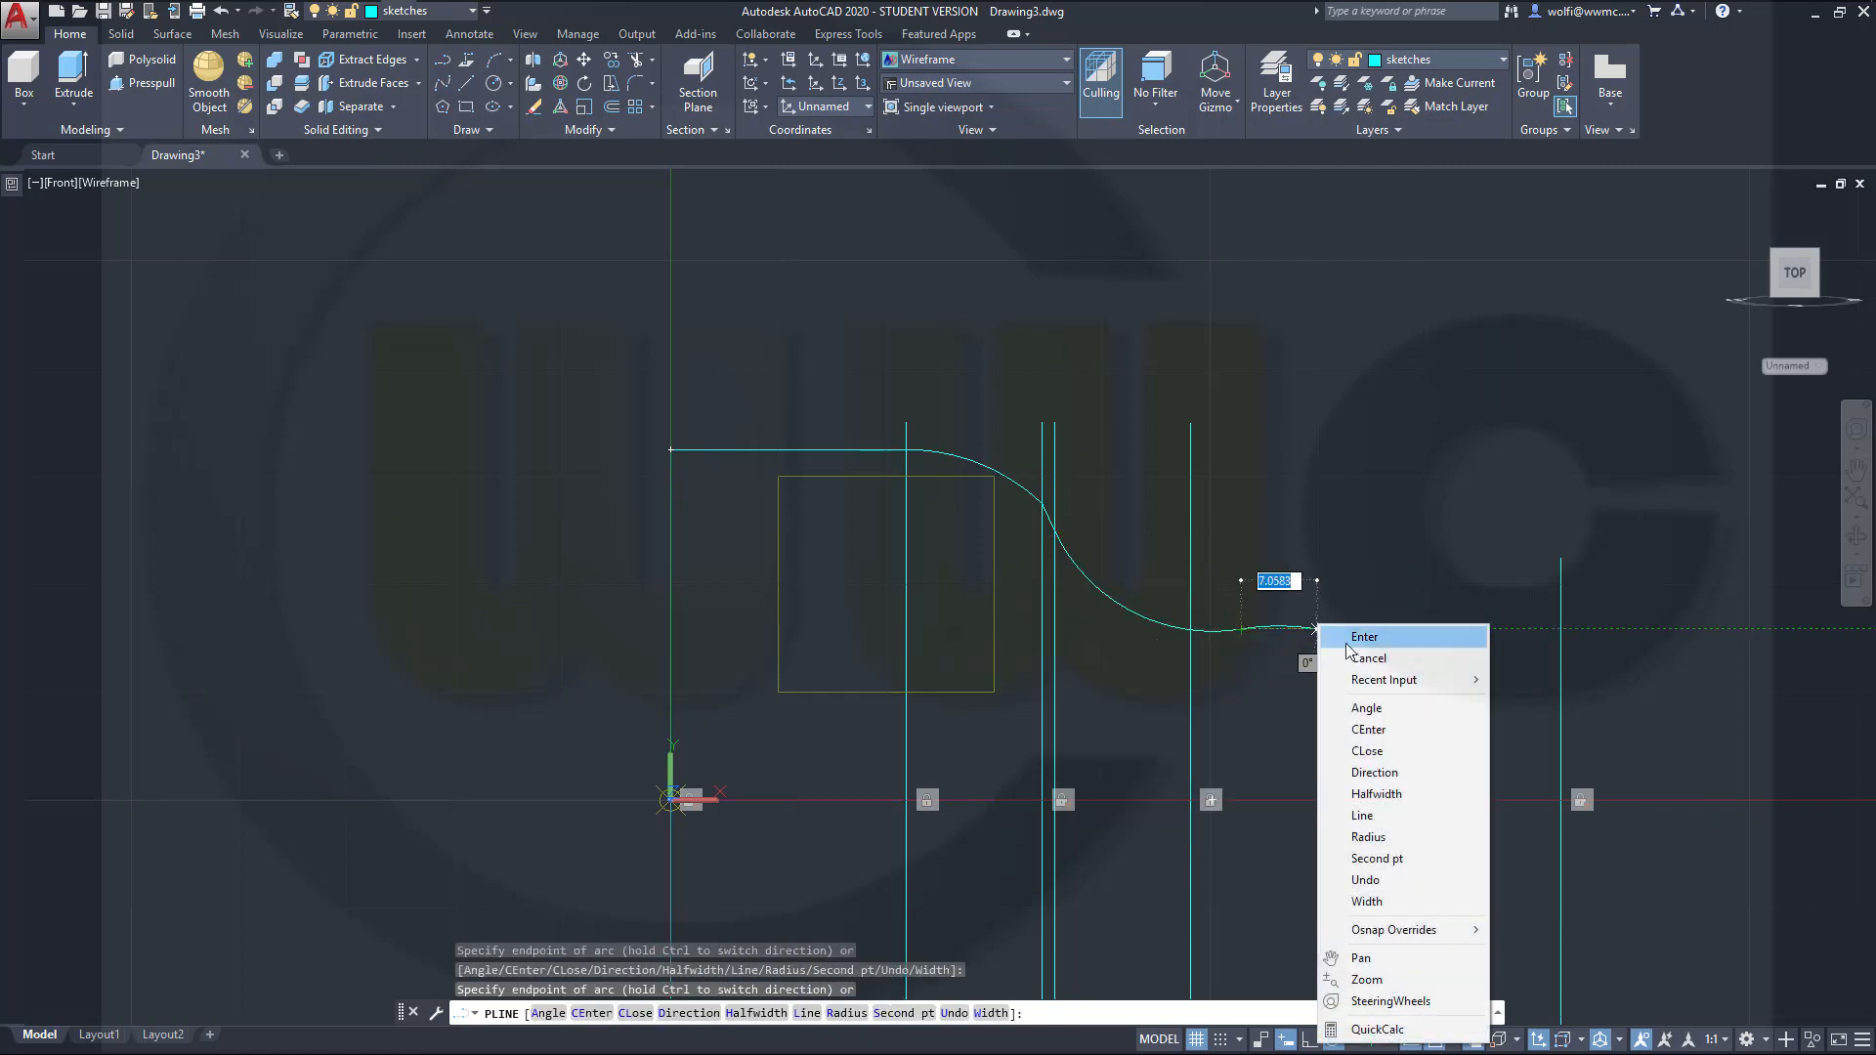
pyautogui.click(1389, 816)
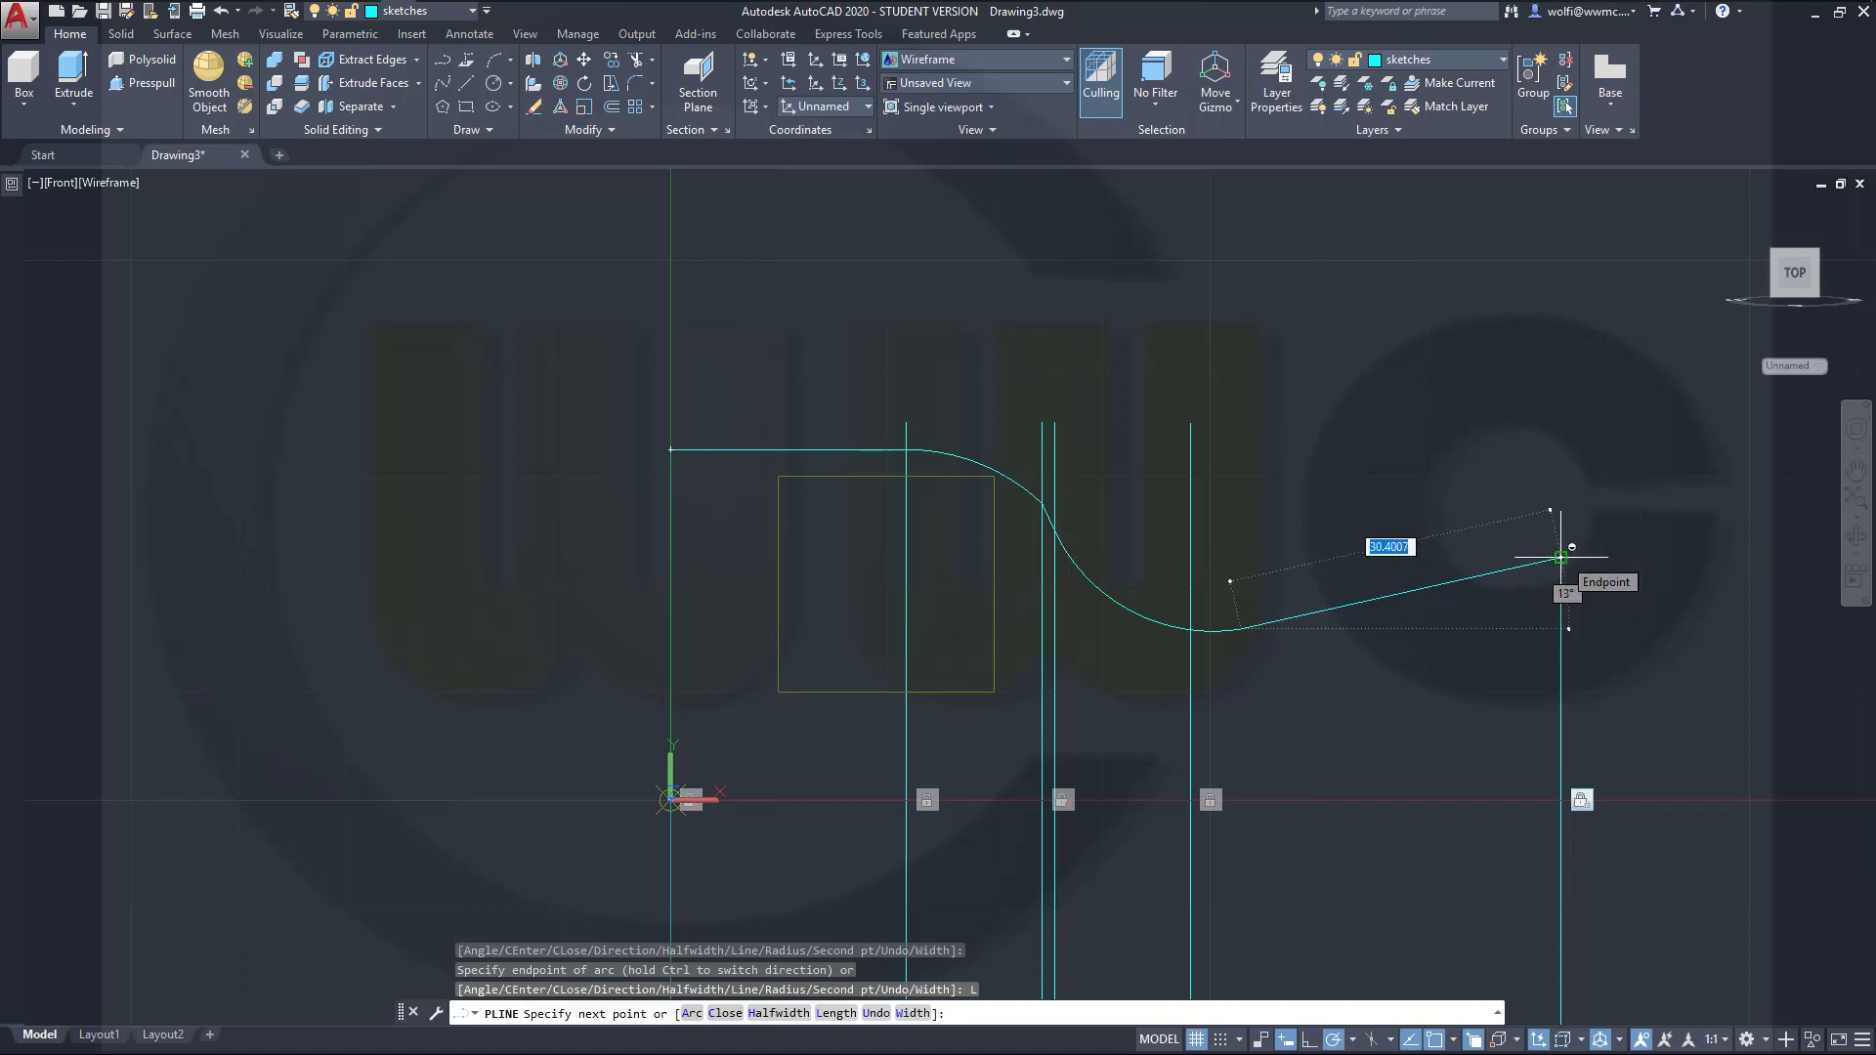
pyautogui.click(1560, 557)
pyautogui.press('Escape')
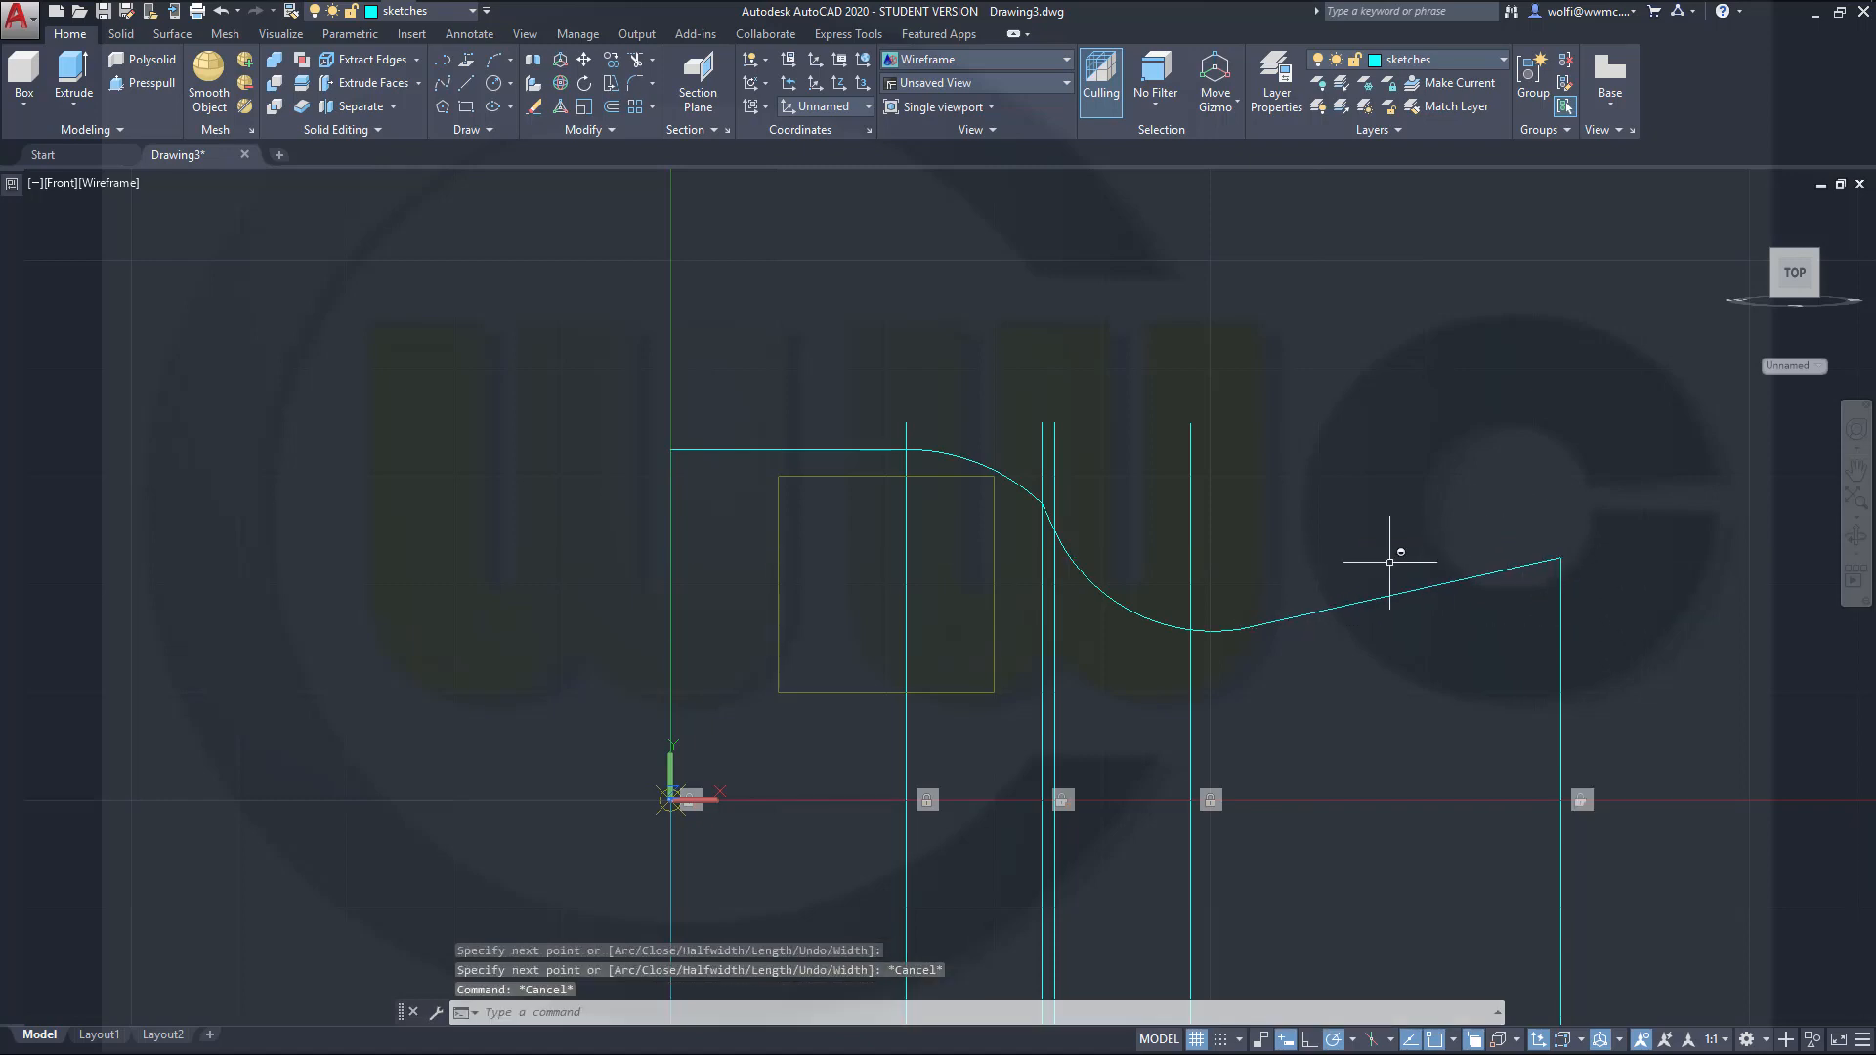
pyautogui.scroll(3, 1234, 679)
pyautogui.scroll(-2, 1234, 671)
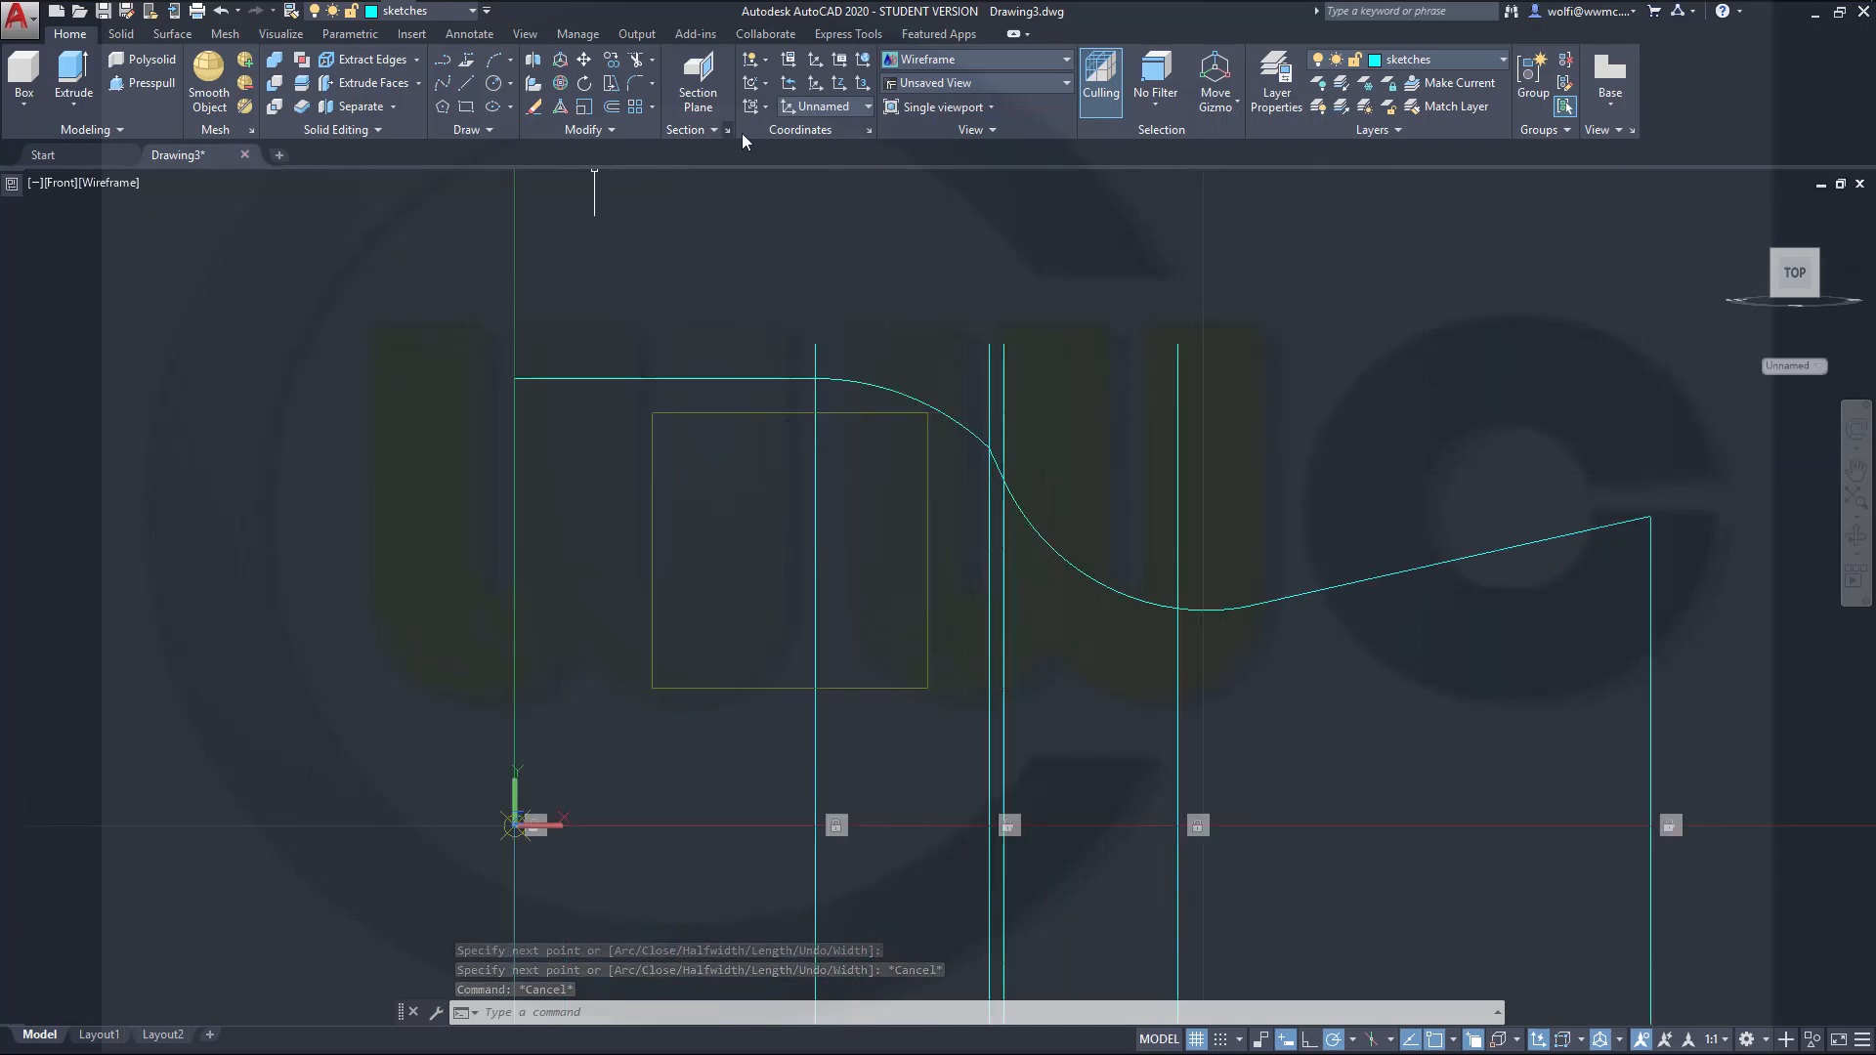
# Step: Auto-constrain the outline polyline together with the four bend-edge lines and the outermost vertical line, and hide all geometric constraint markers
pyautogui.click(349, 33)
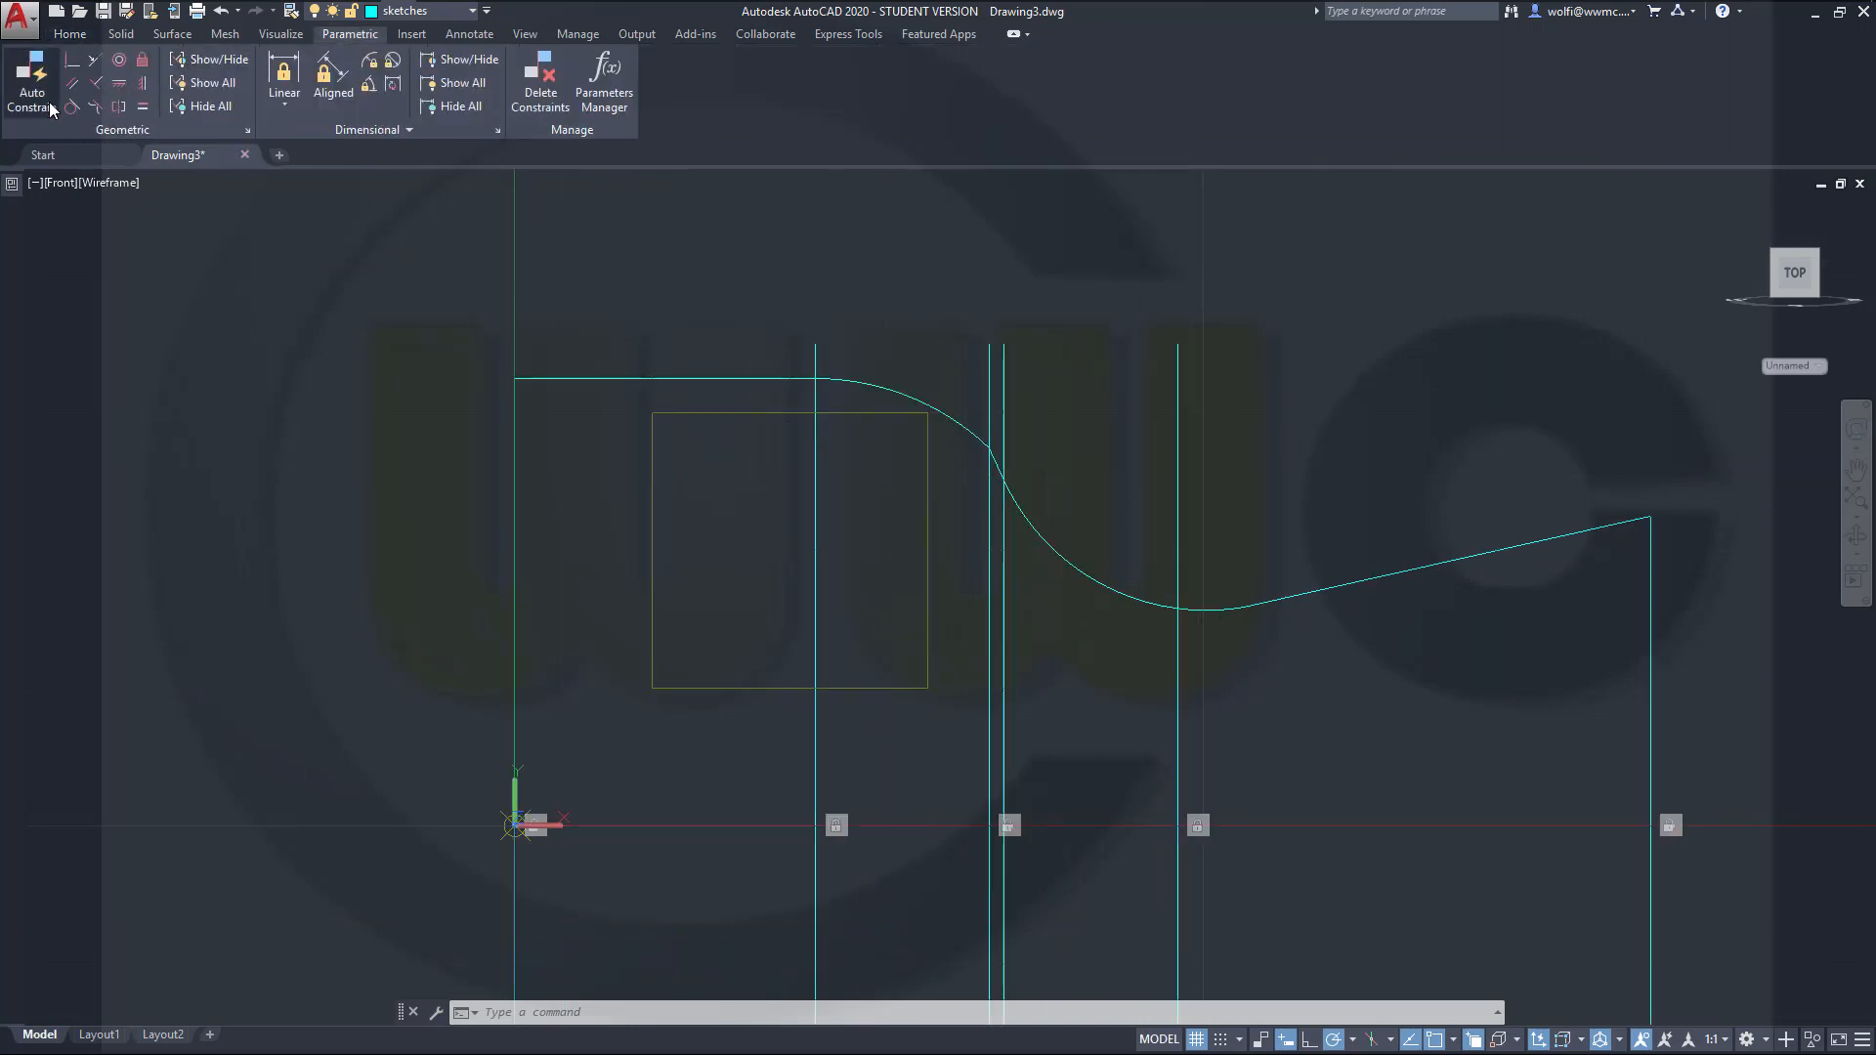
pyautogui.click(29, 84)
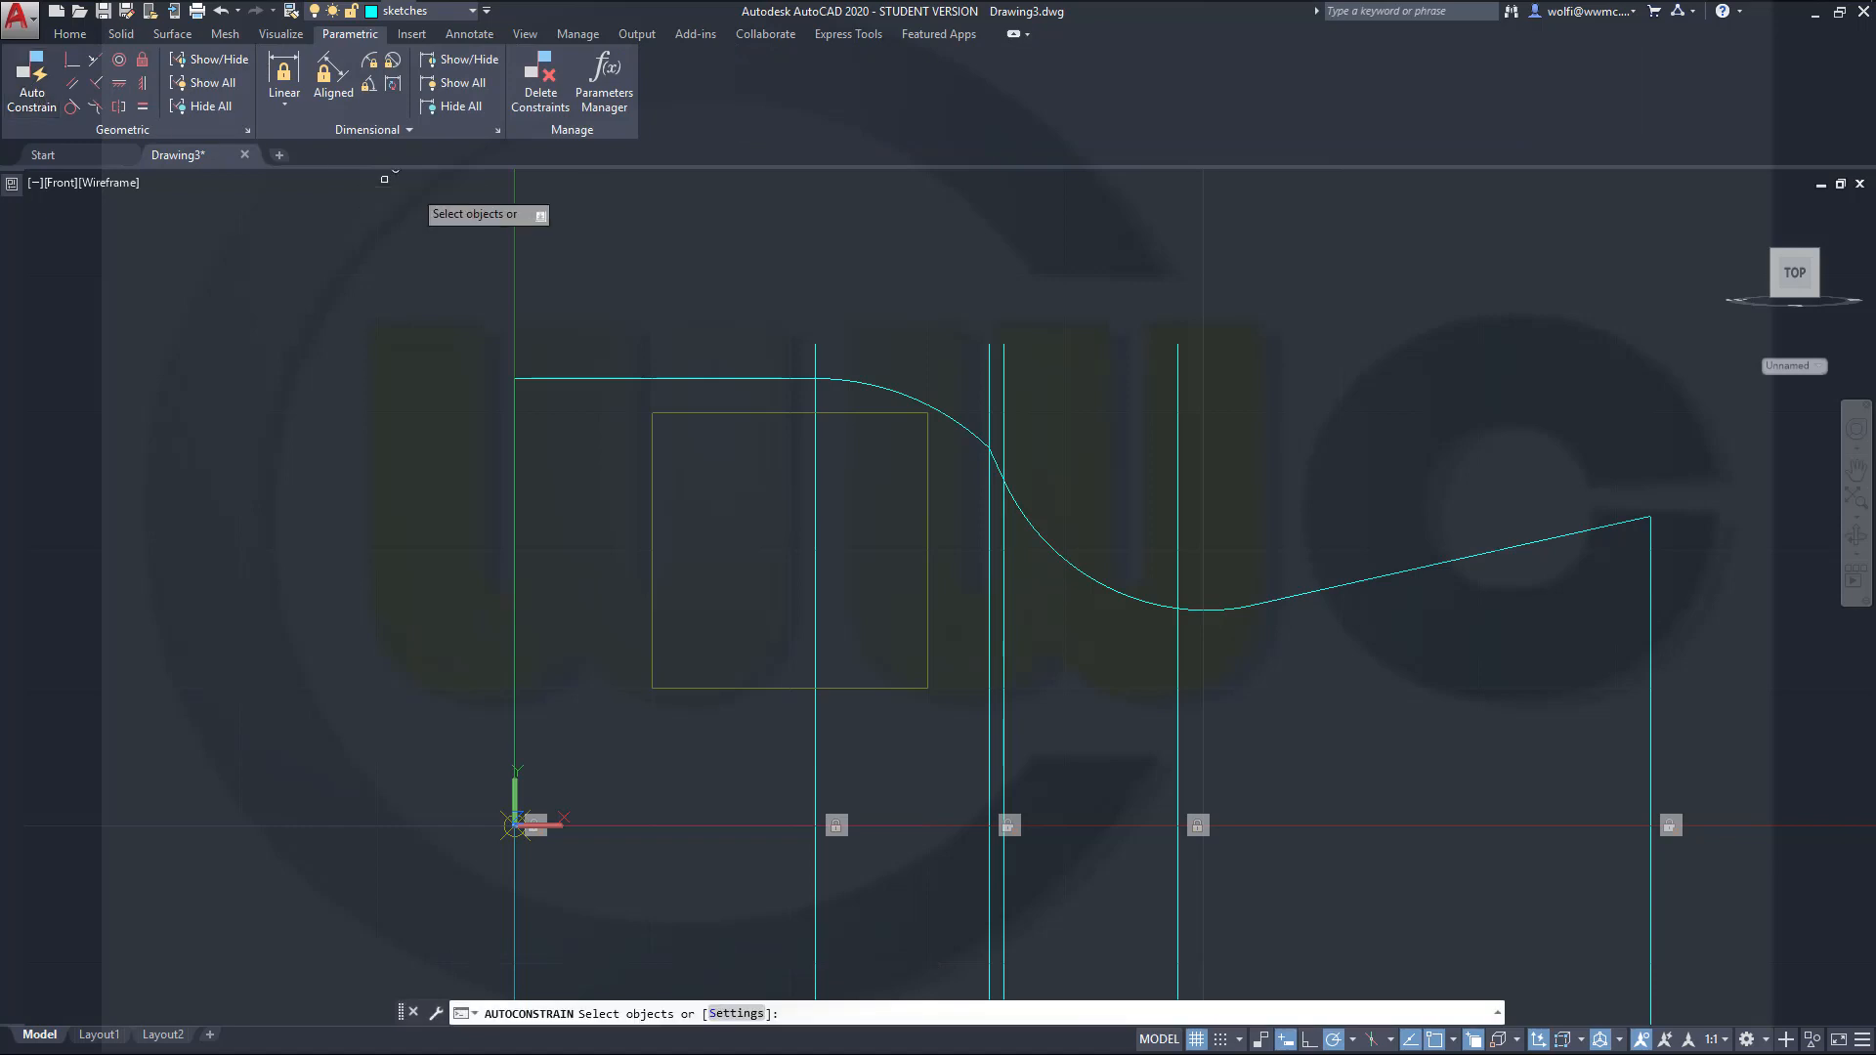
pyautogui.click(860, 386)
pyautogui.click(788, 354)
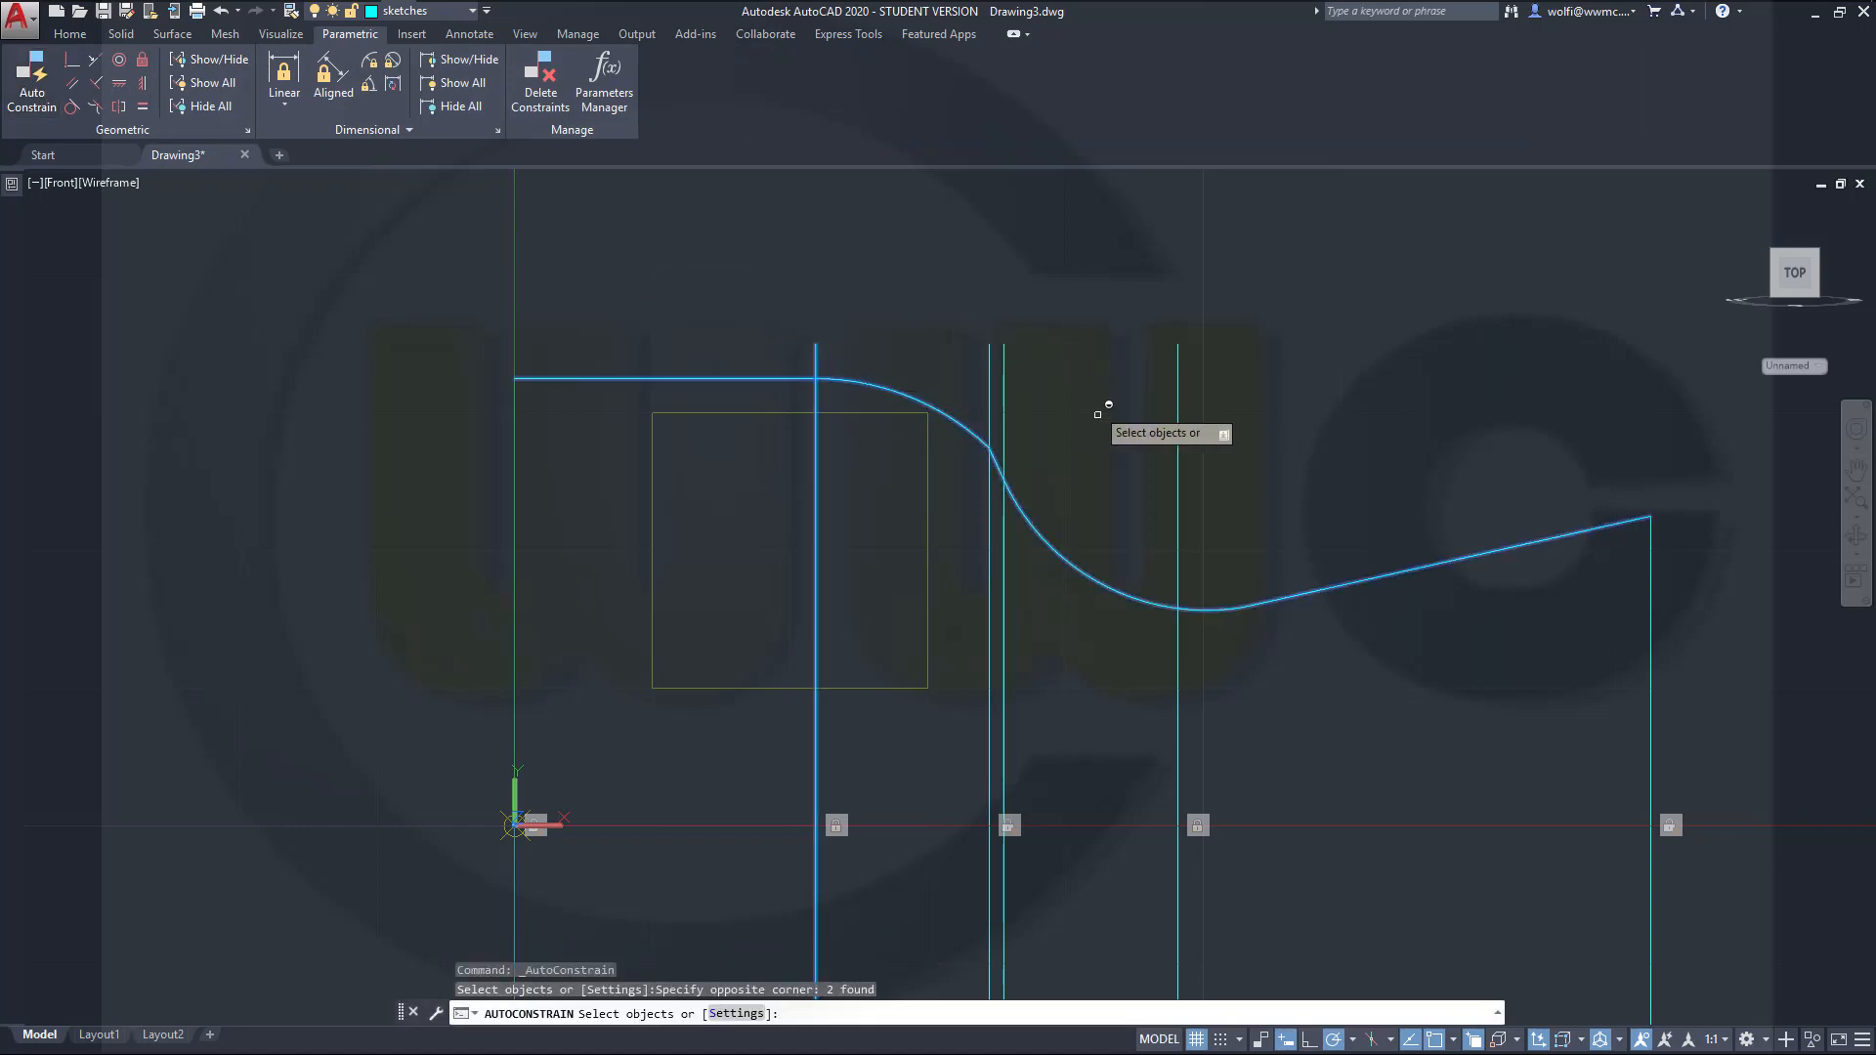
pyautogui.click(1056, 511)
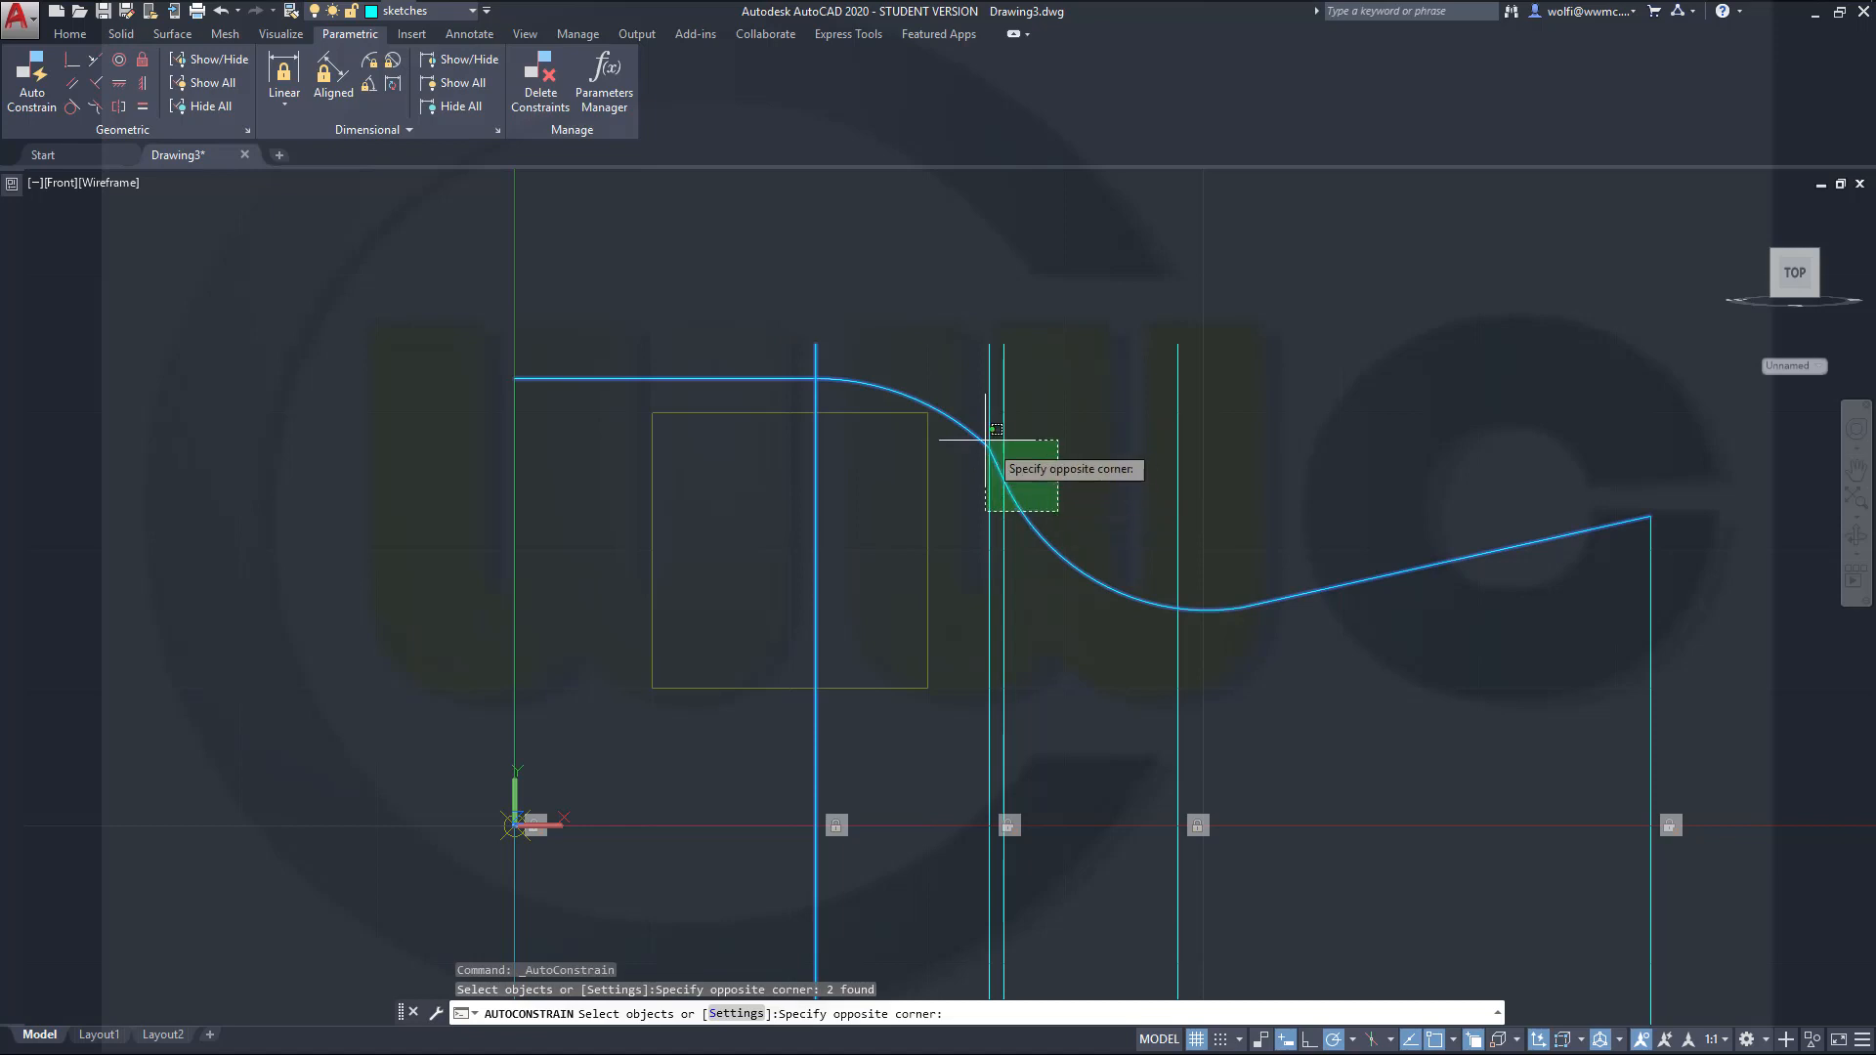
pyautogui.click(978, 415)
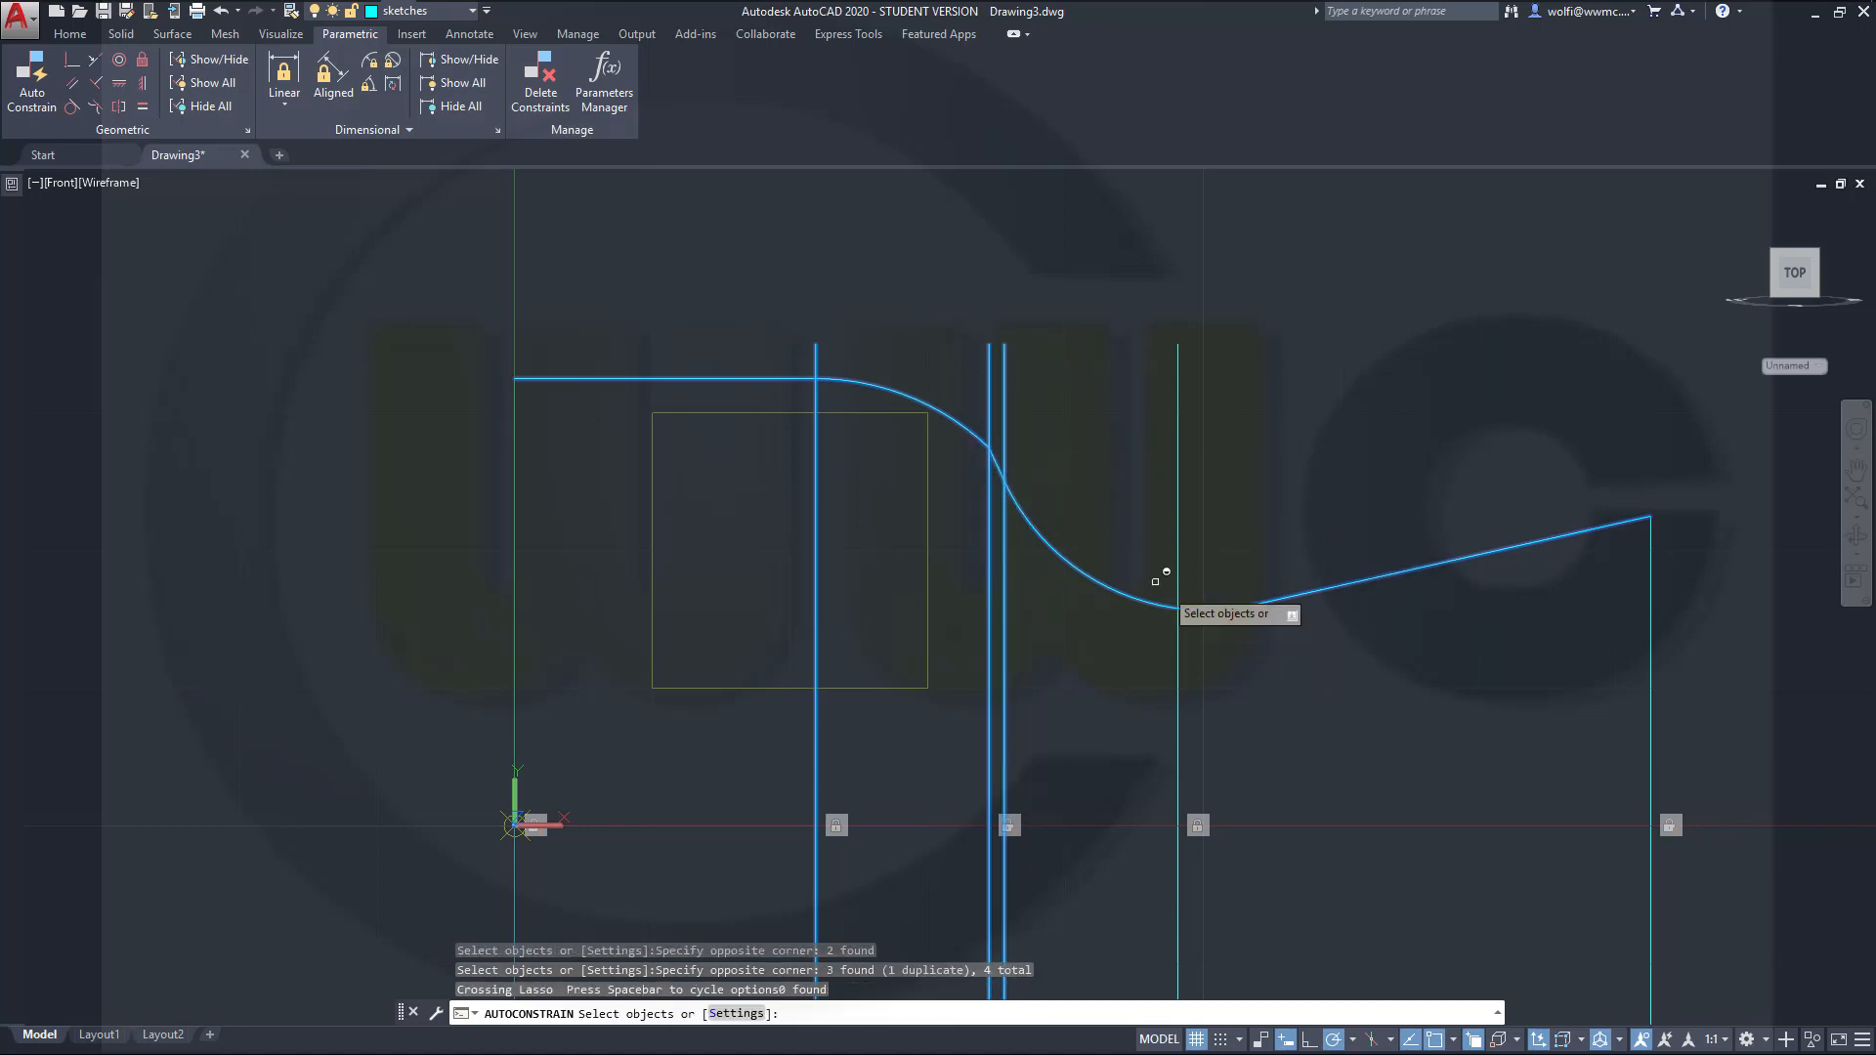
pyautogui.click(1234, 653)
pyautogui.click(1121, 575)
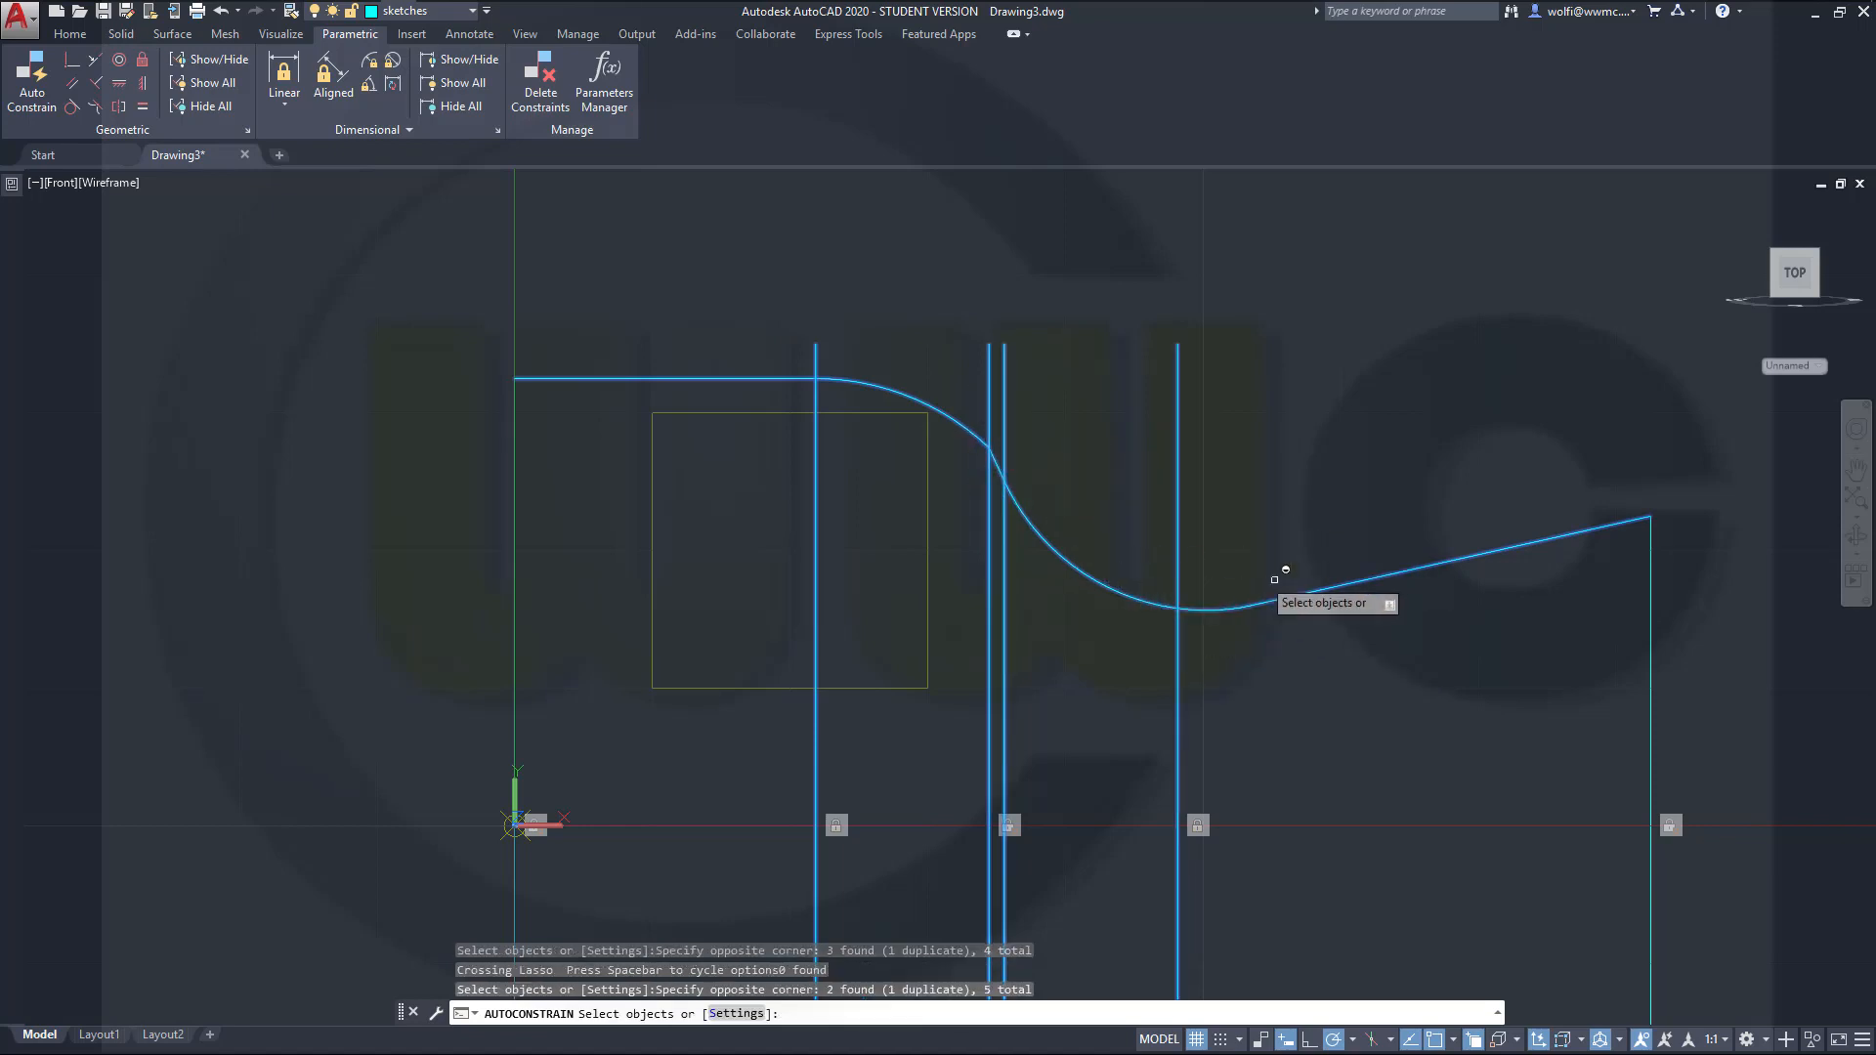
pyautogui.click(1715, 577)
pyautogui.click(1598, 487)
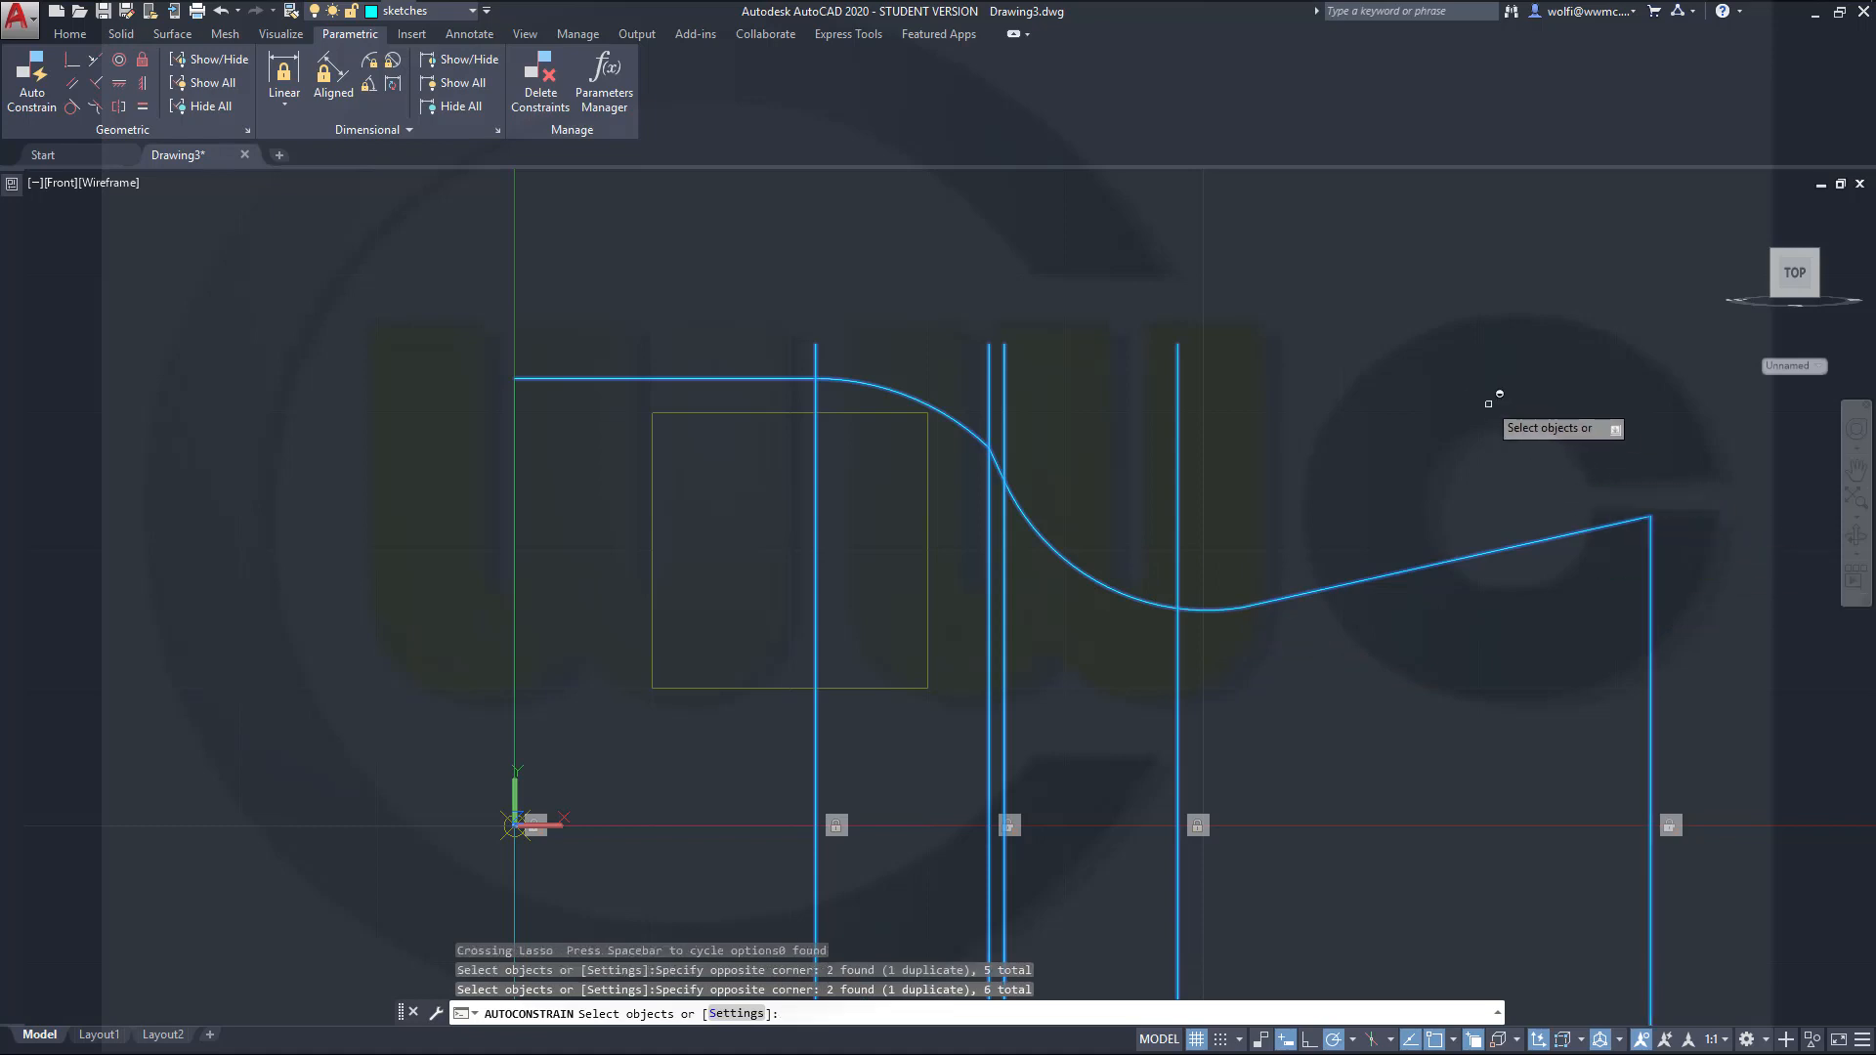
pyautogui.rightClick(1472, 395)
pyautogui.click(1508, 410)
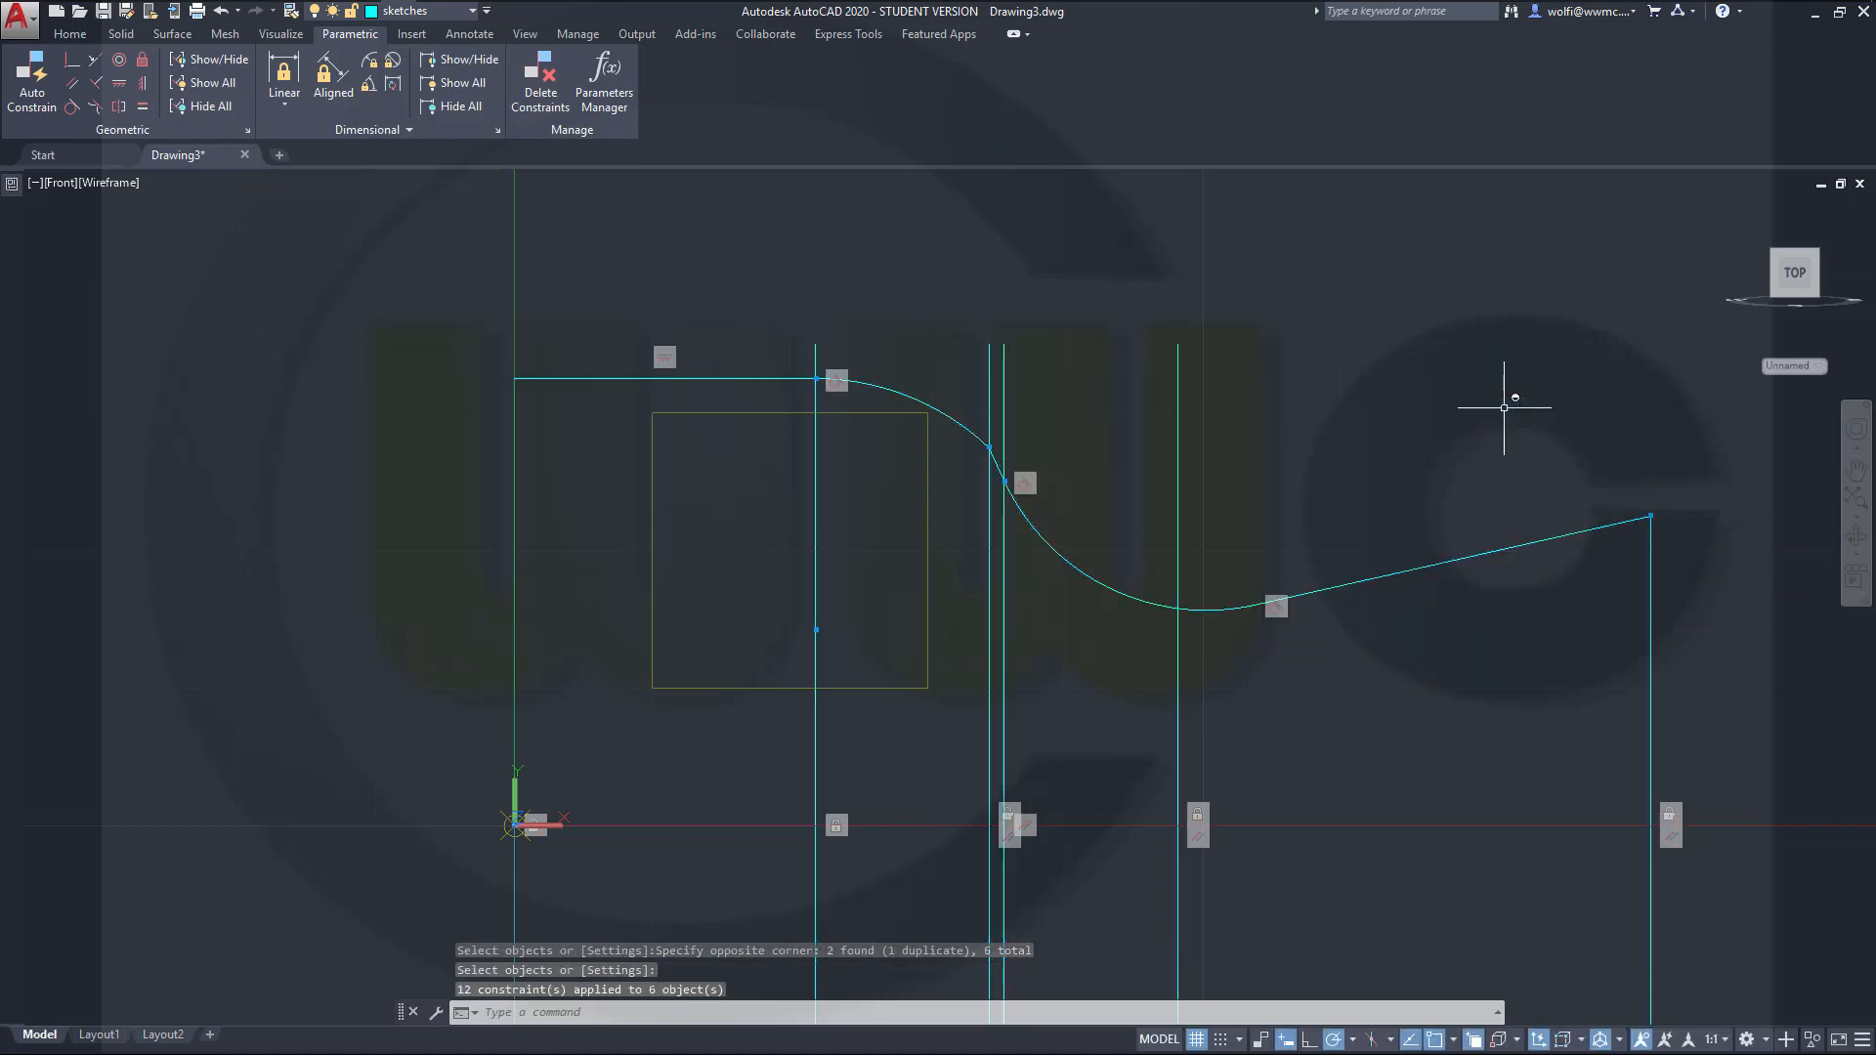
pyautogui.click(207, 107)
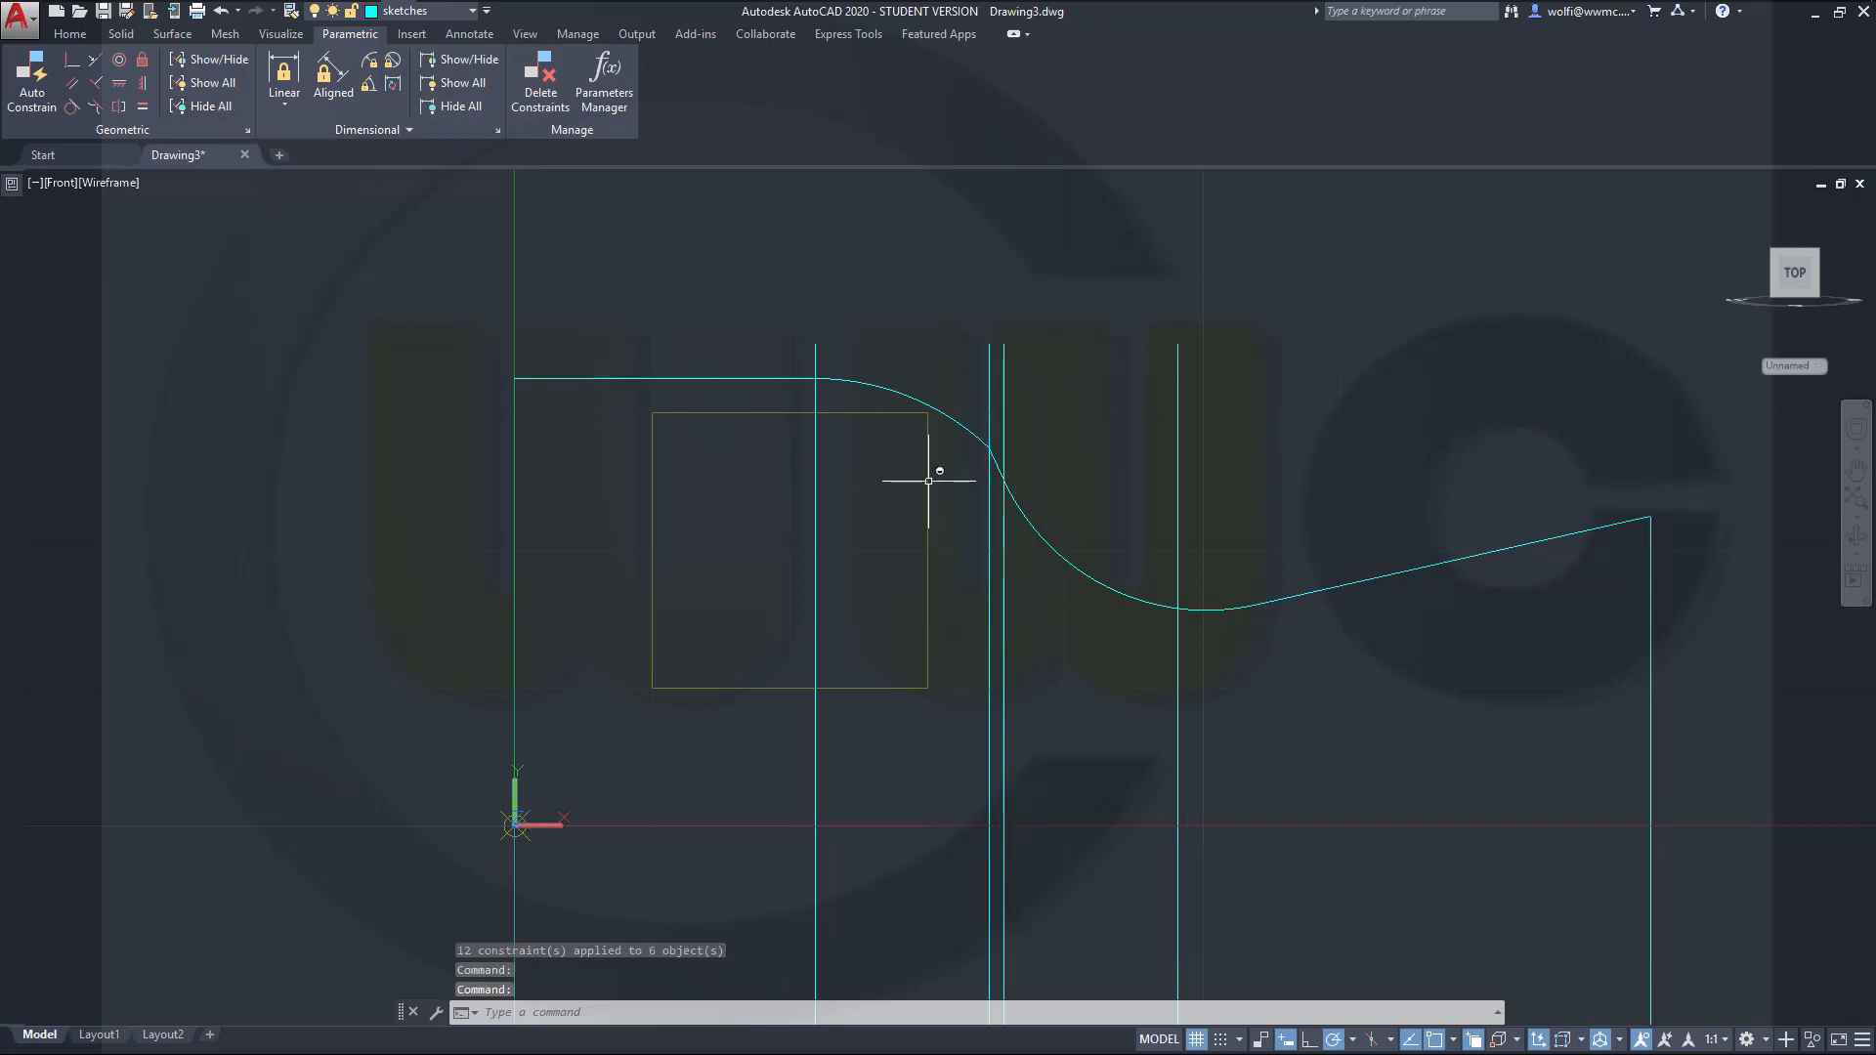
# Step: Examine the outline's transitions between arcs and straight segments along the bend-edge lines
pyautogui.scroll(3, 928, 481)
pyautogui.scroll(2, 1063, 468)
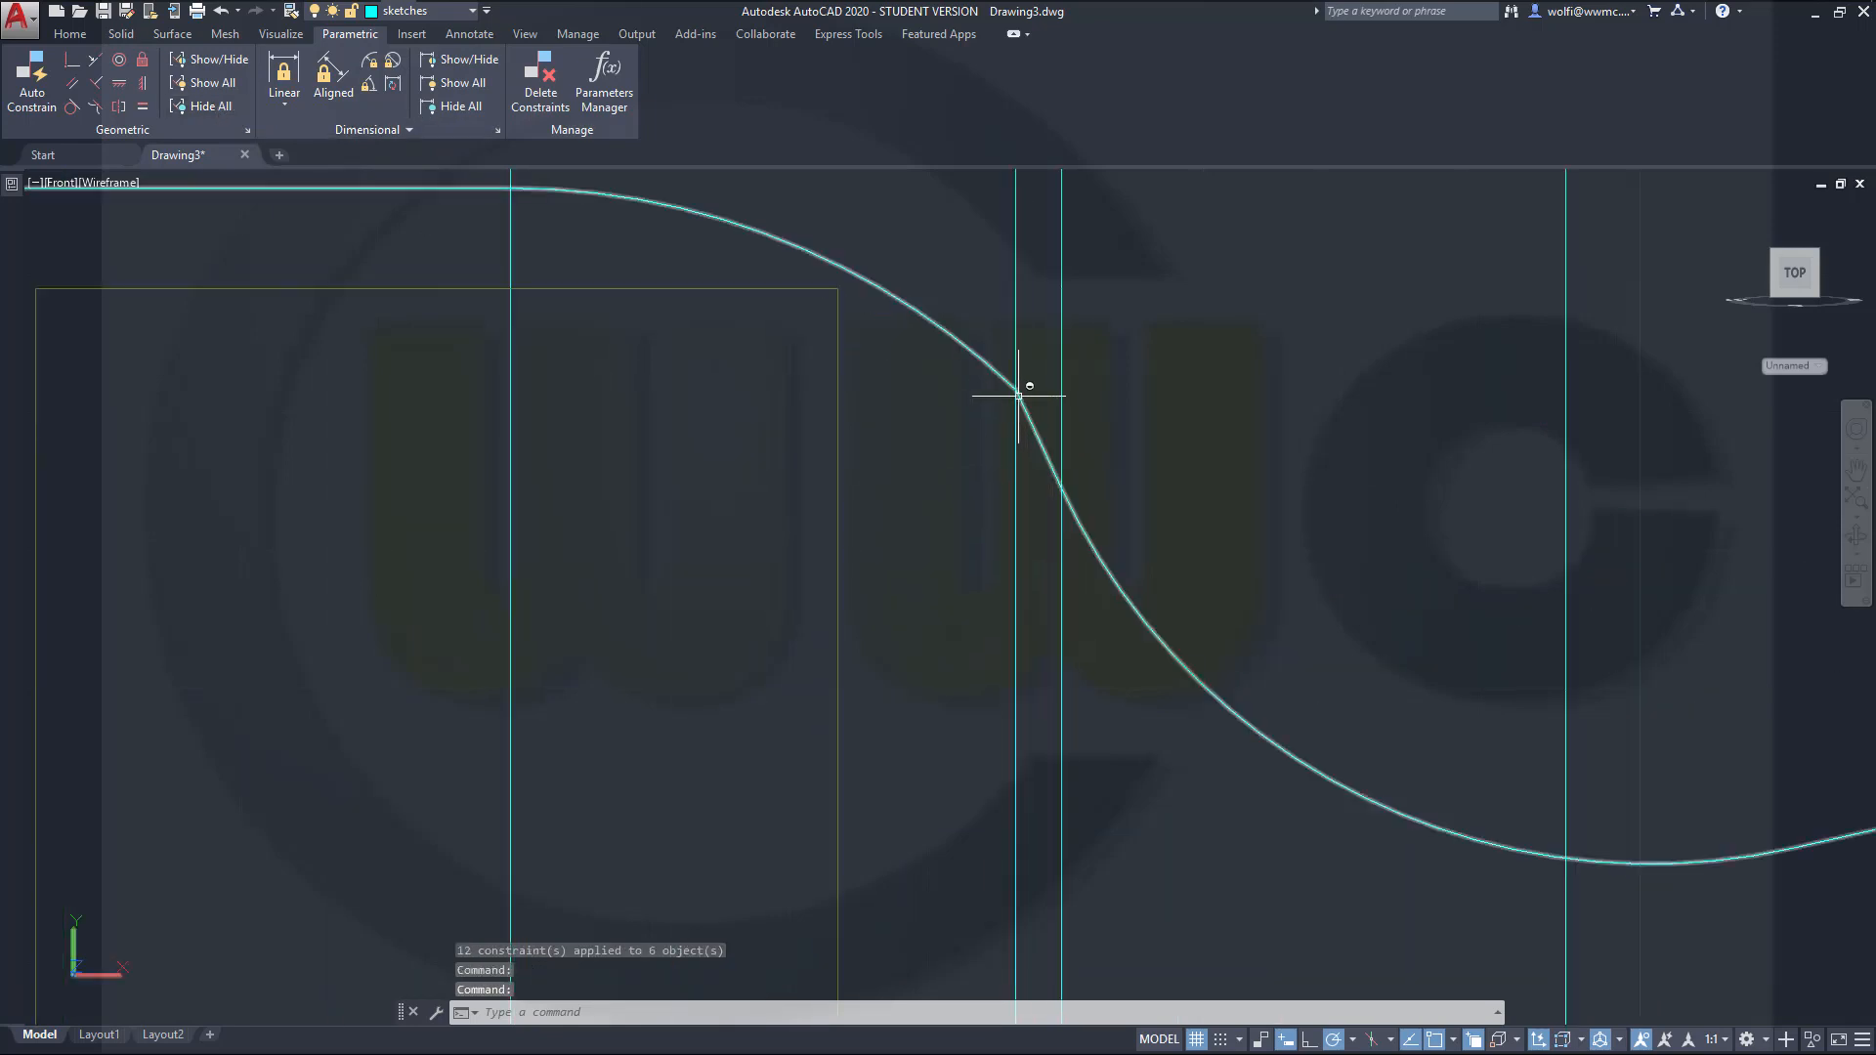
pyautogui.scroll(-3, 1017, 385)
pyautogui.scroll(-2, 1219, 445)
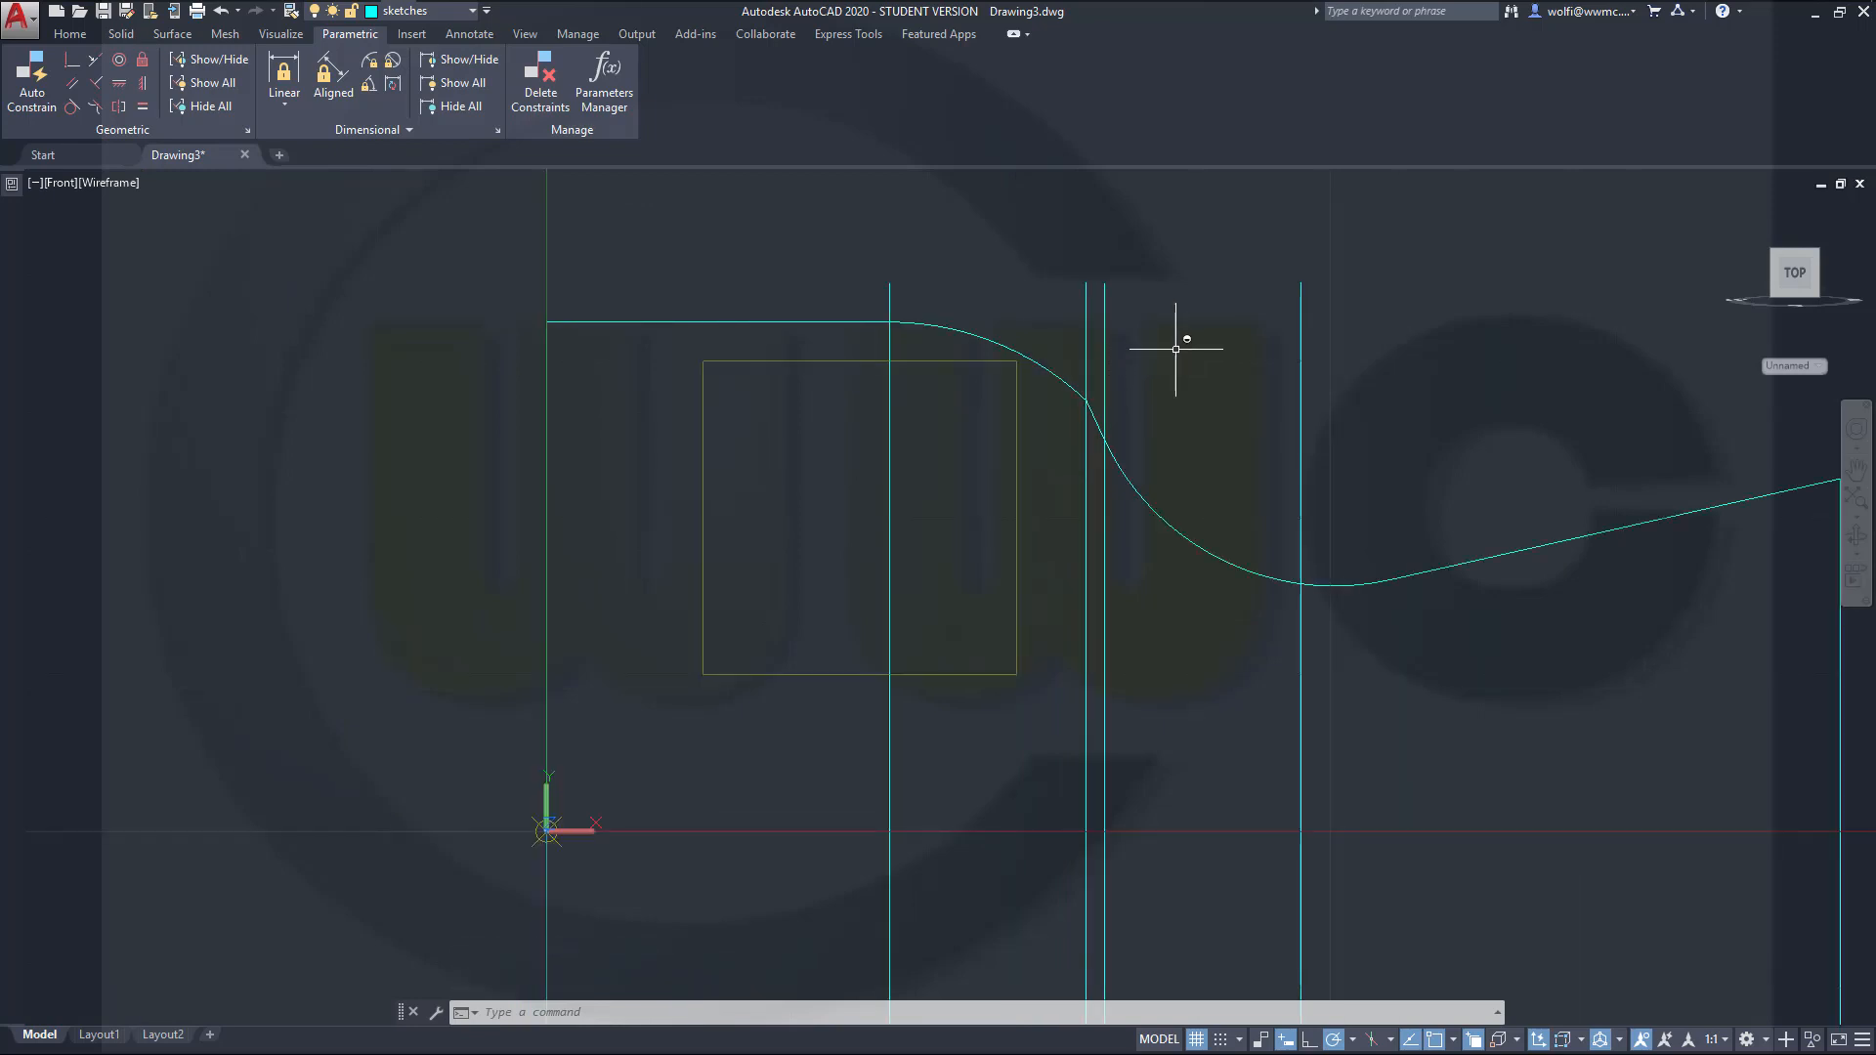
pyautogui.scroll(2, 1474, 528)
pyautogui.scroll(-6, 1529, 601)
pyautogui.scroll(10, 1613, 557)
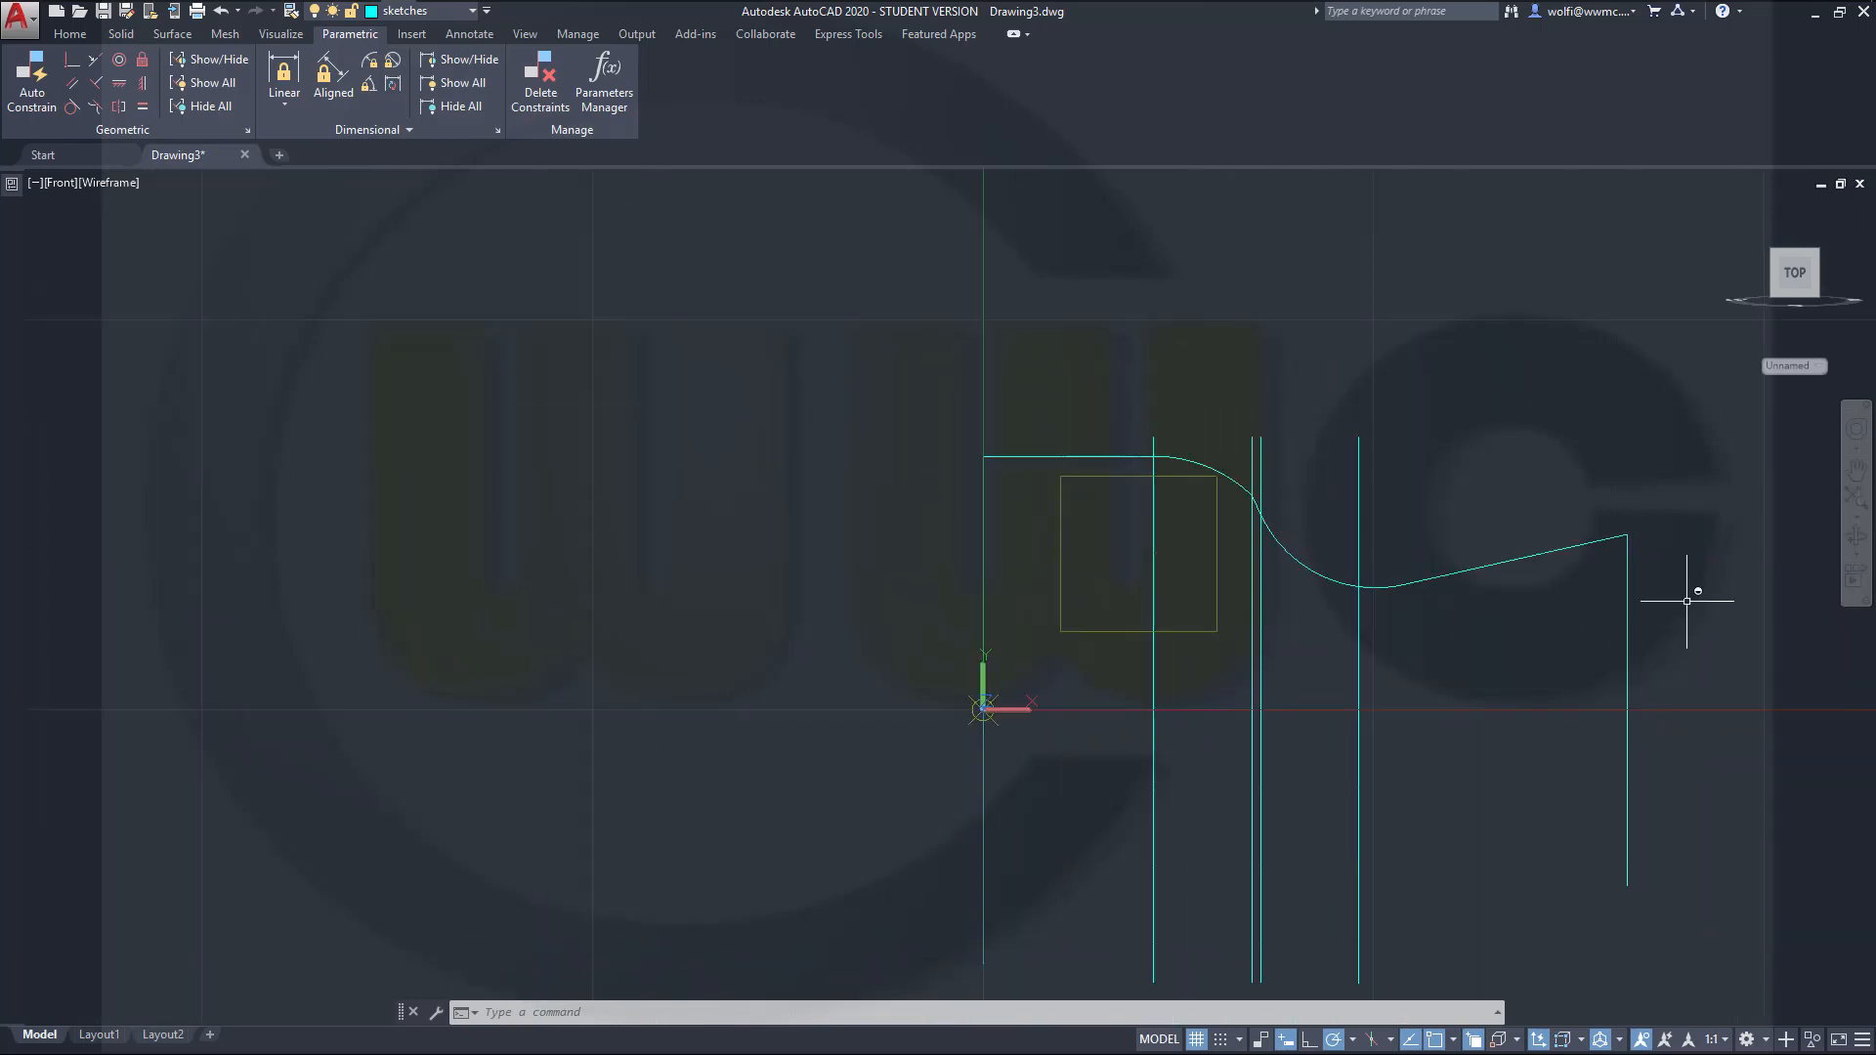
pyautogui.scroll(-5, 1561, 467)
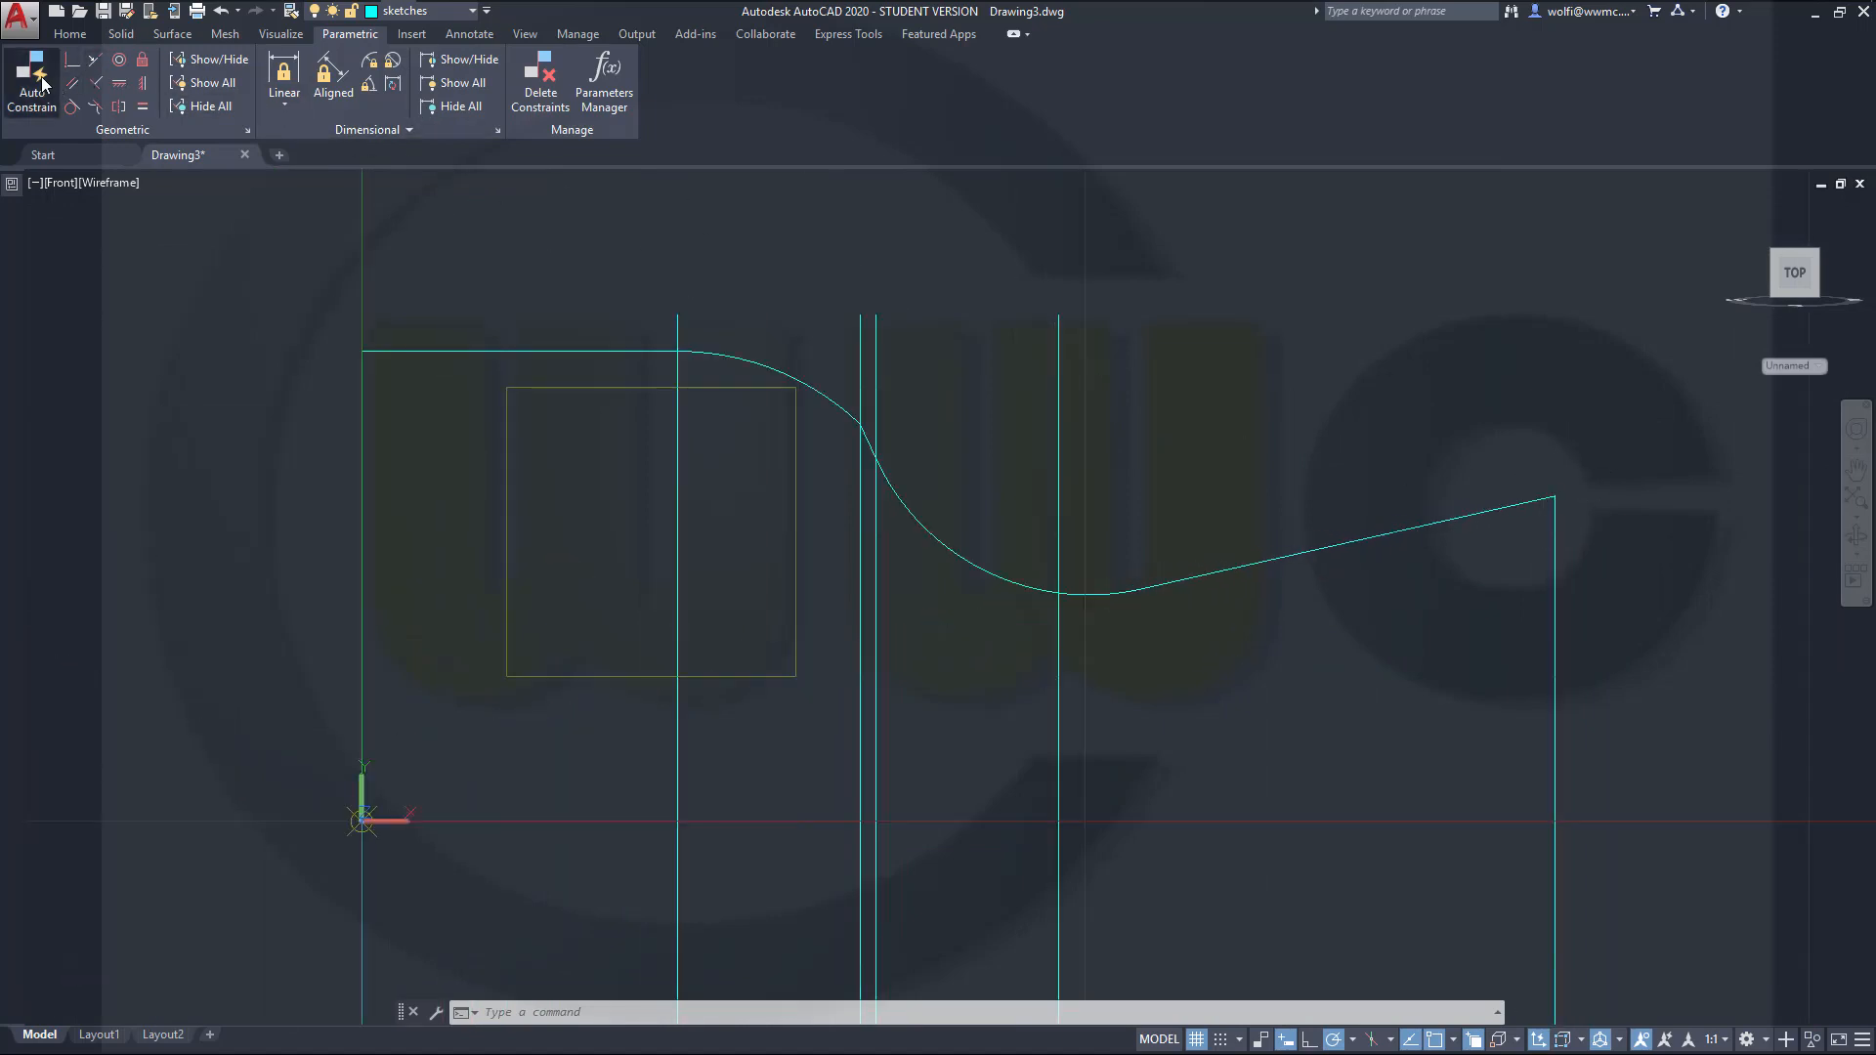
# Step: Auto-constrain the outline polyline with the outermost vertical line at their shared endpoint
pyautogui.click(42, 76)
pyautogui.click(1630, 542)
pyautogui.click(1478, 438)
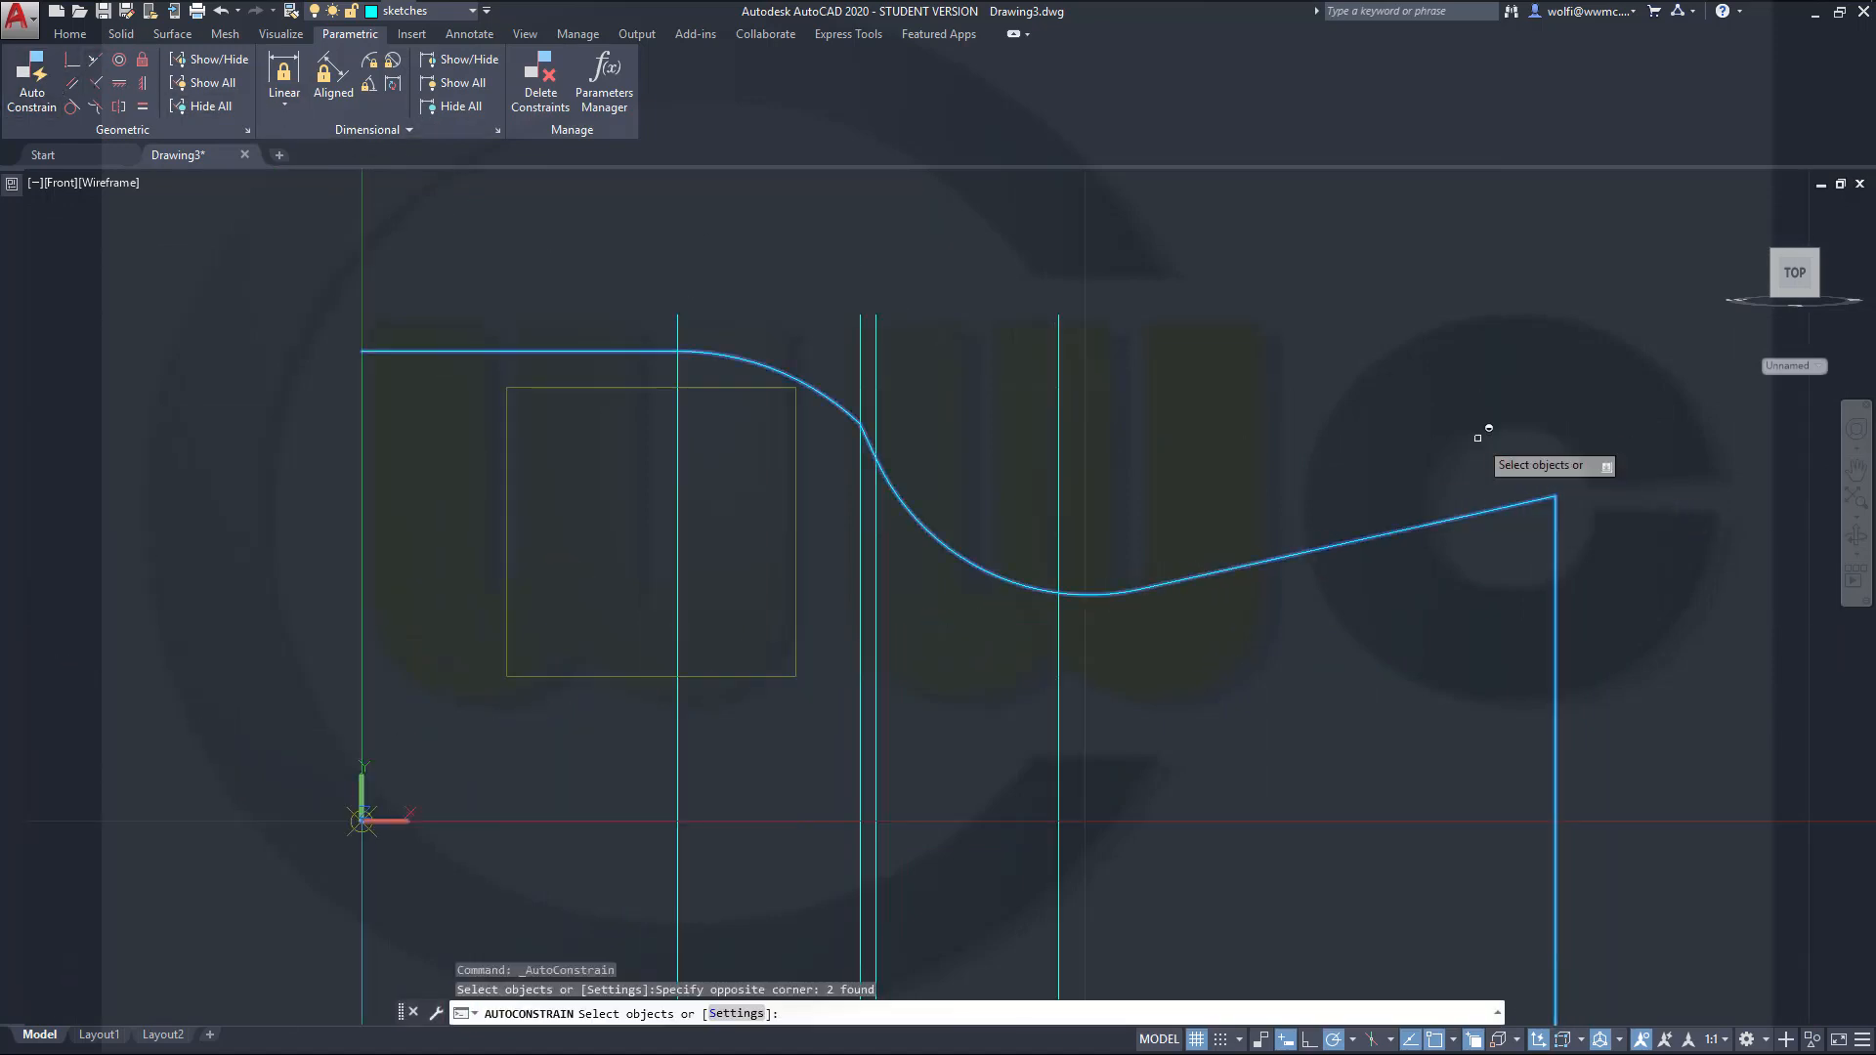
pyautogui.rightClick(1510, 371)
pyautogui.click(1544, 383)
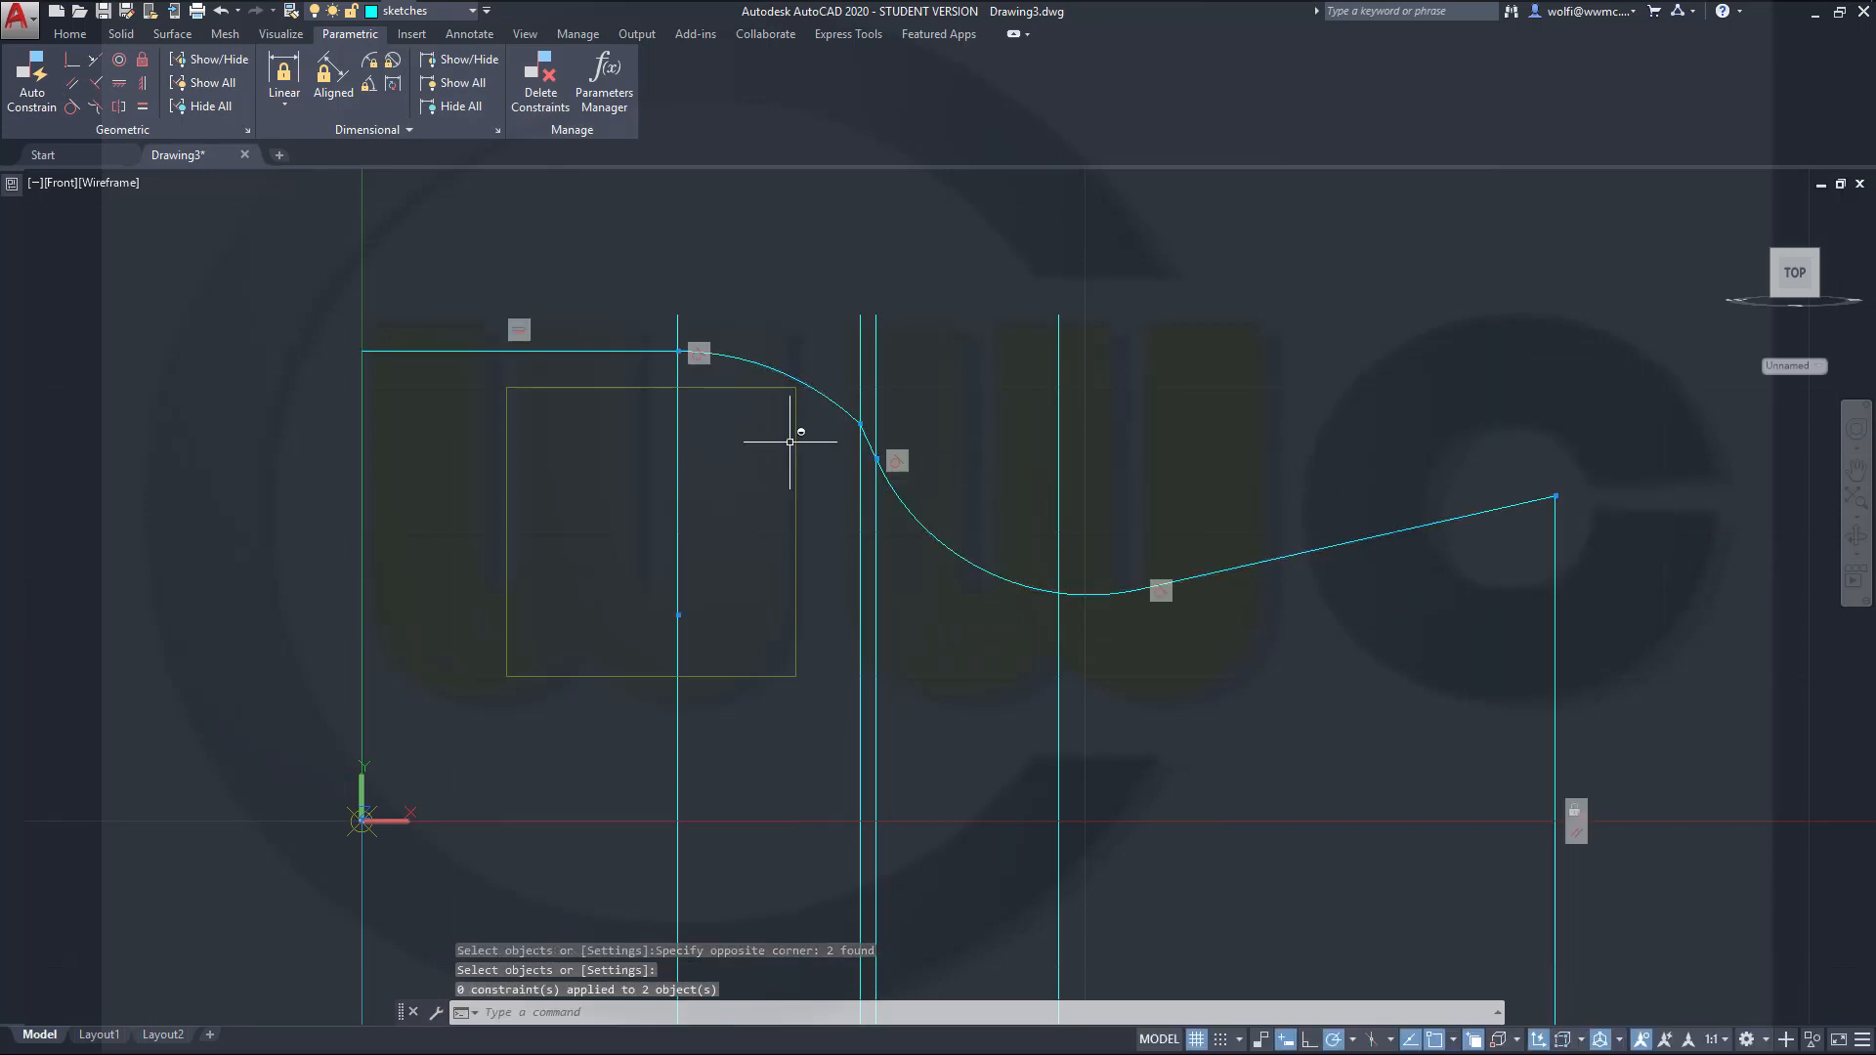
pyautogui.scroll(3, 789, 441)
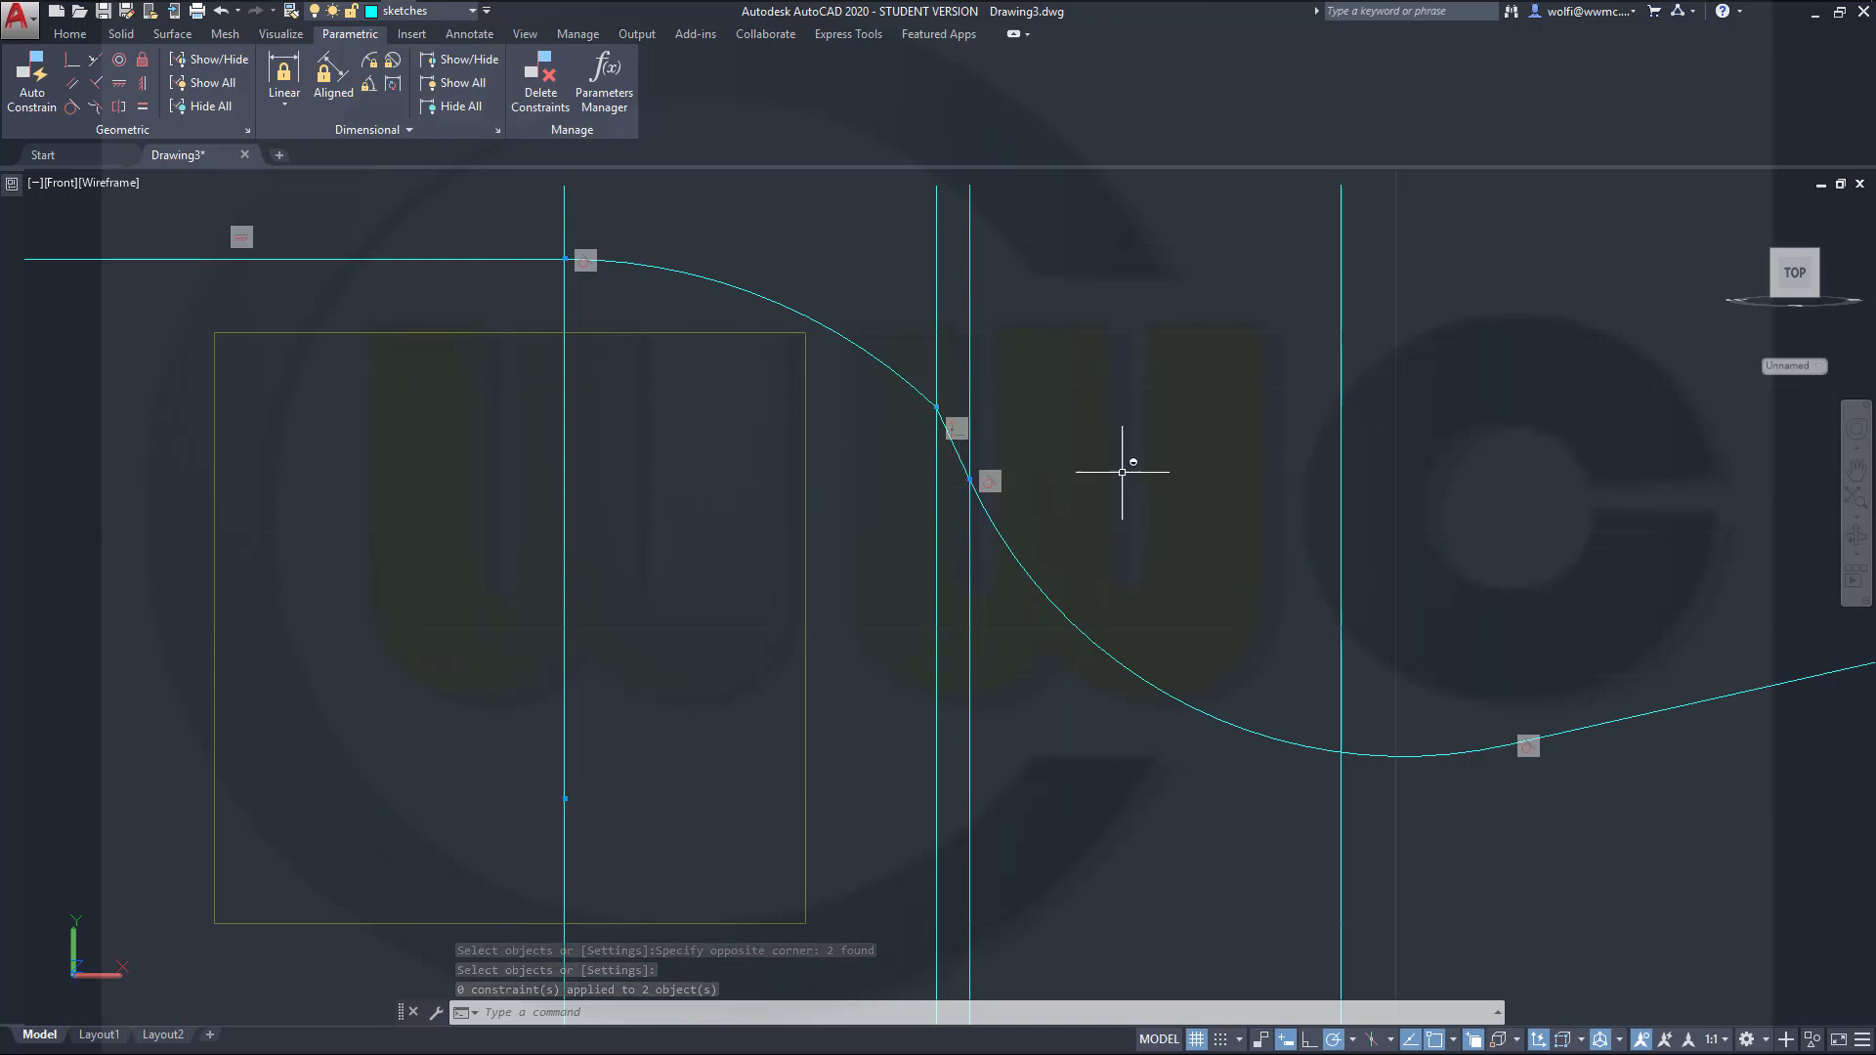
pyautogui.scroll(-4, 1122, 472)
pyautogui.press('Escape')
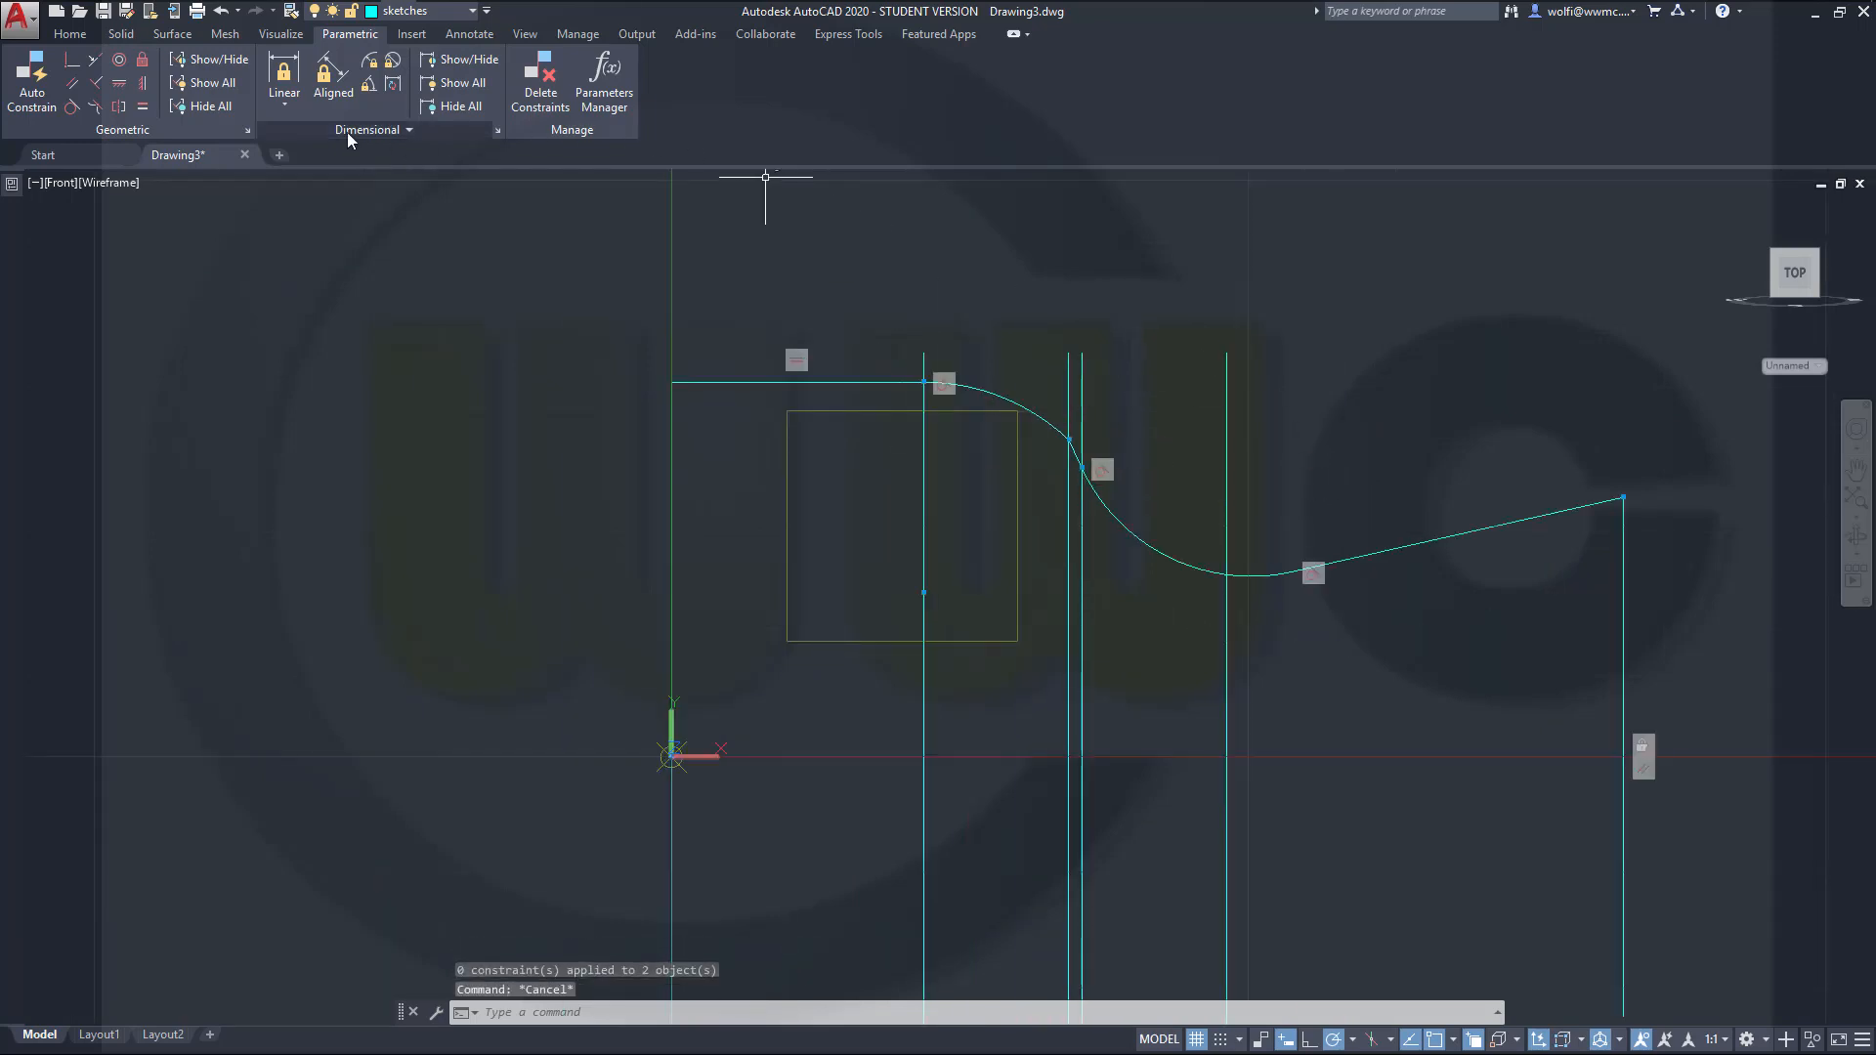
# Step: Apply a tangent constraint between the downward arc and the short straight segment at the second bend-edge line
pyautogui.click(72, 108)
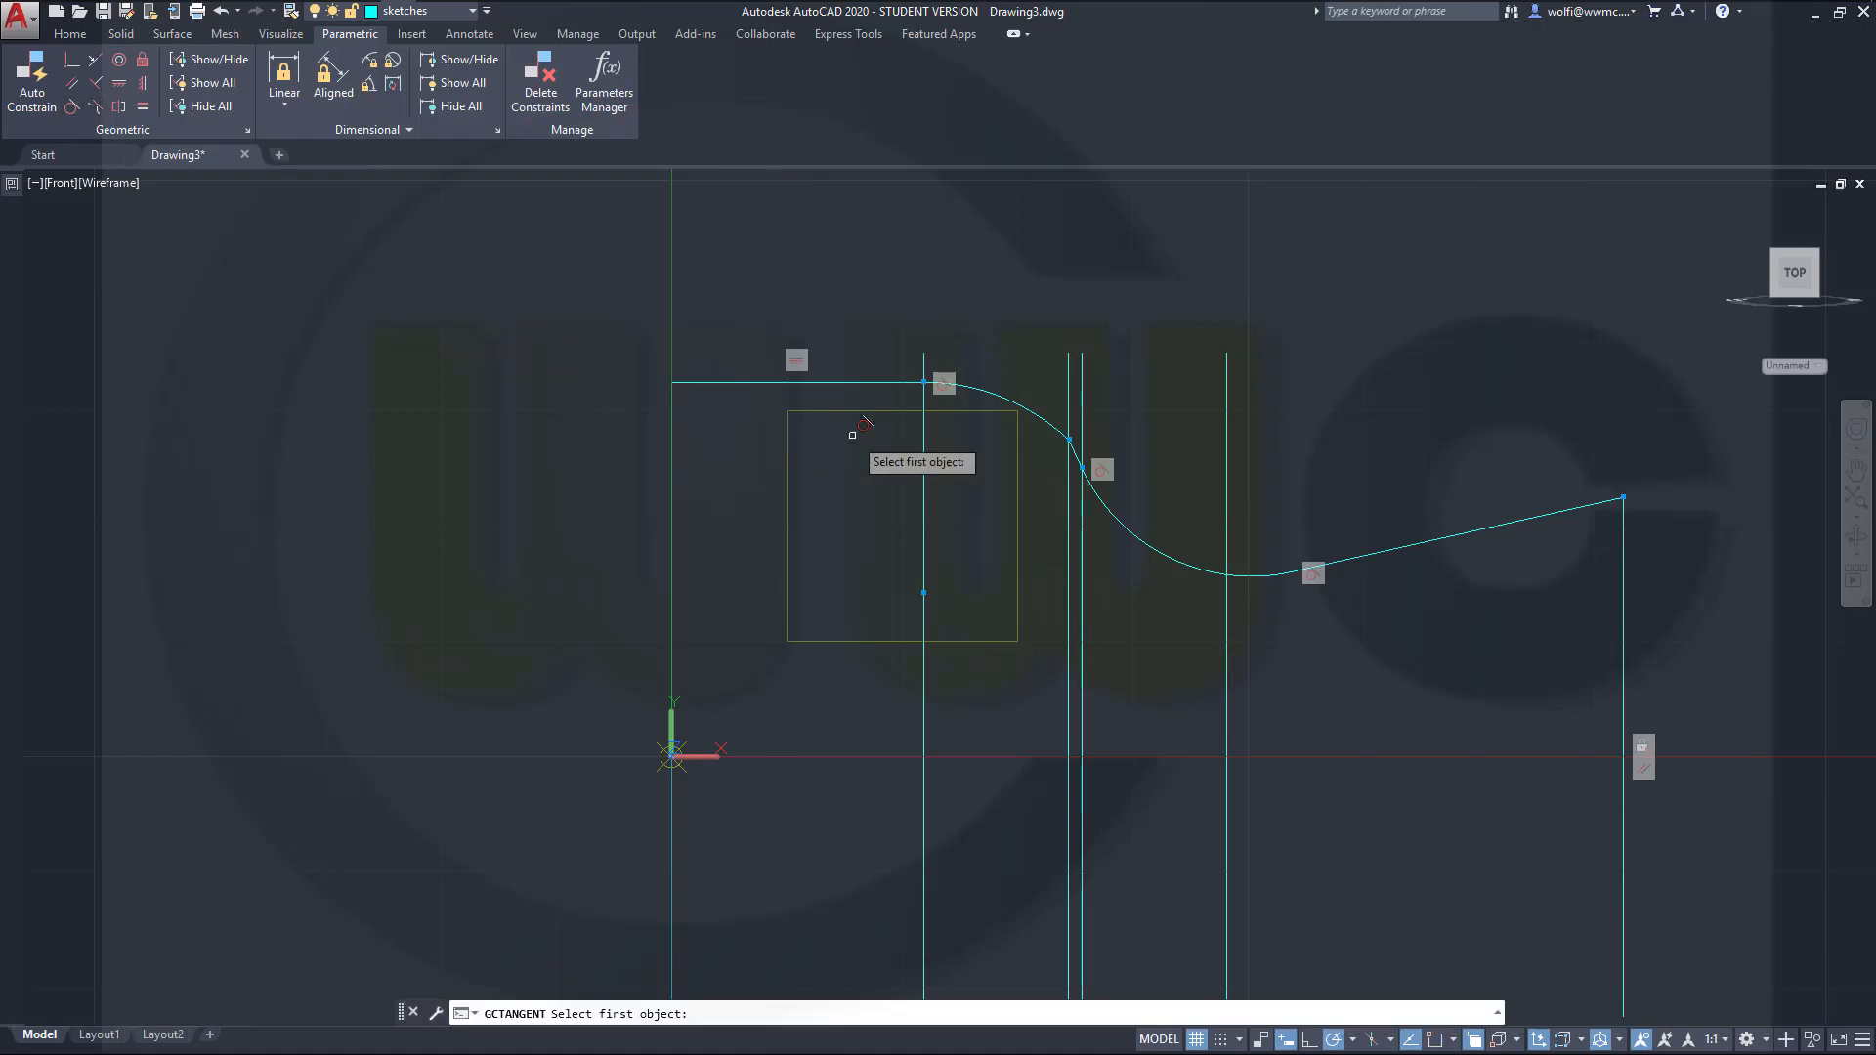
pyautogui.scroll(3, 1070, 469)
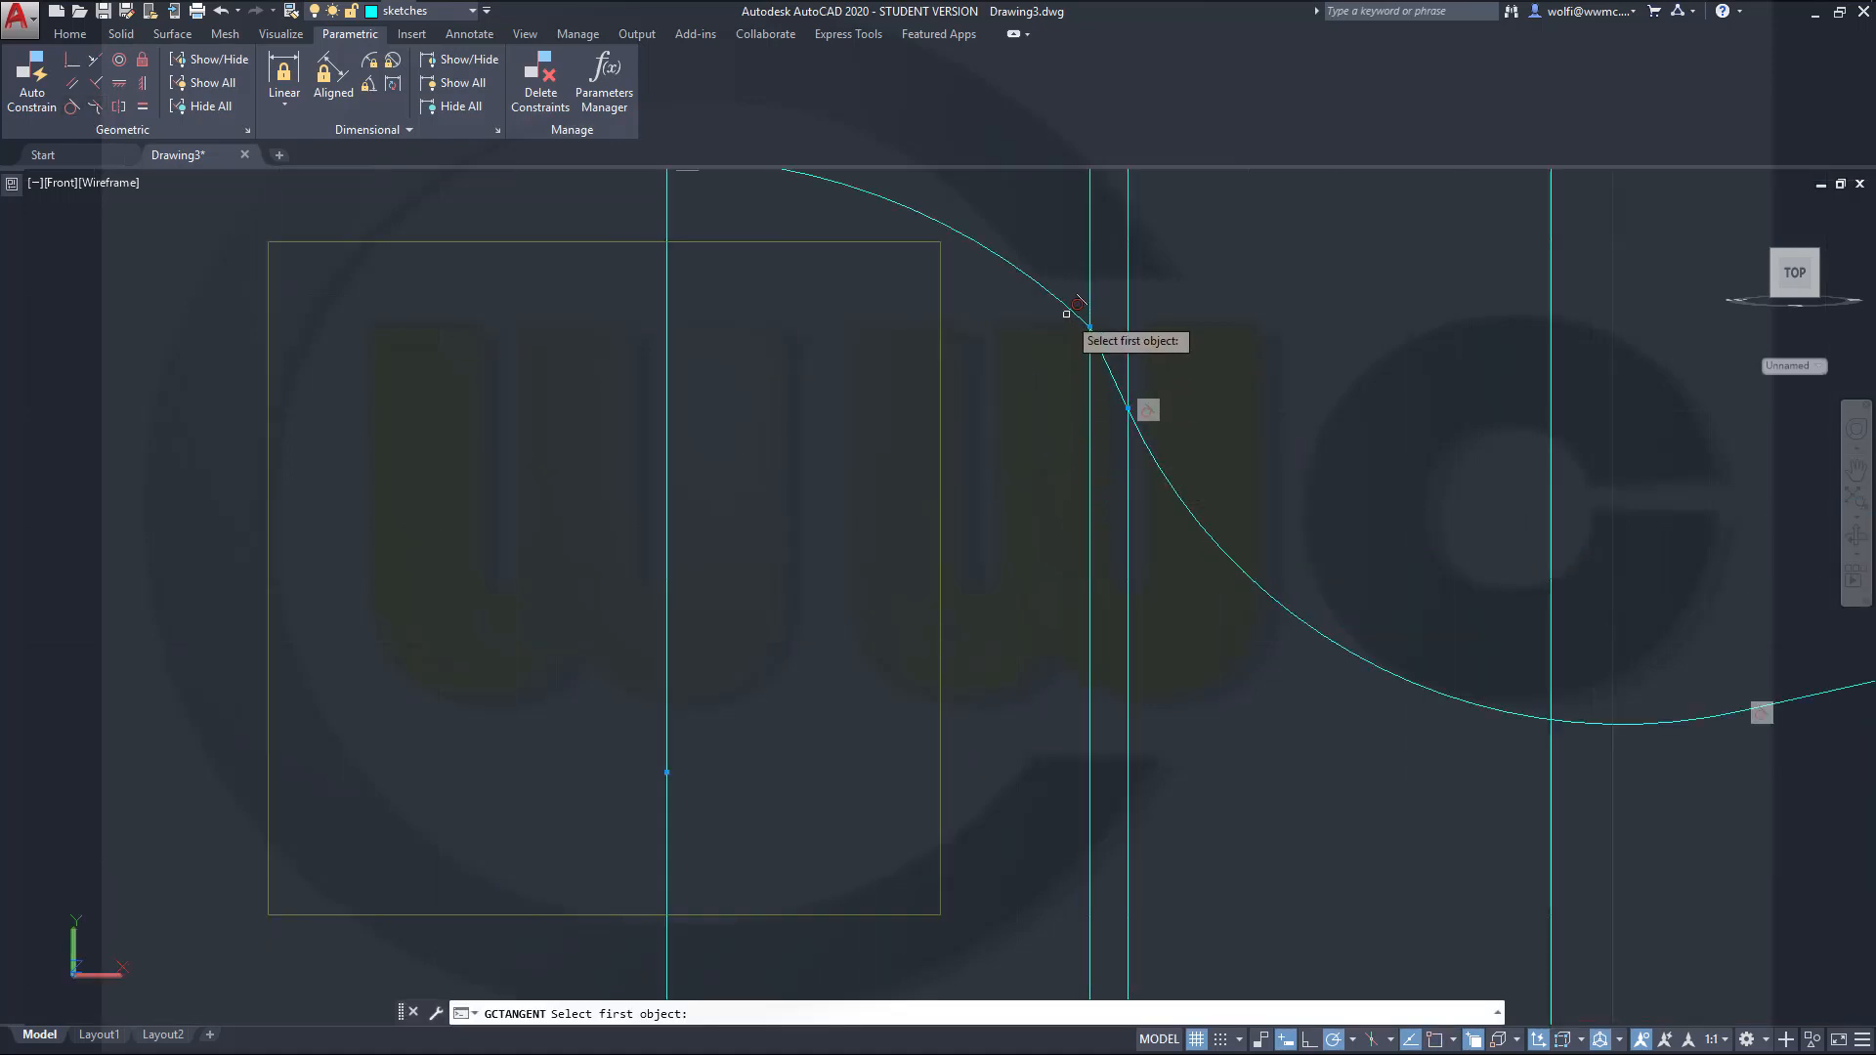
pyautogui.click(1062, 304)
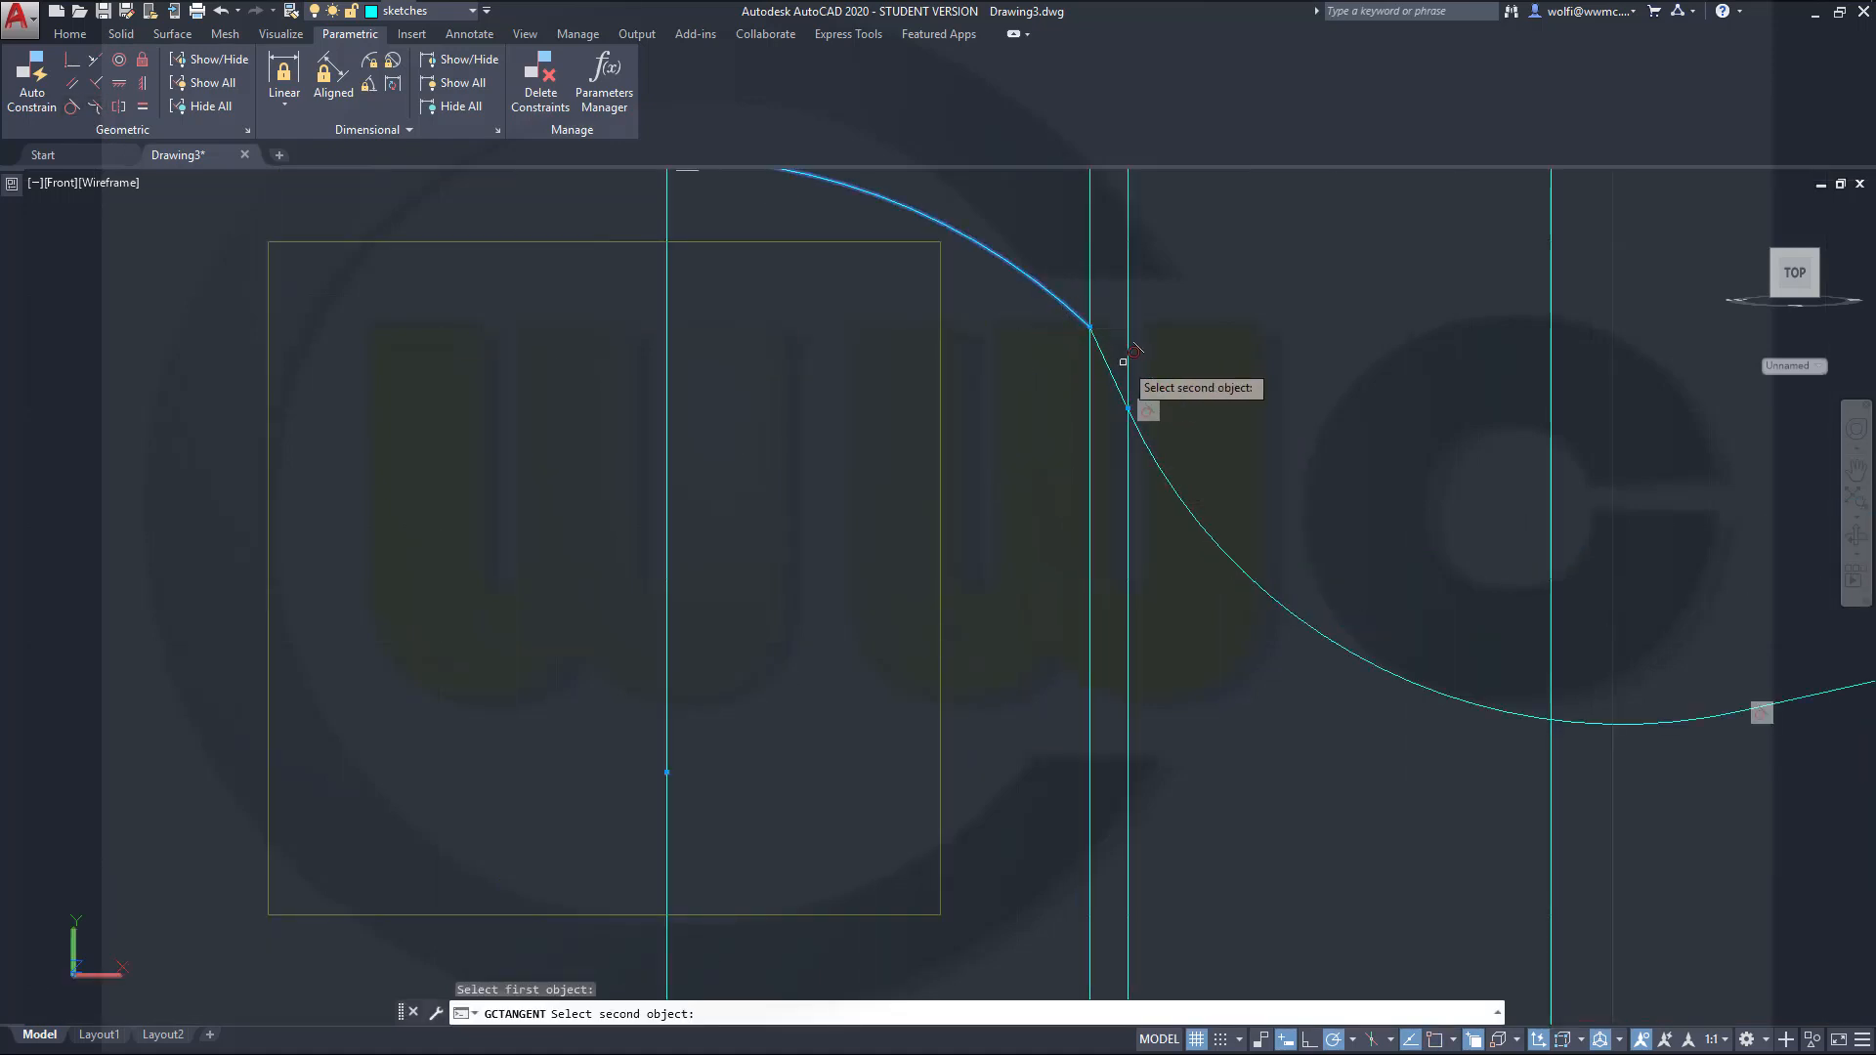
pyautogui.click(1128, 409)
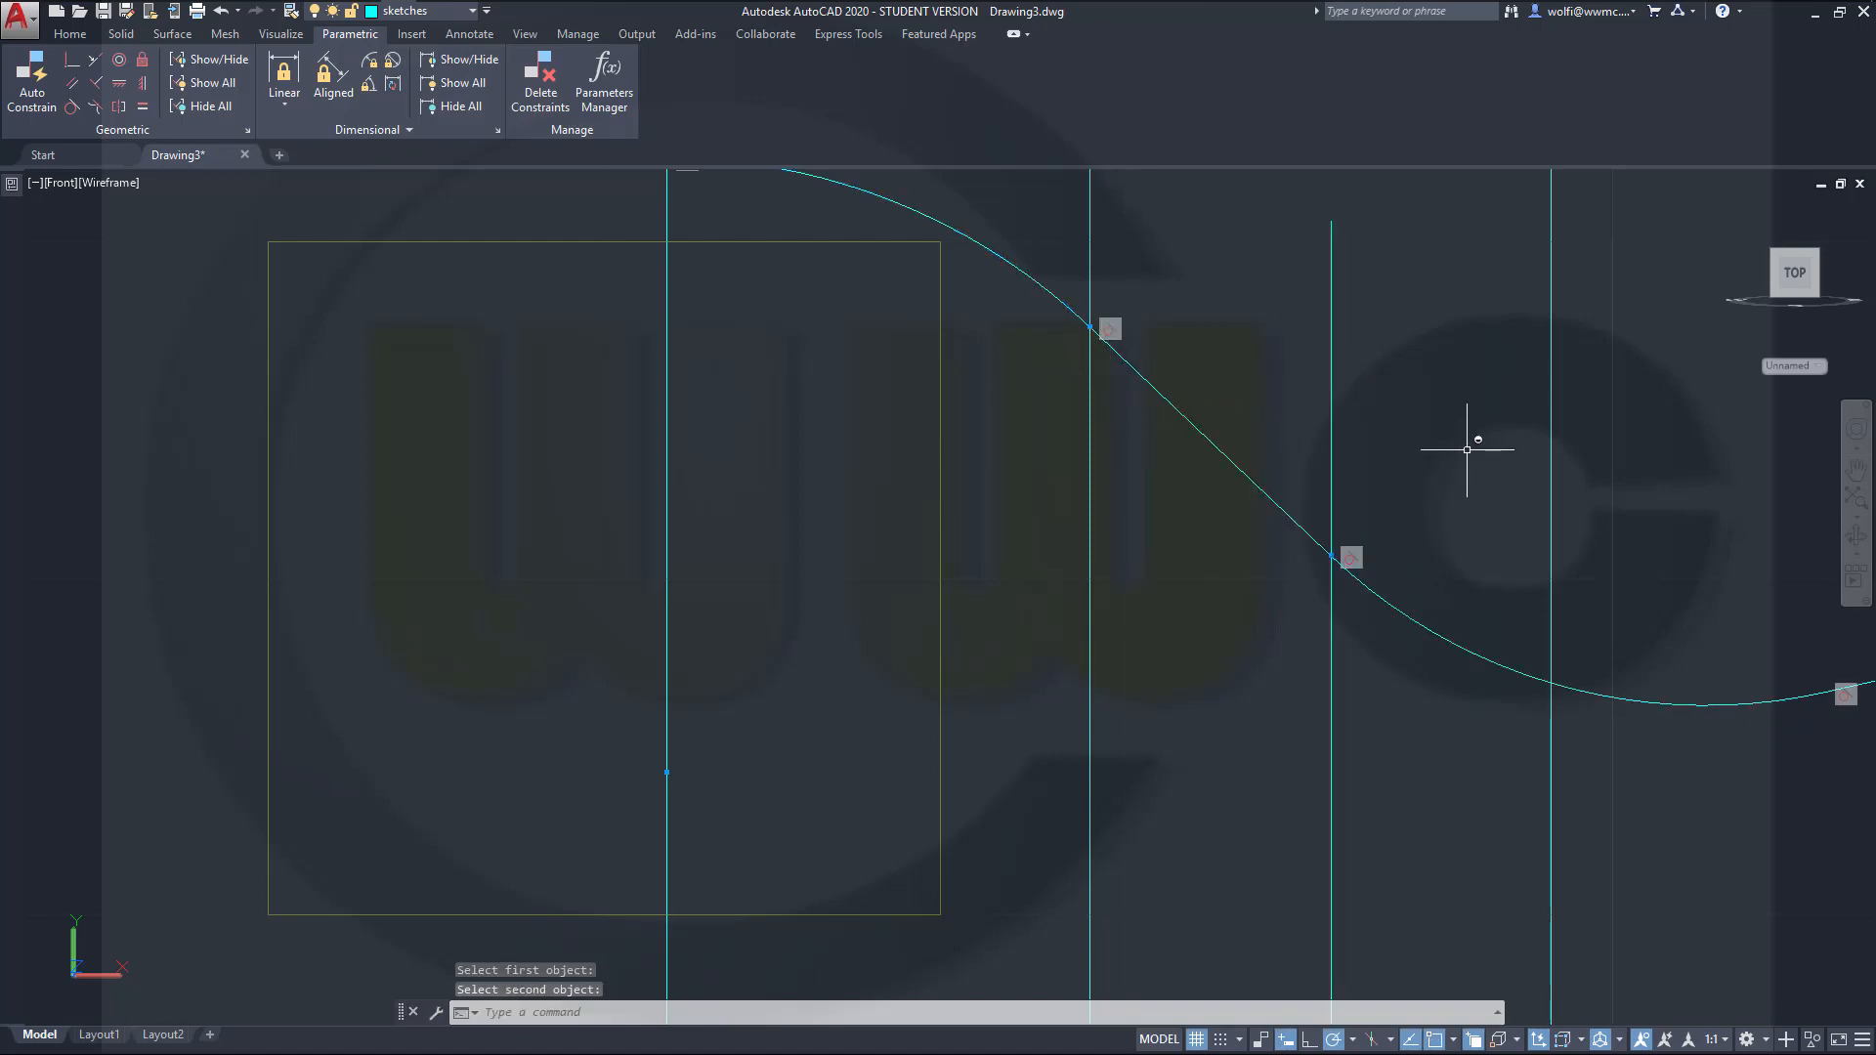
pyautogui.scroll(-6, 1480, 460)
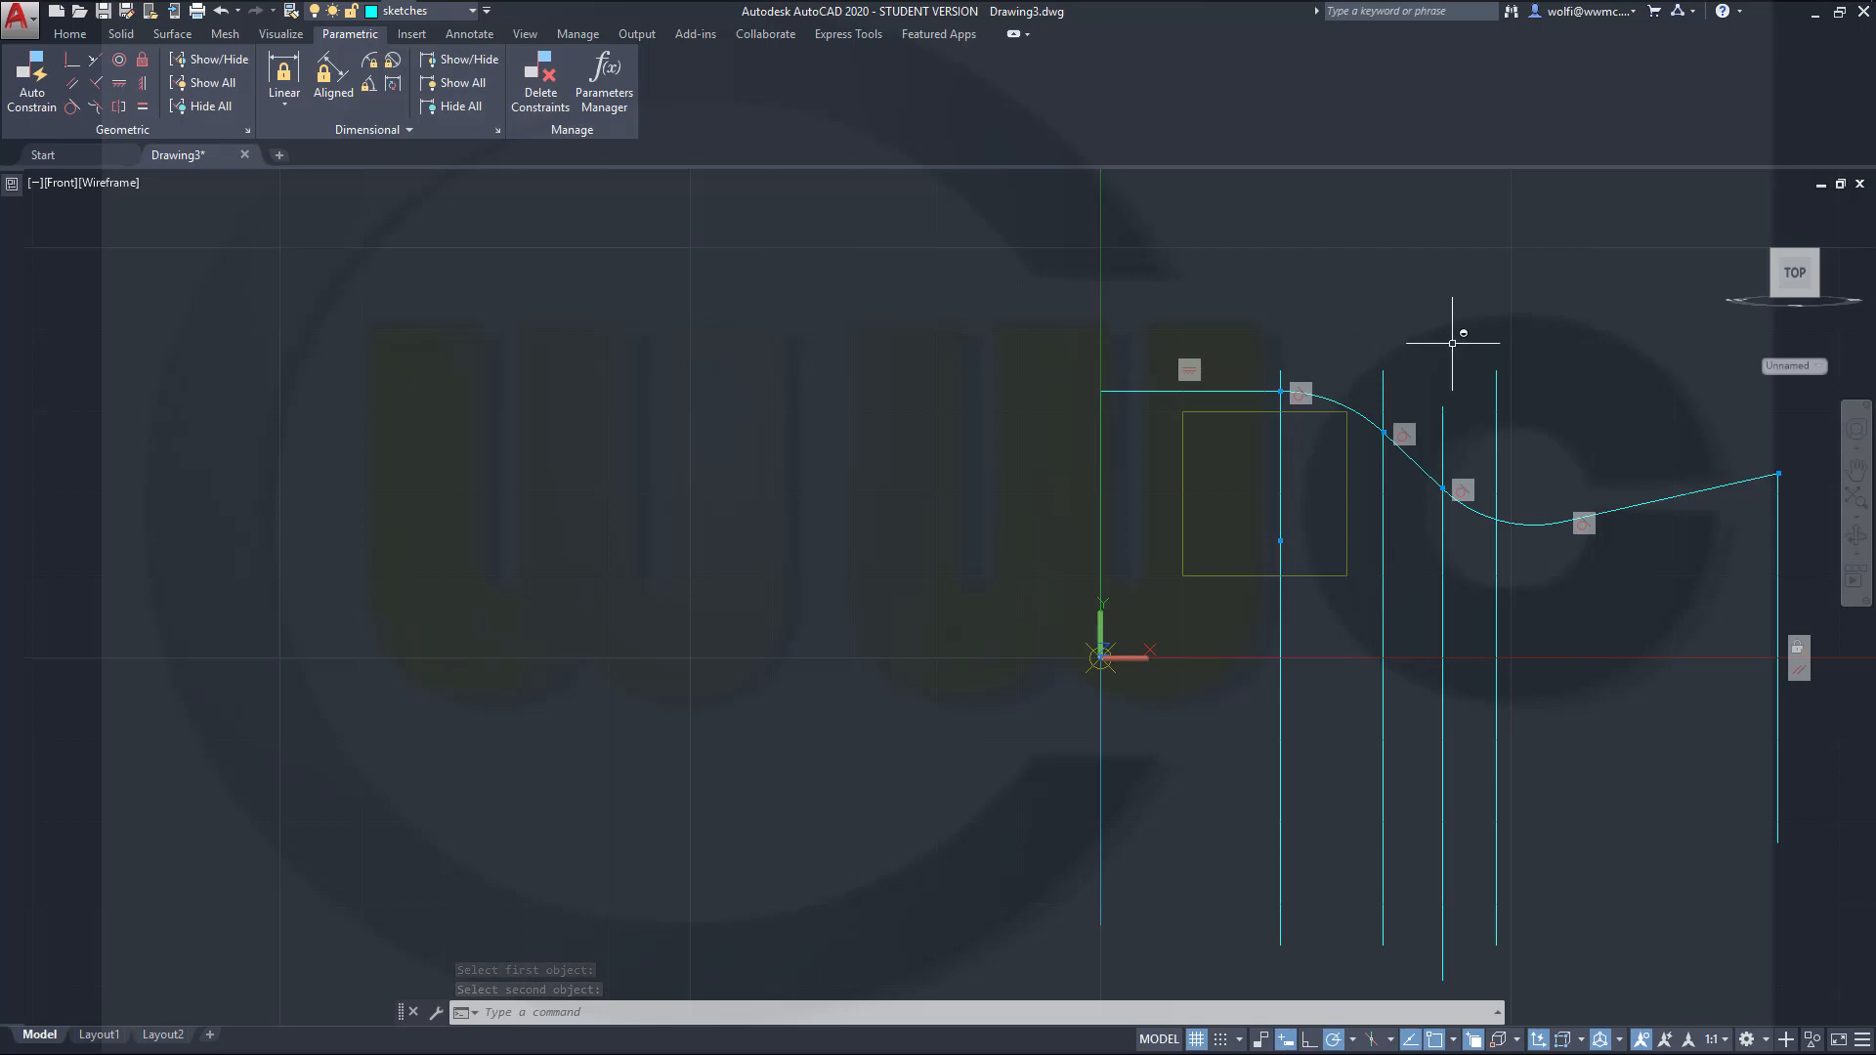
pyautogui.press('Escape')
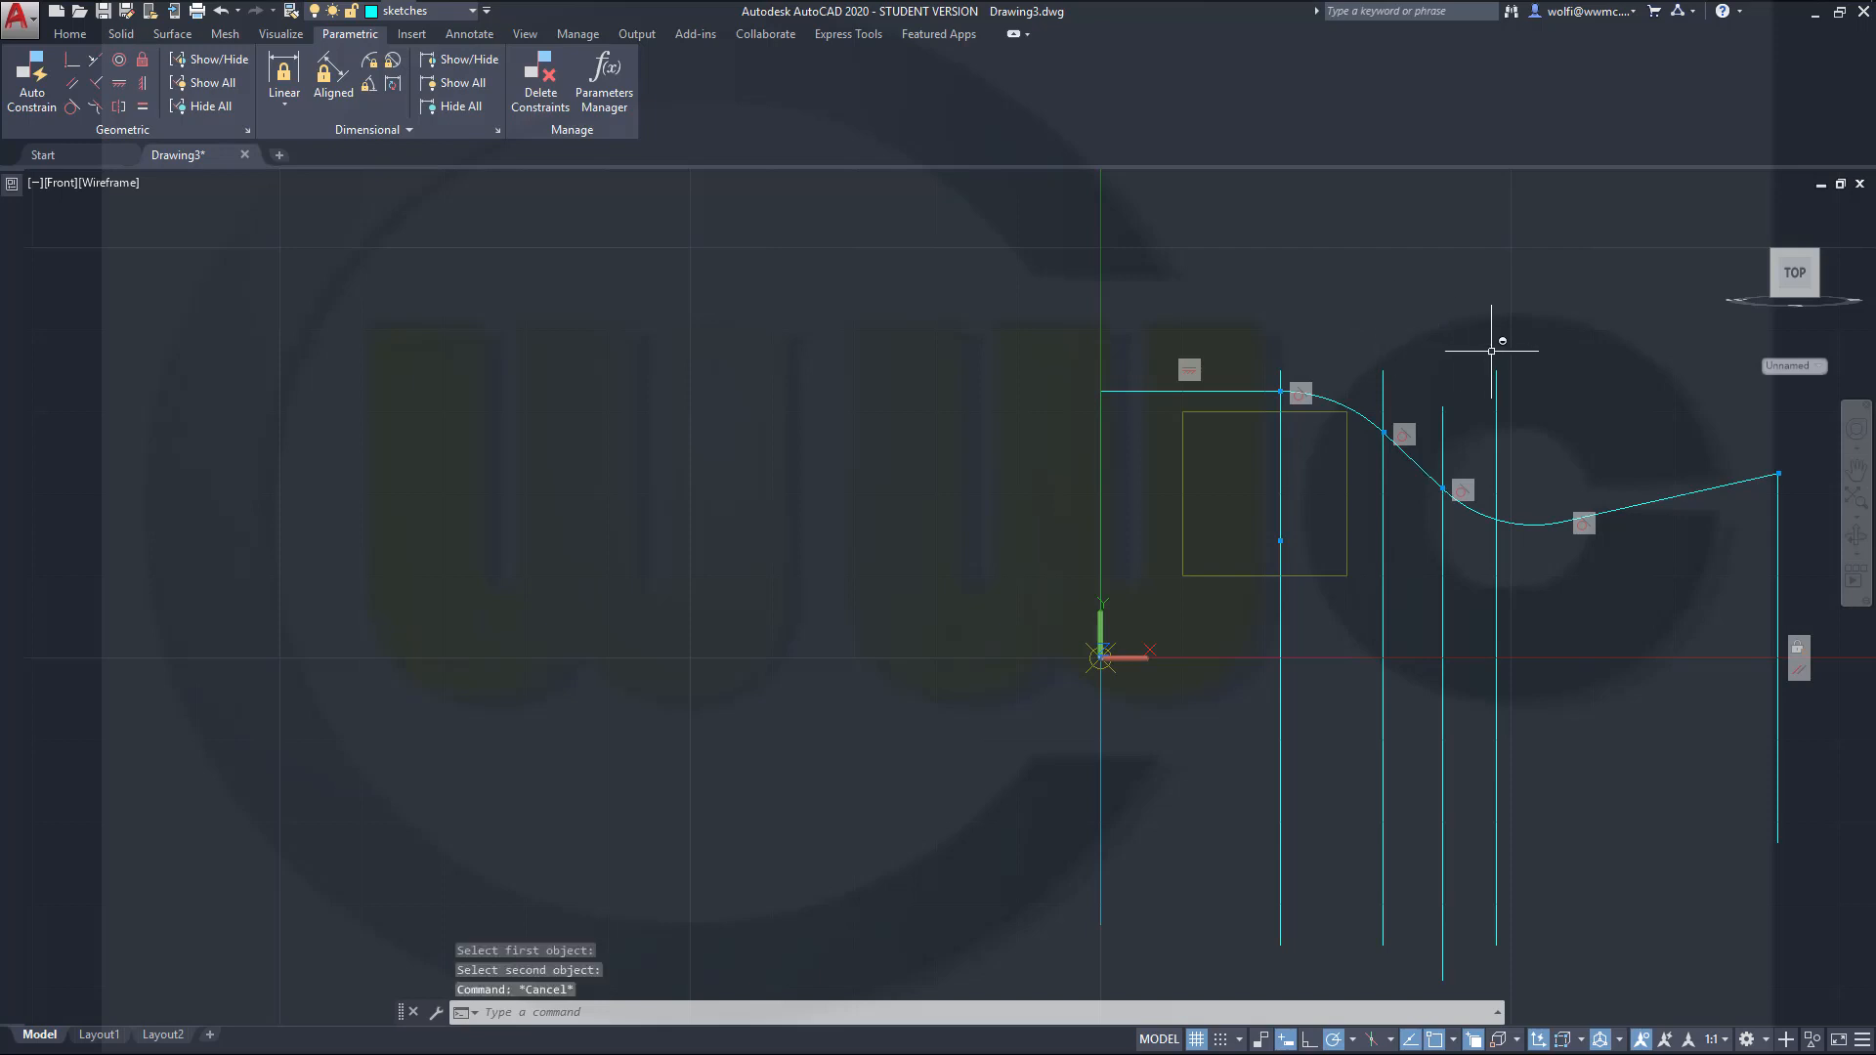
# Step: Undo the tangent constraint between the downward arc and the short segment
pyautogui.hotkey('ctrl', 'z')
pyautogui.hotkey('ctrl', 'z')
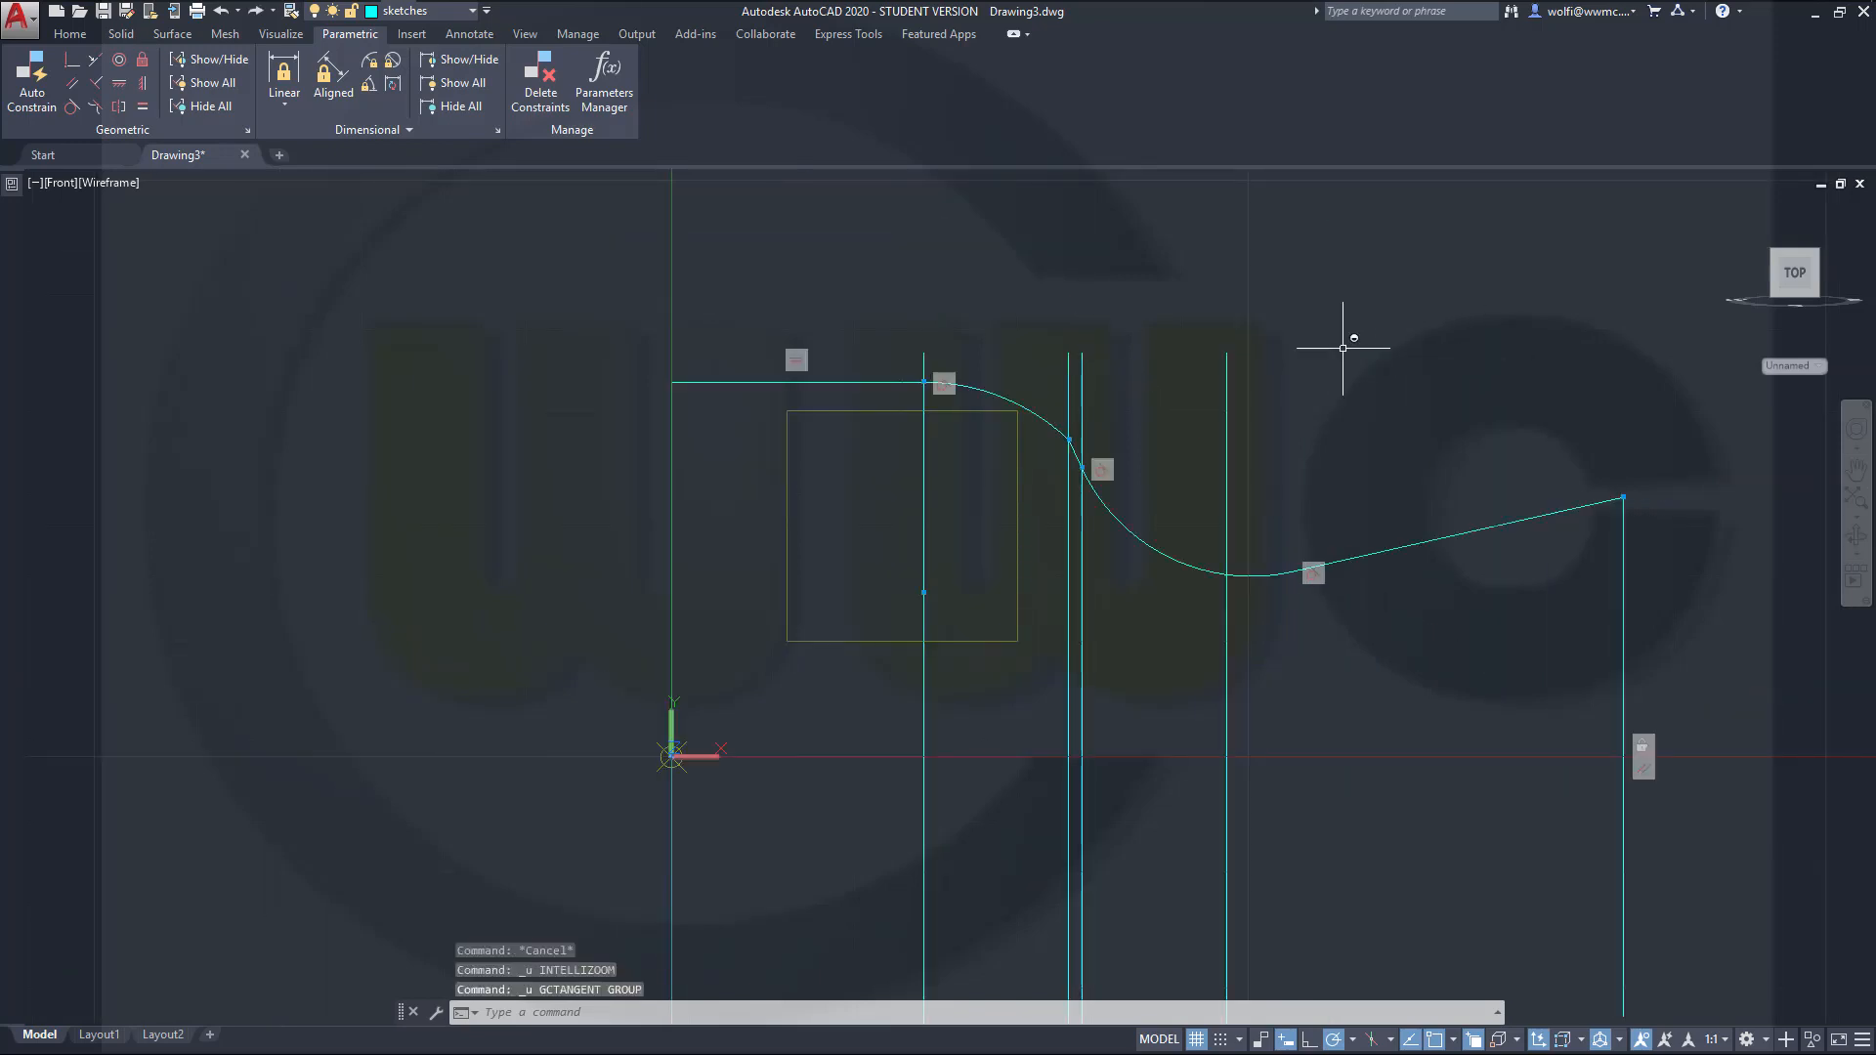
pyautogui.press('Escape')
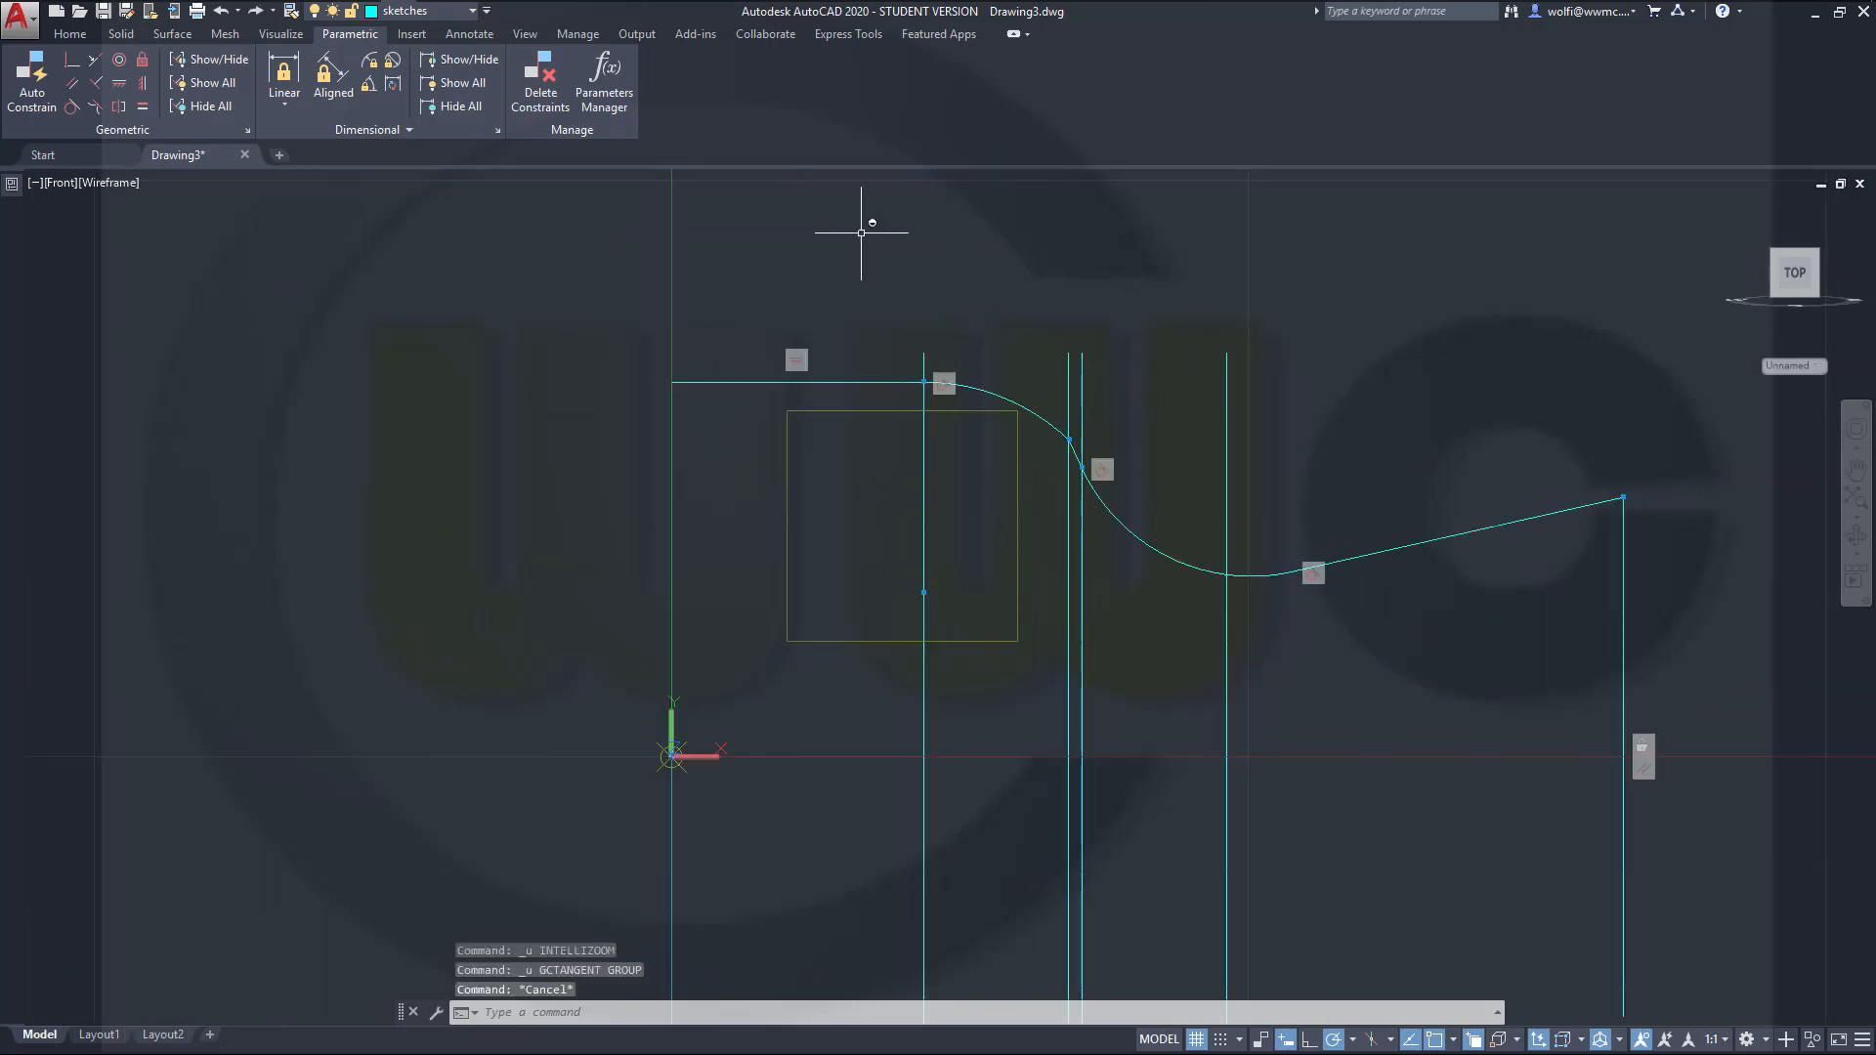
# Step: Apply Fix constraints to the third and fourth bend-edge lines
pyautogui.click(141, 60)
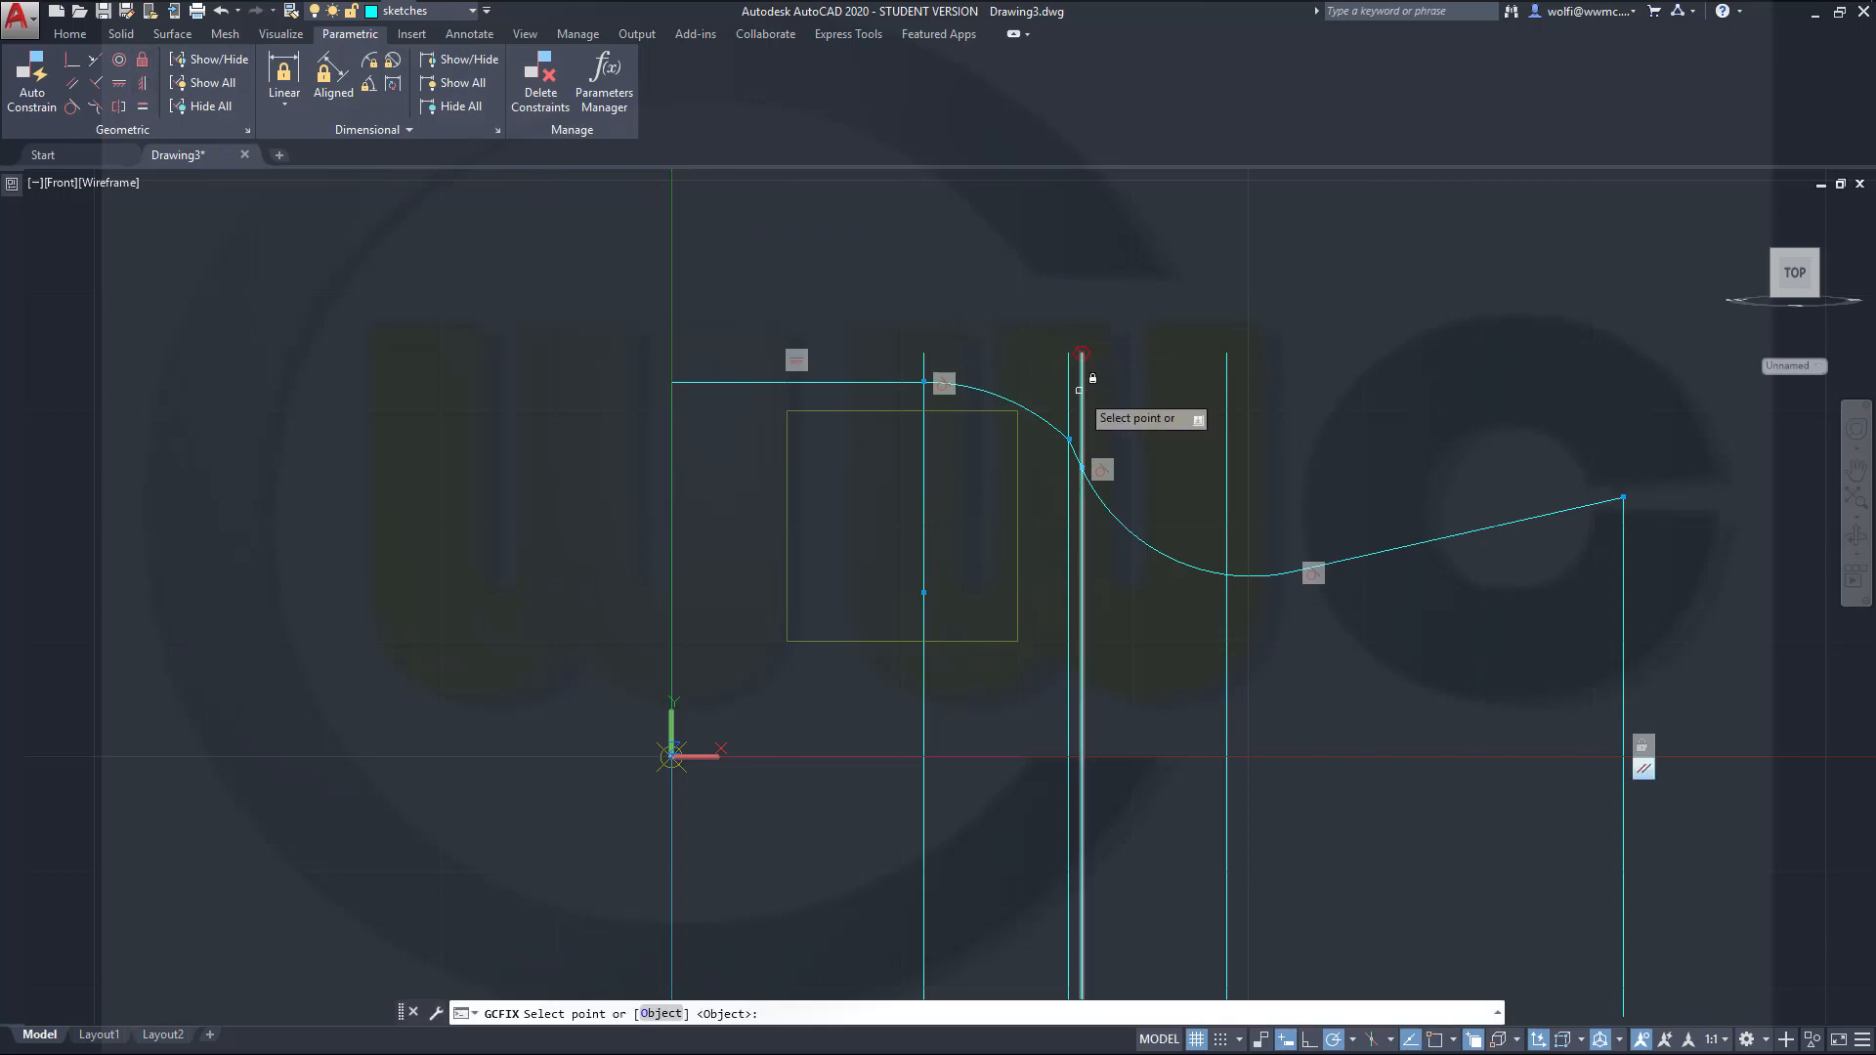
pyautogui.click(1084, 391)
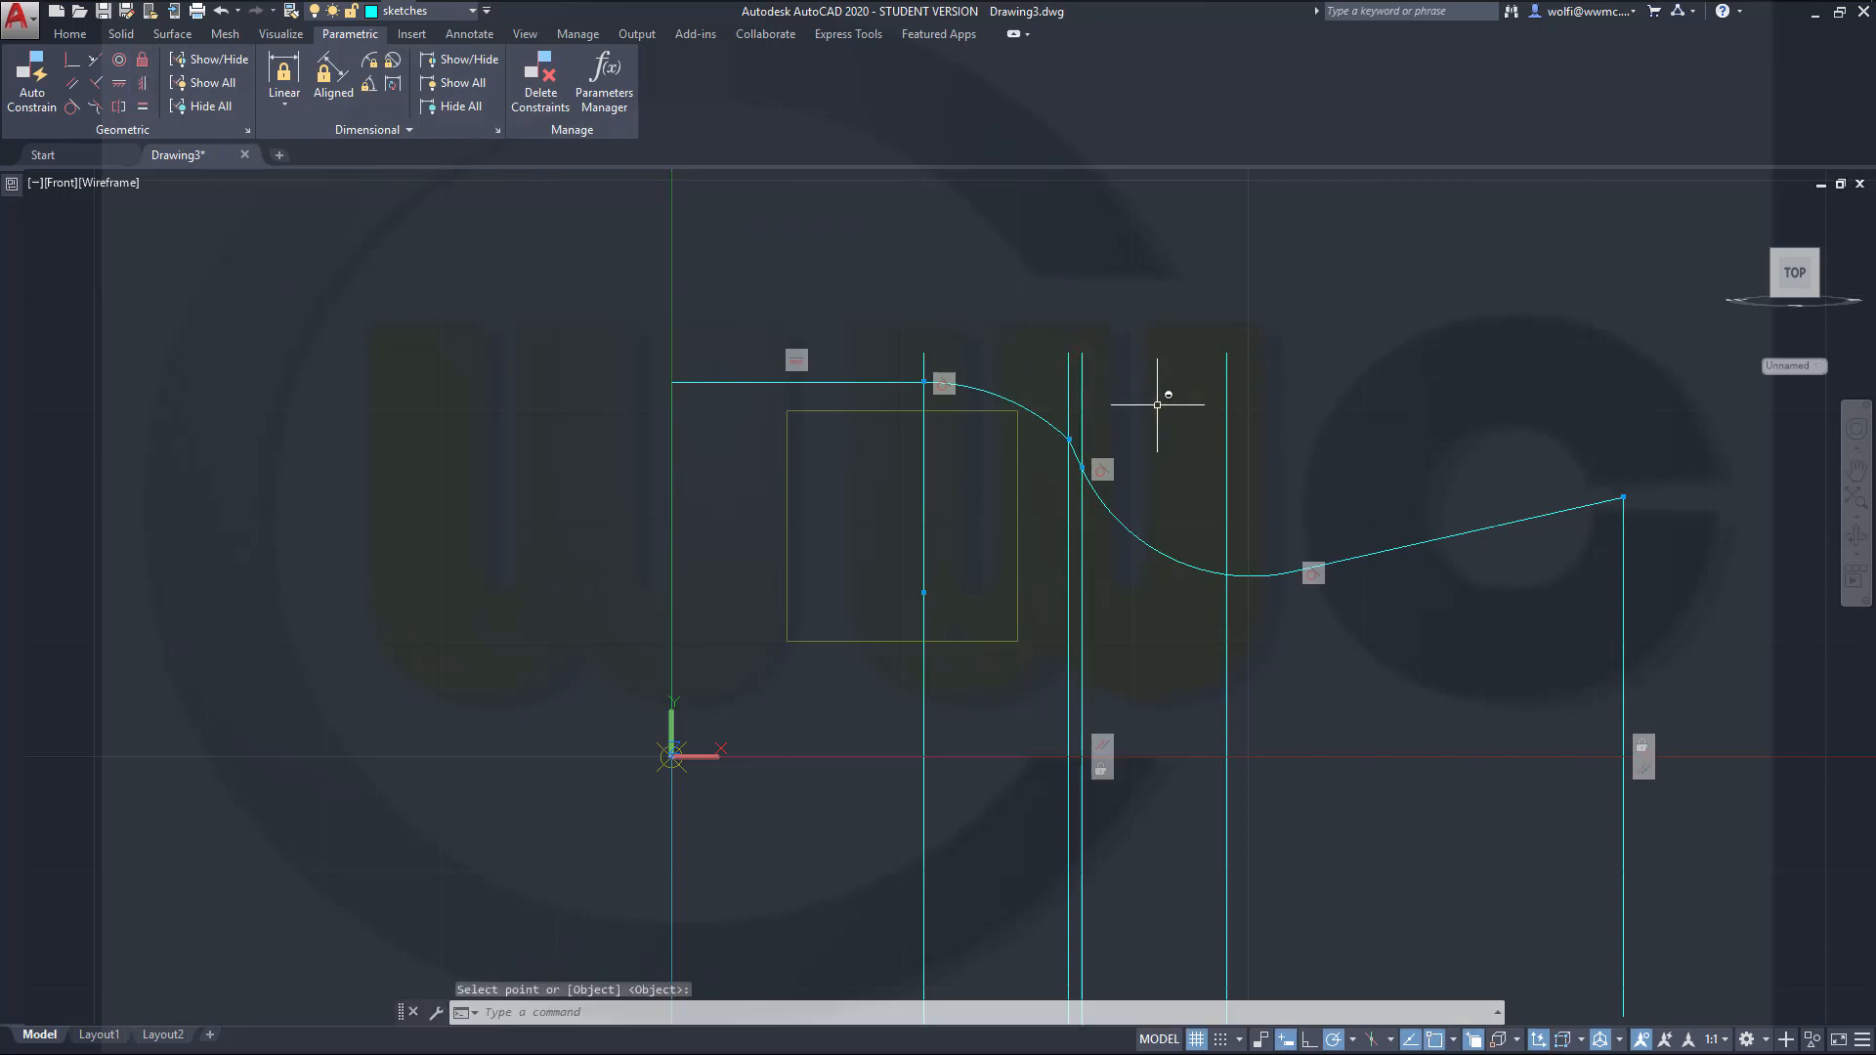
pyautogui.press('Return')
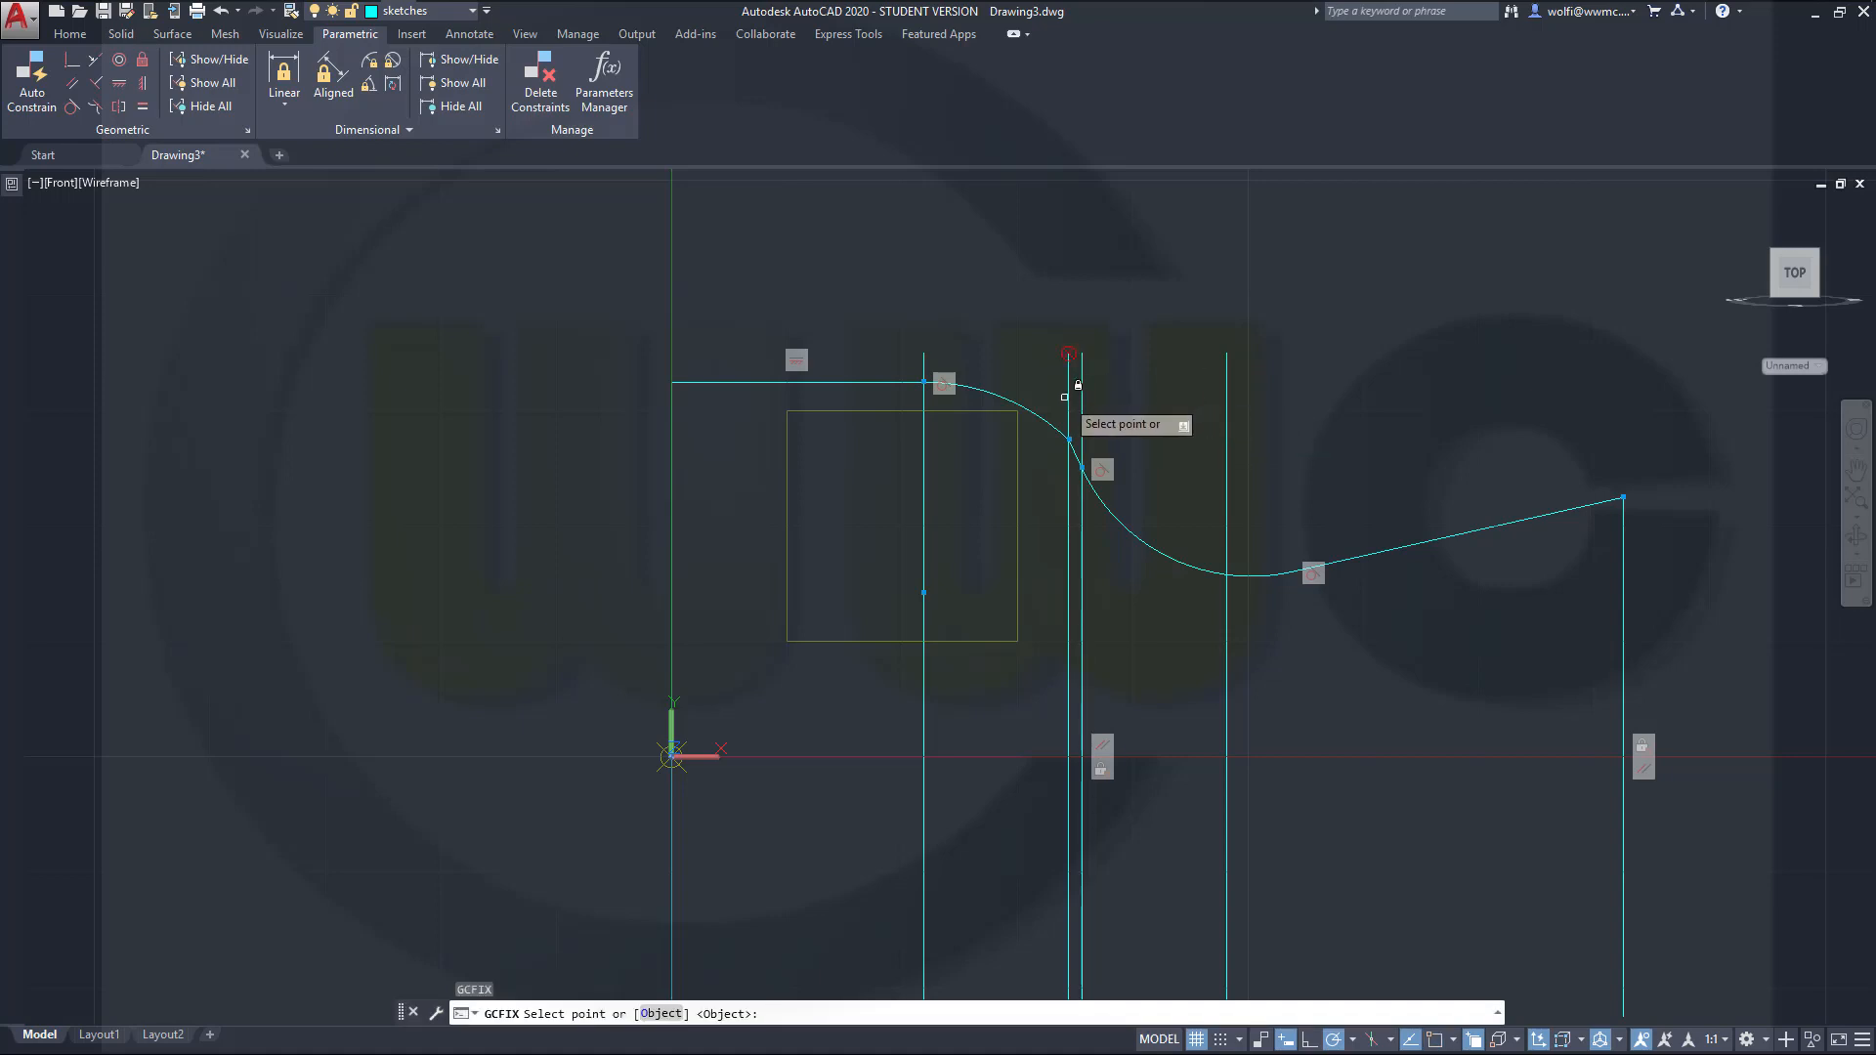
pyautogui.click(1080, 389)
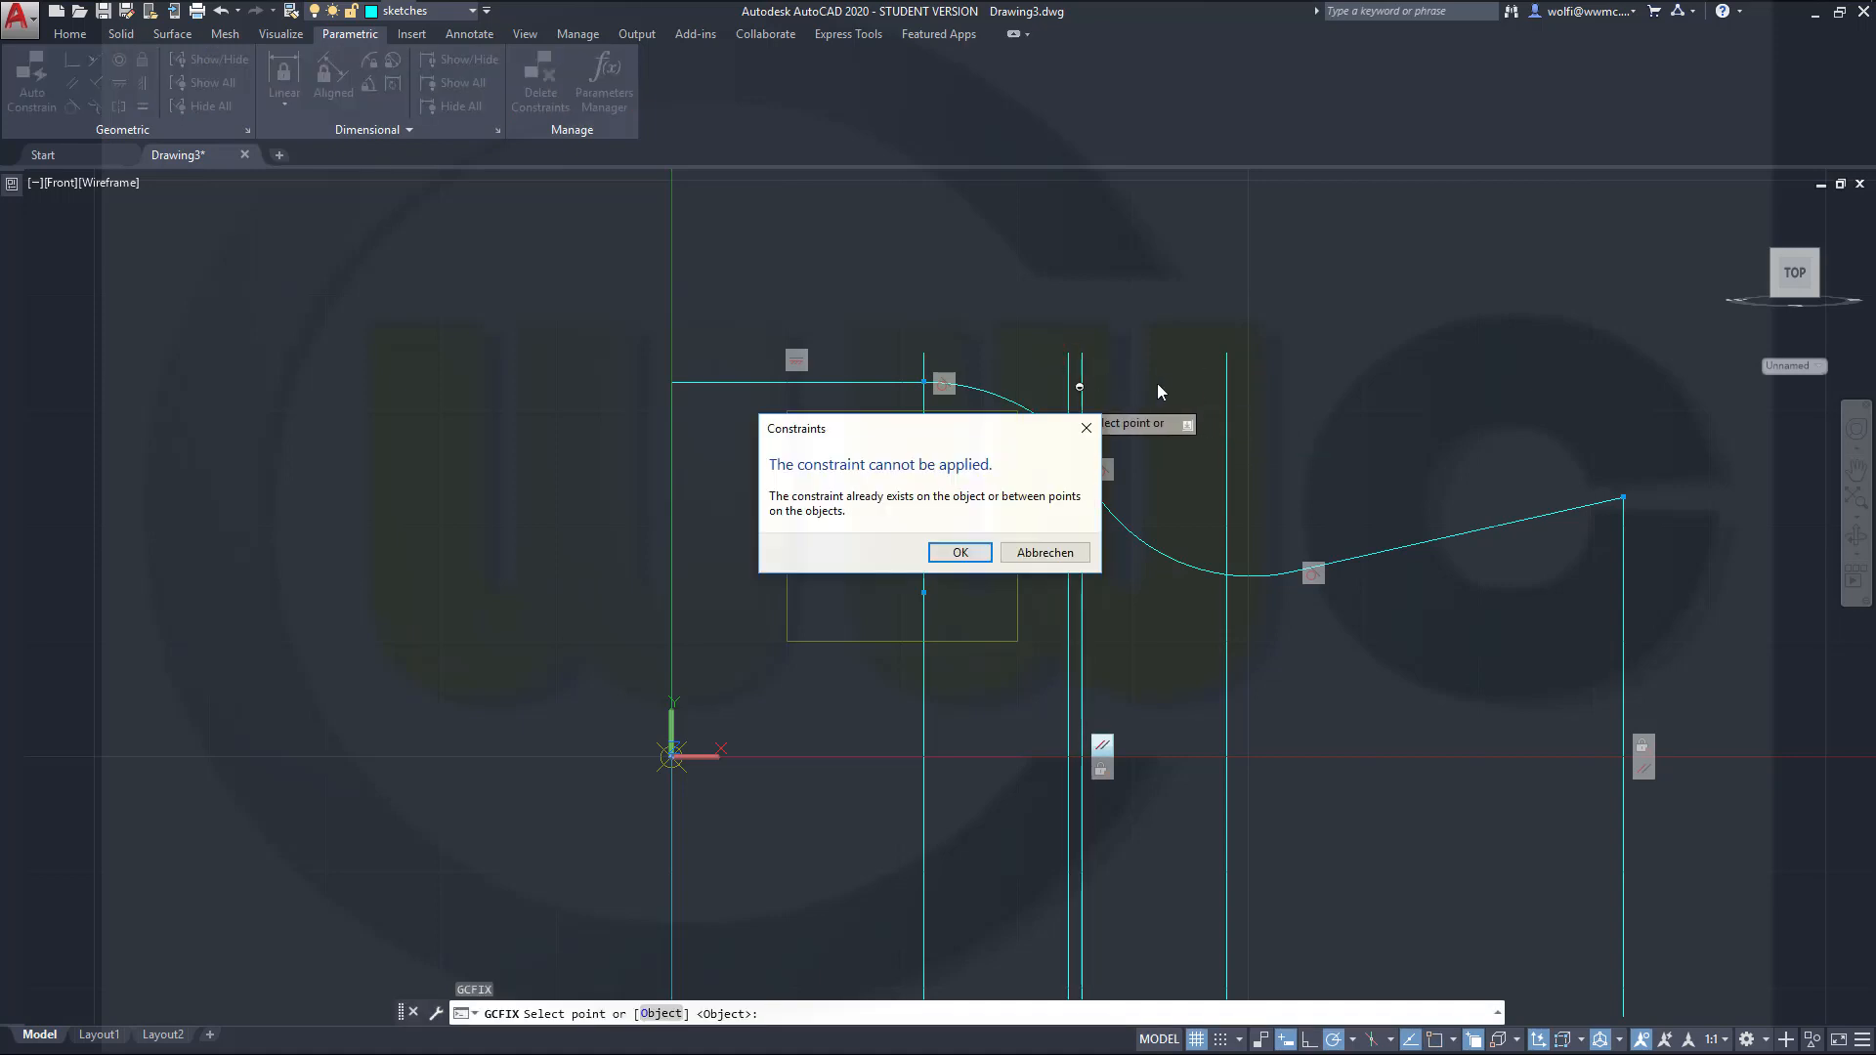
pyautogui.click(1040, 553)
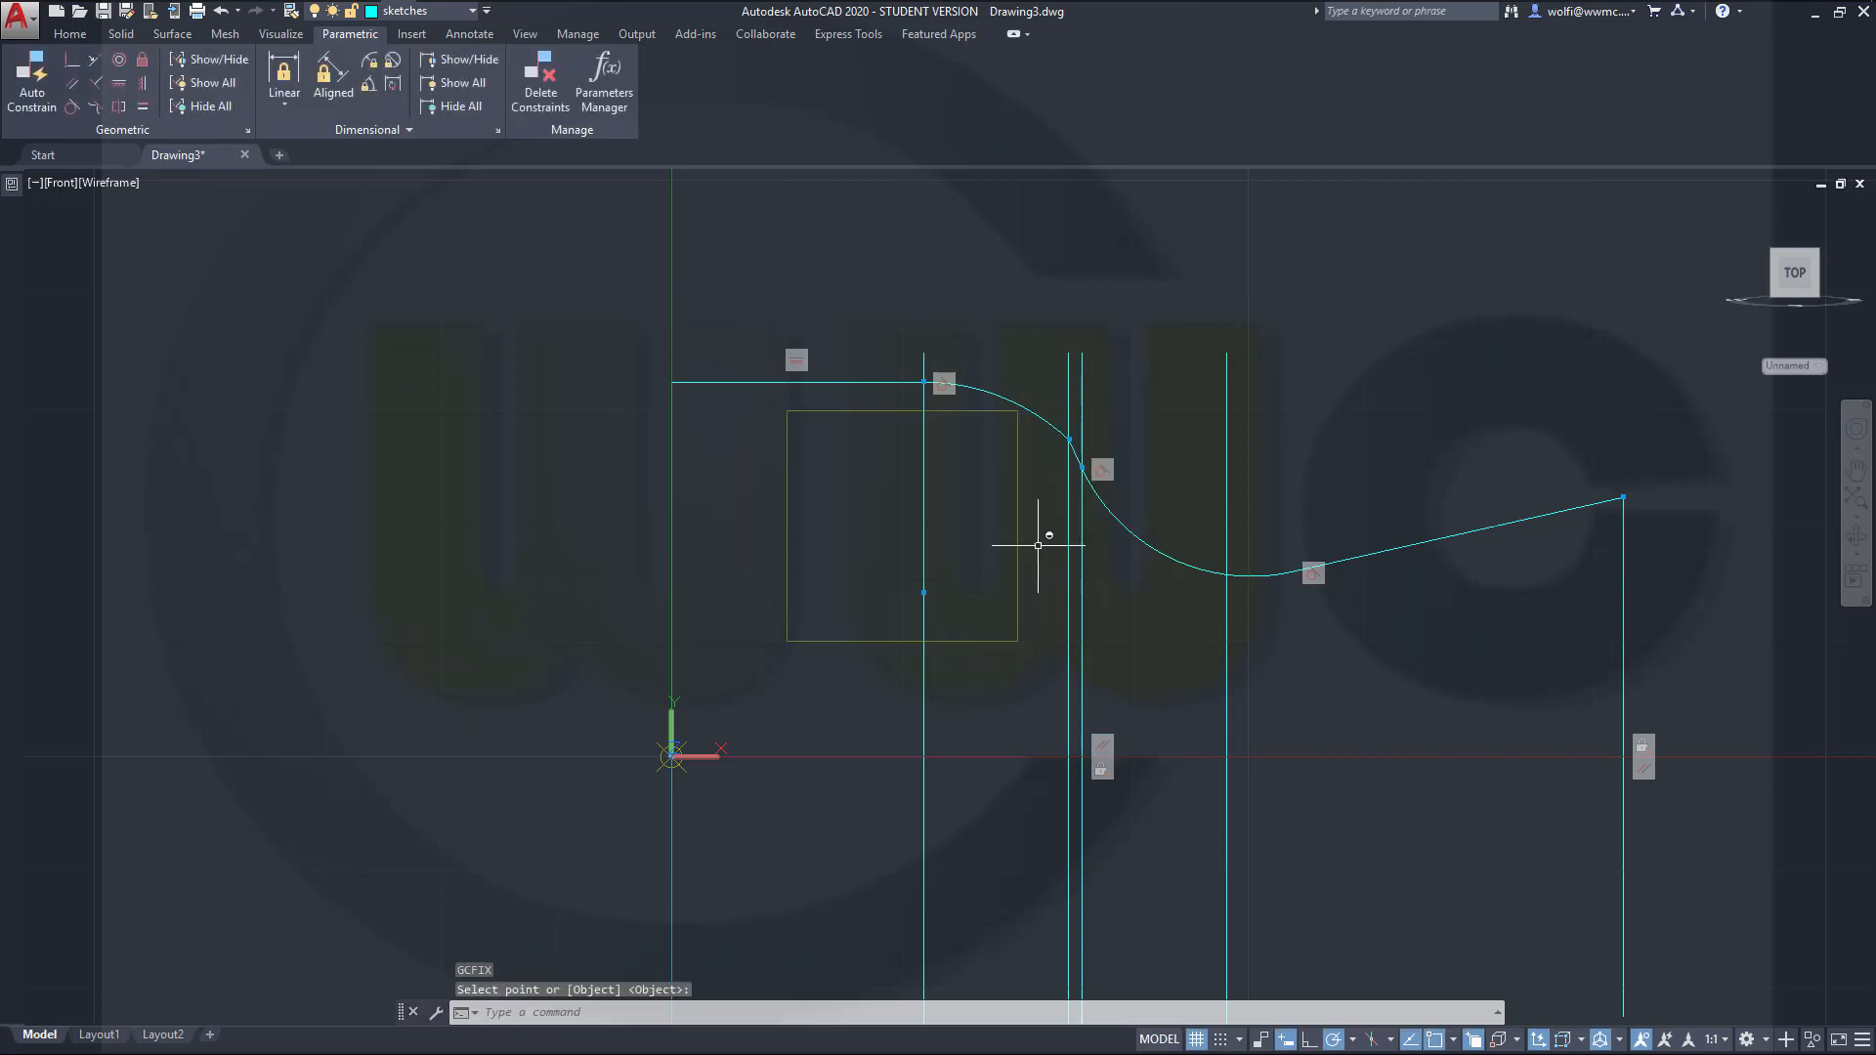
pyautogui.click(144, 61)
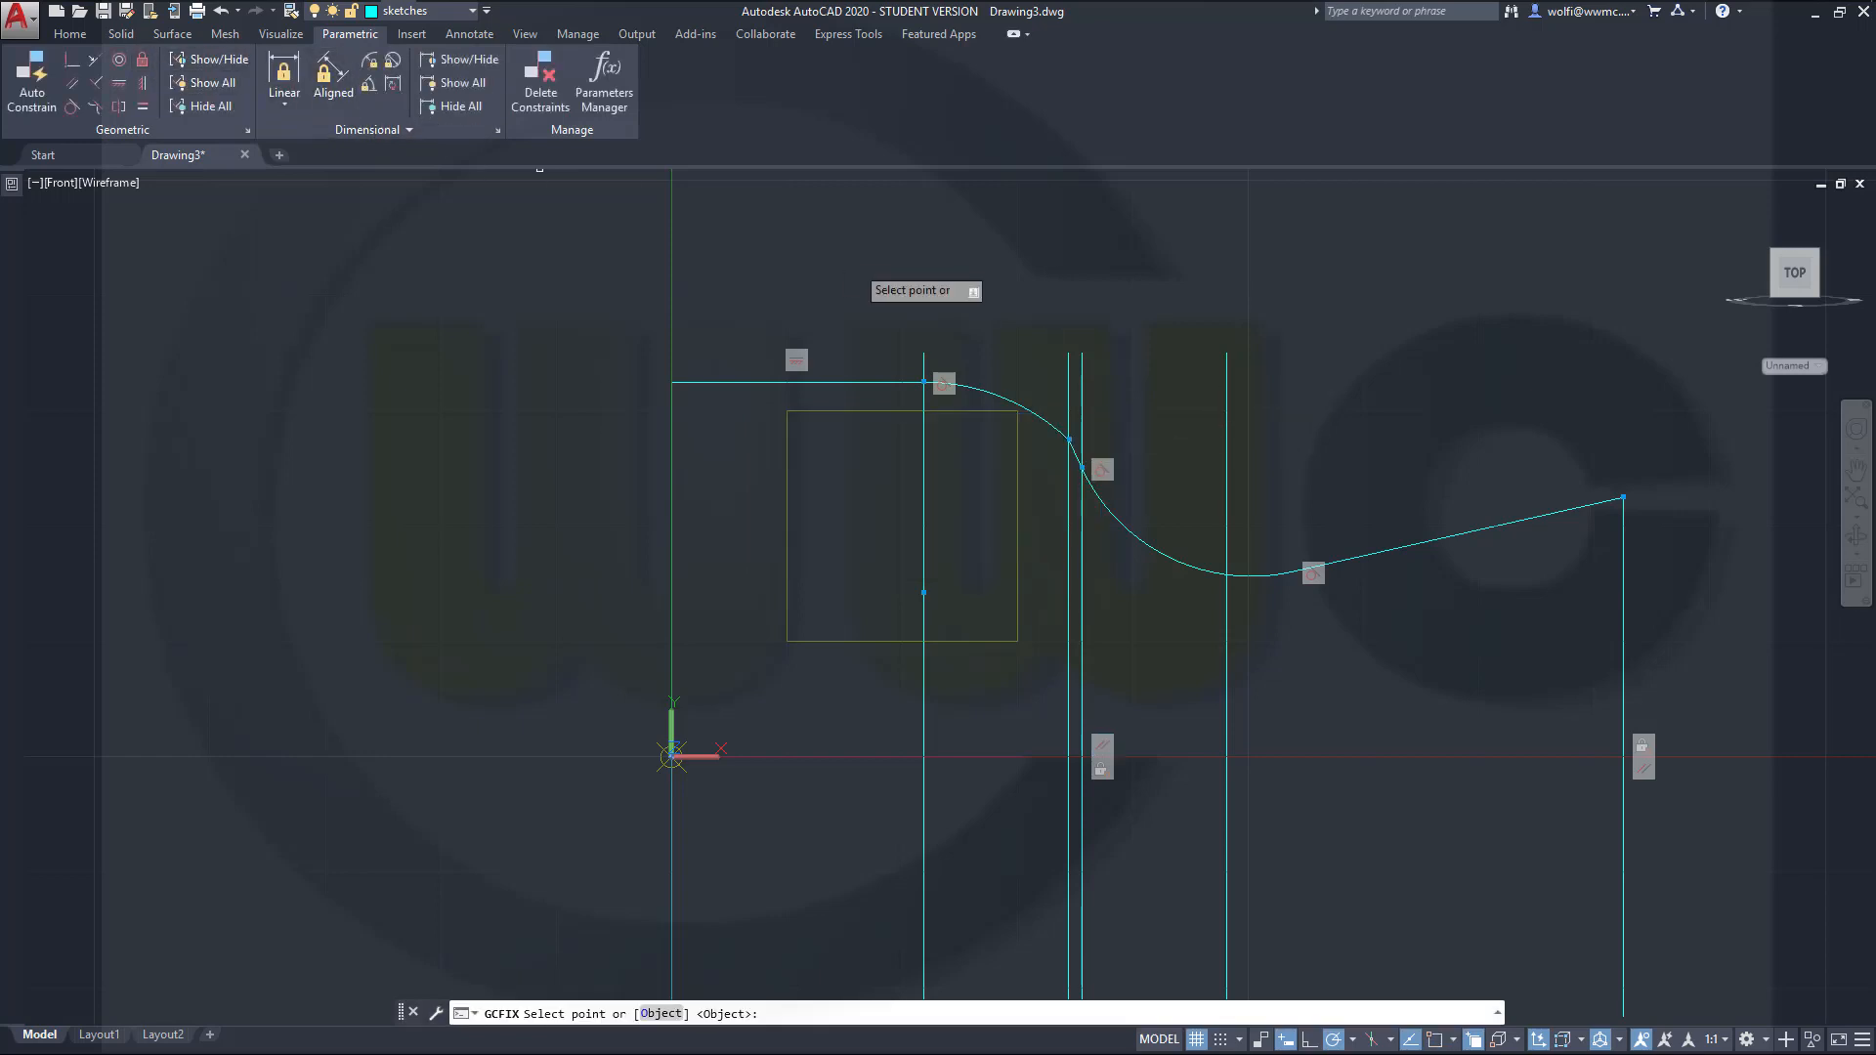
pyautogui.click(1228, 439)
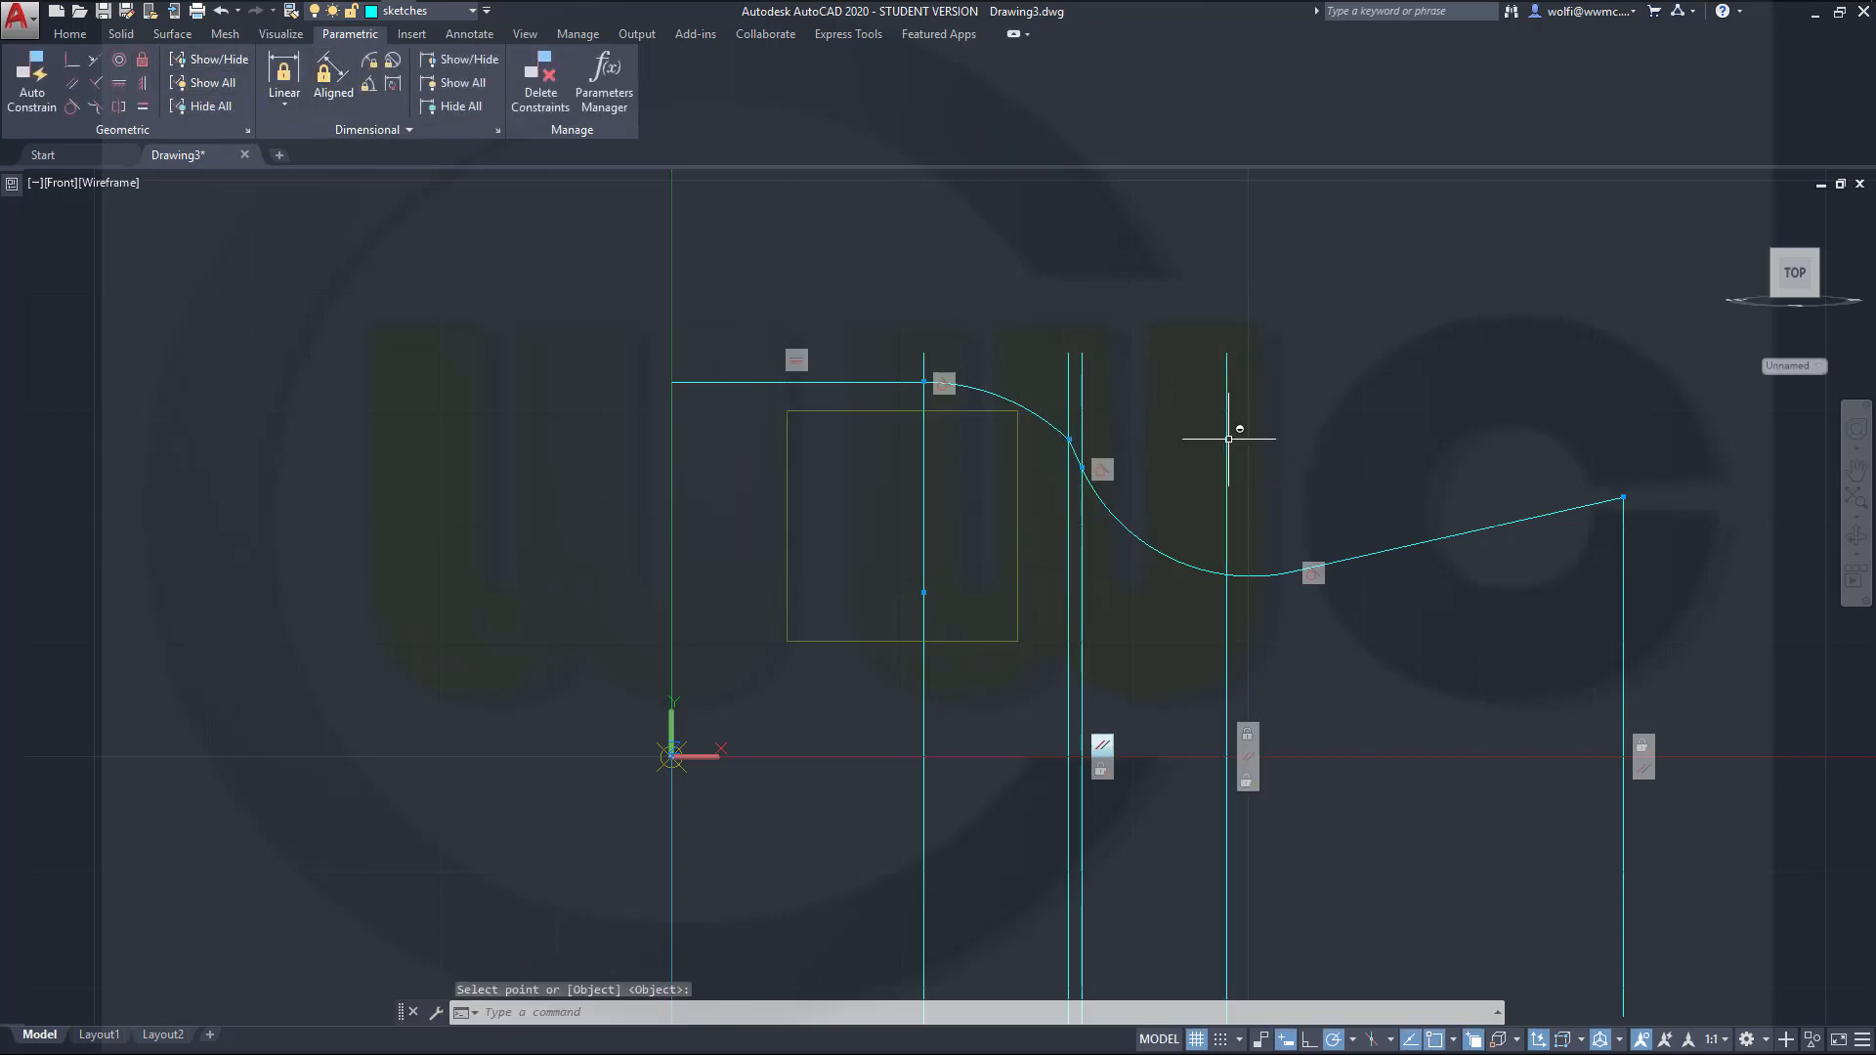
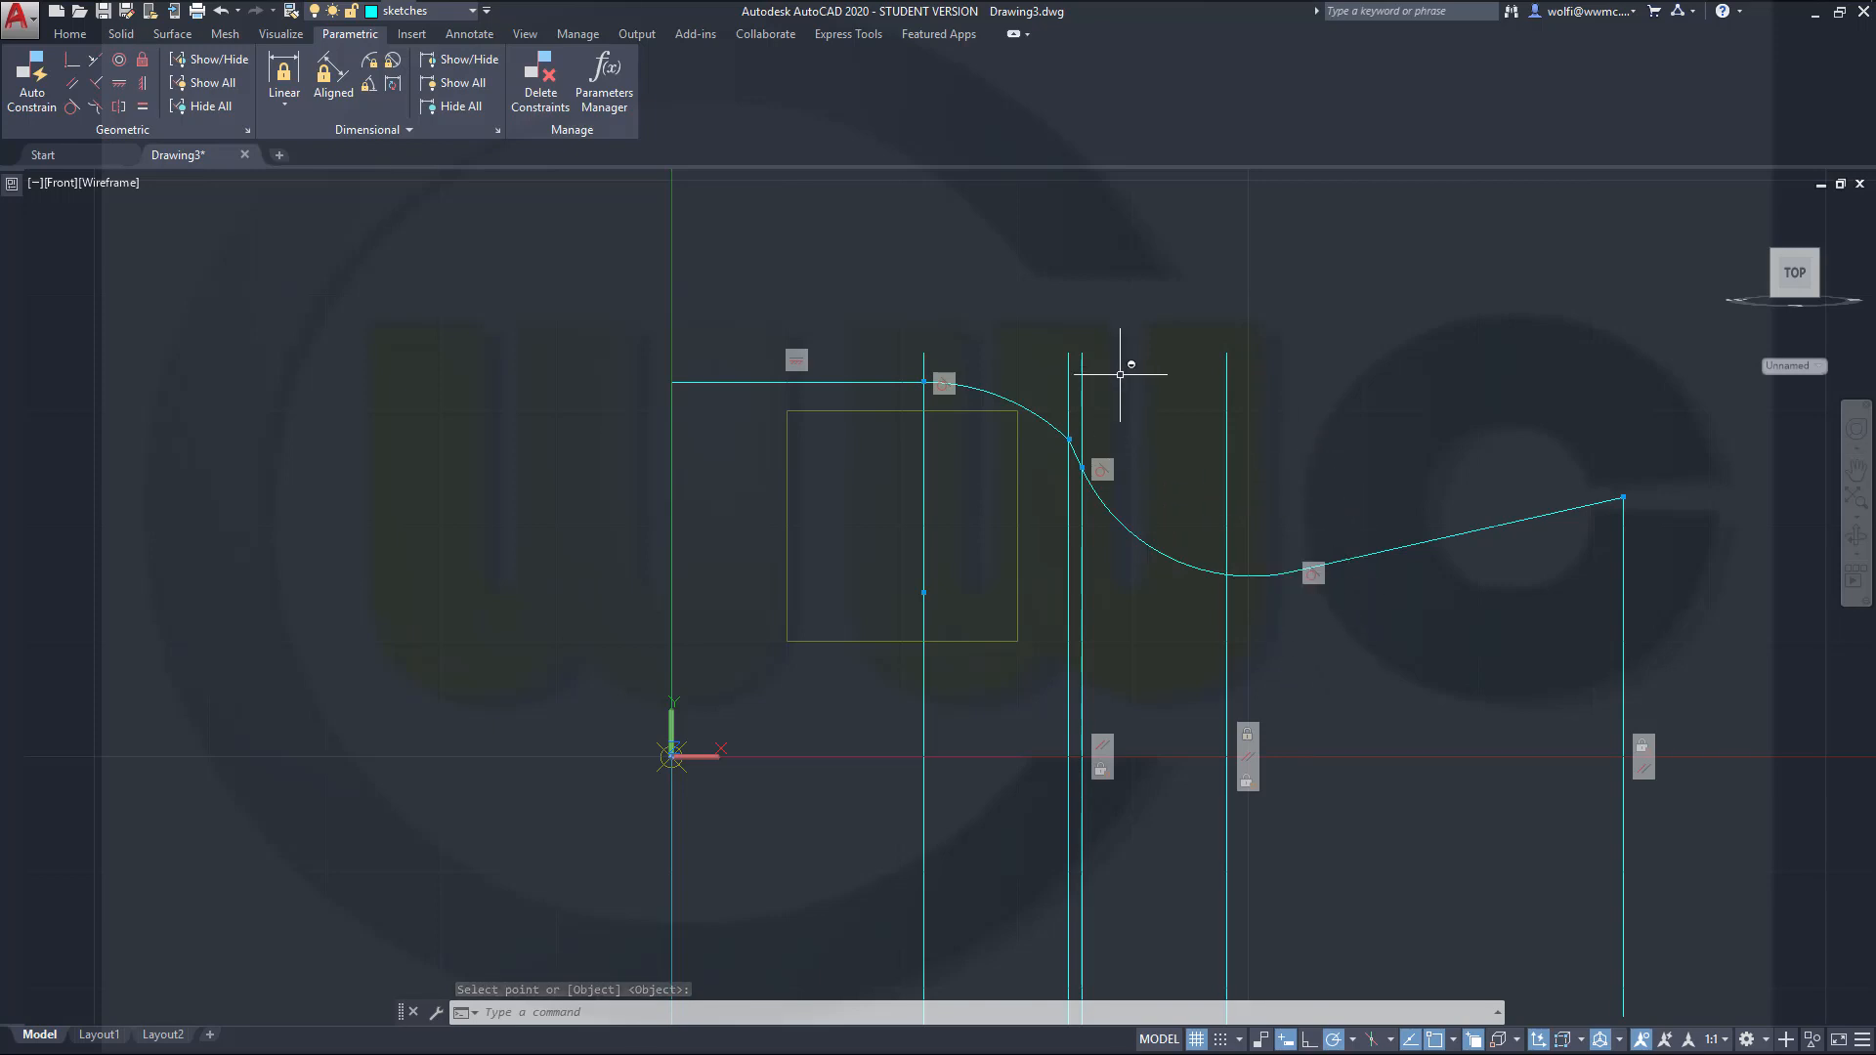
# Step: Apply a tangent constraint between the short straight segment and the downward arc, picking the short segment as the first object
pyautogui.click(73, 109)
pyautogui.scroll(5, 1046, 514)
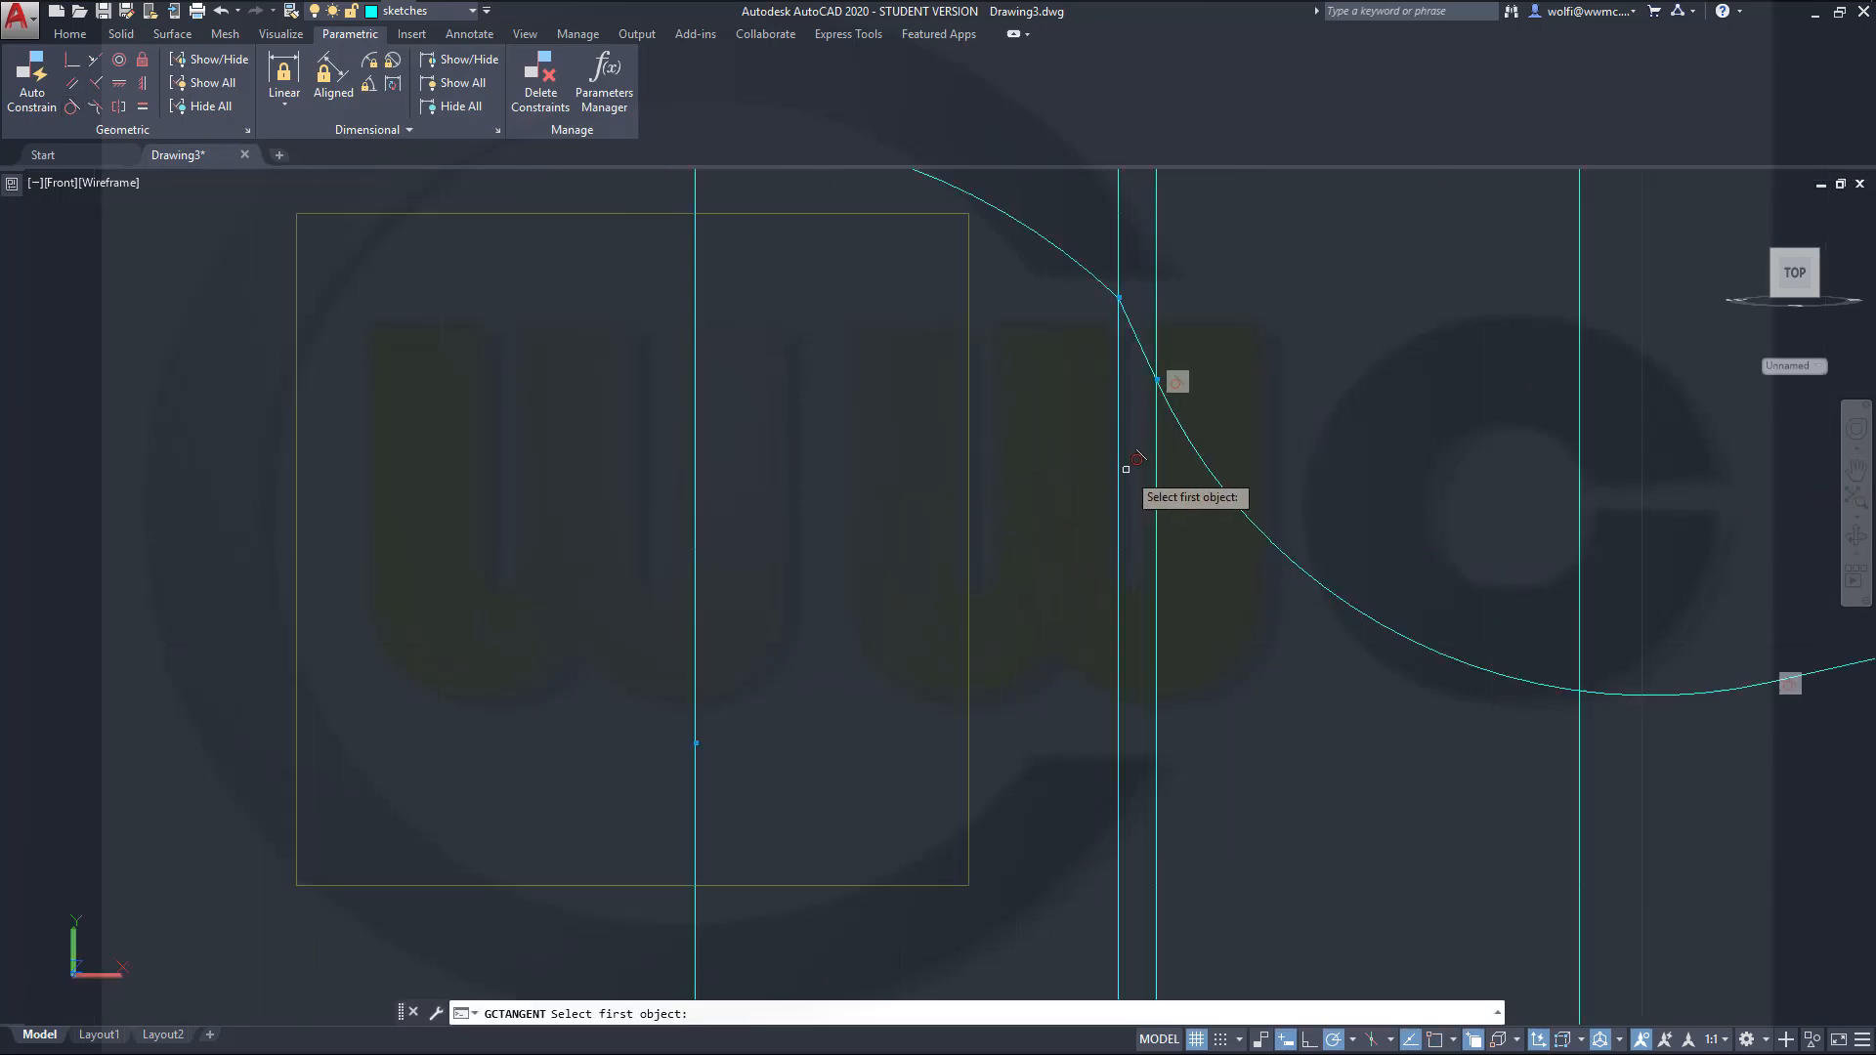
pyautogui.click(1098, 278)
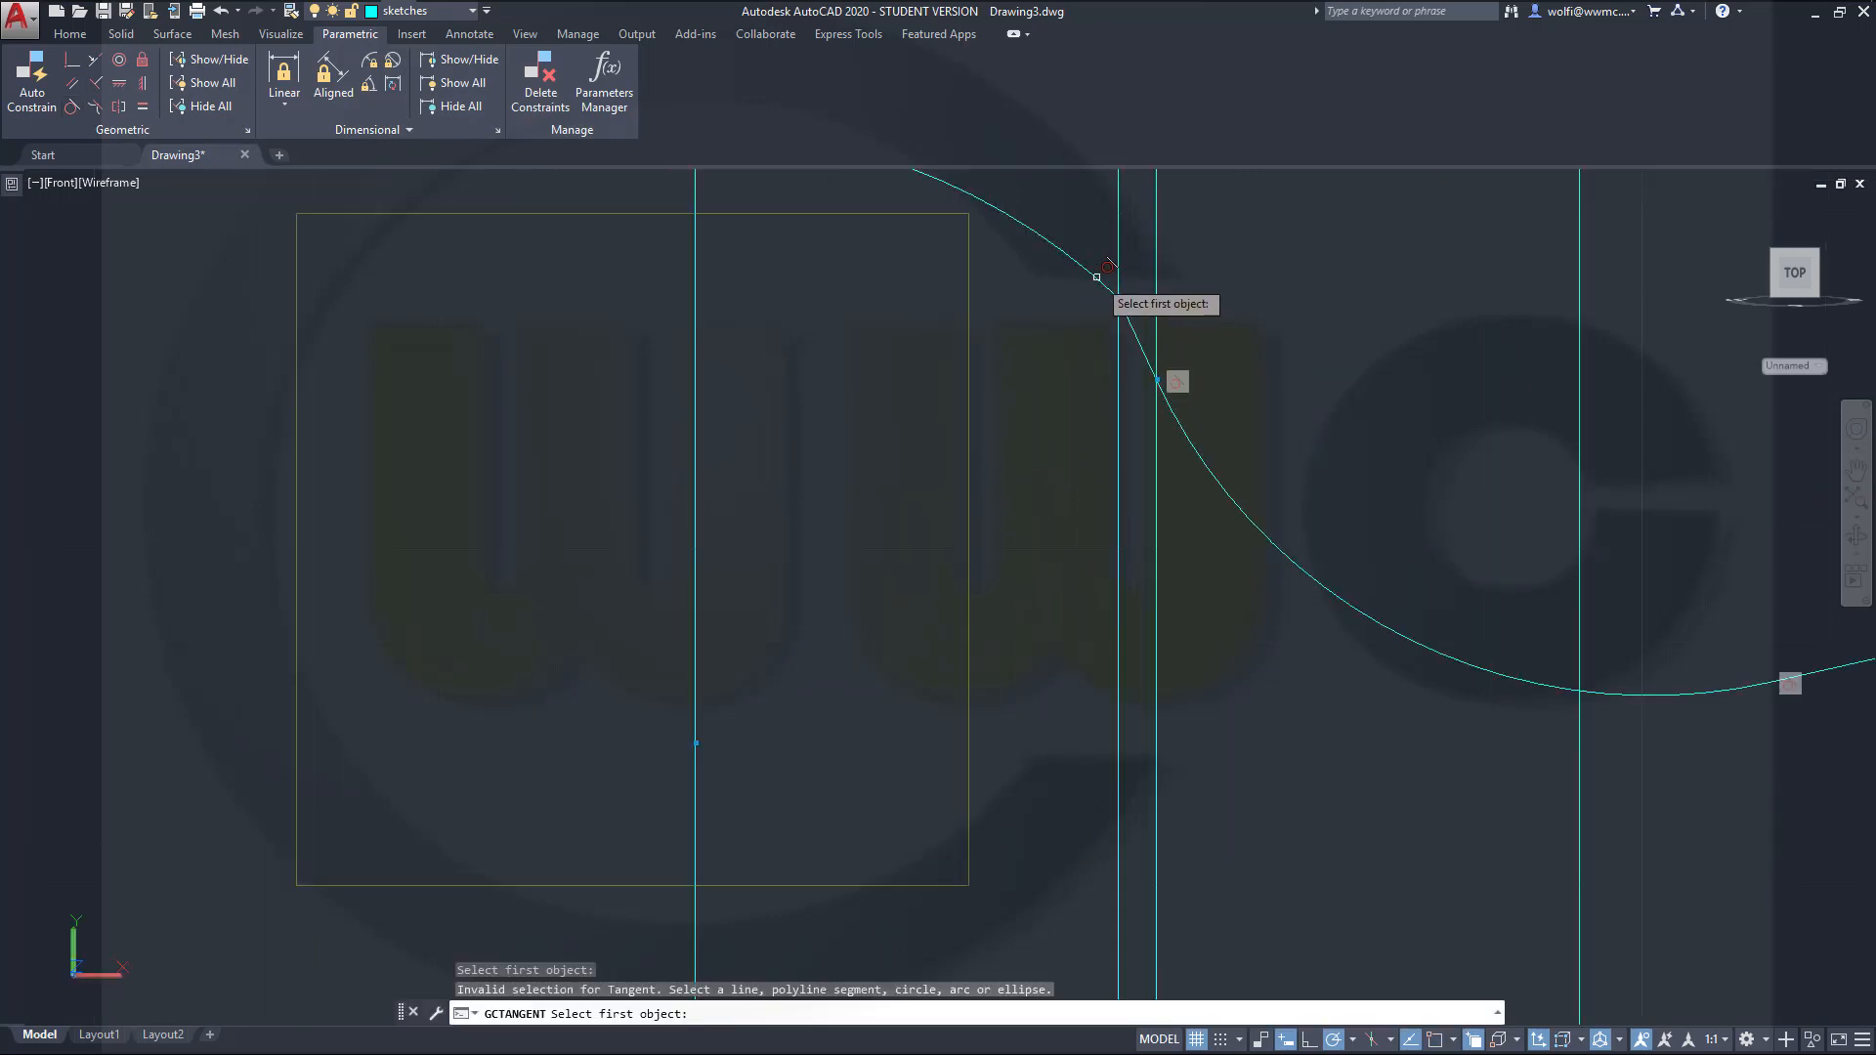
pyautogui.click(1132, 329)
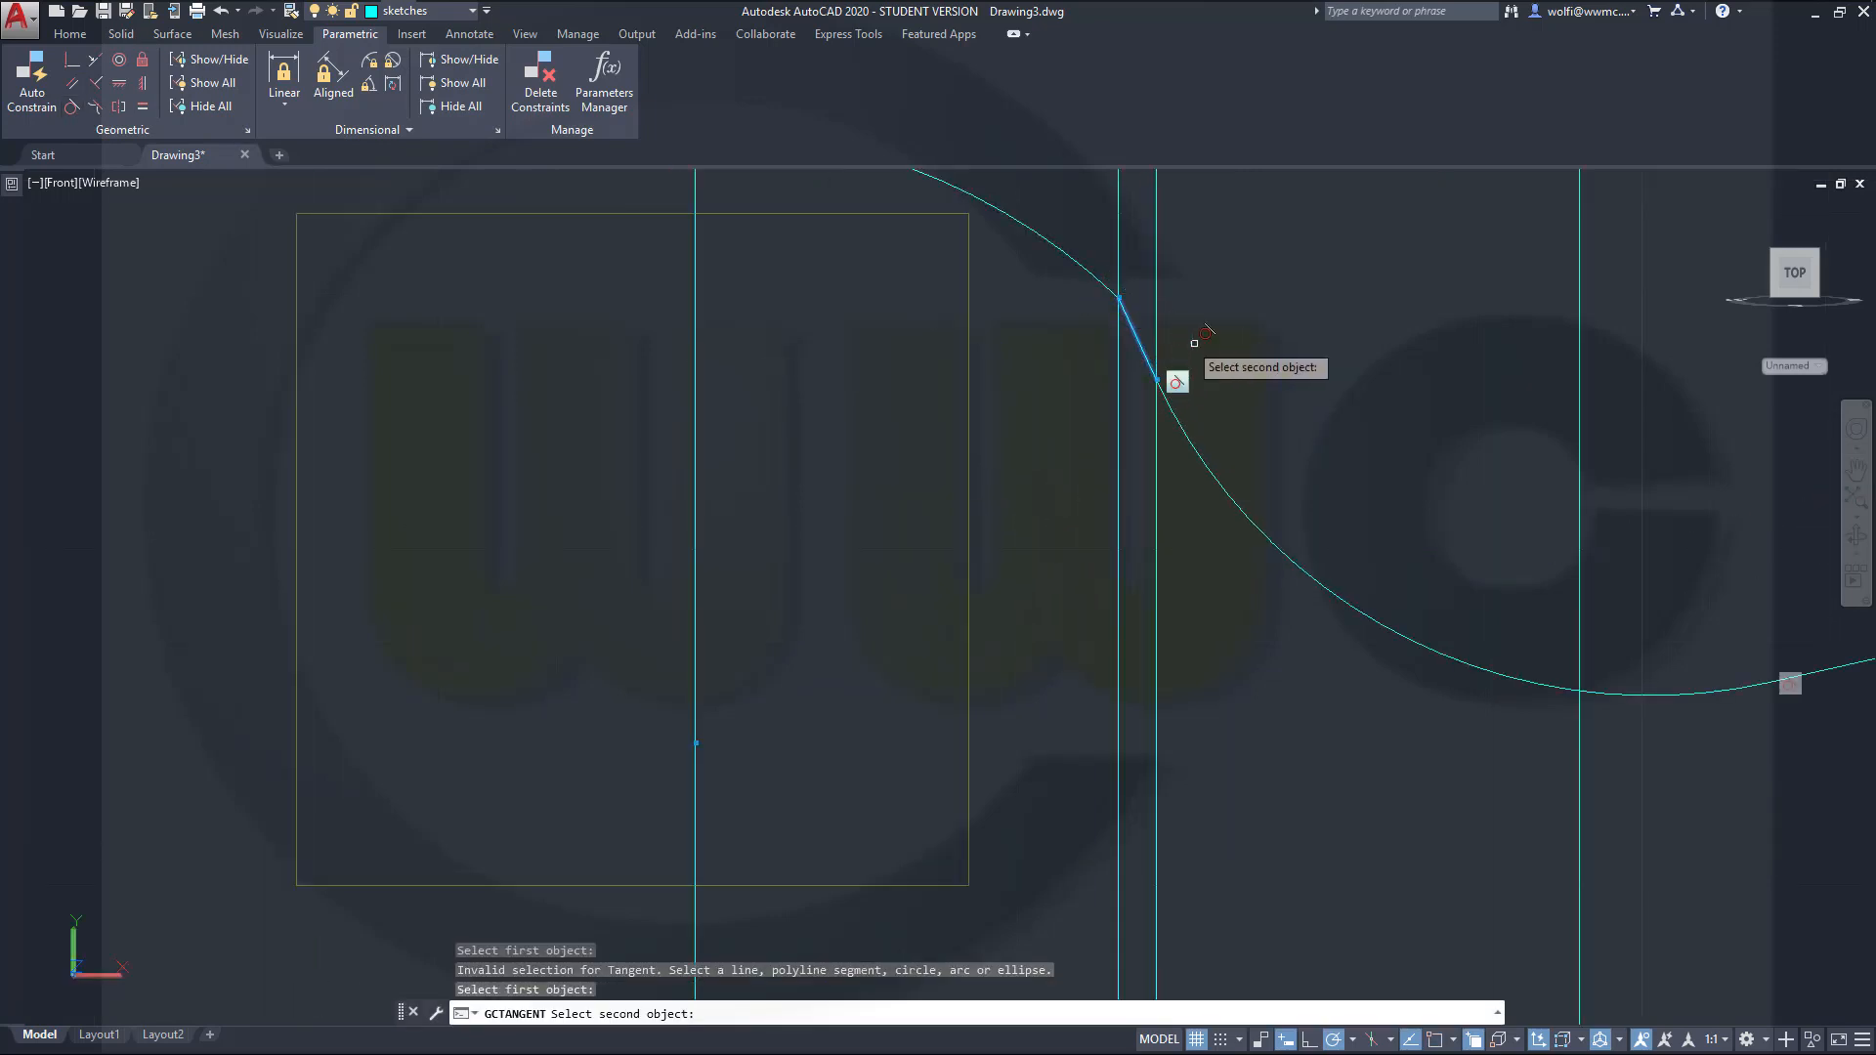
pyautogui.click(1101, 281)
pyautogui.scroll(-6, 1210, 320)
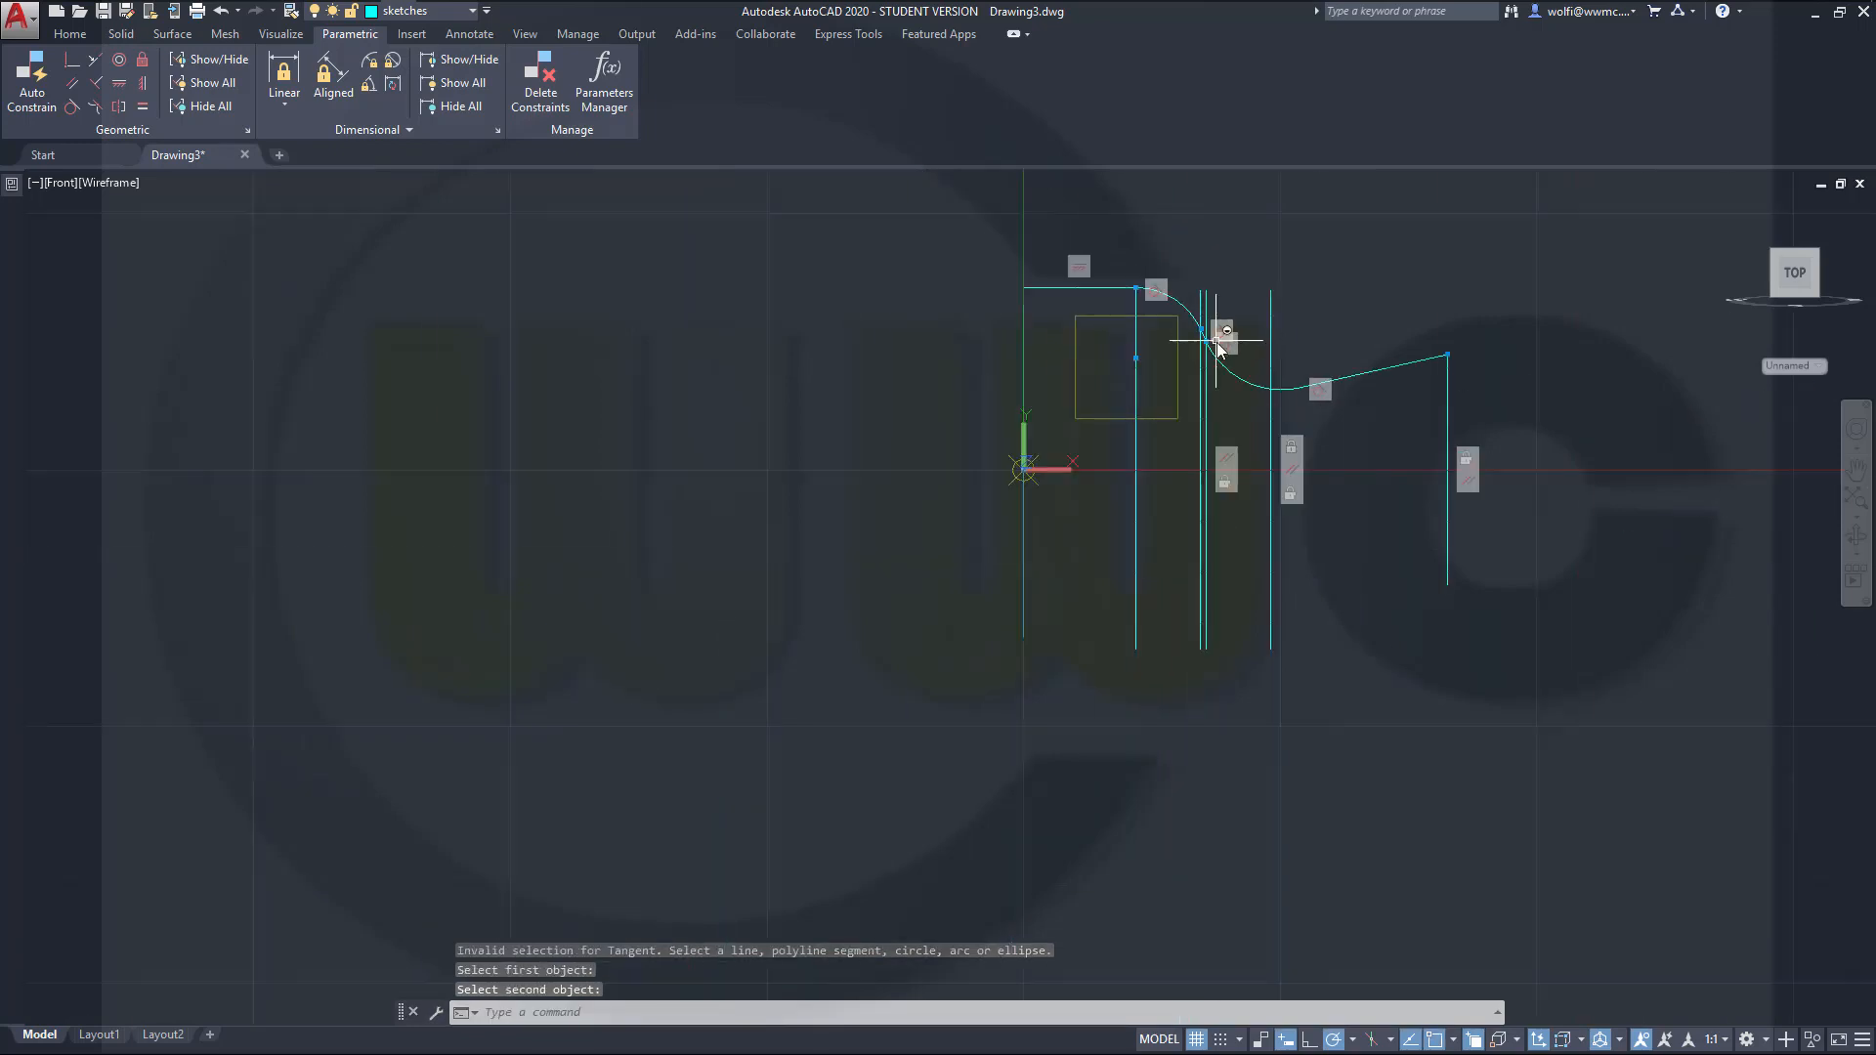
pyautogui.scroll(5, 1182, 273)
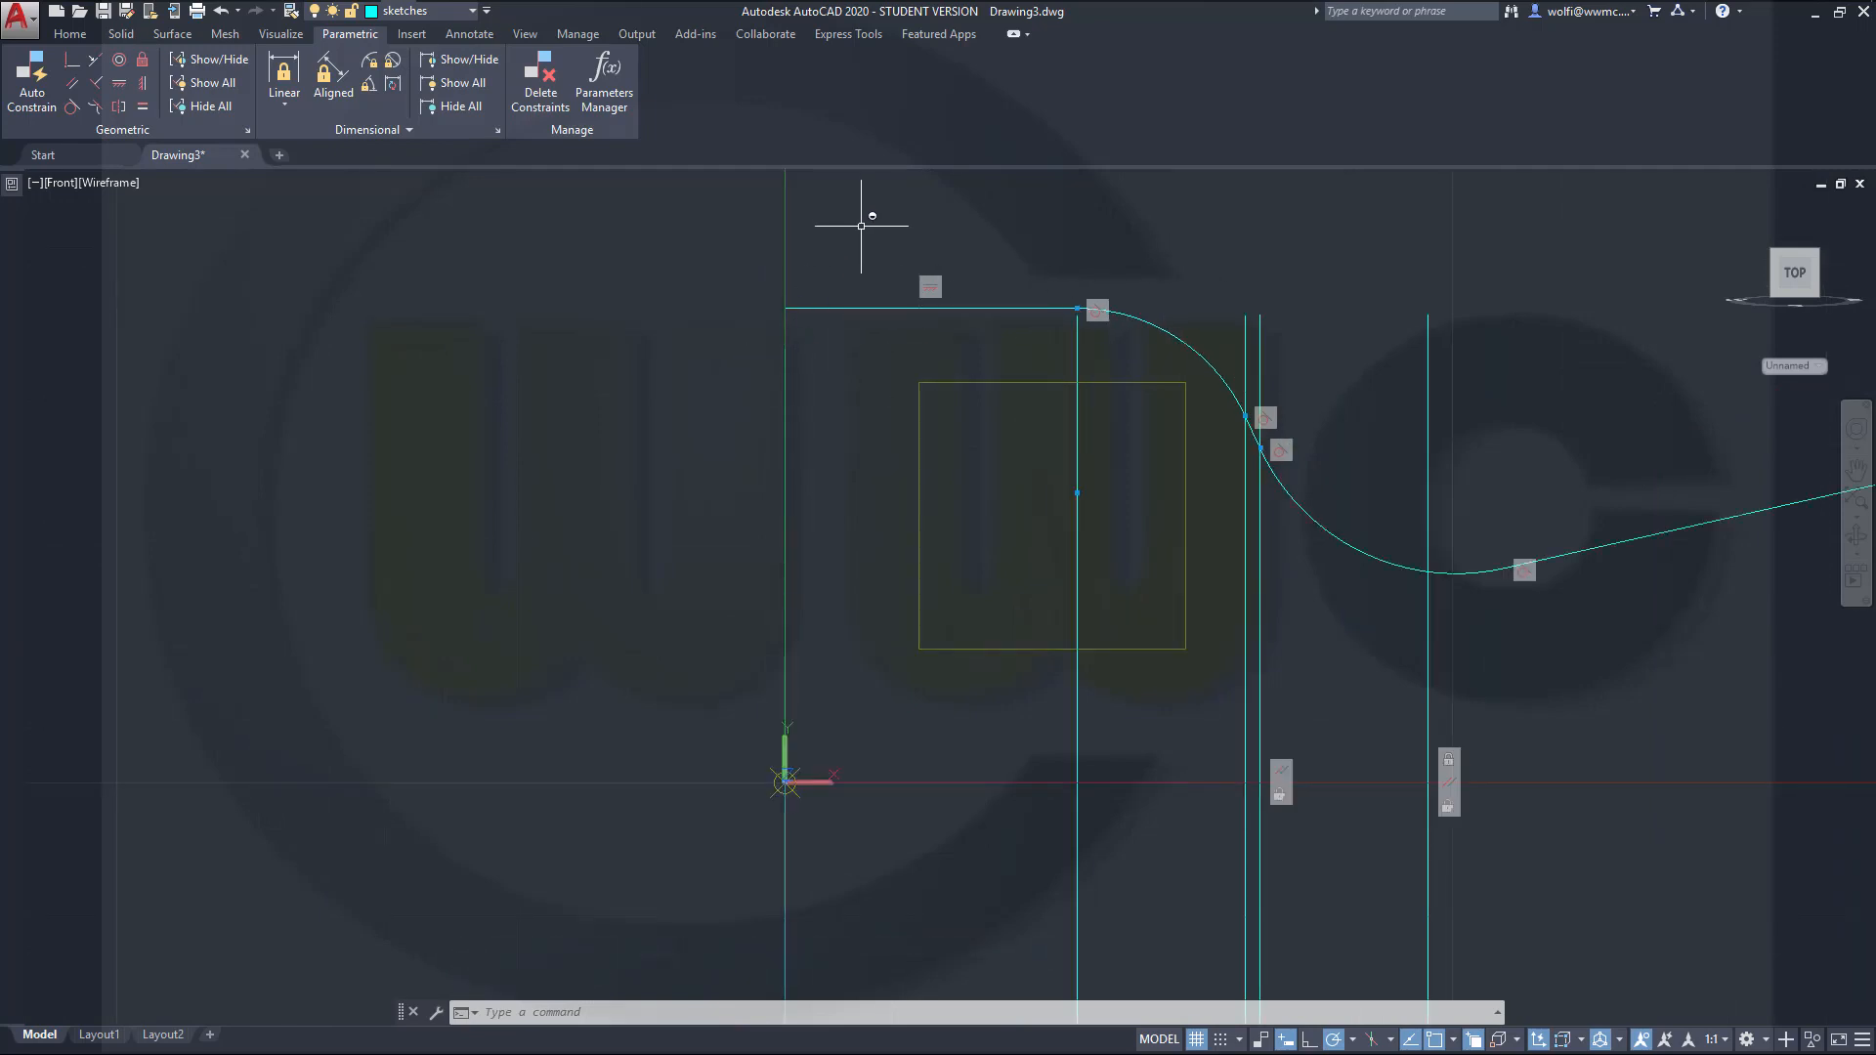
# Step: Undo the tangent constraint that was applied with the short segment as the first object
pyautogui.press('Escape')
pyautogui.hotkey('ctrl', 'z')
pyautogui.hotkey('ctrl', 'z')
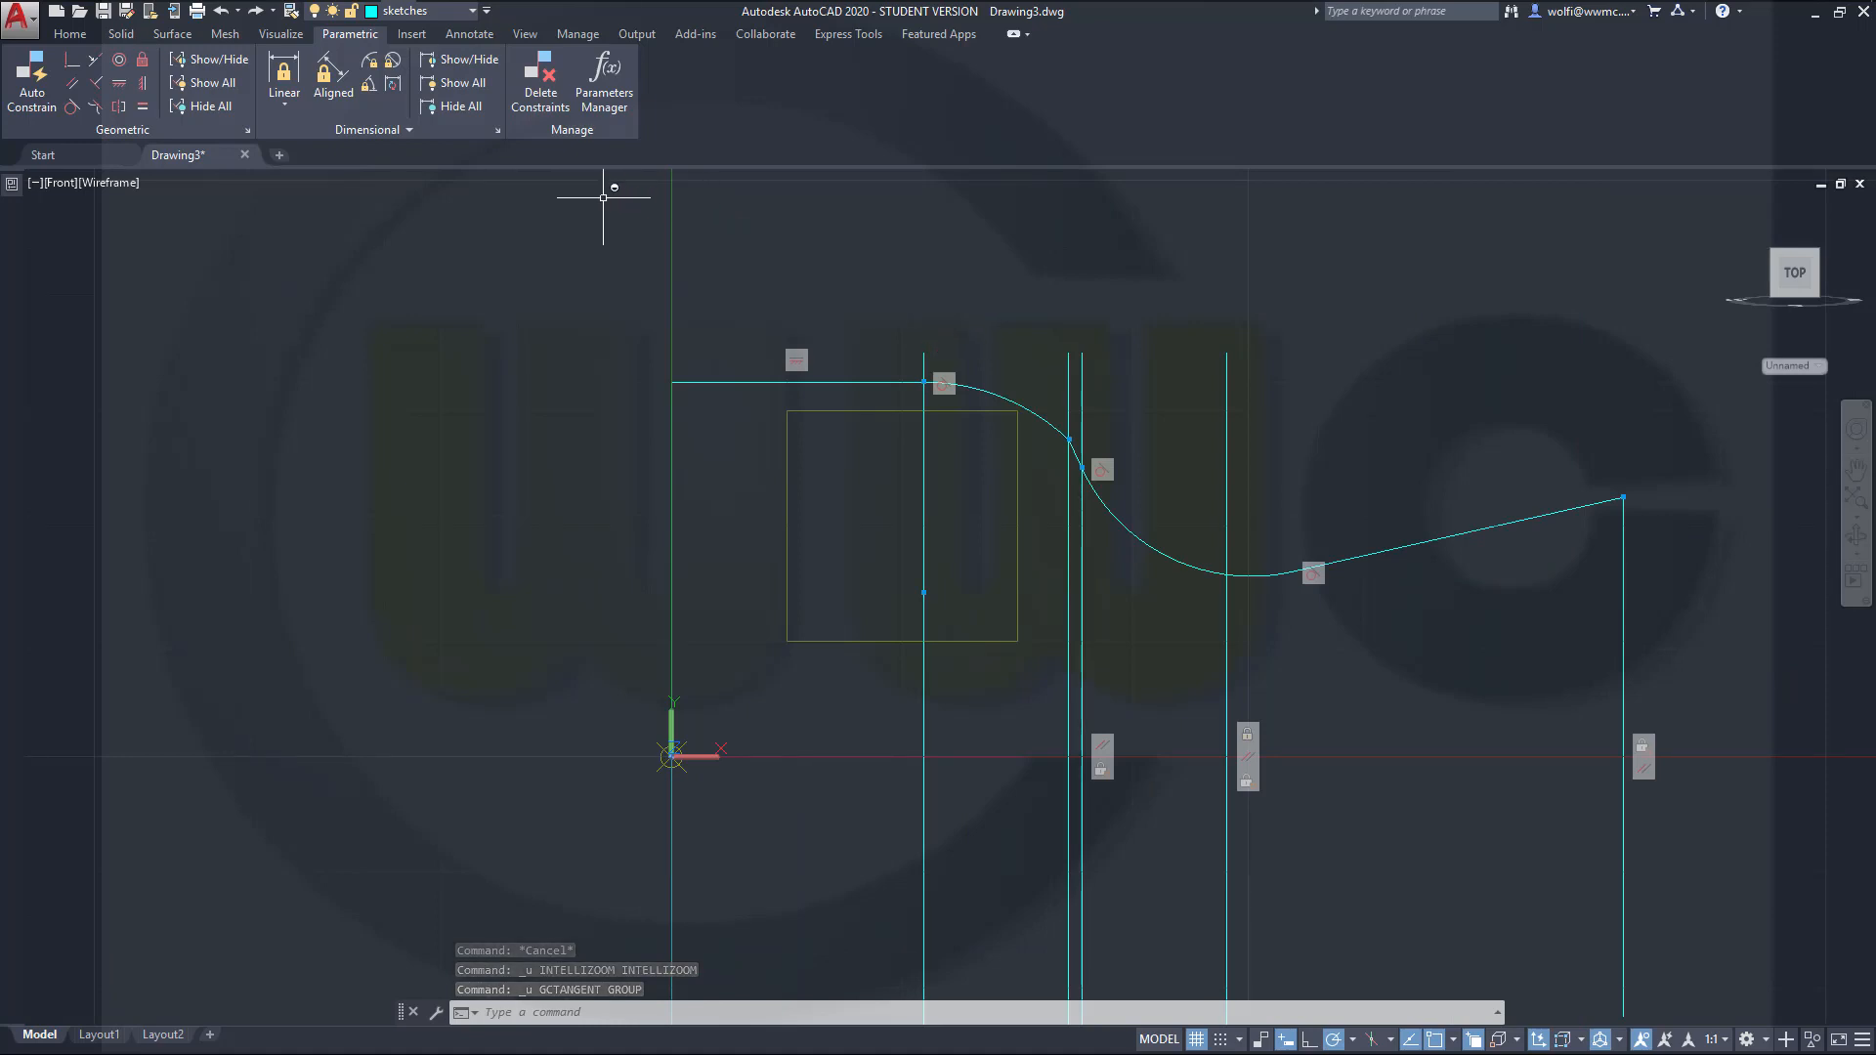
# Step: Auto-constrain the start of the outline polyline with the vertical line through the origin
pyautogui.click(32, 79)
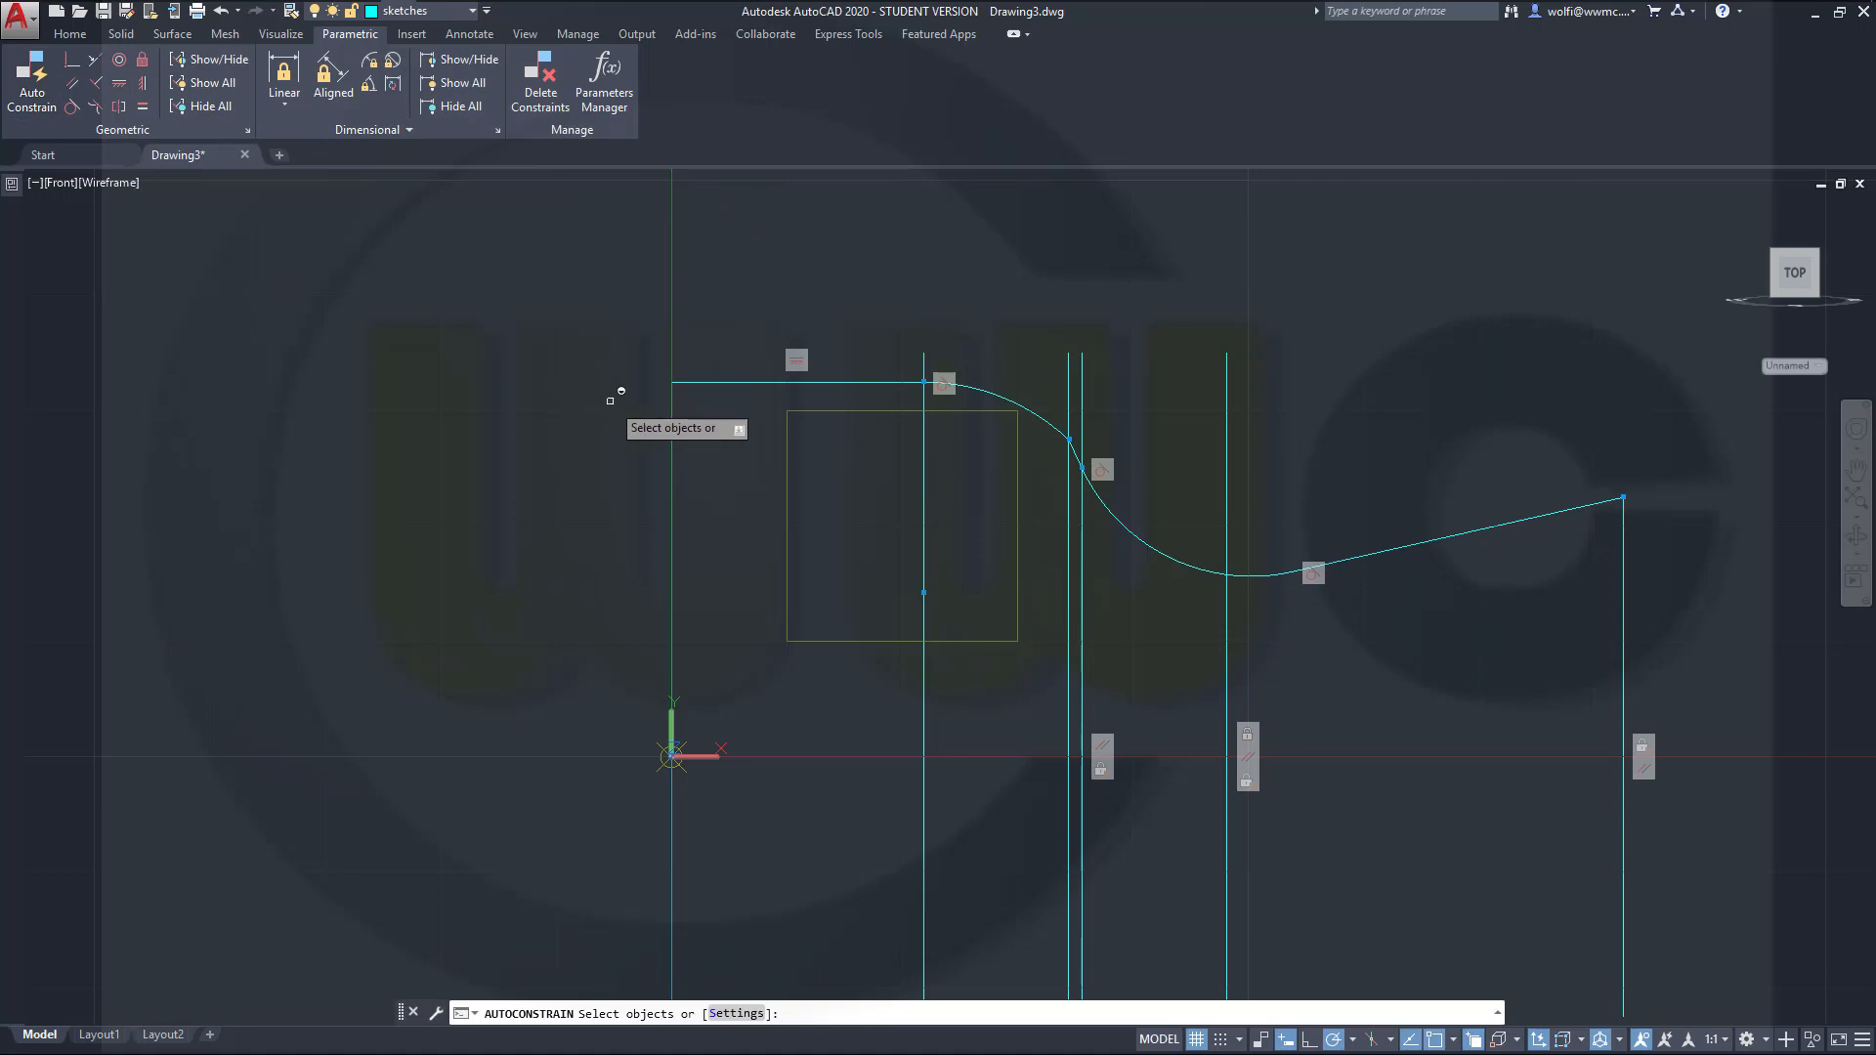
pyautogui.click(777, 420)
pyautogui.click(626, 324)
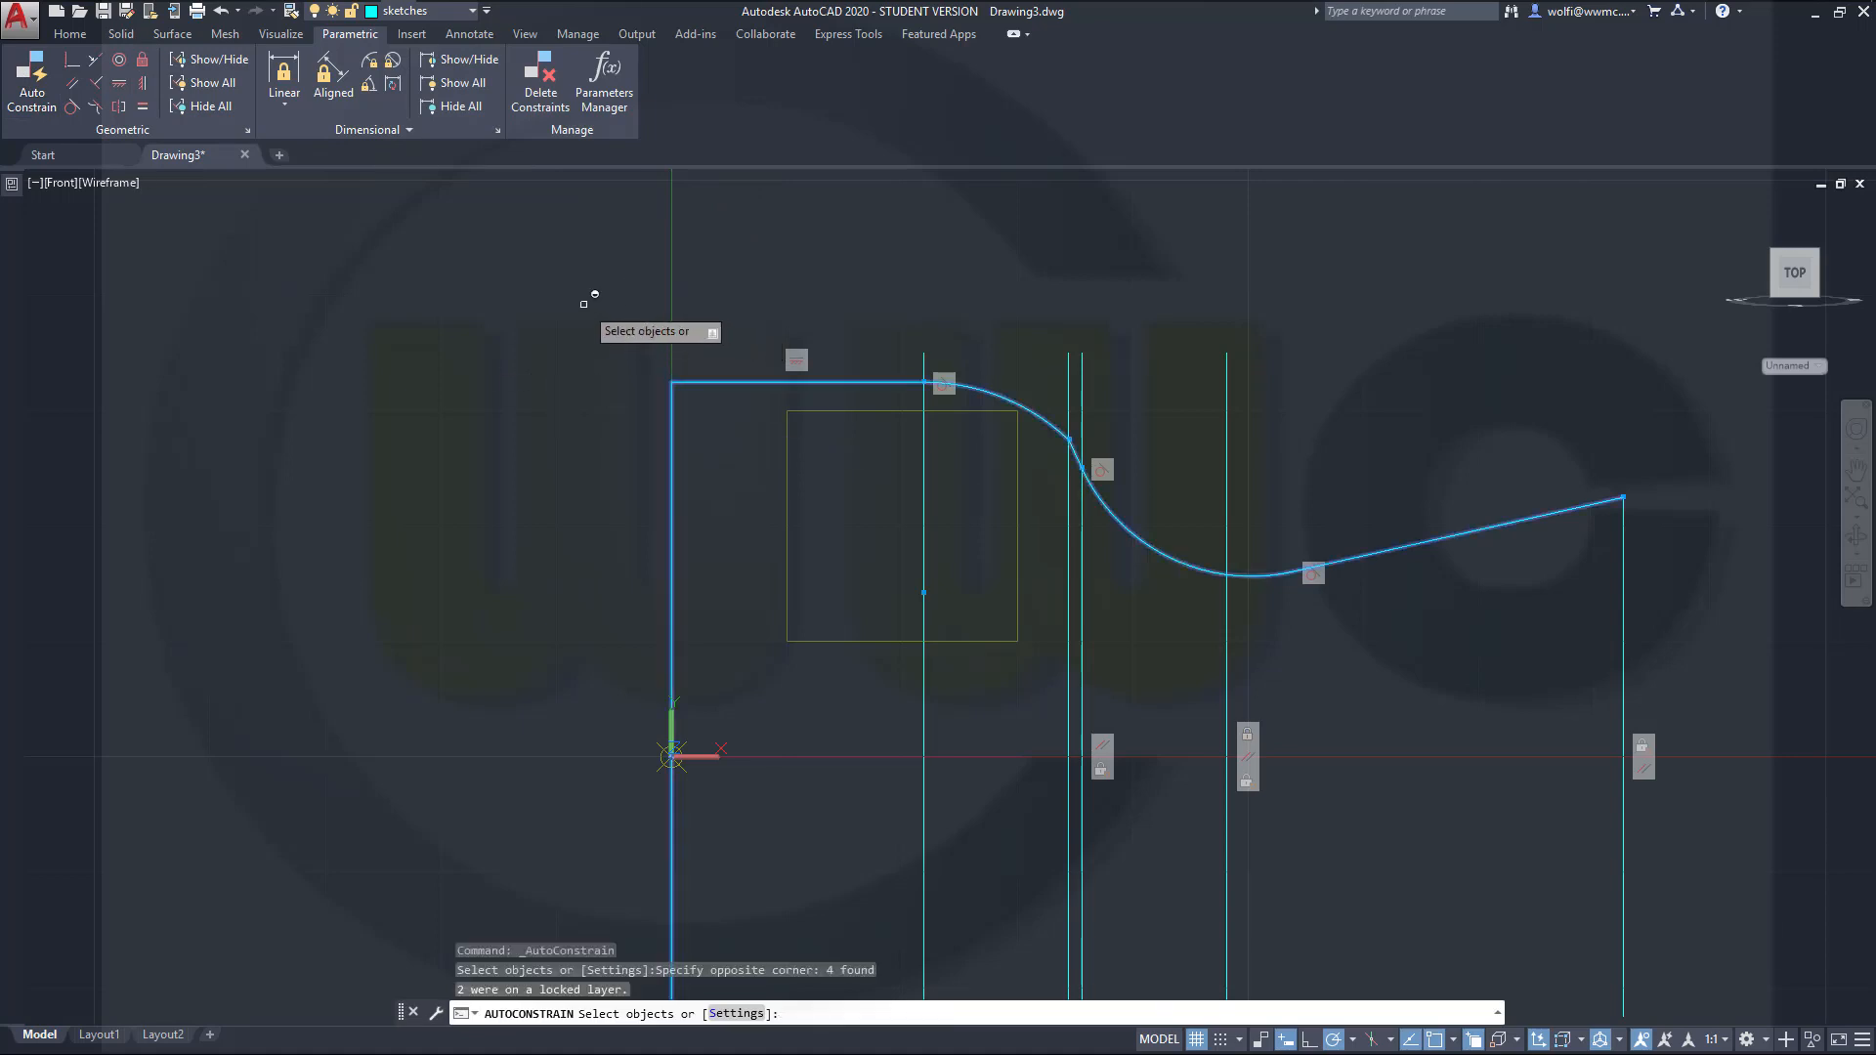
pyautogui.rightClick(583, 304)
pyautogui.click(649, 323)
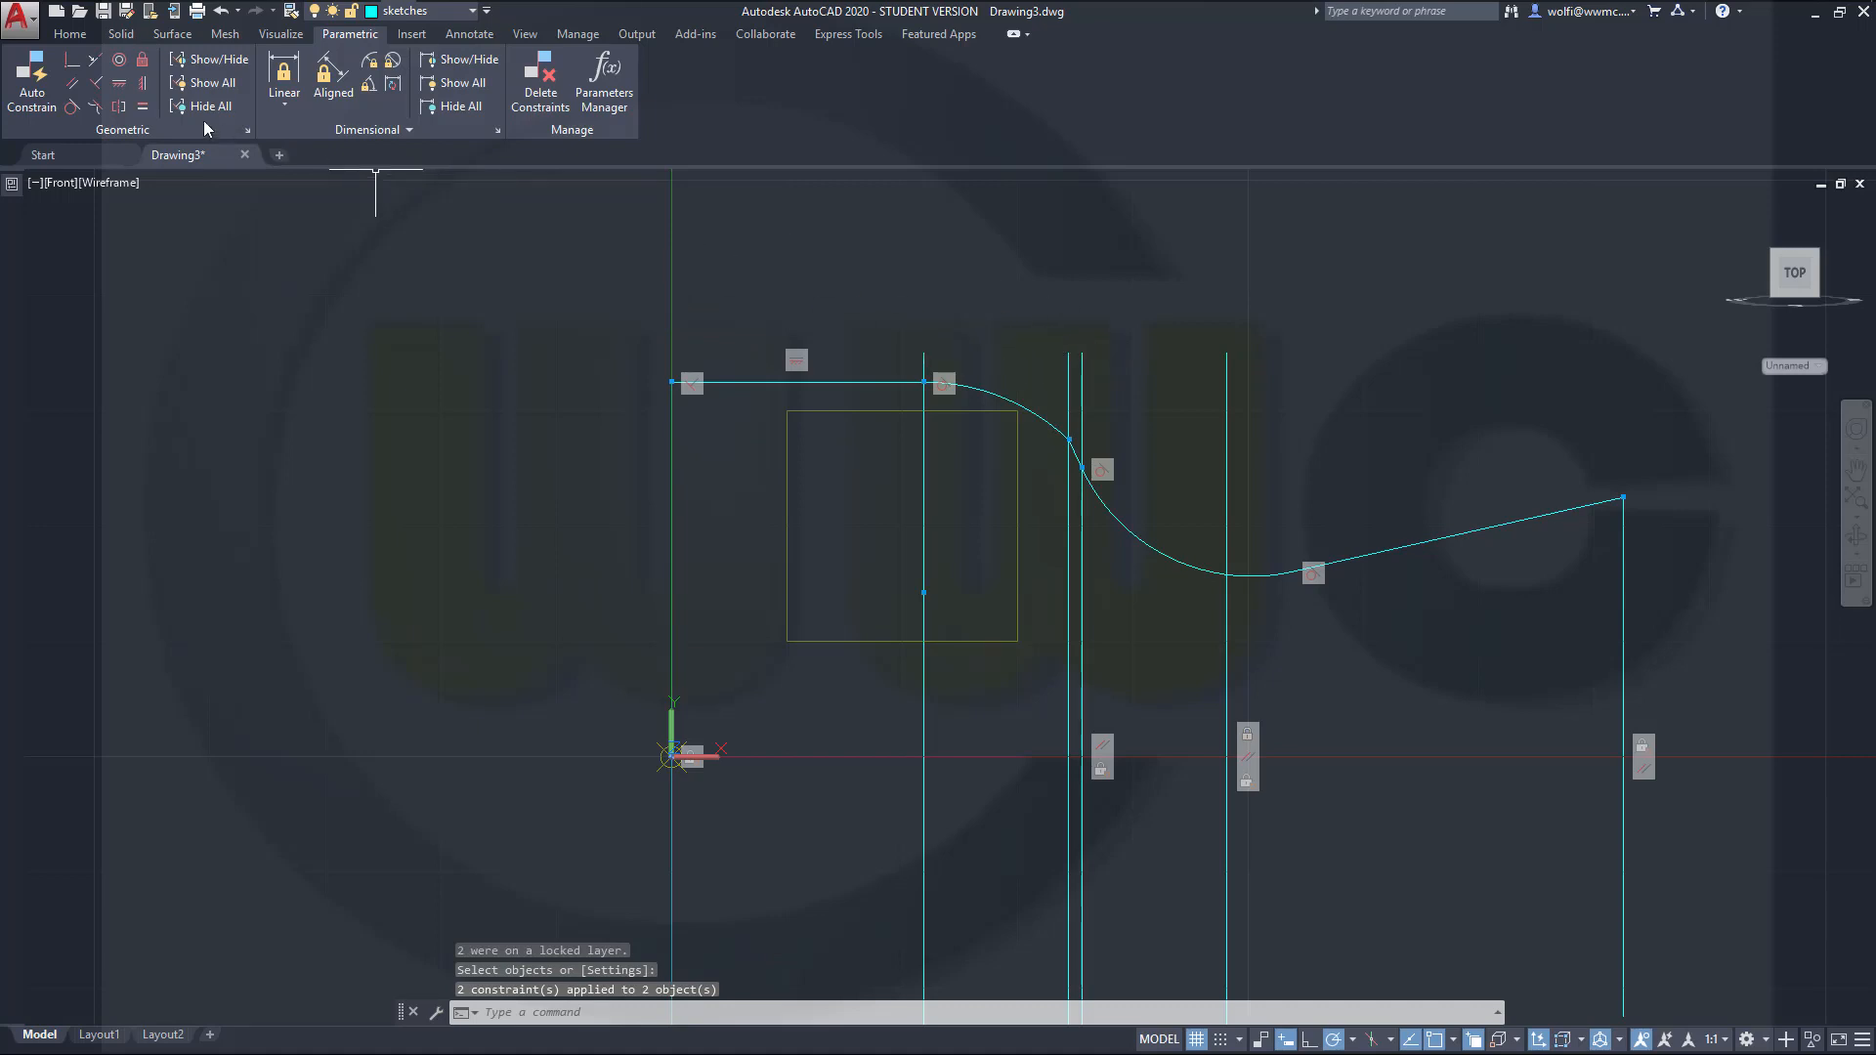
# Step: Apply a tangent constraint with the downward arc as first object and the short straight segment as second
pyautogui.click(78, 105)
pyautogui.scroll(5, 1062, 425)
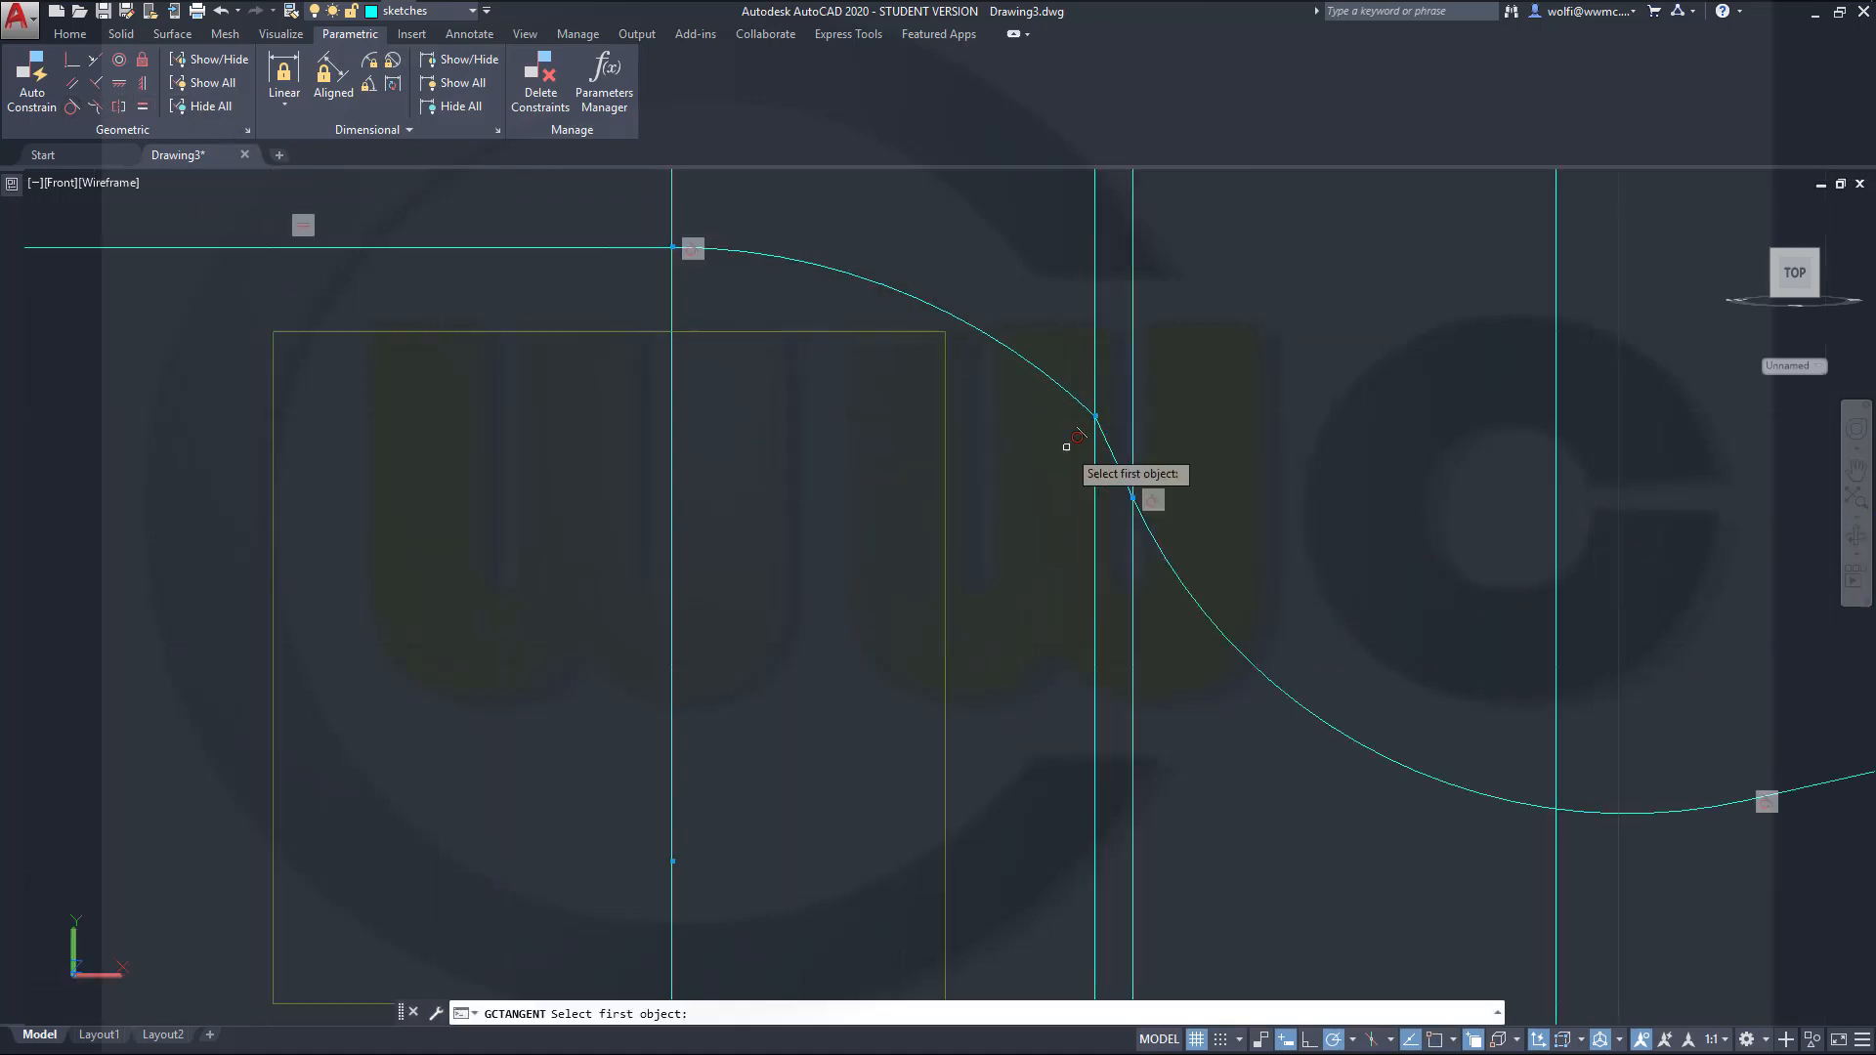
pyautogui.click(1073, 383)
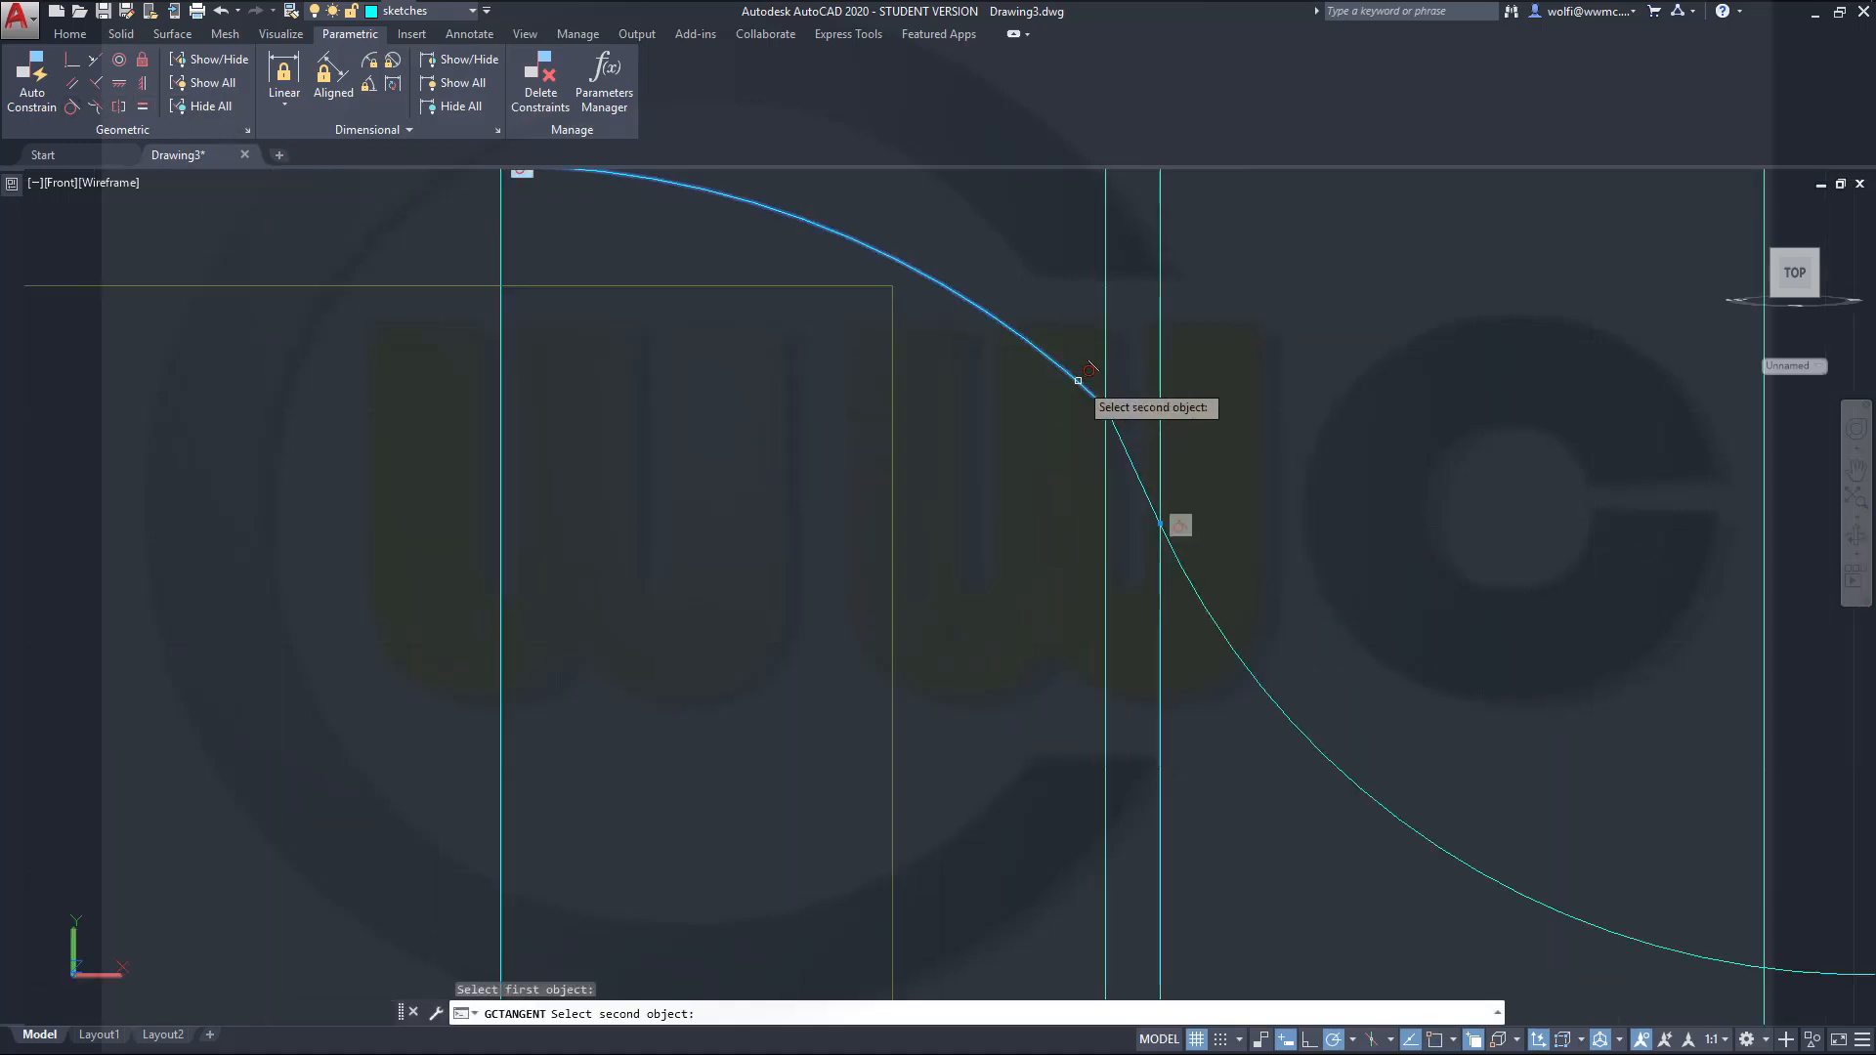
pyautogui.click(1128, 423)
pyautogui.scroll(-5, 1307, 469)
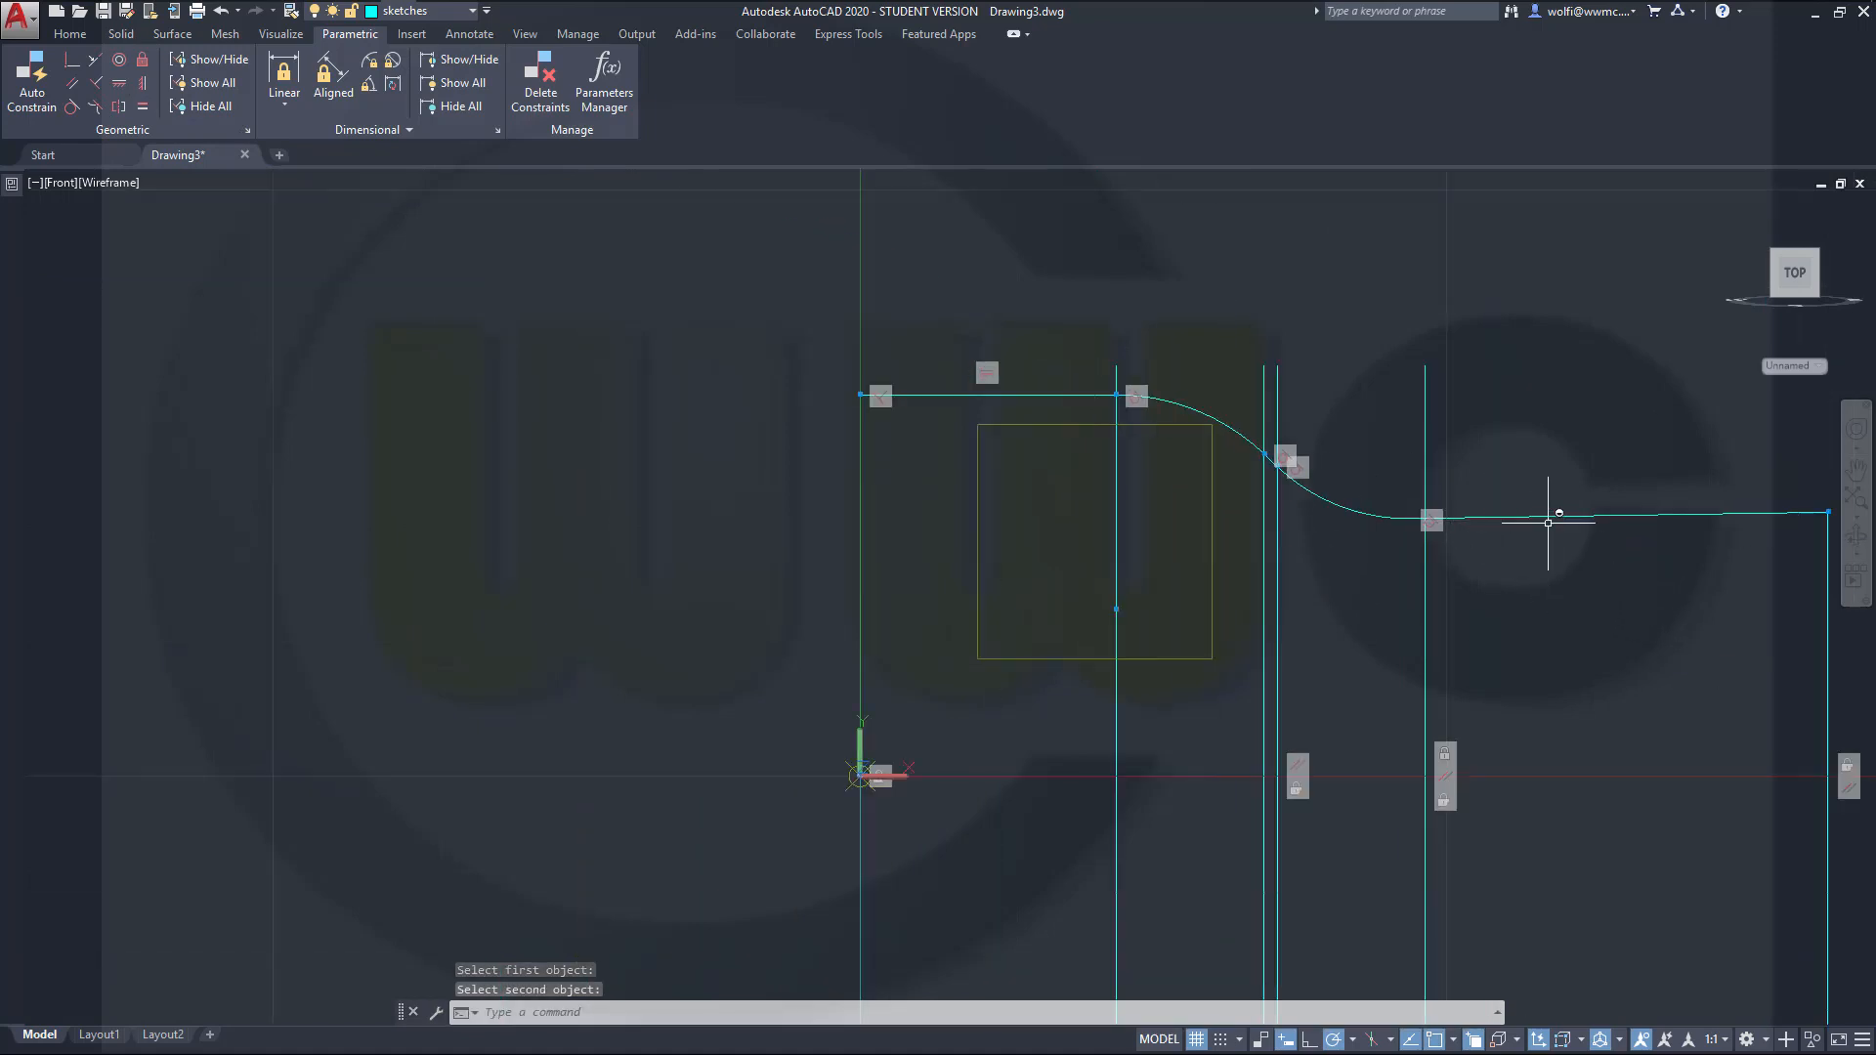
# Step: Apply a horizontal constraint to the outline's long outer straight segment and hide all geometric constraint markers
pyautogui.click(122, 88)
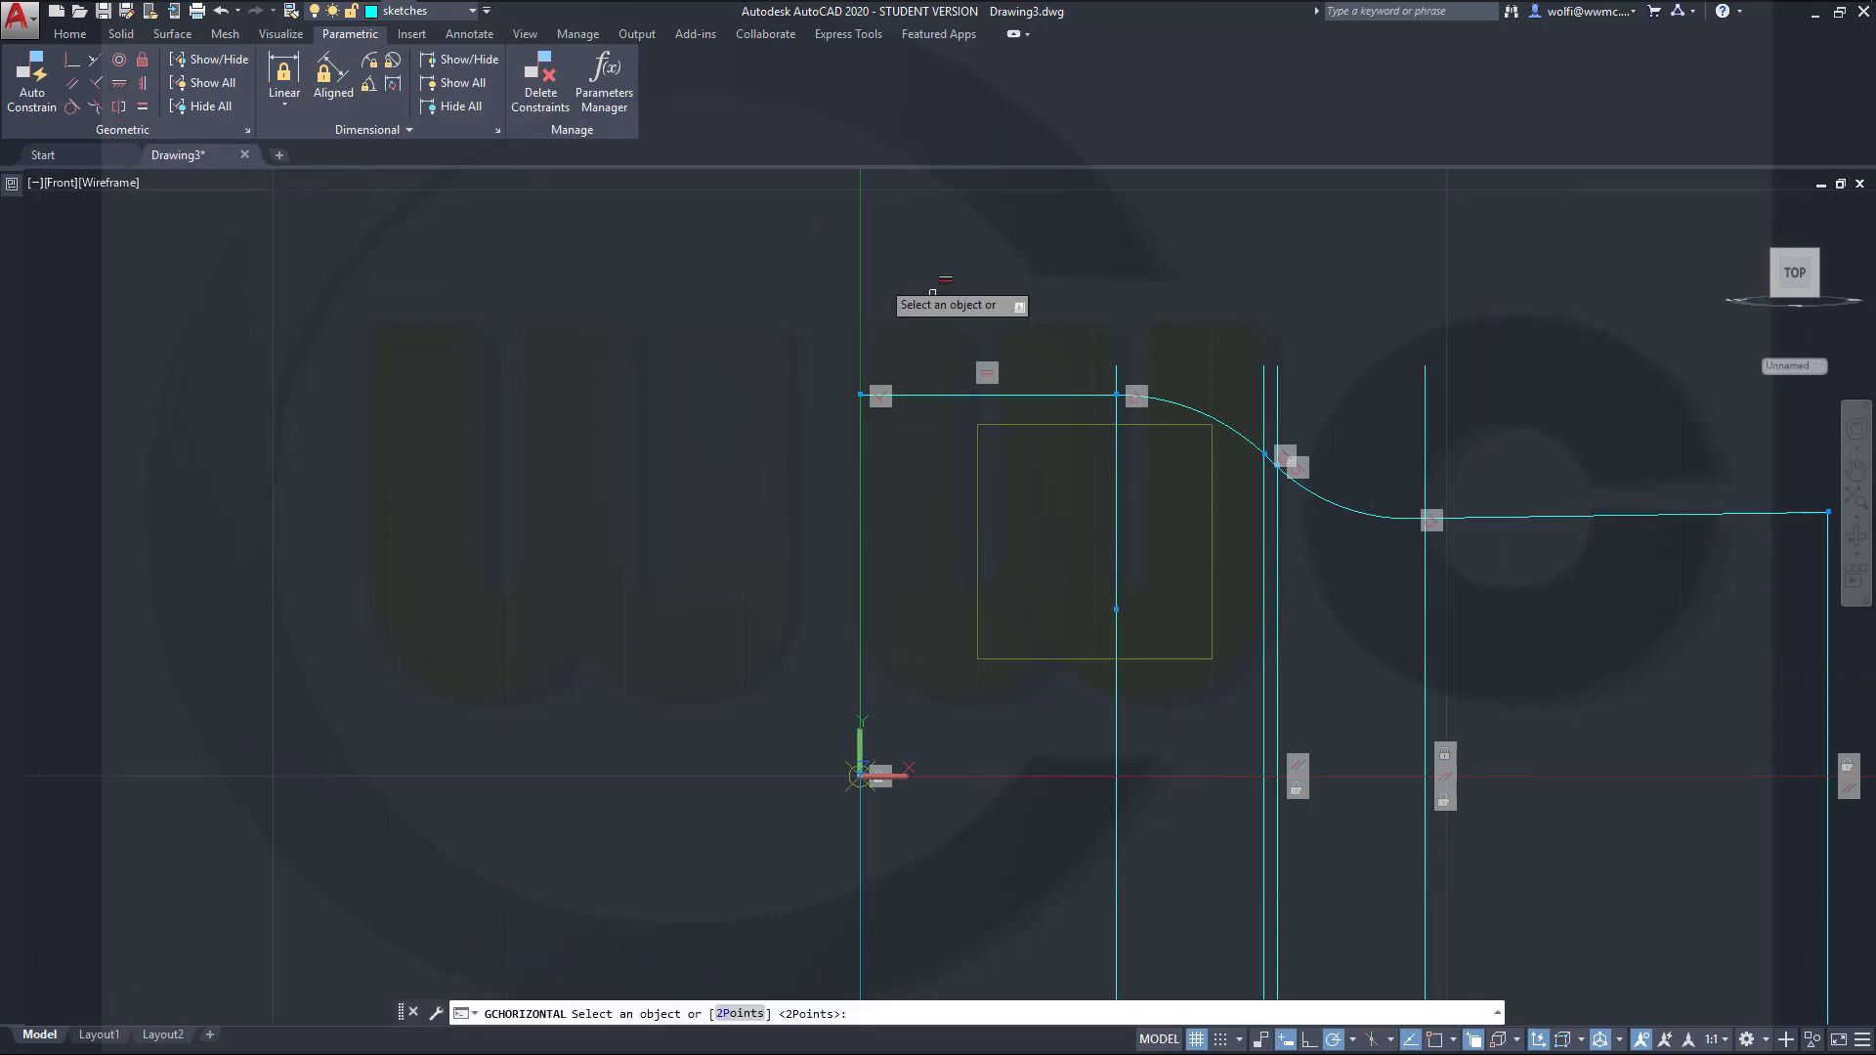
pyautogui.click(1627, 514)
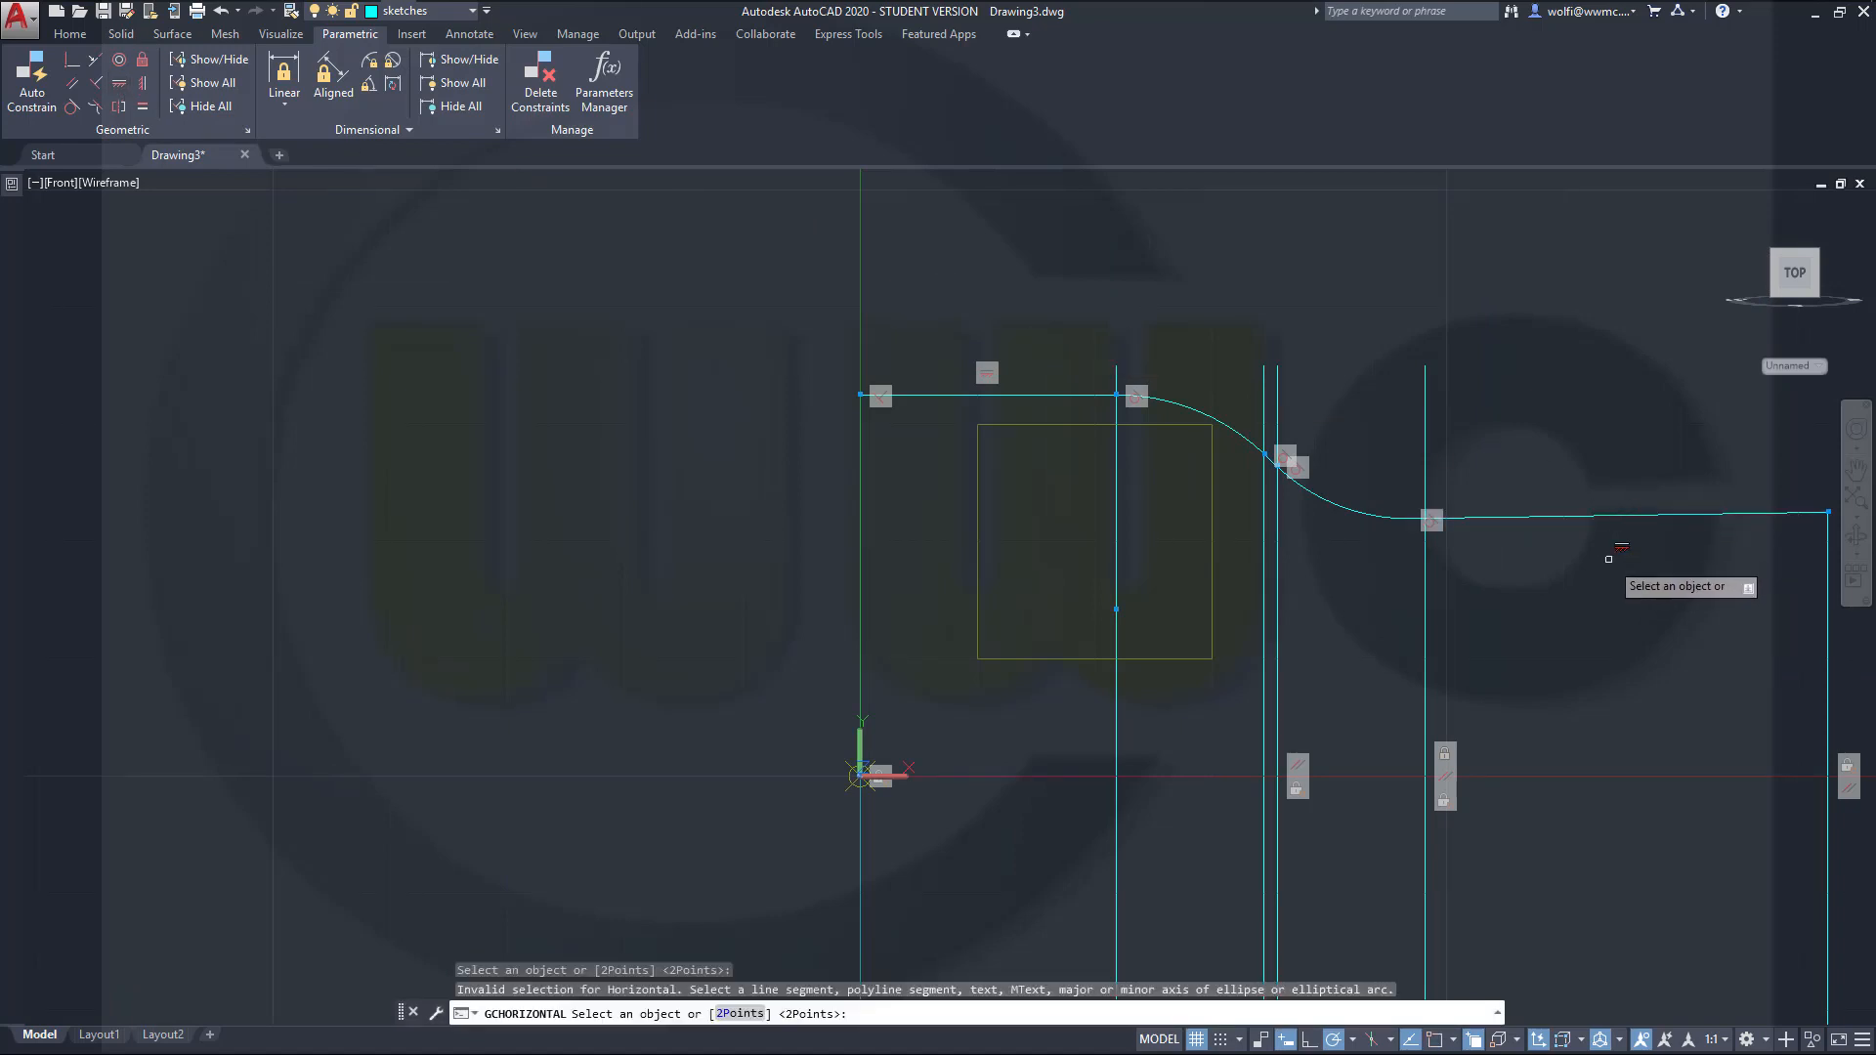
pyautogui.click(1595, 514)
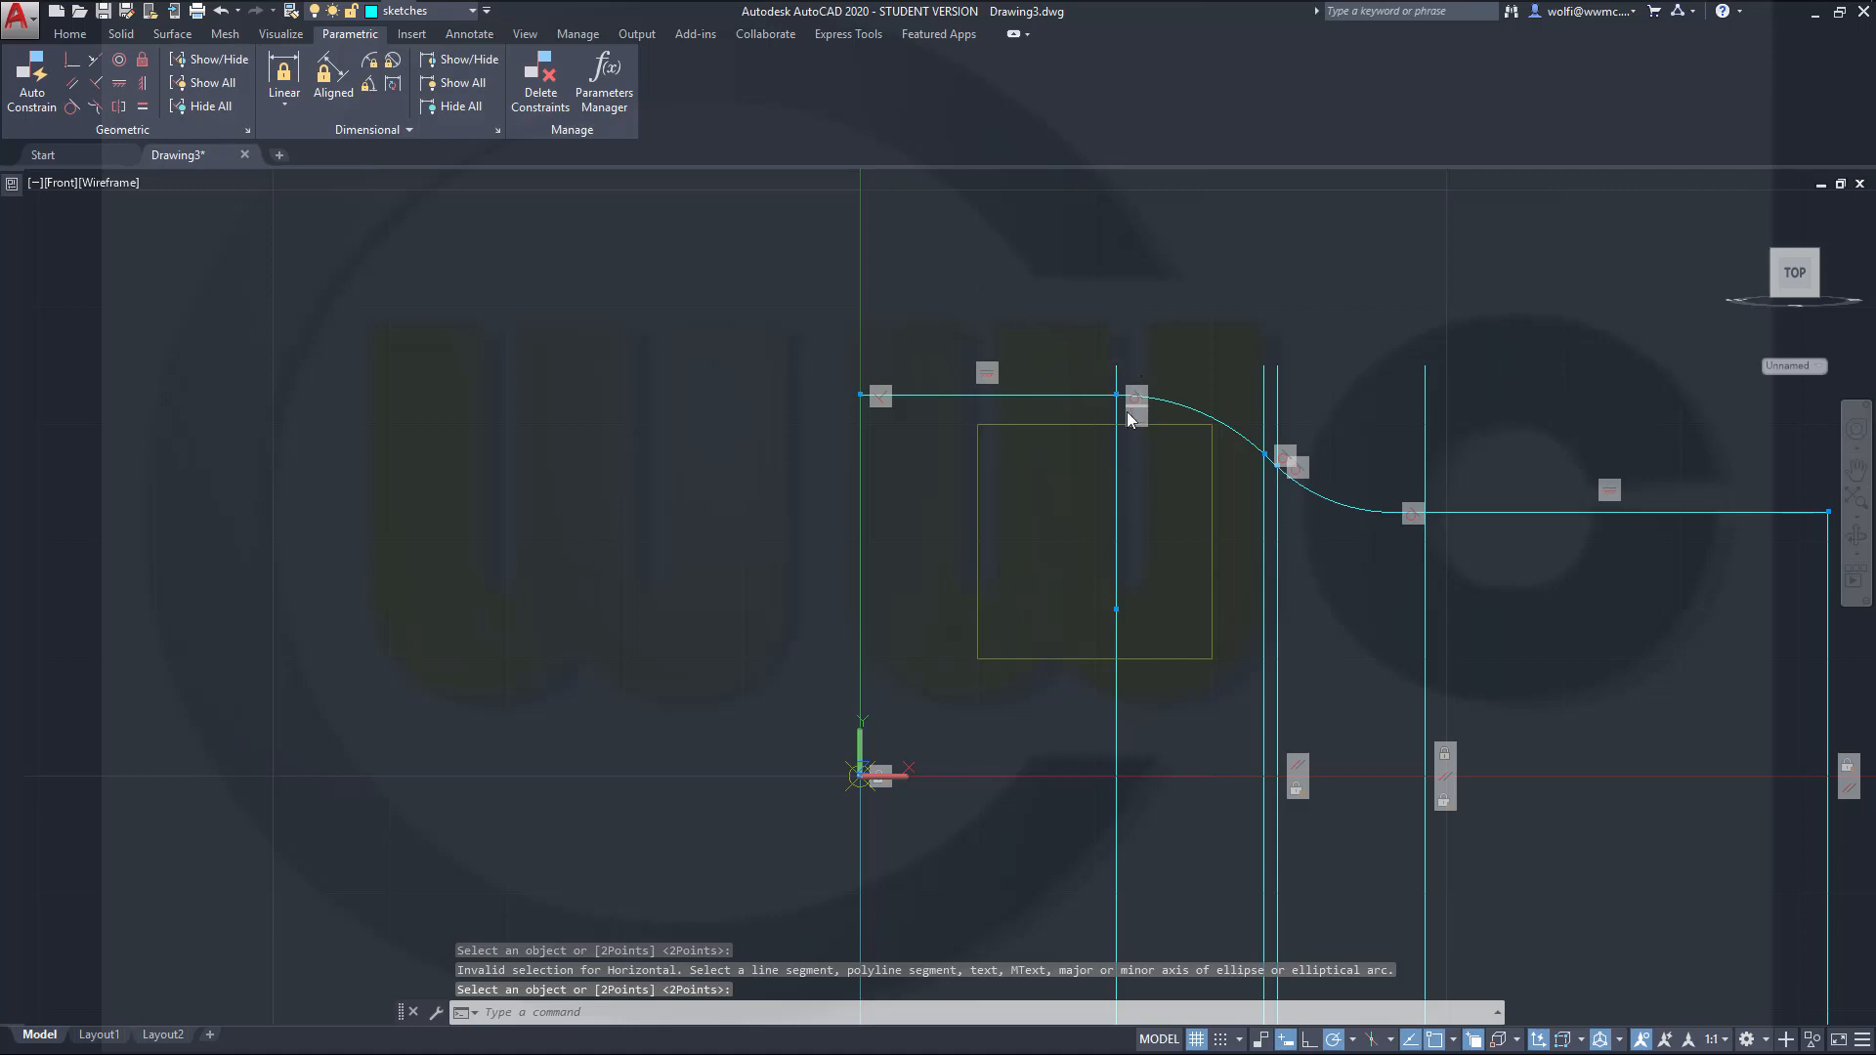
pyautogui.press('Escape')
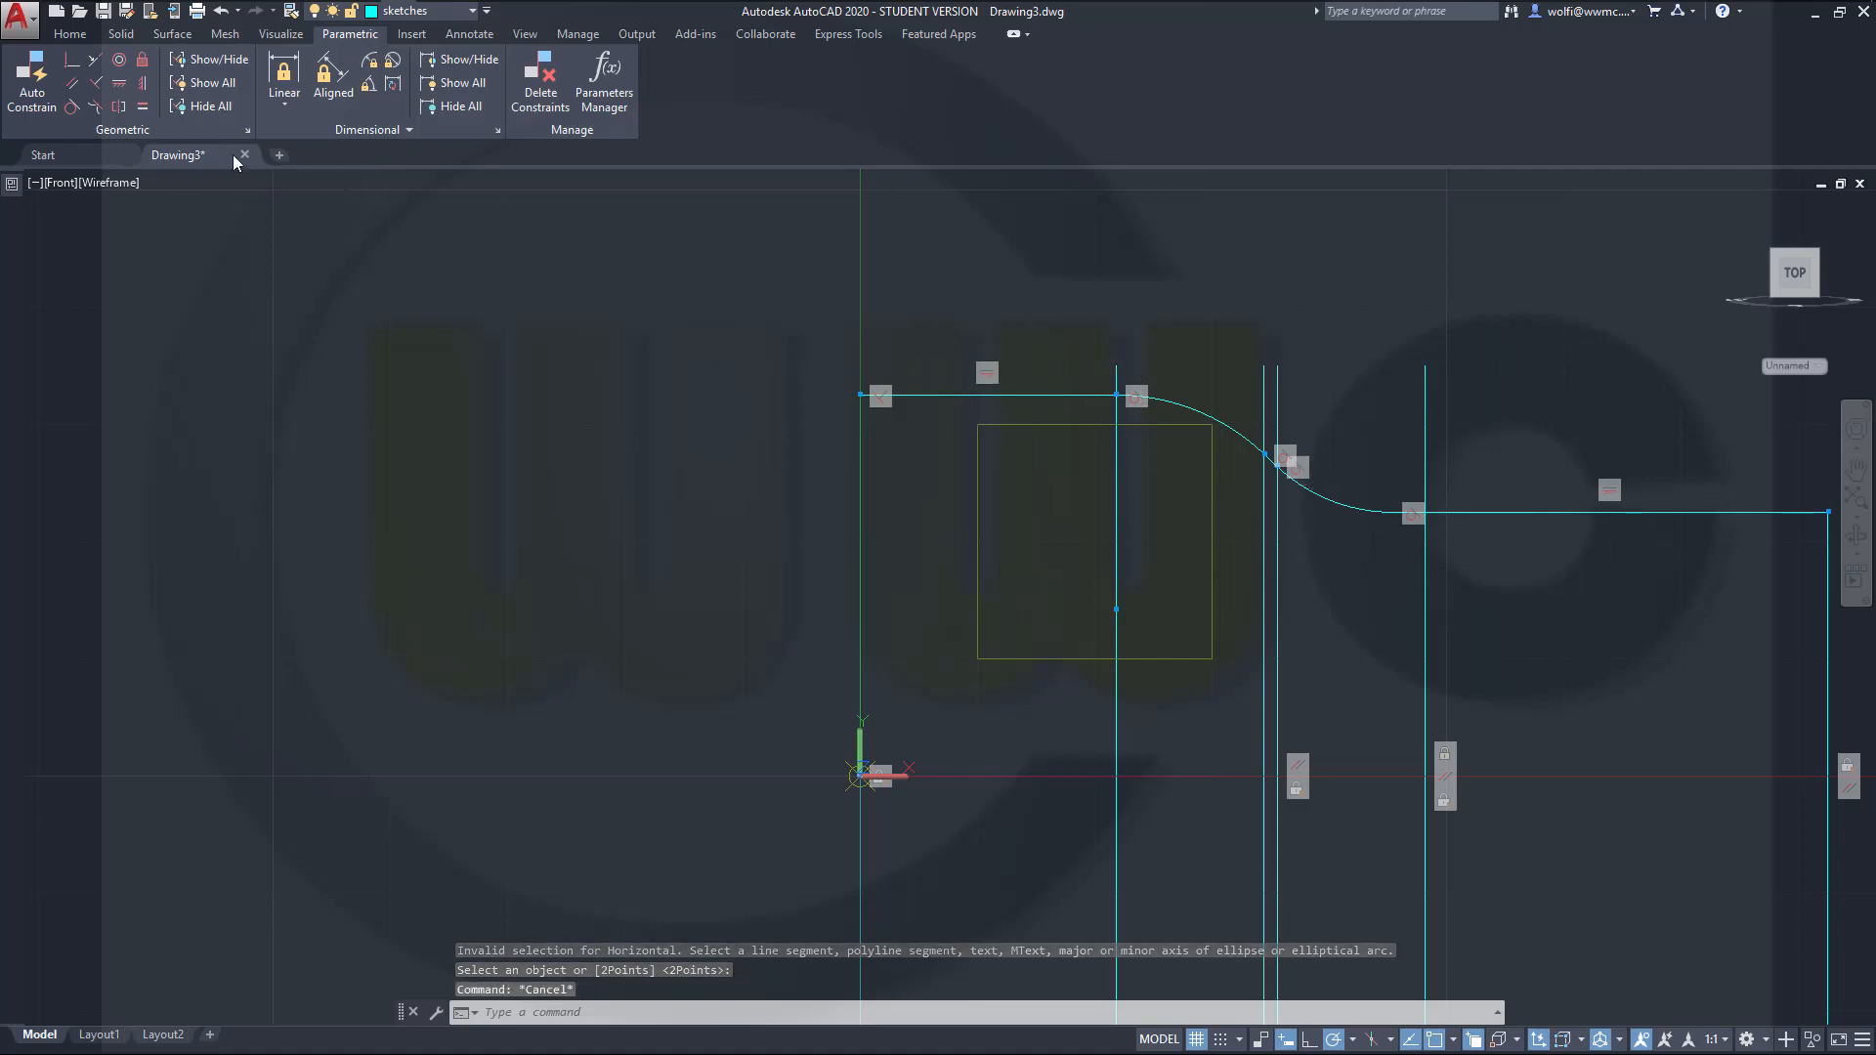
pyautogui.click(200, 109)
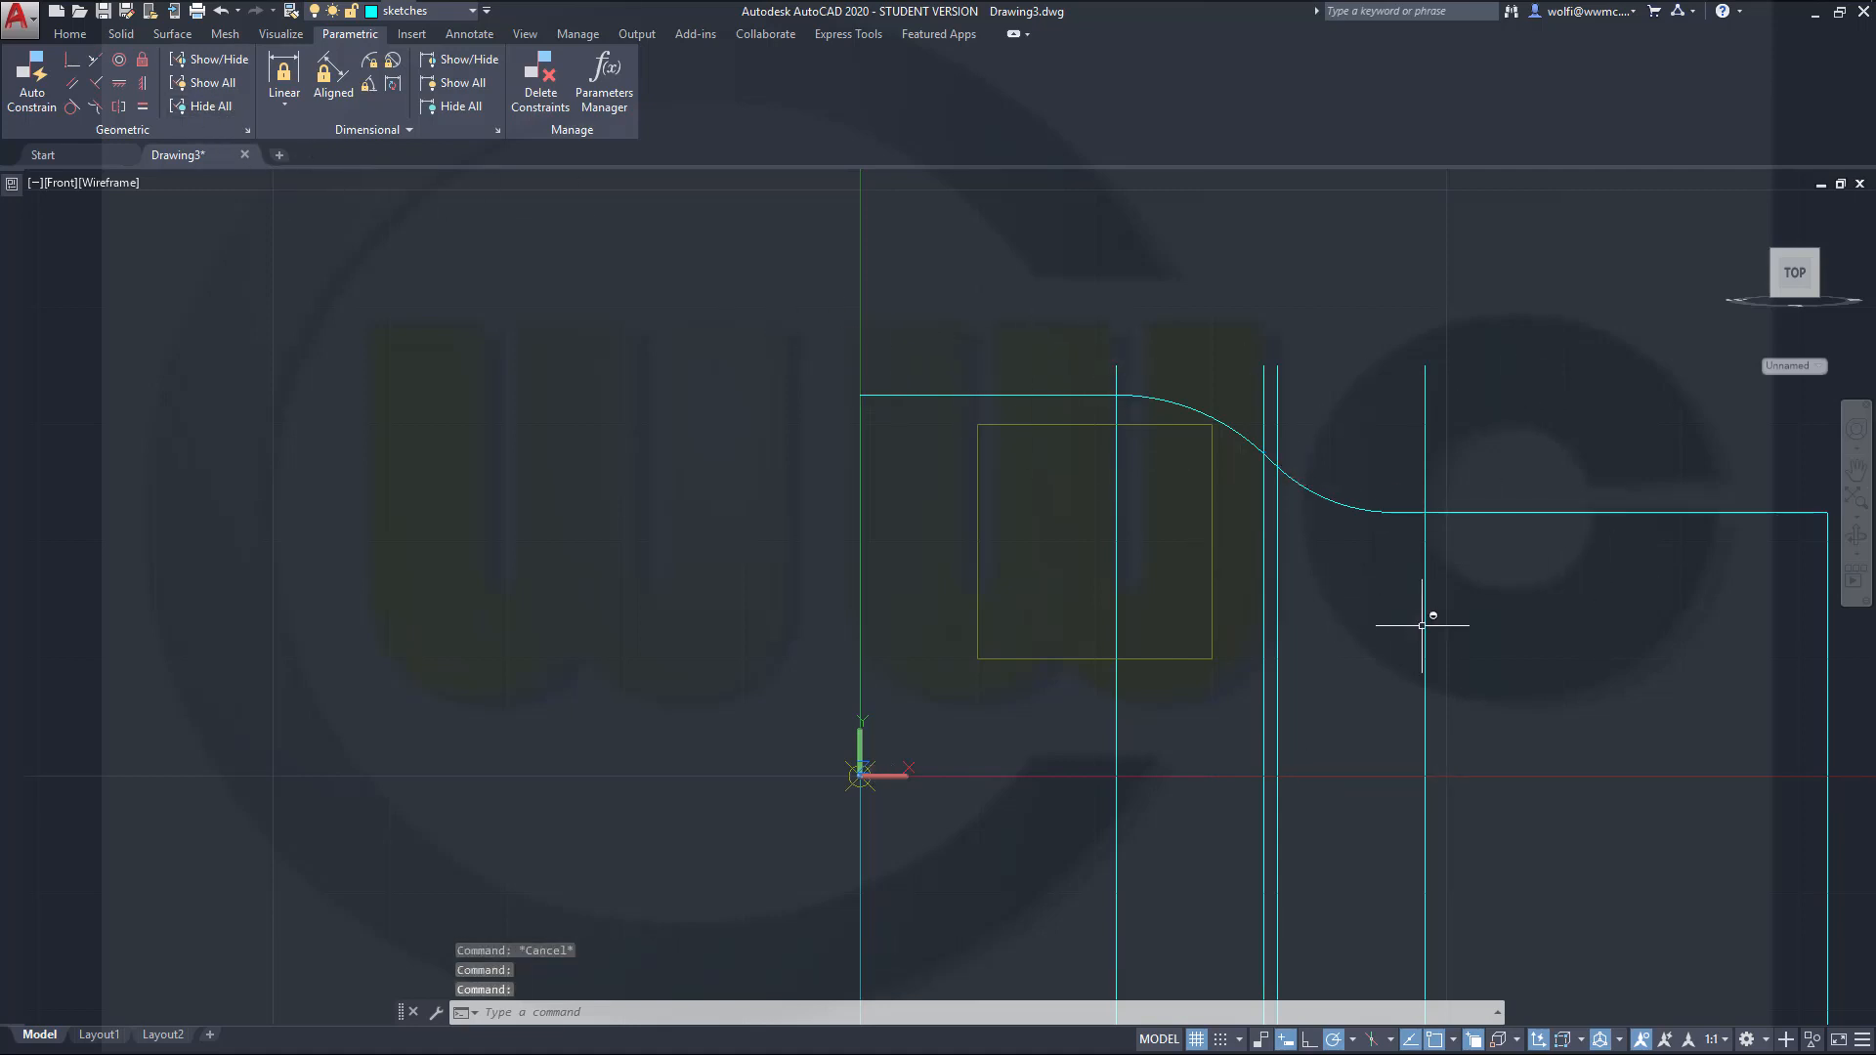
# Step: Mirror the outline polyline about the horizontal axis from the origin to the outermost vertical line's midpoint, keeping the source object
pyautogui.scroll(3, 1425, 627)
pyautogui.scroll(-4, 1463, 636)
pyautogui.moveTo(1537, 736); pyautogui.dragTo(1438, 623, button='middle')
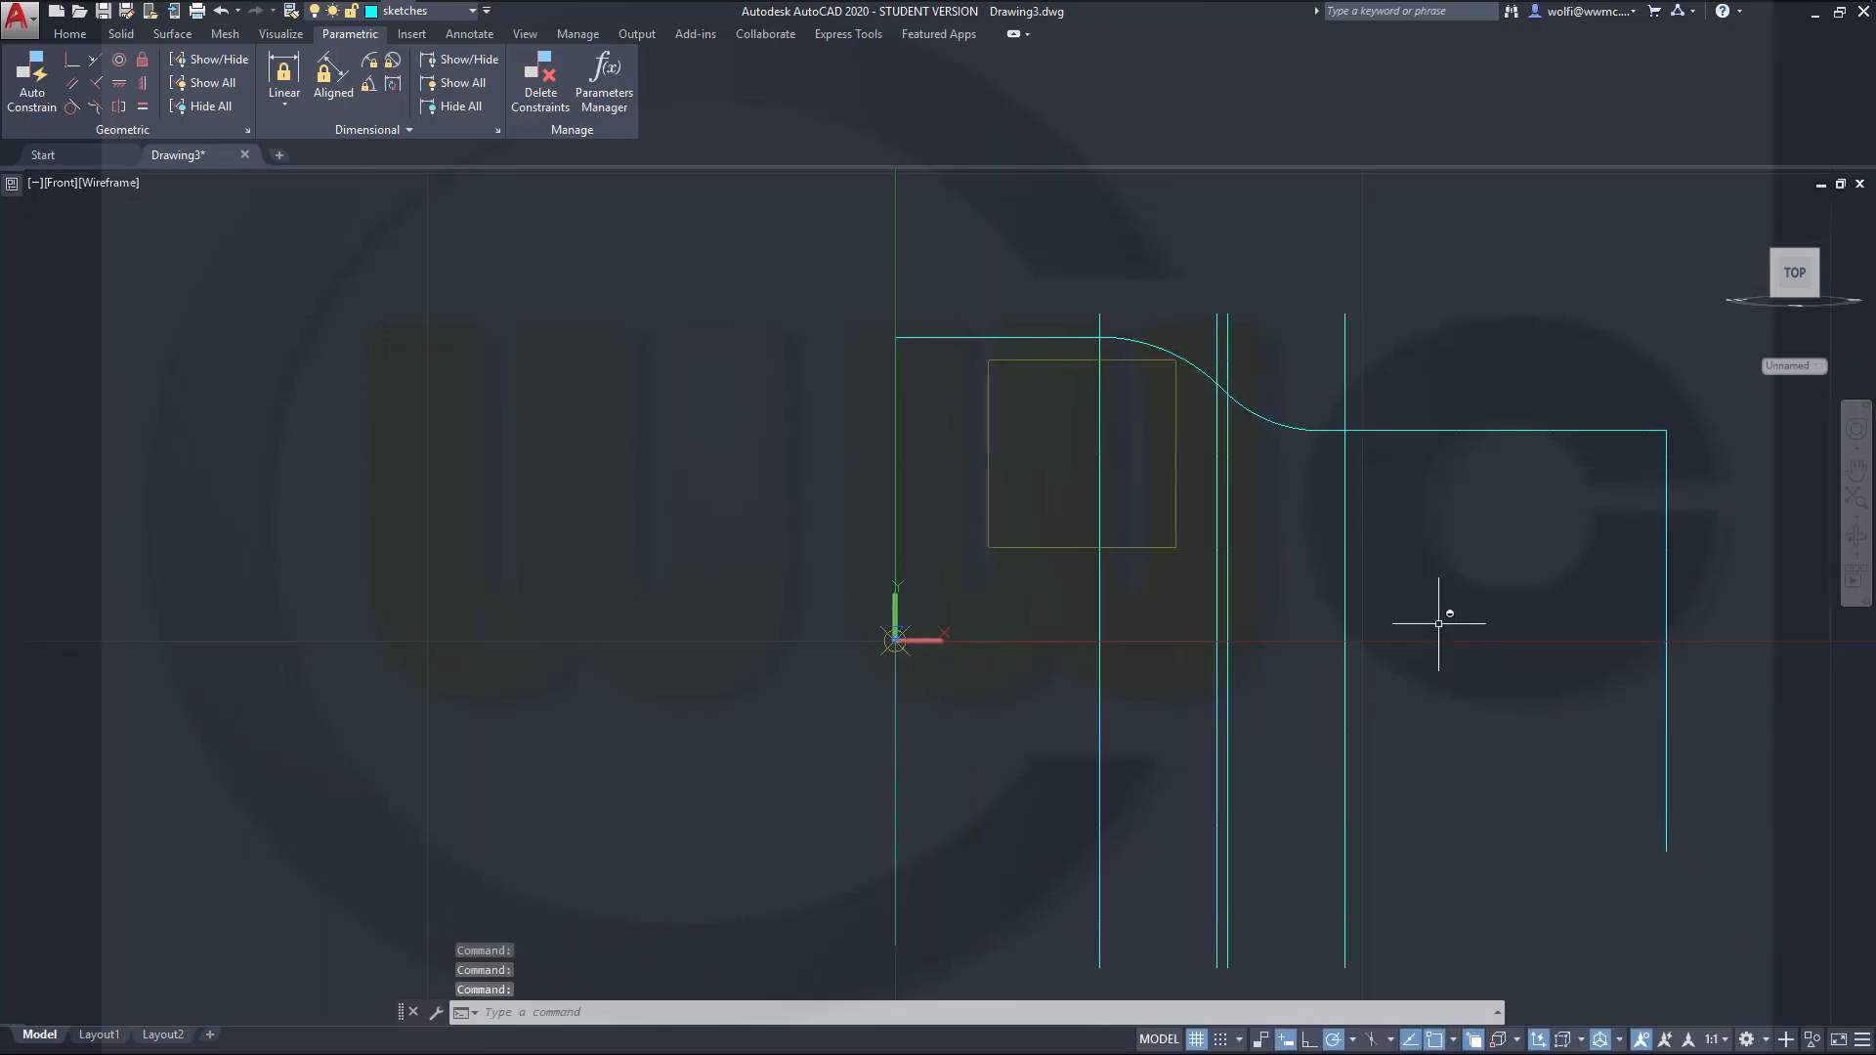
pyautogui.scroll(-2, 1438, 624)
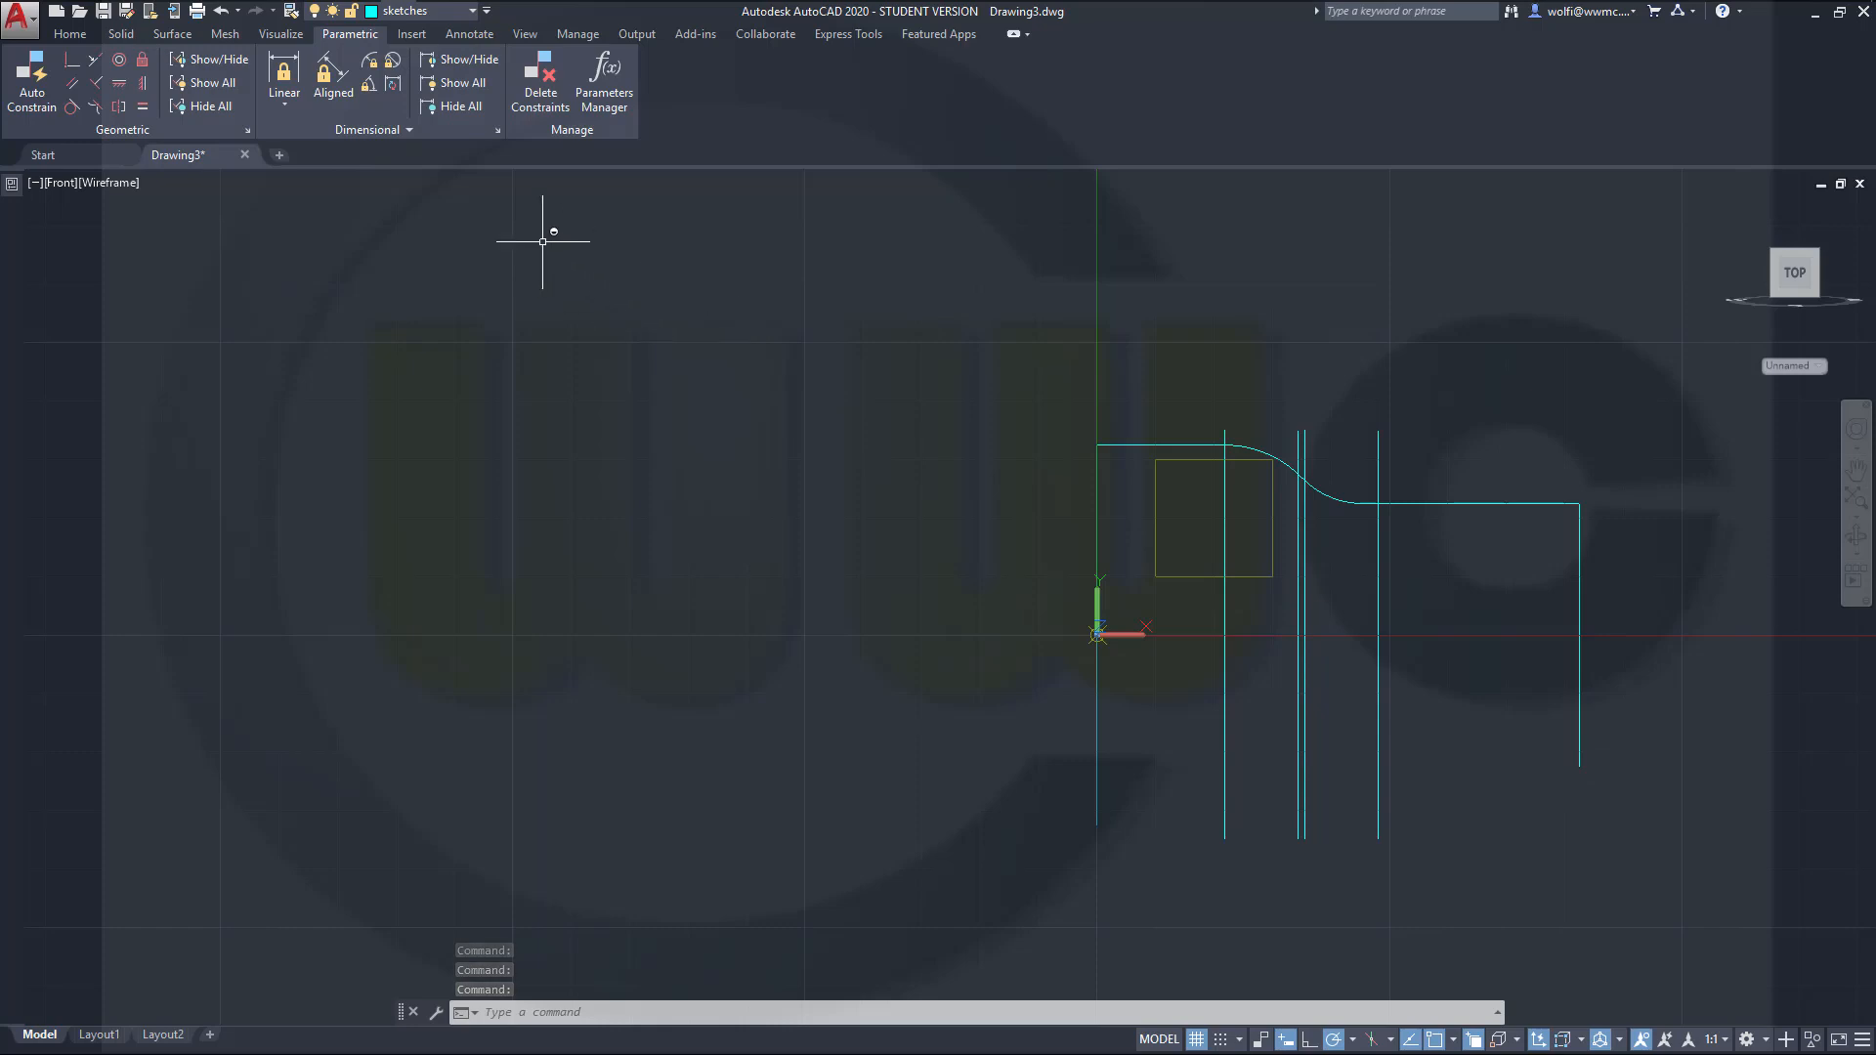
pyautogui.click(94, 31)
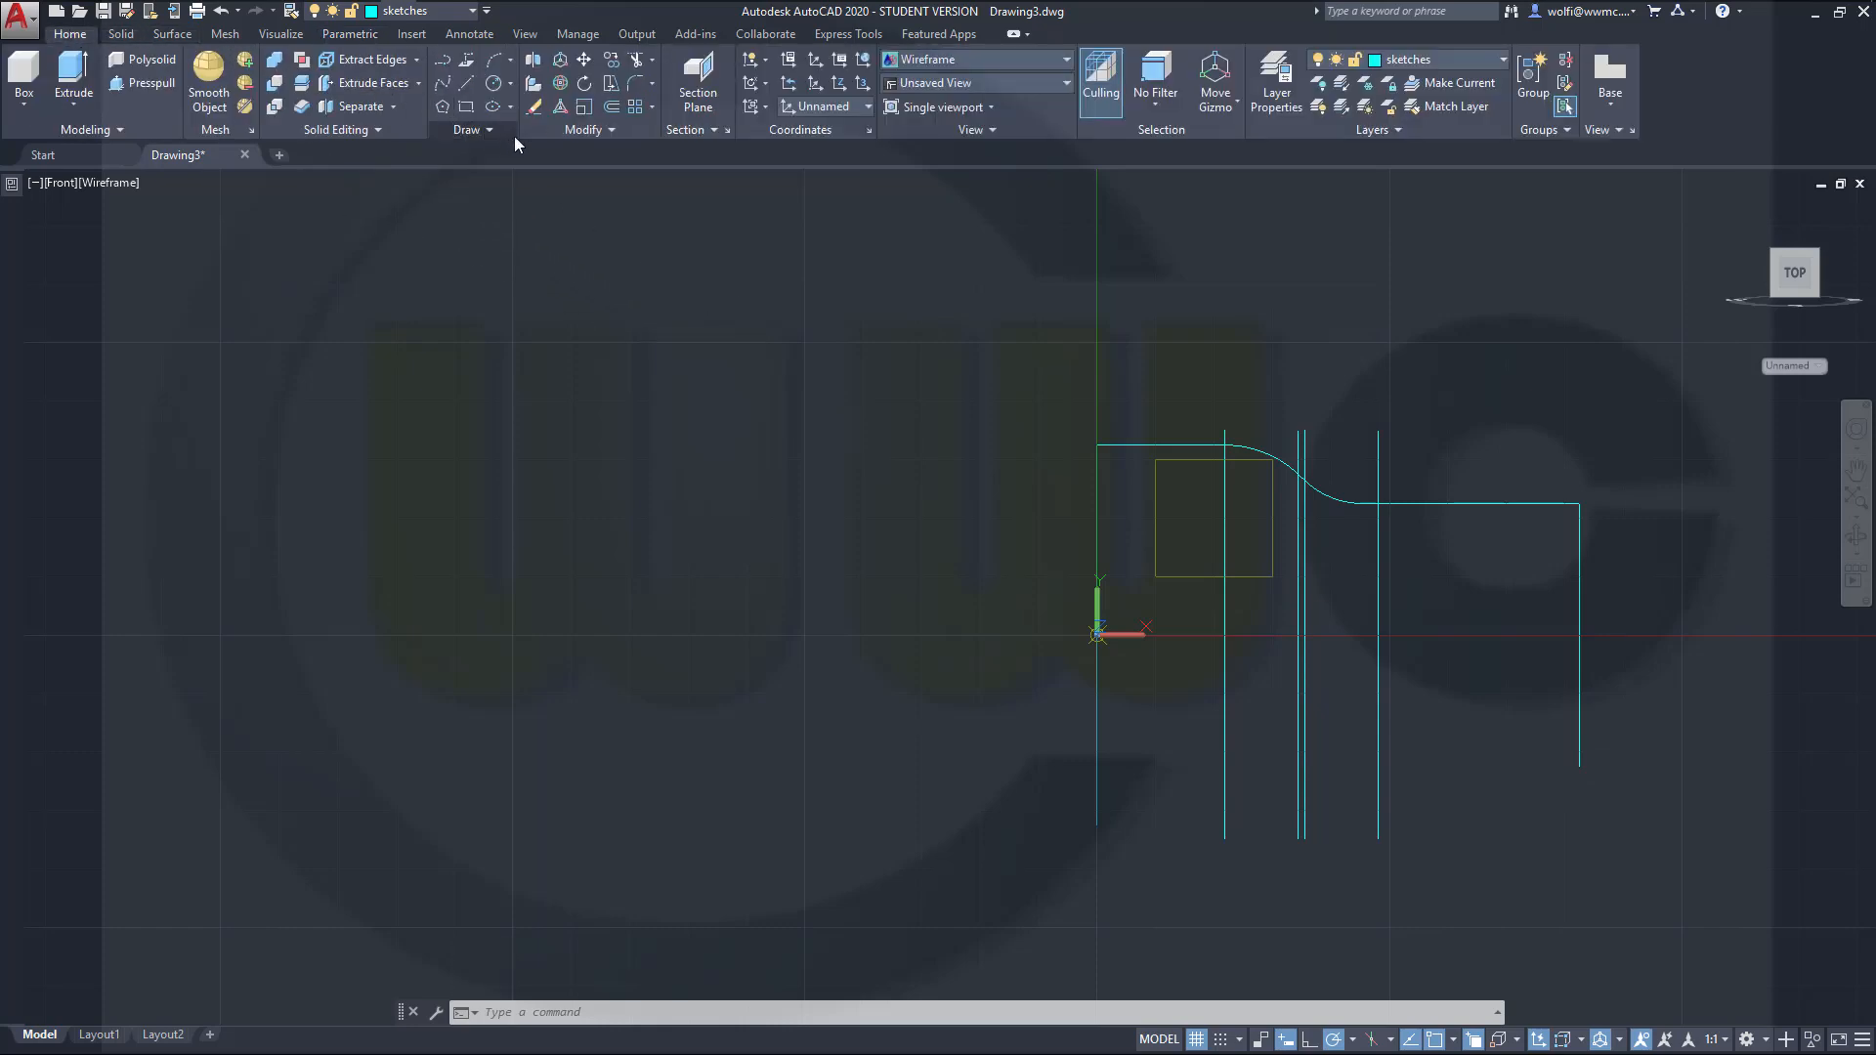
pyautogui.click(610, 133)
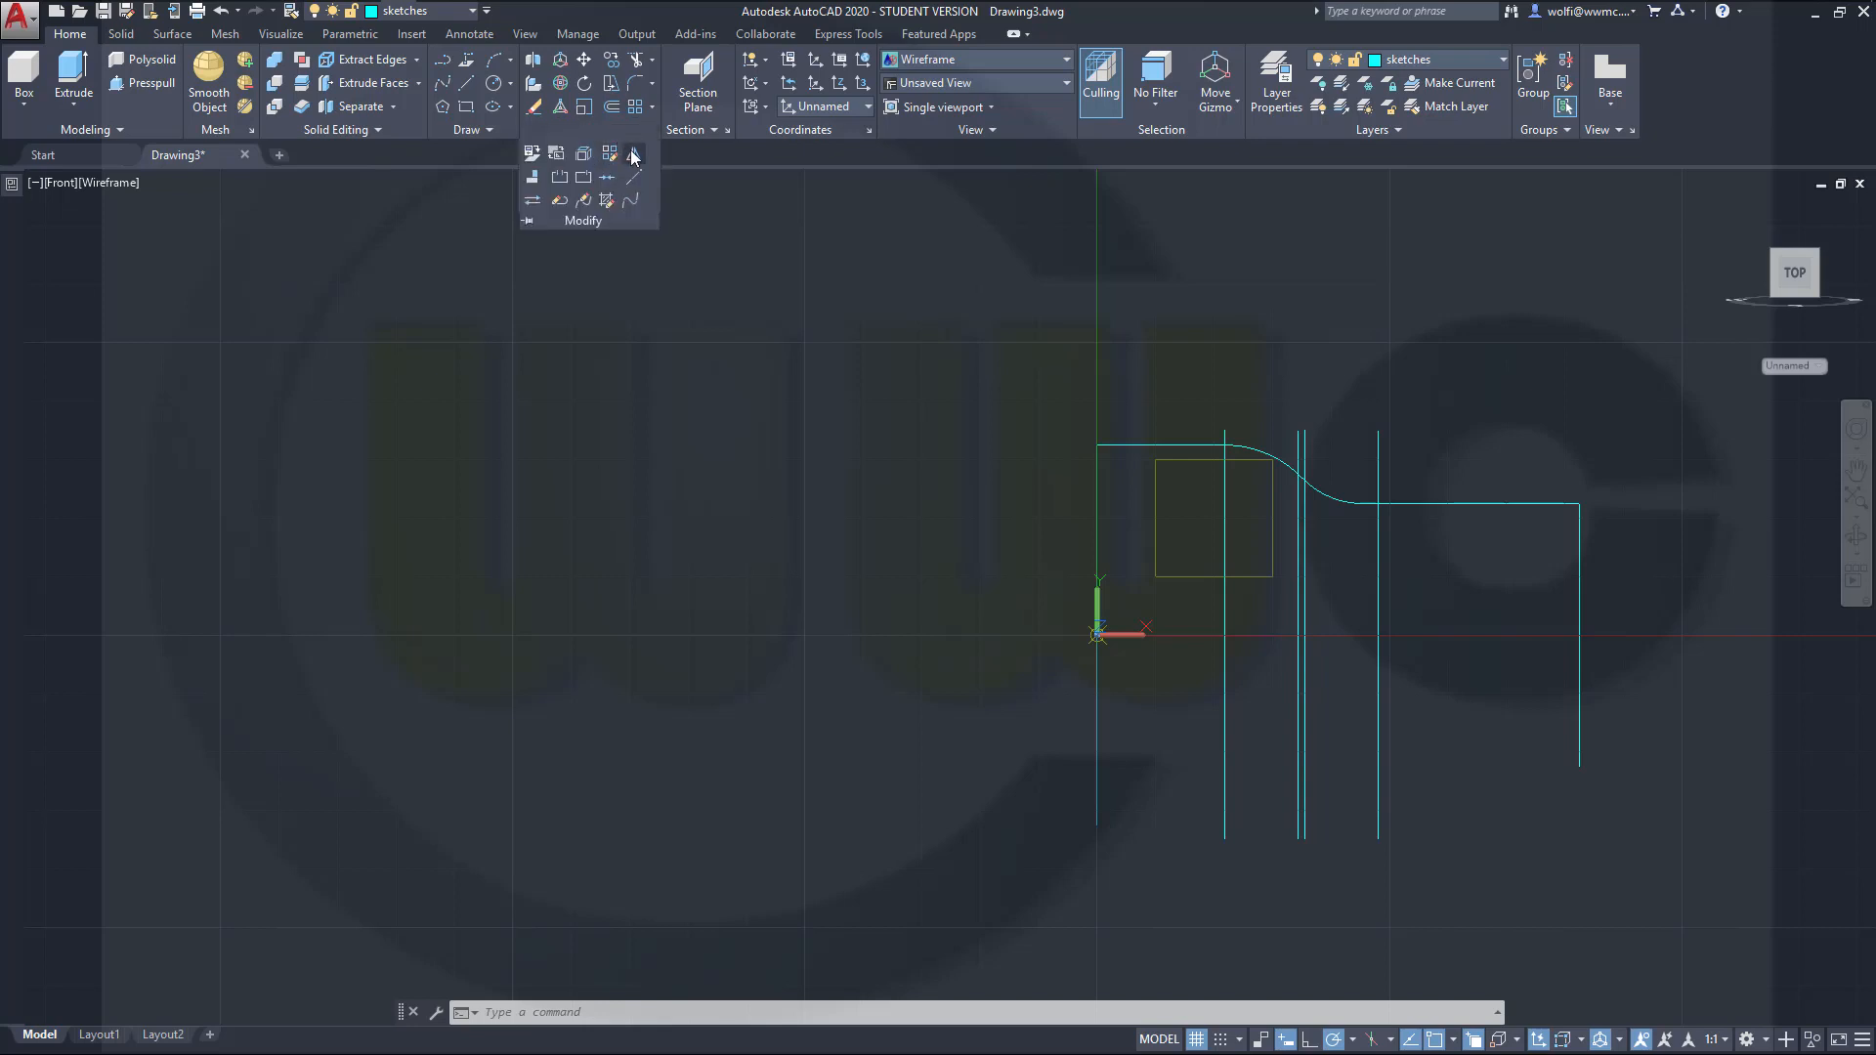
pyautogui.click(633, 156)
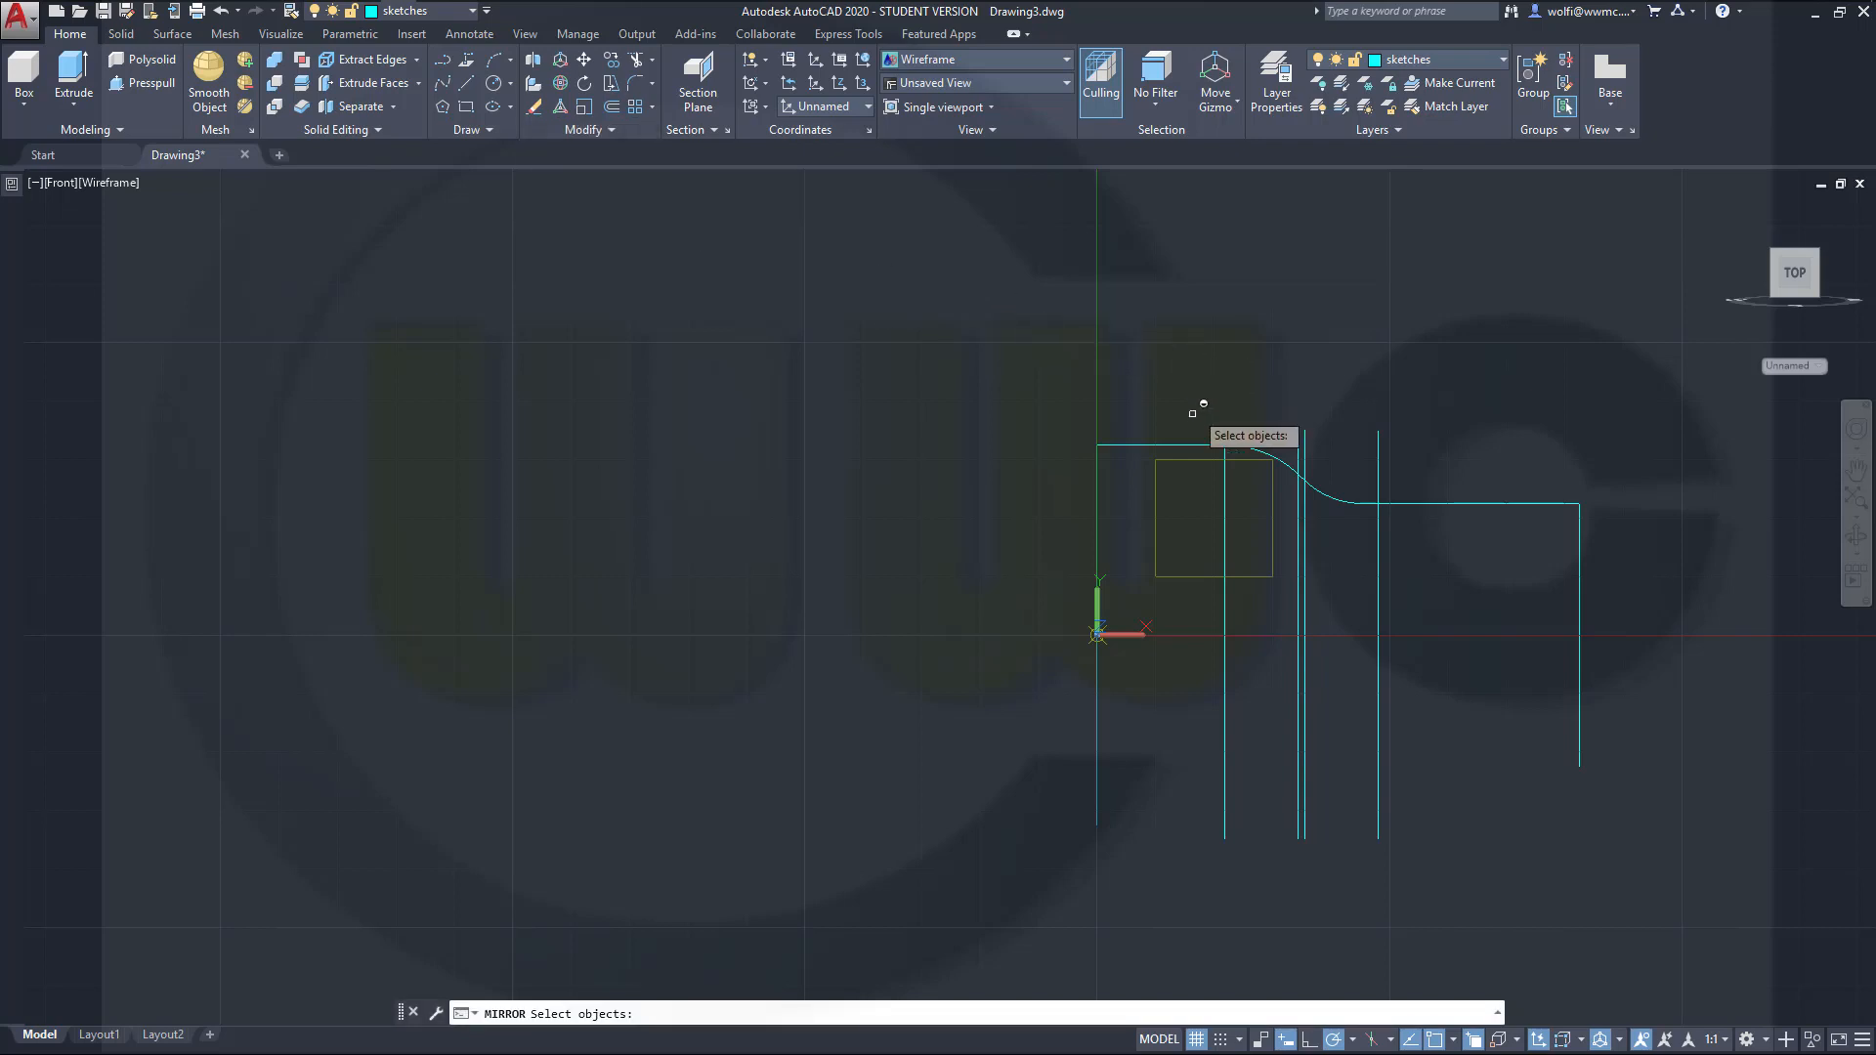
pyautogui.click(1194, 445)
pyautogui.press('Return')
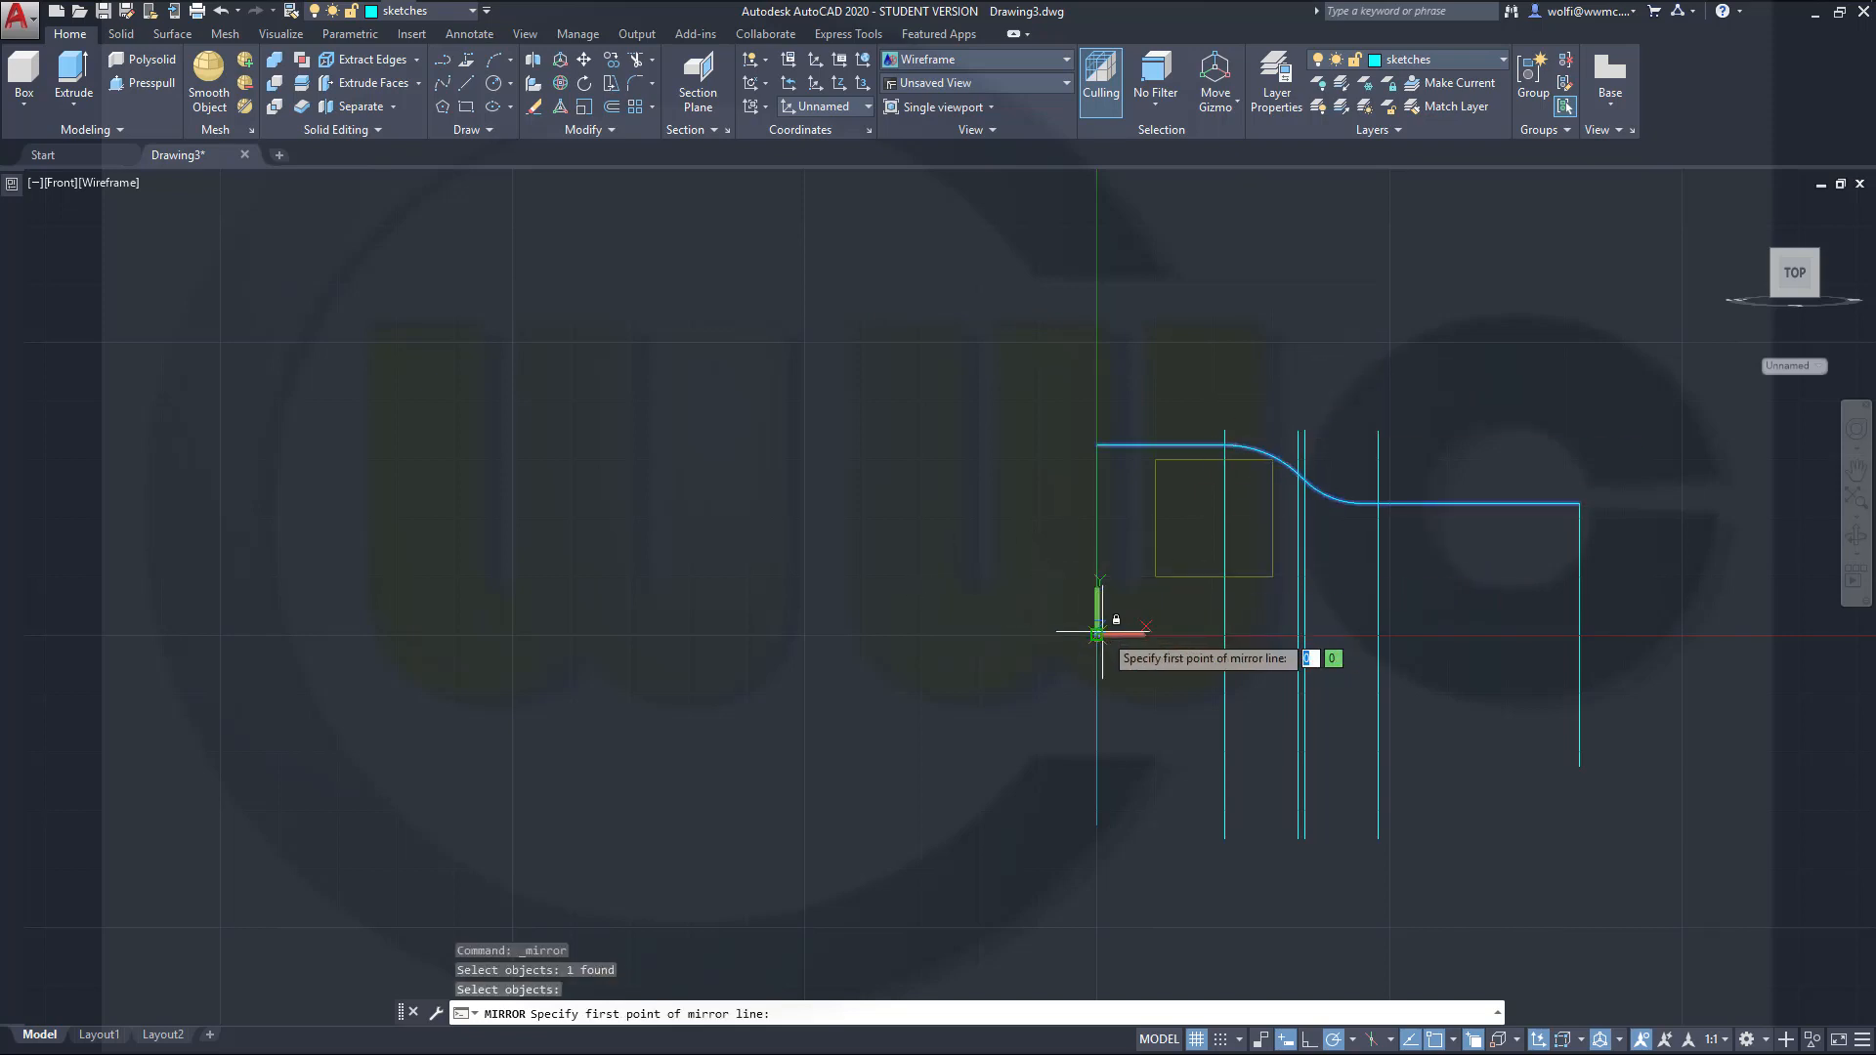
pyautogui.click(1096, 635)
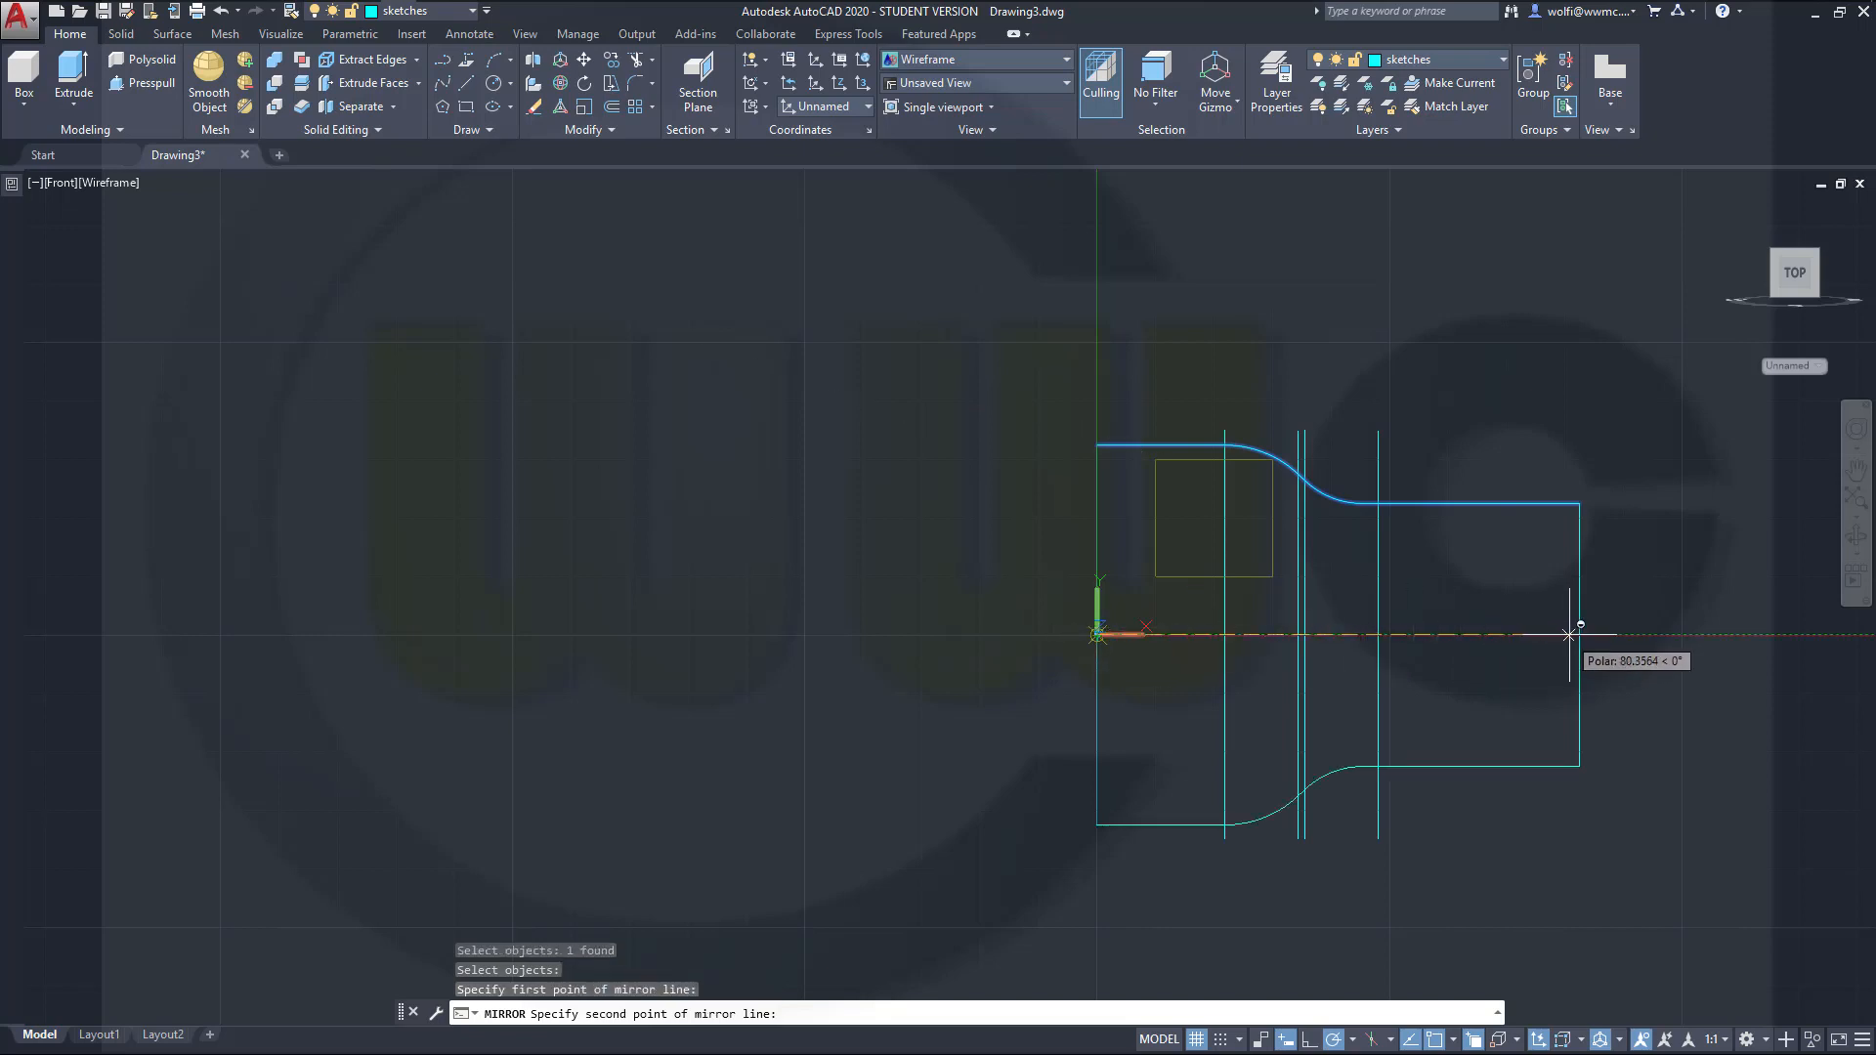
pyautogui.click(1580, 635)
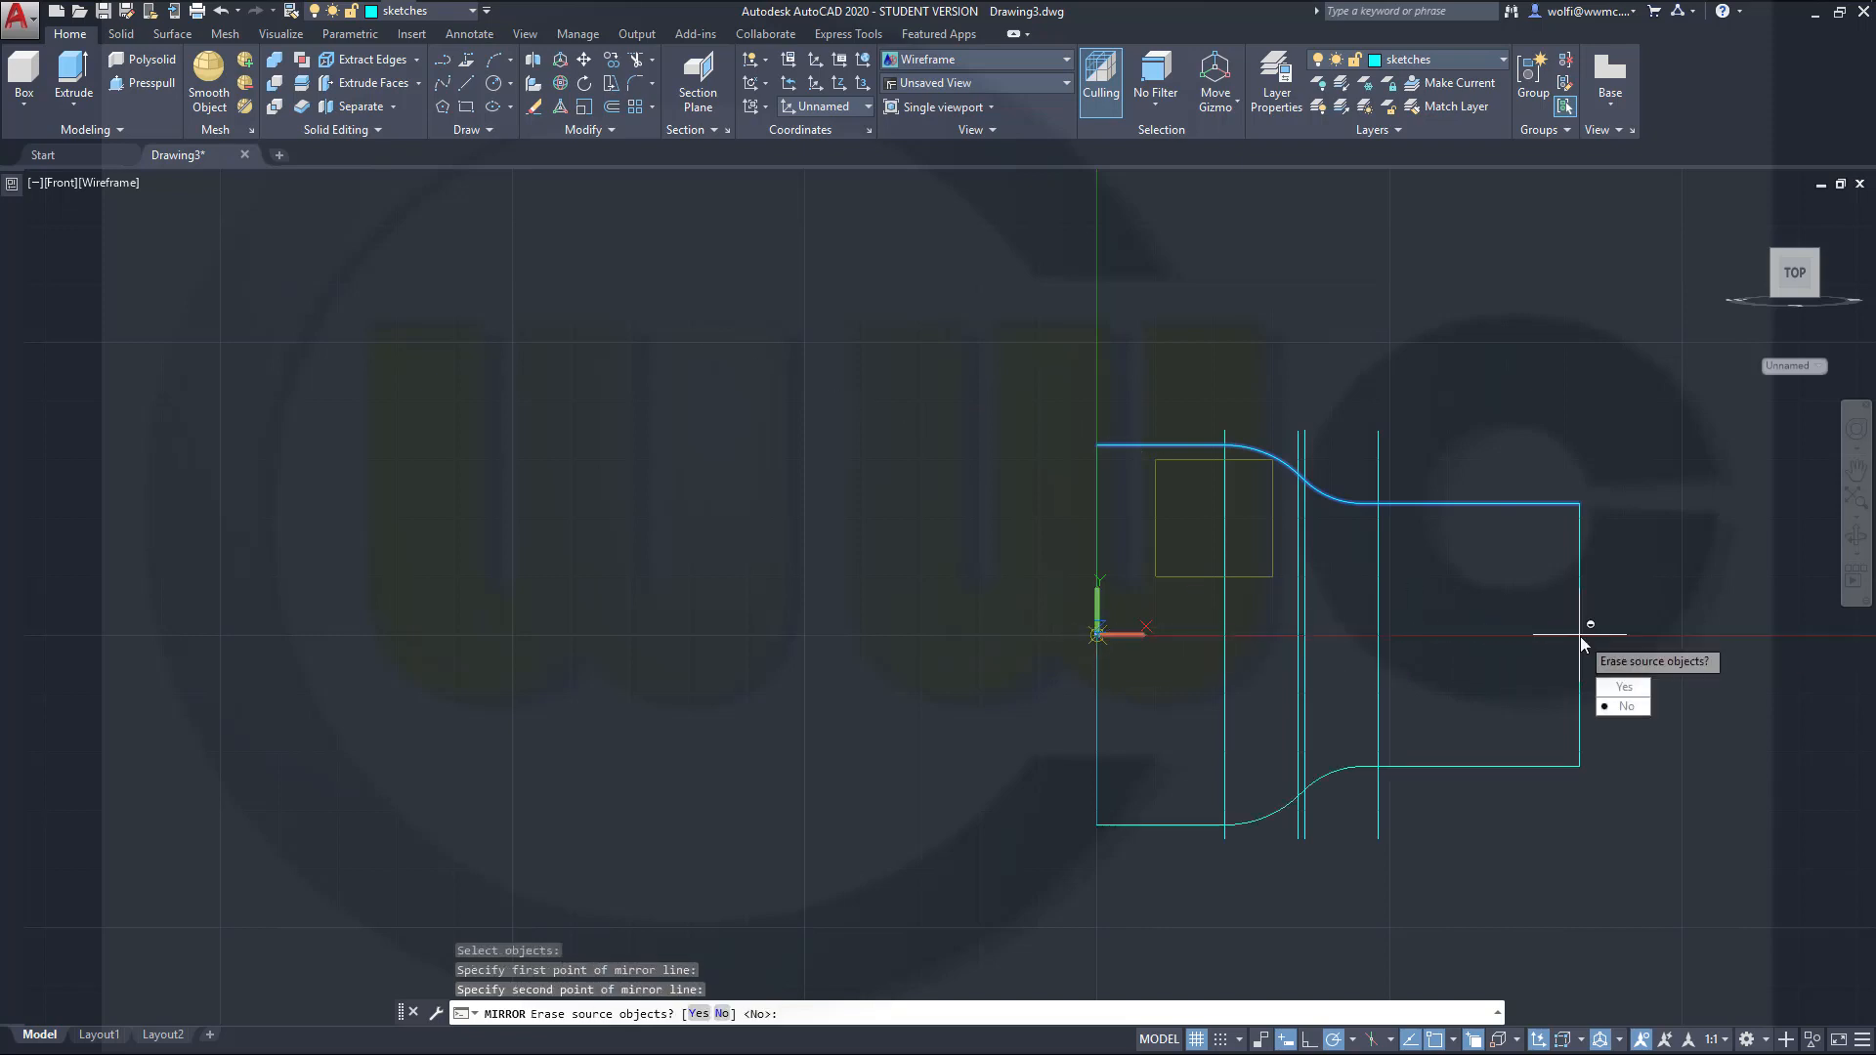
pyautogui.click(1621, 706)
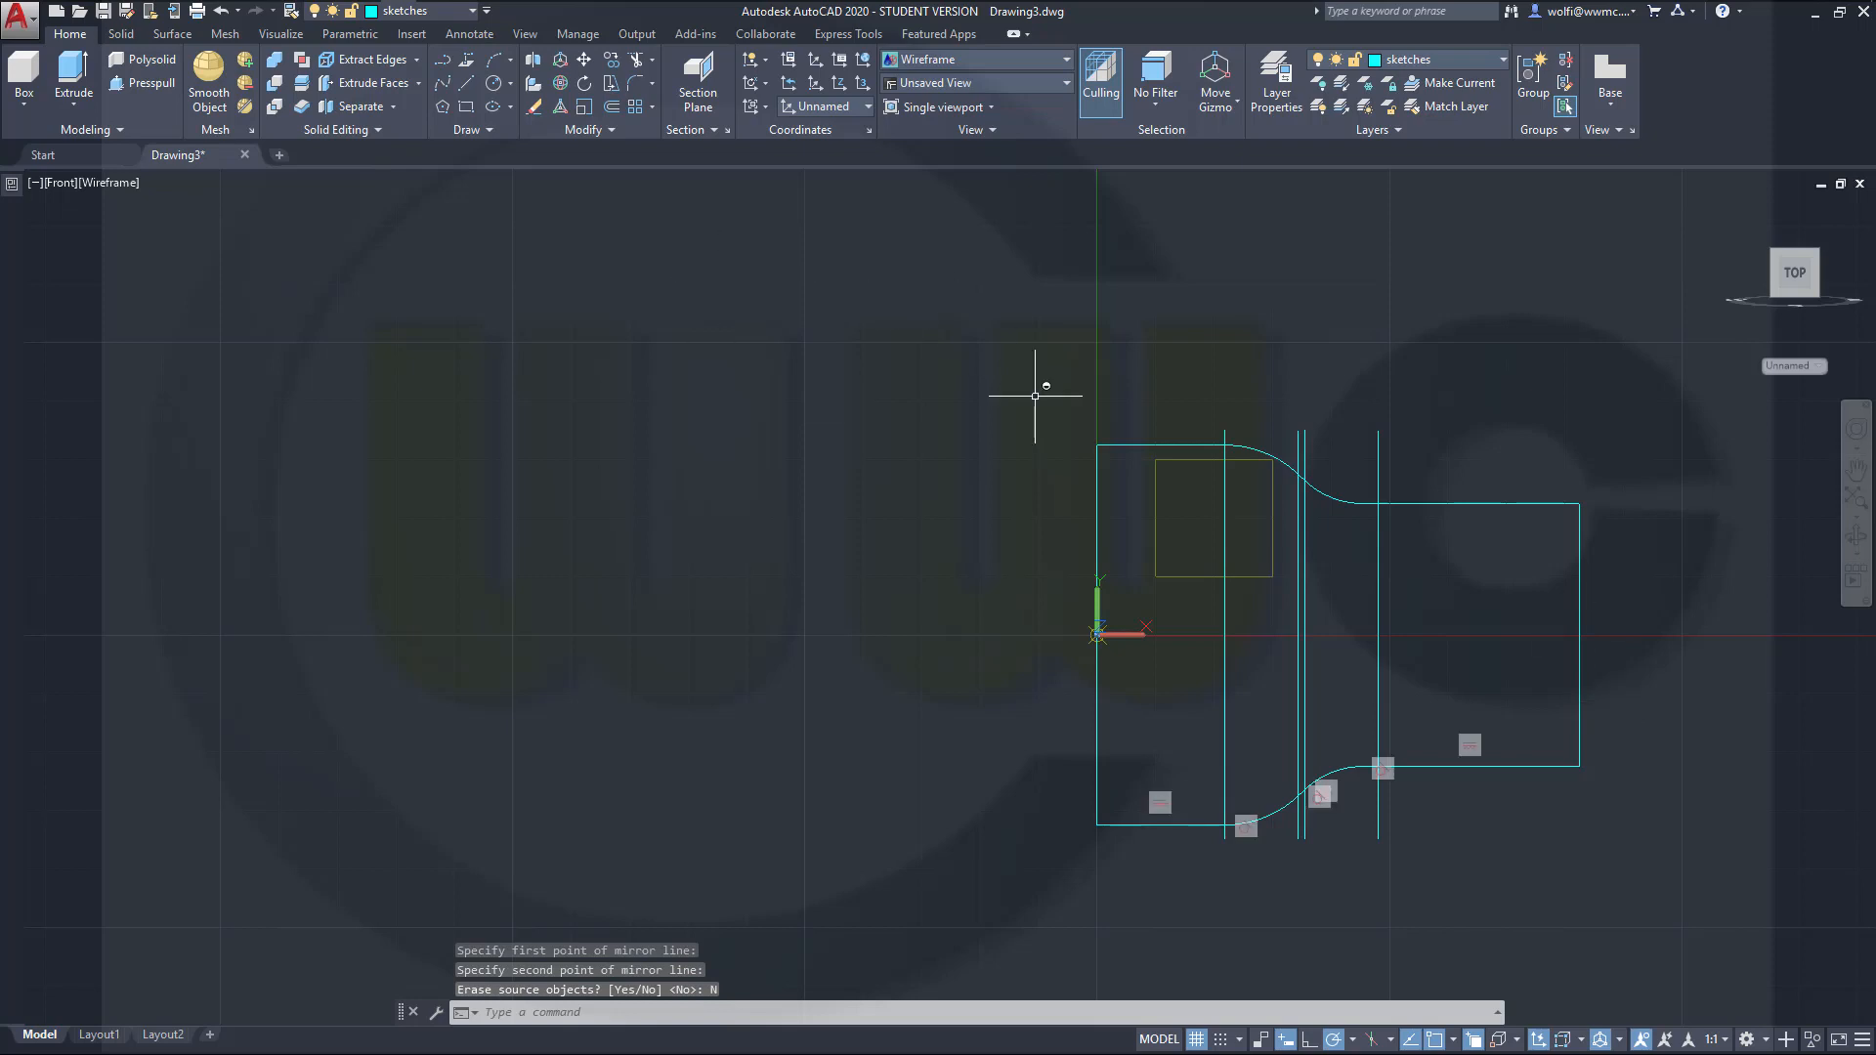
# Step: Hide the geometric constraint markers on the mirrored outline
pyautogui.click(350, 34)
pyautogui.click(230, 108)
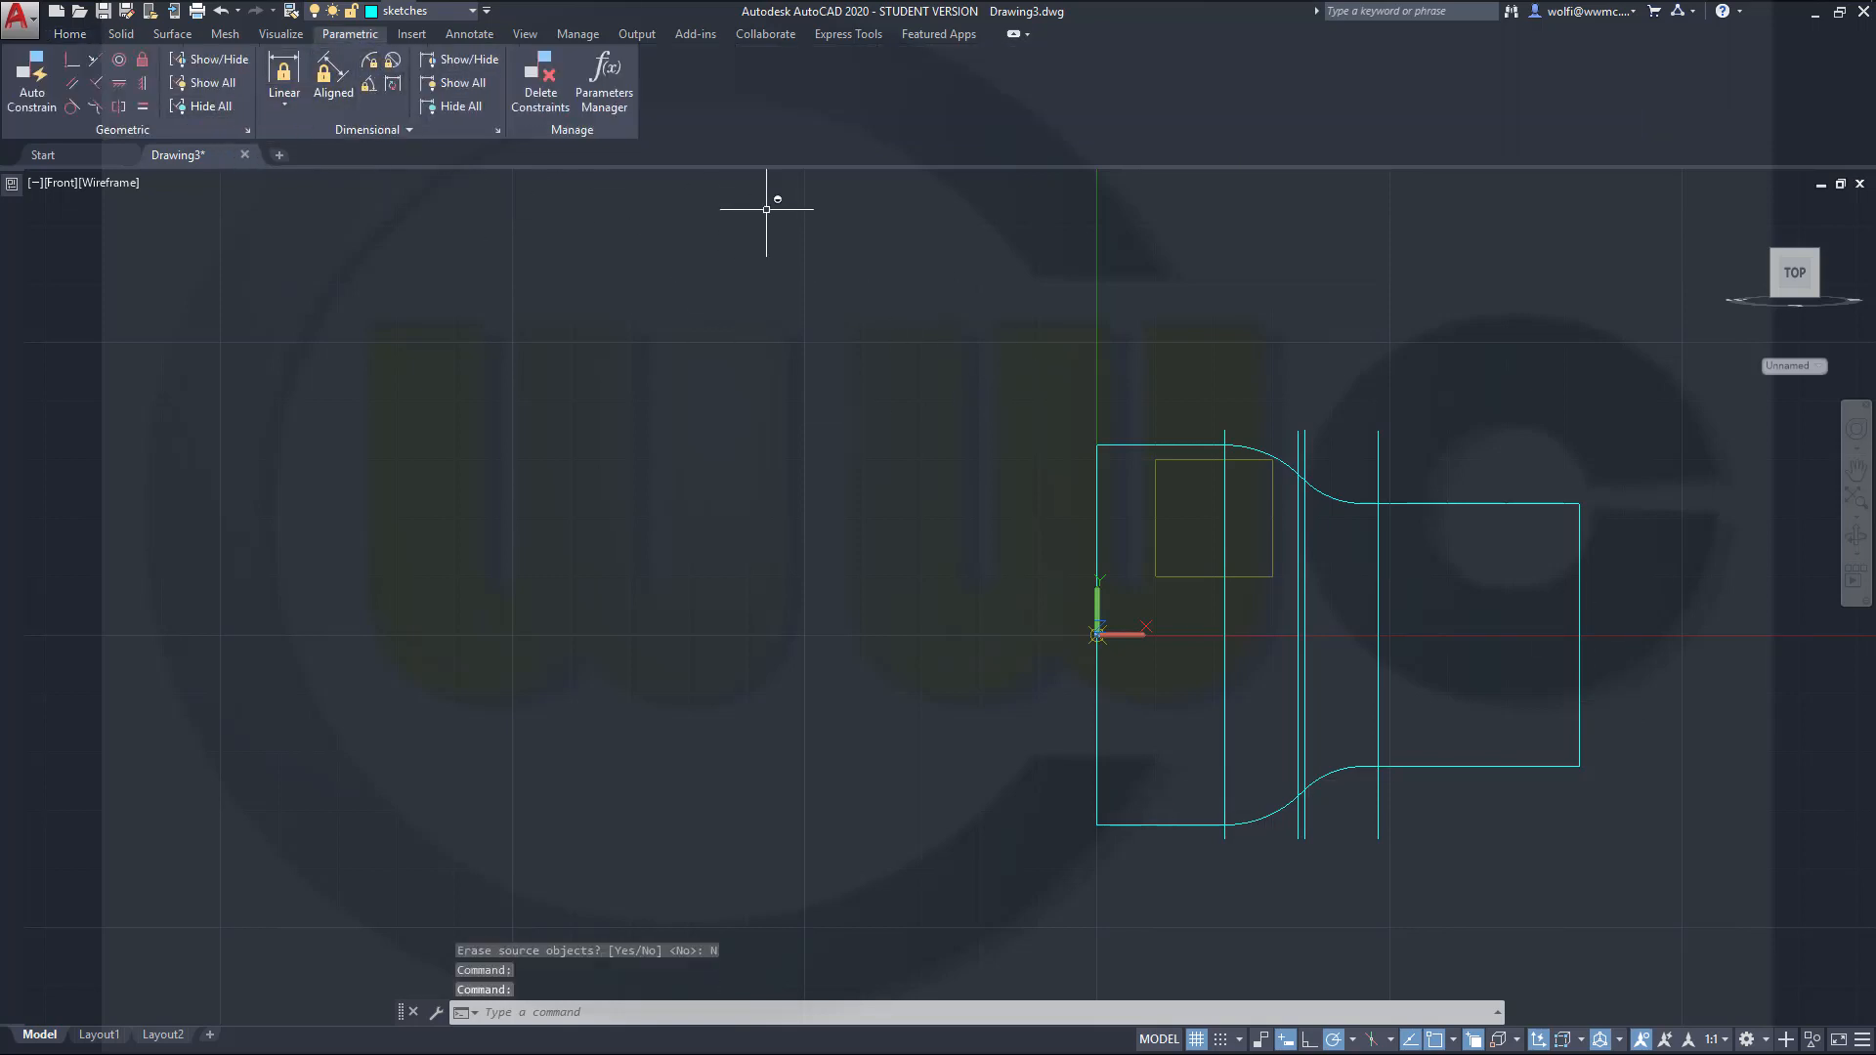
pyautogui.press('Escape')
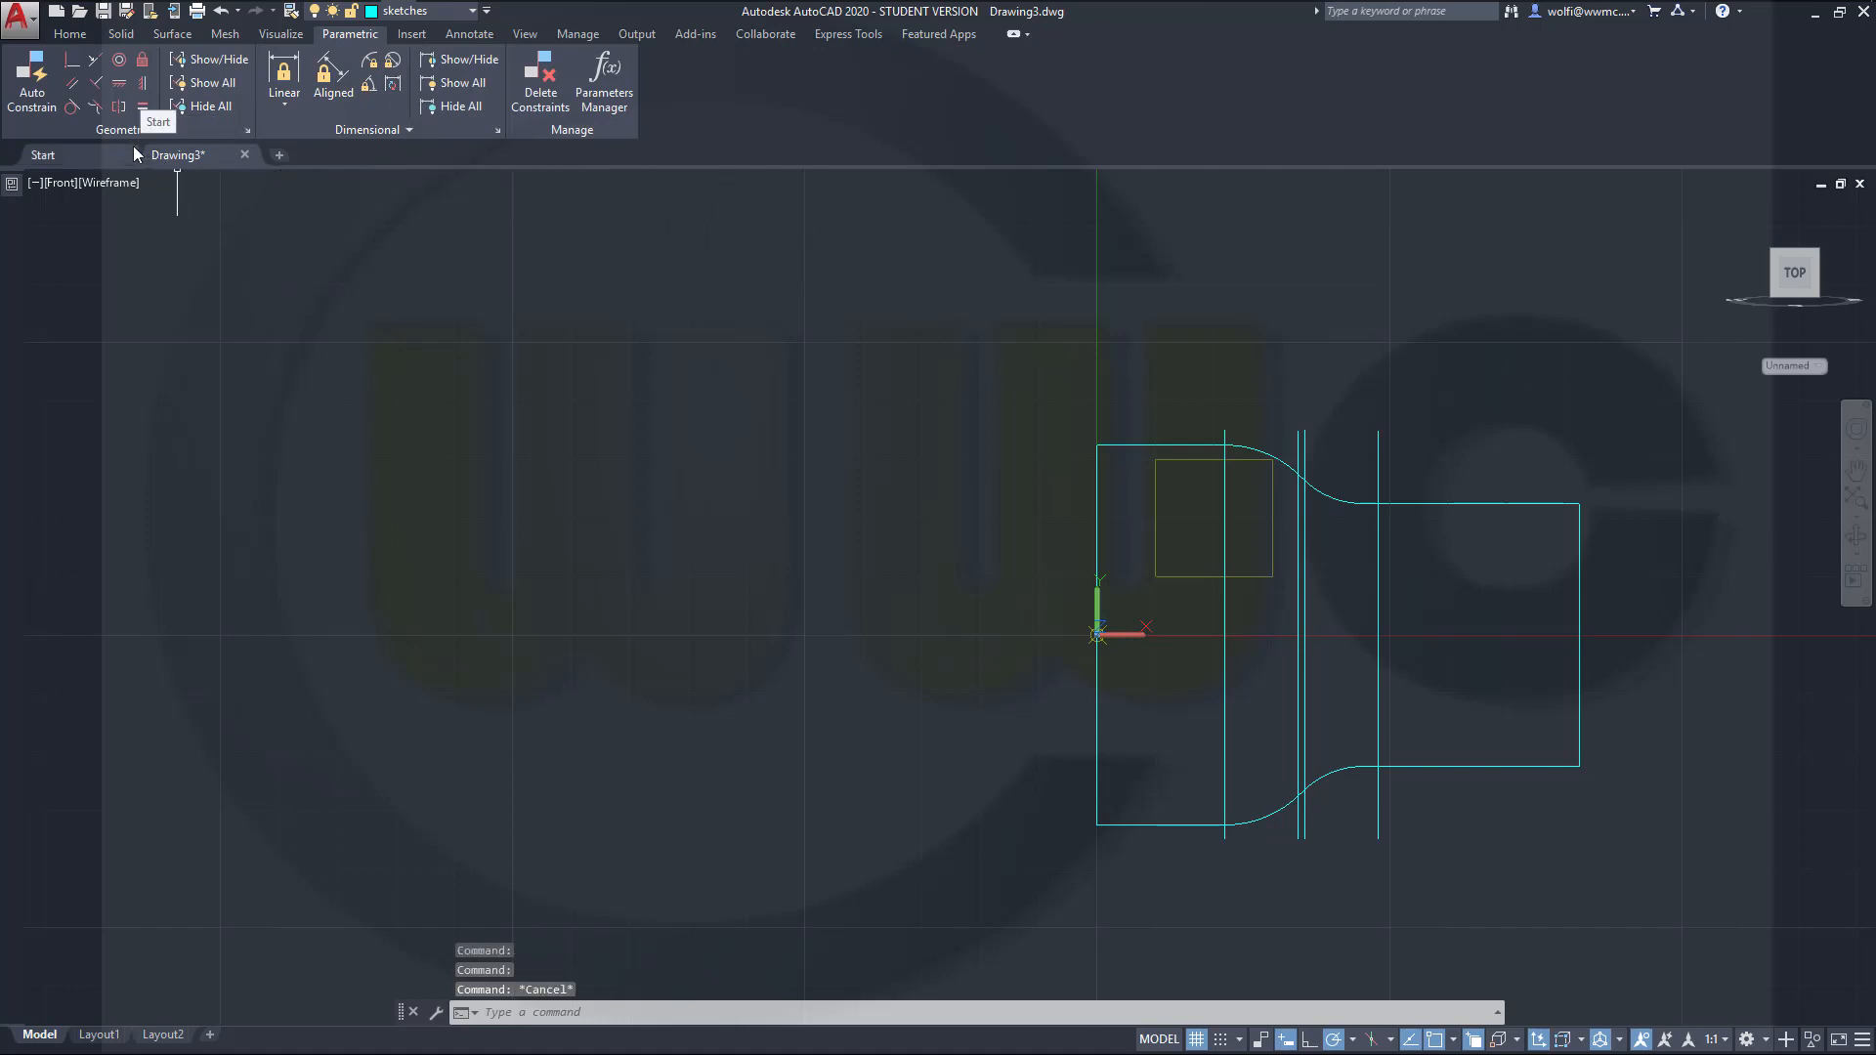
# Step: Auto-constrain the mirrored polyline with the outermost vertical line and the vertical line through the origin, then hide all constraint markers
pyautogui.click(32, 86)
pyautogui.click(1759, 848)
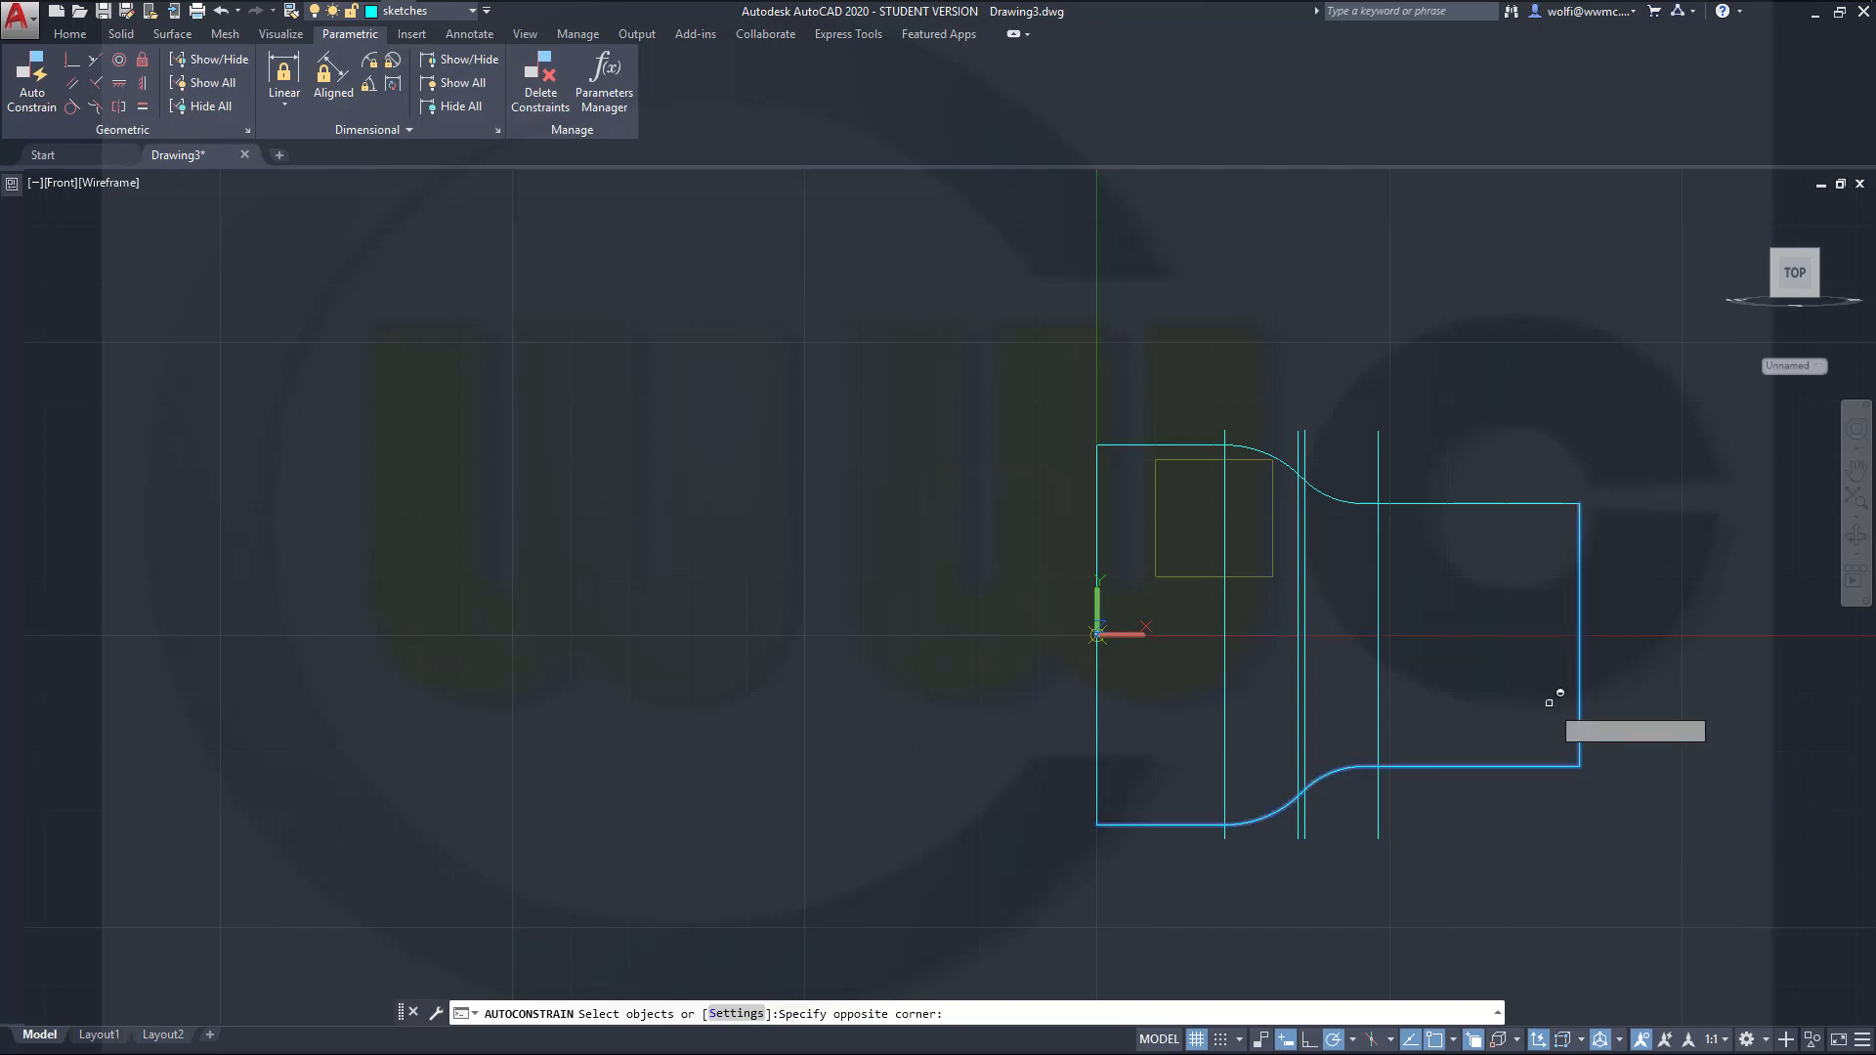
pyautogui.click(1554, 696)
pyautogui.click(1137, 866)
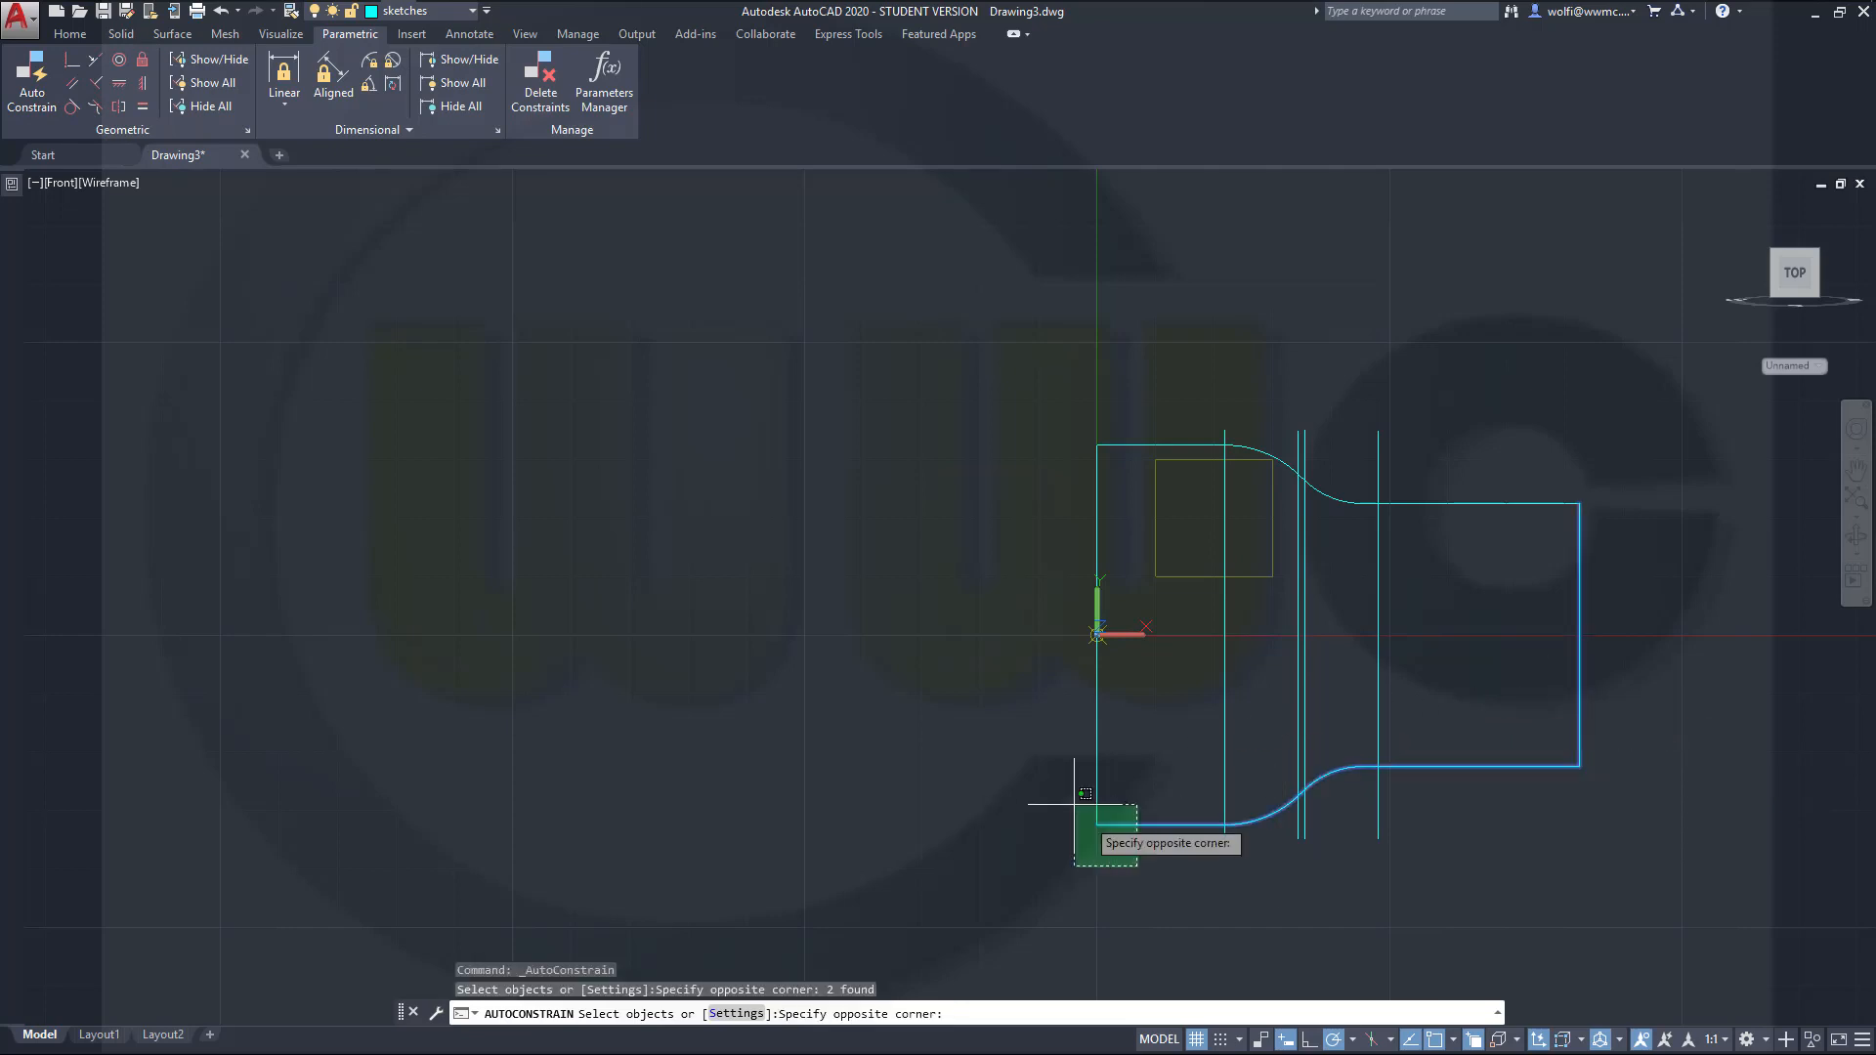
pyautogui.click(981, 638)
pyautogui.rightClick(835, 652)
pyautogui.click(841, 664)
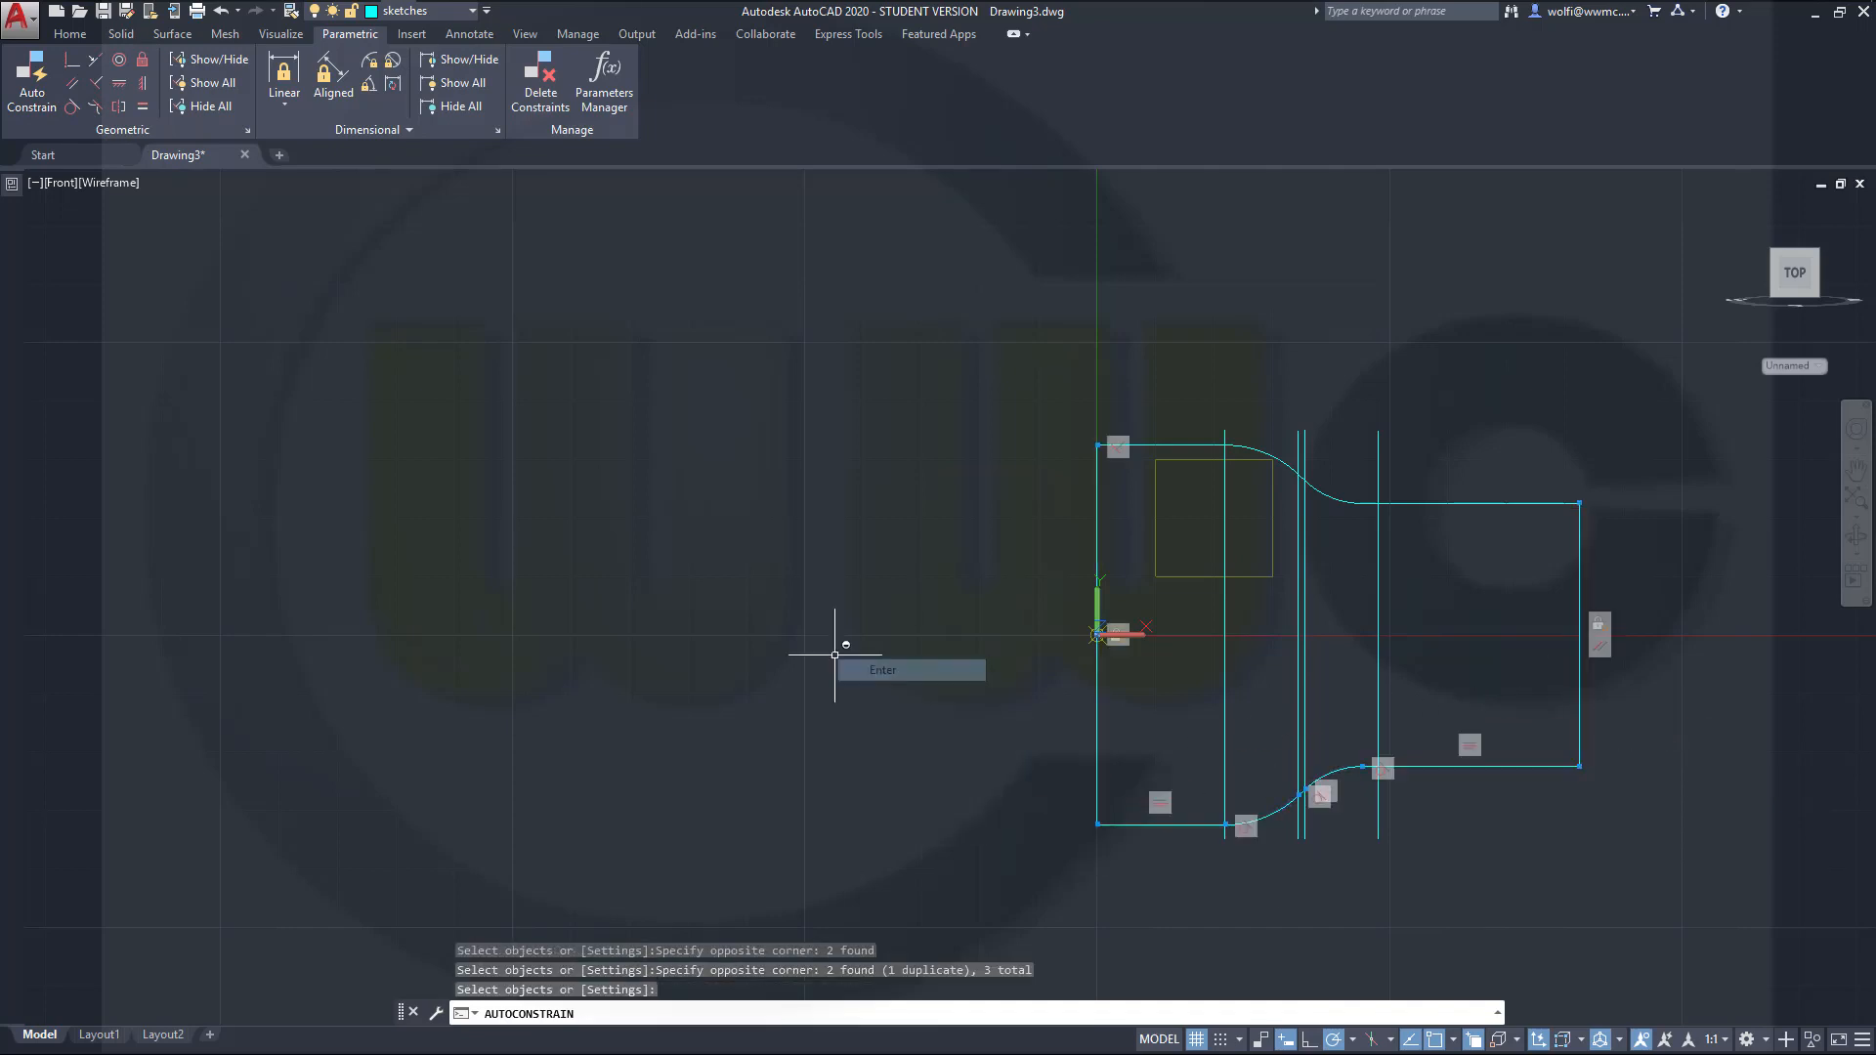
pyautogui.click(842, 670)
pyautogui.click(180, 109)
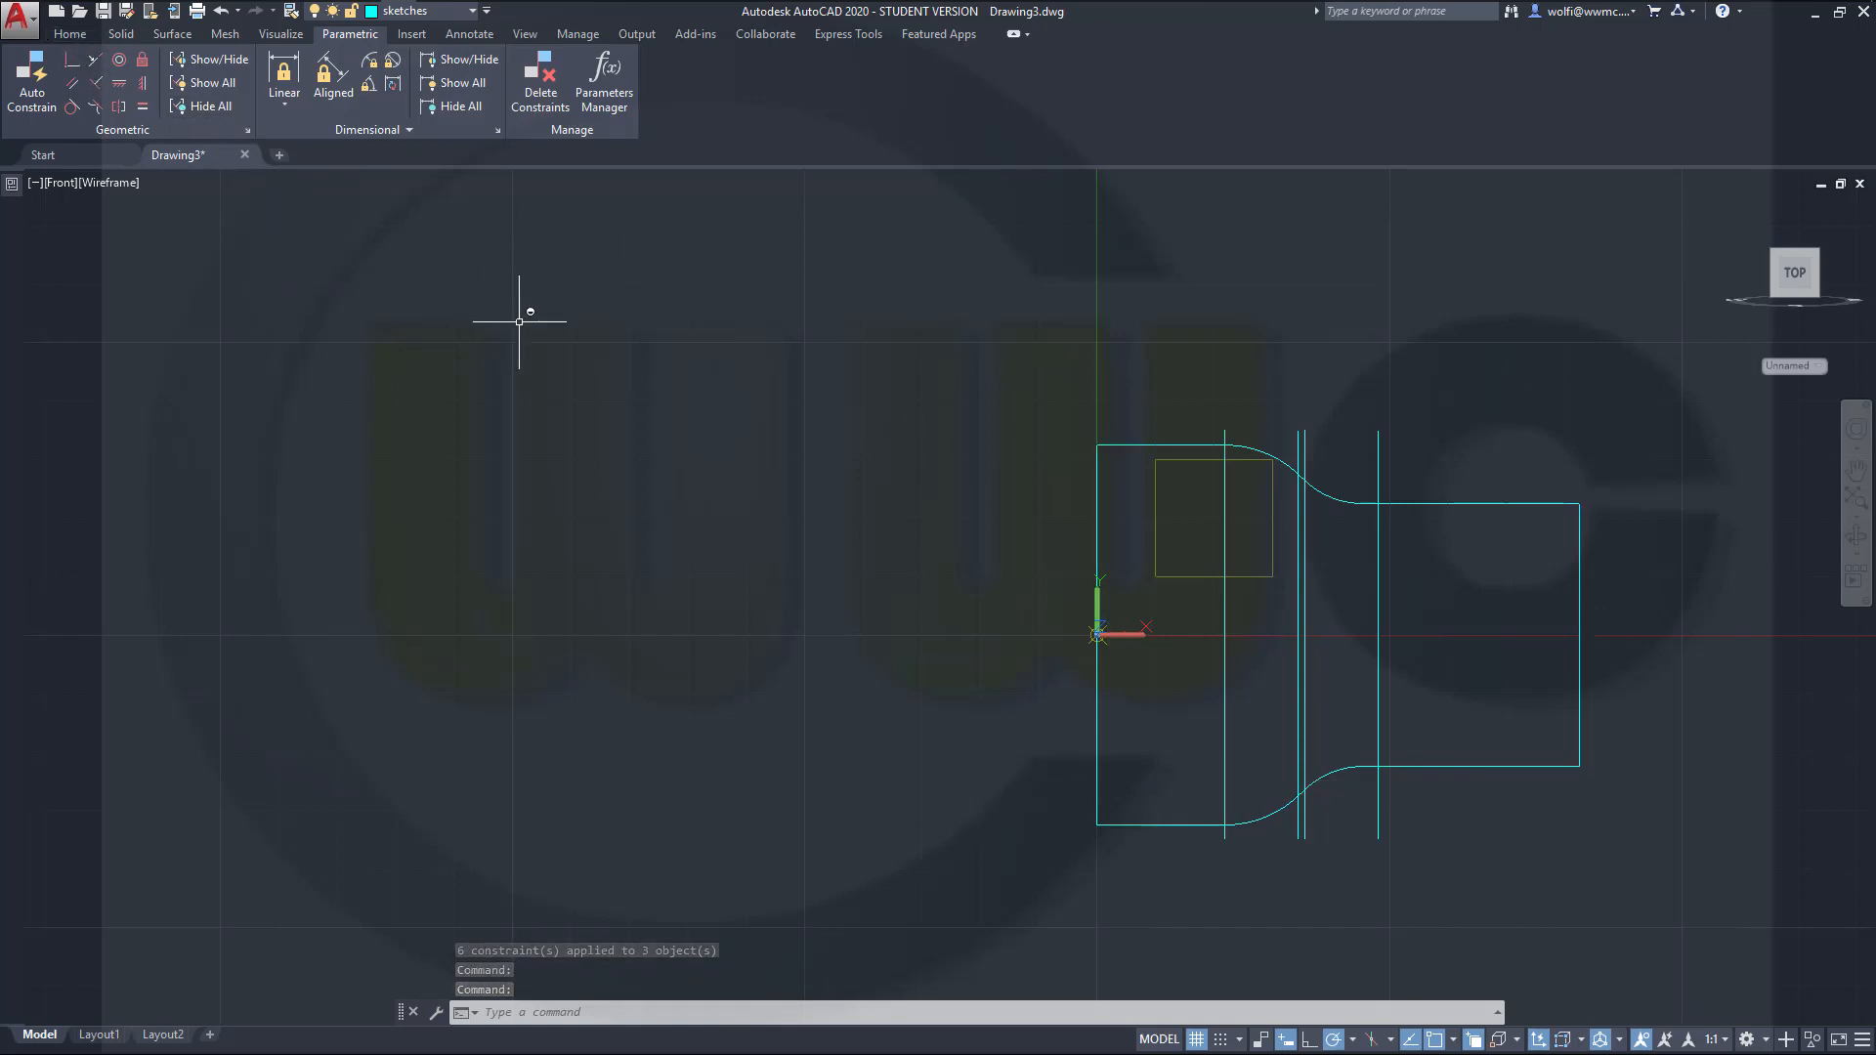
# Step: Join the upper outline polyline, both vertical end lines and the mirrored polyline into one closed polyline, and hide all constraint markers
pyautogui.write('PEDI')
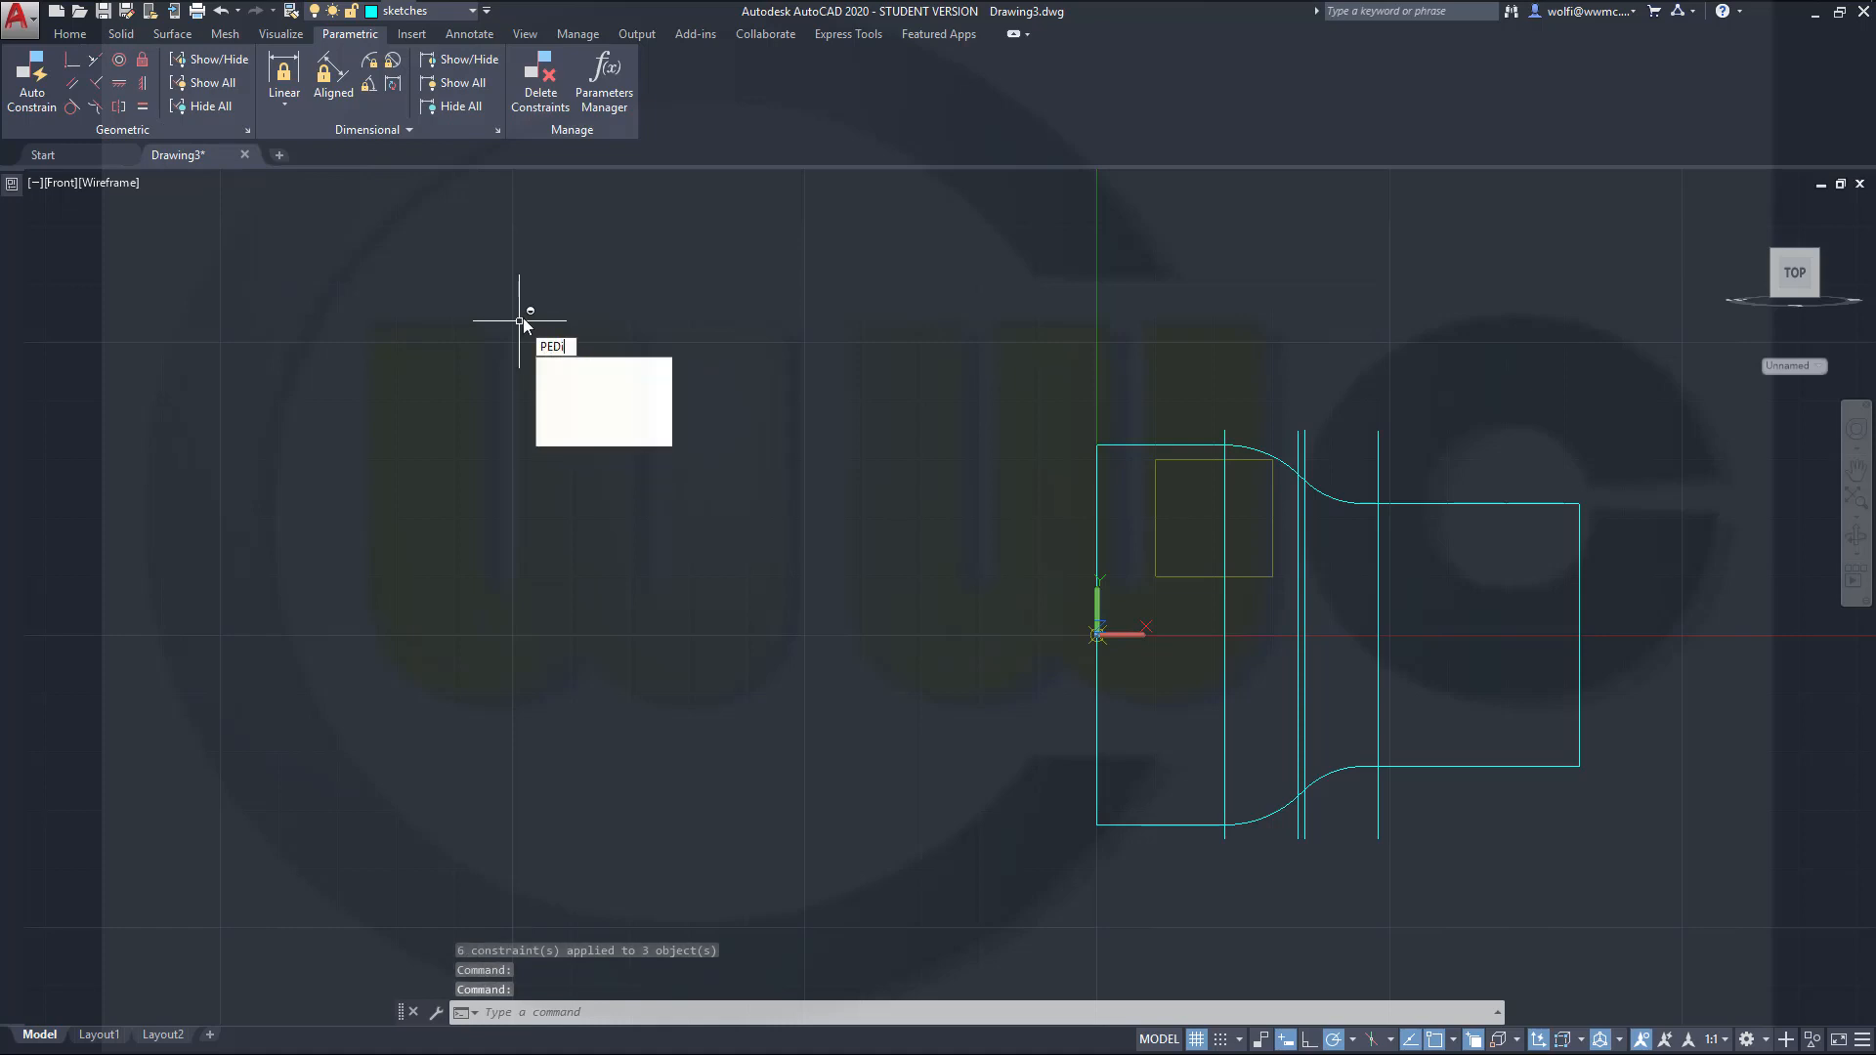
pyautogui.write('T')
pyautogui.press('Return')
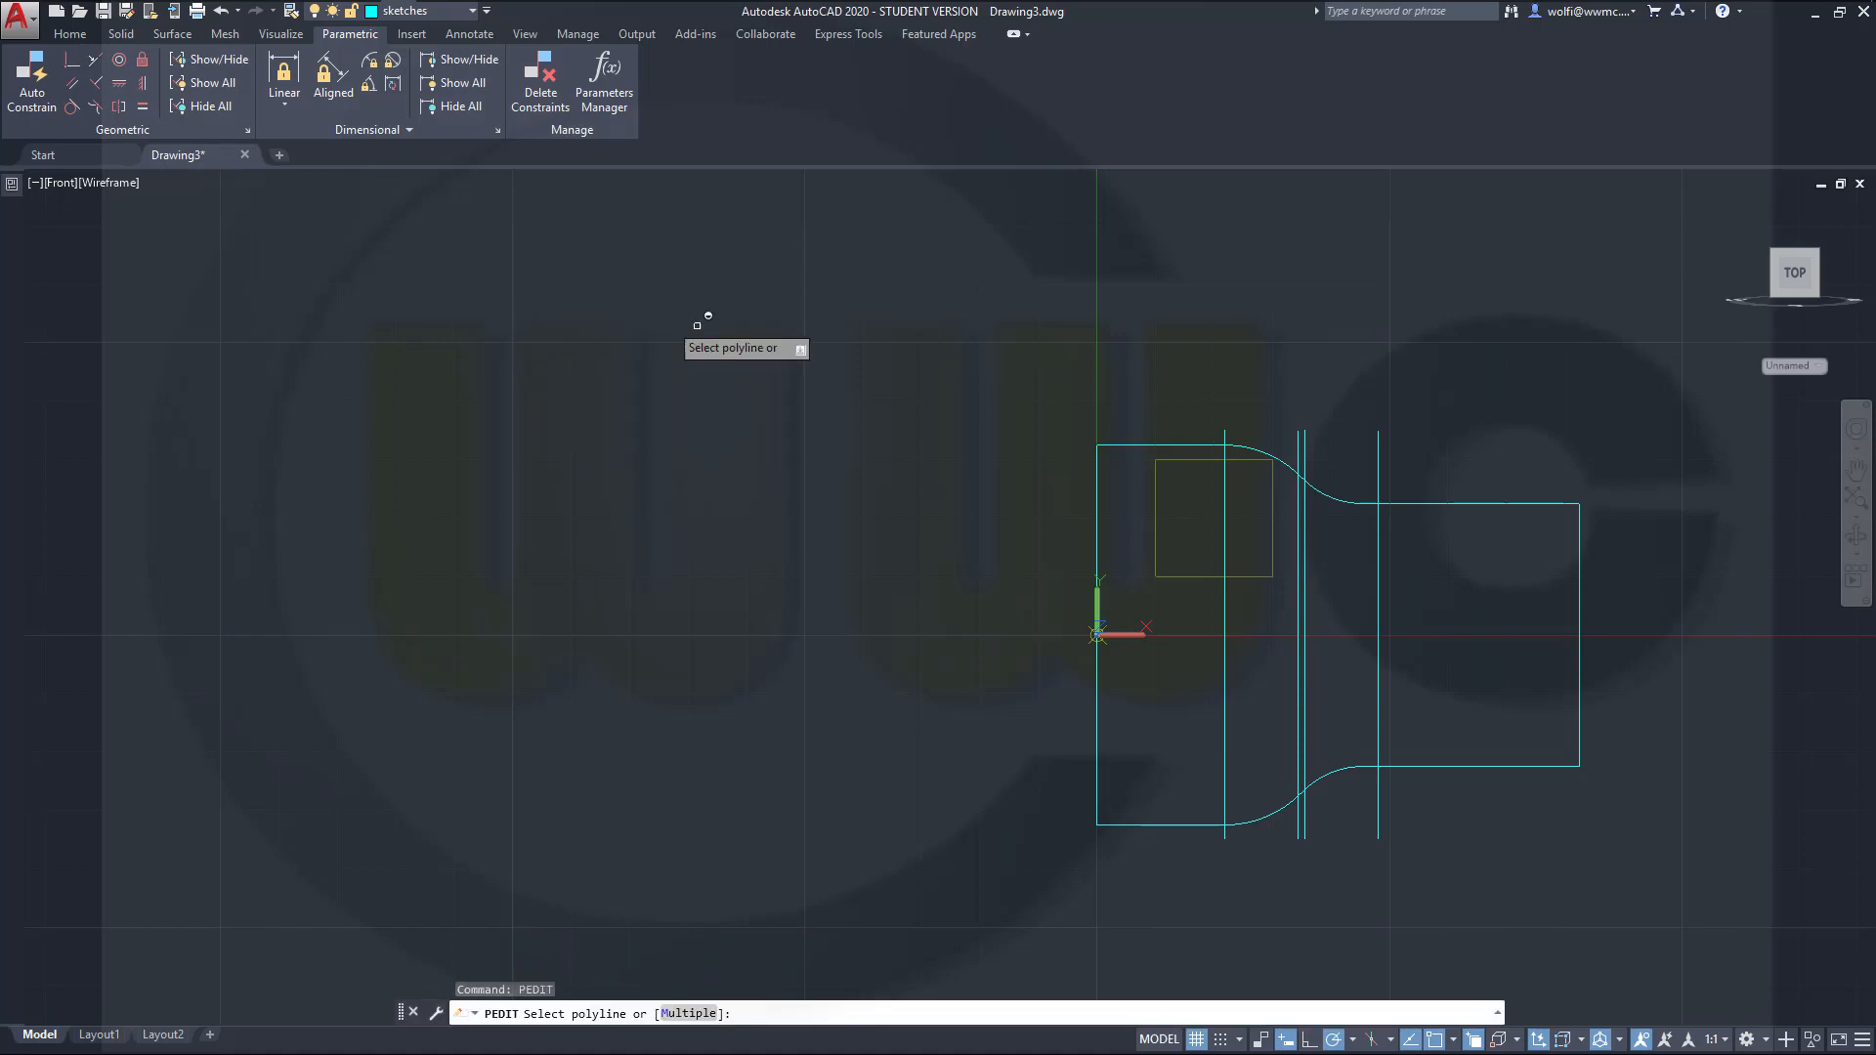
pyautogui.click(1482, 500)
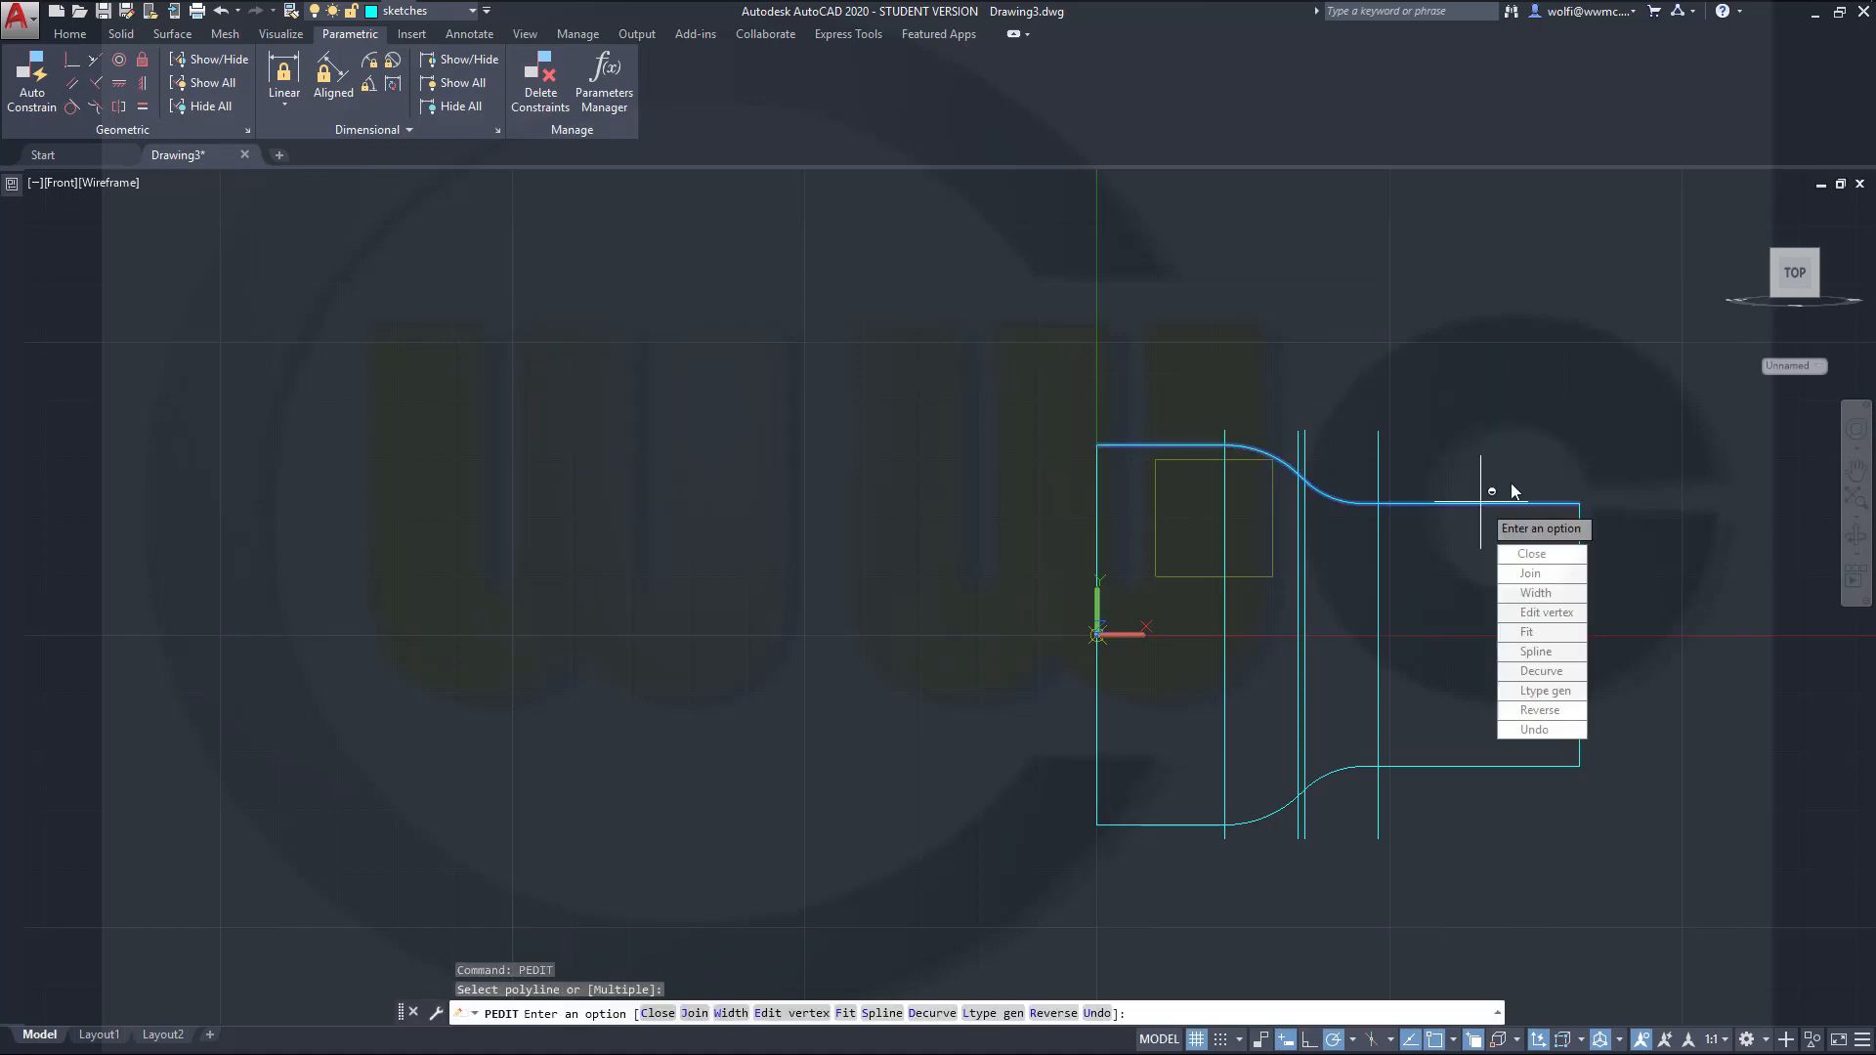
pyautogui.click(1521, 576)
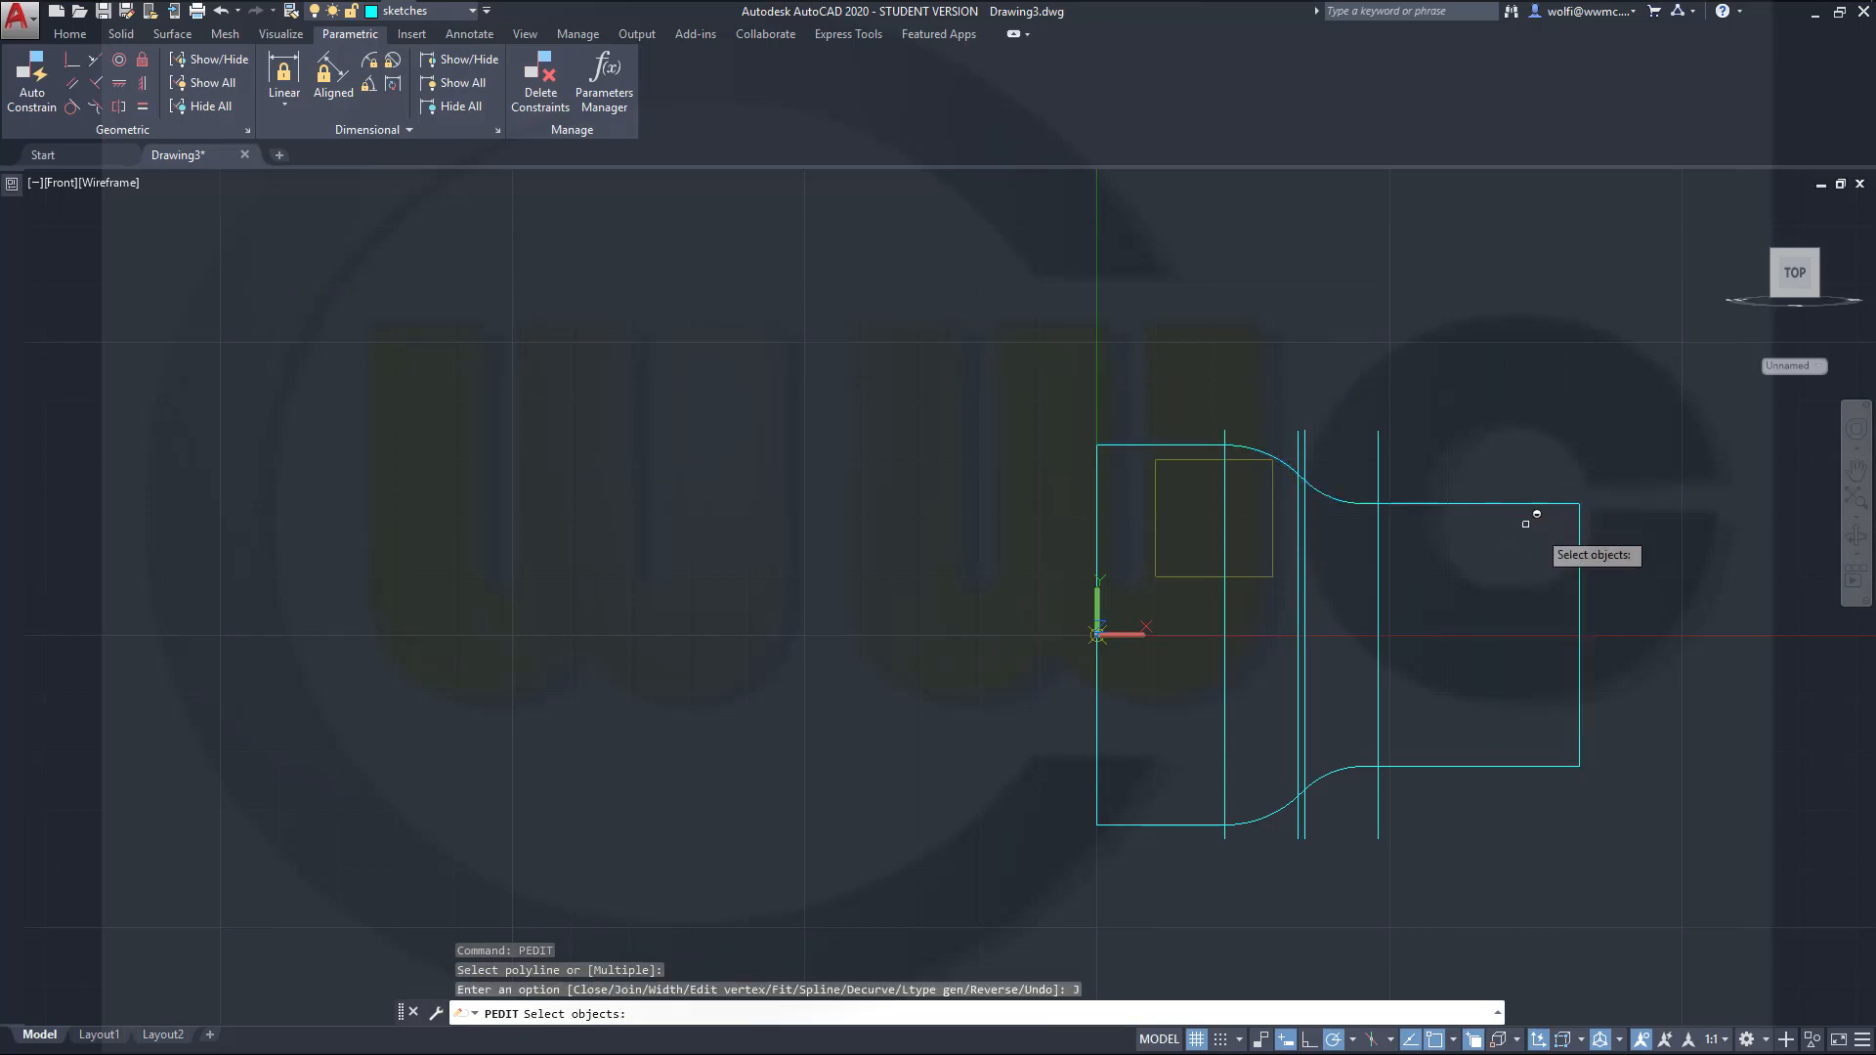
pyautogui.click(1581, 554)
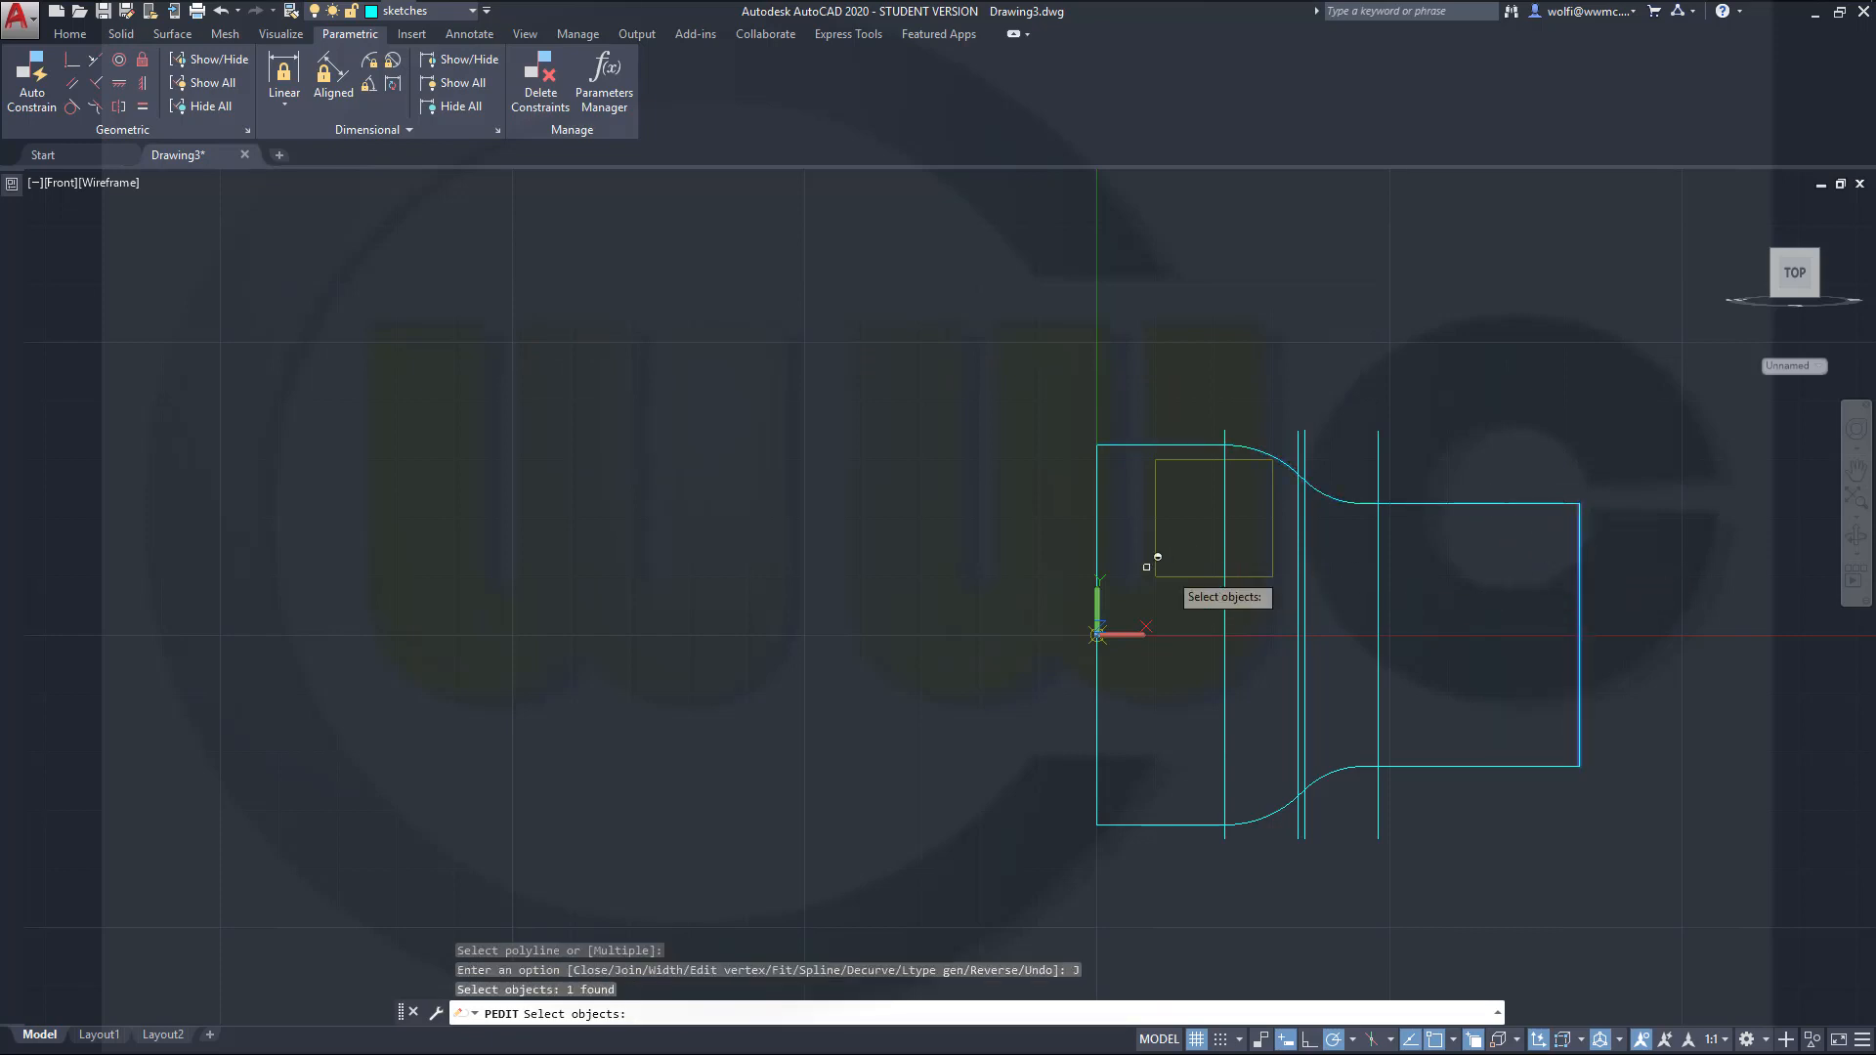
pyautogui.click(1097, 732)
pyautogui.click(1256, 811)
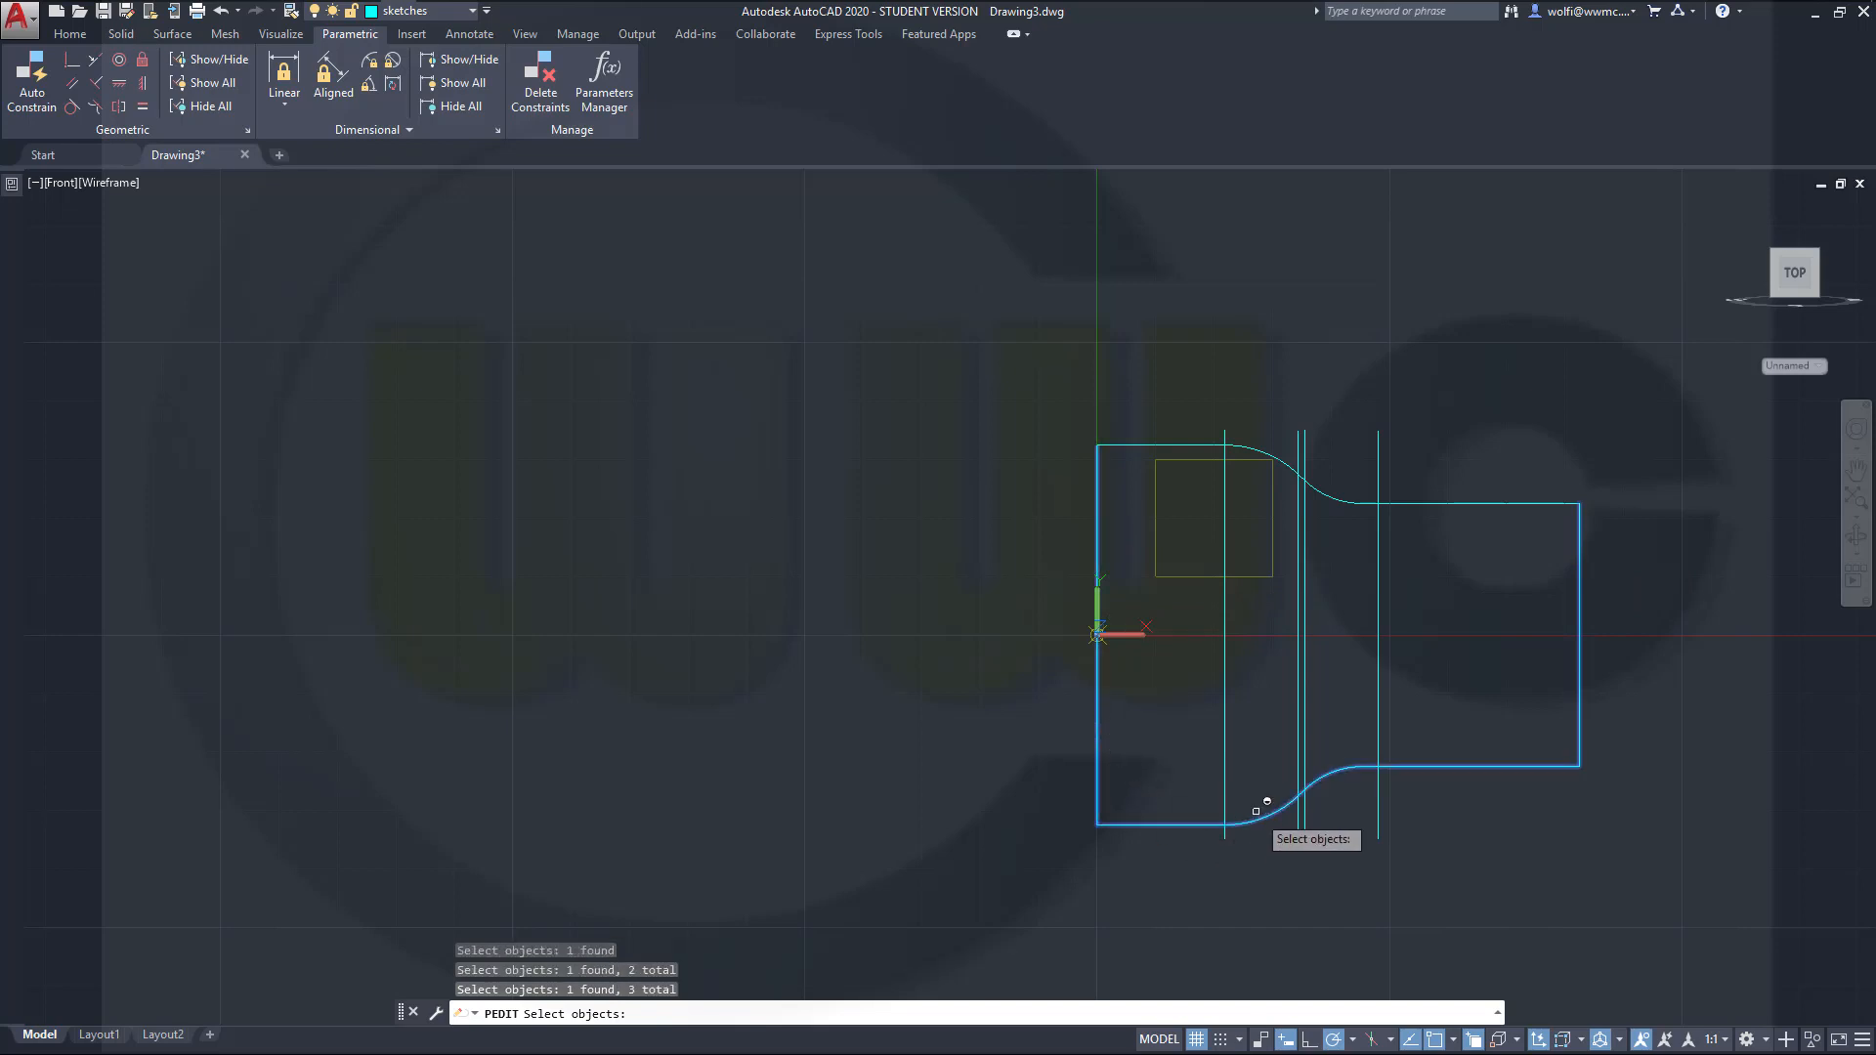
pyautogui.press('Return')
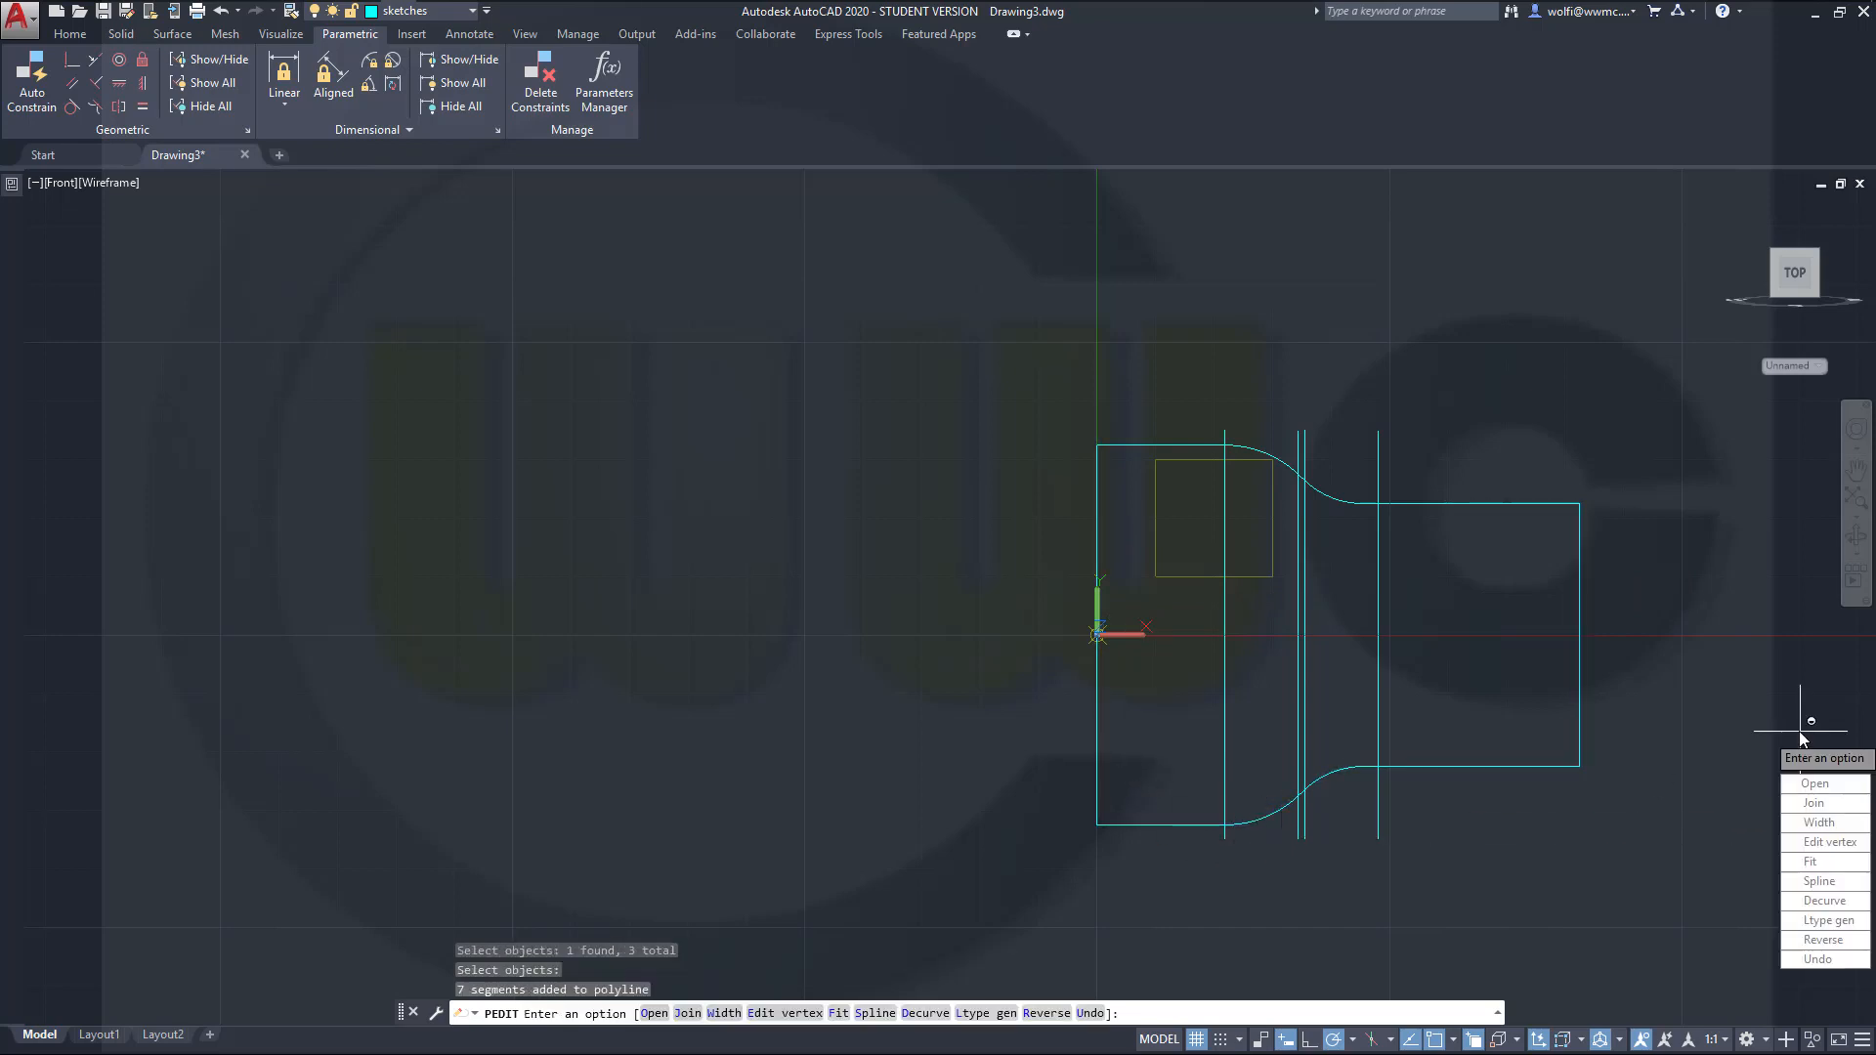
pyautogui.press('Return')
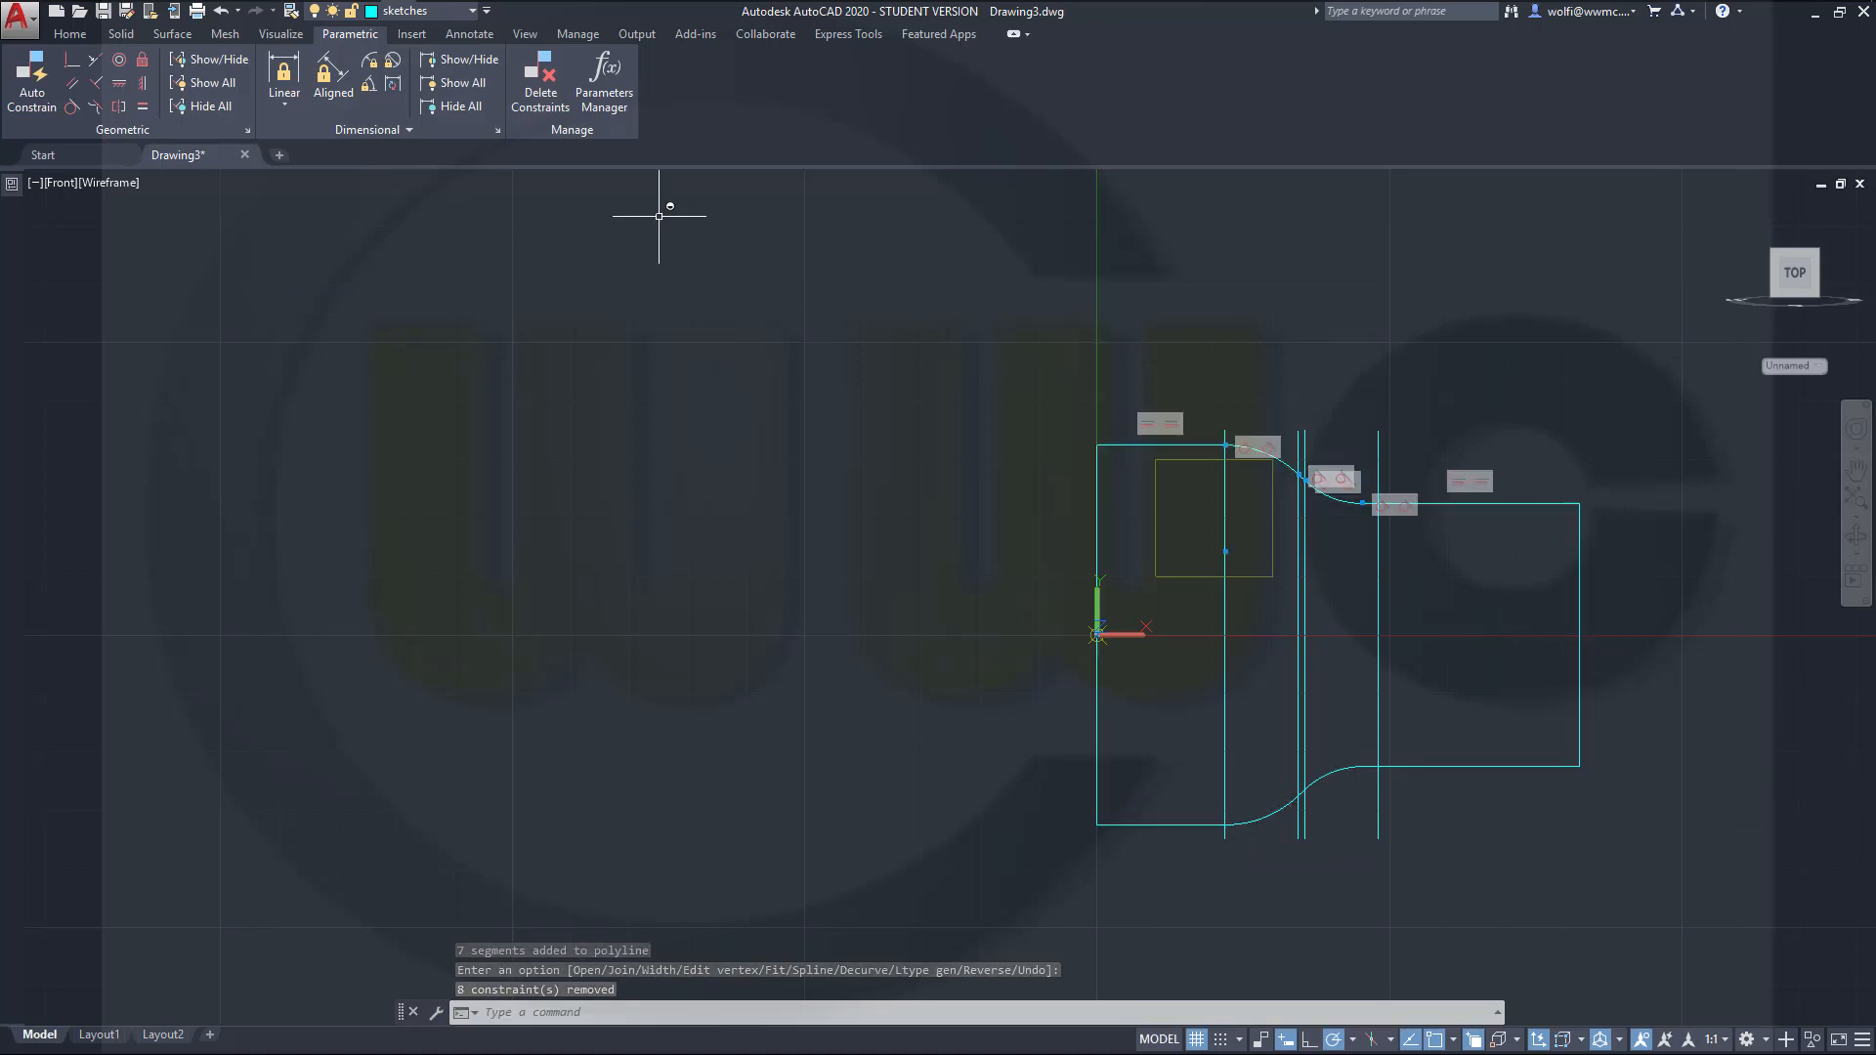
pyautogui.click(207, 107)
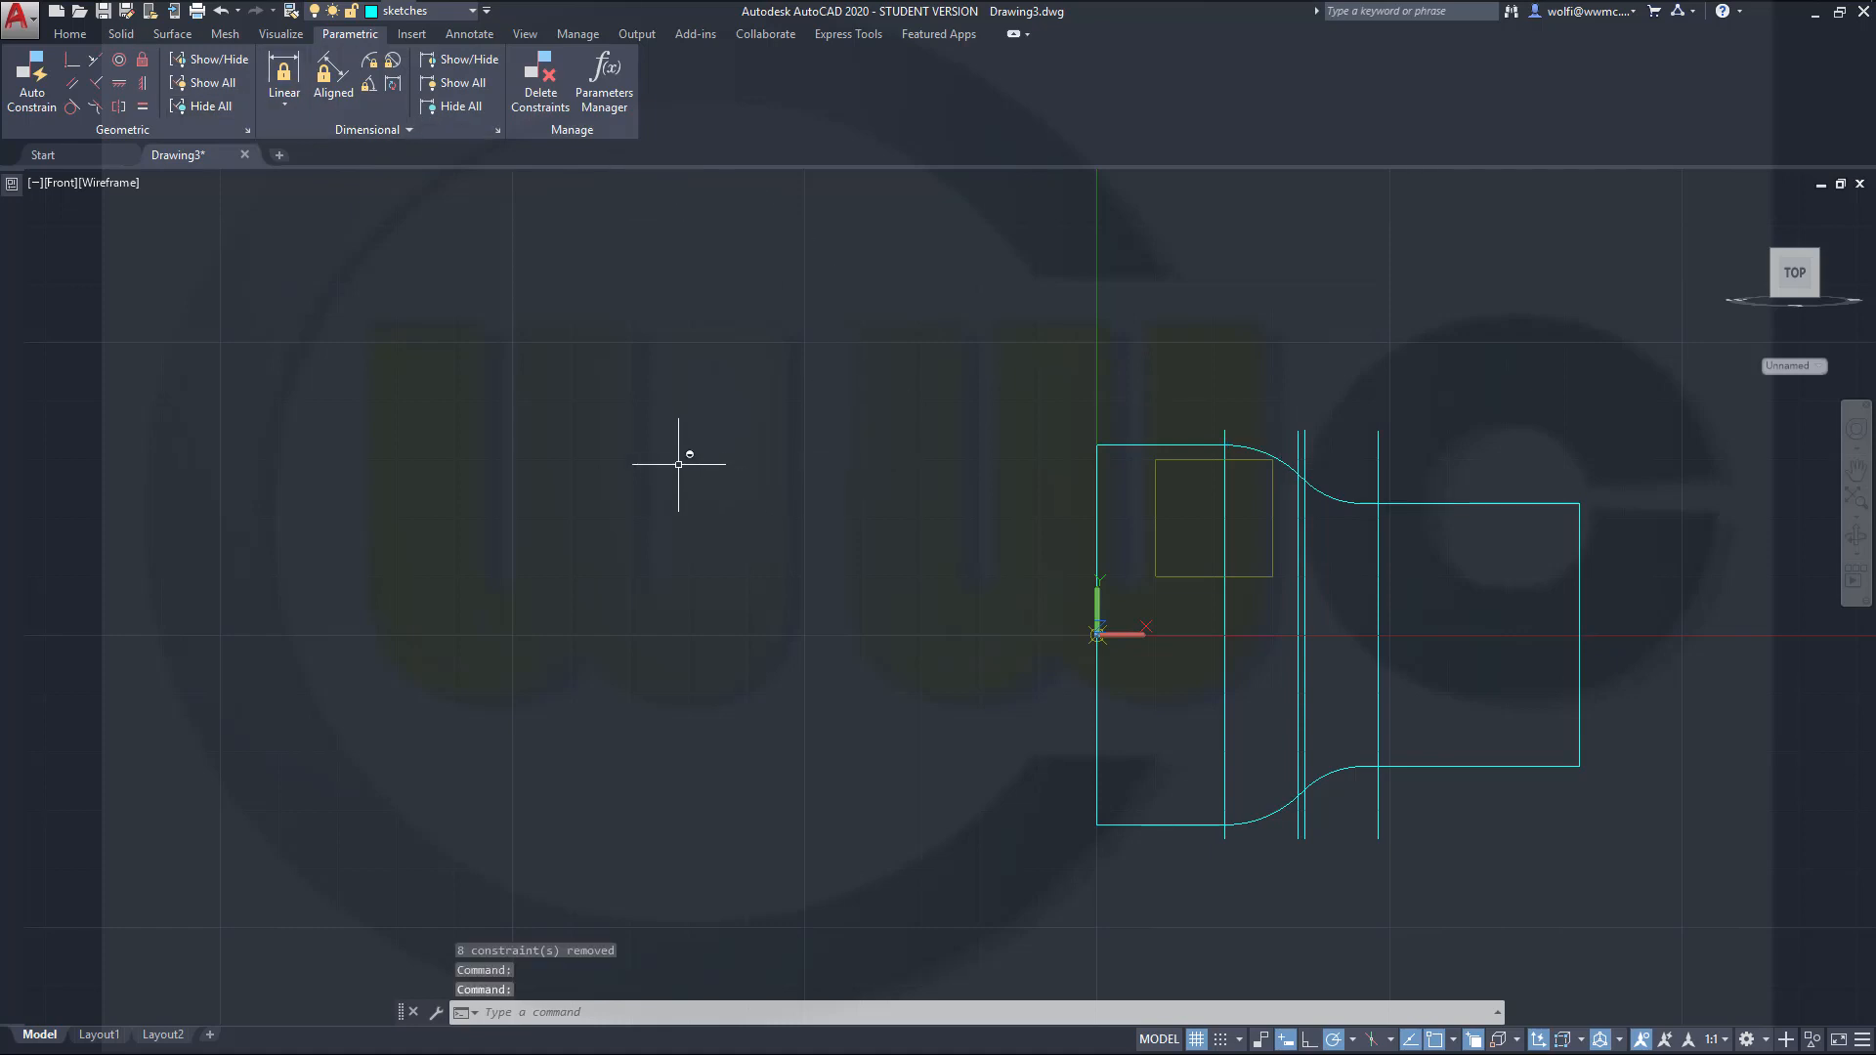
# Step: Extrude the closed outline polyline by 40 through the existing strap solid, turning on the solid_plus layer during the command
pyautogui.keyDown('shift'); pyautogui.moveTo(678, 464); pyautogui.dragTo(606, 259, button='middle'); pyautogui.keyUp('shift')
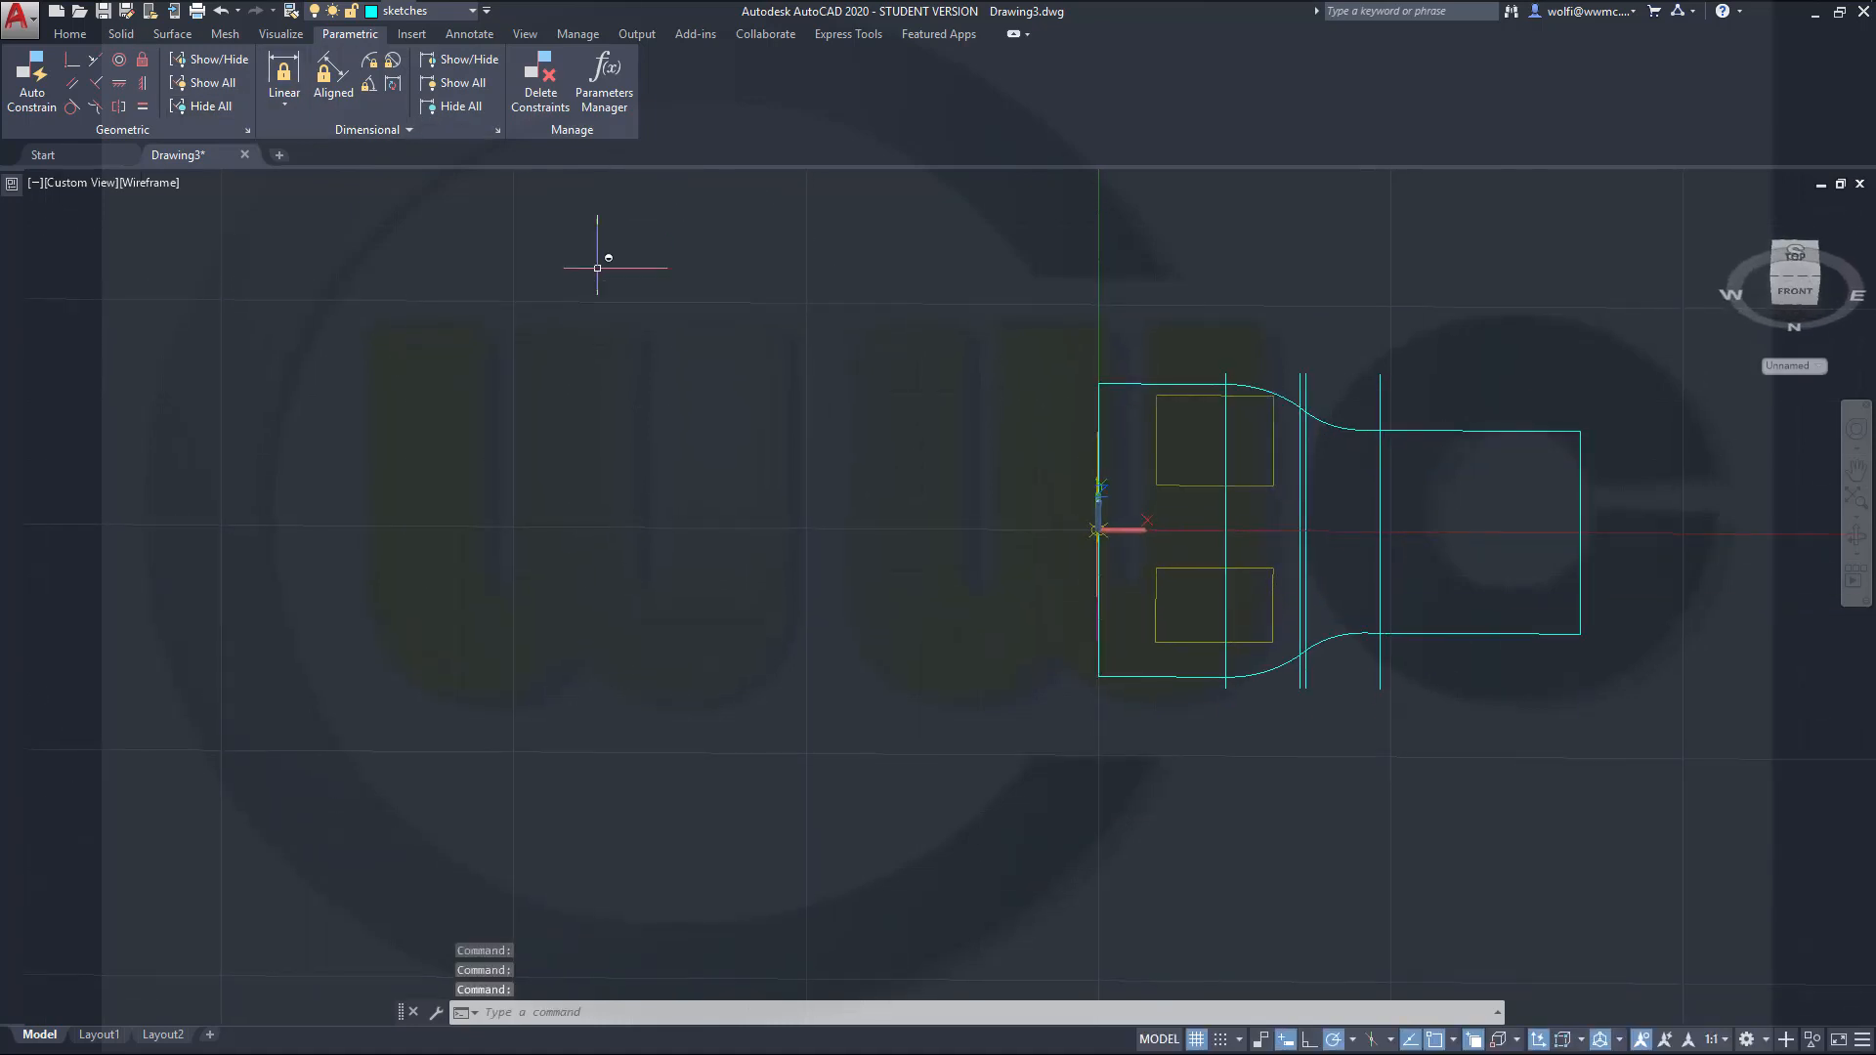
pyautogui.click(123, 37)
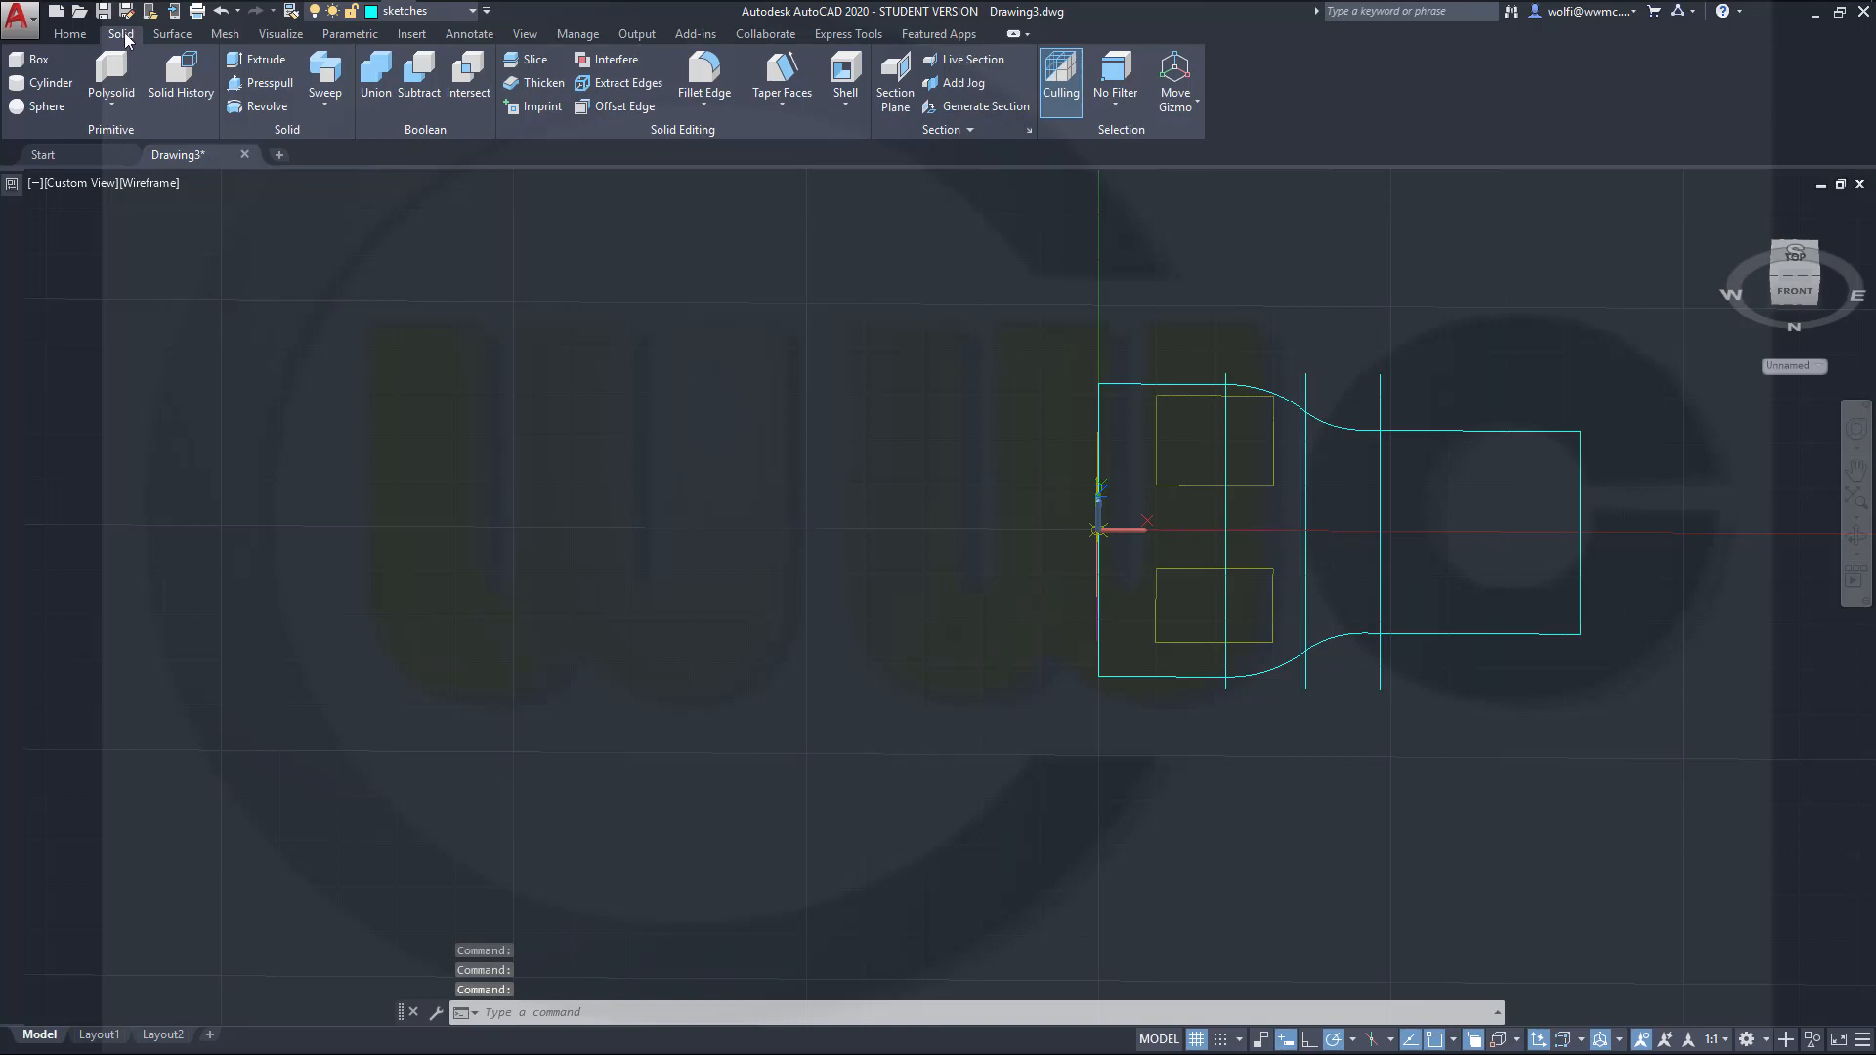
pyautogui.click(256, 60)
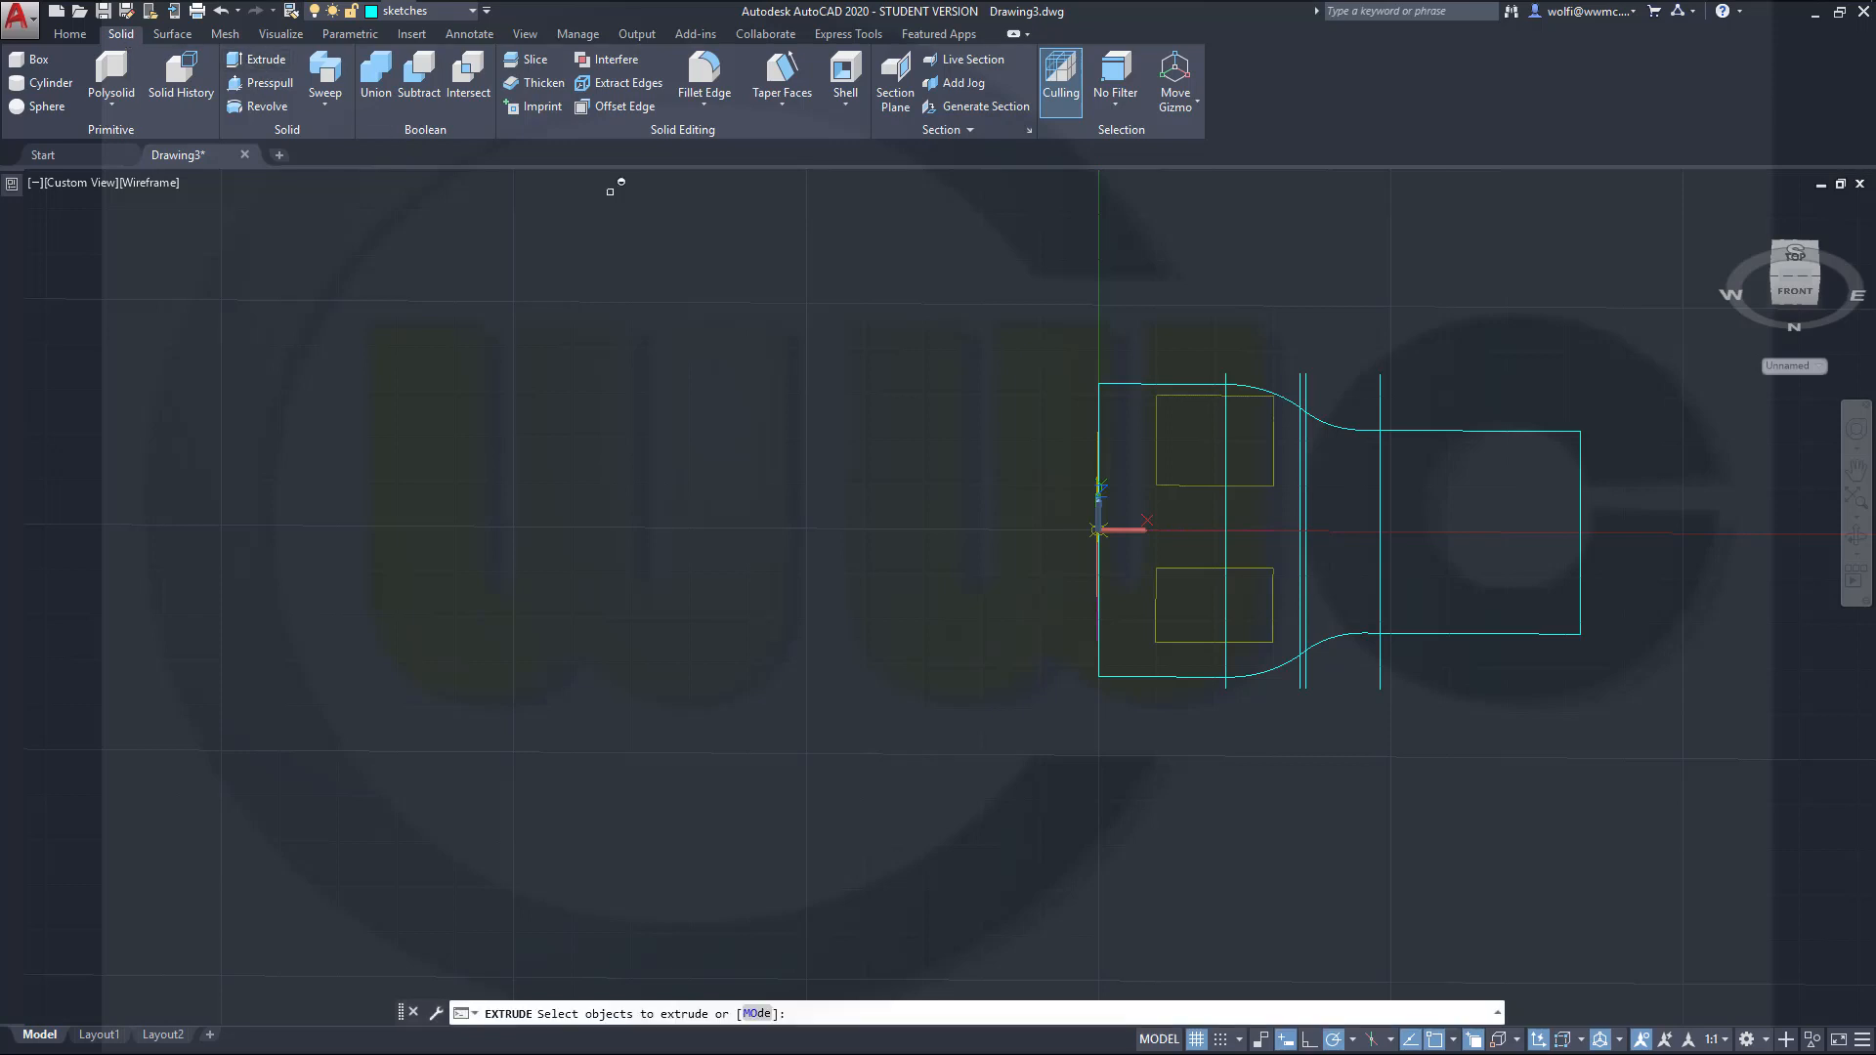
pyautogui.click(1435, 631)
pyautogui.keyDown('shift'); pyautogui.moveTo(930, 473); pyautogui.dragTo(940, 309, button='middle'); pyautogui.keyUp('shift')
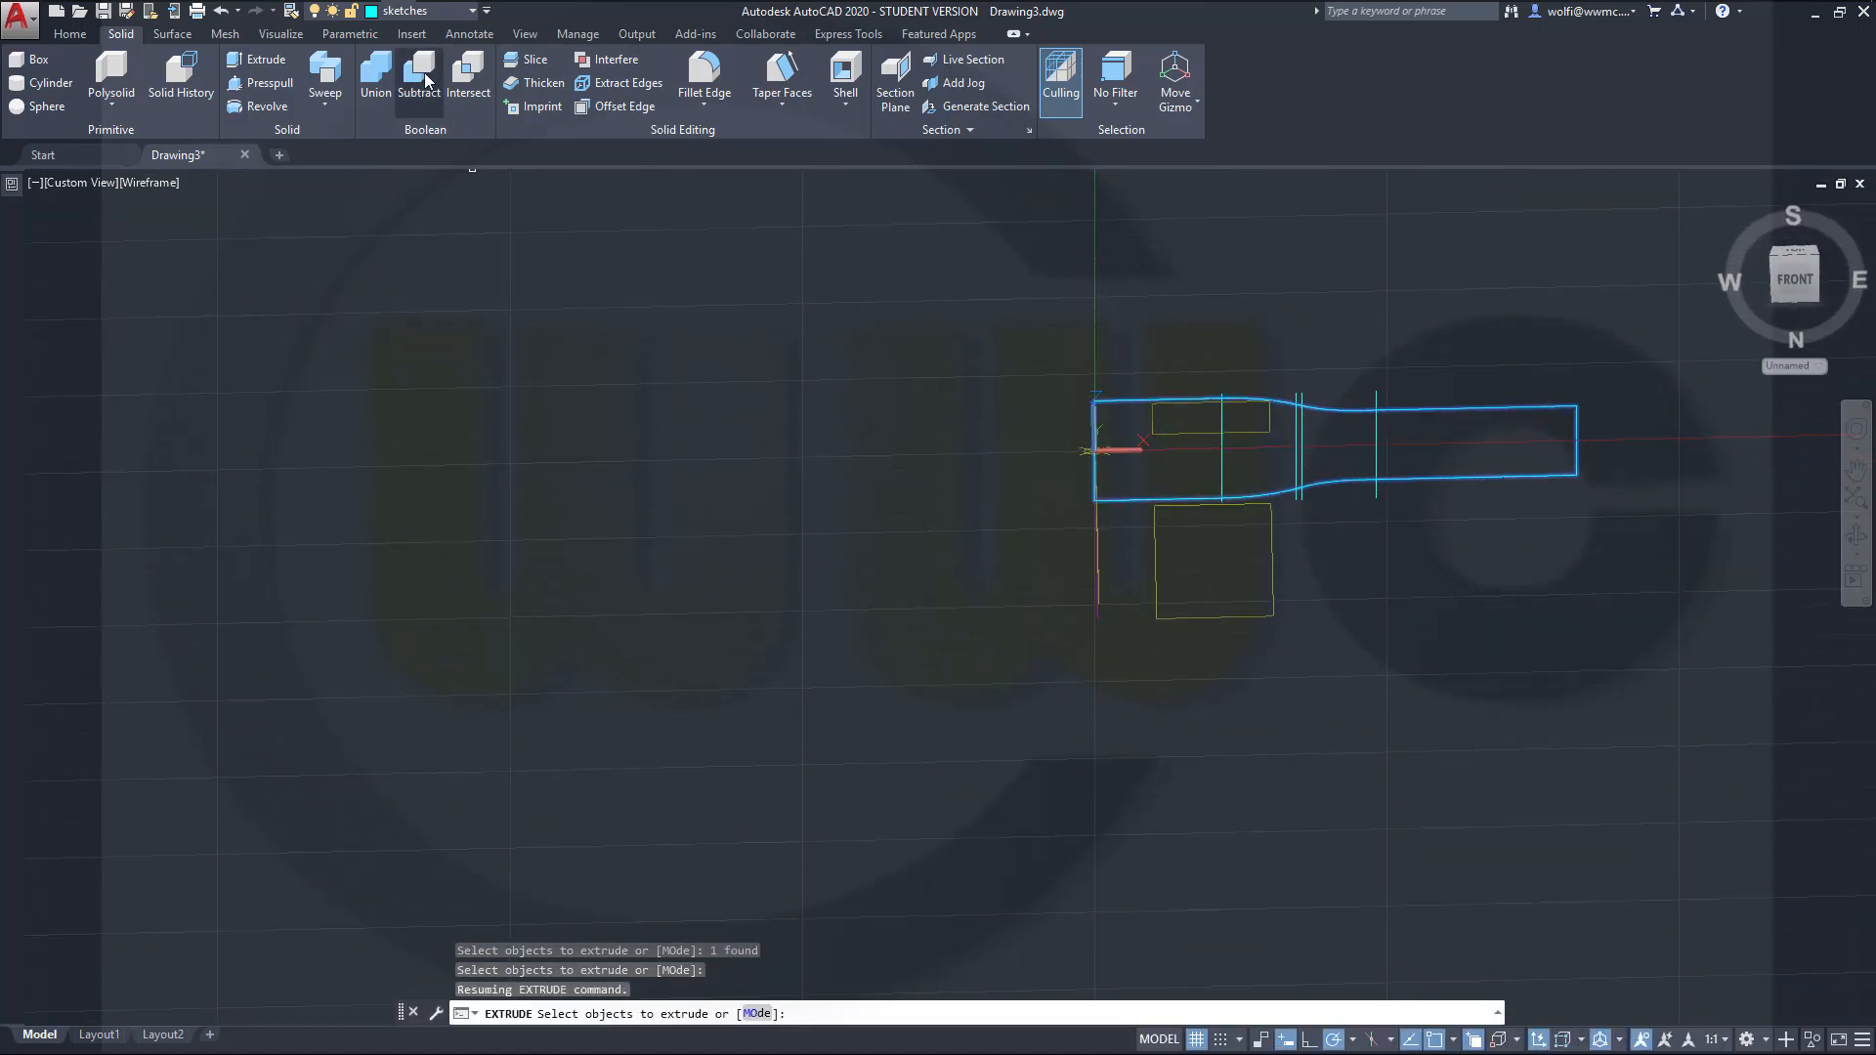
pyautogui.click(473, 12)
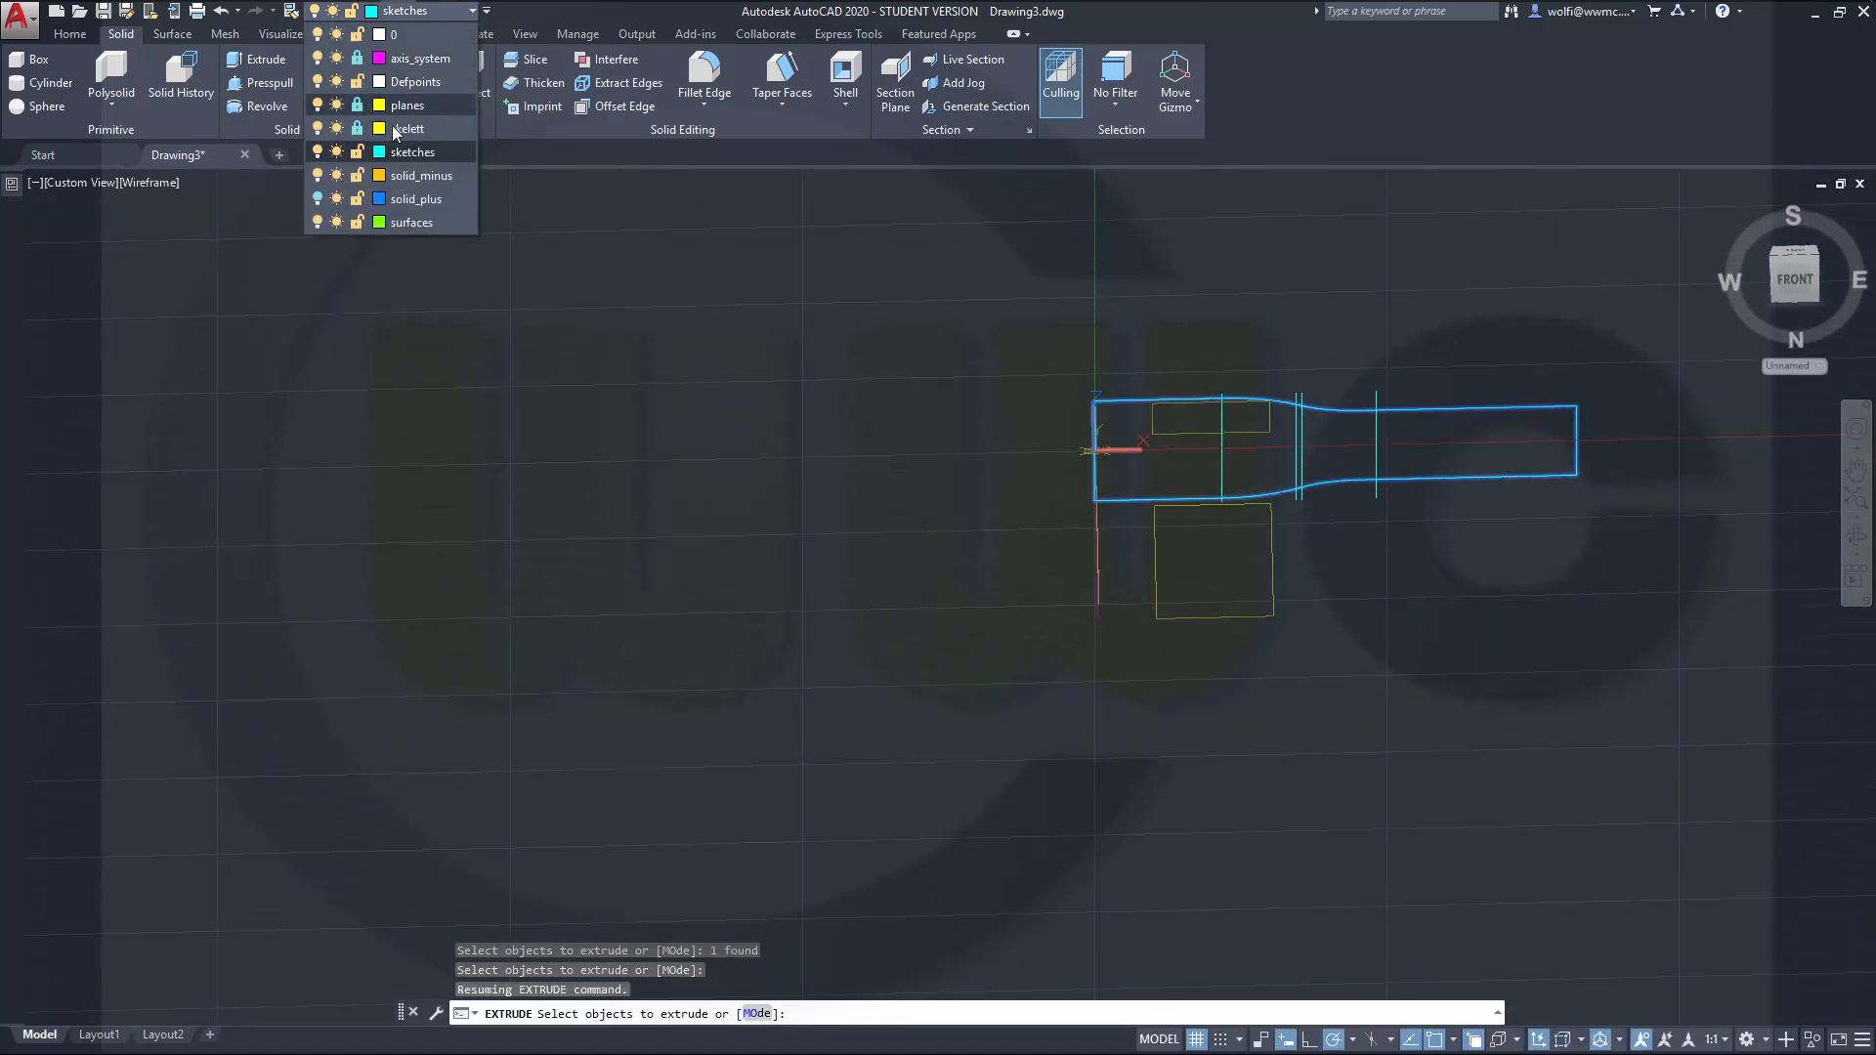
pyautogui.click(317, 199)
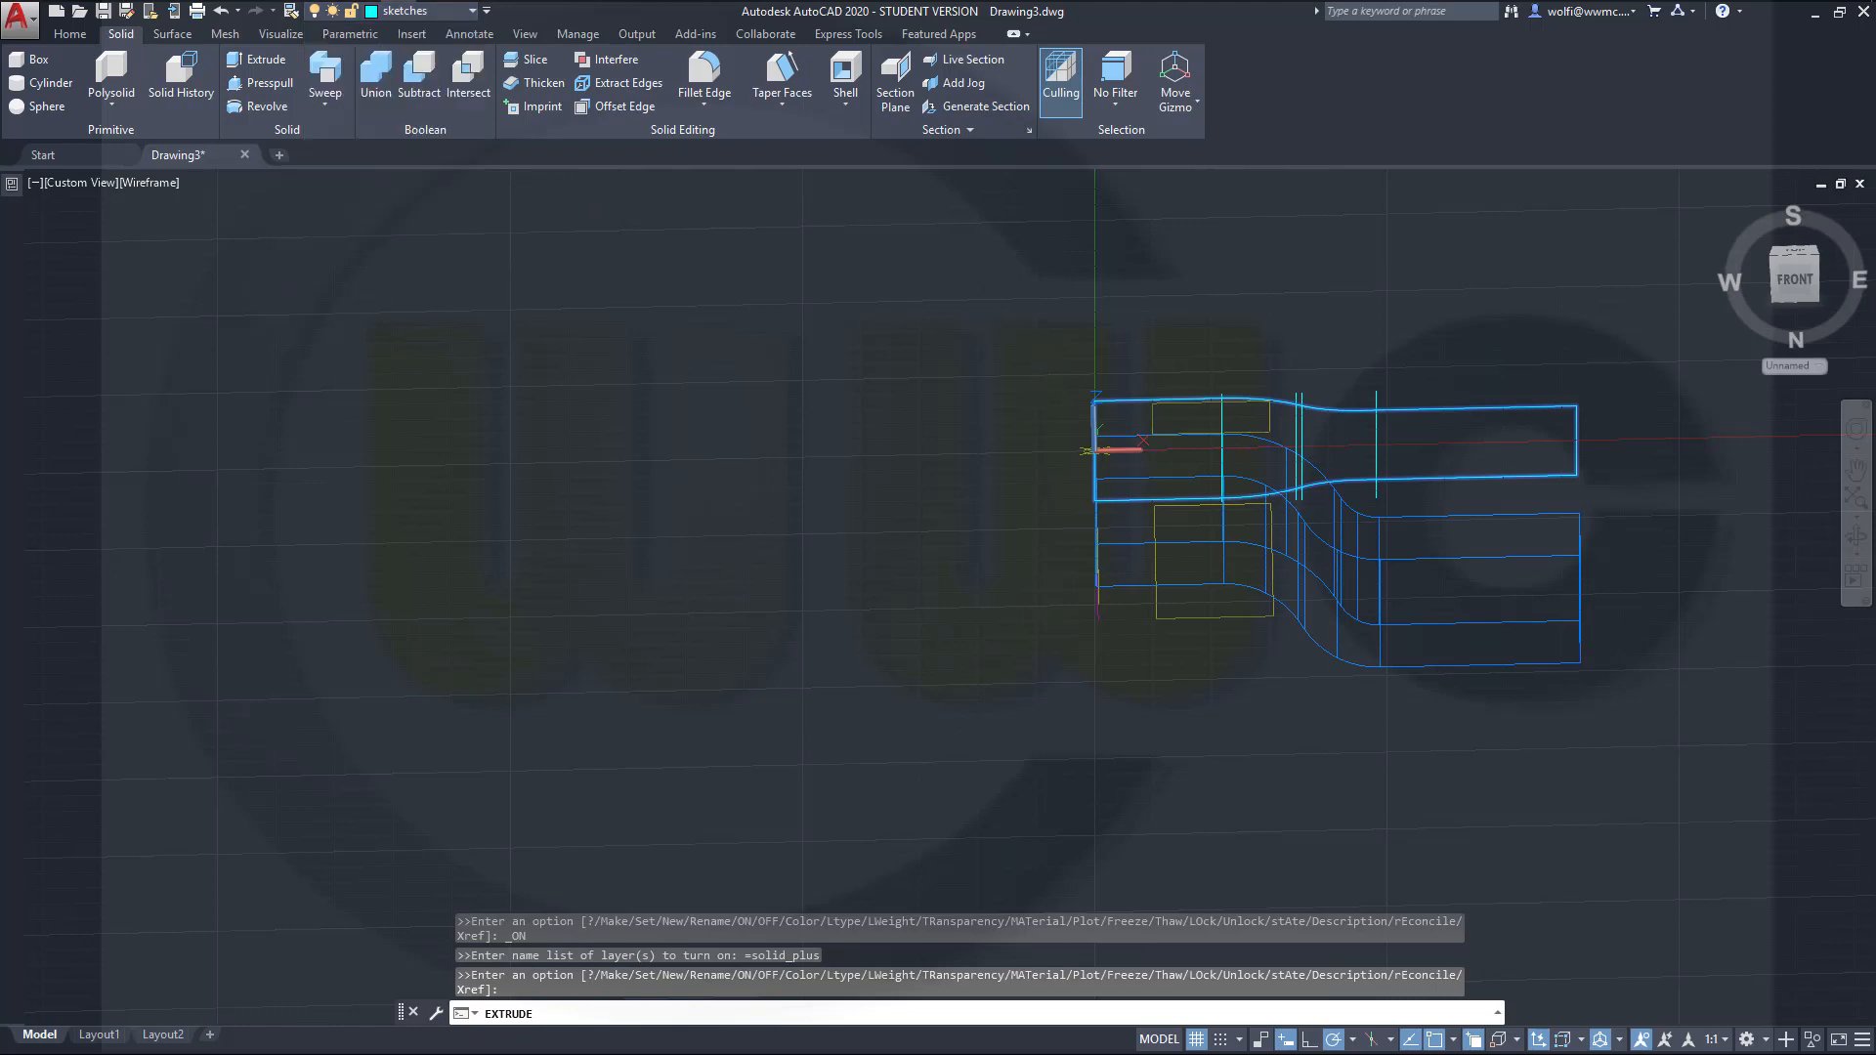
pyautogui.keyDown('shift'); pyautogui.moveTo(1024, 469); pyautogui.dragTo(821, 479, button='middle'); pyautogui.keyUp('shift')
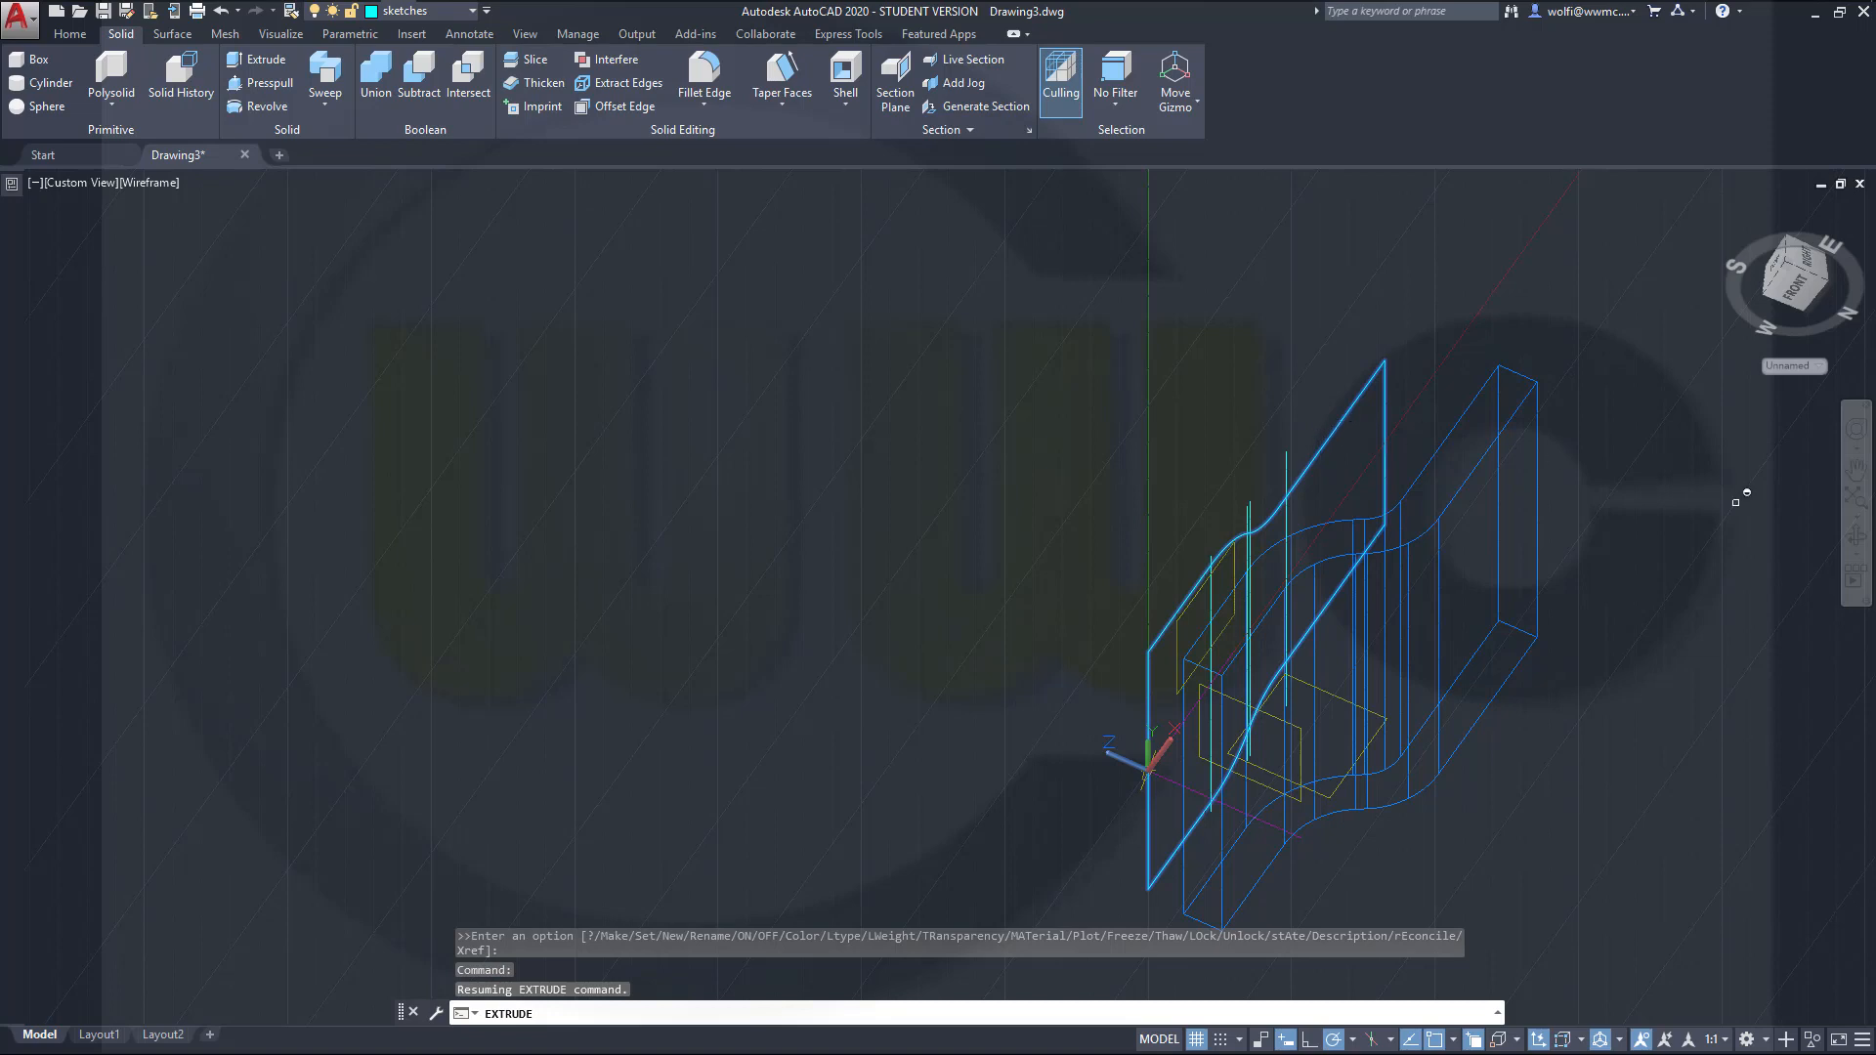
pyautogui.press('Return')
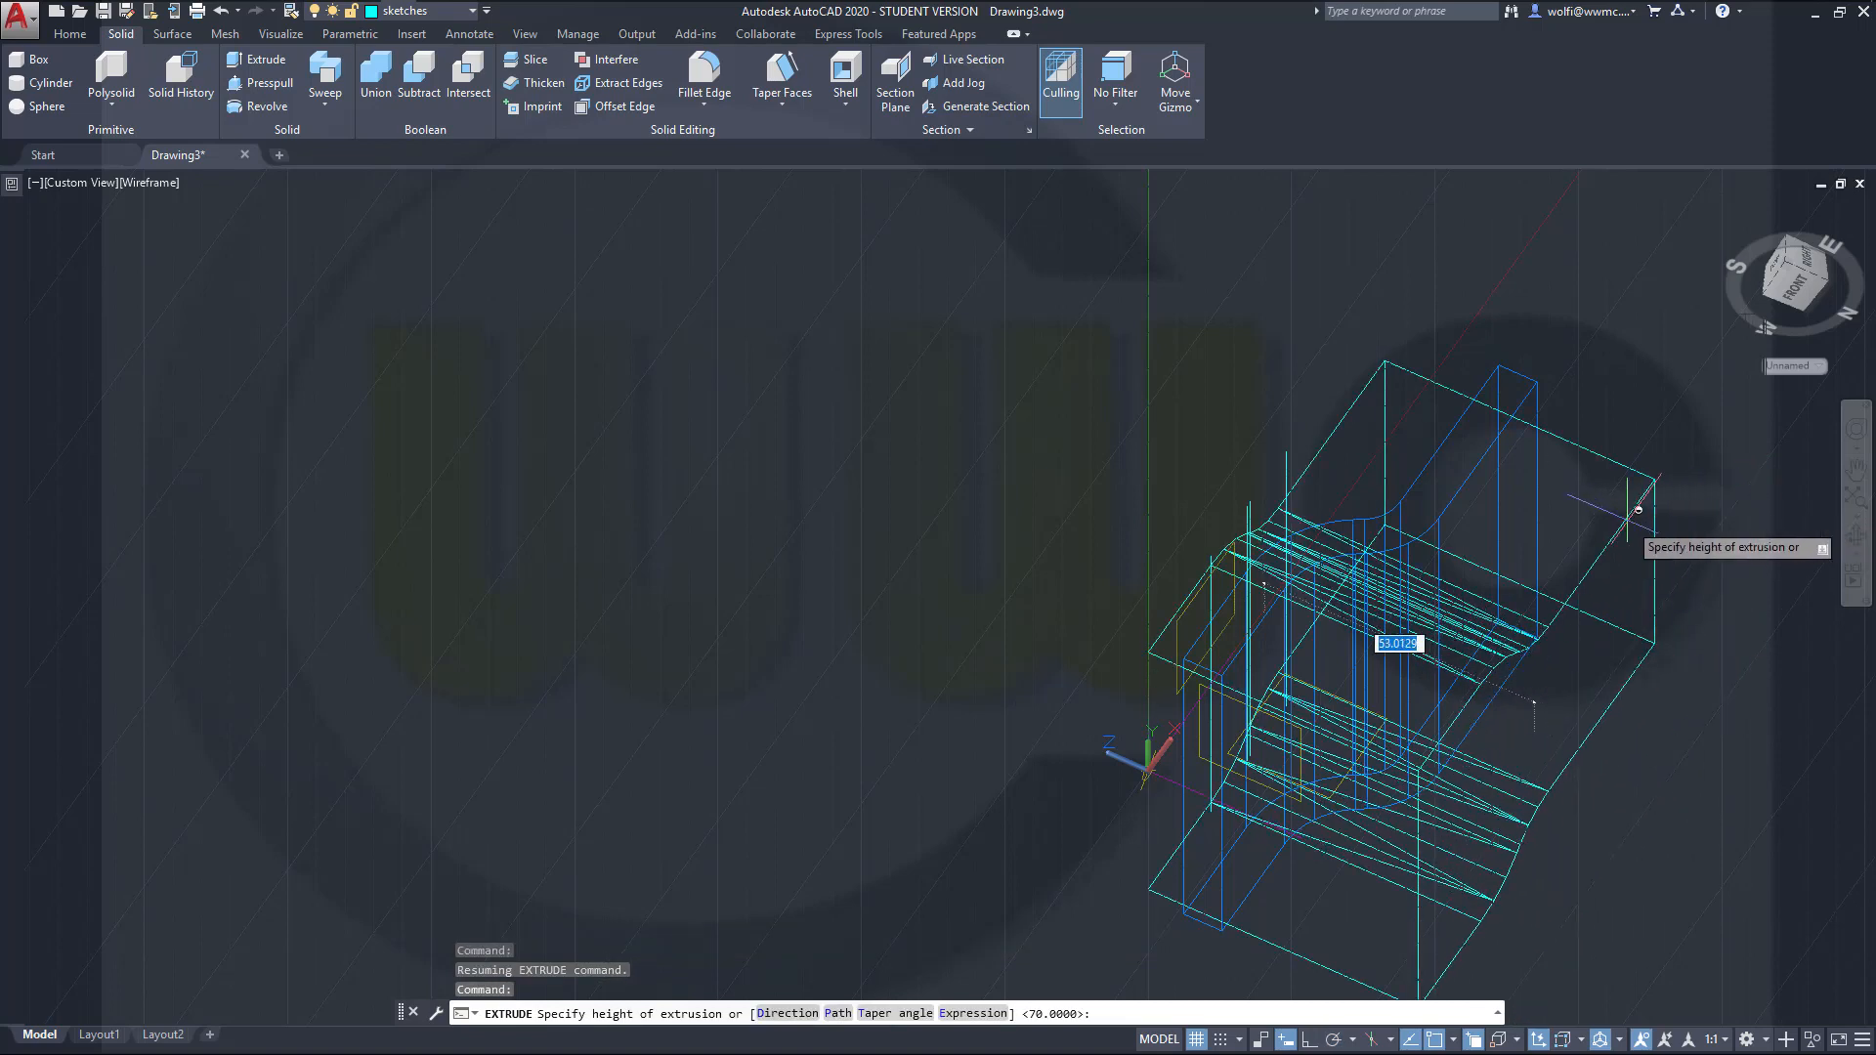
pyautogui.write('4')
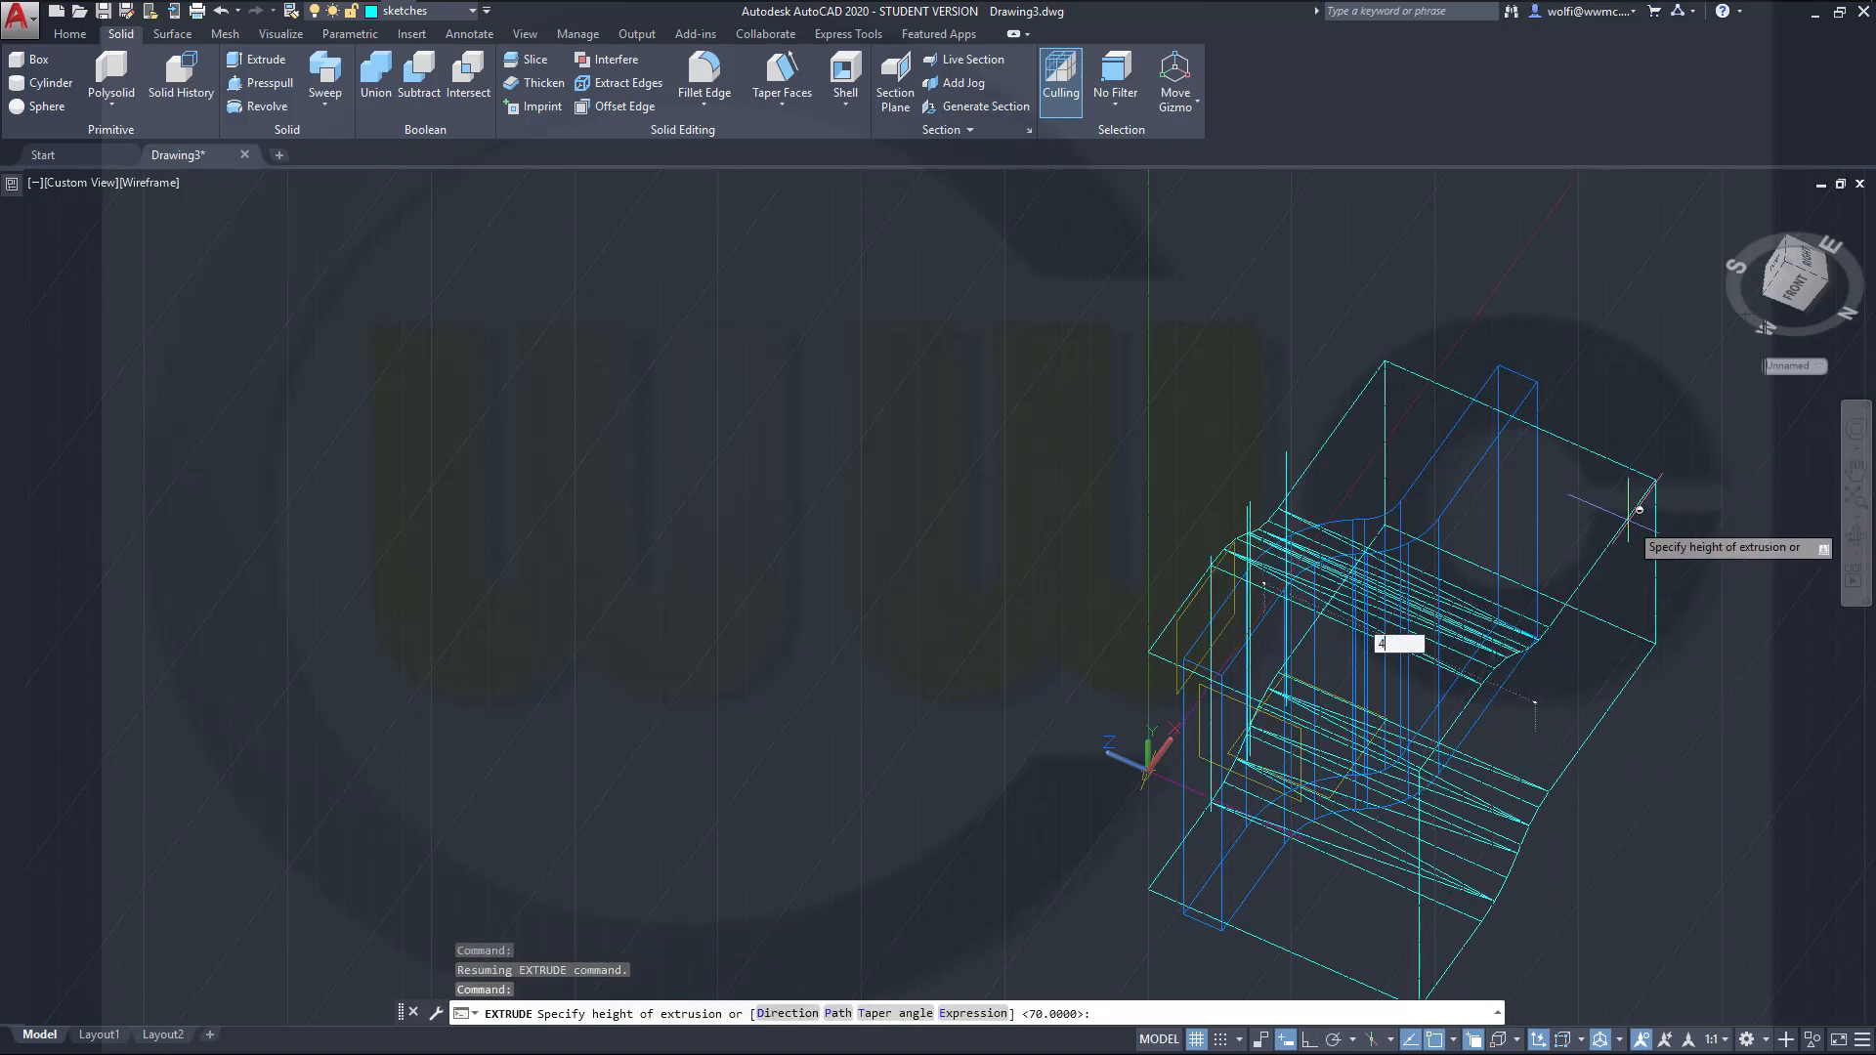
pyautogui.write('0')
pyautogui.press('Return')
pyautogui.press('Escape')
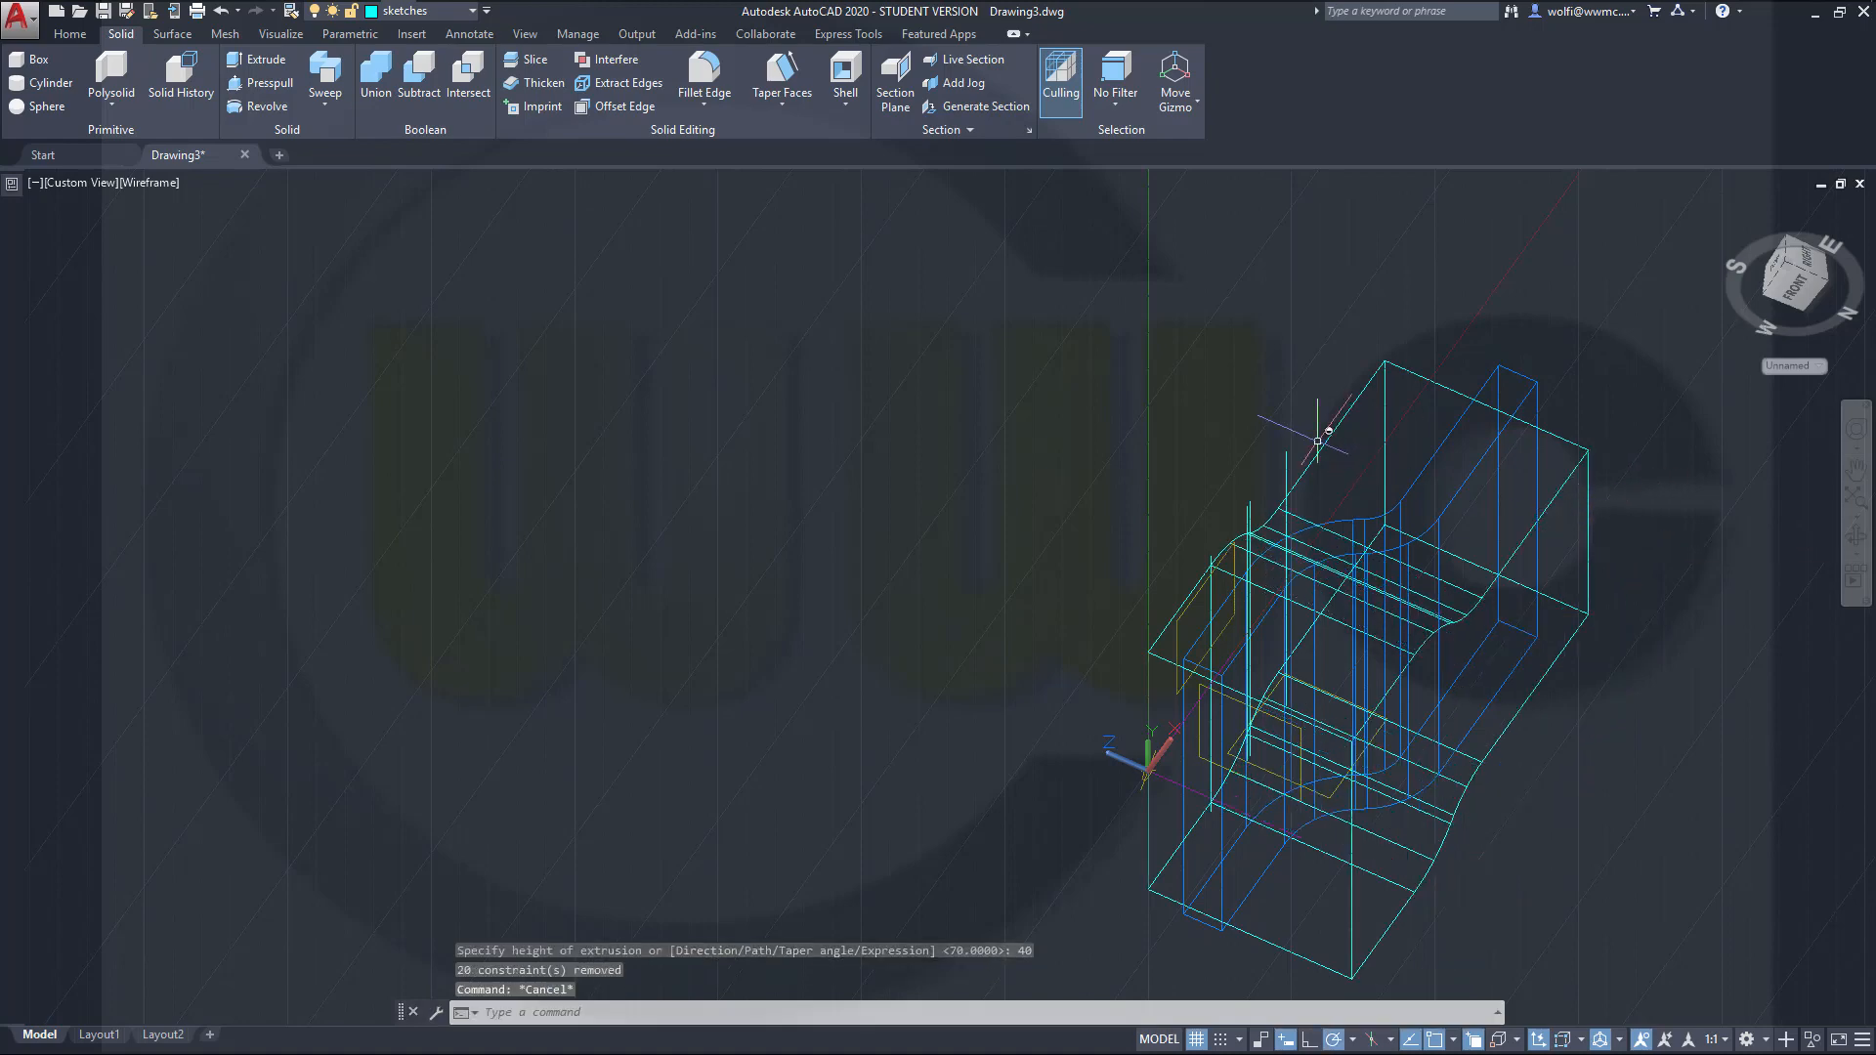
# Step: Intersect the S-shaped strap solid on the solid_plus layer with the newly extruded outline solid
pyautogui.keyDown('shift'); pyautogui.moveTo(1148, 476); pyautogui.dragTo(657, 599, button='middle'); pyautogui.keyUp('shift')
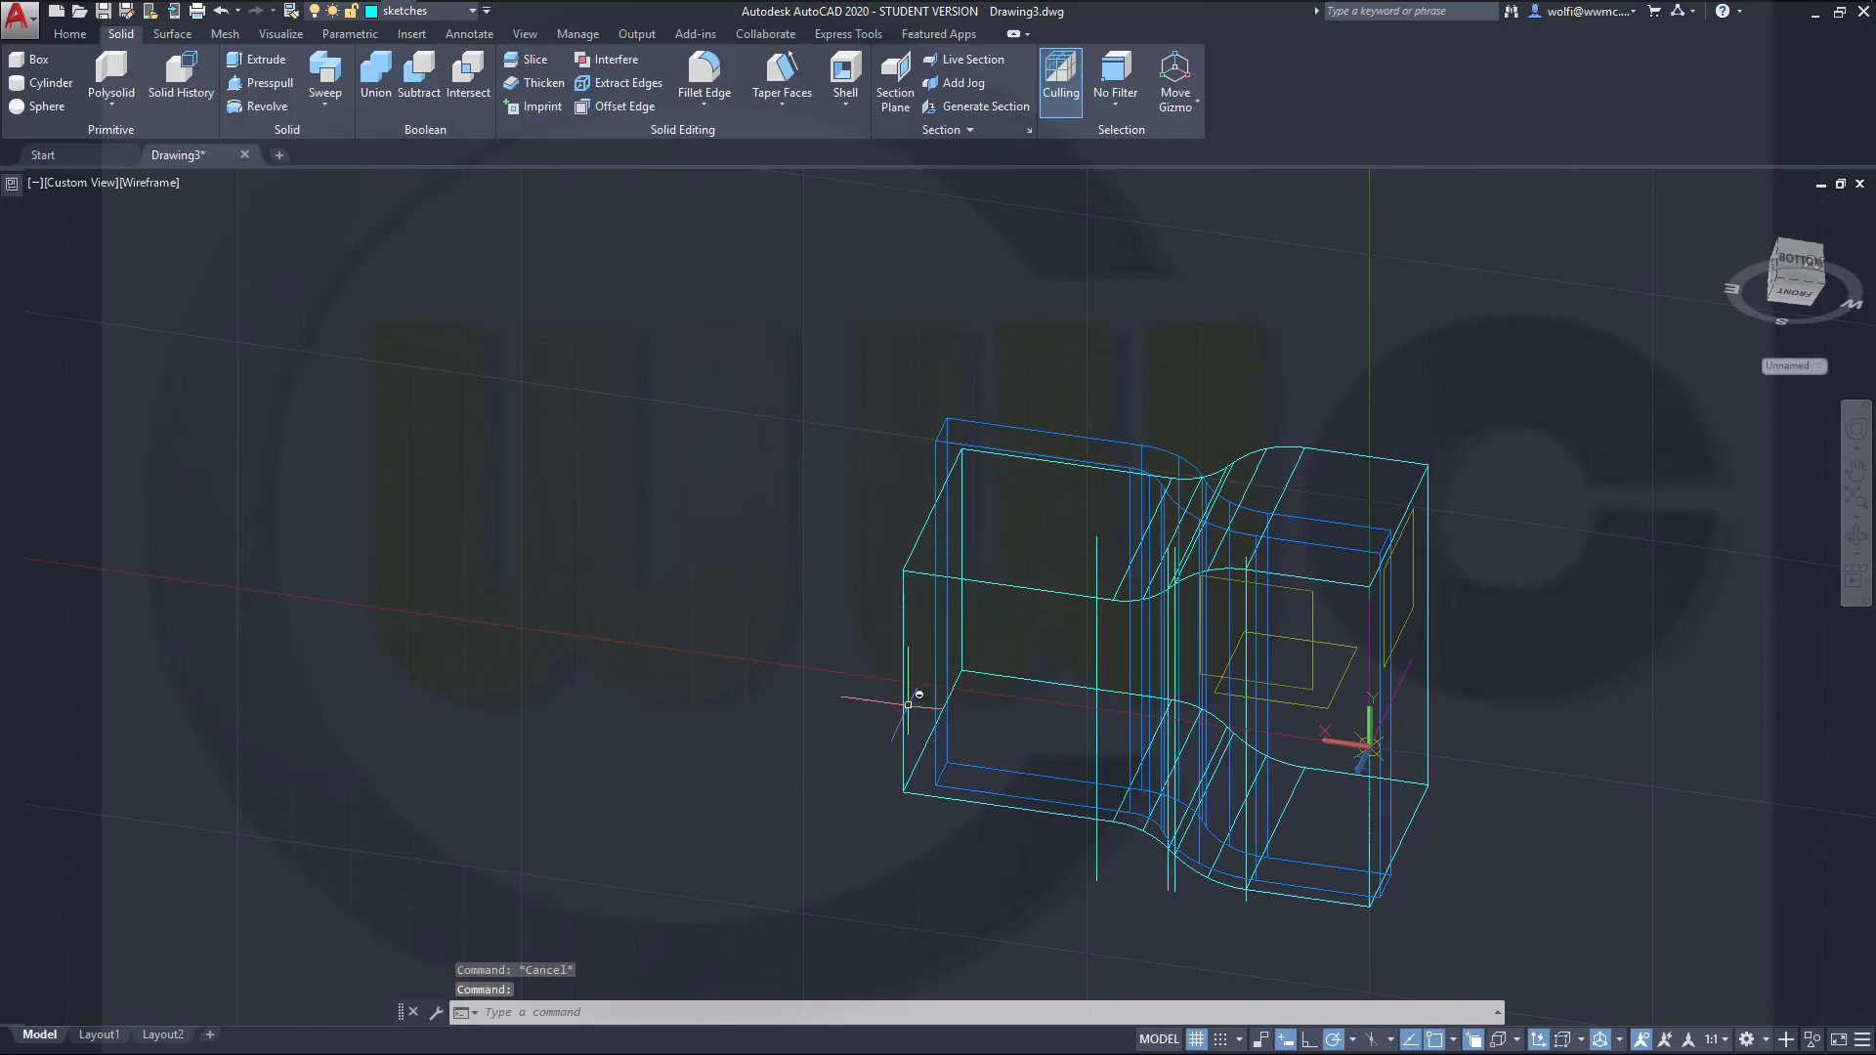
pyautogui.keyDown('shift'); pyautogui.moveTo(909, 702); pyautogui.dragTo(871, 712, button='middle'); pyautogui.keyUp('shift')
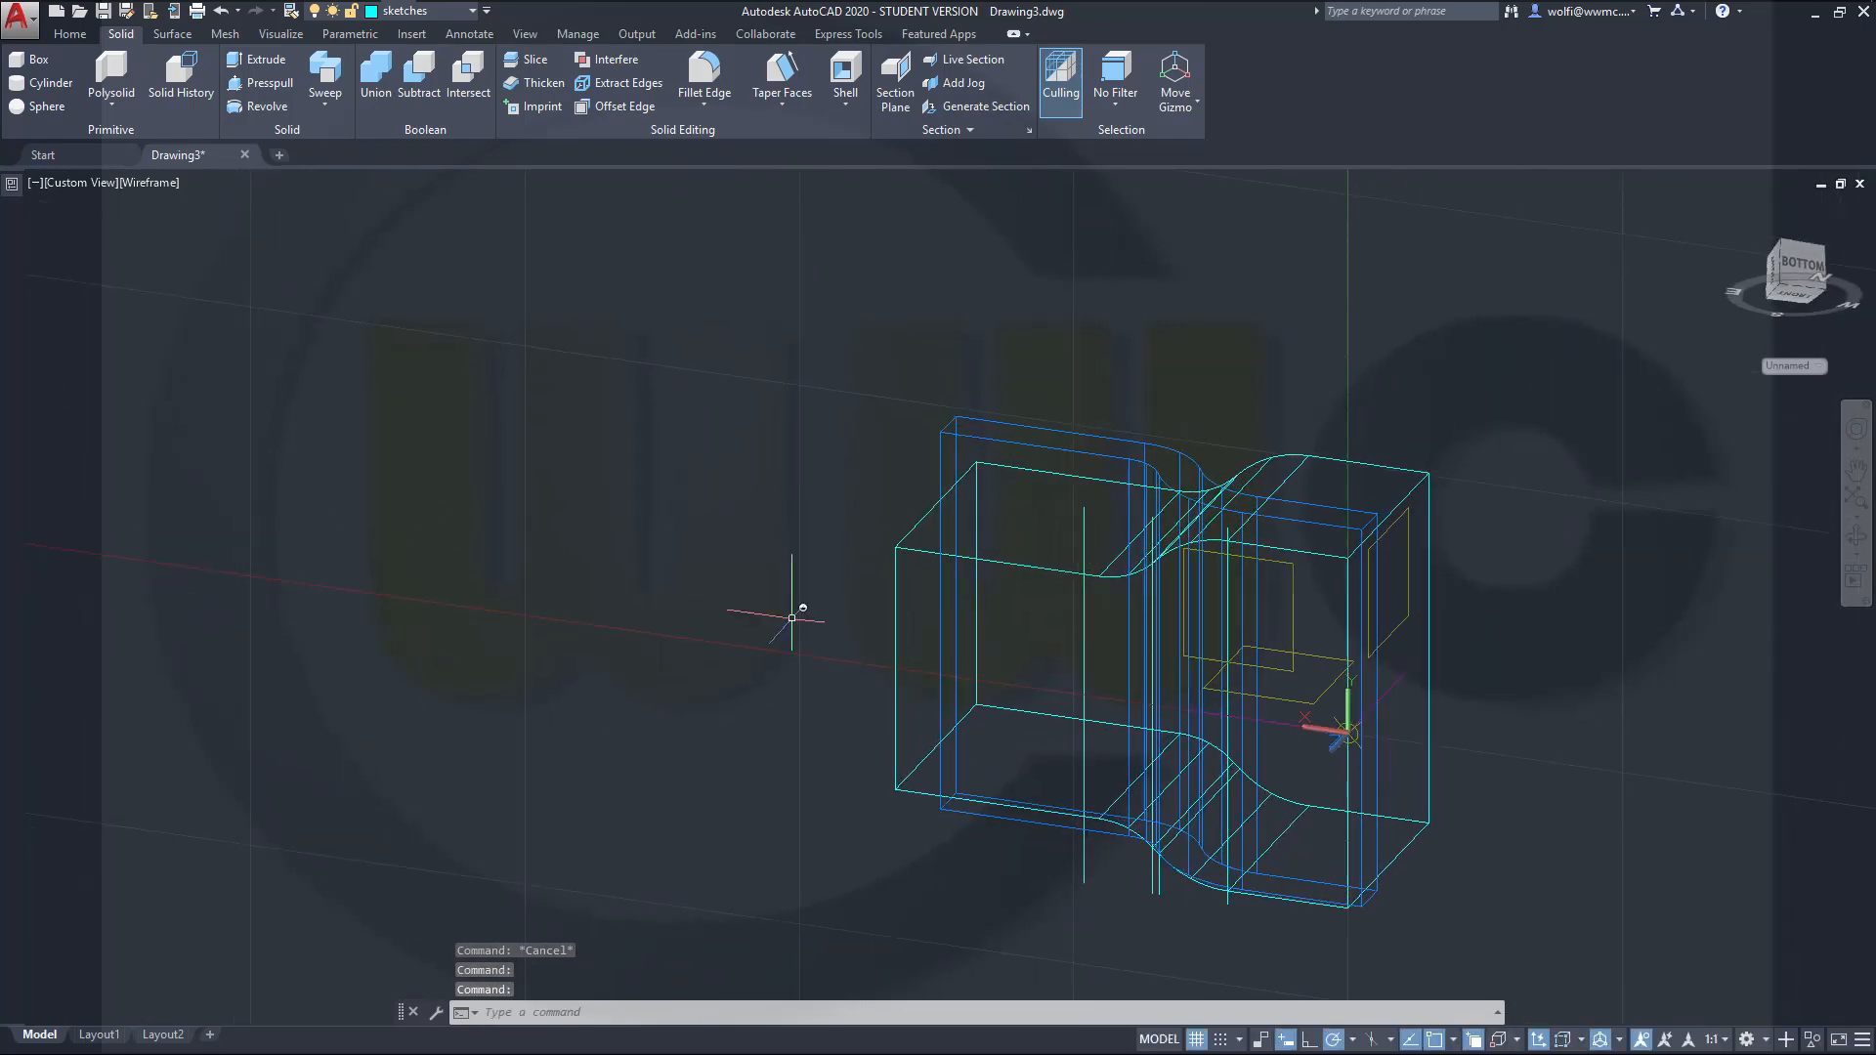
pyautogui.click(469, 68)
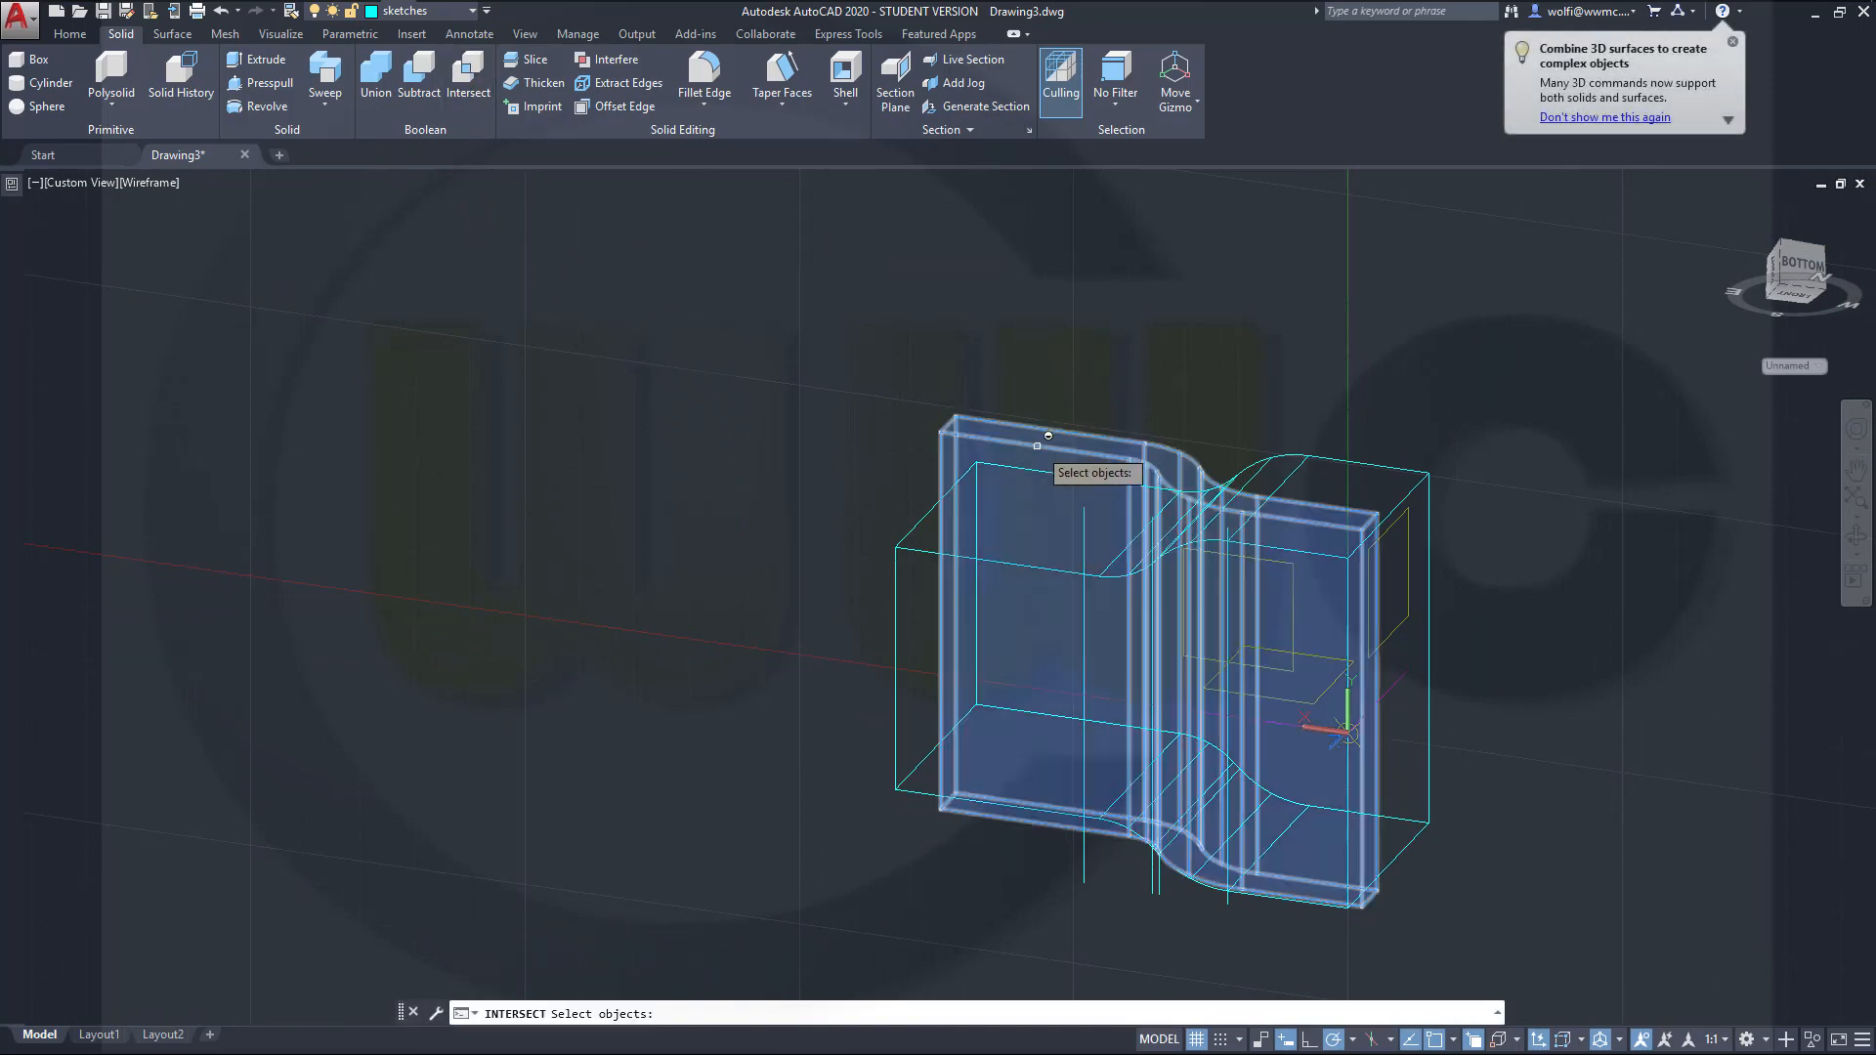
pyautogui.click(1038, 446)
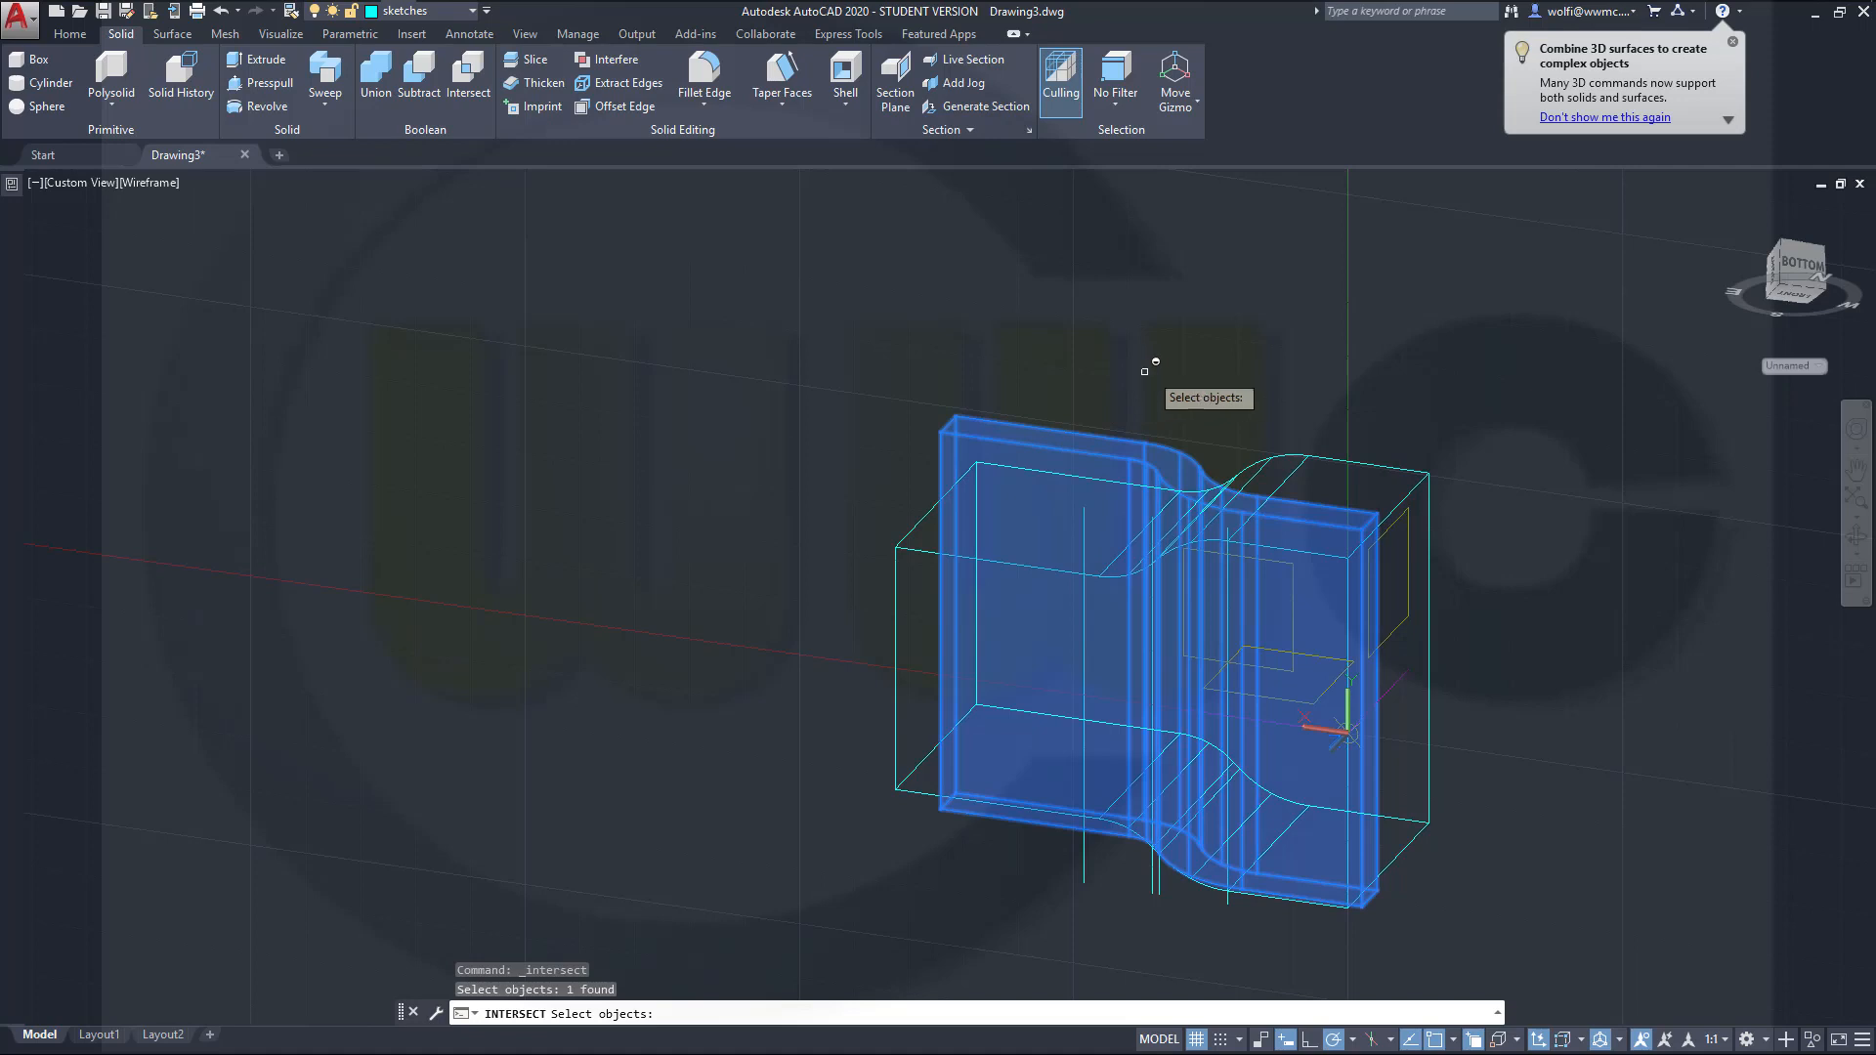
pyautogui.click(1399, 466)
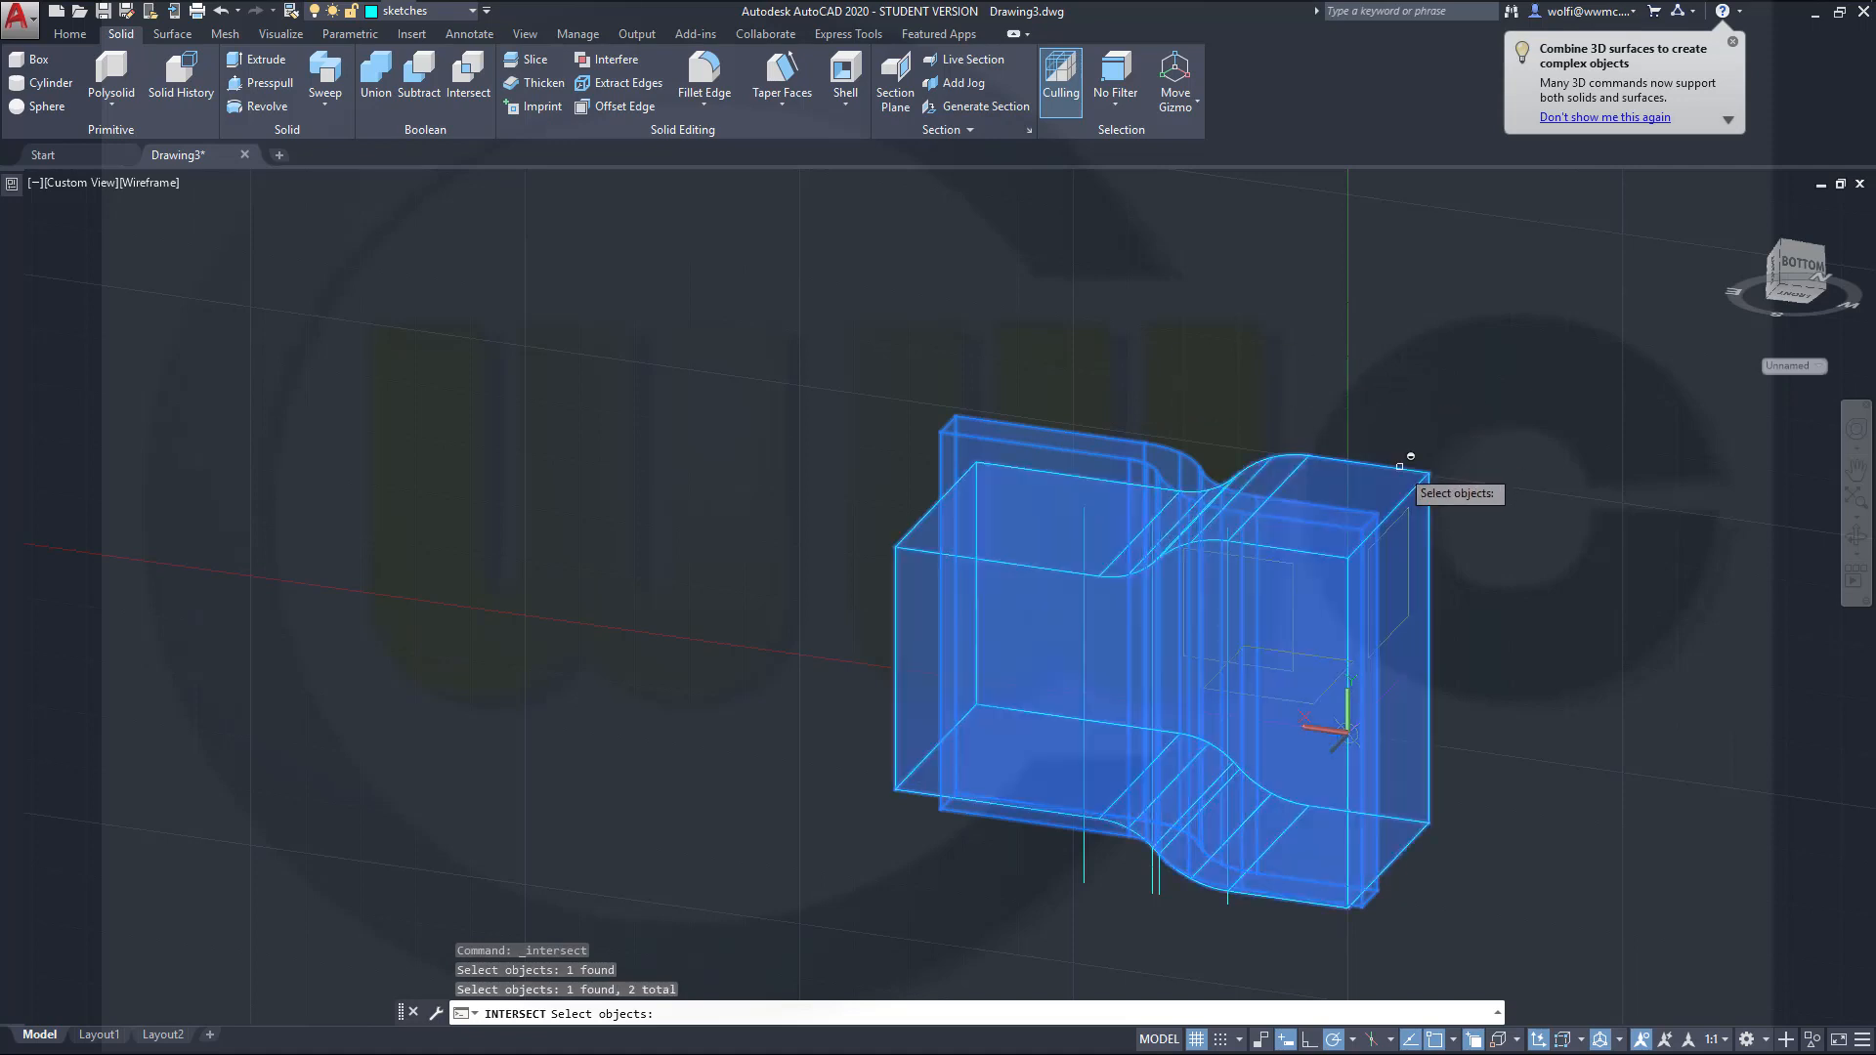
pyautogui.press('Return')
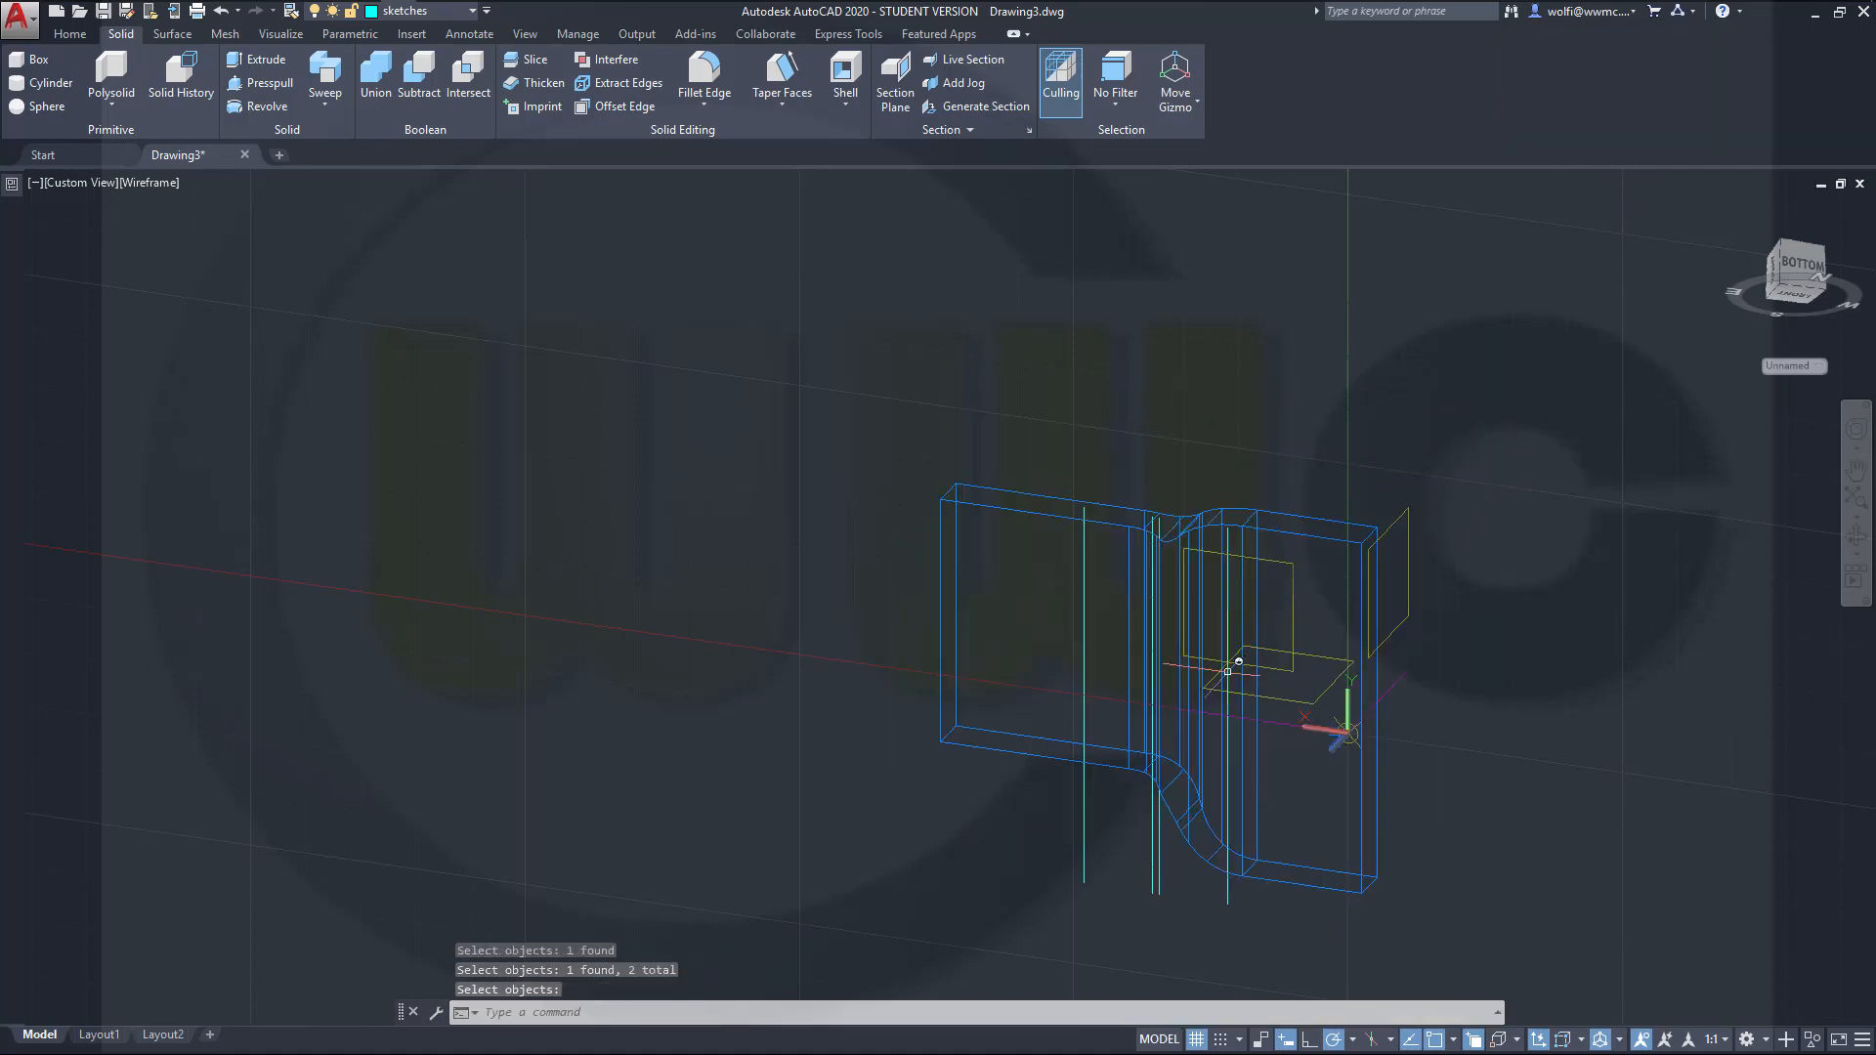
pyautogui.keyDown('shift'); pyautogui.moveTo(1227, 671); pyautogui.dragTo(1121, 445, button='middle'); pyautogui.keyUp('shift')
pyautogui.moveTo(1157, 451); pyautogui.dragTo(1218, 336)
pyautogui.keyDown('shift'); pyautogui.moveTo(1218, 336); pyautogui.dragTo(1212, 355, button='middle'); pyautogui.keyUp('shift')
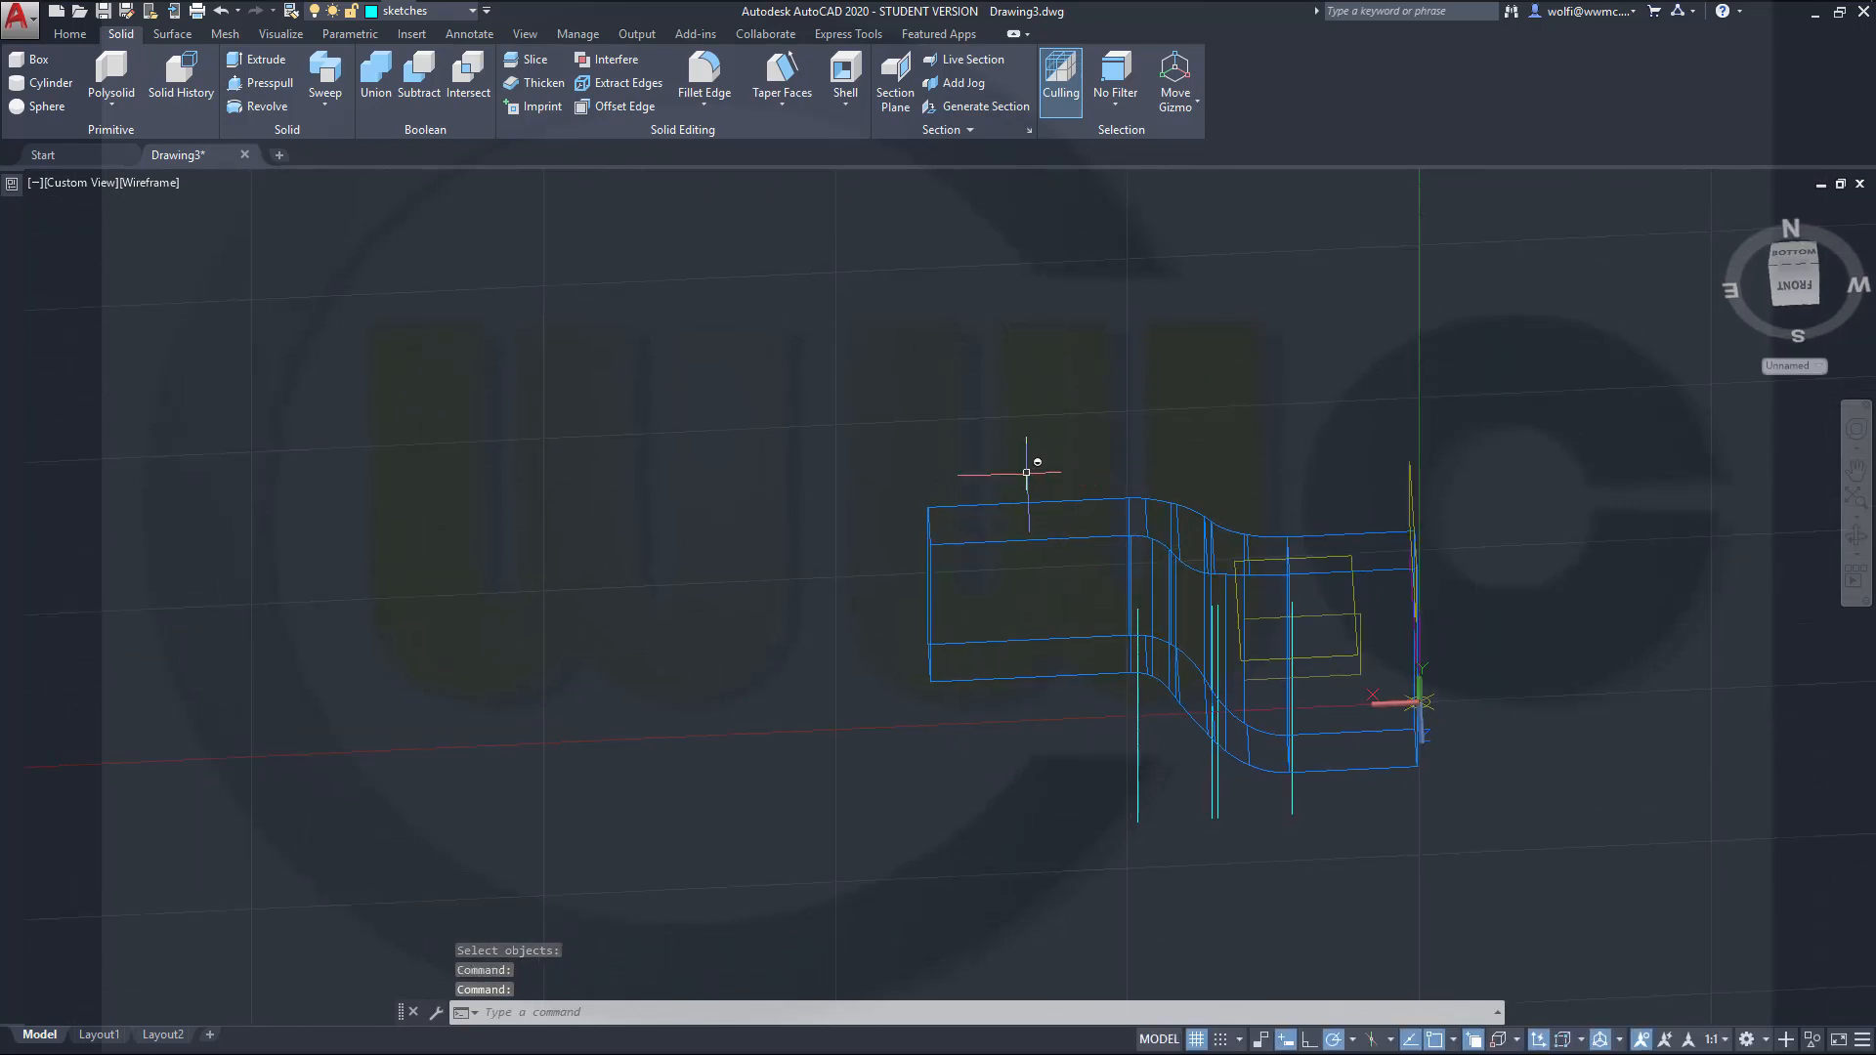
pyautogui.keyDown('shift'); pyautogui.moveTo(1026, 473); pyautogui.dragTo(998, 384, button='middle'); pyautogui.keyUp('shift')
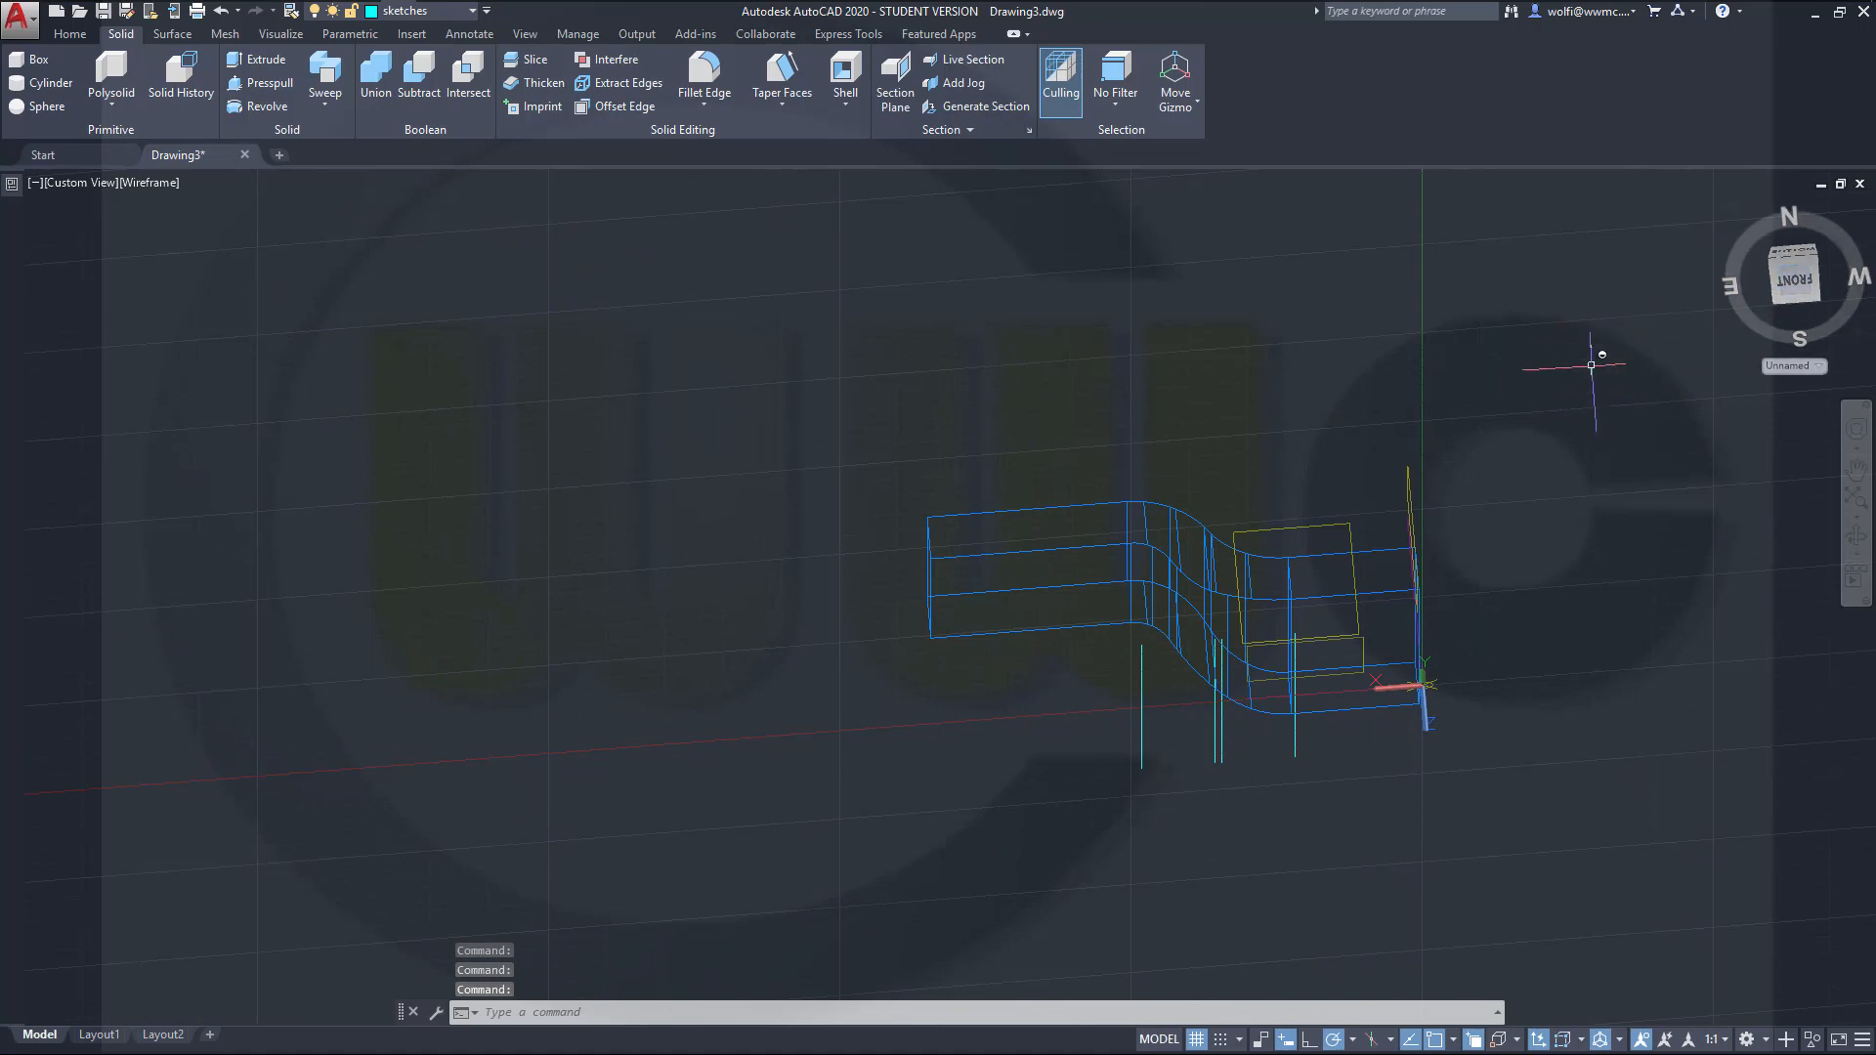
# Step: From the back view, copy the S-shaped solid 500 units along the positive X axis, using its narrow end's corner as base point
pyautogui.keyDown('shift'); pyautogui.moveTo(1596, 360); pyautogui.dragTo(1627, 409, button='middle'); pyautogui.keyUp('shift')
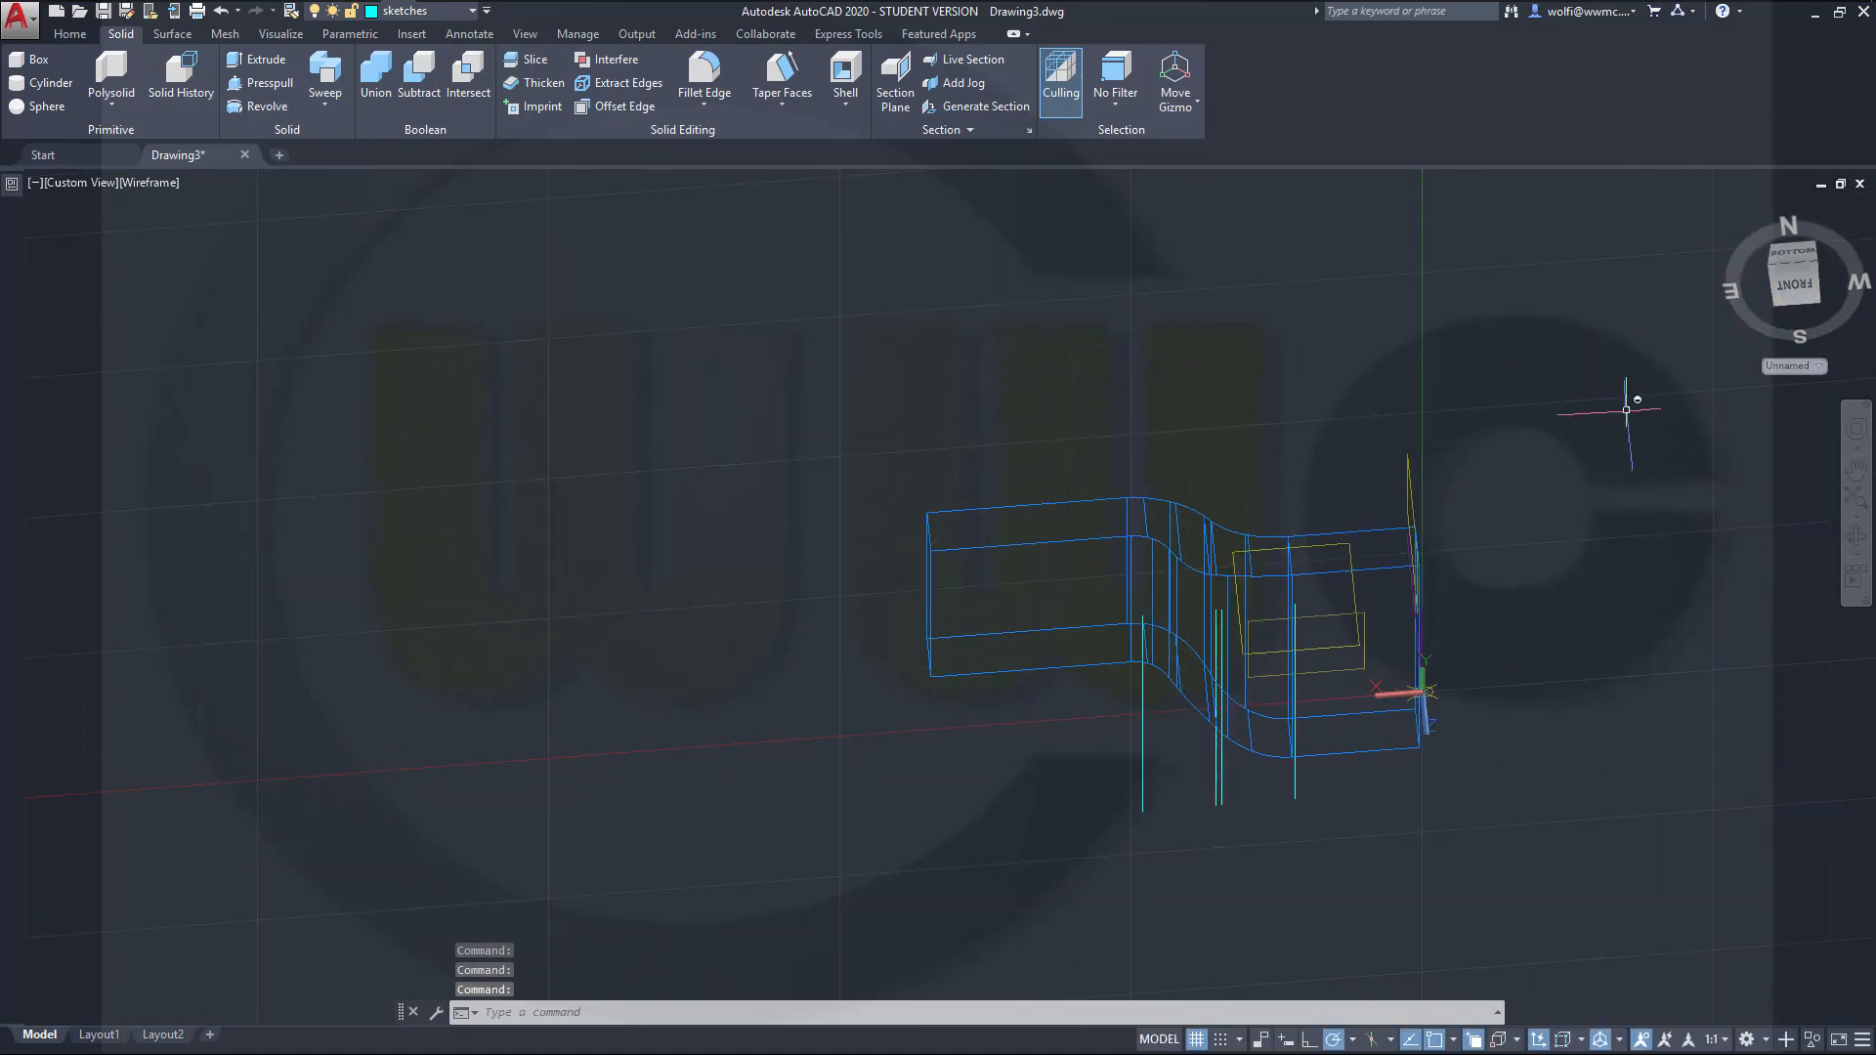
pyautogui.click(1801, 259)
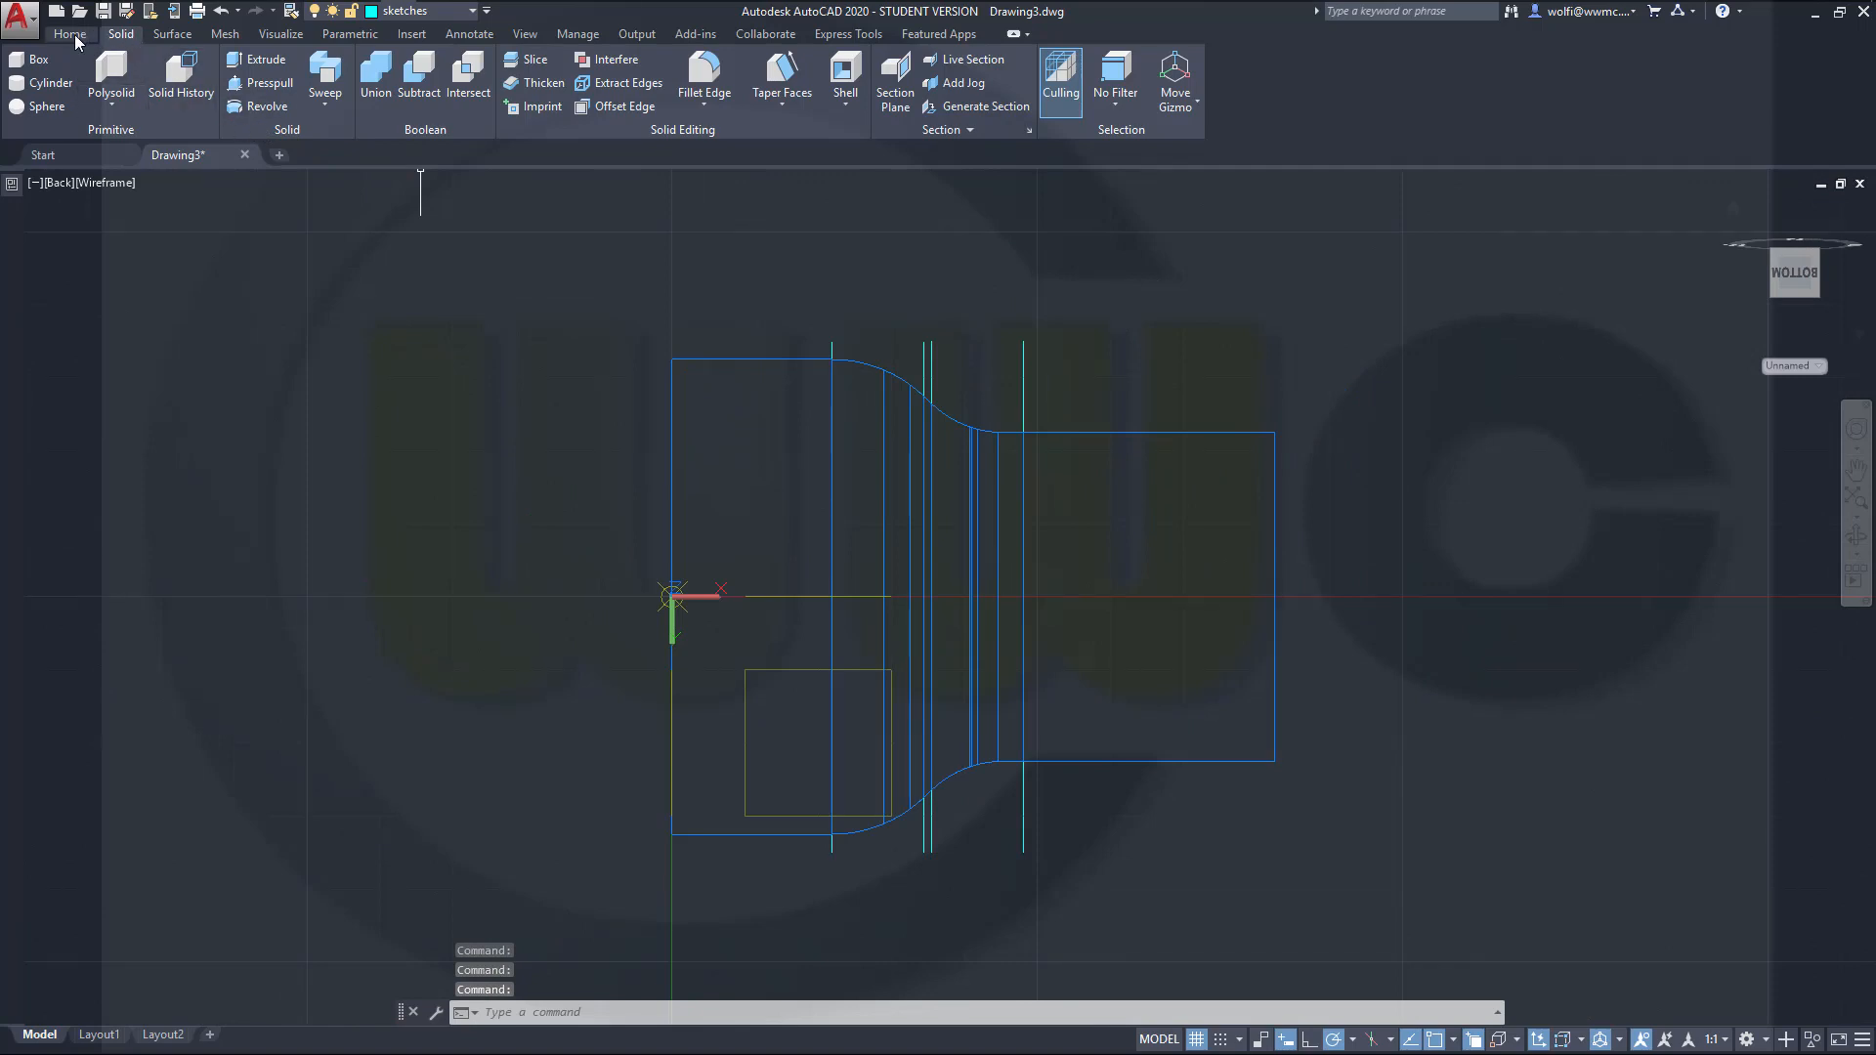
pyautogui.click(70, 34)
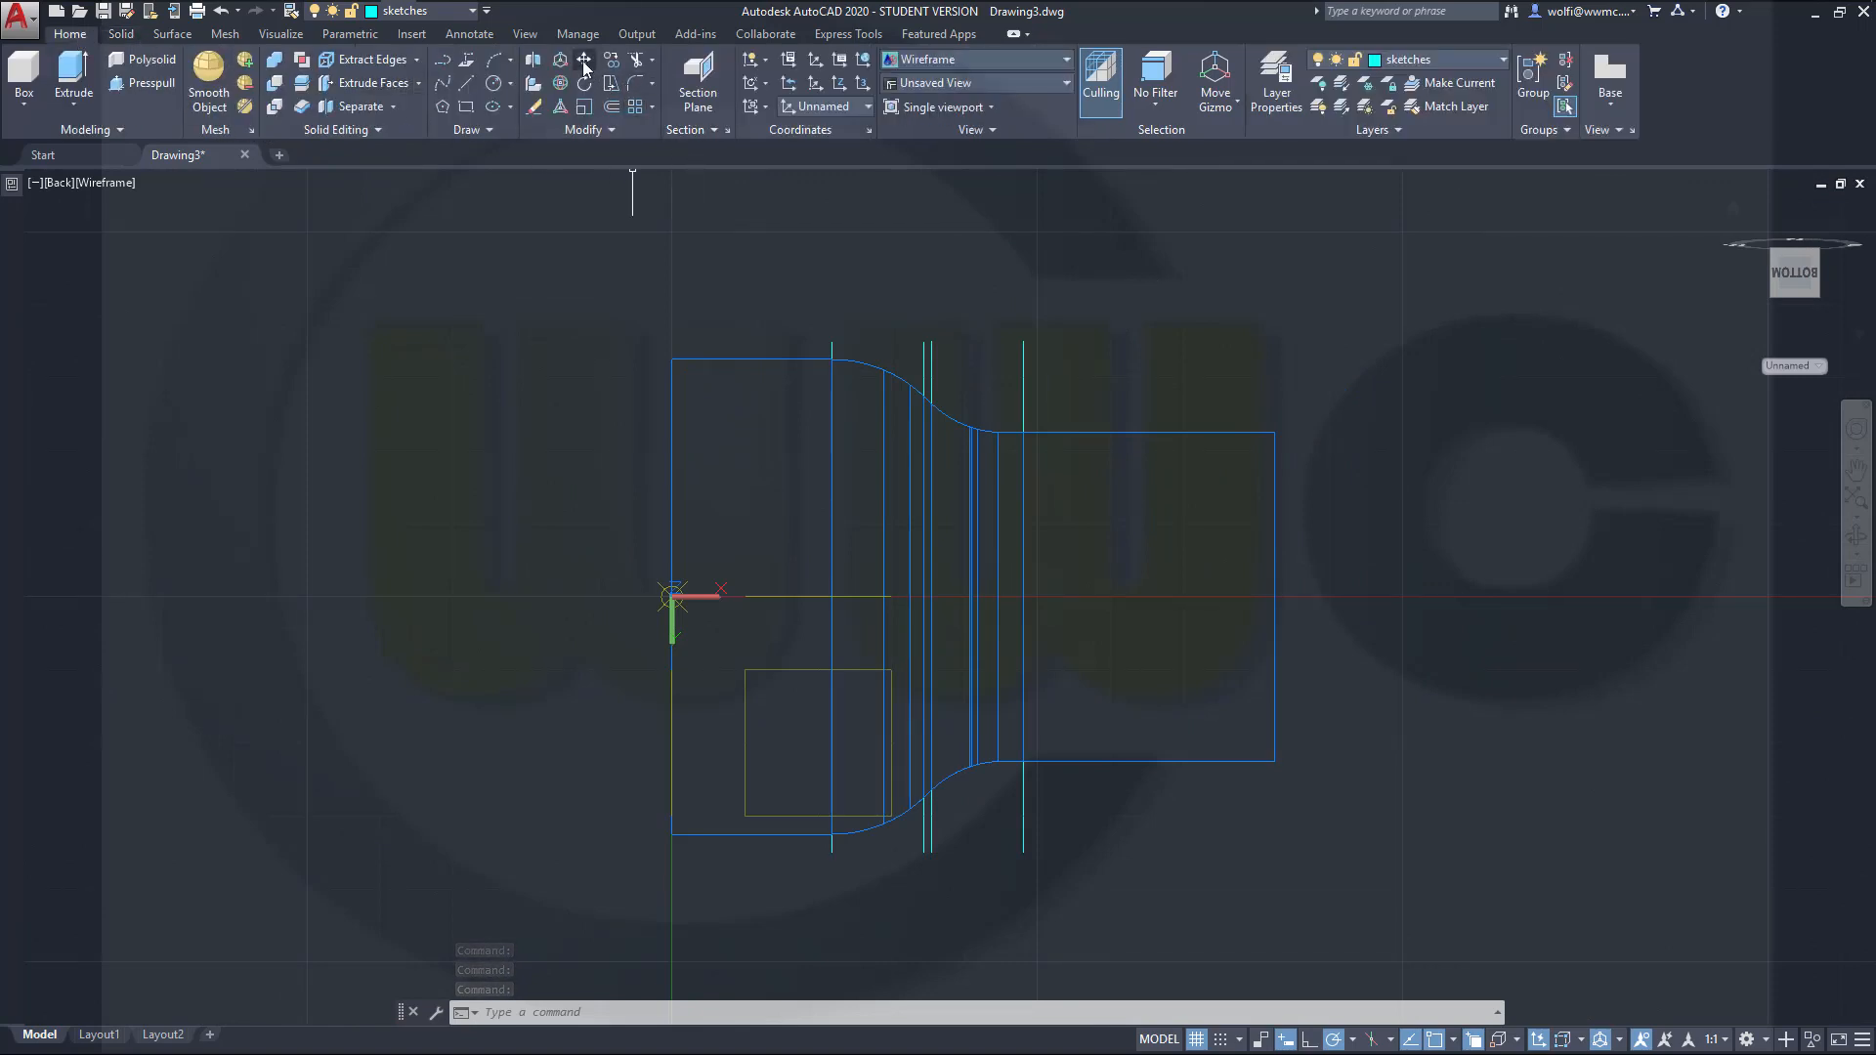
pyautogui.click(611, 60)
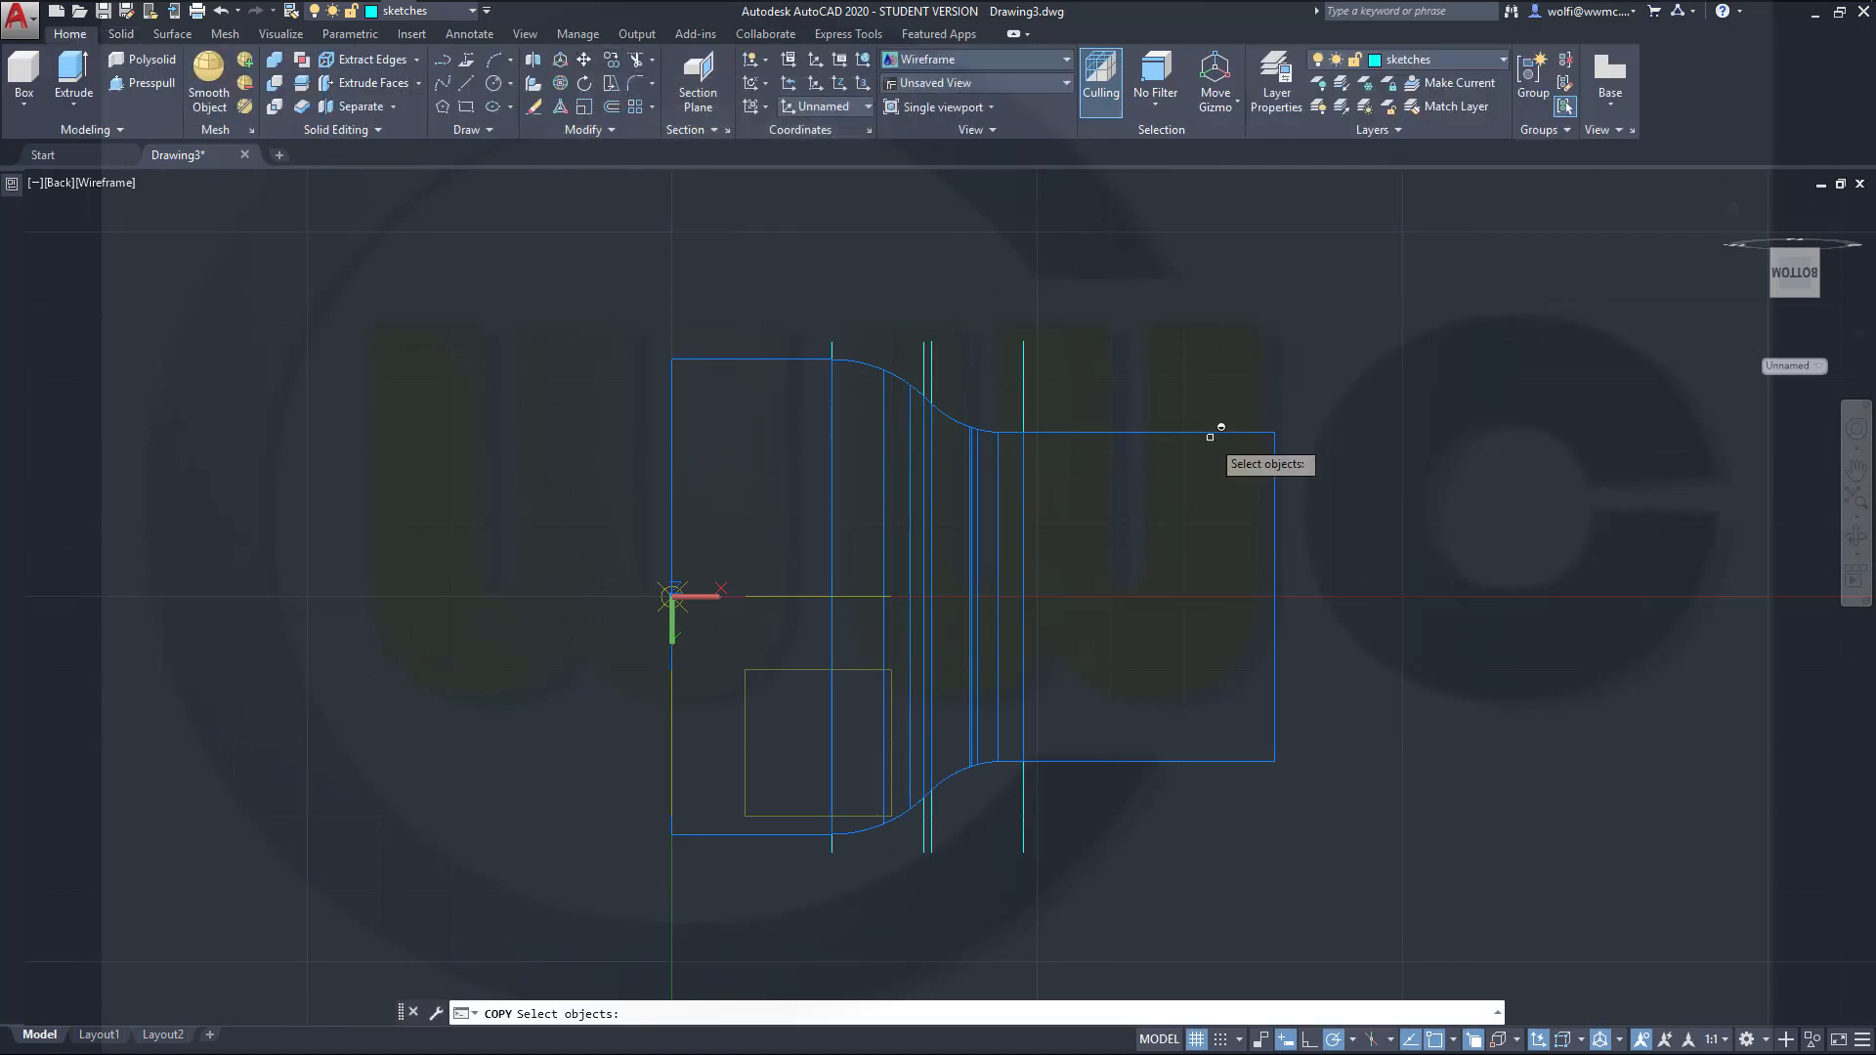
pyautogui.click(1185, 413)
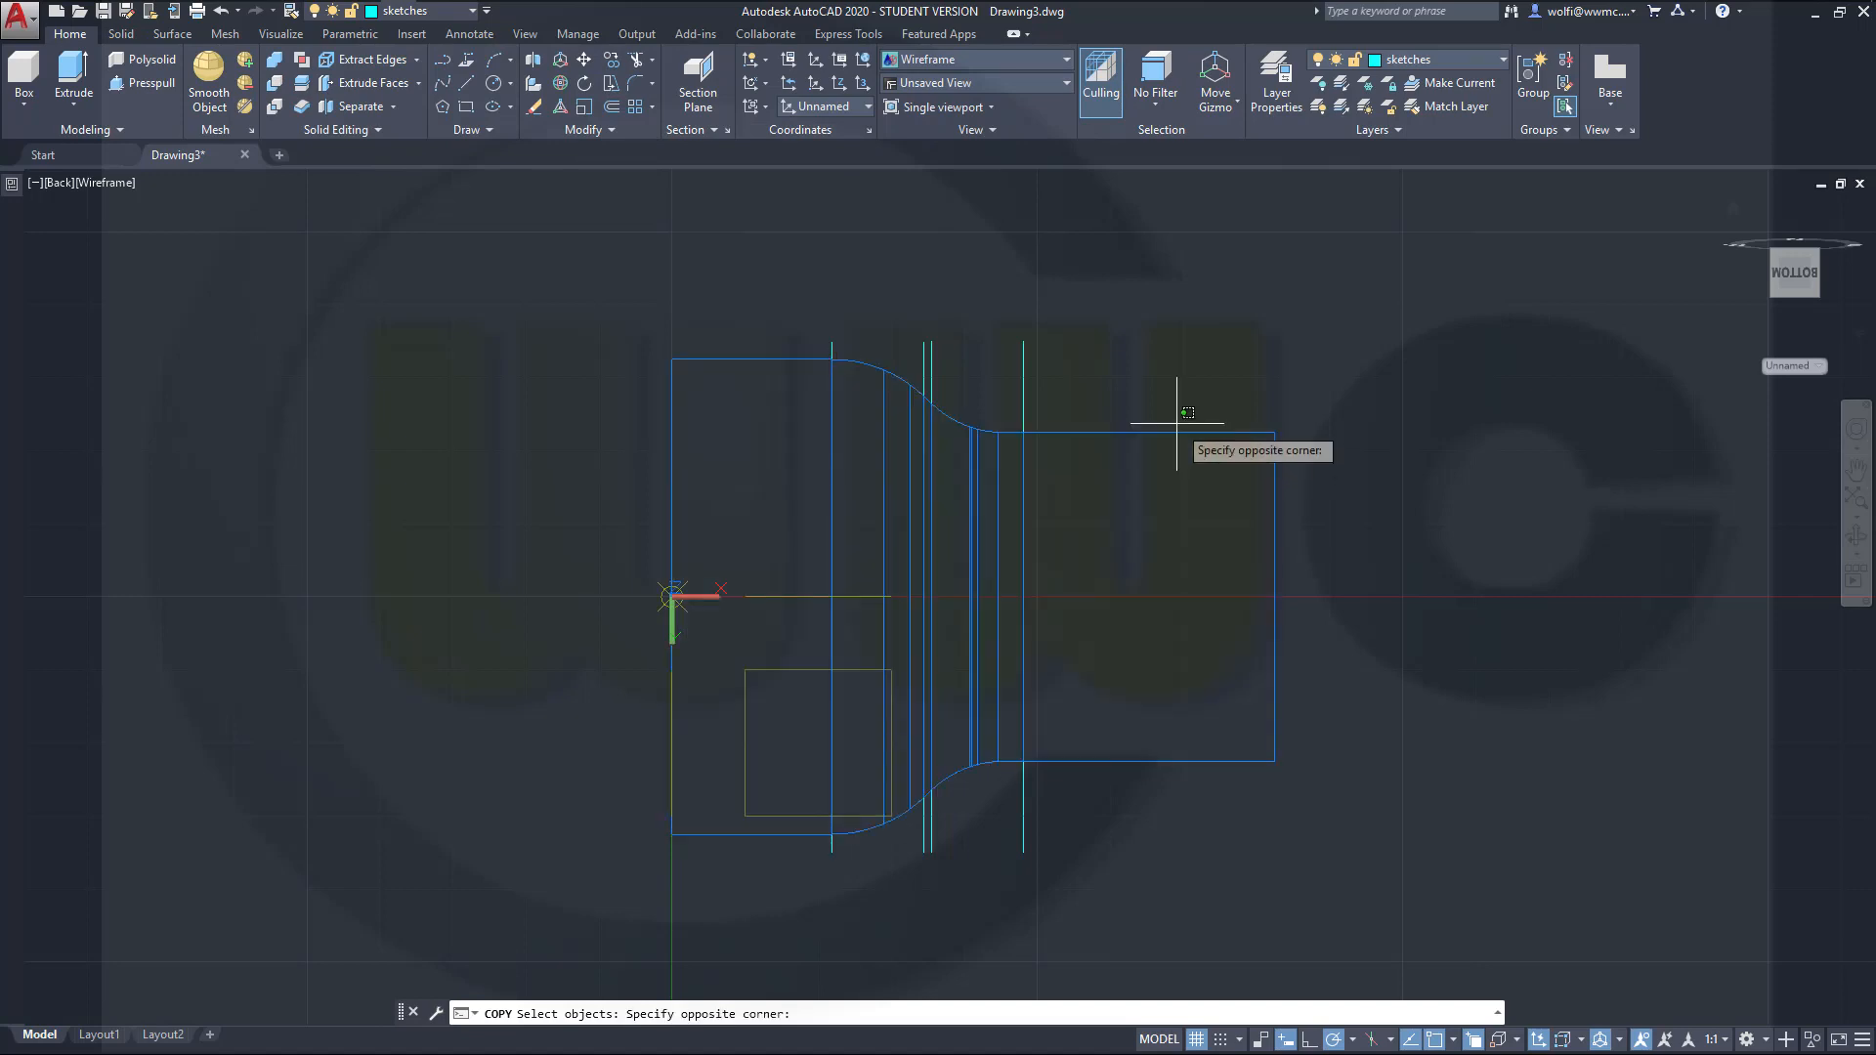
pyautogui.click(1134, 442)
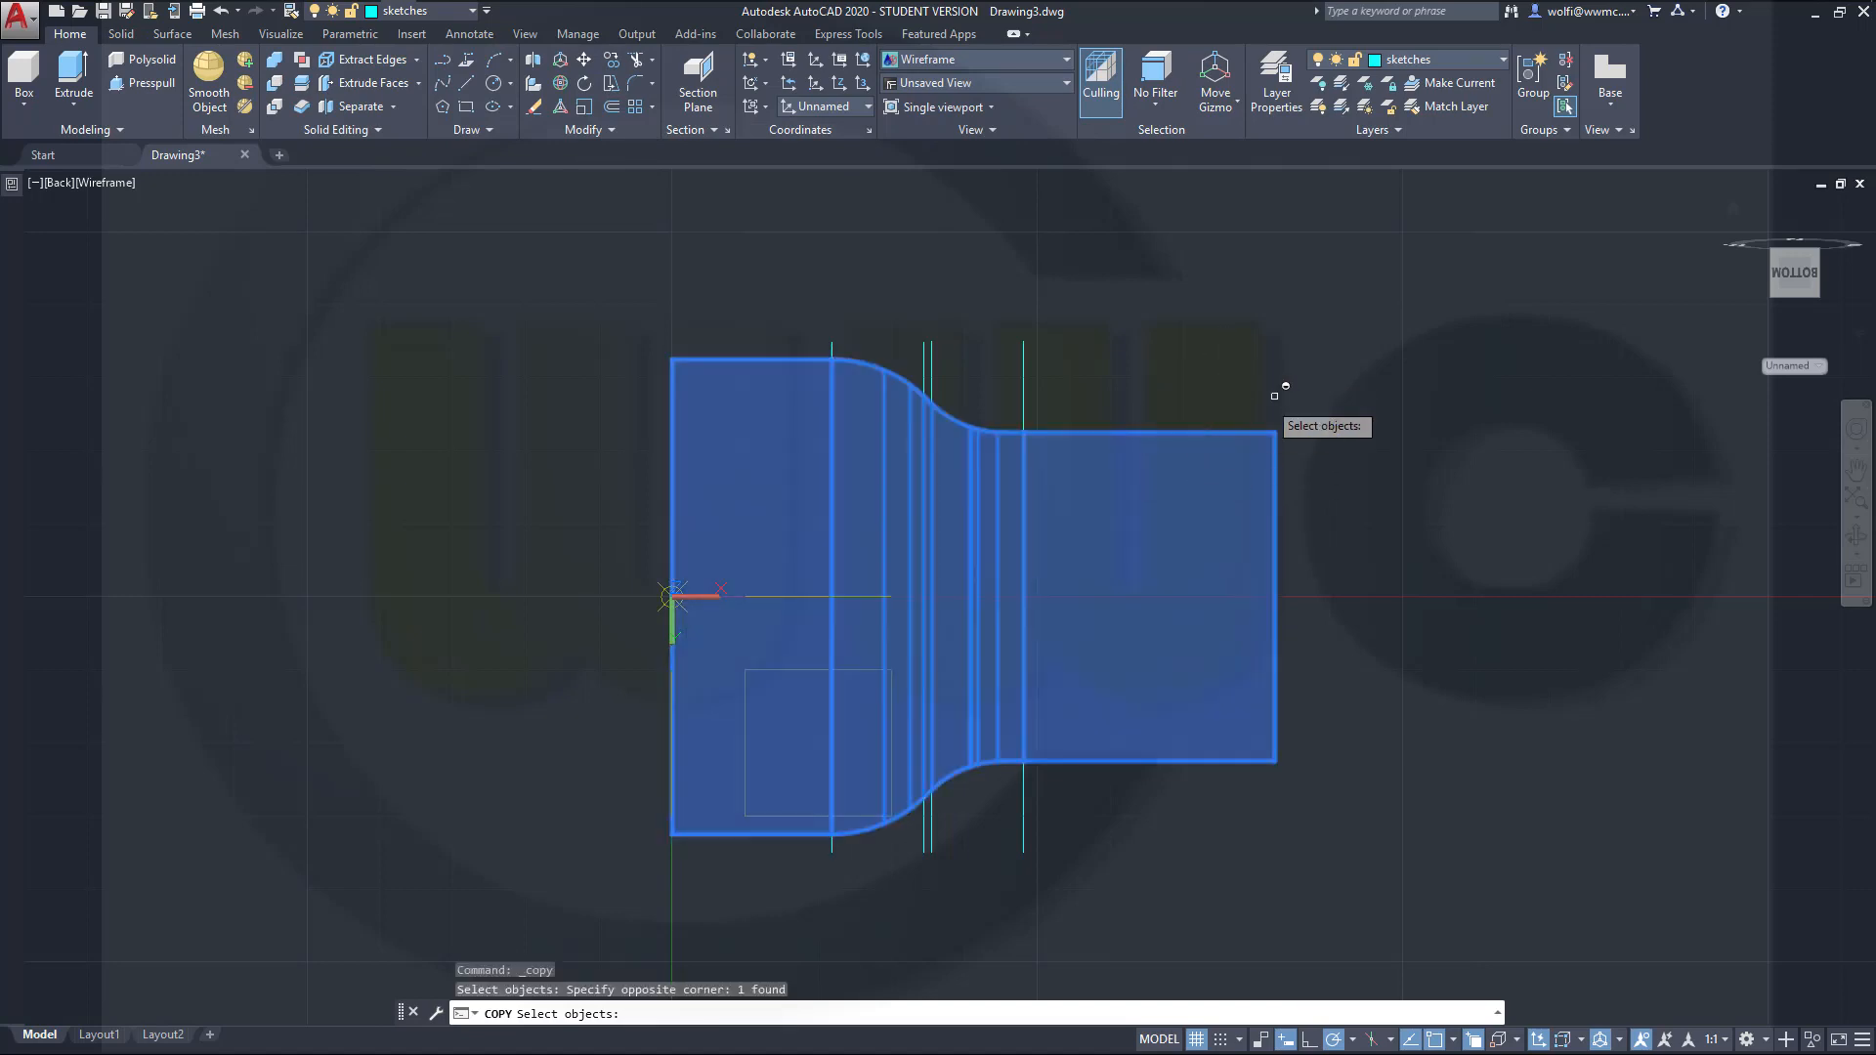
pyautogui.press('Return')
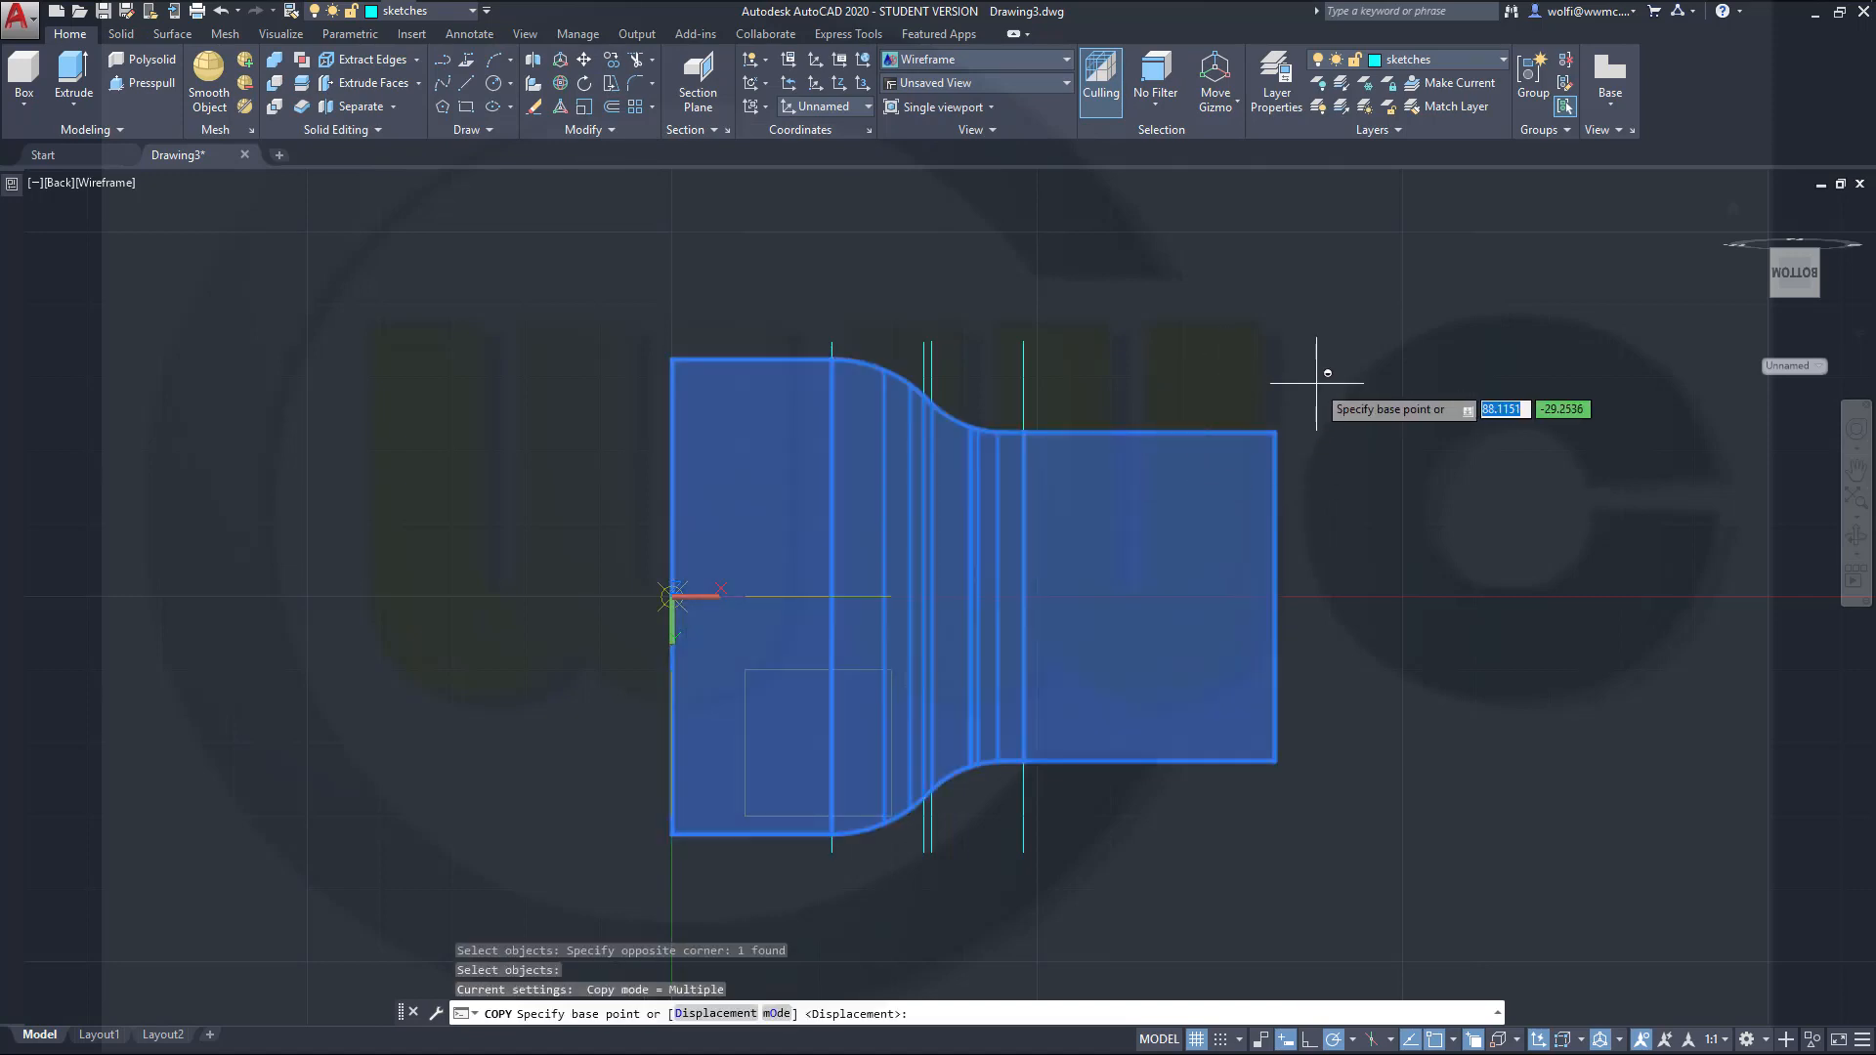
pyautogui.click(1275, 431)
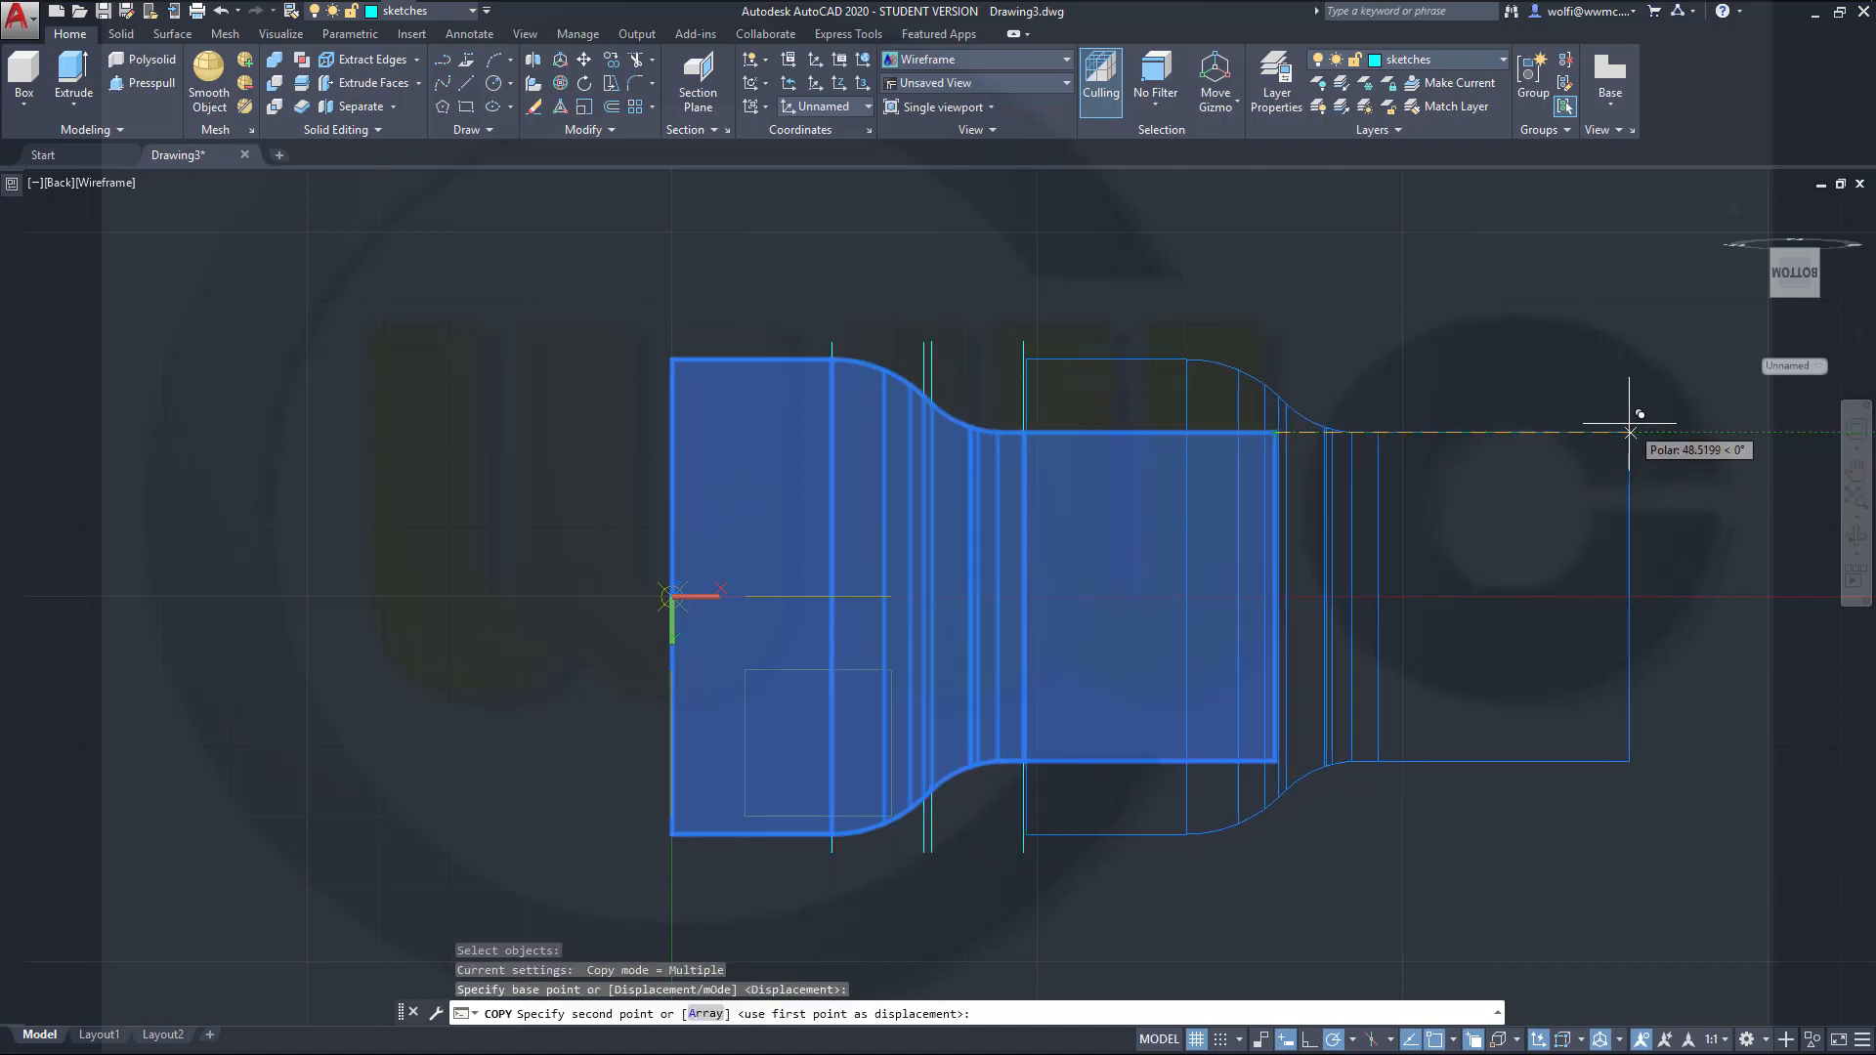
pyautogui.write('500')
pyautogui.press('Return')
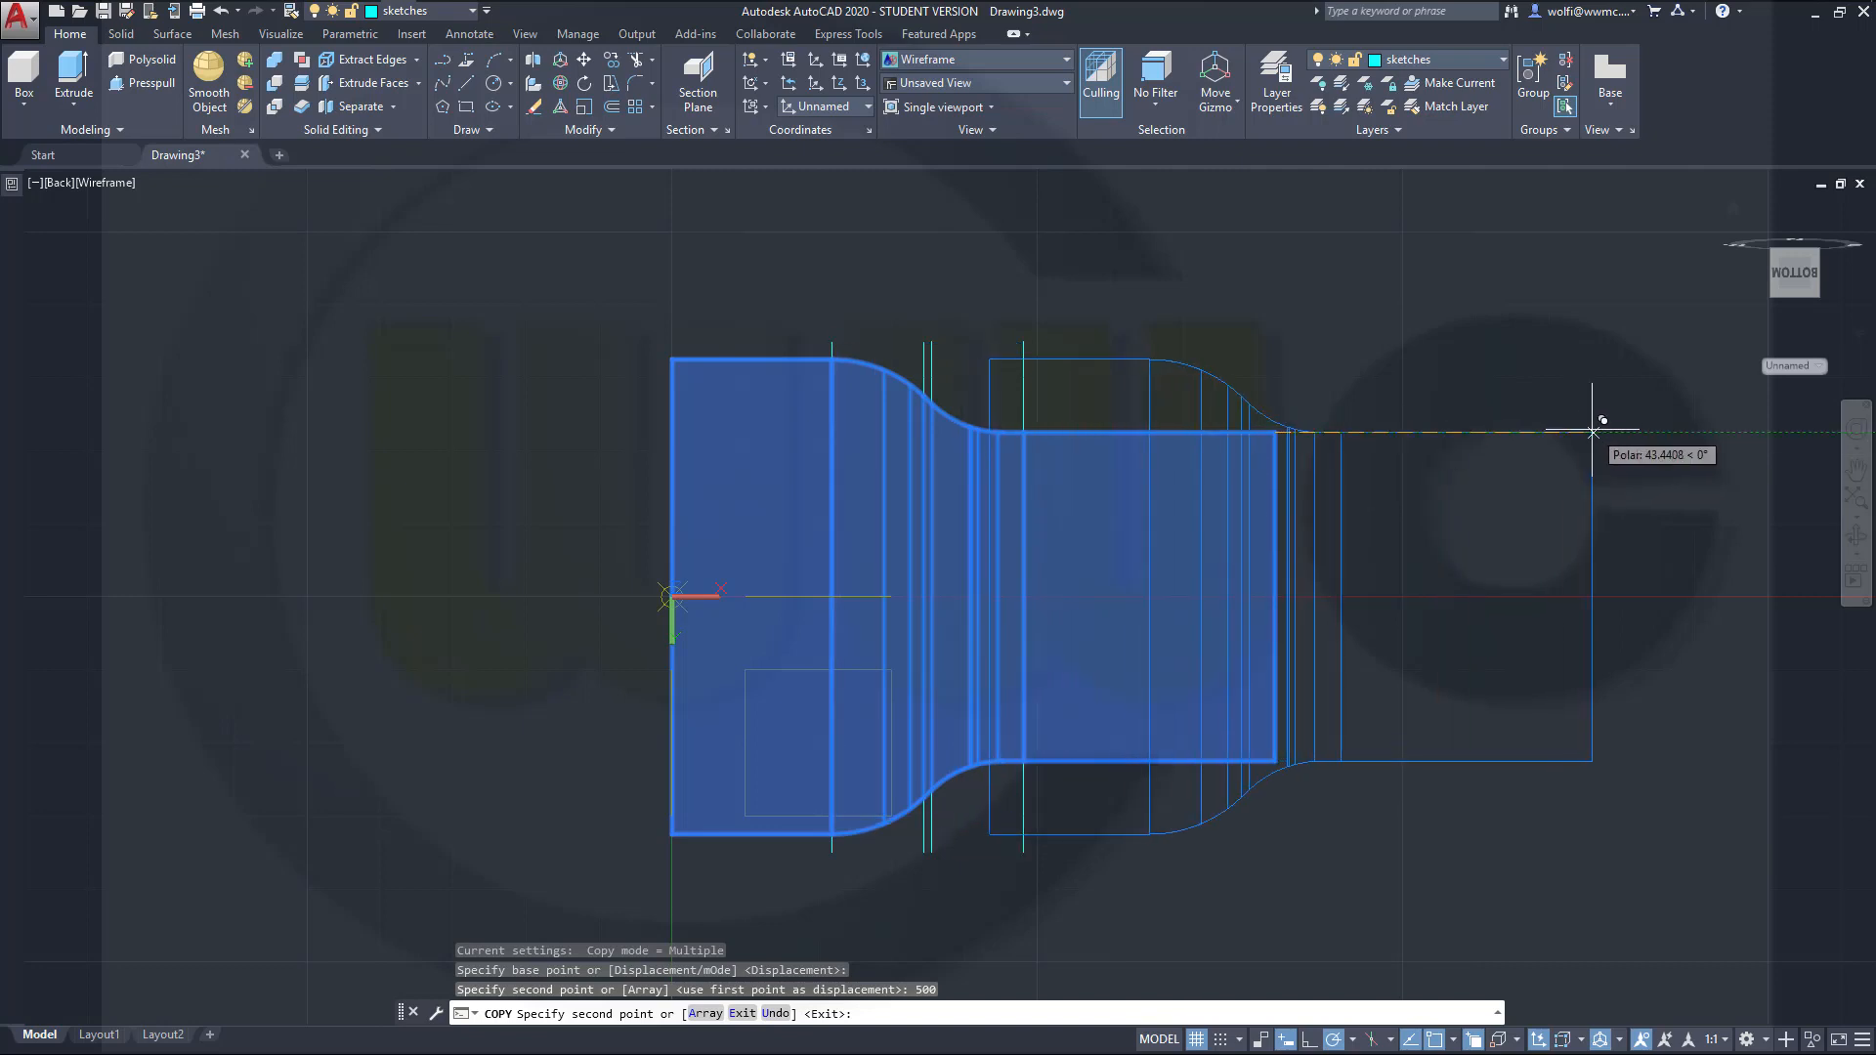
pyautogui.keyDown('shift'); pyautogui.moveTo(1435, 430); pyautogui.dragTo(1466, 272, button='middle'); pyautogui.keyUp('shift')
pyautogui.scroll(-5, 1447, 408)
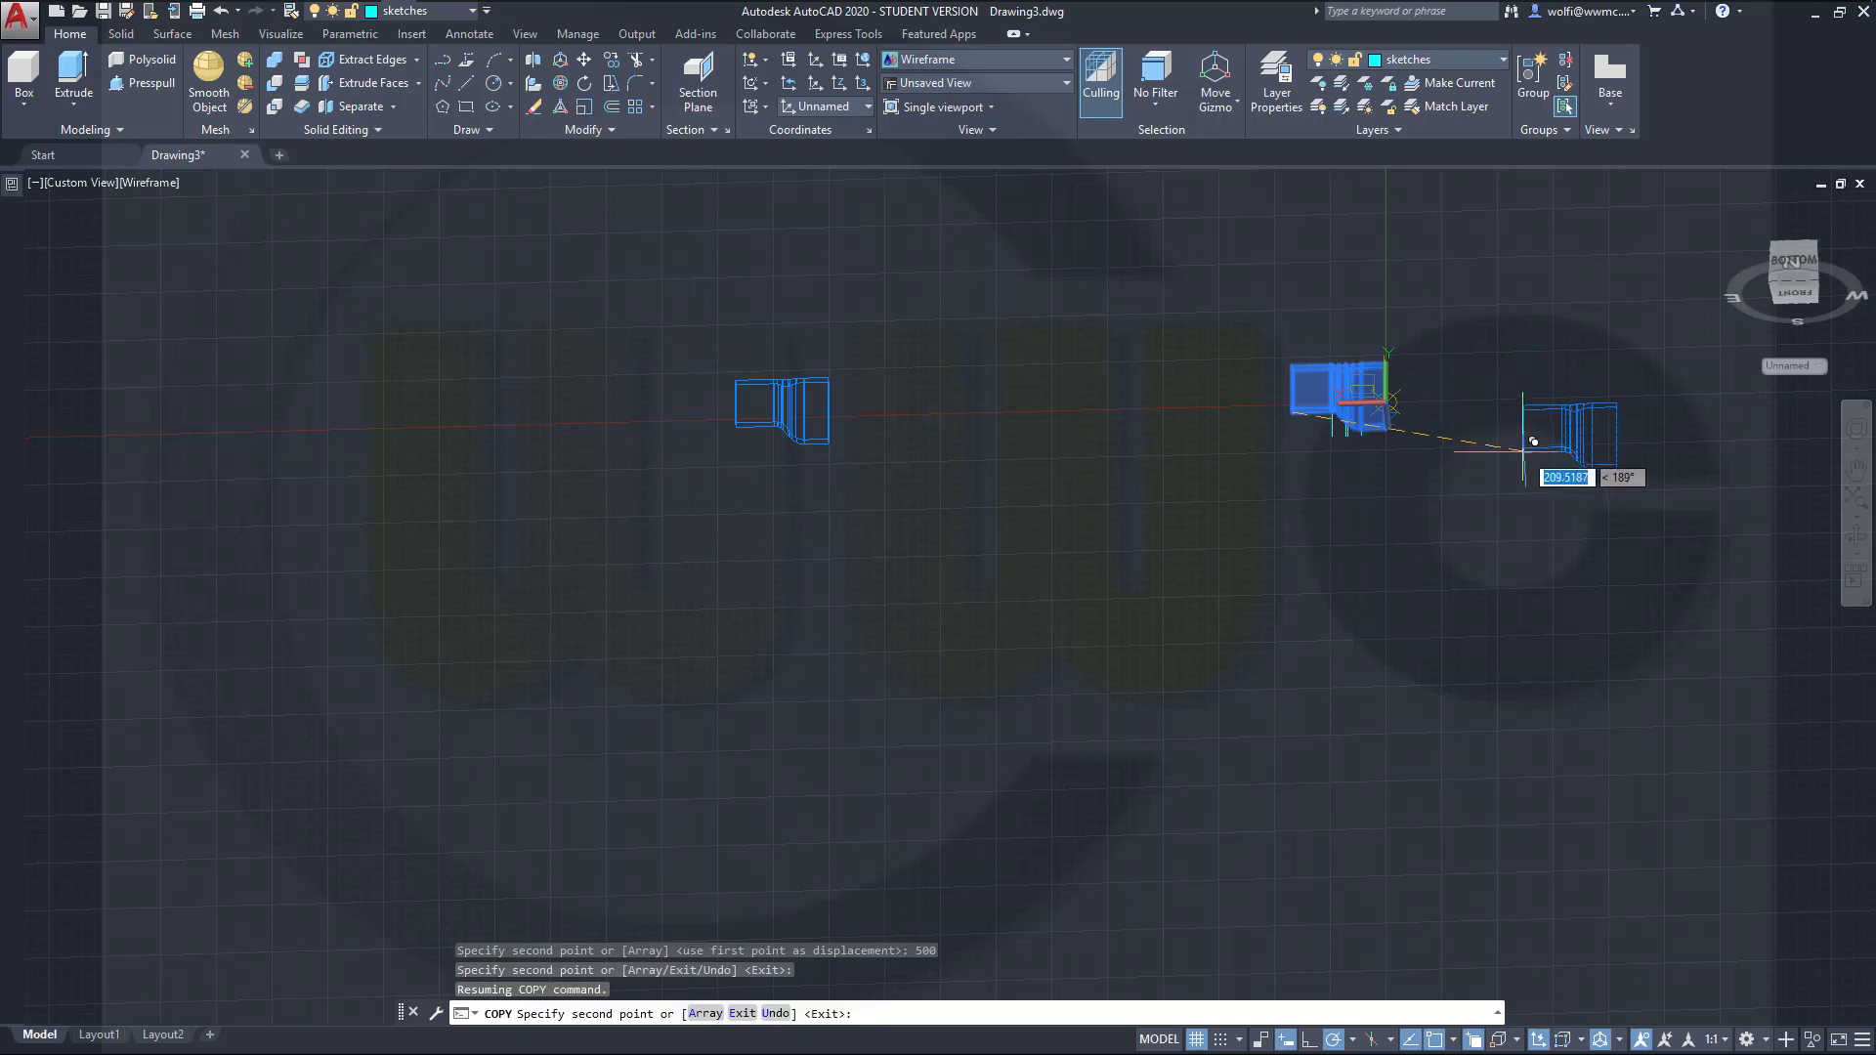
pyautogui.press('Escape')
# Step: Switch to the Top view, framing the original solid at the origin with nothing selected
pyautogui.keyDown('shift'); pyautogui.moveTo(1167, 528); pyautogui.dragTo(1176, 555, button='middle'); pyautogui.keyUp('shift')
pyautogui.scroll(3, 1175, 555)
pyautogui.scroll(3, 1671, 293)
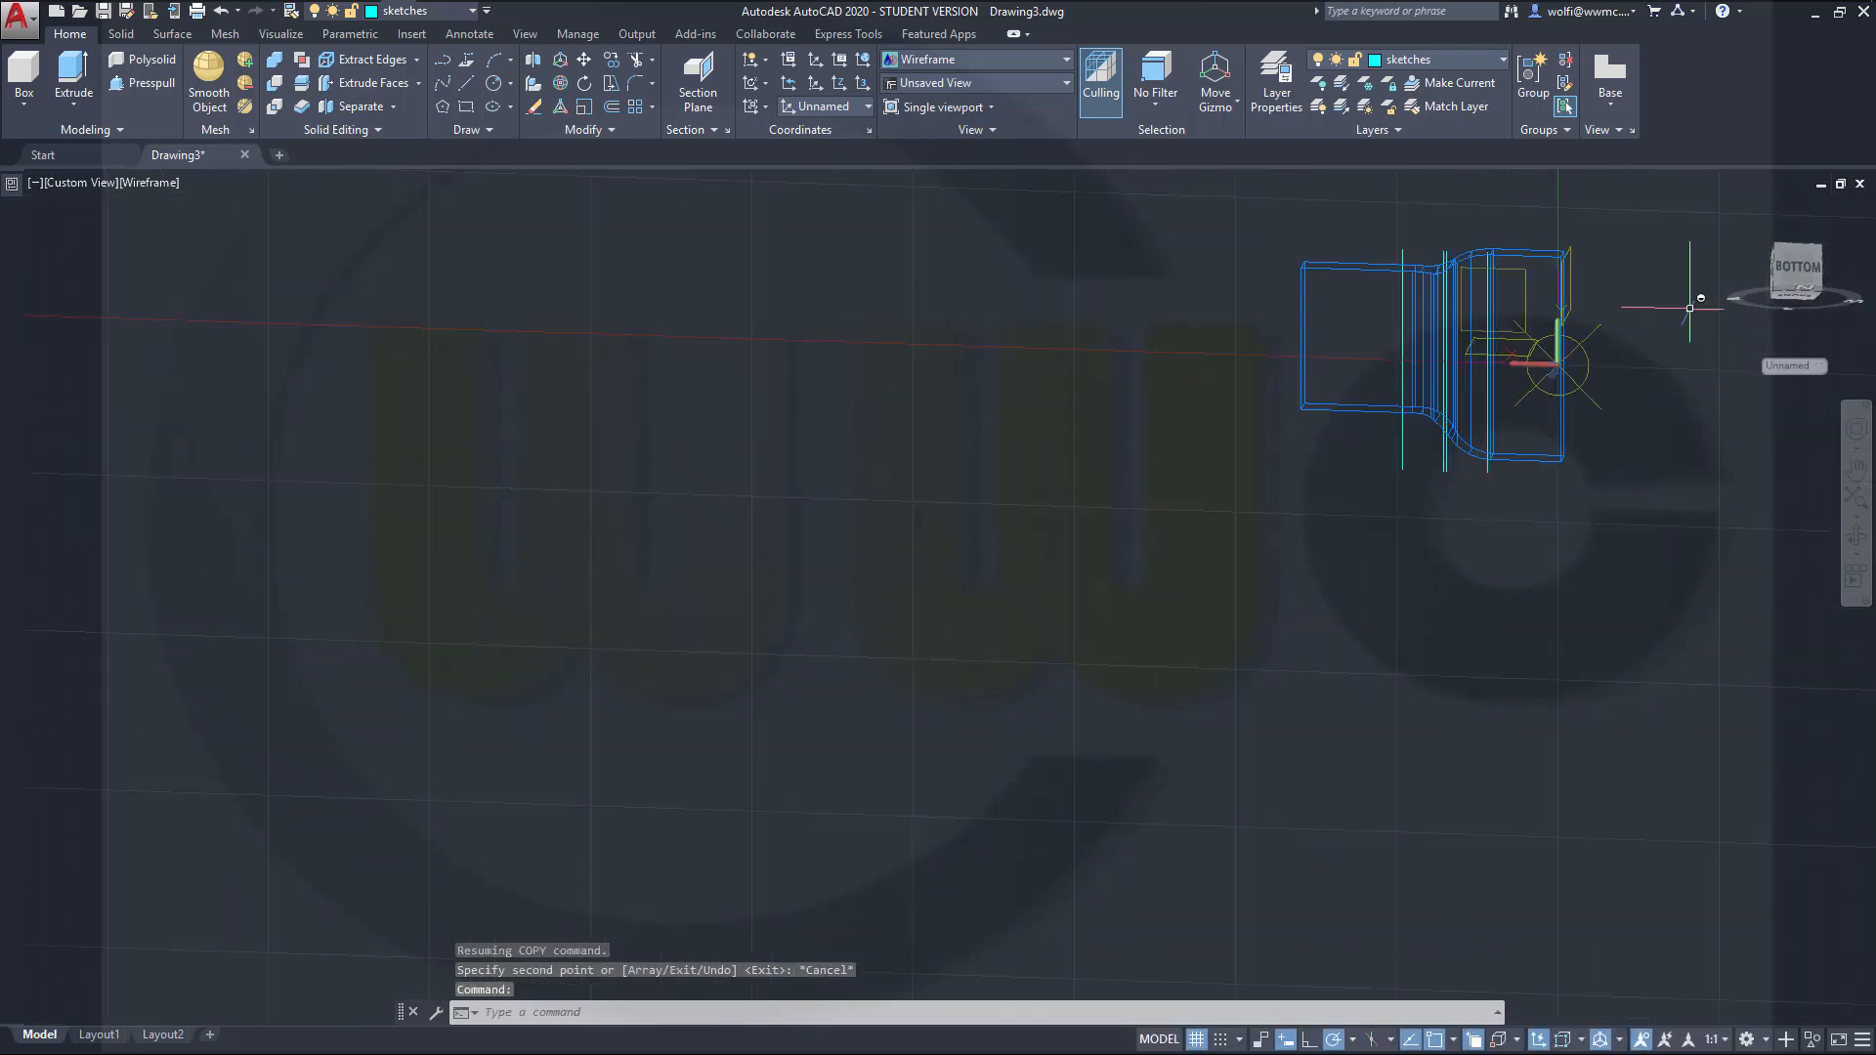
pyautogui.keyDown('shift'); pyautogui.moveTo(1633, 306); pyautogui.dragTo(1754, 449, button='middle'); pyautogui.keyUp('shift')
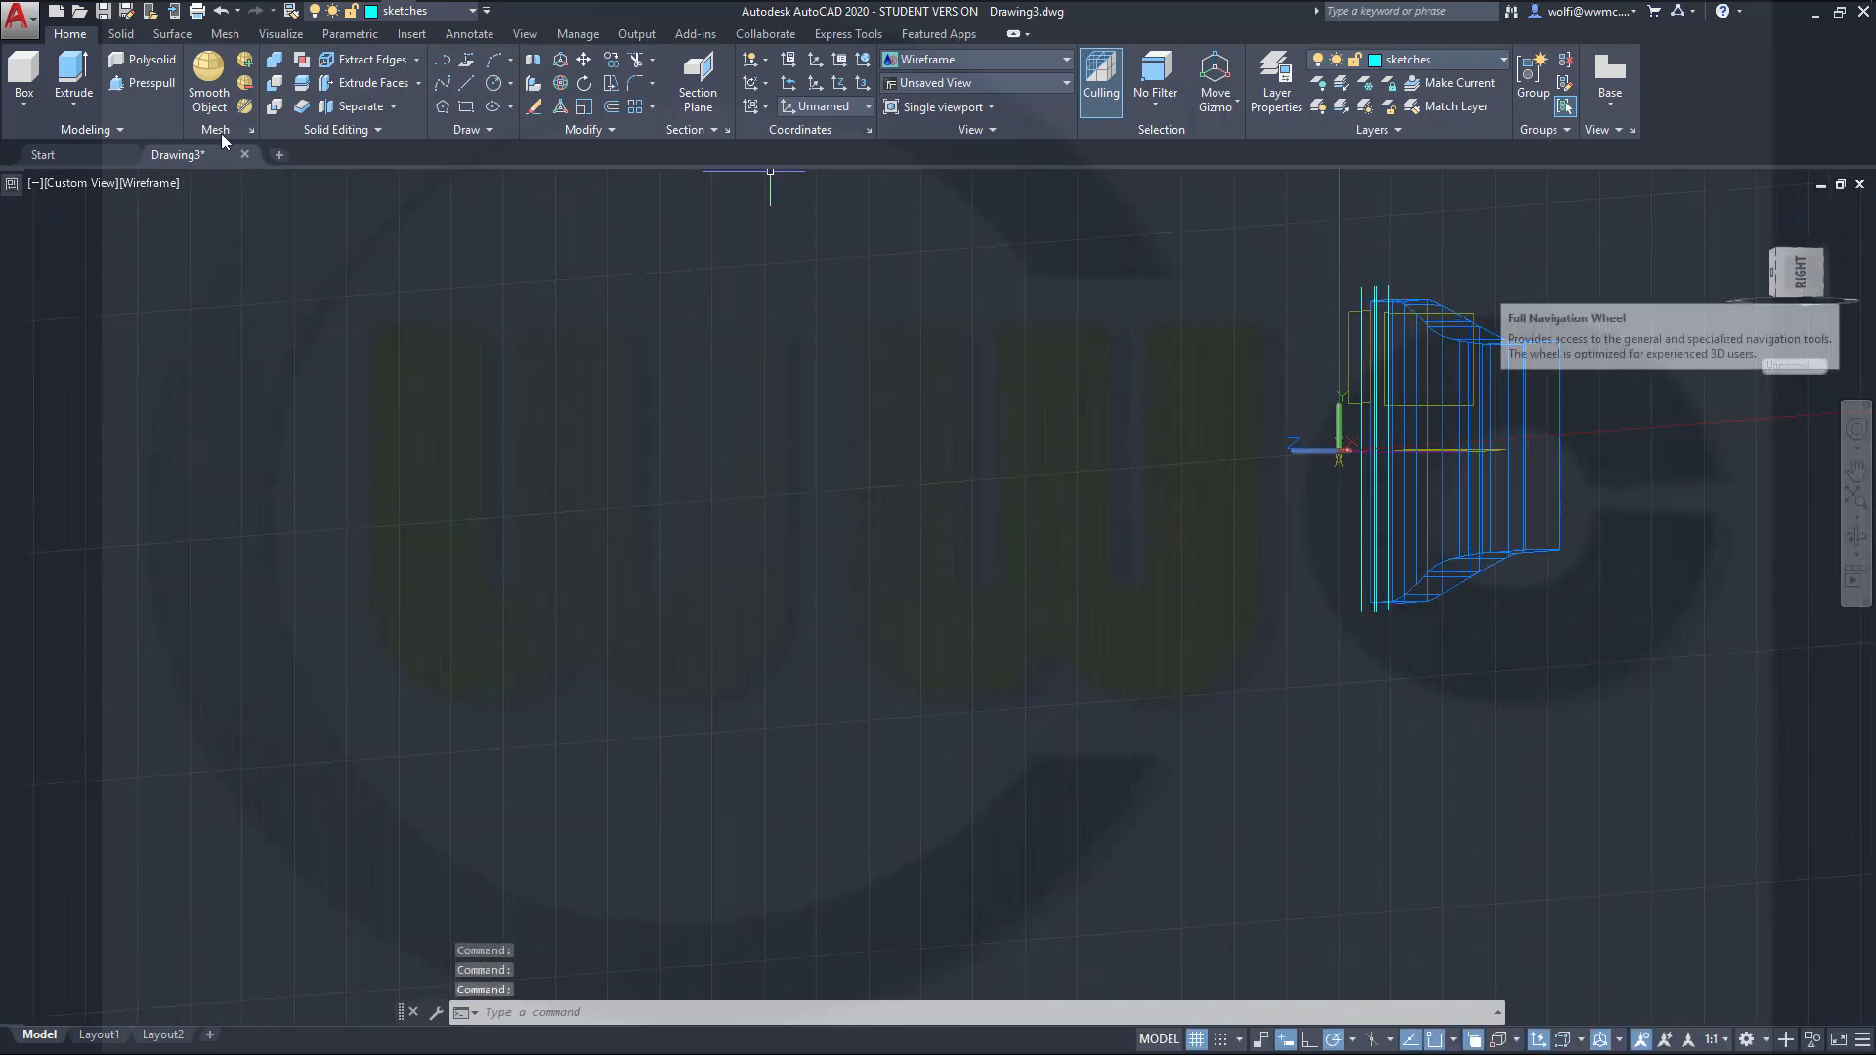
pyautogui.click(62, 183)
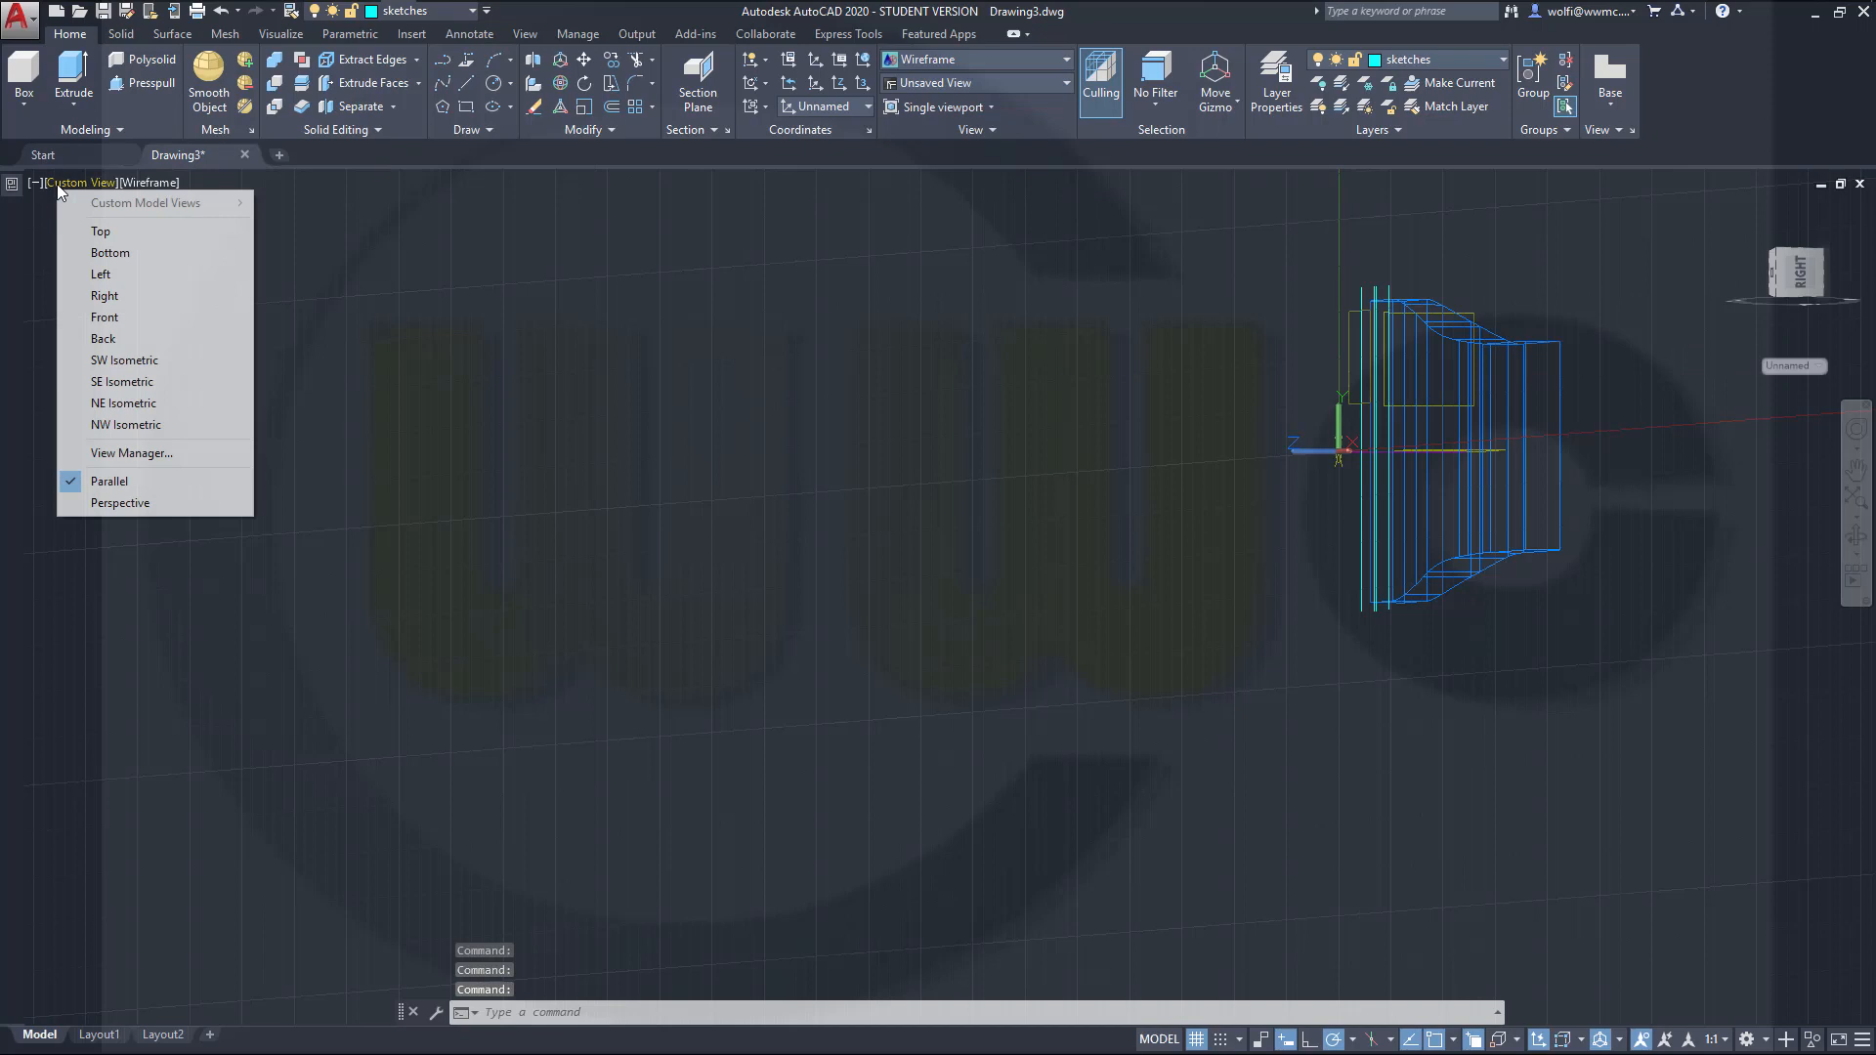
pyautogui.click(124, 235)
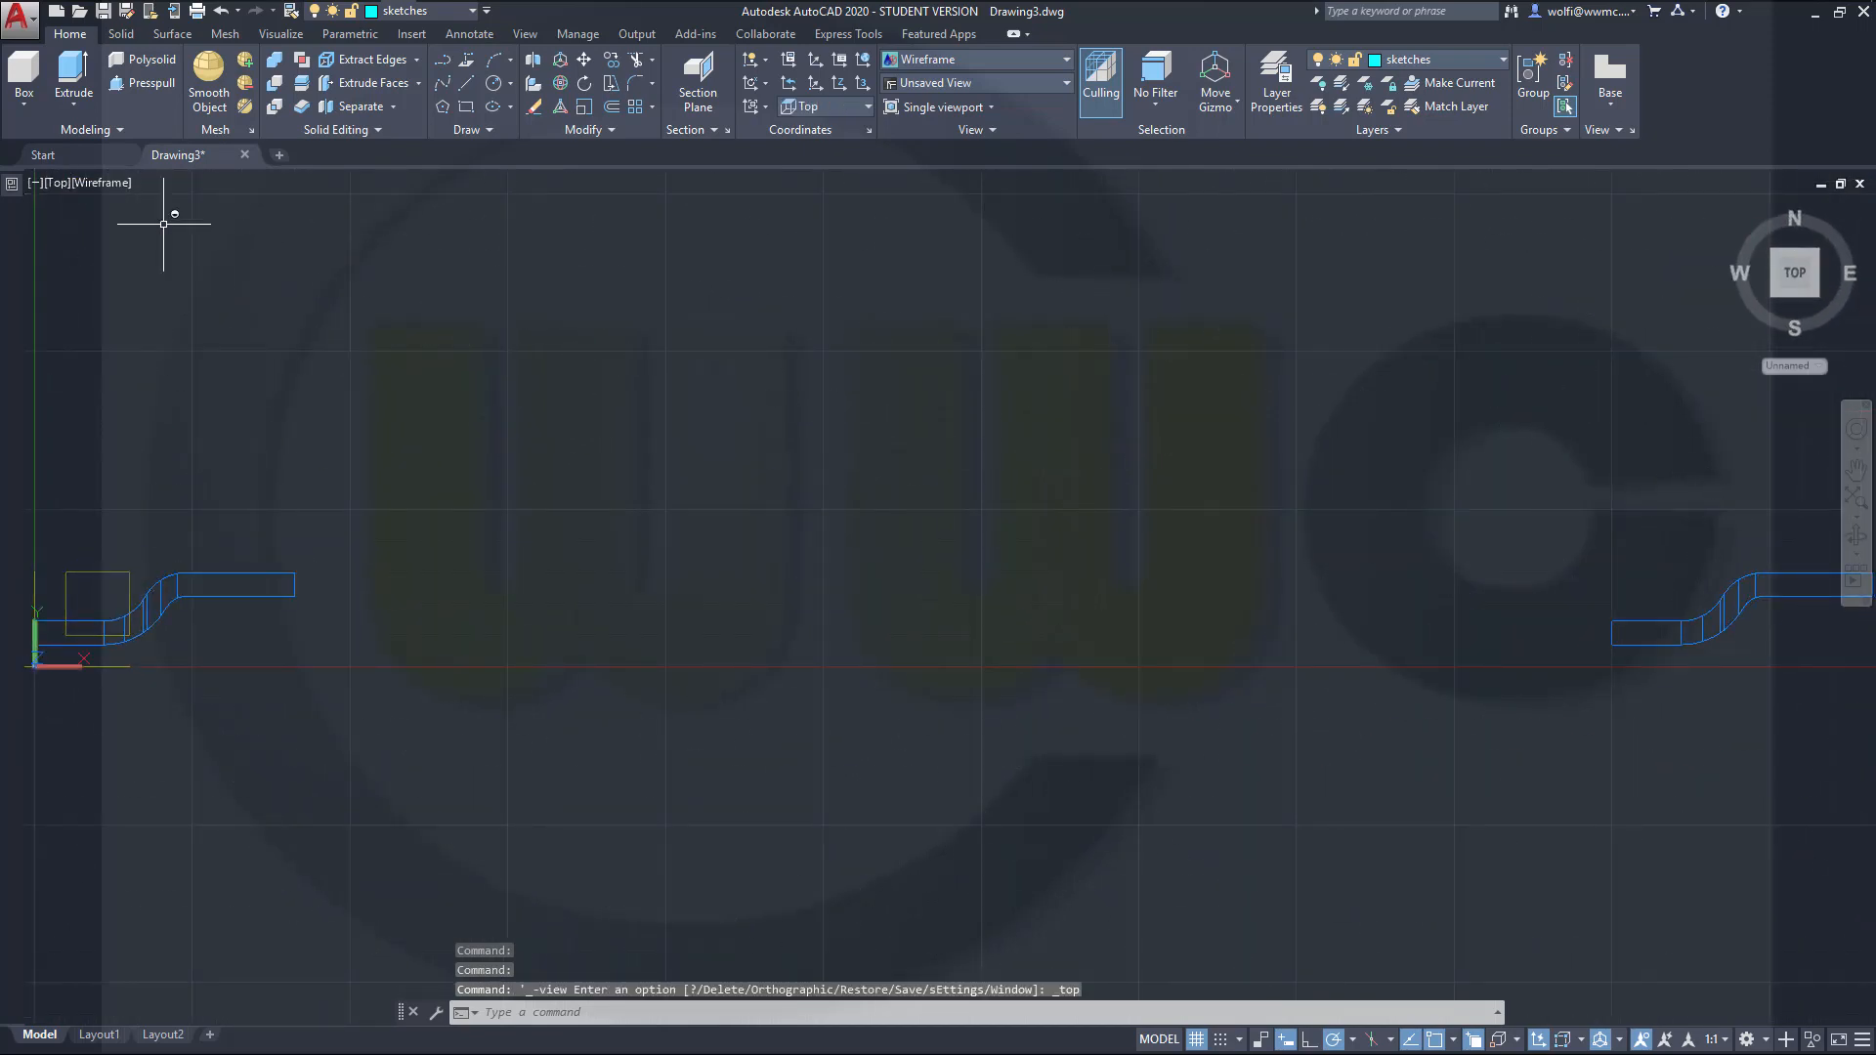
pyautogui.moveTo(1343, 534); pyautogui.dragTo(938, 453, button='middle')
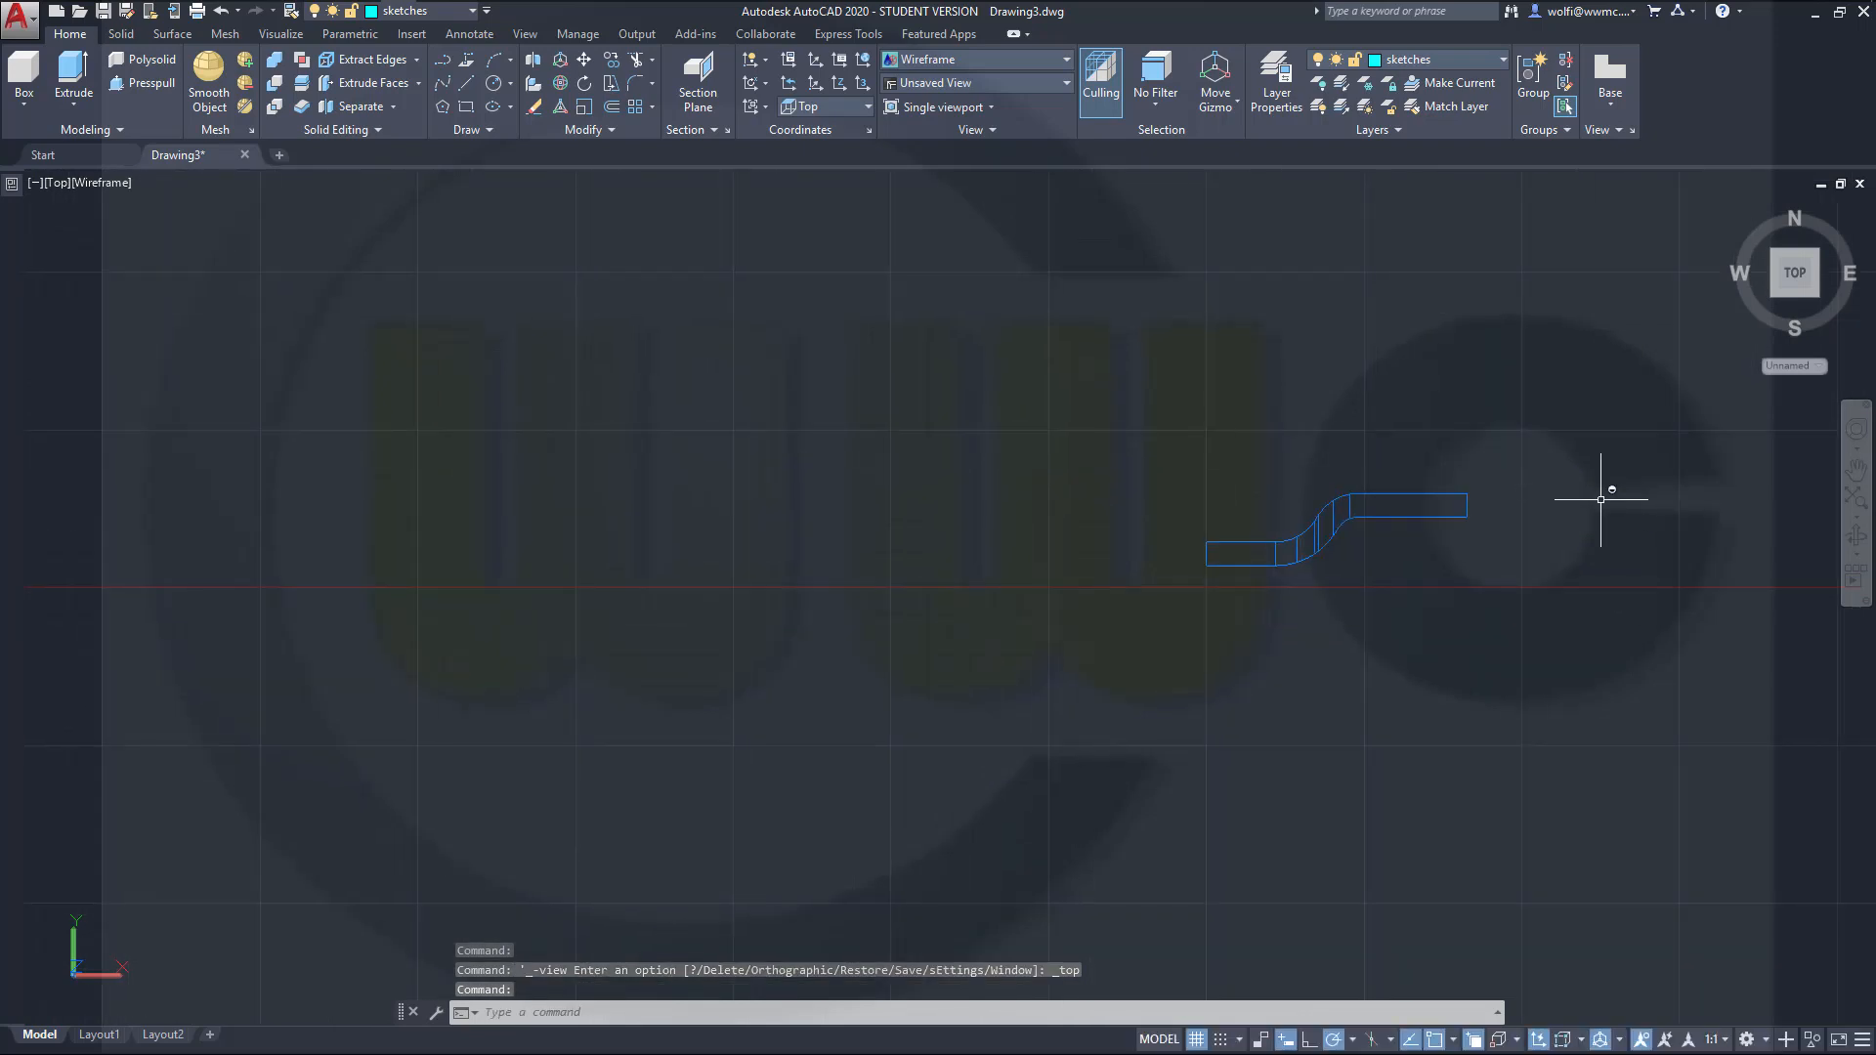
pyautogui.scroll(2, 1035, 524)
pyautogui.scroll(-6, 880, 531)
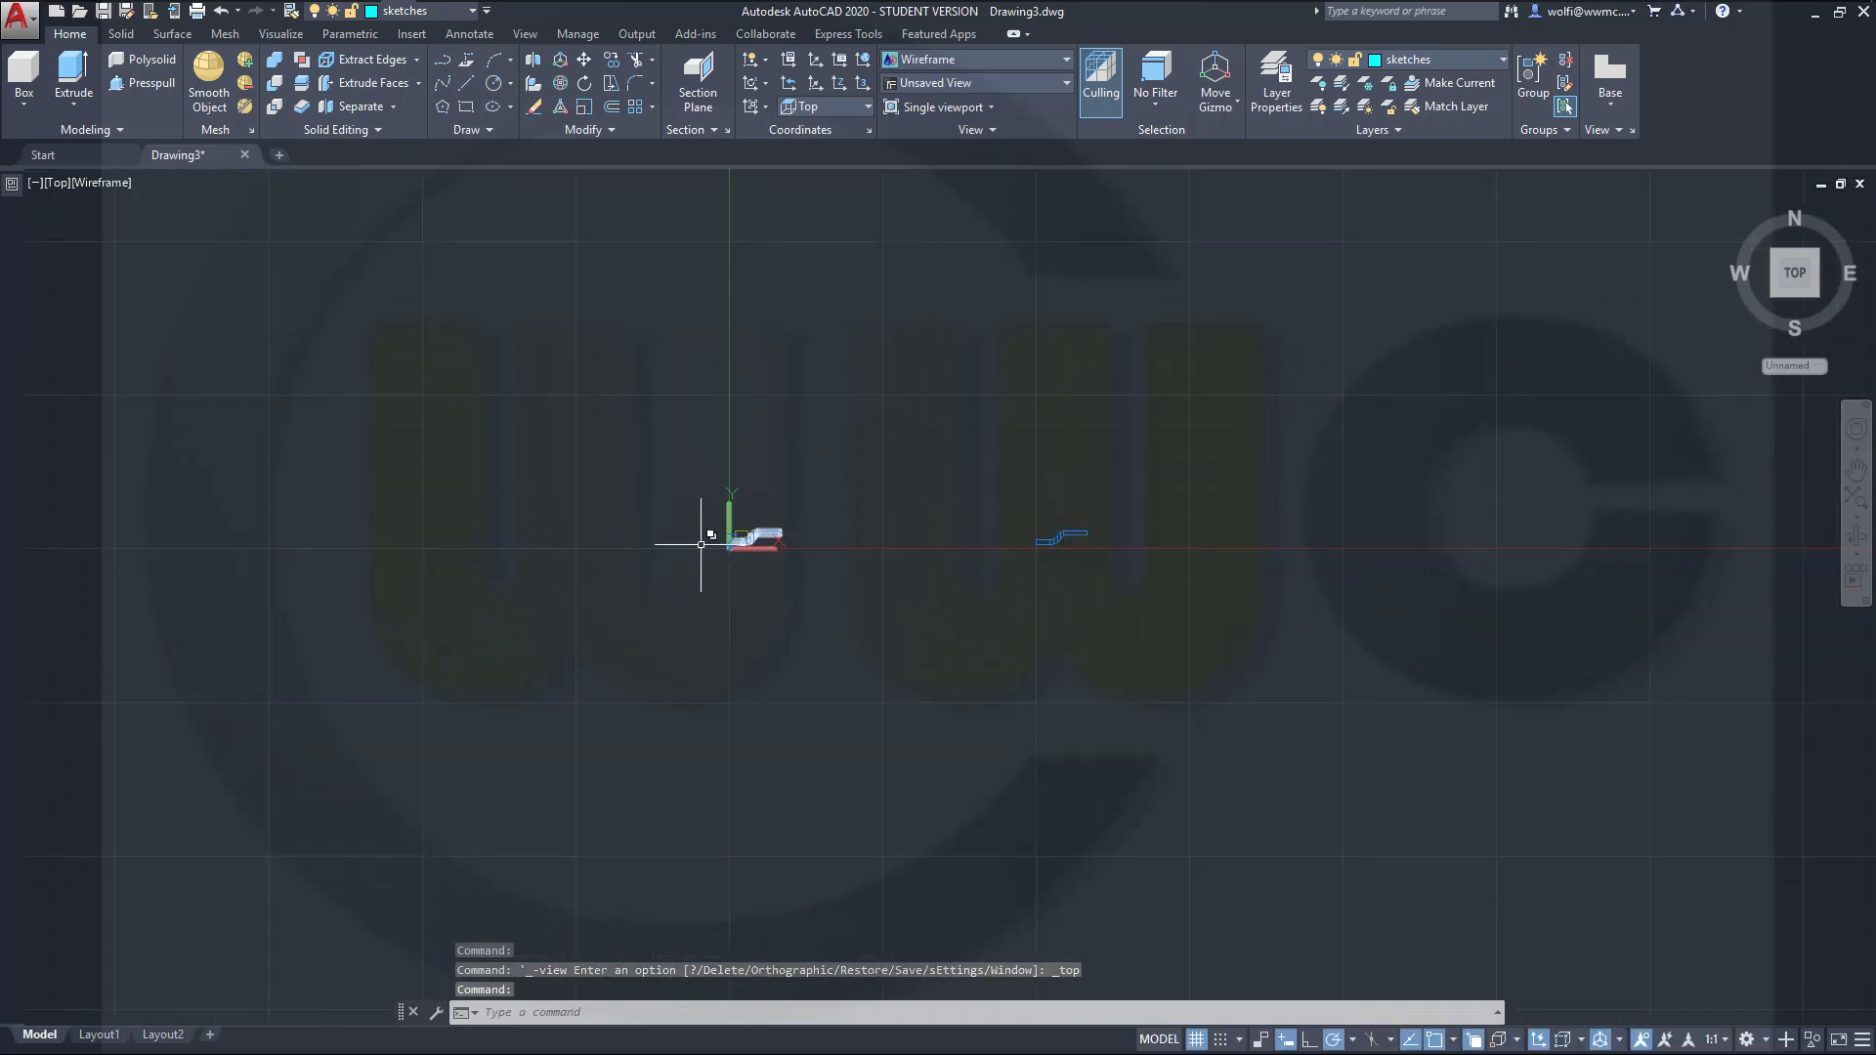
pyautogui.scroll(4, 657, 555)
pyautogui.scroll(3, 848, 555)
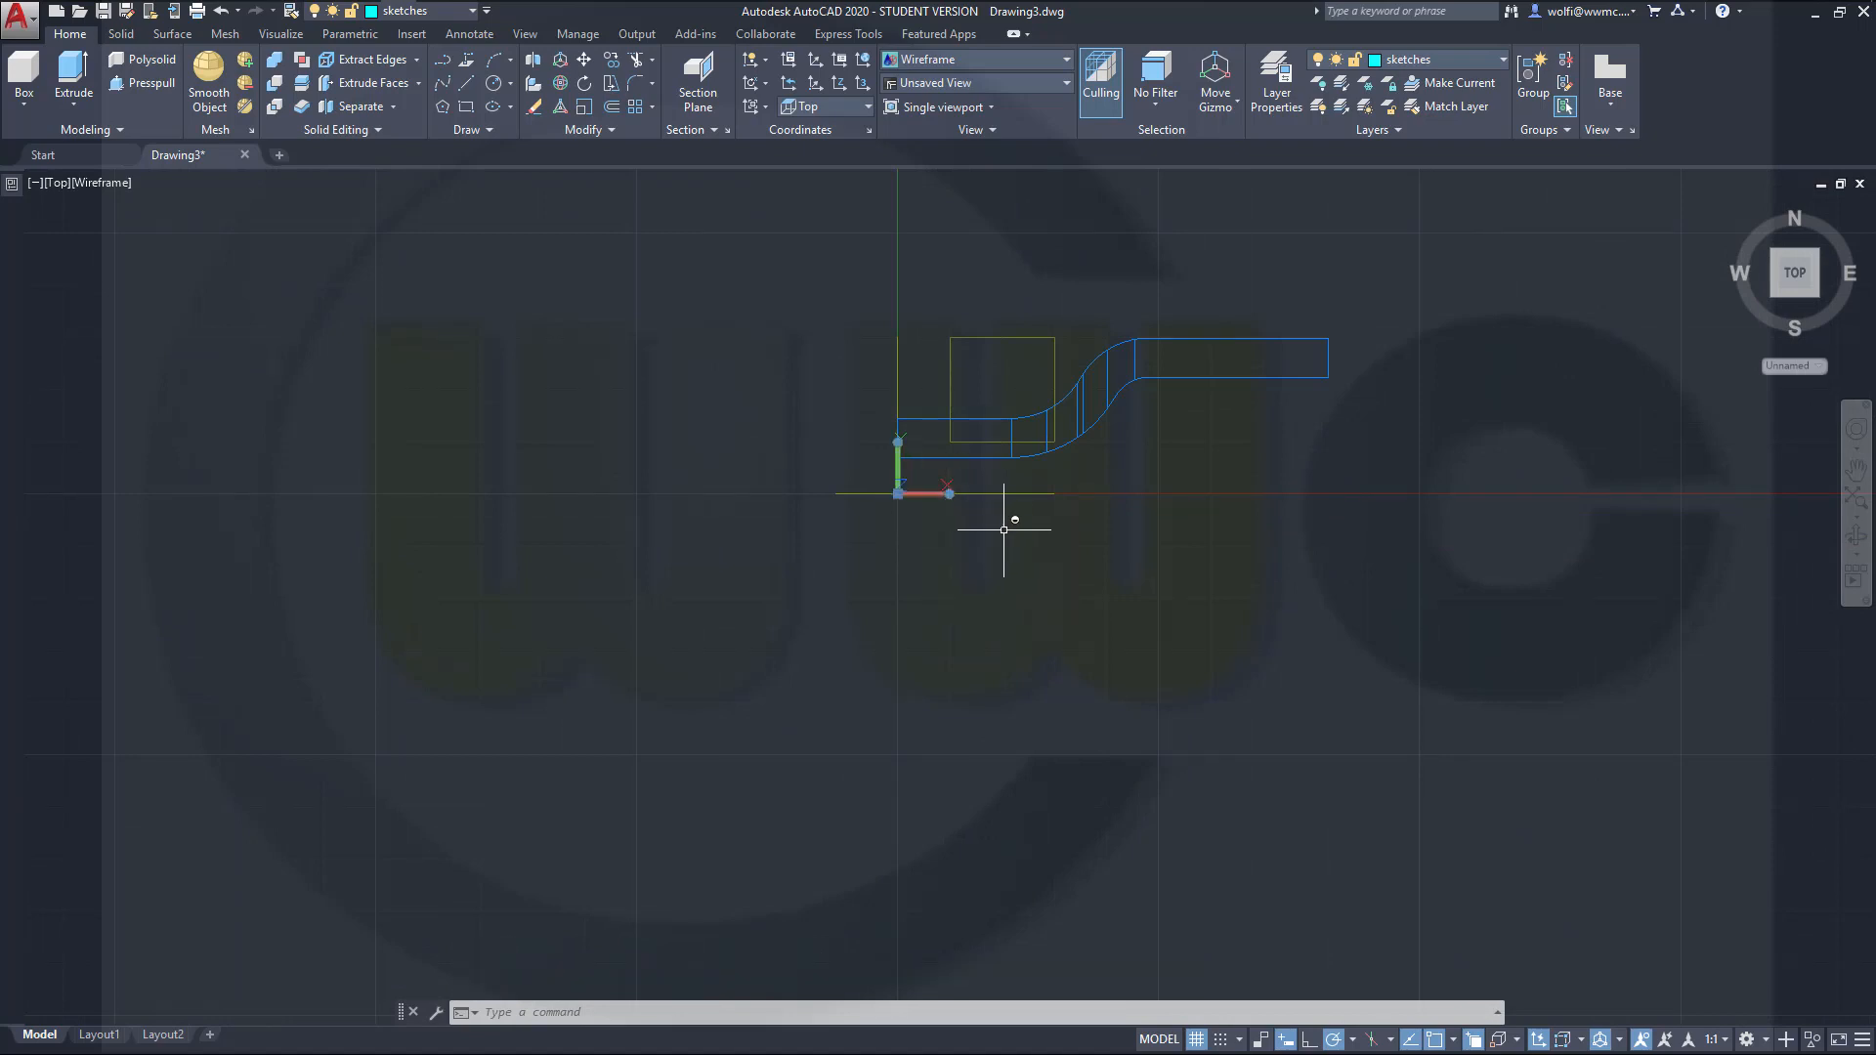
pyautogui.press('Escape')
# Step: Start a polyline at 0,0 with a 20-unit segment in negative X and a 7-unit segment in positive Y
pyautogui.click(437, 64)
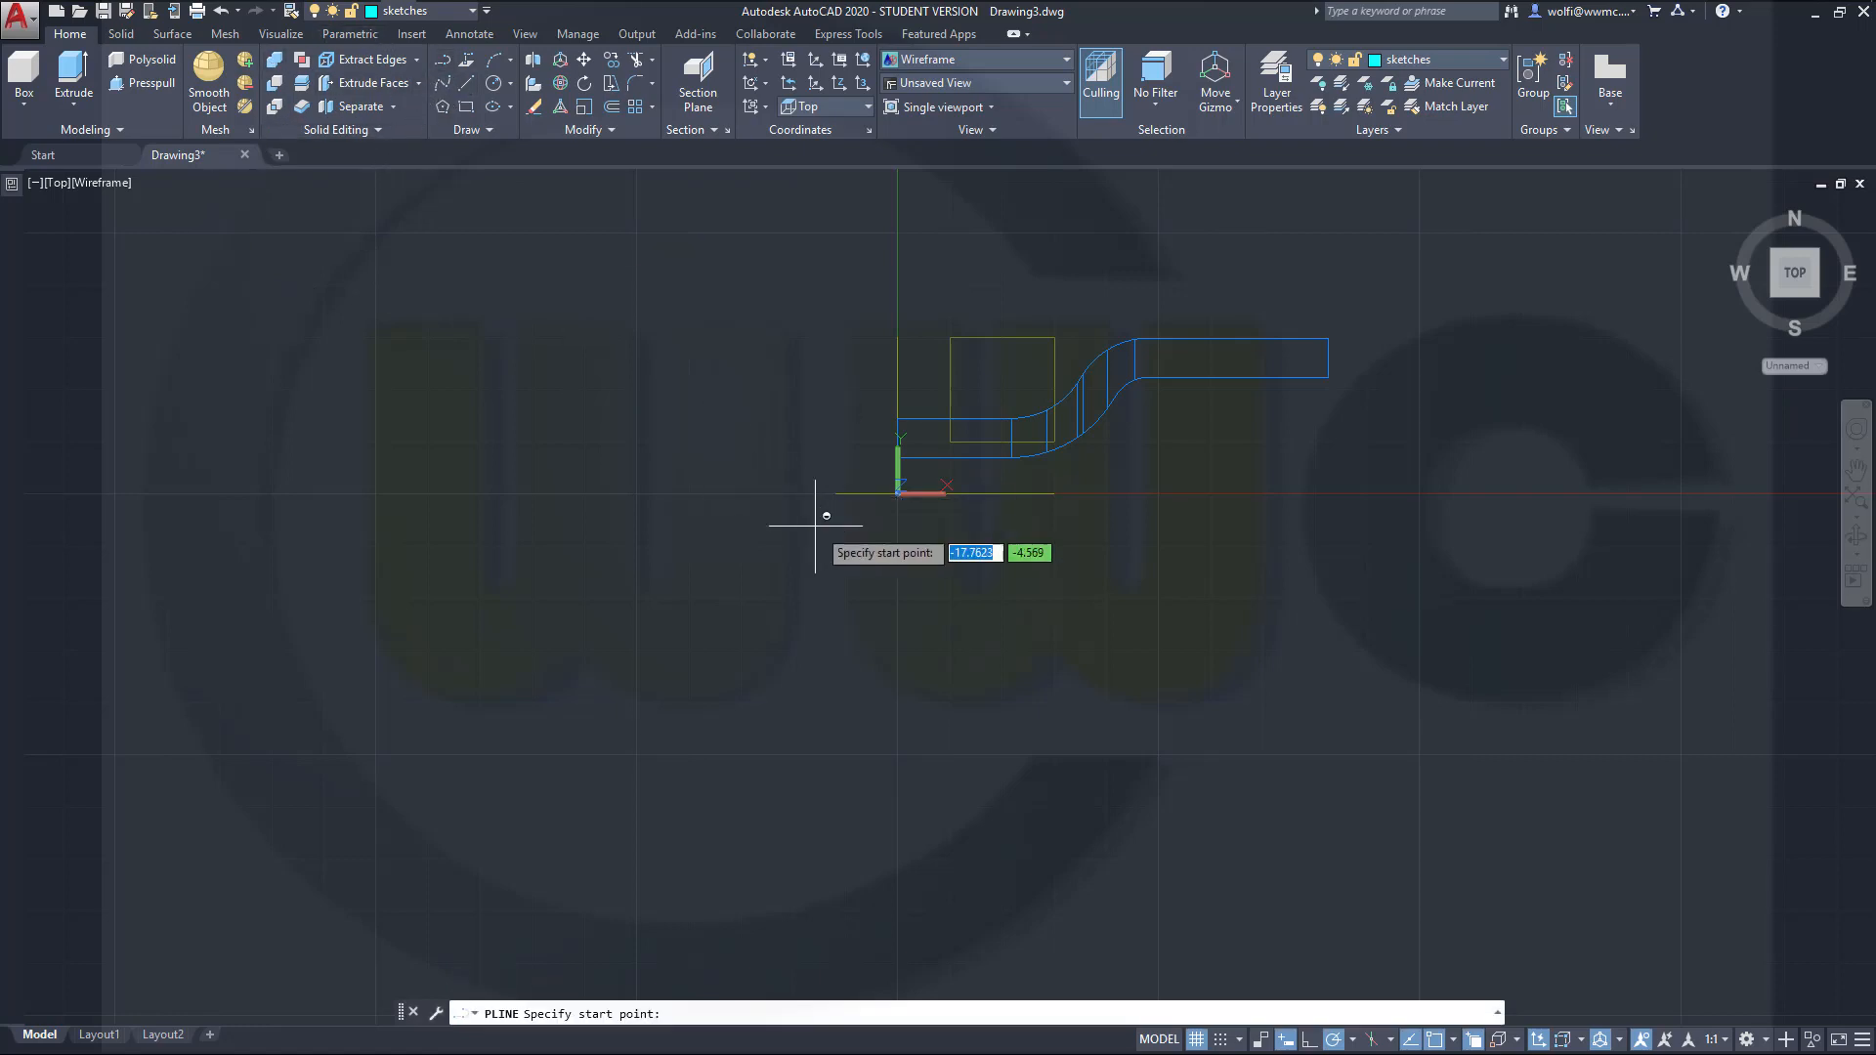
pyautogui.write('0,0')
pyautogui.press('Return')
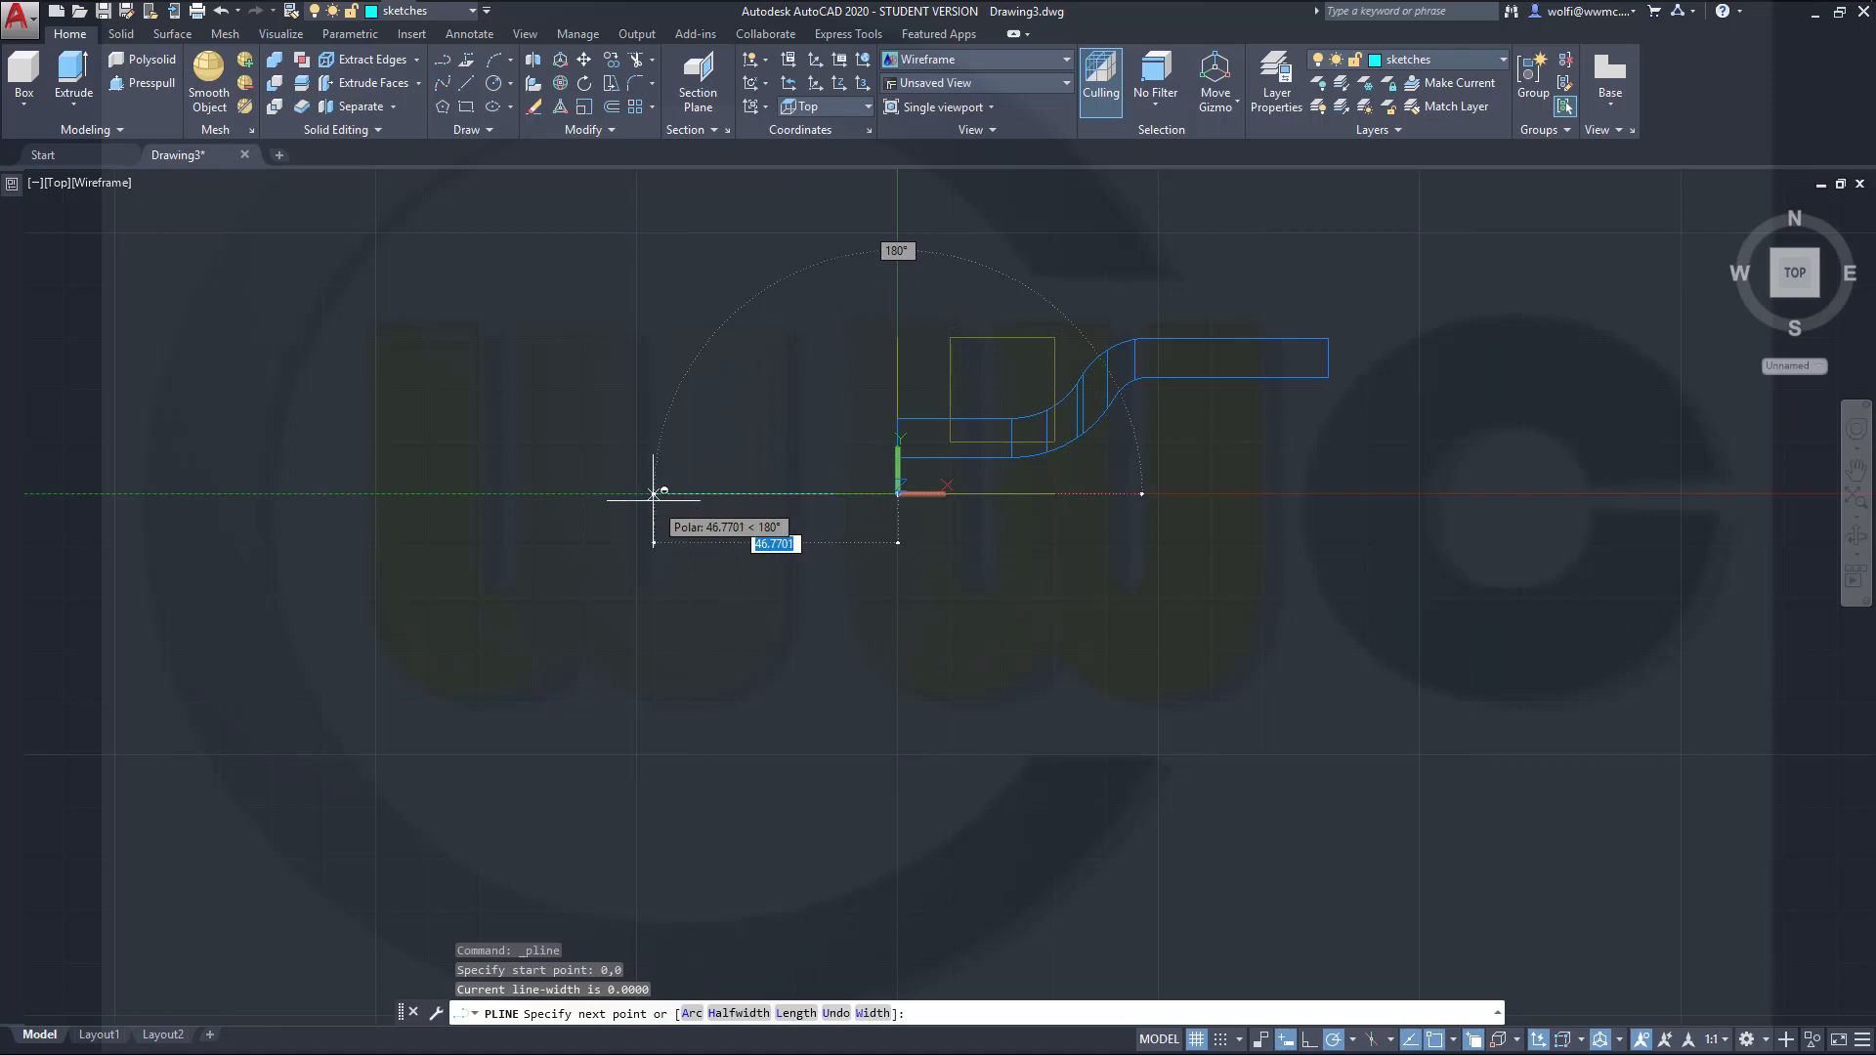
pyautogui.write('20')
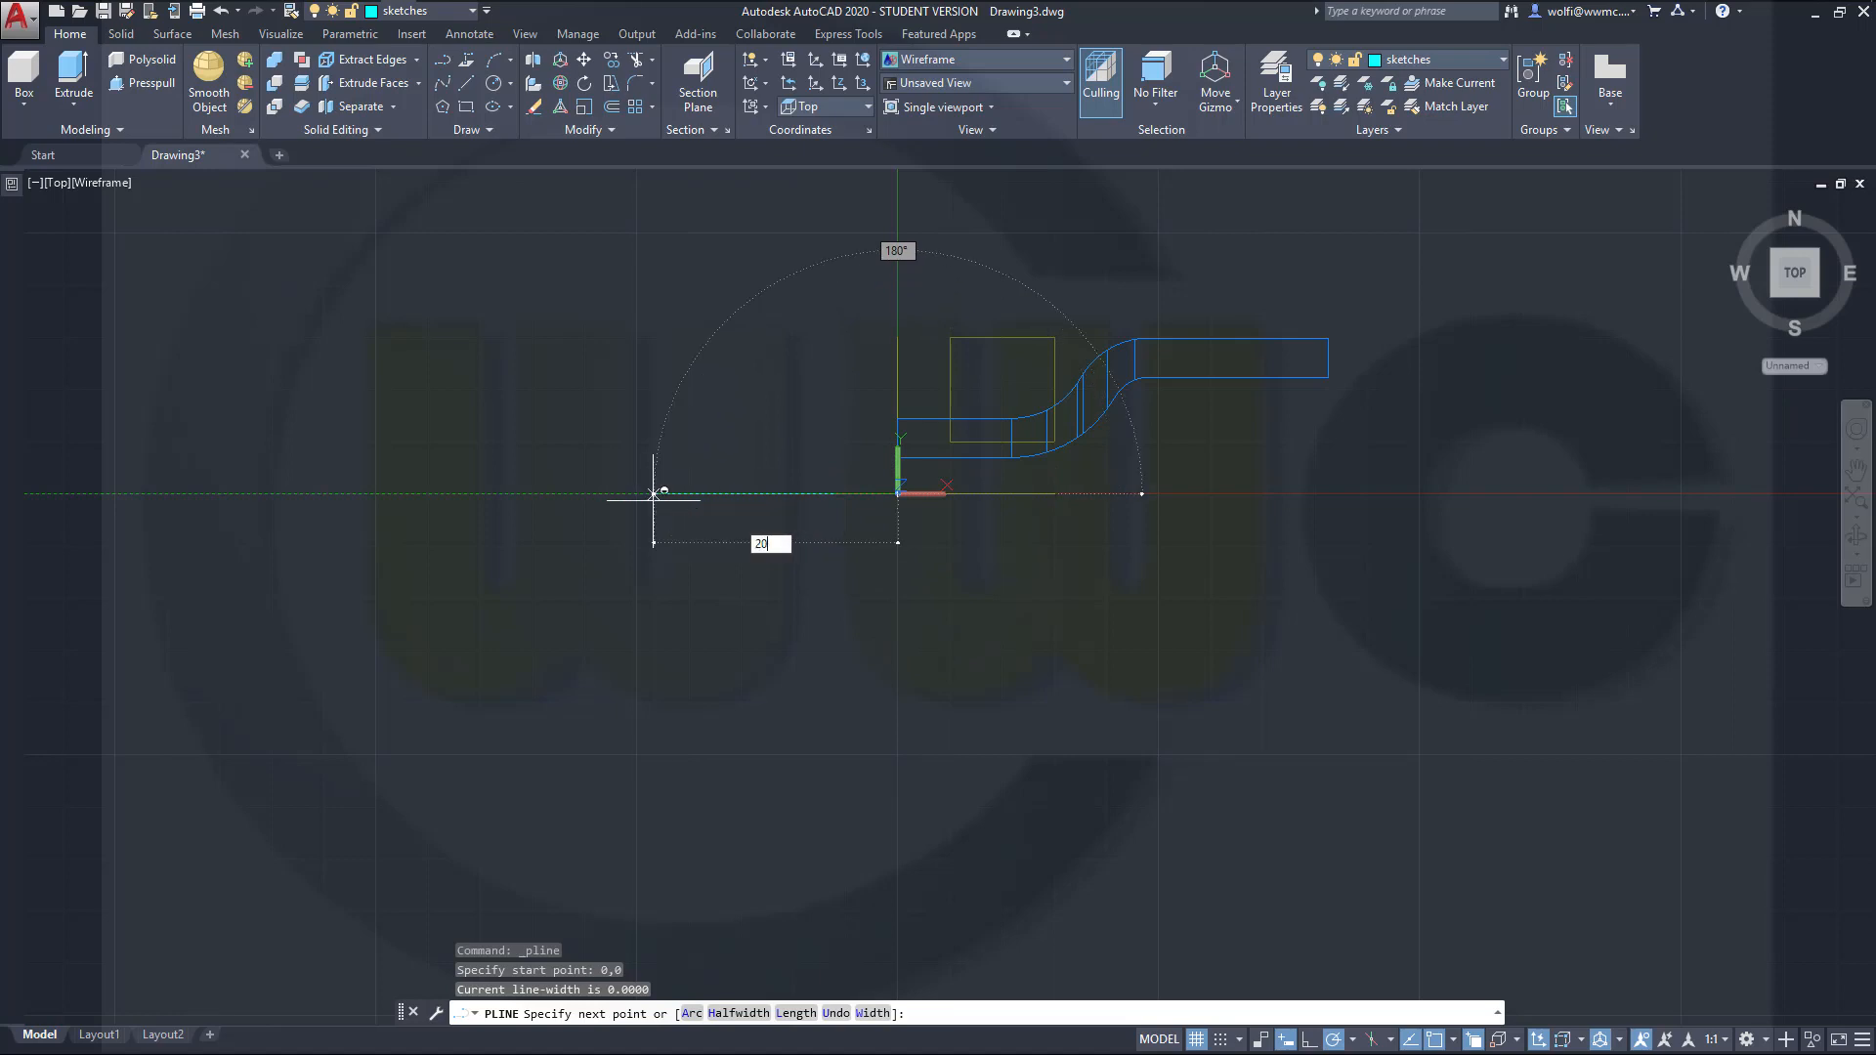
pyautogui.press('Return')
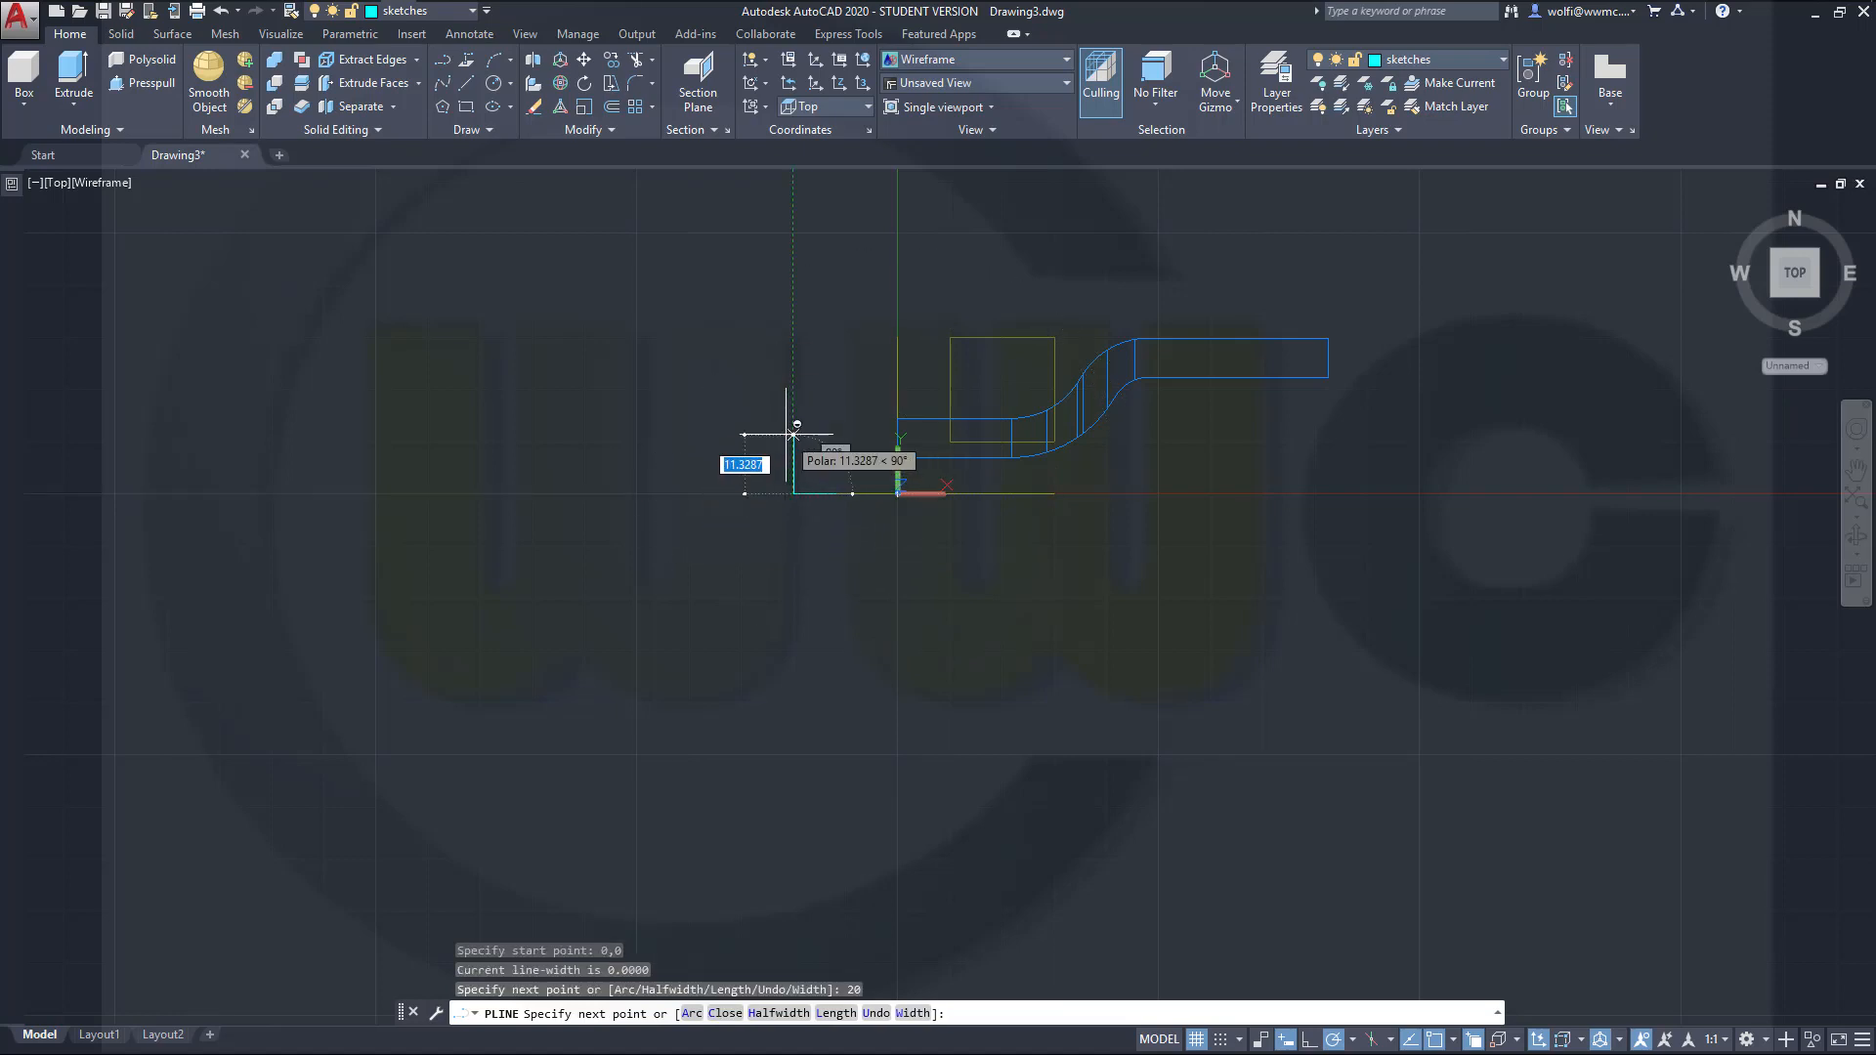
pyautogui.write('7')
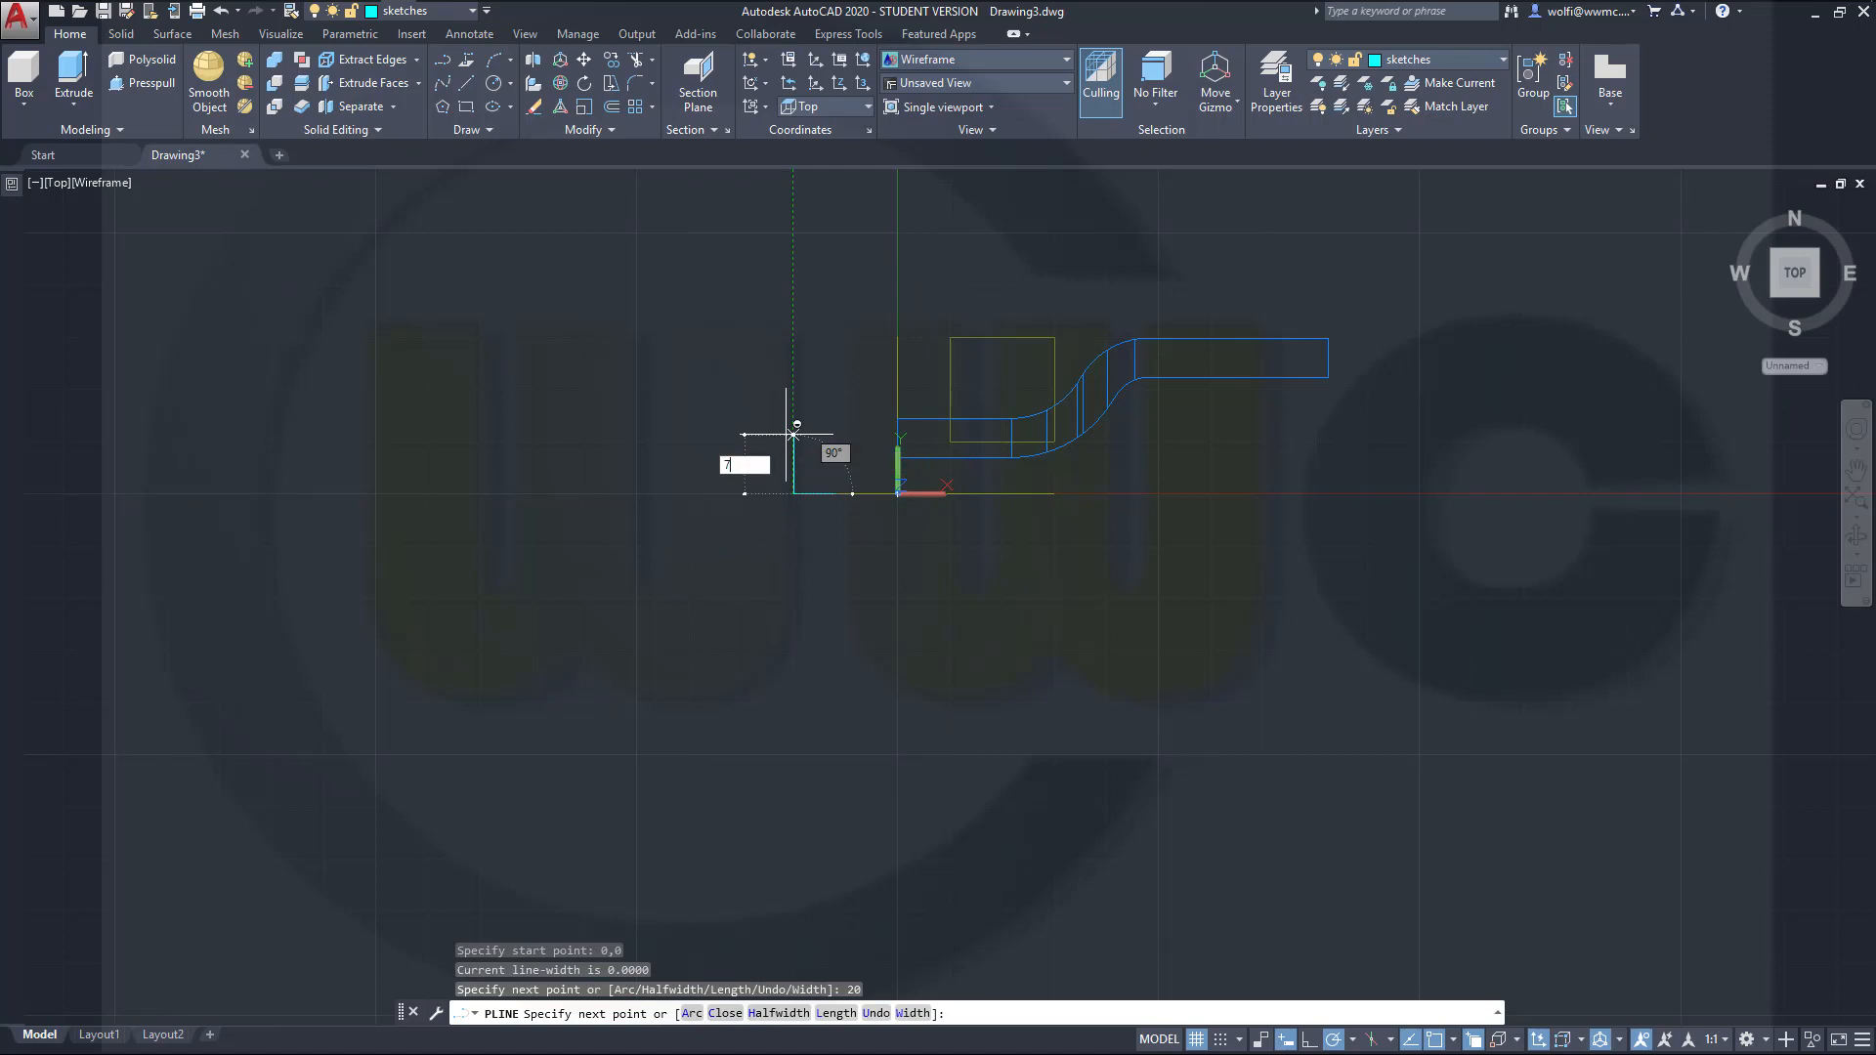
pyautogui.press('Return')
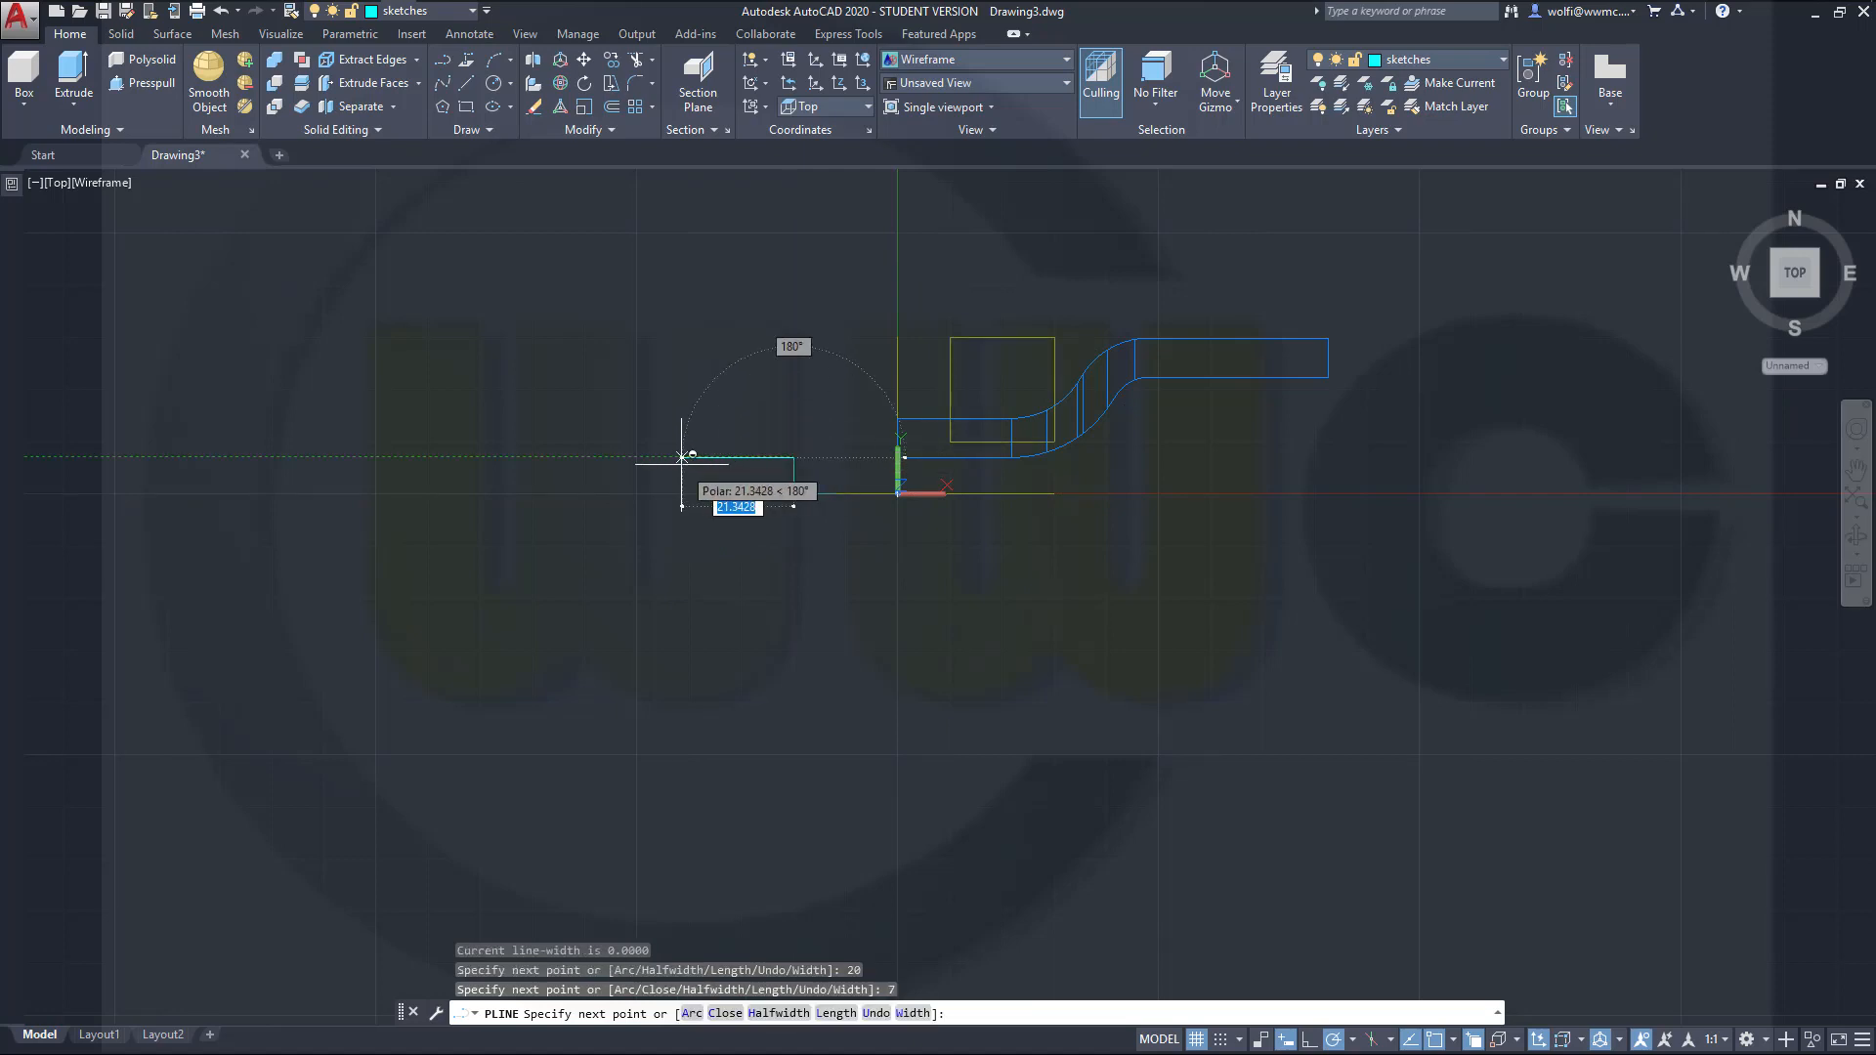
# Step: Continue the polyline 12.5 units in negative X and 7.5 in positive Y, to the solid's near upper corner, and close it
pyautogui.write('12')
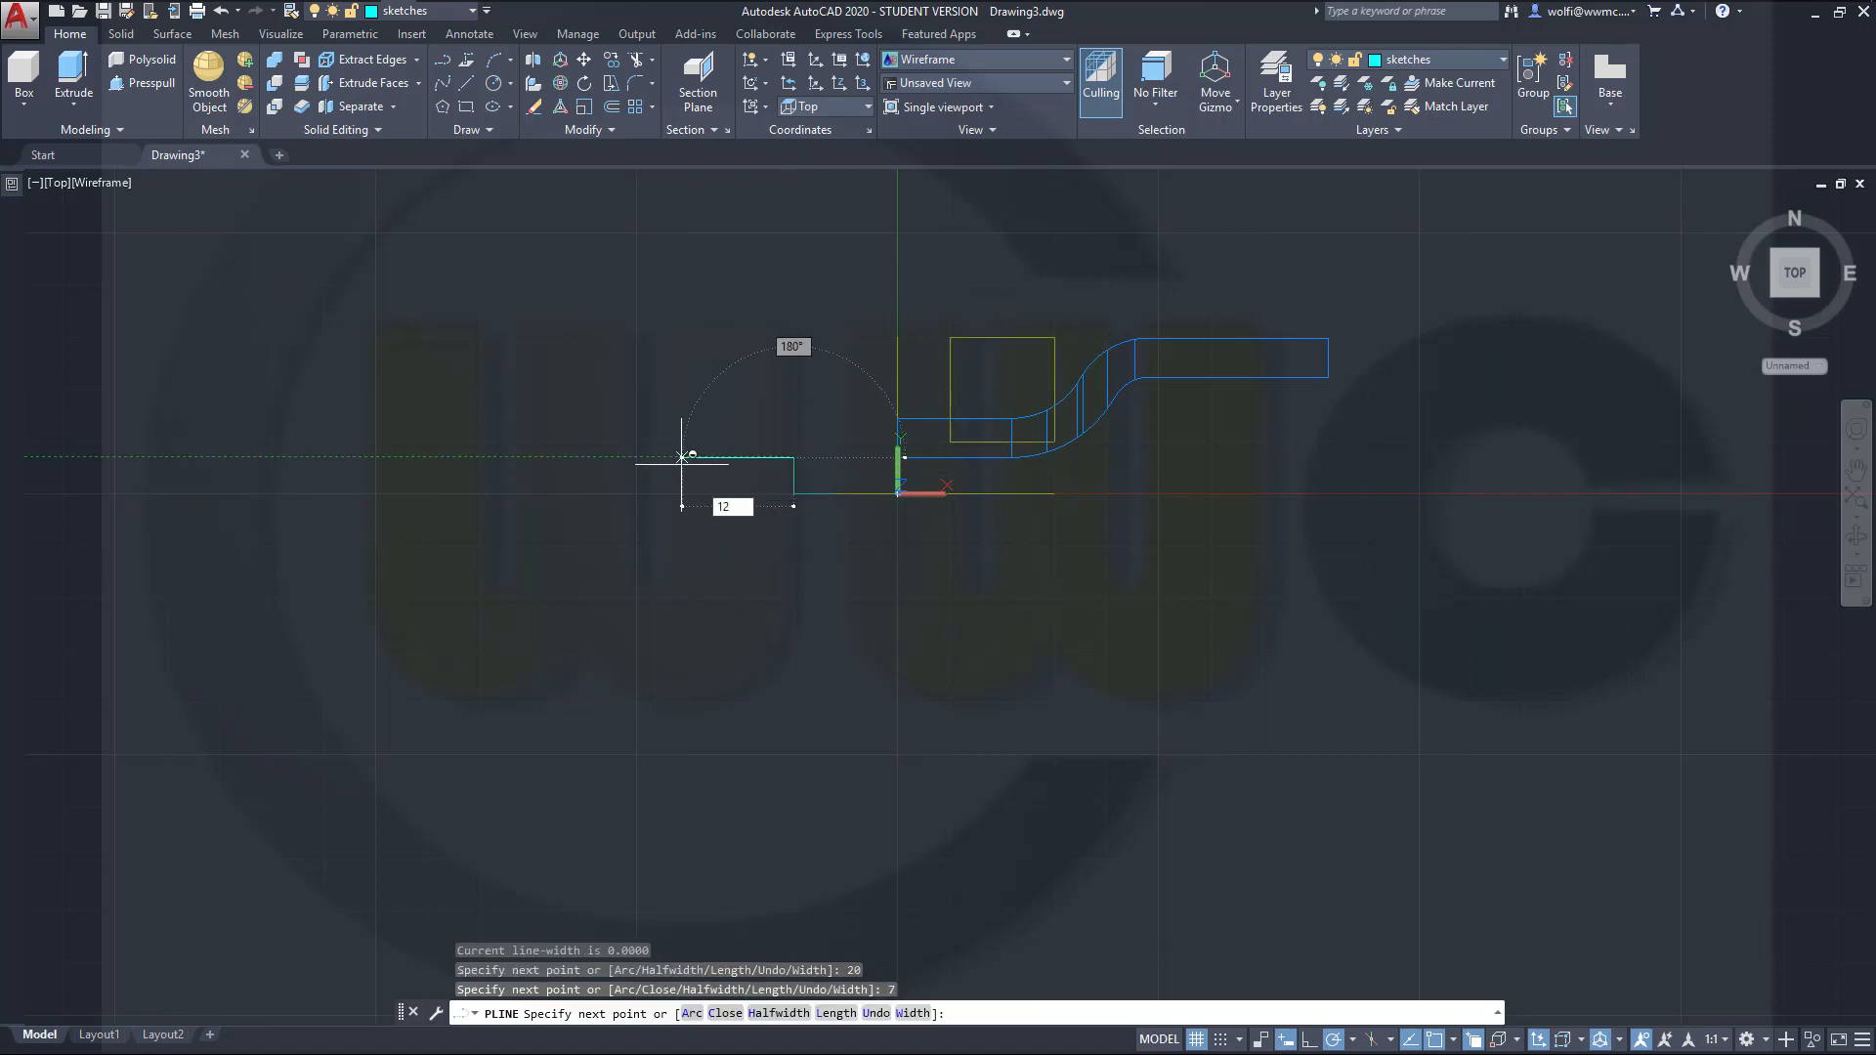
pyautogui.write('.5')
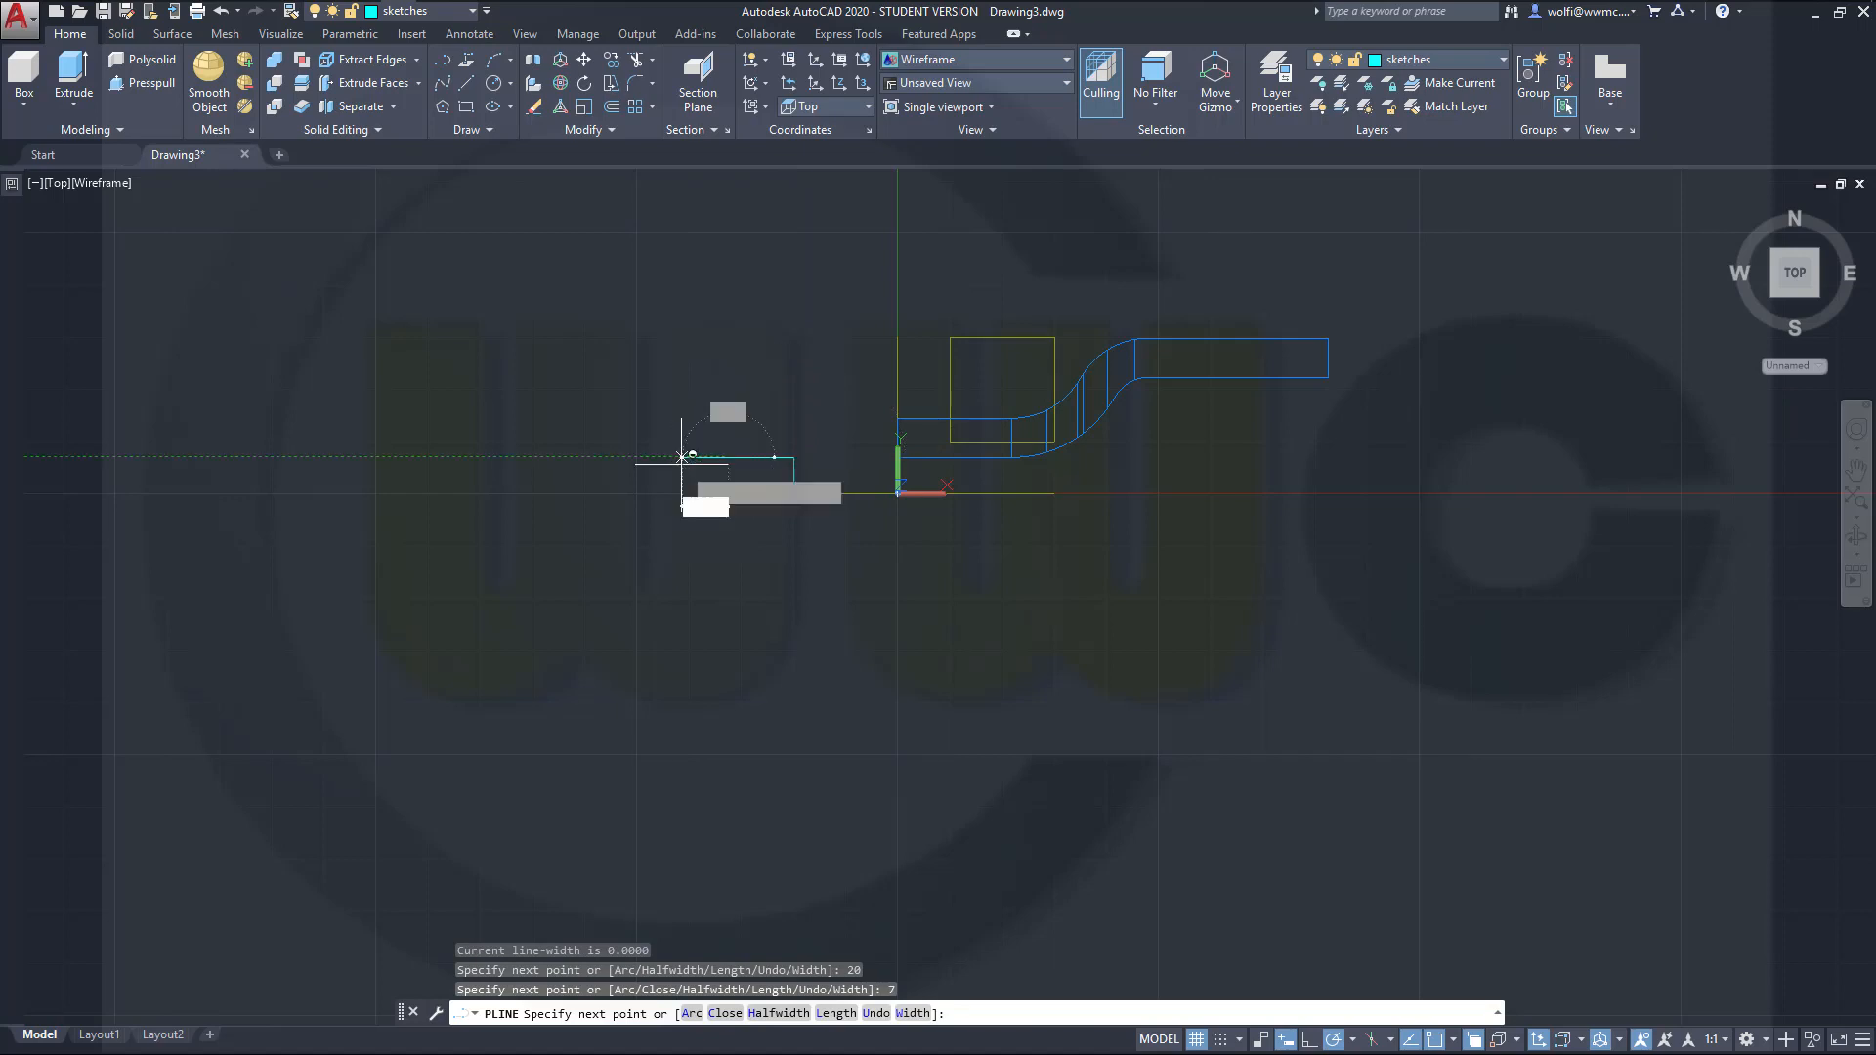
pyautogui.press('Return')
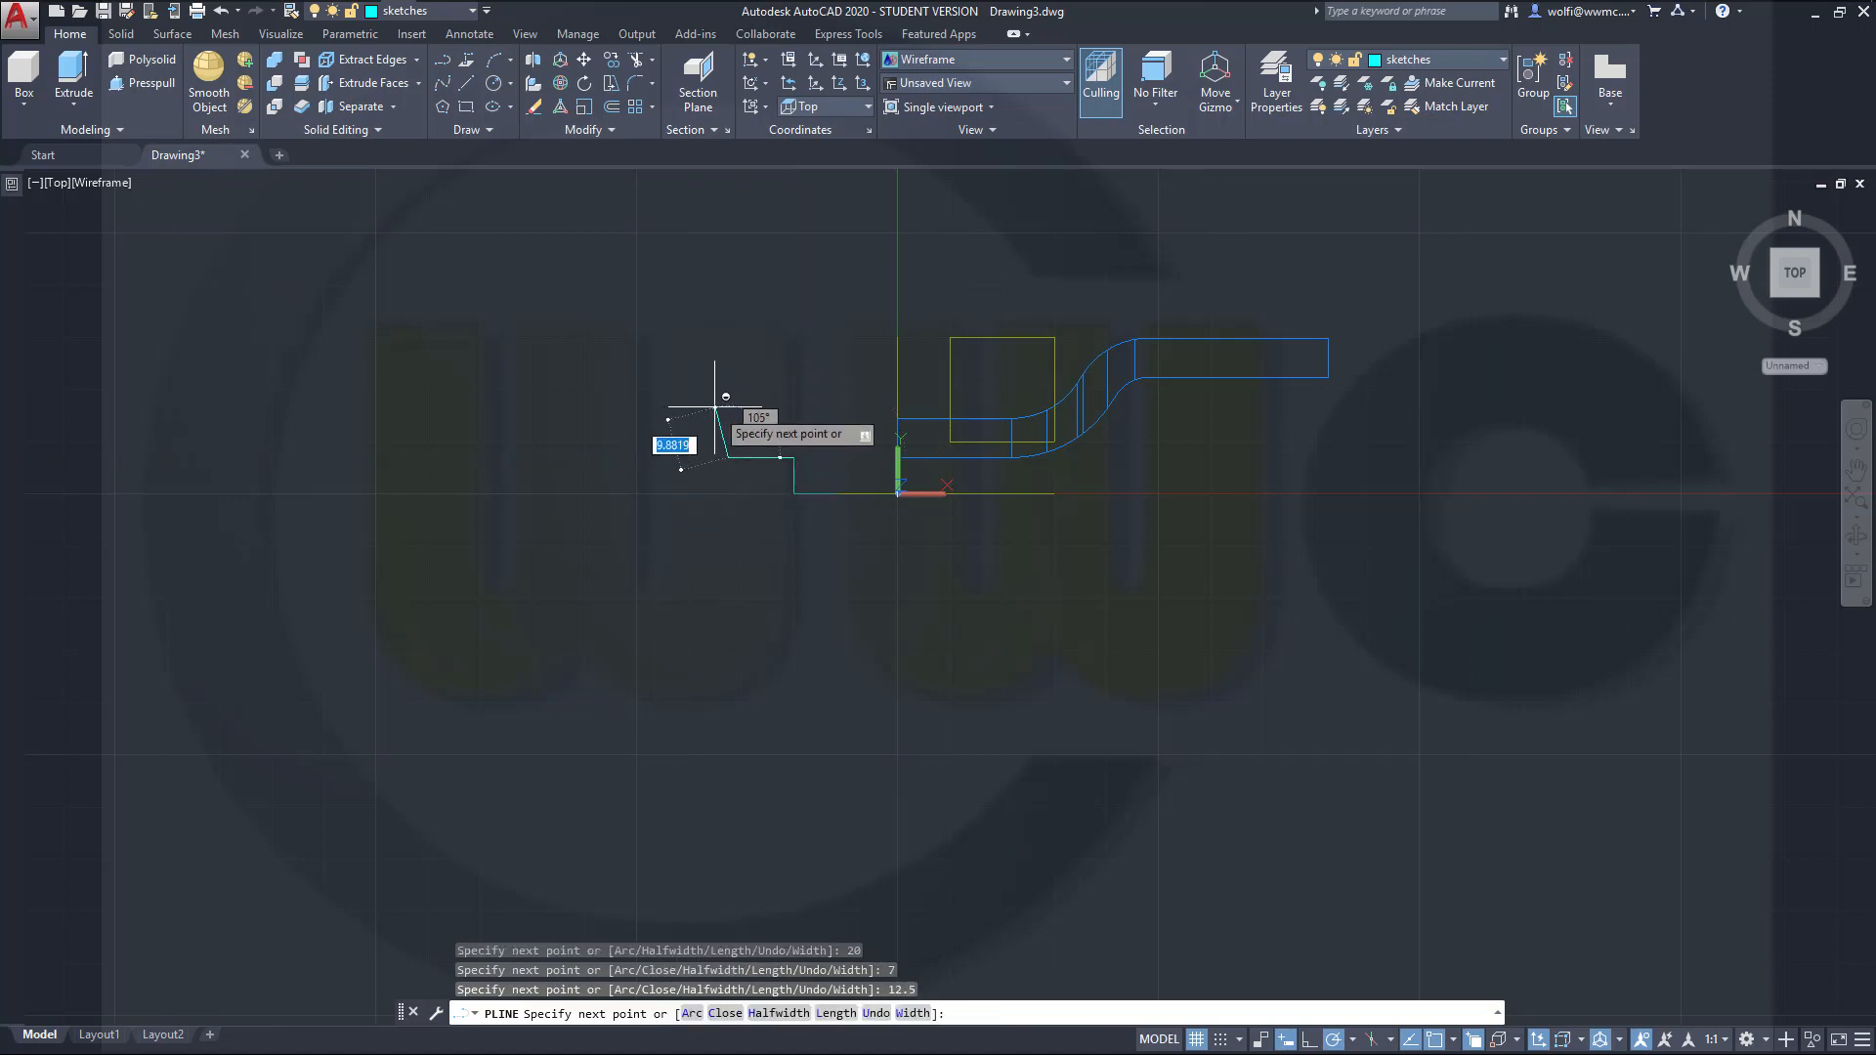
pyautogui.write('7.5')
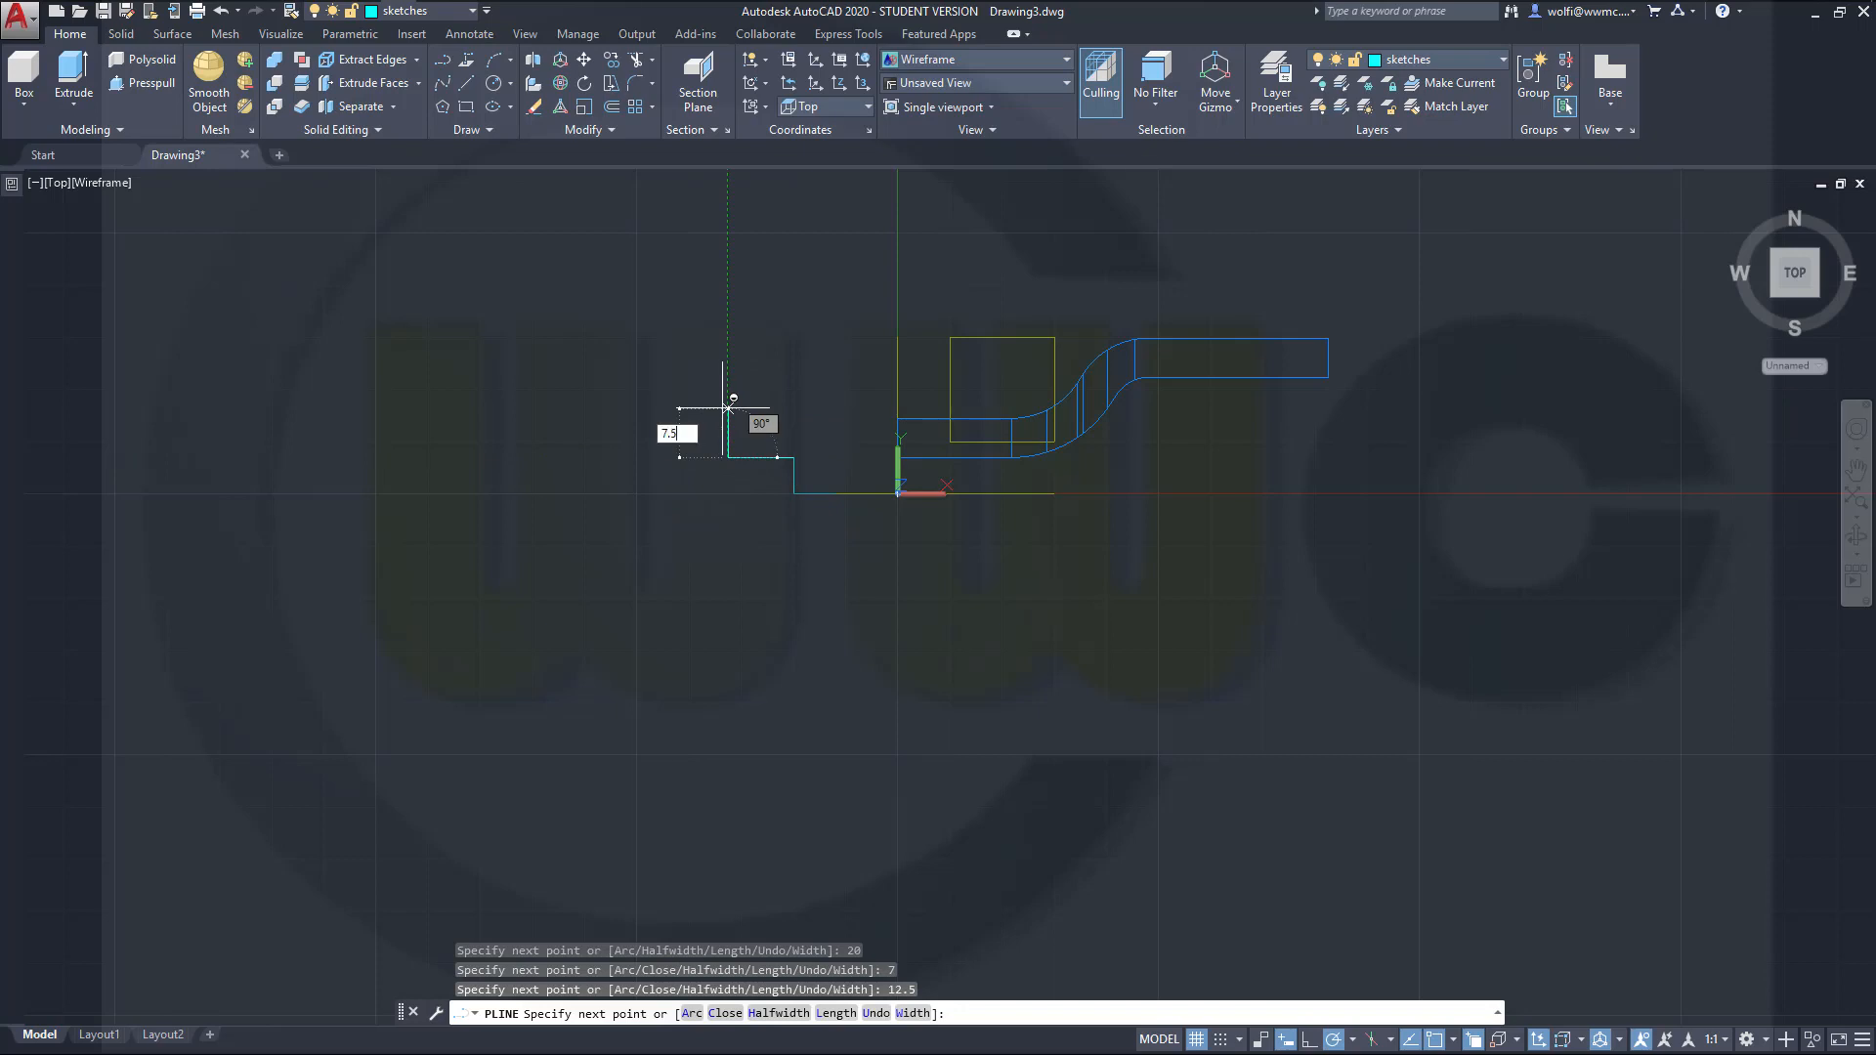
pyautogui.press('Return')
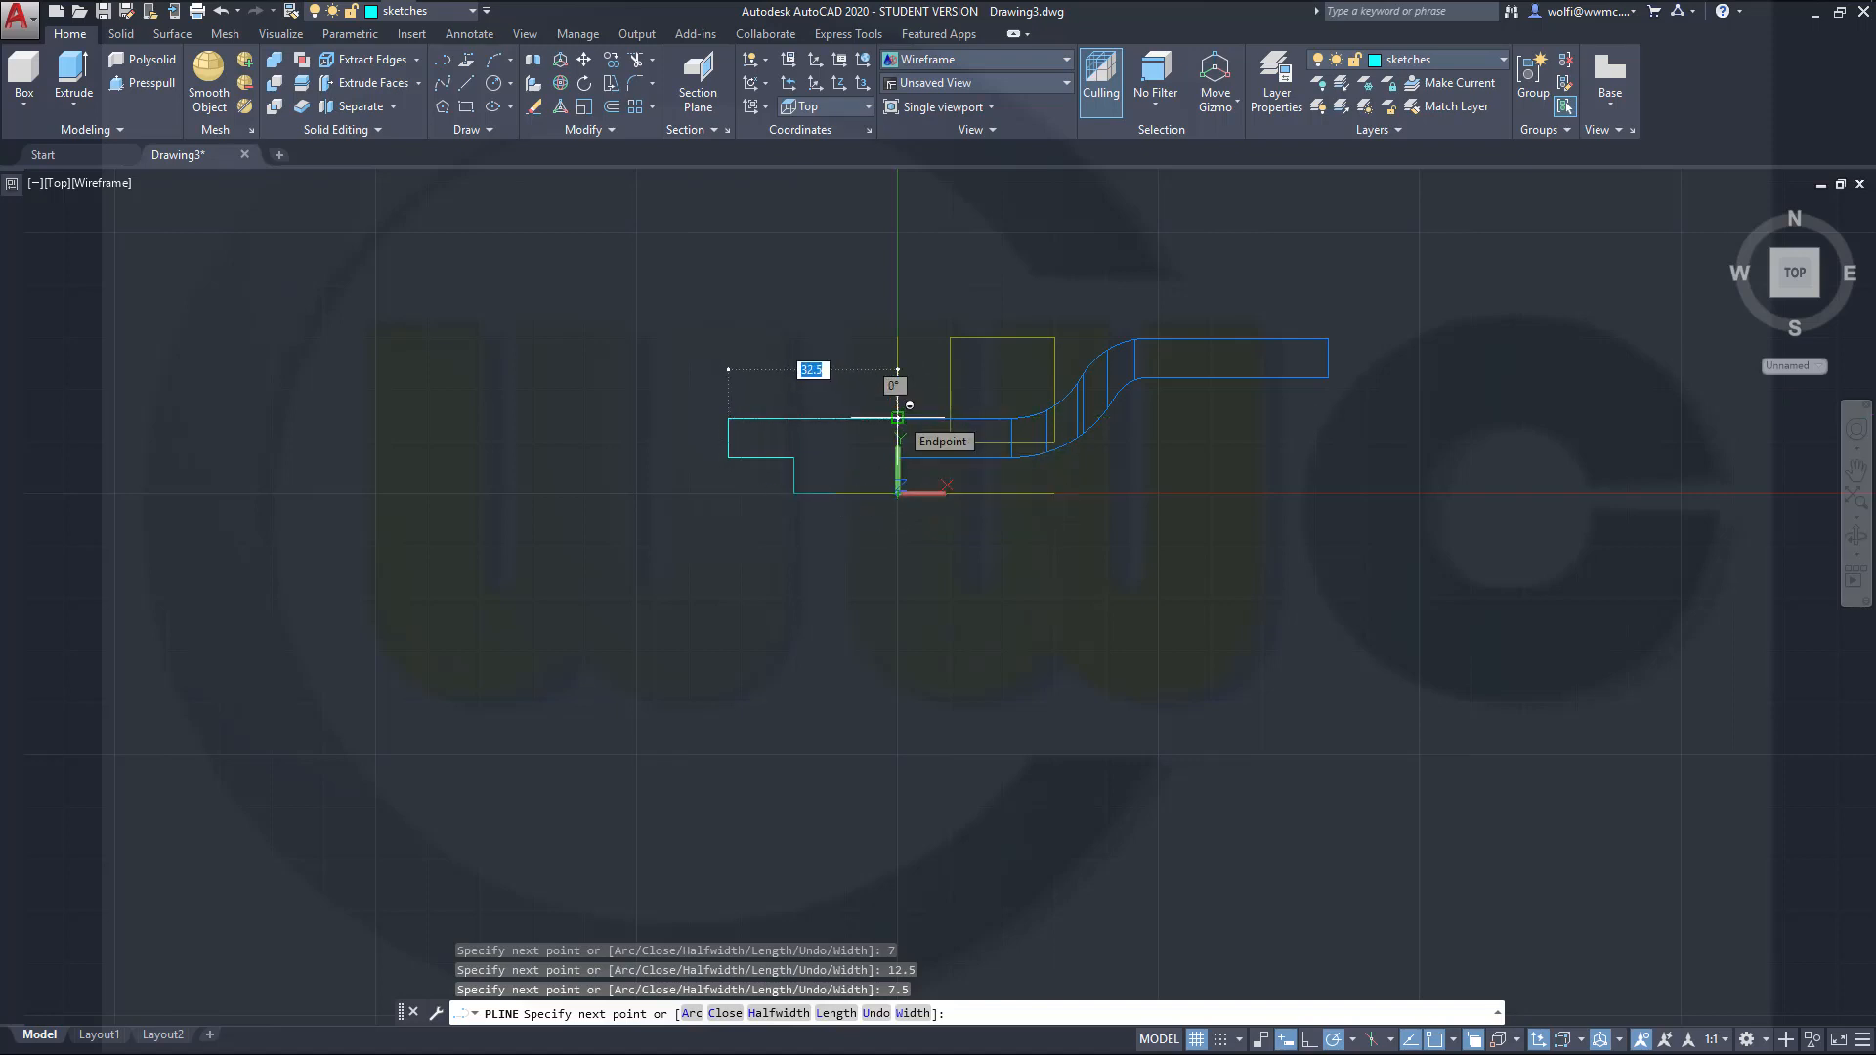
pyautogui.click(898, 417)
pyautogui.rightClick(897, 417)
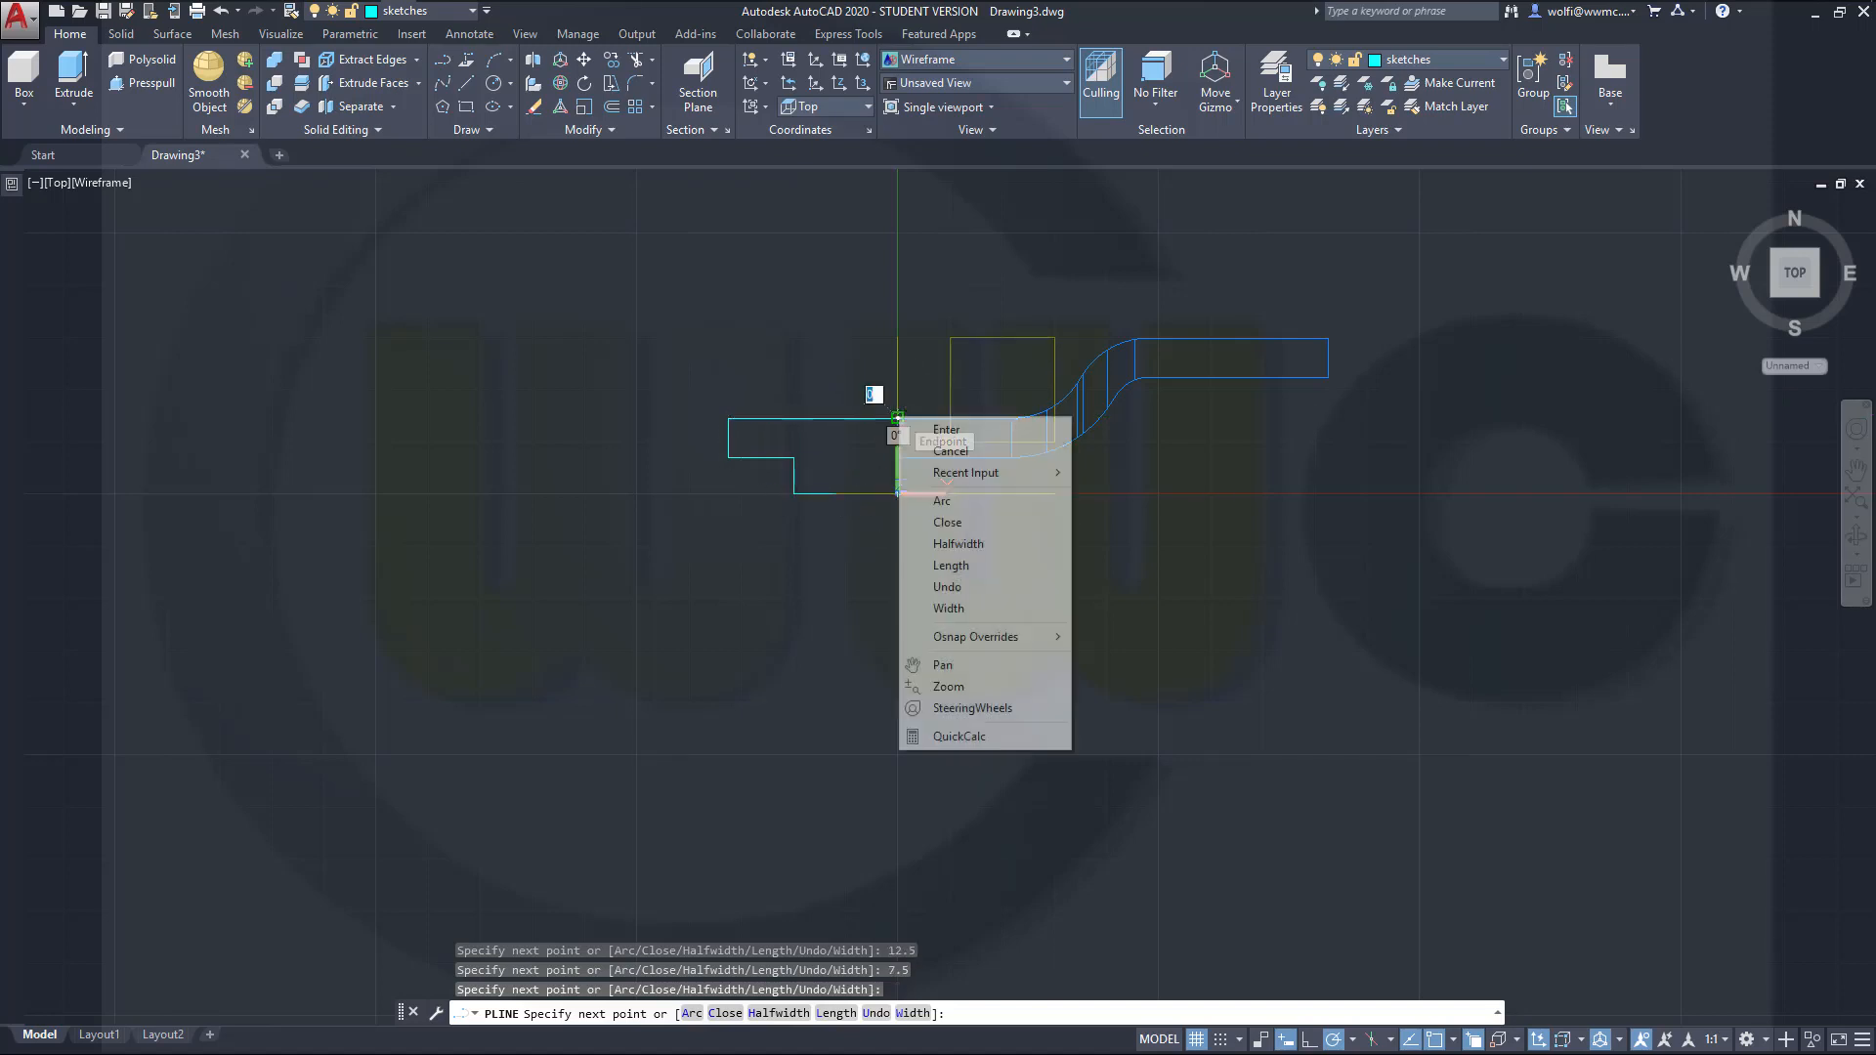
pyautogui.click(963, 521)
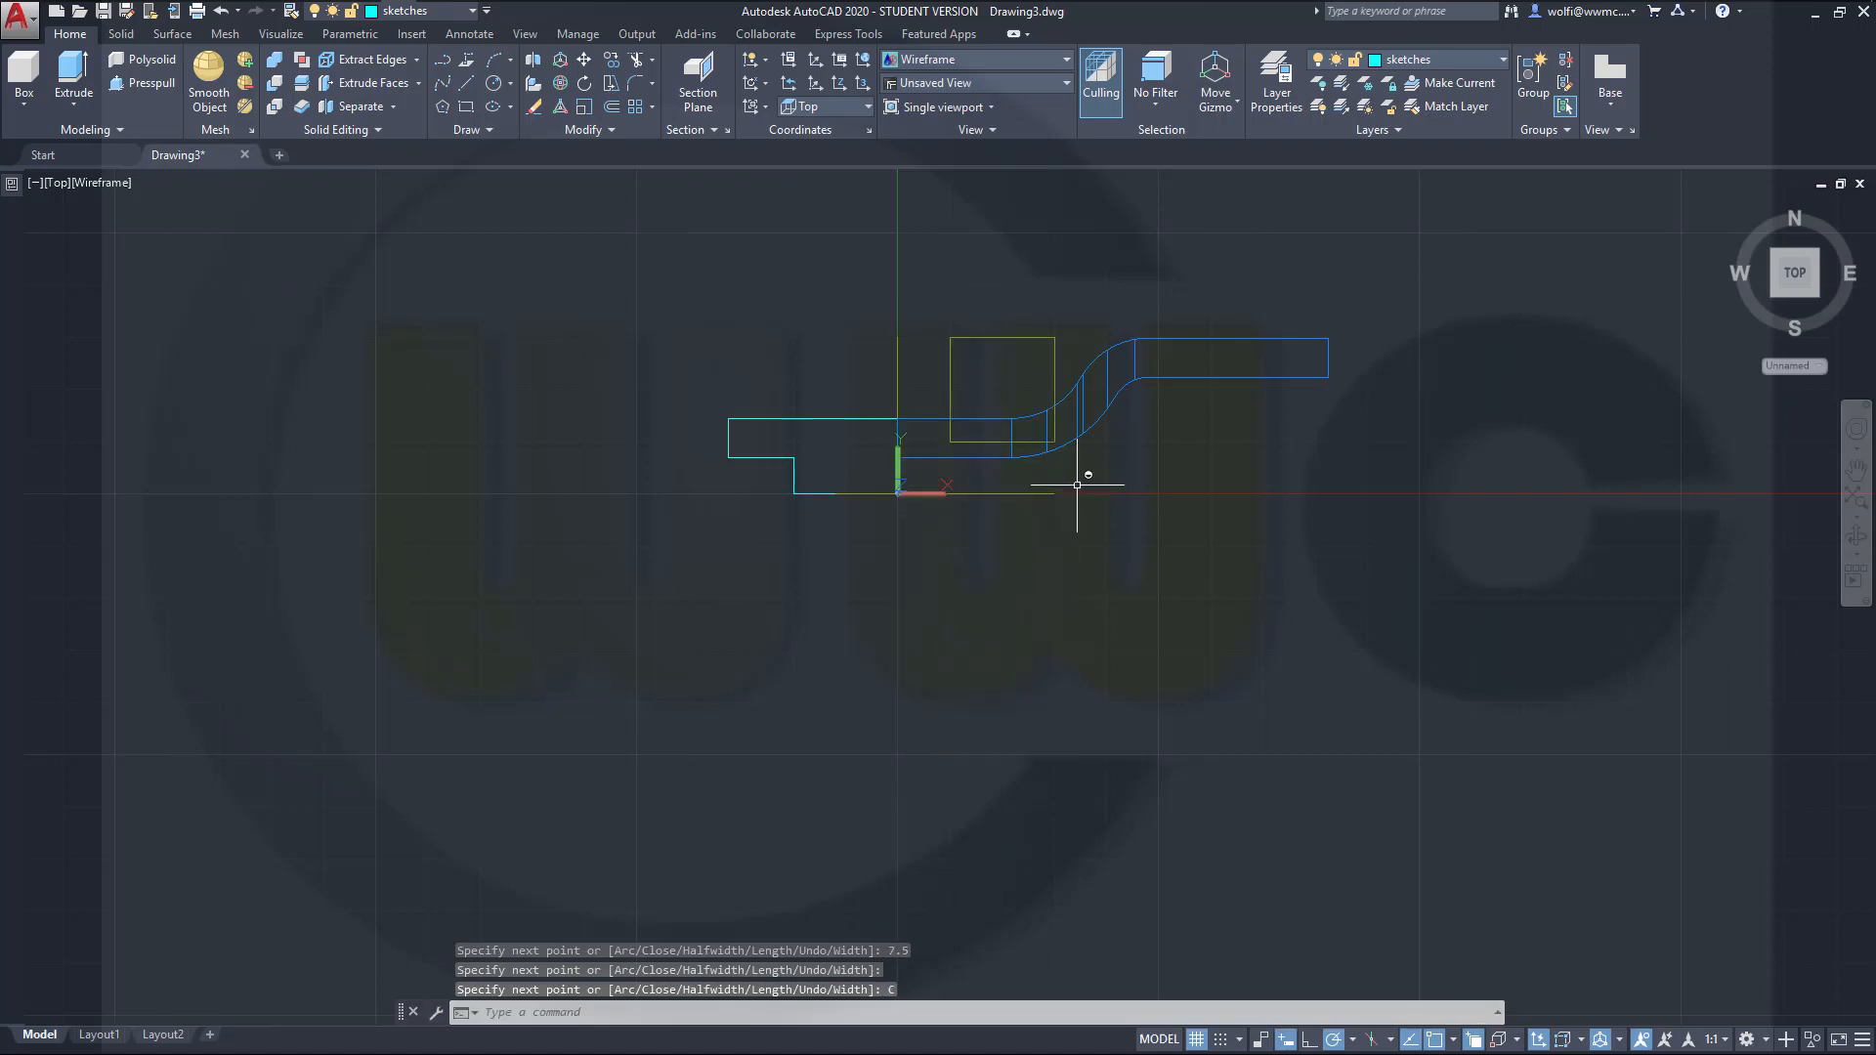
# Step: Revolve the closed stepped polyline 360 degrees into a solid, with the axis starting at 0,0 and running along positive Y
pyautogui.scroll(2, 1078, 484)
pyautogui.scroll(1, 890, 382)
pyautogui.scroll(-2, 779, 401)
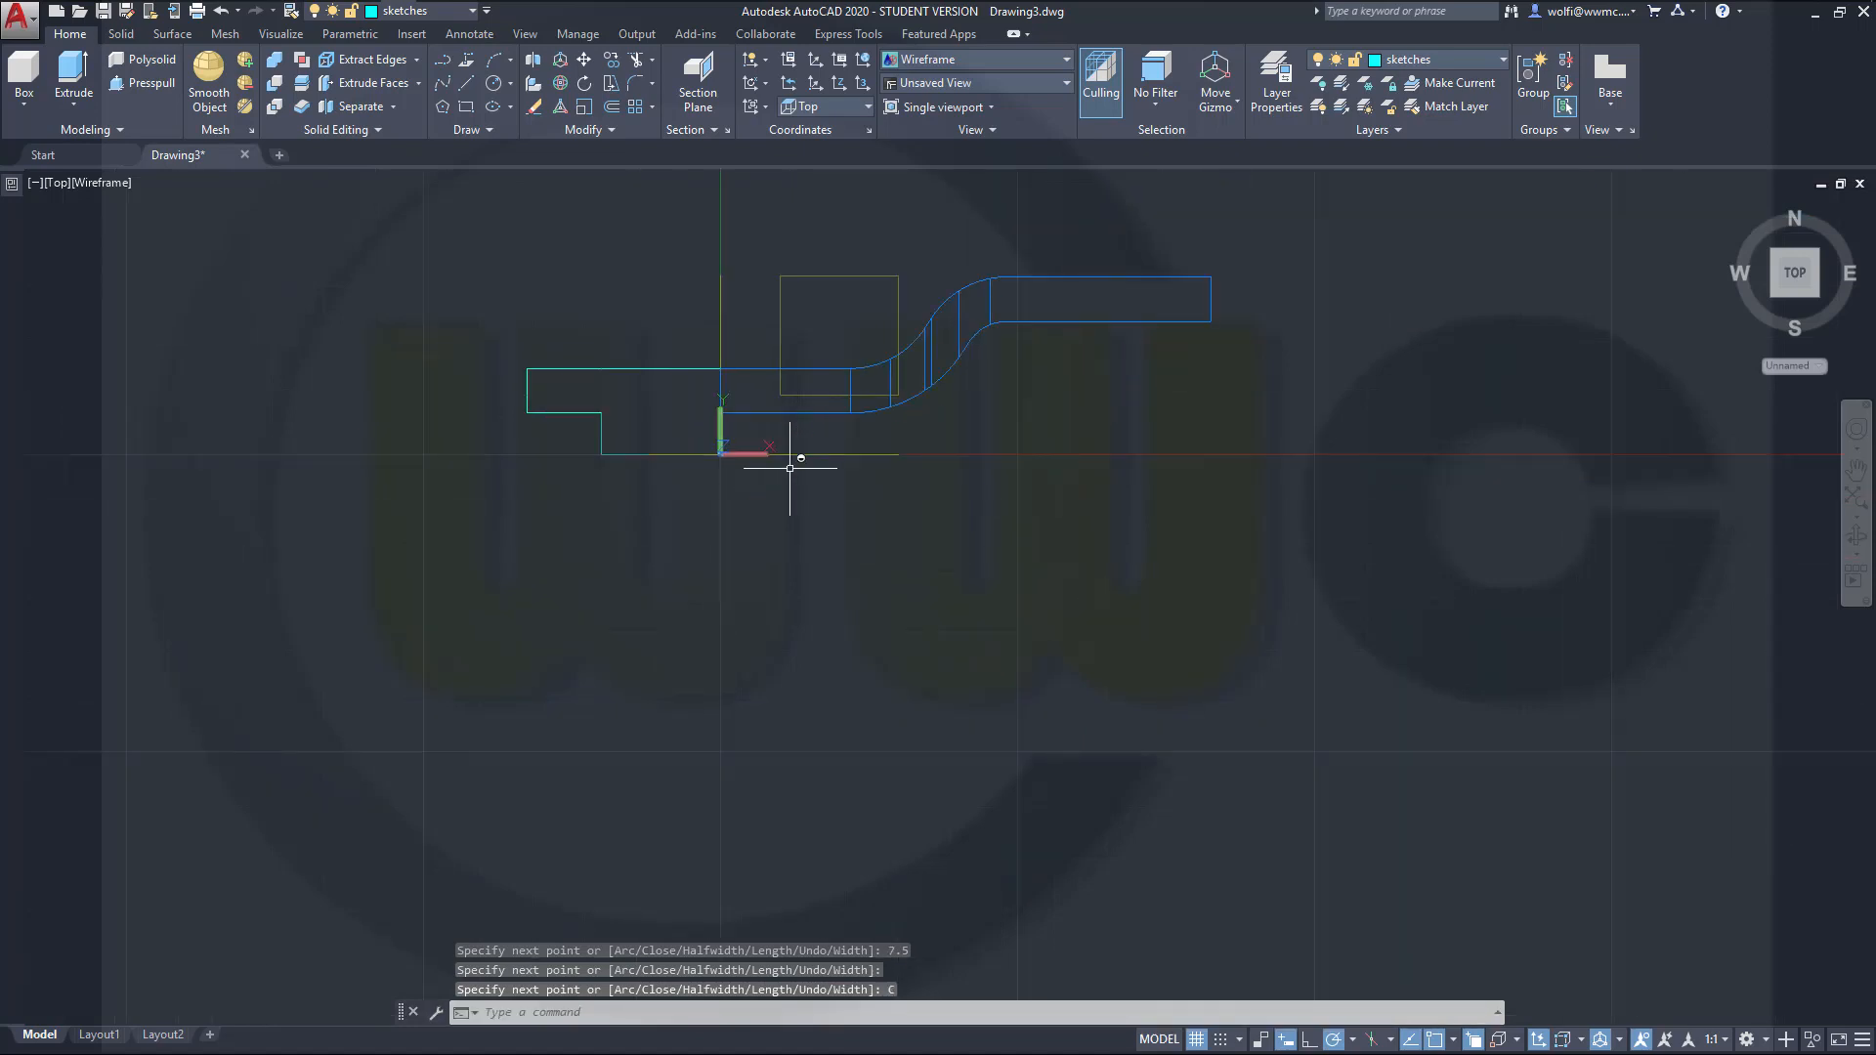
pyautogui.keyDown('shift'); pyautogui.moveTo(766, 557); pyautogui.dragTo(695, 481, button='middle'); pyautogui.keyUp('shift')
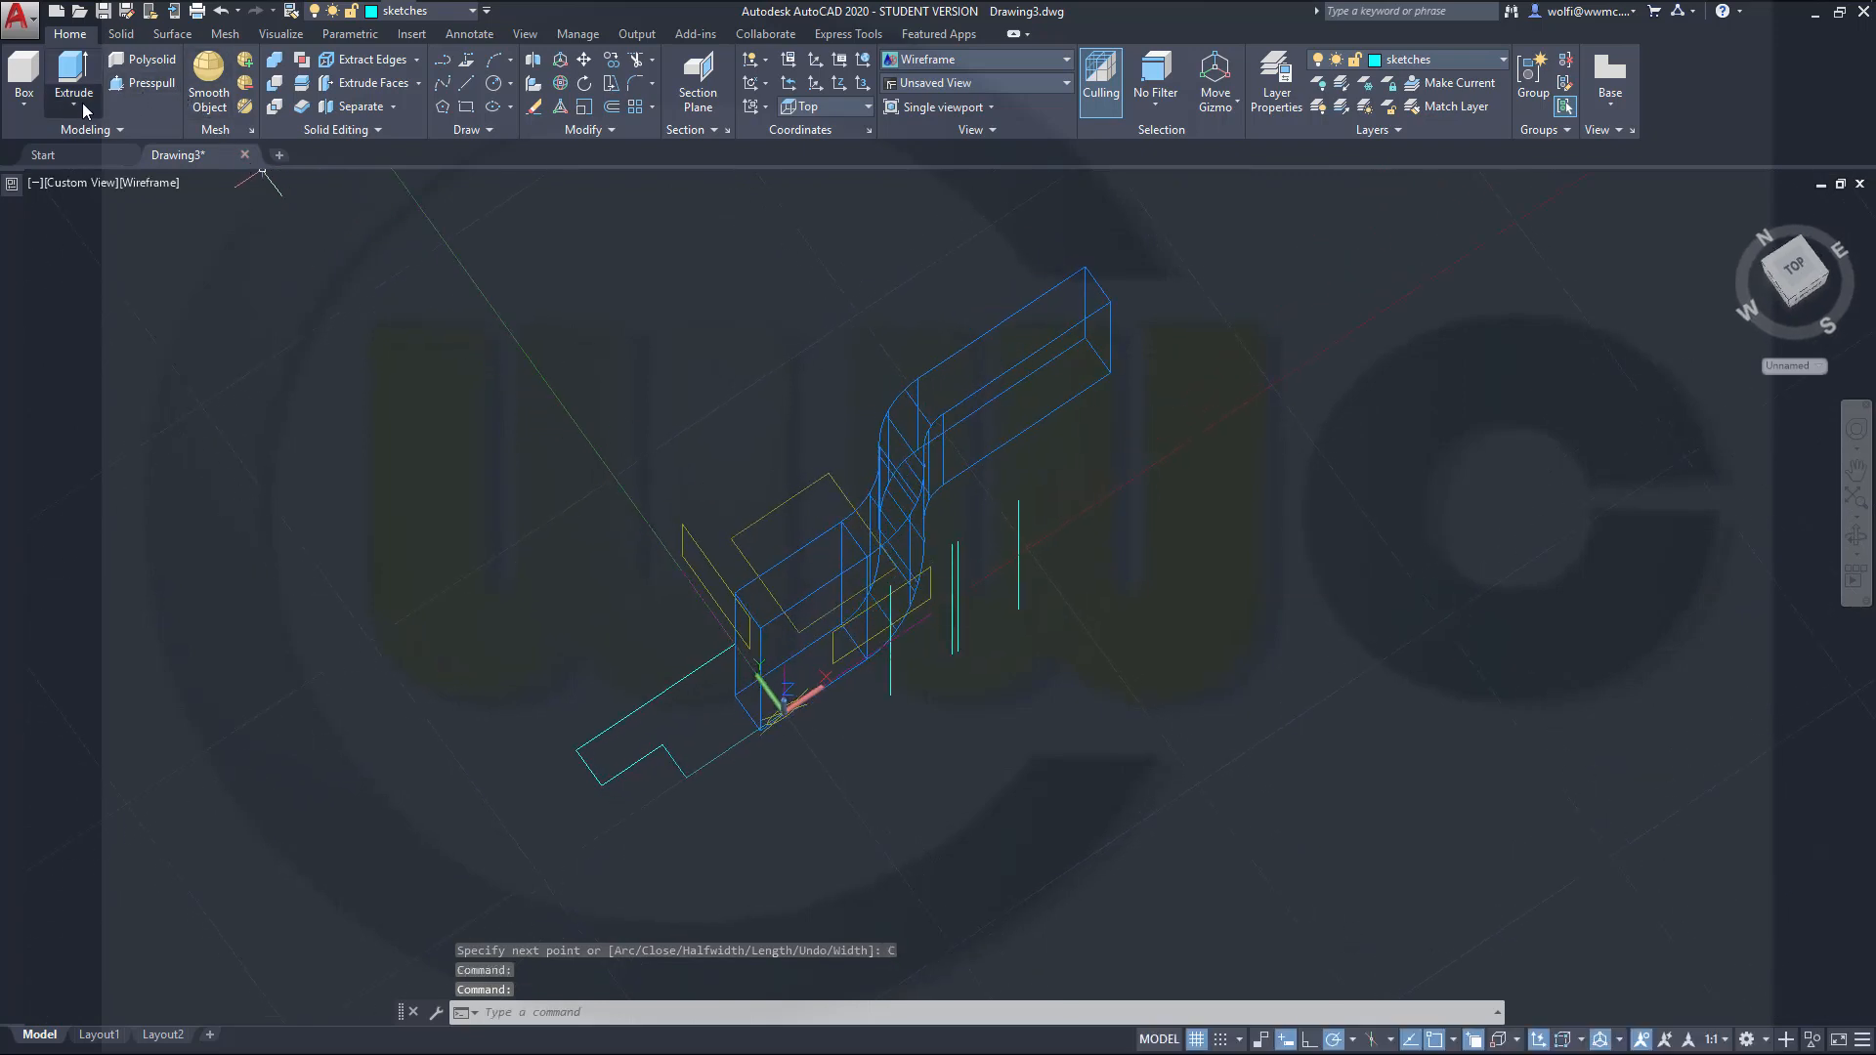
pyautogui.click(121, 35)
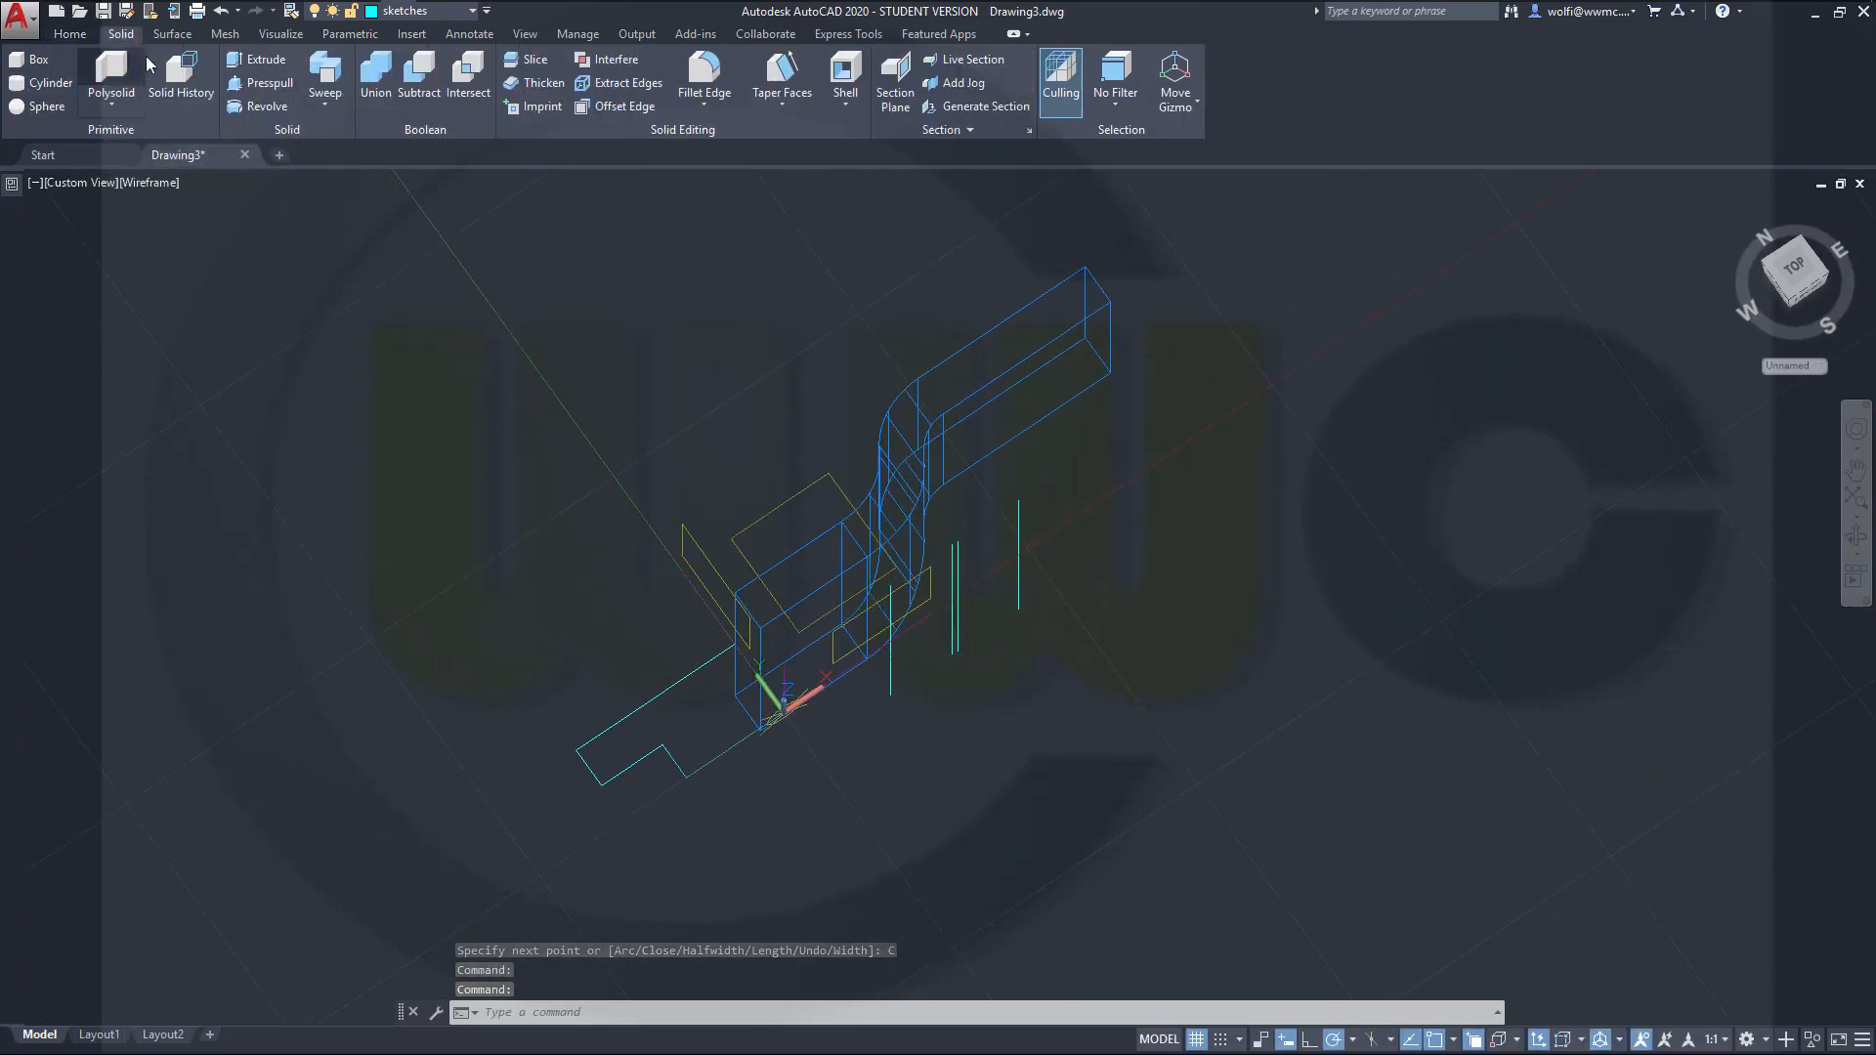
pyautogui.click(263, 108)
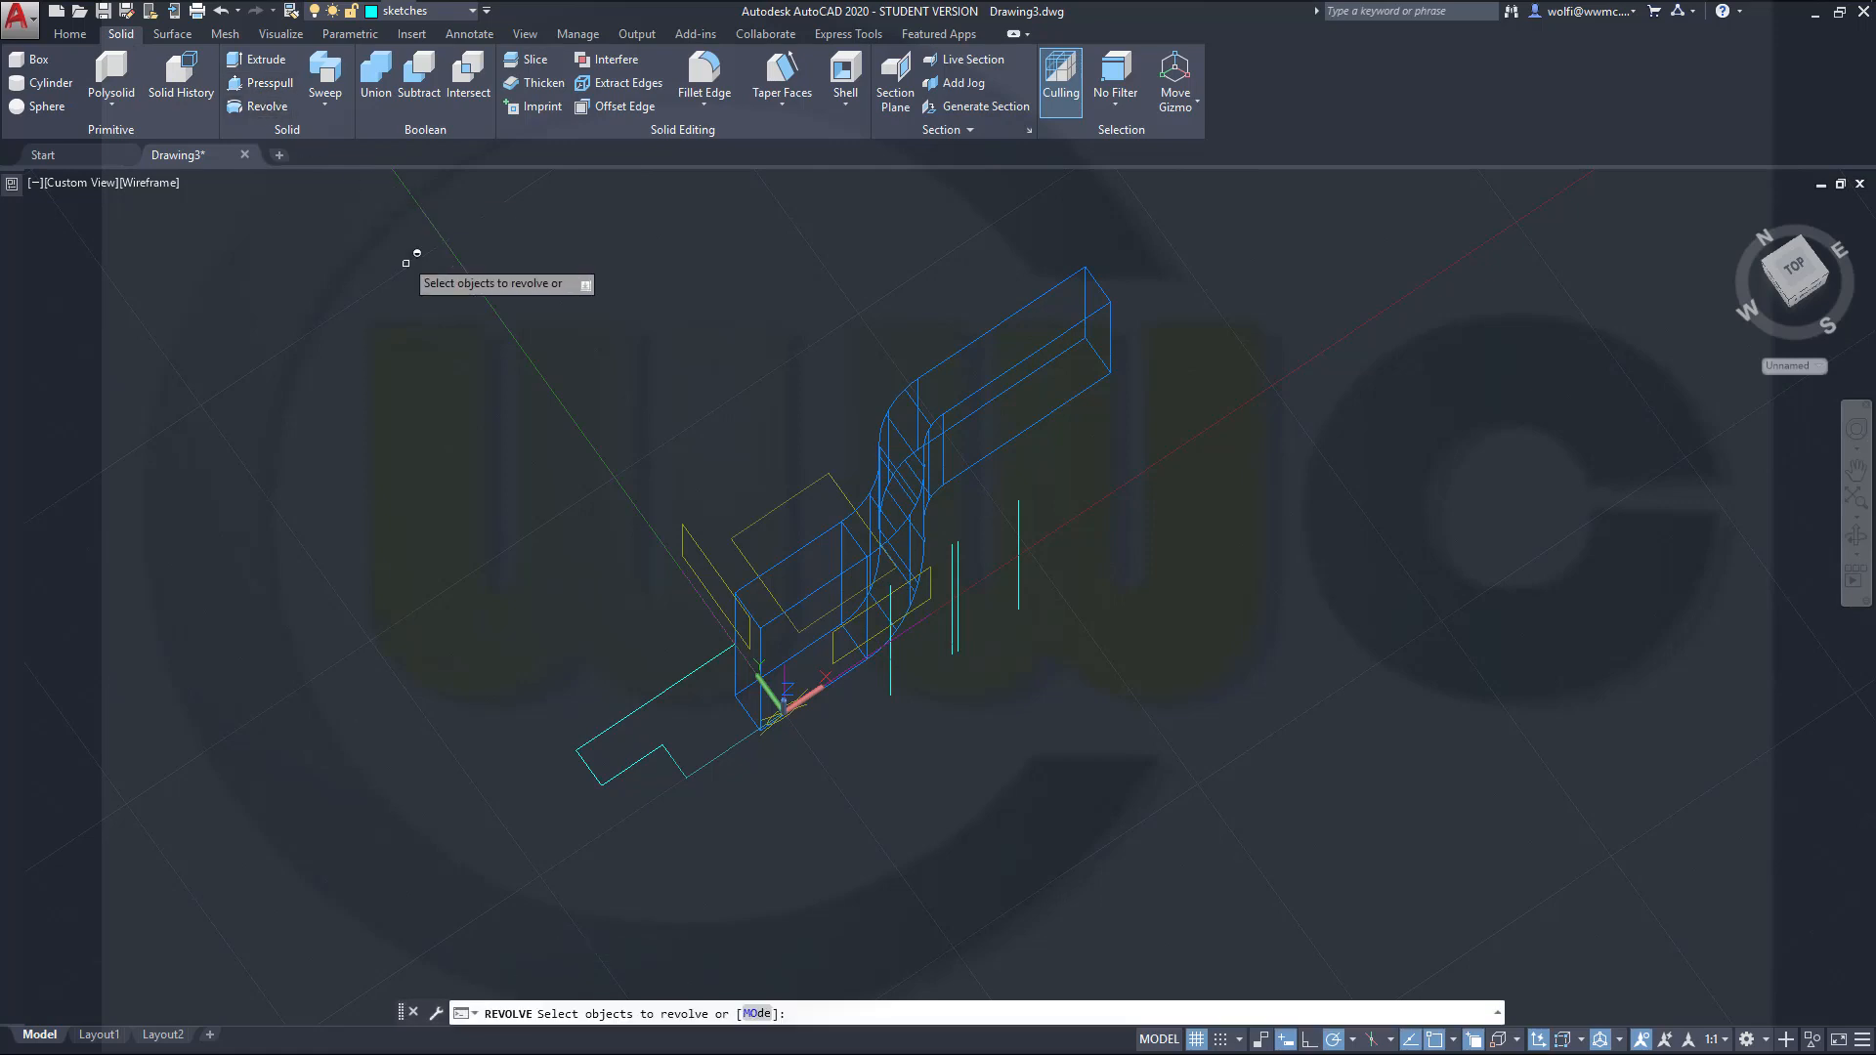
pyautogui.click(635, 705)
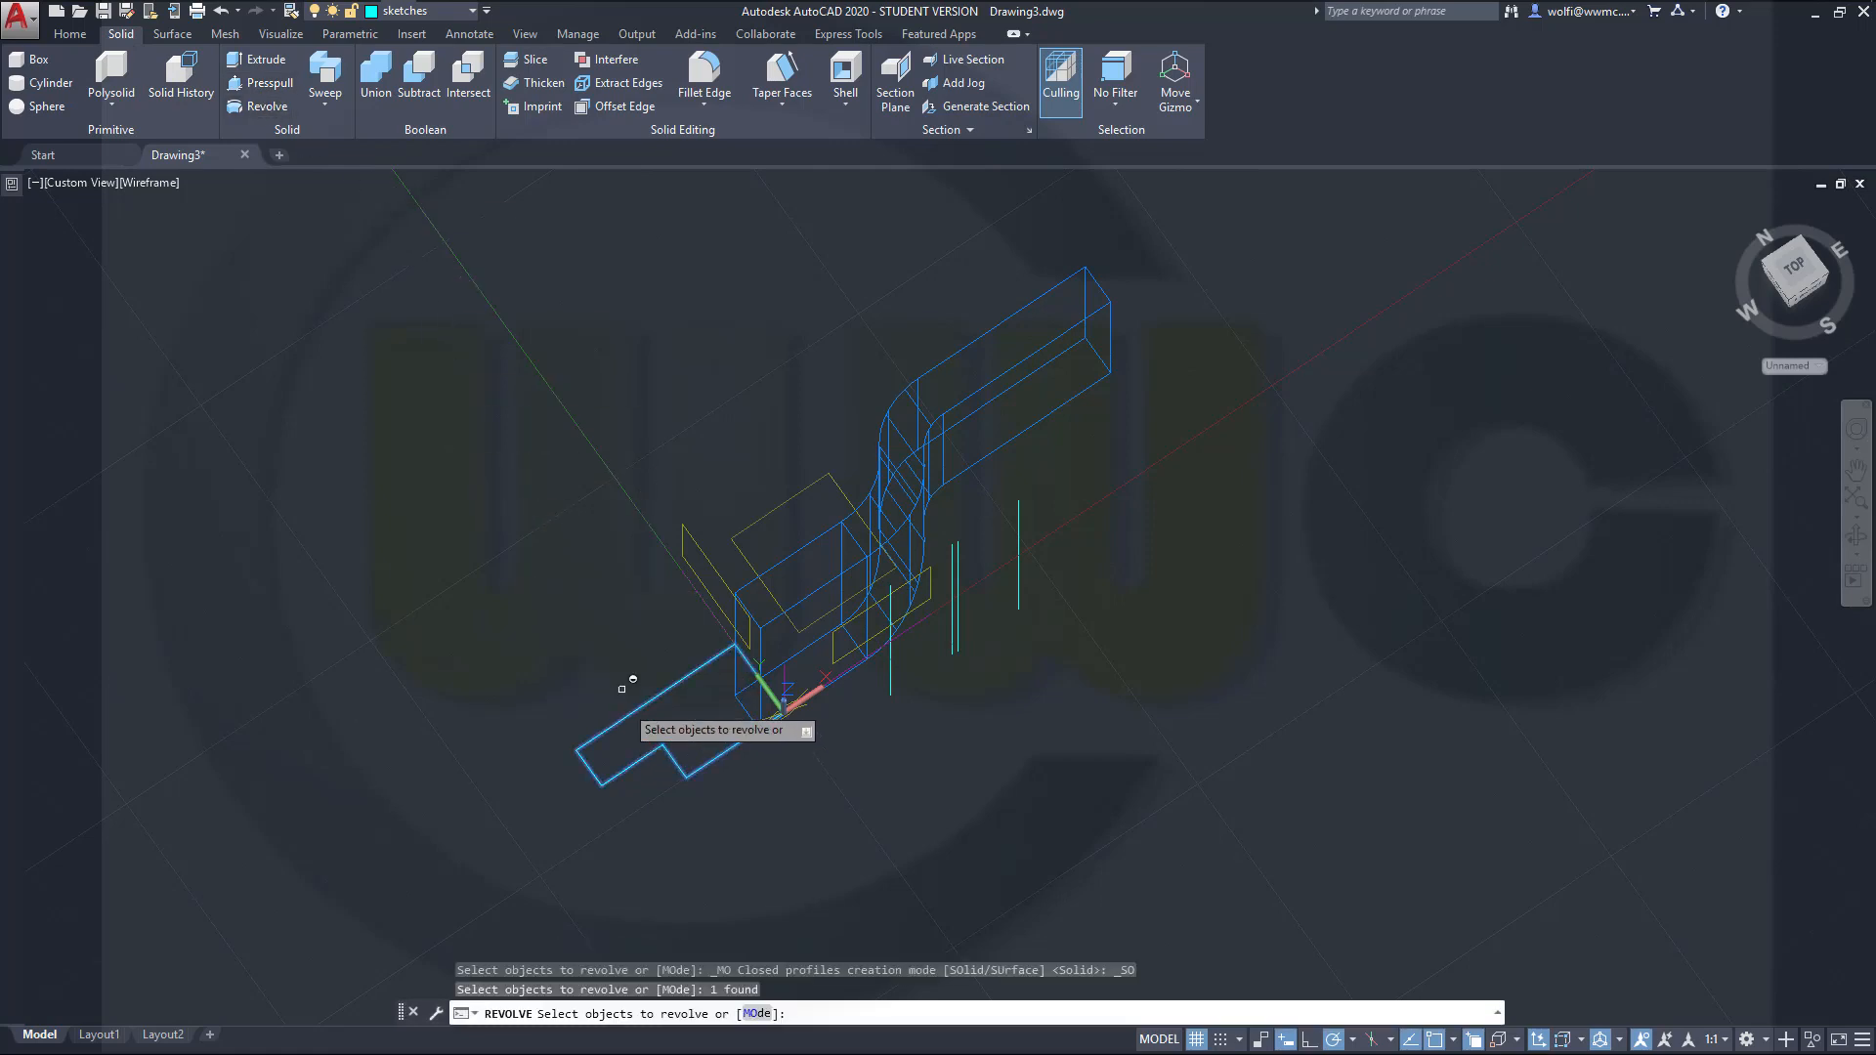
pyautogui.rightClick(608, 618)
pyautogui.click(671, 635)
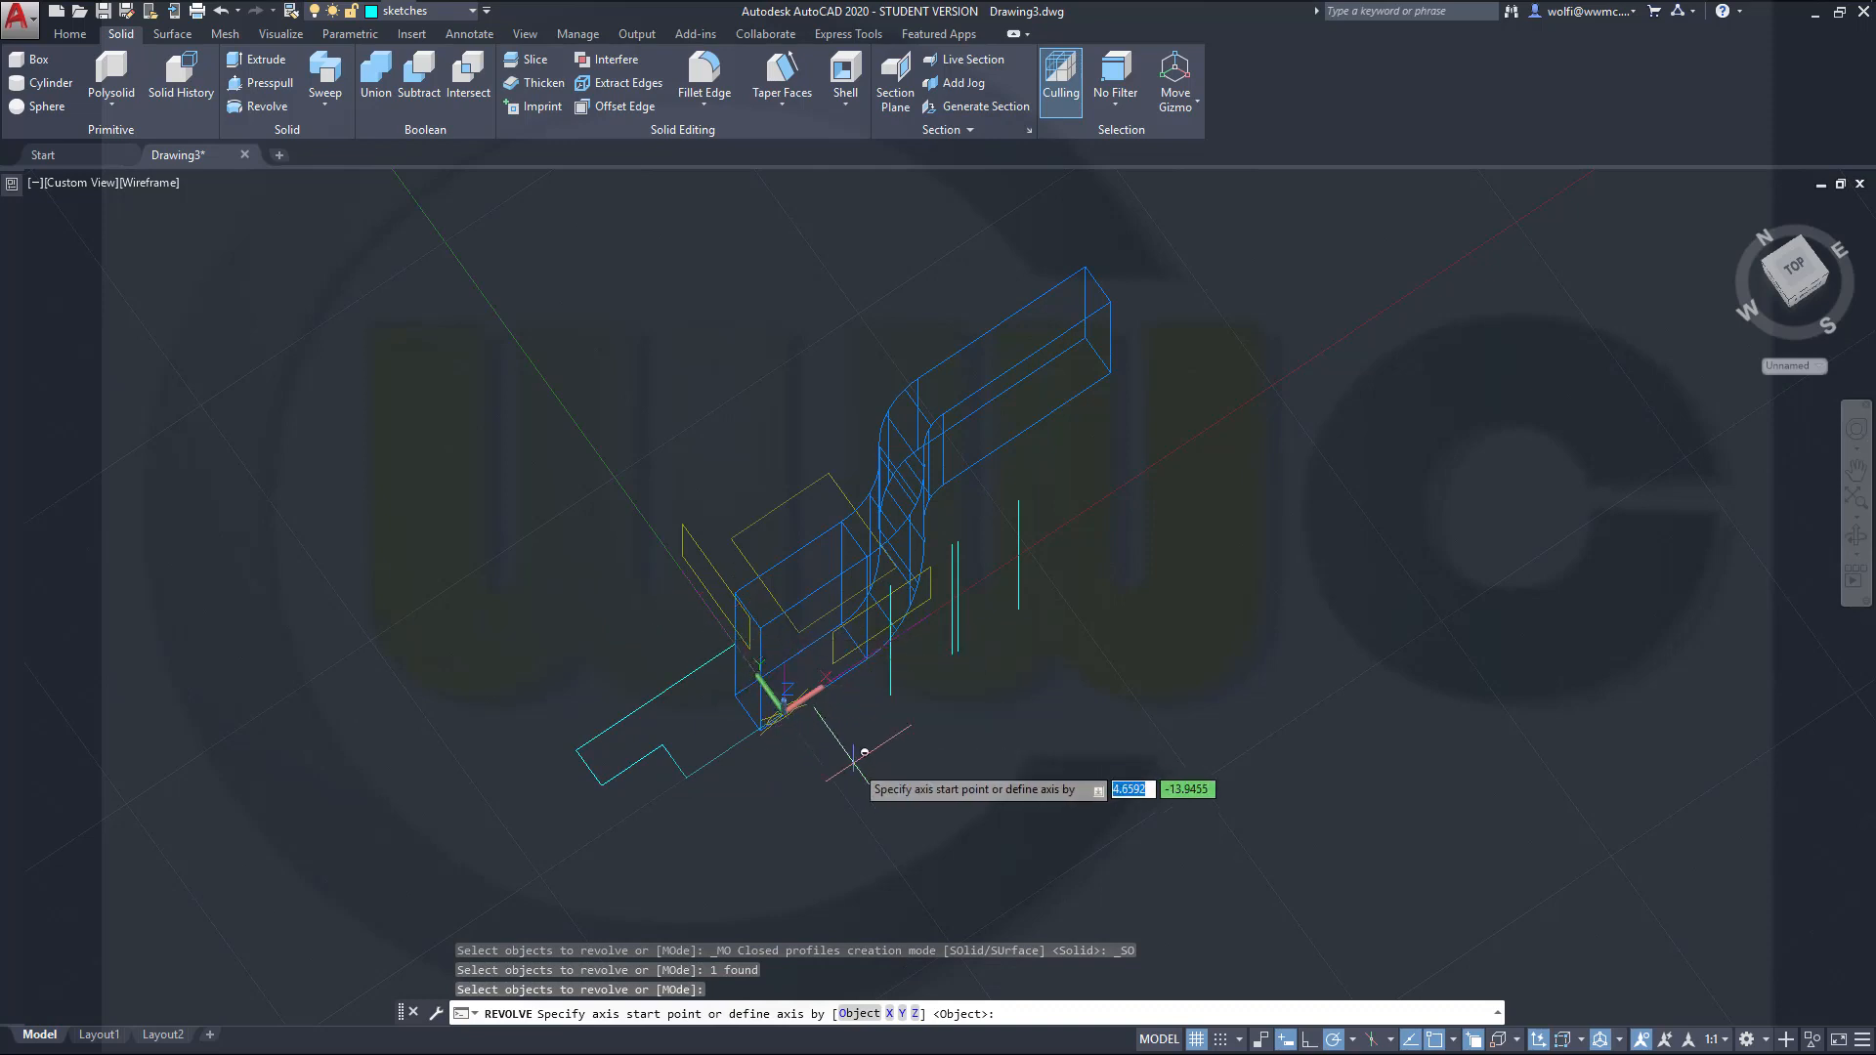
pyautogui.write('0,0')
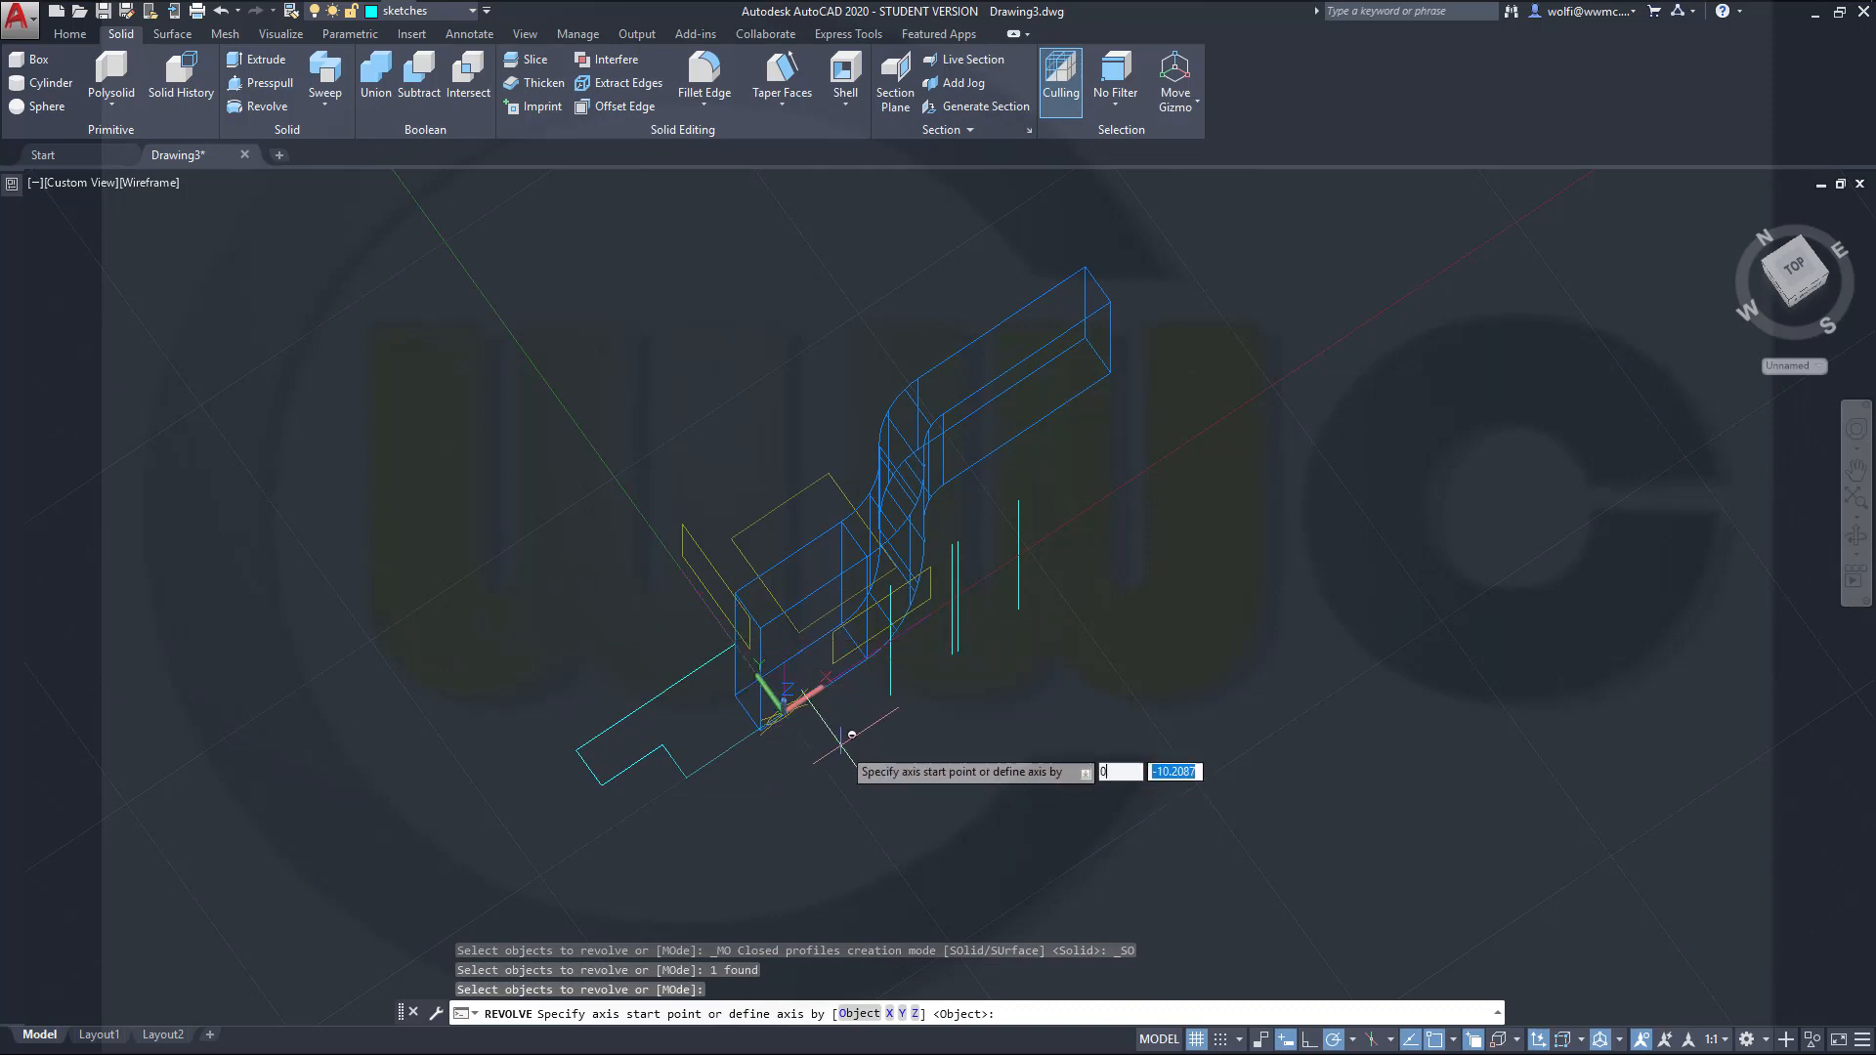
pyautogui.press('Return')
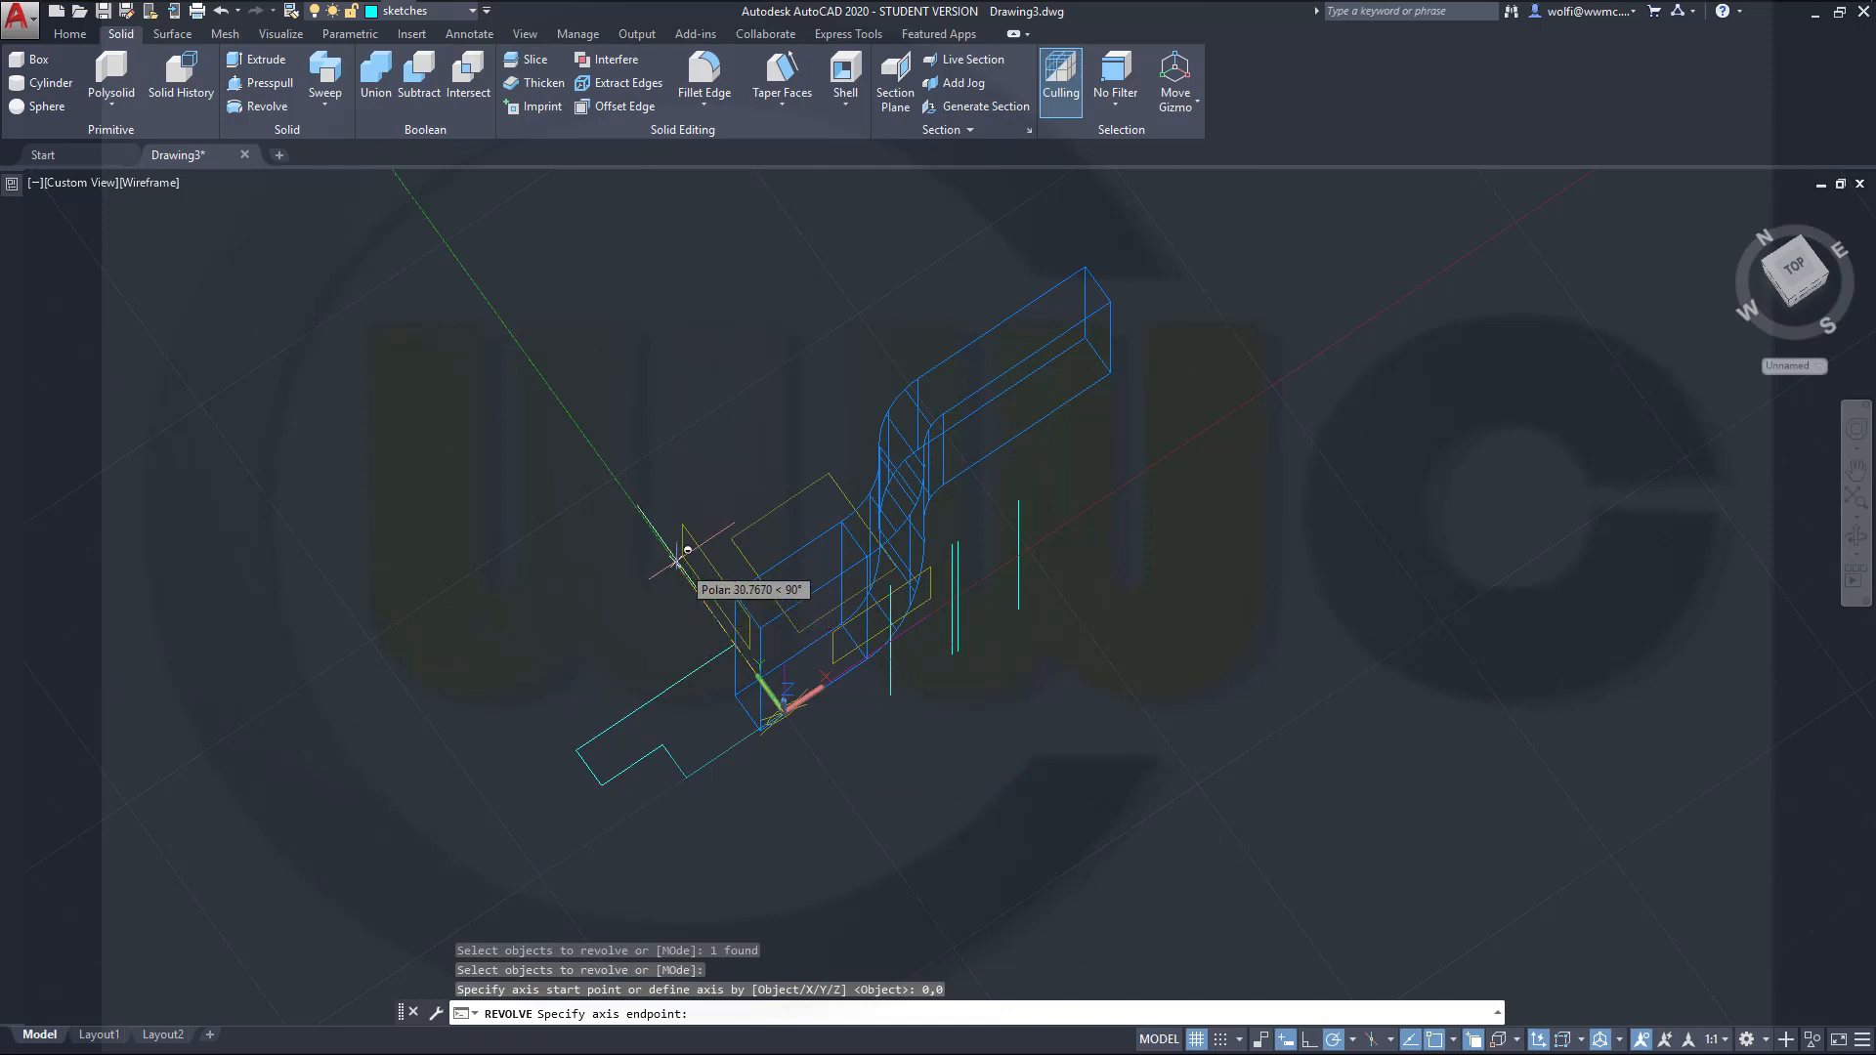
pyautogui.click(637, 504)
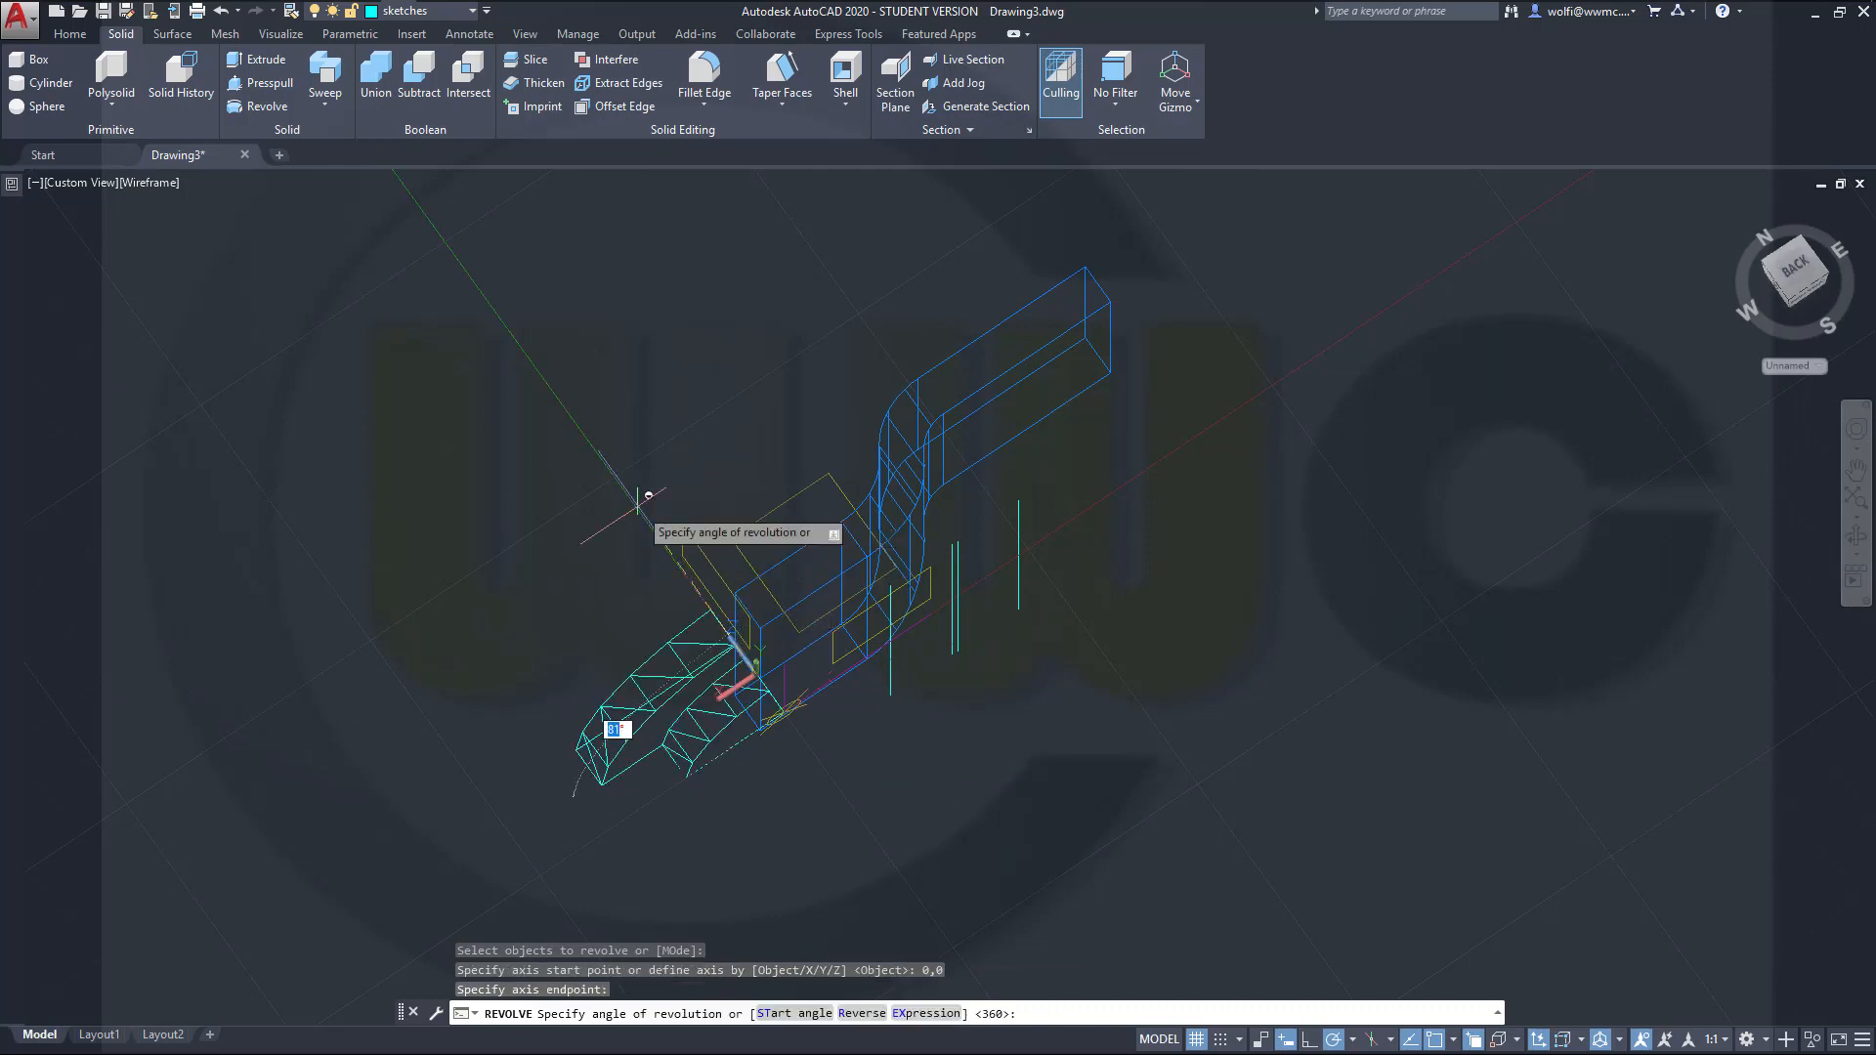
pyautogui.write('360')
pyautogui.press('Return')
pyautogui.press('Escape')
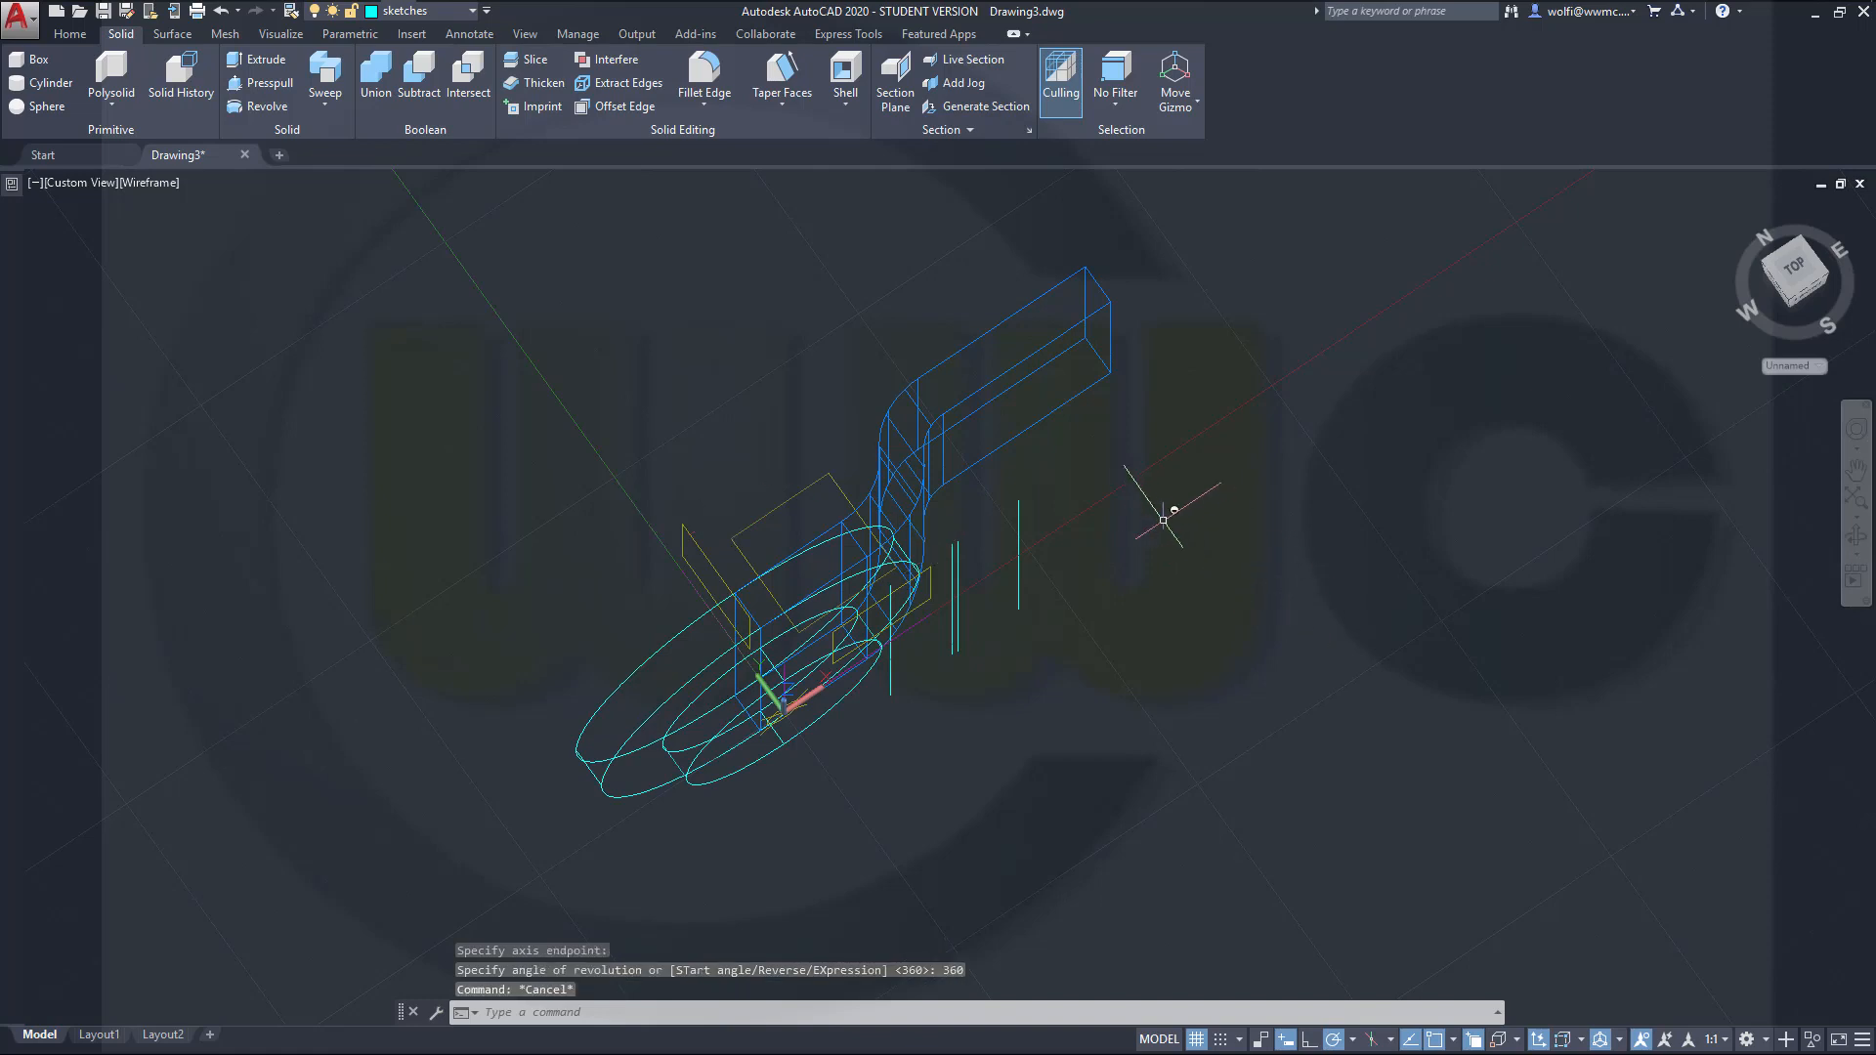
# Step: Assign the revolved solid to the solid_minus layer and clear the selection
pyautogui.keyDown('shift'); pyautogui.moveTo(1163, 520); pyautogui.dragTo(859, 684, button='middle'); pyautogui.keyUp('shift')
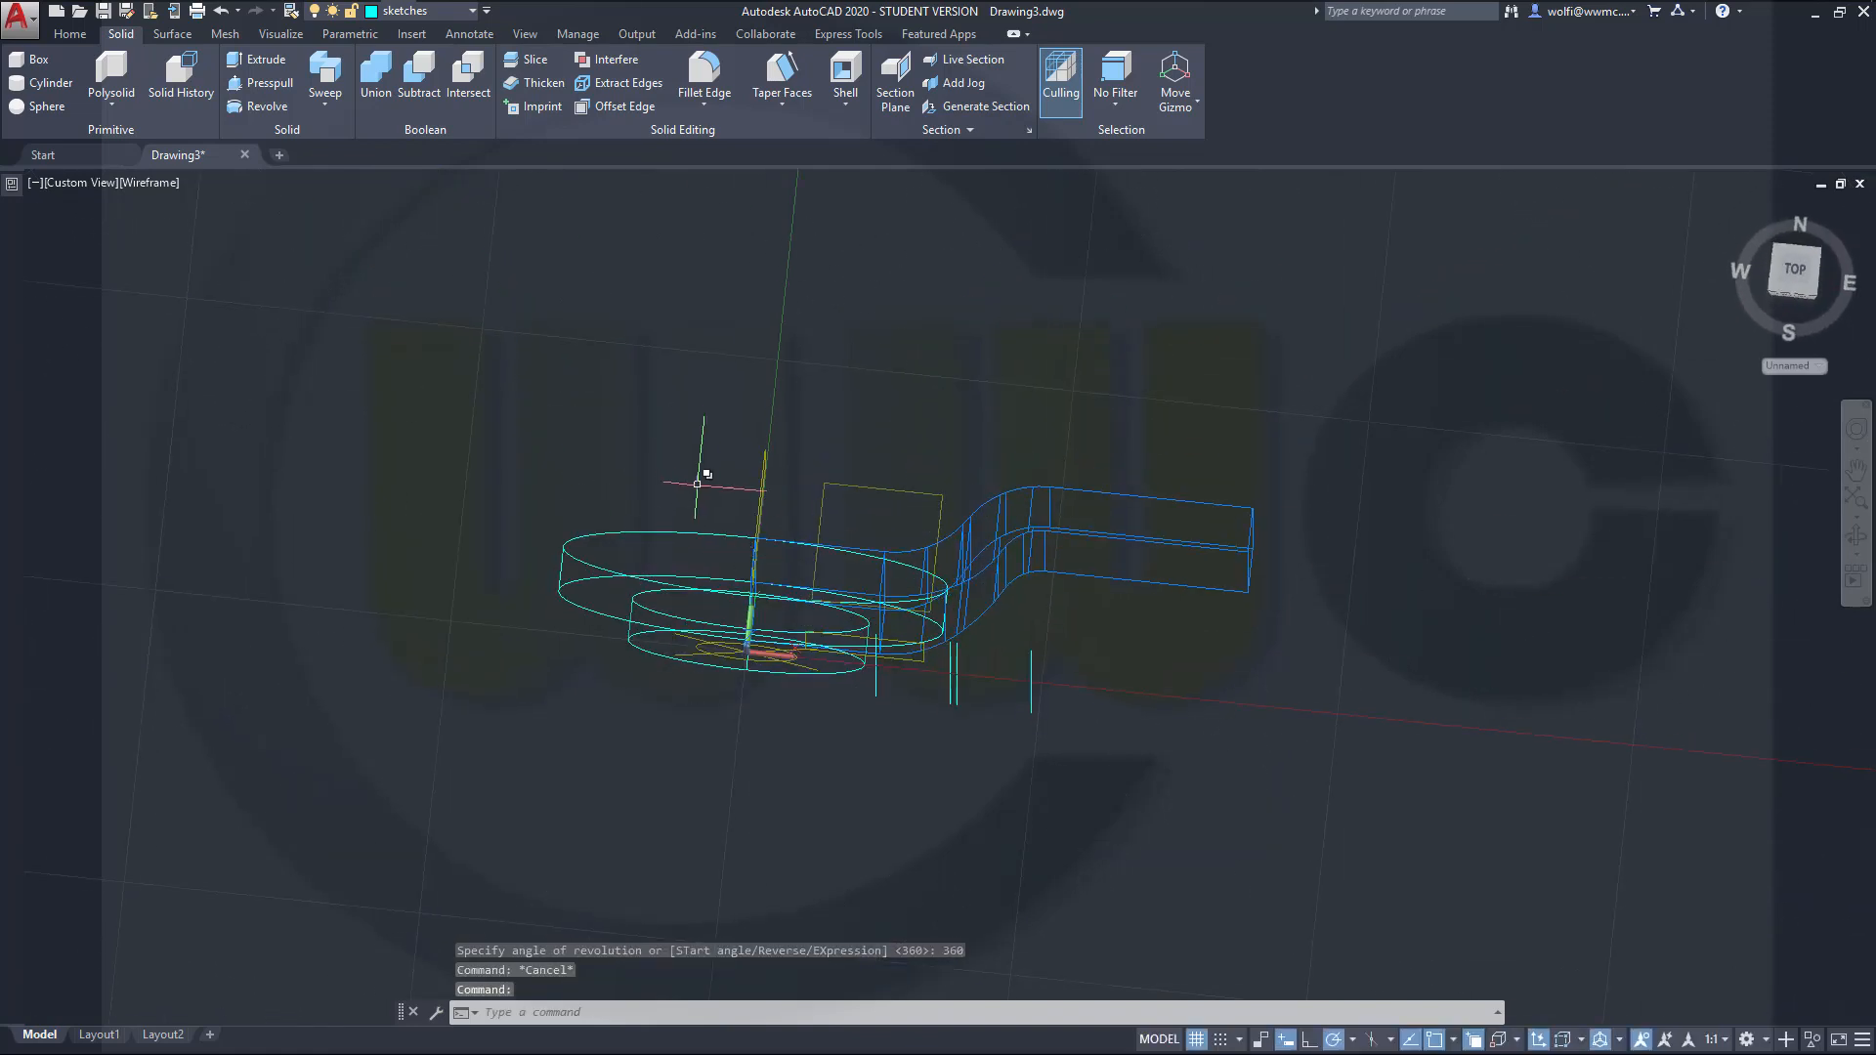
pyautogui.click(648, 531)
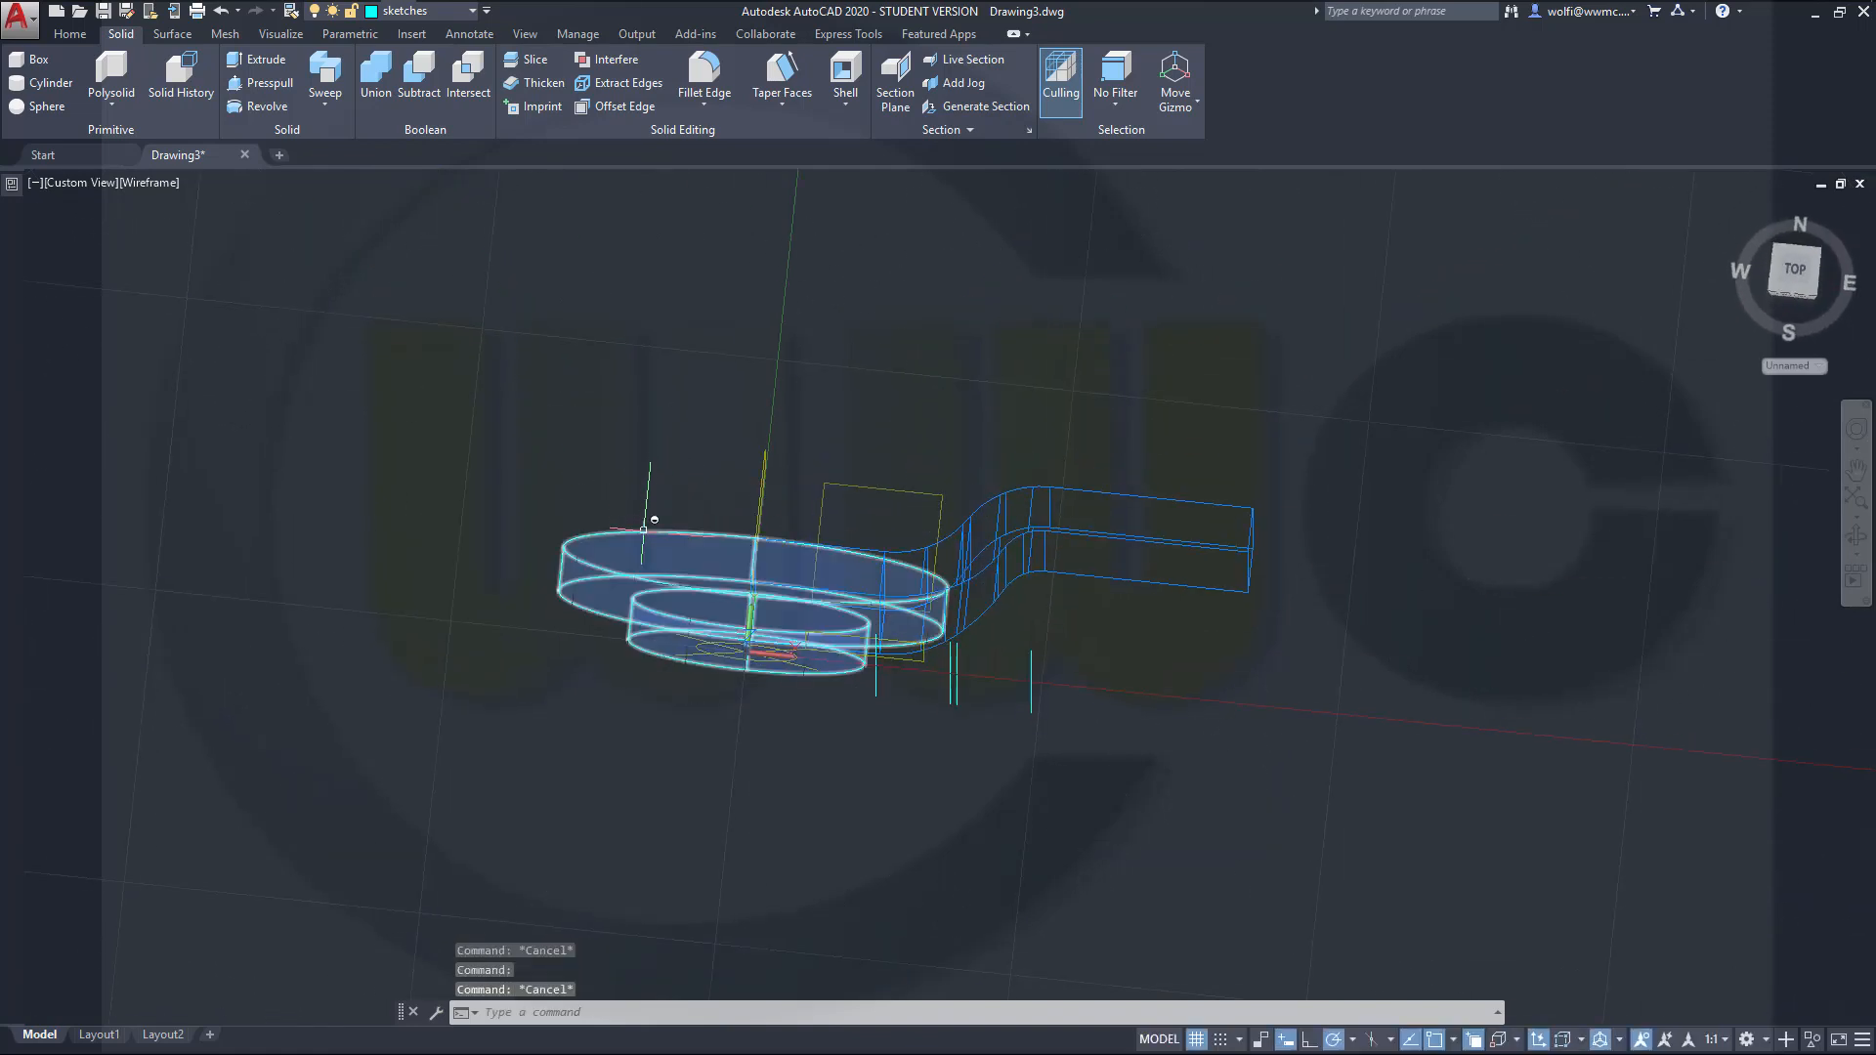
pyautogui.click(472, 11)
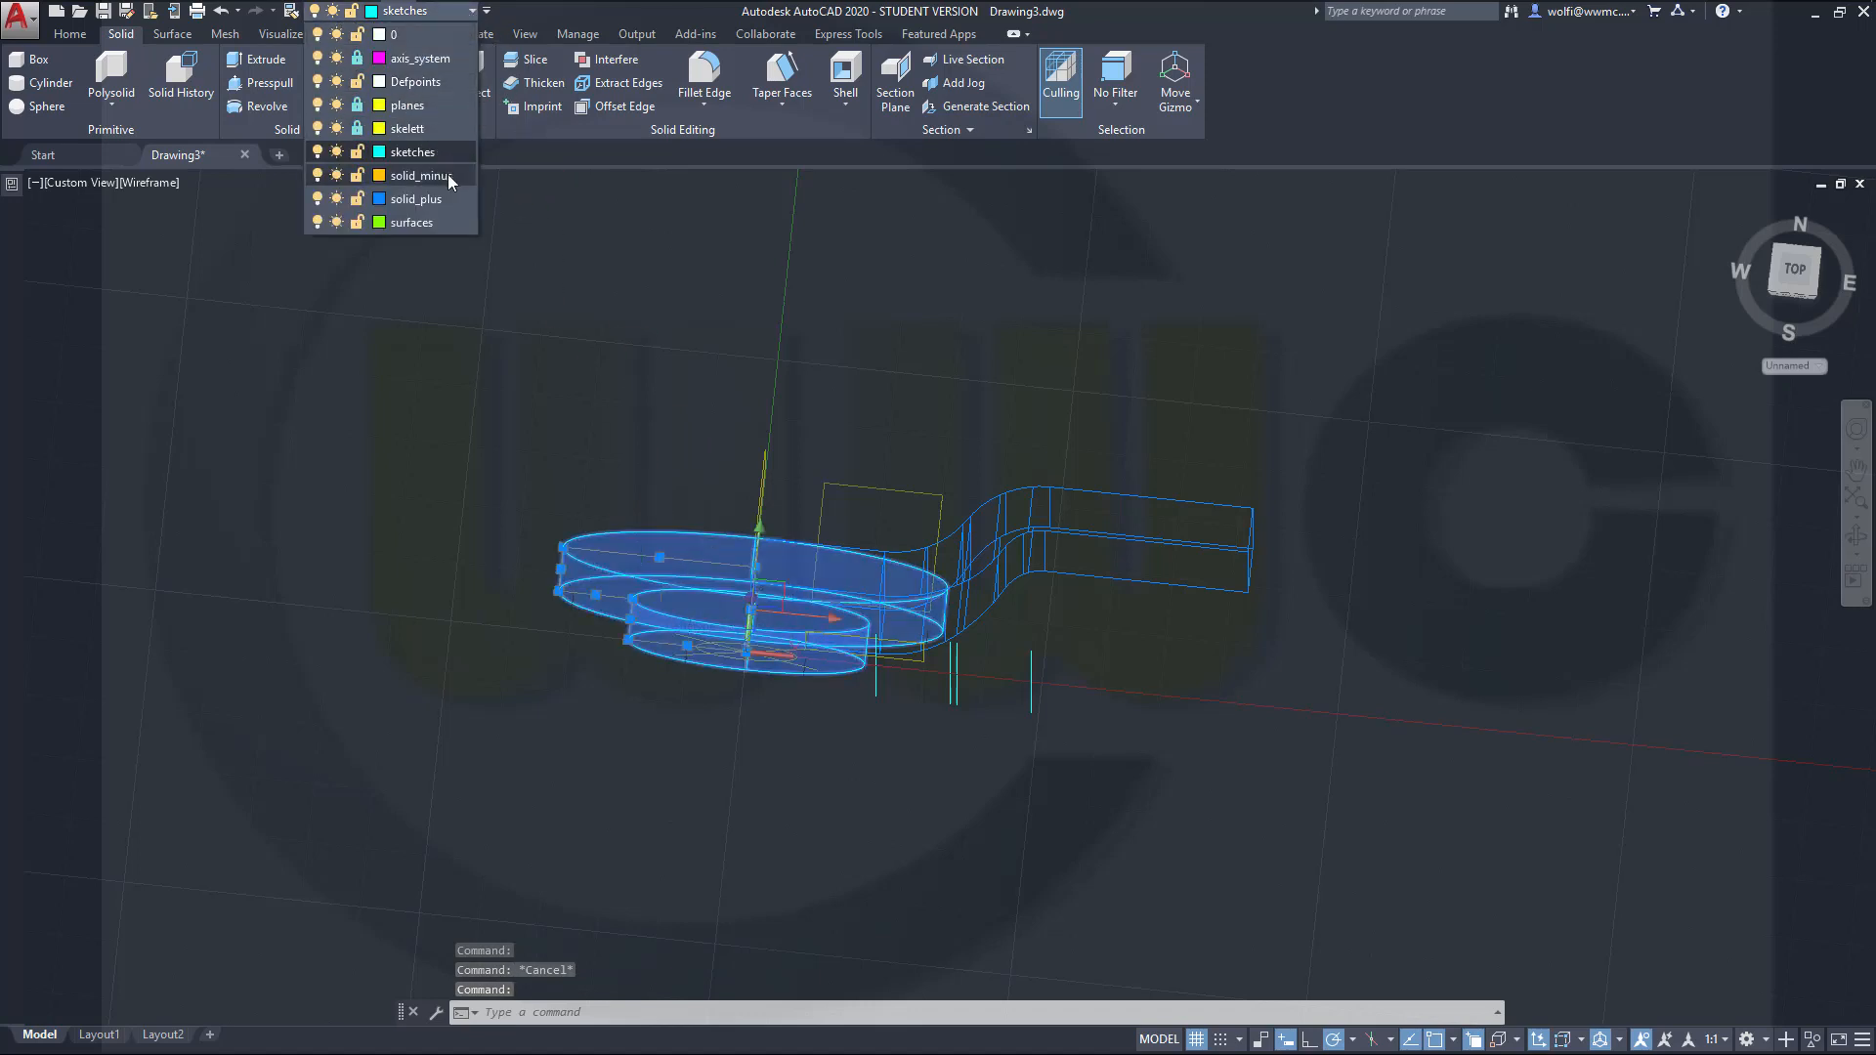
pyautogui.click(421, 175)
pyautogui.press('Escape')
pyautogui.press('Escape')
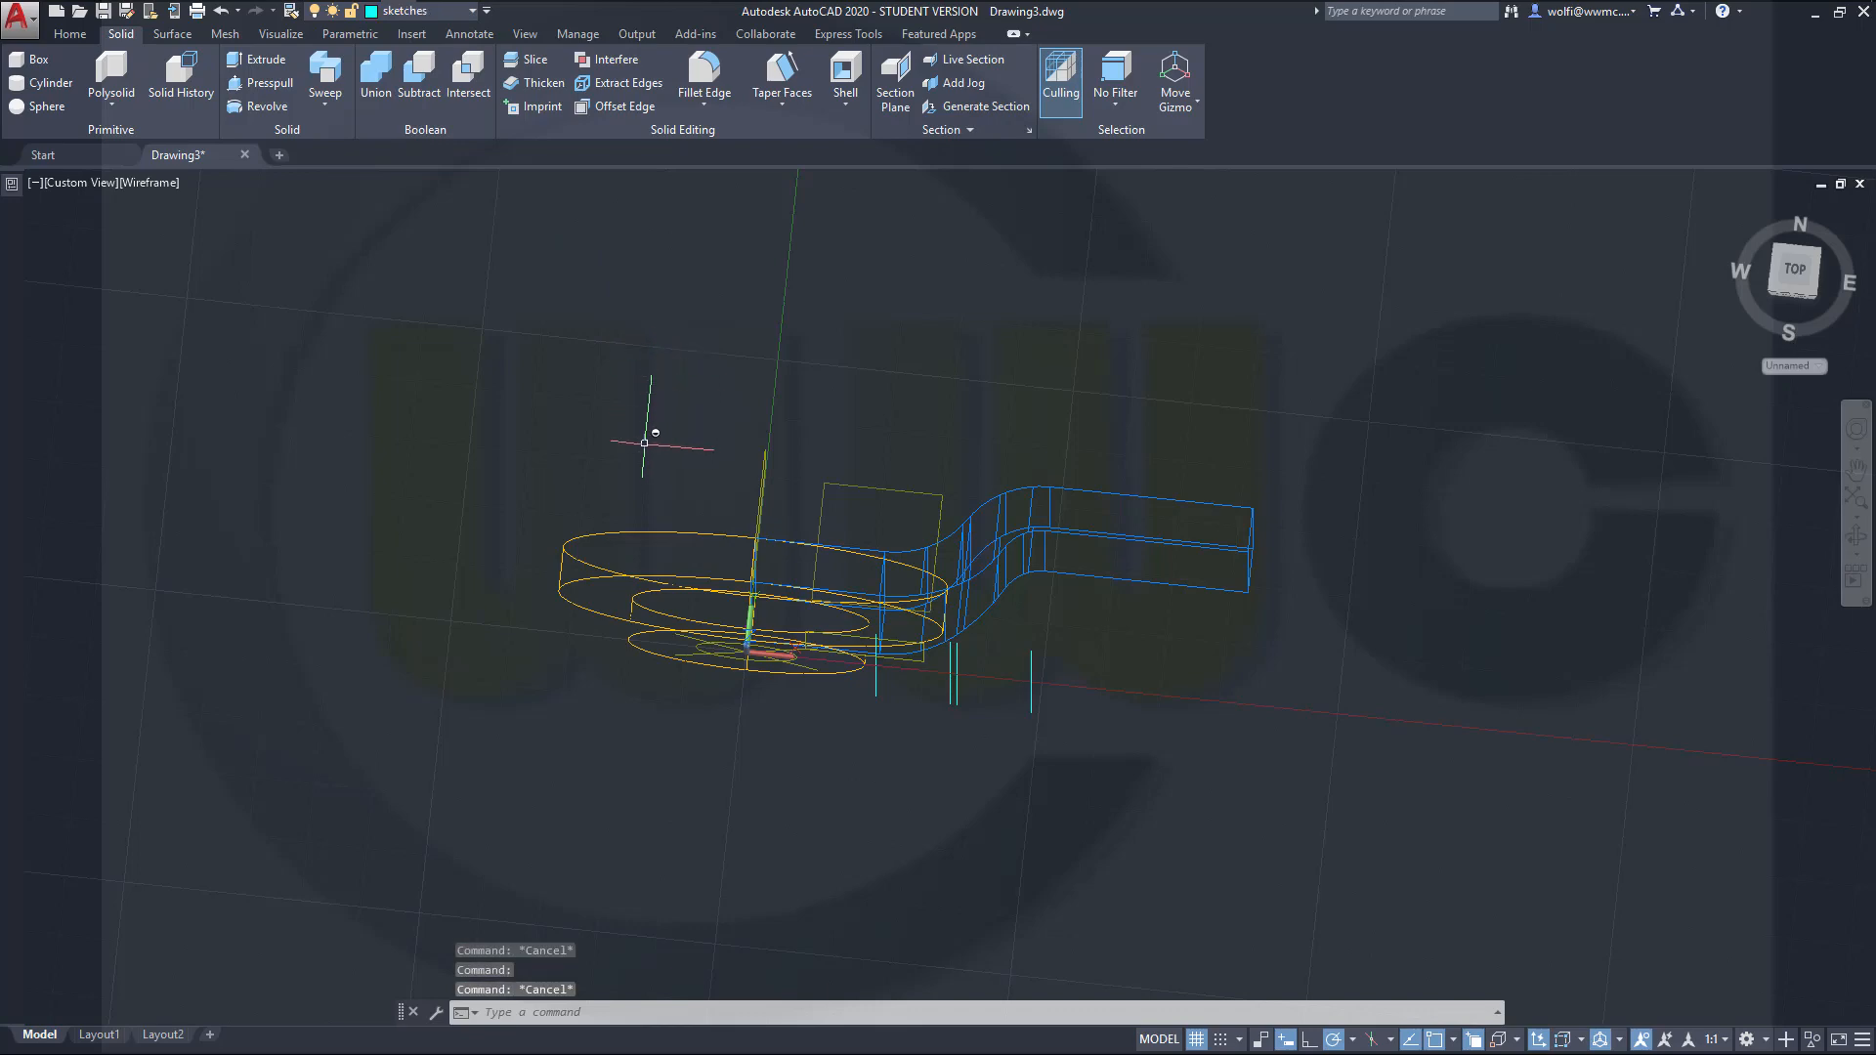
# Step: Rotate the UCS 90 degrees around its X axis
pyautogui.keyDown('shift'); pyautogui.moveTo(649, 431); pyautogui.dragTo(635, 612, button='middle'); pyautogui.keyUp('shift')
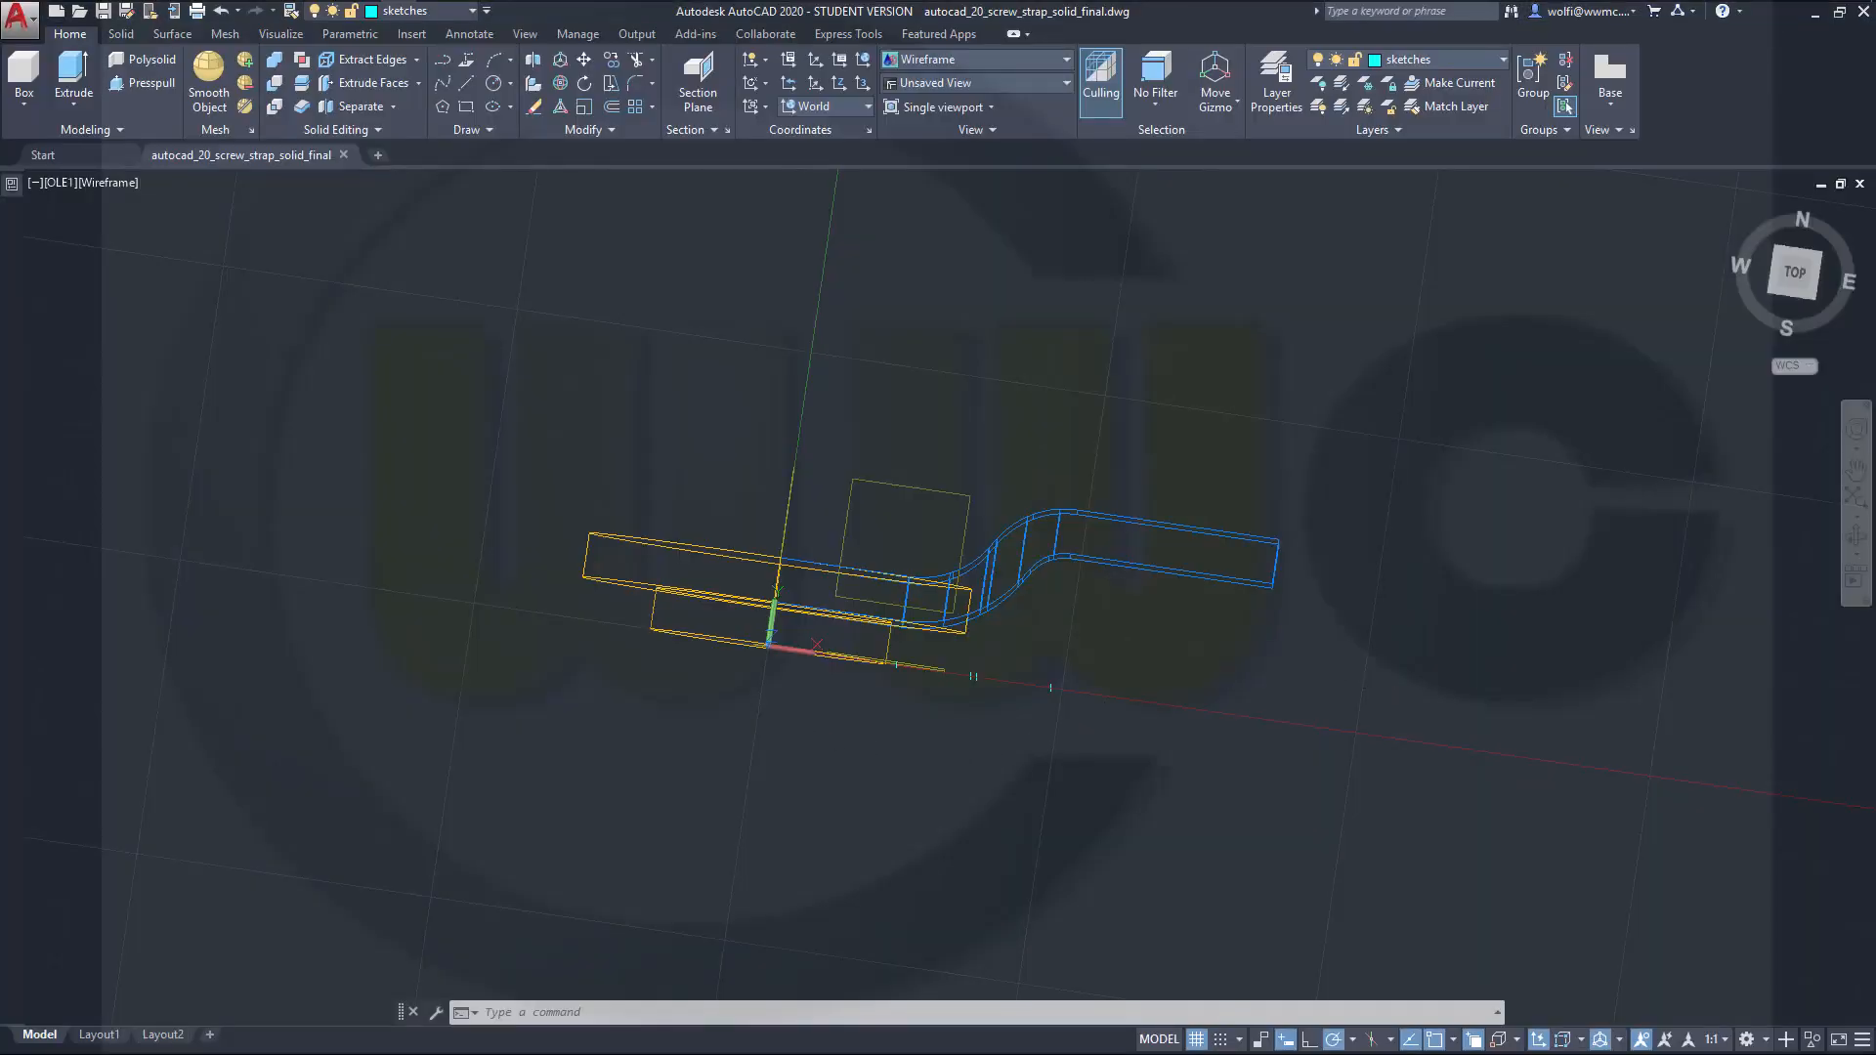
pyautogui.moveTo(755, 733)
pyautogui.keyDown('shift'); pyautogui.mouseDown(button='middle')
pyautogui.moveTo(768, 755)
pyautogui.moveTo(716, 779)
pyautogui.moveTo(743, 744)
pyautogui.mouseUp(button='middle'); pyautogui.keyUp('shift')
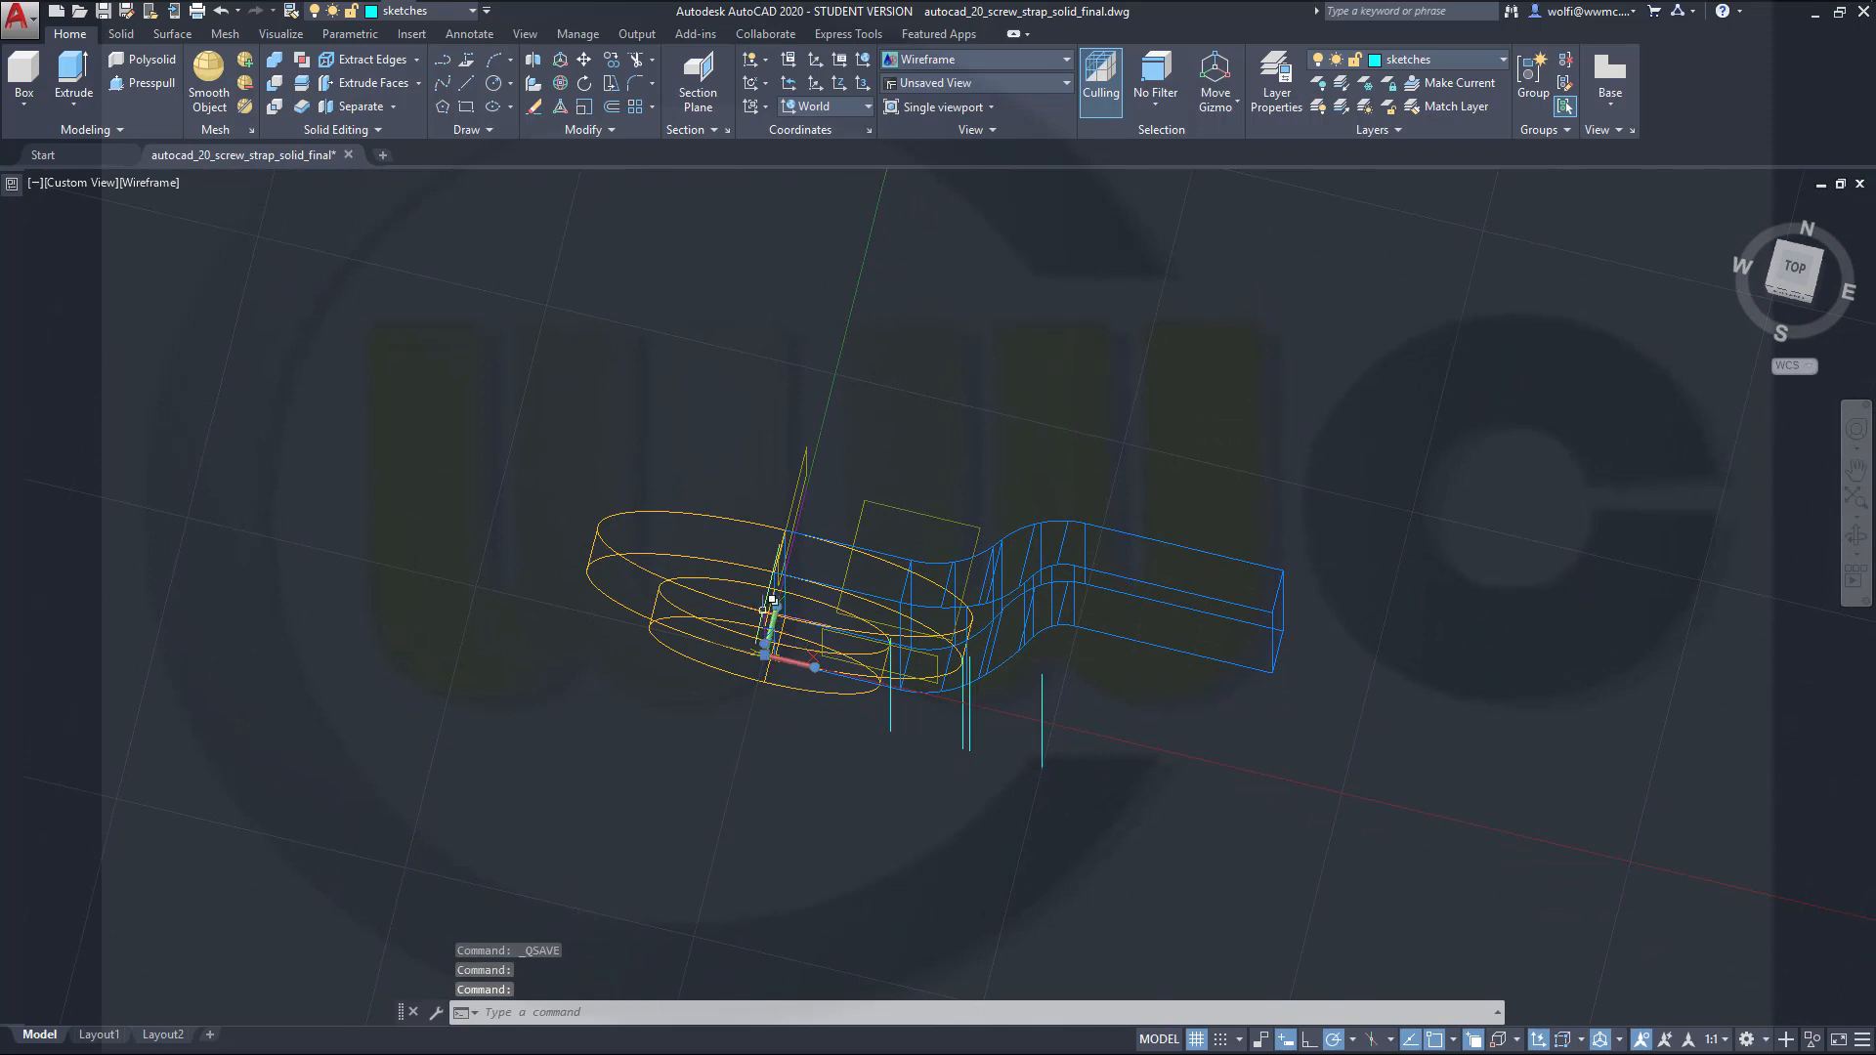
pyautogui.moveTo(788, 595)
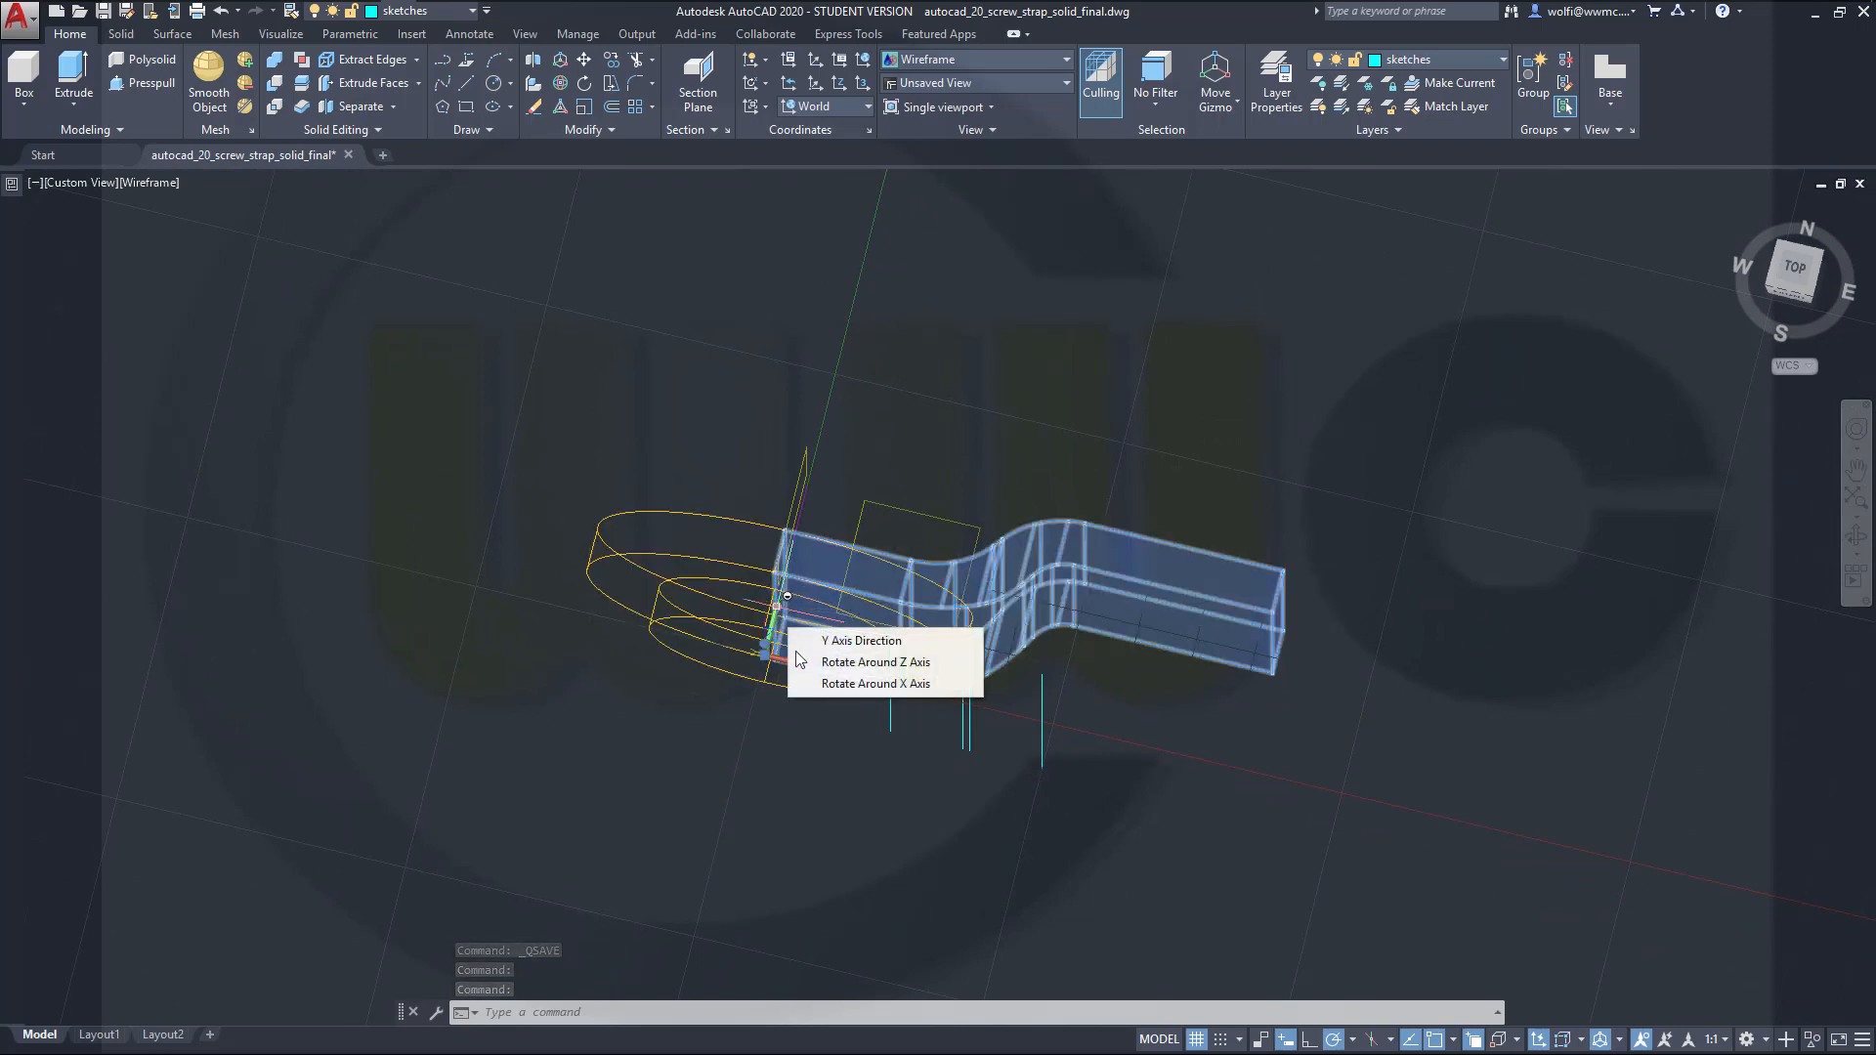
pyautogui.click(843, 684)
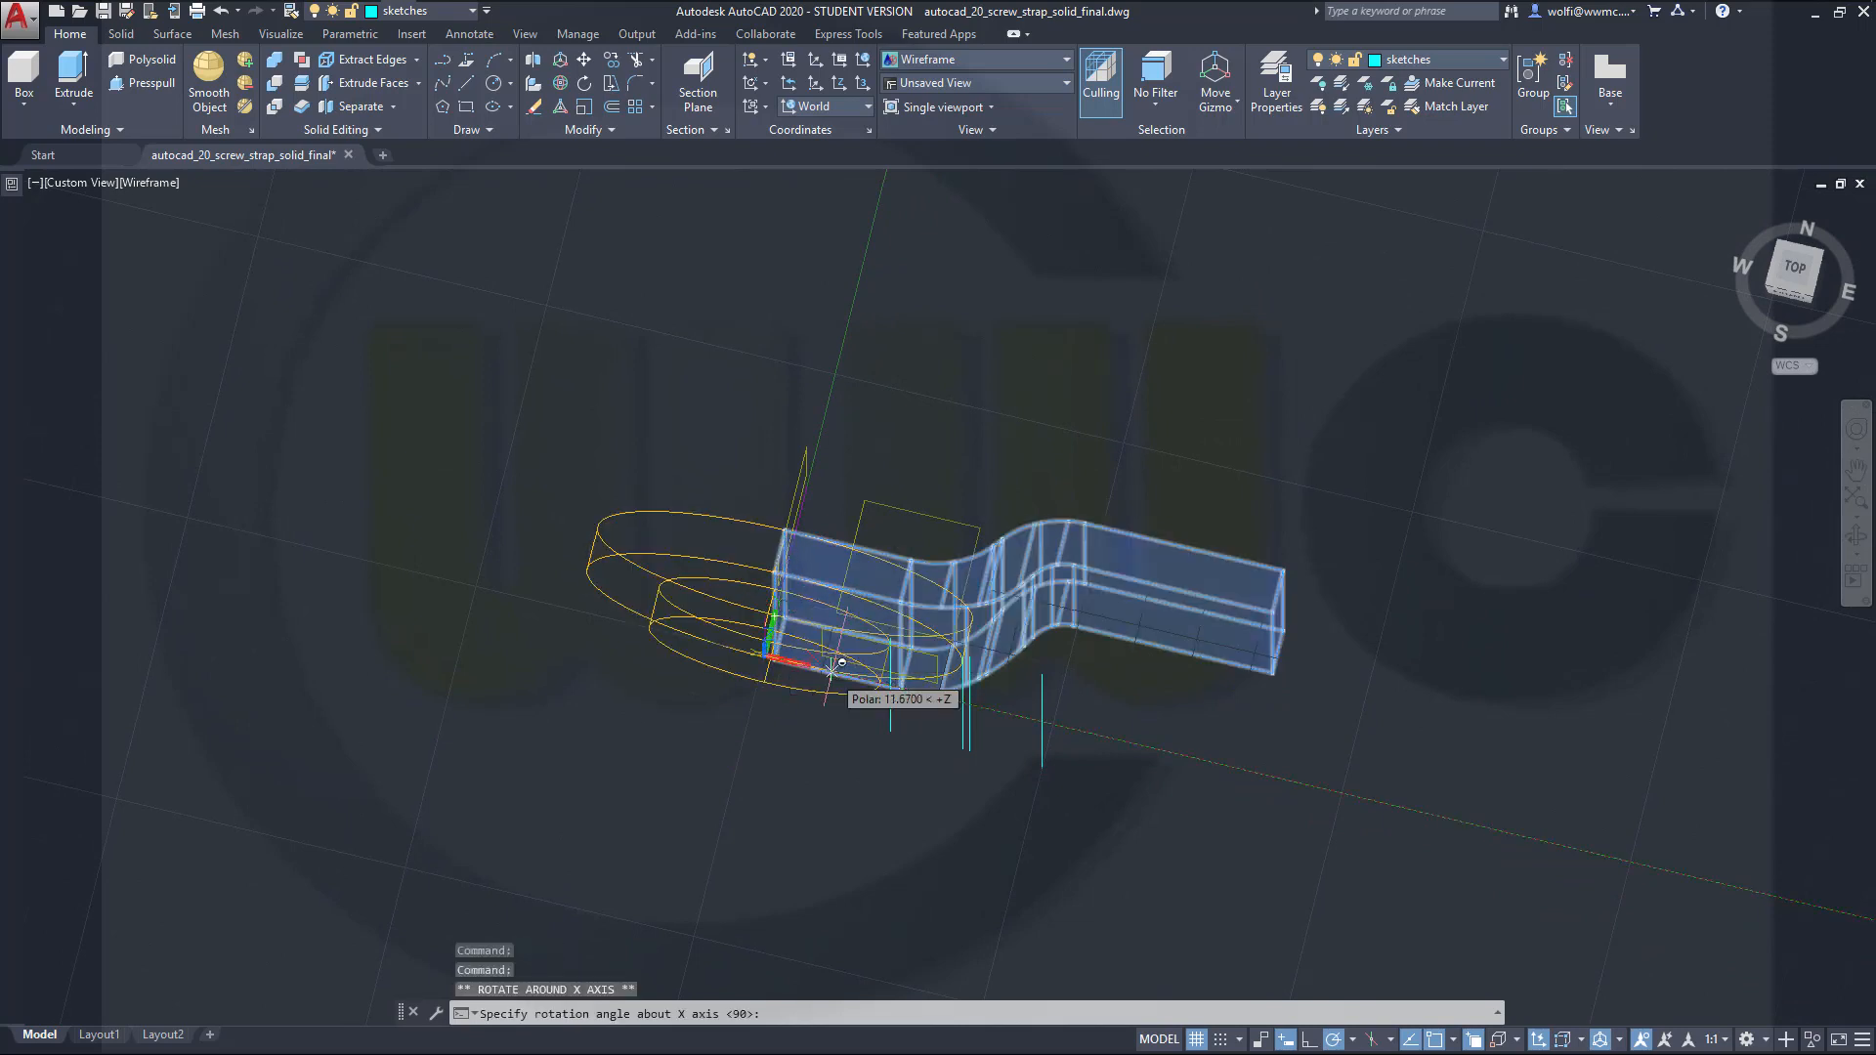
# Step: In the rotated UCS's Top view, draw a 40 by 12 rectangle in the free area just beyond the S-shaped solid's narrow end
pyautogui.keyDown('shift'); pyautogui.moveTo(462, 679); pyautogui.dragTo(544, 481, button='middle'); pyautogui.keyUp('shift')
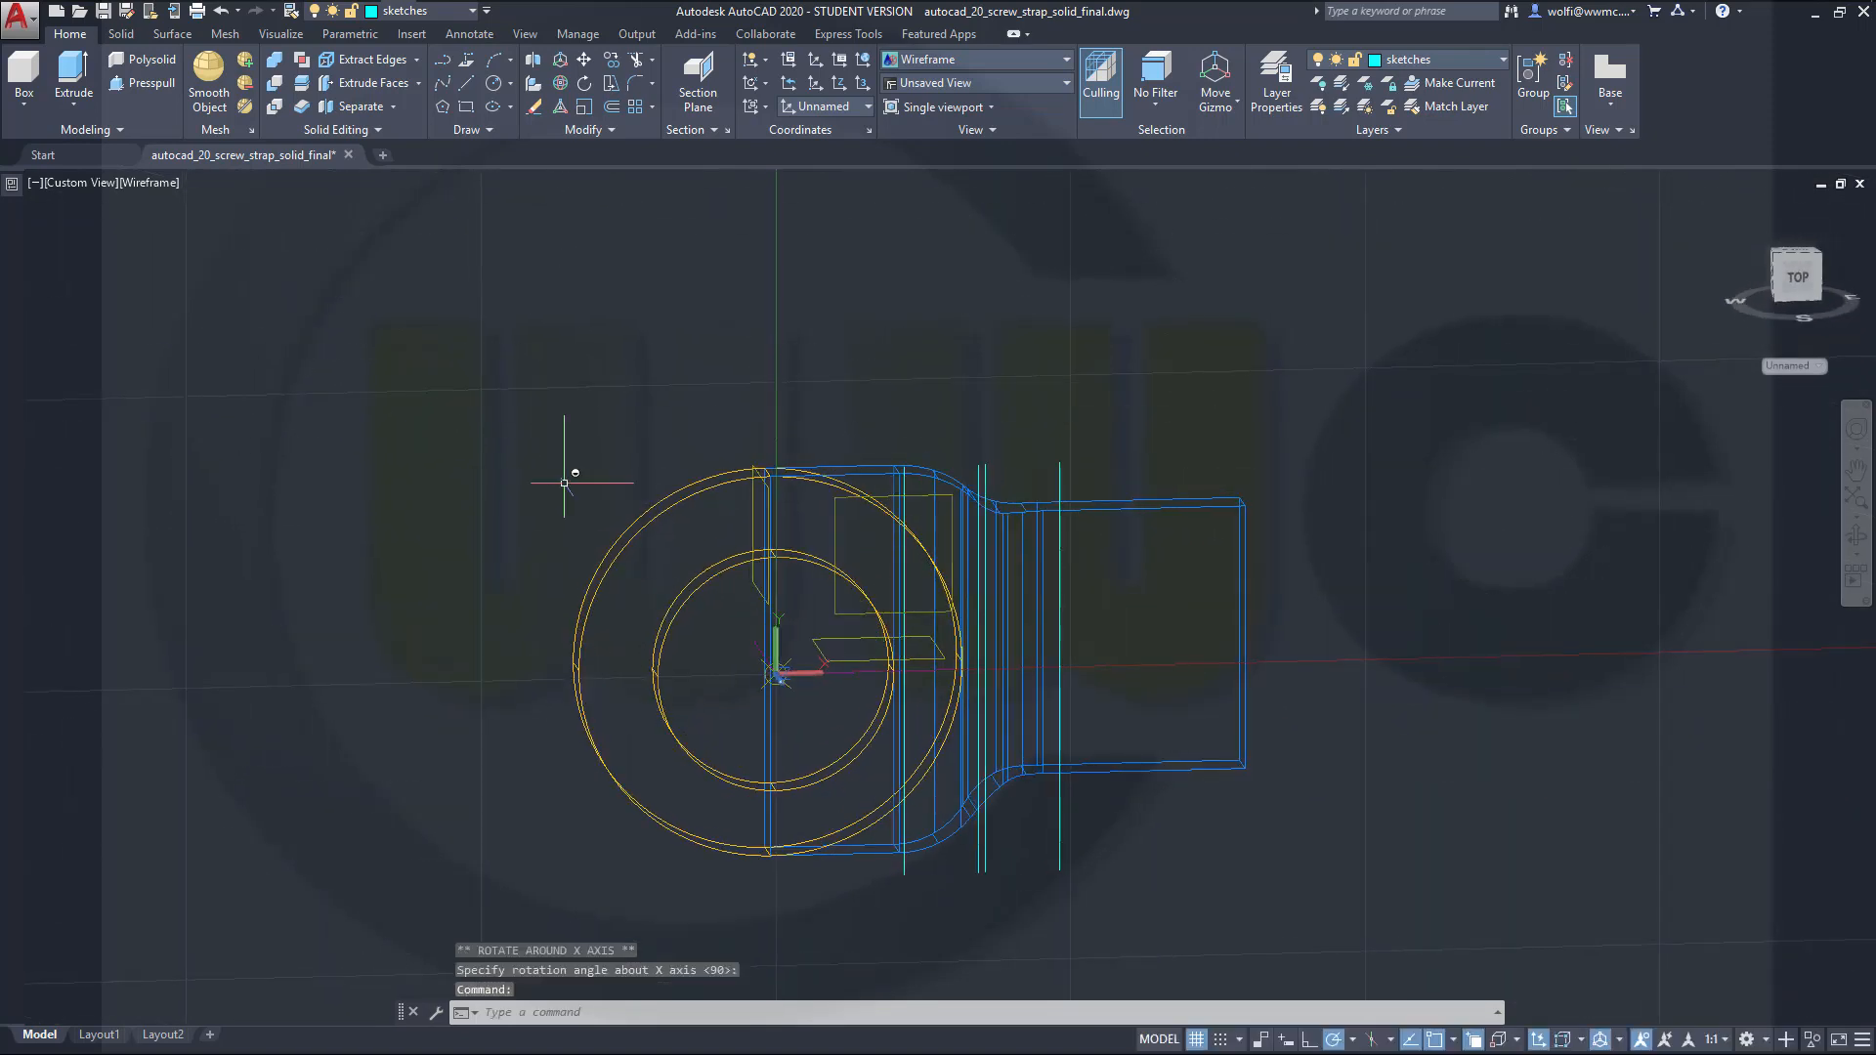
pyautogui.click(1801, 278)
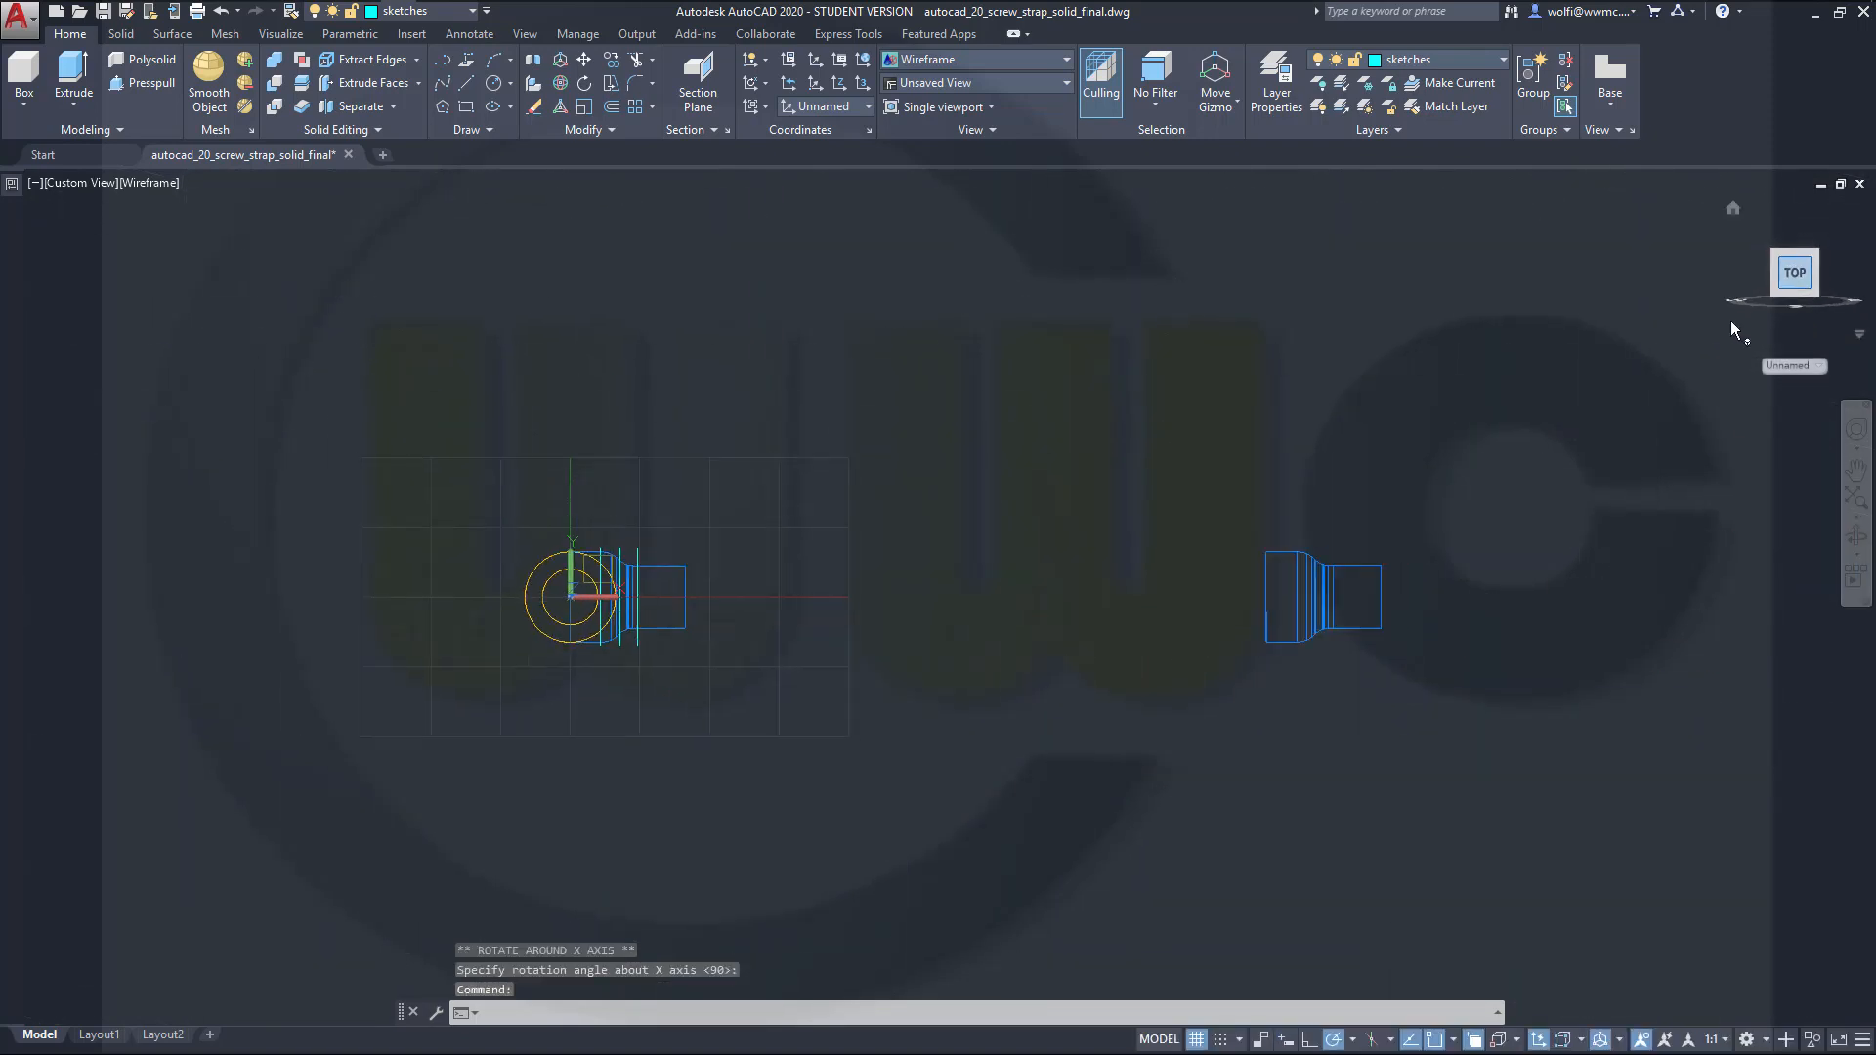
pyautogui.scroll(3, 619, 574)
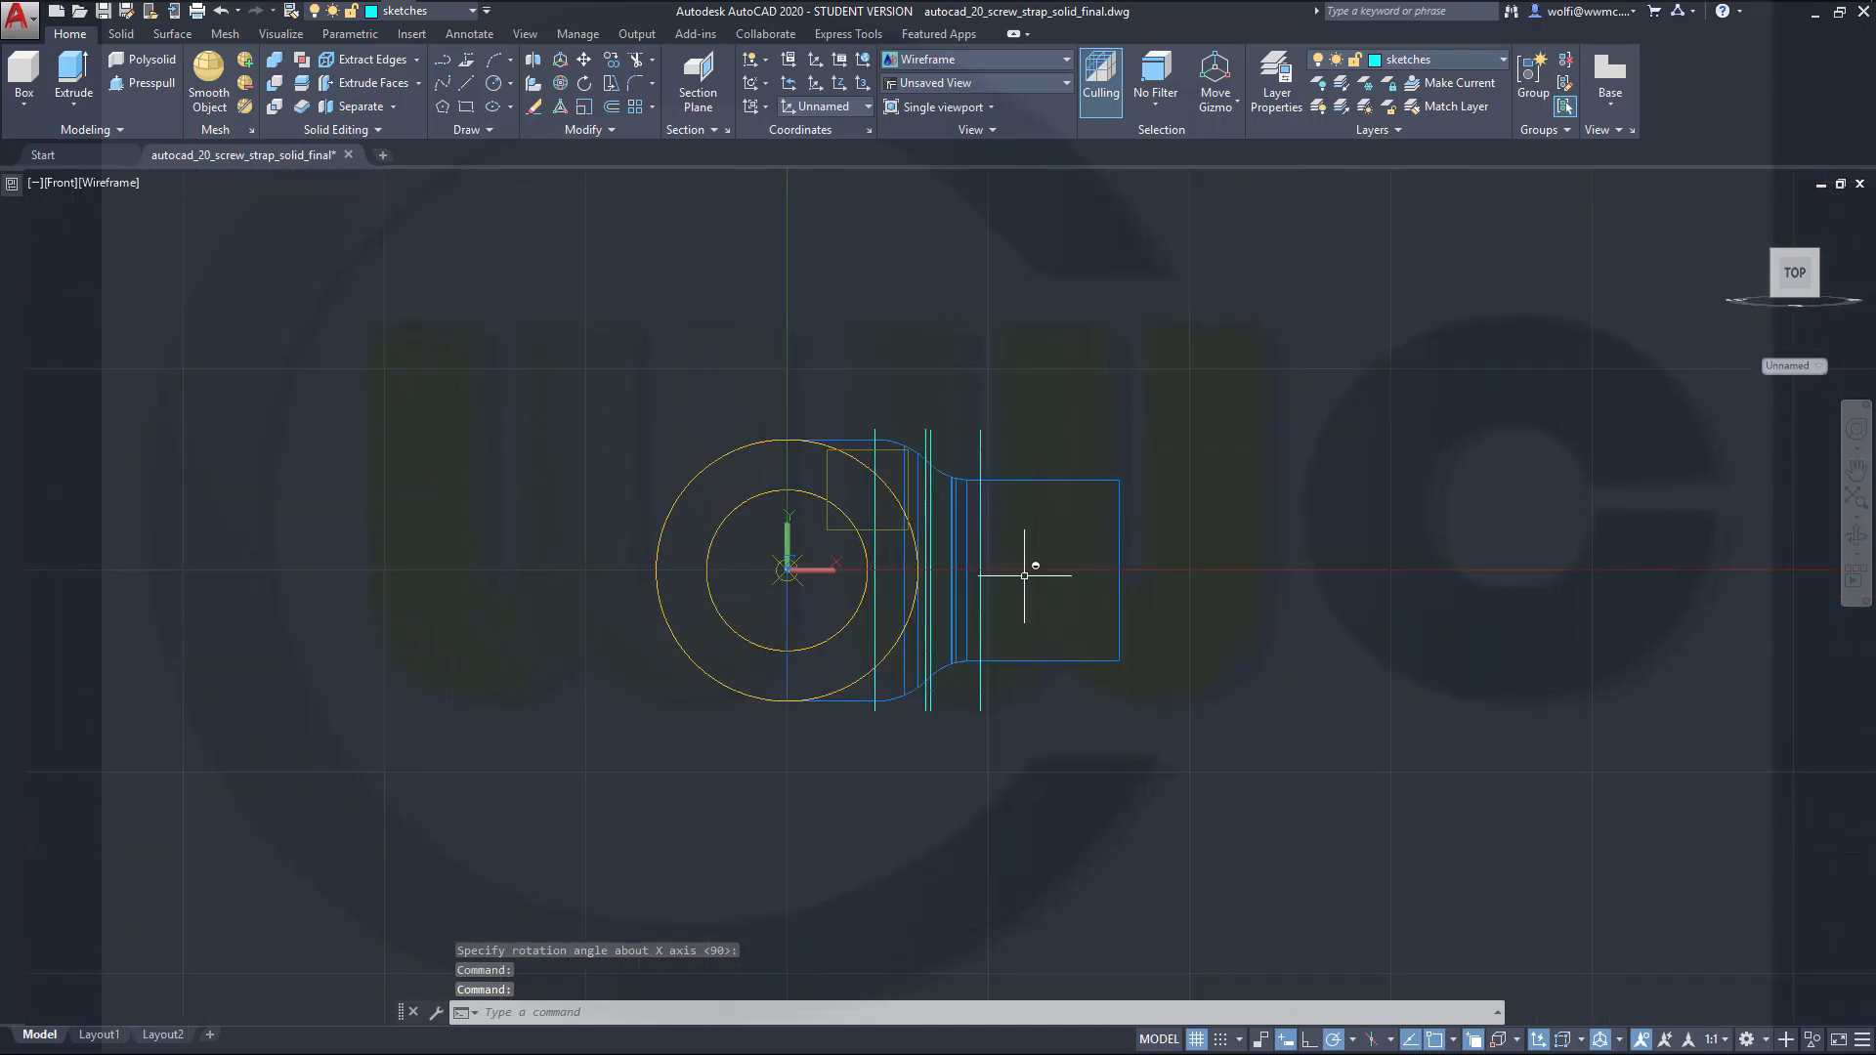
pyautogui.scroll(2, 1266, 554)
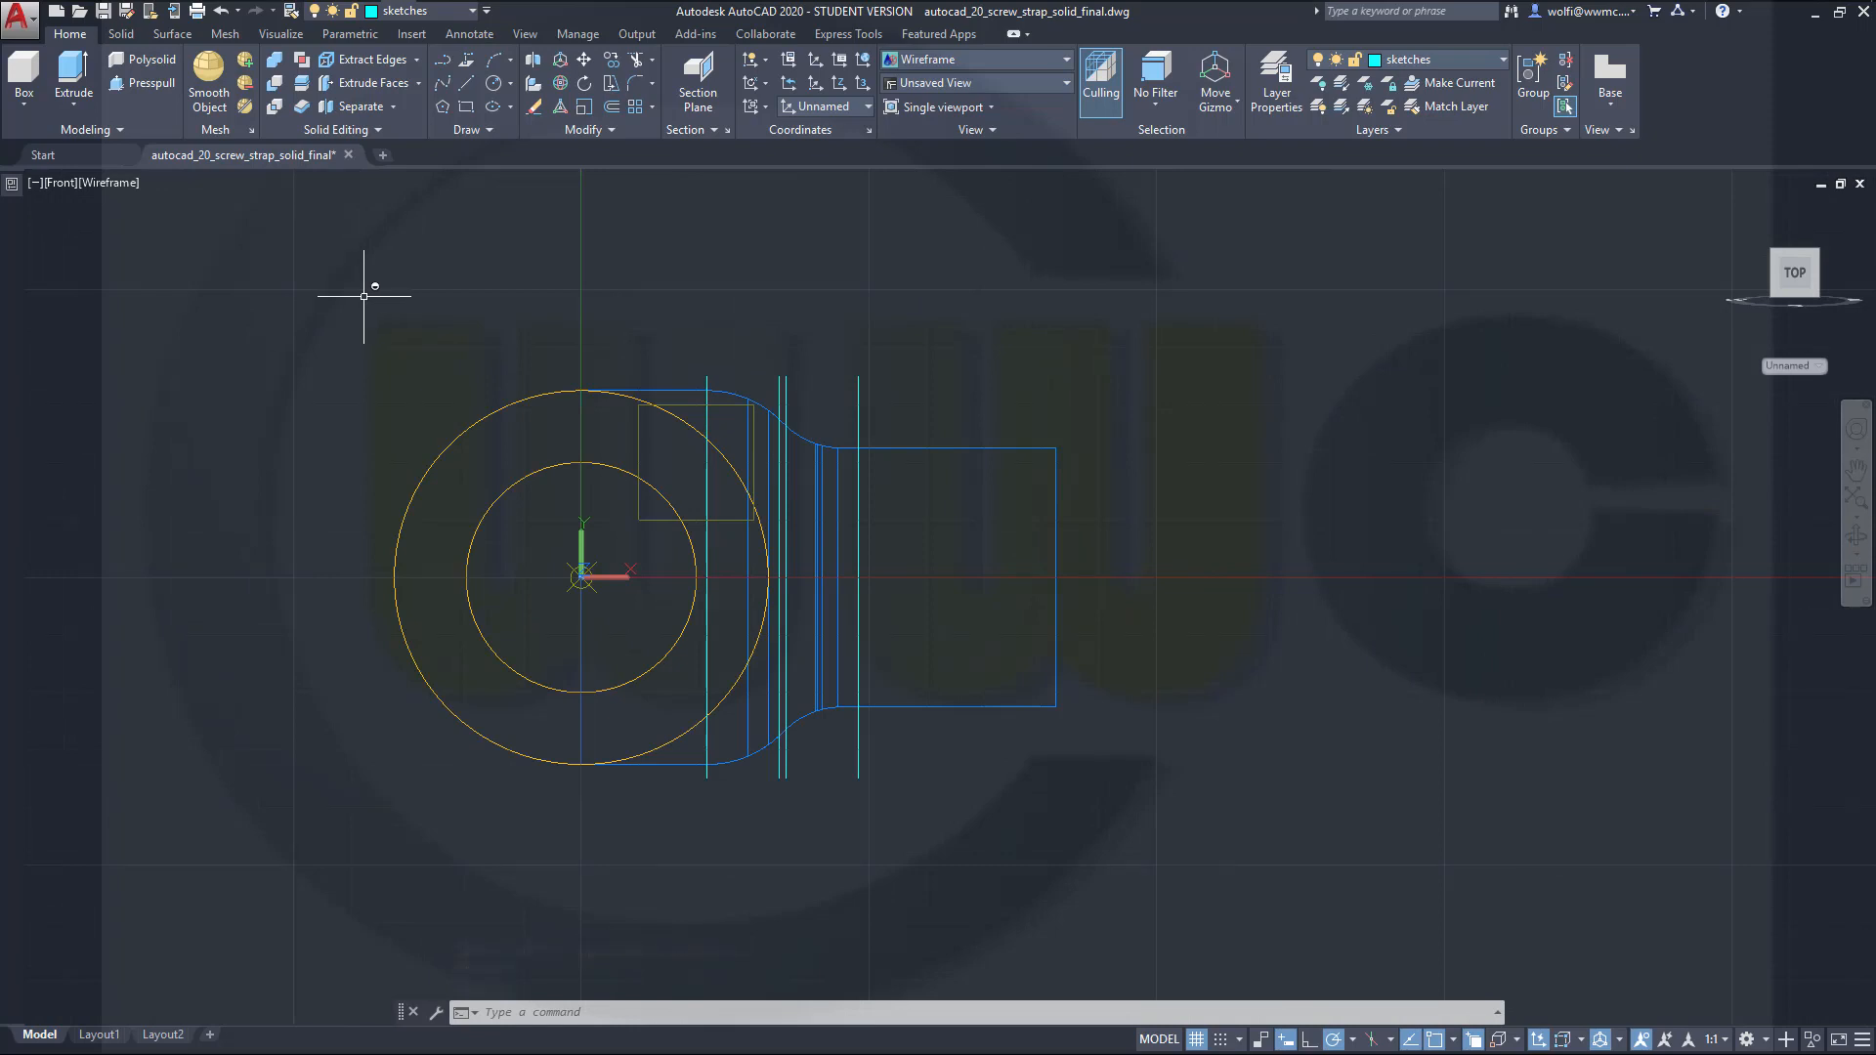
pyautogui.click(465, 106)
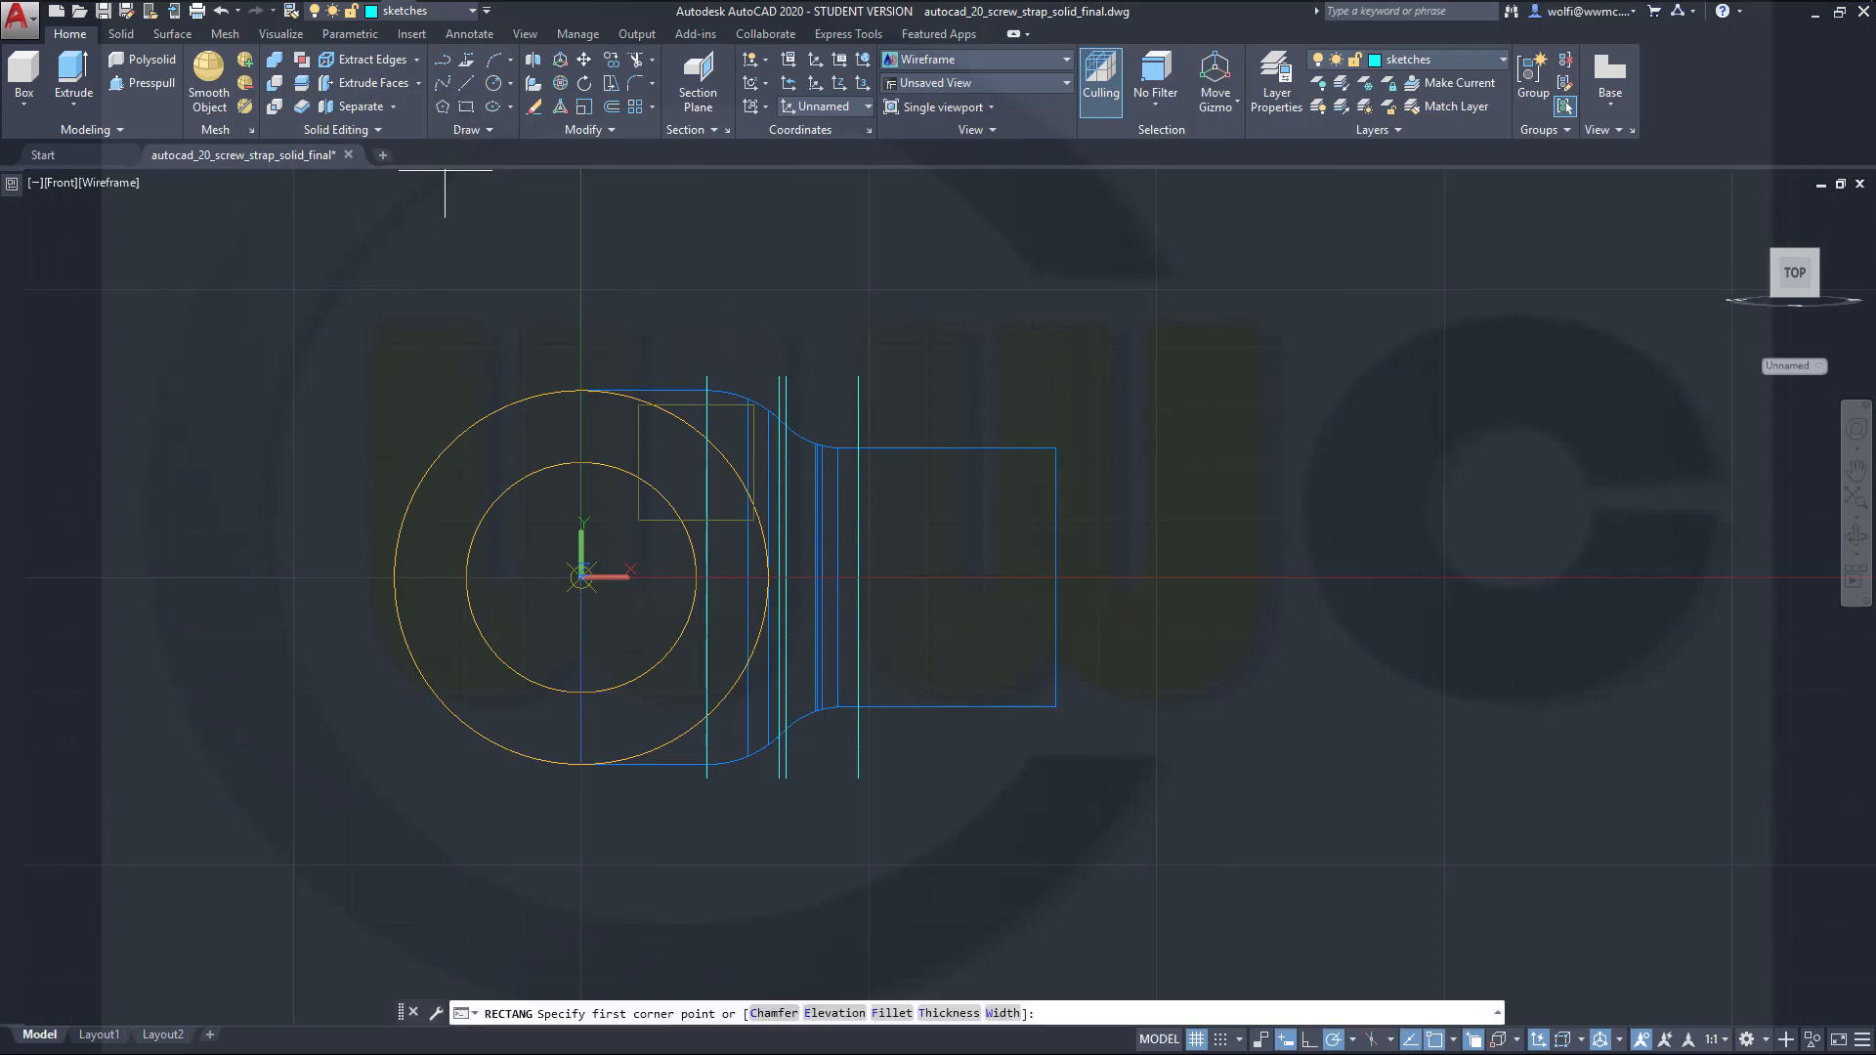
pyautogui.click(1137, 569)
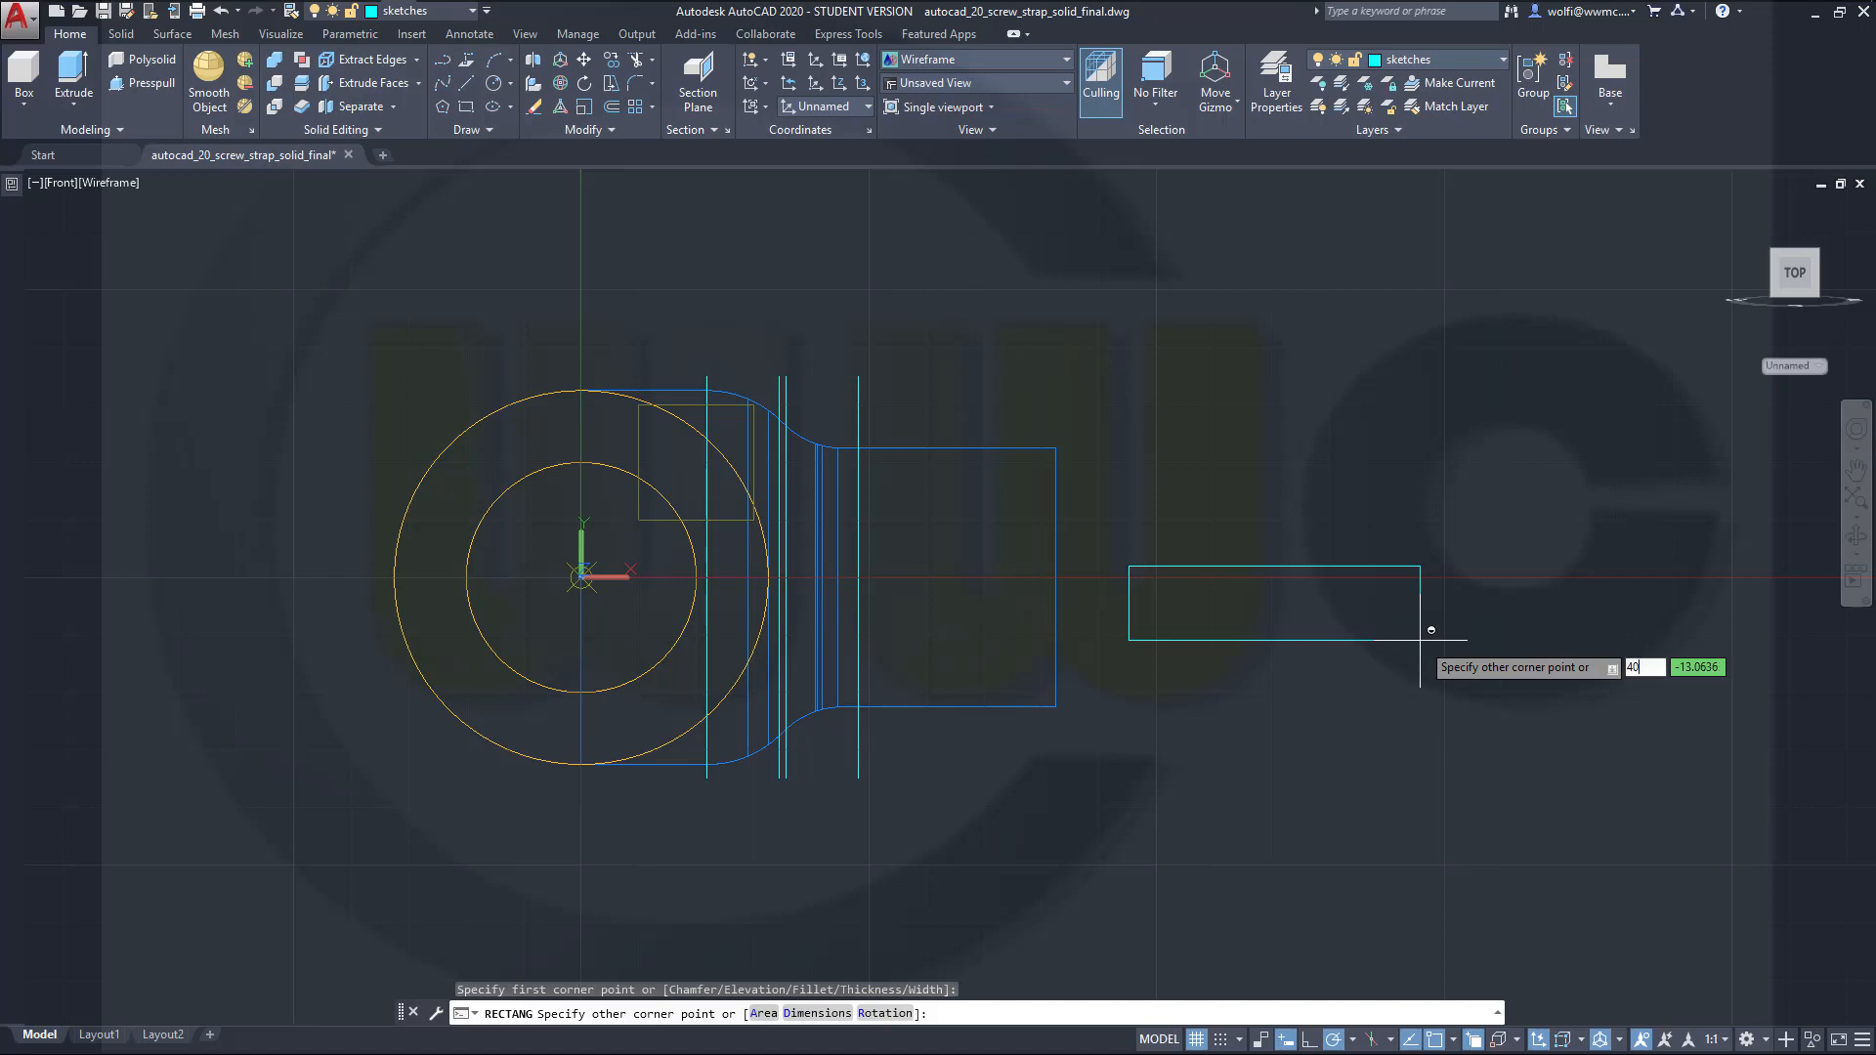
pyautogui.press('Tab')
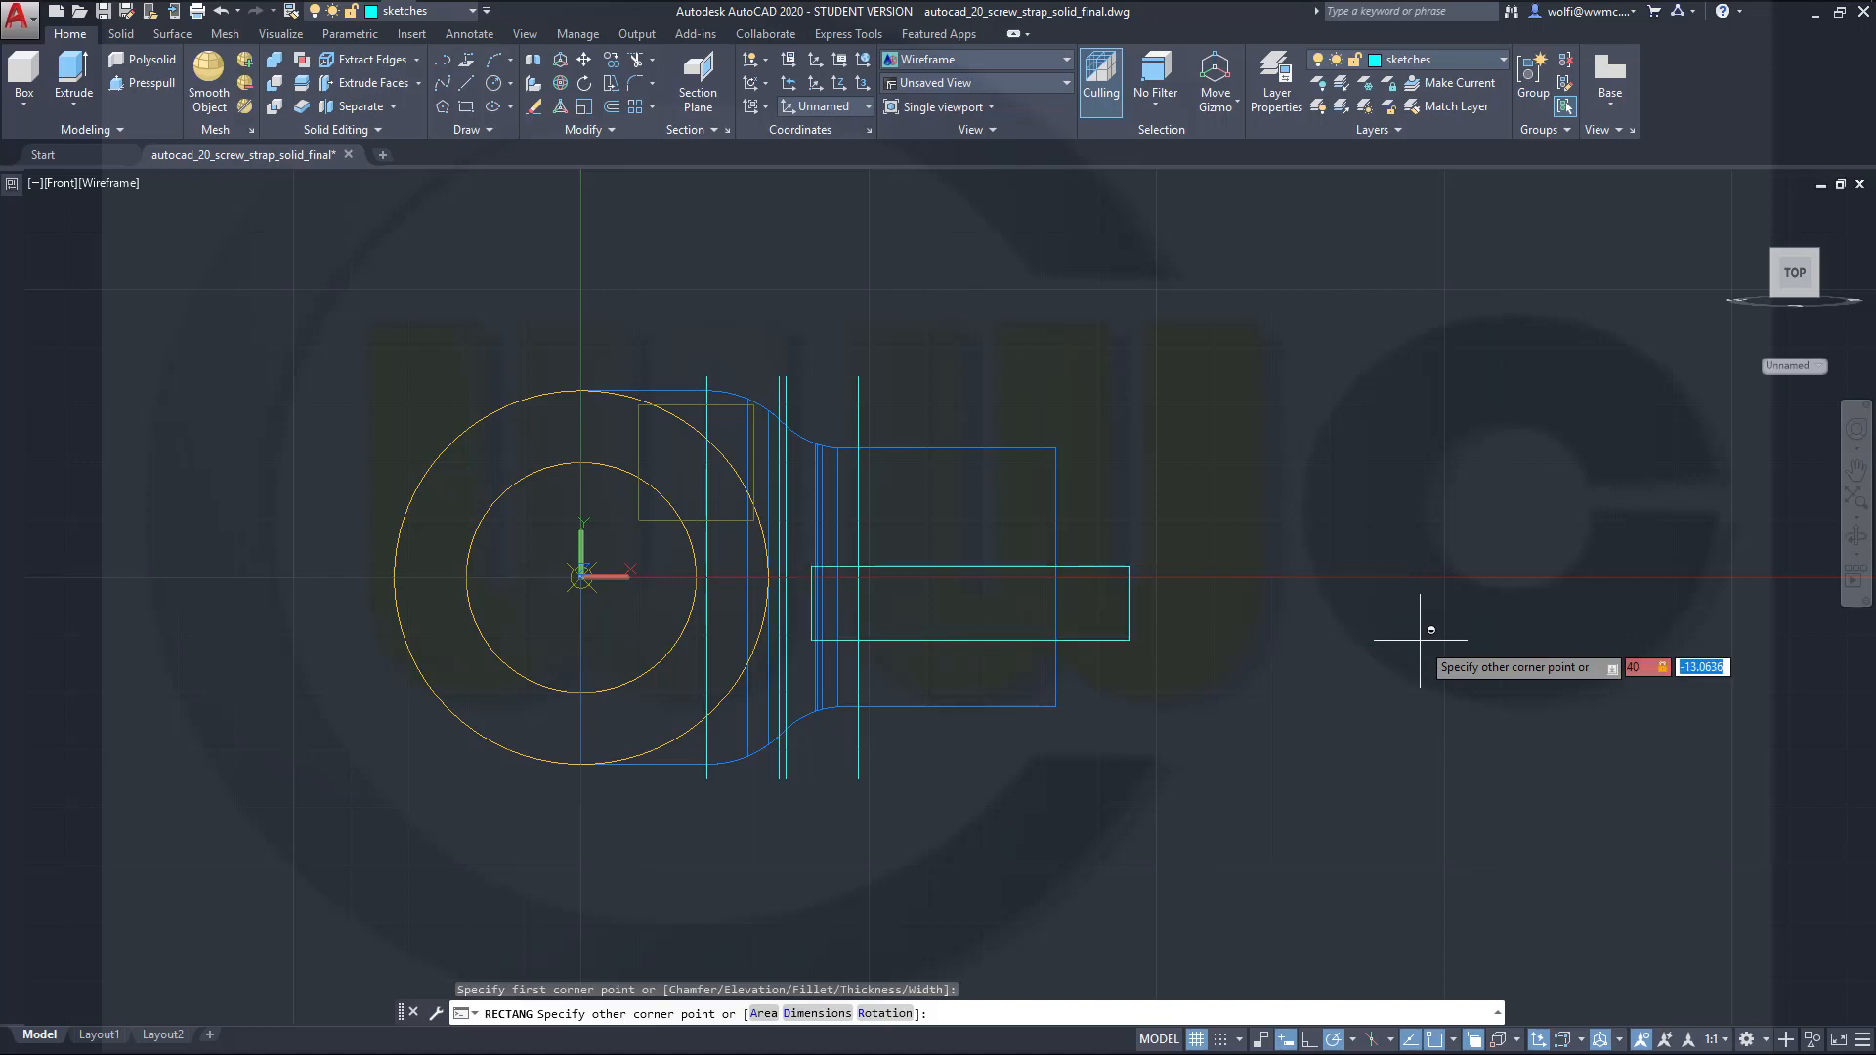
pyautogui.press('Return')
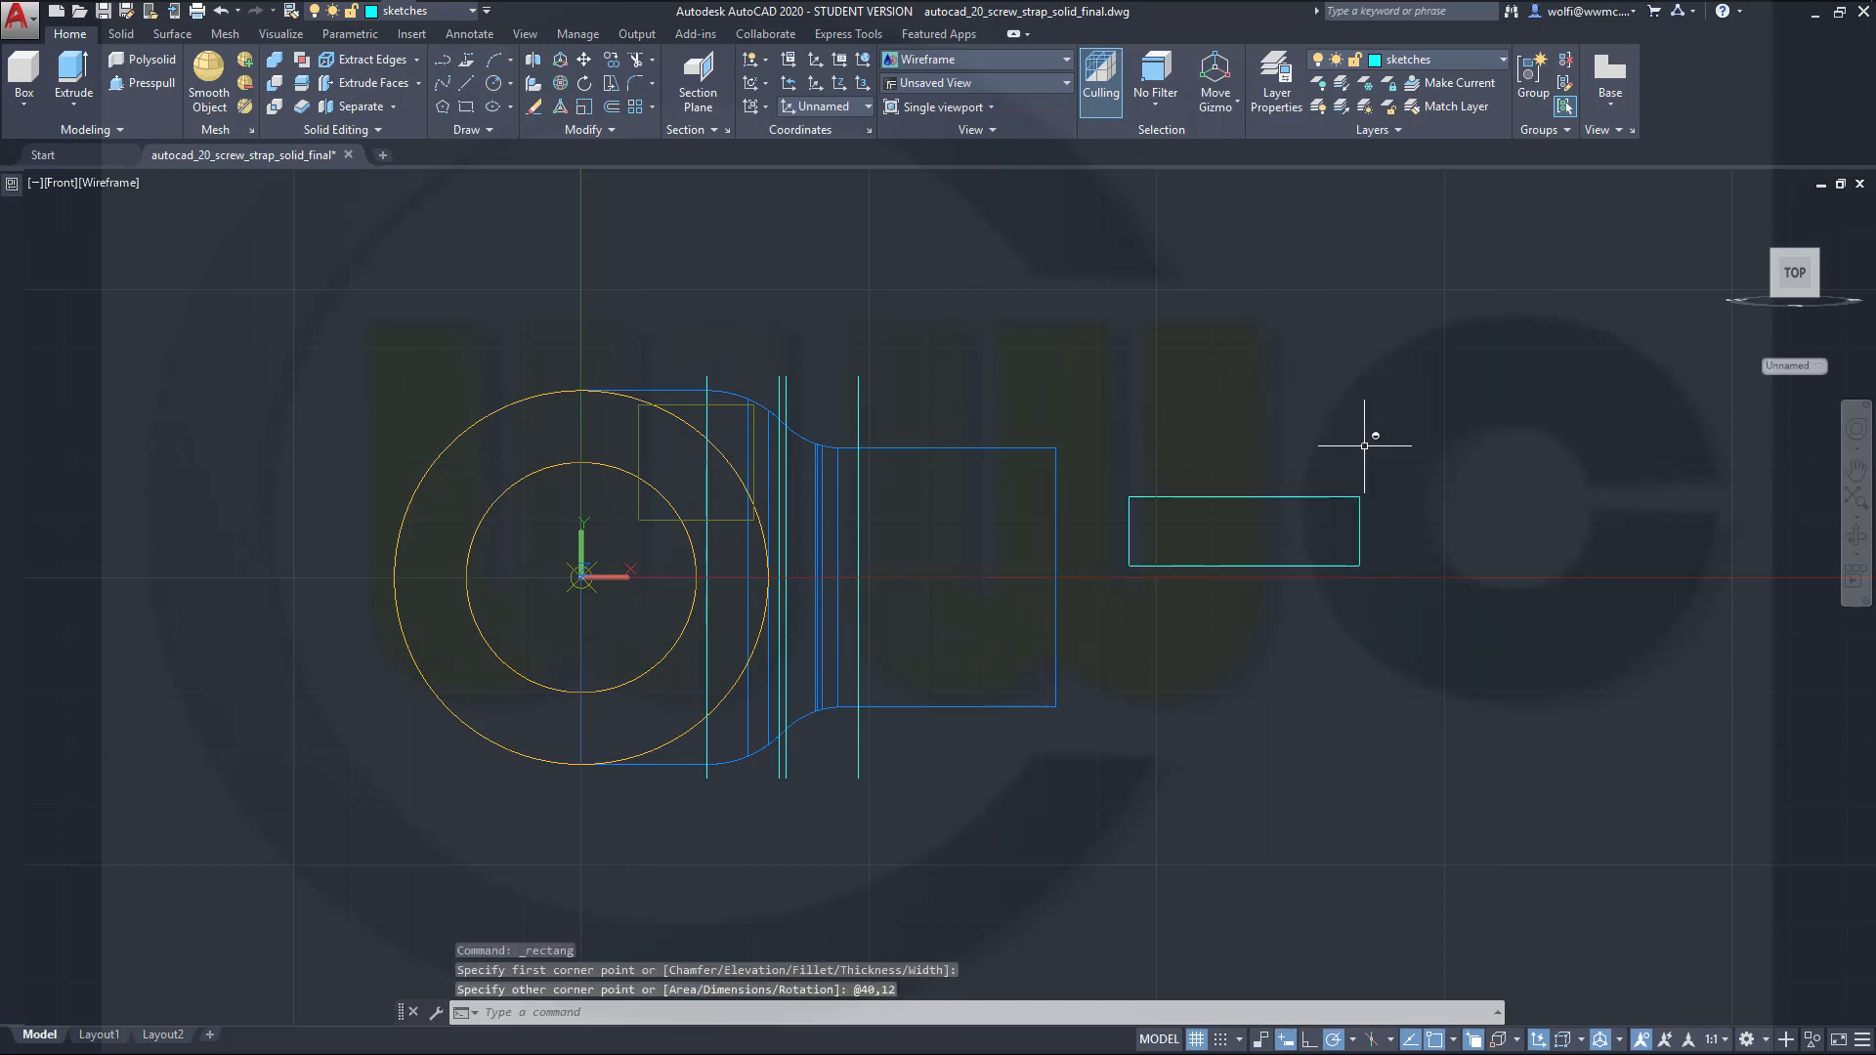
# Step: Move the rectangle from the midpoint of its short edge farthest from the origin to the midpoint of the sketch line farthest from the origin
pyautogui.click(584, 59)
pyautogui.click(1273, 496)
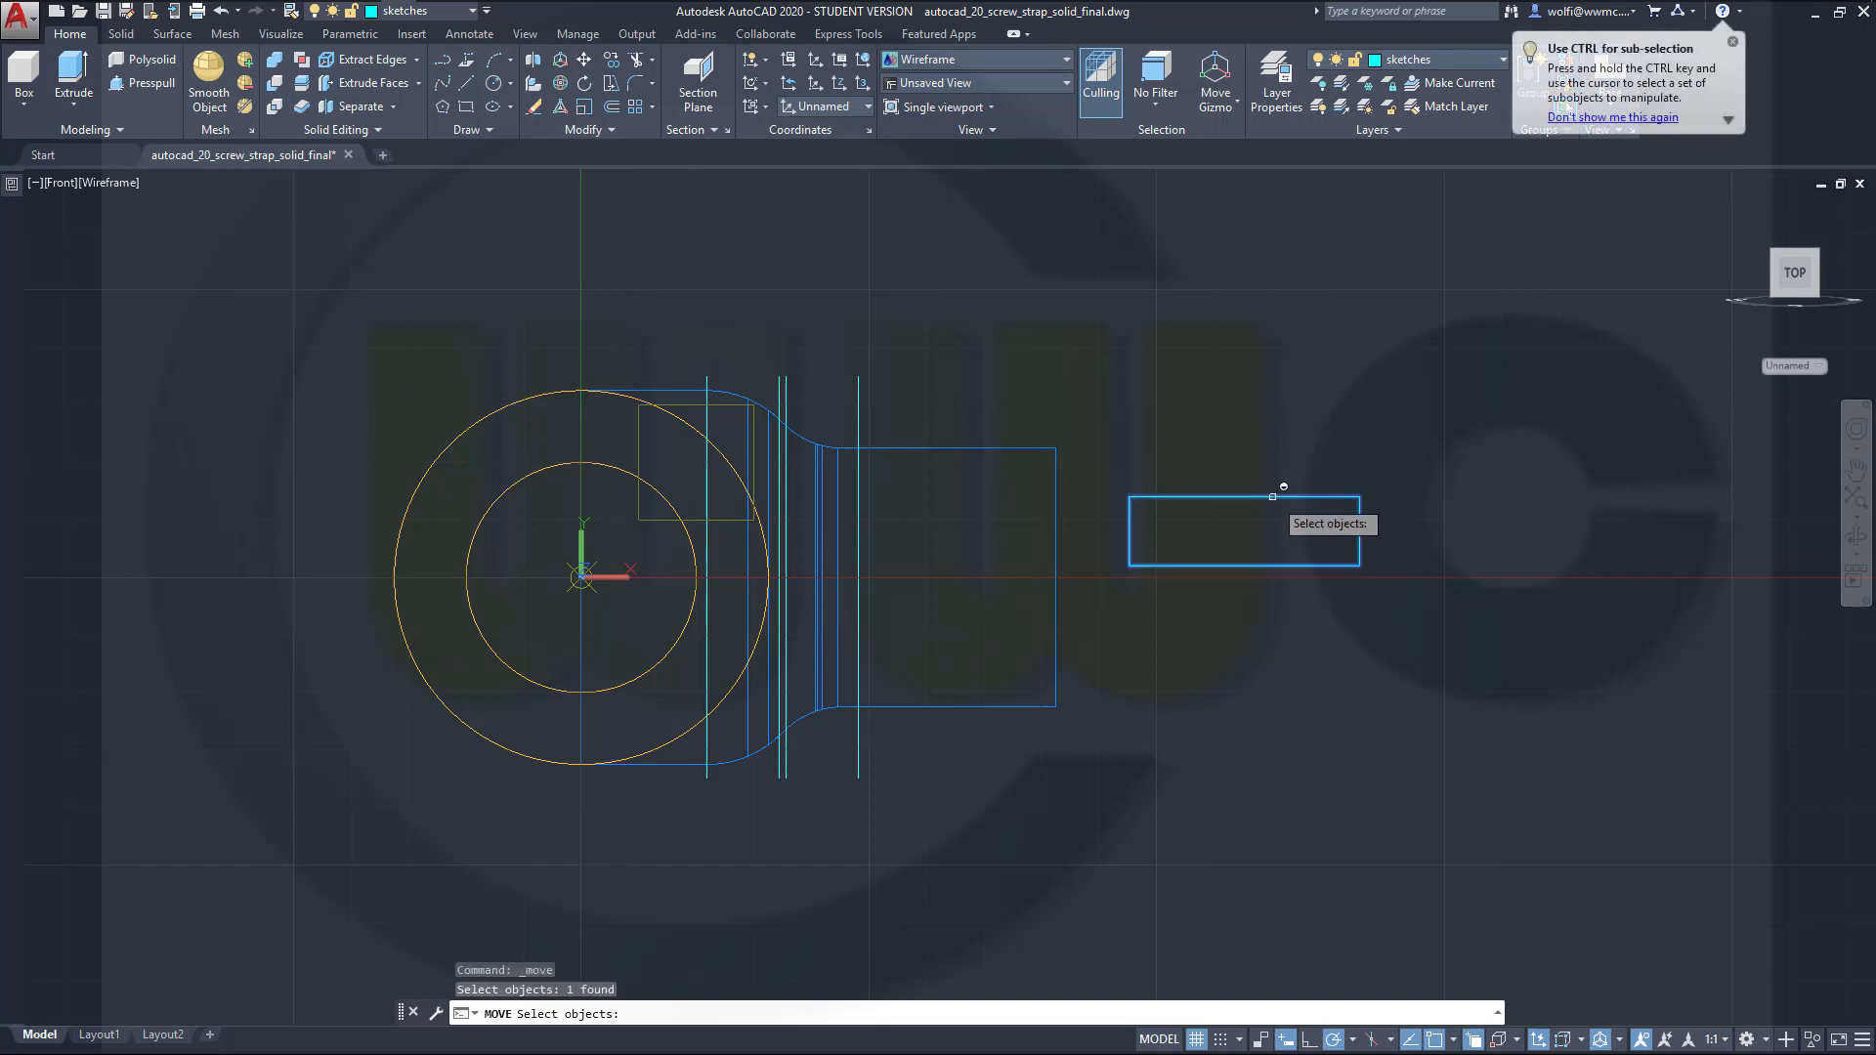
pyautogui.press('Return')
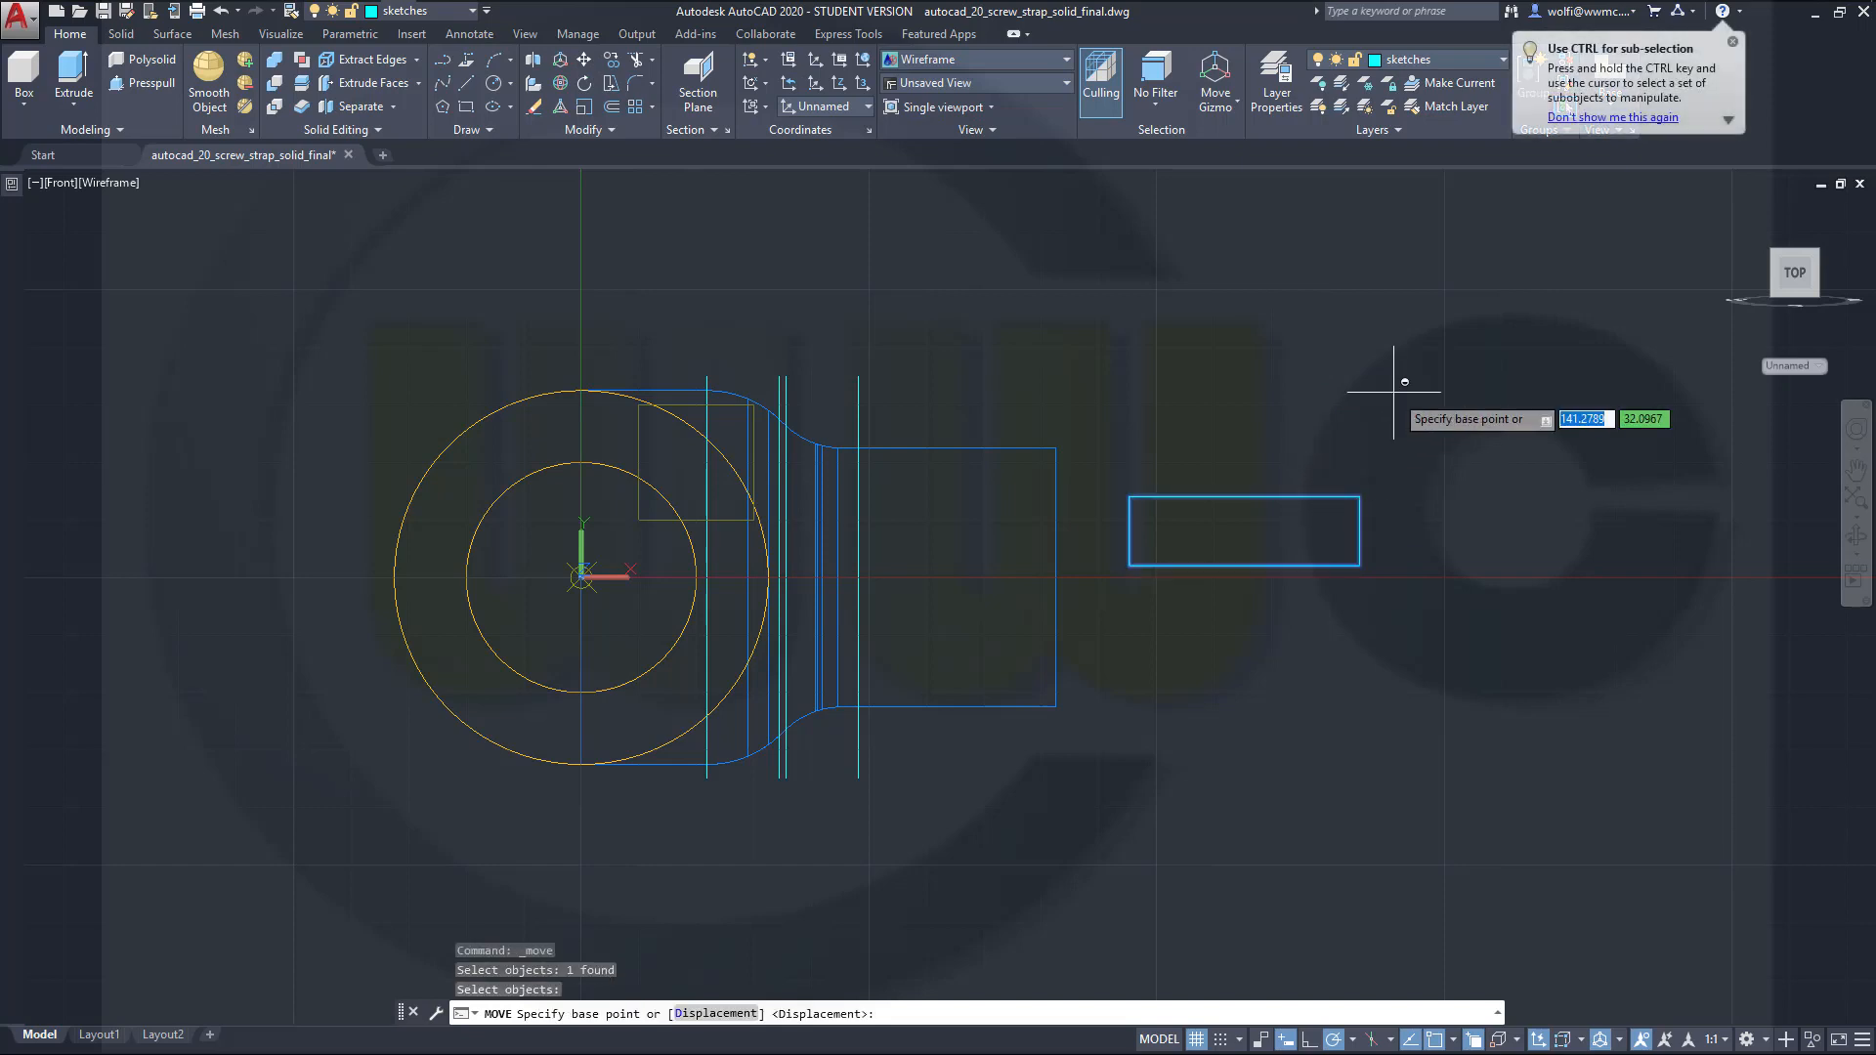
pyautogui.keyDown('shift'); pyautogui.rightClick(1395, 393); pyautogui.keyUp('shift')
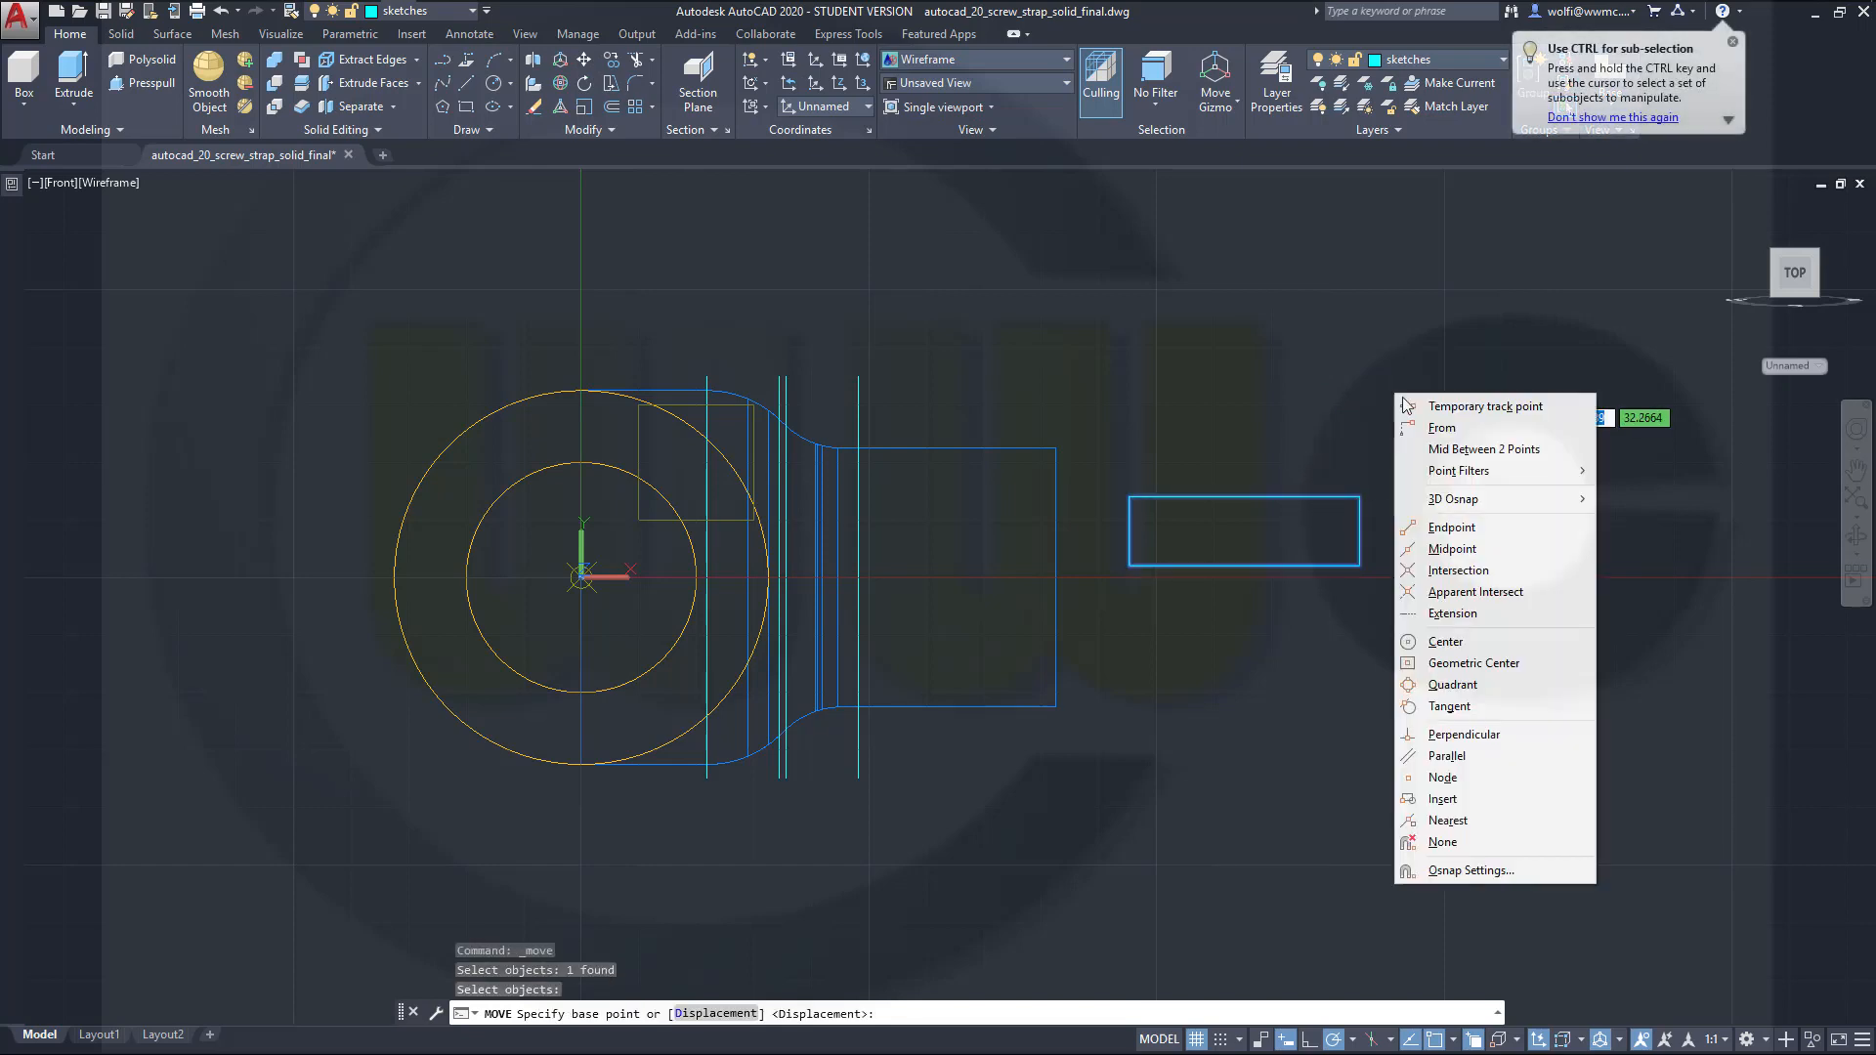
pyautogui.click(1448, 550)
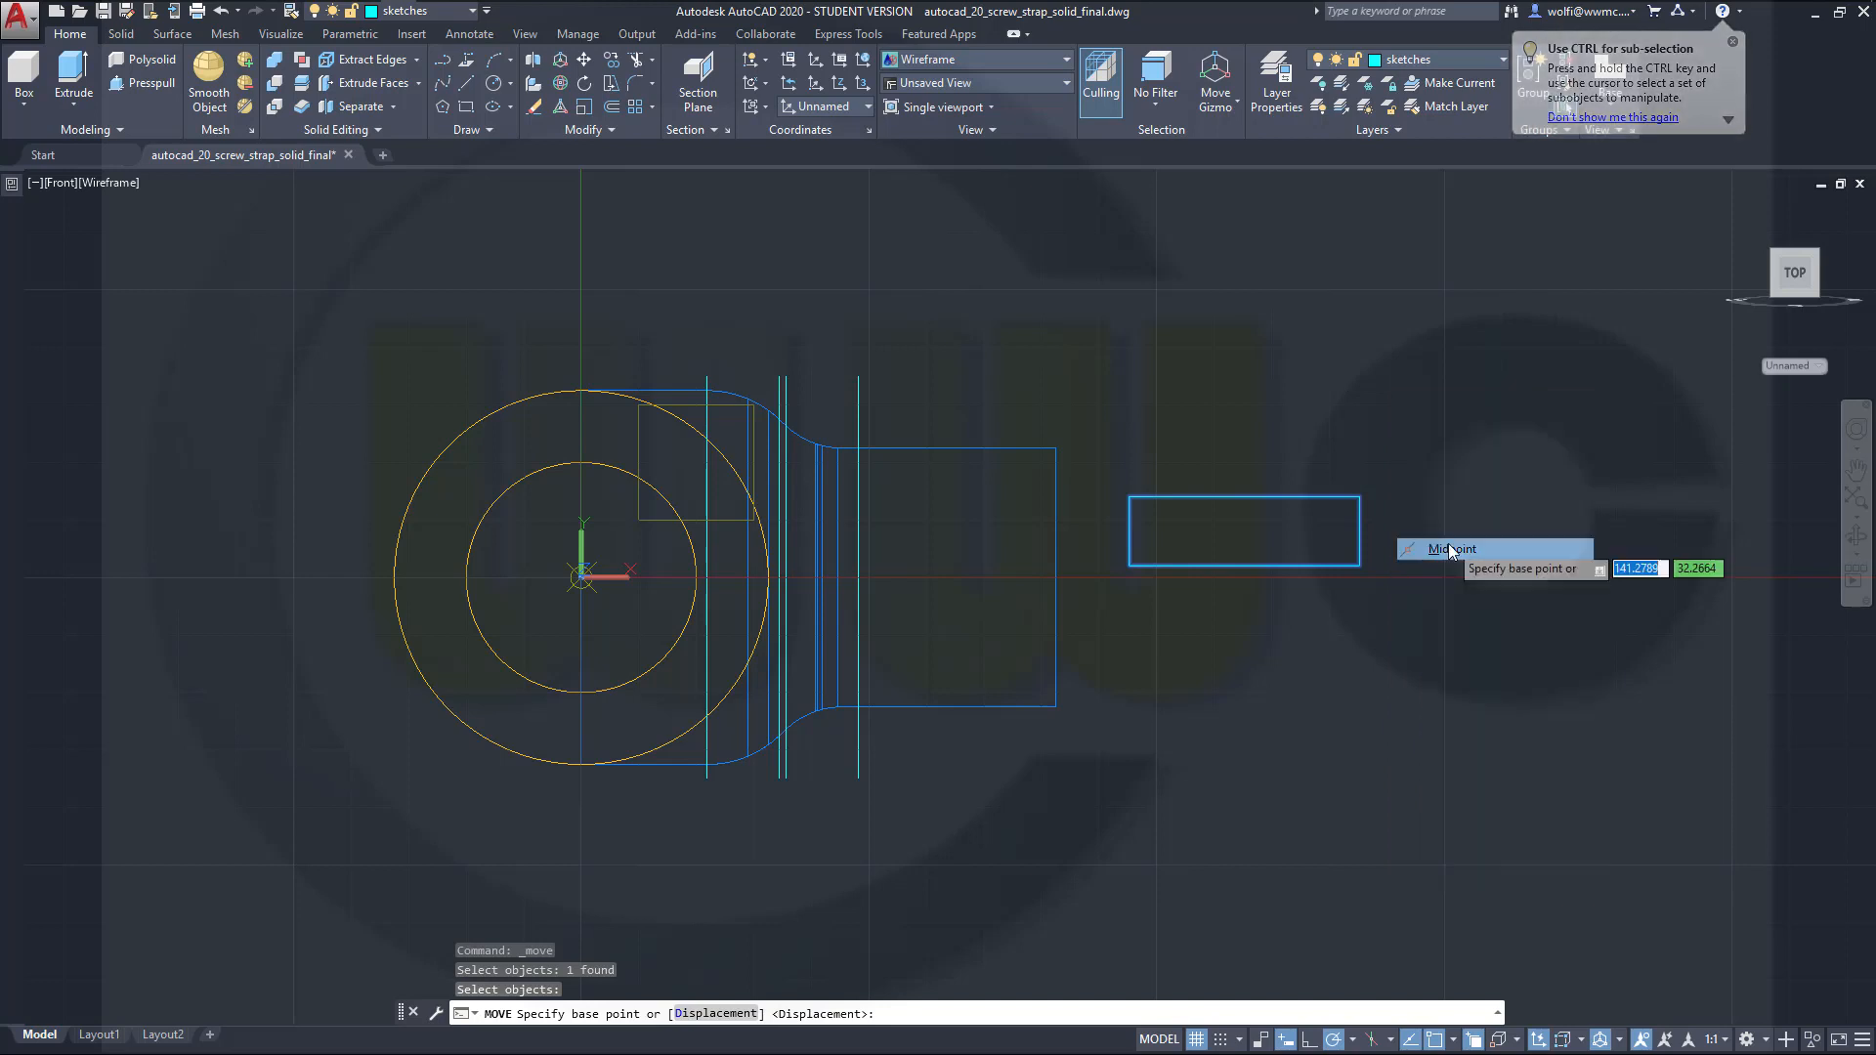
pyautogui.click(1359, 532)
pyautogui.keyDown('shift'); pyautogui.rightClick(1196, 580); pyautogui.keyUp('shift')
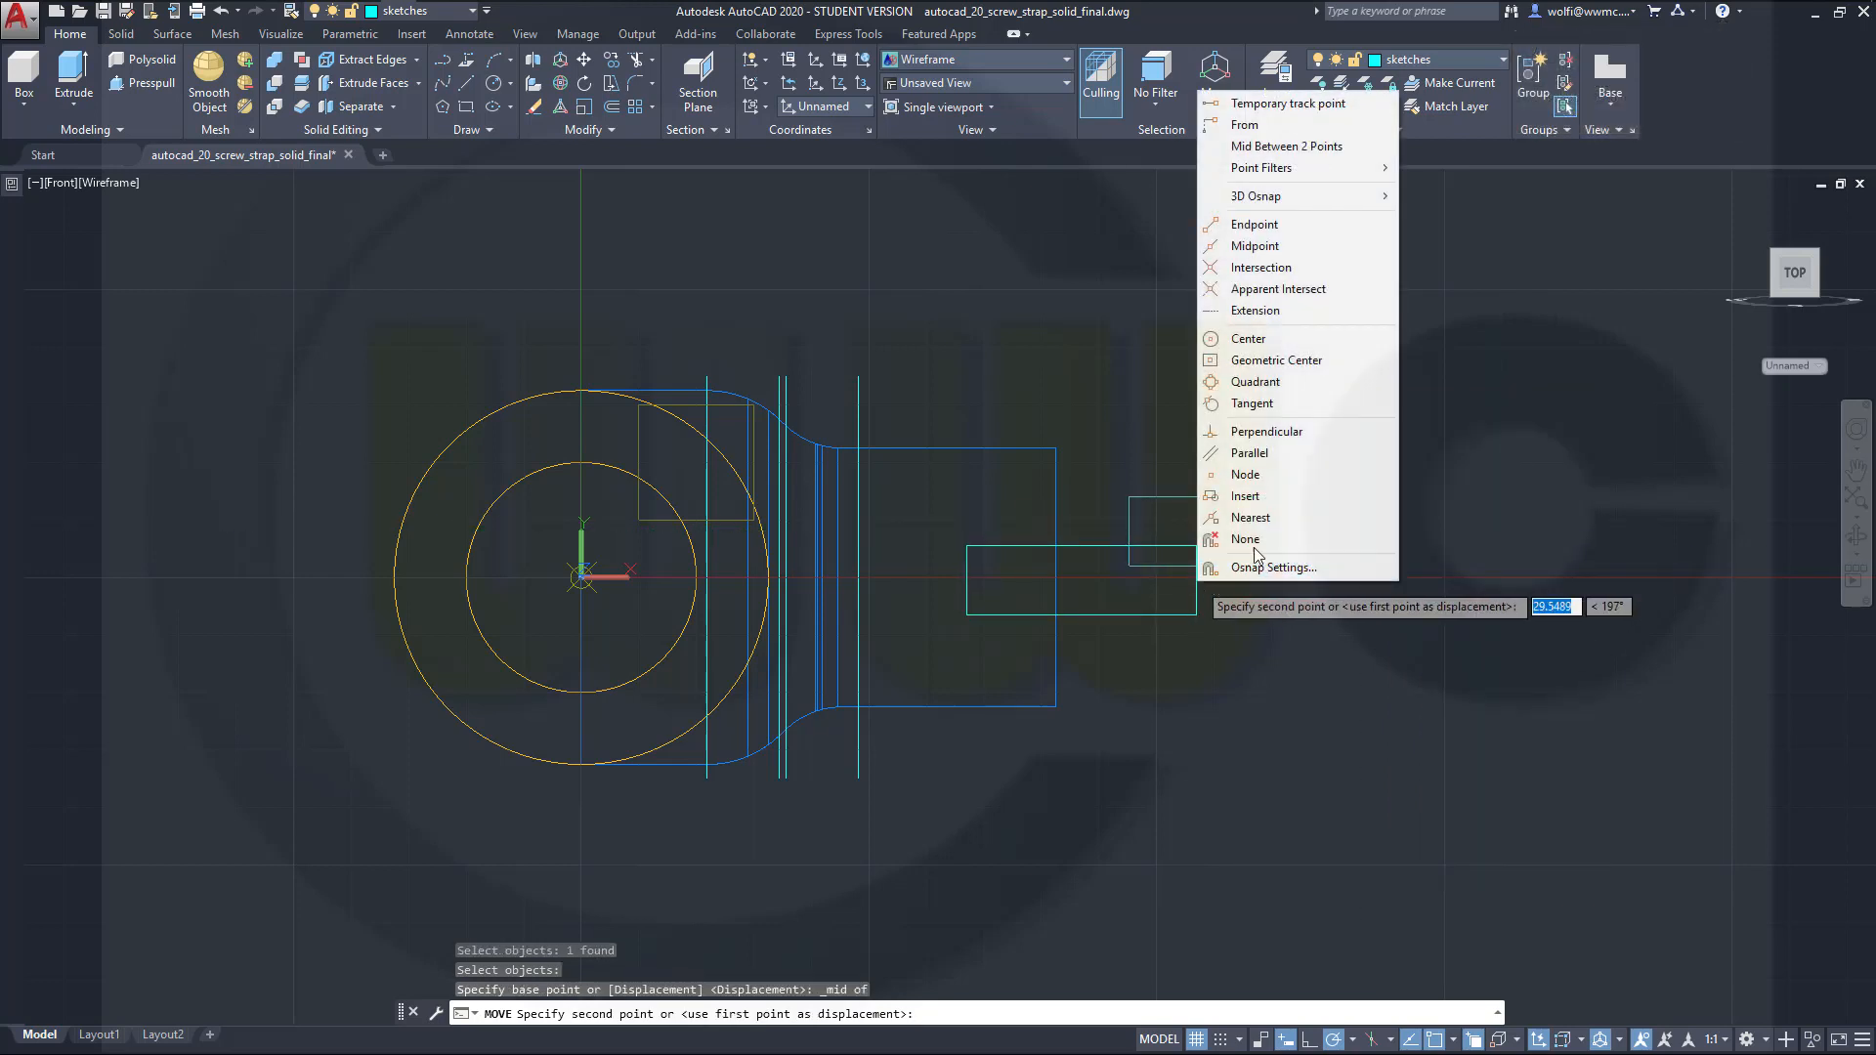
pyautogui.click(1270, 249)
pyautogui.click(855, 414)
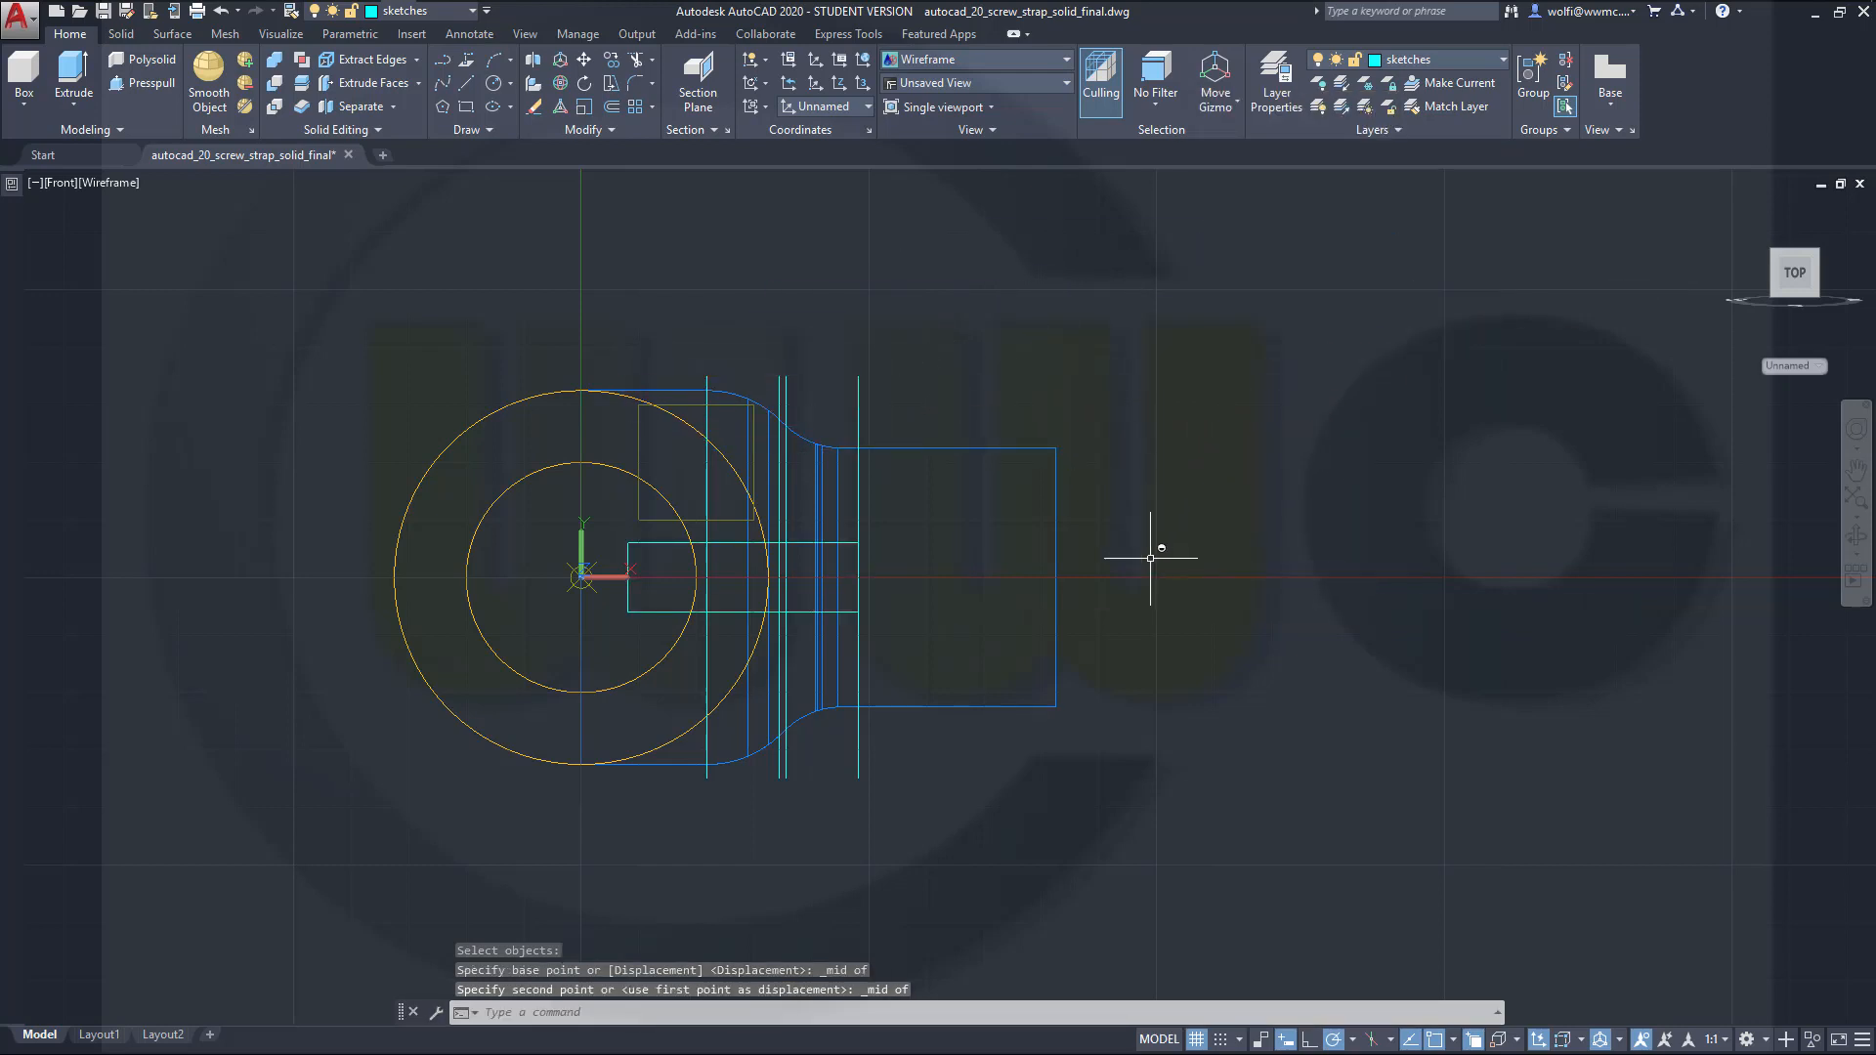
# Step: Extrude the 40 by 12 rectangle 40 units through the S-shaped solid
pyautogui.keyDown('shift'); pyautogui.moveTo(930, 811); pyautogui.dragTo(727, 748, button='middle'); pyautogui.keyUp('shift')
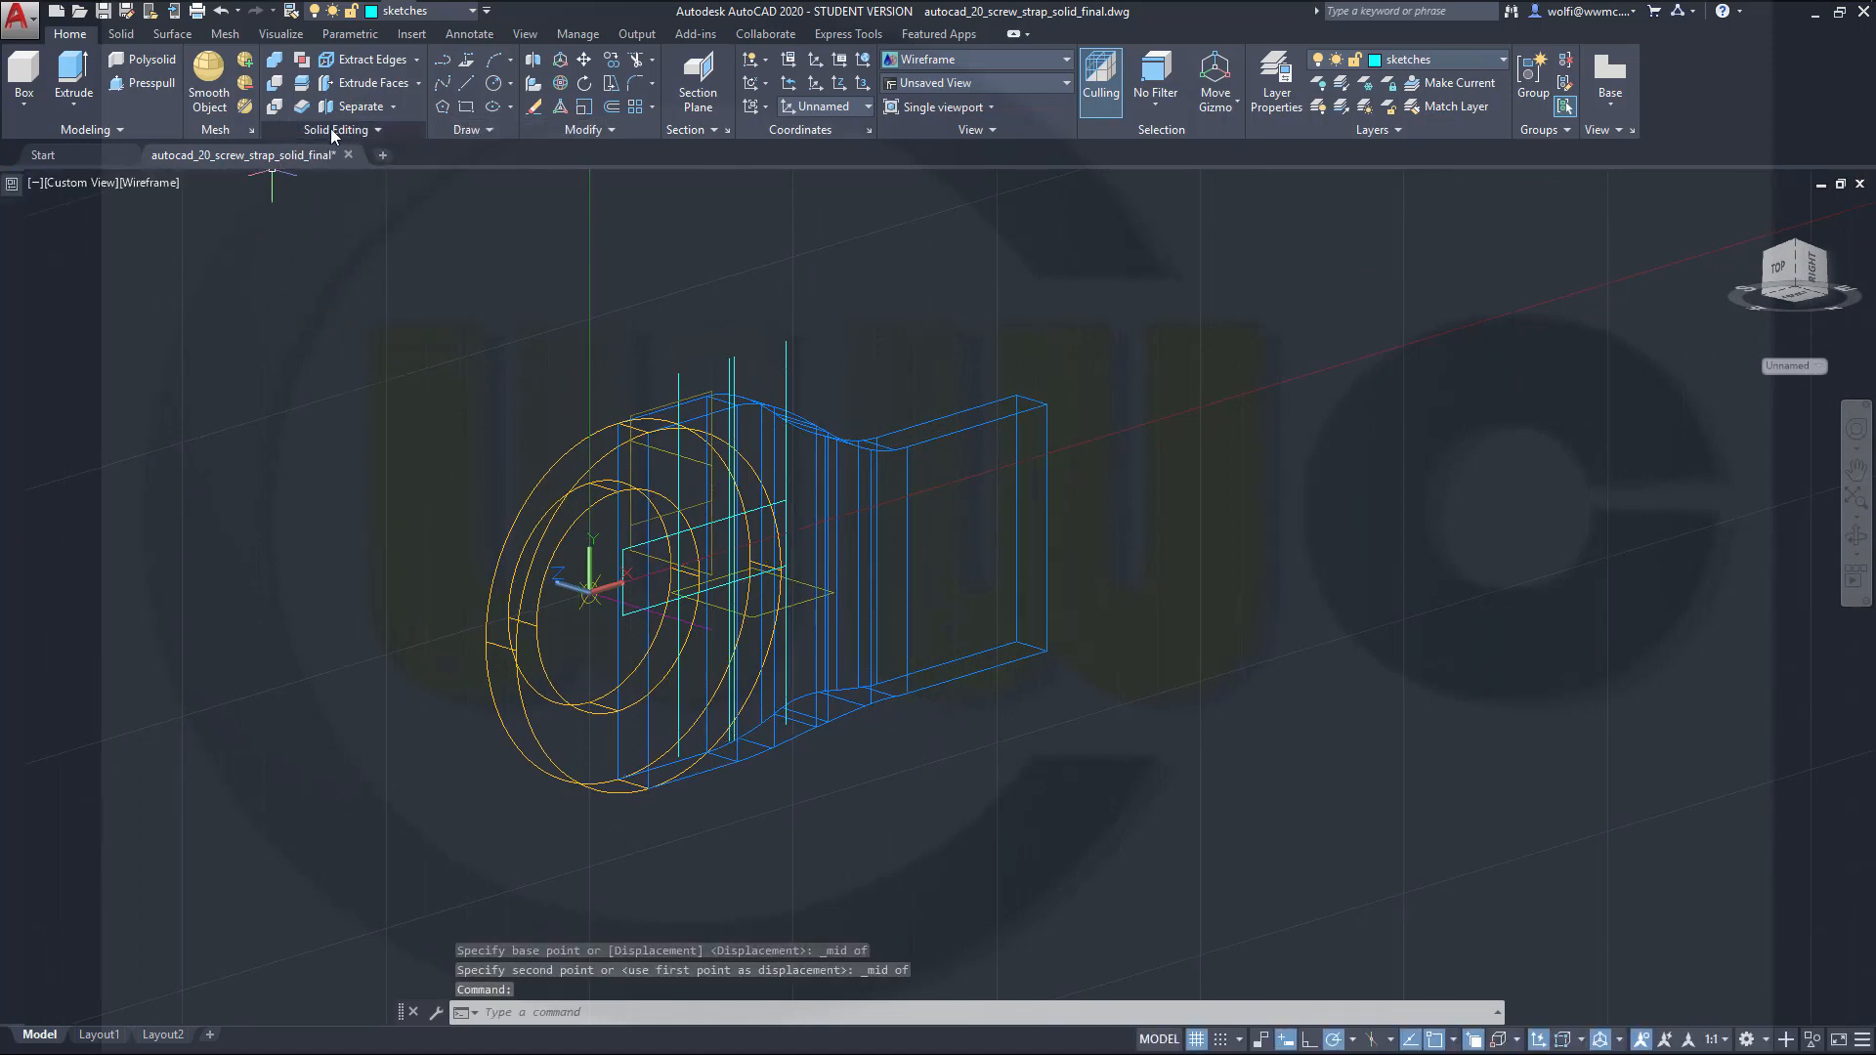
pyautogui.click(68, 73)
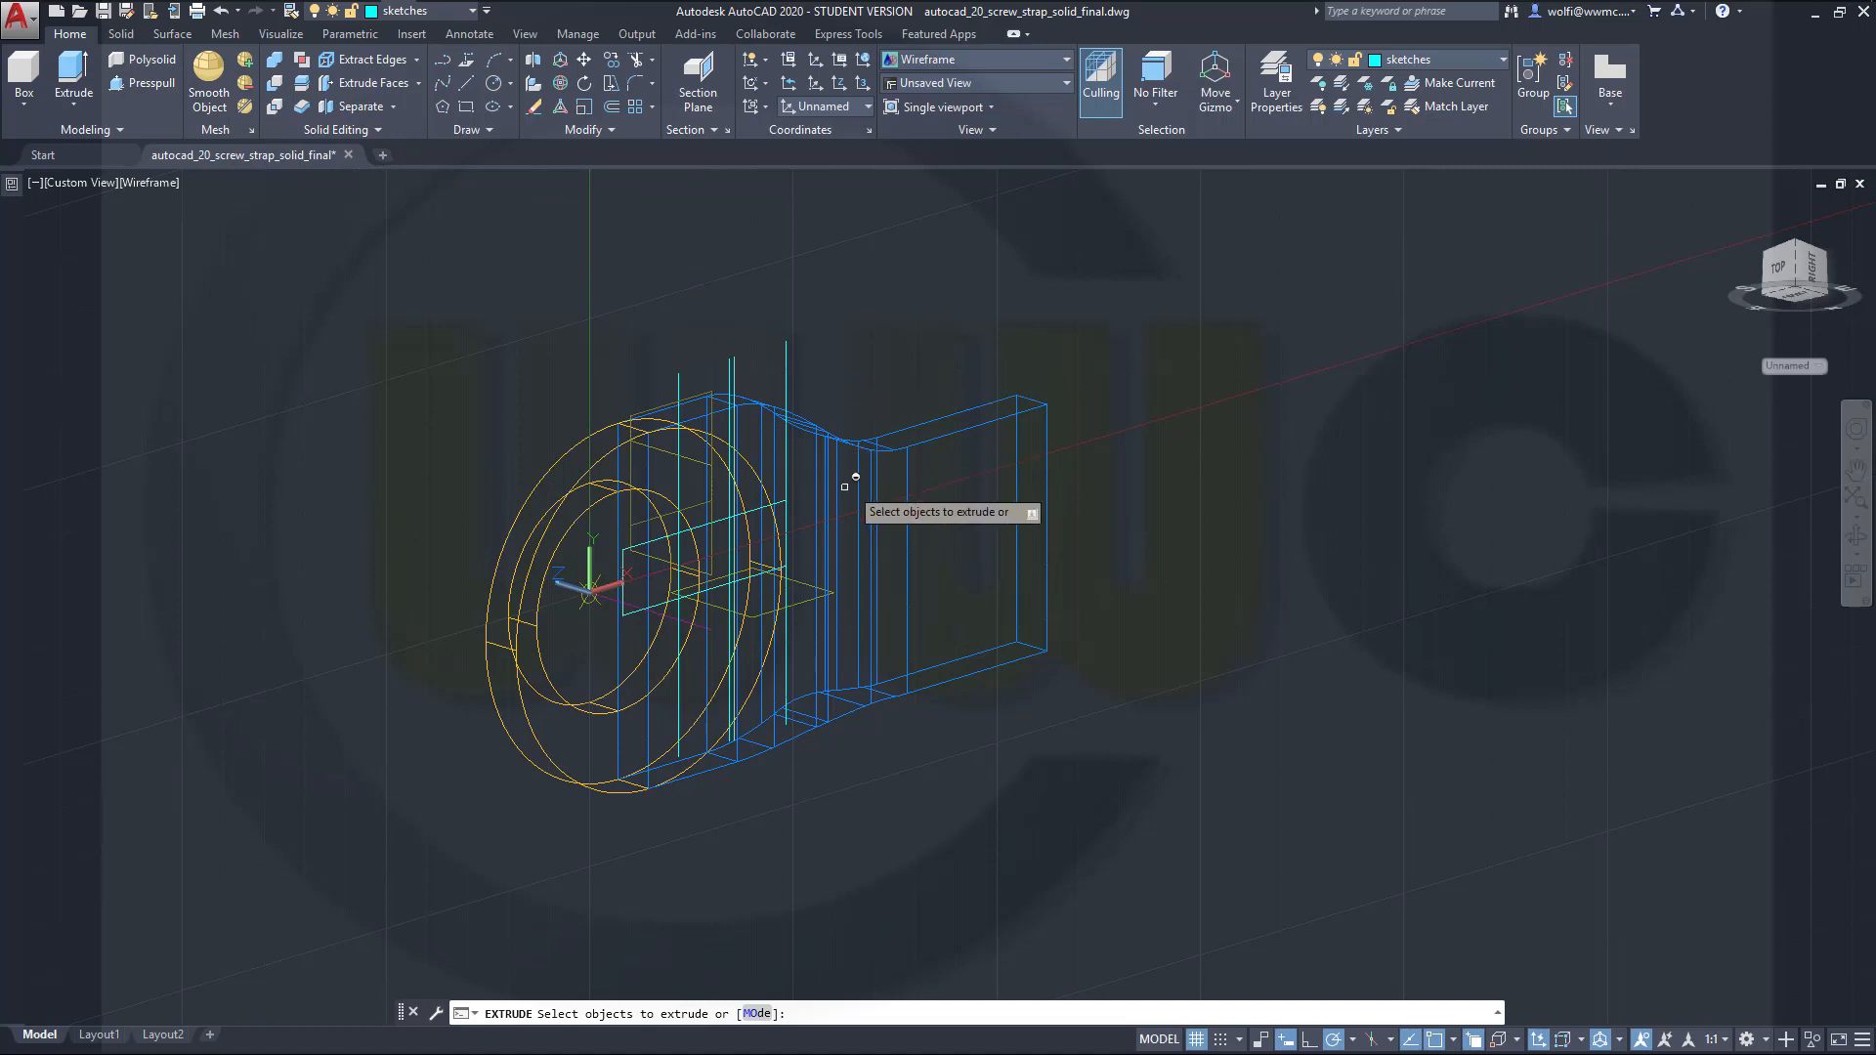
pyautogui.click(753, 566)
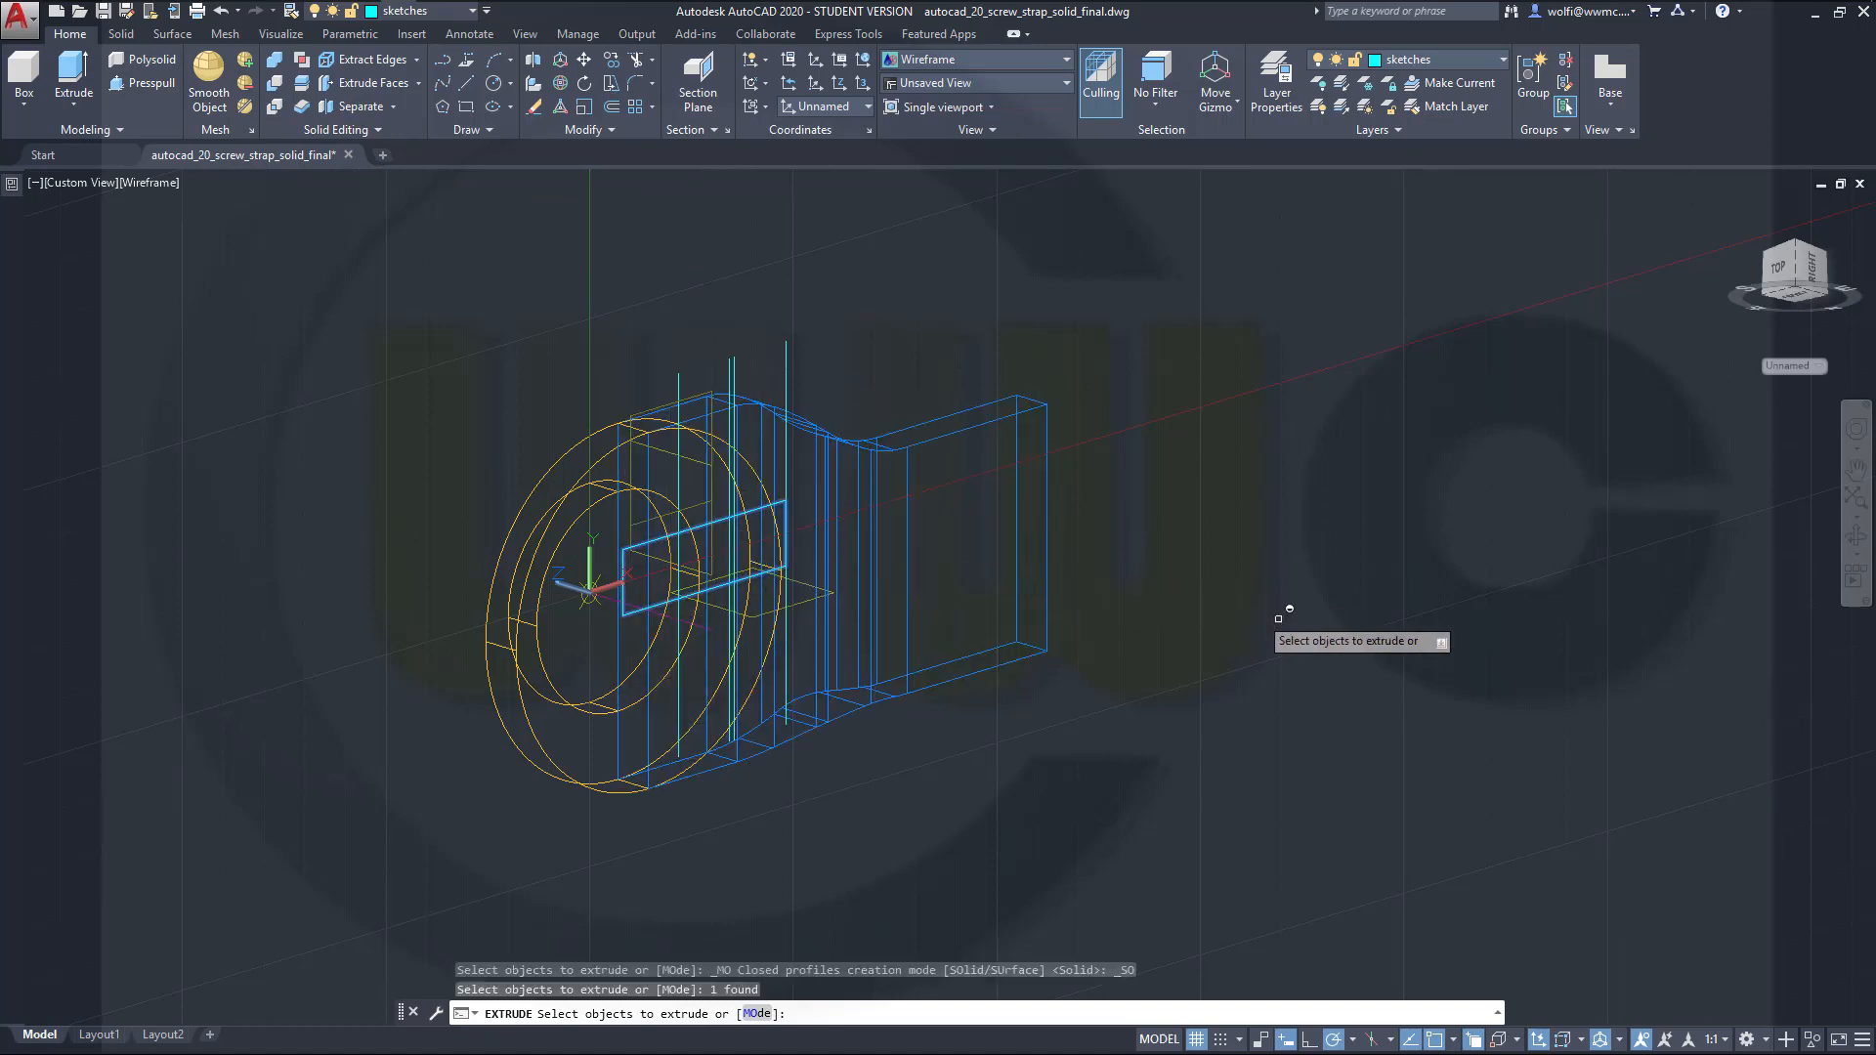
pyautogui.keyDown('shift'); pyautogui.moveTo(1277, 620); pyautogui.dragTo(1120, 586, button='middle'); pyautogui.keyUp('shift')
pyautogui.rightClick(1120, 587)
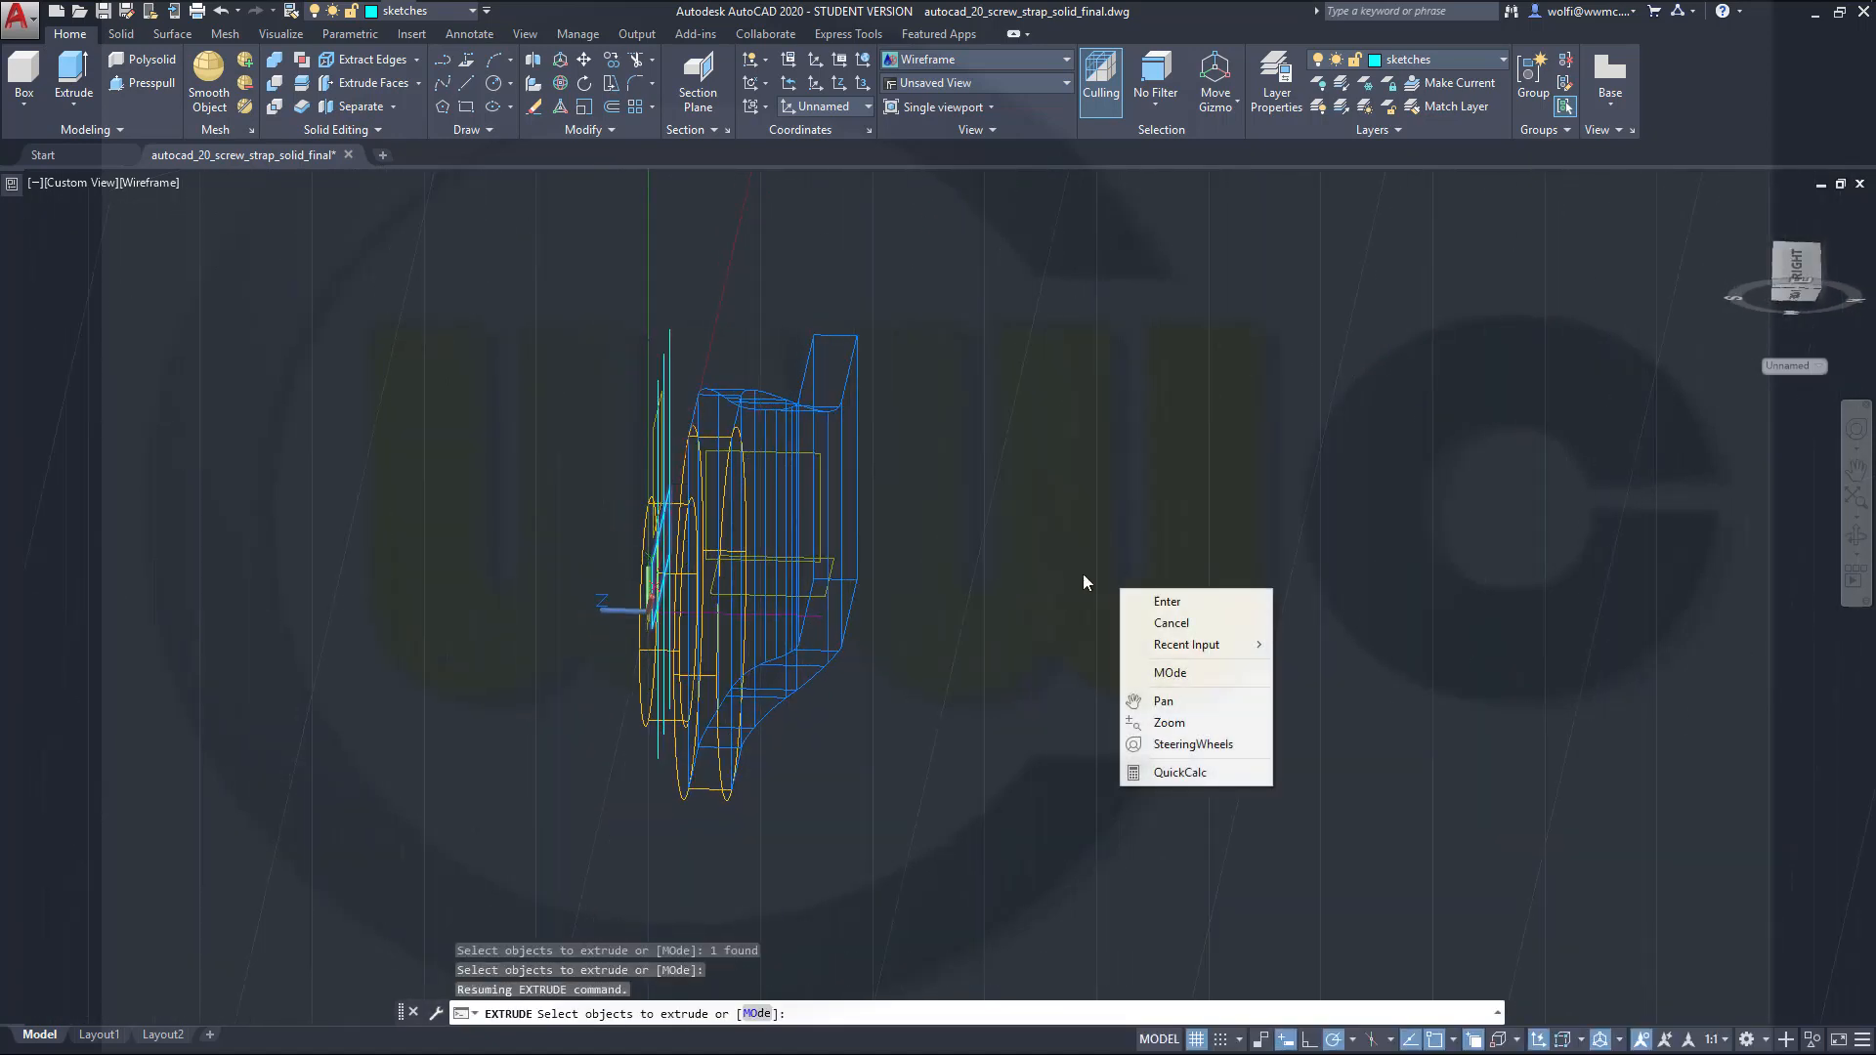
pyautogui.click(1154, 600)
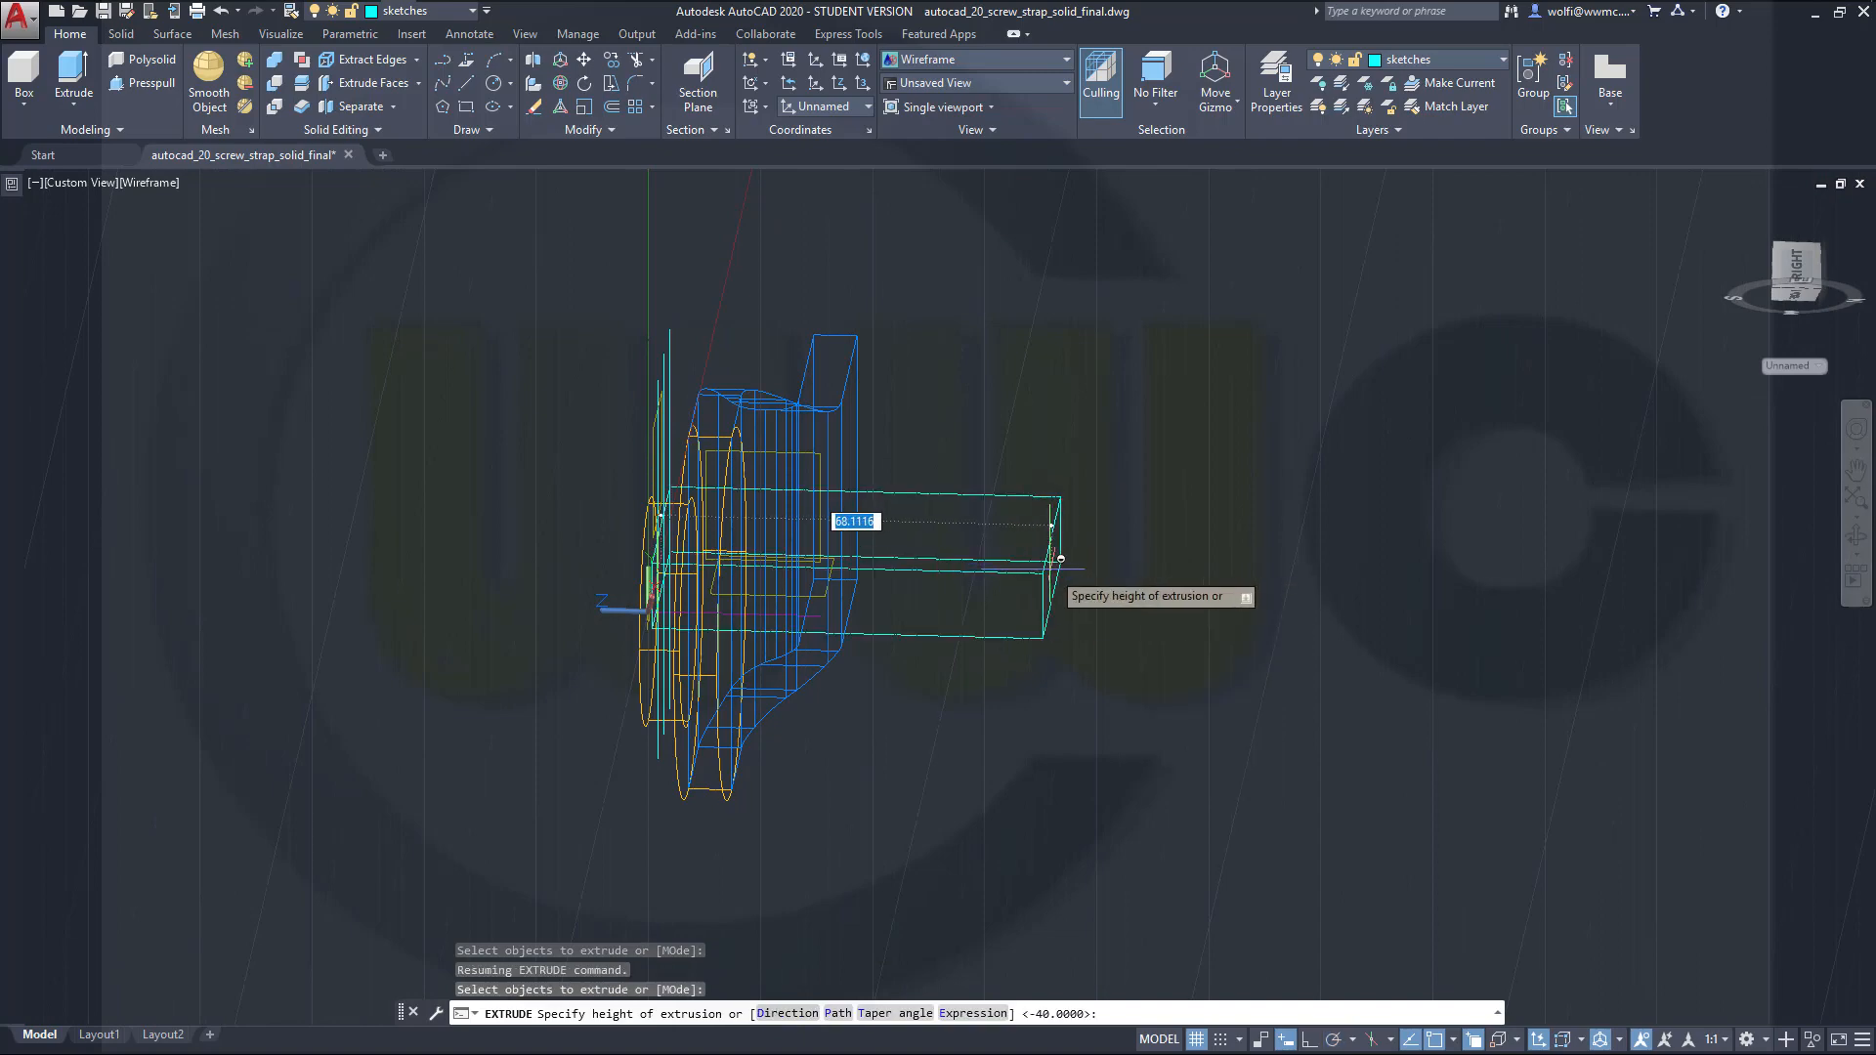
pyautogui.press('Return')
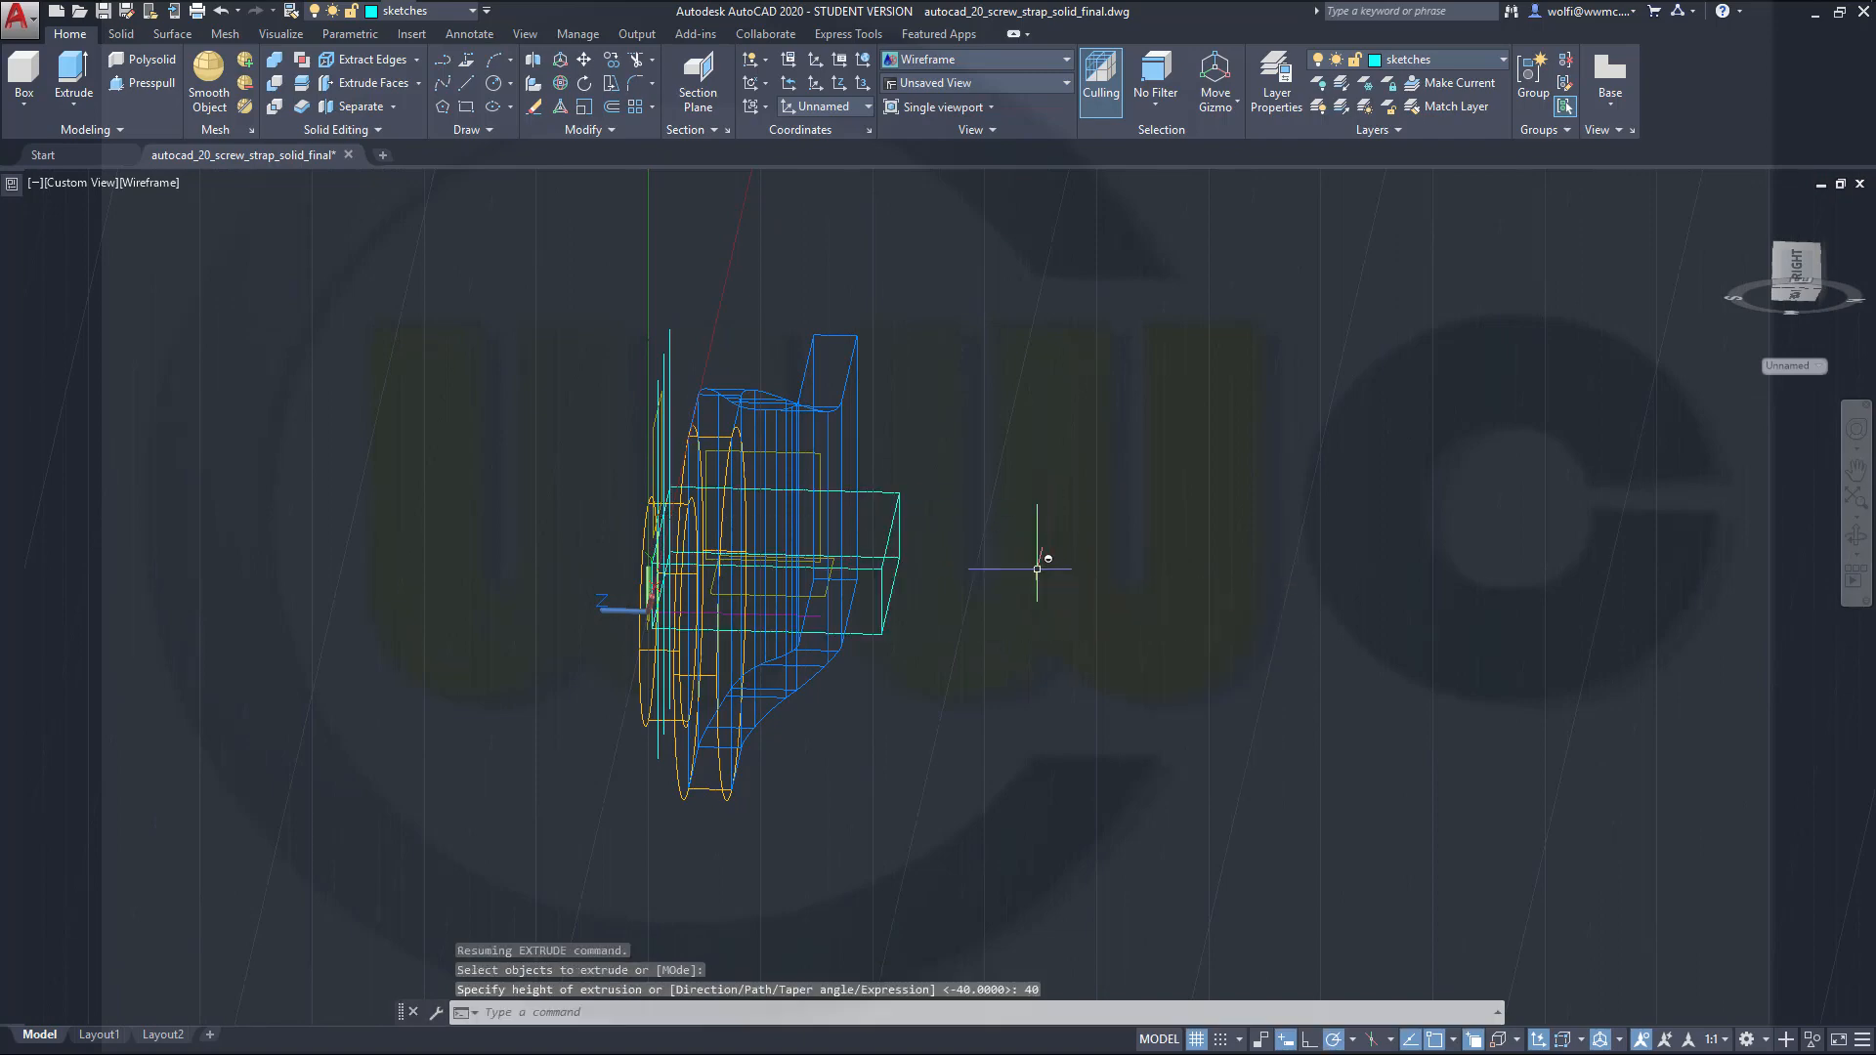
# Step: Intersect the S-shaped solid with the extruded box so that only their common volume is kept
pyautogui.keyDown('shift'); pyautogui.moveTo(575, 681); pyautogui.dragTo(982, 777, button='middle'); pyautogui.keyUp('shift')
pyautogui.keyDown('shift'); pyautogui.moveTo(679, 360); pyautogui.dragTo(739, 305, button='middle'); pyautogui.keyUp('shift')
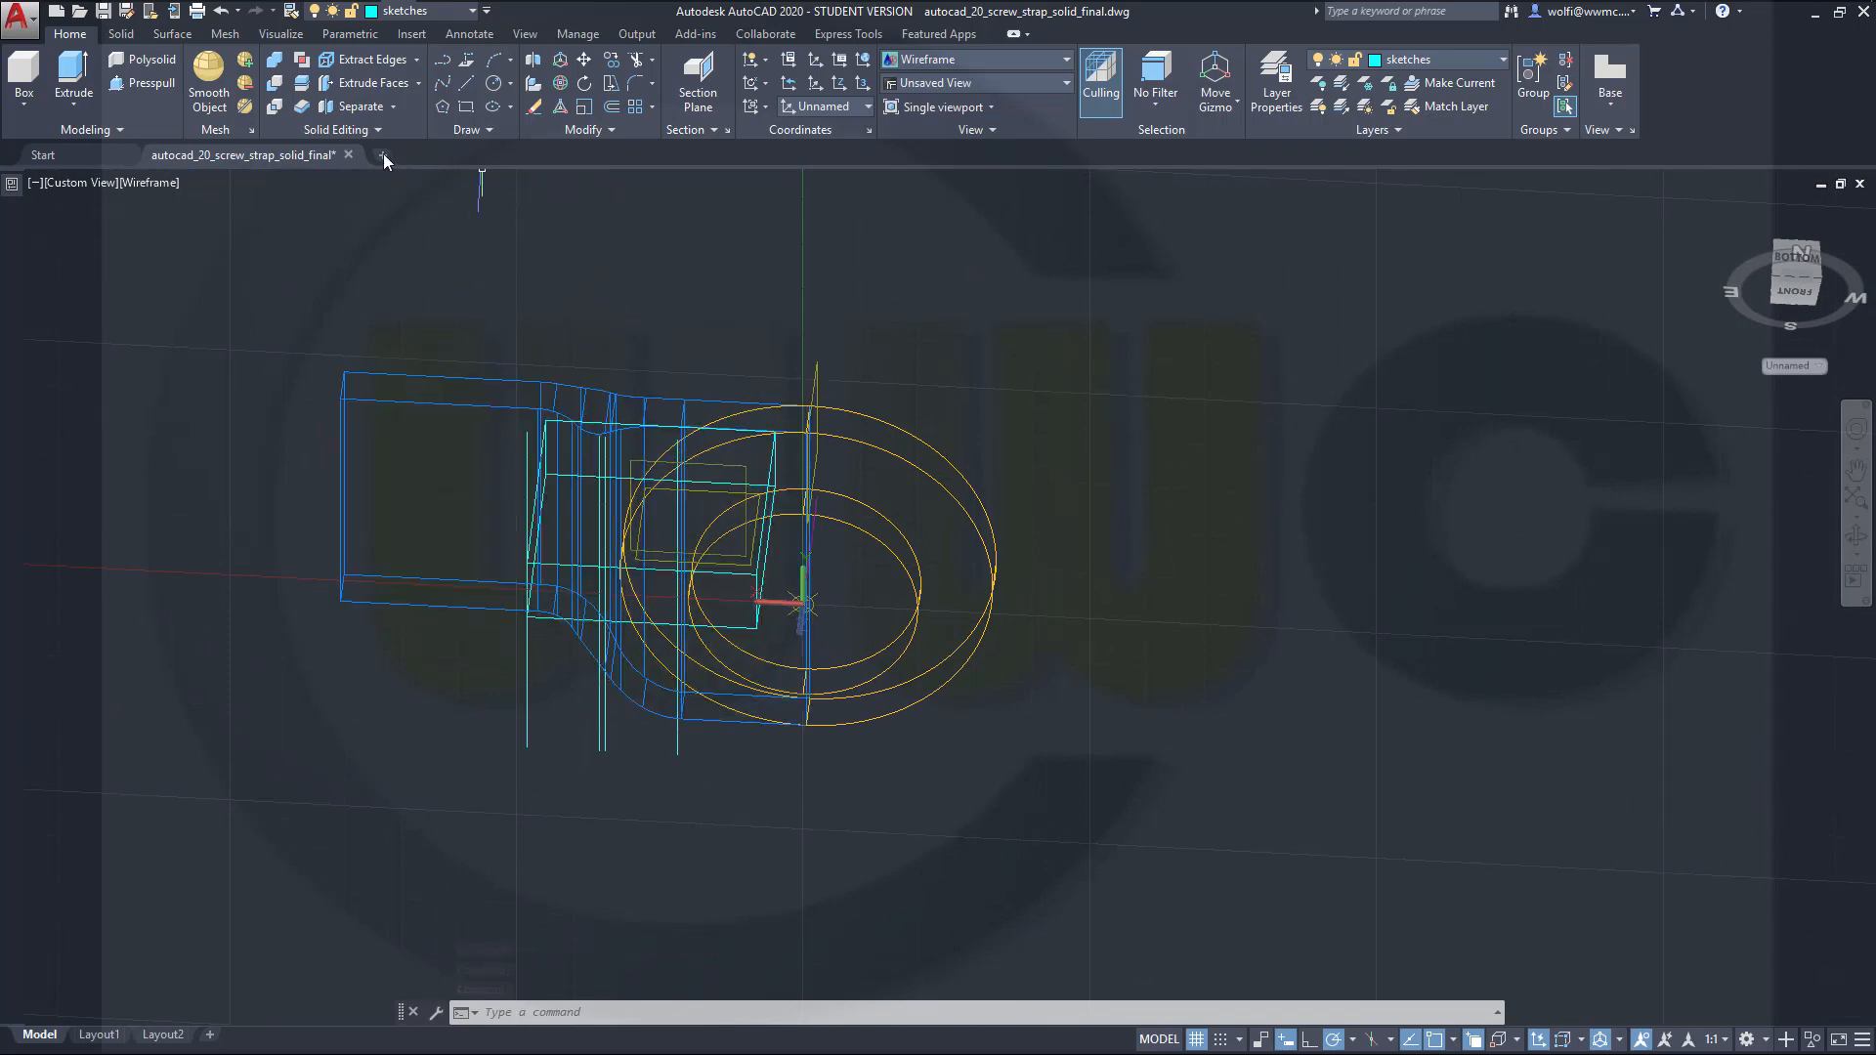
pyautogui.click(275, 109)
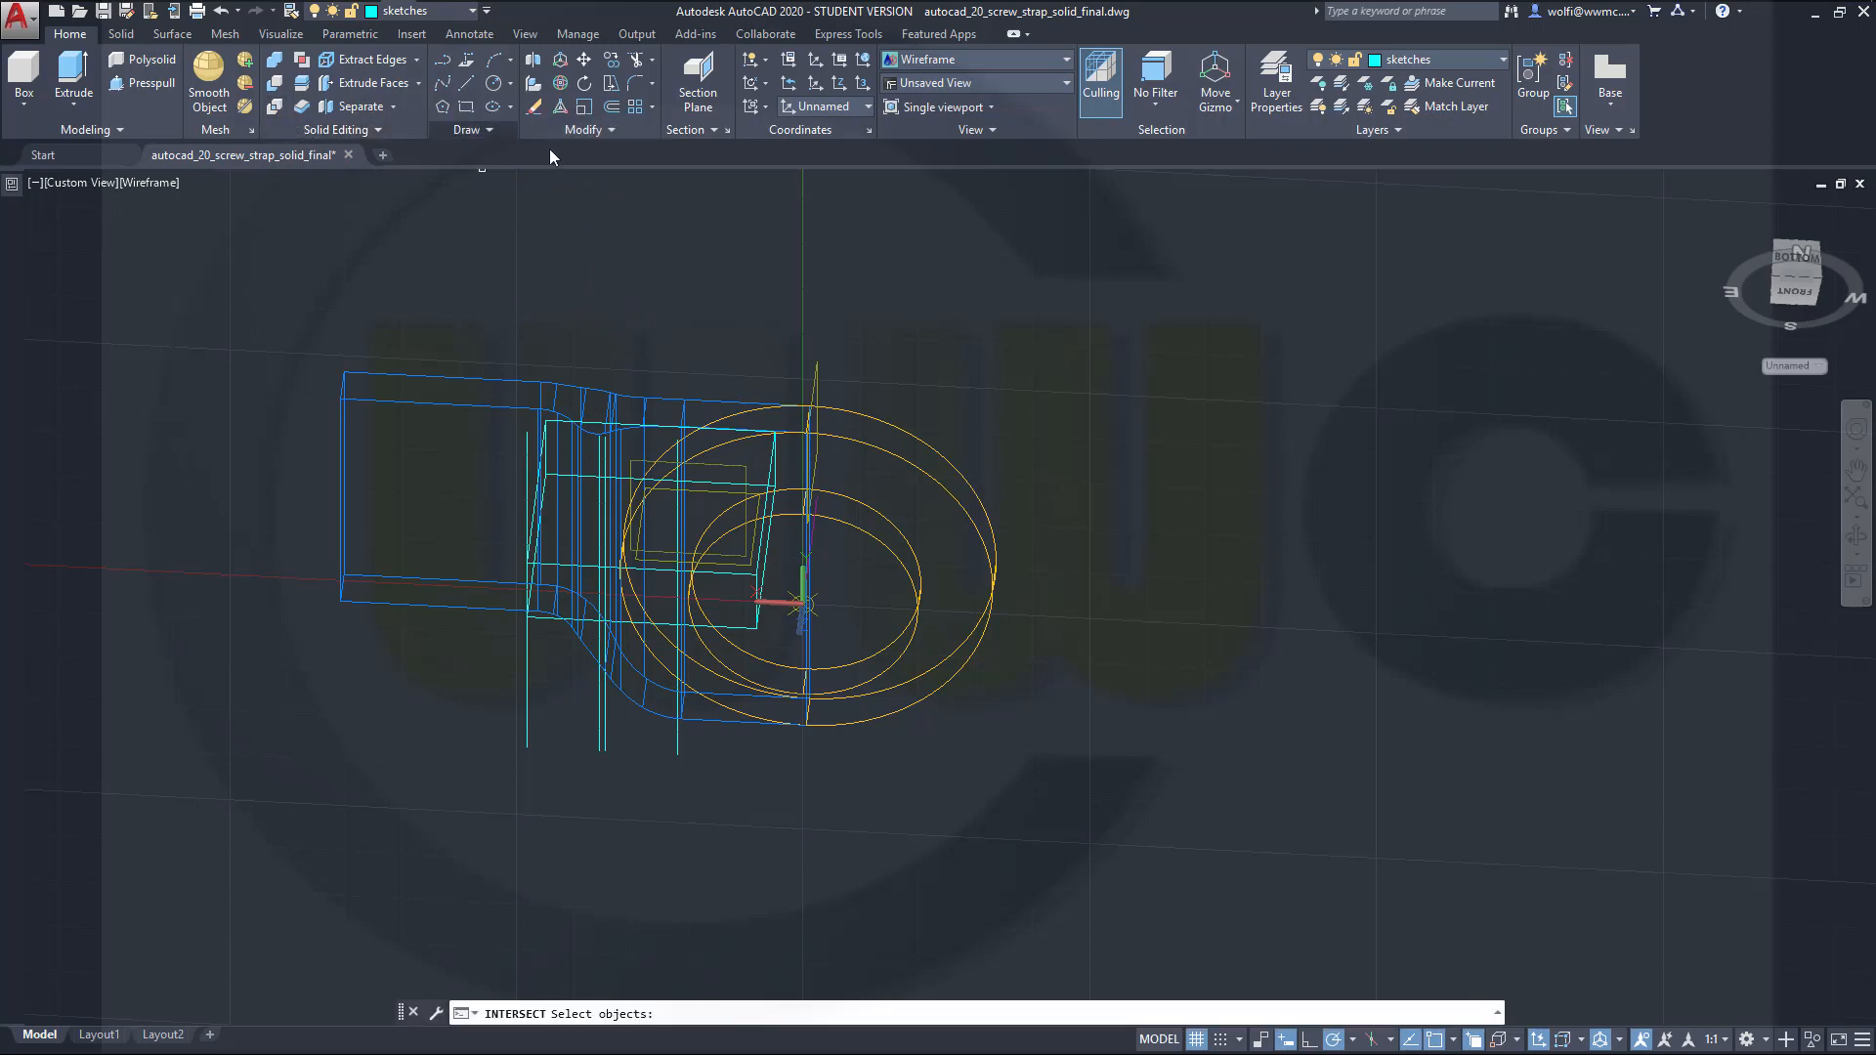
pyautogui.click(485, 379)
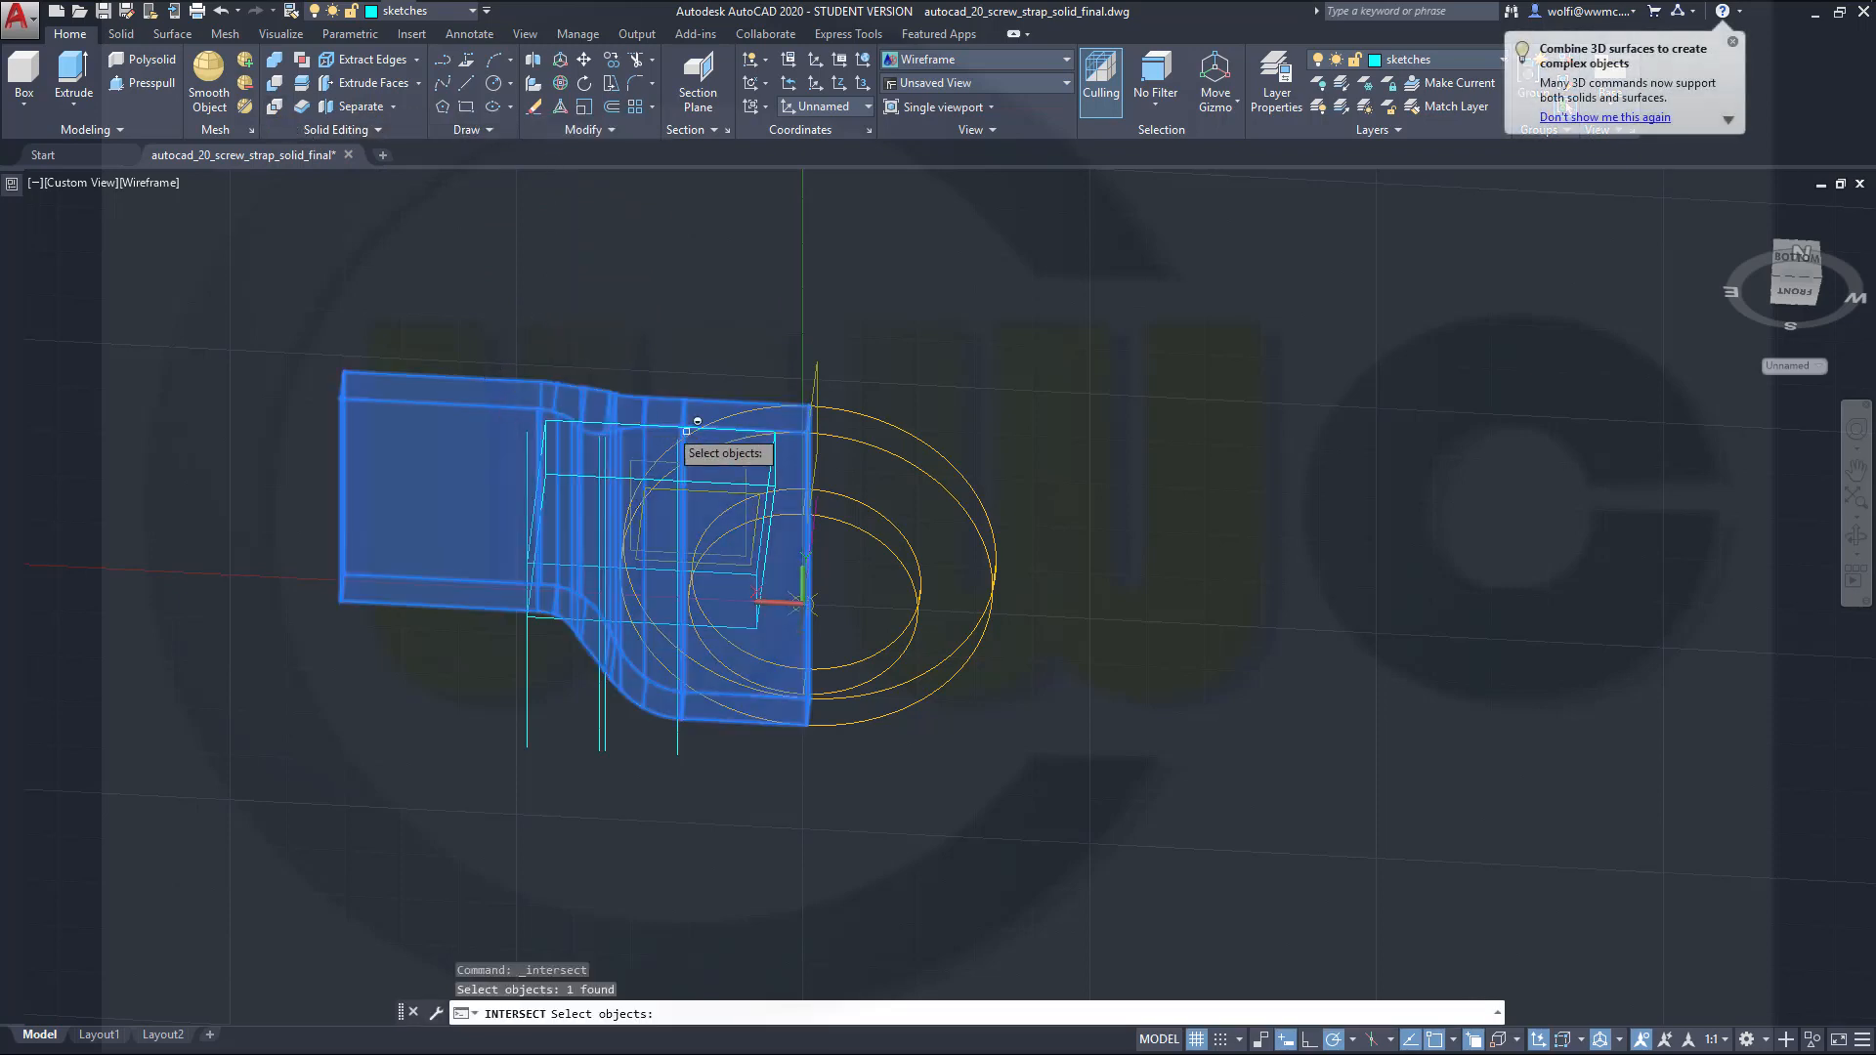
pyautogui.click(767, 480)
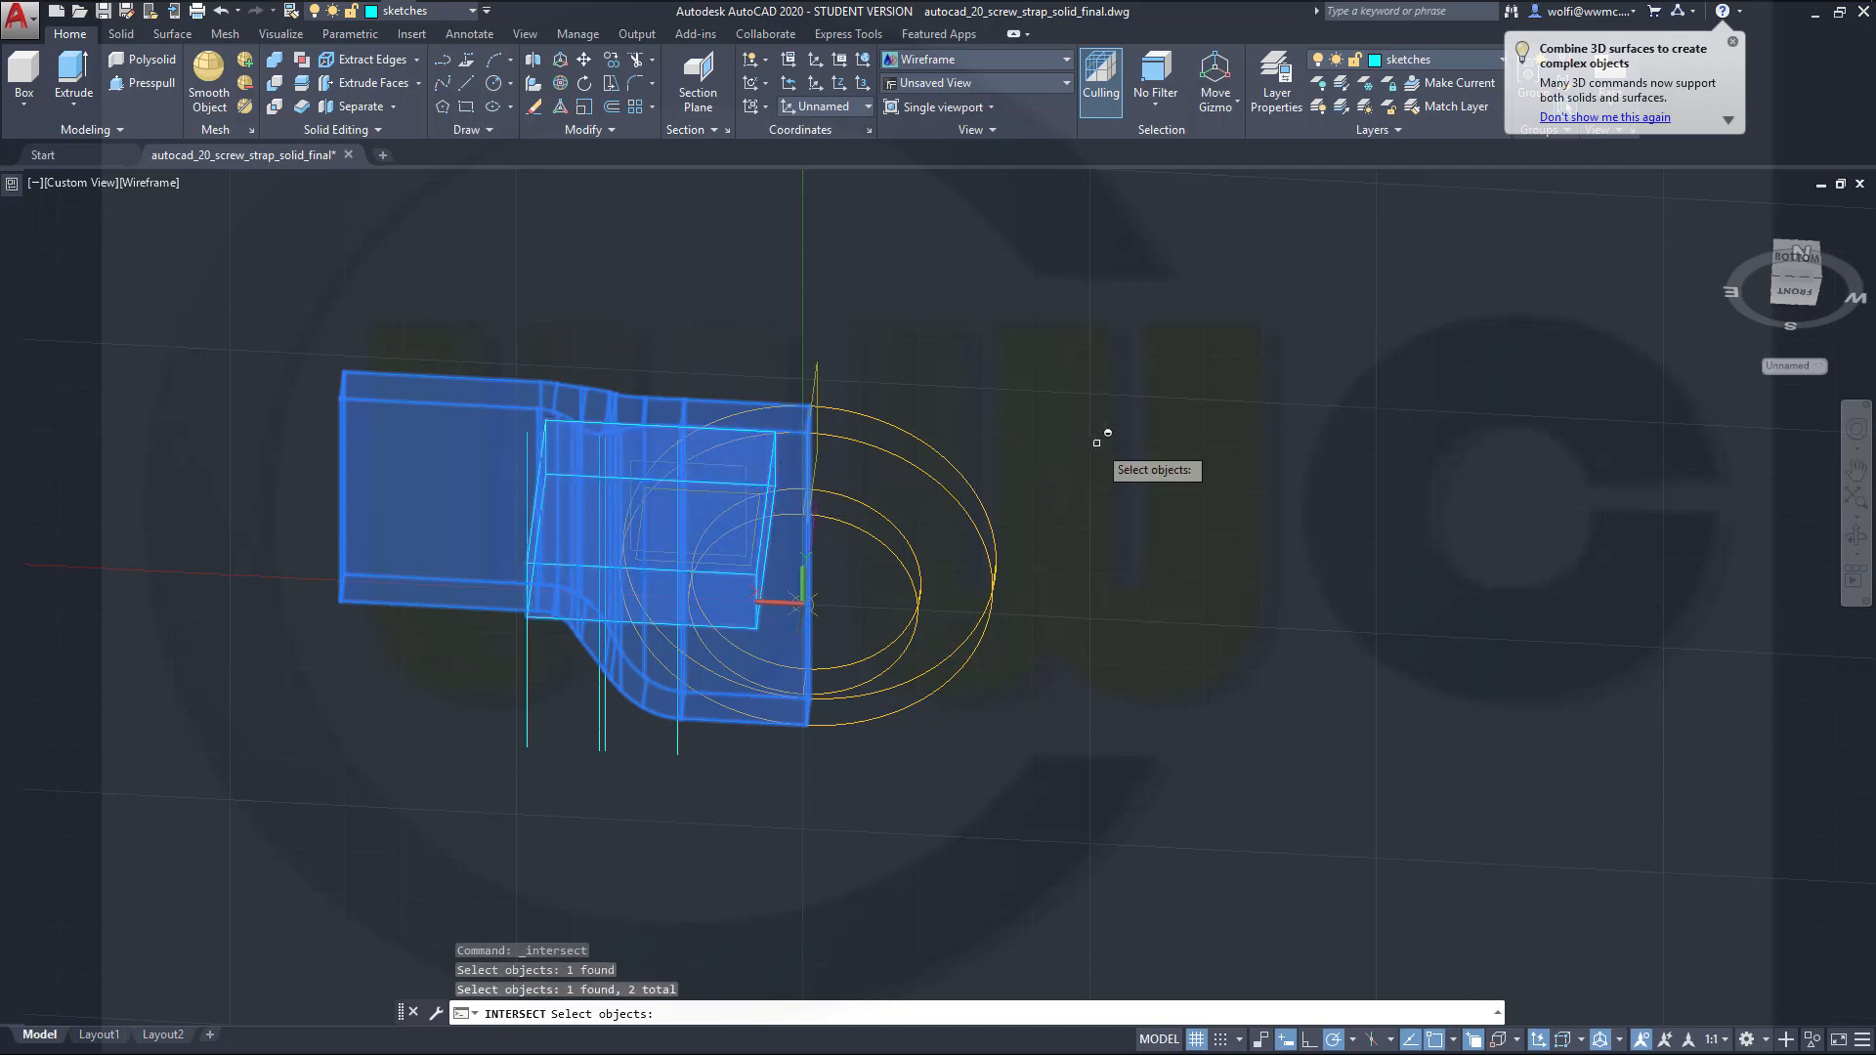
pyautogui.press('Return')
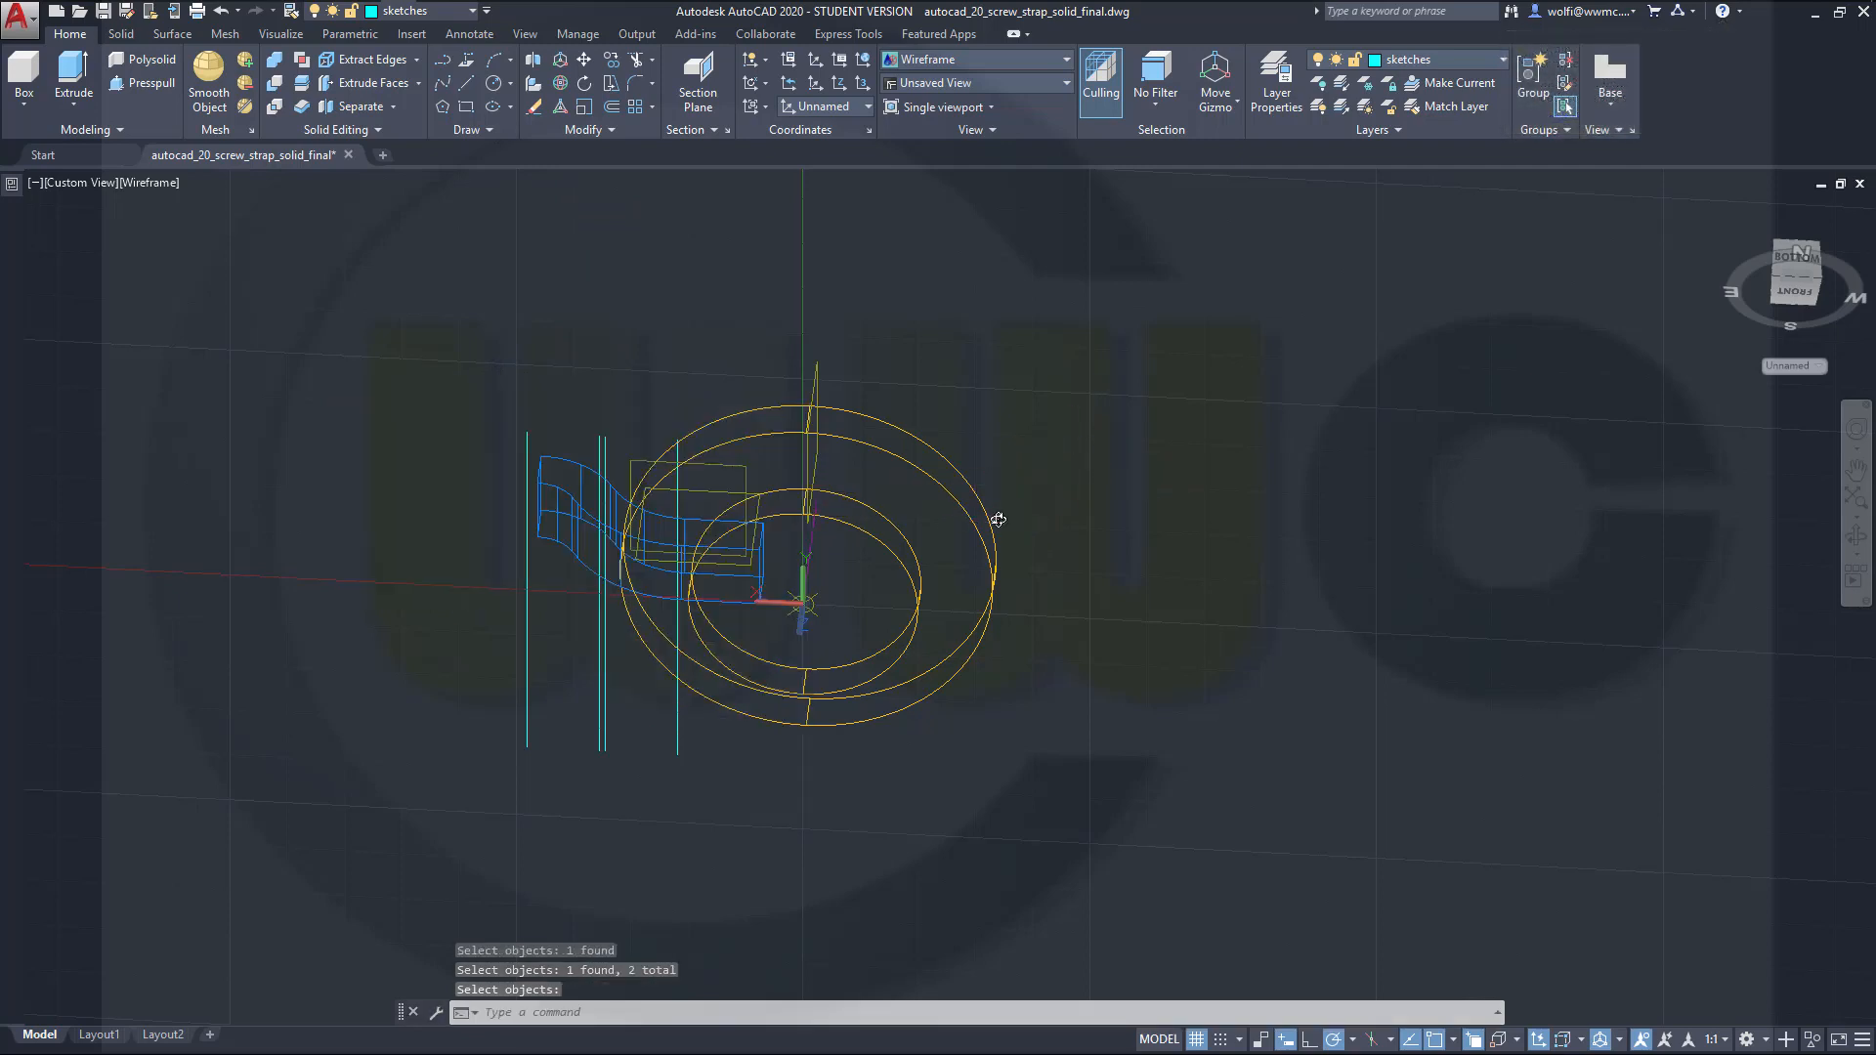
pyautogui.keyDown('shift'); pyautogui.moveTo(998, 518); pyautogui.dragTo(1002, 323, button='middle'); pyautogui.keyUp('shift')
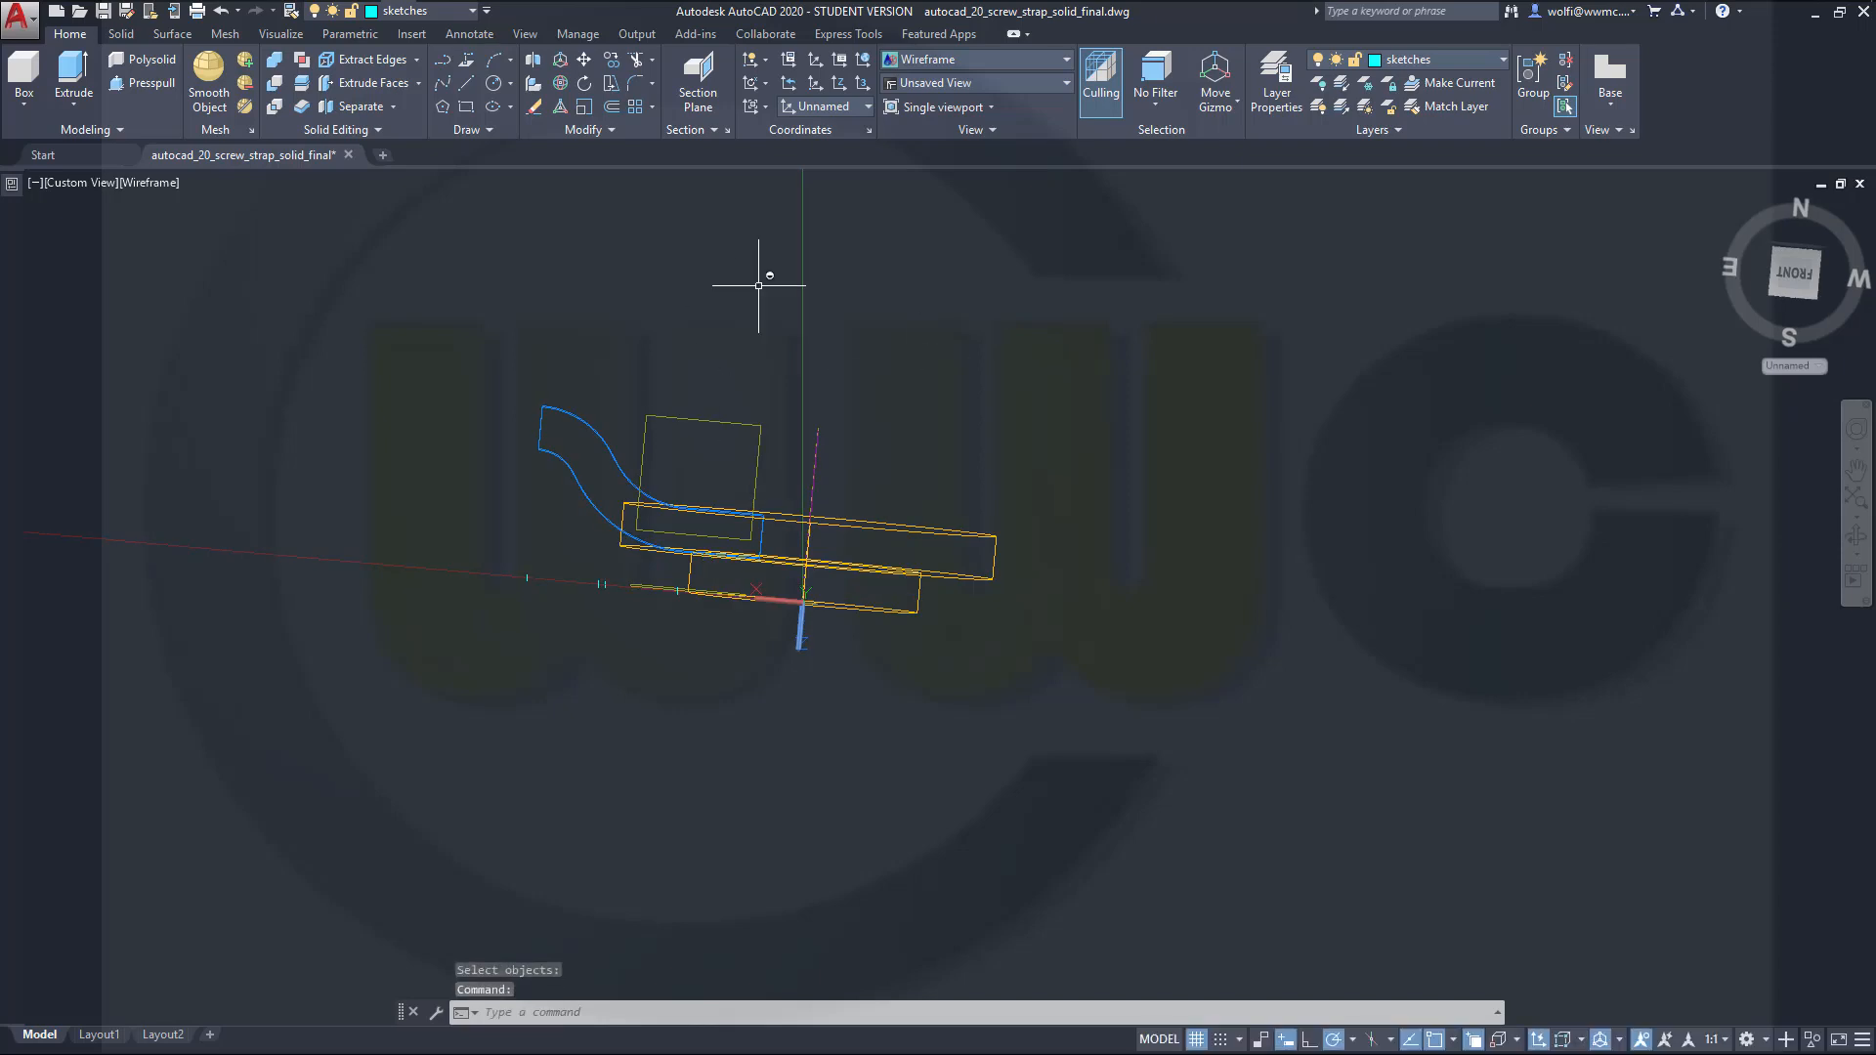
pyautogui.click(1791, 280)
pyautogui.scroll(3, 594, 662)
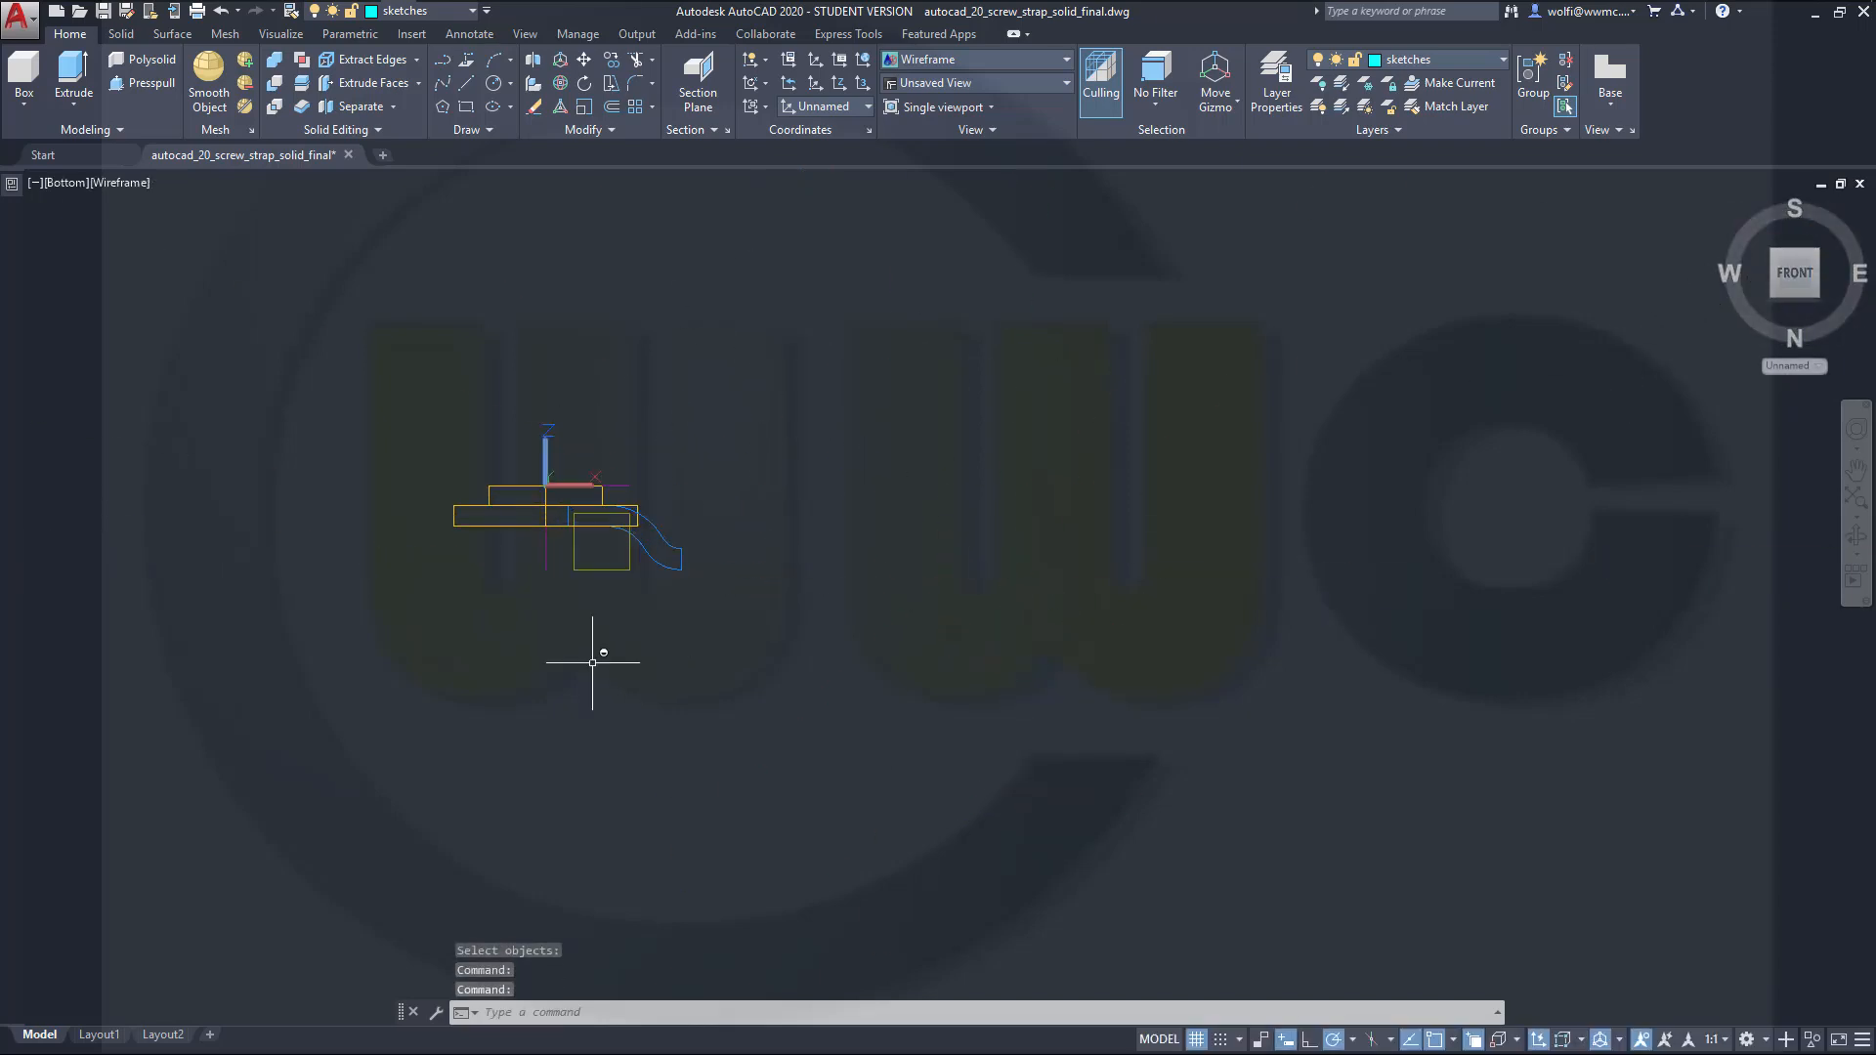
pyautogui.scroll(4, 529, 497)
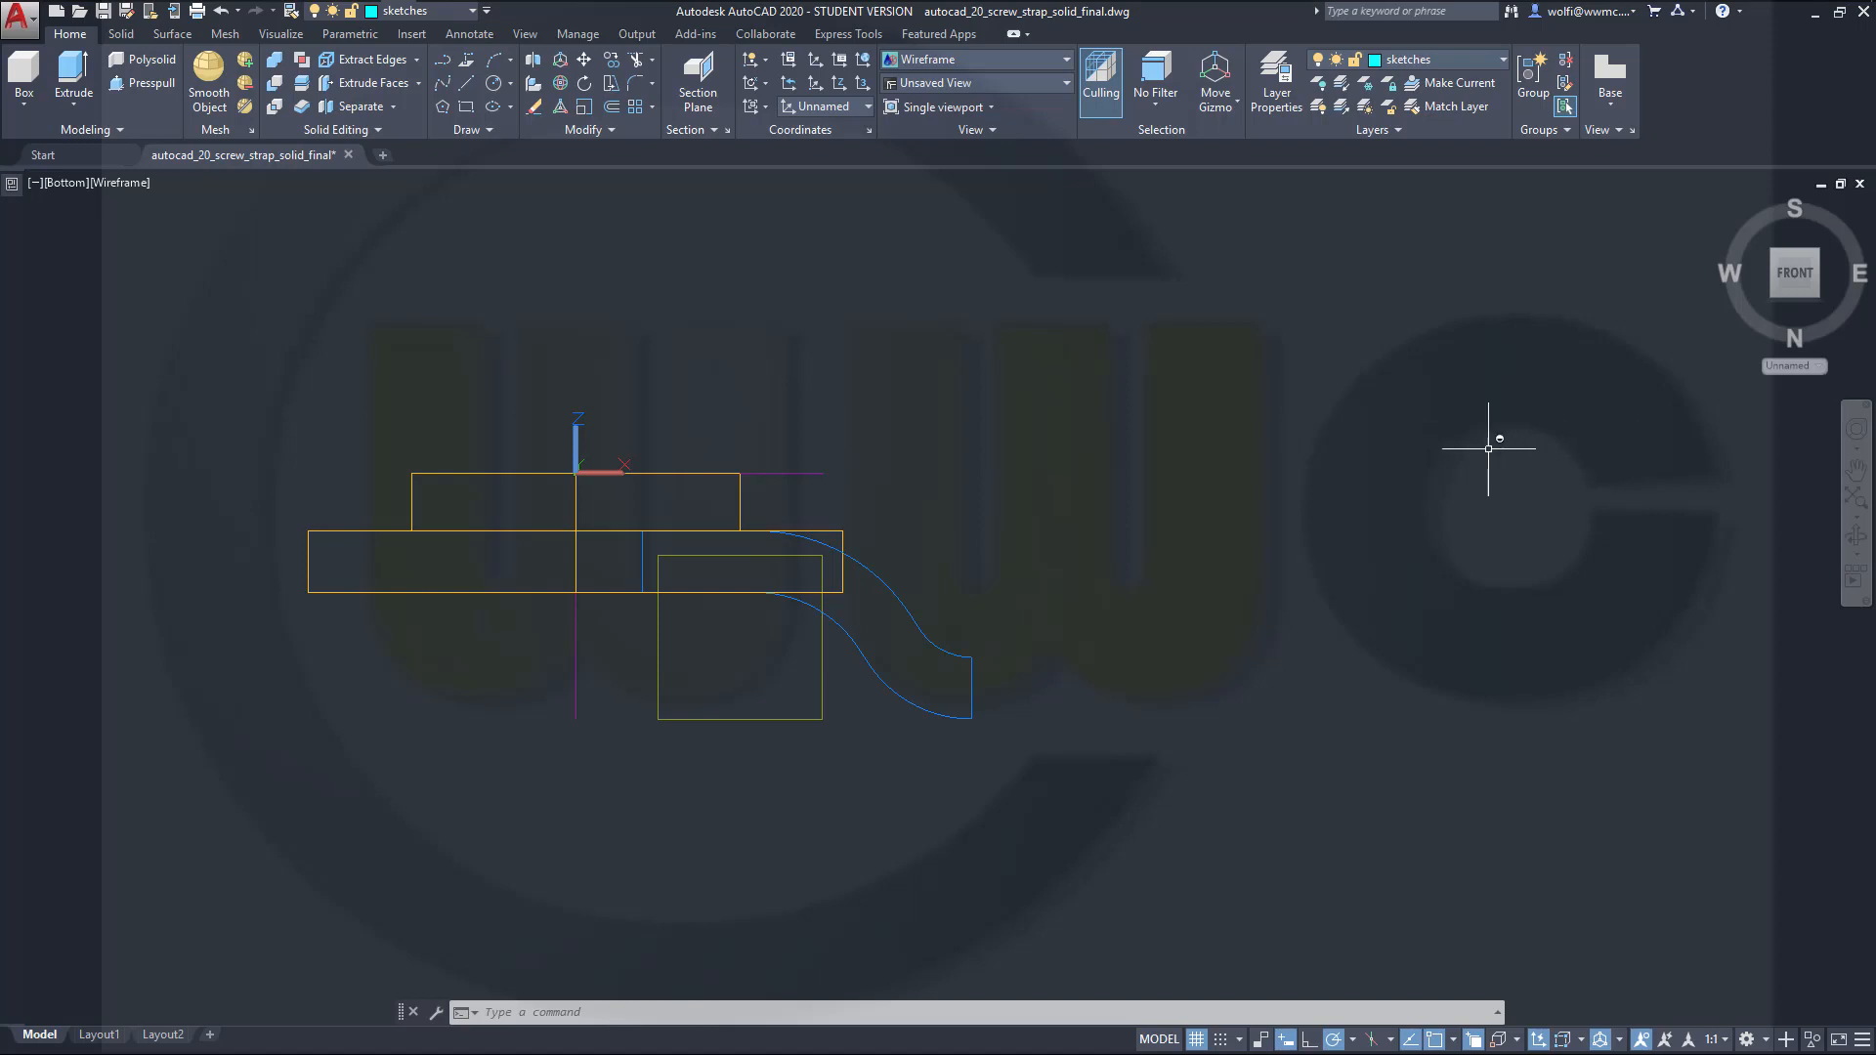
pyautogui.click(560, 62)
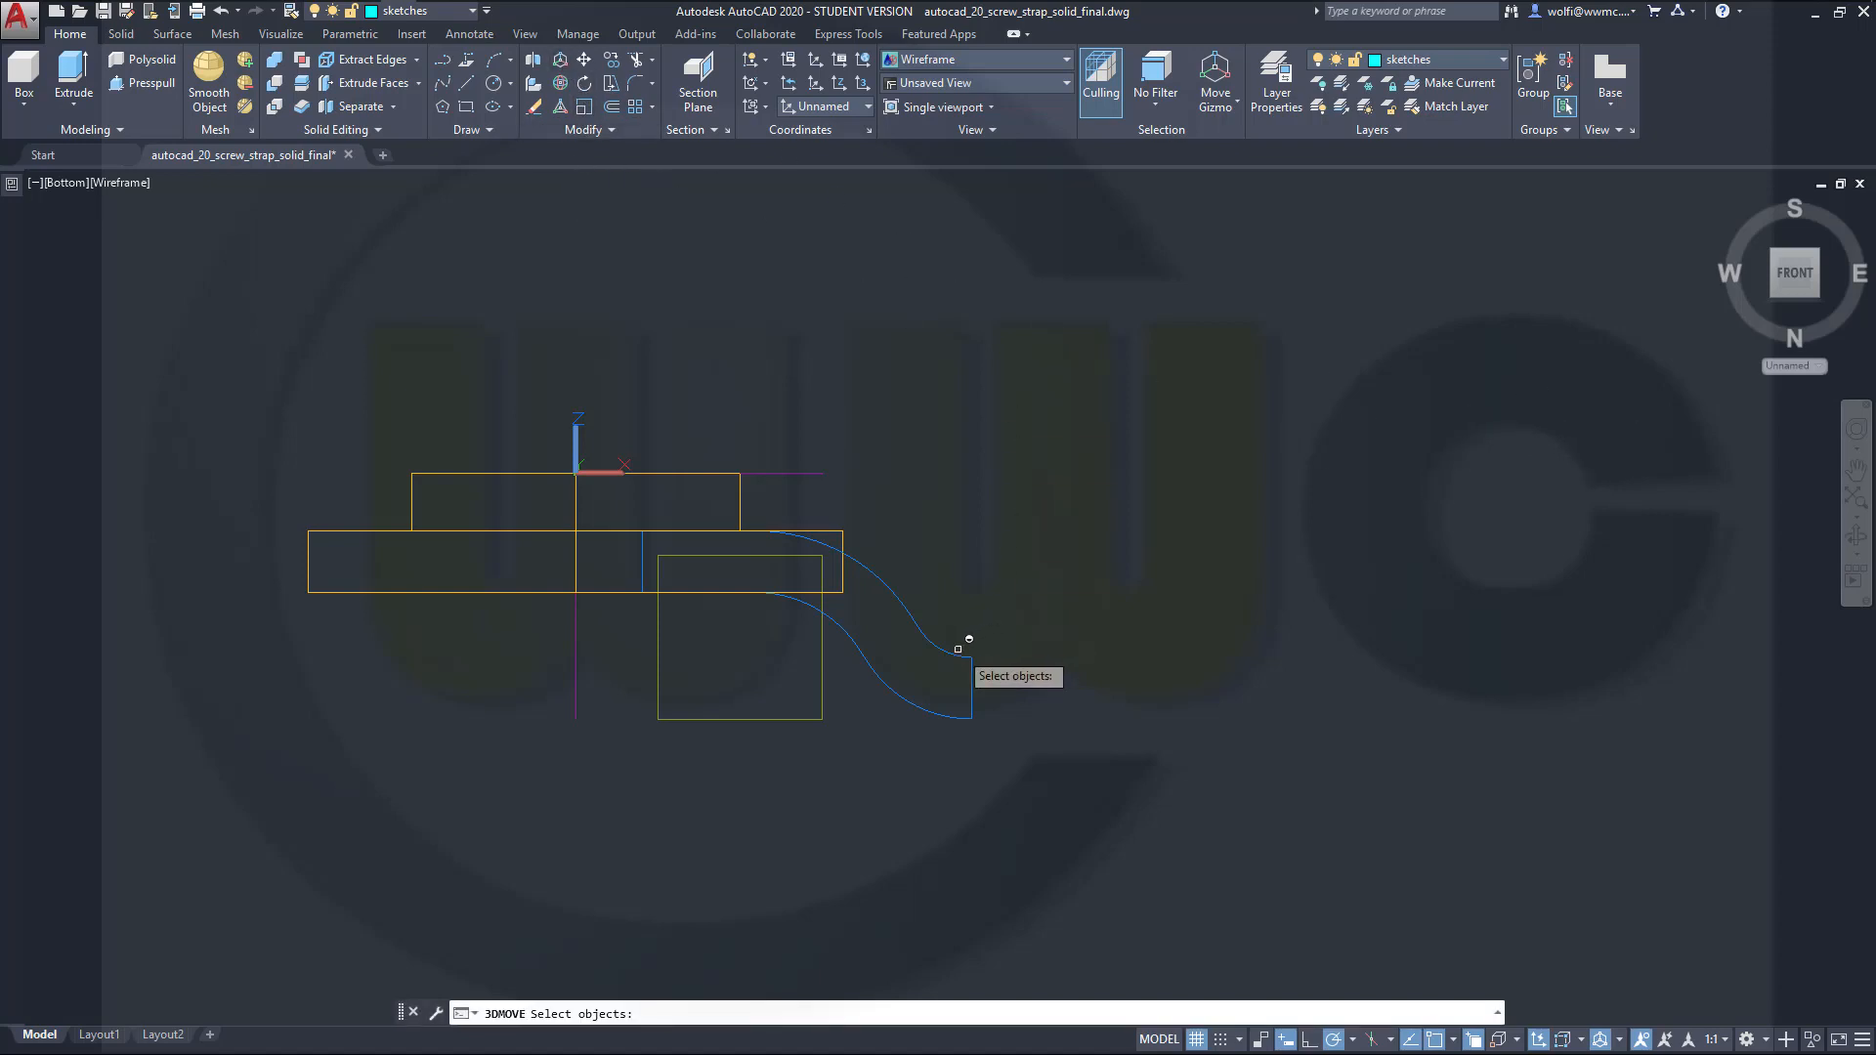
pyautogui.click(962, 653)
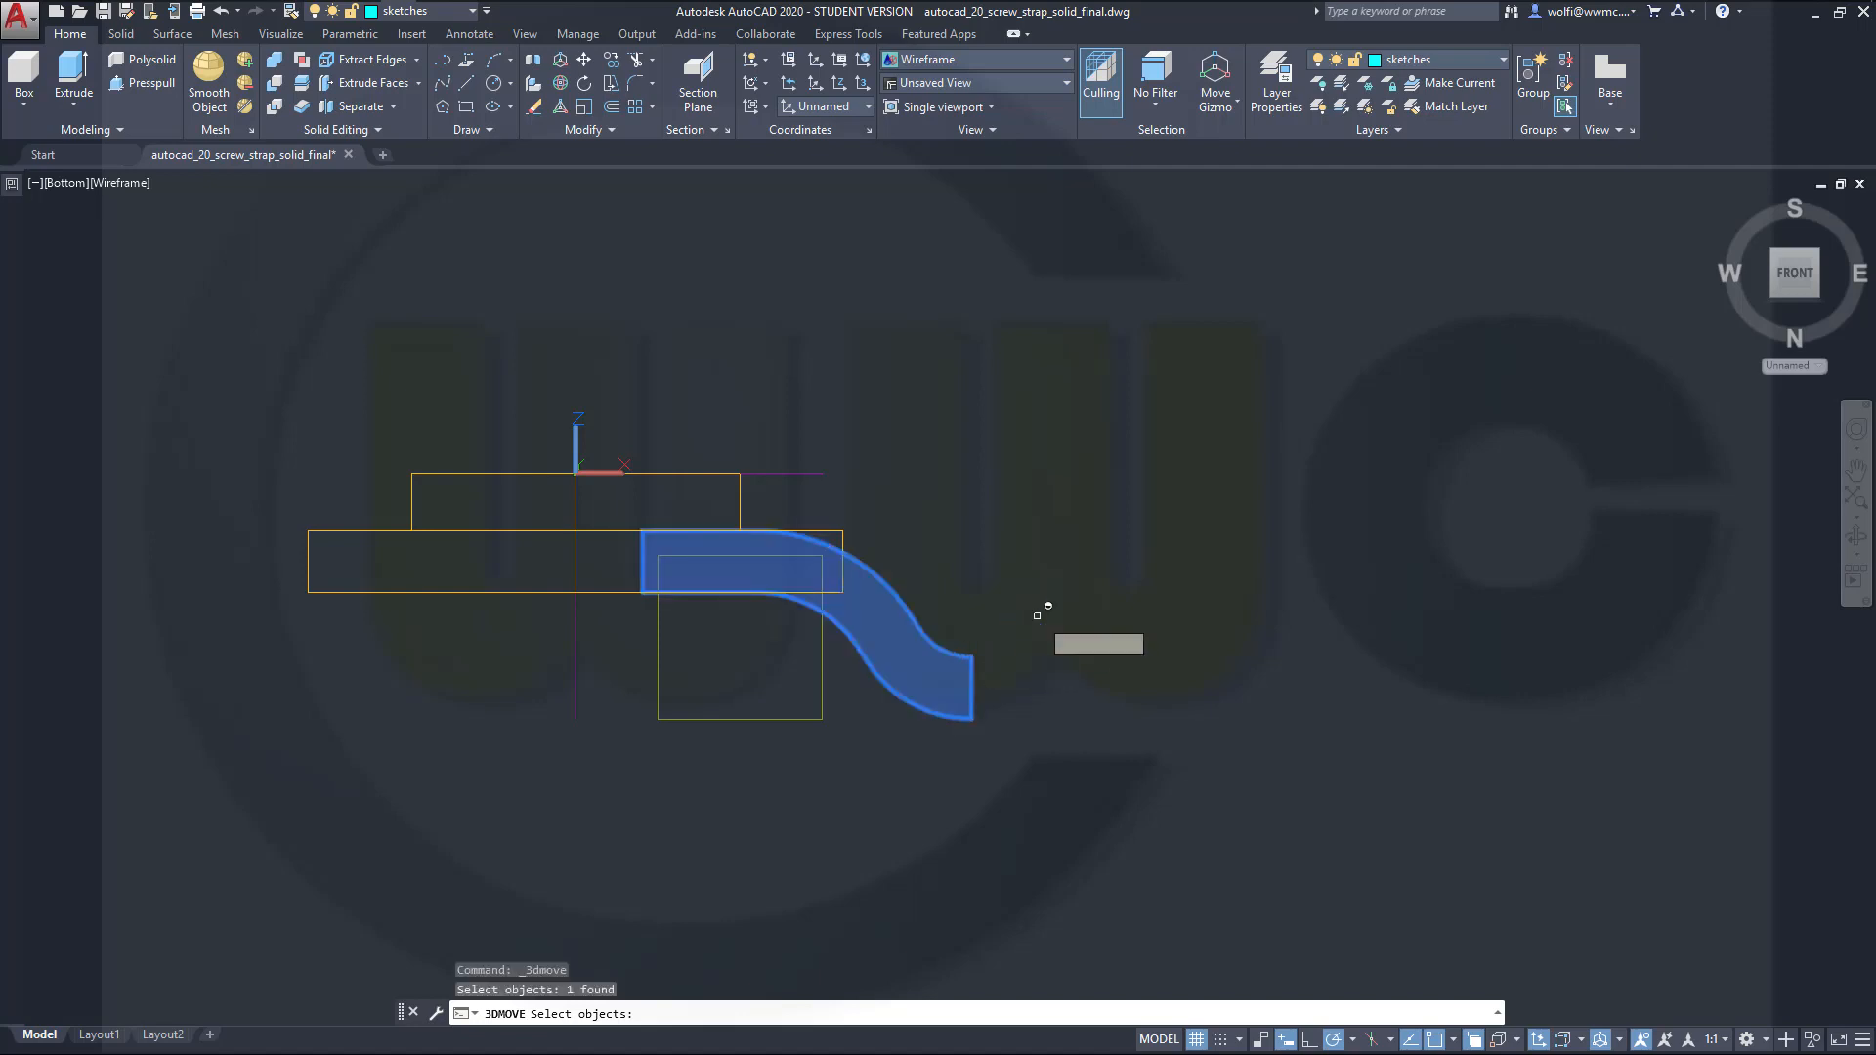
pyautogui.press('Return')
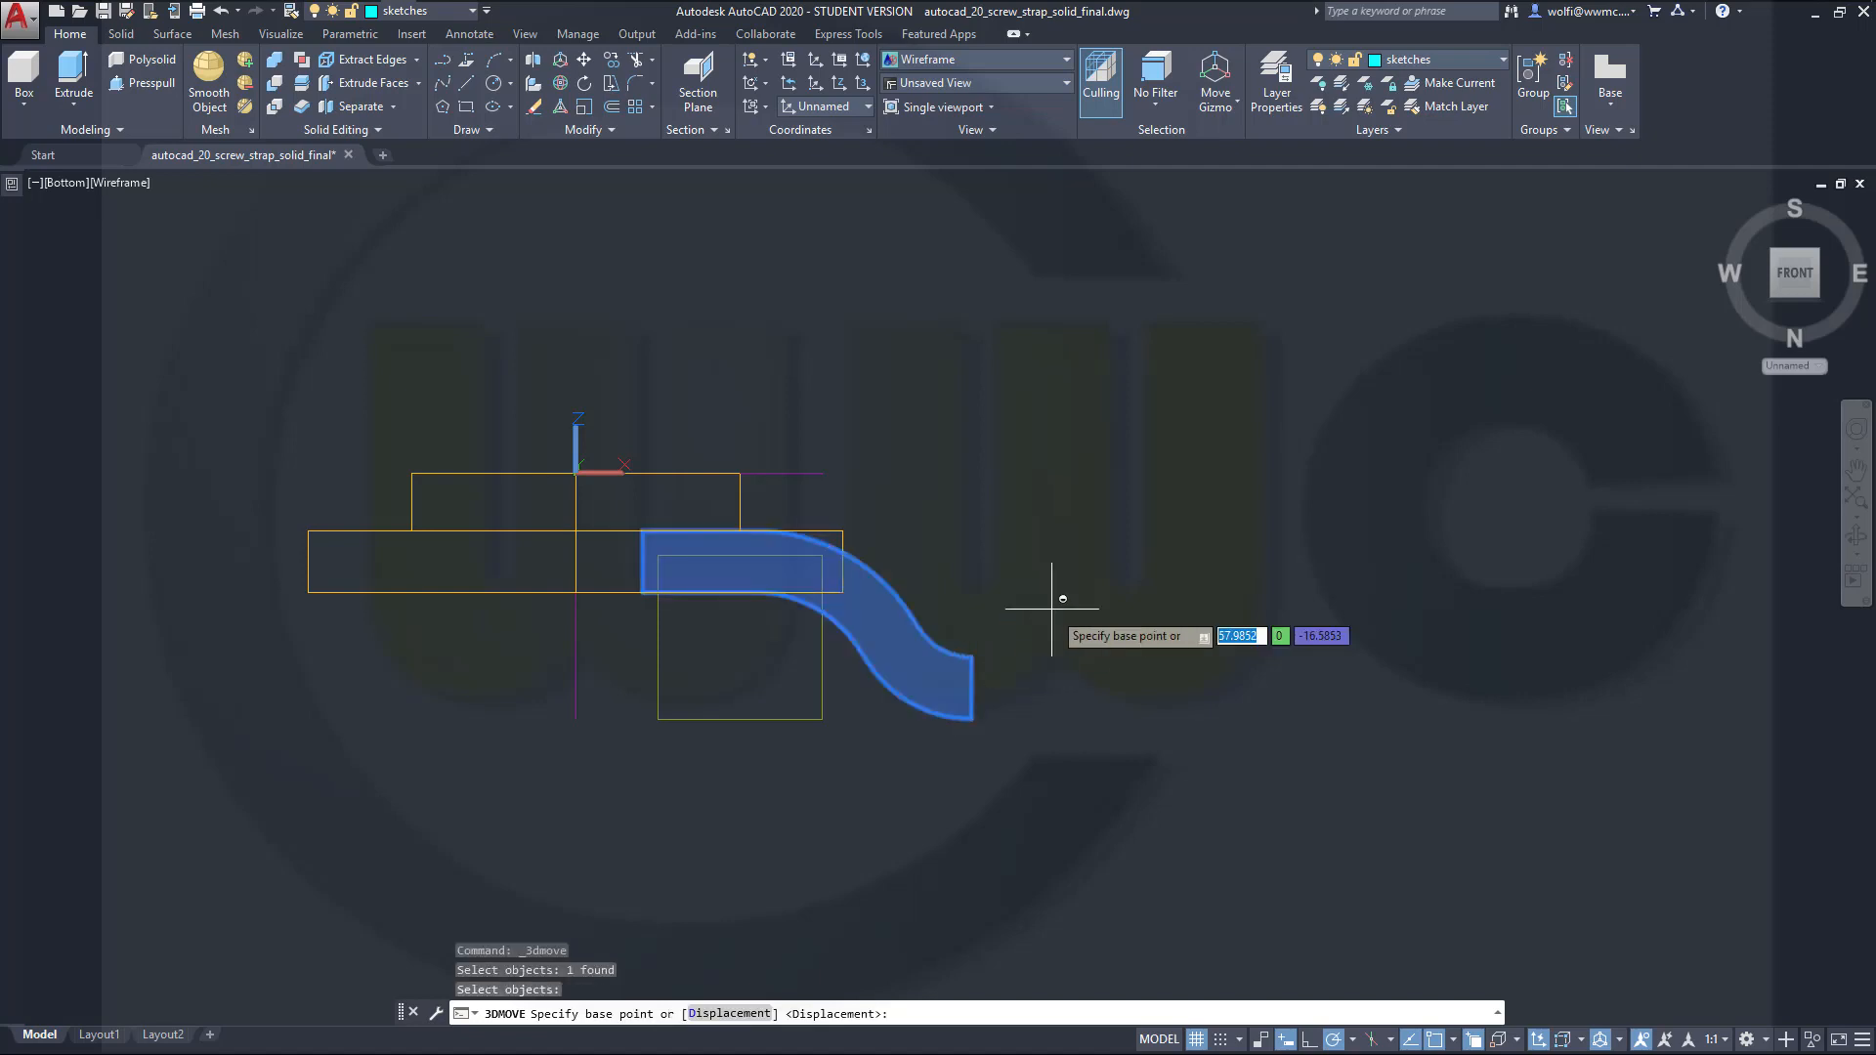
pyautogui.click(970, 718)
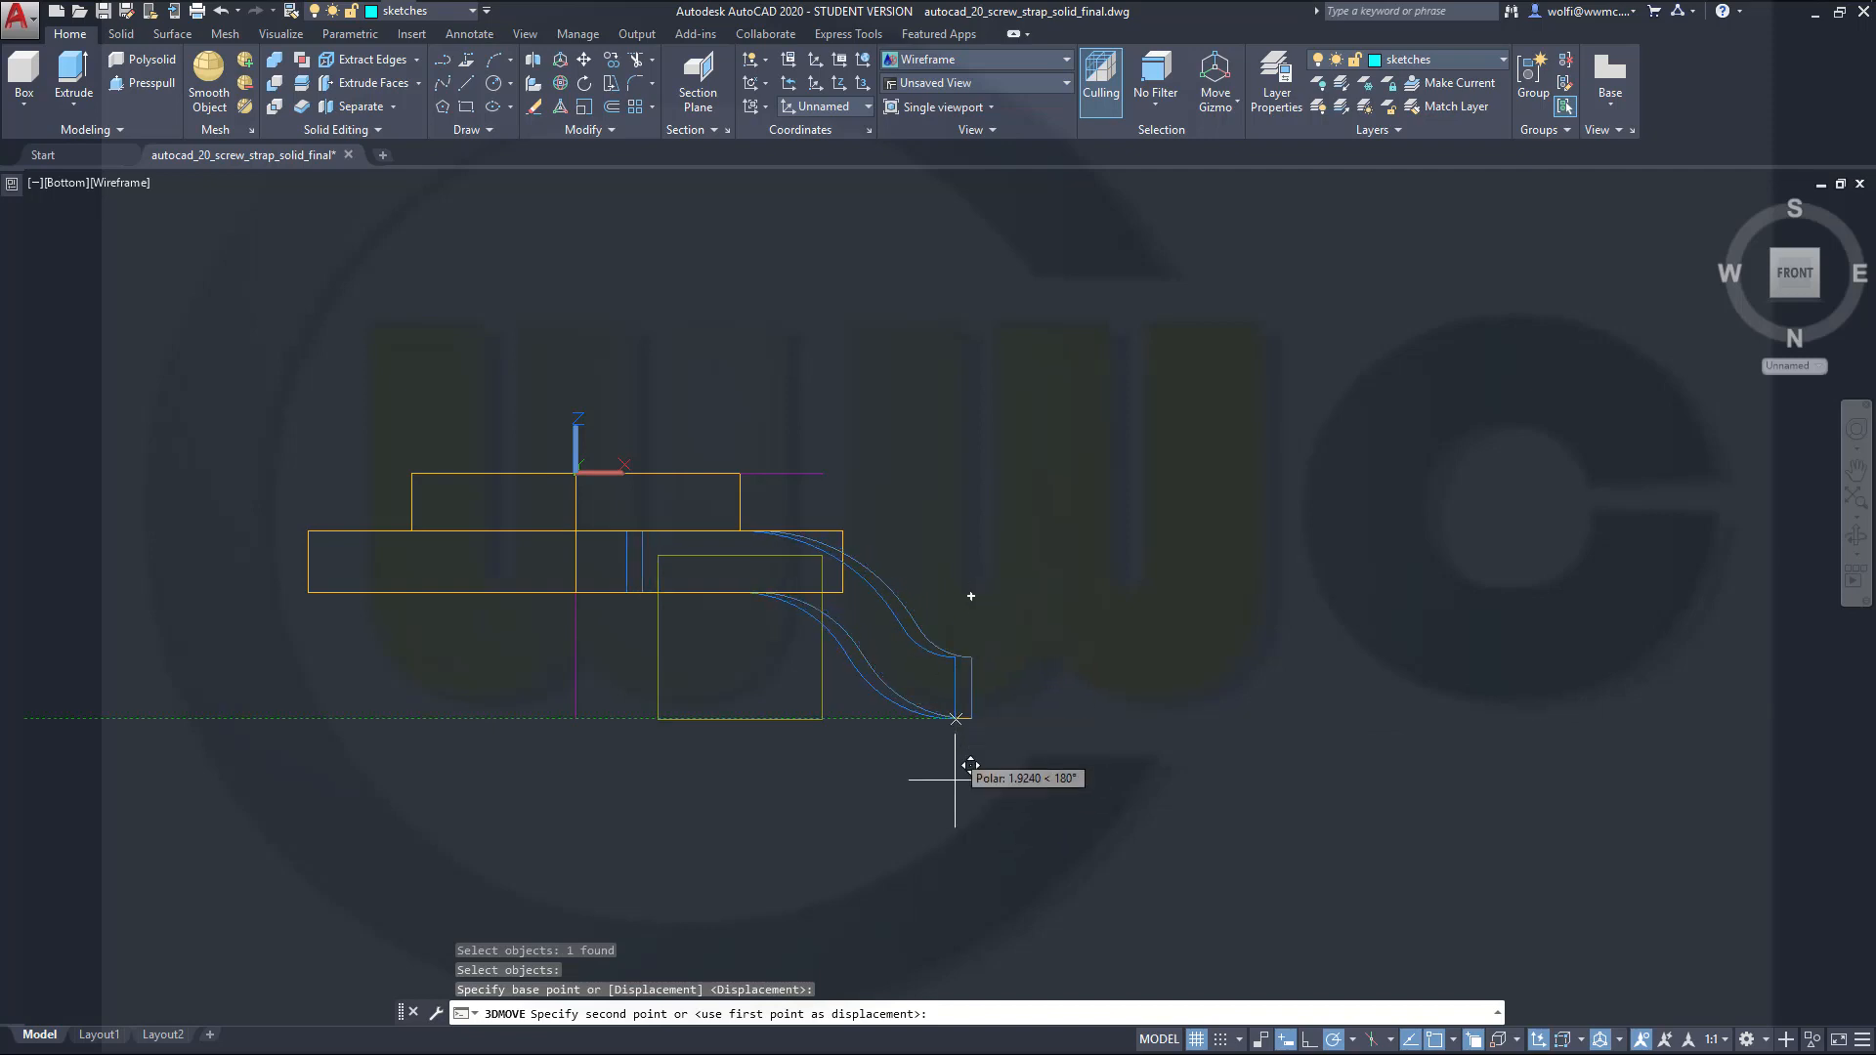
pyautogui.press('Escape')
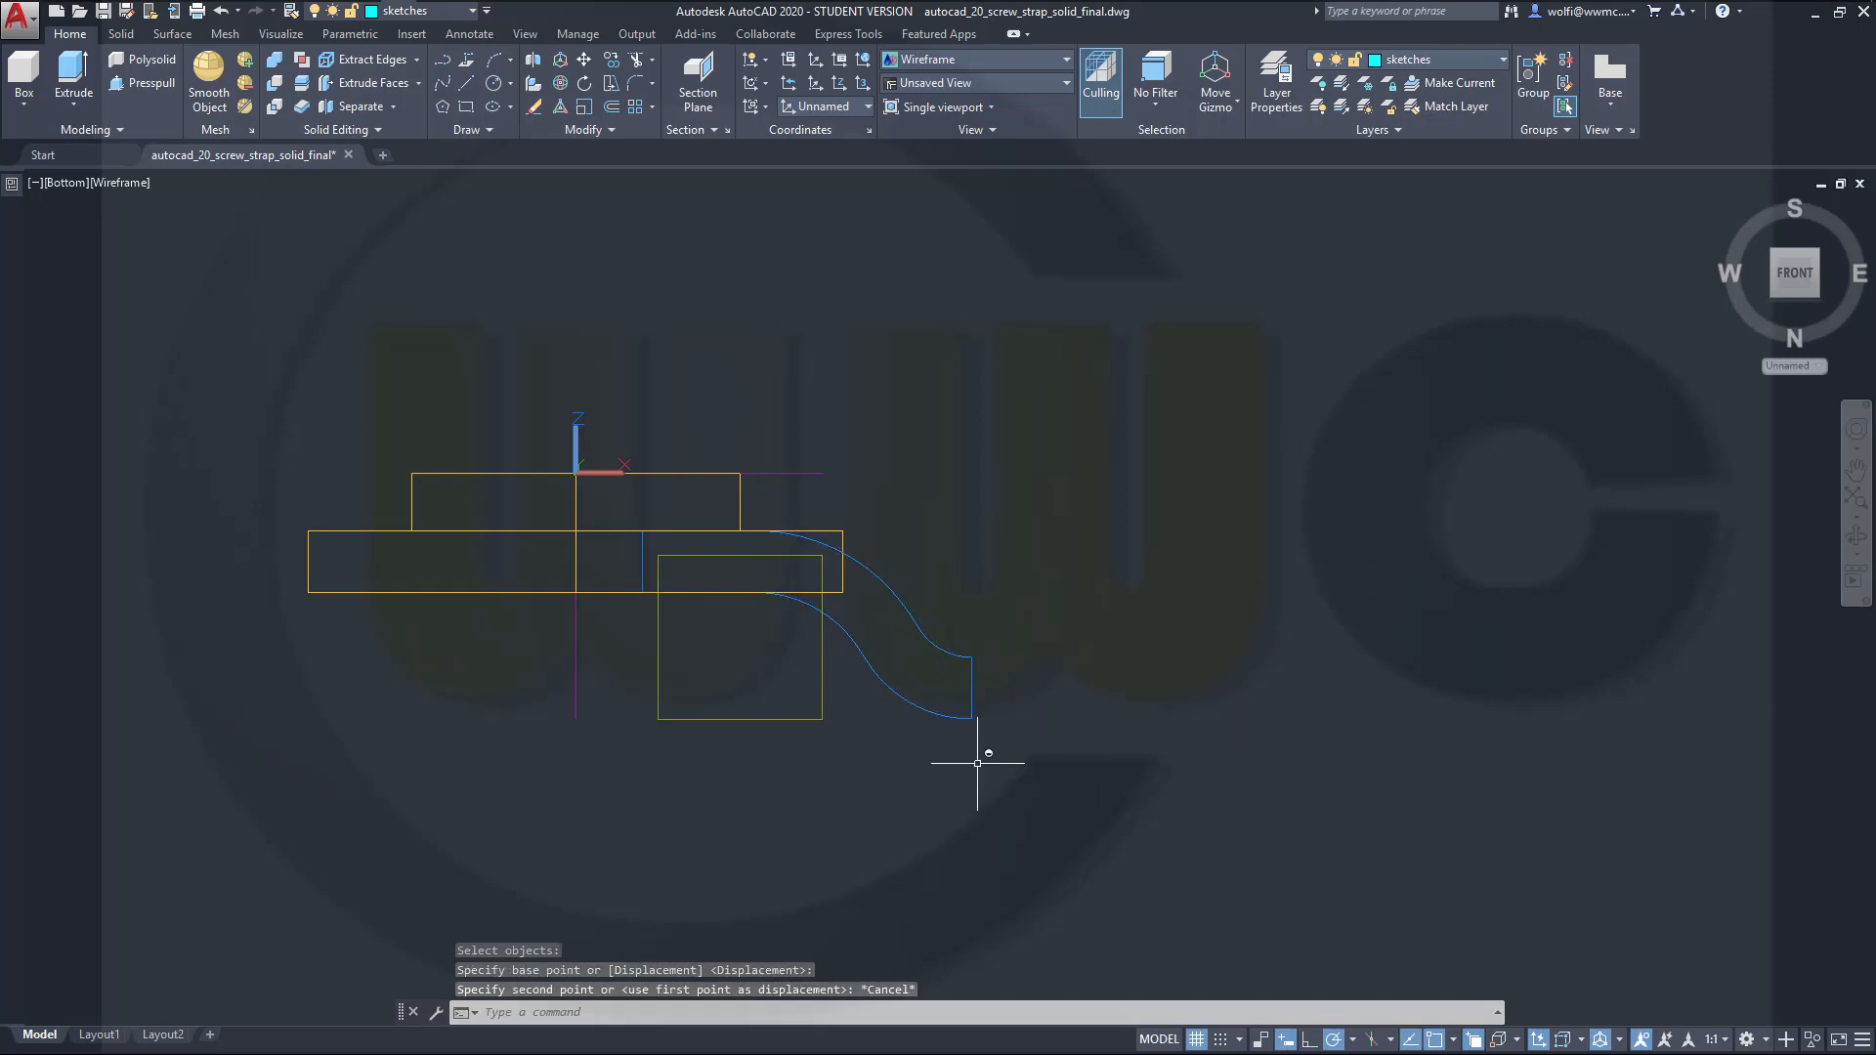
pyautogui.keyDown('shift'); pyautogui.moveTo(965, 789); pyautogui.dragTo(1453, 544, button='middle'); pyautogui.keyUp('shift')
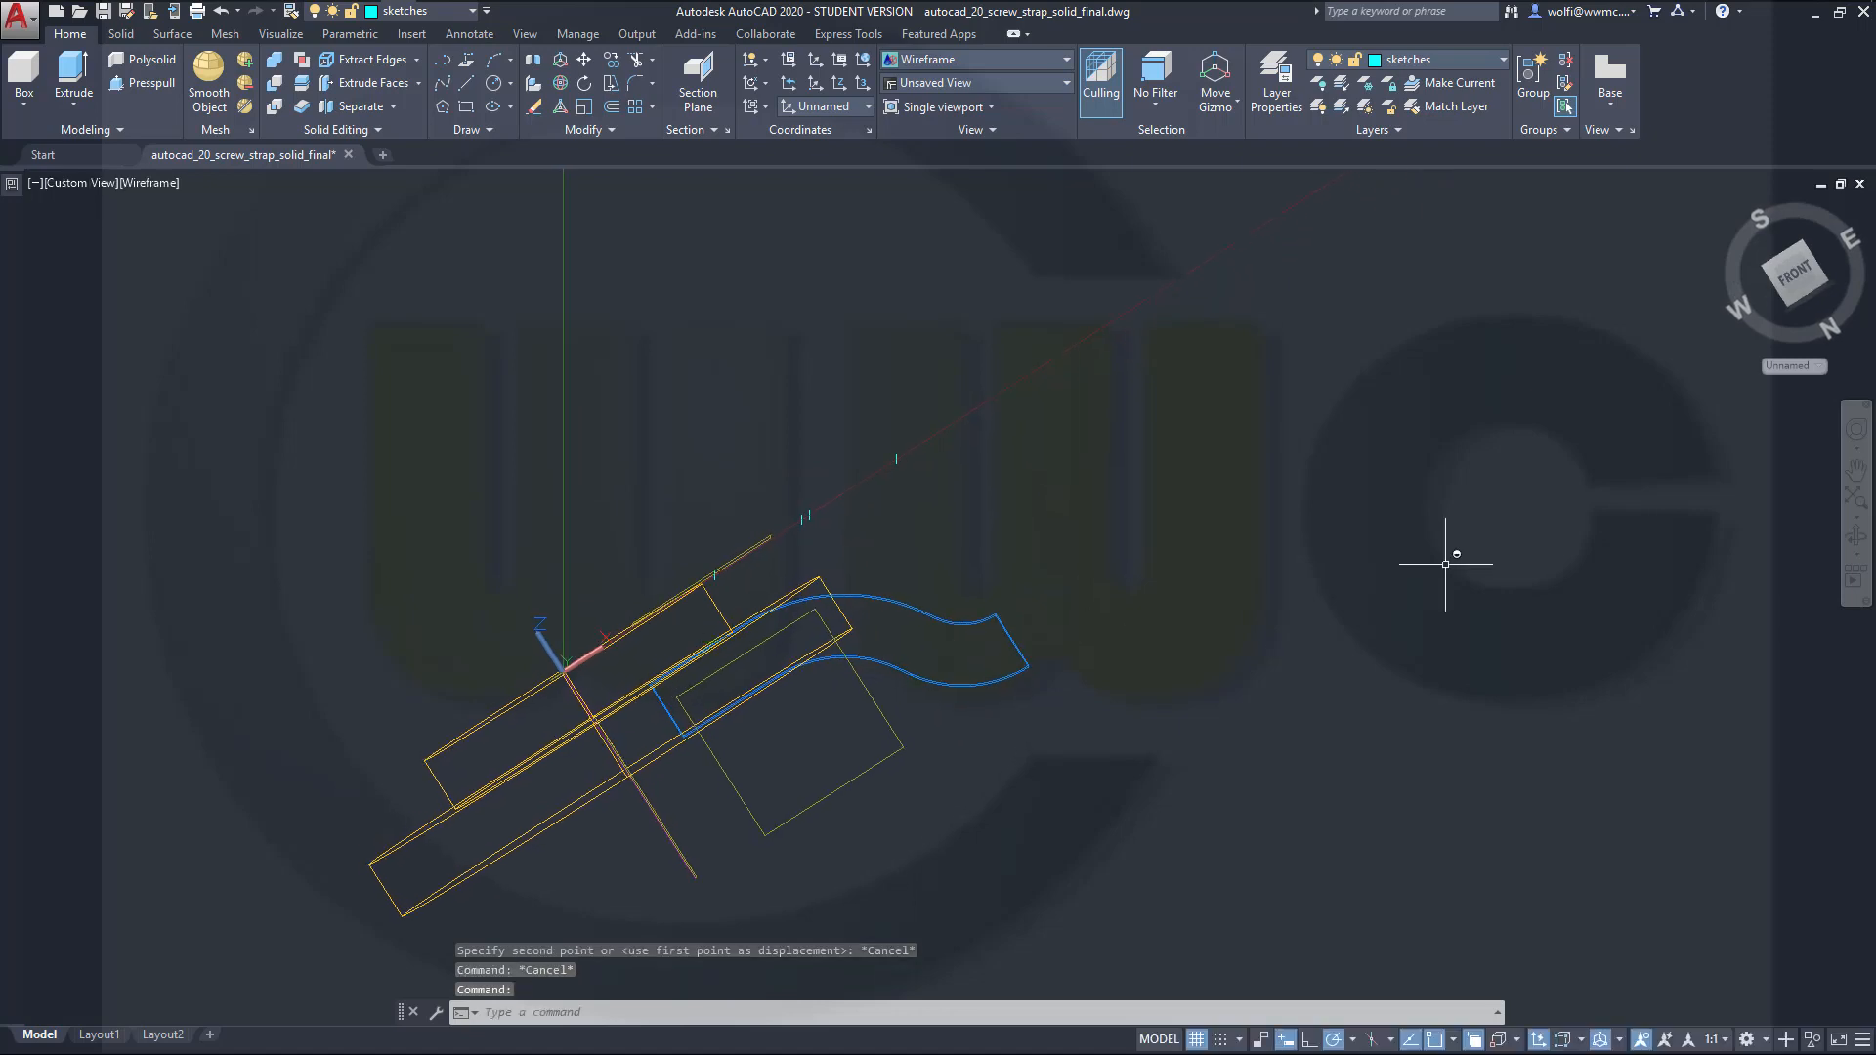
pyautogui.press('Escape')
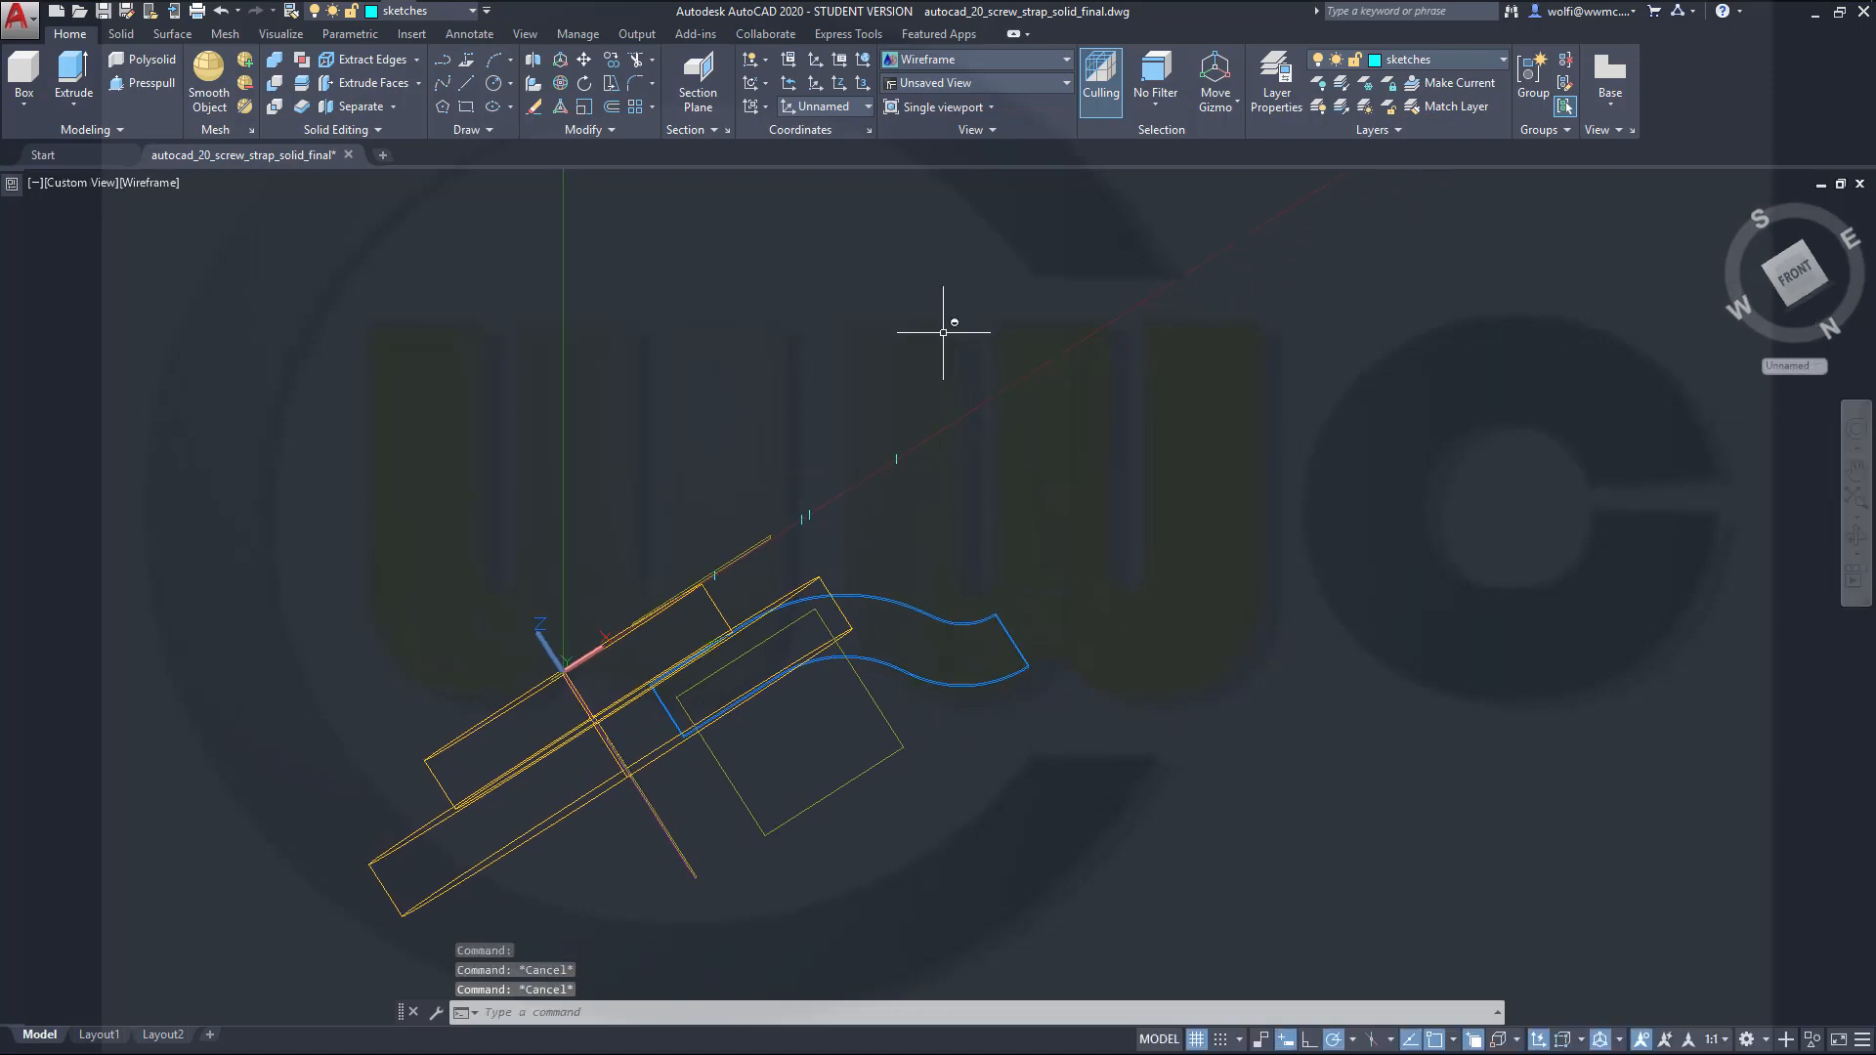
# Step: Restore the World coordinate system and show the Top view with the X axis horizontal
pyautogui.click(1820, 366)
pyautogui.click(1804, 387)
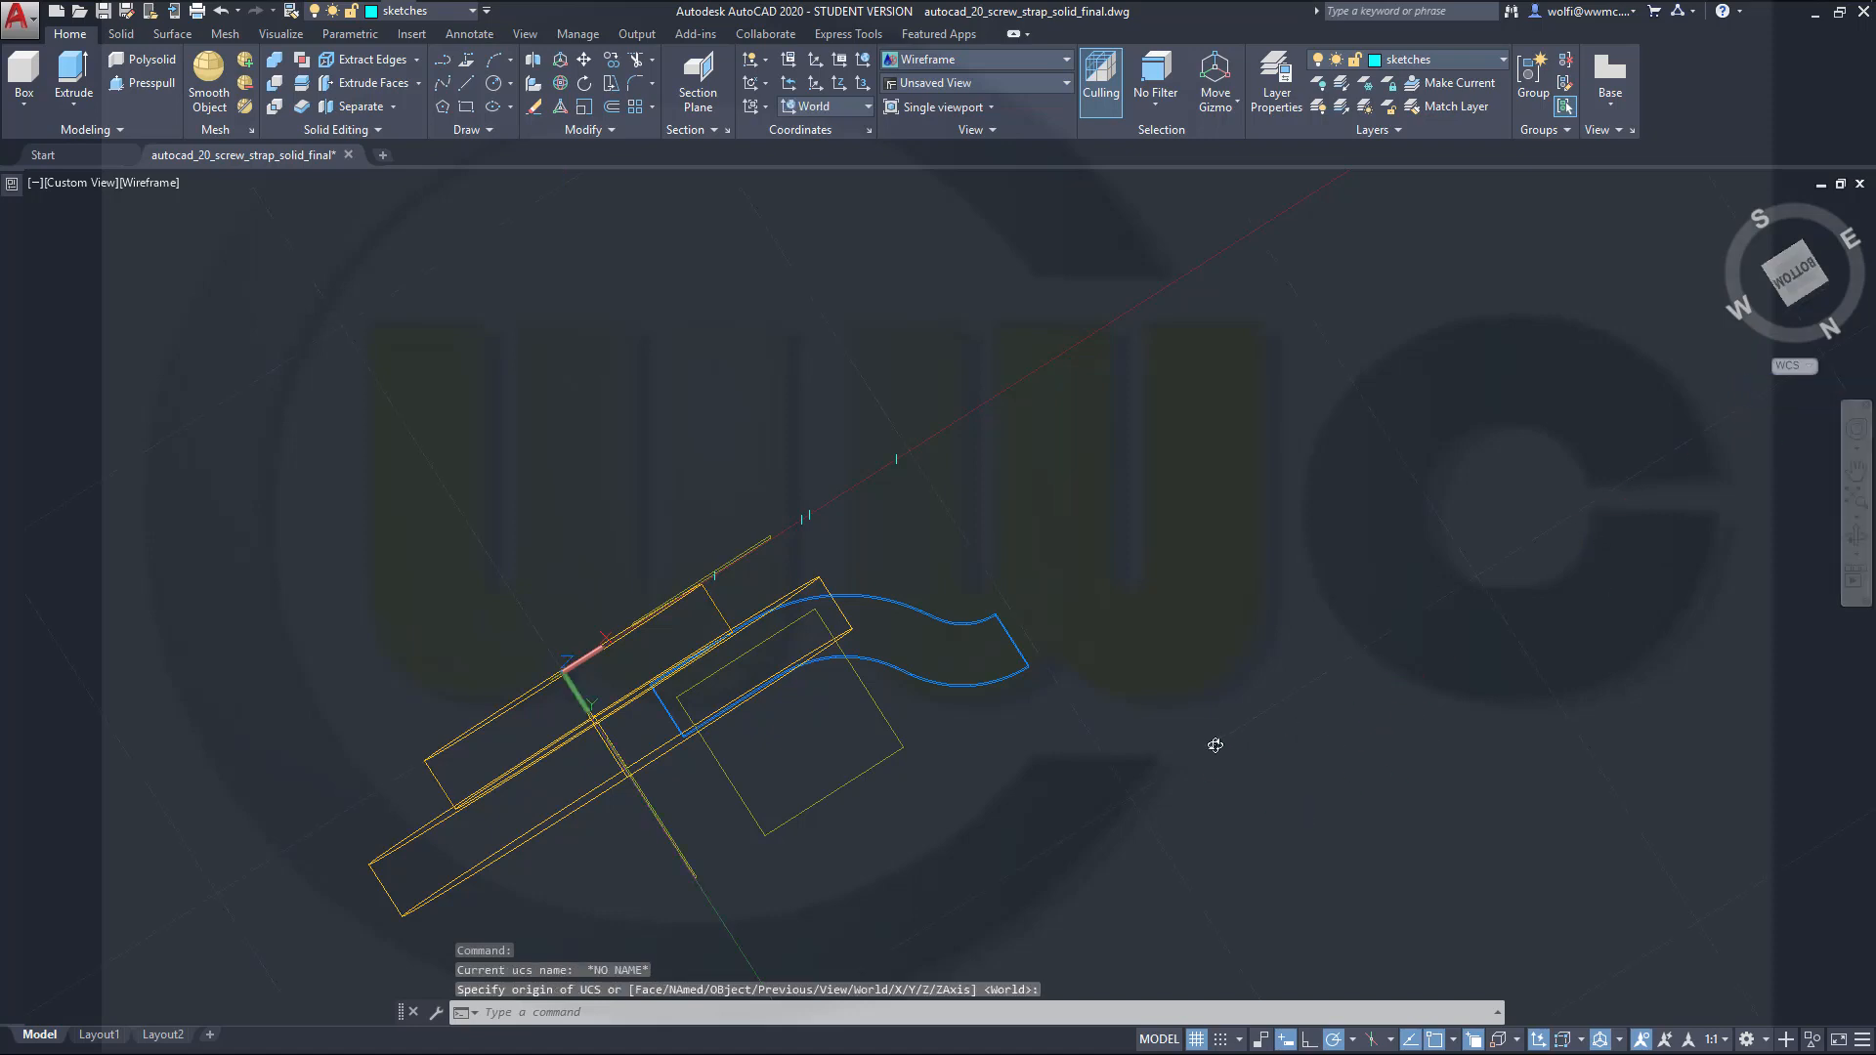
pyautogui.keyDown('shift'); pyautogui.moveTo(1215, 746); pyautogui.dragTo(808, 406, button='middle'); pyautogui.keyUp('shift')
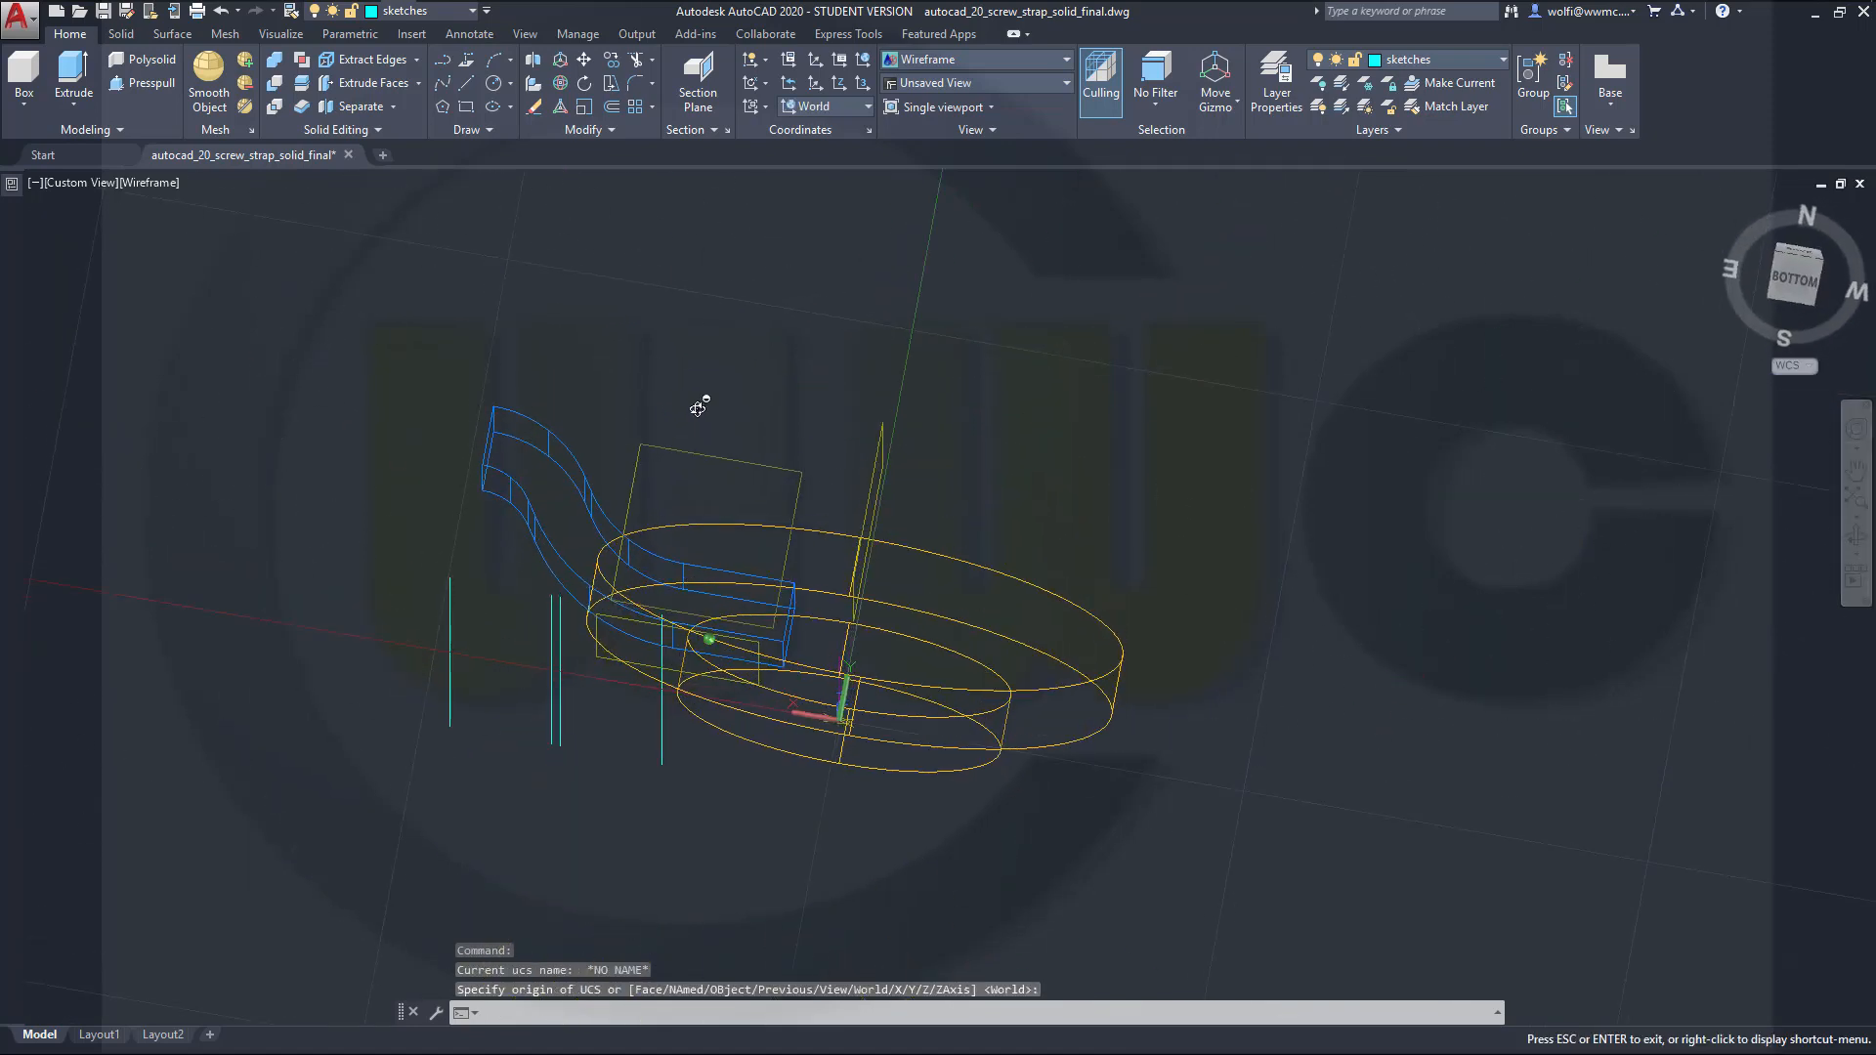
pyautogui.press('Return')
pyautogui.keyDown('shift'); pyautogui.moveTo(1711, 310); pyautogui.dragTo(1664, 505, button='middle'); pyautogui.keyUp('shift')
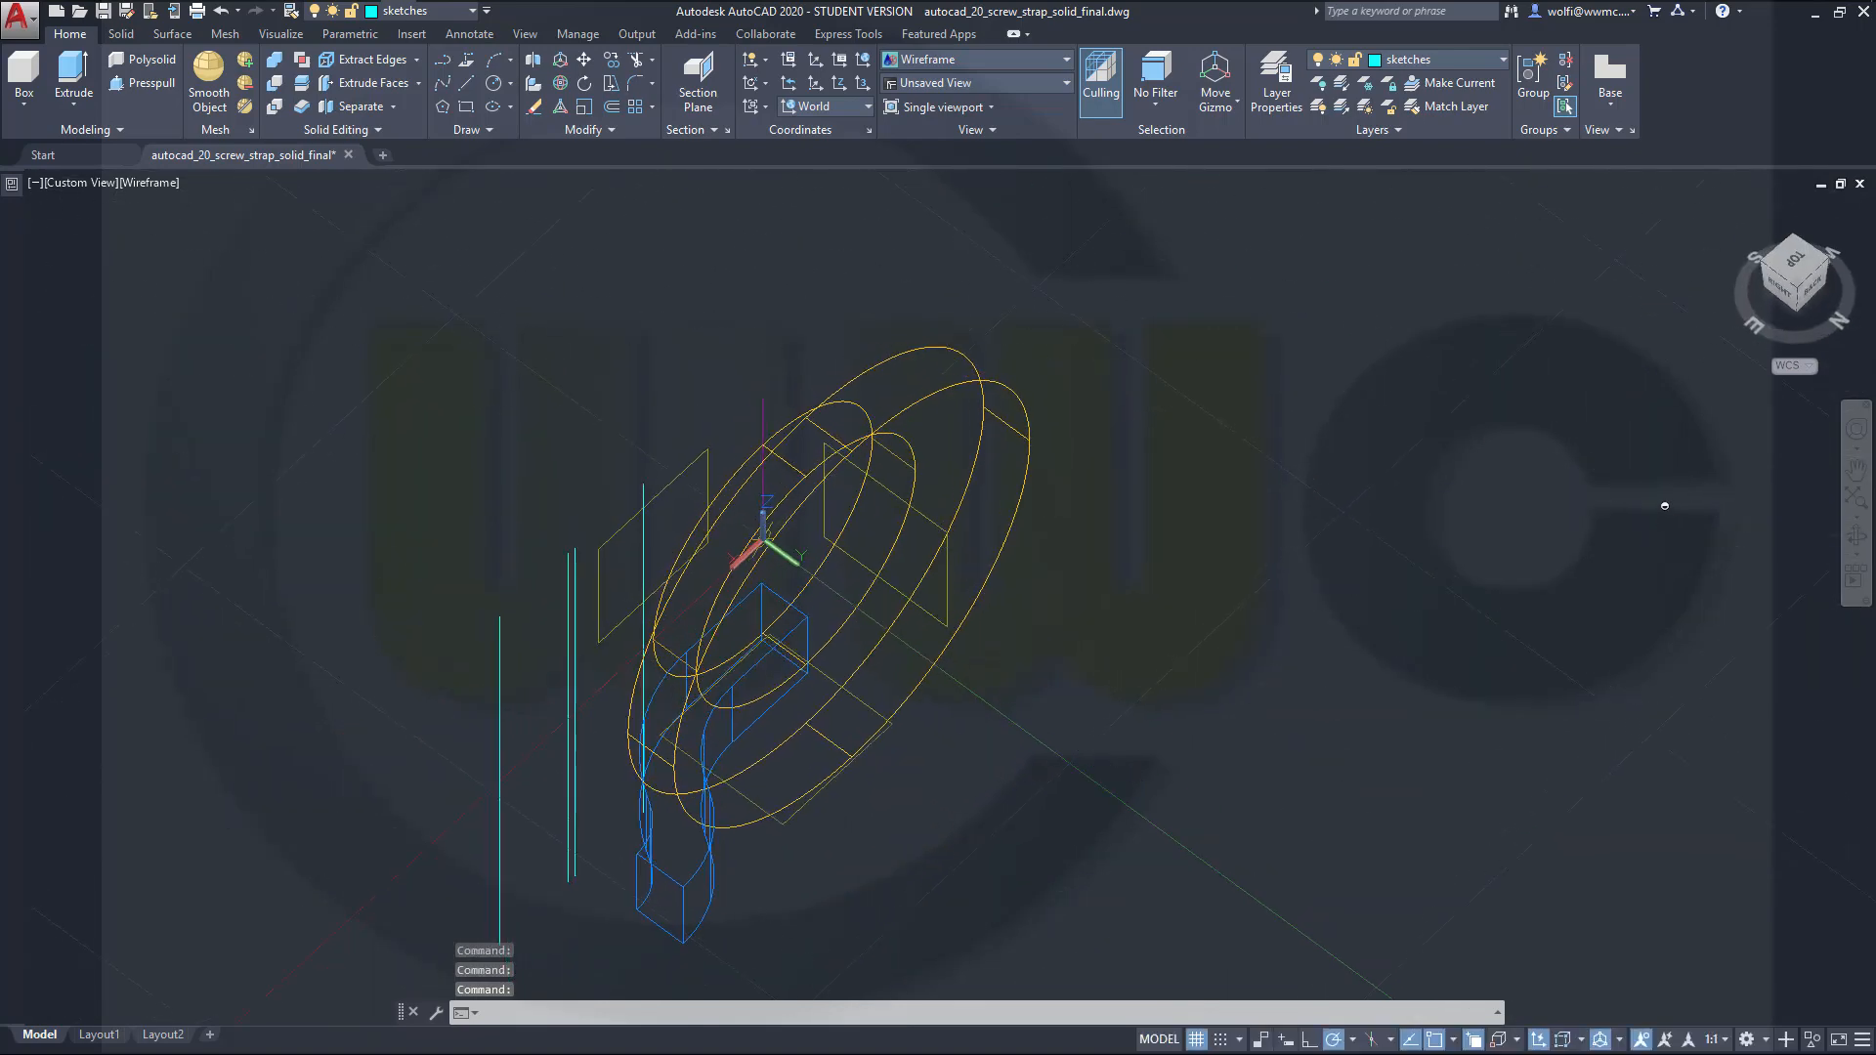
pyautogui.click(1801, 269)
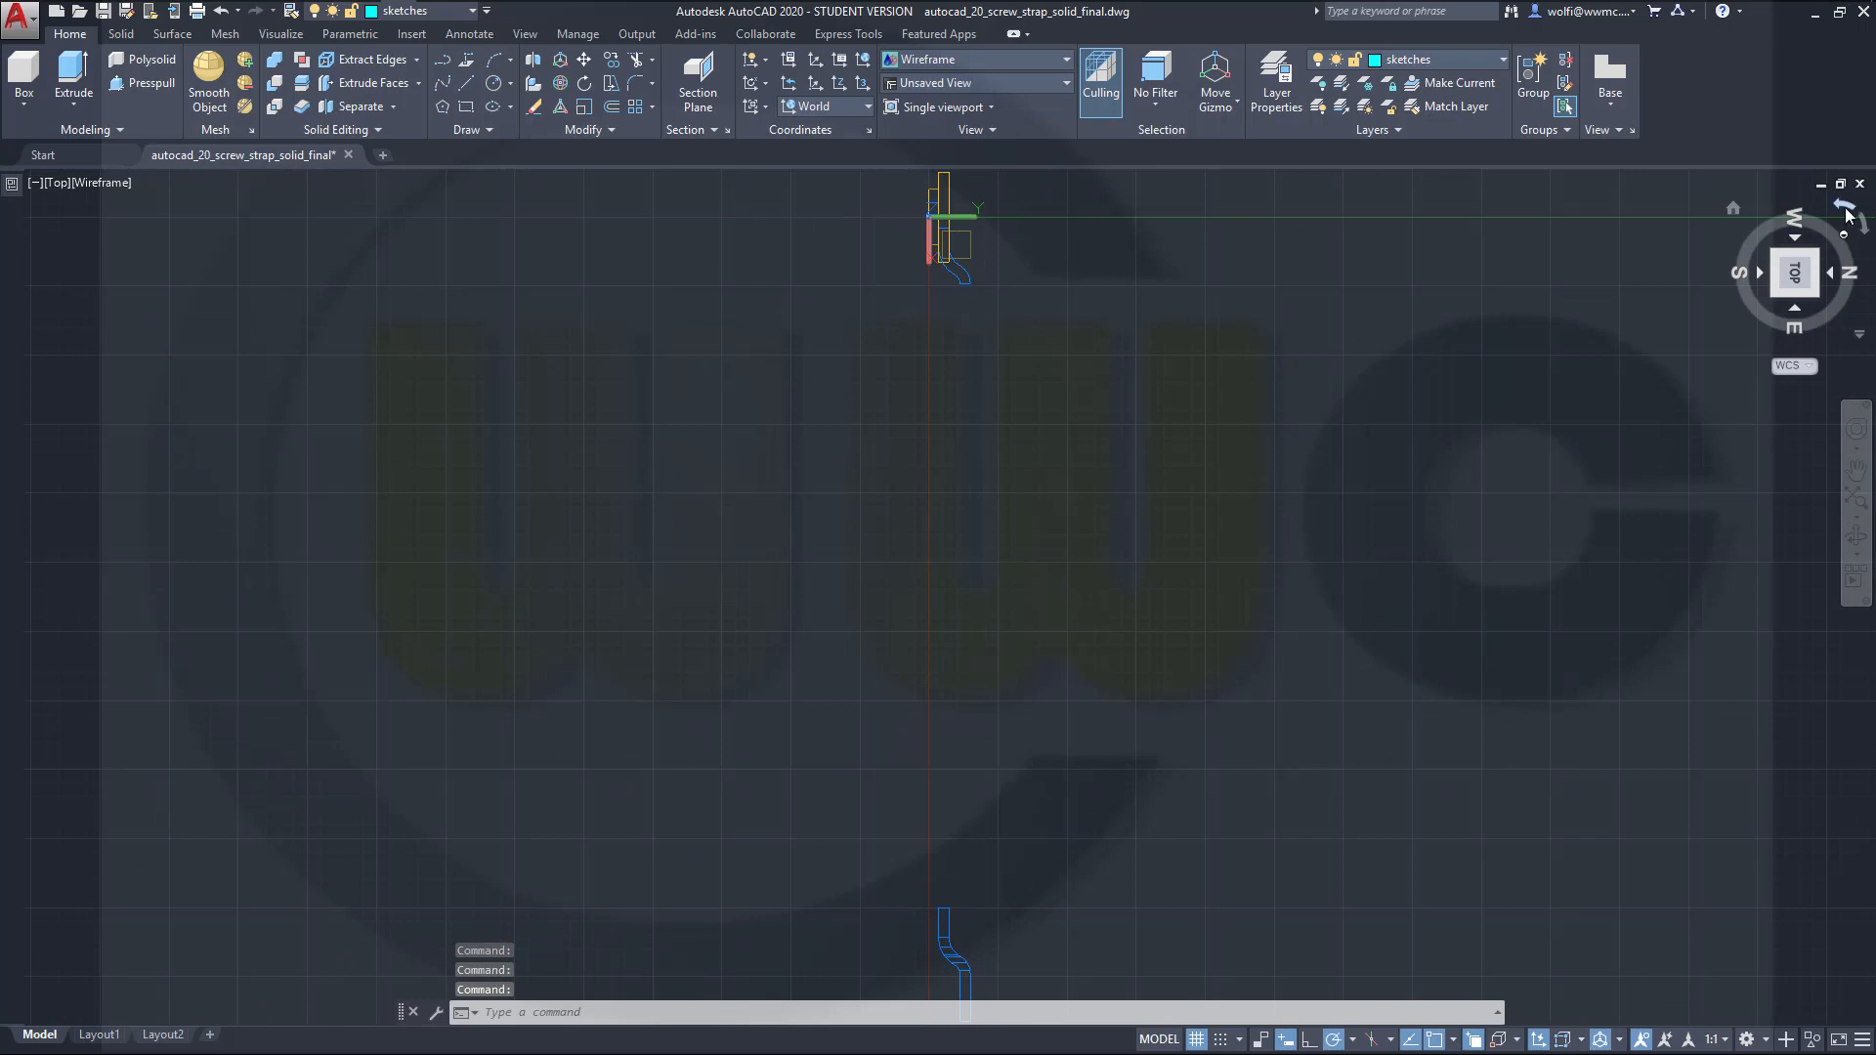
pyautogui.click(1845, 210)
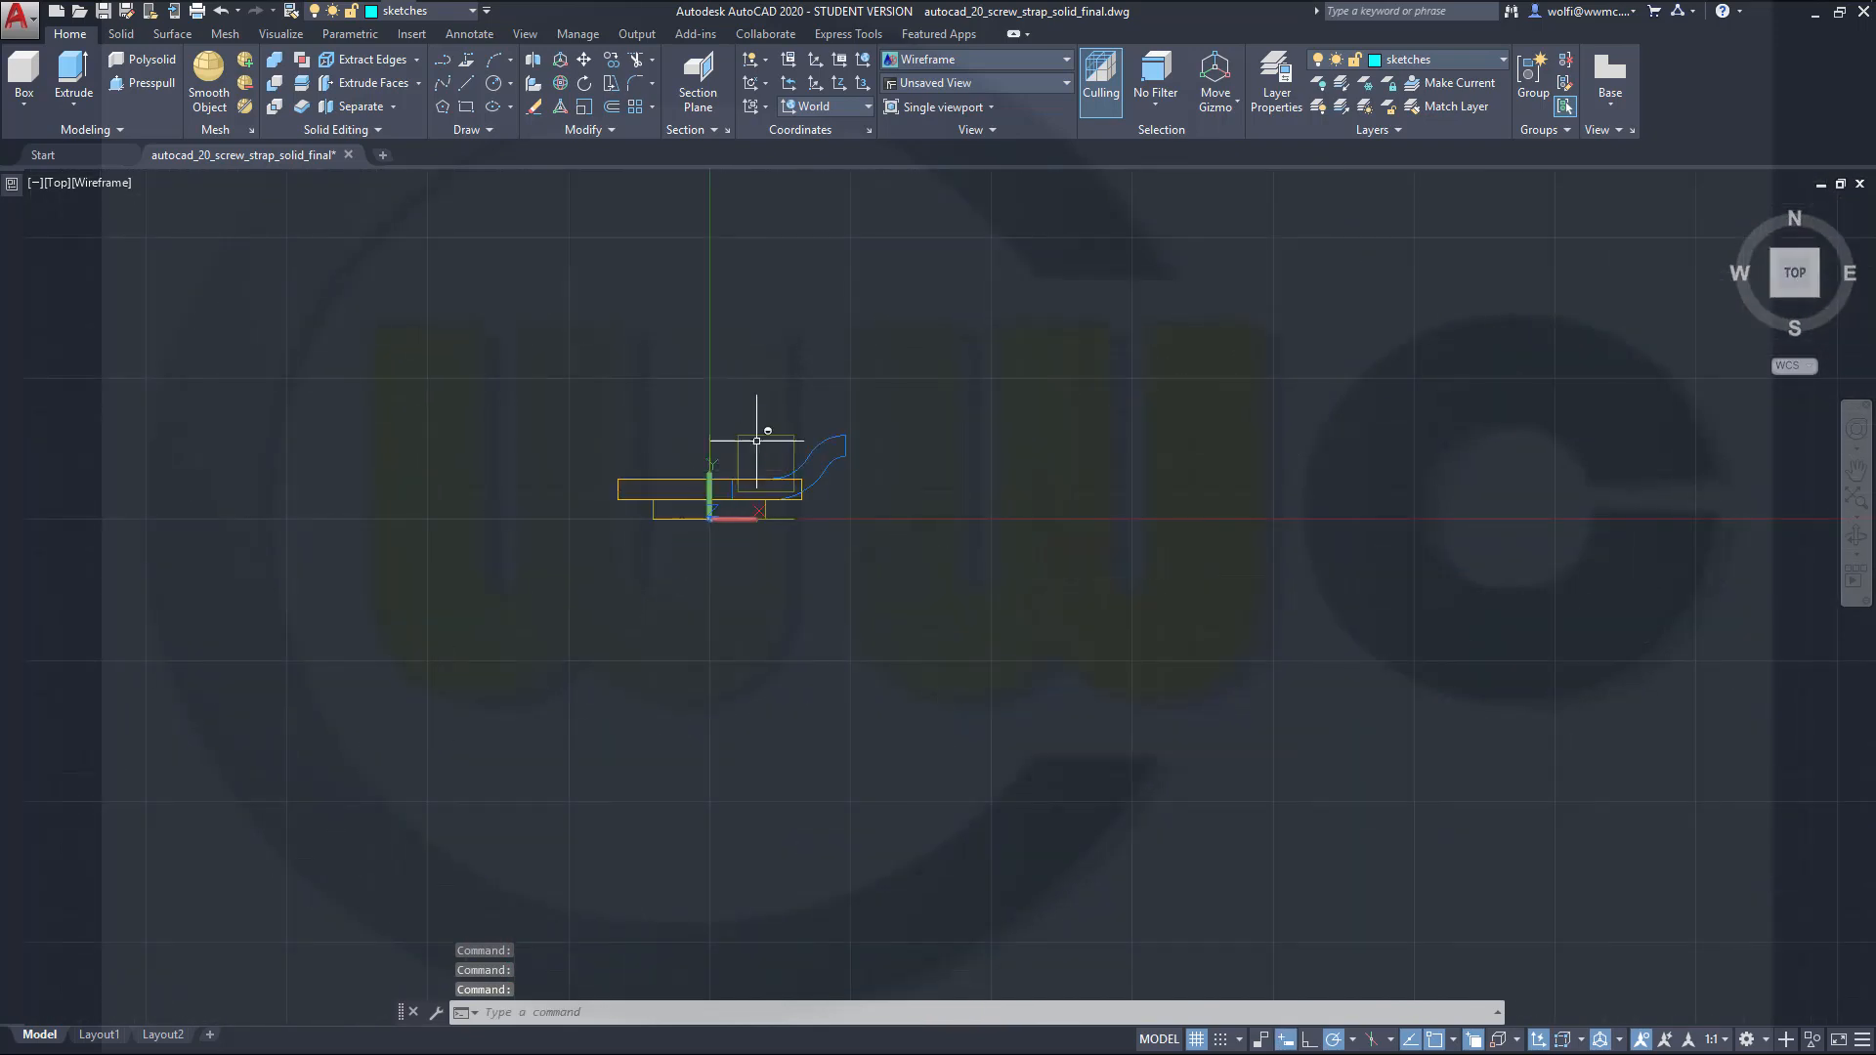
# Step: Move the narrow intersected S-shaped solid 1 unit in the positive Y direction
pyautogui.scroll(3, 757, 440)
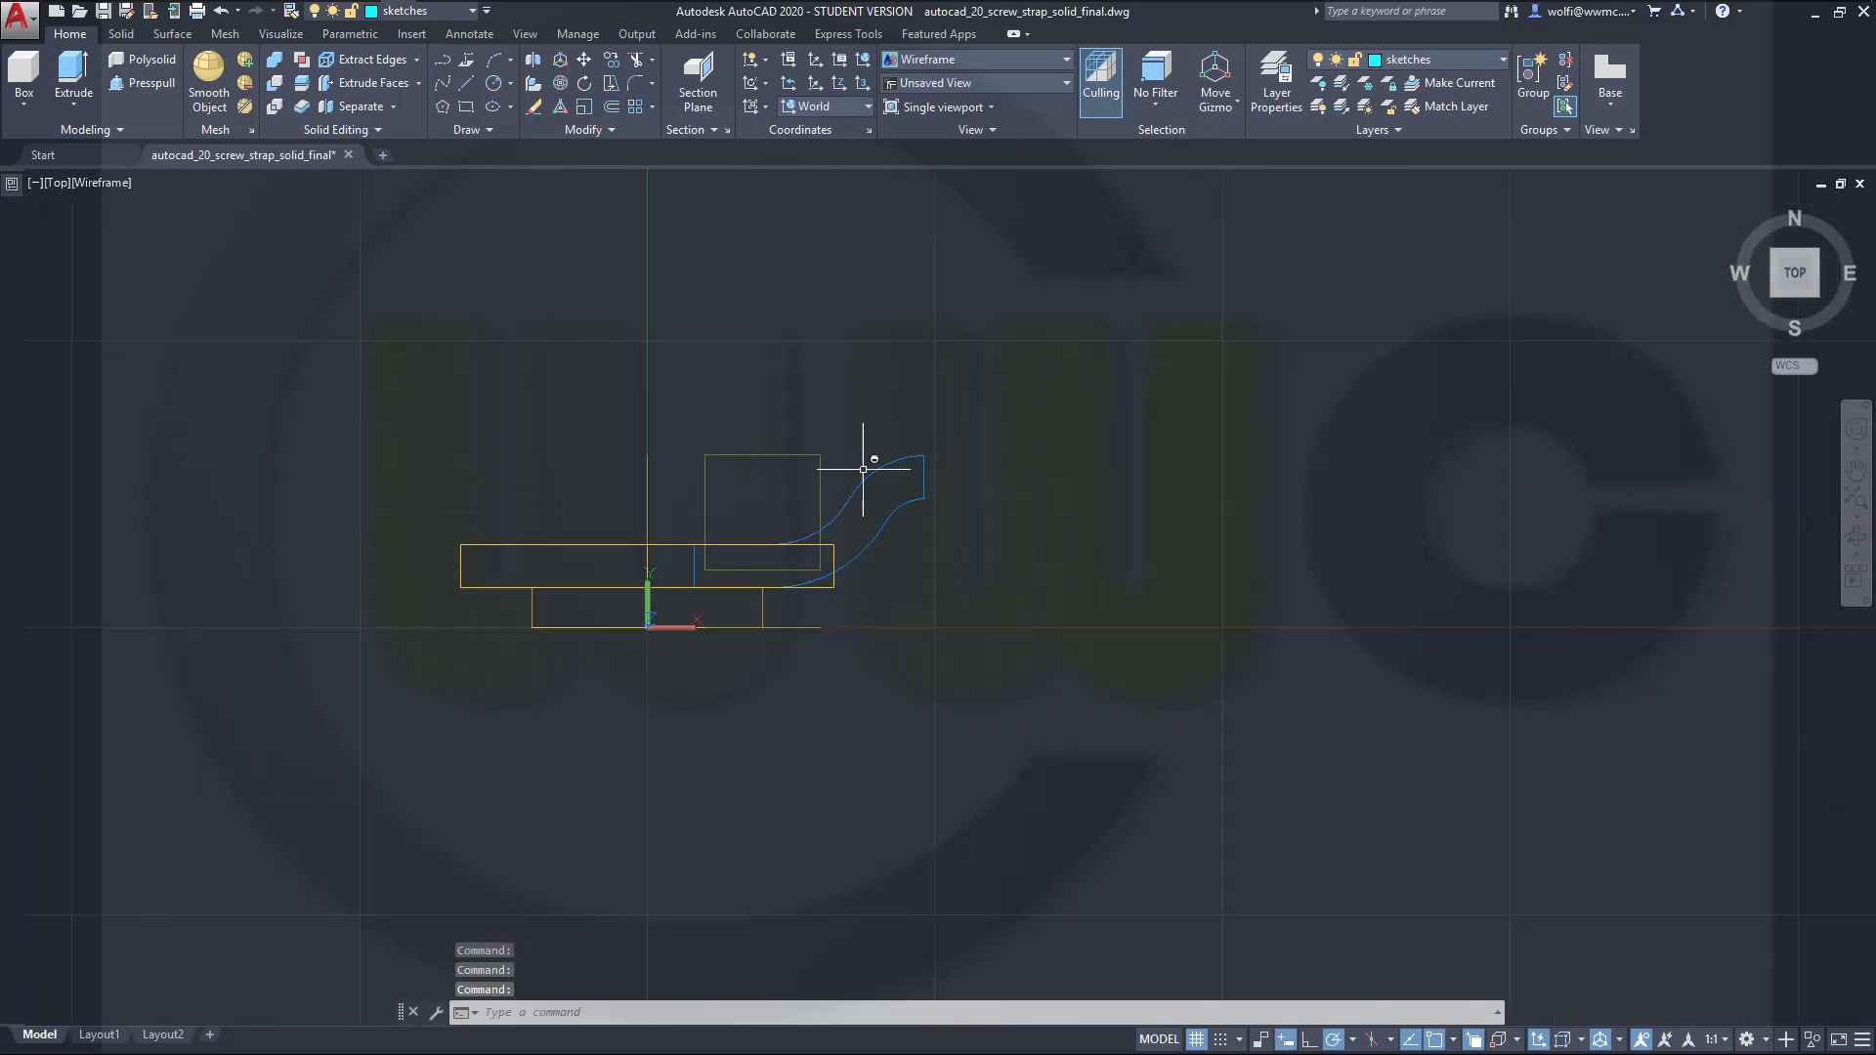
pyautogui.click(585, 60)
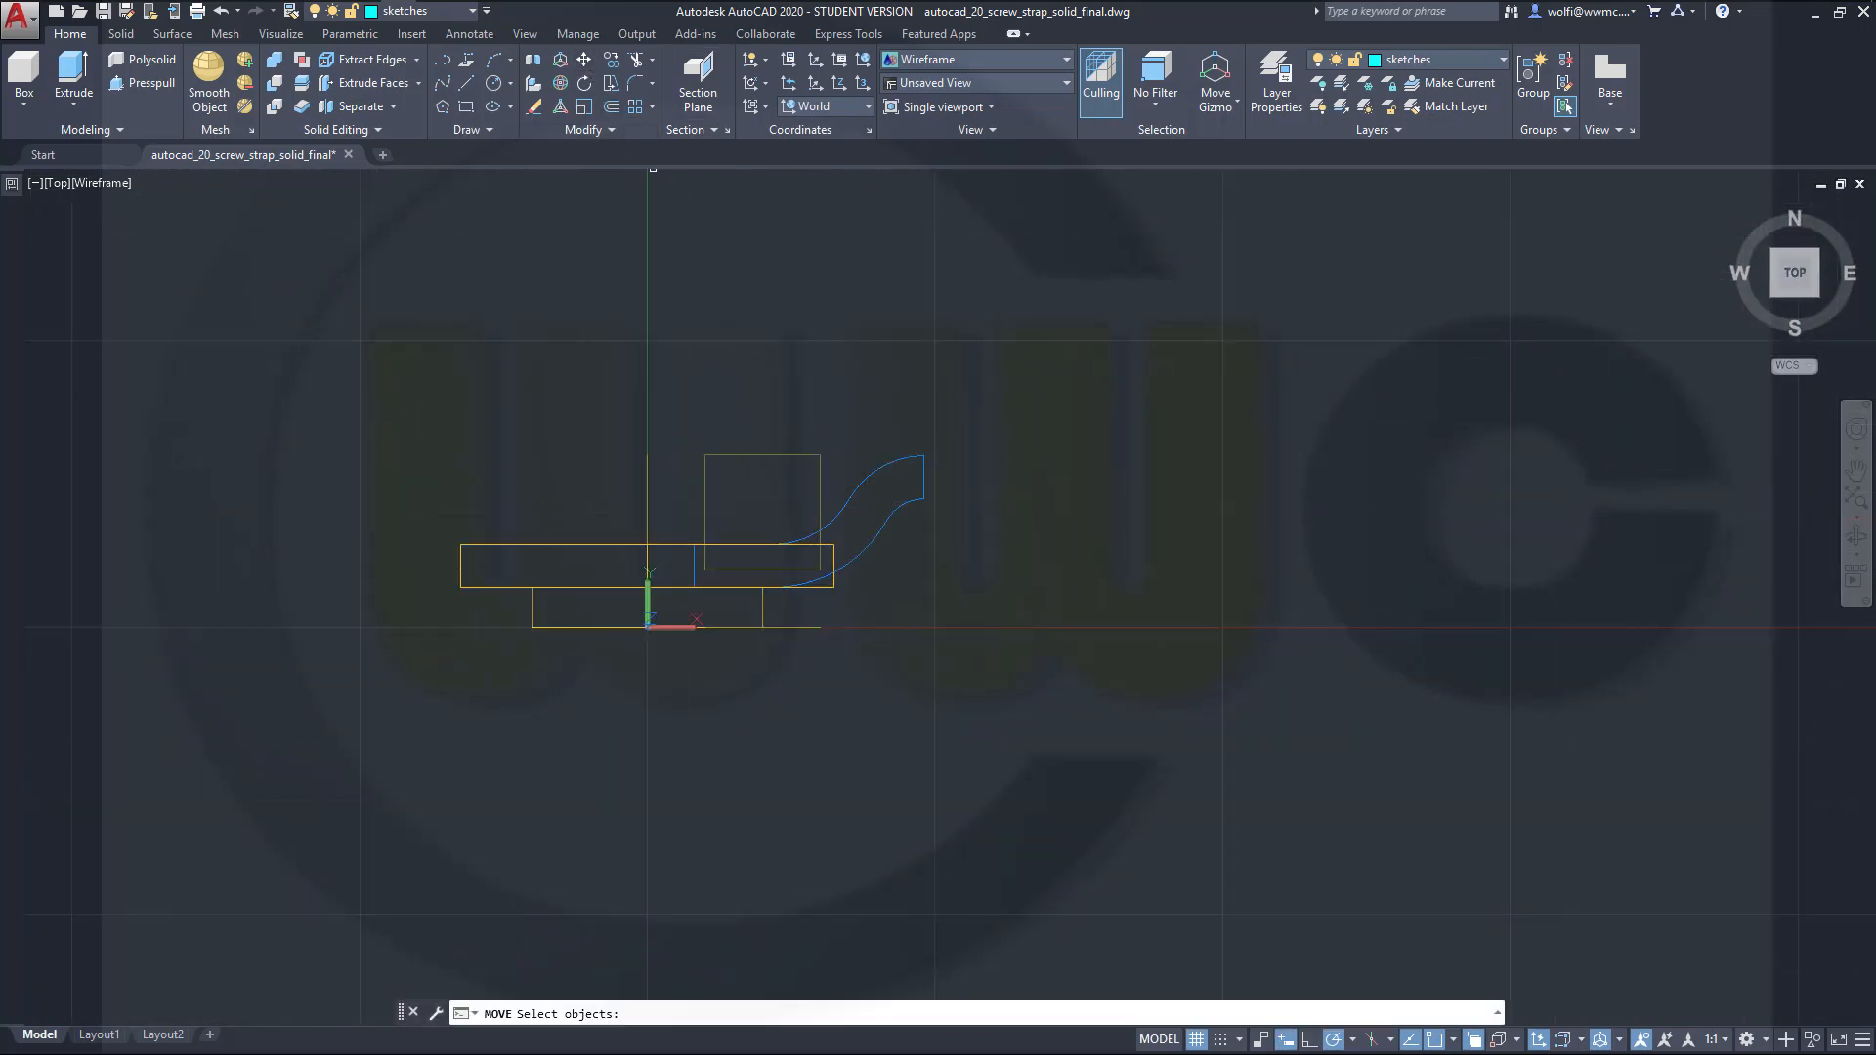
pyautogui.click(921, 492)
pyautogui.press('Return')
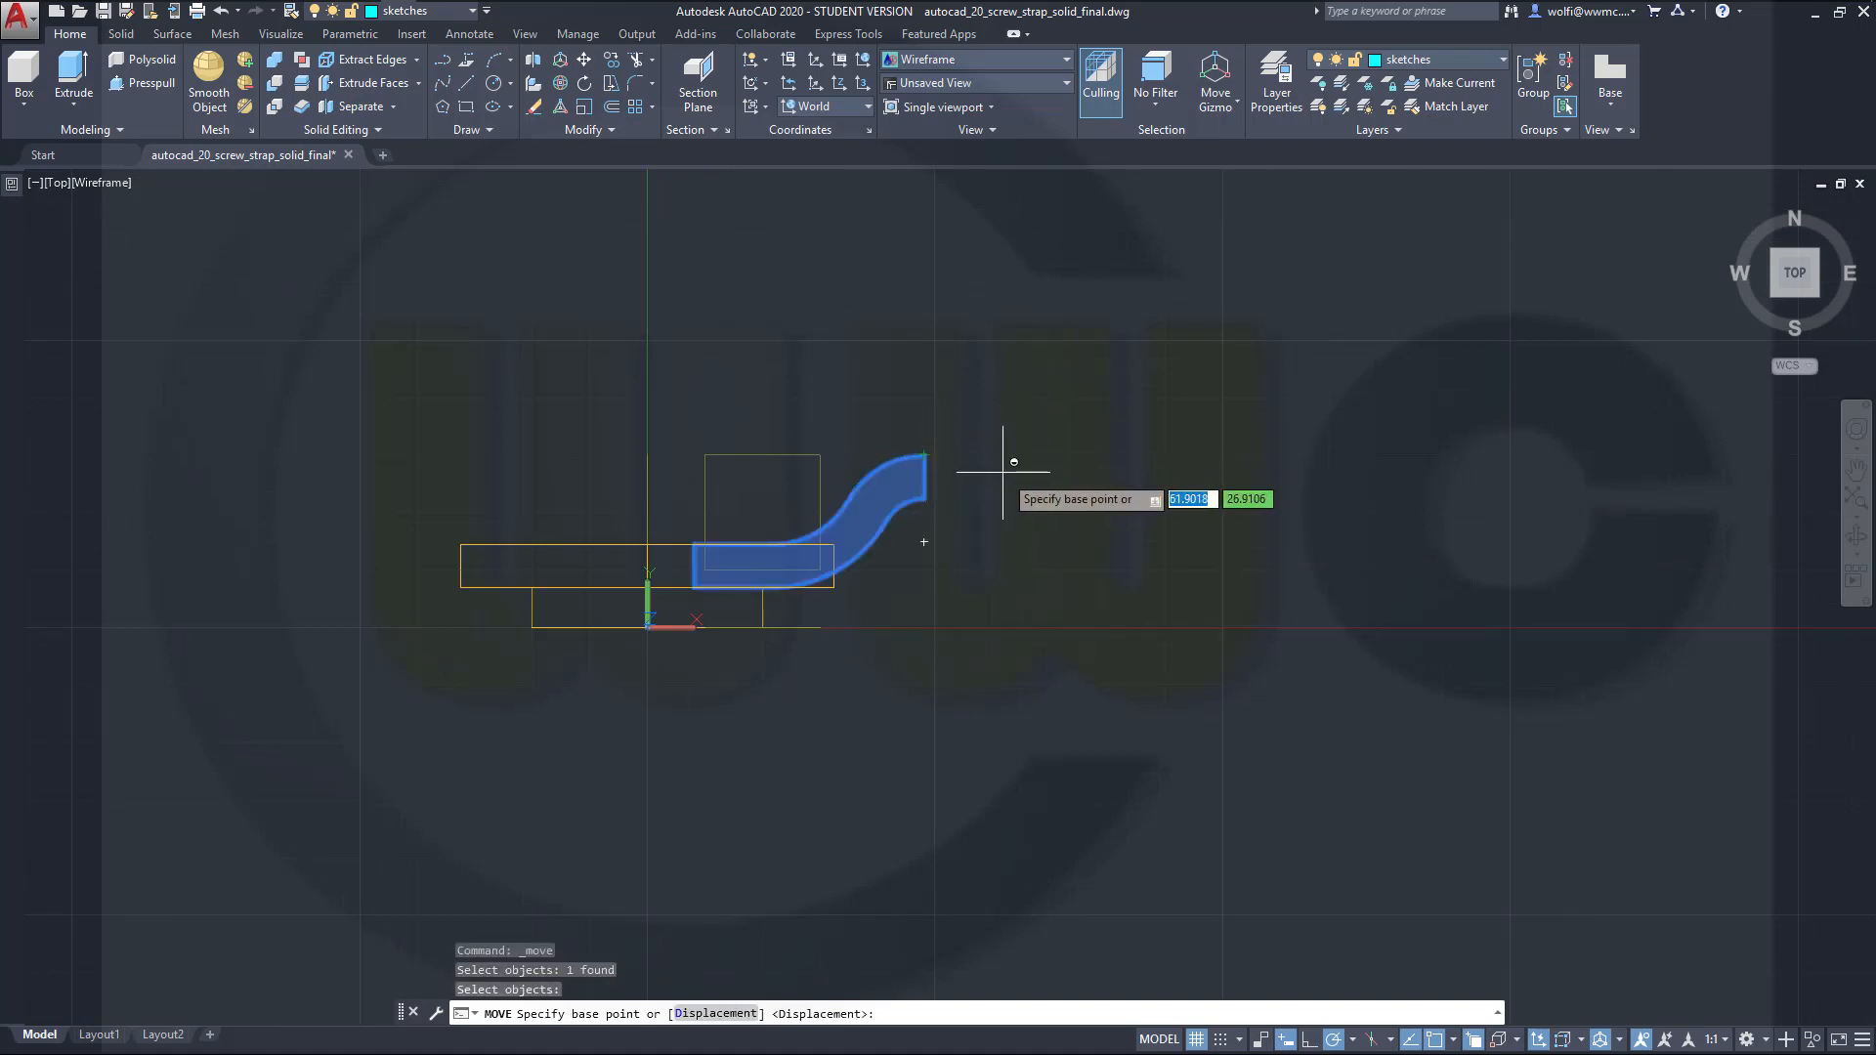
pyautogui.click(1003, 472)
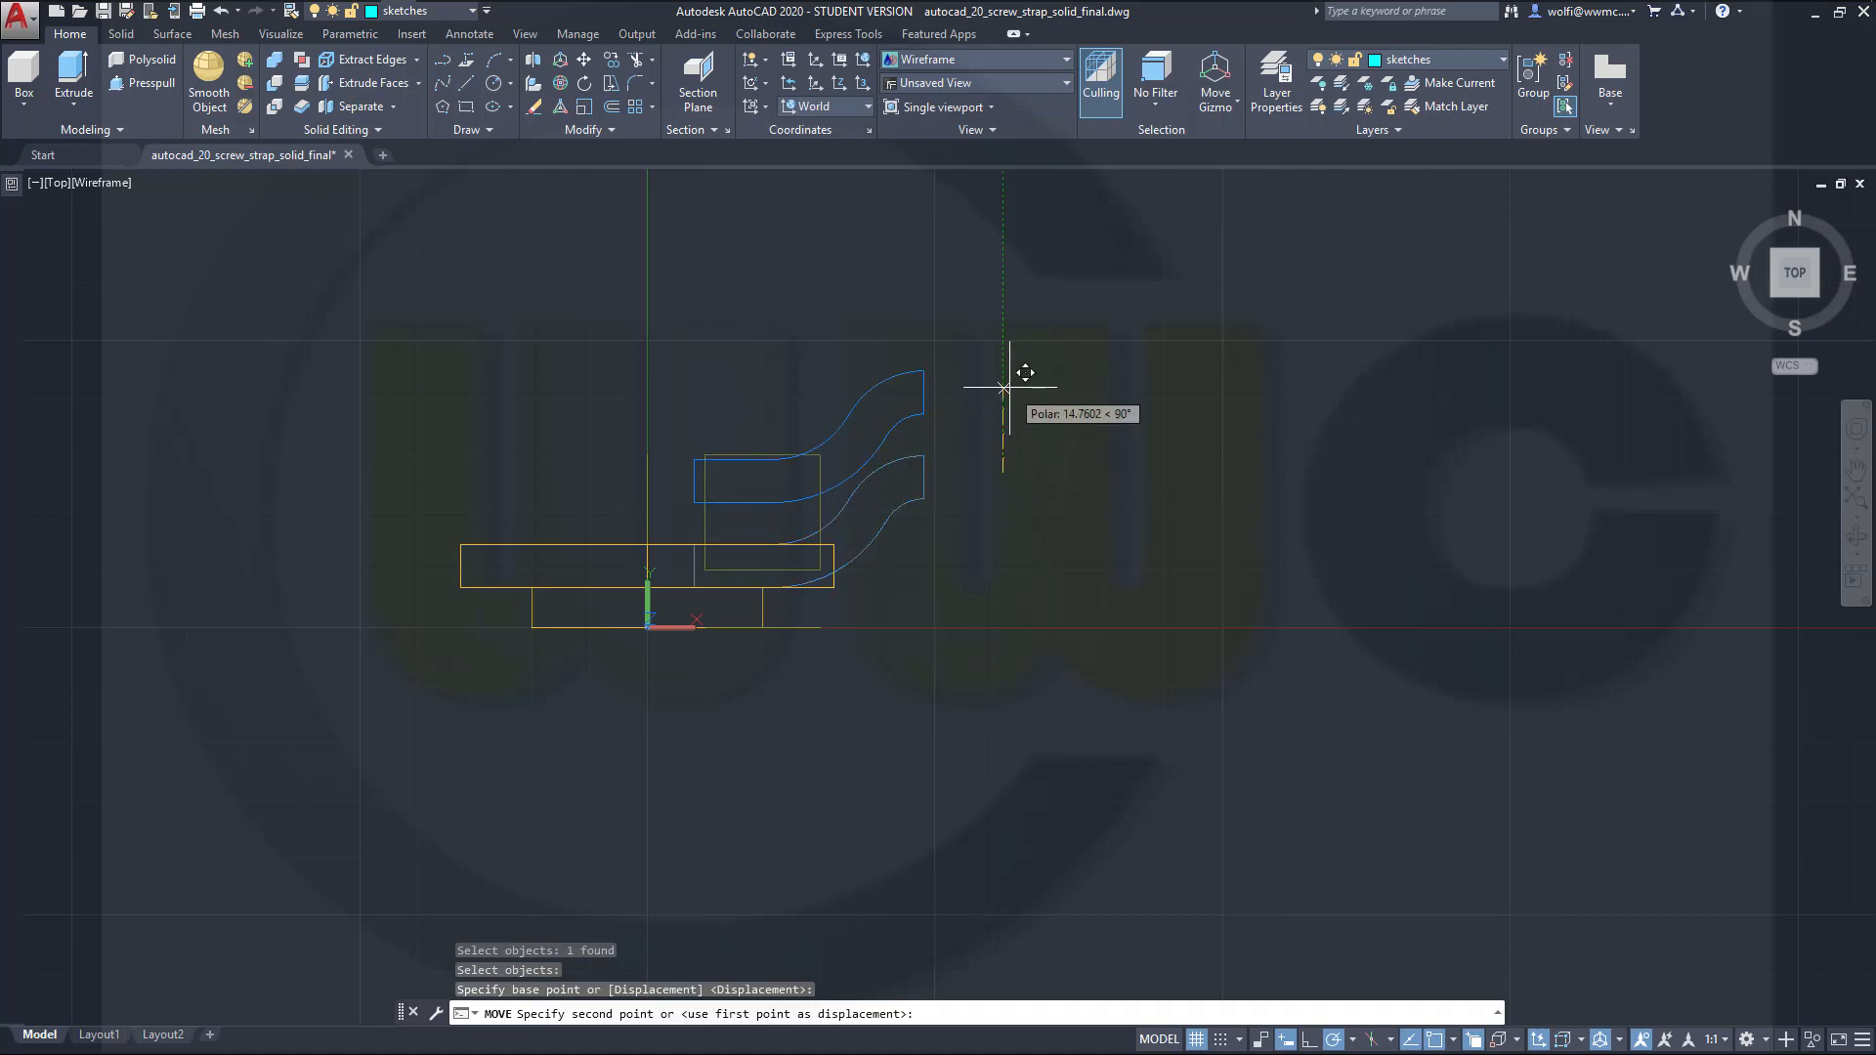
pyautogui.write('1')
pyautogui.press('Return')
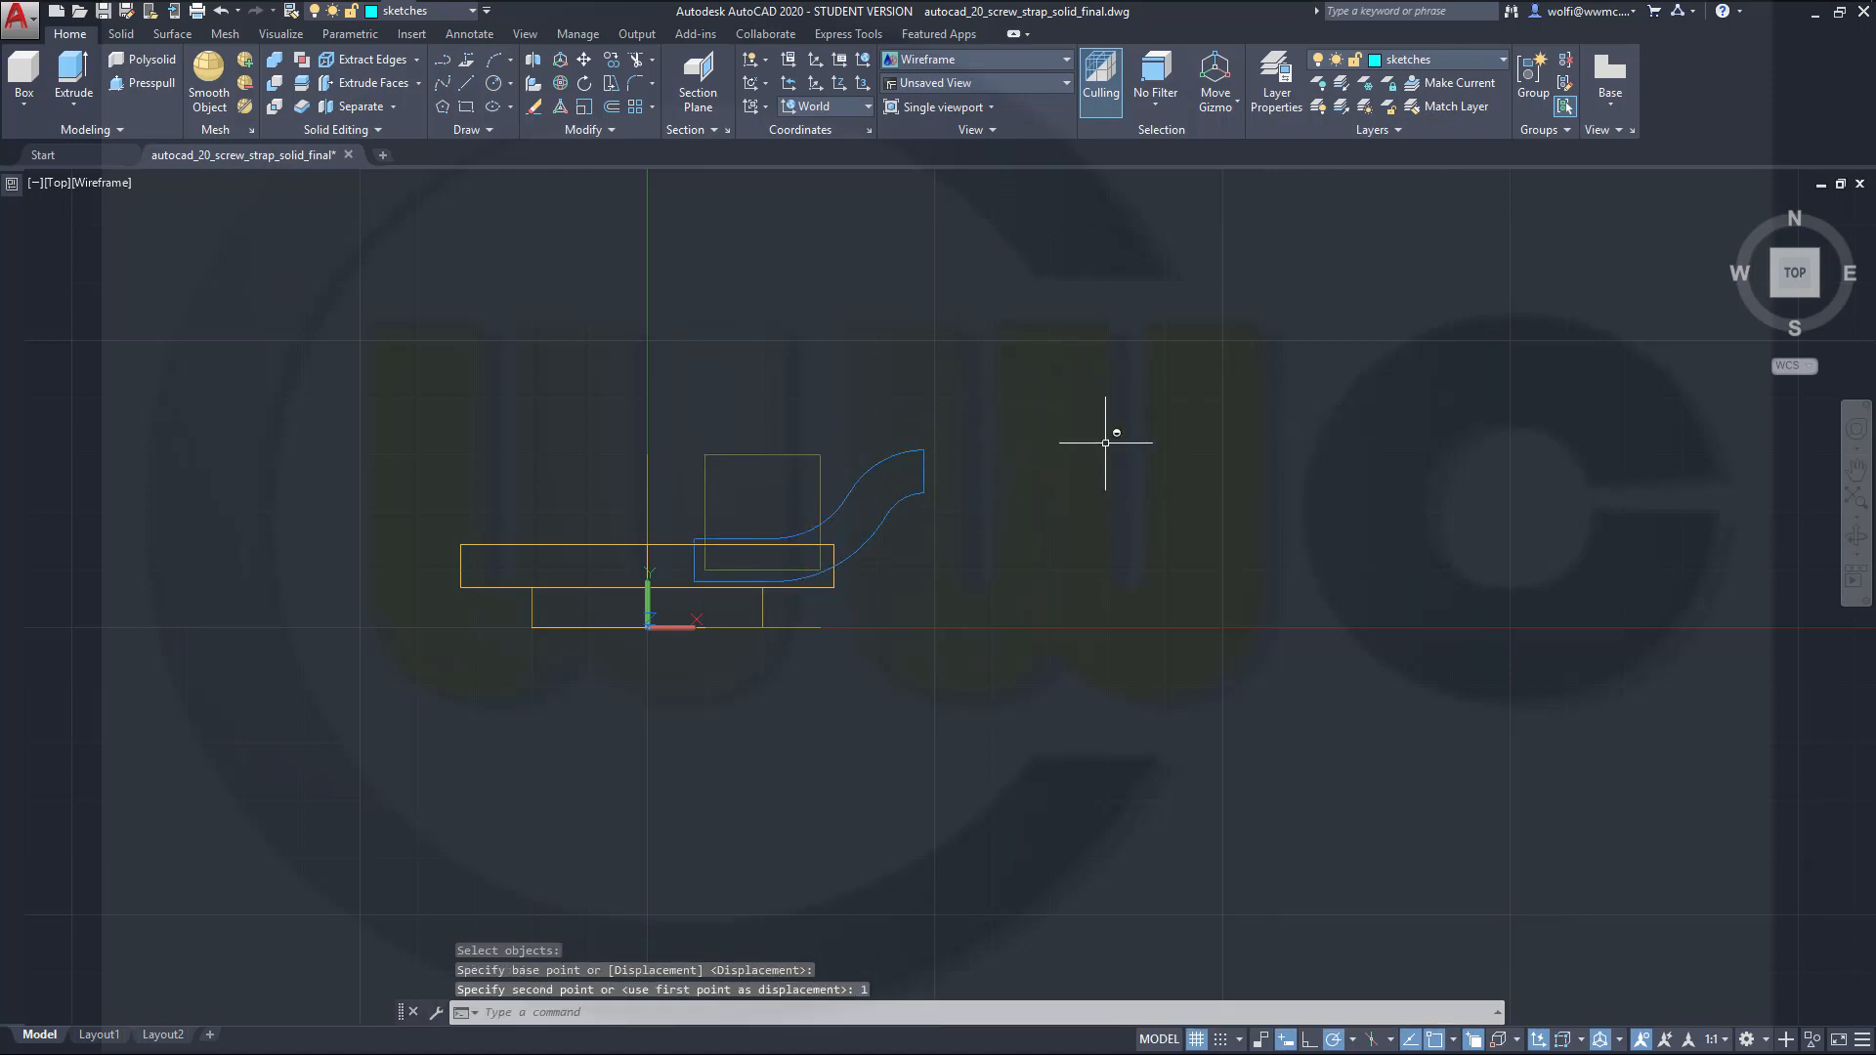
pyautogui.press('Escape')
# Step: Move the distant wide S-shaped solid 500 units in the negative X direction to the revolved solid
pyautogui.scroll(-8, 1056, 557)
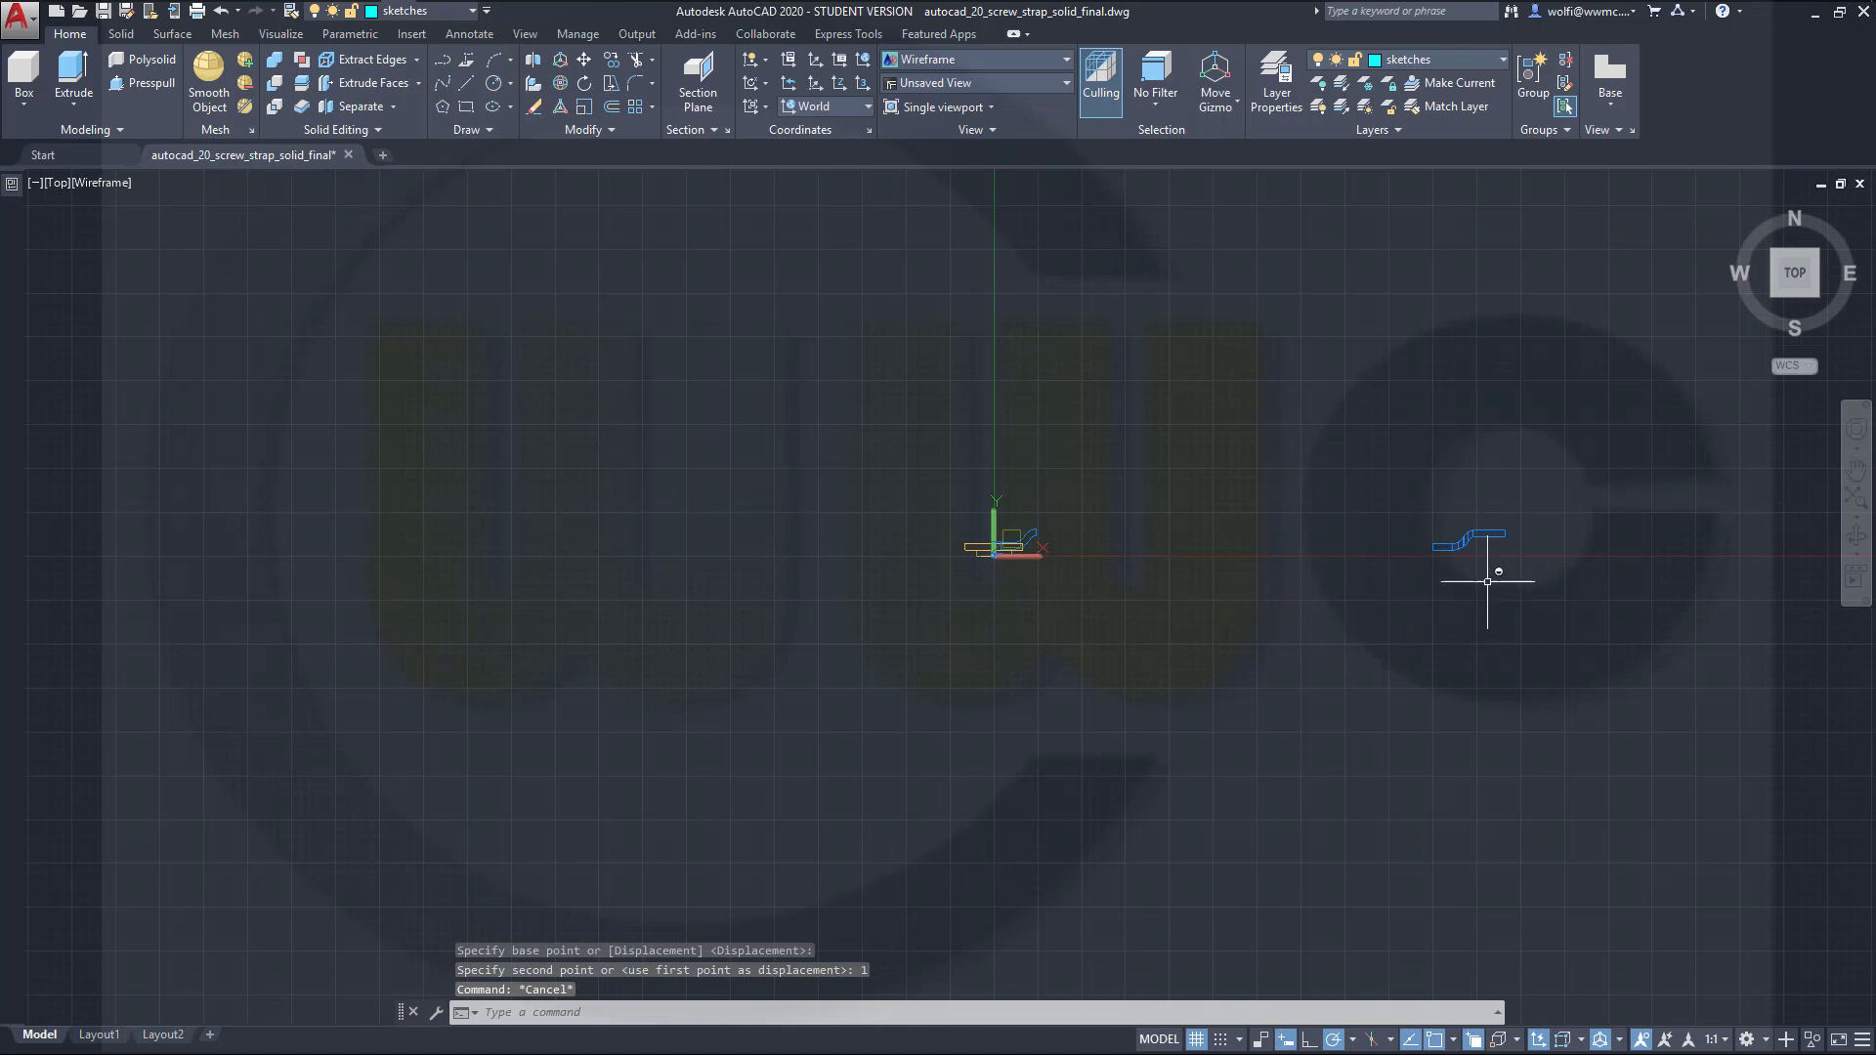
pyautogui.scroll(2, 1381, 570)
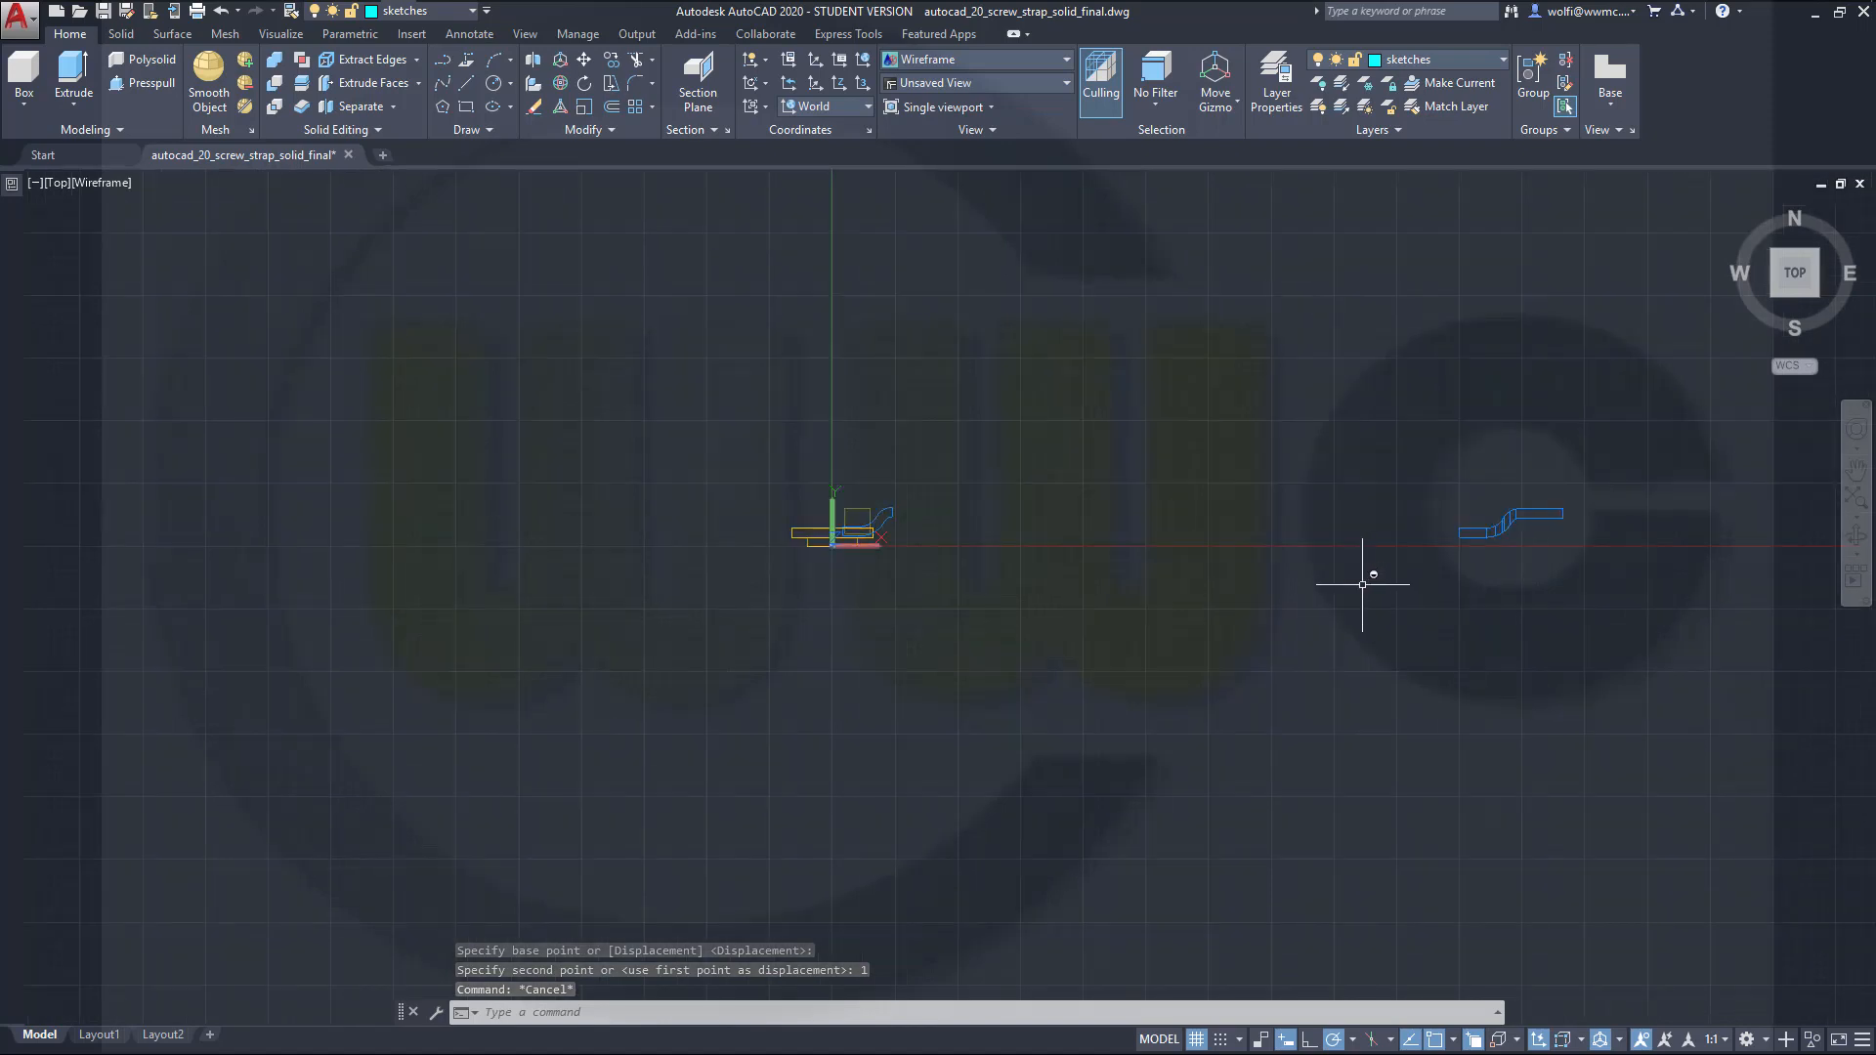
pyautogui.scroll(2, 1362, 585)
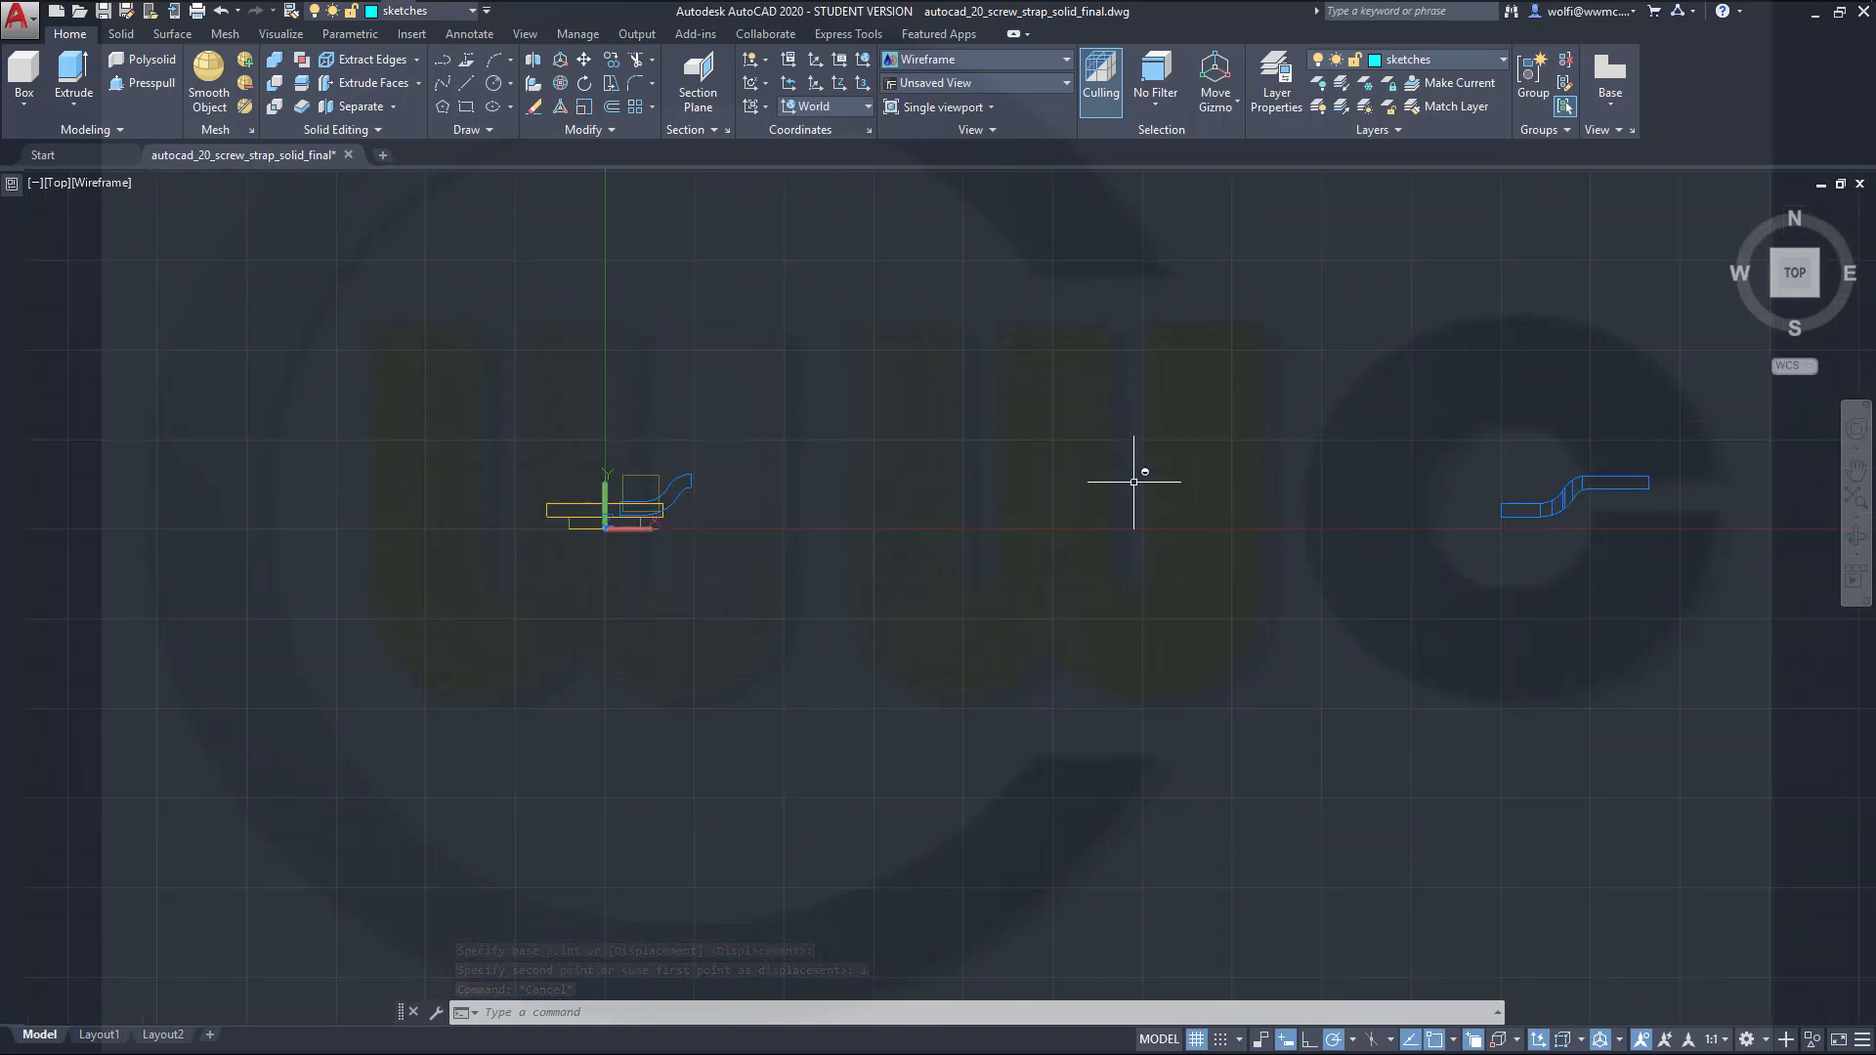
pyautogui.click(585, 62)
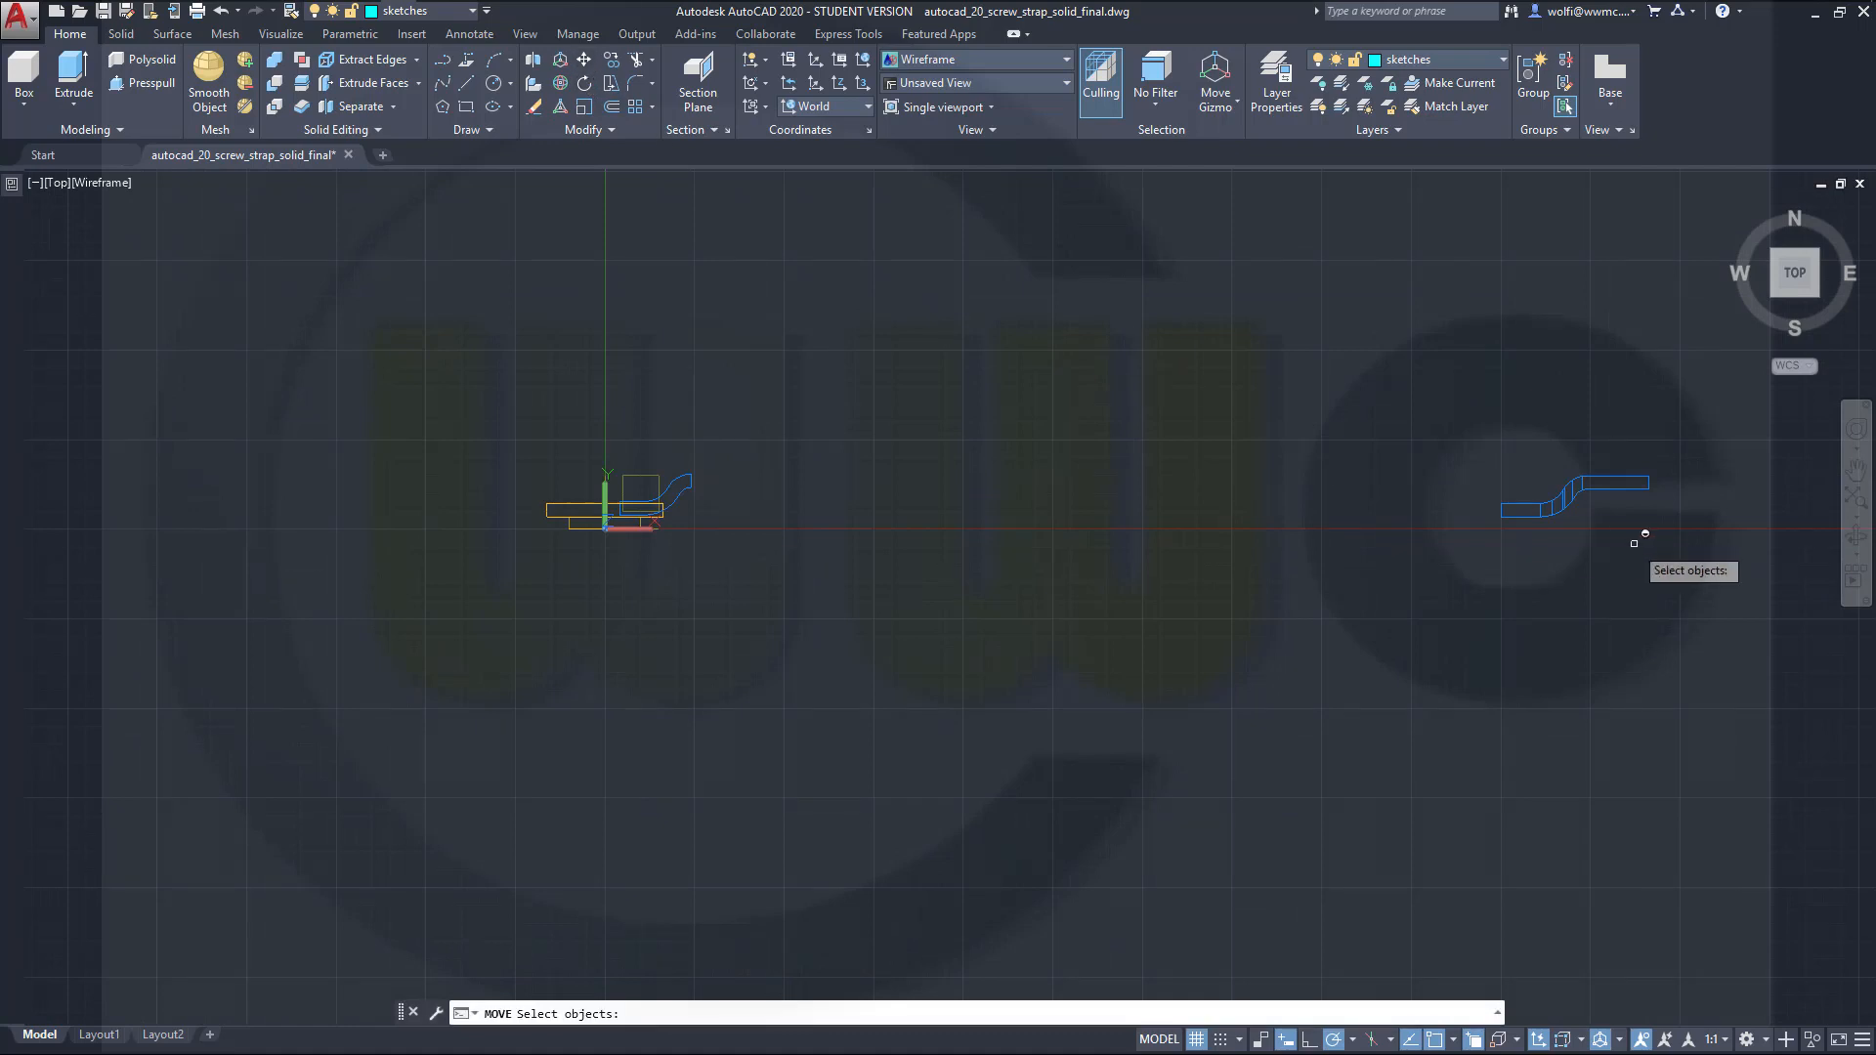
pyautogui.click(1562, 503)
pyautogui.press('Return')
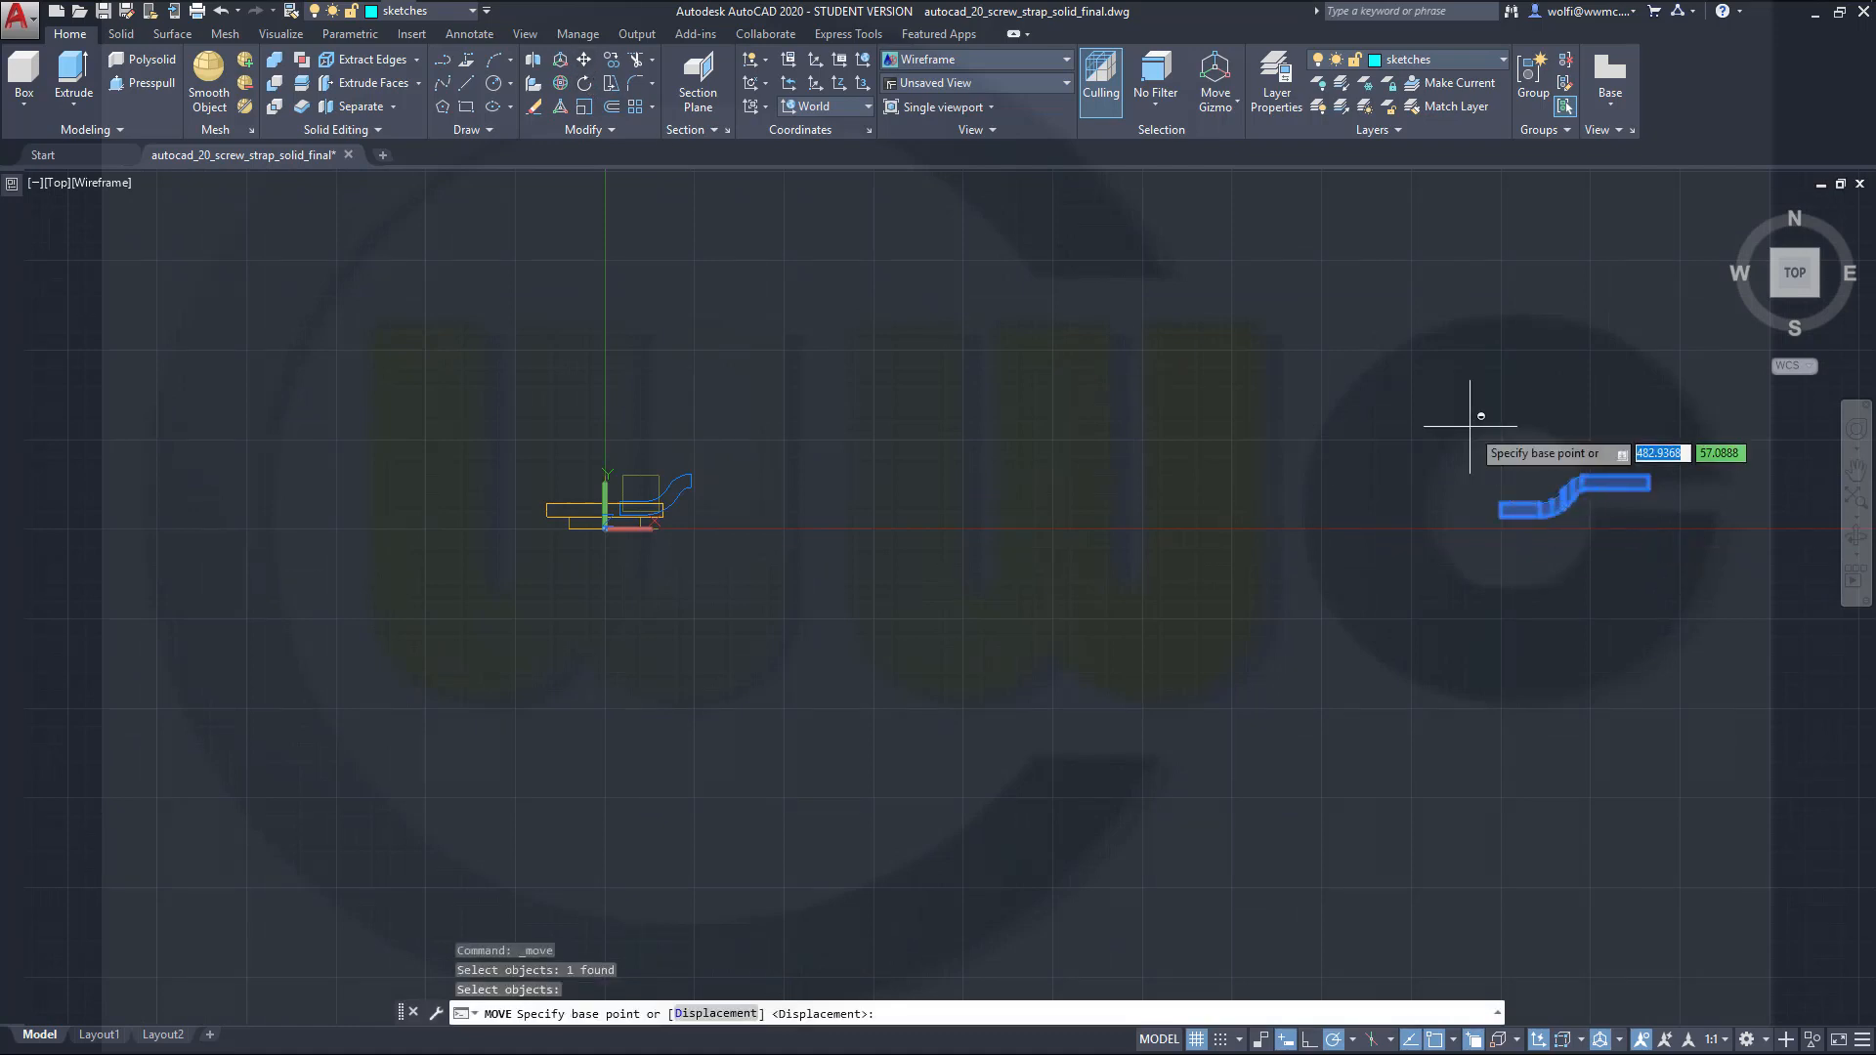
pyautogui.click(1635, 426)
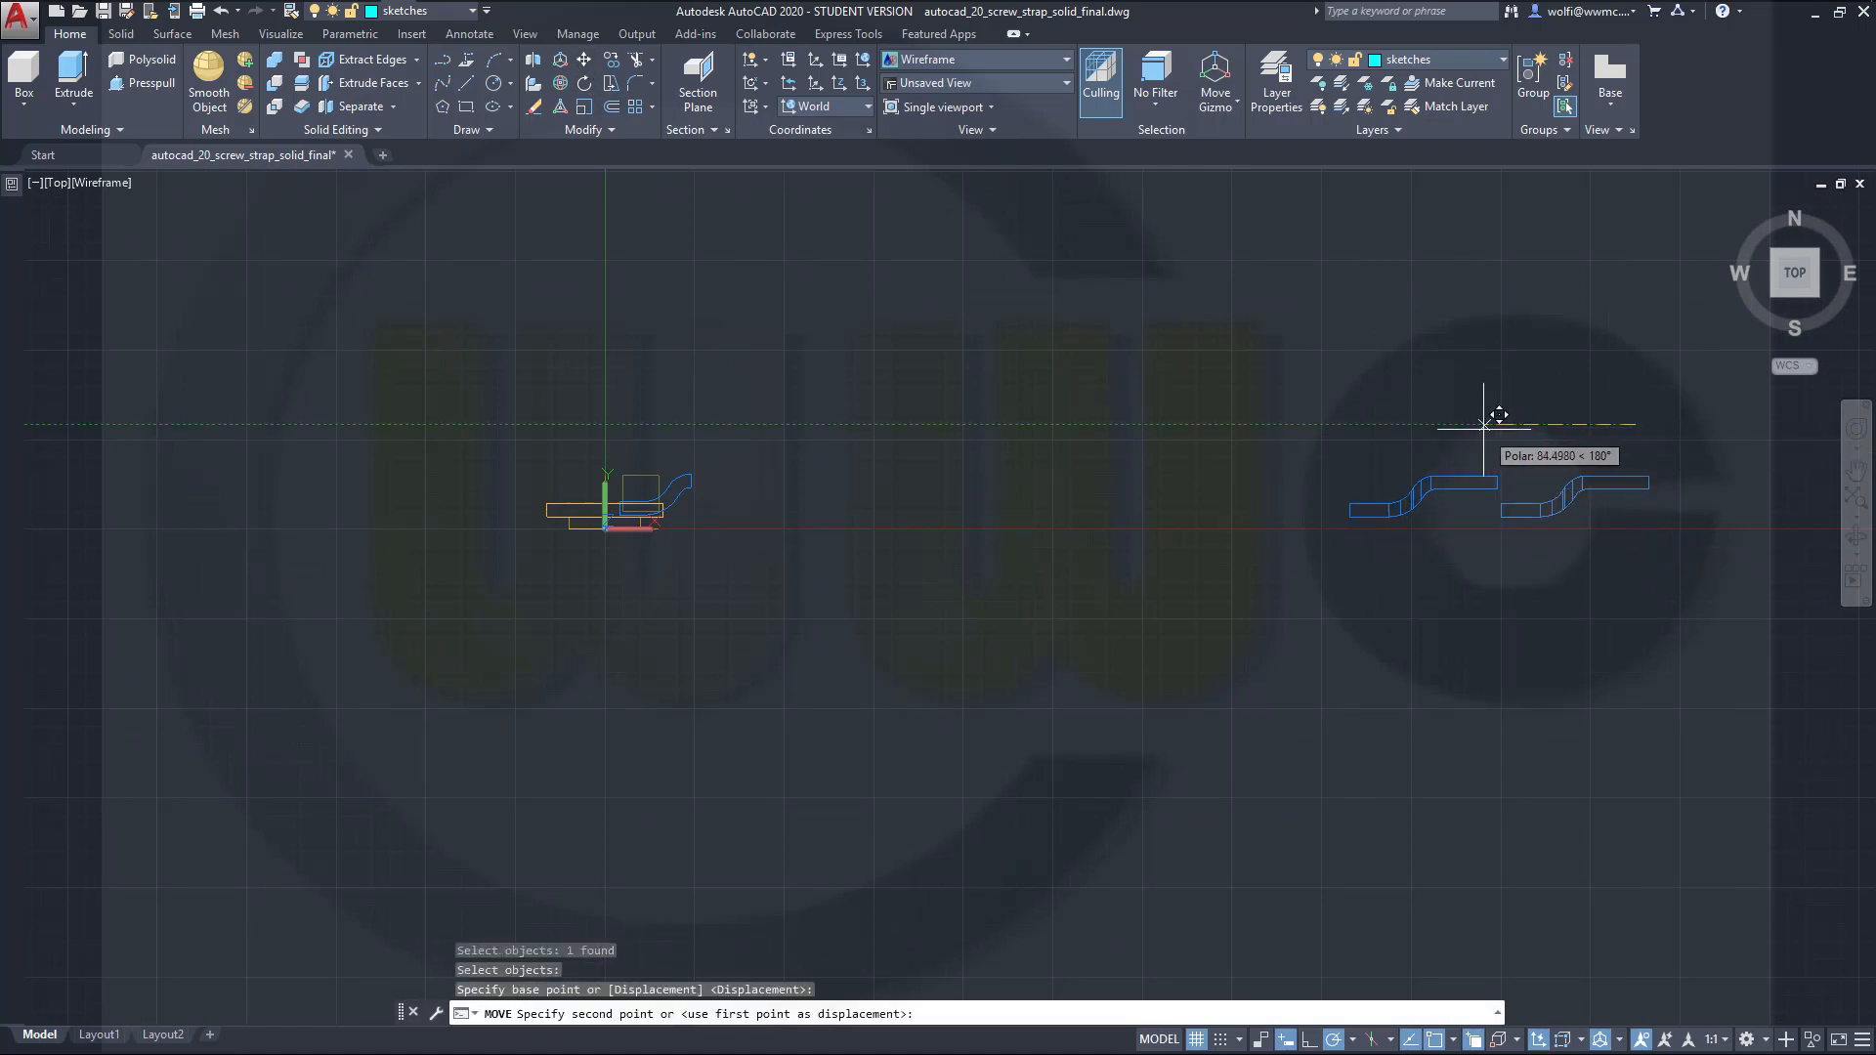
pyautogui.write('500')
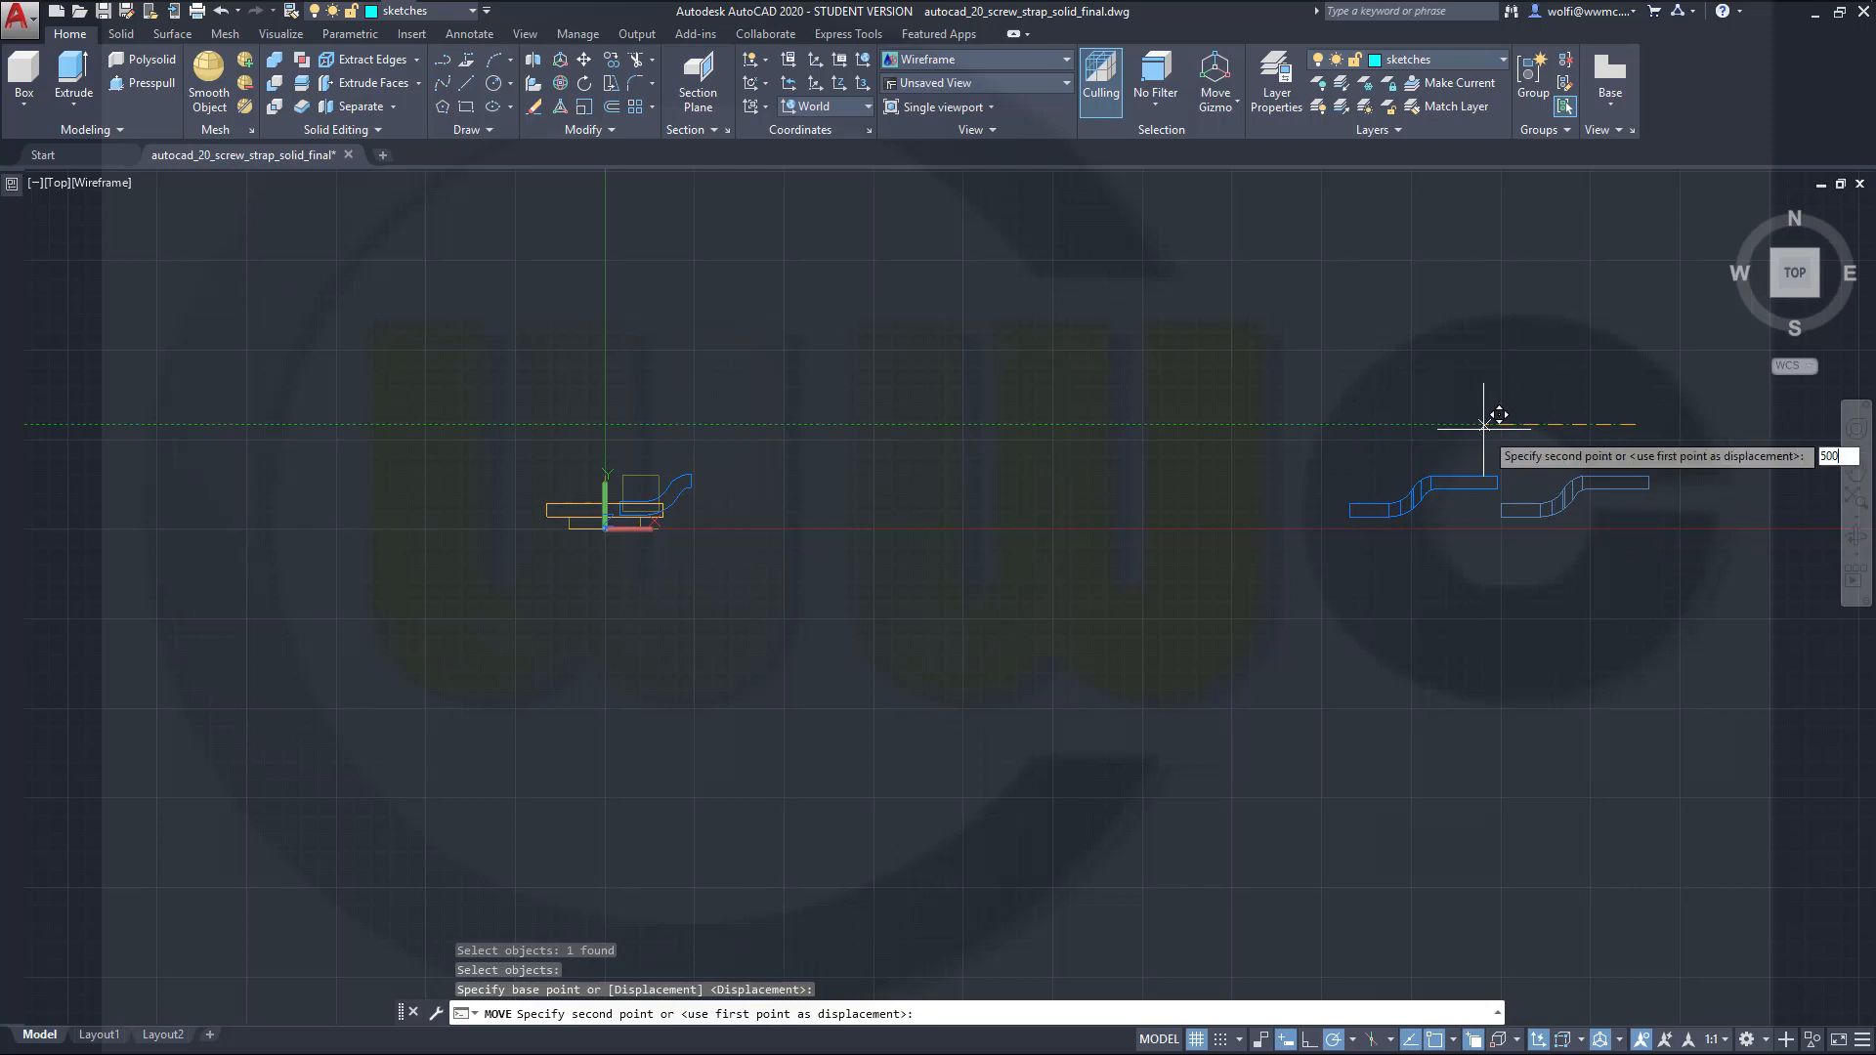
pyautogui.press('Return')
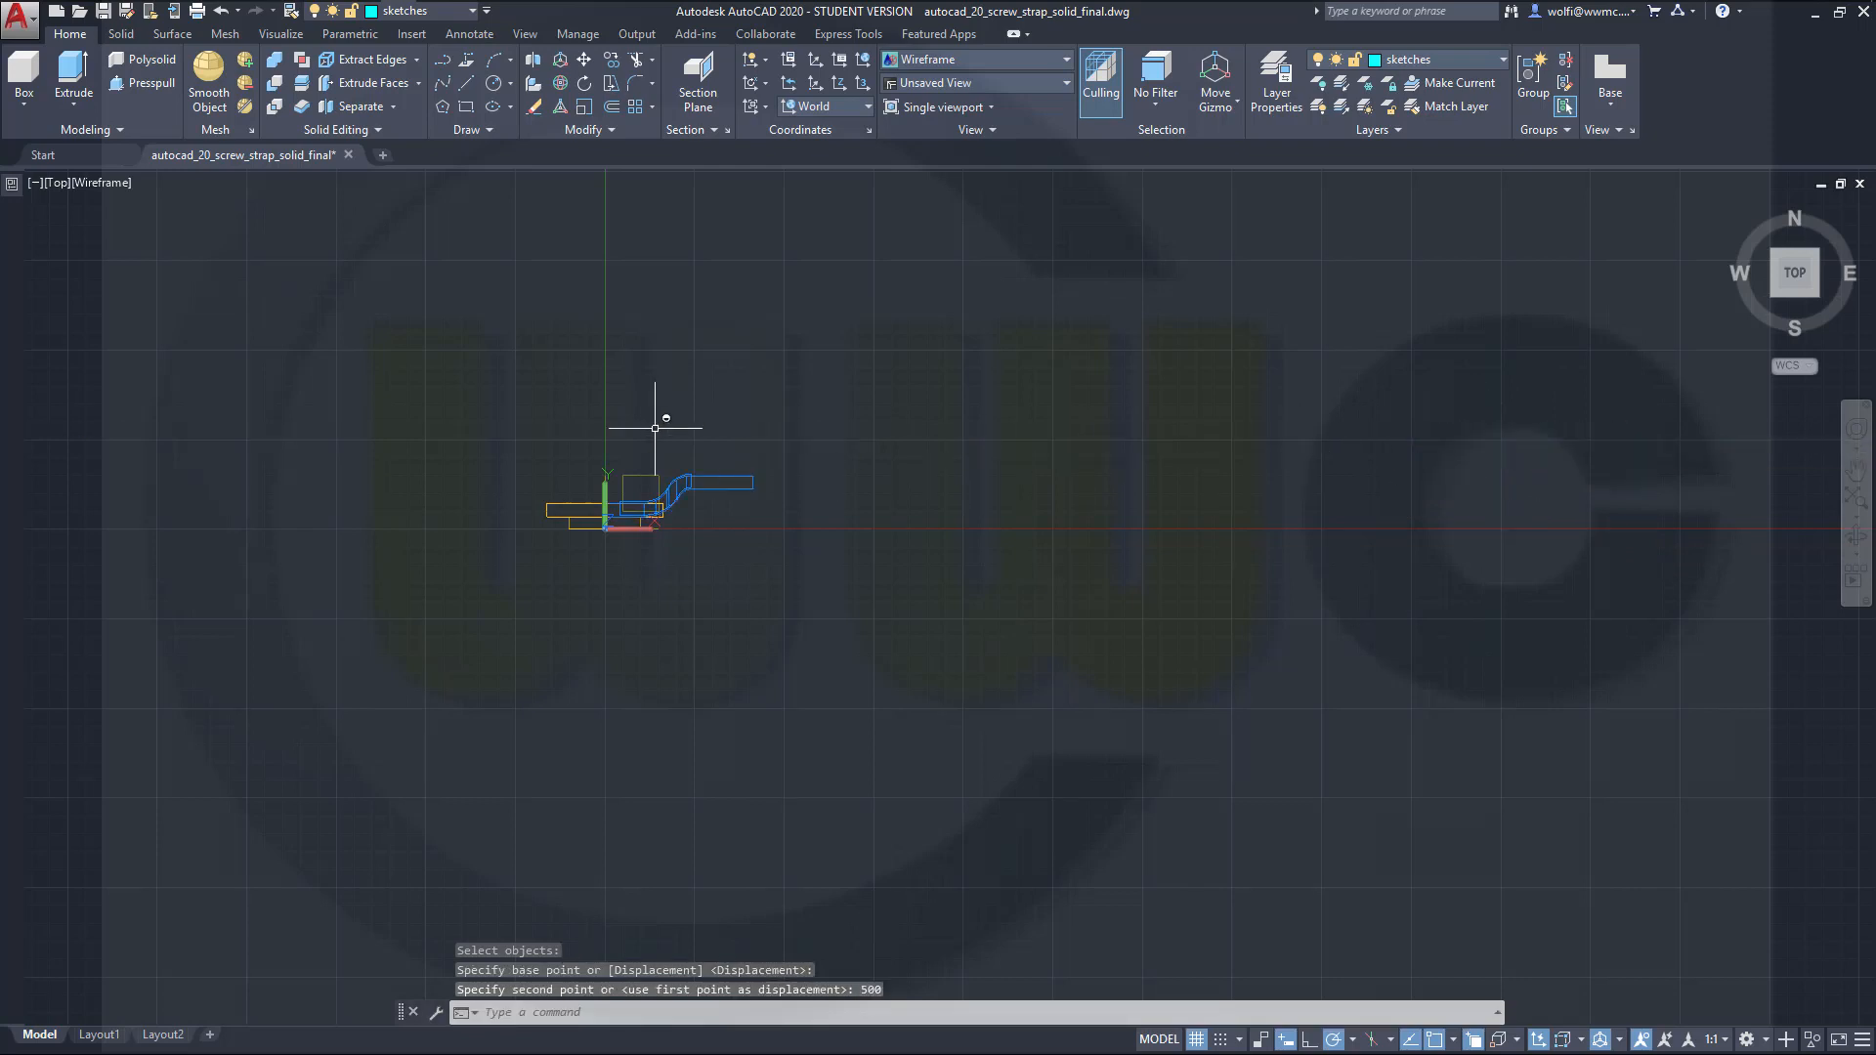
# Step: Assign the narrow intersected S-shaped solid to the surfaces layer
pyautogui.scroll(3, 655, 428)
pyautogui.keyDown('shift'); pyautogui.moveTo(772, 606); pyautogui.dragTo(495, 519, button='middle'); pyautogui.keyUp('shift')
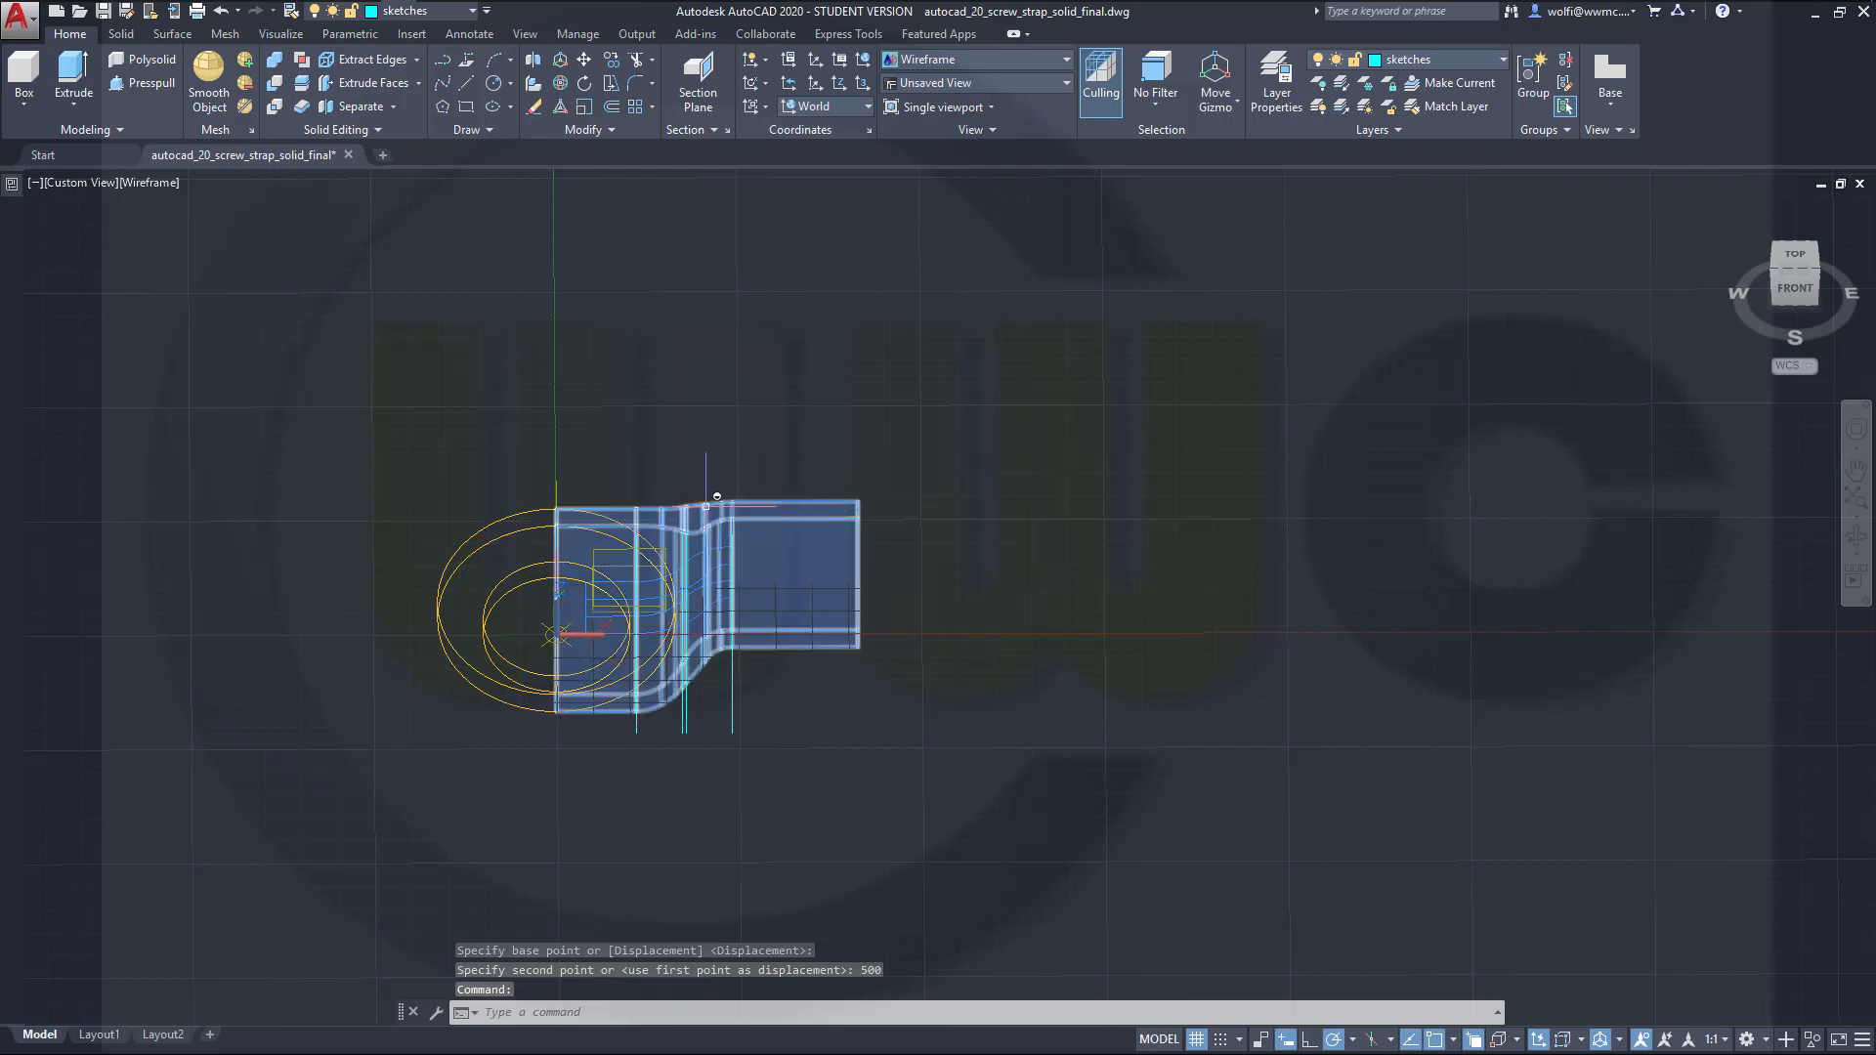
pyautogui.keyDown('shift'); pyautogui.moveTo(718, 497); pyautogui.dragTo(650, 720, button='middle'); pyautogui.keyUp('shift')
pyautogui.scroll(3, 657, 582)
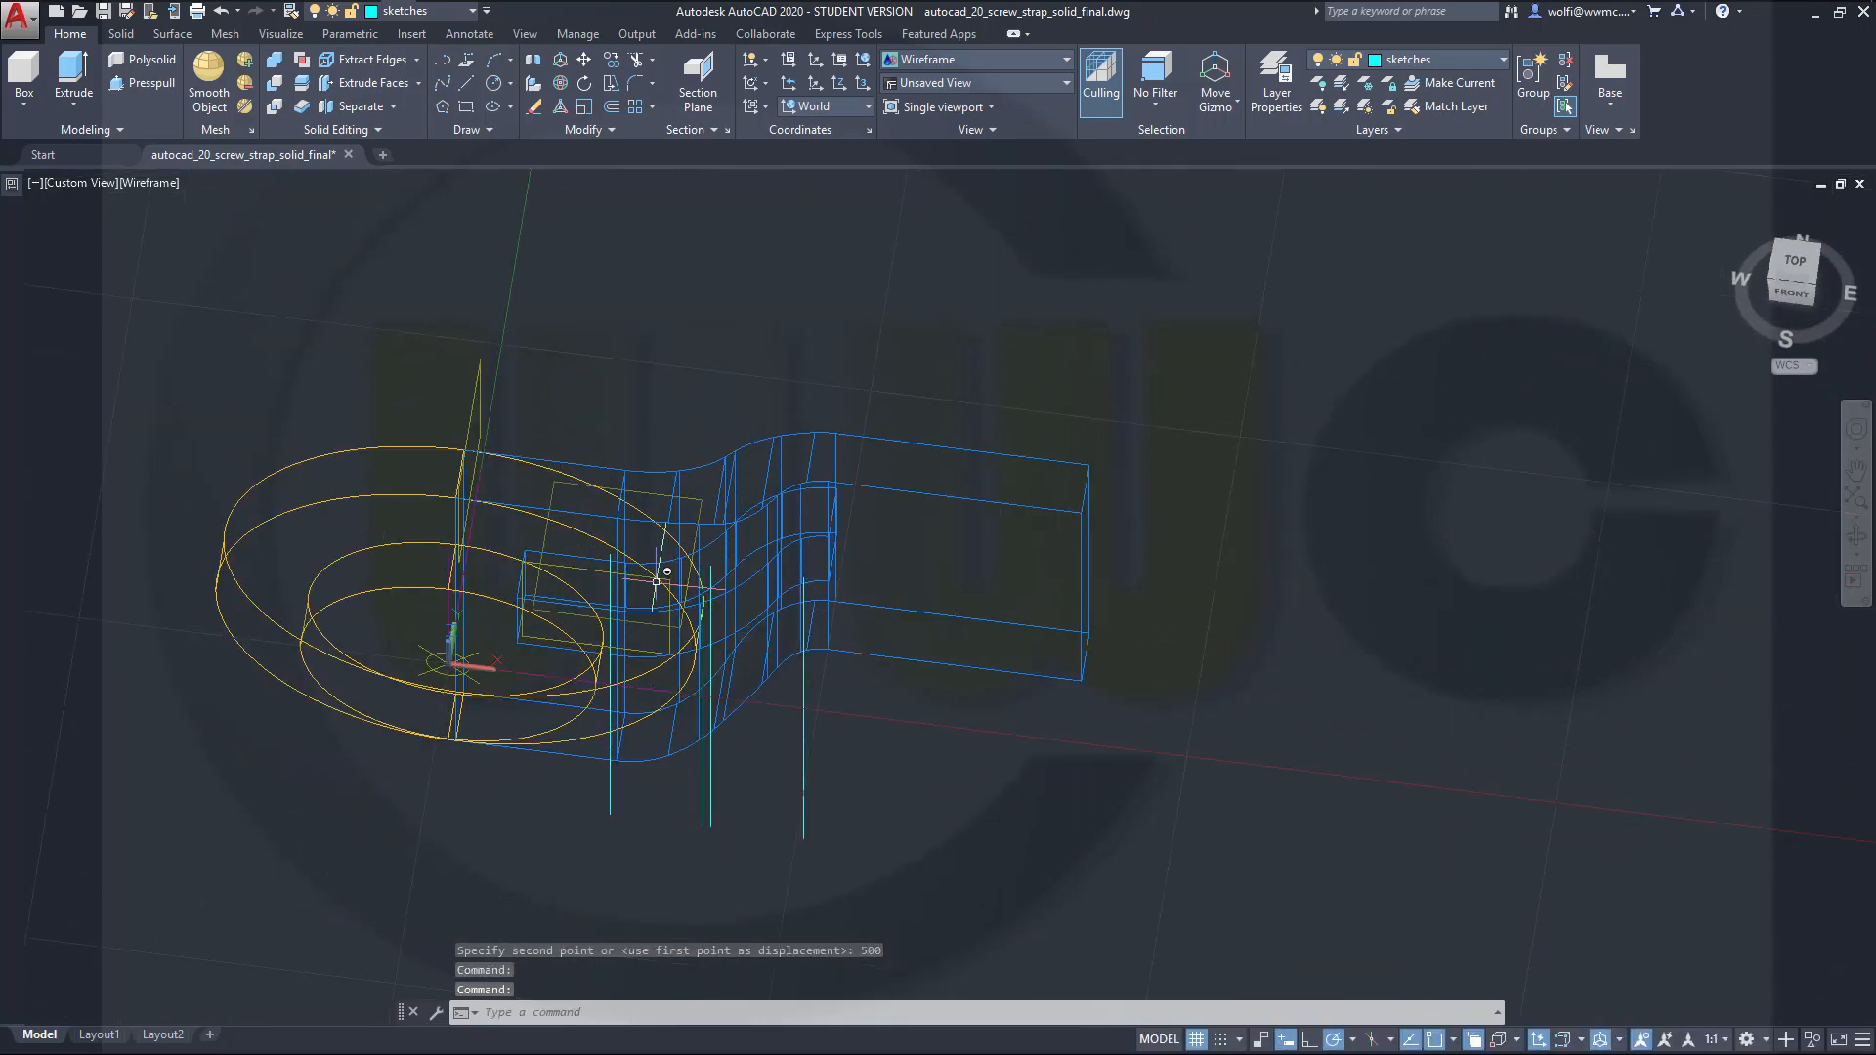
pyautogui.click(559, 551)
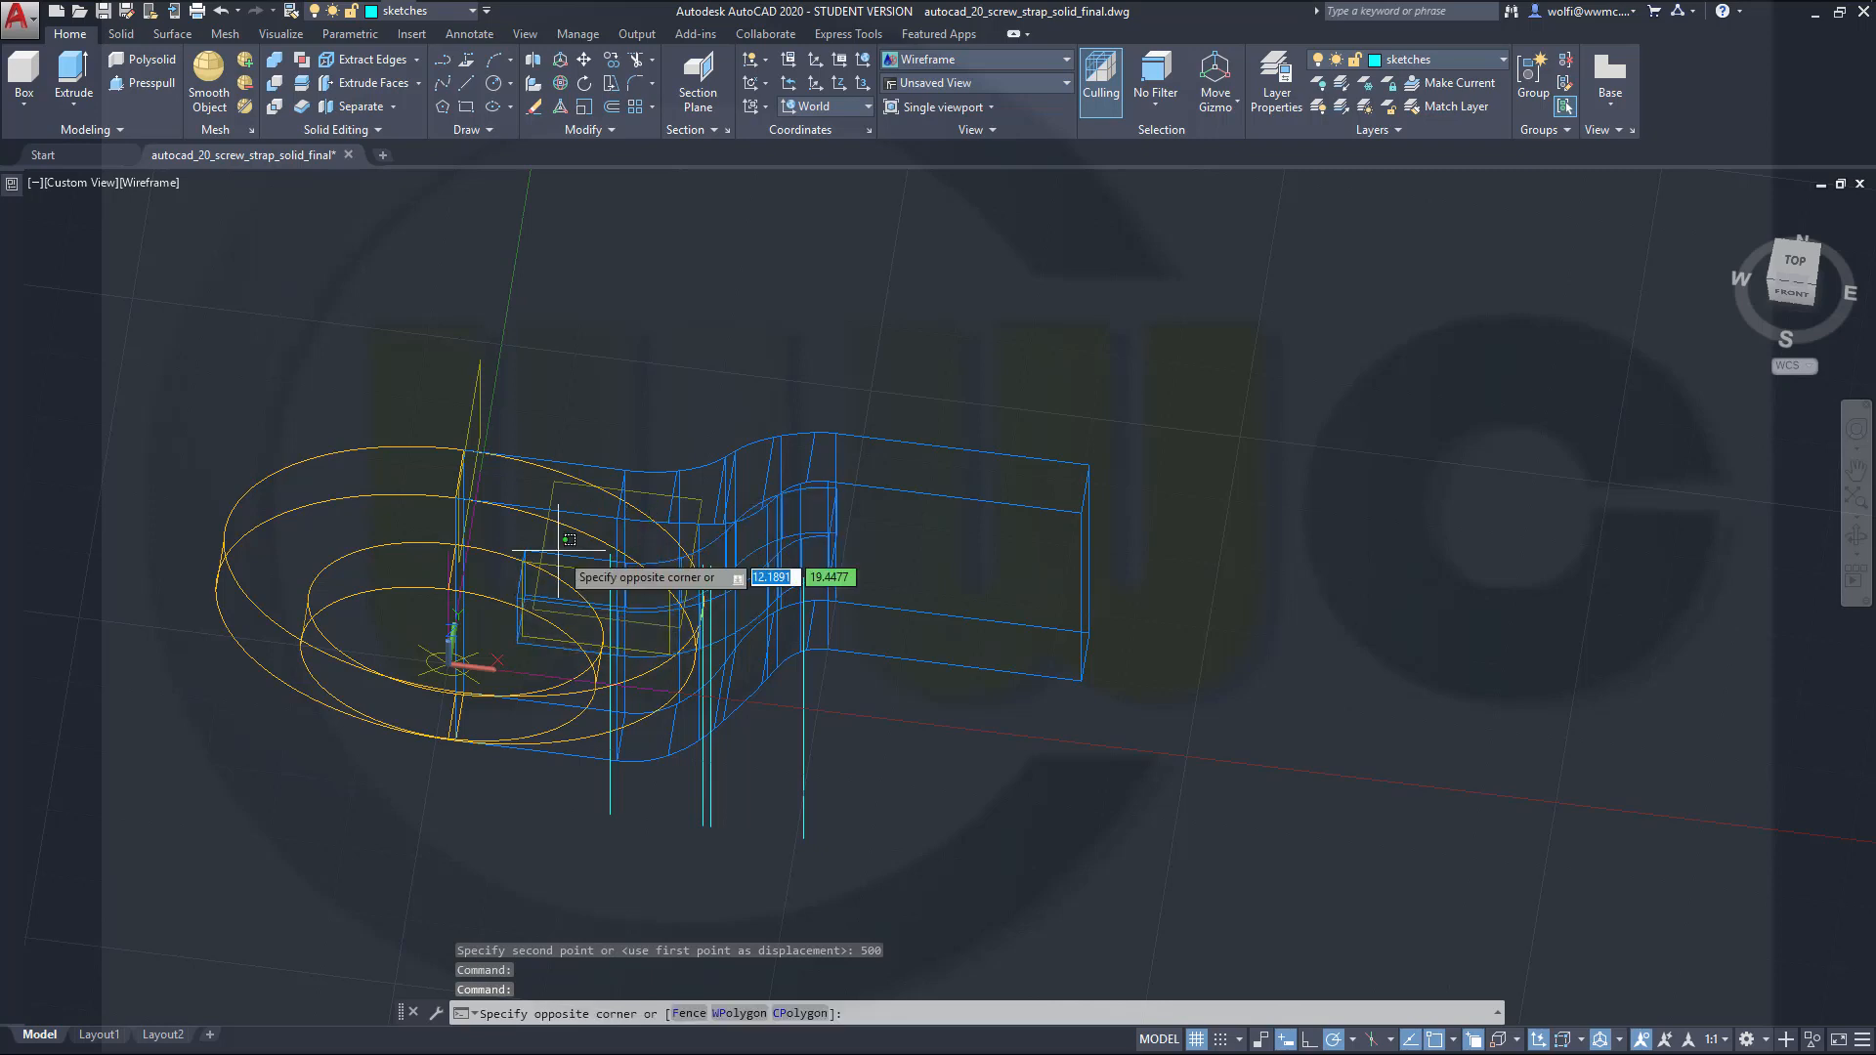
pyautogui.click(571, 550)
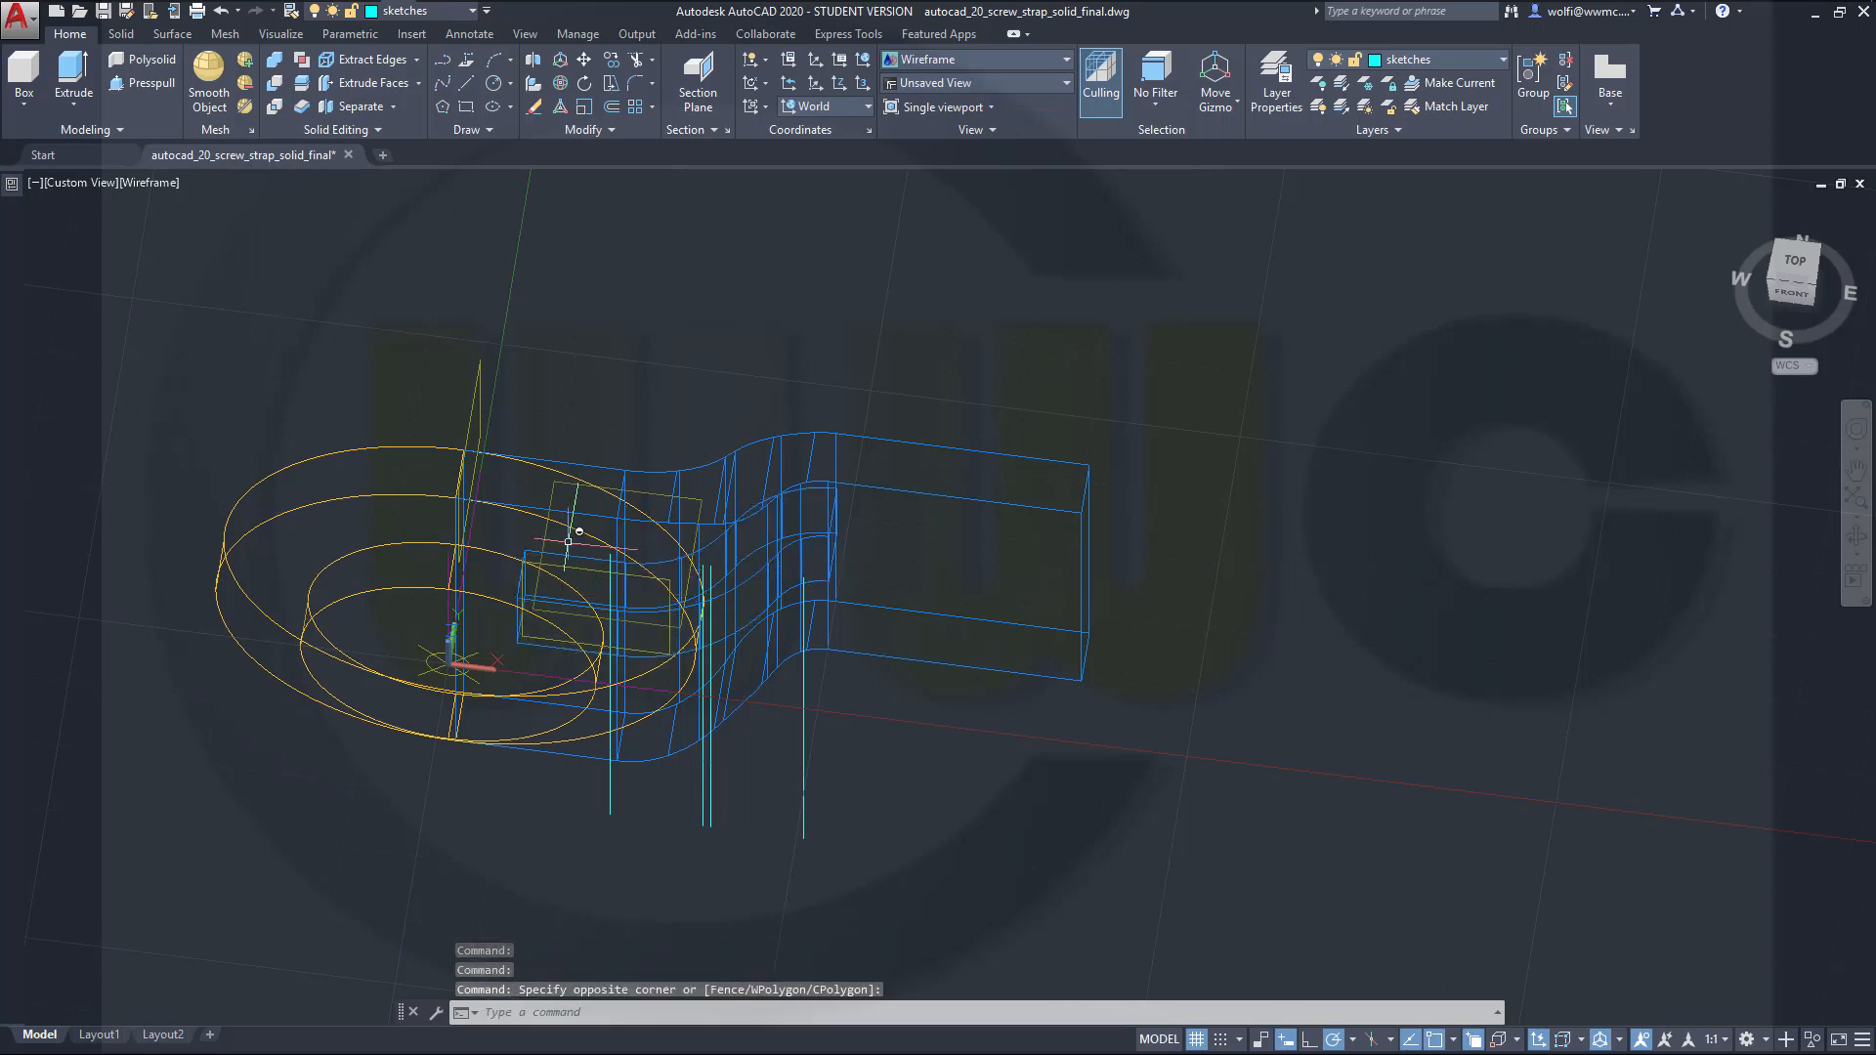
pyautogui.click(570, 555)
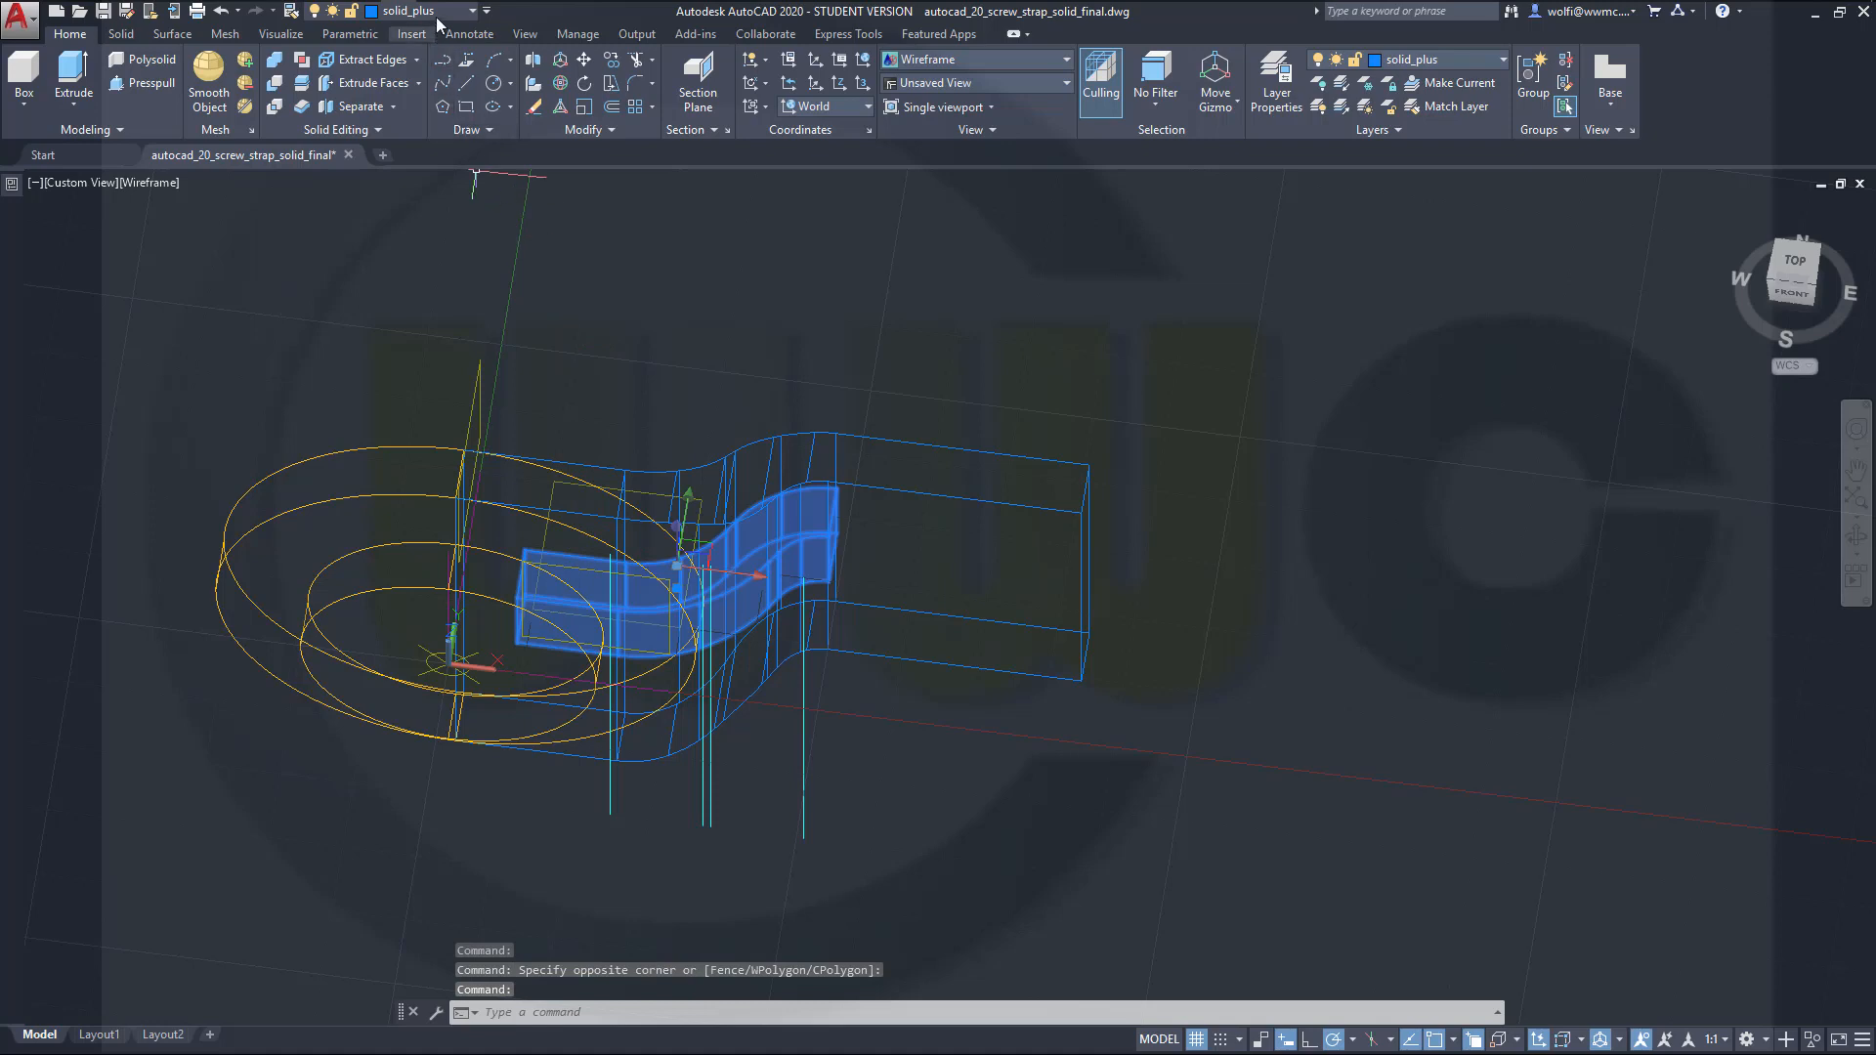
pyautogui.click(473, 11)
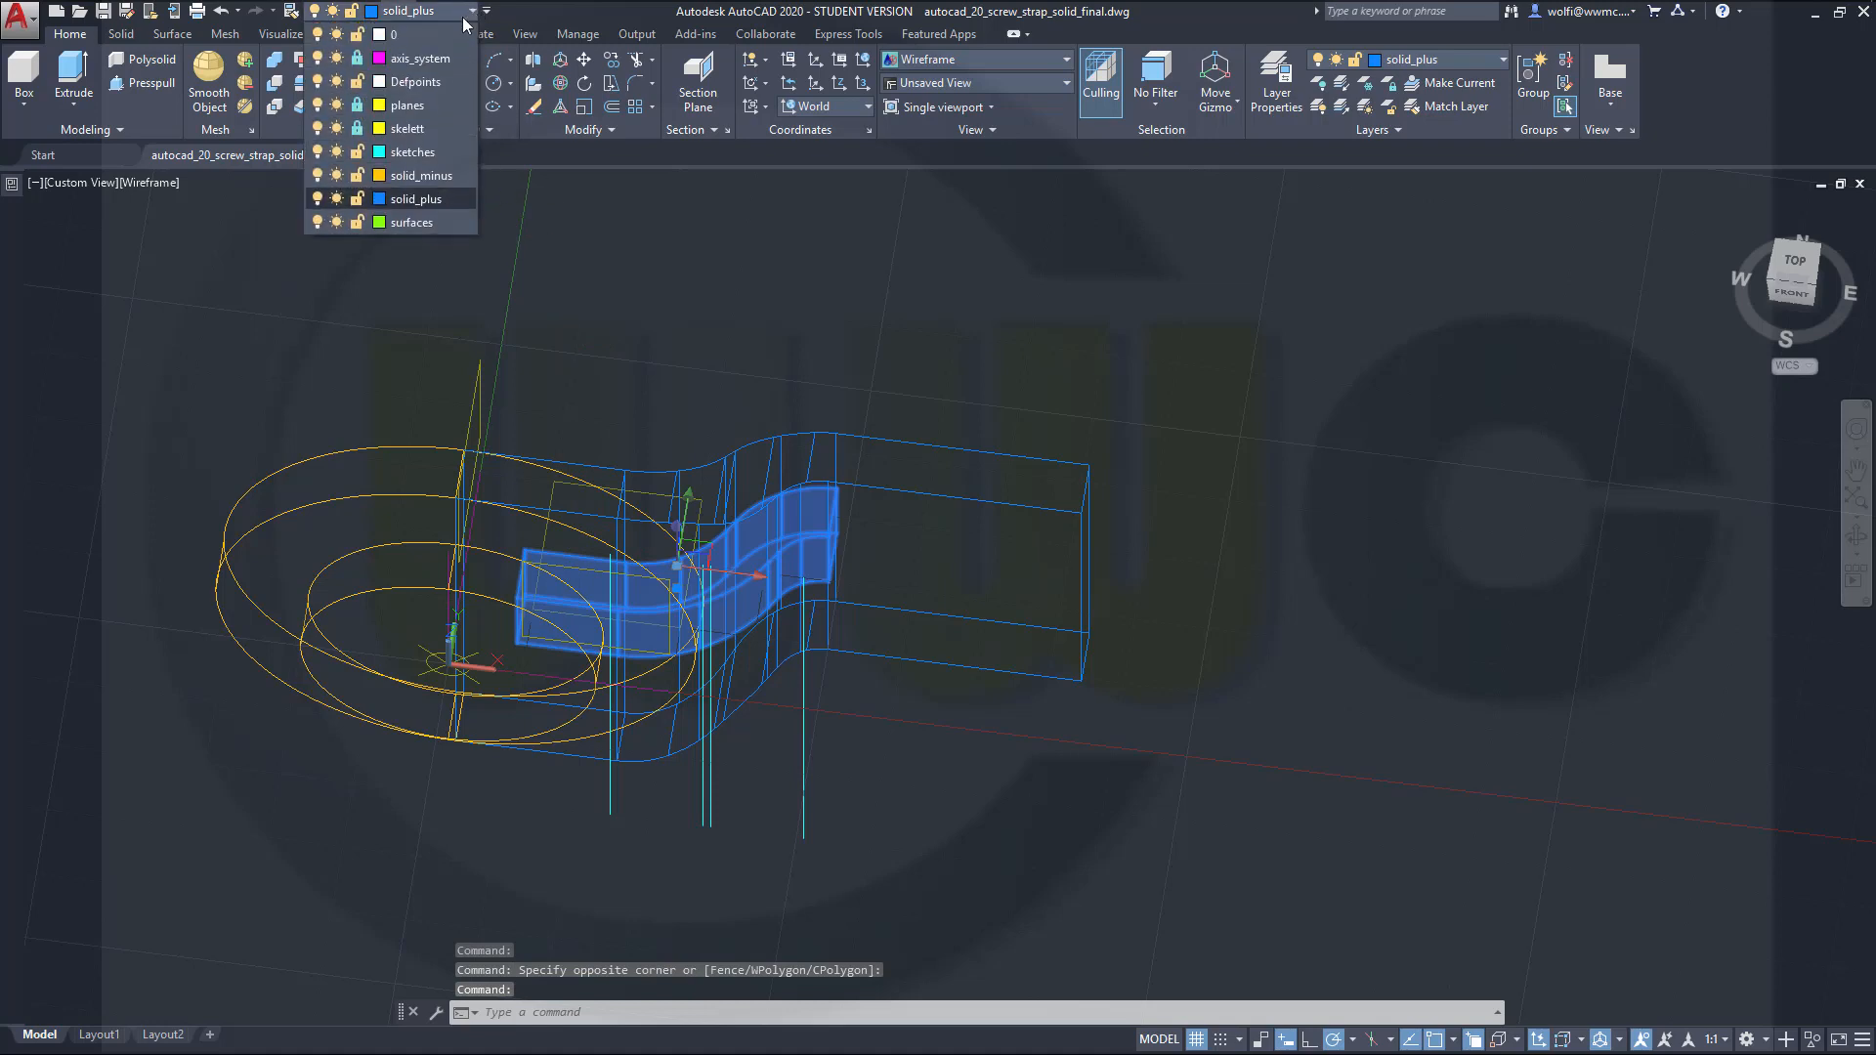
pyautogui.click(437, 222)
pyautogui.press('Escape')
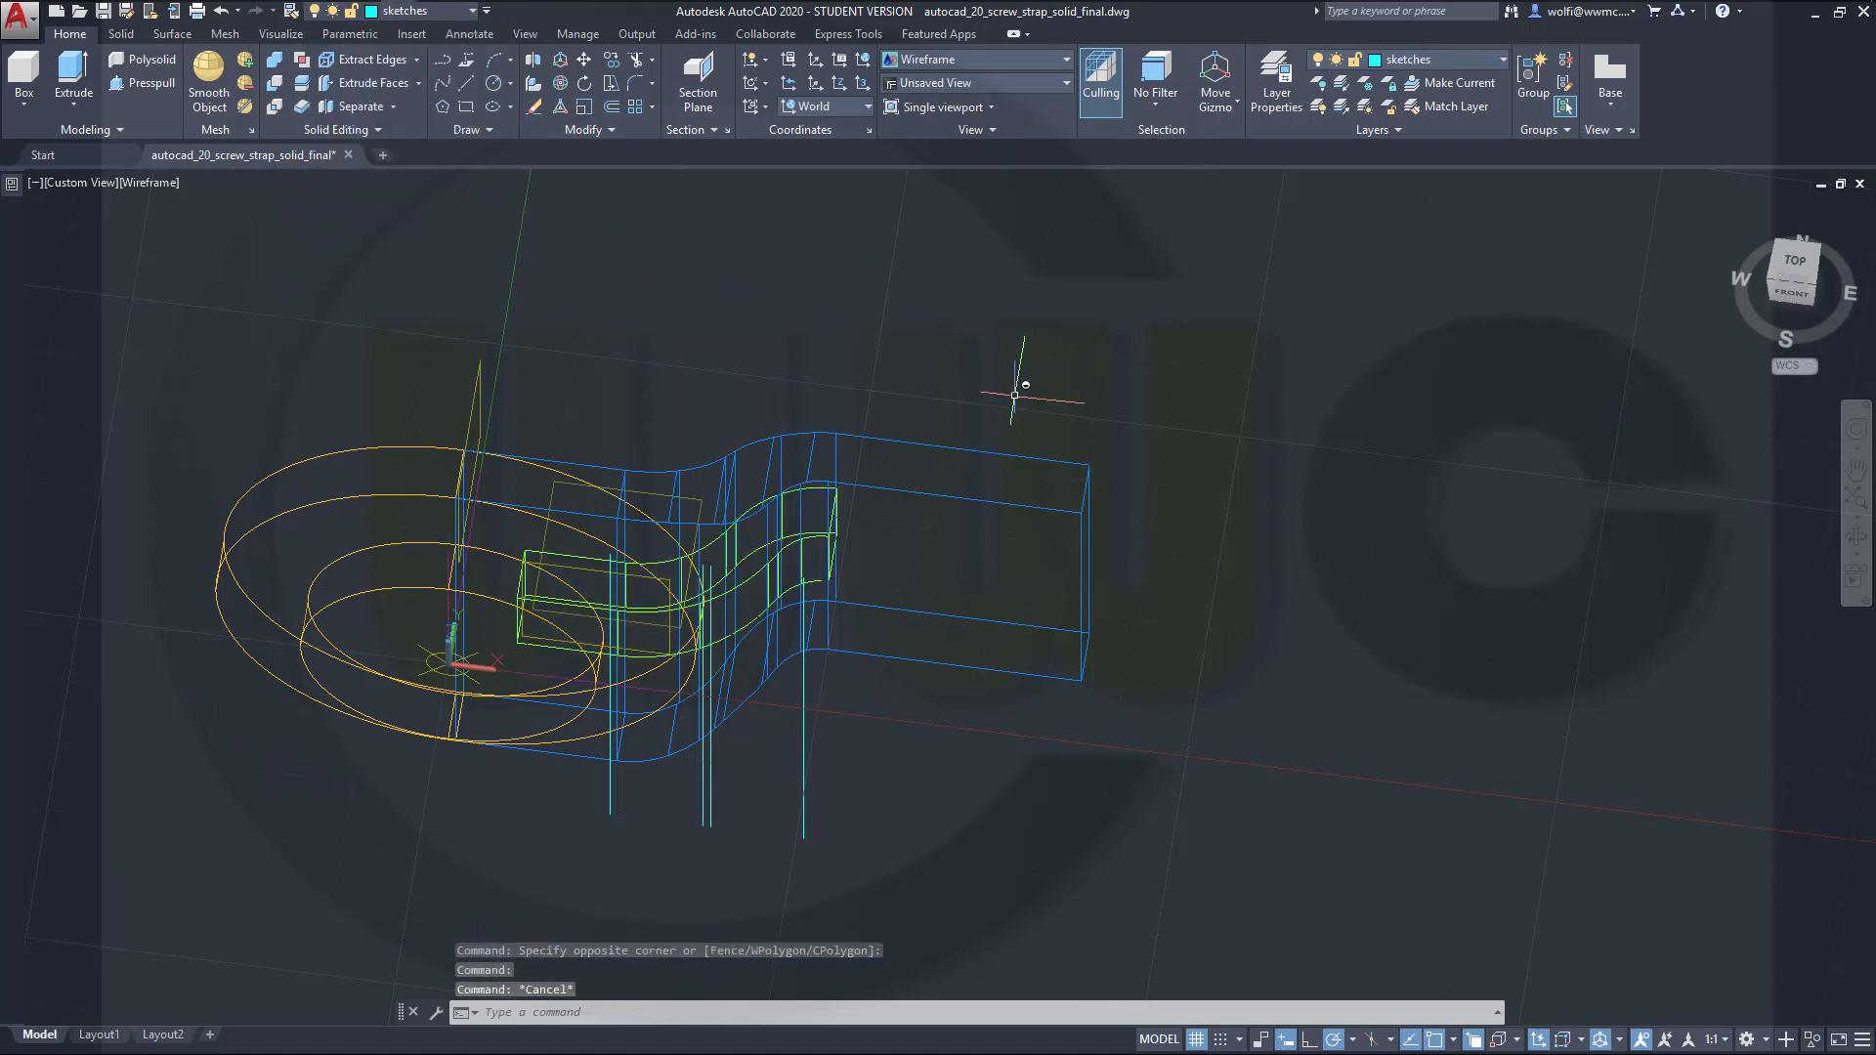
# Step: Union the revolved stepped disc solid with the wide S-shaped solid
pyautogui.keyDown('shift'); pyautogui.moveTo(924, 723); pyautogui.dragTo(838, 766, button='middle'); pyautogui.keyUp('shift')
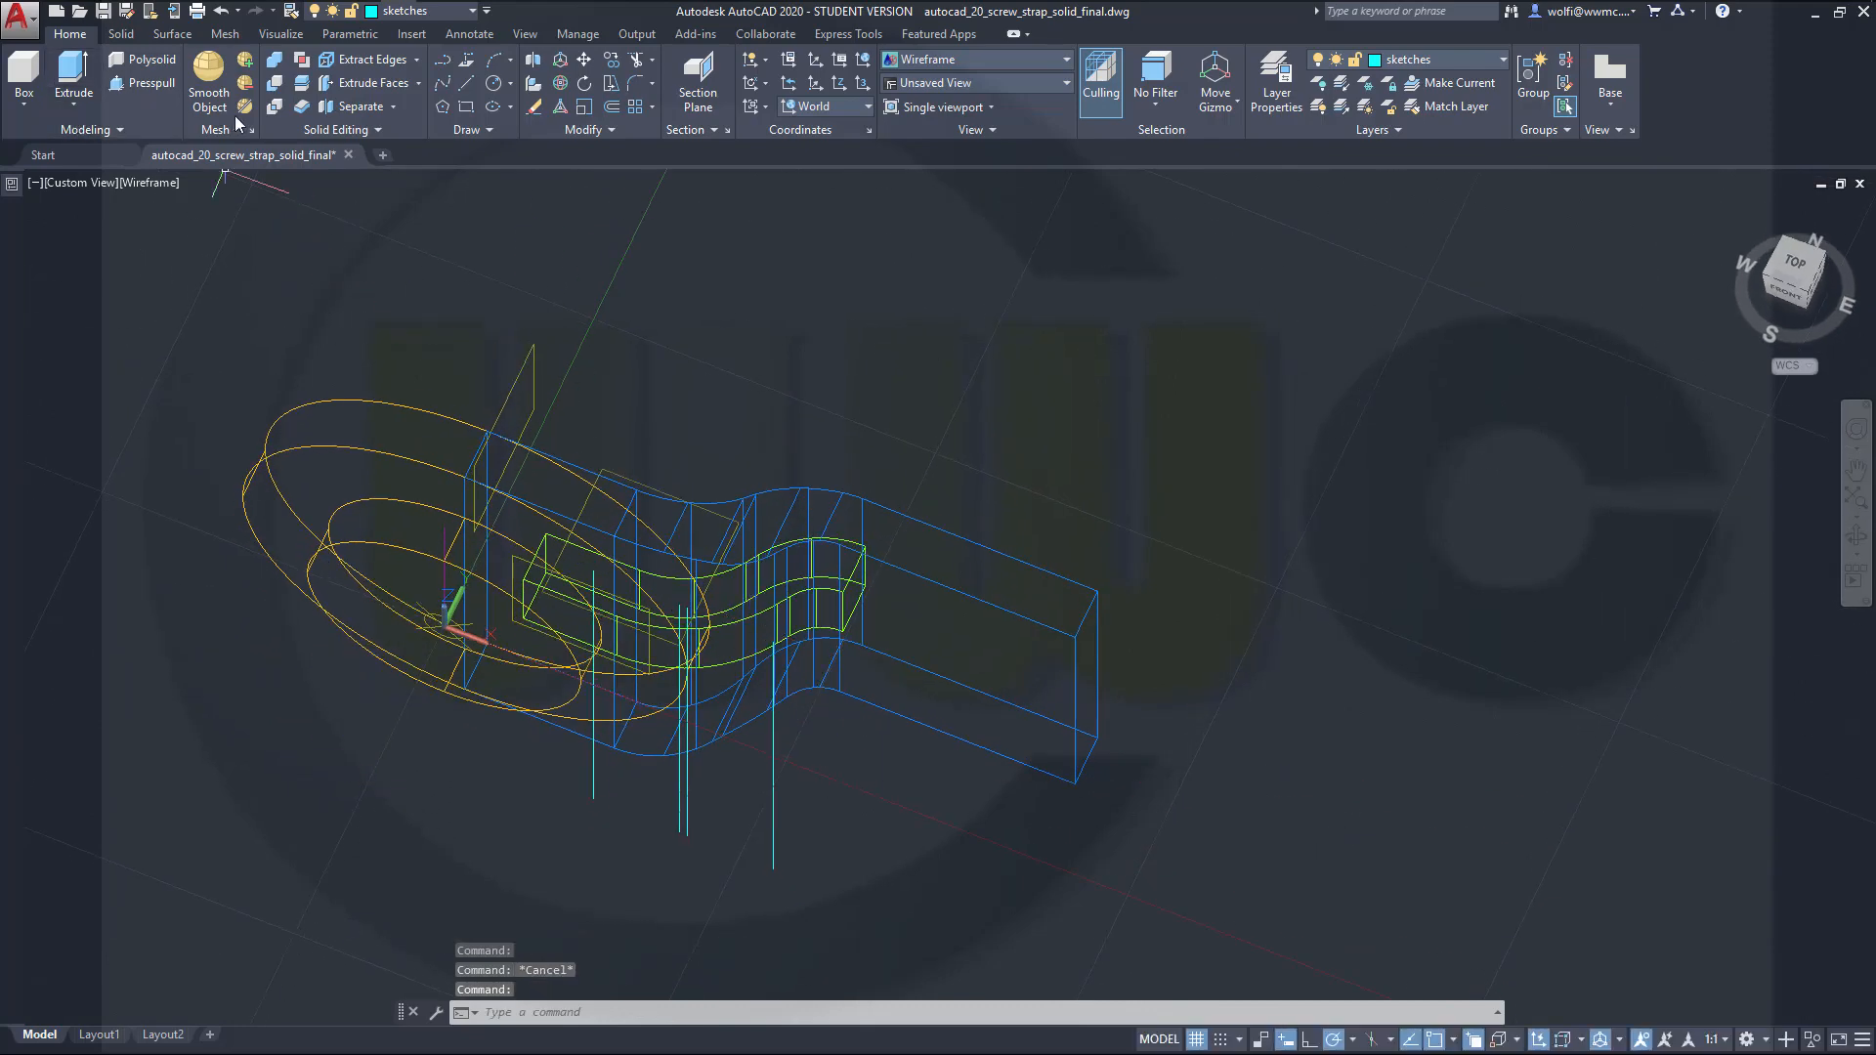
pyautogui.click(274, 66)
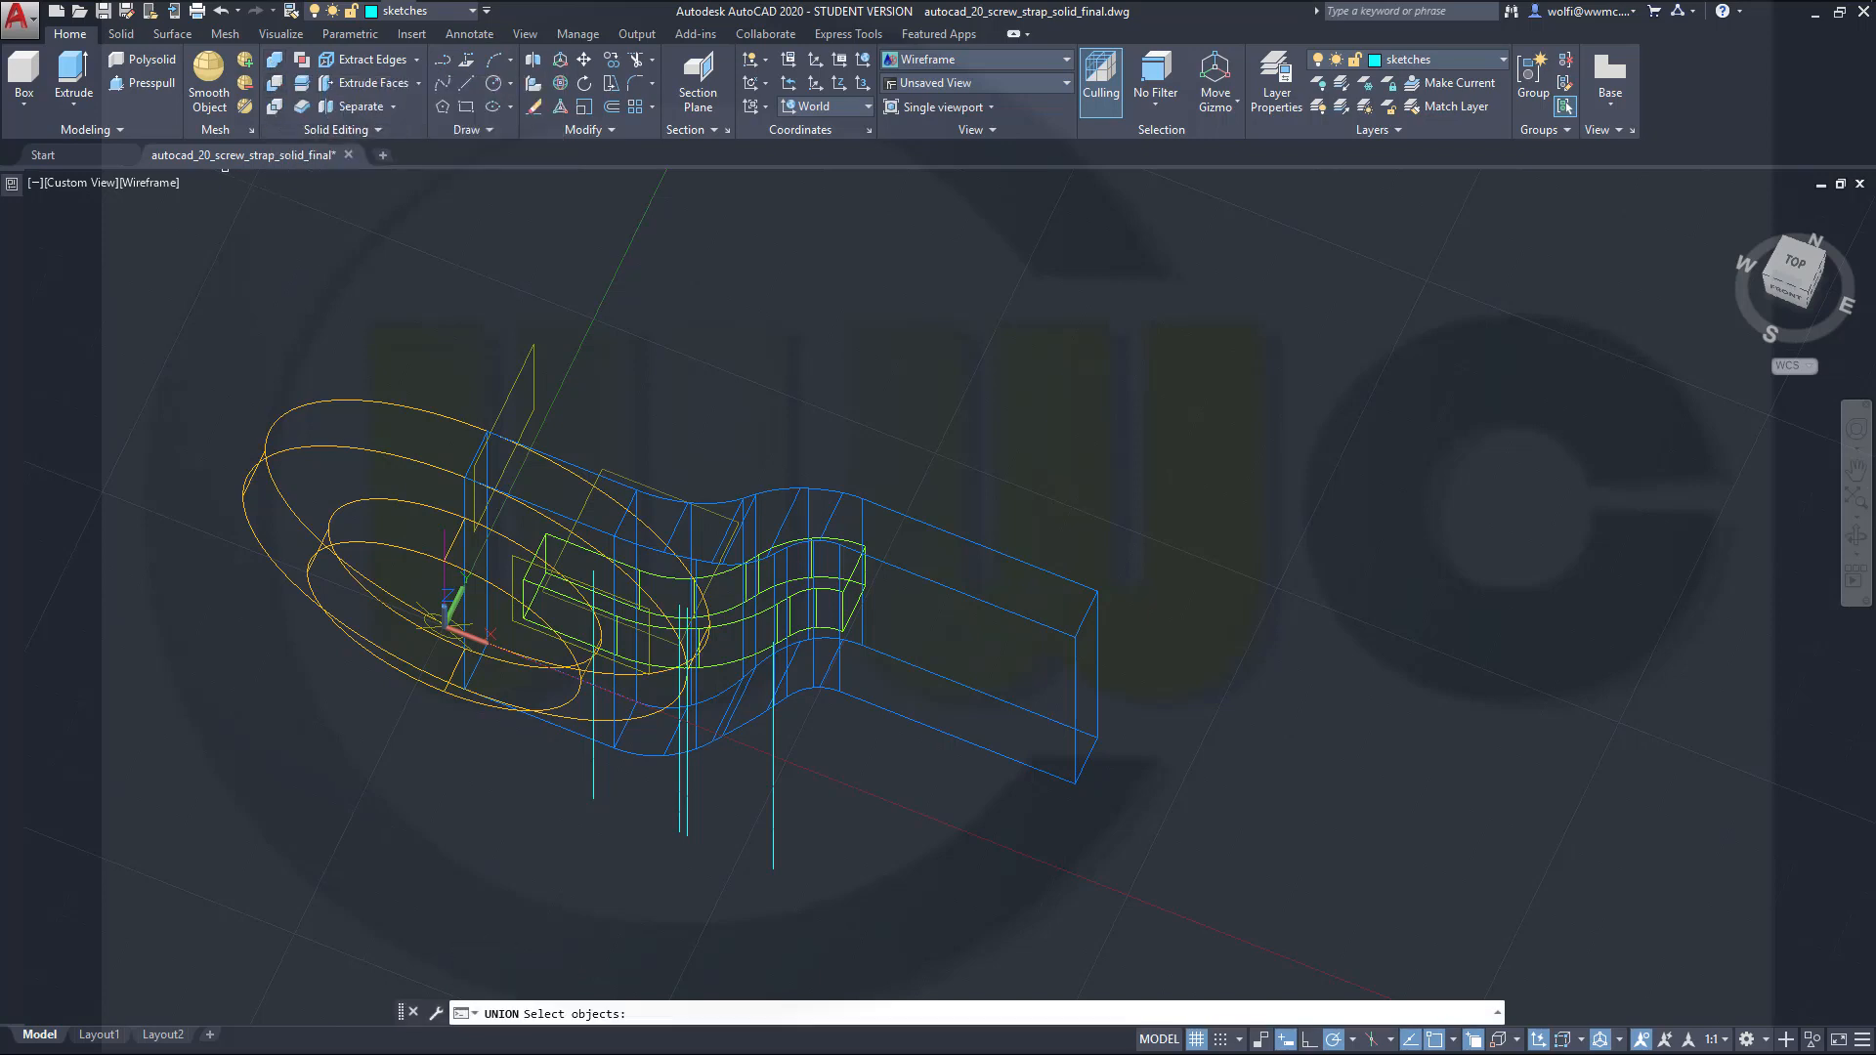
pyautogui.click(371, 398)
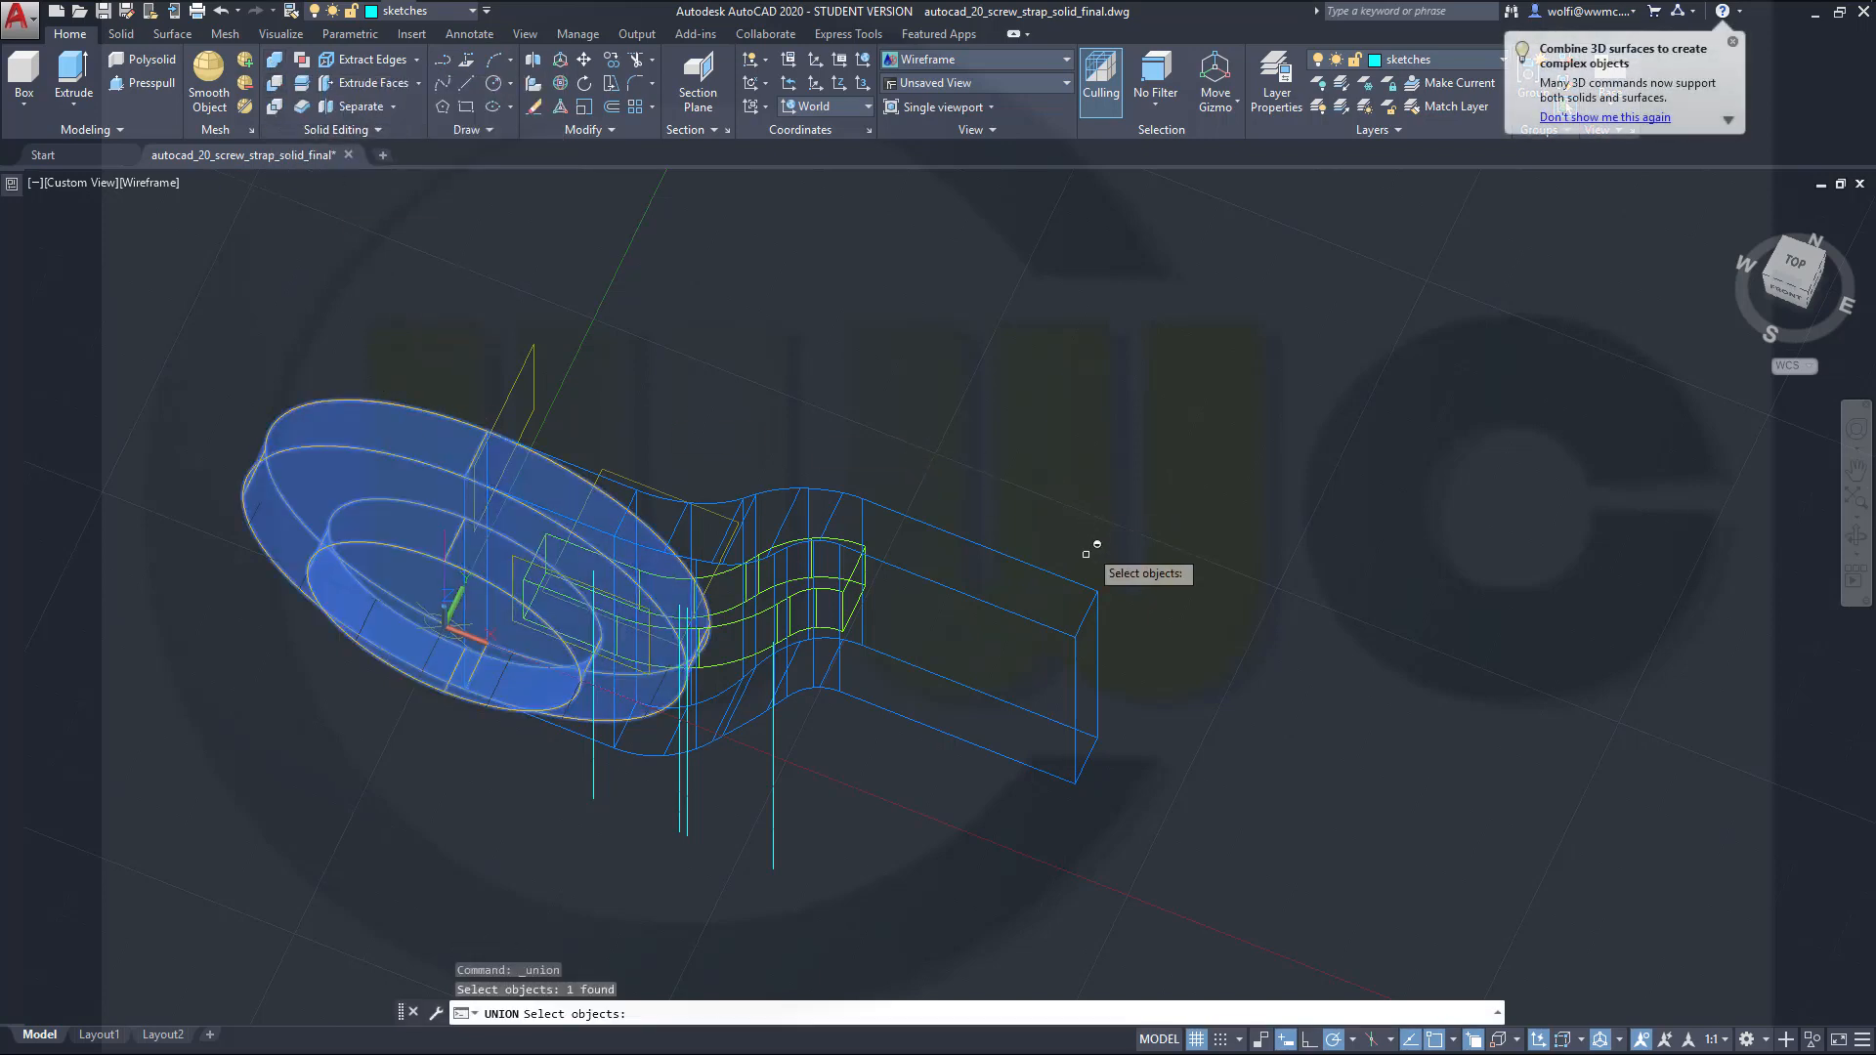
pyautogui.click(1069, 578)
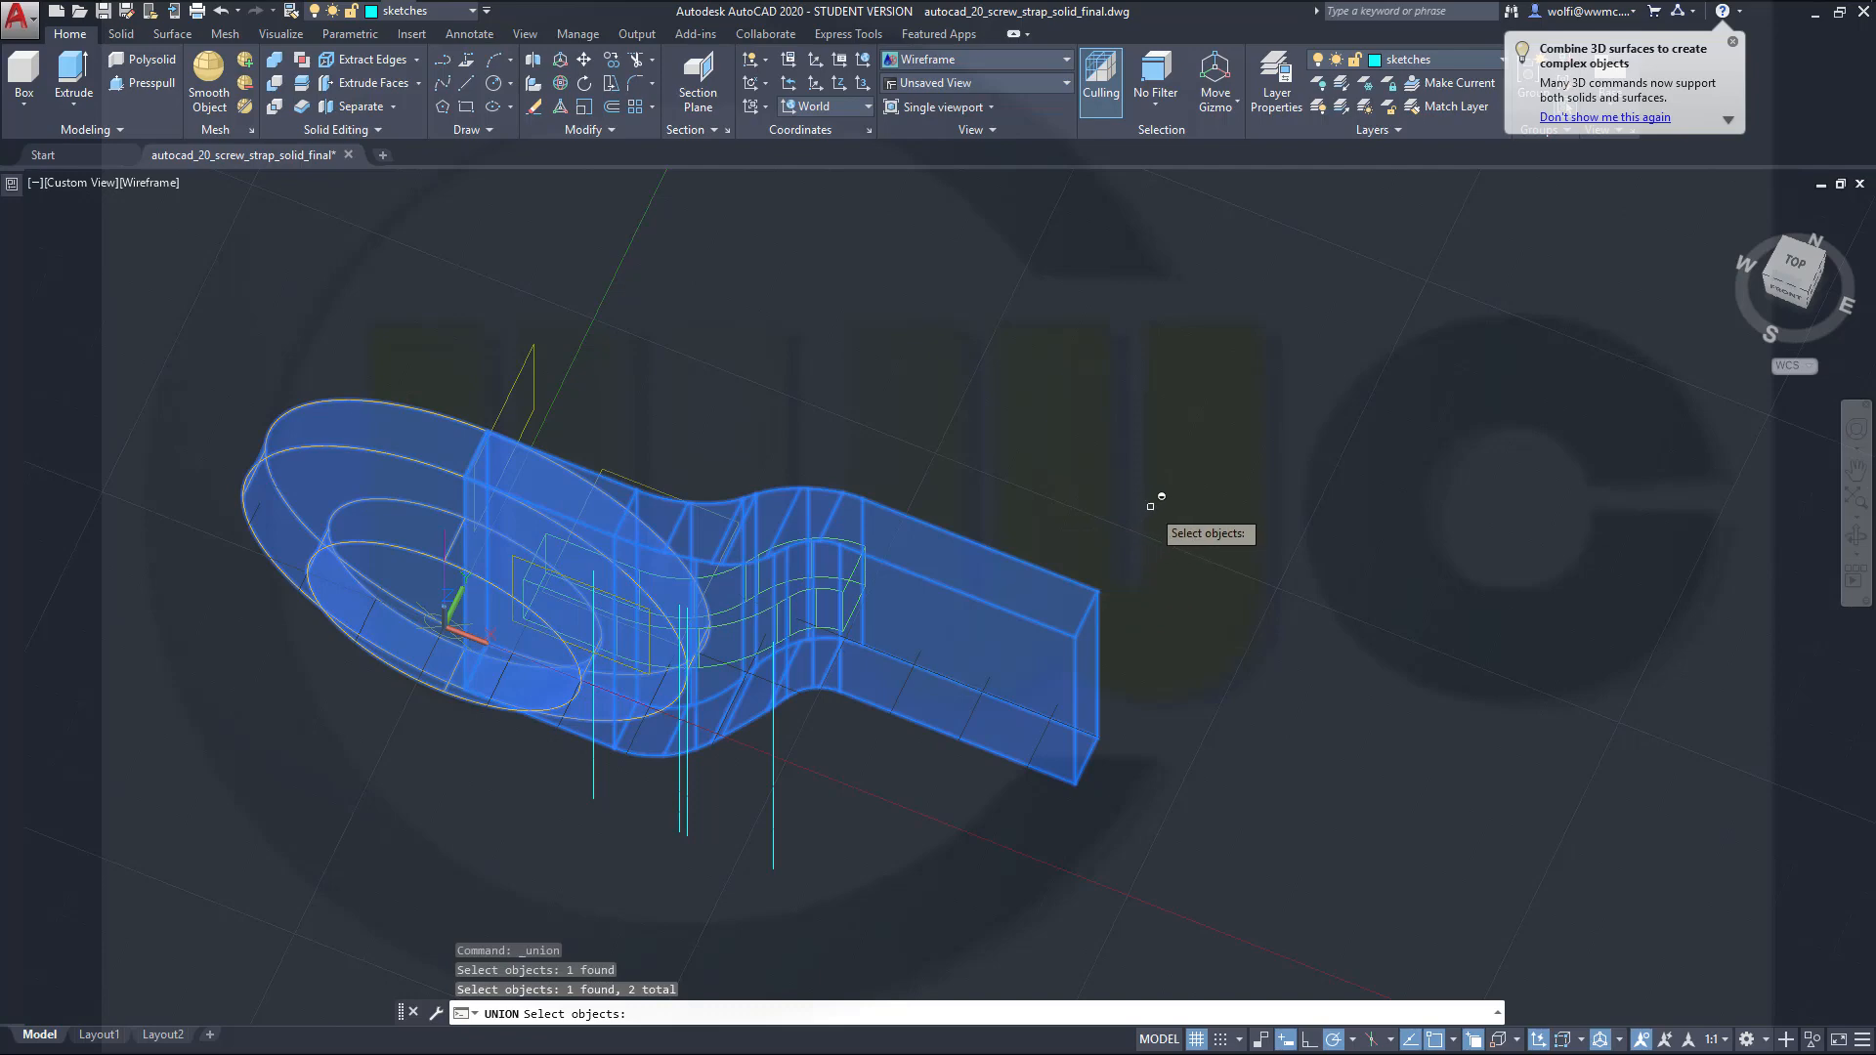
pyautogui.press('Return')
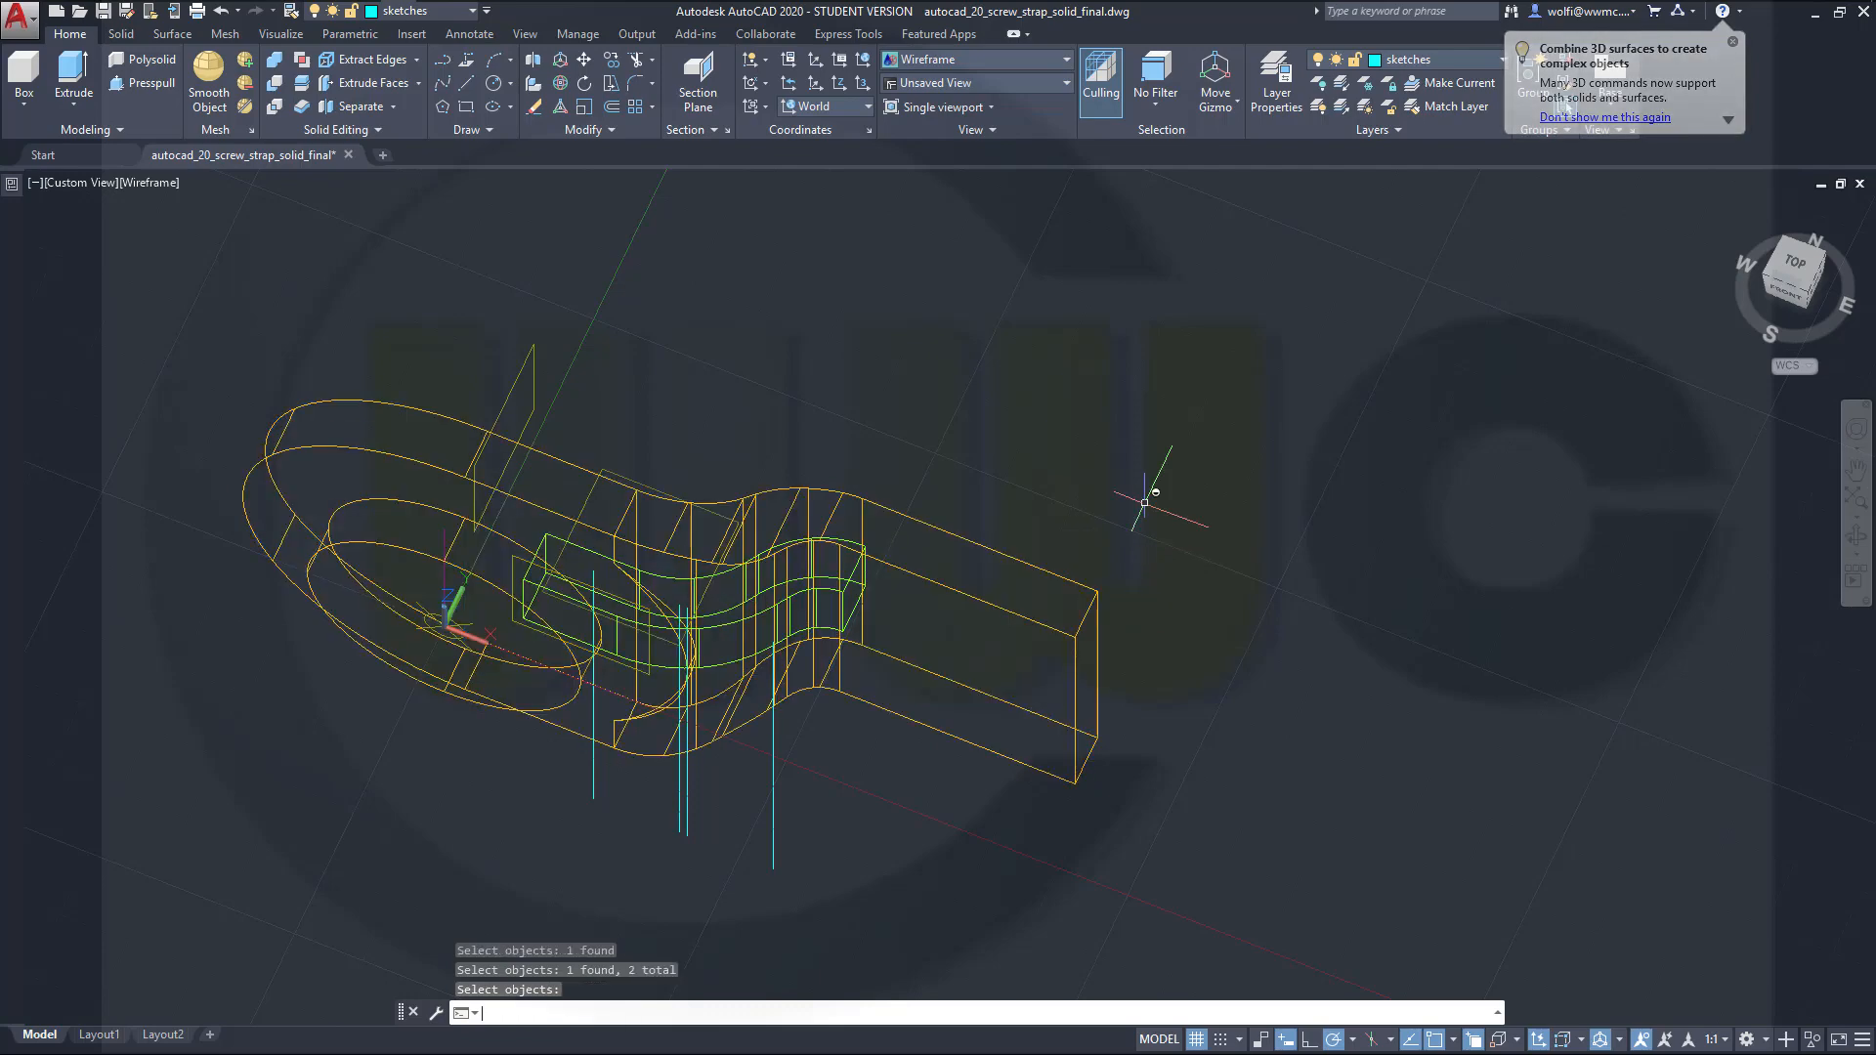
# Step: Assign the united strap solid to the solid_plus layer
pyautogui.keyDown('shift'); pyautogui.moveTo(478, 532); pyautogui.dragTo(482, 629, button='middle'); pyautogui.keyUp('shift')
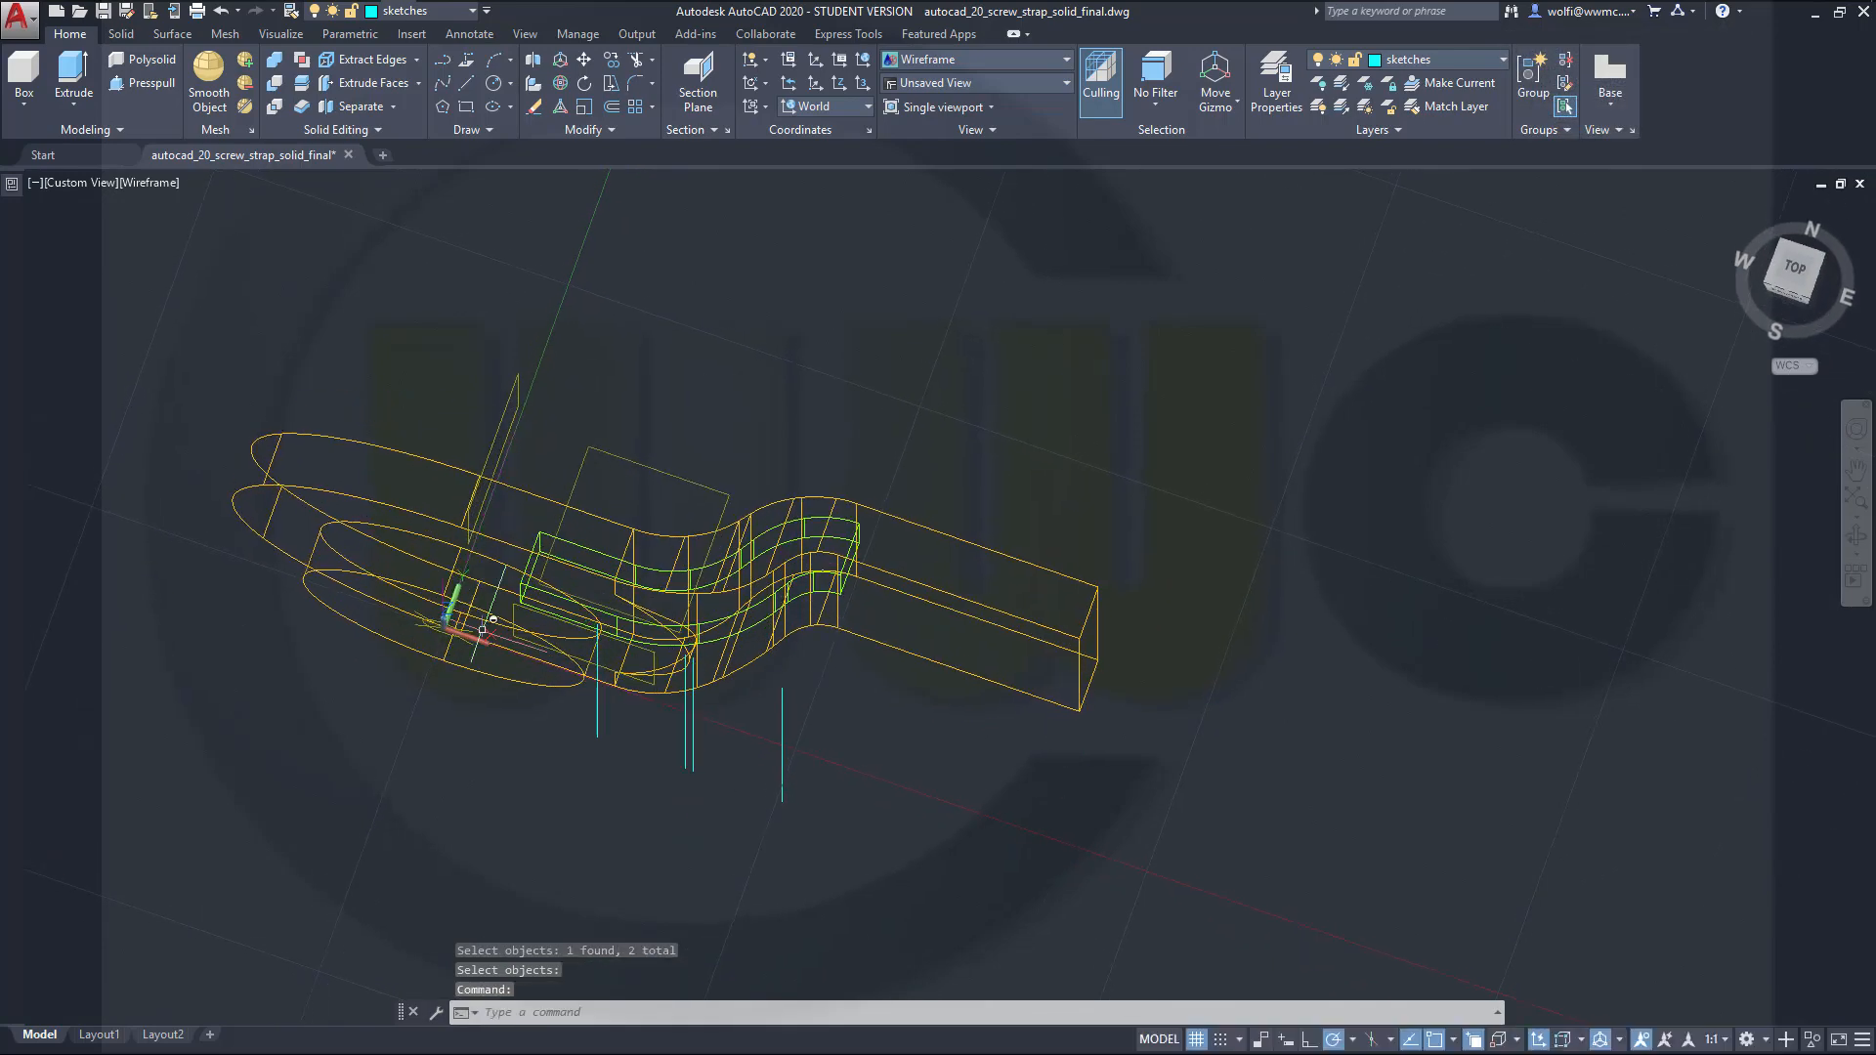
pyautogui.click(1017, 553)
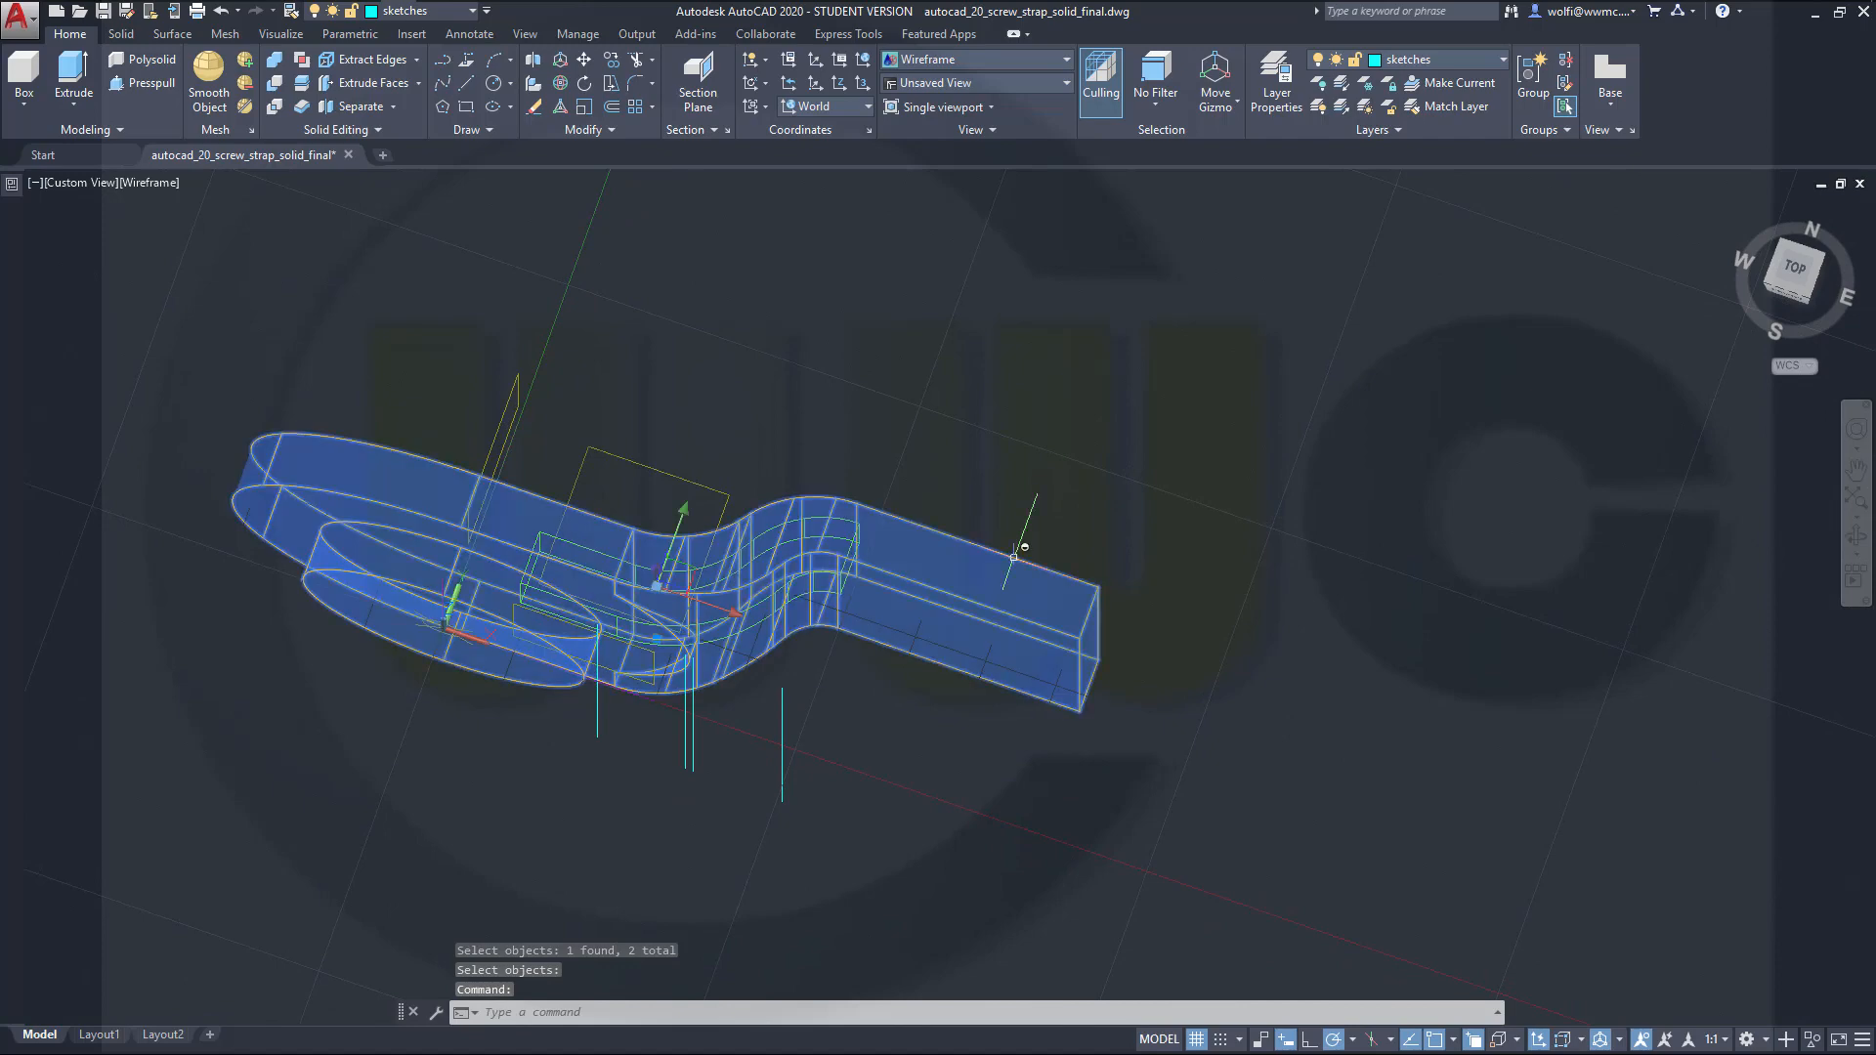
pyautogui.click(472, 12)
pyautogui.click(457, 200)
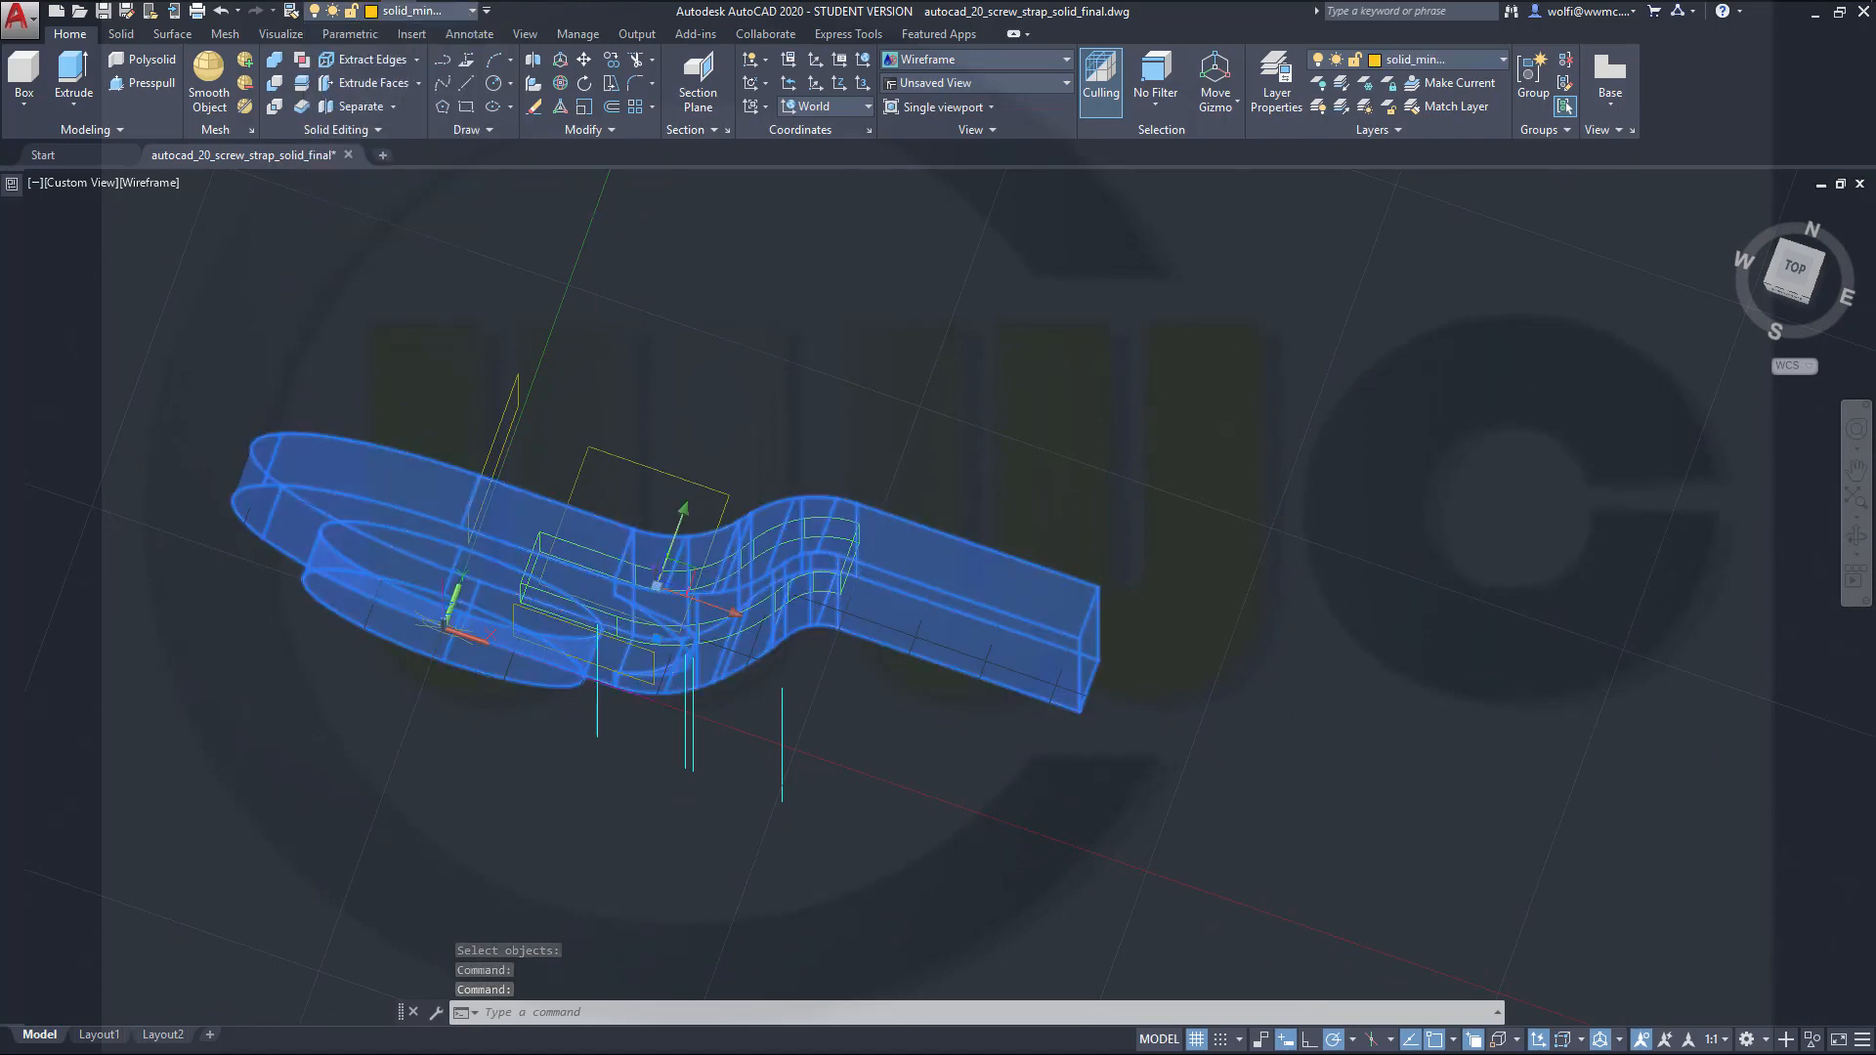
pyautogui.press('Escape')
# Step: Subtract the narrow green S-shaped solid from the united strap solid
pyautogui.keyDown('shift'); pyautogui.moveTo(832, 626); pyautogui.dragTo(402, 761, button='middle'); pyautogui.keyUp('shift')
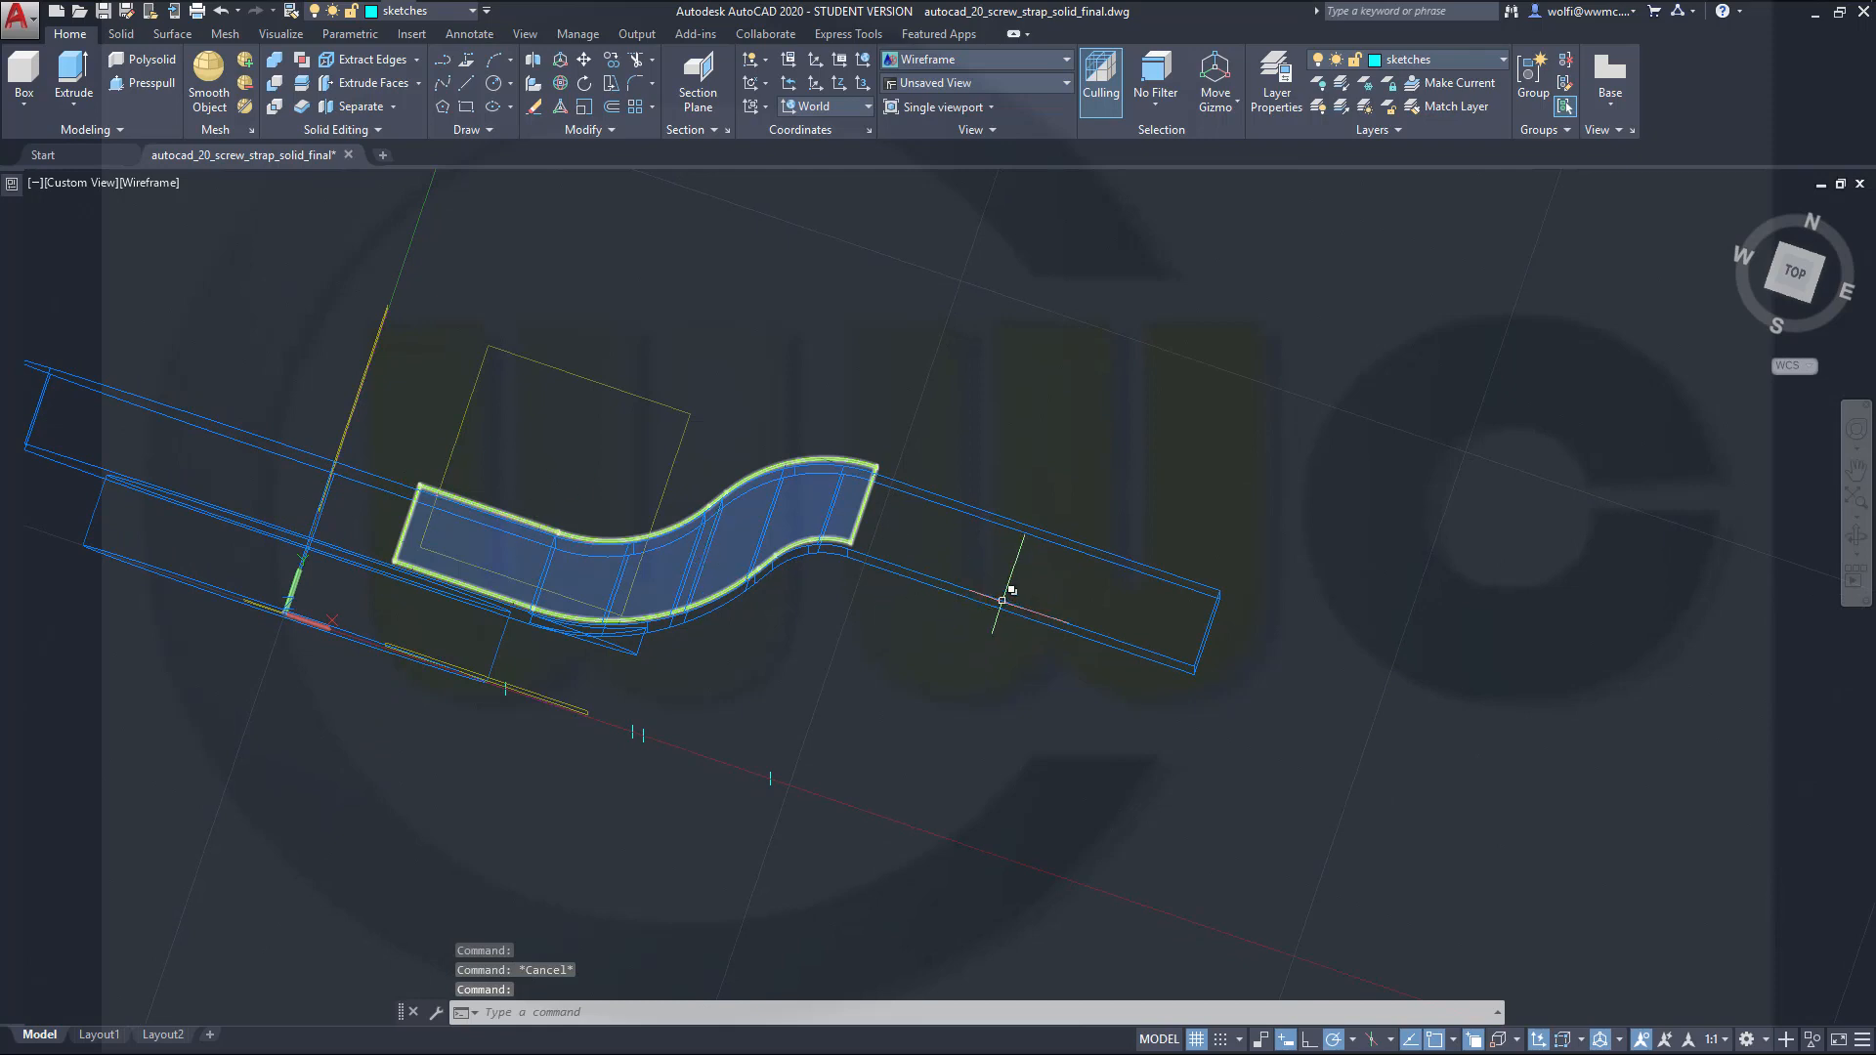
pyautogui.keyDown('shift'); pyautogui.moveTo(629, 314); pyautogui.dragTo(305, 140, button='middle'); pyautogui.keyUp('shift')
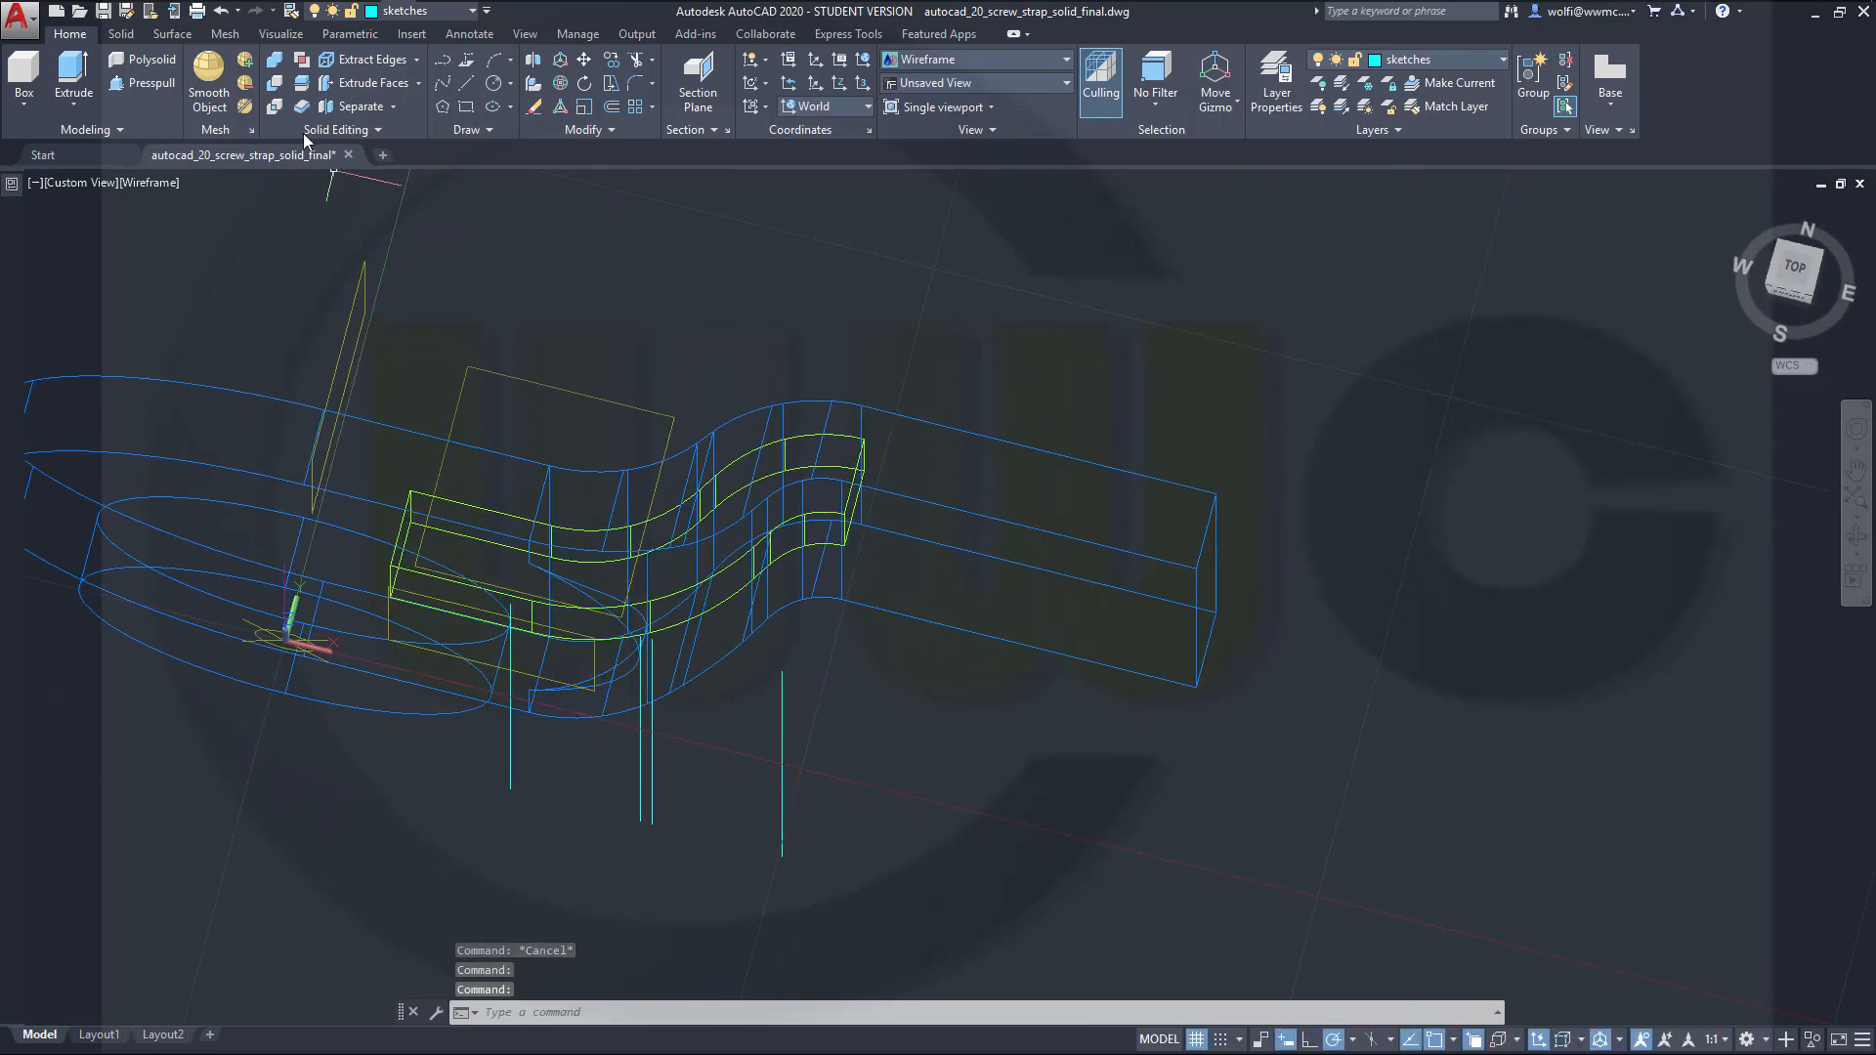
pyautogui.click(274, 86)
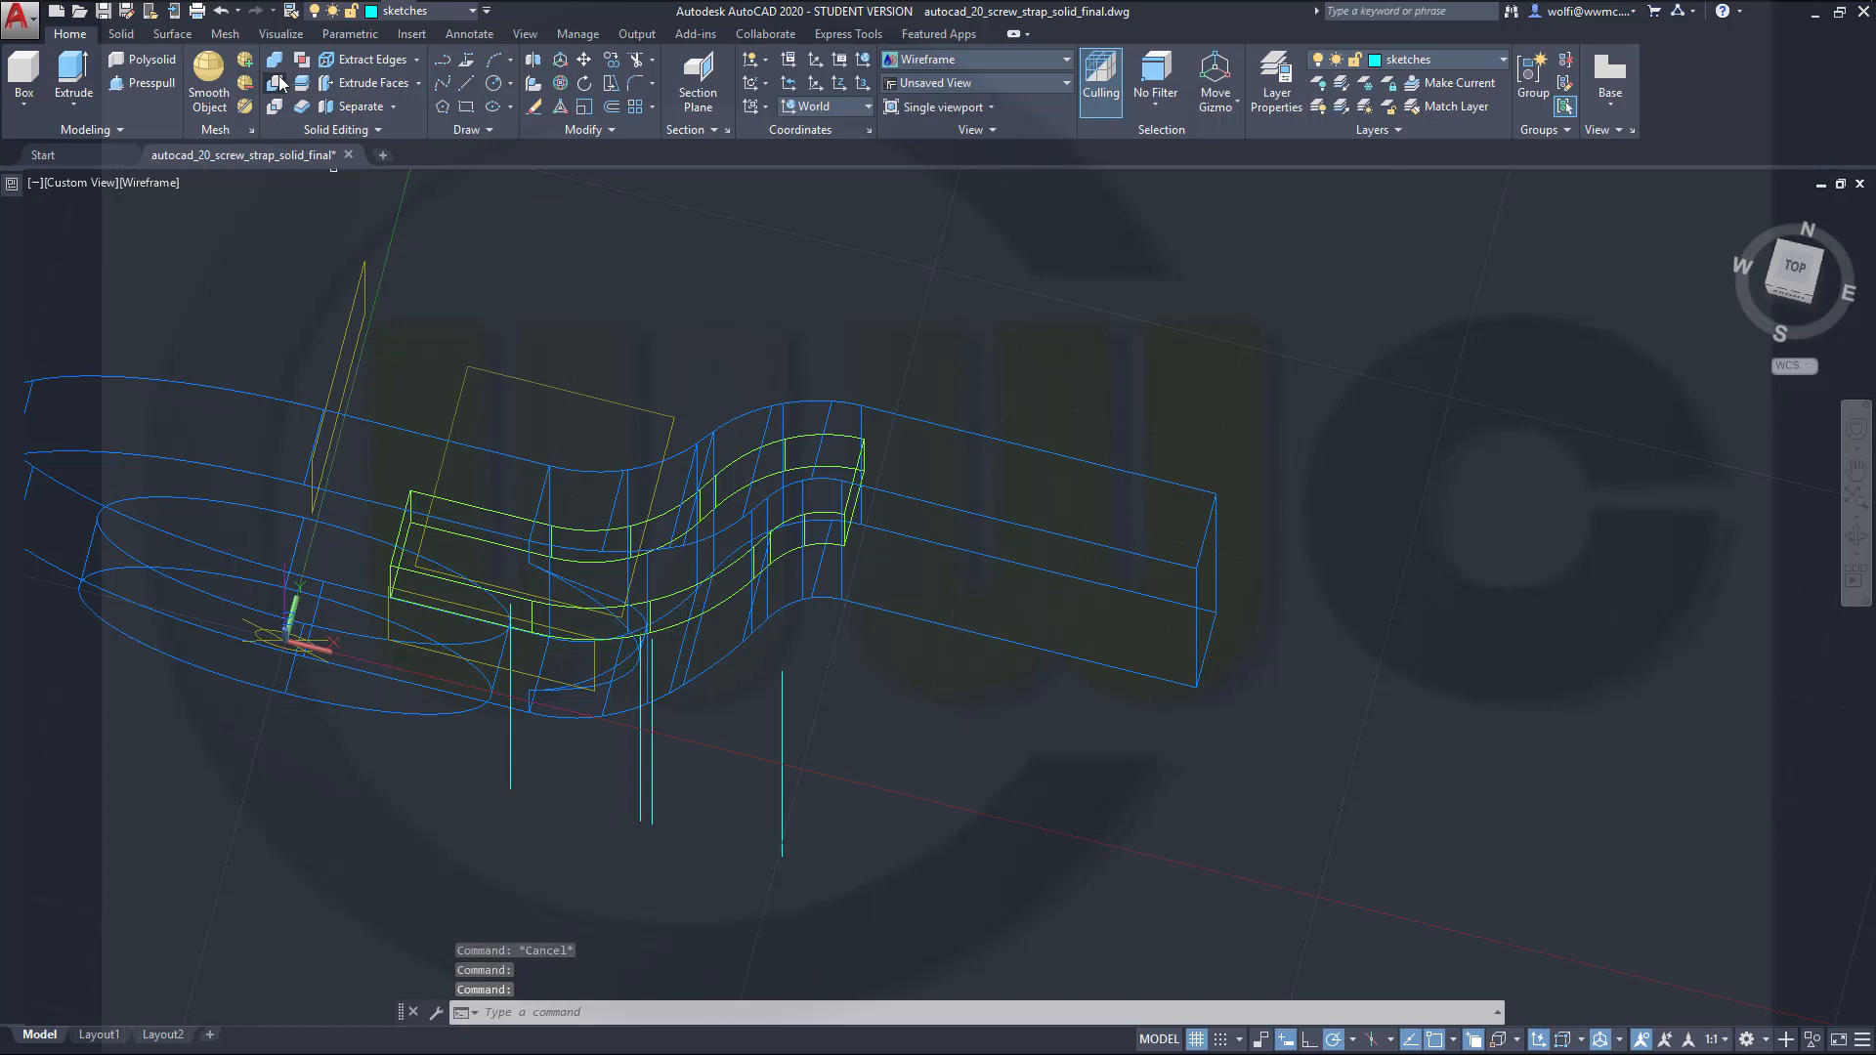
pyautogui.click(1079, 454)
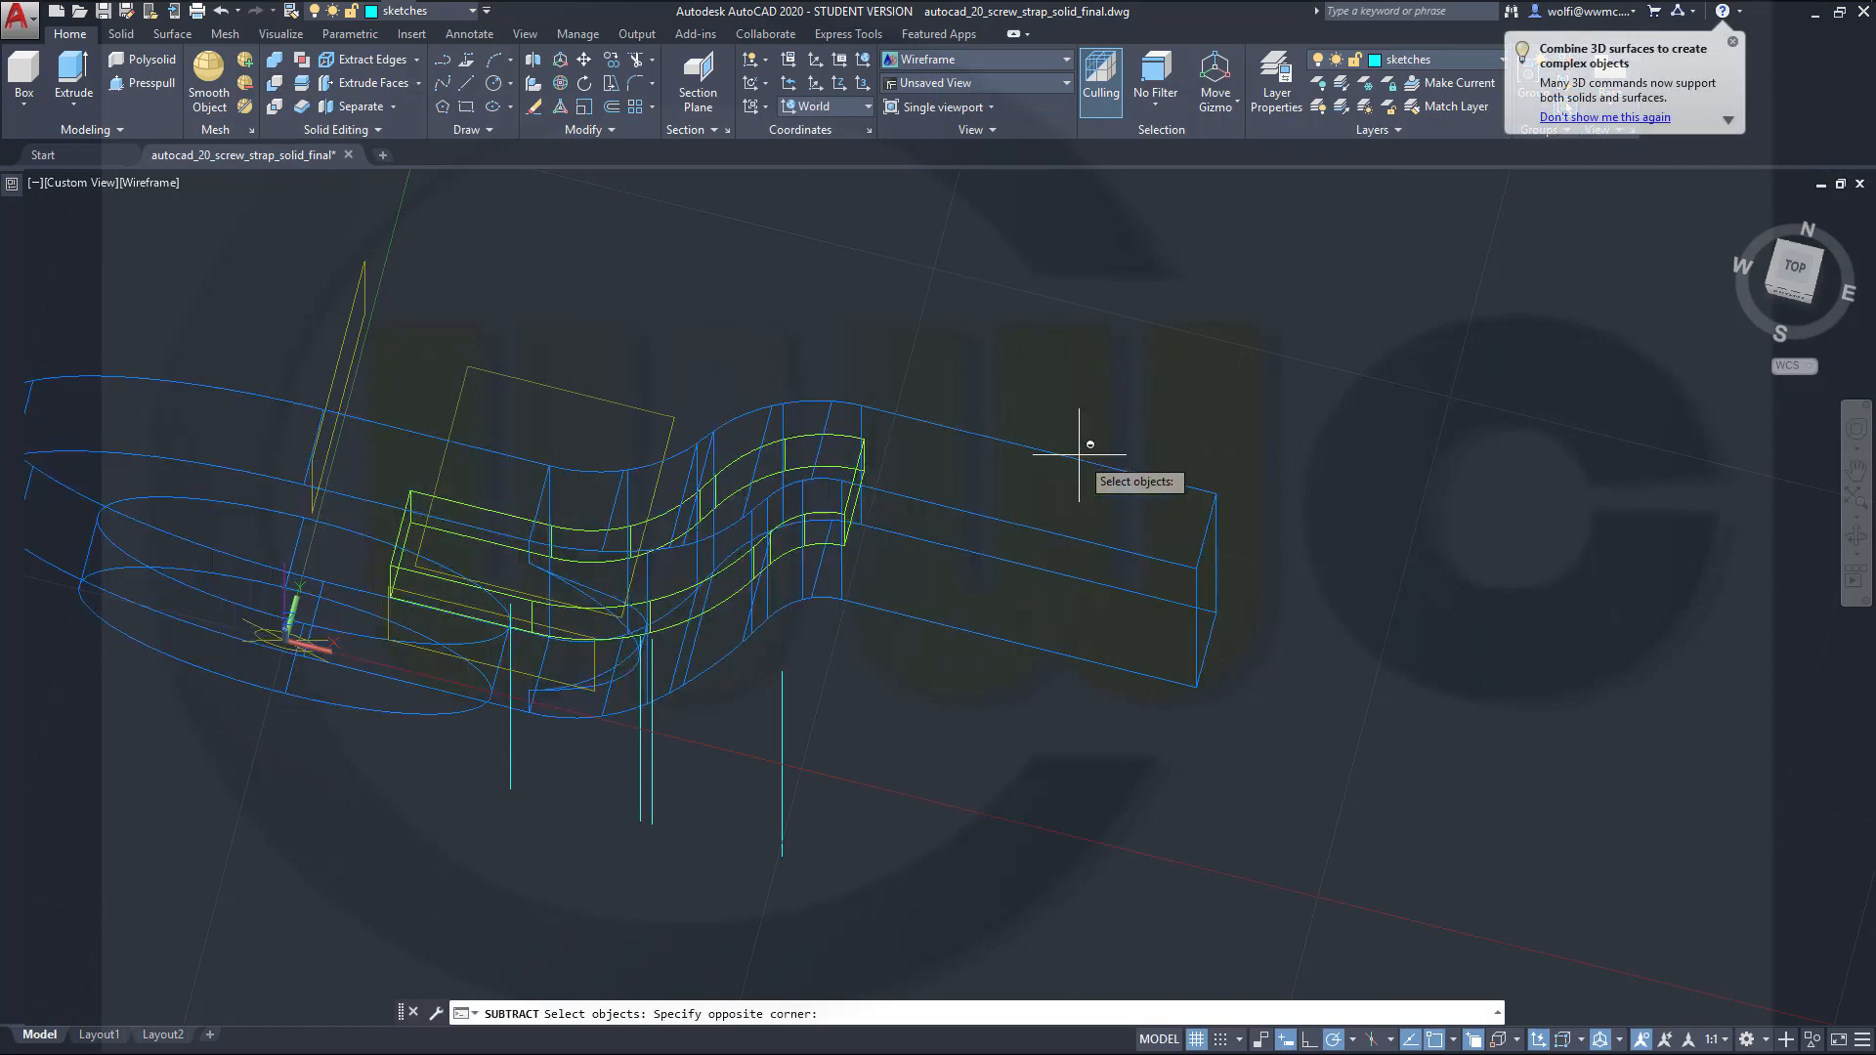
pyautogui.click(994, 452)
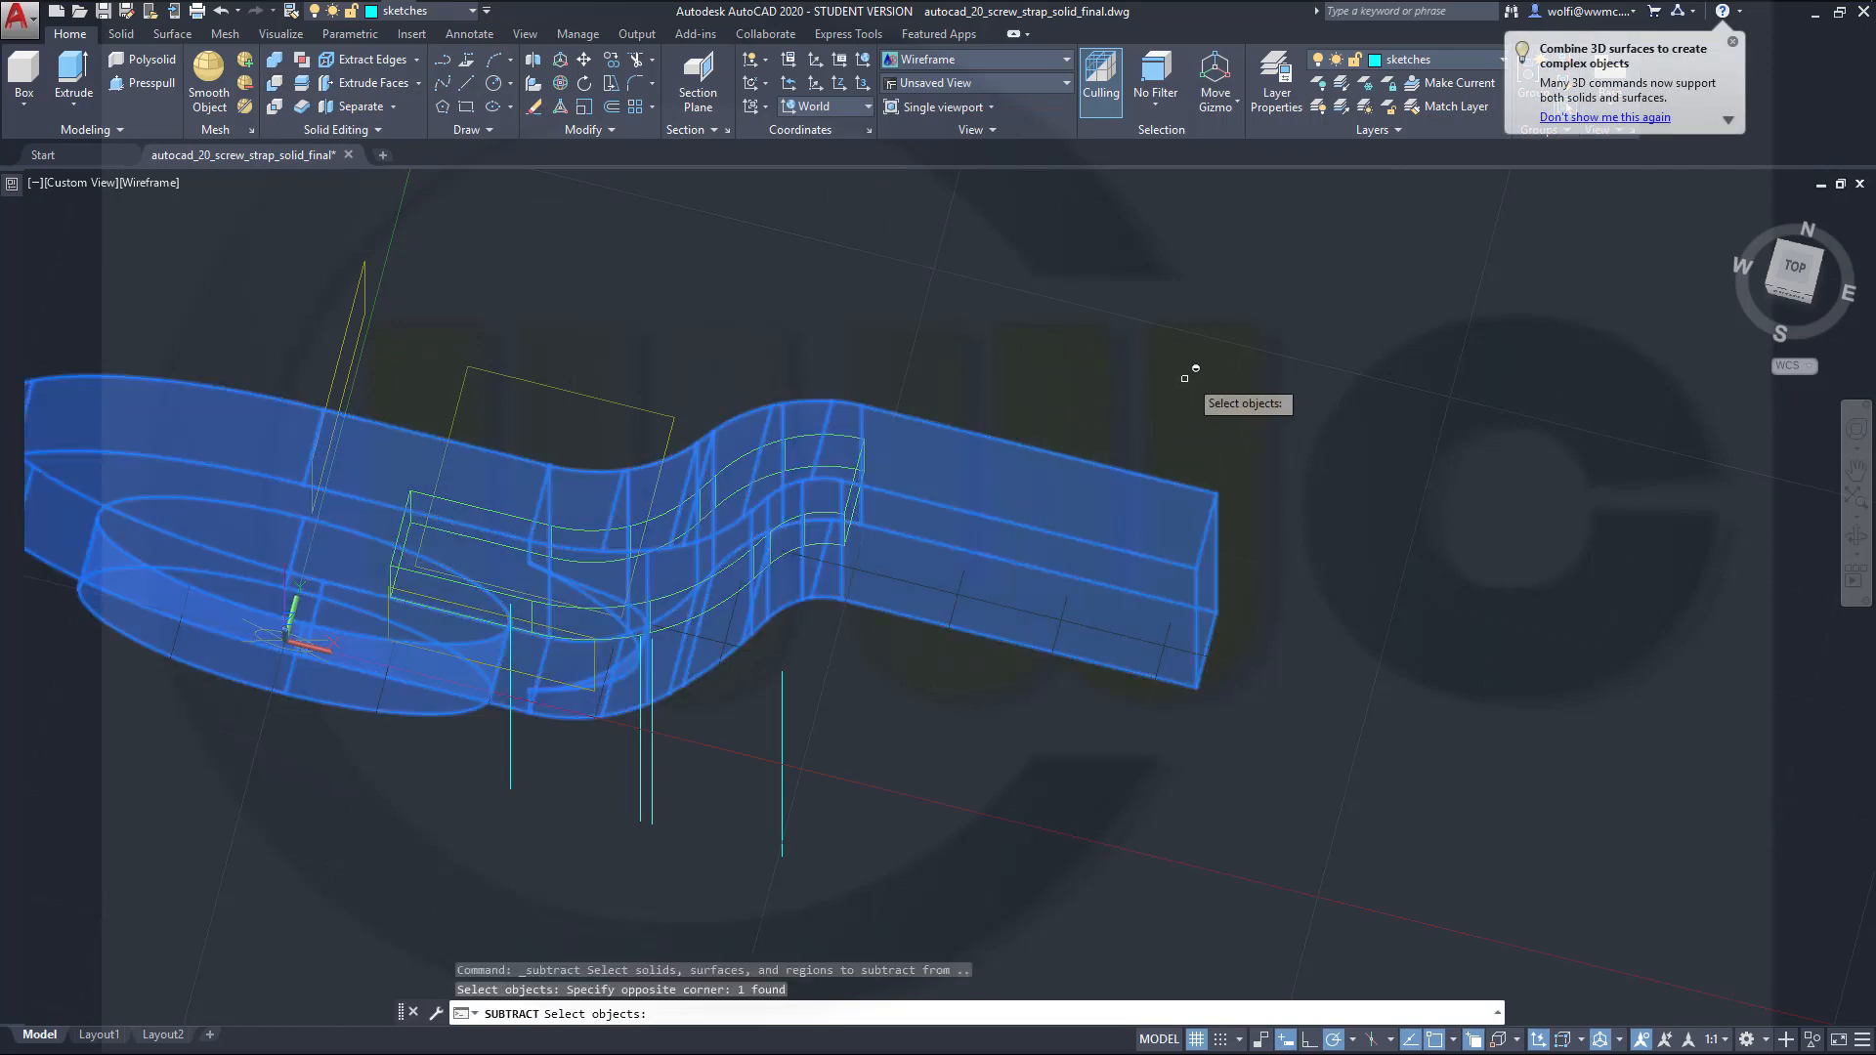
pyautogui.press('Return')
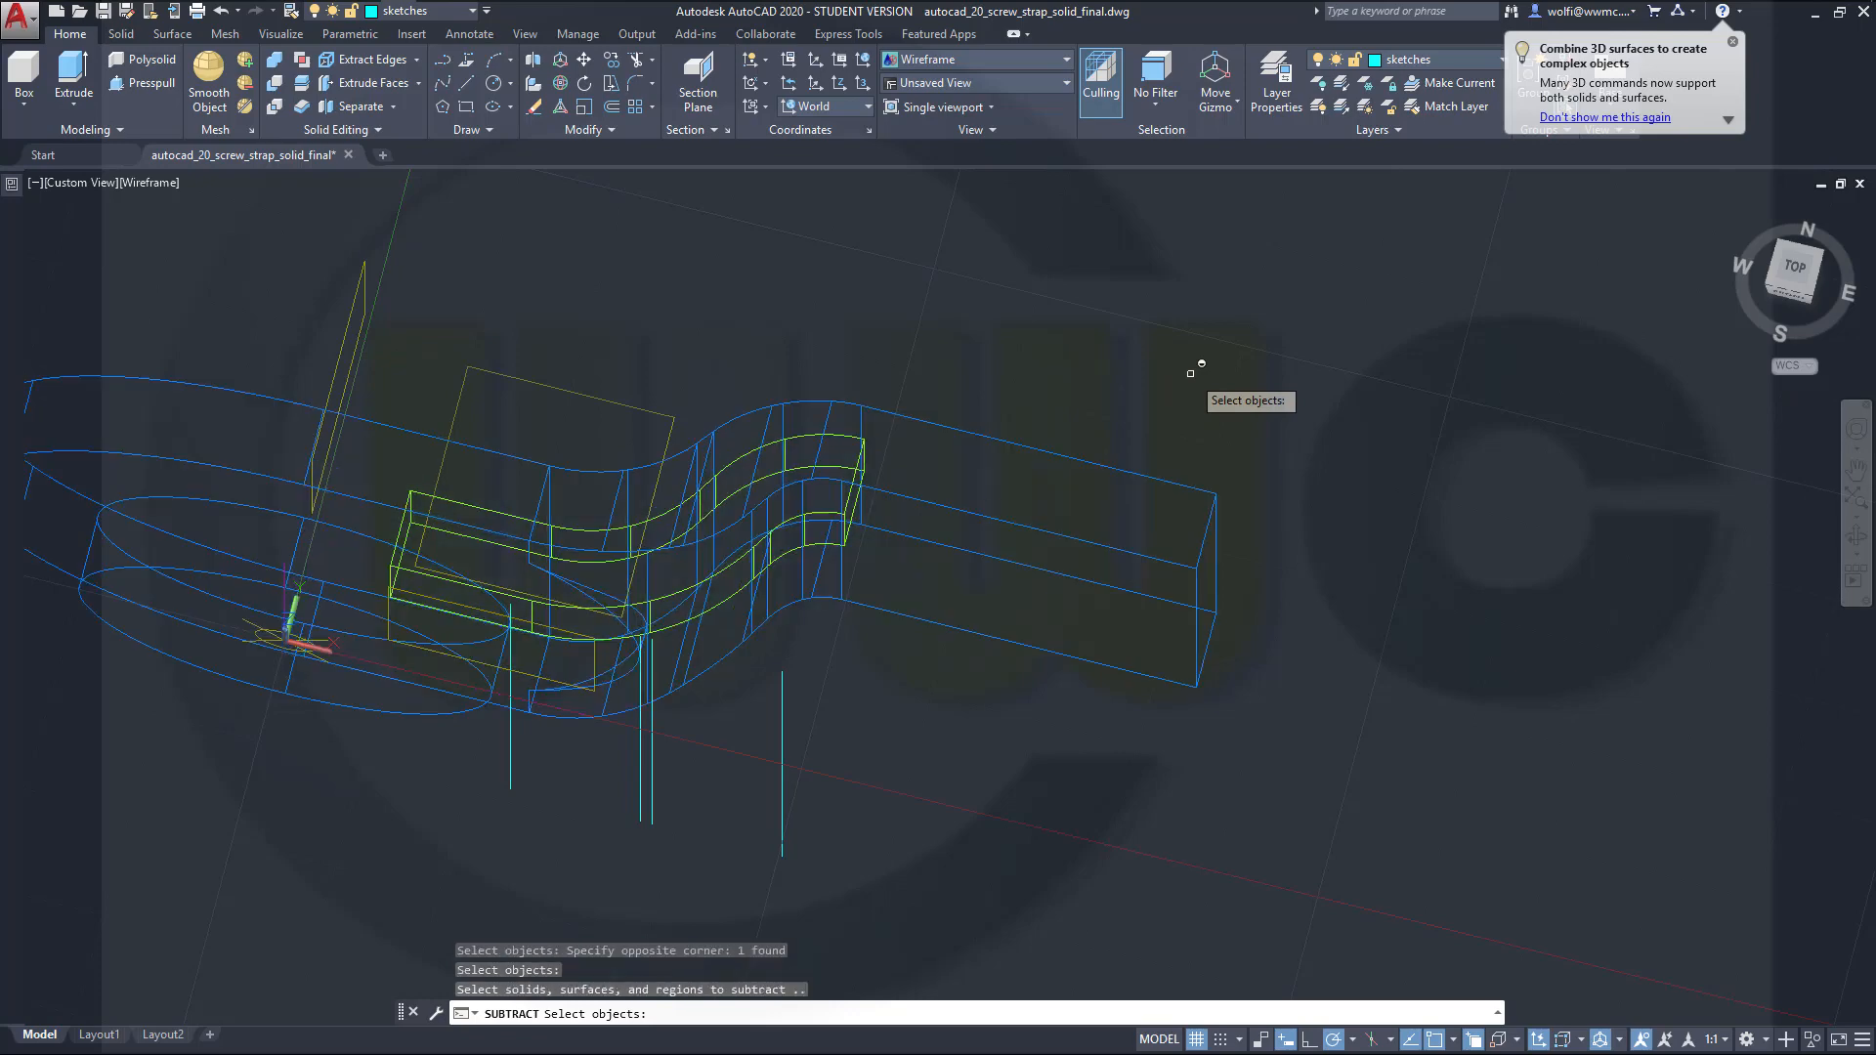
pyautogui.click(792, 435)
pyautogui.press('Return')
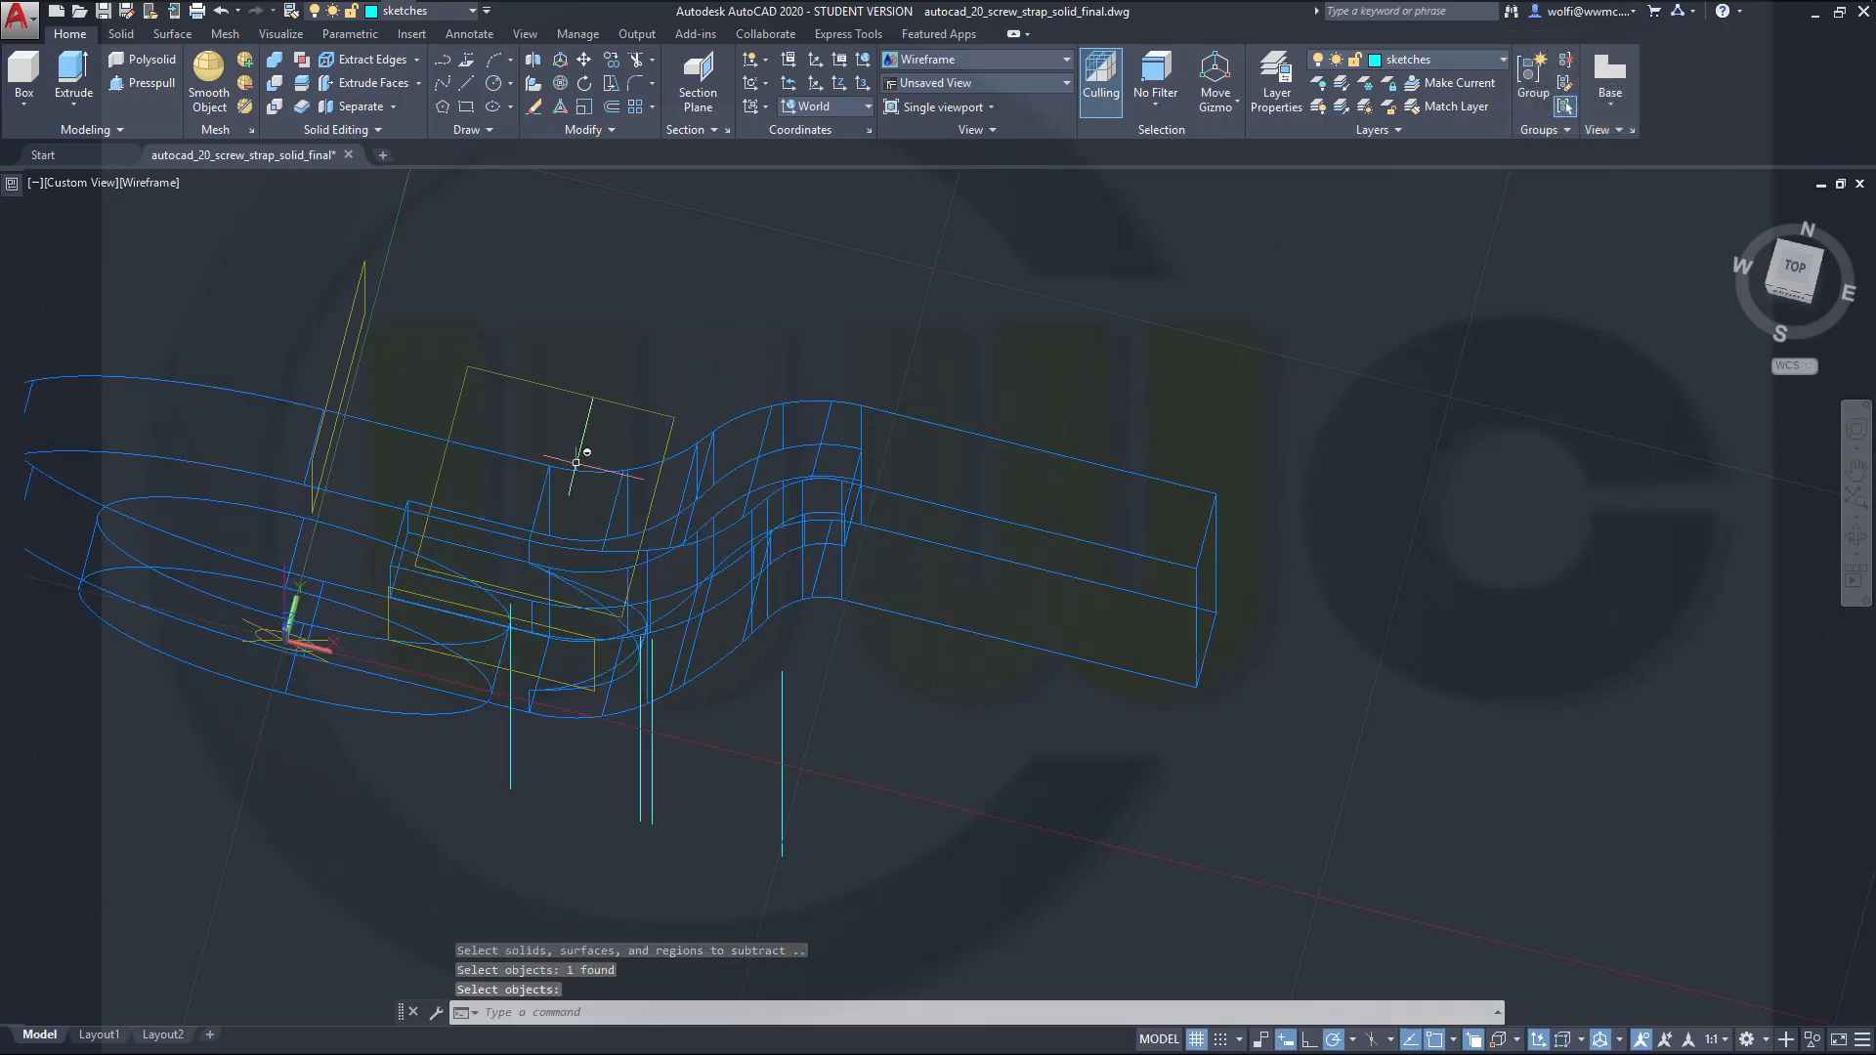
# Step: Display the strap in the Realistic visual style and view it from an oblique angle
pyautogui.moveTo(586, 453)
pyautogui.keyDown('shift'); pyautogui.mouseDown(button='middle')
pyautogui.moveTo(636, 720)
pyautogui.moveTo(519, 544)
pyautogui.moveTo(614, 648)
pyautogui.mouseUp(button='middle'); pyautogui.keyUp('shift')
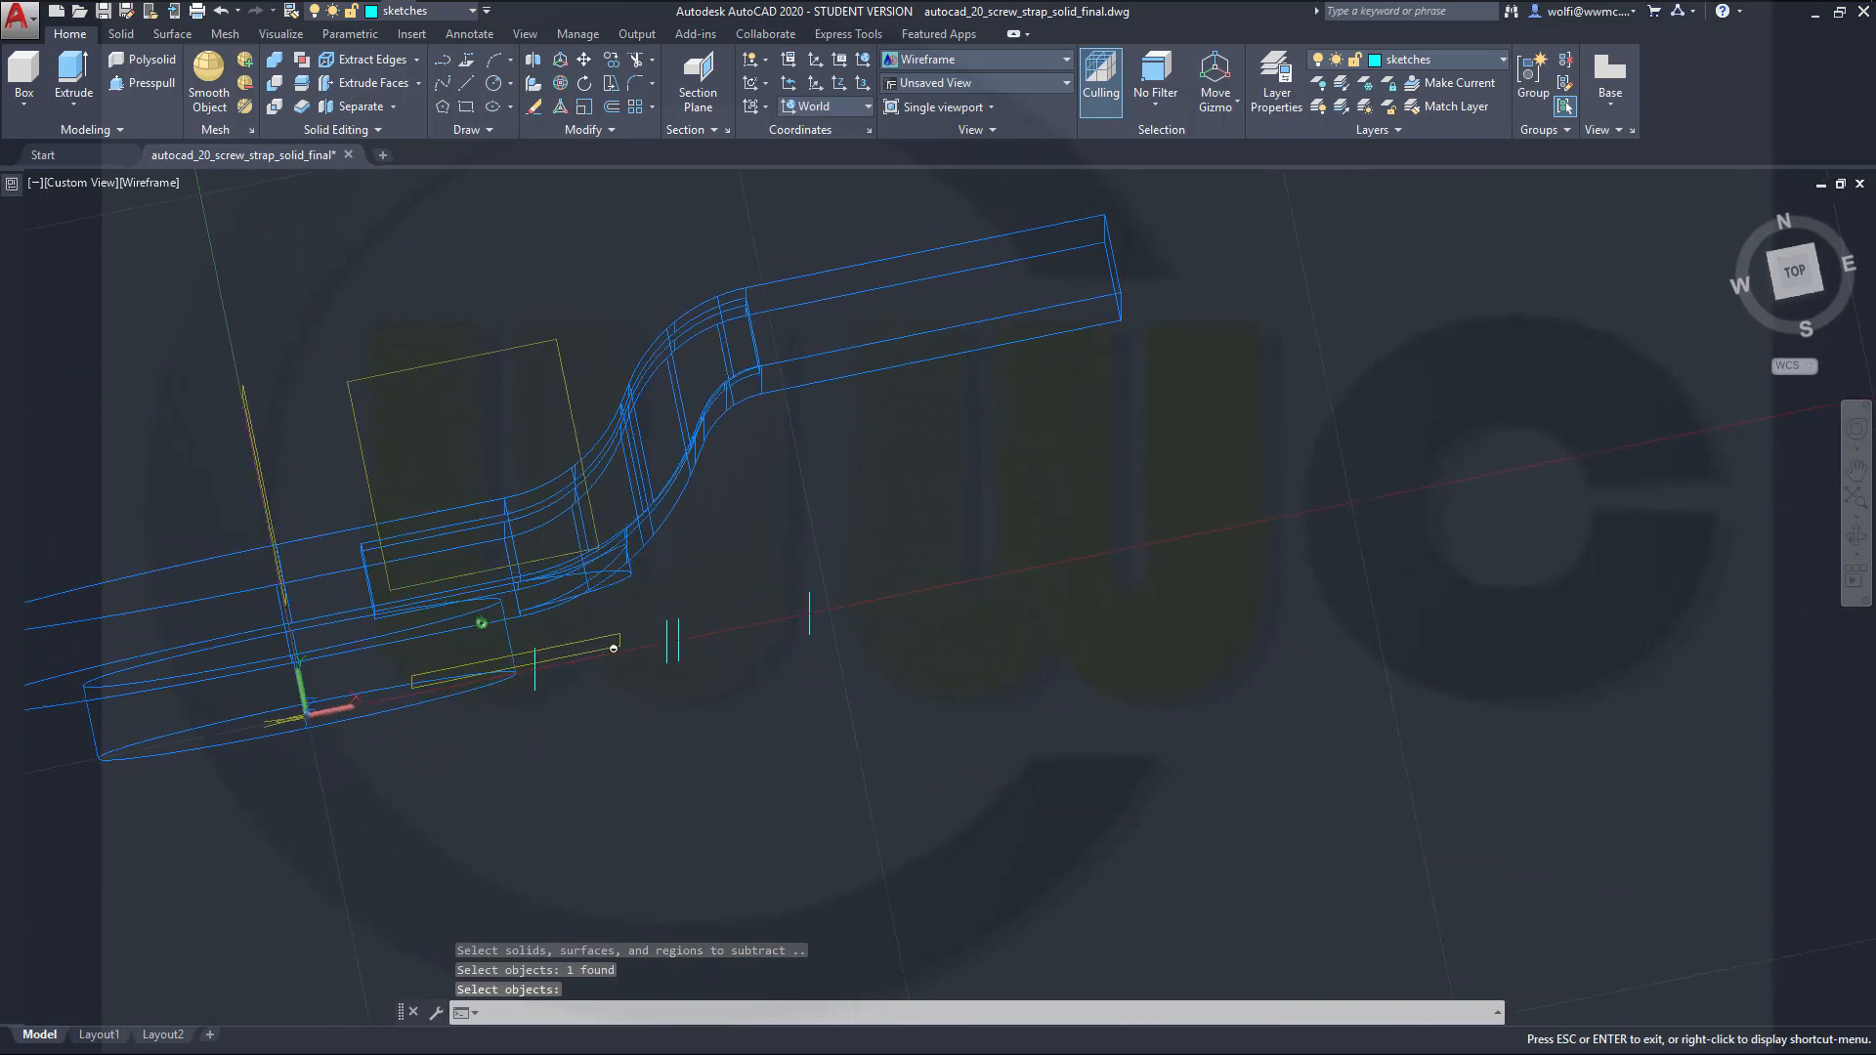
pyautogui.click(155, 183)
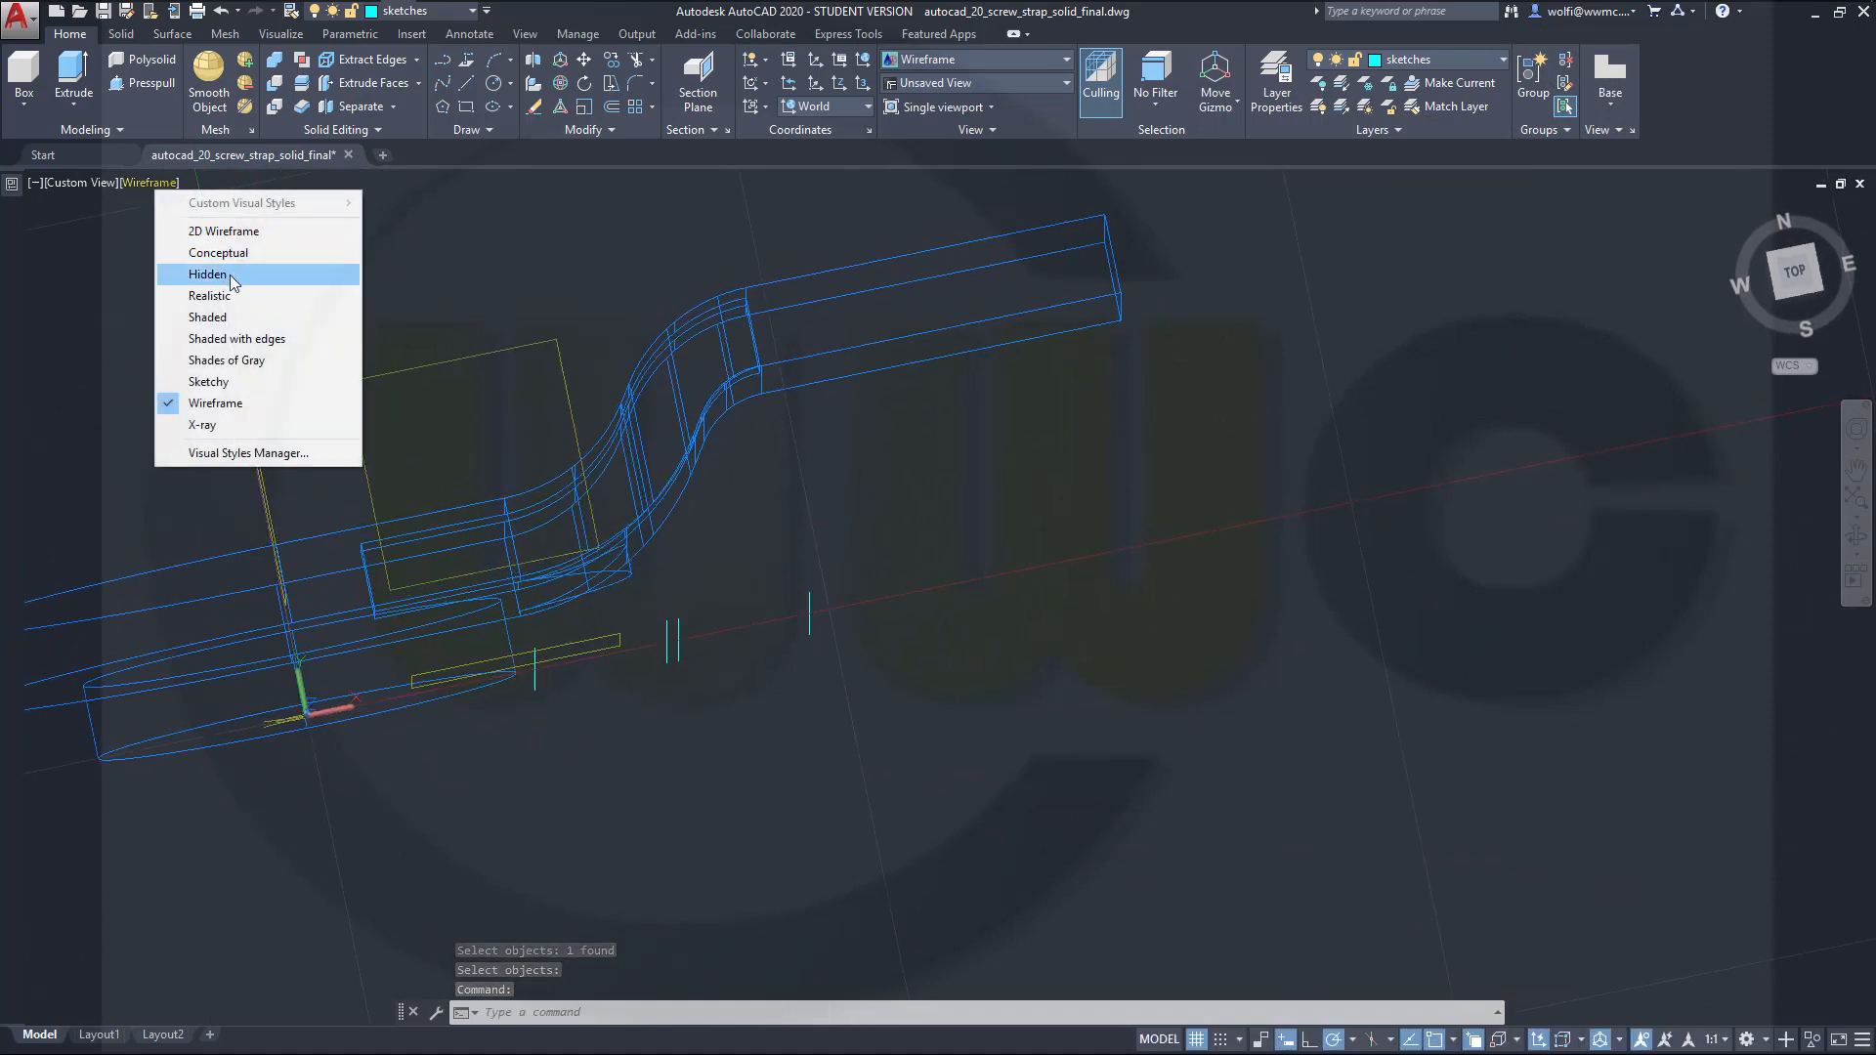
pyautogui.click(209, 295)
pyautogui.moveTo(421, 586)
pyautogui.keyDown('shift'); pyautogui.mouseDown(button='middle')
pyautogui.moveTo(502, 482)
pyautogui.moveTo(469, 459)
pyautogui.moveTo(527, 590)
pyautogui.moveTo(637, 540)
pyautogui.moveTo(759, 423)
pyautogui.moveTo(529, 460)
pyautogui.moveTo(419, 431)
pyautogui.moveTo(302, 515)
pyautogui.moveTo(307, 668)
pyautogui.moveTo(197, 528)
pyautogui.moveTo(459, 645)
pyautogui.moveTo(385, 712)
pyautogui.moveTo(563, 555)
pyautogui.moveTo(599, 548)
pyautogui.moveTo(566, 511)
pyautogui.moveTo(580, 521)
pyautogui.mouseUp(button='middle'); pyautogui.keyUp('shift')
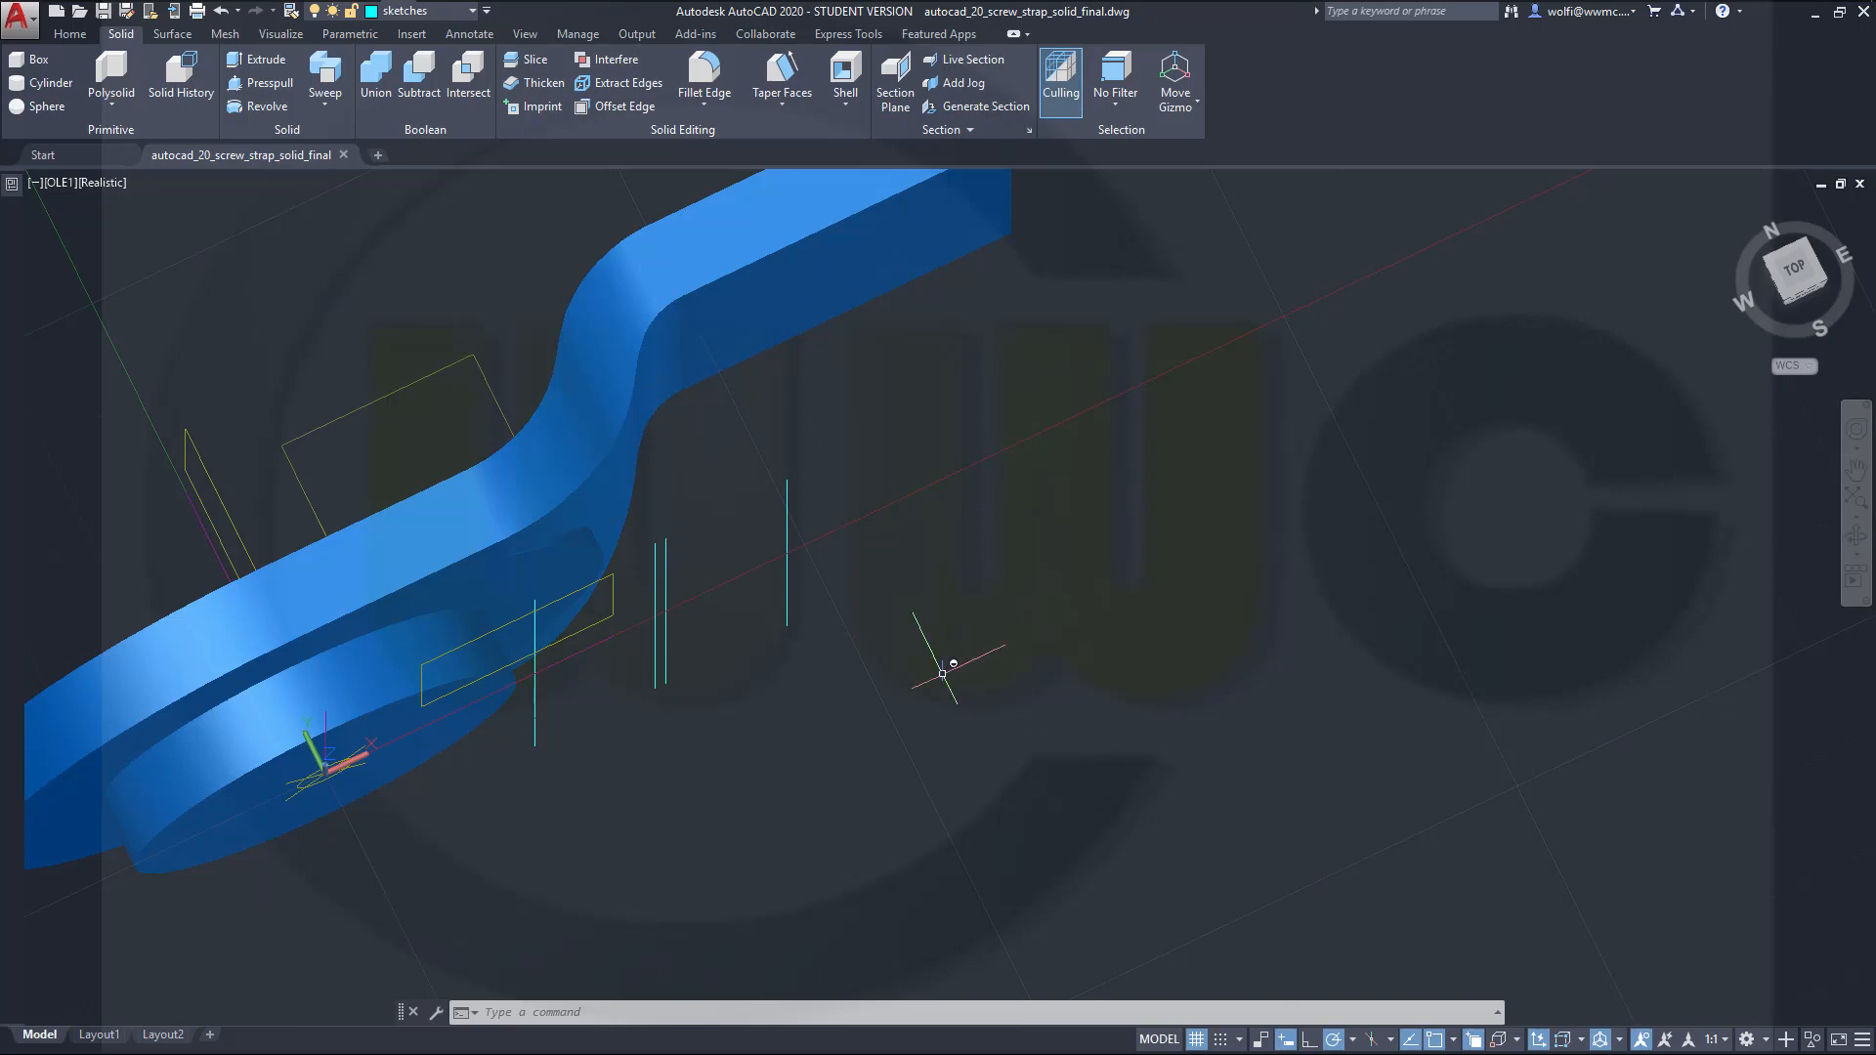
# Step: Make solid_plus the current layer and turn off the sketches layer
pyautogui.keyDown('shift'); pyautogui.moveTo(942, 673); pyautogui.dragTo(1153, 650, button='middle'); pyautogui.keyUp('shift')
pyautogui.moveTo(1099, 743); pyautogui.dragTo(1160, 733, button='middle')
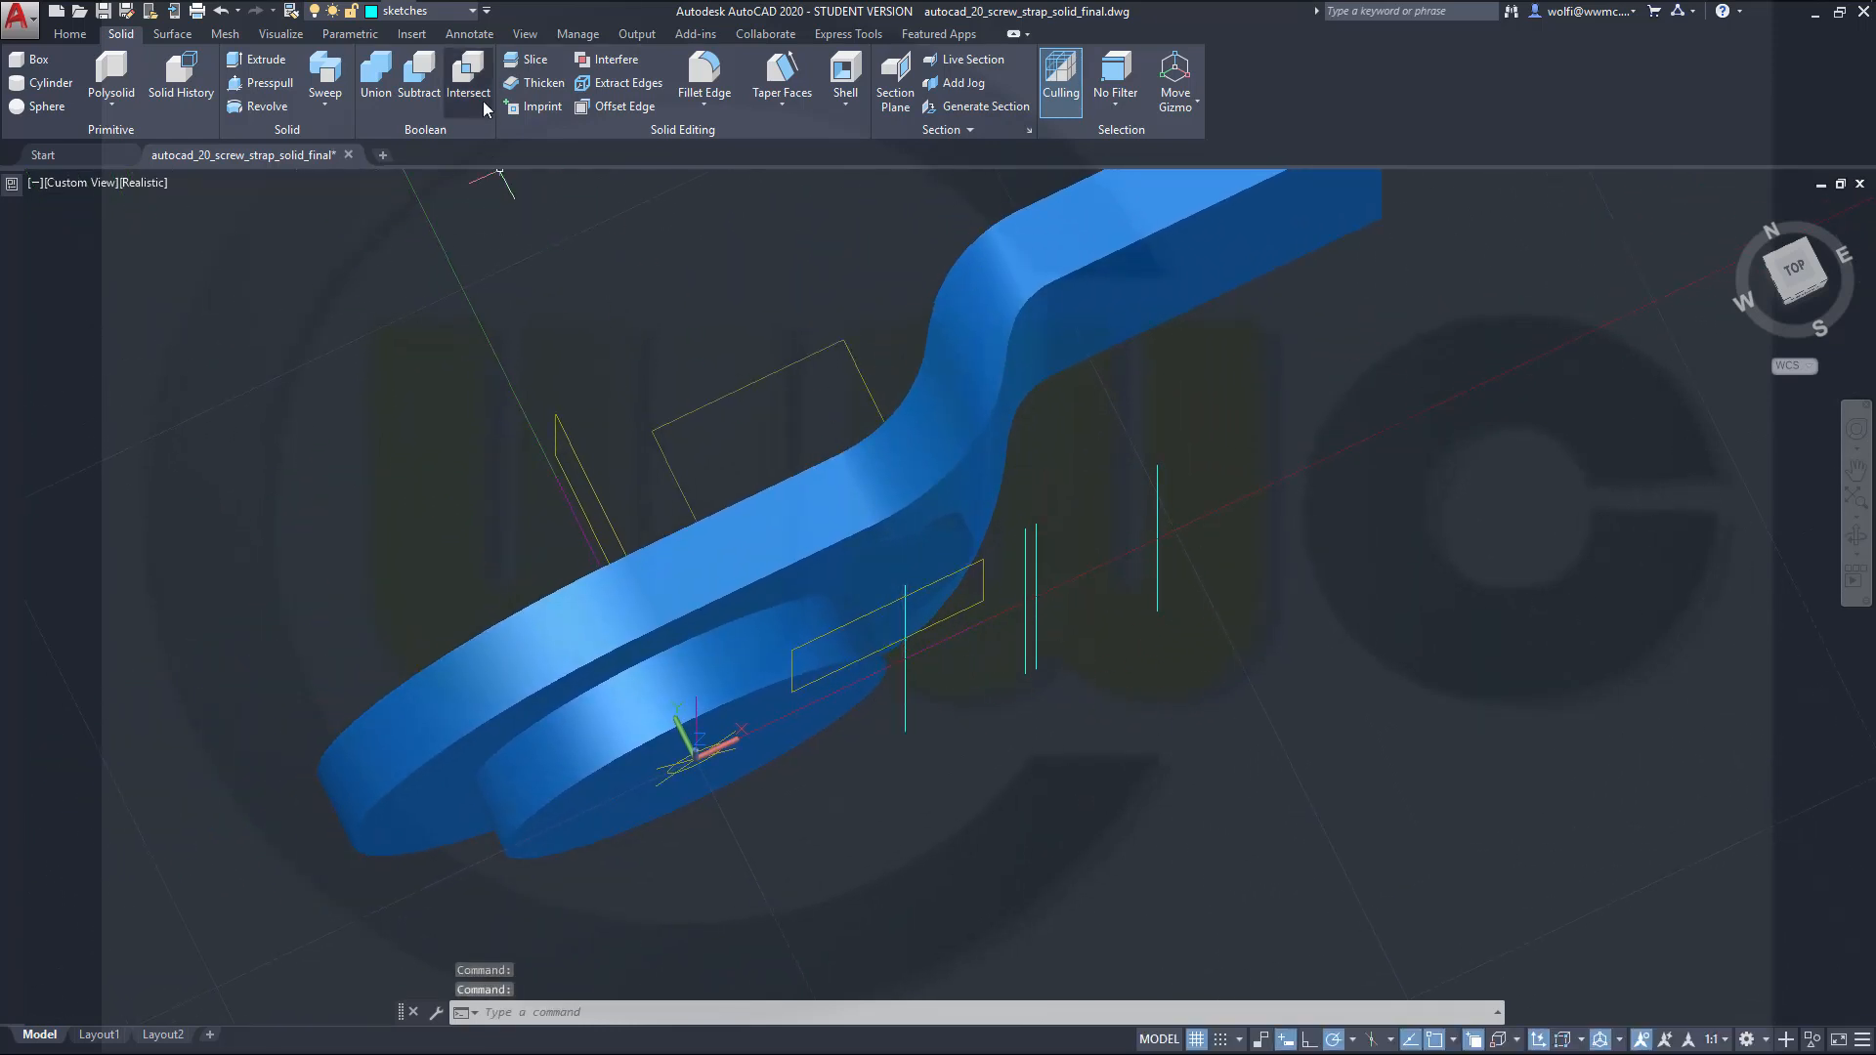
pyautogui.click(473, 14)
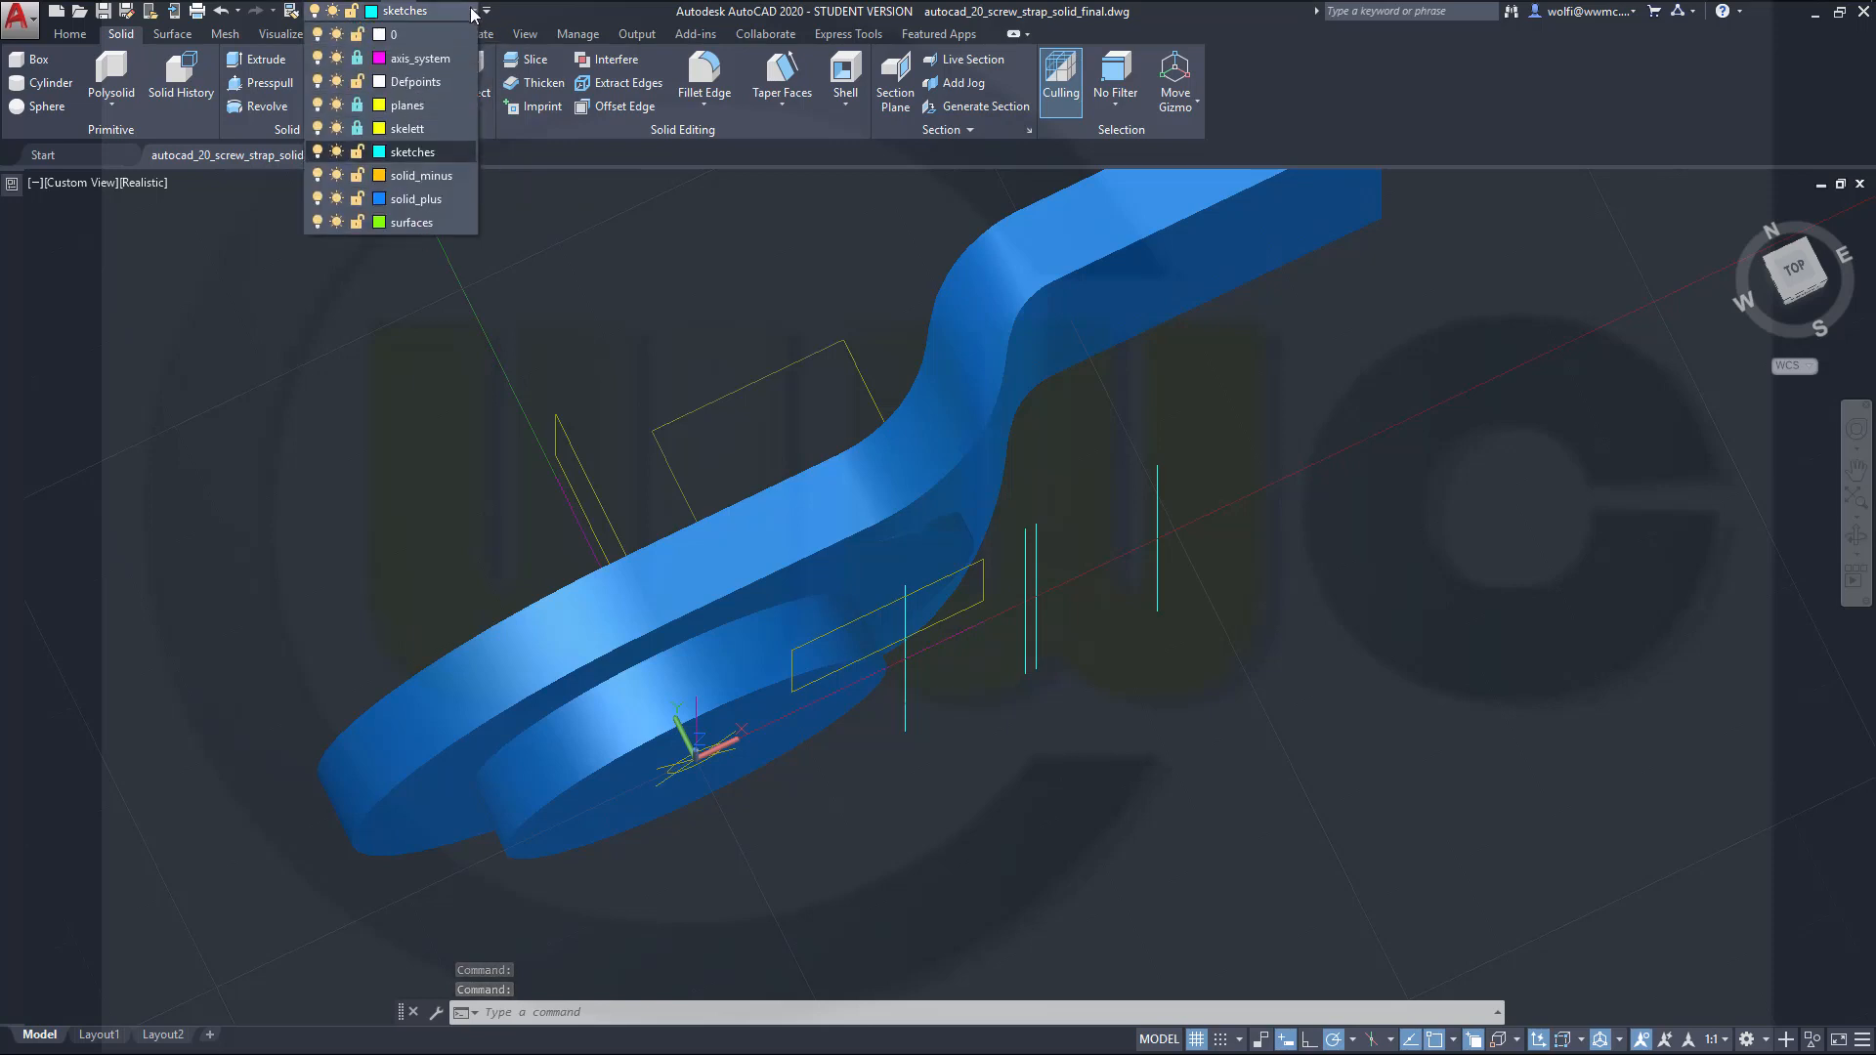
pyautogui.click(467, 203)
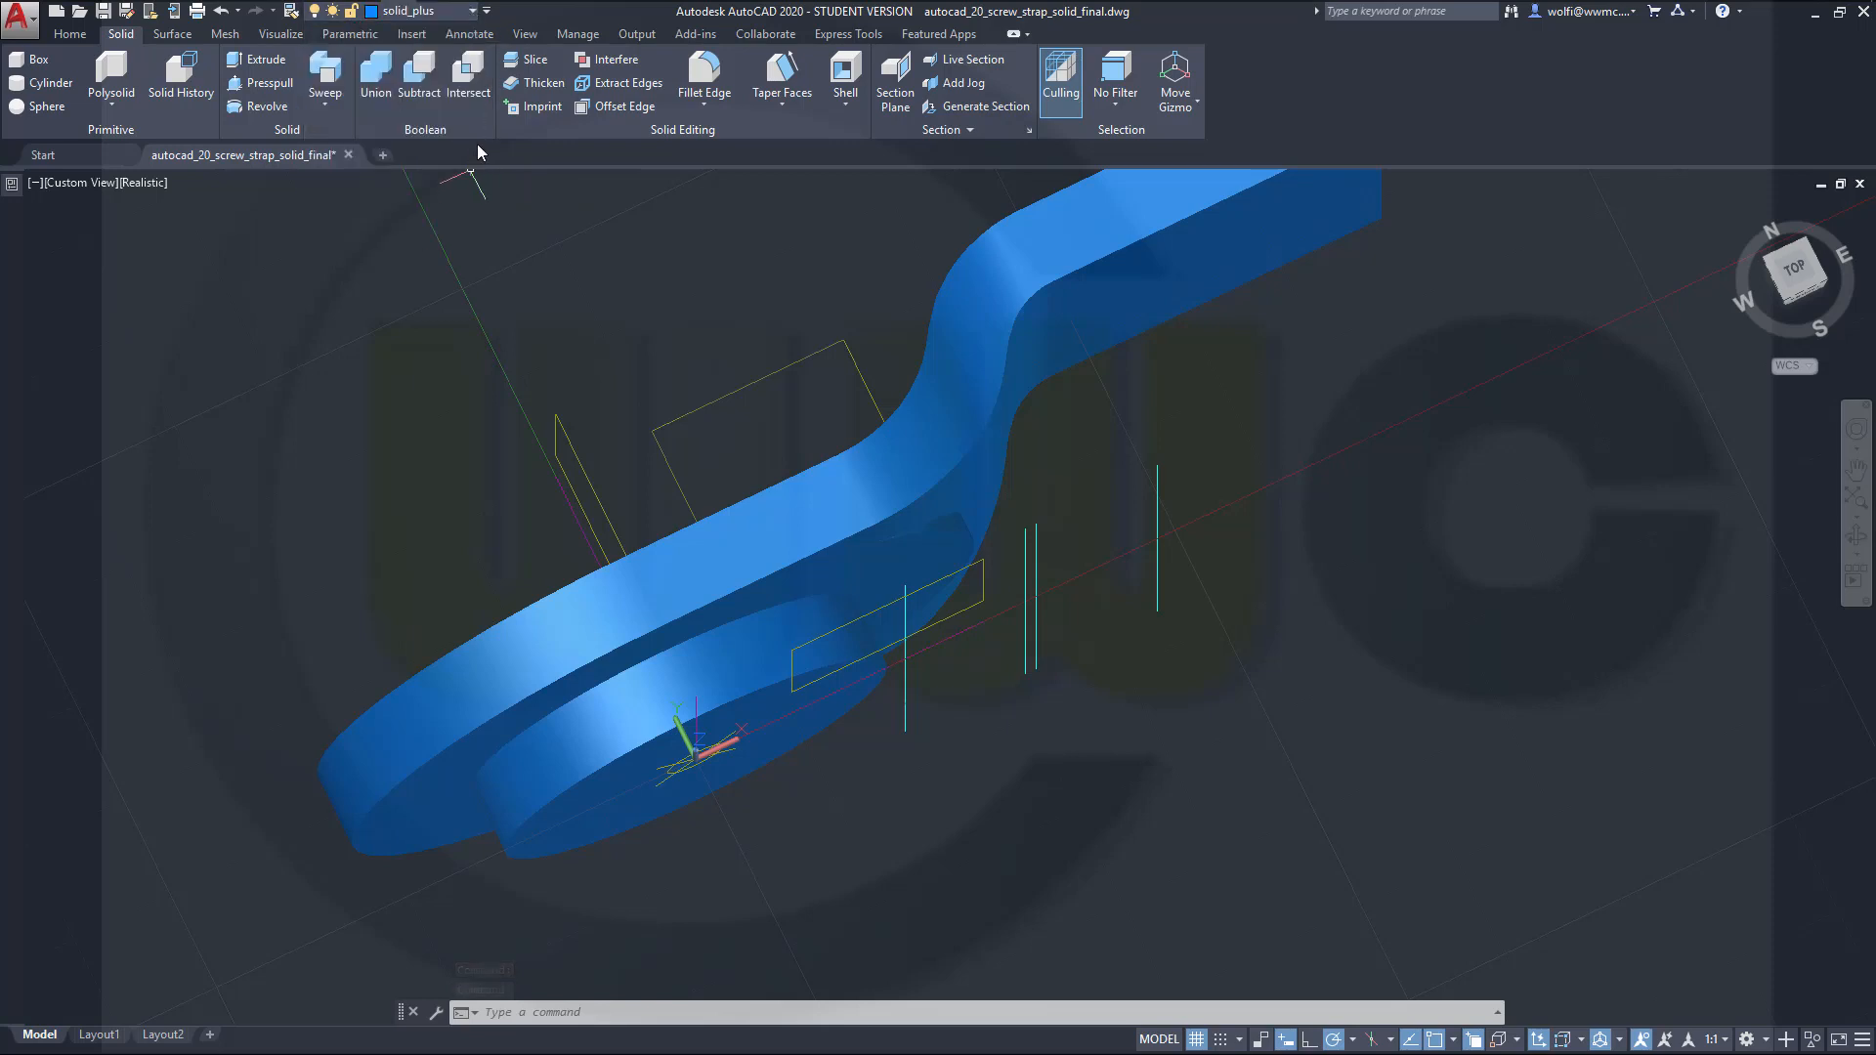
pyautogui.click(473, 14)
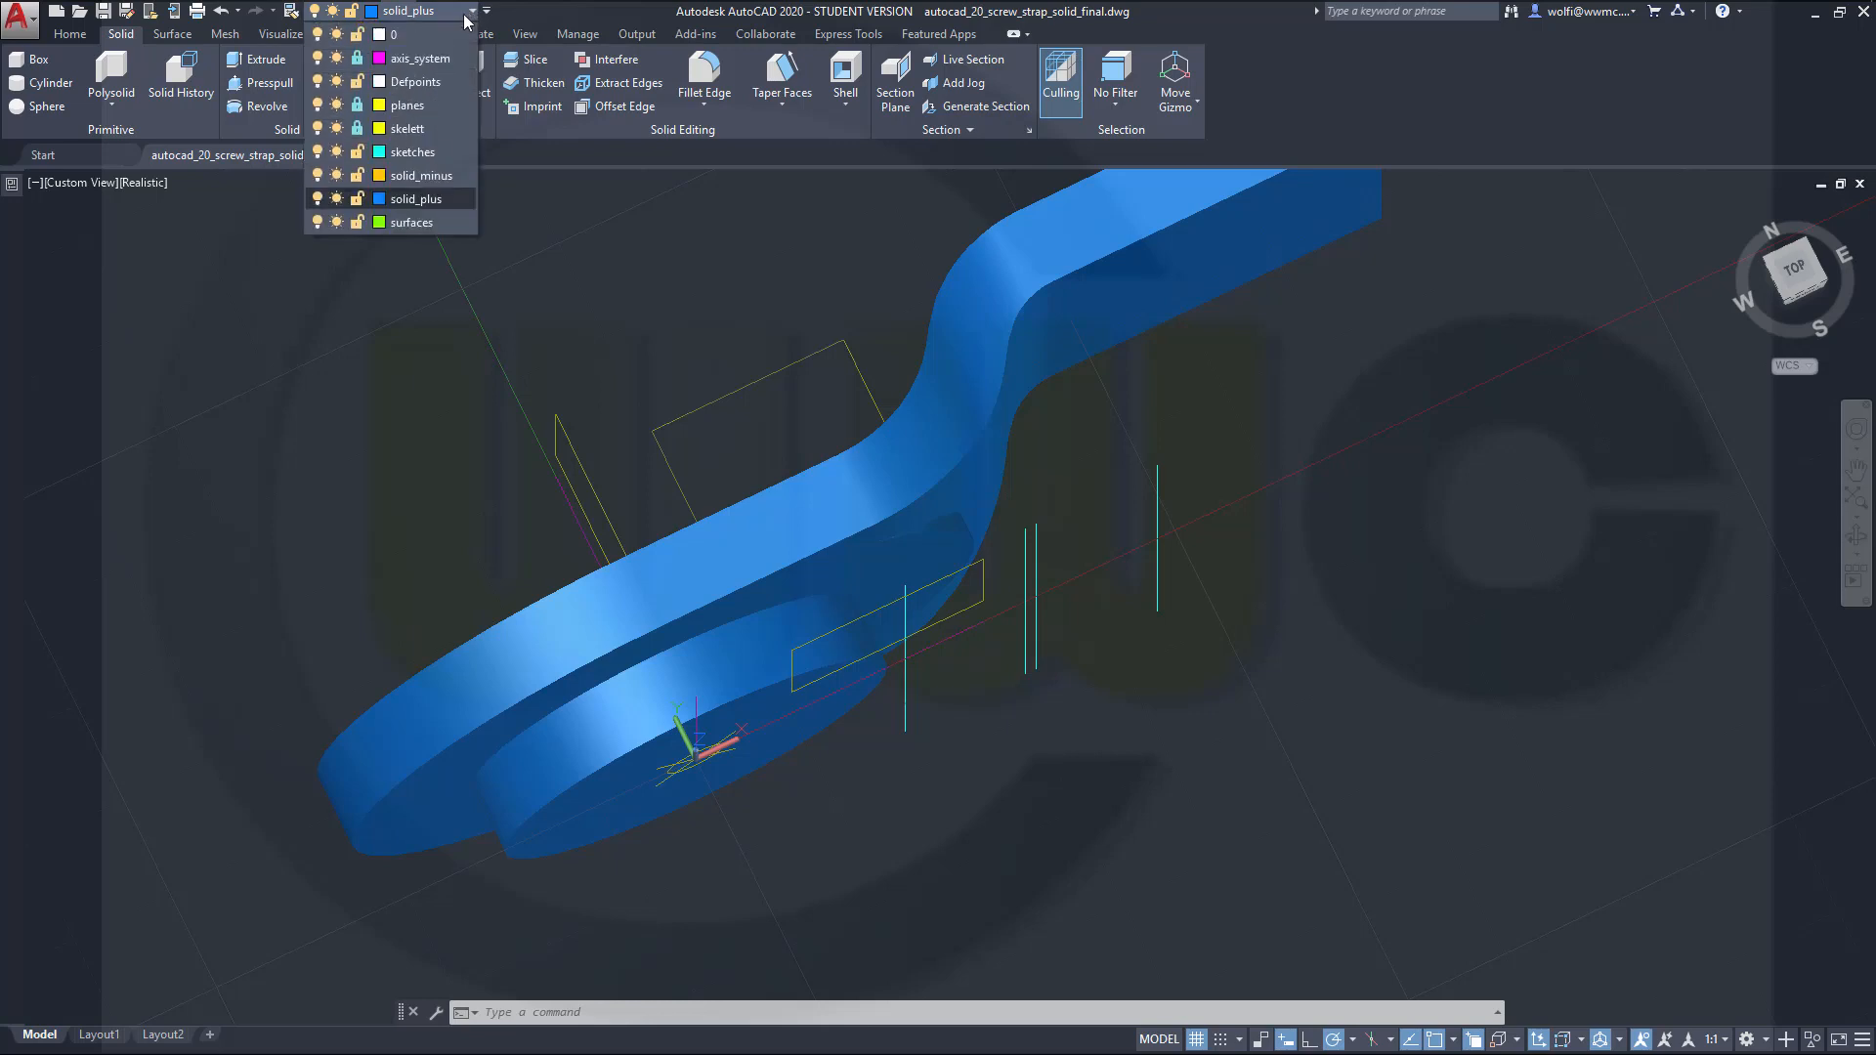
pyautogui.click(318, 151)
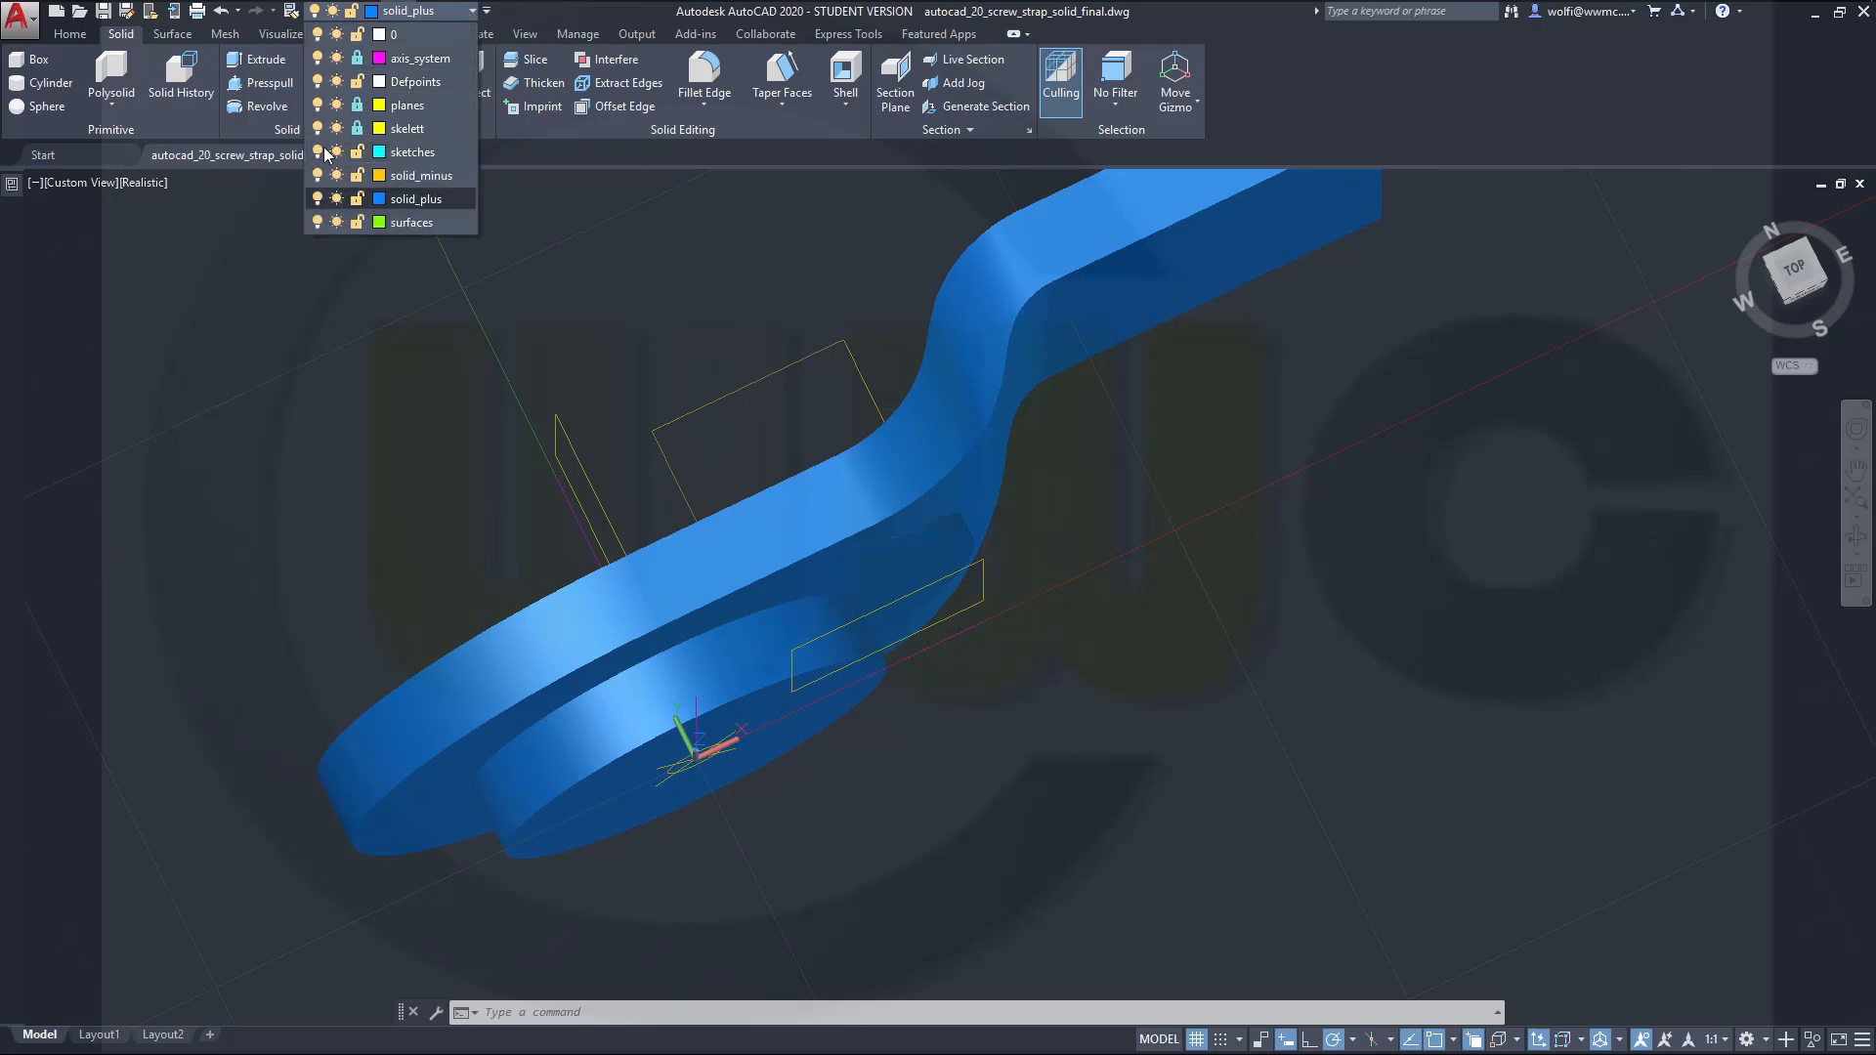
pyautogui.click(1345, 125)
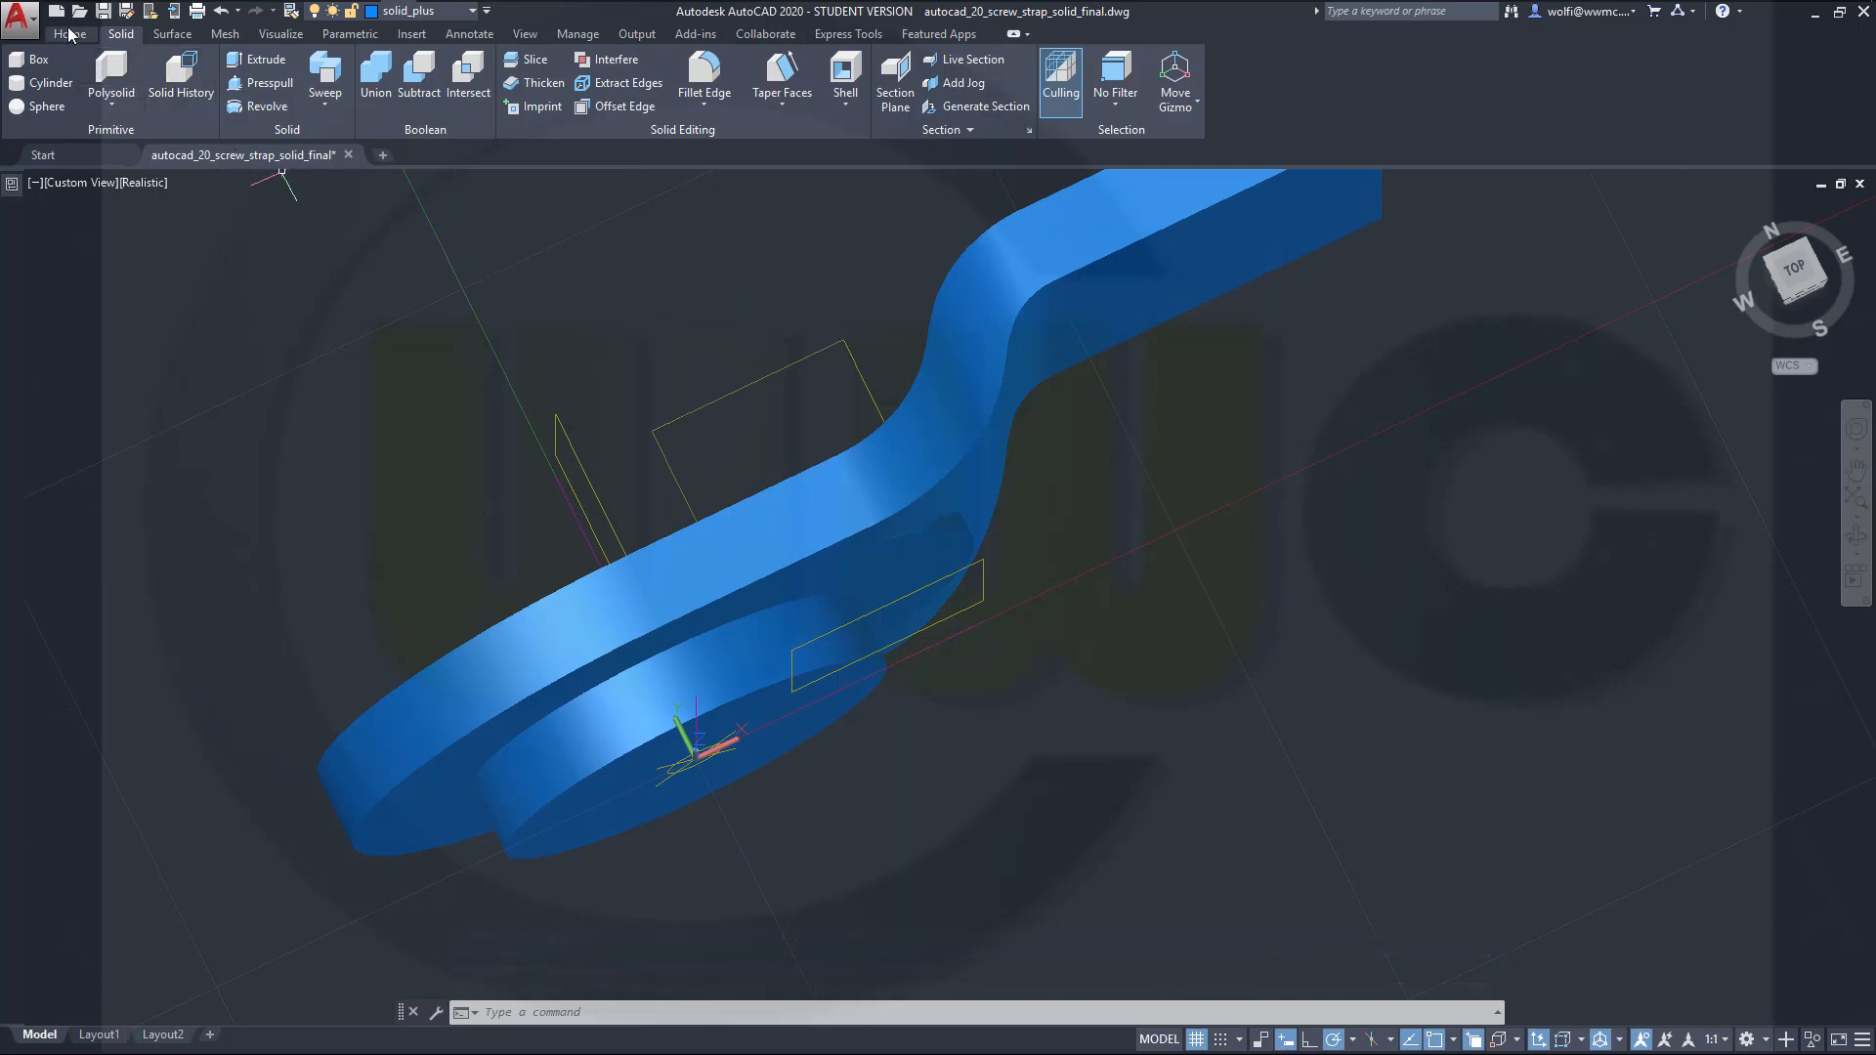
# Step: Try to remove the two faces at the edge of the curved recess beside the disc with Delete Faces
pyautogui.click(69, 35)
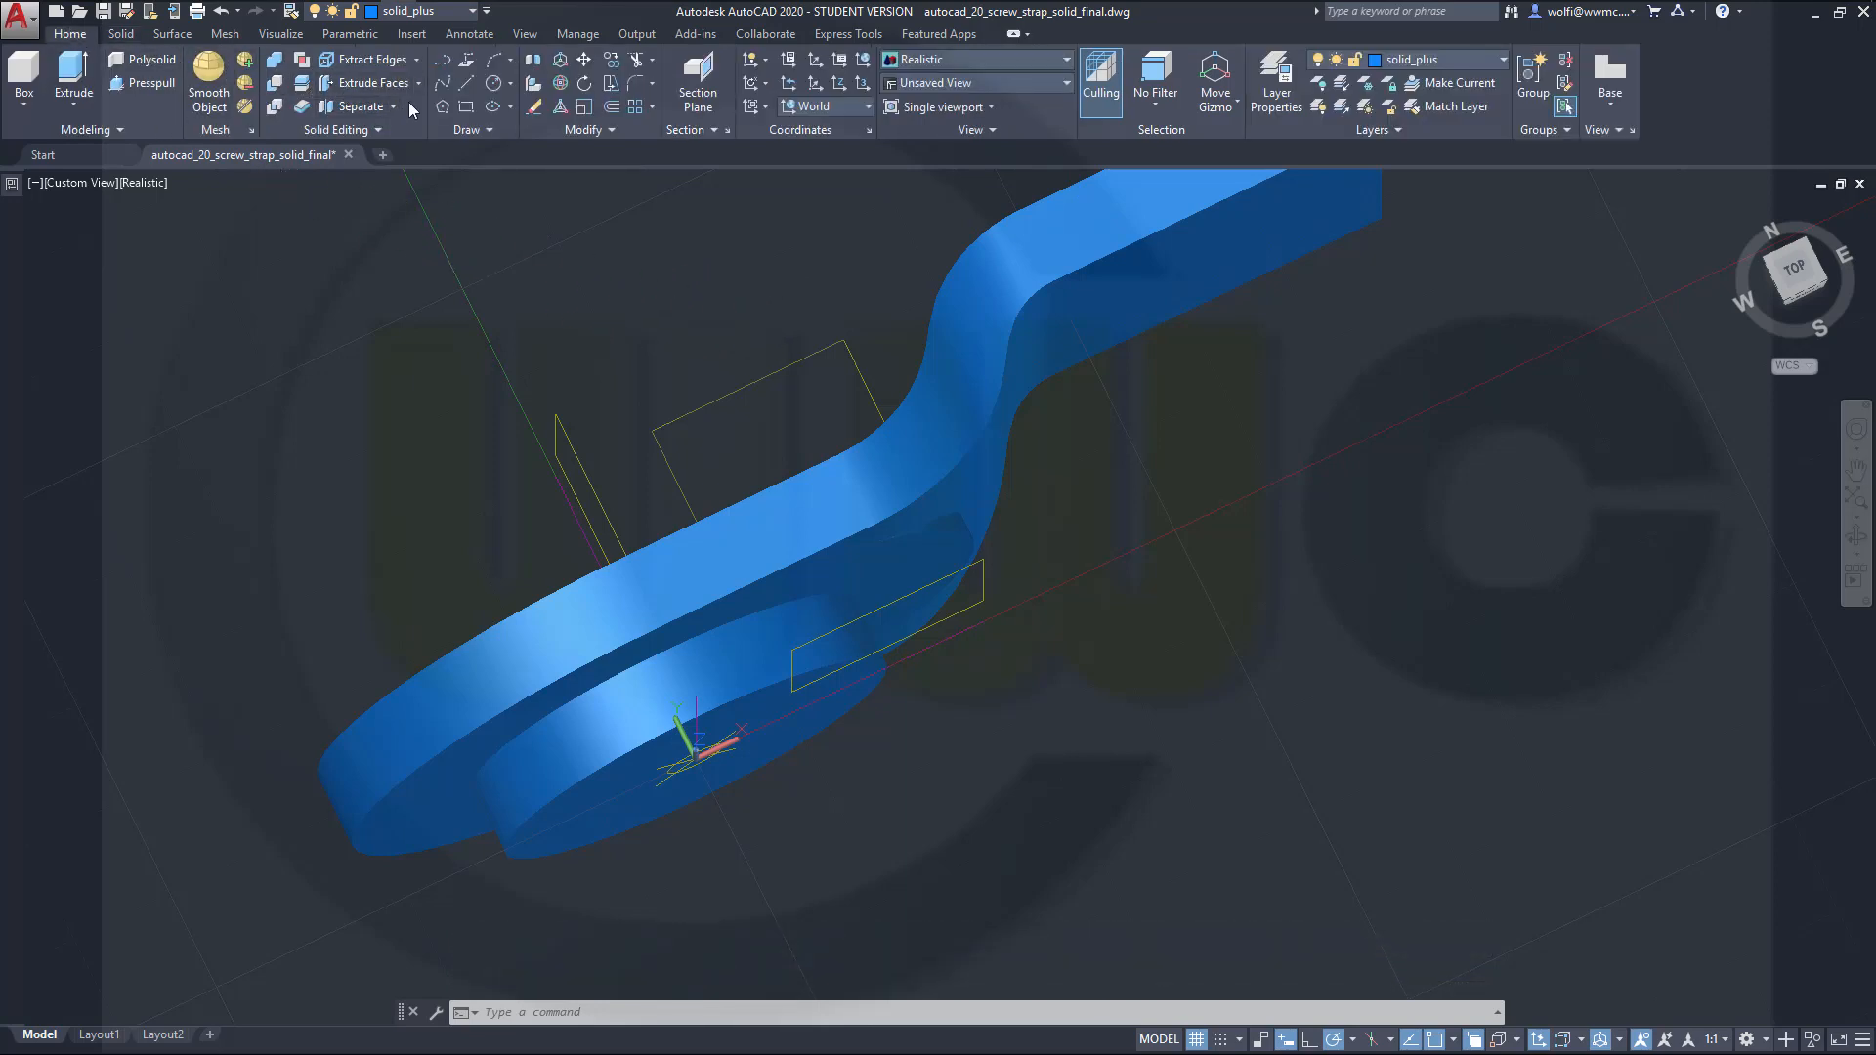
pyautogui.click(417, 85)
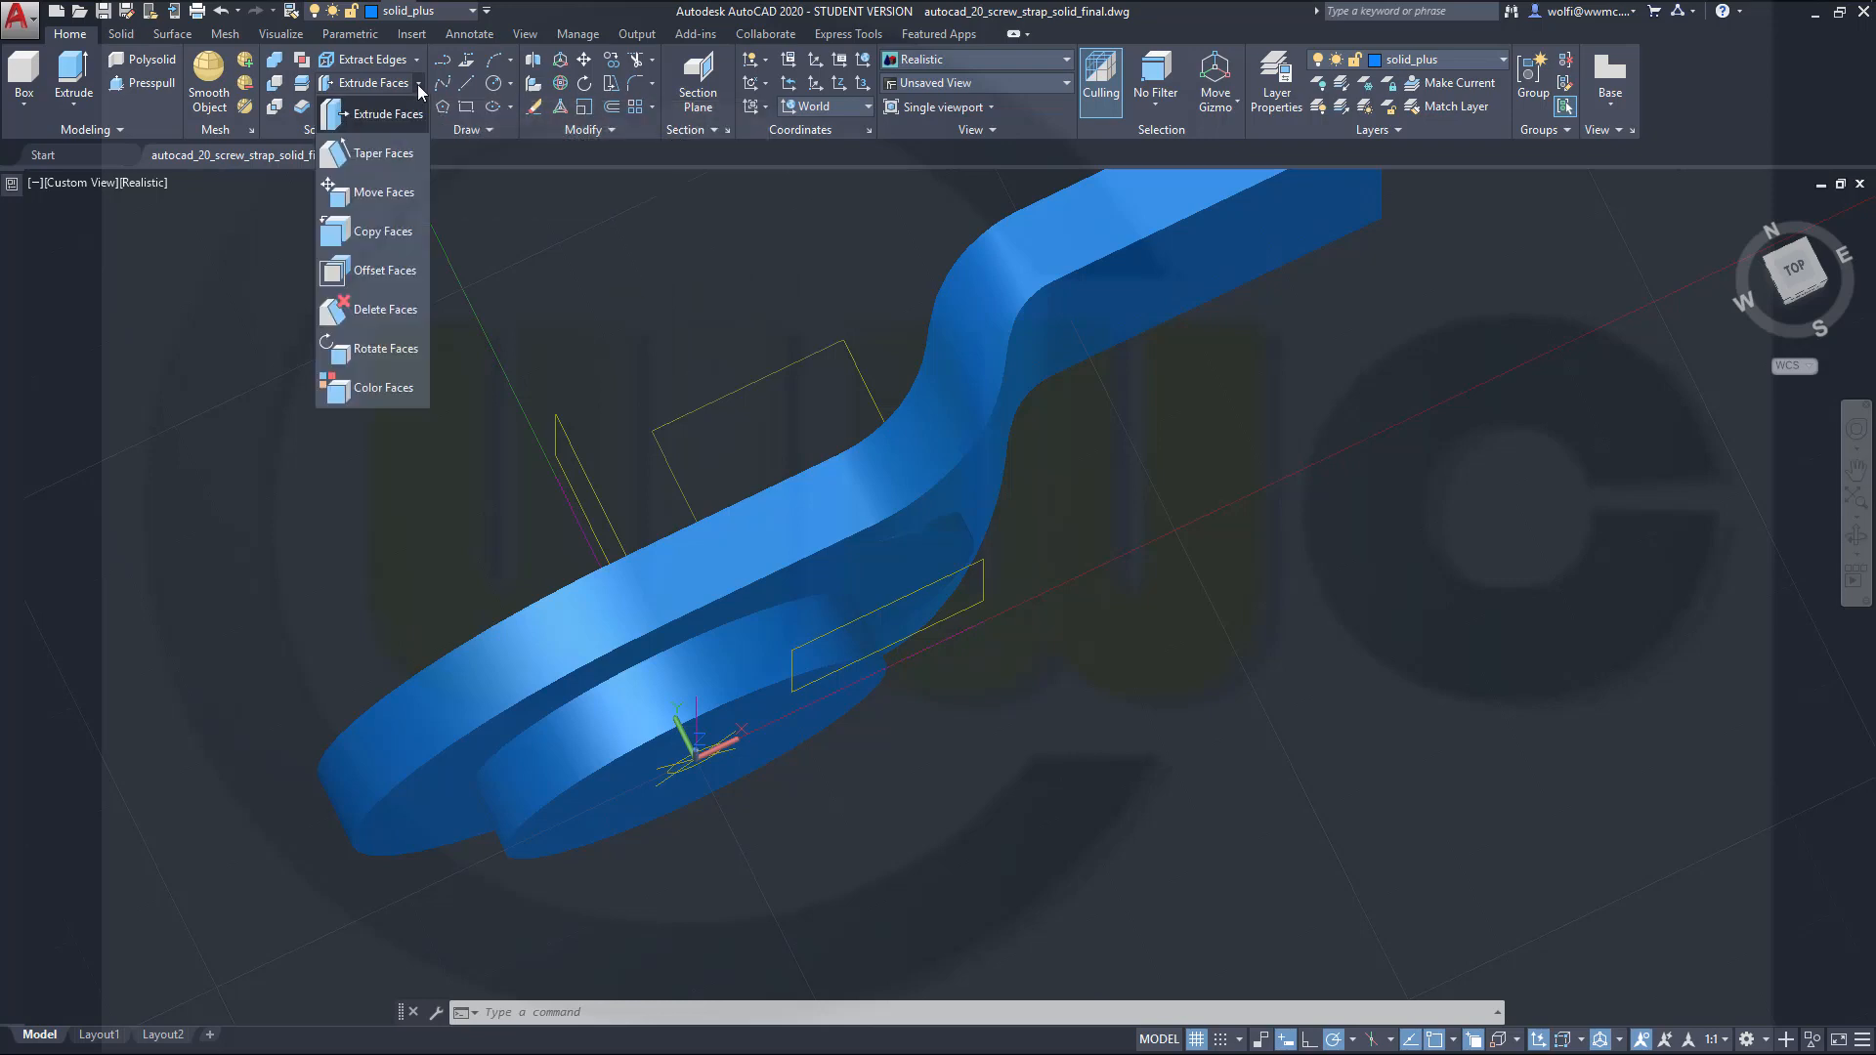
pyautogui.click(357, 307)
pyautogui.scroll(2, 1075, 582)
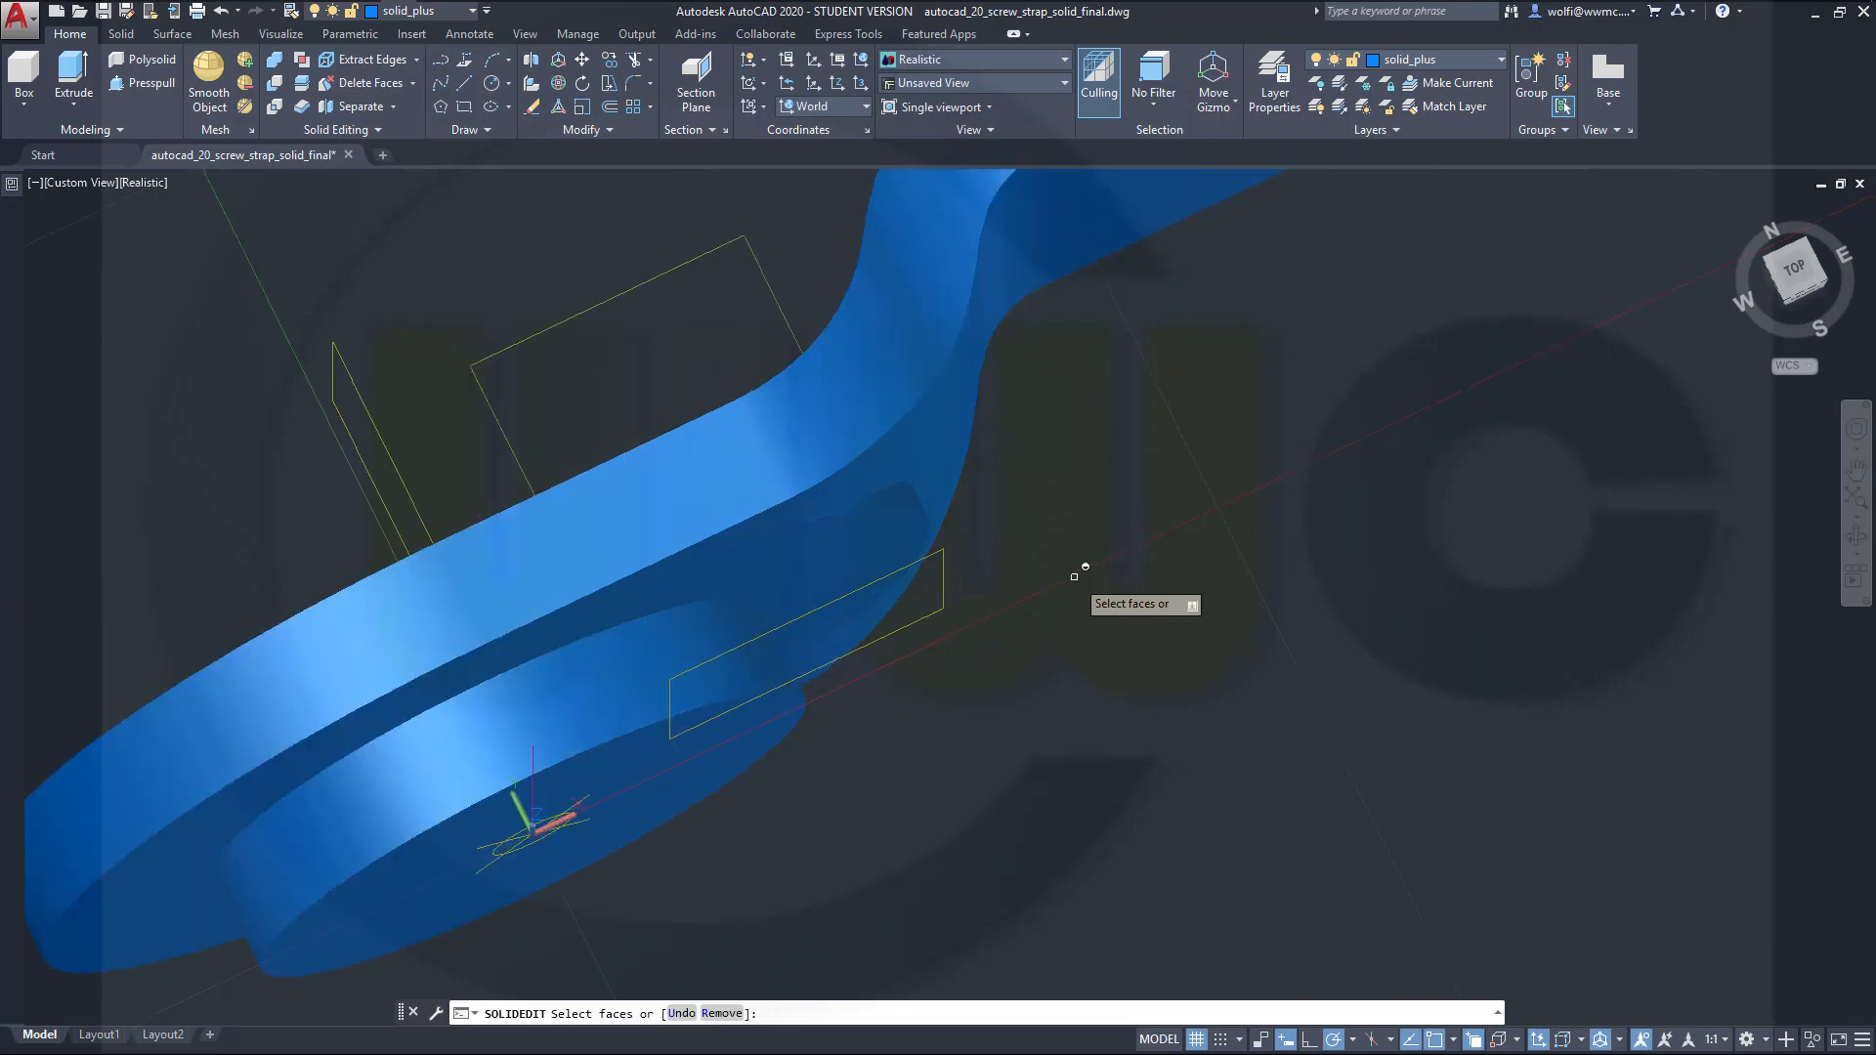
pyautogui.scroll(1, 948, 529)
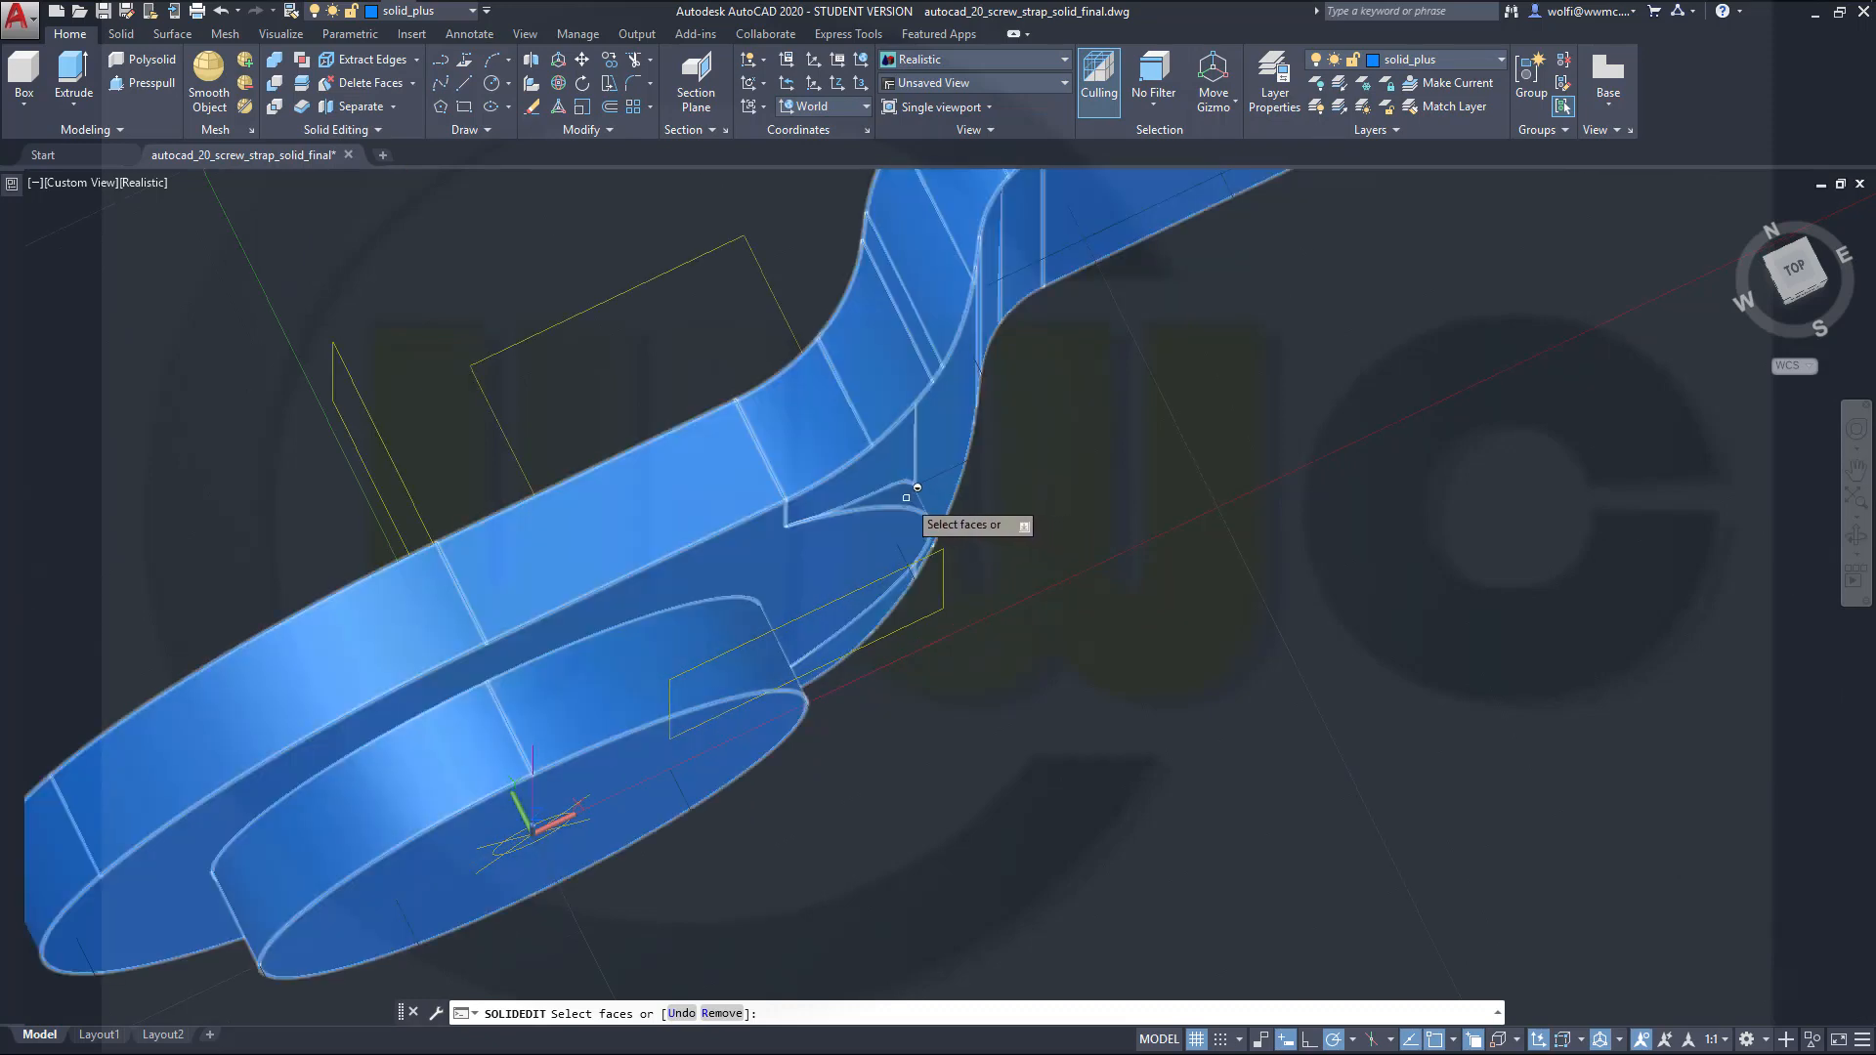
pyautogui.click(907, 497)
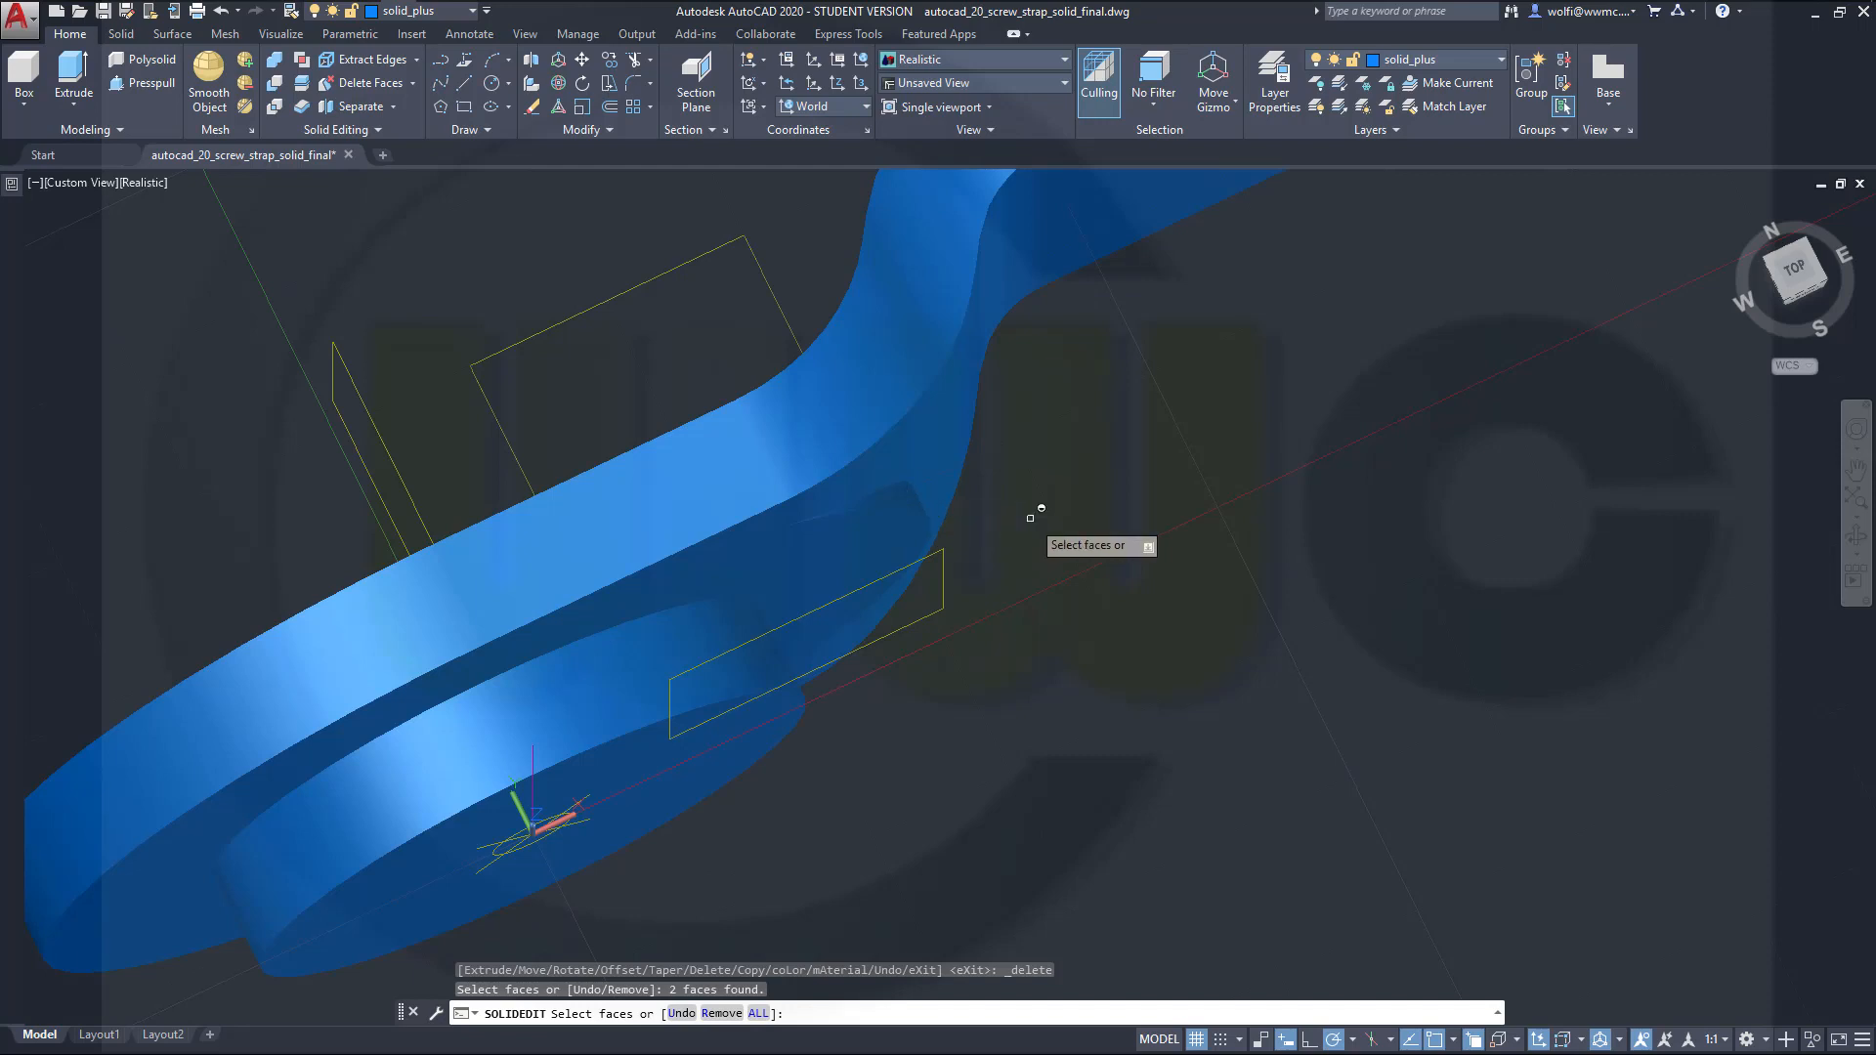
pyautogui.rightClick(1030, 518)
pyautogui.click(1072, 533)
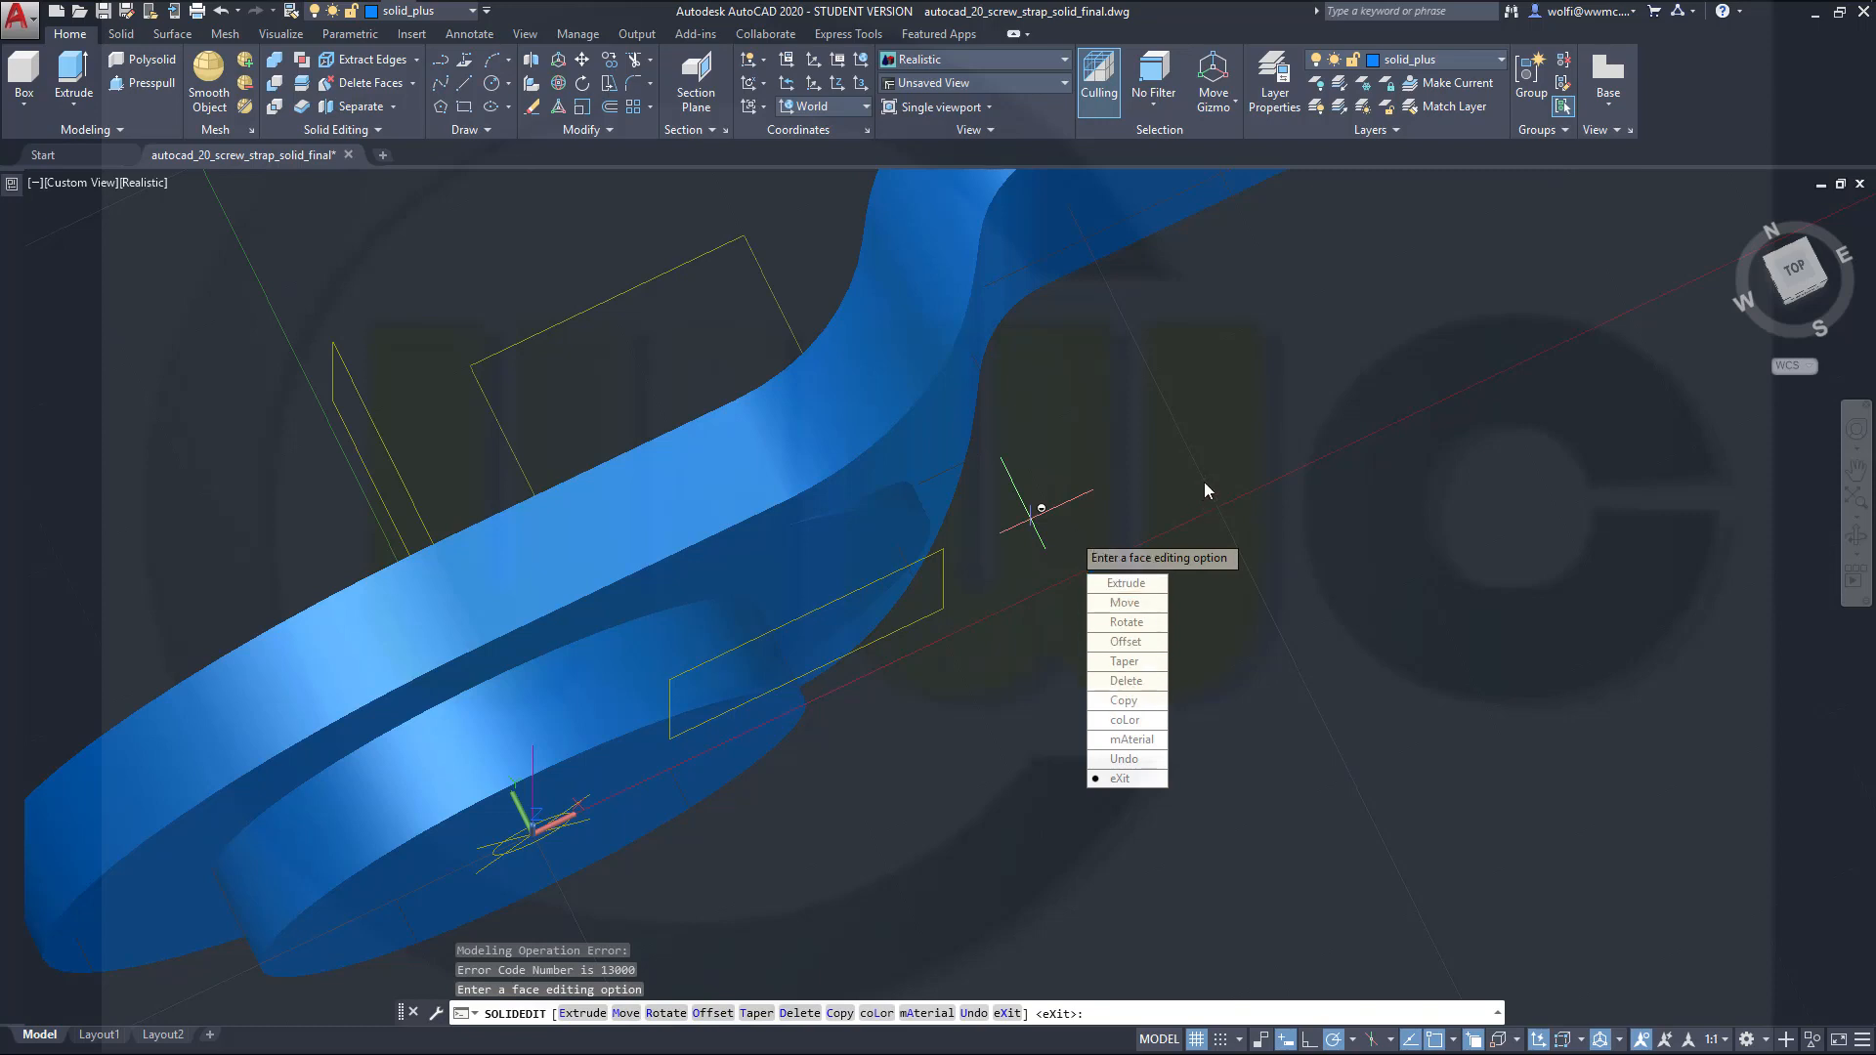
pyautogui.press('Escape')
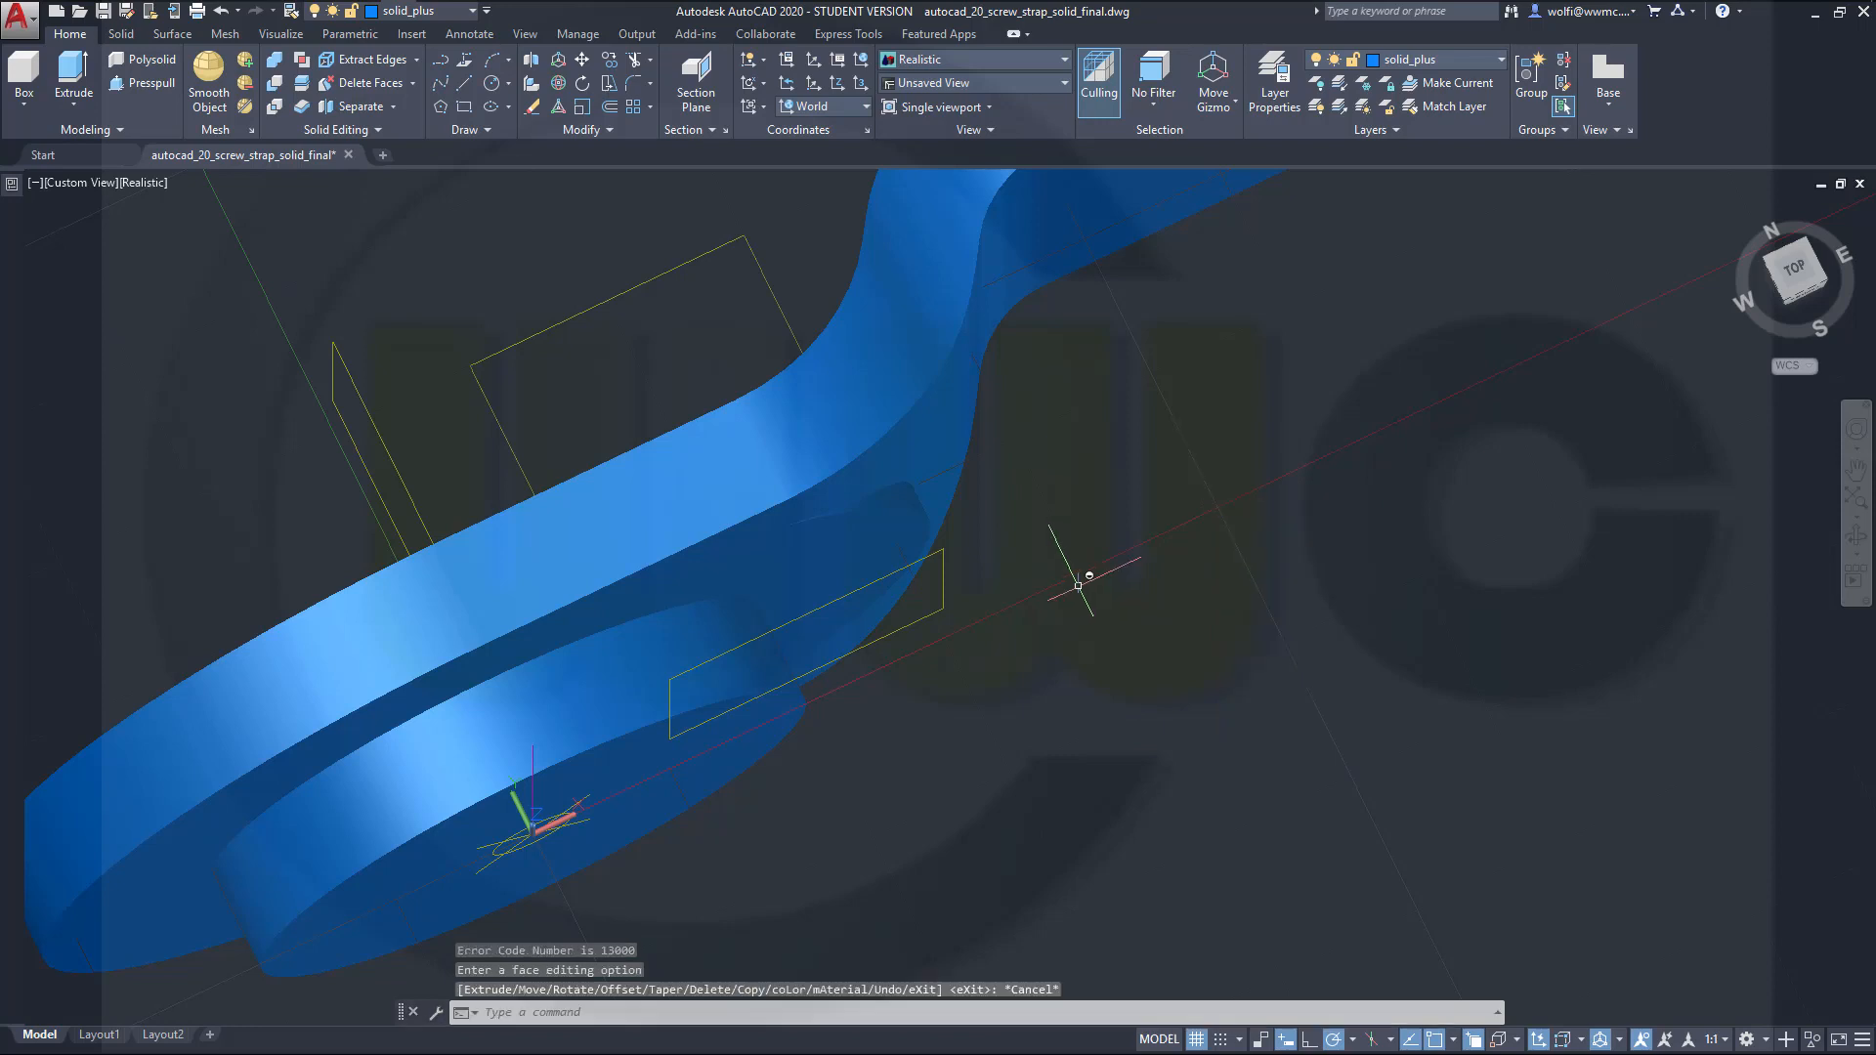
# Step: Delete the single crescent-shaped face between the raised disc and the strap's bend
pyautogui.keyDown('shift'); pyautogui.moveTo(1070, 608); pyautogui.dragTo(678, 437, button='middle'); pyautogui.keyUp('shift')
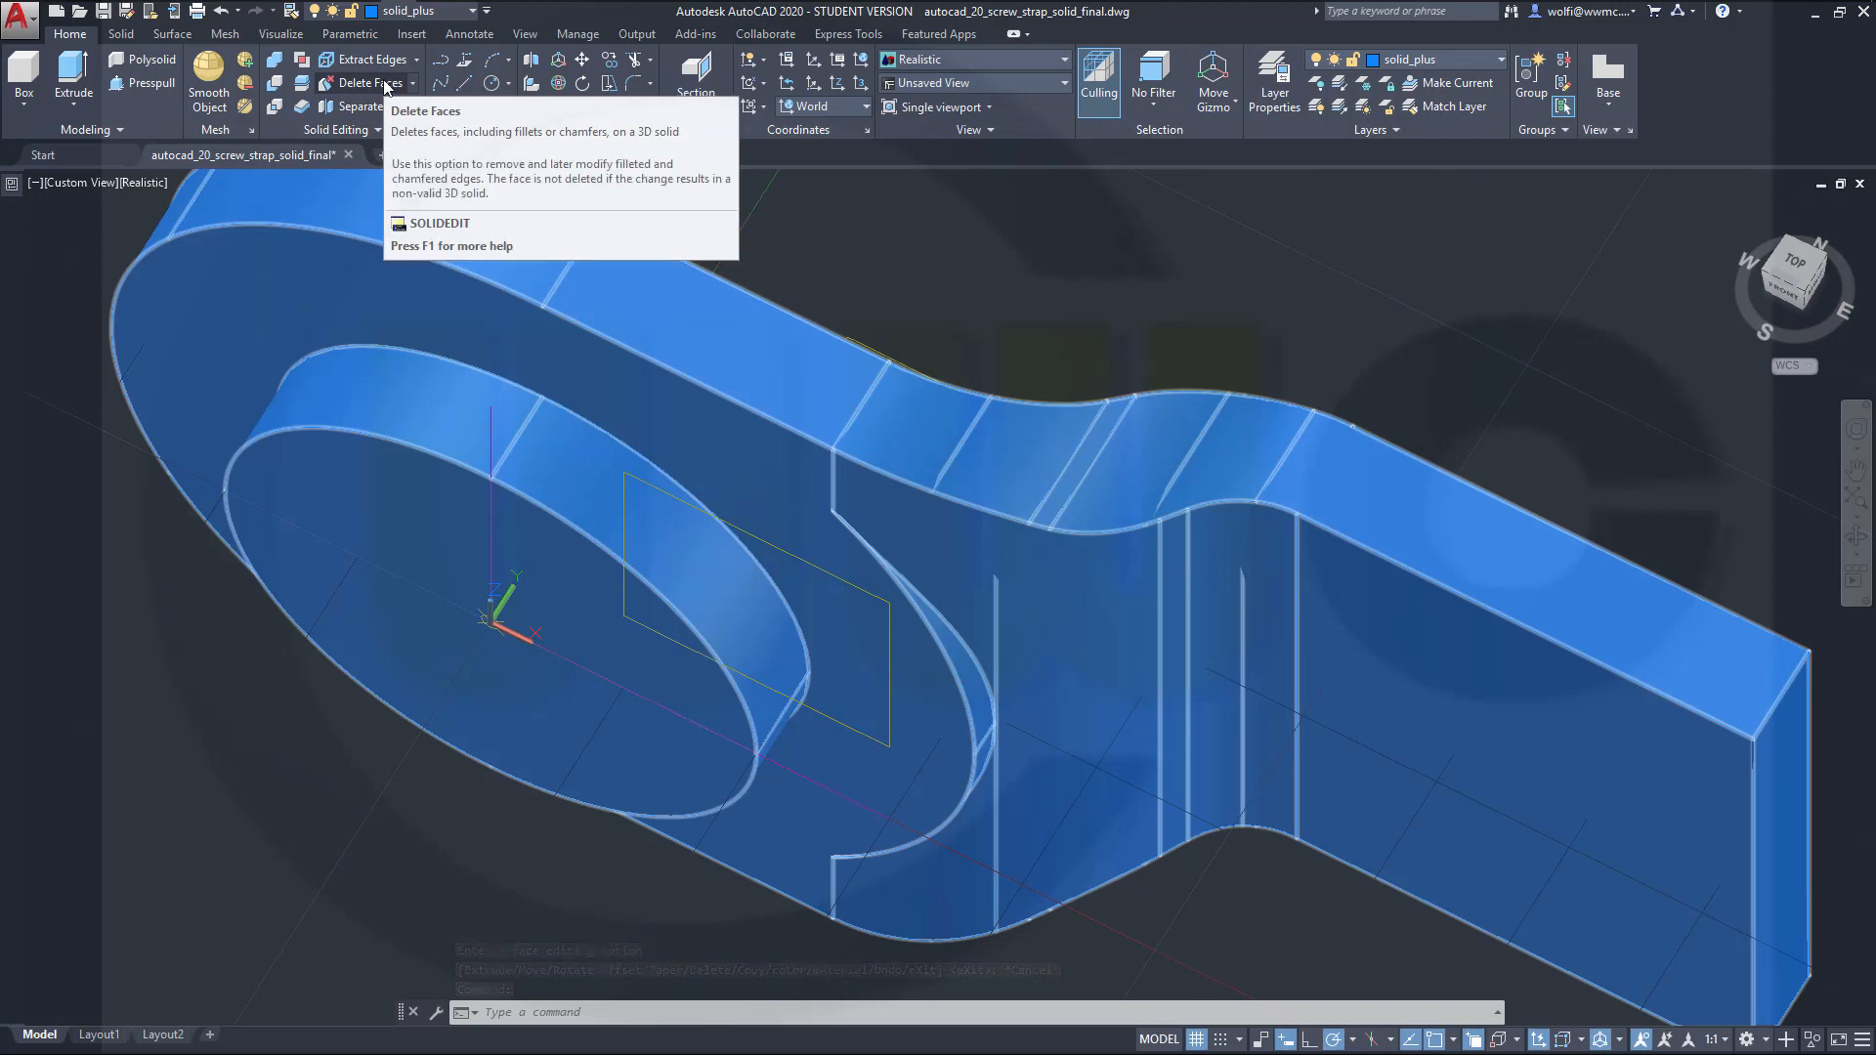
pyautogui.click(387, 86)
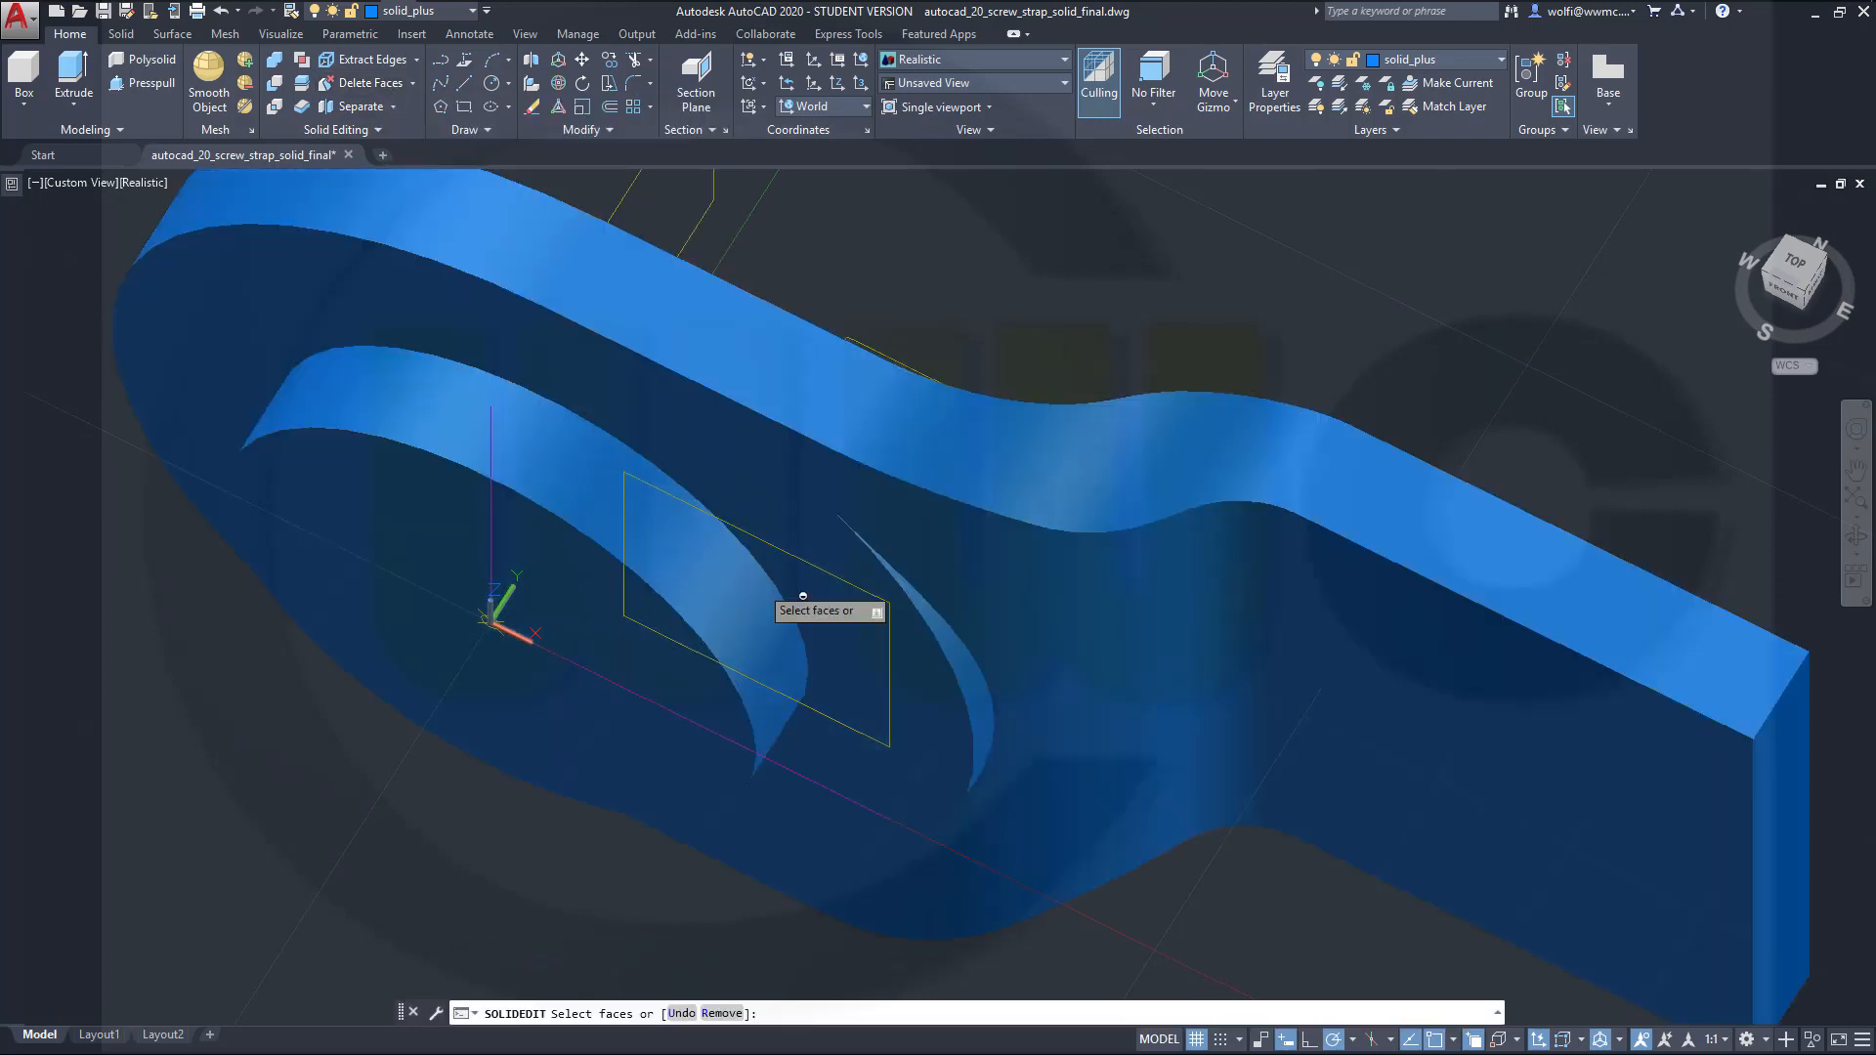
pyautogui.click(980, 703)
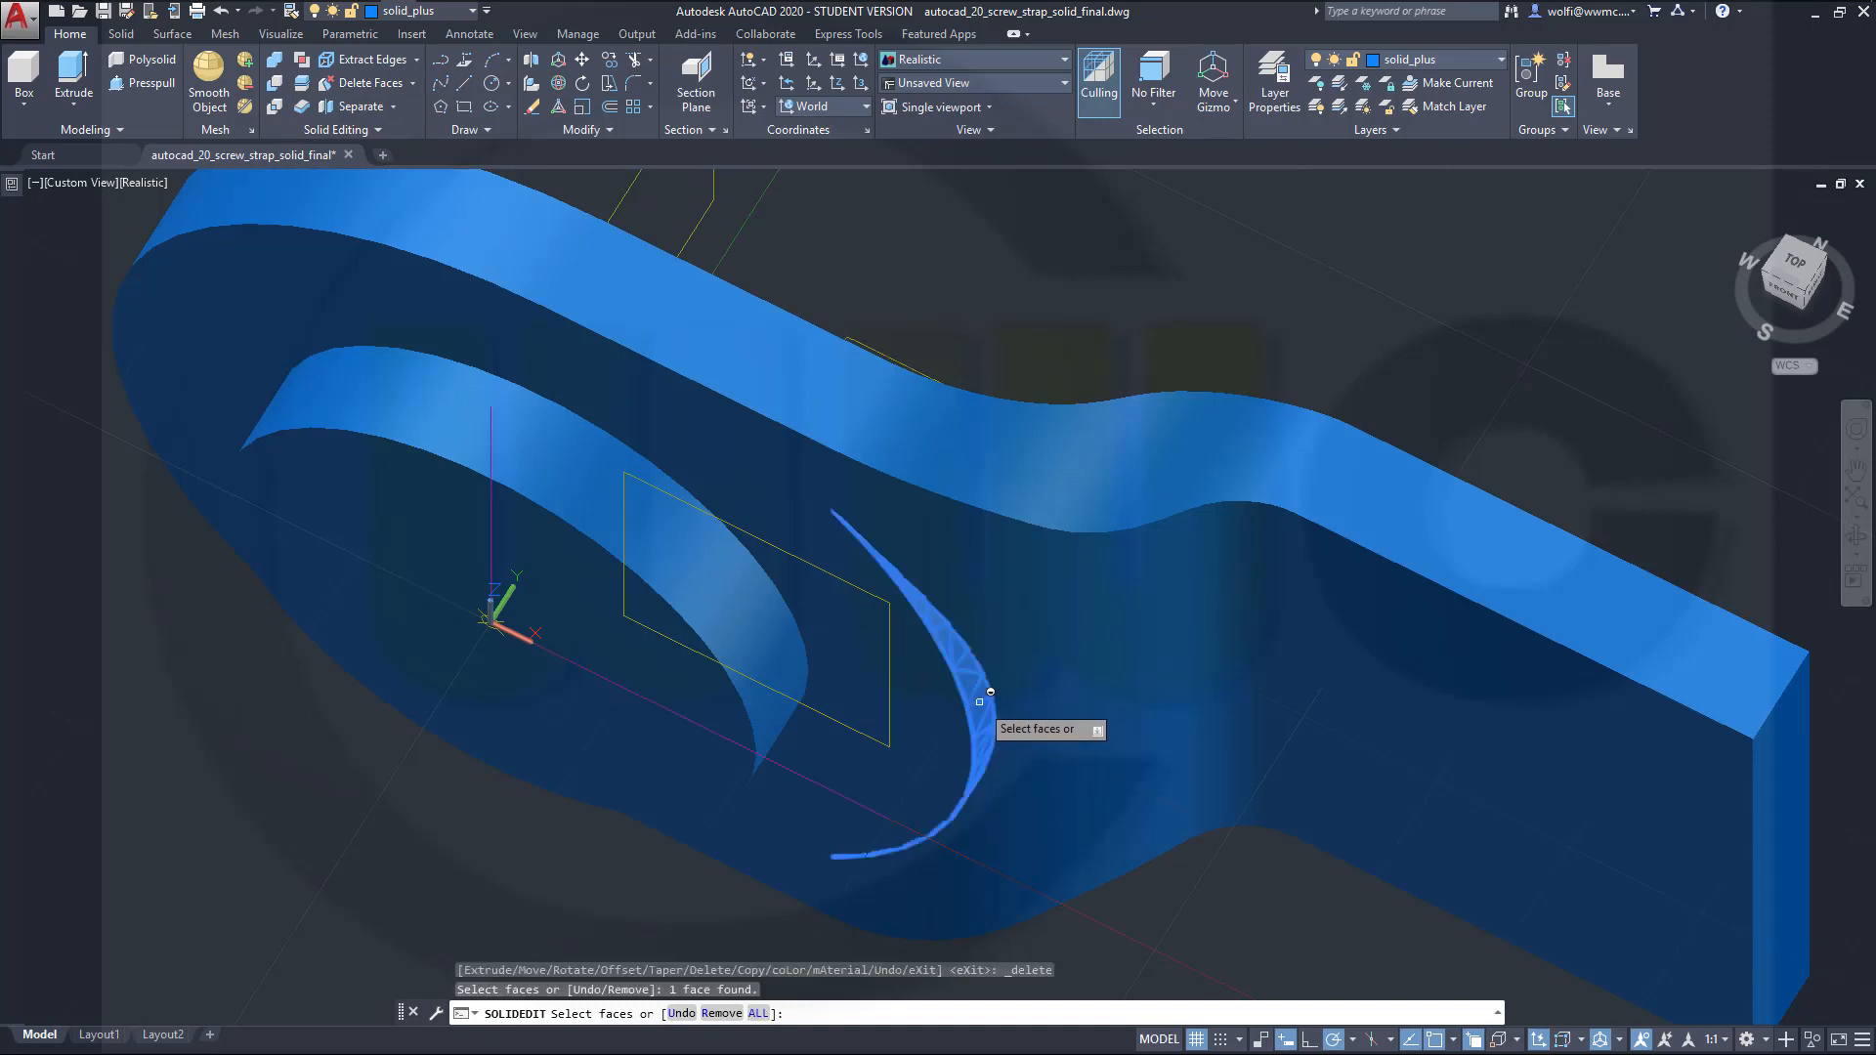
pyautogui.rightClick(980, 702)
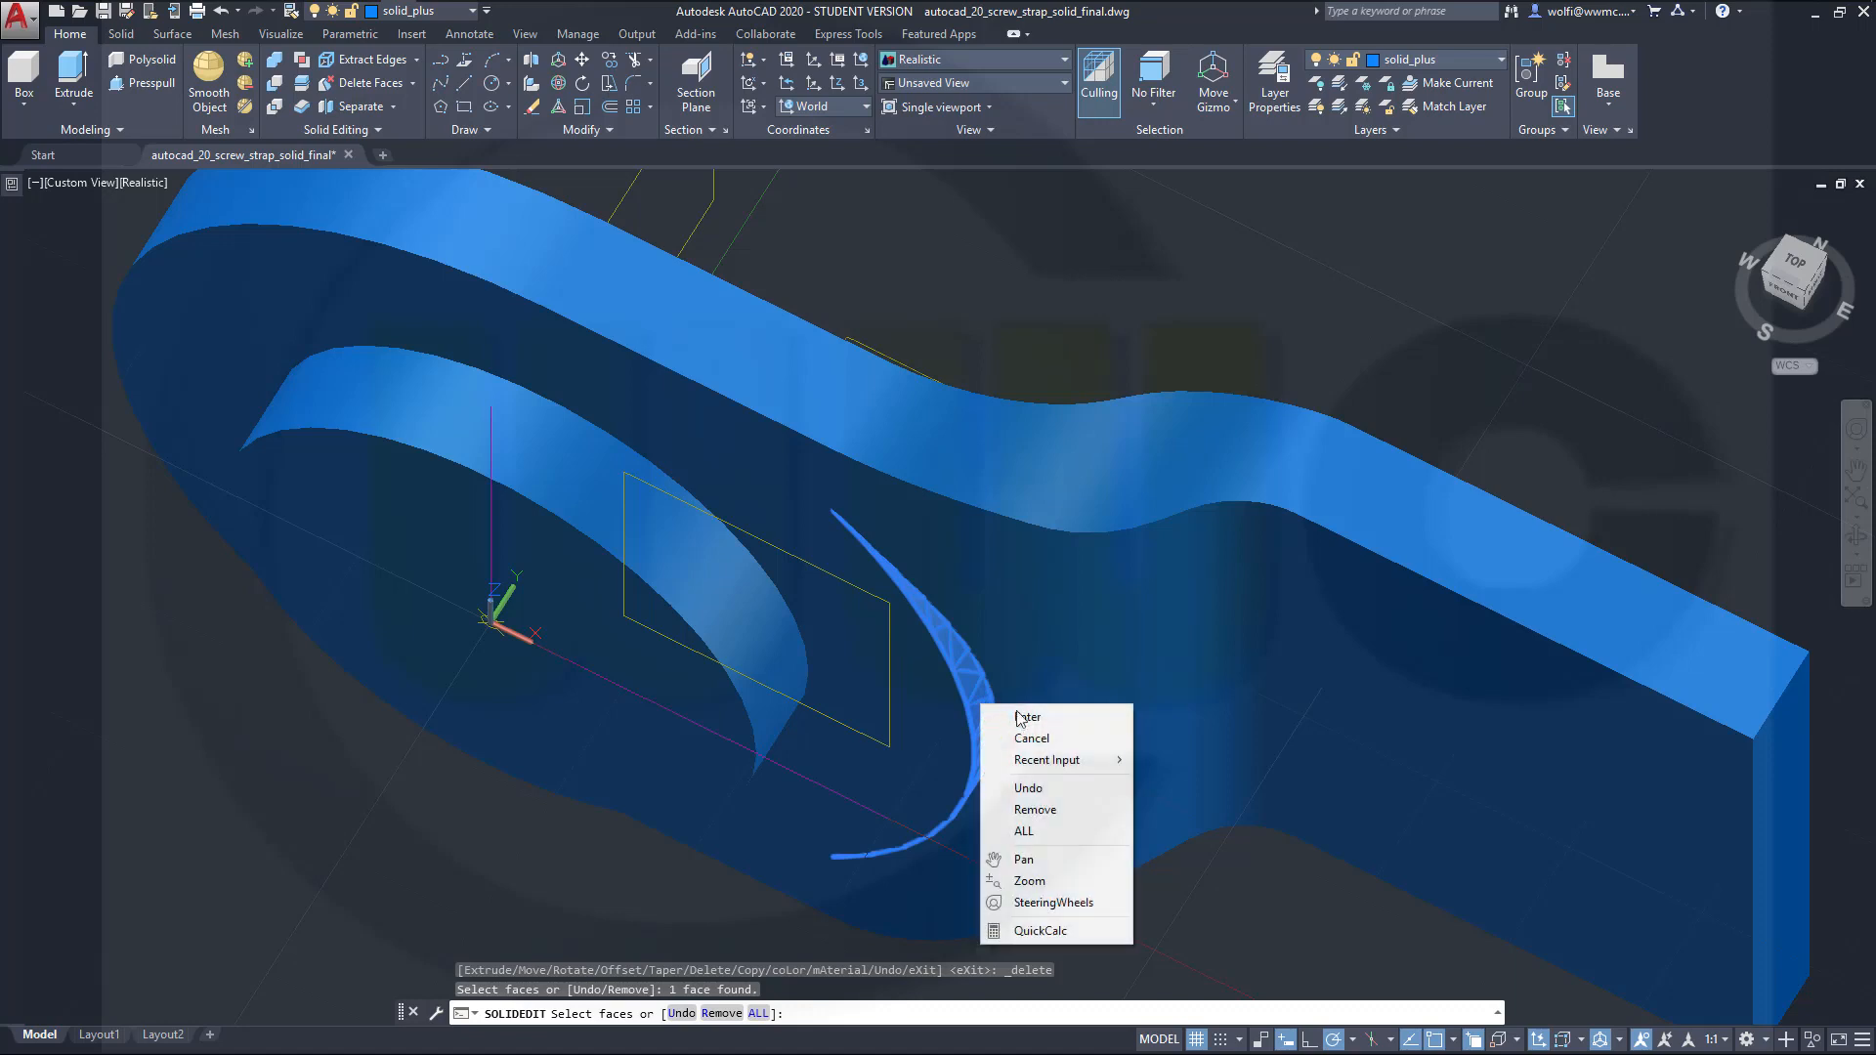
pyautogui.click(1039, 718)
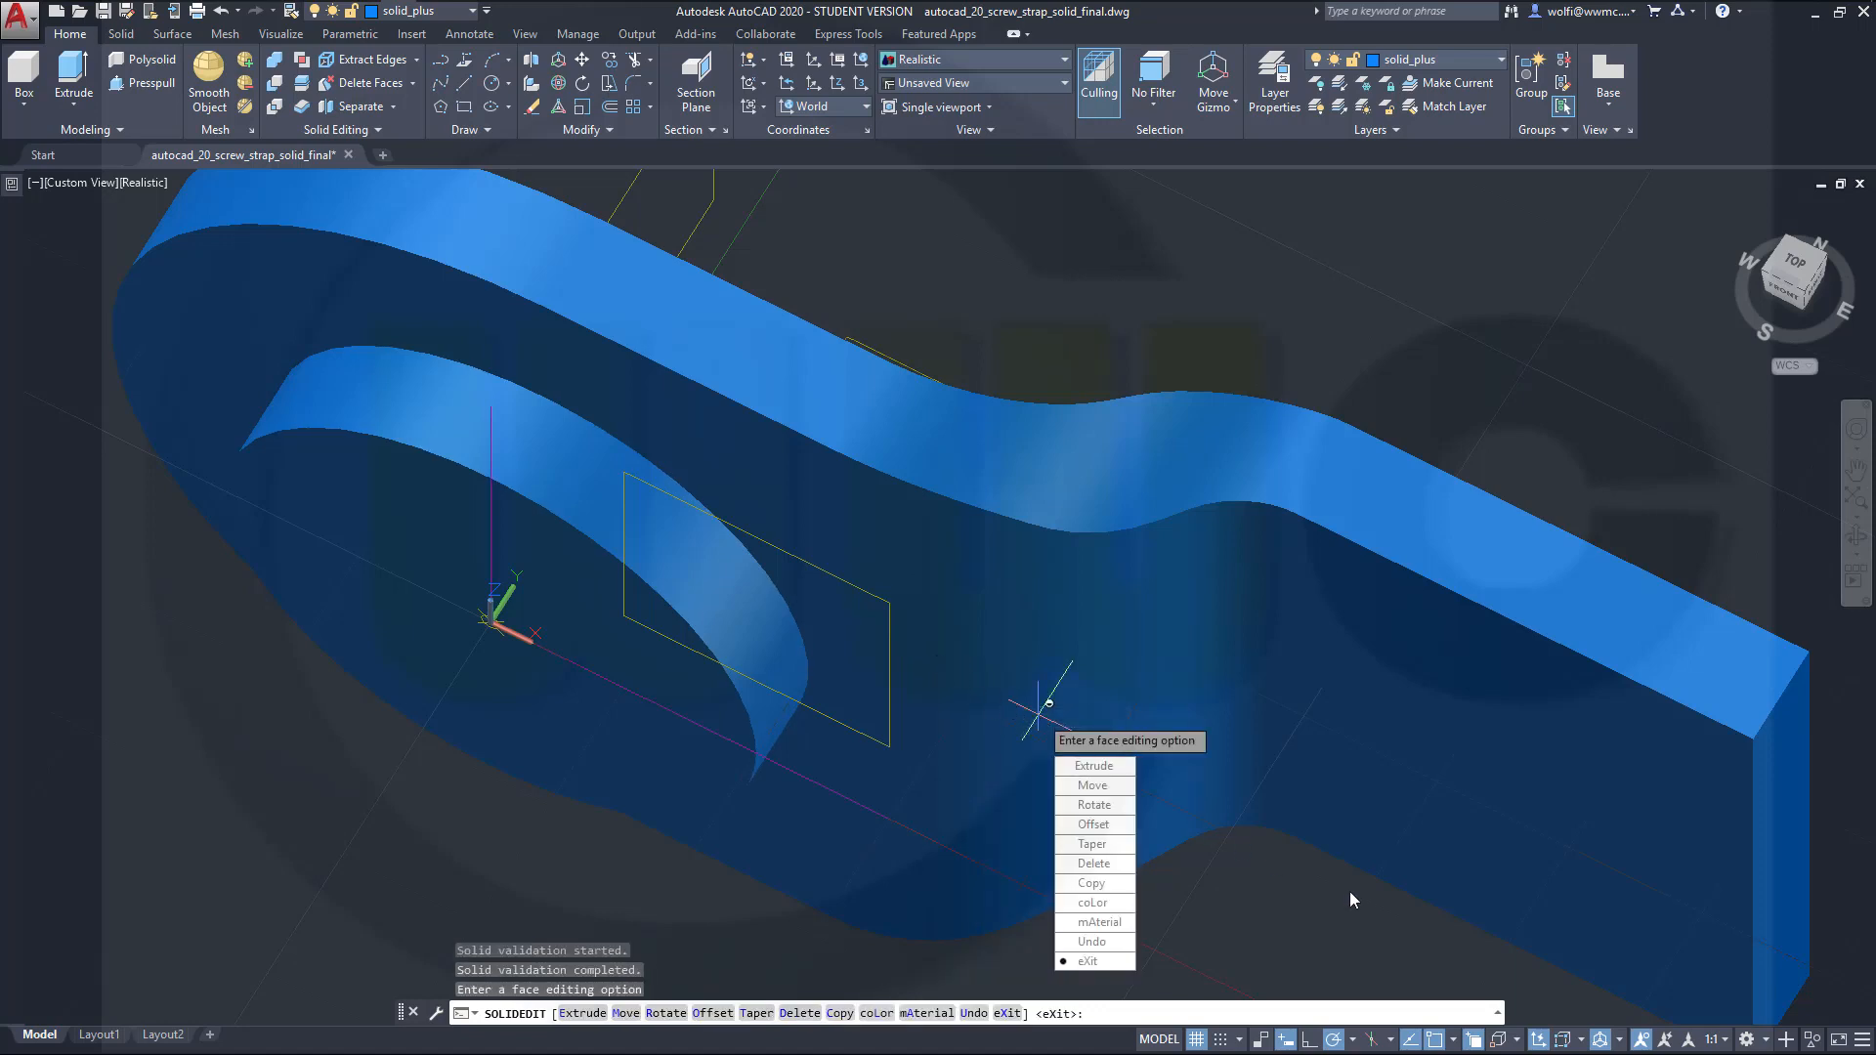
pyautogui.press('Return')
pyautogui.press('Escape')
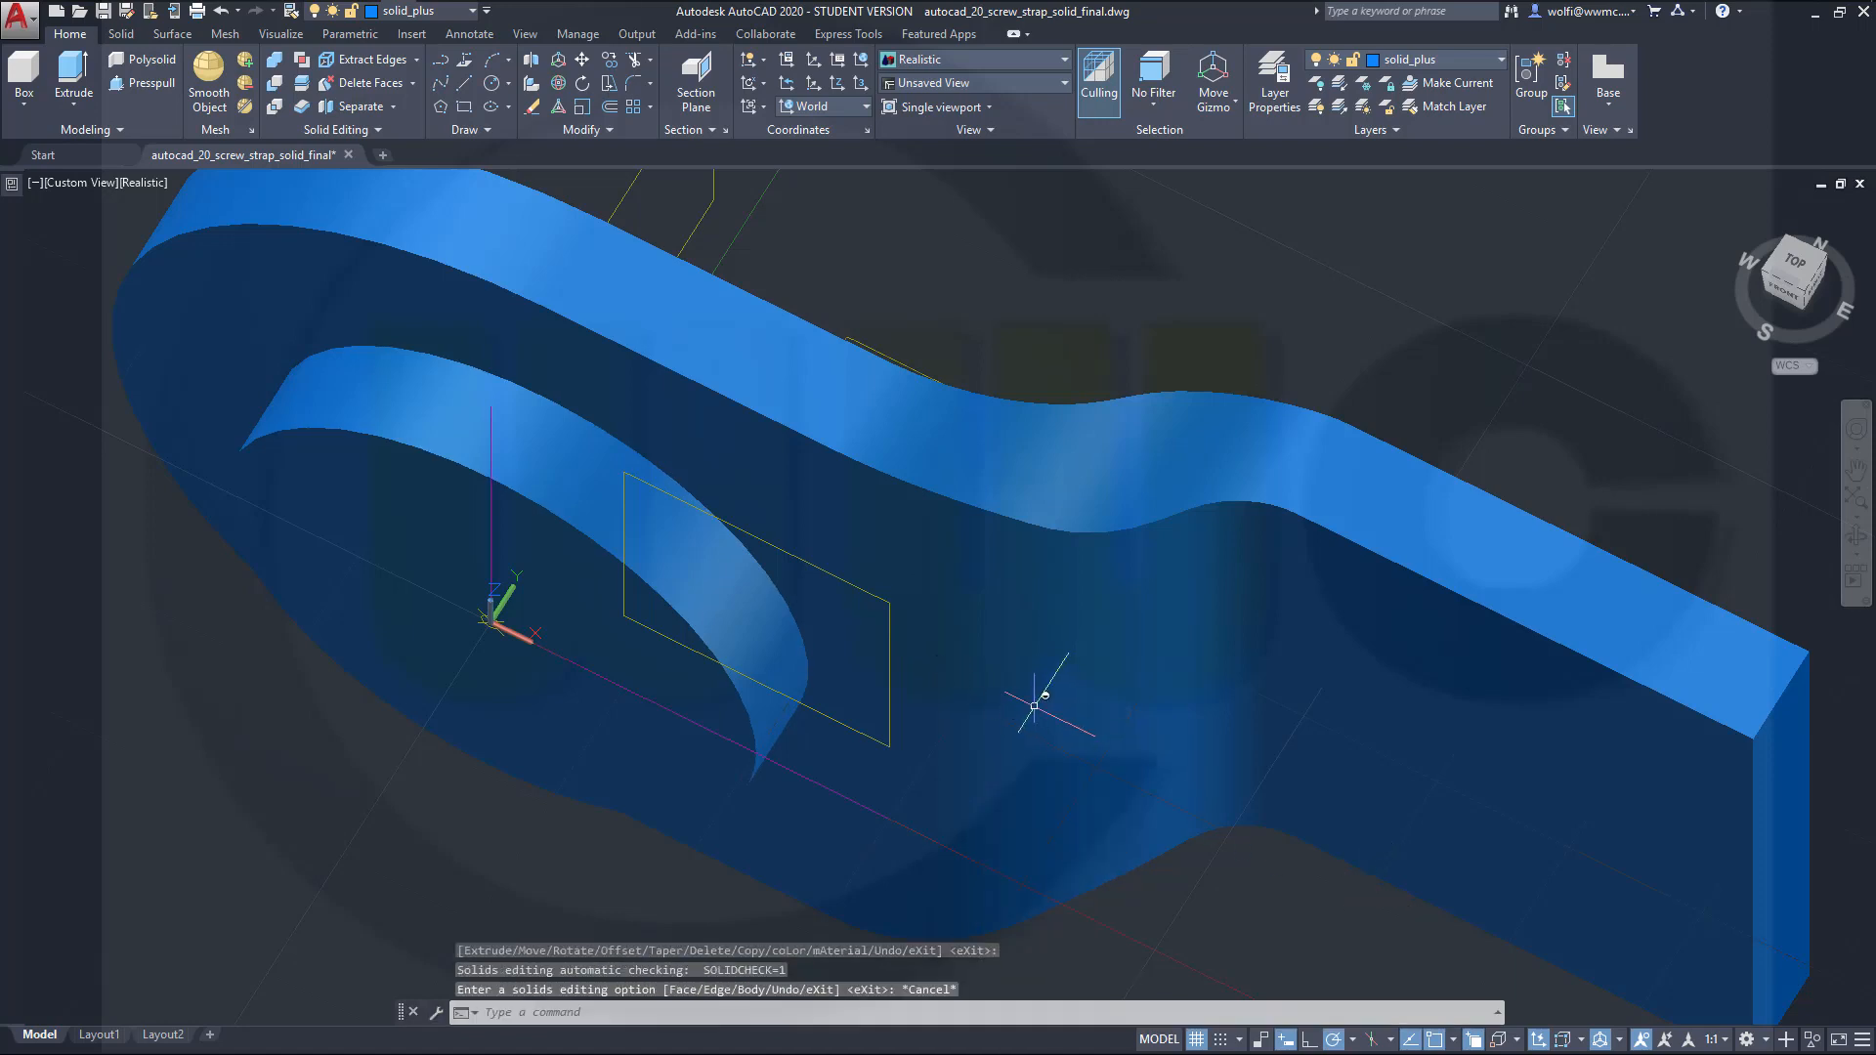
# Step: Rotate the UCS 90° around its X axis so its XY plane lies on the disc's flat face
pyautogui.scroll(-3, 791, 701)
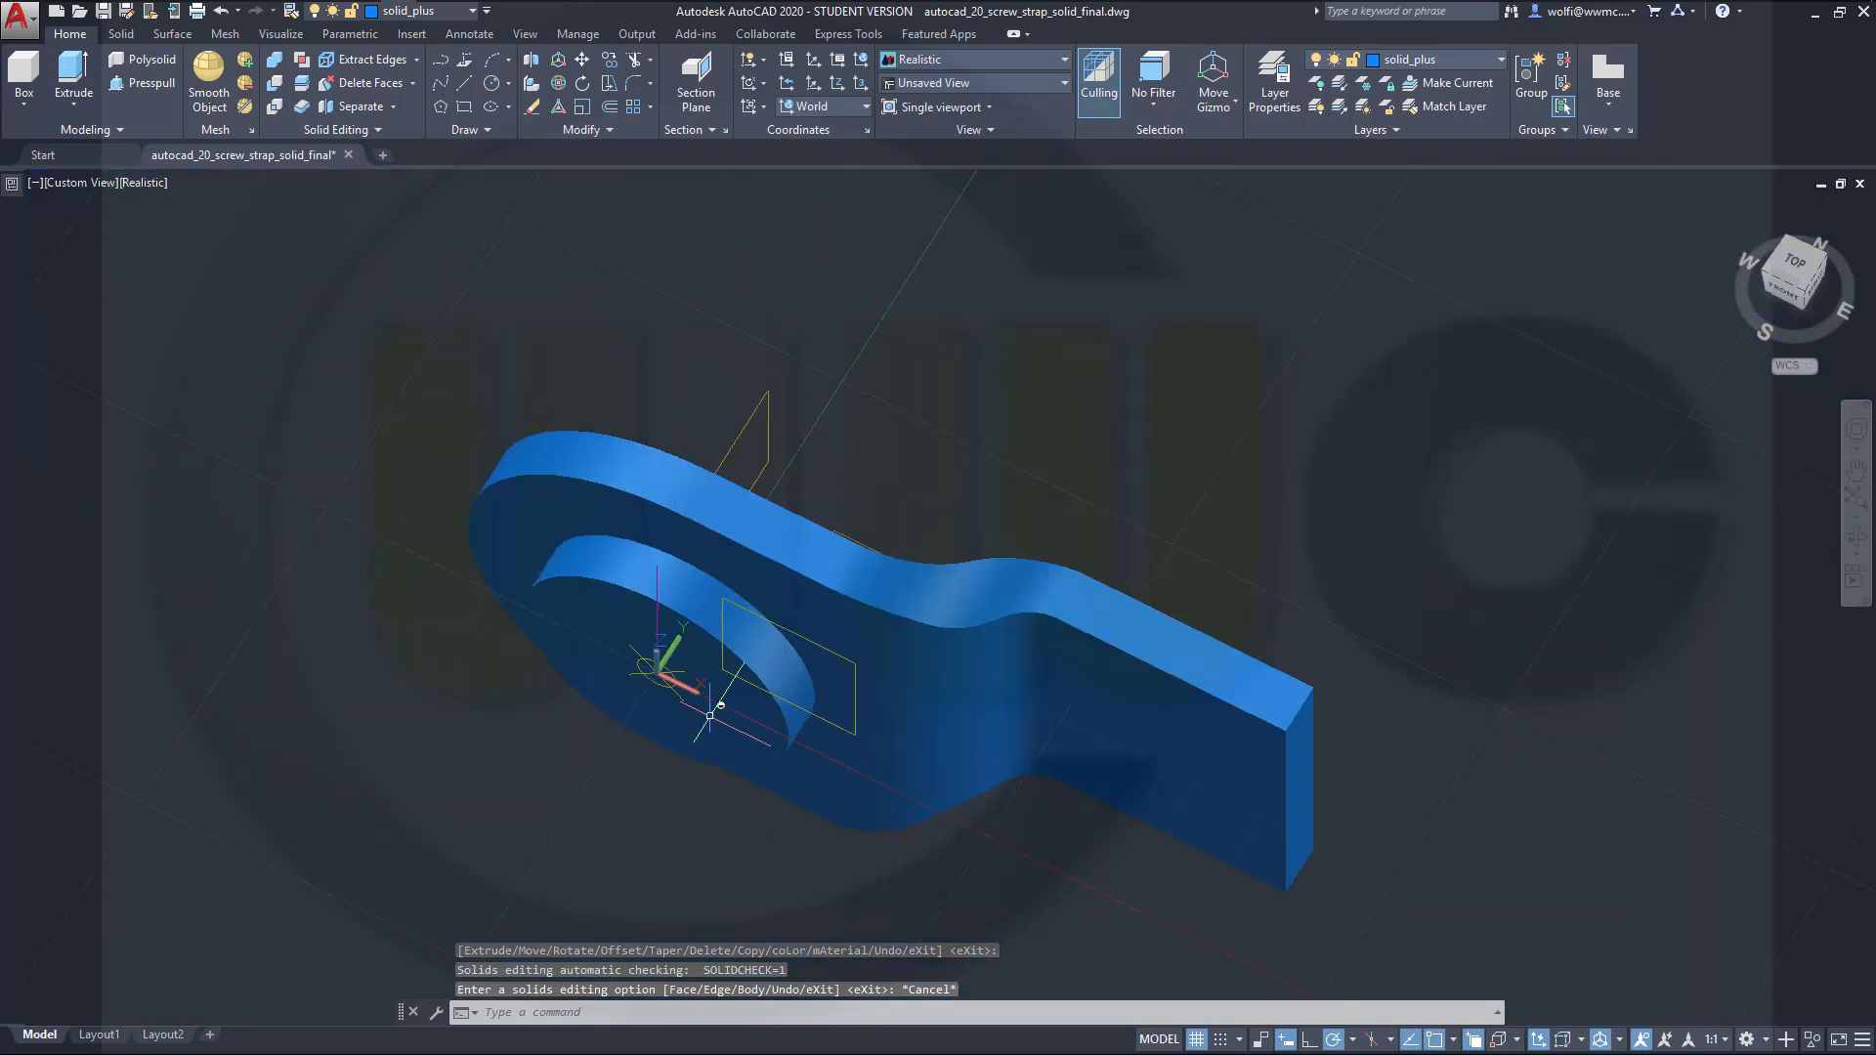
pyautogui.keyDown('shift'); pyautogui.moveTo(710, 715); pyautogui.dragTo(431, 595, button='middle'); pyautogui.keyUp('shift')
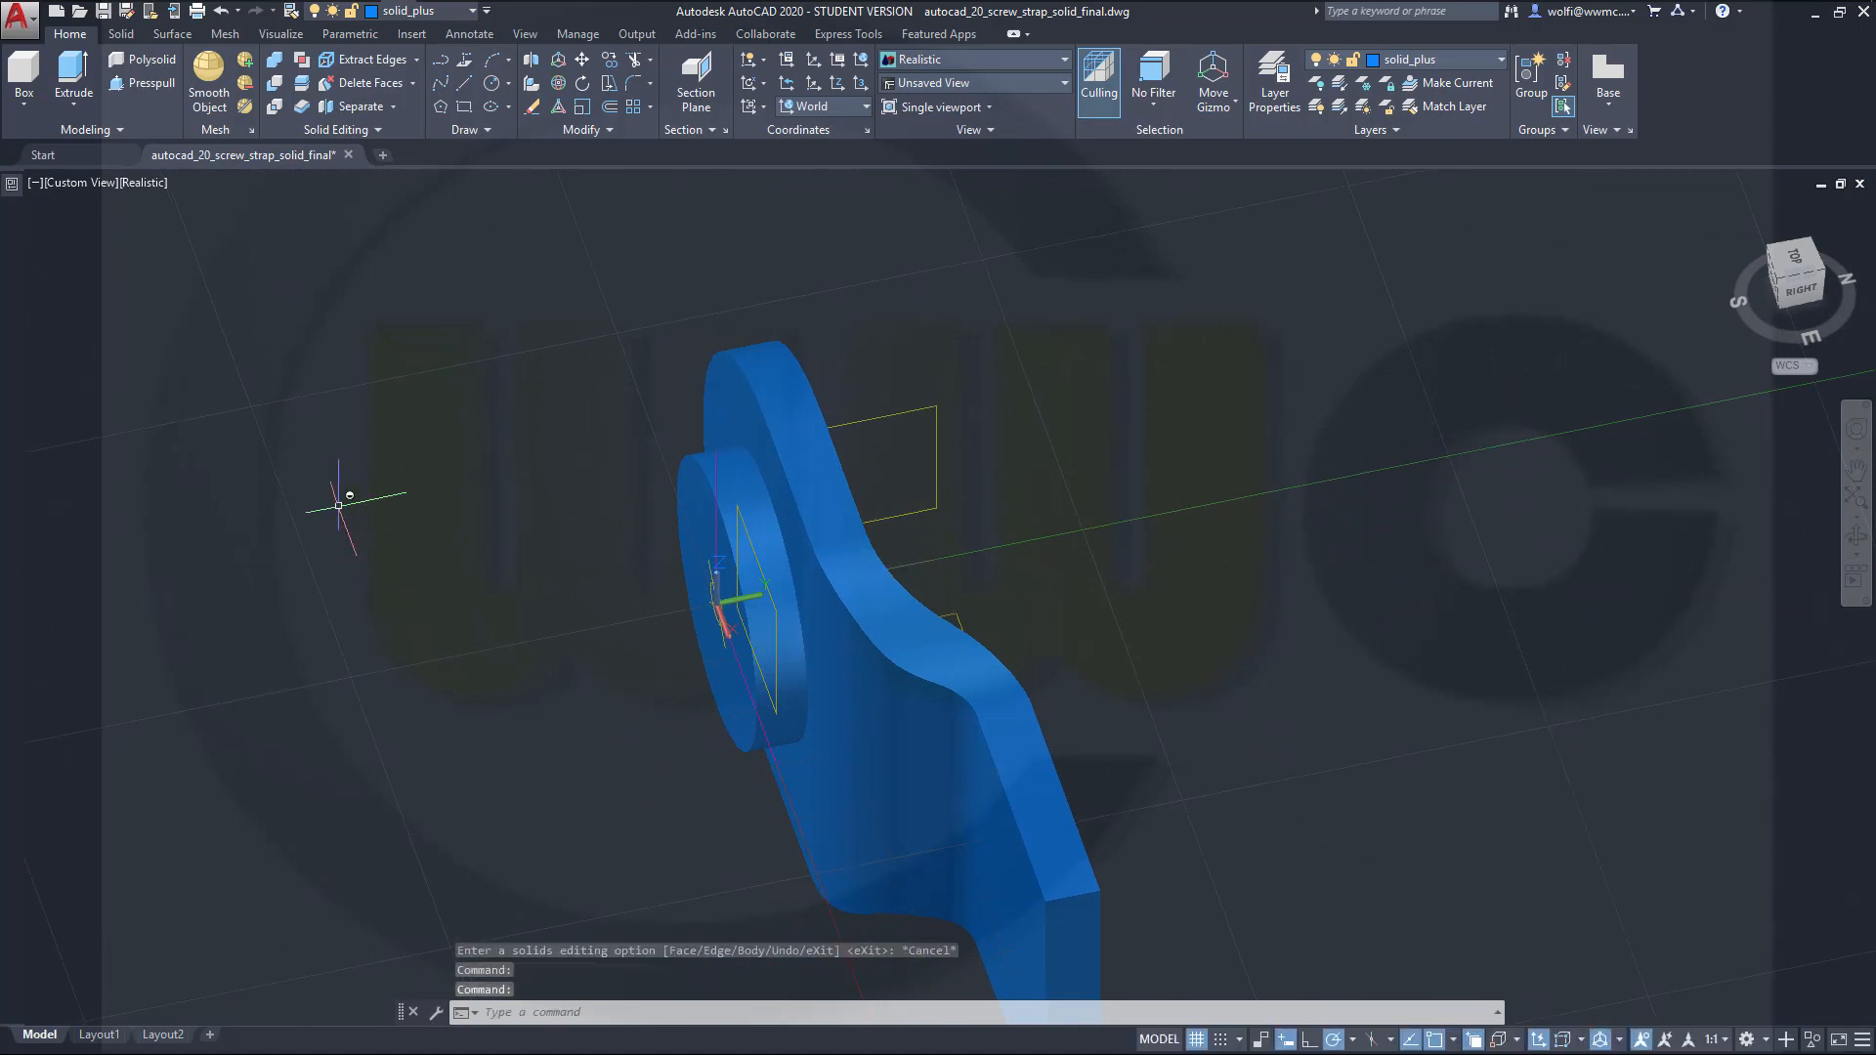
pyautogui.keyDown('shift'); pyautogui.moveTo(371, 467); pyautogui.dragTo(626, 665, button='middle'); pyautogui.keyUp('shift')
pyautogui.scroll(3, 626, 664)
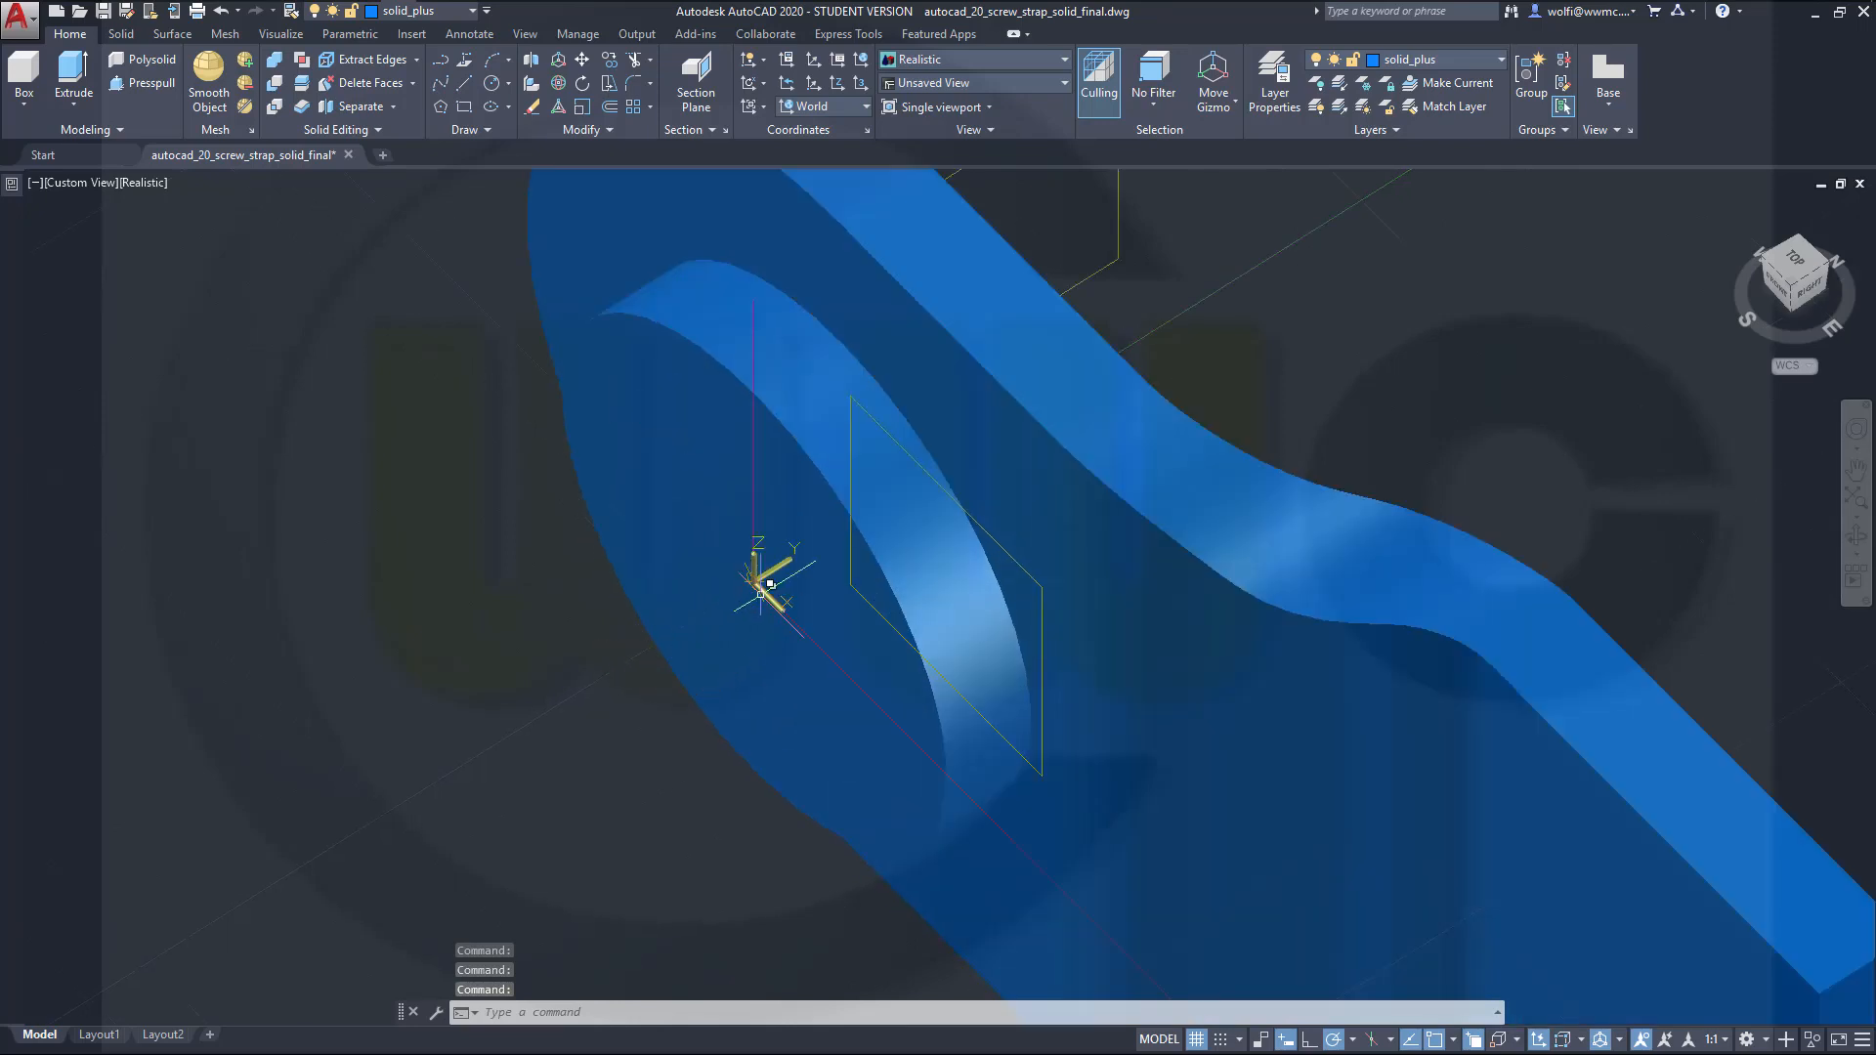
pyautogui.click(781, 579)
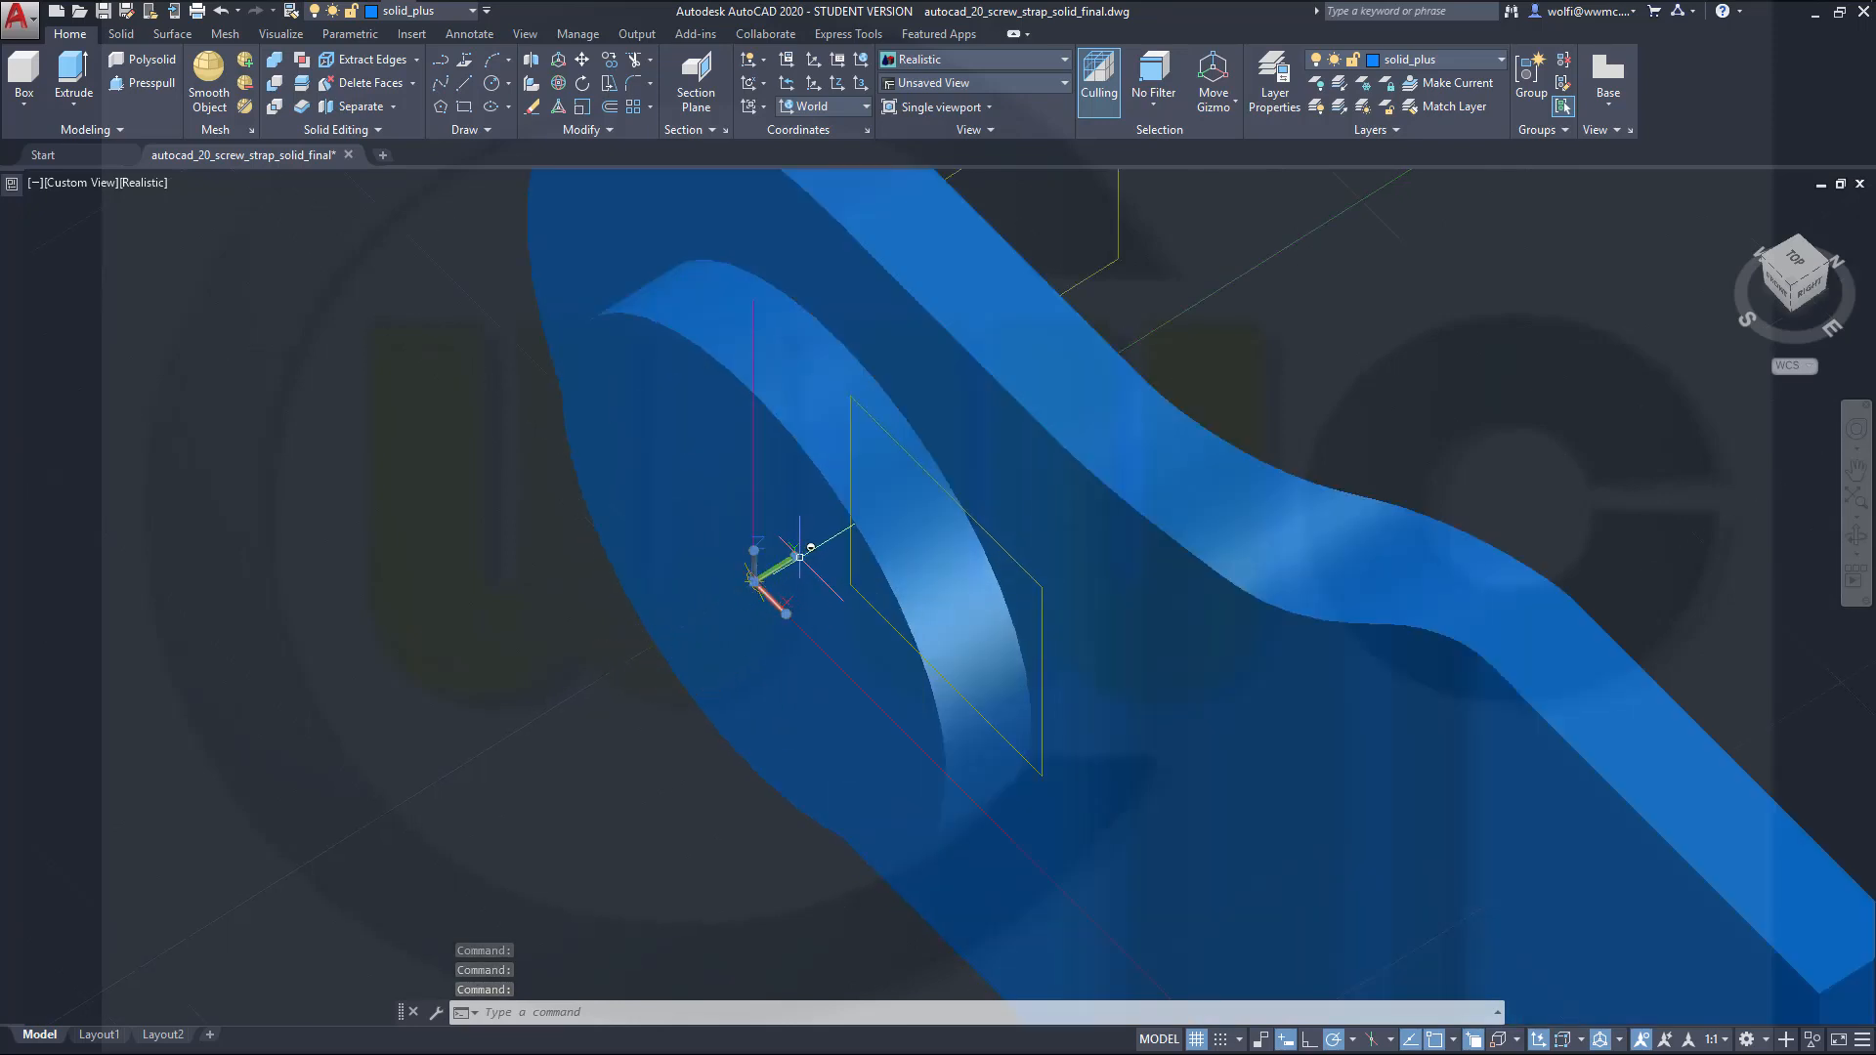
pyautogui.moveTo(794, 556)
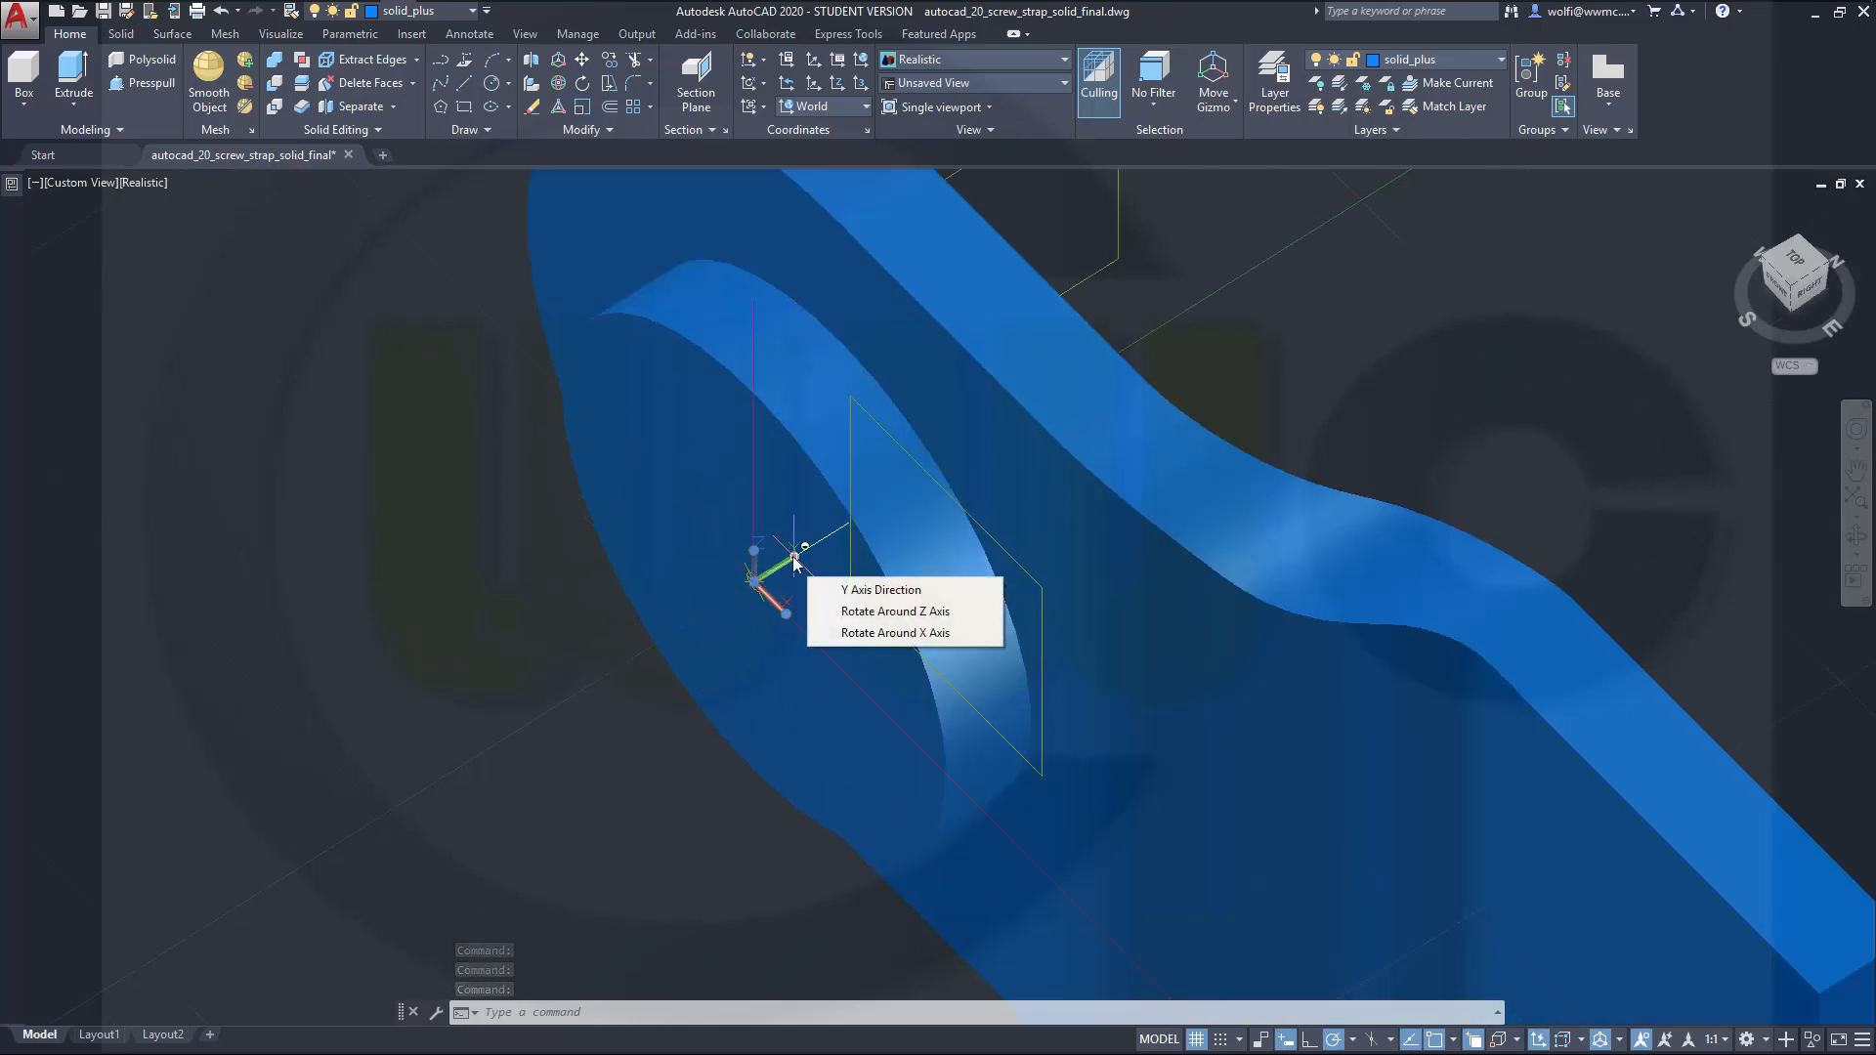
pyautogui.click(898, 633)
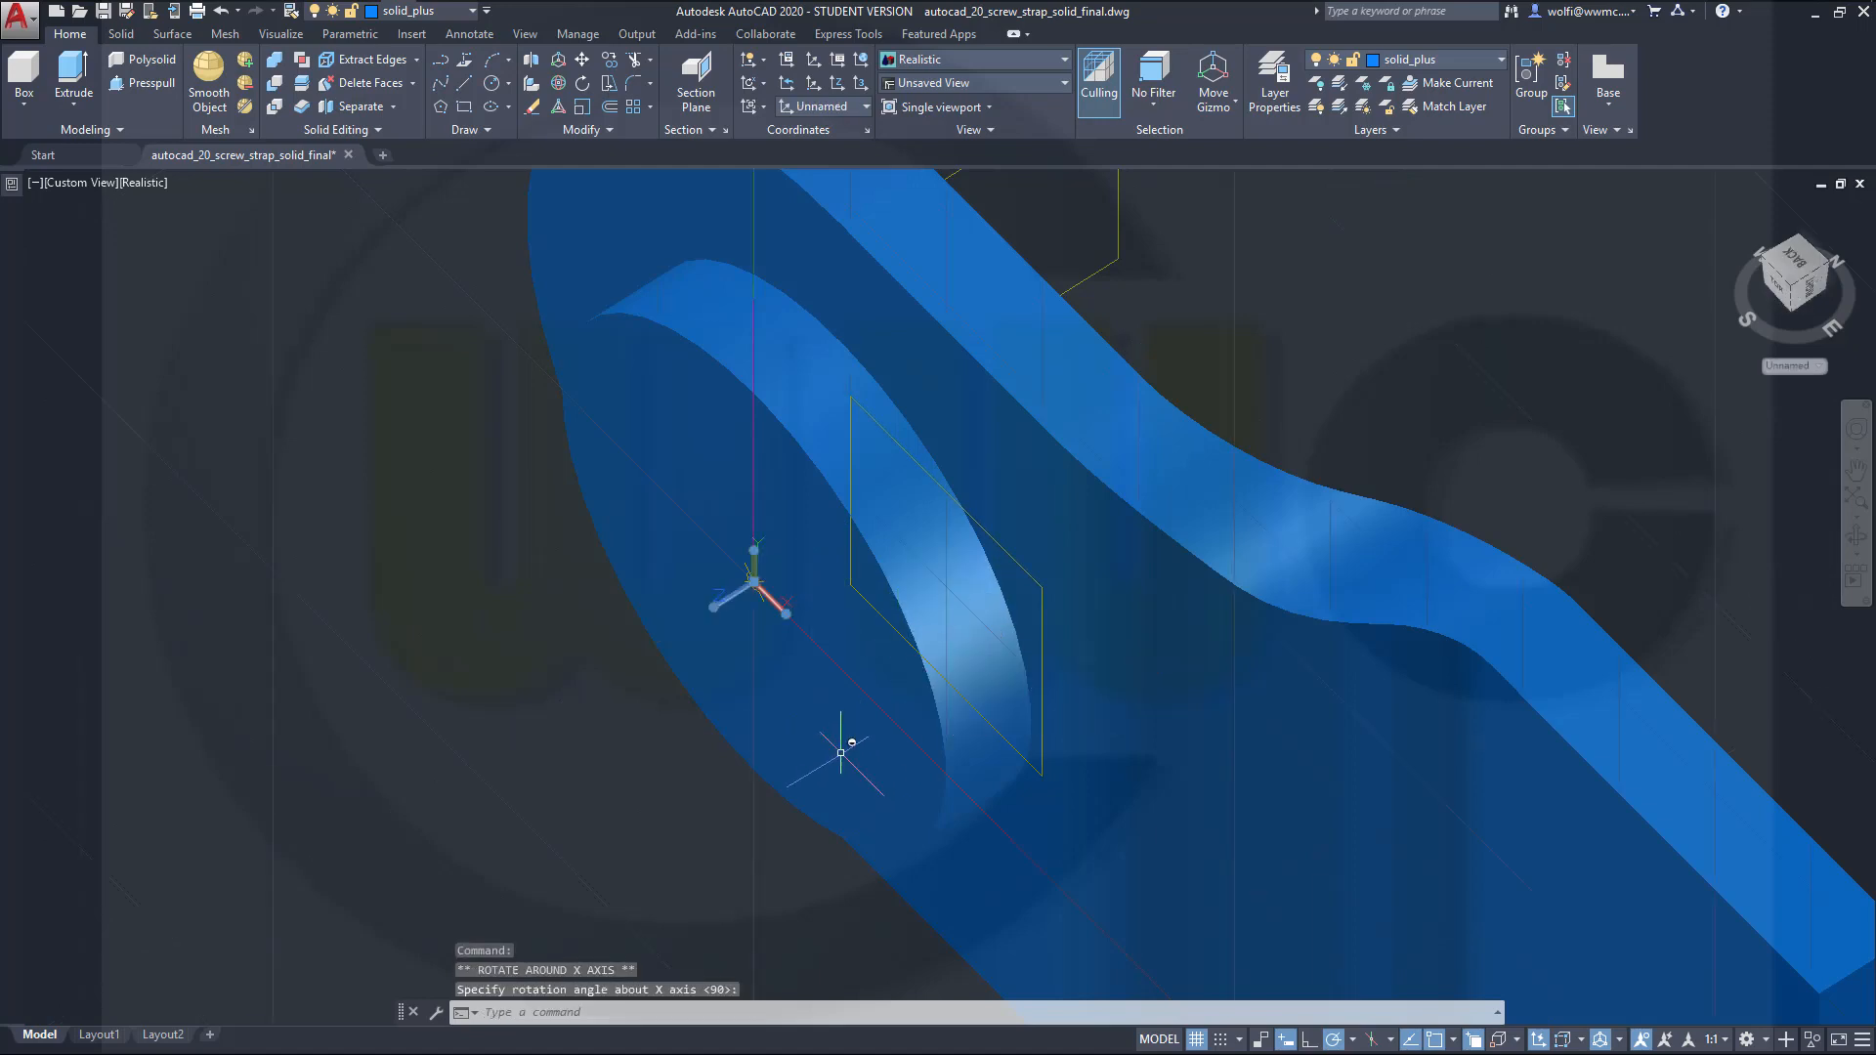
pyautogui.press('Return')
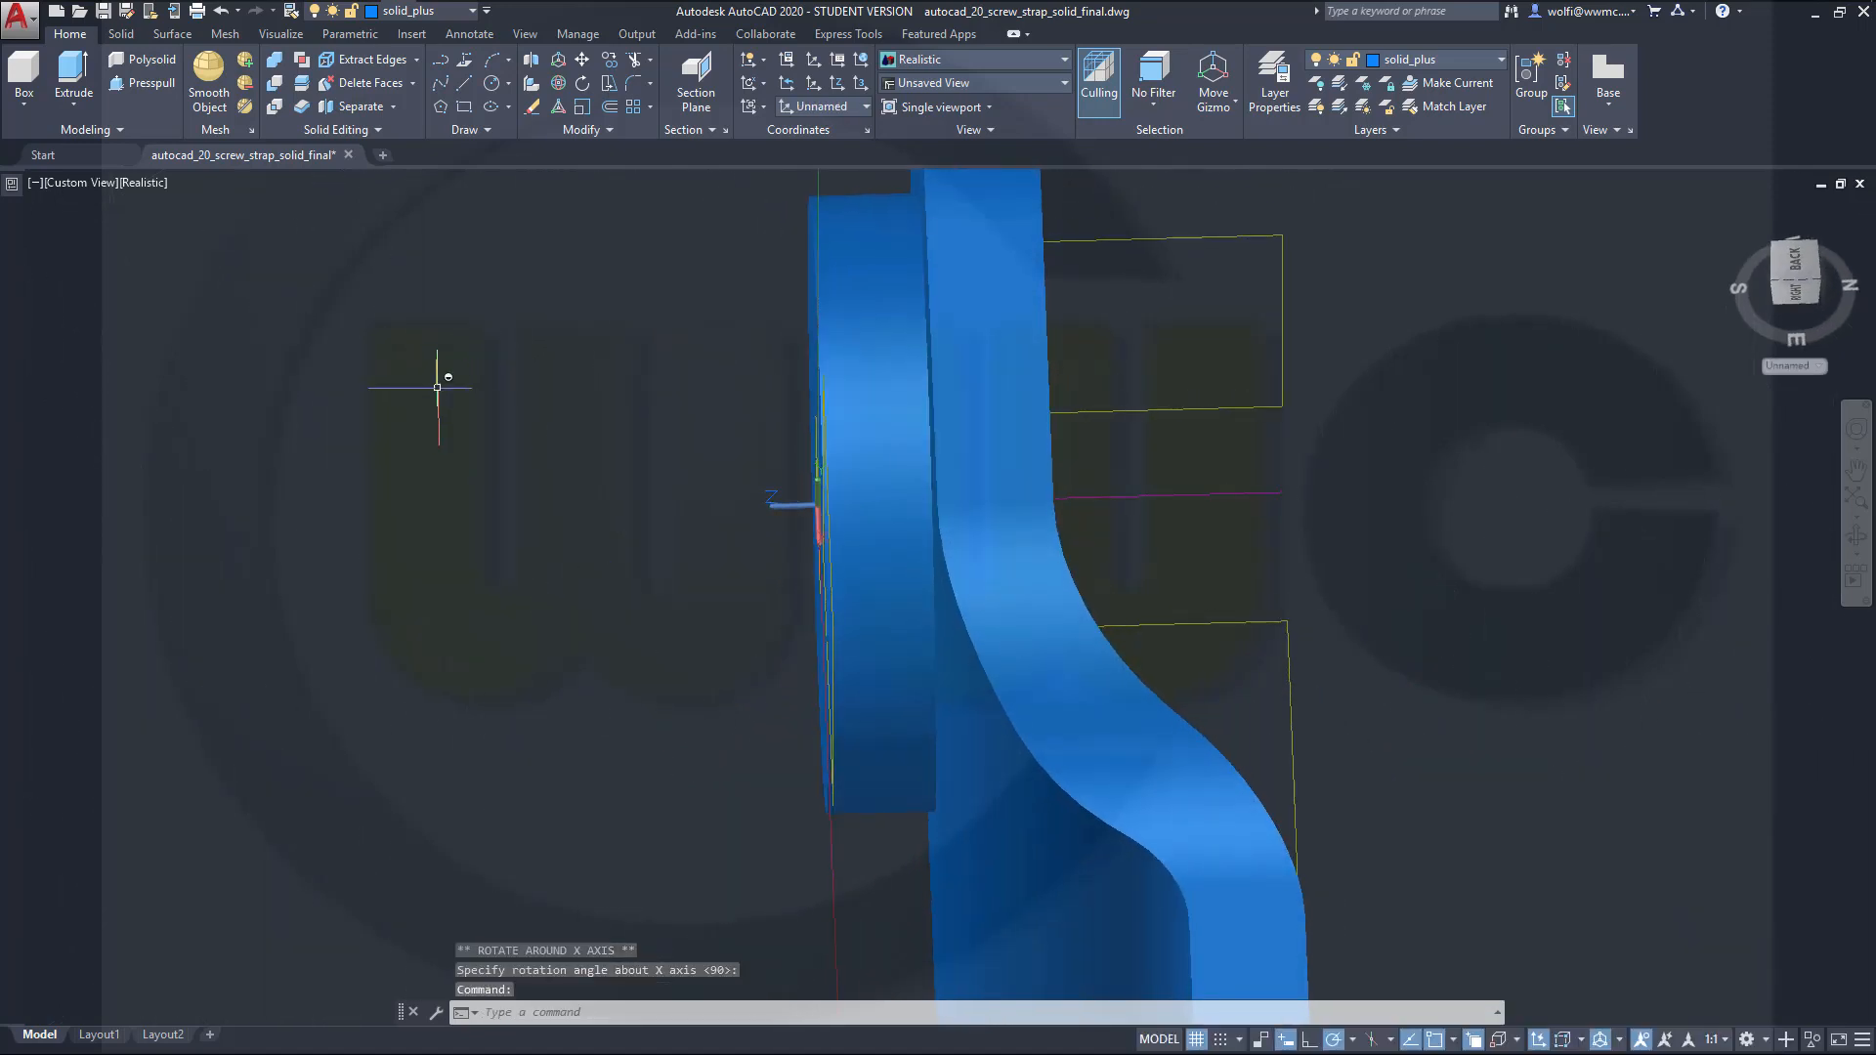
# Step: Create a cylinder centred at 0,0 with a diameter of 38 and a height of 20, extending through the disc towards the strap
pyautogui.click(120, 32)
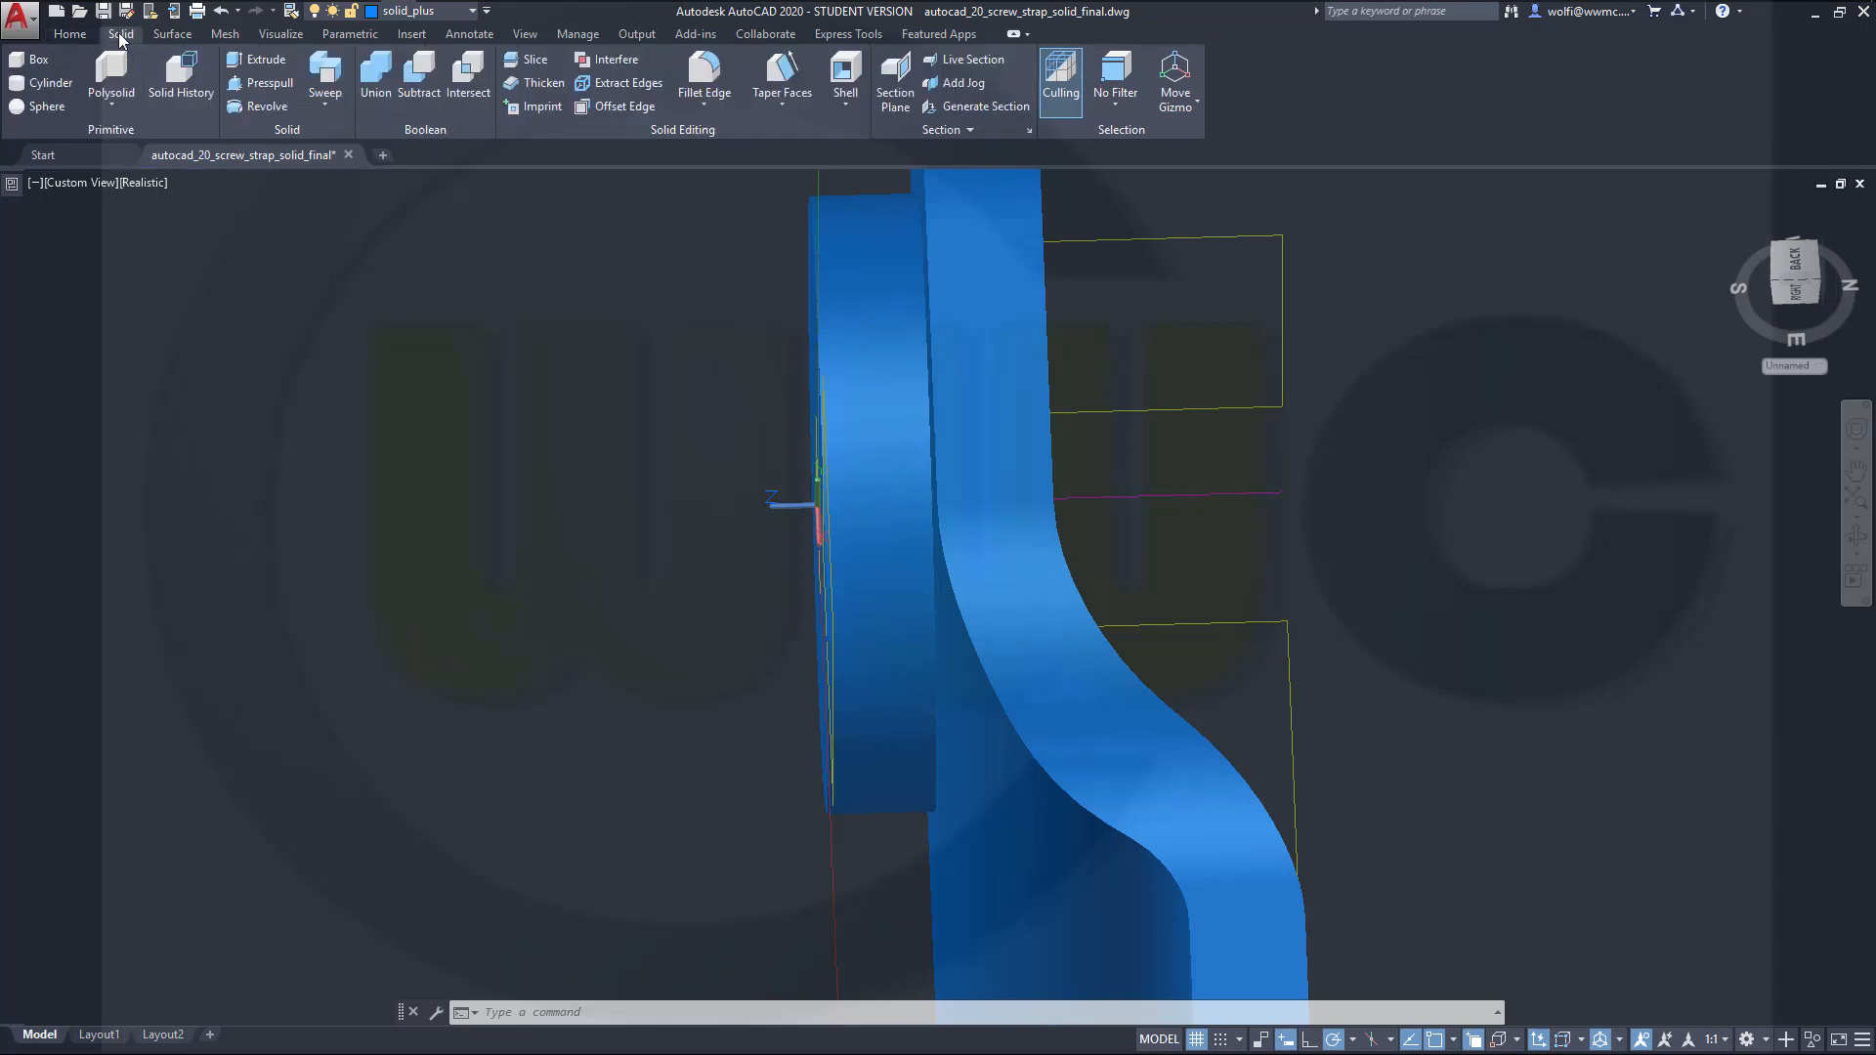
pyautogui.click(37, 82)
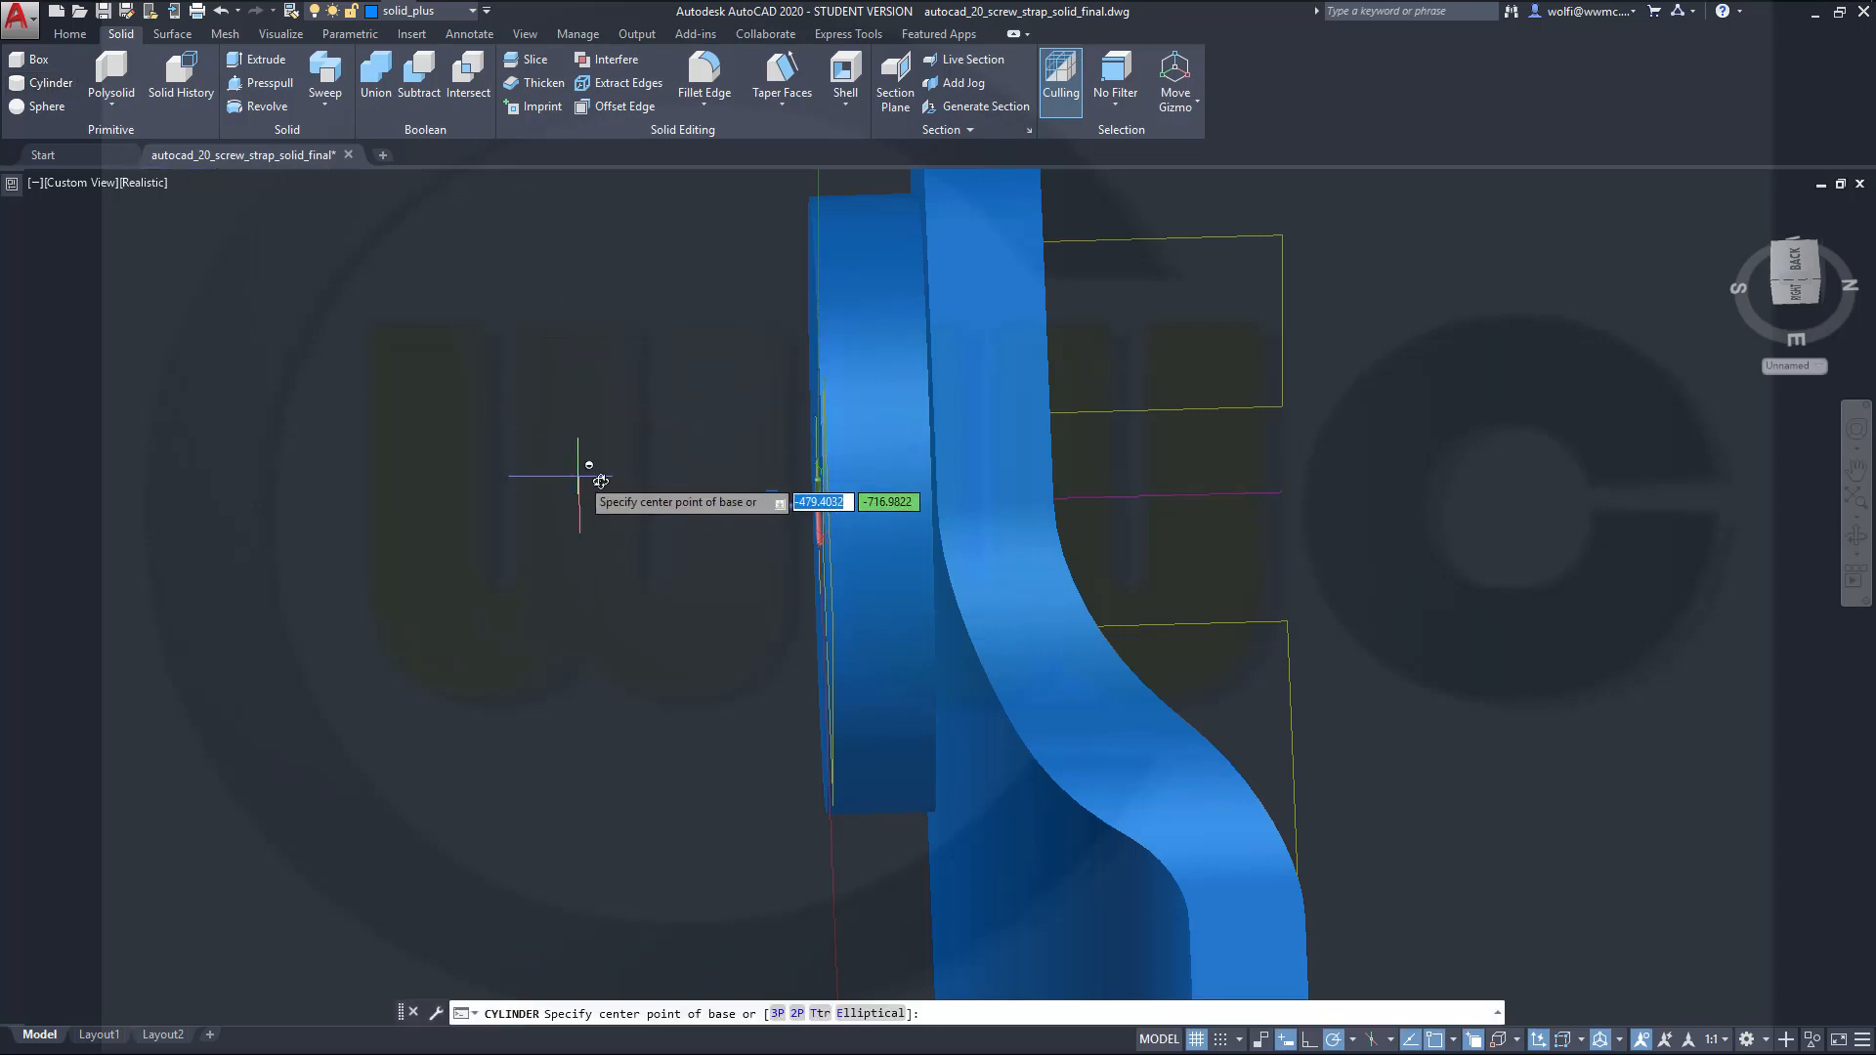
pyautogui.moveTo(528, 474)
pyautogui.keyDown('shift'); pyautogui.mouseDown(button='middle')
pyautogui.moveTo(682, 485)
pyautogui.moveTo(518, 469)
pyautogui.mouseUp(button='middle'); pyautogui.keyUp('shift')
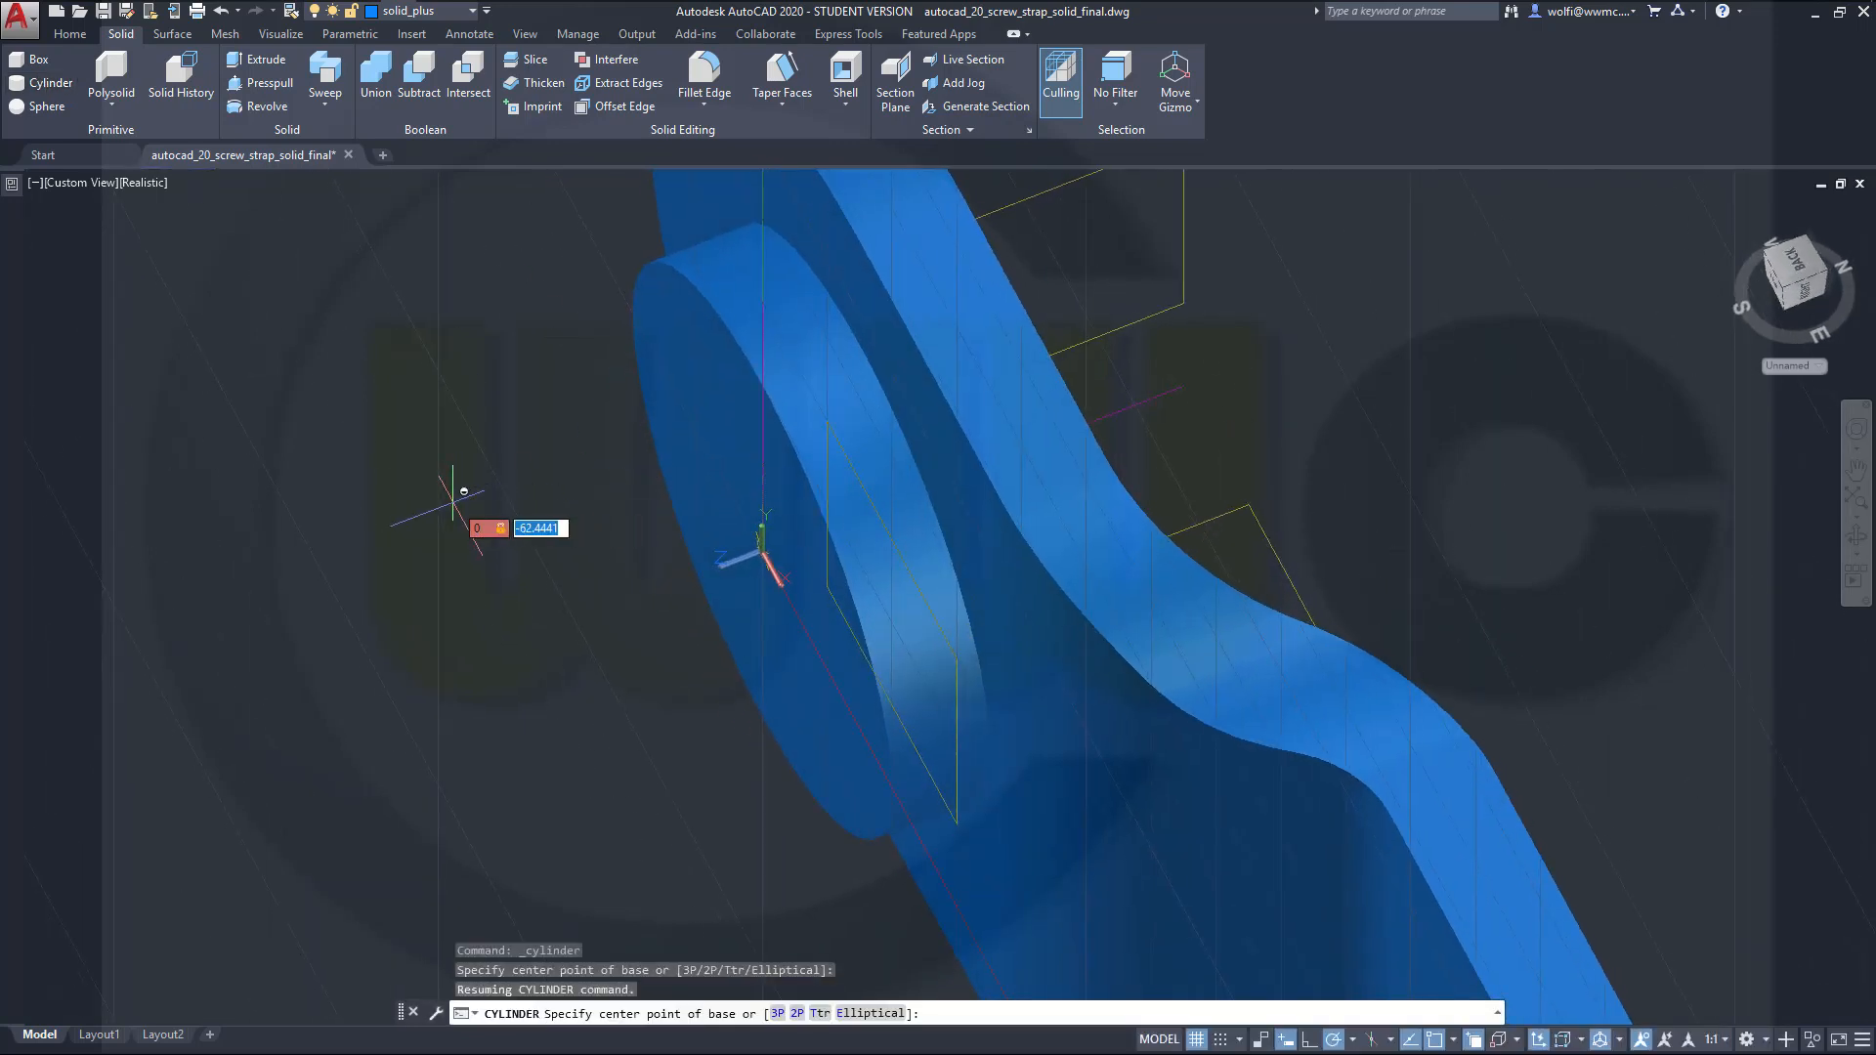
pyautogui.write('0,0')
pyautogui.press('Return')
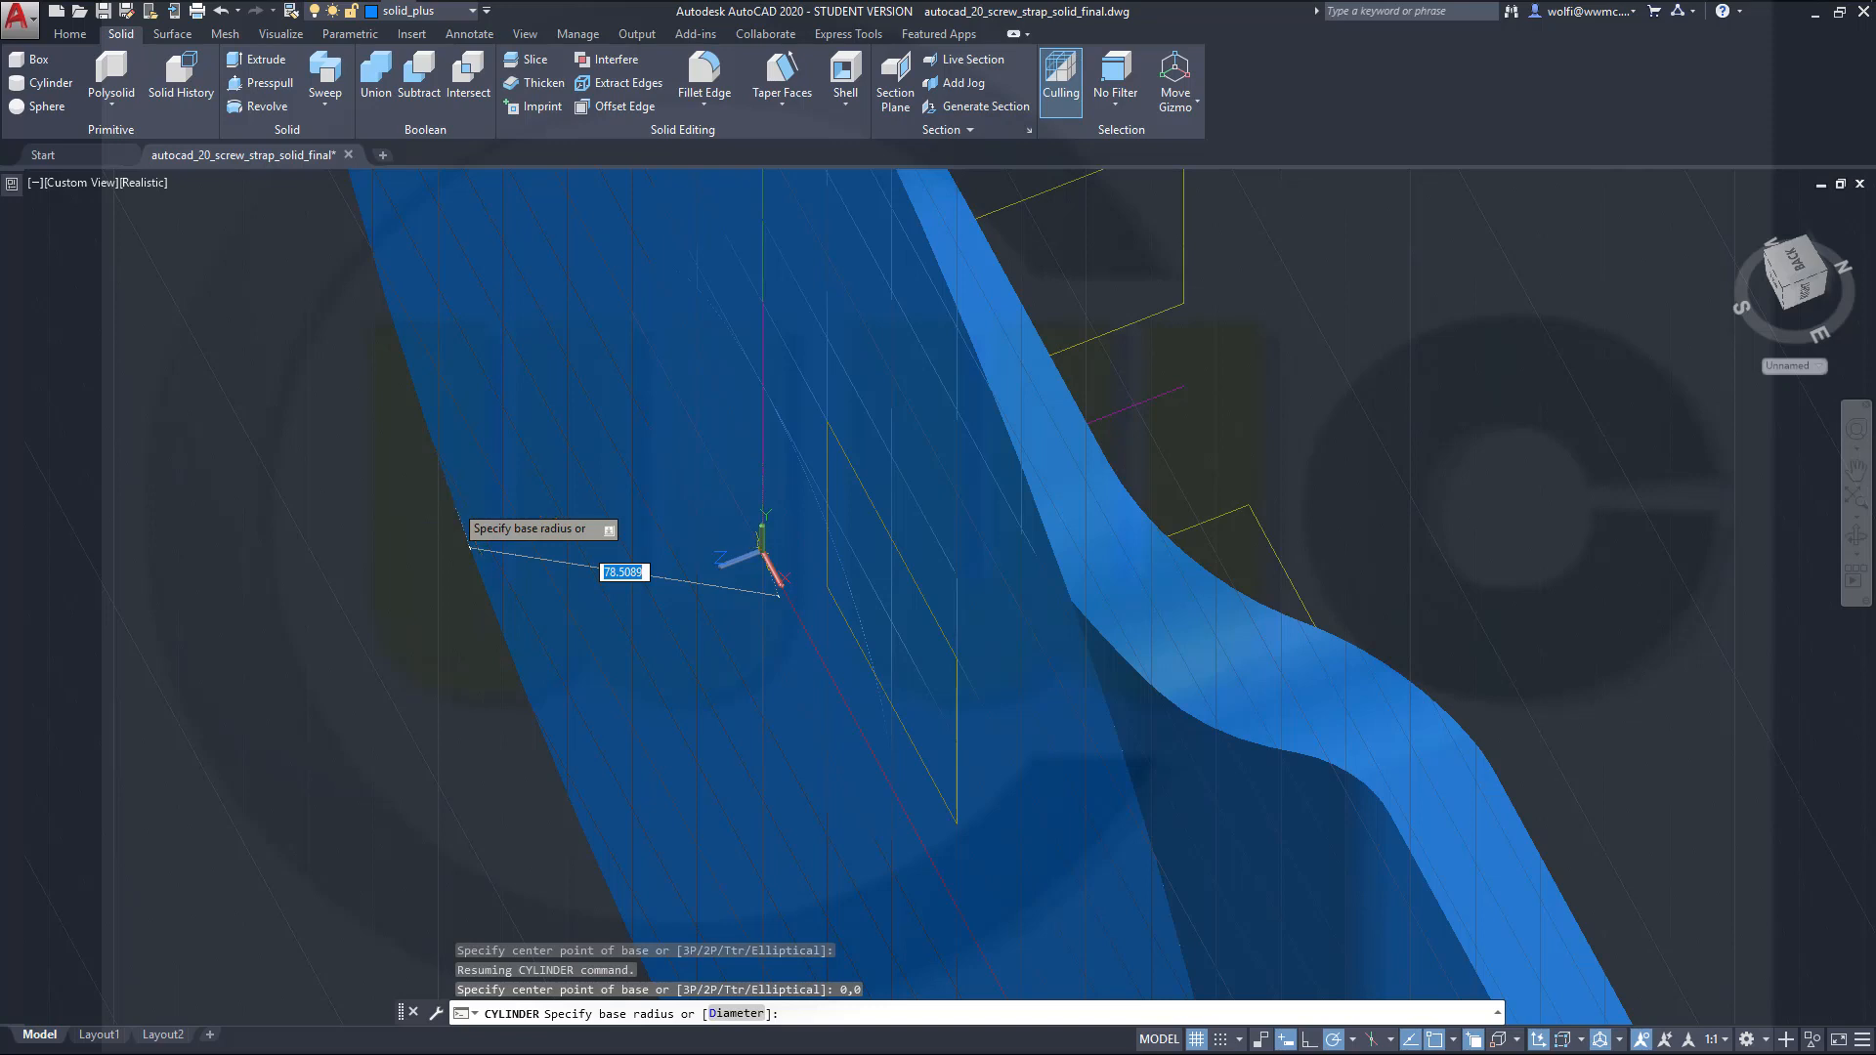
pyautogui.rightClick(642, 513)
pyautogui.click(718, 590)
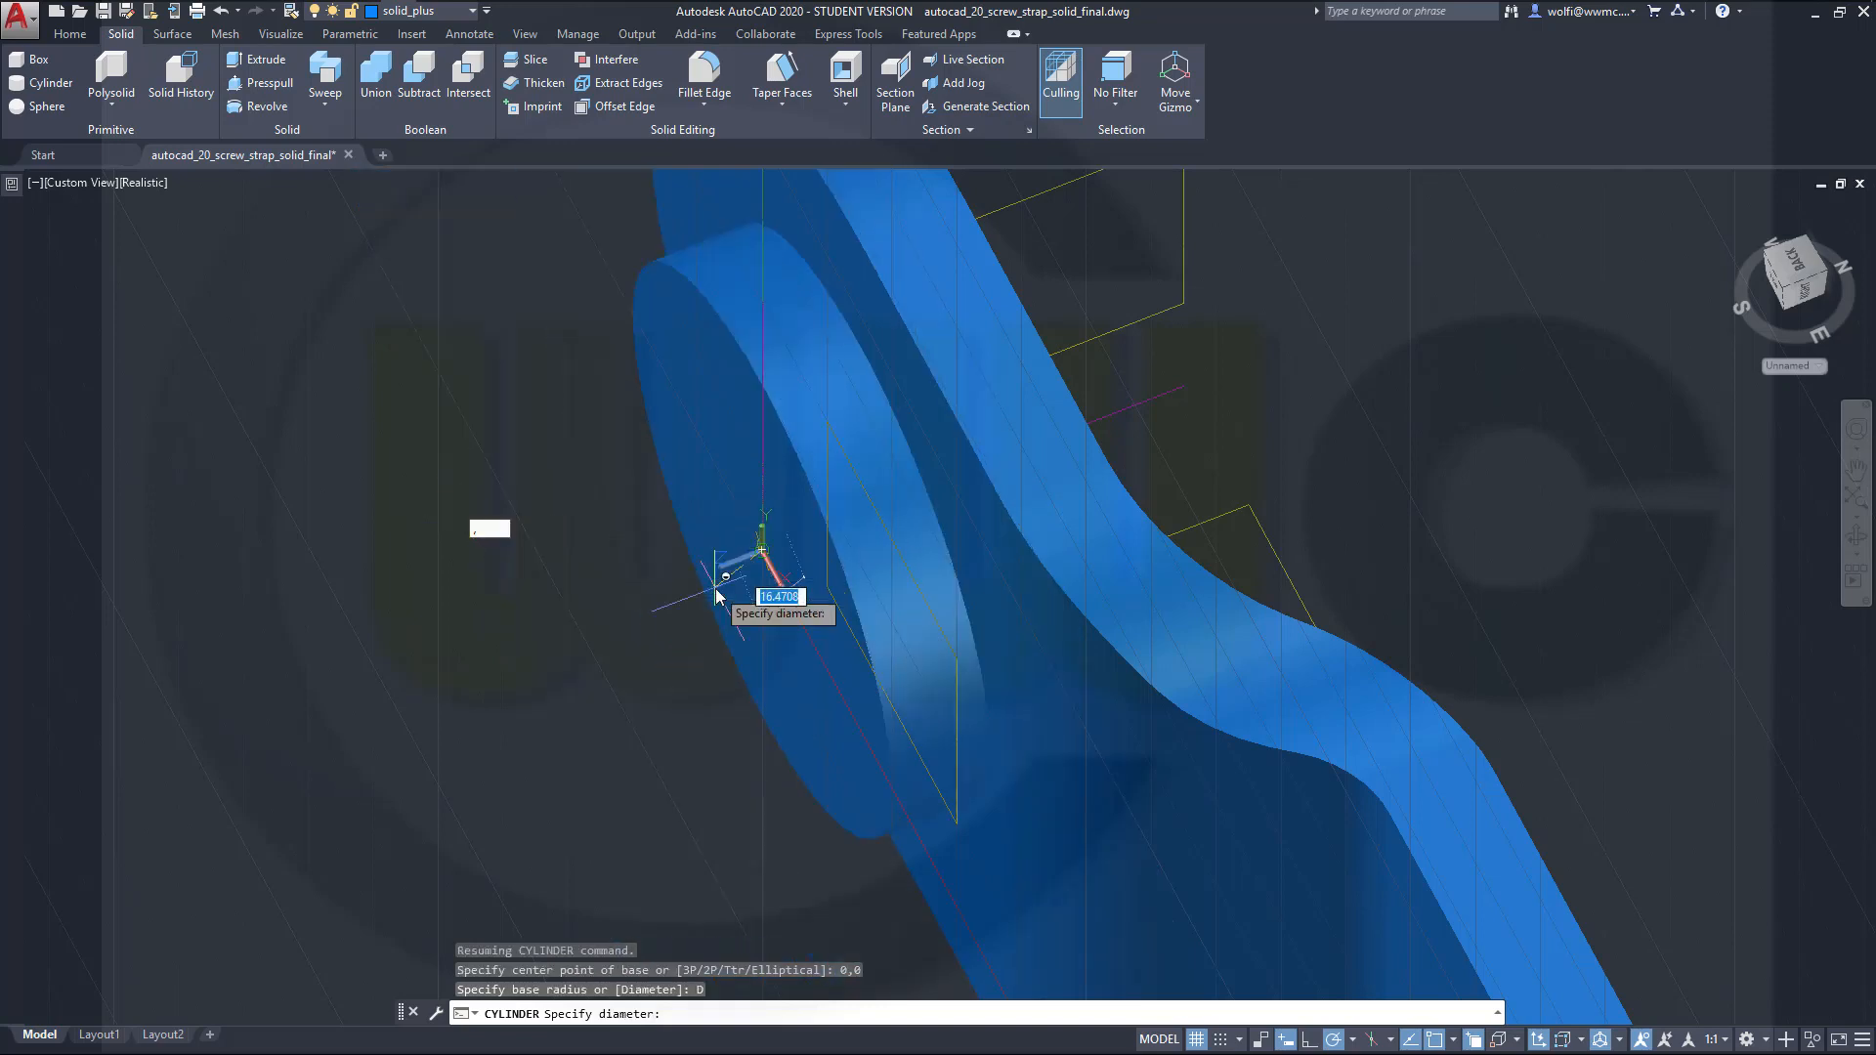
pyautogui.write('38')
pyautogui.press('Return')
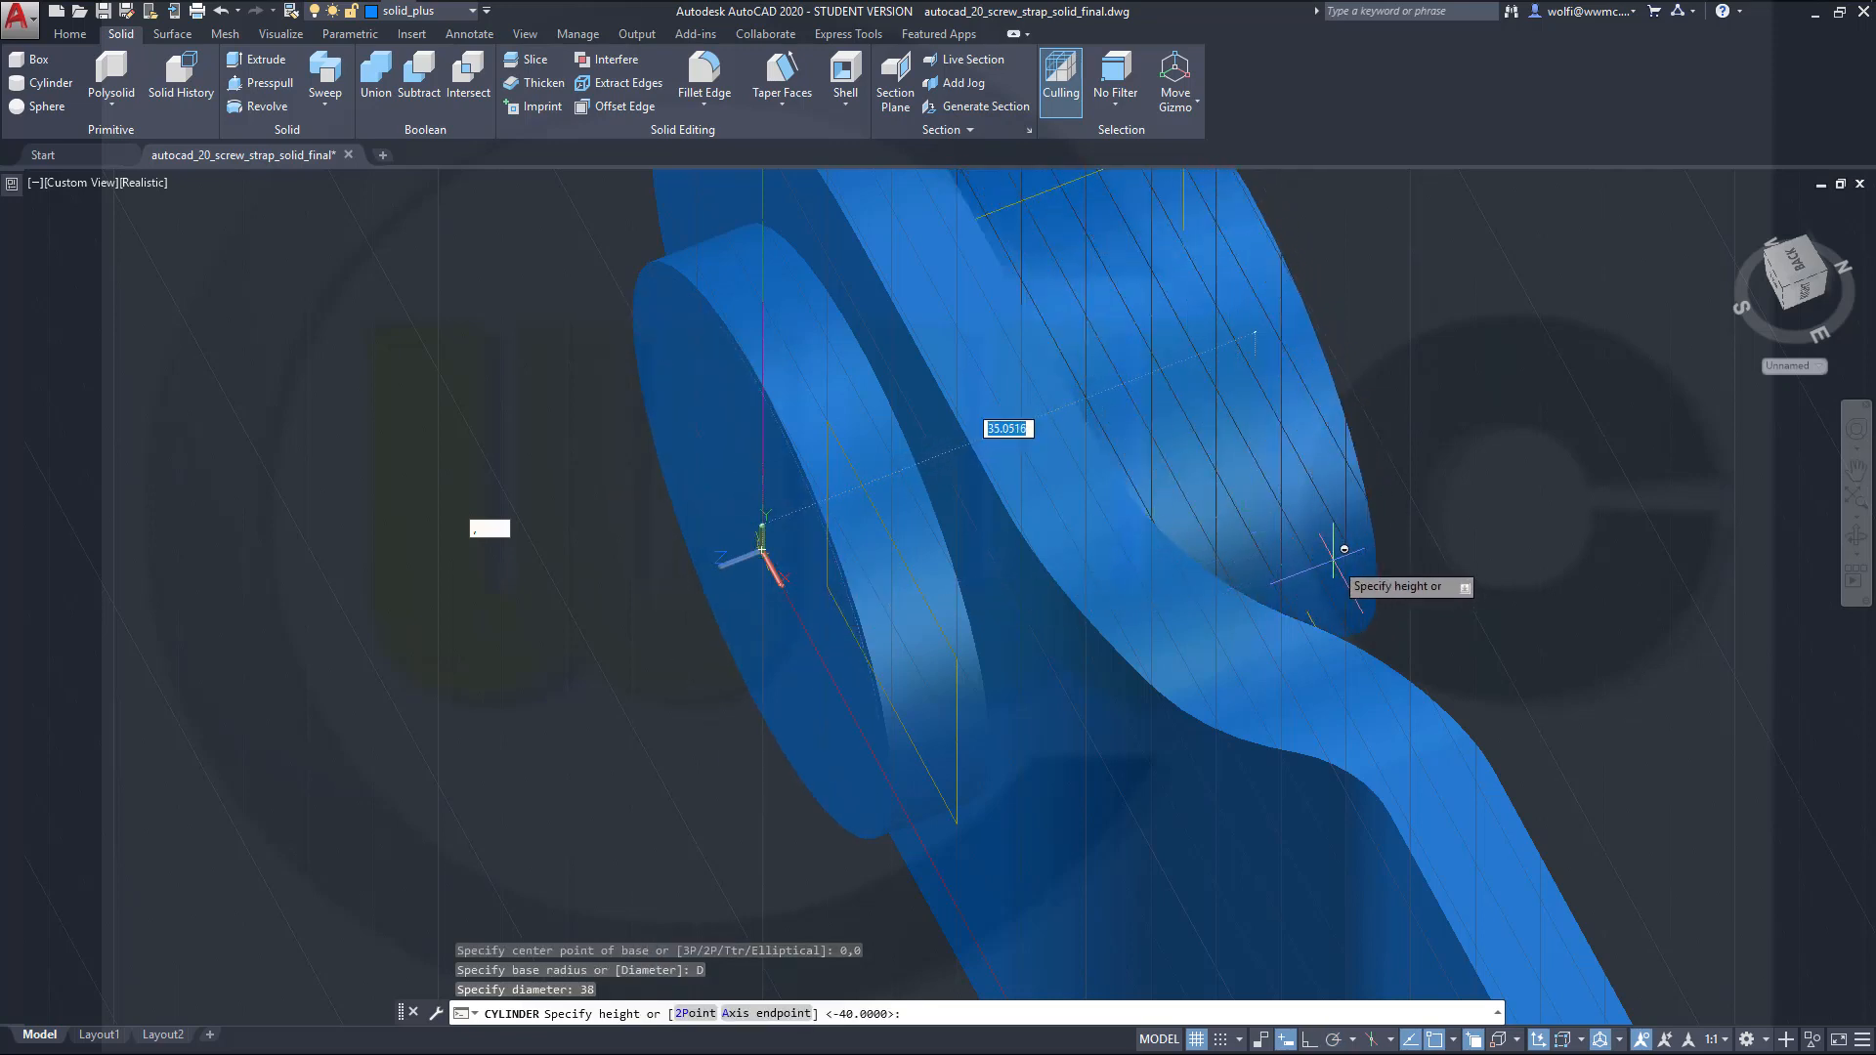
pyautogui.write('20')
pyautogui.press('Return')
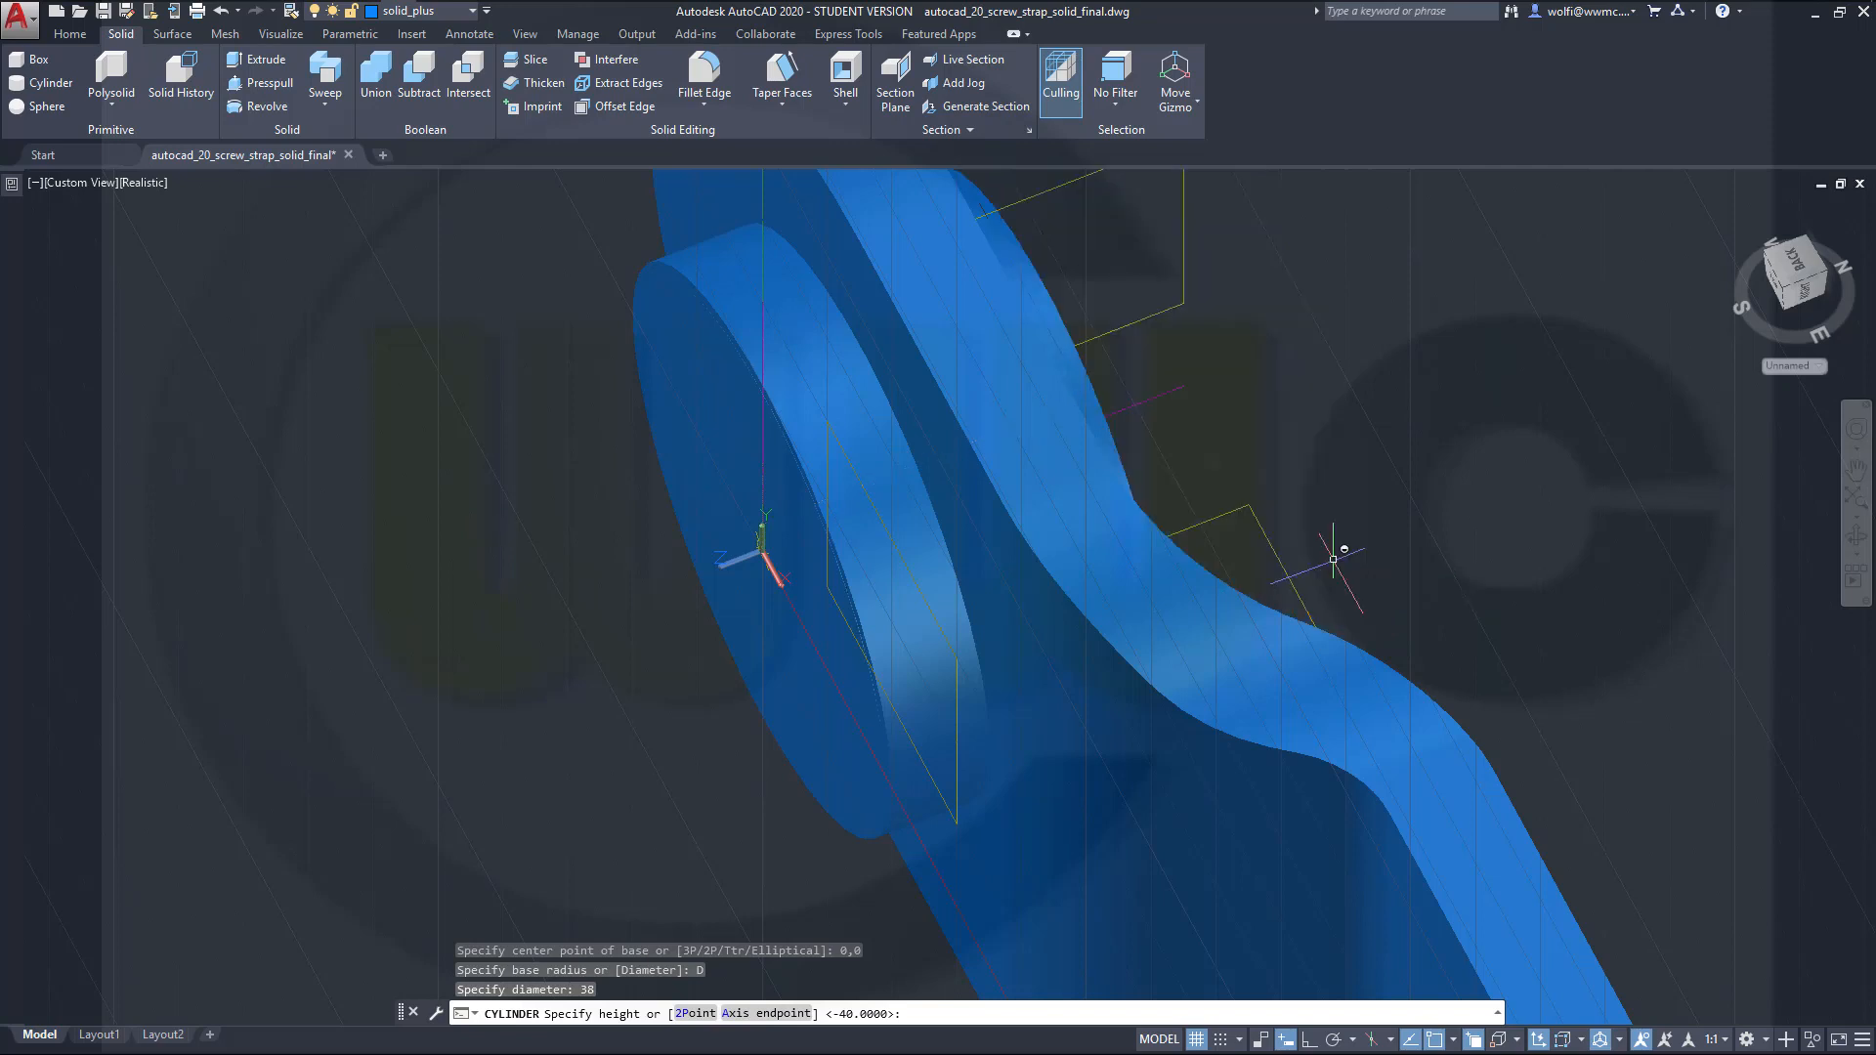
# Step: Assign the new 38-diameter cylinder to the solid_minus layer
pyautogui.keyDown('shift'); pyautogui.moveTo(1337, 461); pyautogui.dragTo(1152, 419, button='middle'); pyautogui.keyUp('shift')
pyautogui.click(1106, 501)
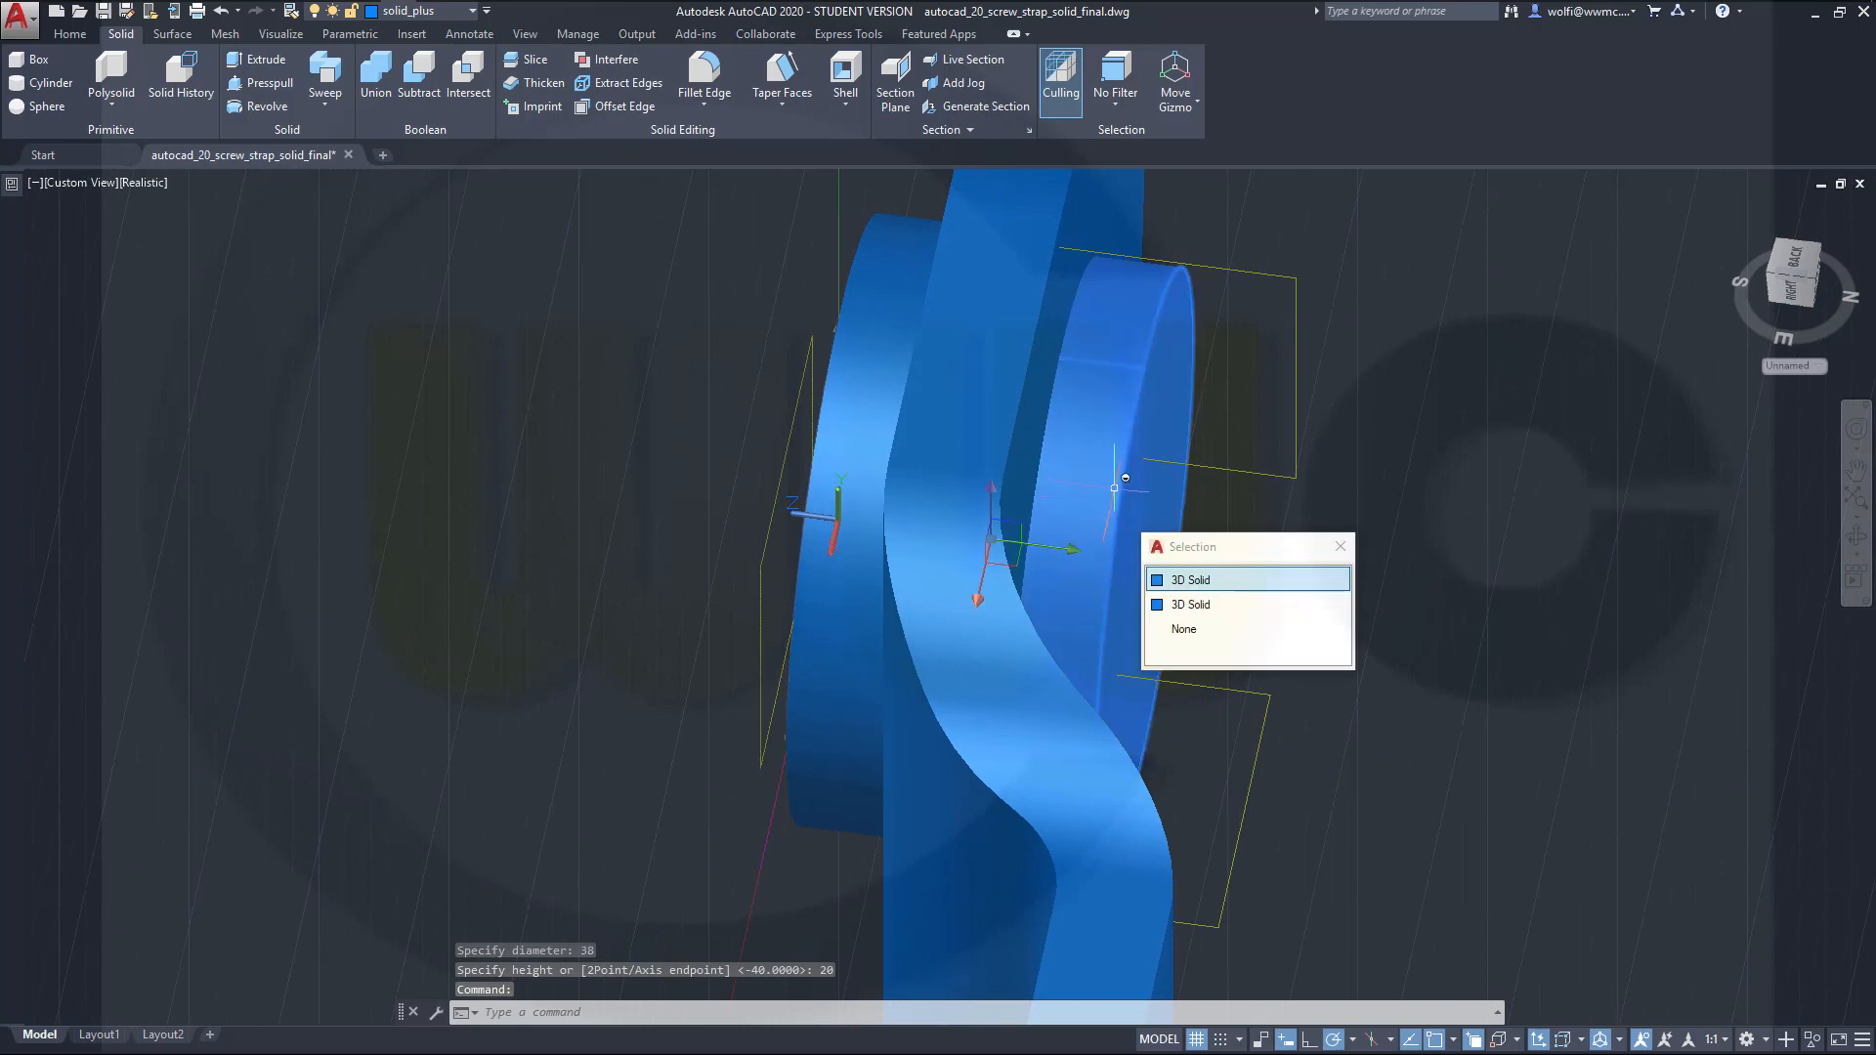
pyautogui.click(474, 13)
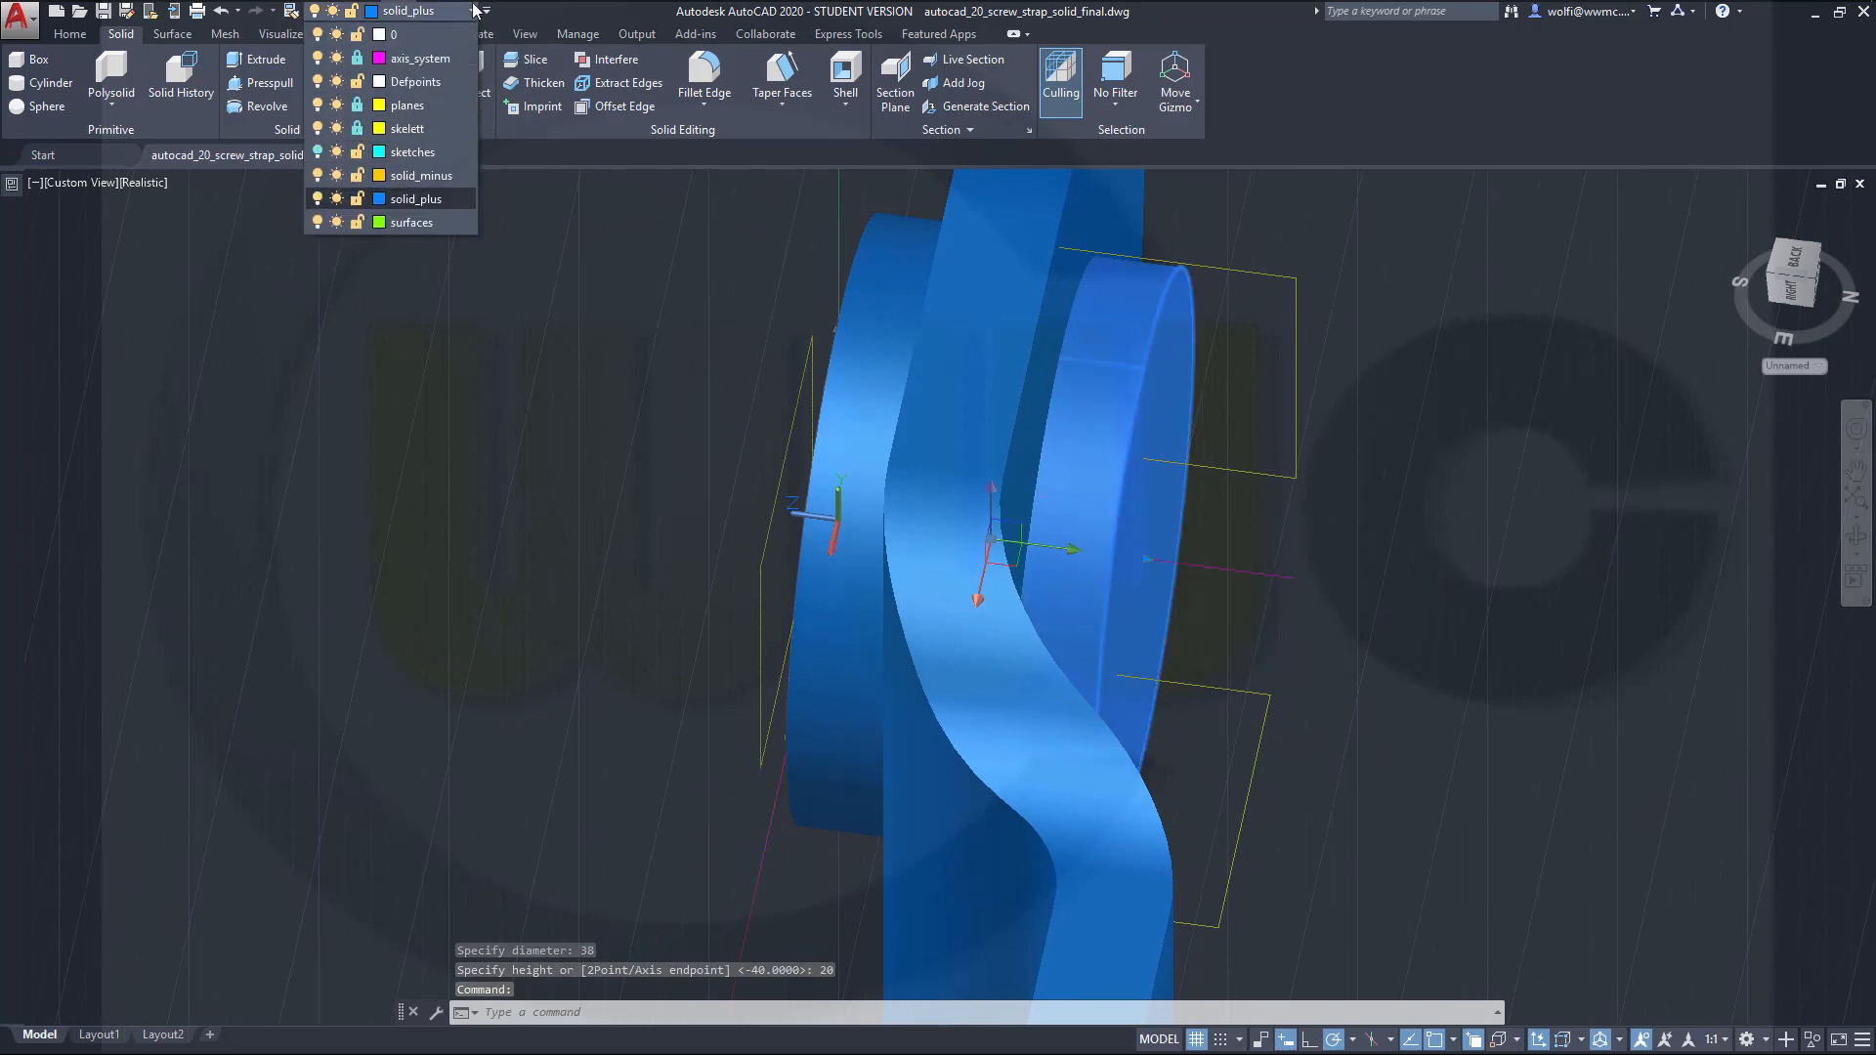
pyautogui.click(422, 176)
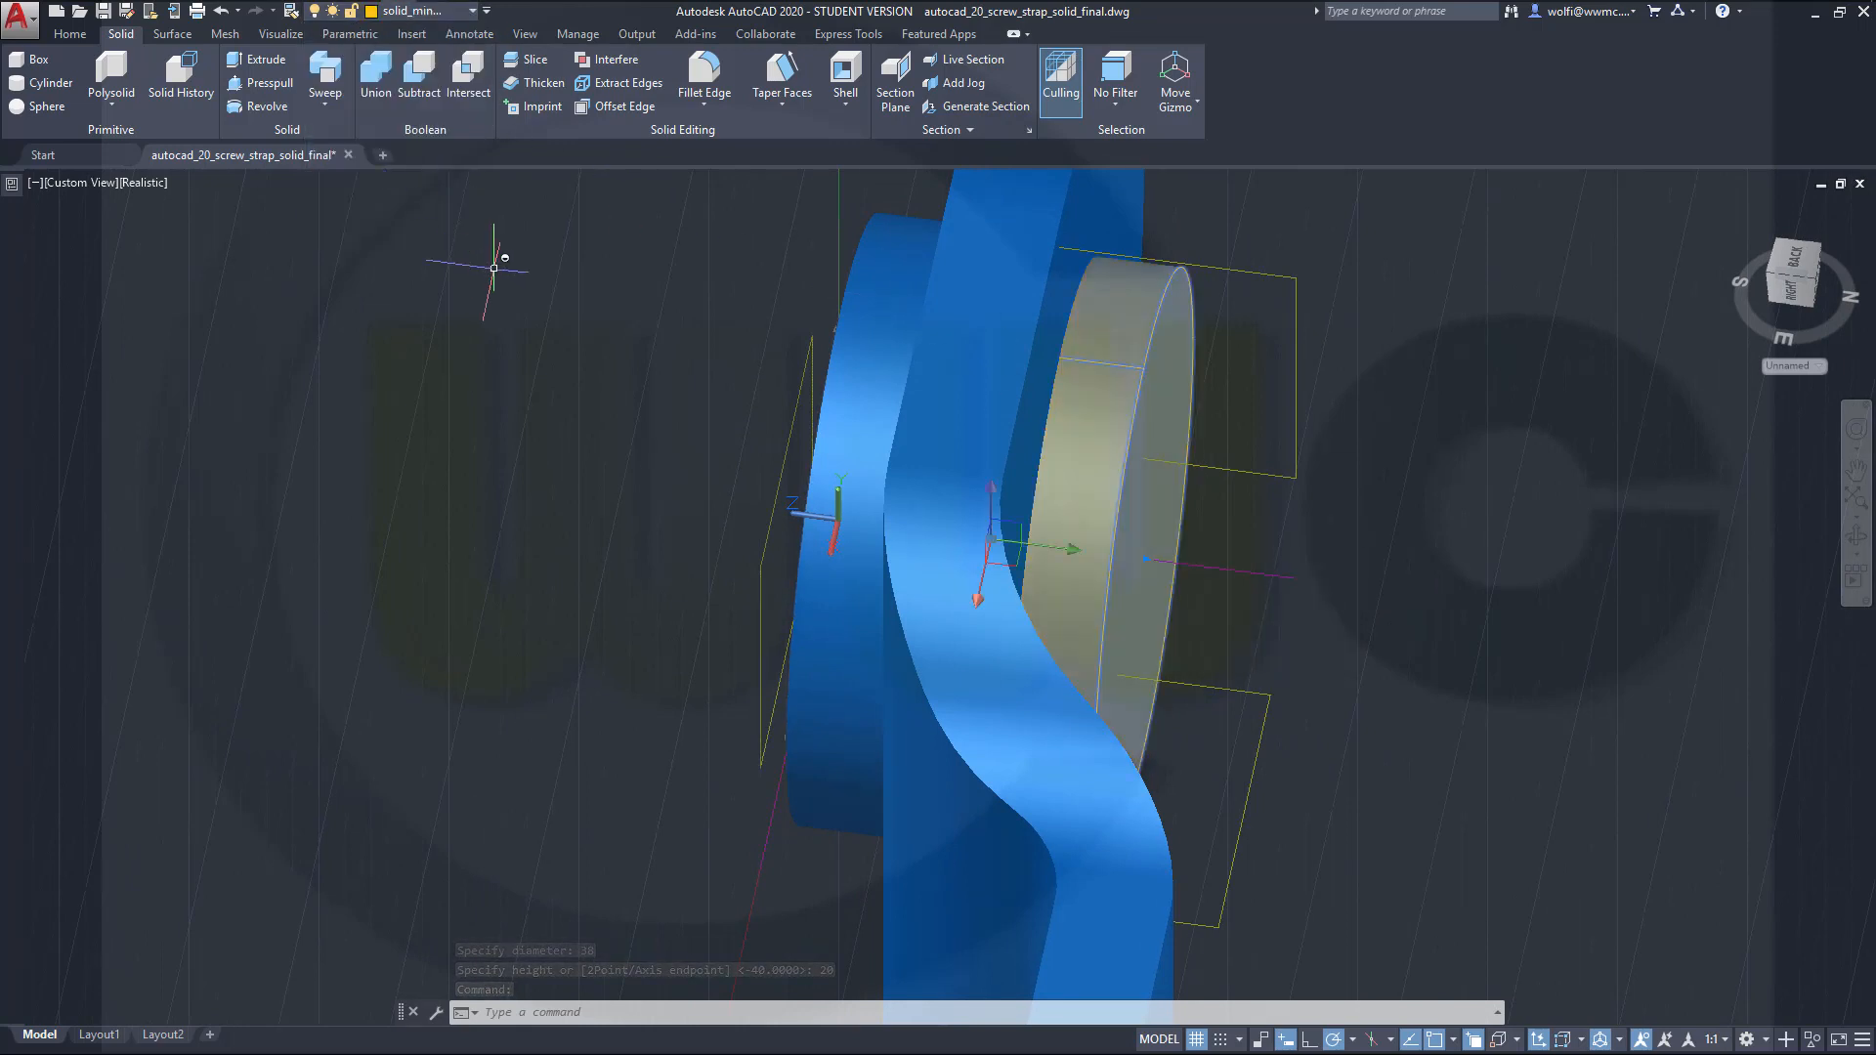
pyautogui.press('Escape')
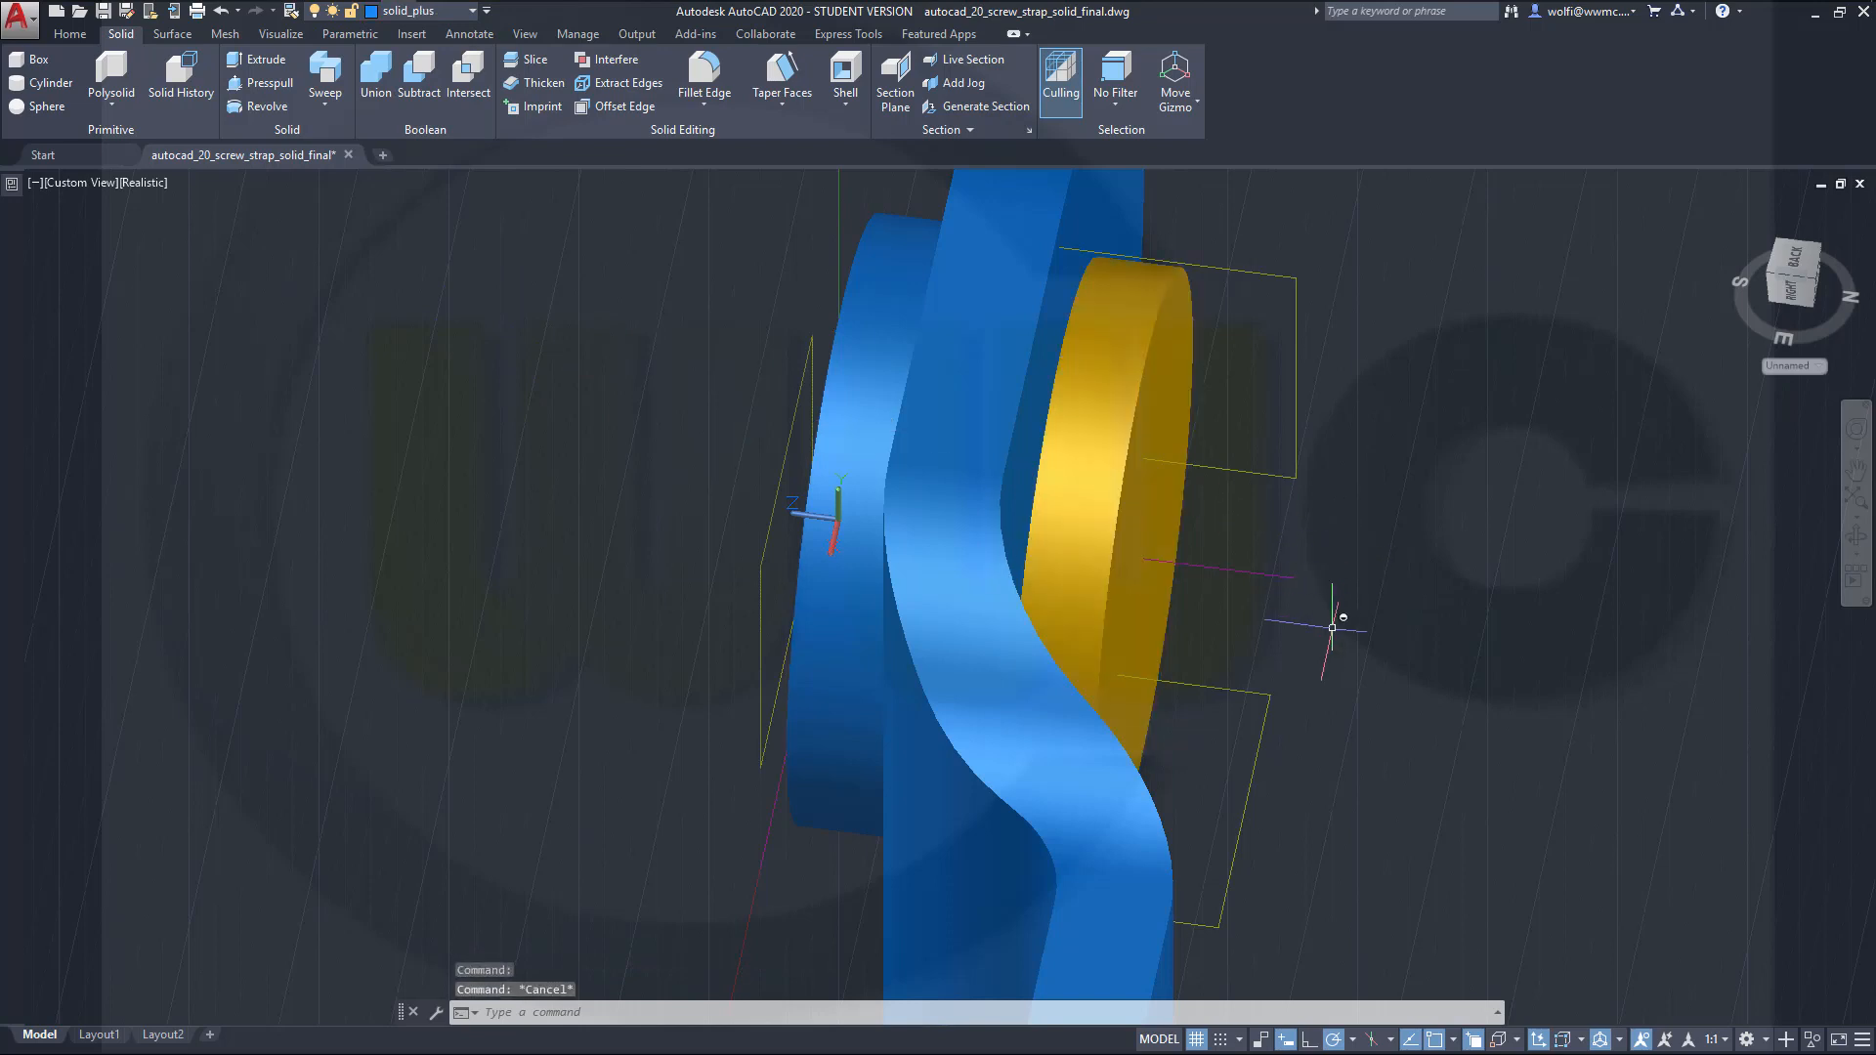
# Step: Move the solid_minus cylinder 1 unit along its axis, away from the disc's flat face, with 3D Move
pyautogui.keyDown('shift'); pyautogui.moveTo(1331, 619); pyautogui.dragTo(1123, 603, button='middle'); pyautogui.keyUp('shift')
pyautogui.keyDown('shift'); pyautogui.moveTo(680, 537); pyautogui.dragTo(511, 489, button='middle'); pyautogui.keyUp('shift')
pyautogui.click(74, 35)
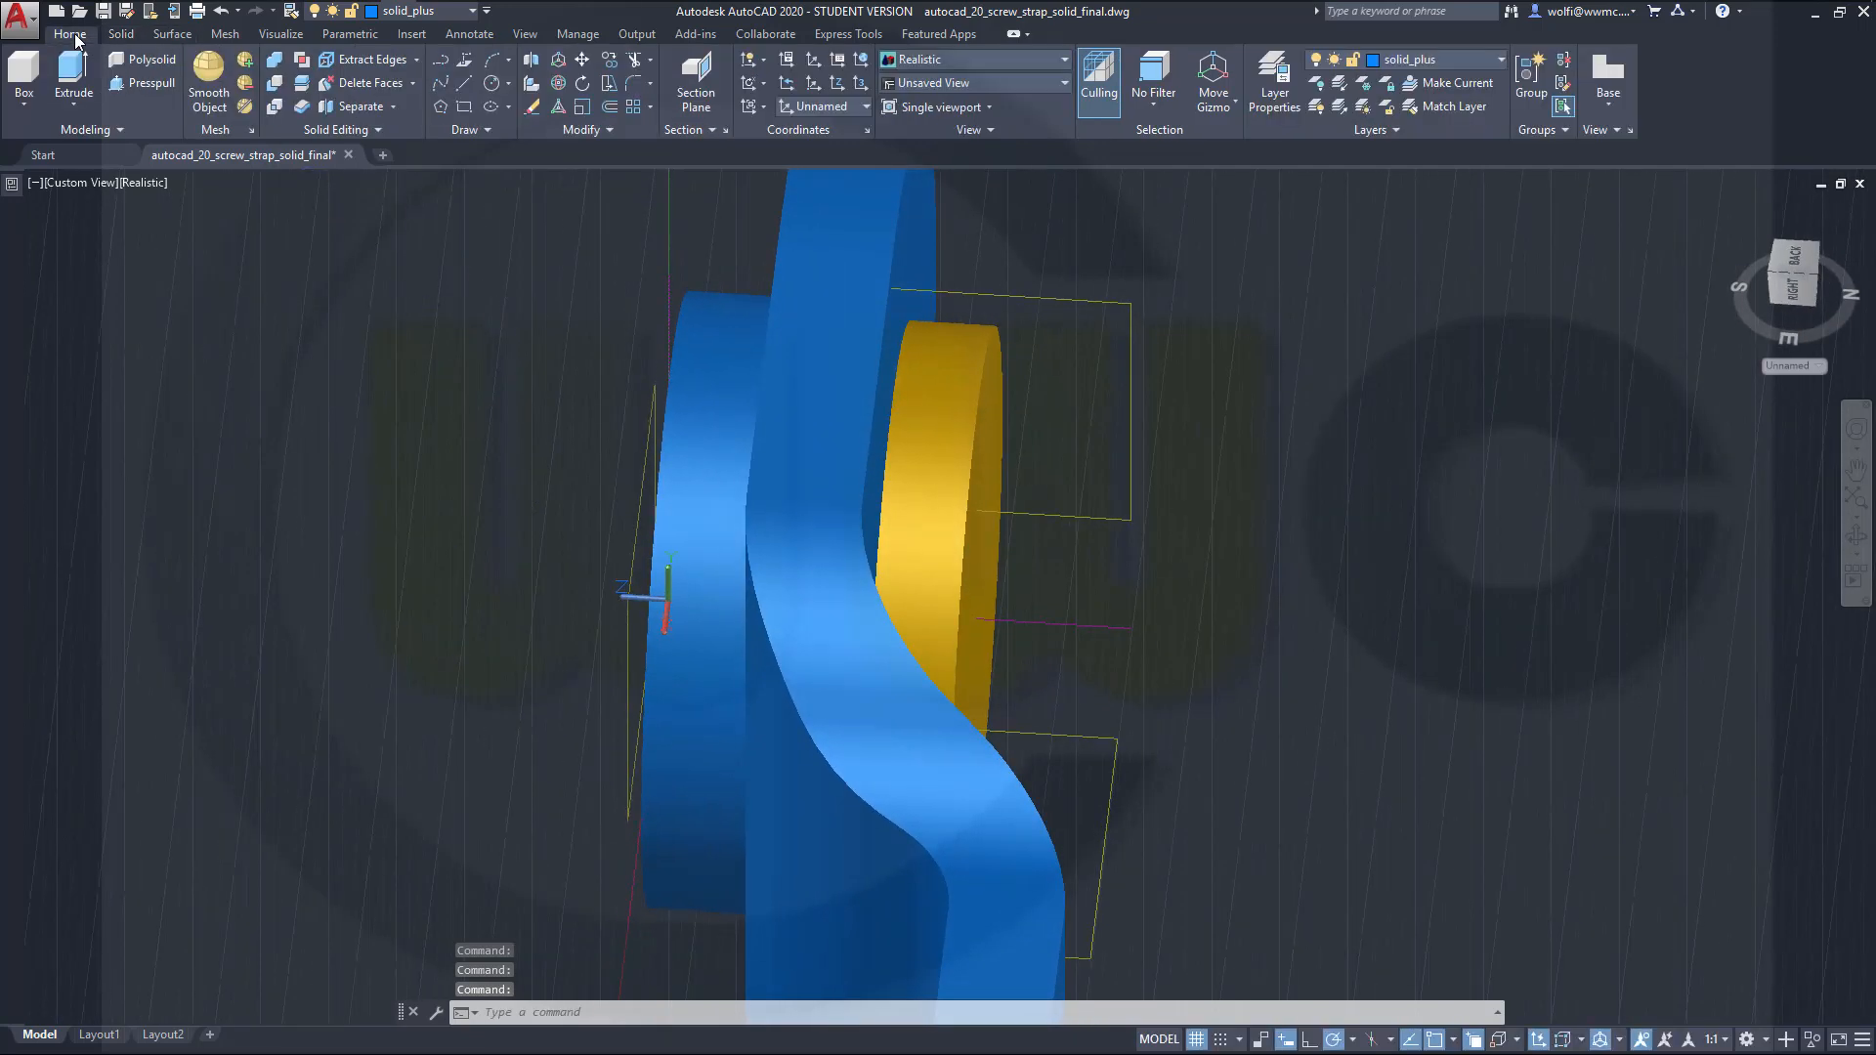
pyautogui.click(561, 61)
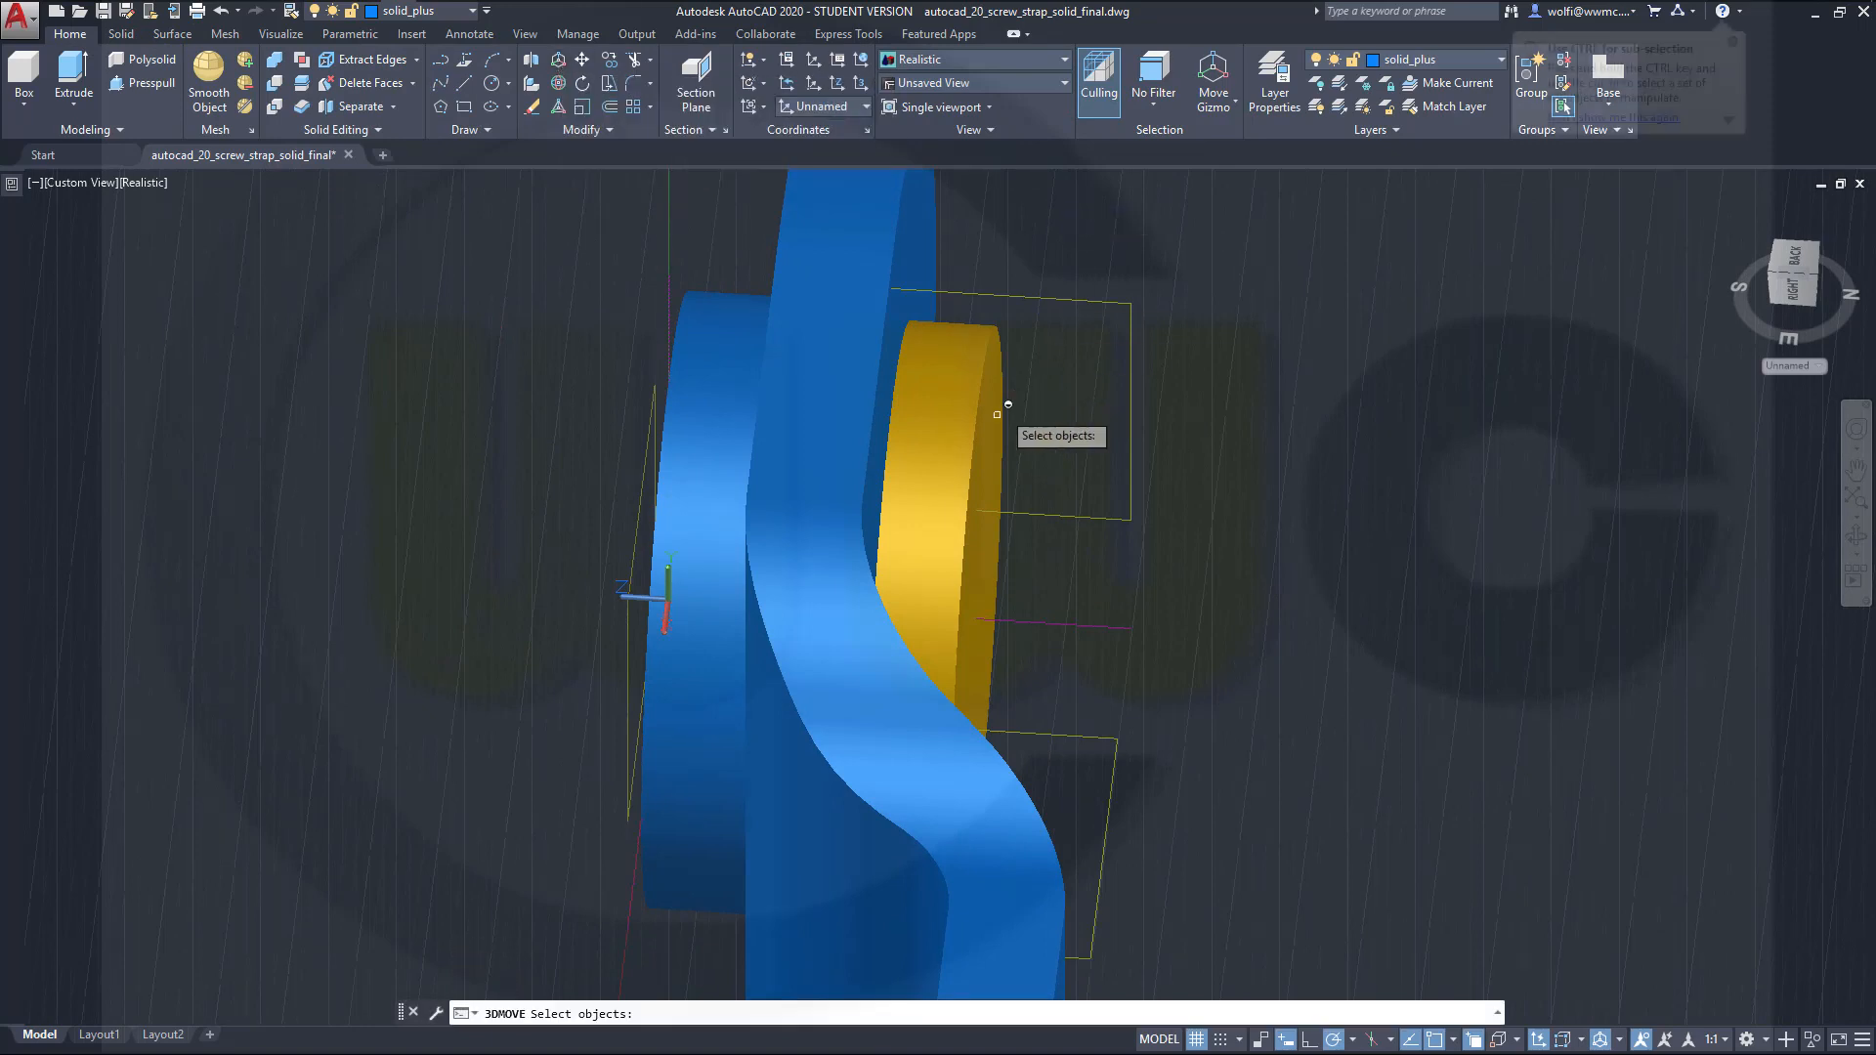
pyautogui.click(959, 455)
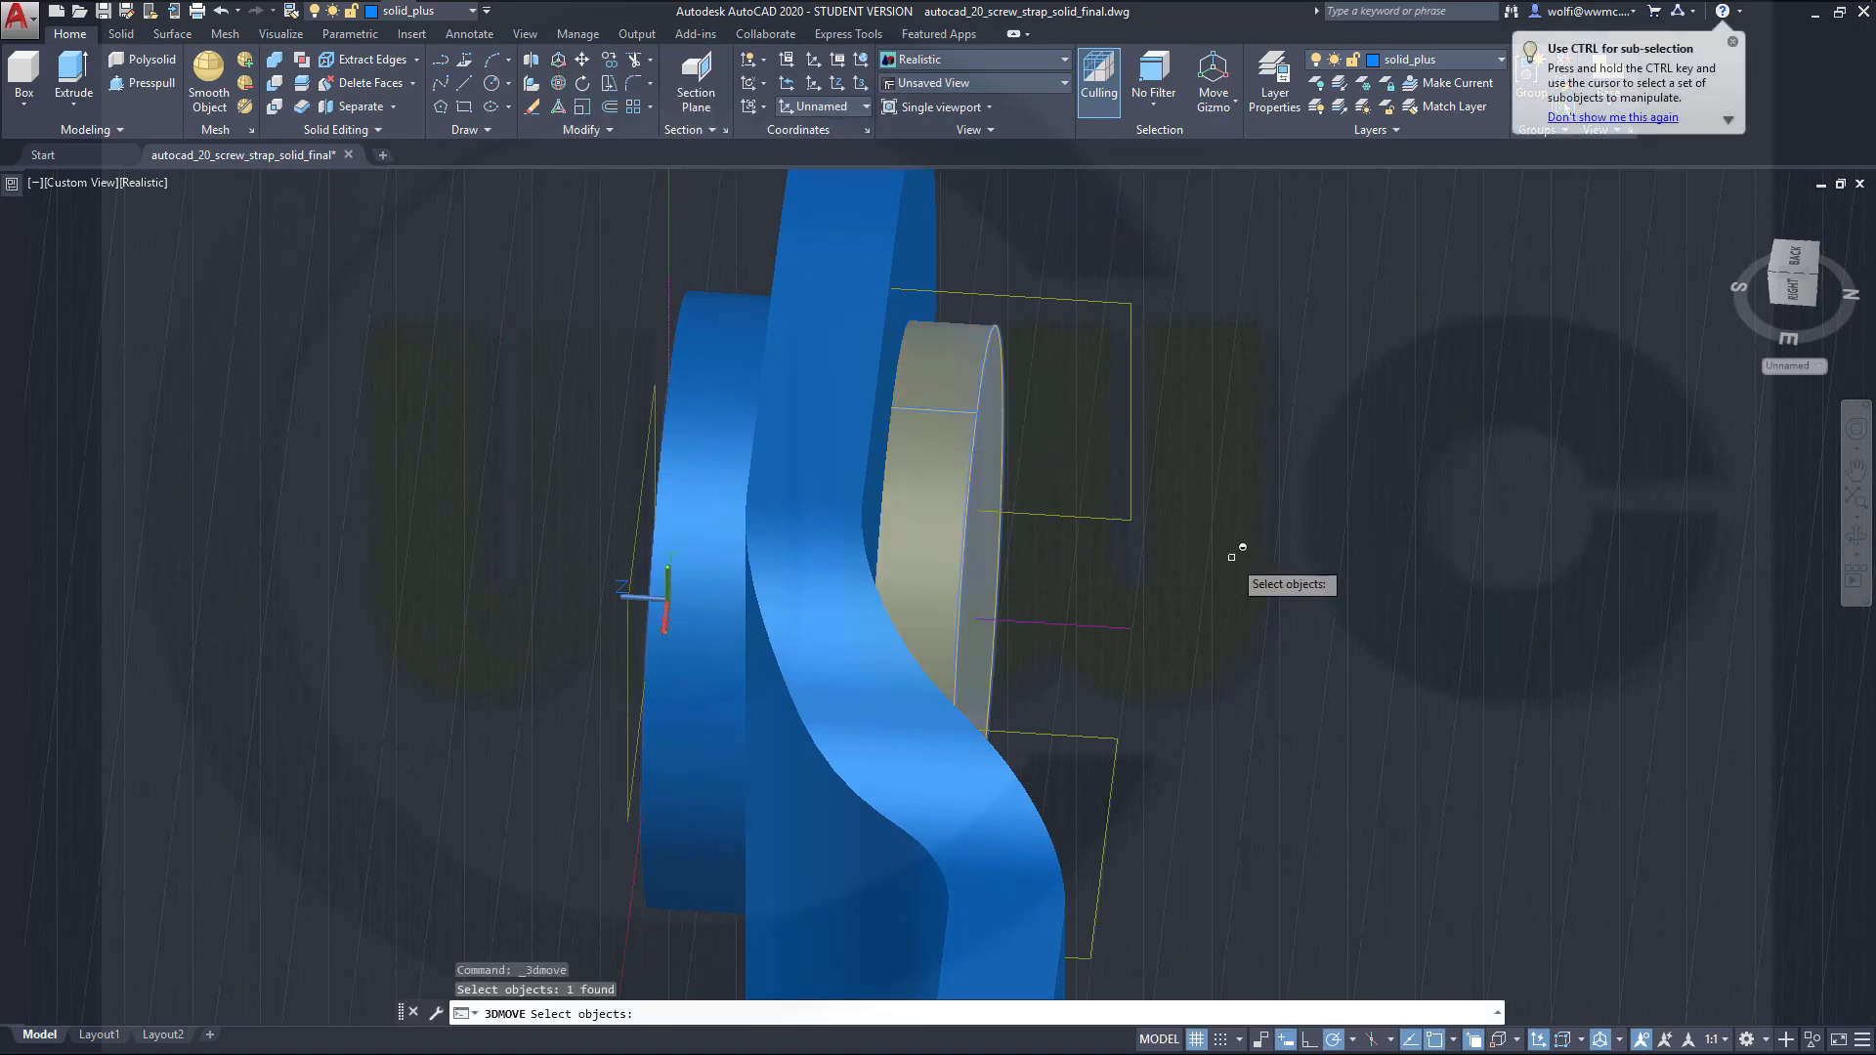
pyautogui.press('Return')
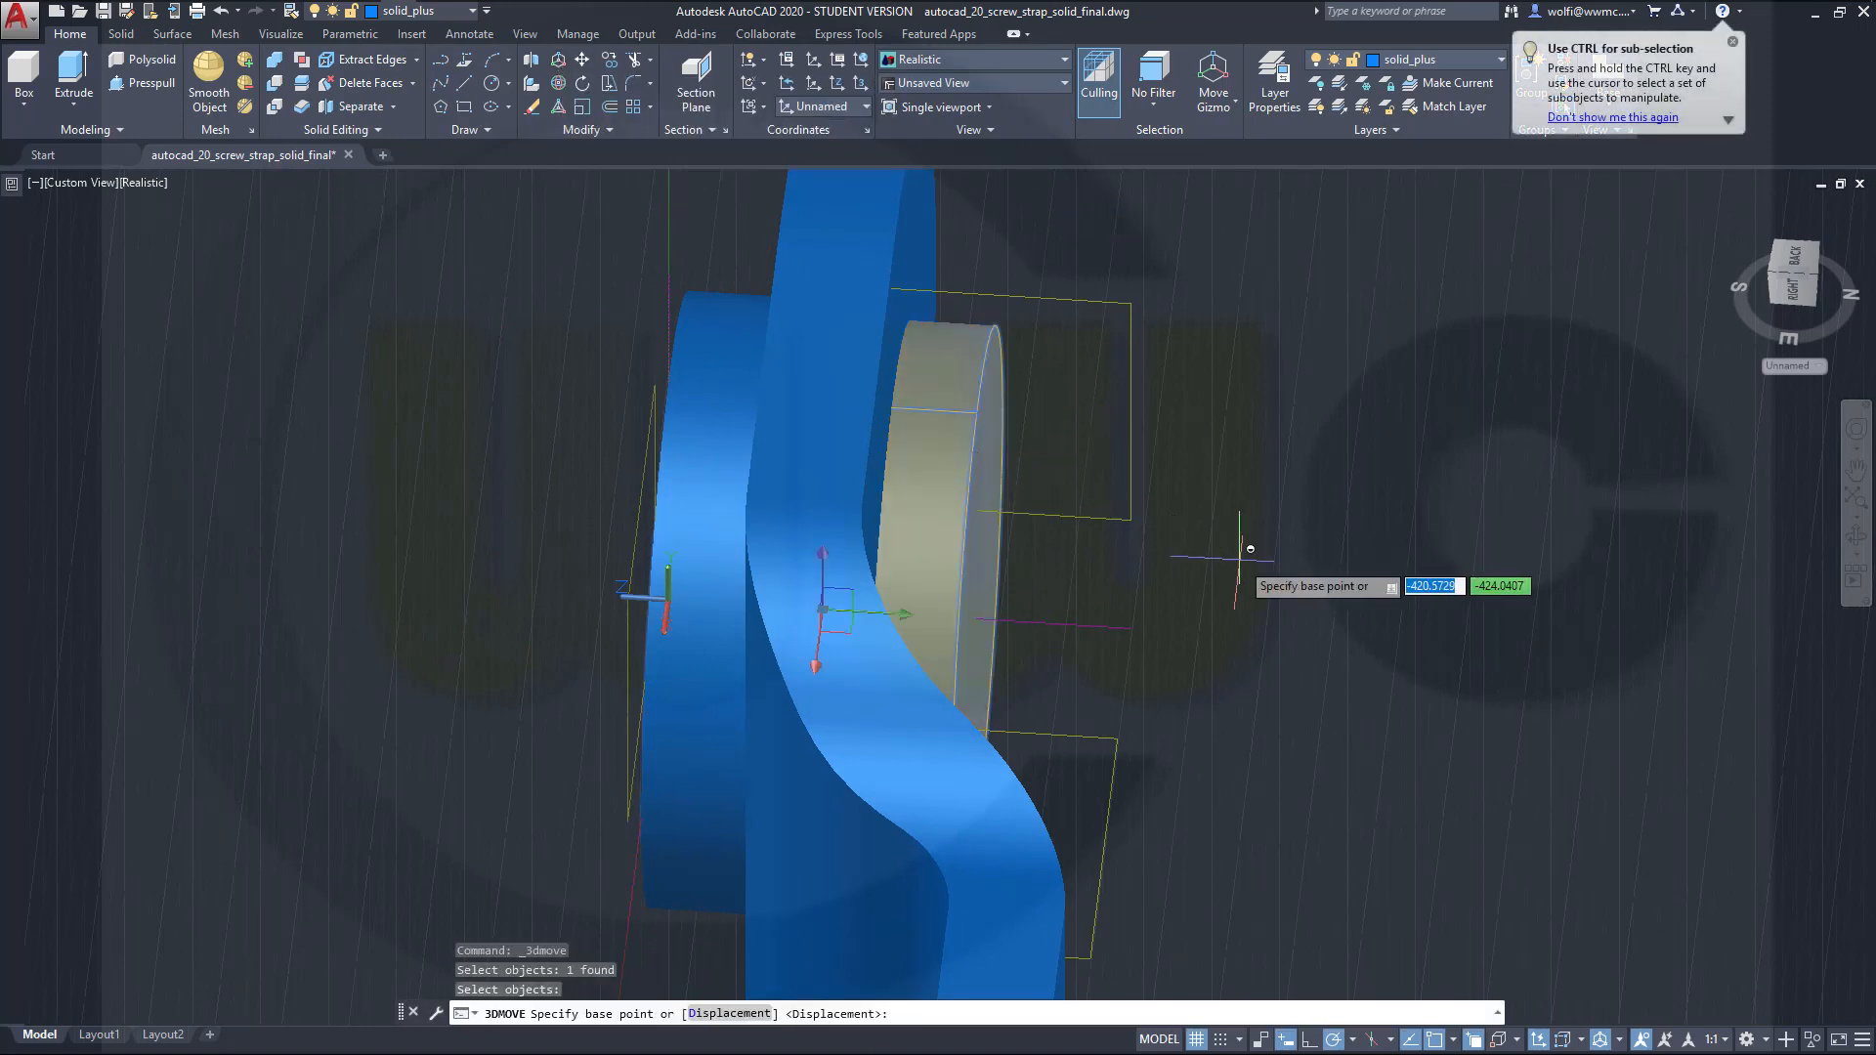
pyautogui.click(901, 616)
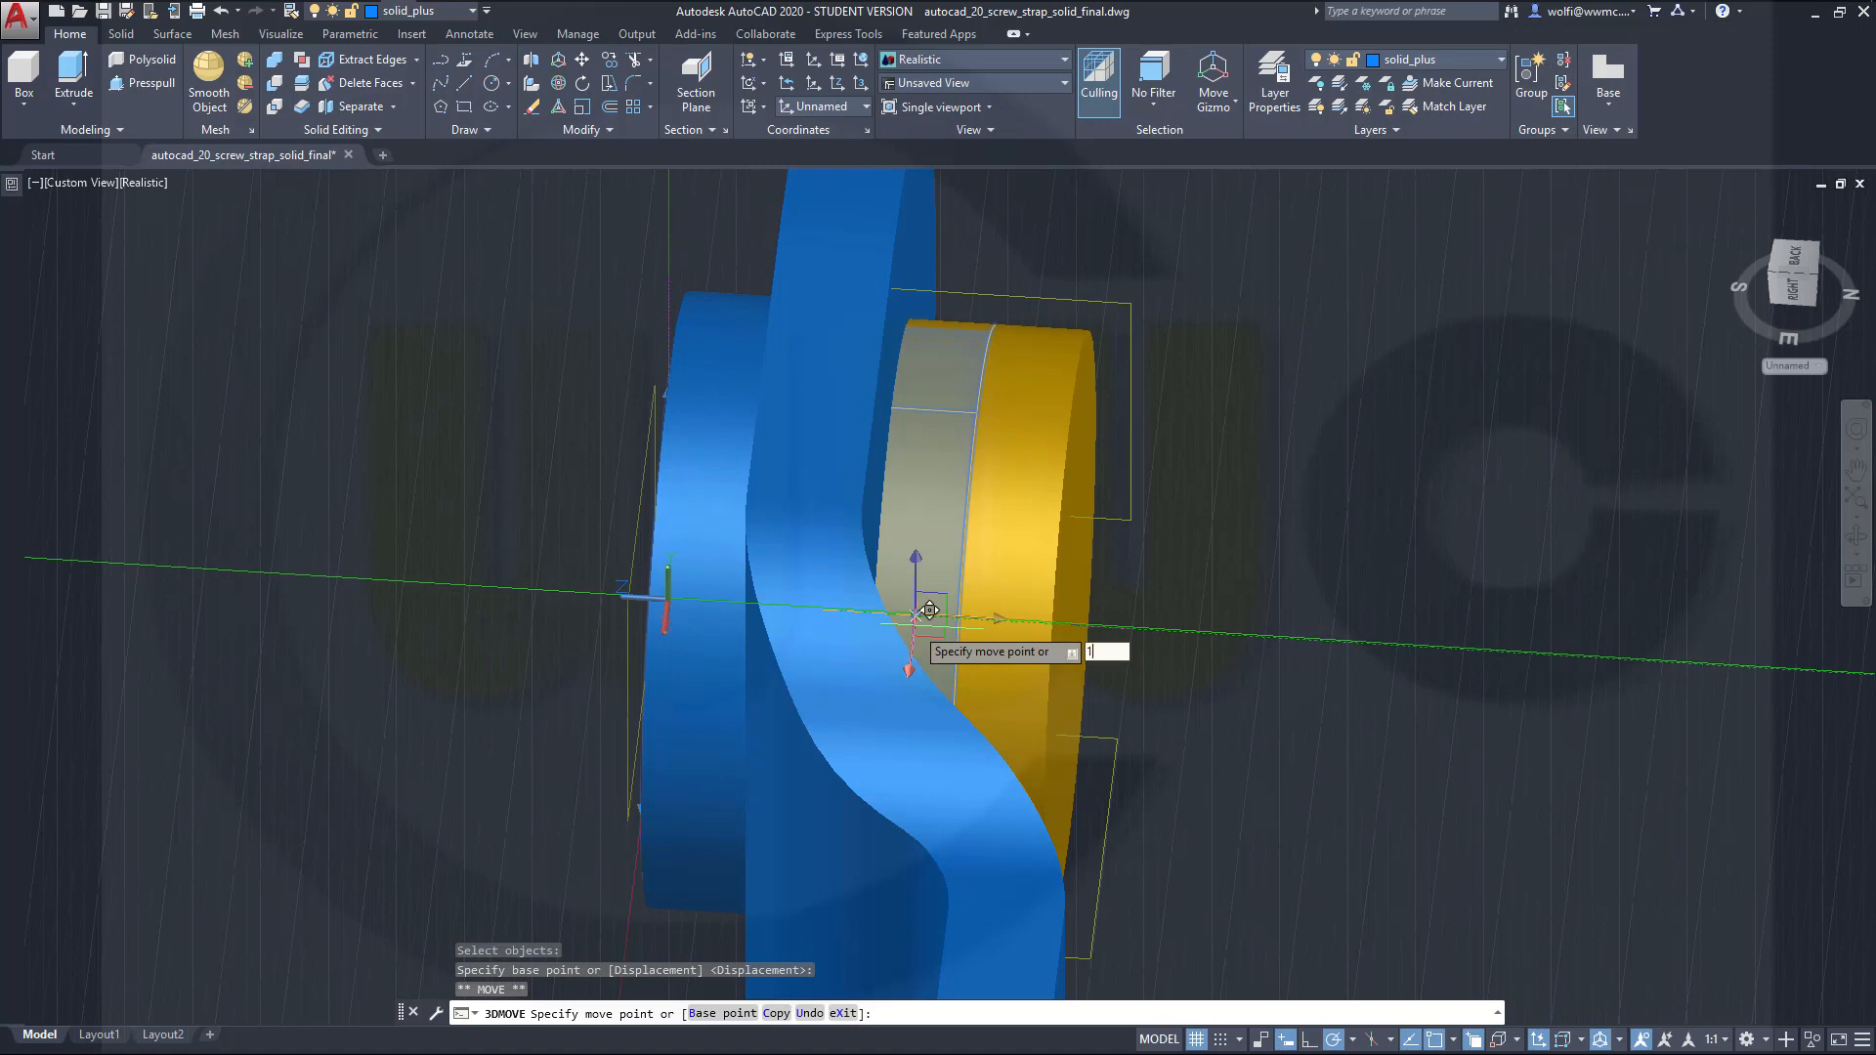
pyautogui.press('Return')
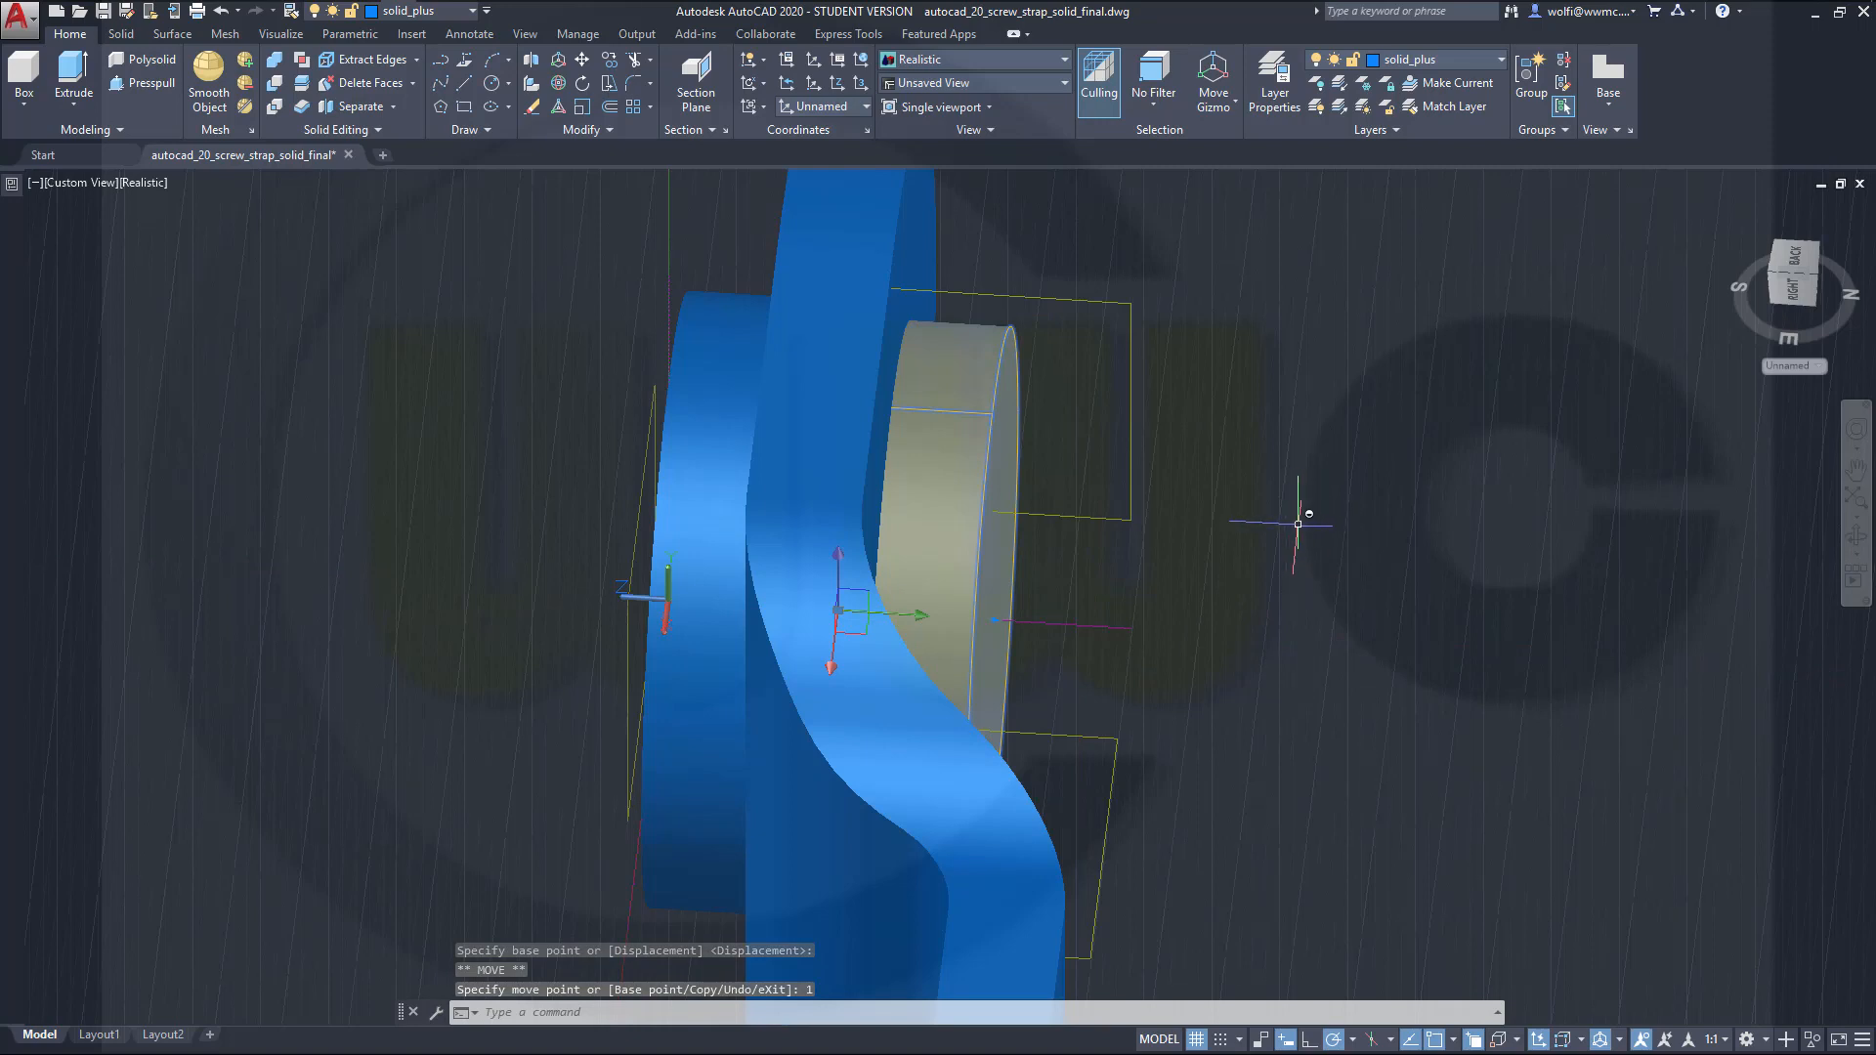
pyautogui.press('Escape')
# Step: Subtract the solid_minus cylinder from the strap body to cut a round recess behind the disc
pyautogui.keyDown('shift'); pyautogui.moveTo(1206, 565); pyautogui.dragTo(1177, 565, button='middle'); pyautogui.keyUp('shift')
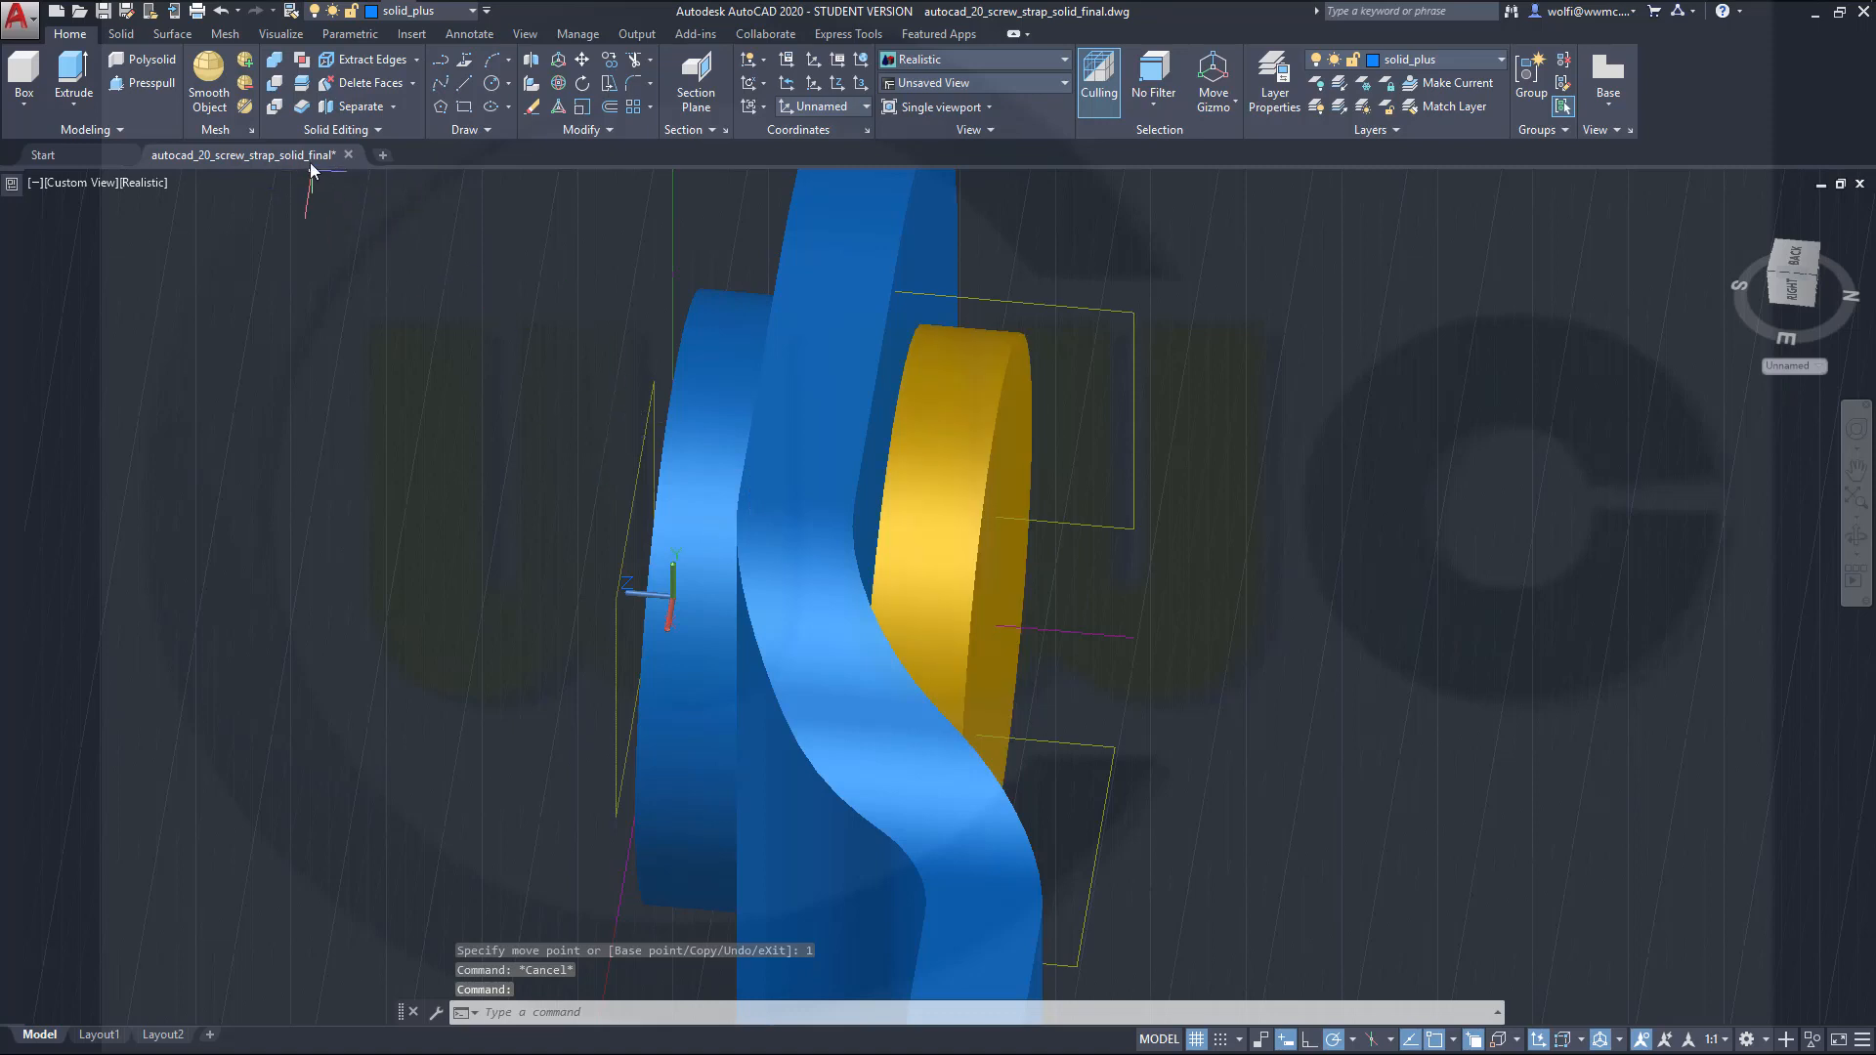
pyautogui.click(275, 86)
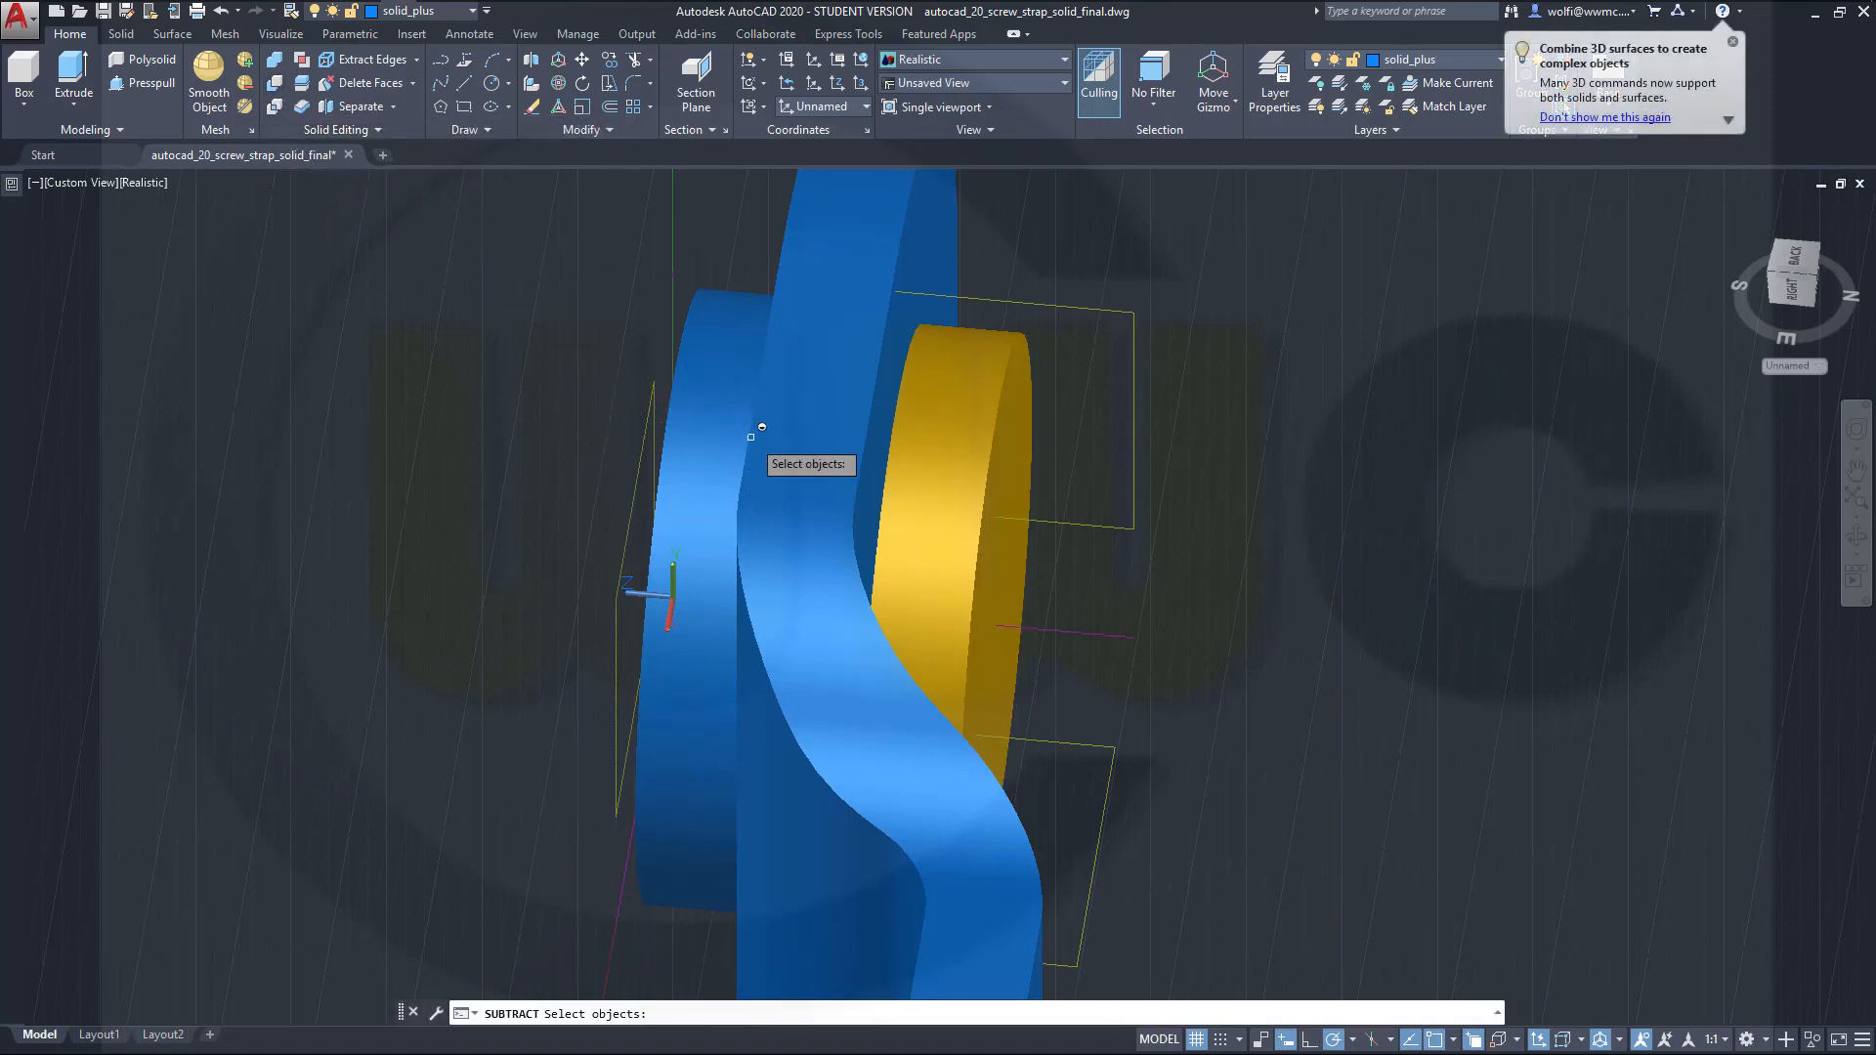
pyautogui.click(796, 471)
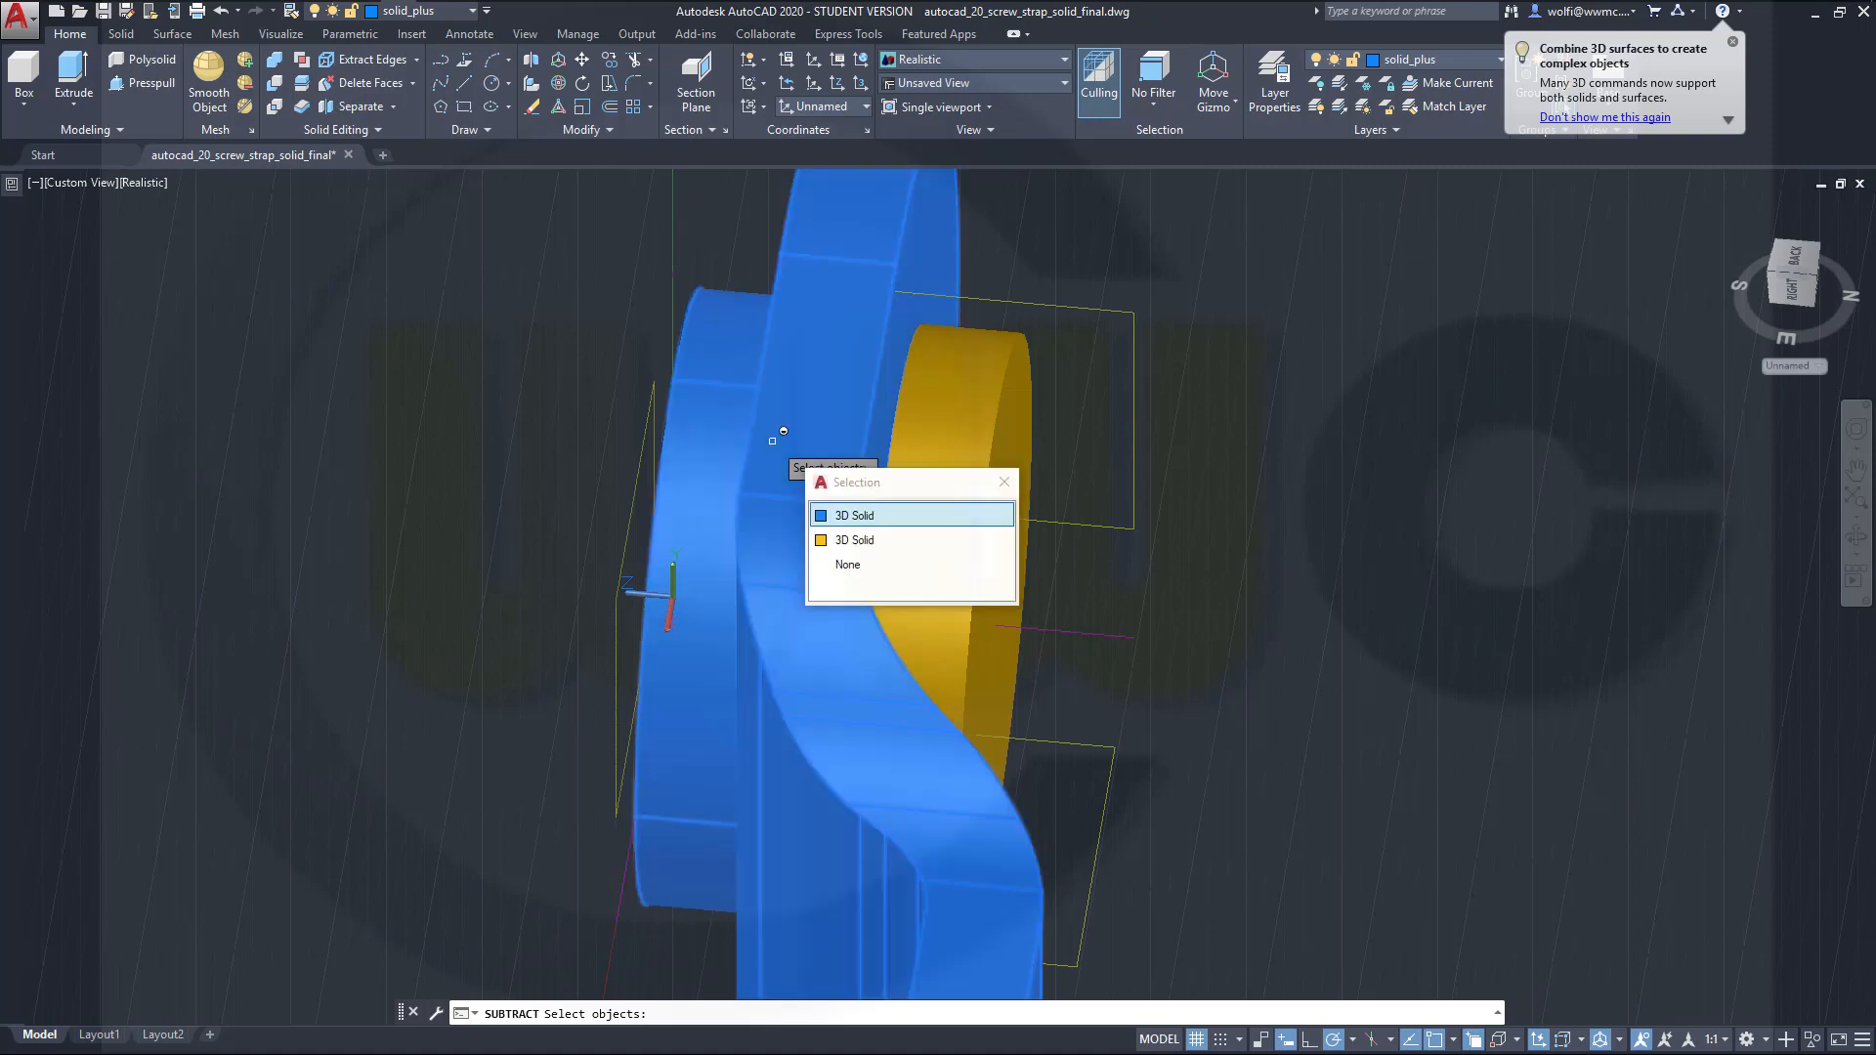
pyautogui.click(851, 519)
pyautogui.press('Return')
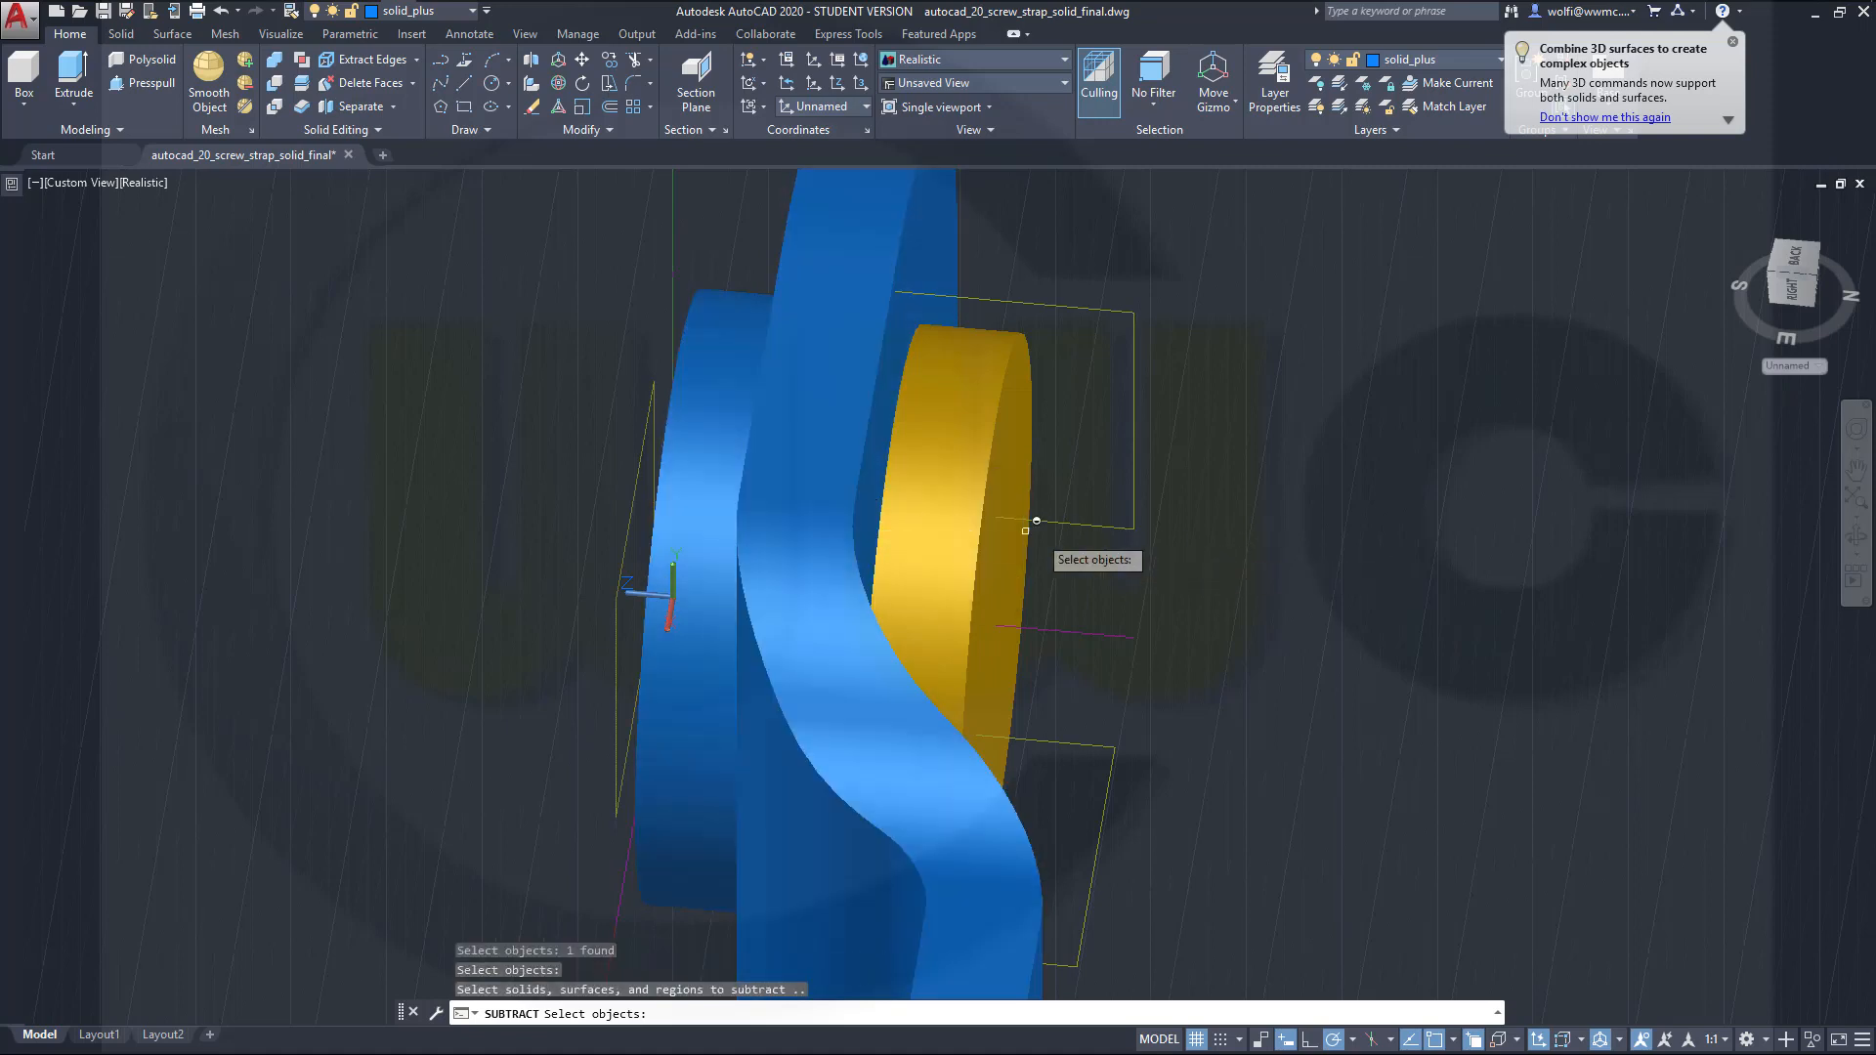
pyautogui.click(973, 511)
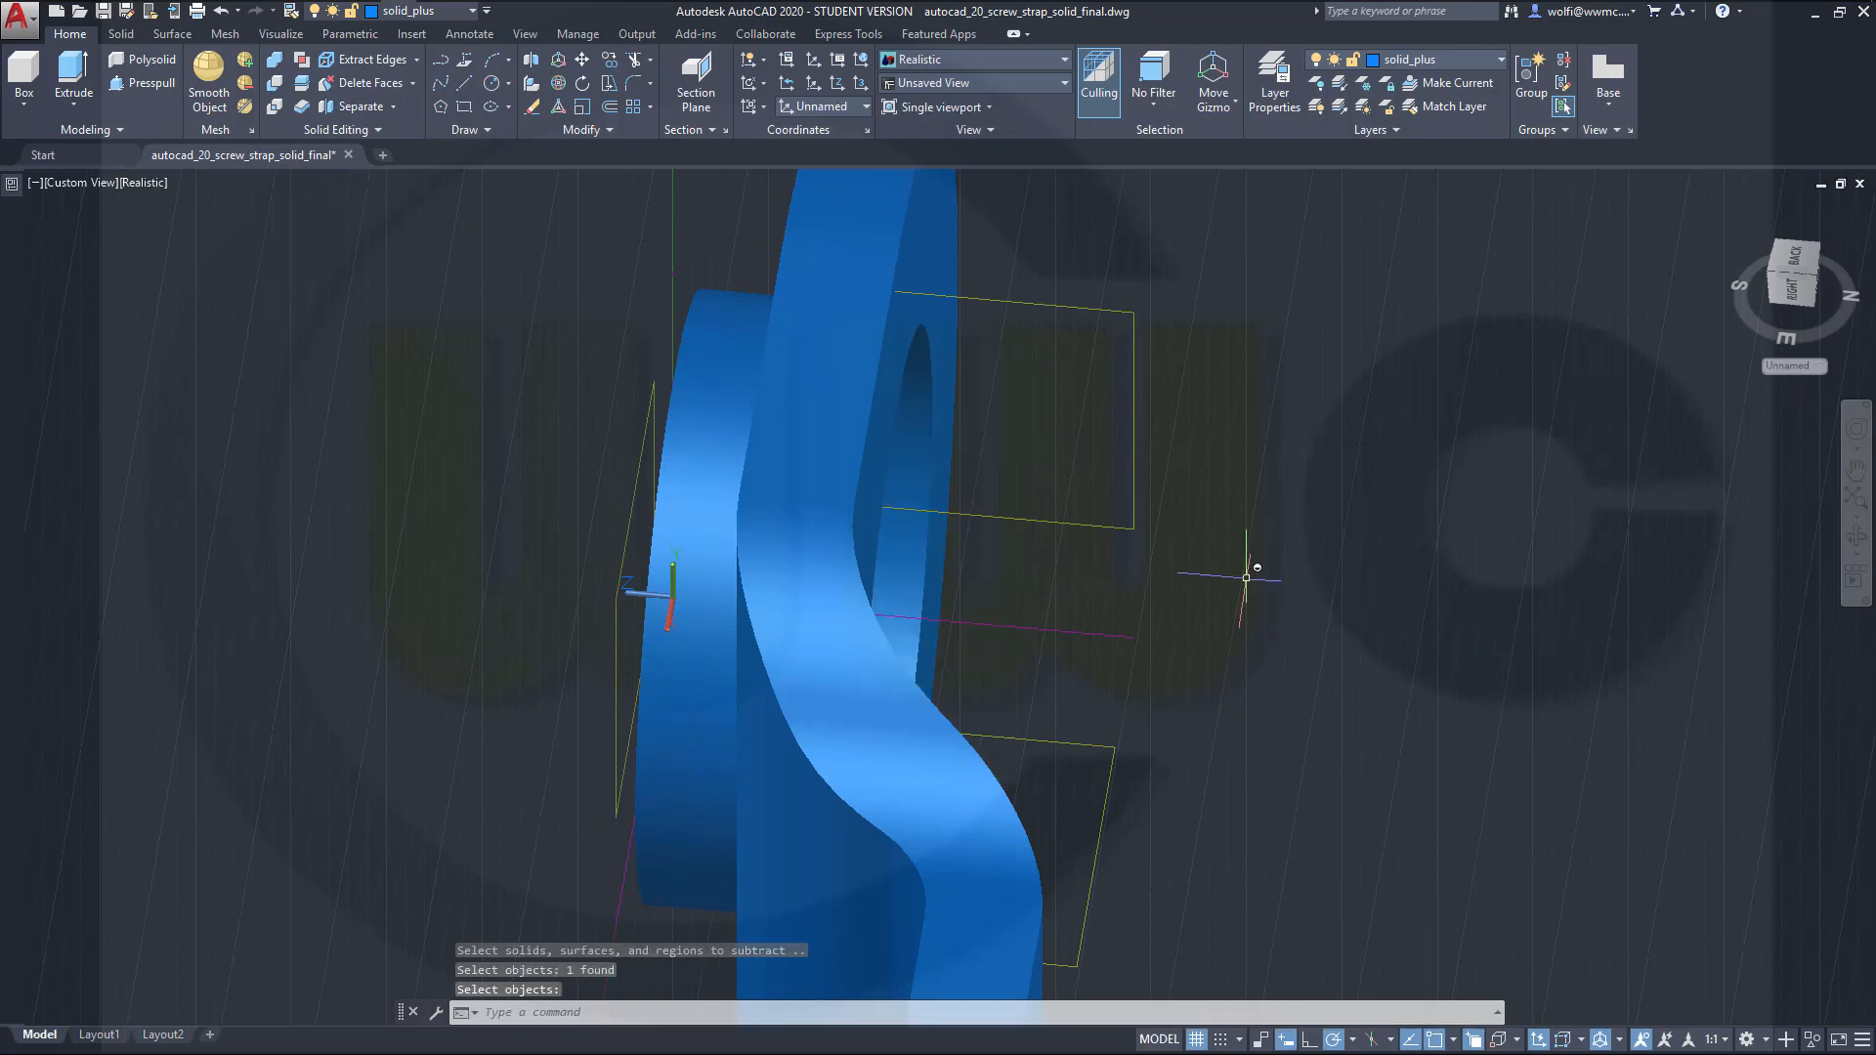
pyautogui.keyDown('shift'); pyautogui.moveTo(1252, 566); pyautogui.dragTo(1036, 698, button='middle'); pyautogui.keyUp('shift')
pyautogui.press('Return')
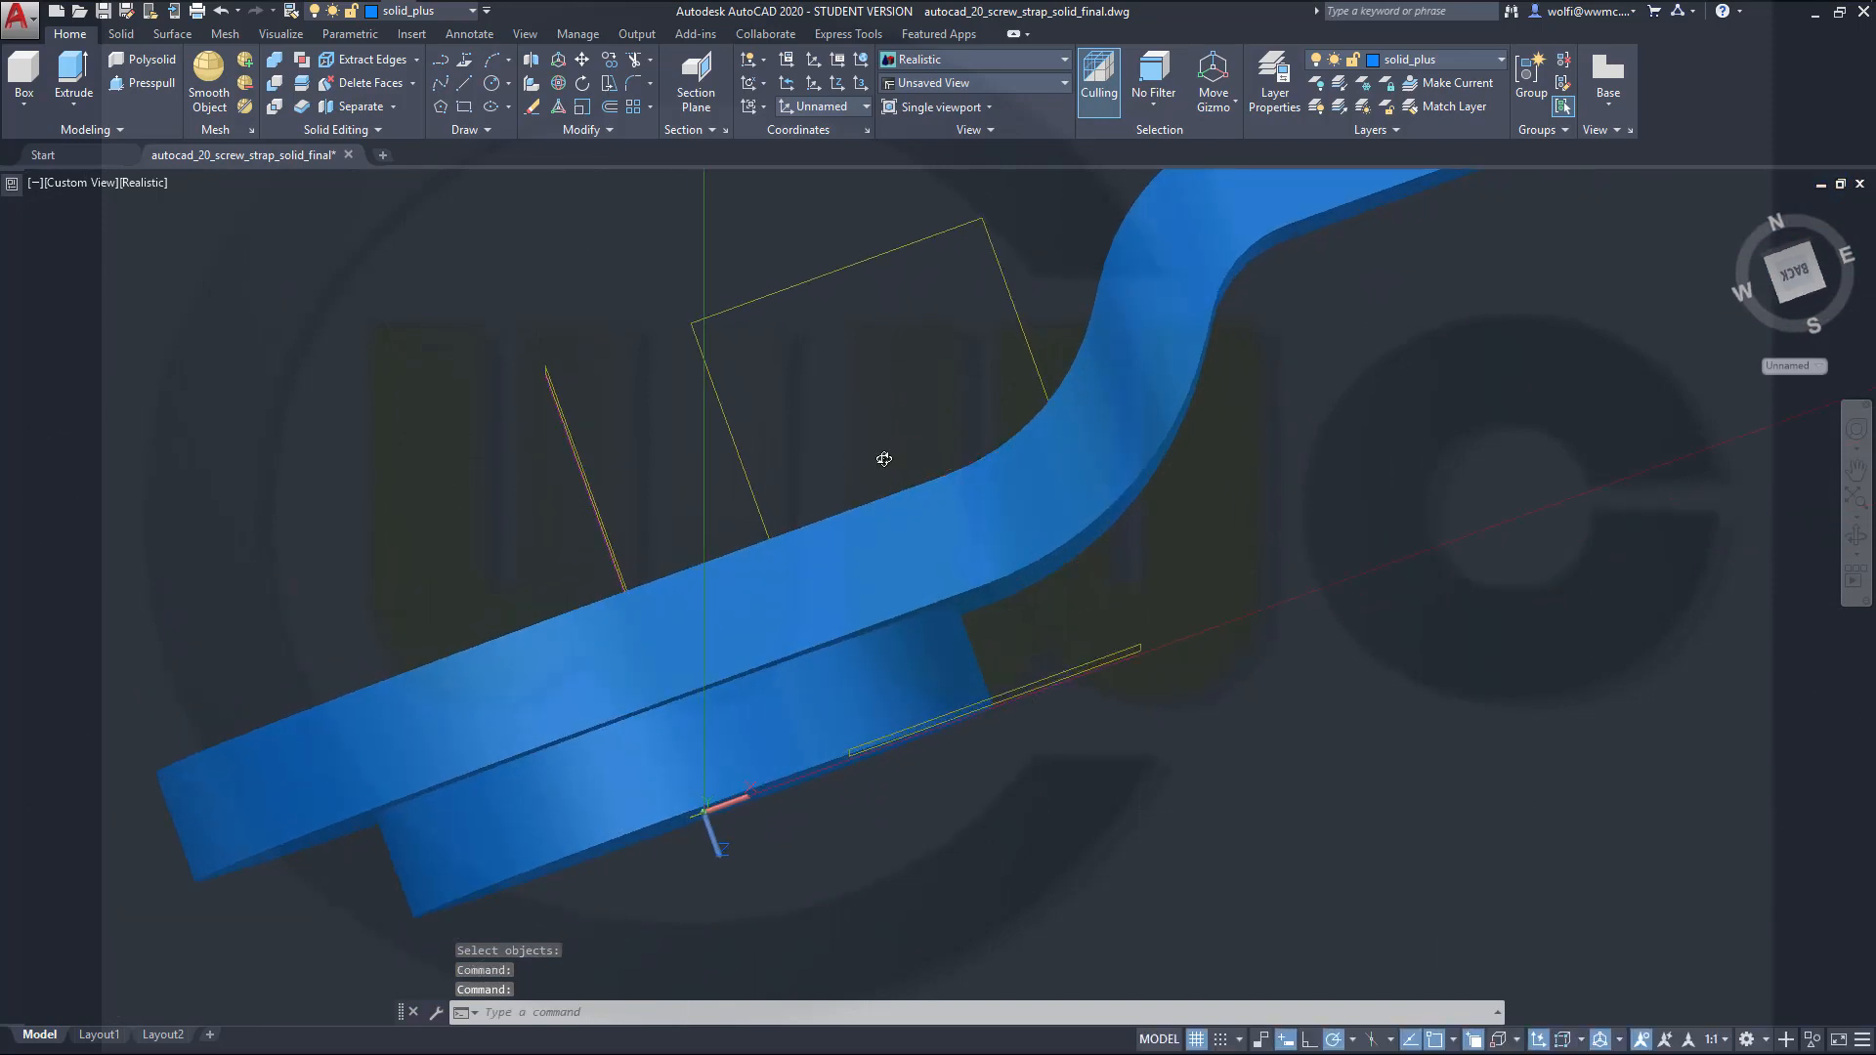
# Step: Reset the coordinate system to WCS and turn off the grid display
pyautogui.keyDown('shift'); pyautogui.moveTo(884, 459); pyautogui.dragTo(1625, 377, button='middle'); pyautogui.keyUp('shift')
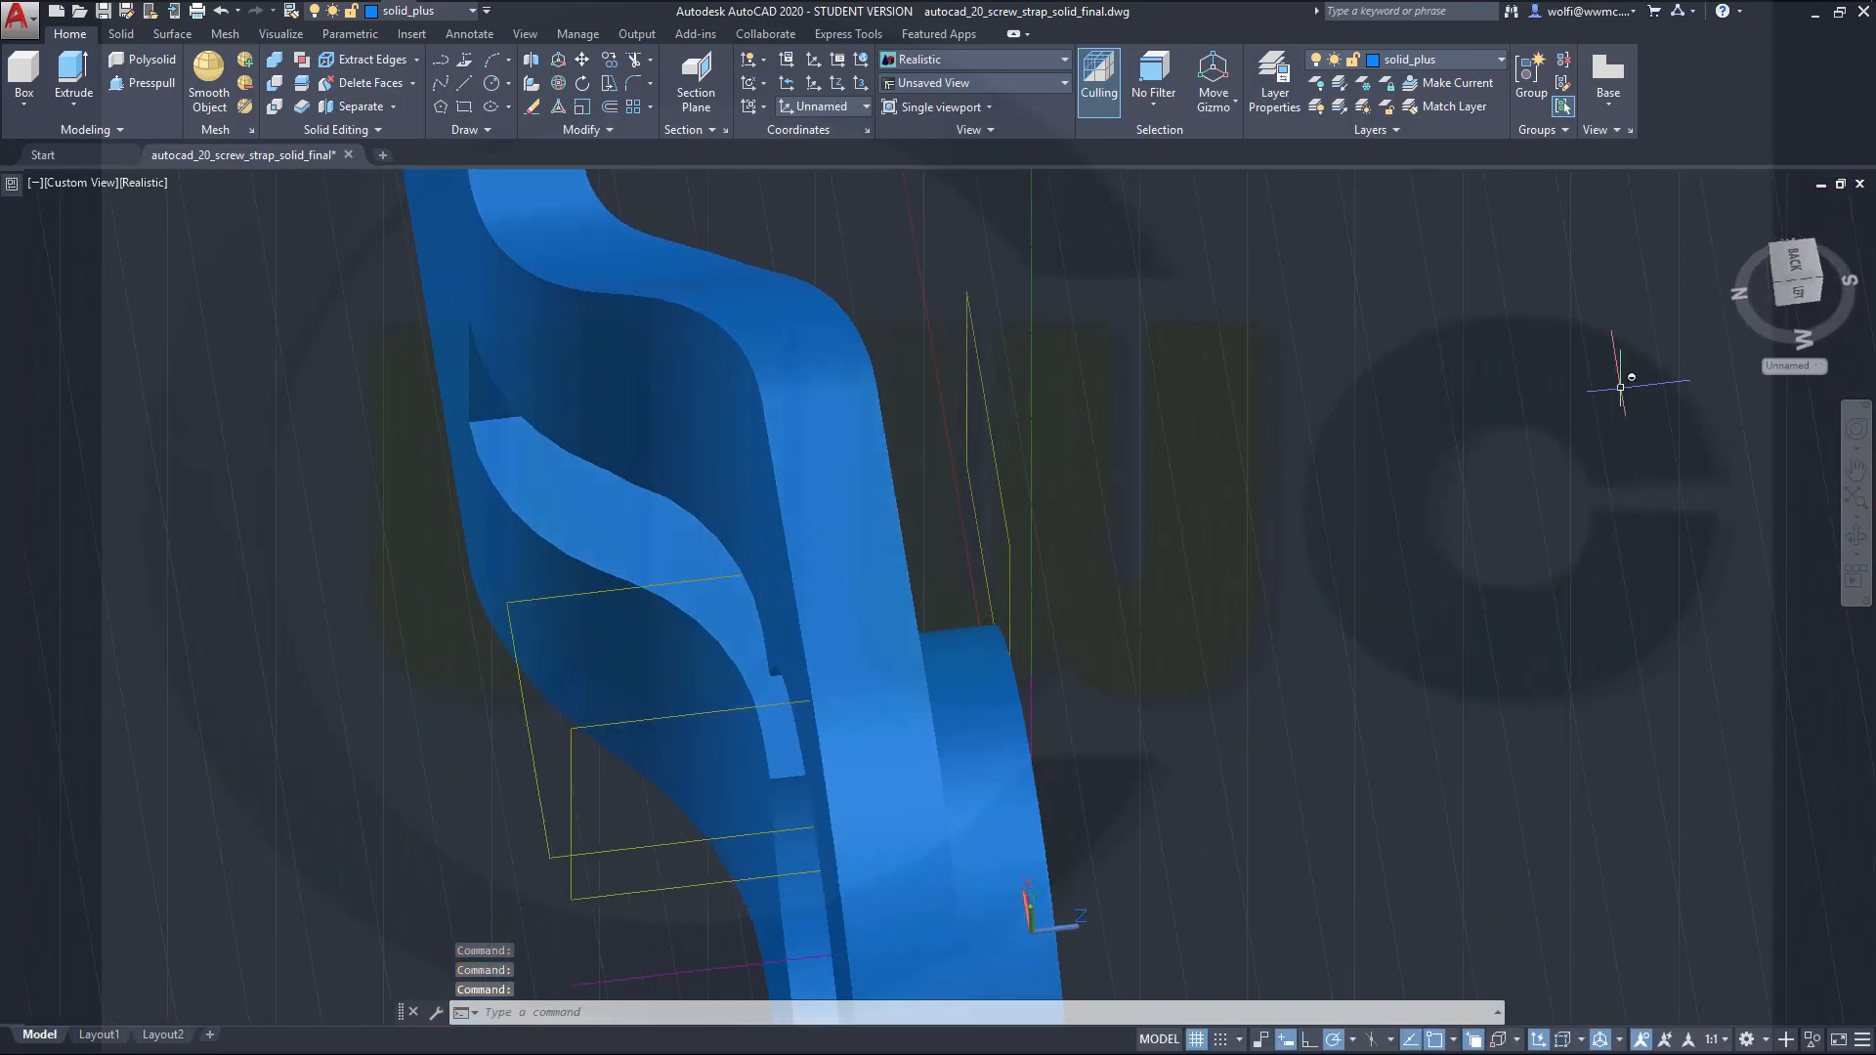
pyautogui.click(1816, 365)
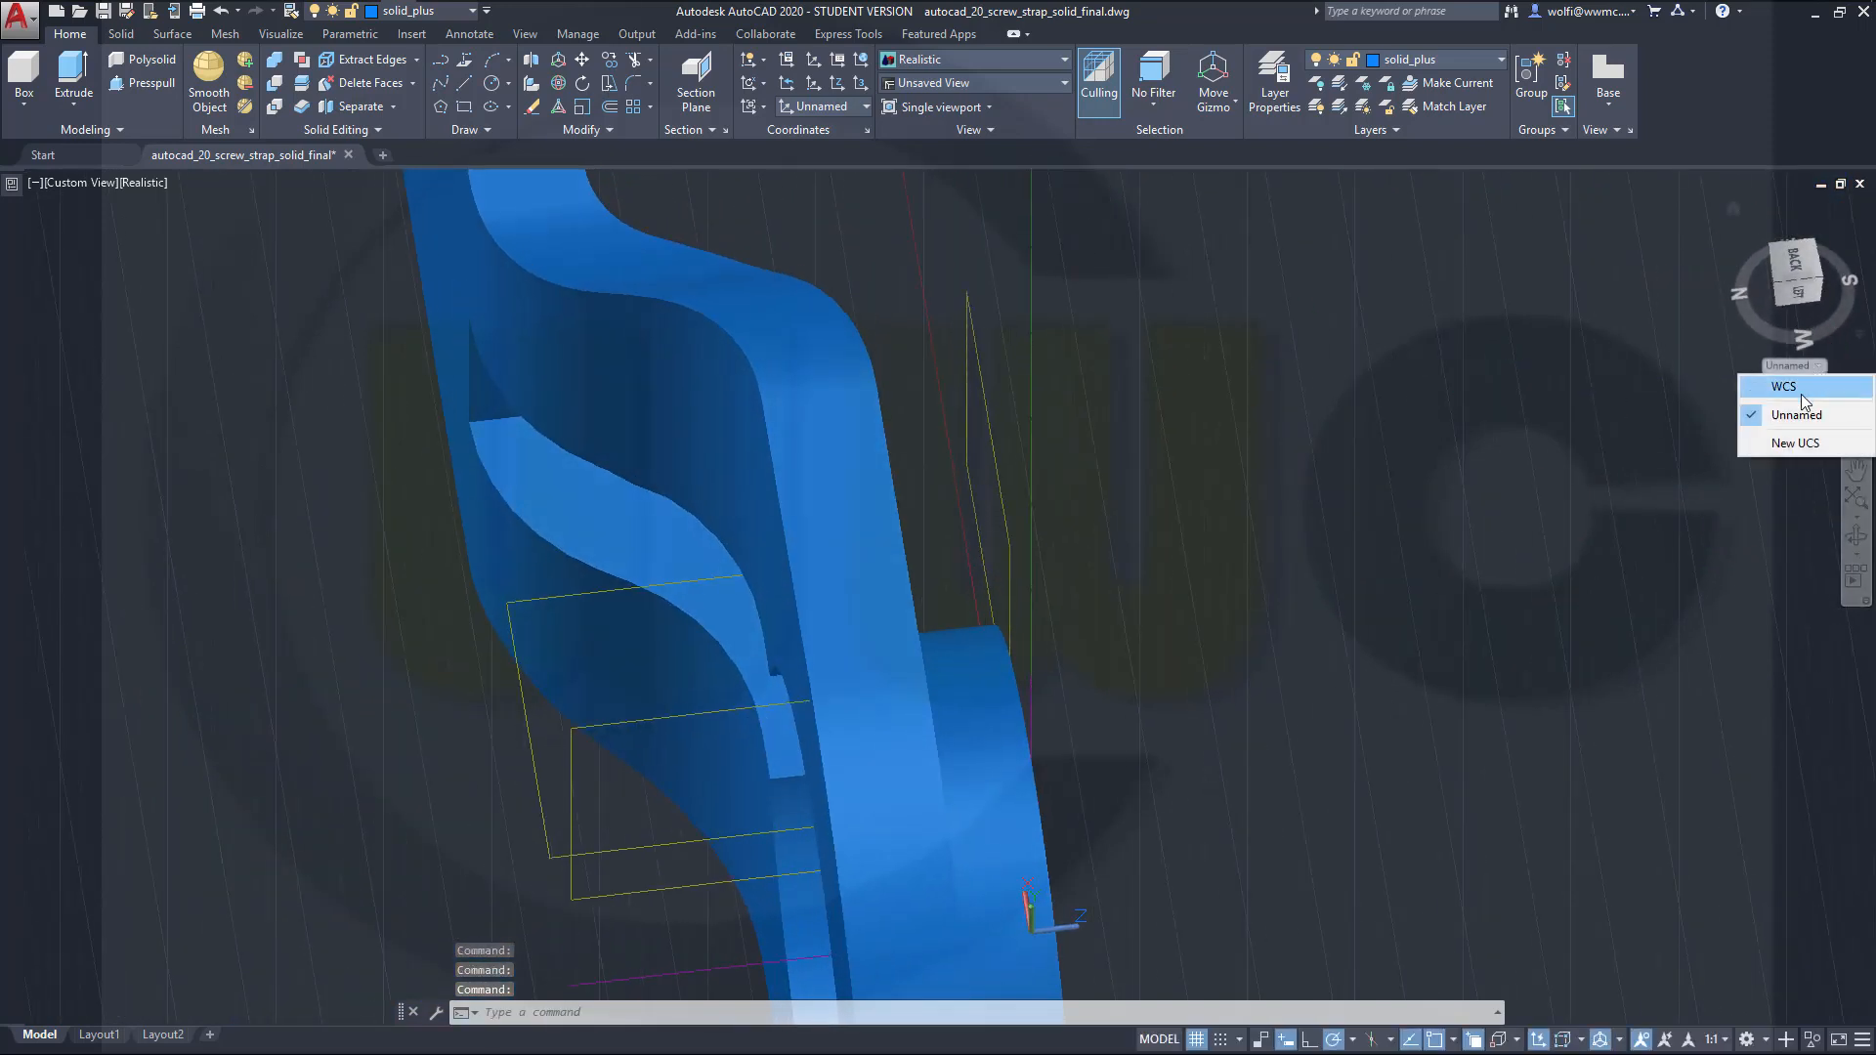
pyautogui.click(1802, 395)
pyautogui.keyDown('shift'); pyautogui.moveTo(1215, 431); pyautogui.dragTo(1212, 222, button='middle'); pyautogui.keyUp('shift')
pyautogui.keyDown('shift'); pyautogui.moveTo(464, 724); pyautogui.dragTo(713, 705, button='middle'); pyautogui.keyUp('shift')
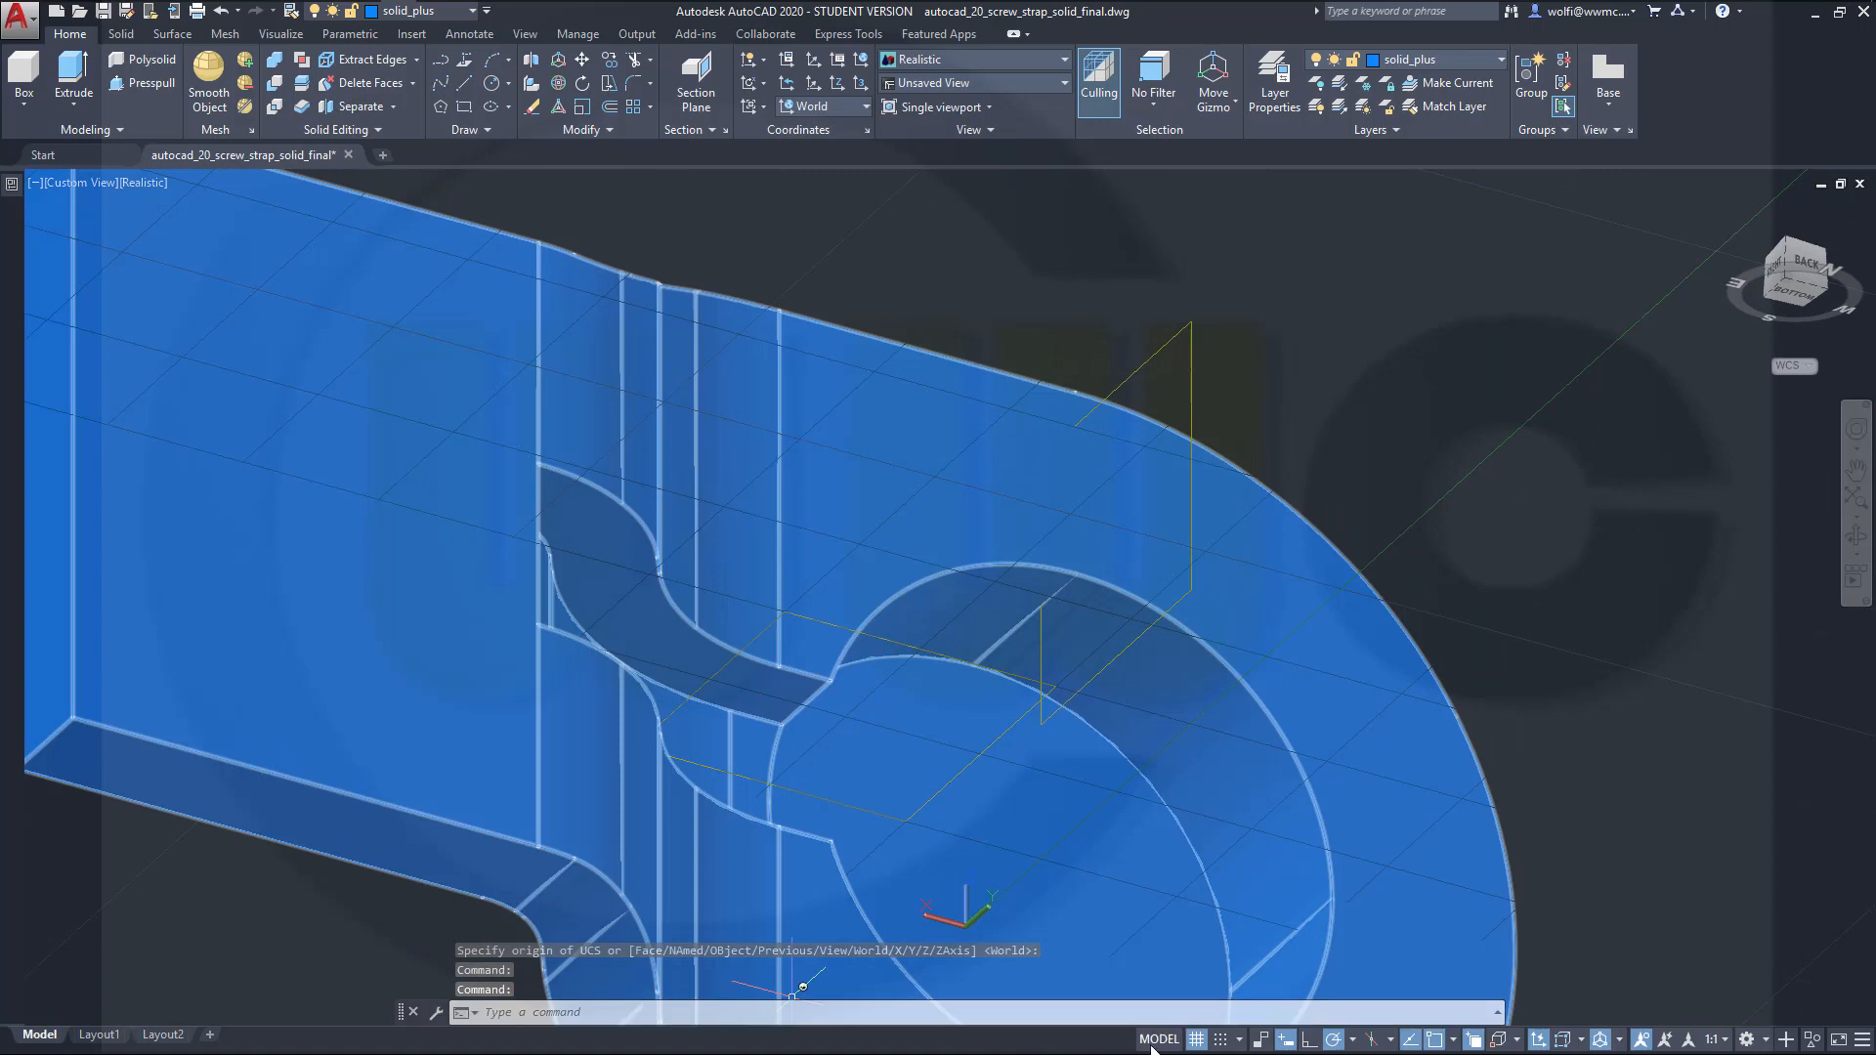
pyautogui.click(1197, 1039)
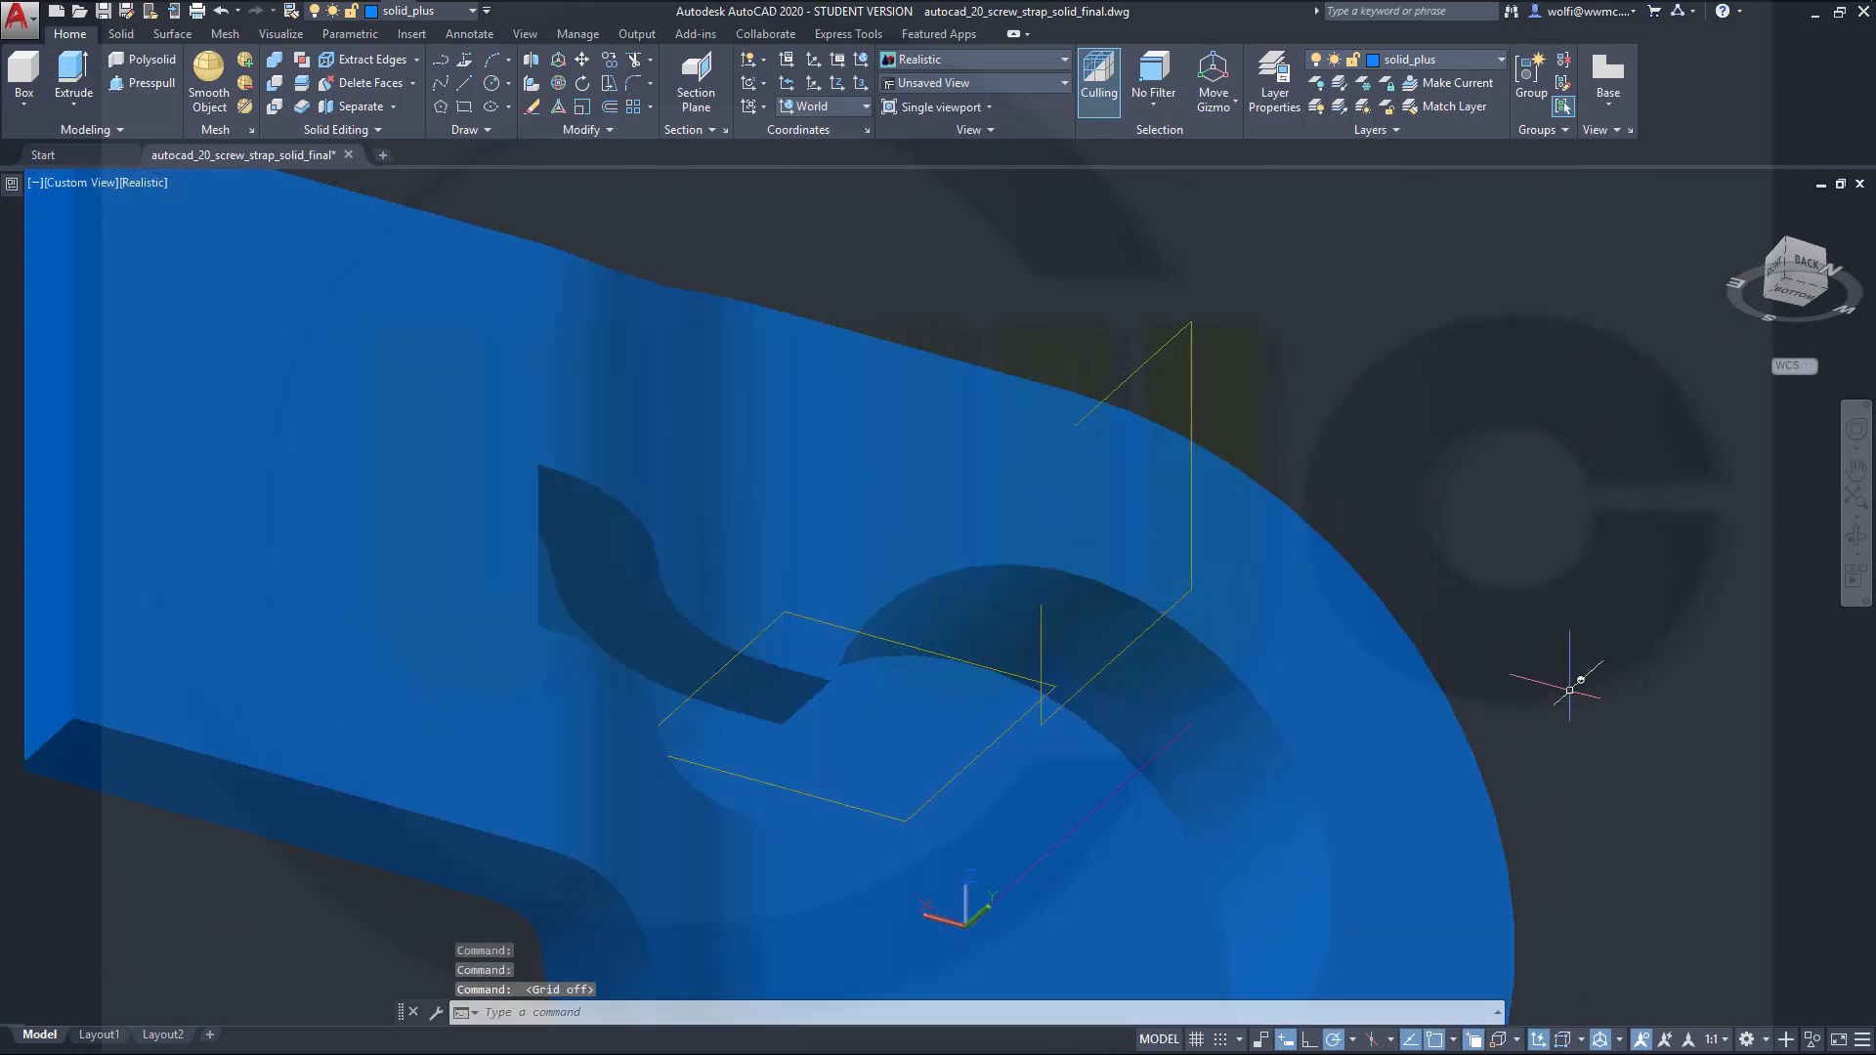
pyautogui.keyDown('shift'); pyautogui.moveTo(1571, 690); pyautogui.dragTo(1412, 626, button='middle'); pyautogui.keyUp('shift')
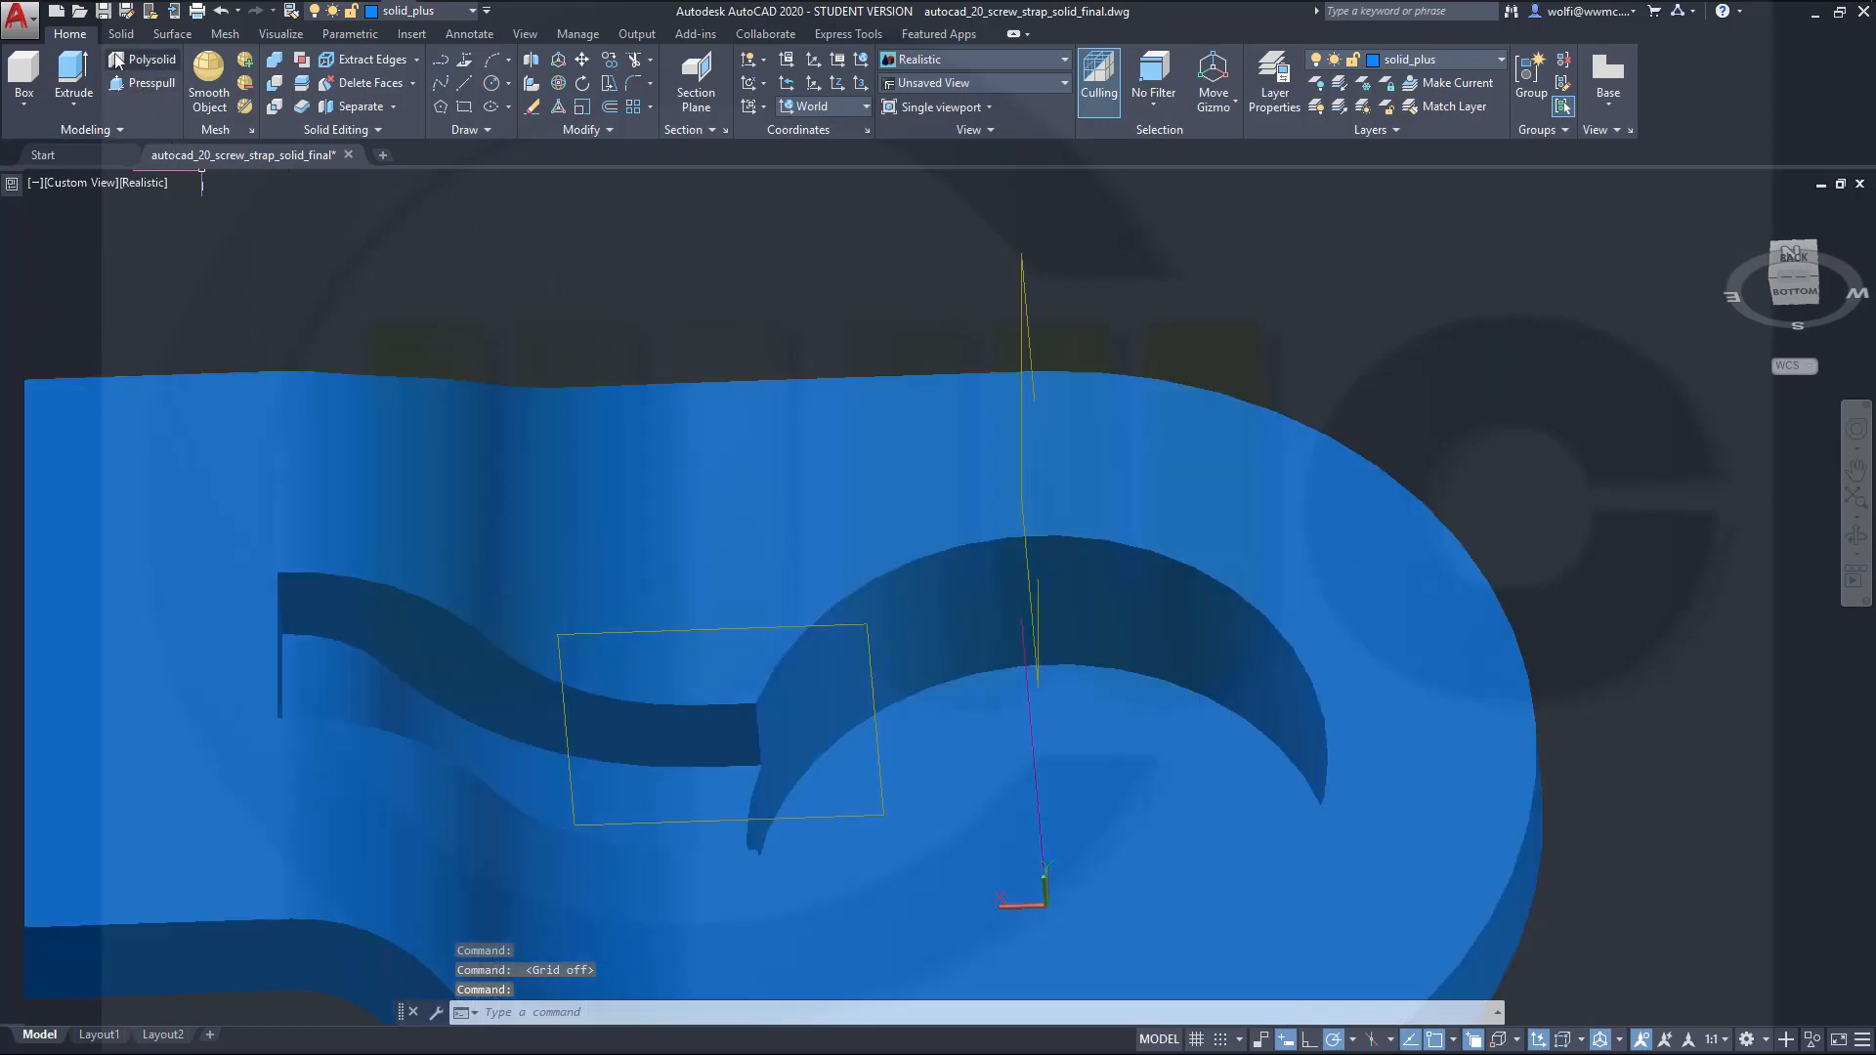
# Step: Fillet the two corner edges at the closed end of the narrow slot with a radius of 4
pyautogui.click(122, 35)
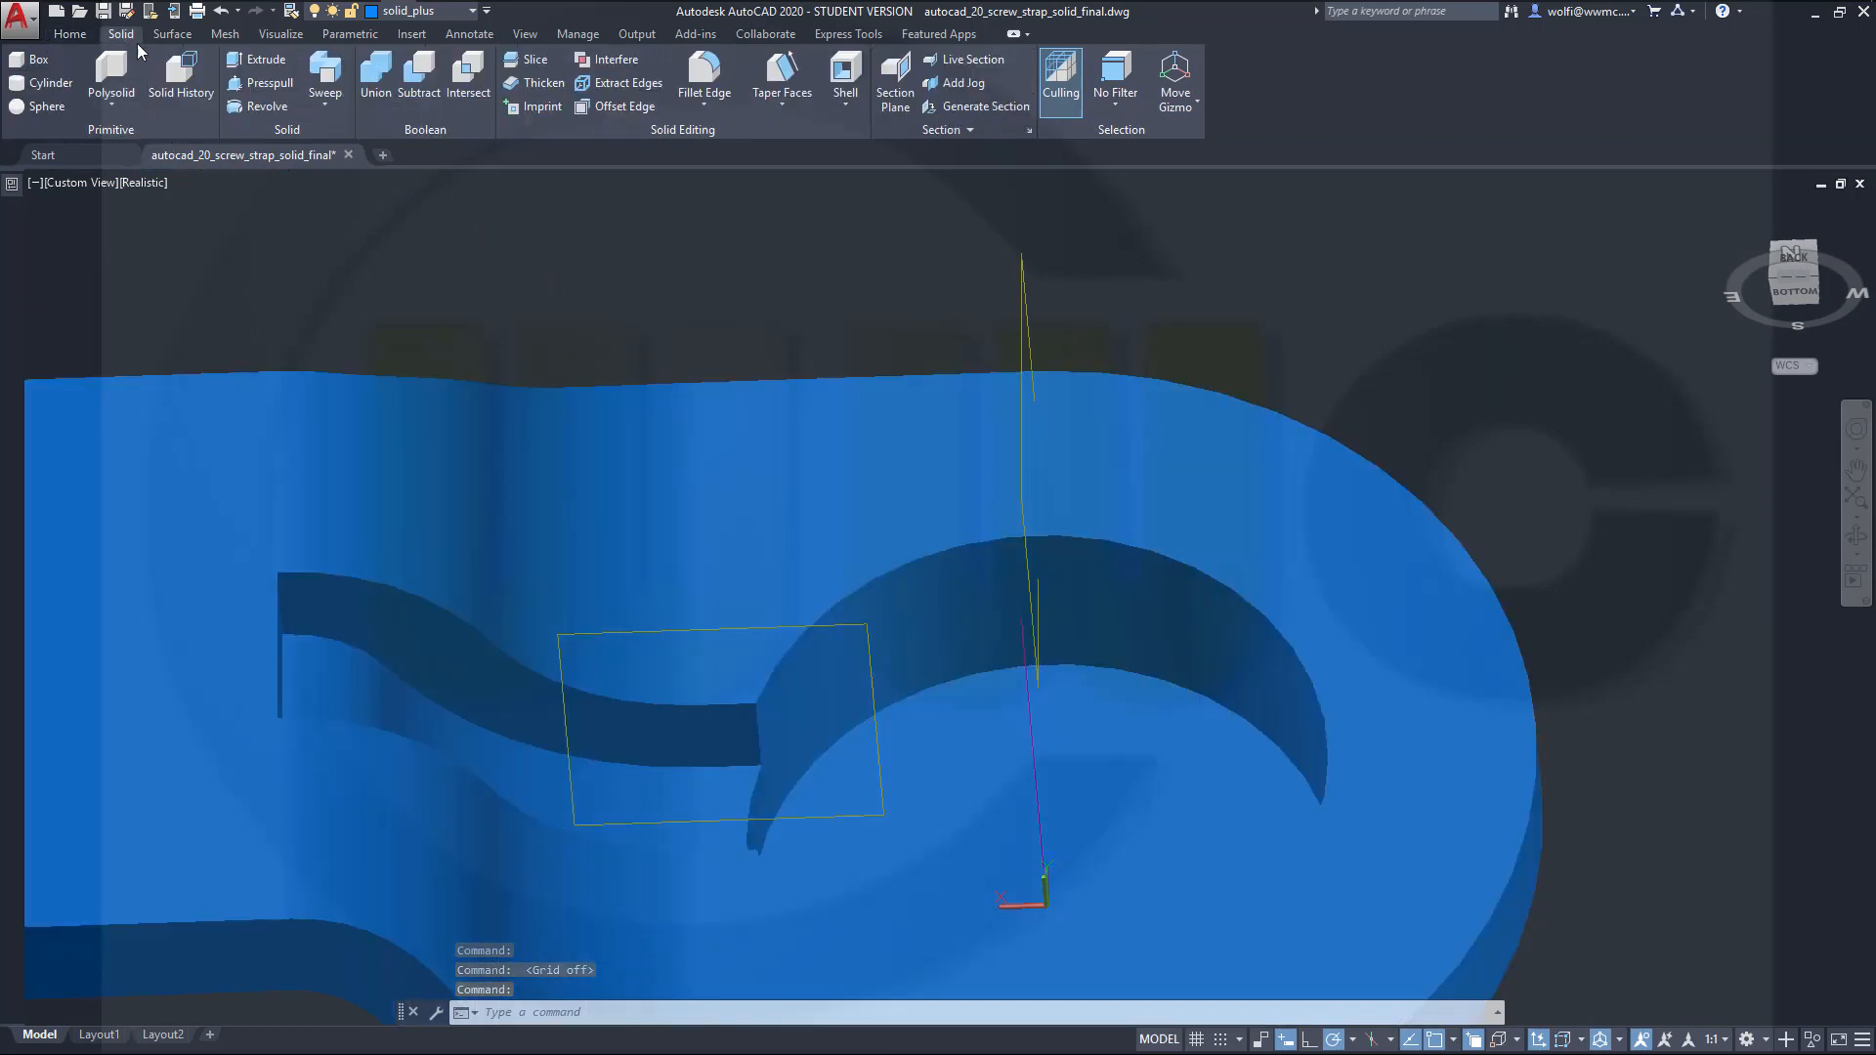
pyautogui.click(703, 83)
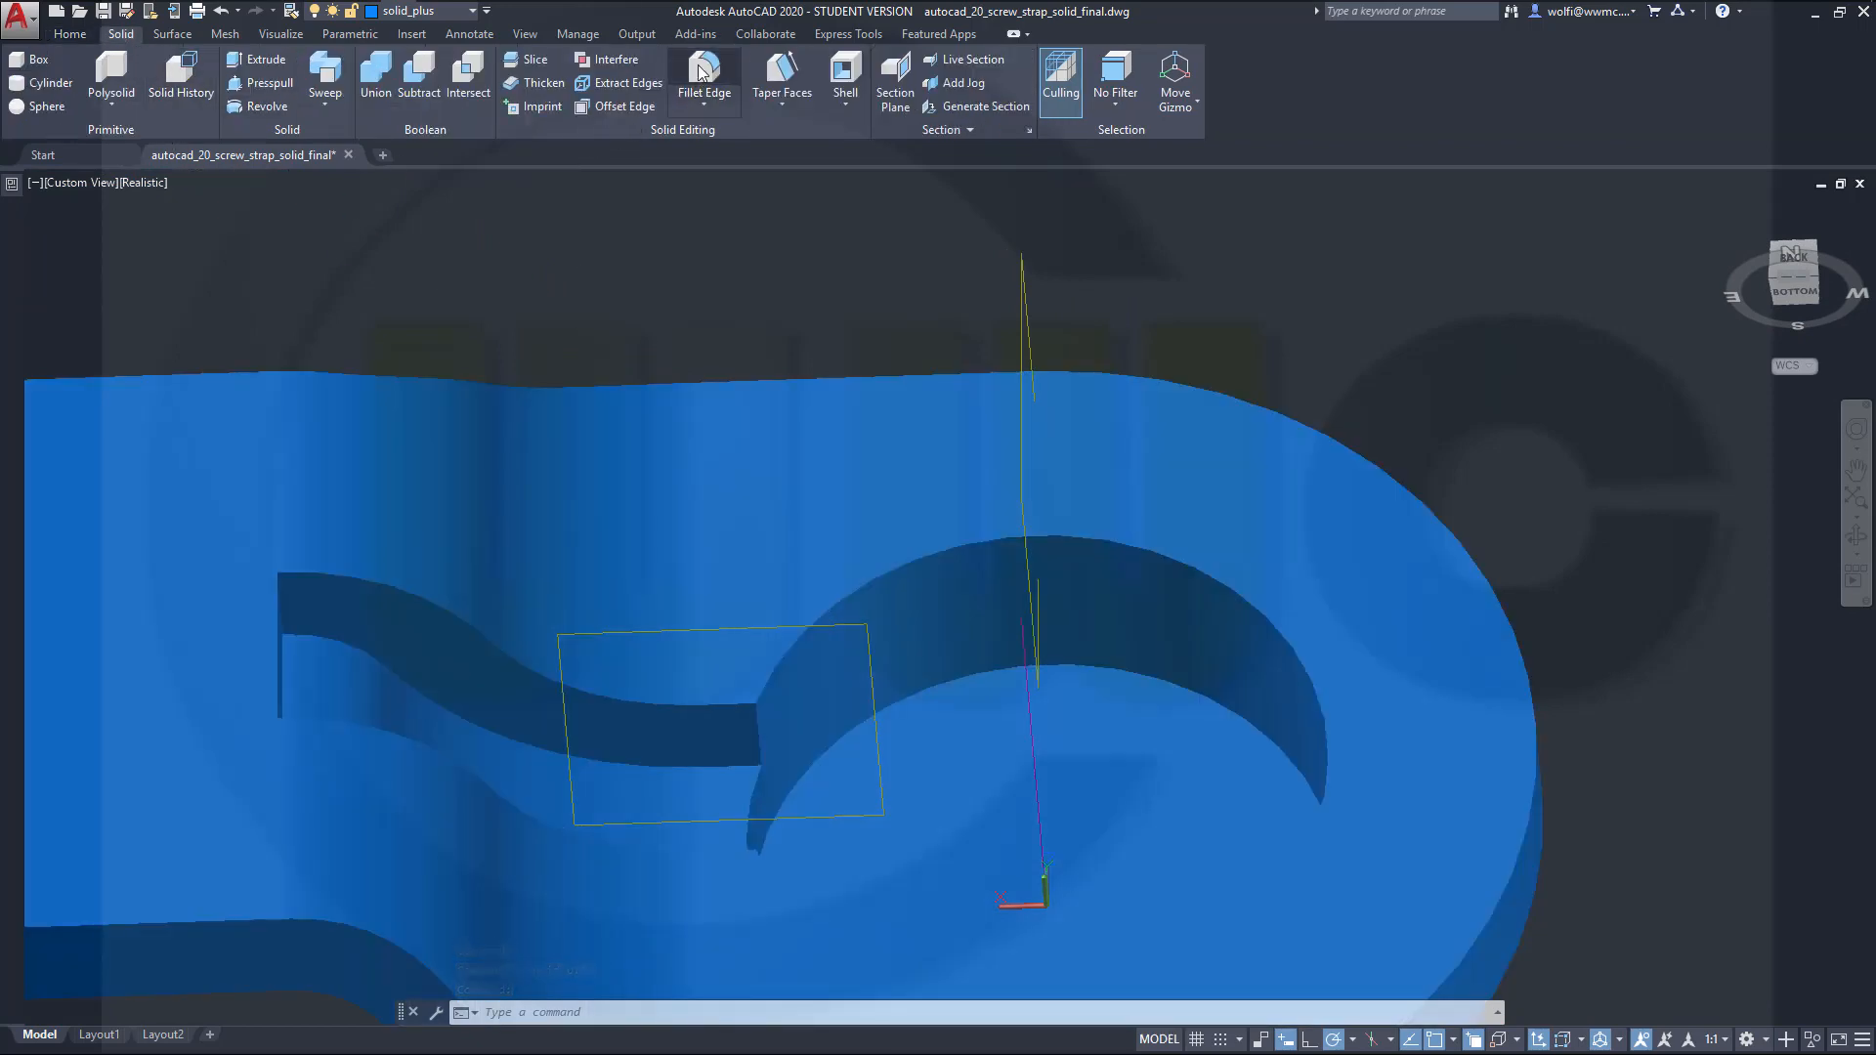
pyautogui.rightClick(1380, 307)
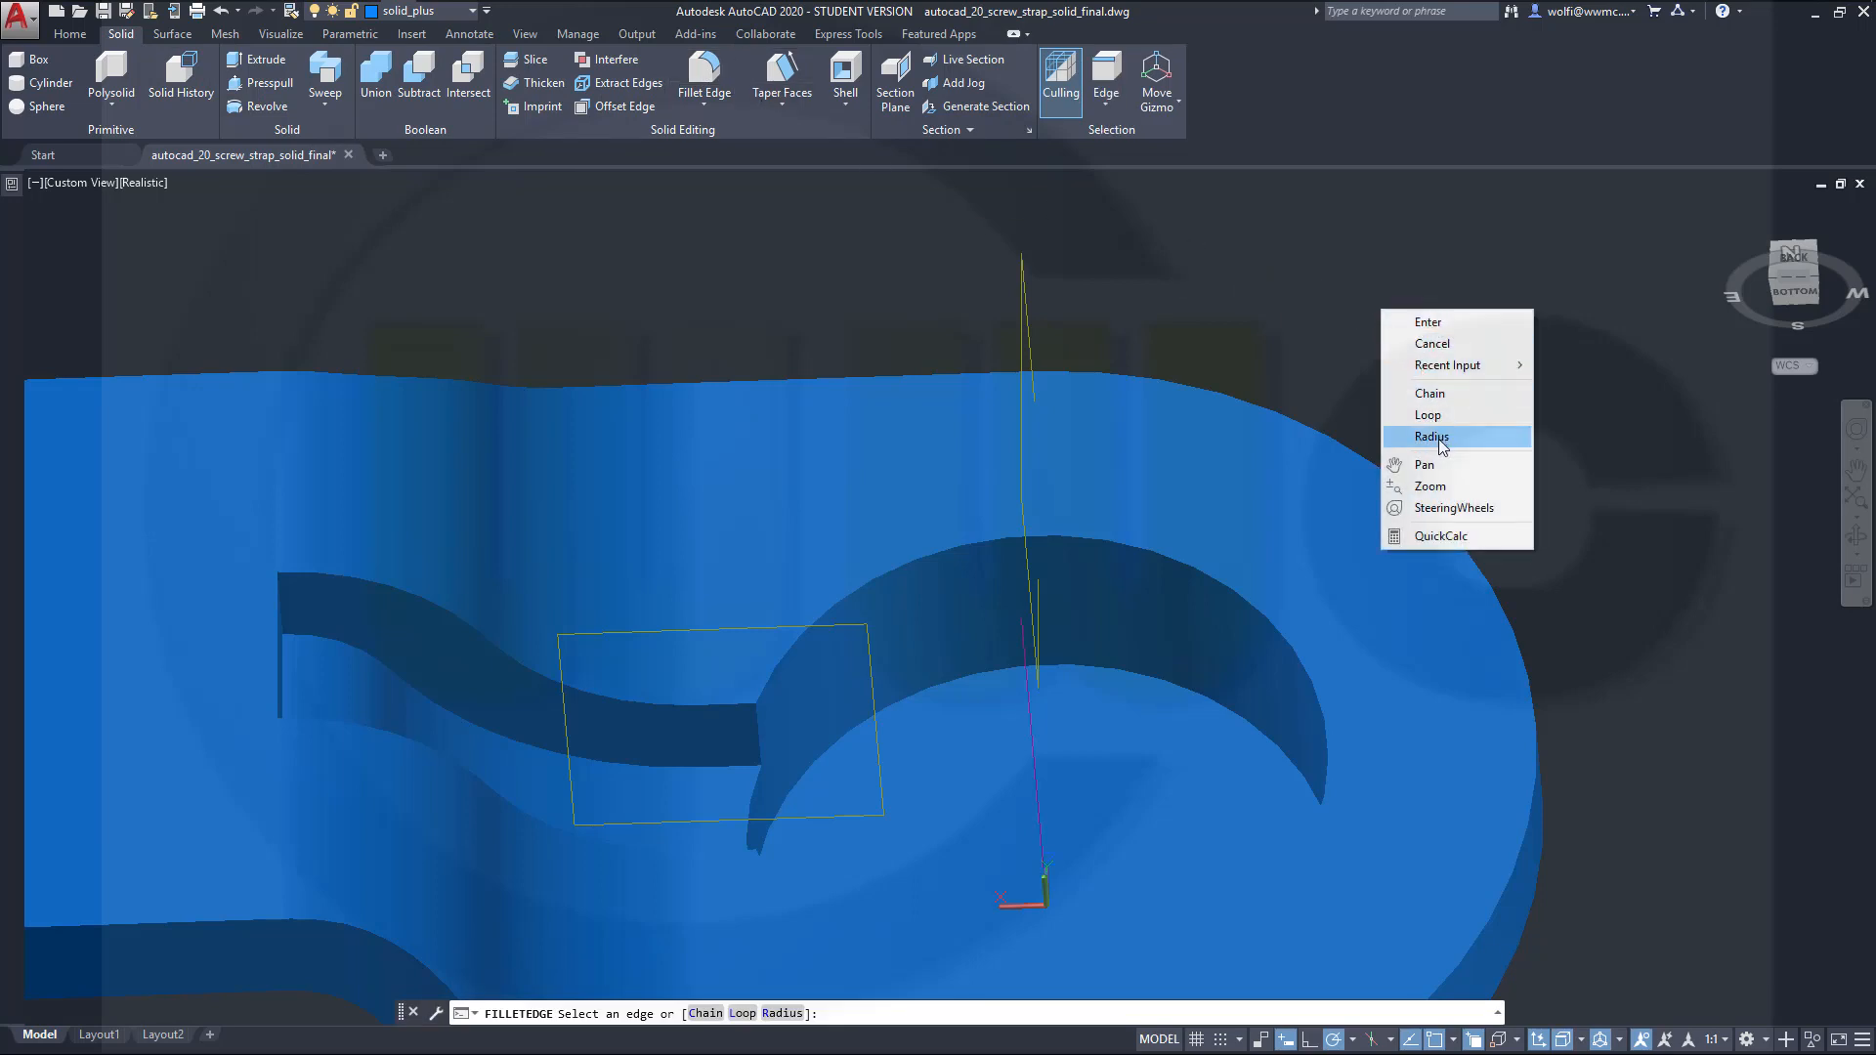
pyautogui.click(1436, 435)
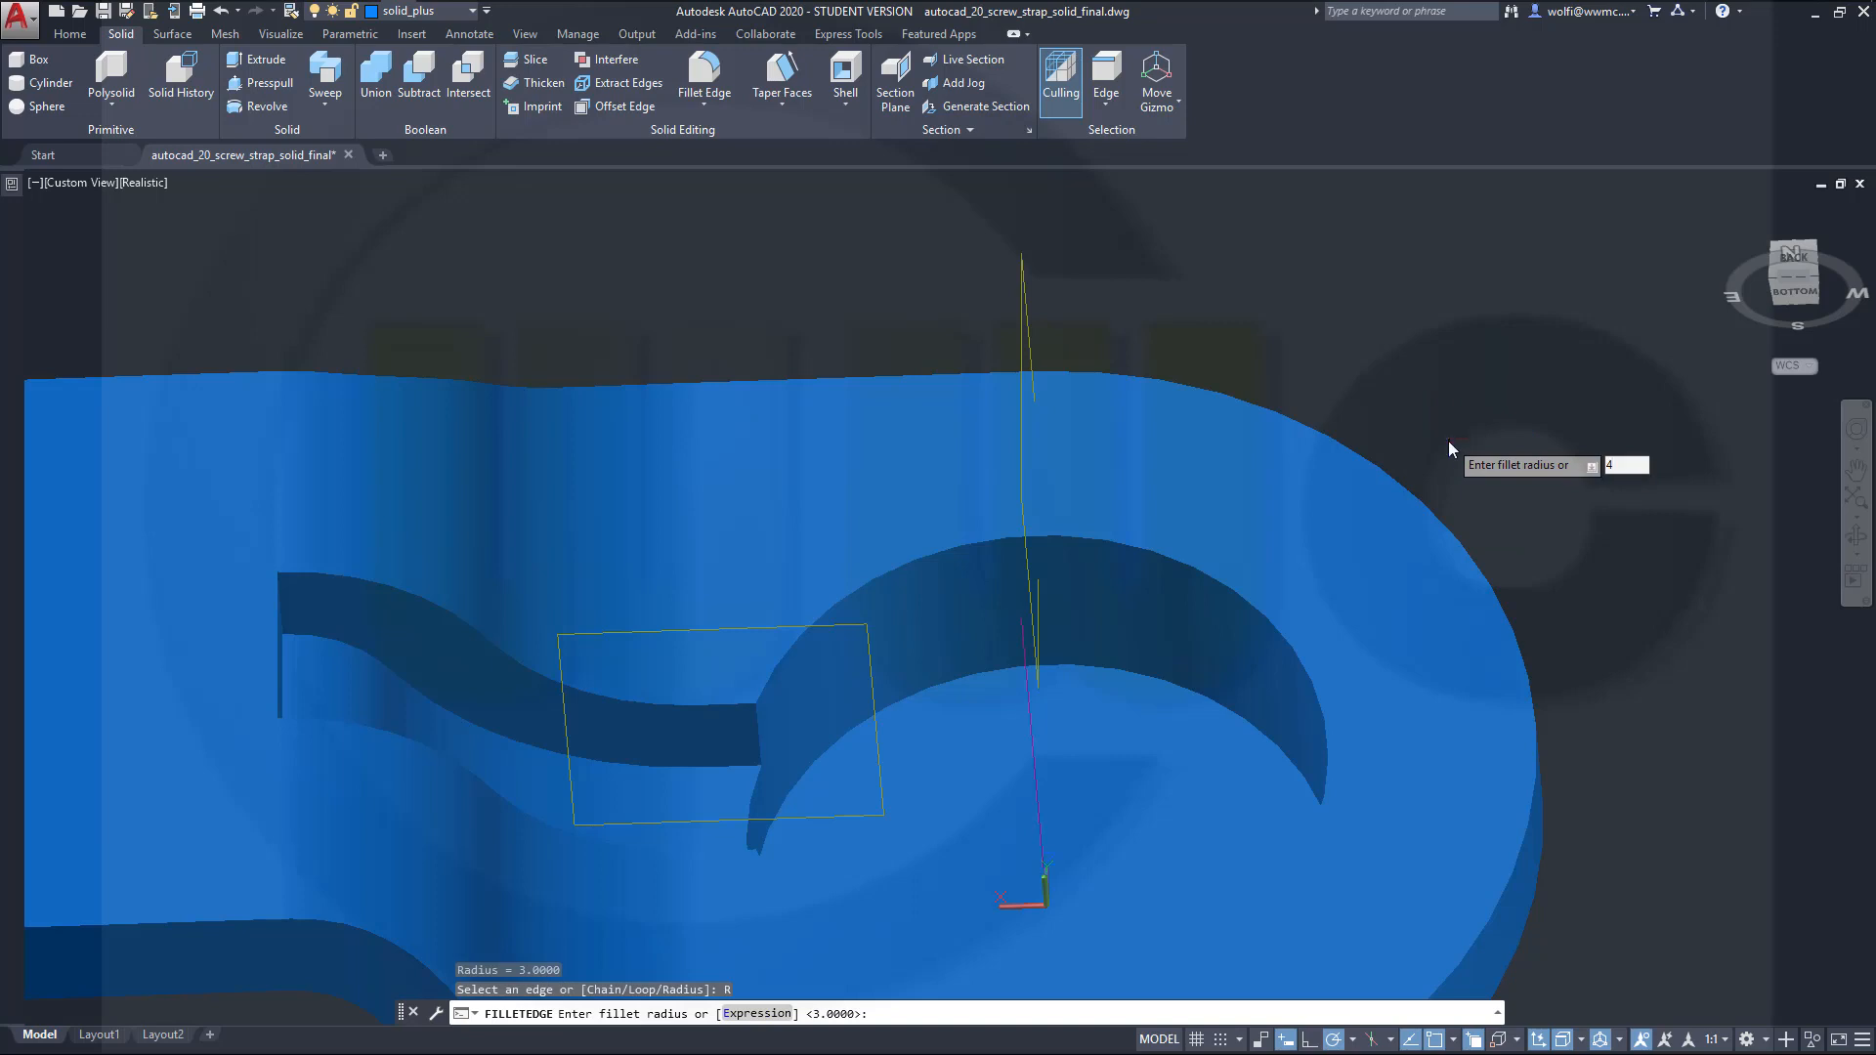
pyautogui.write('4')
pyautogui.press('Return')
pyautogui.keyDown('shift'); pyautogui.moveTo(1124, 744); pyautogui.dragTo(897, 818, button='middle'); pyautogui.keyUp('shift')
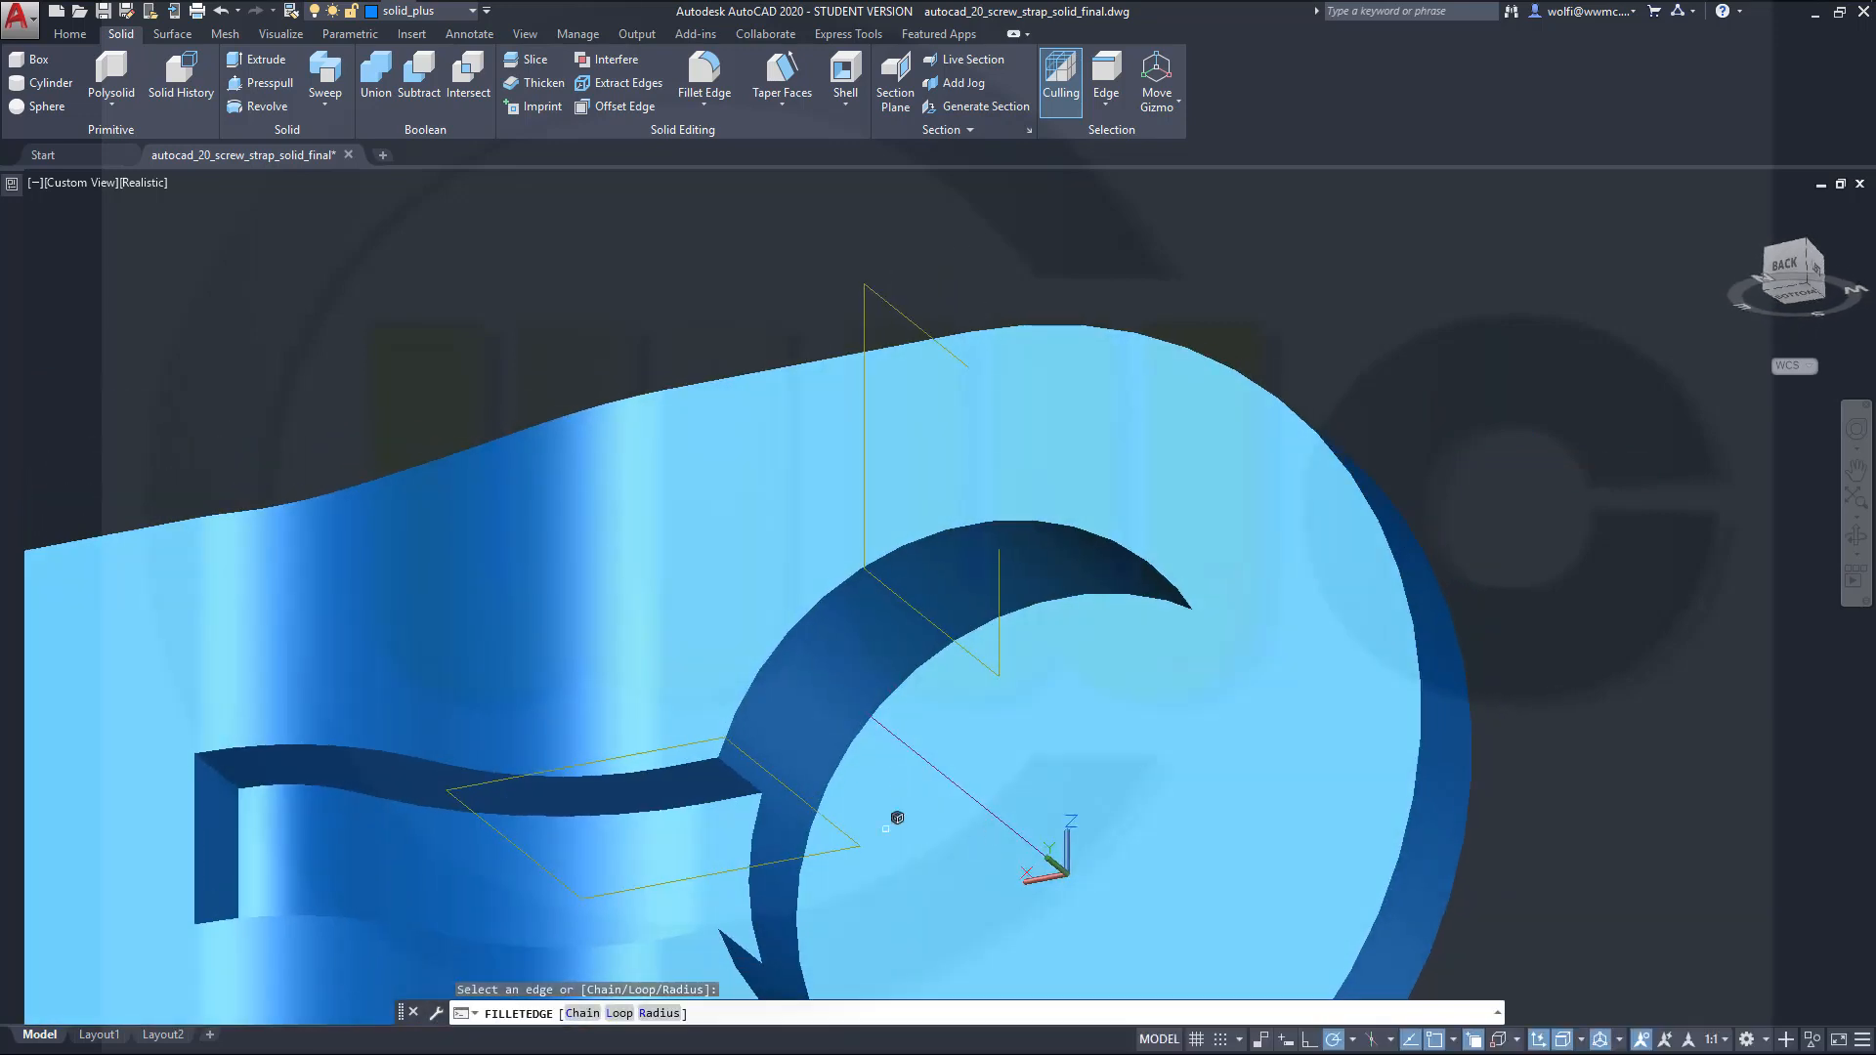
pyautogui.click(220, 772)
pyautogui.keyDown('shift'); pyautogui.moveTo(313, 859); pyautogui.dragTo(311, 1050, button='middle'); pyautogui.keyUp('shift')
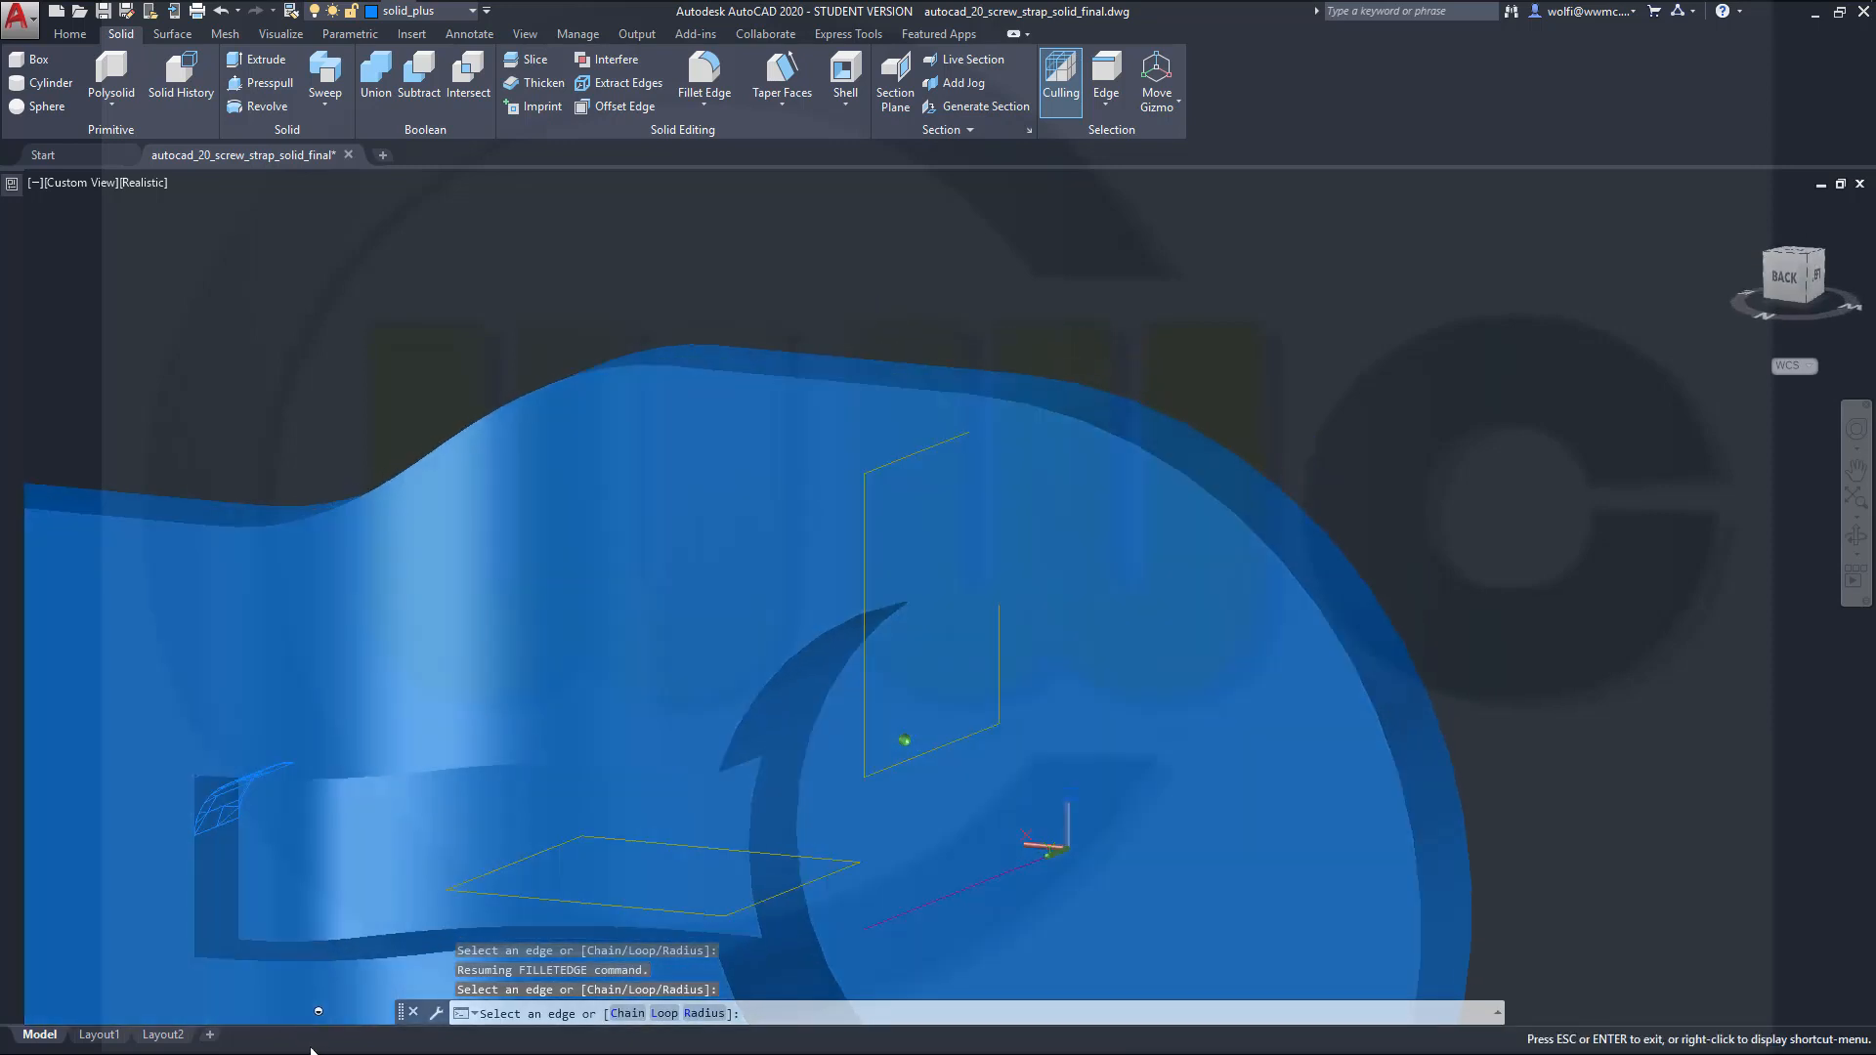
pyautogui.click(228, 938)
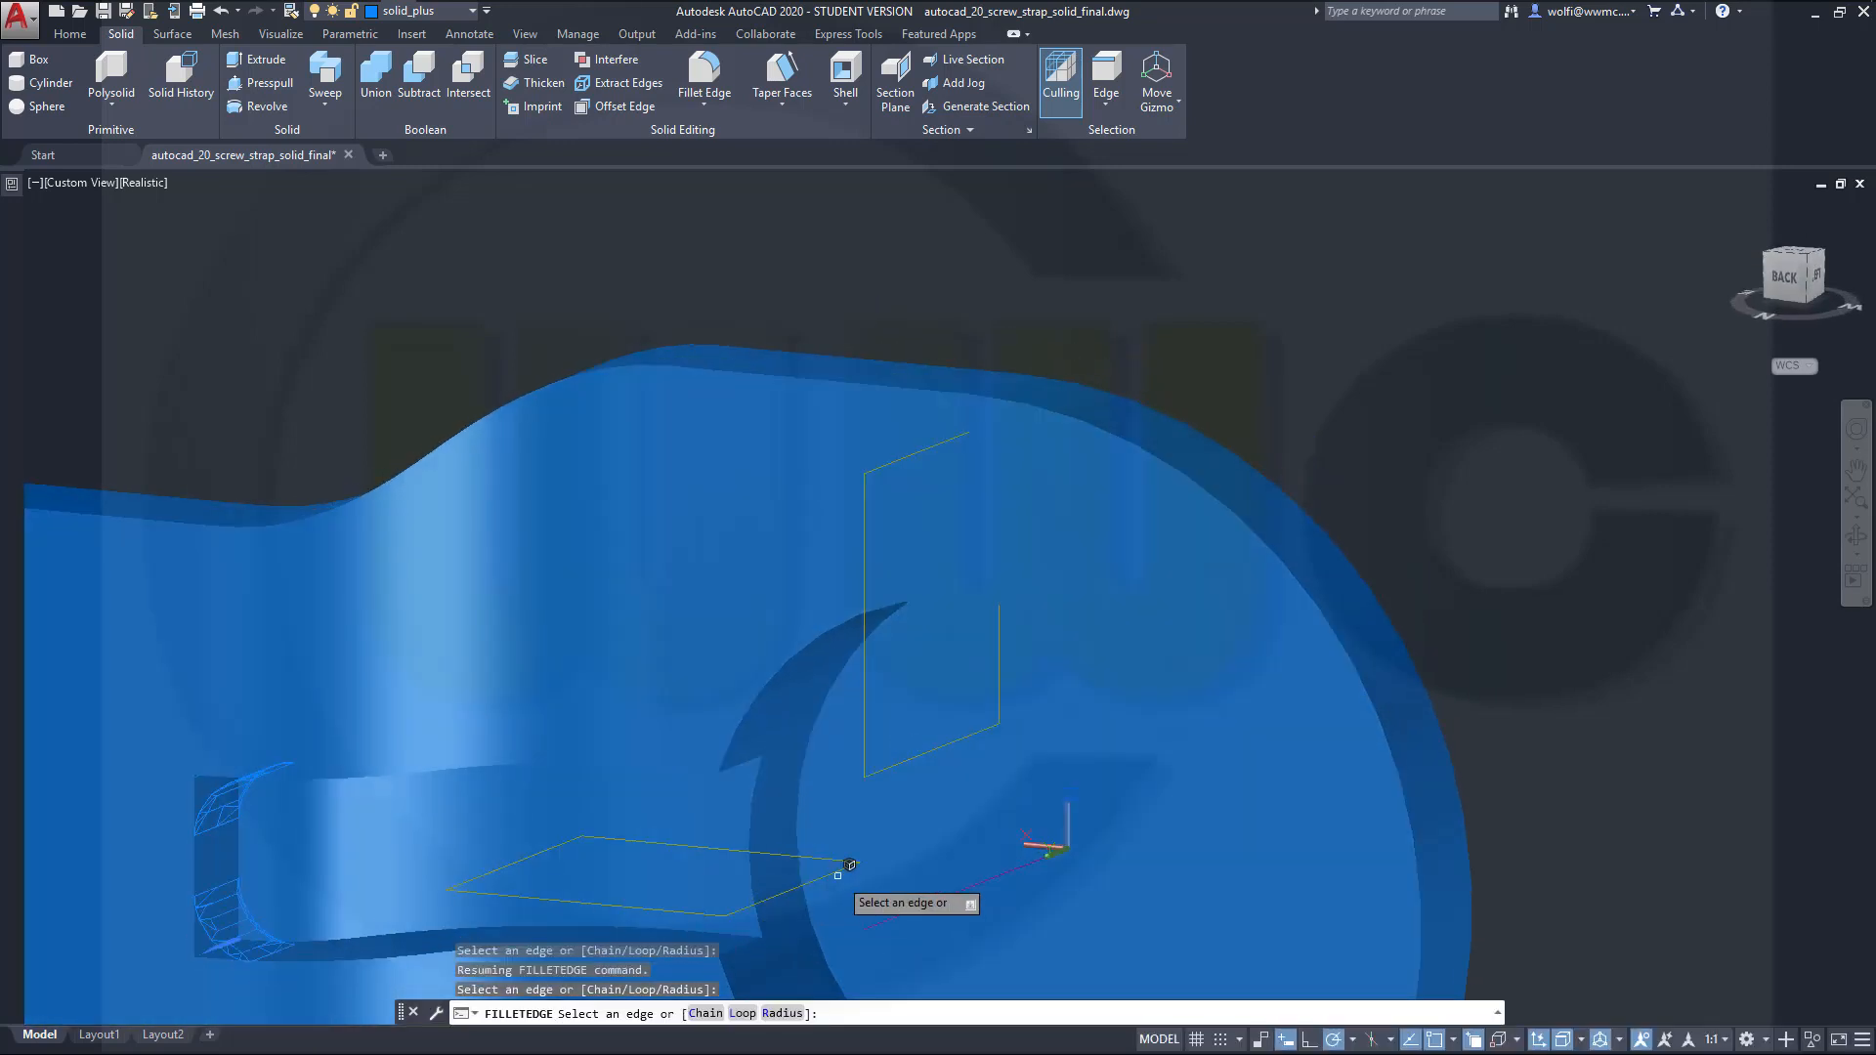
pyautogui.press('Return')
pyautogui.press('Return')
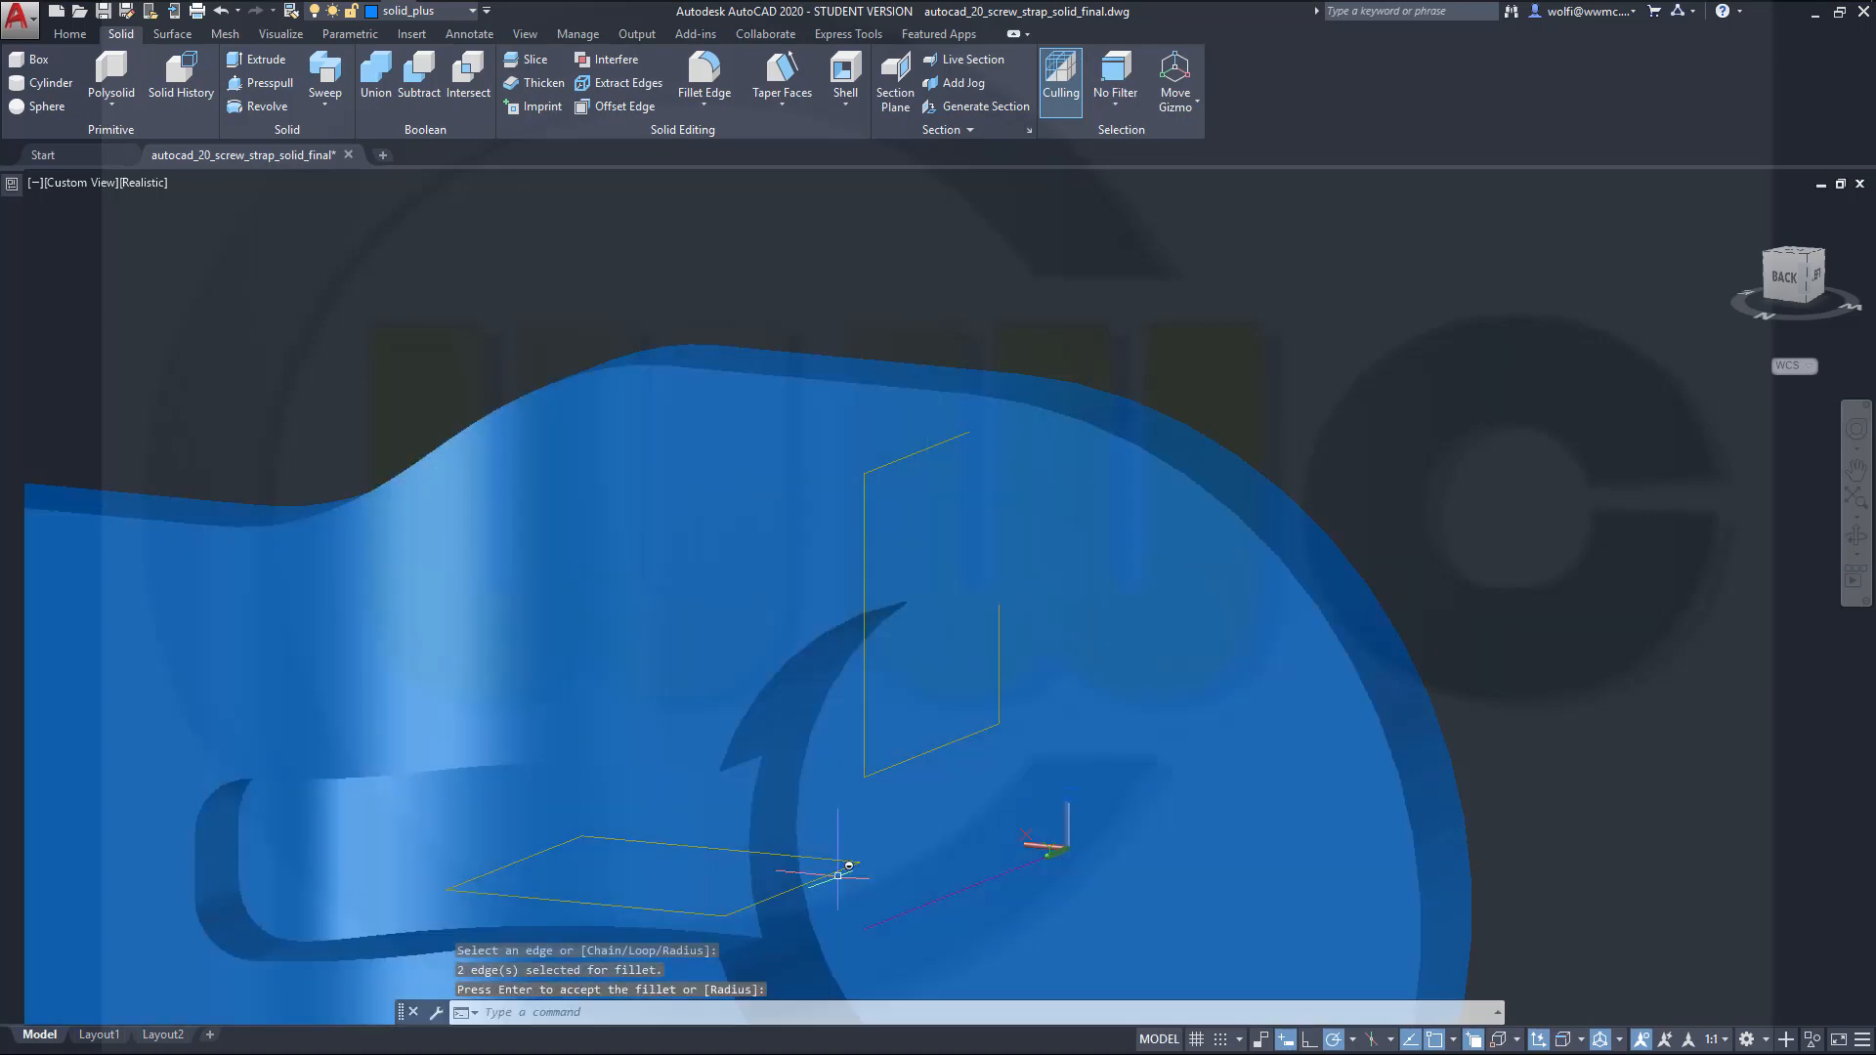
# Step: Switch the visual style to Shaded with edges
pyautogui.click(153, 183)
pyautogui.click(234, 339)
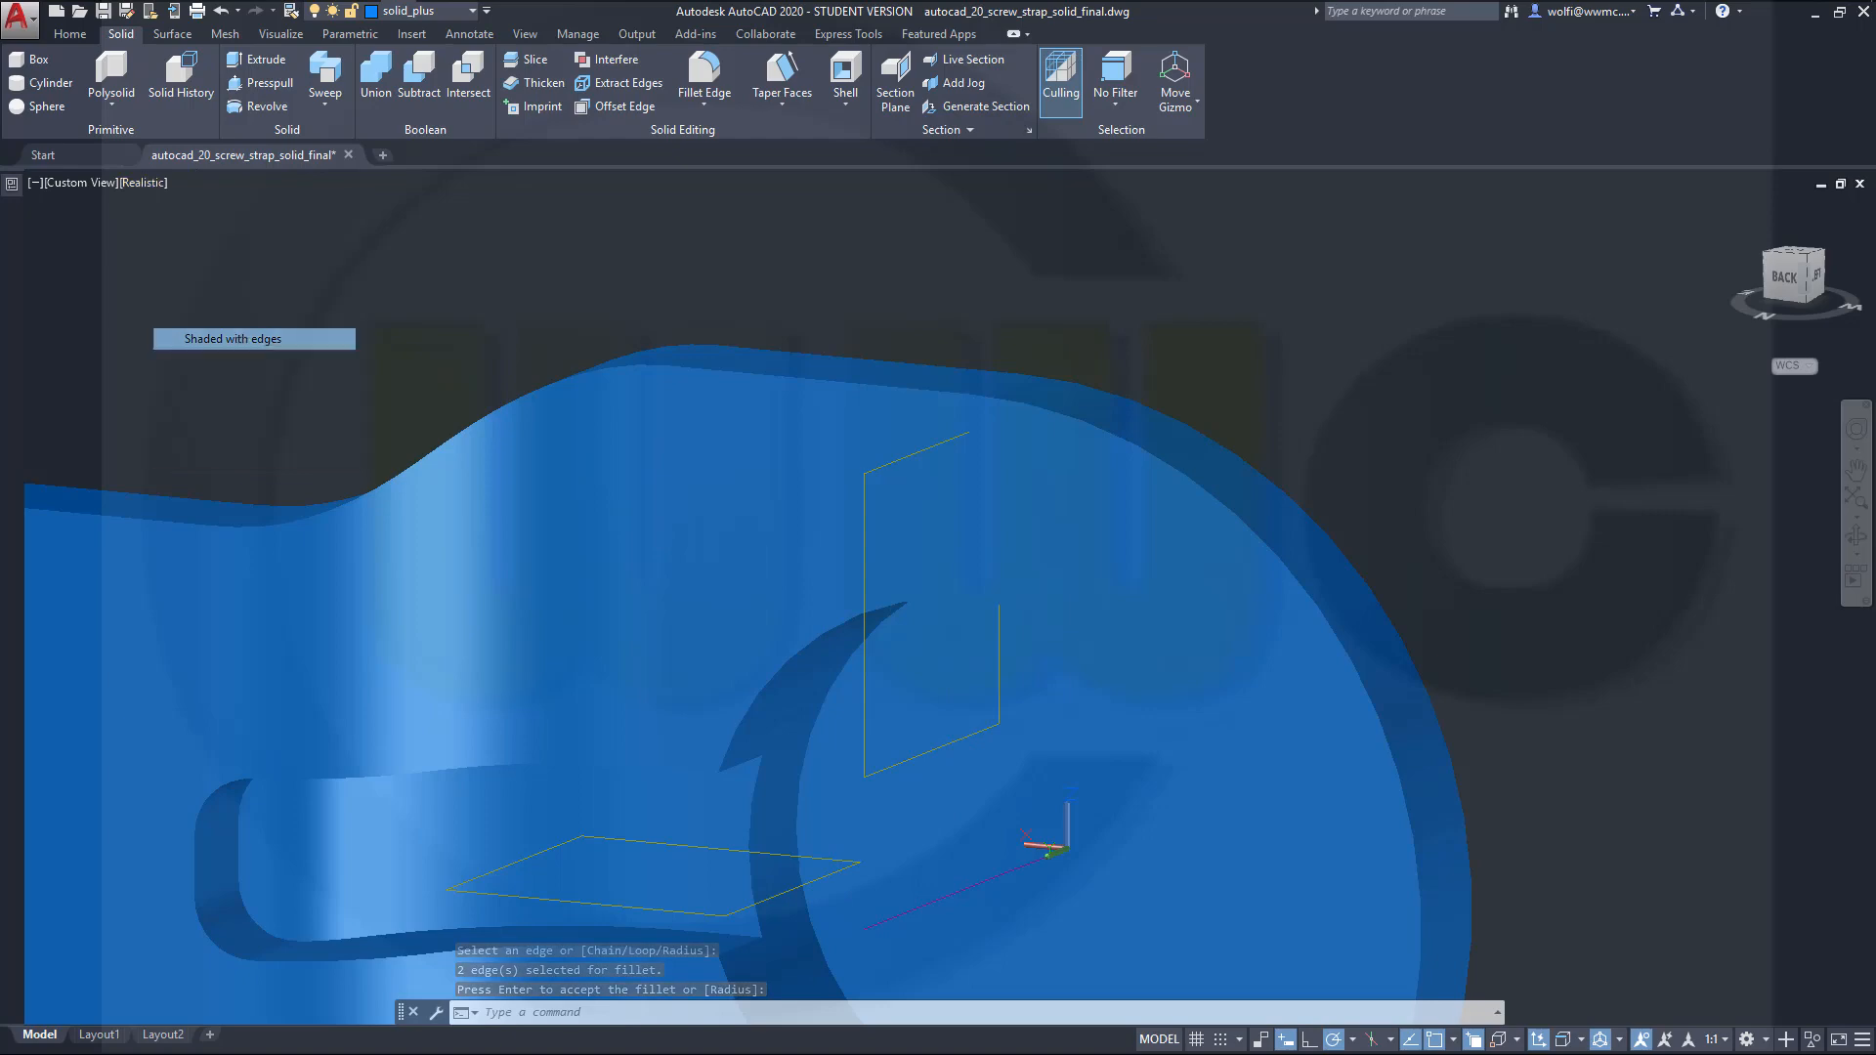
pyautogui.moveTo(410, 431)
pyautogui.keyDown('shift'); pyautogui.mouseDown(button='middle')
pyautogui.moveTo(477, 586)
pyautogui.moveTo(478, 452)
pyautogui.moveTo(584, 459)
pyautogui.moveTo(557, 507)
pyautogui.mouseUp(button='middle'); pyautogui.keyUp('shift')
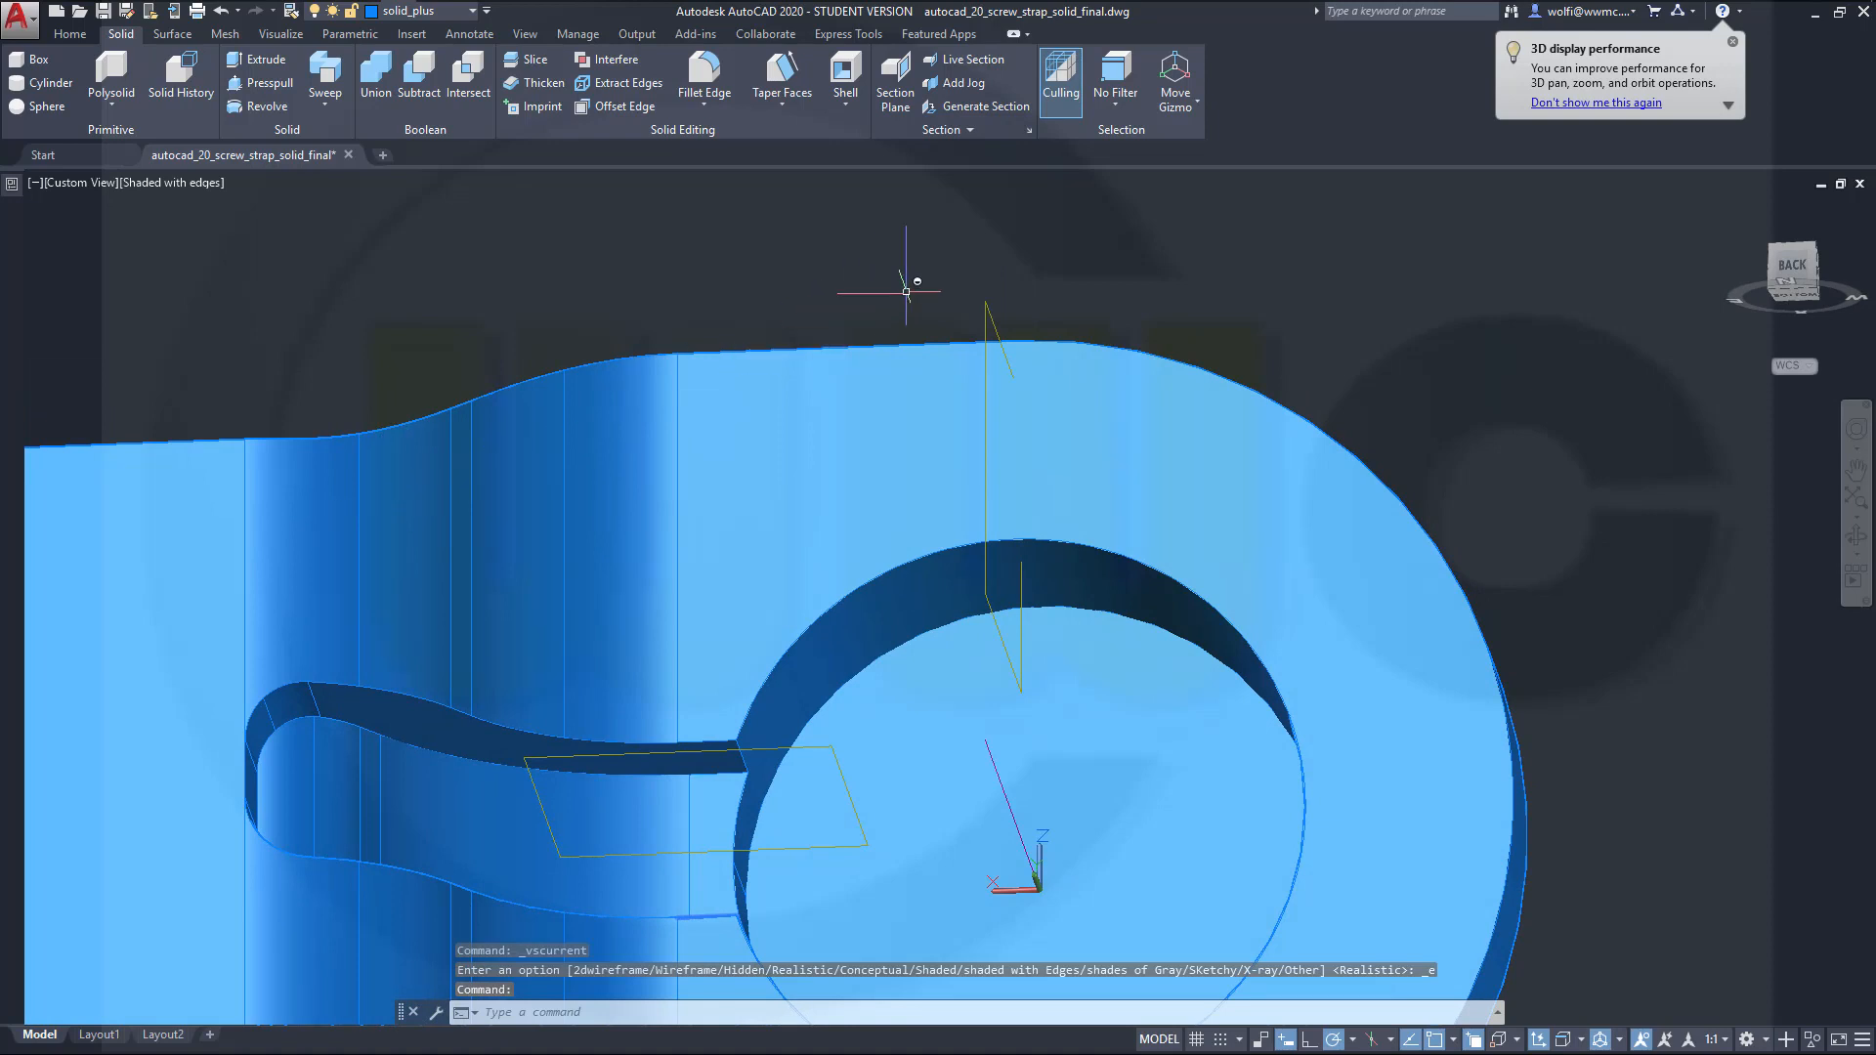
pyautogui.press('Return')
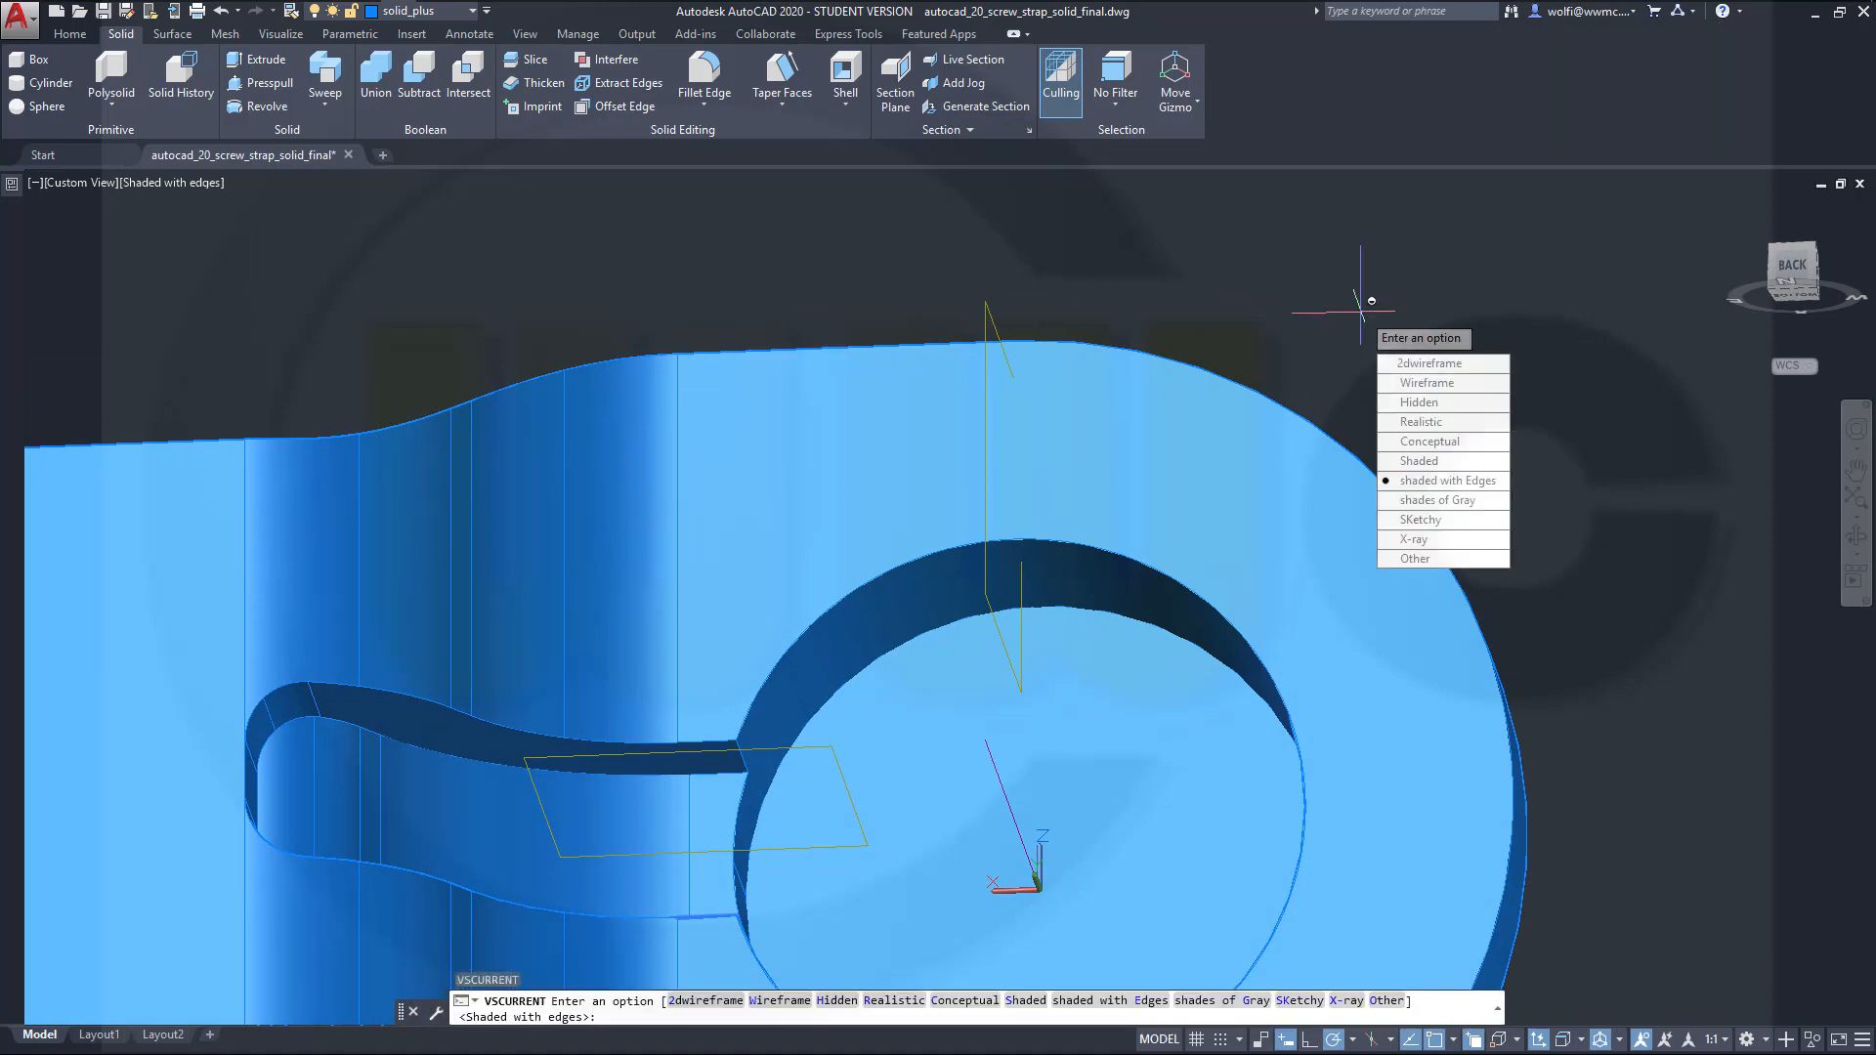
pyautogui.press('Escape')
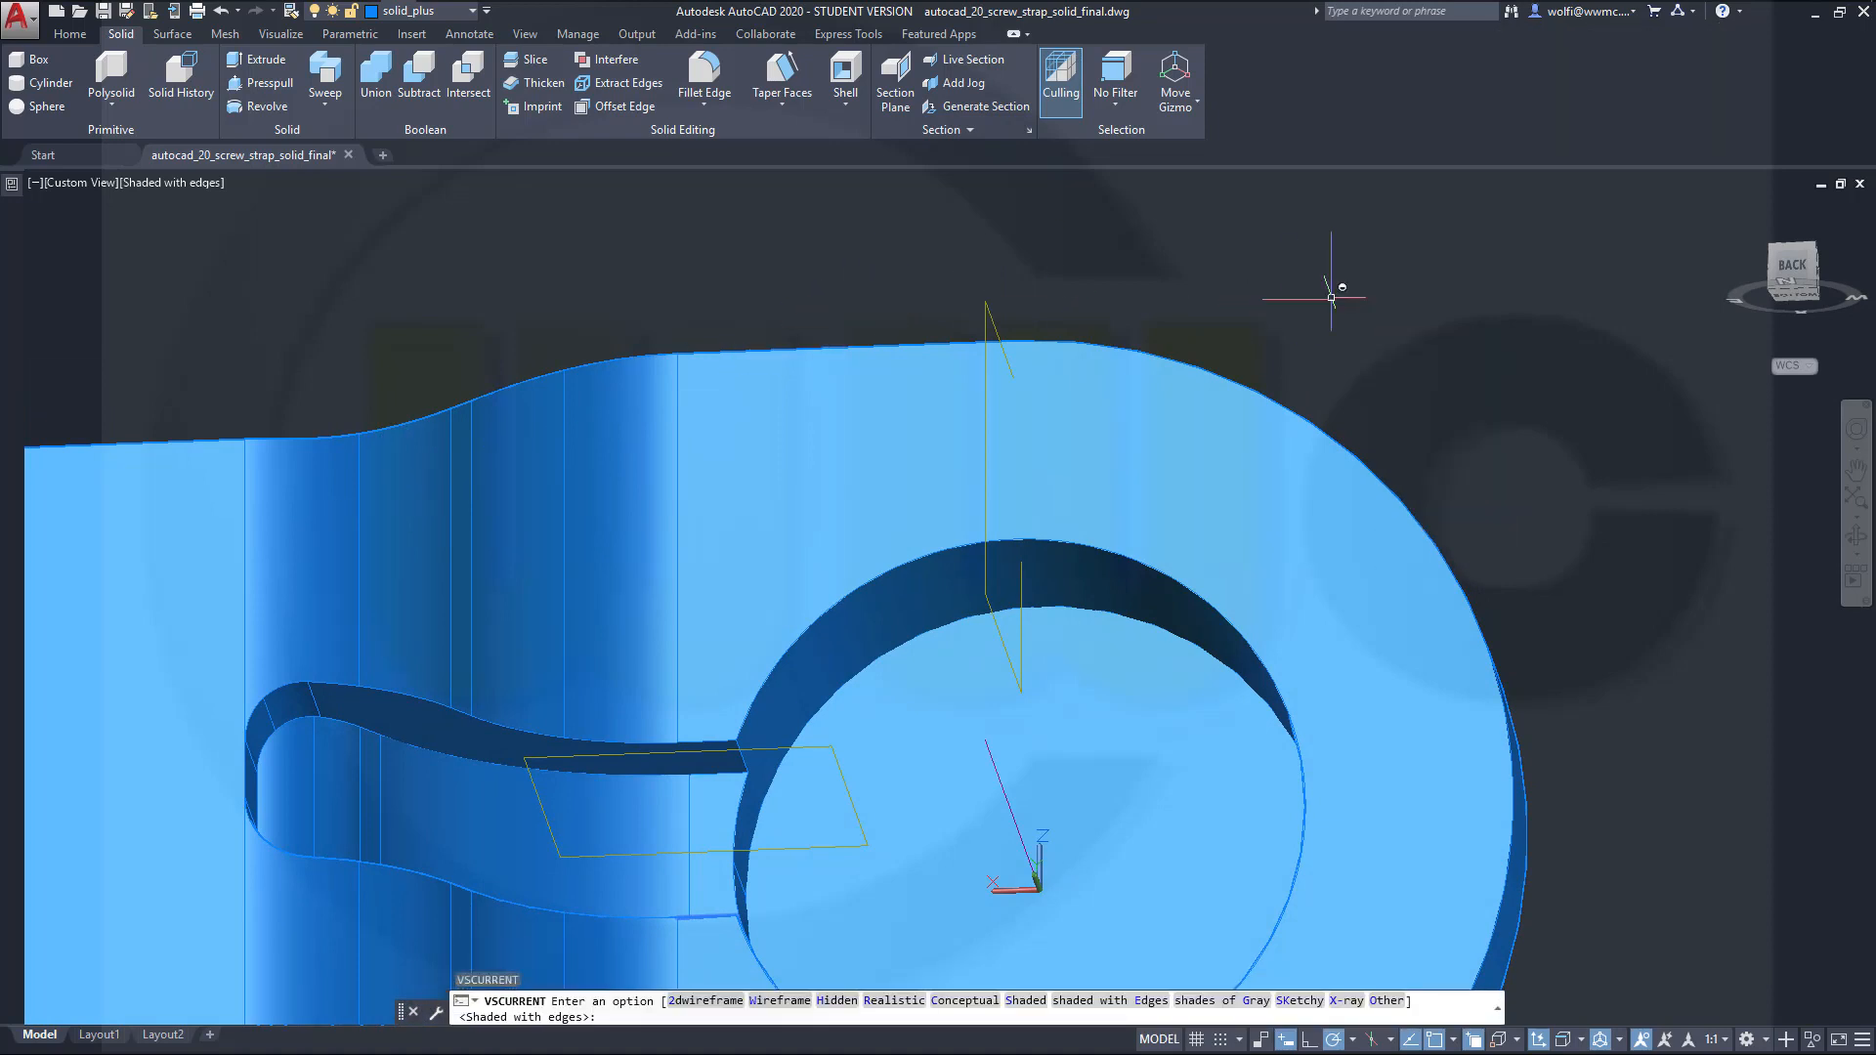
# Step: Fillet the edge chain around the floor of the narrow slot with a radius of 4
pyautogui.click(700, 76)
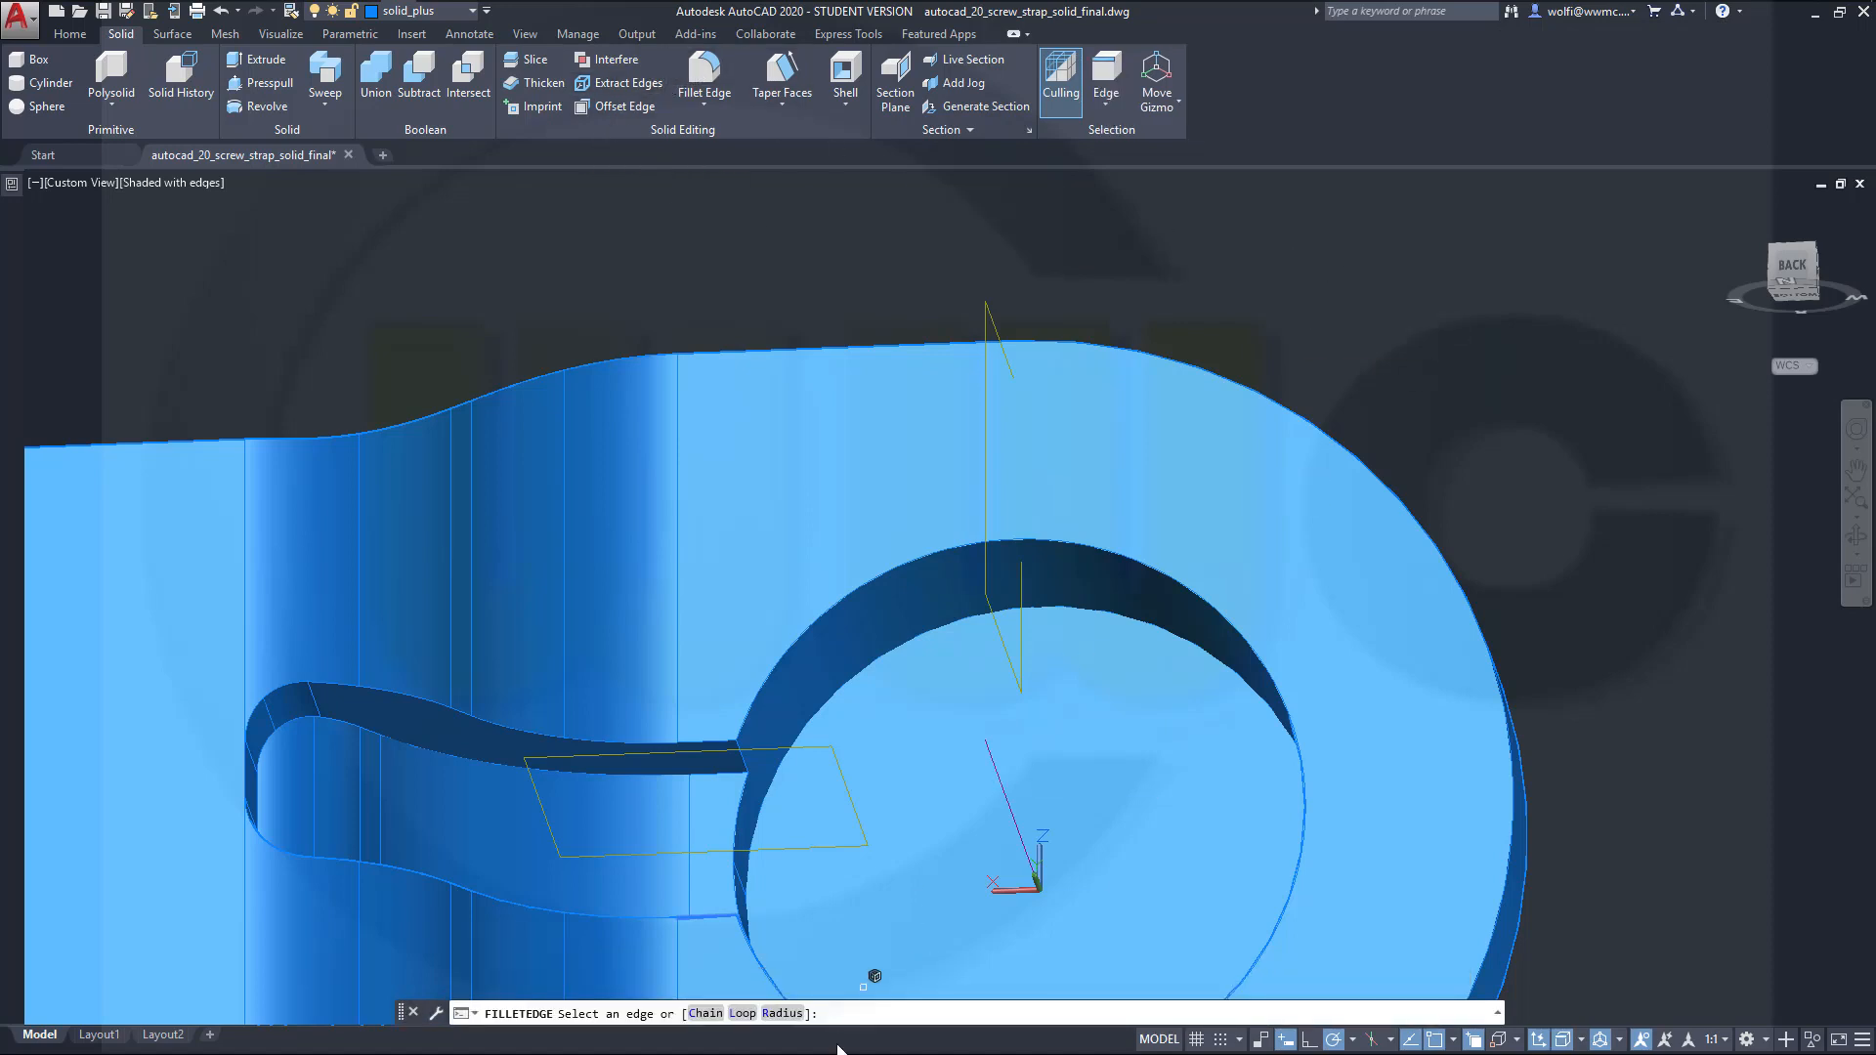
pyautogui.moveTo(858, 987); pyautogui.dragTo(856, 955)
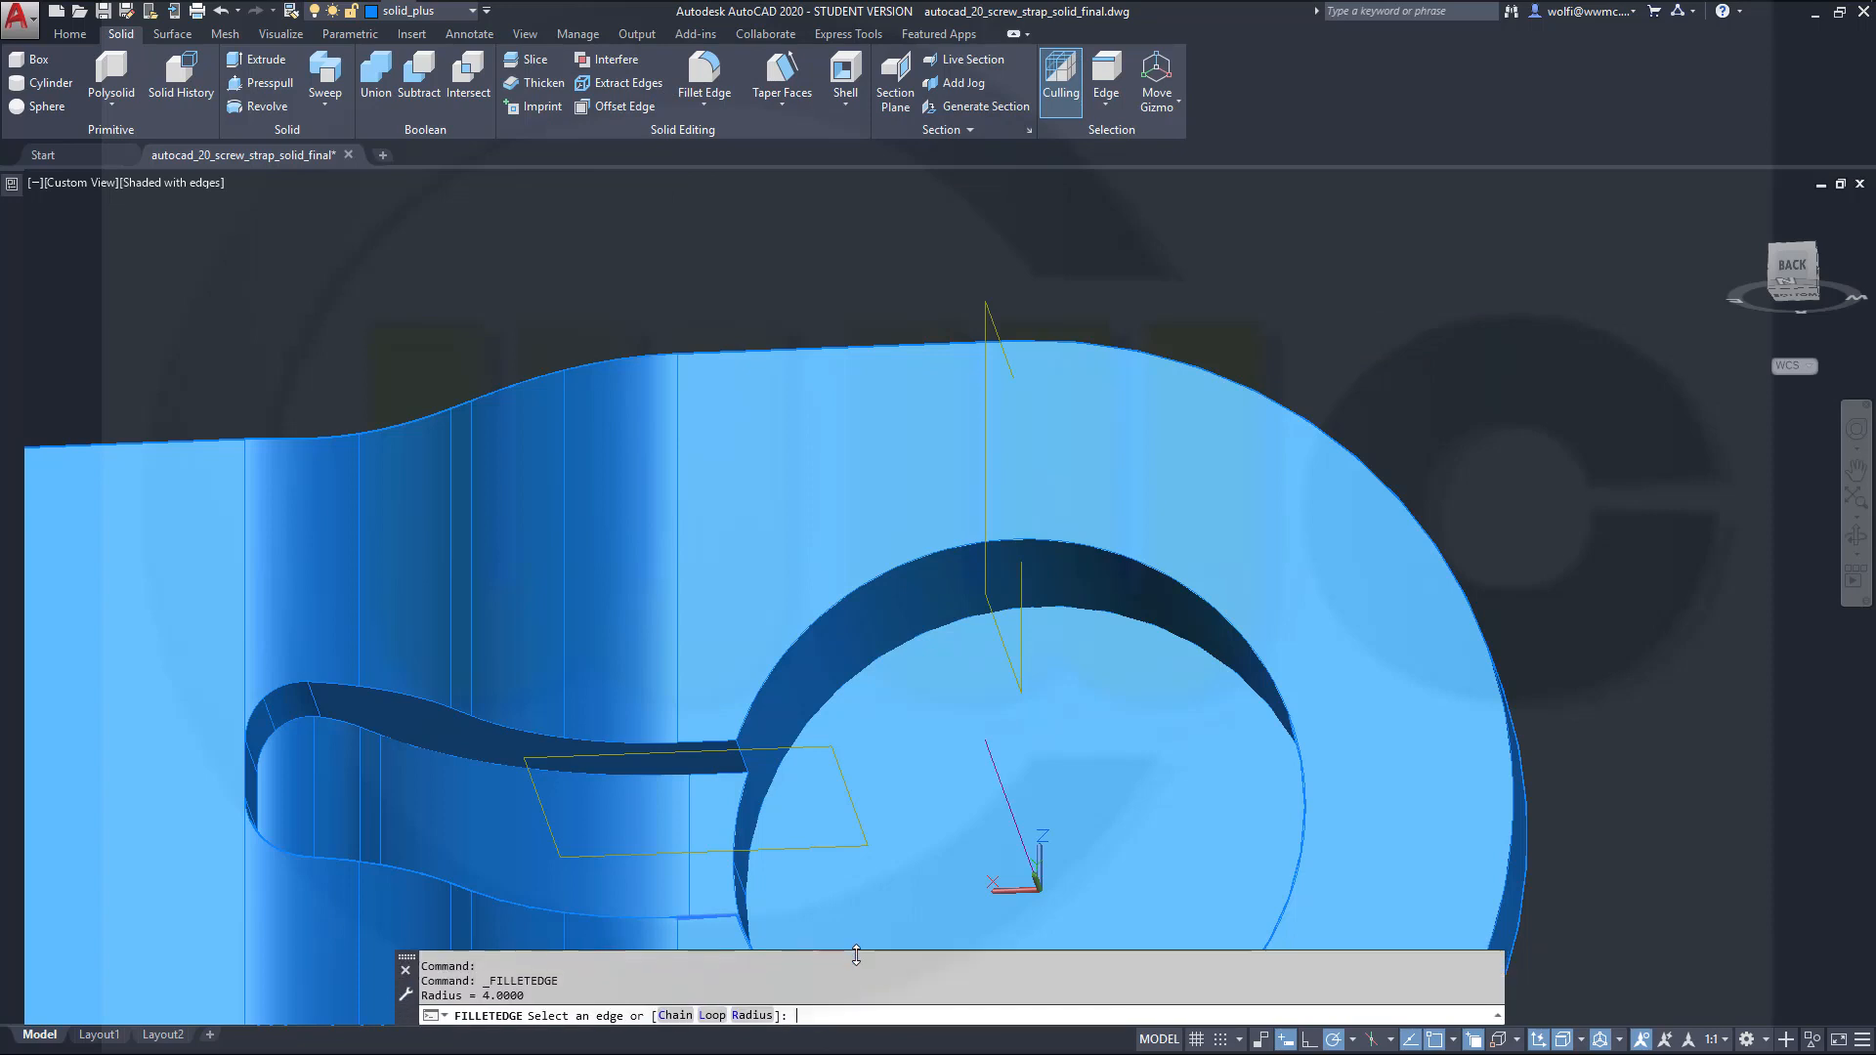
pyautogui.rightClick(1476, 362)
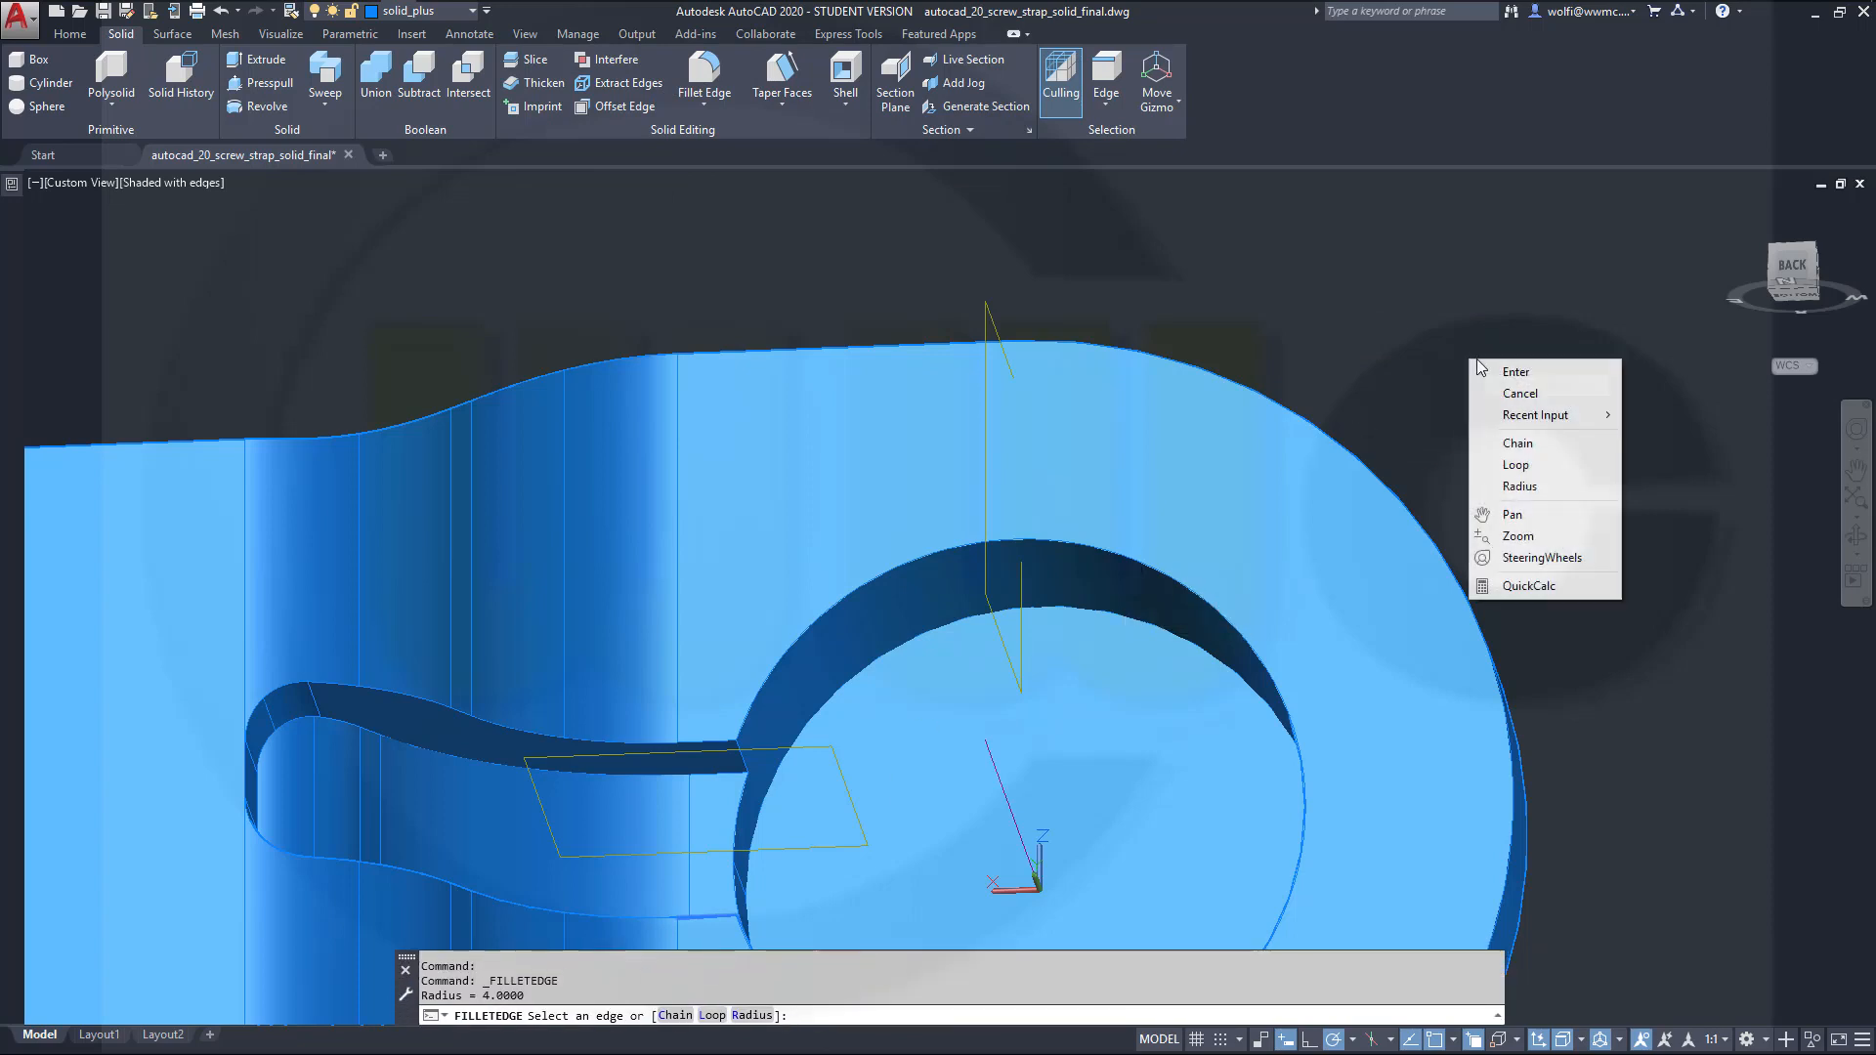
pyautogui.click(1517, 443)
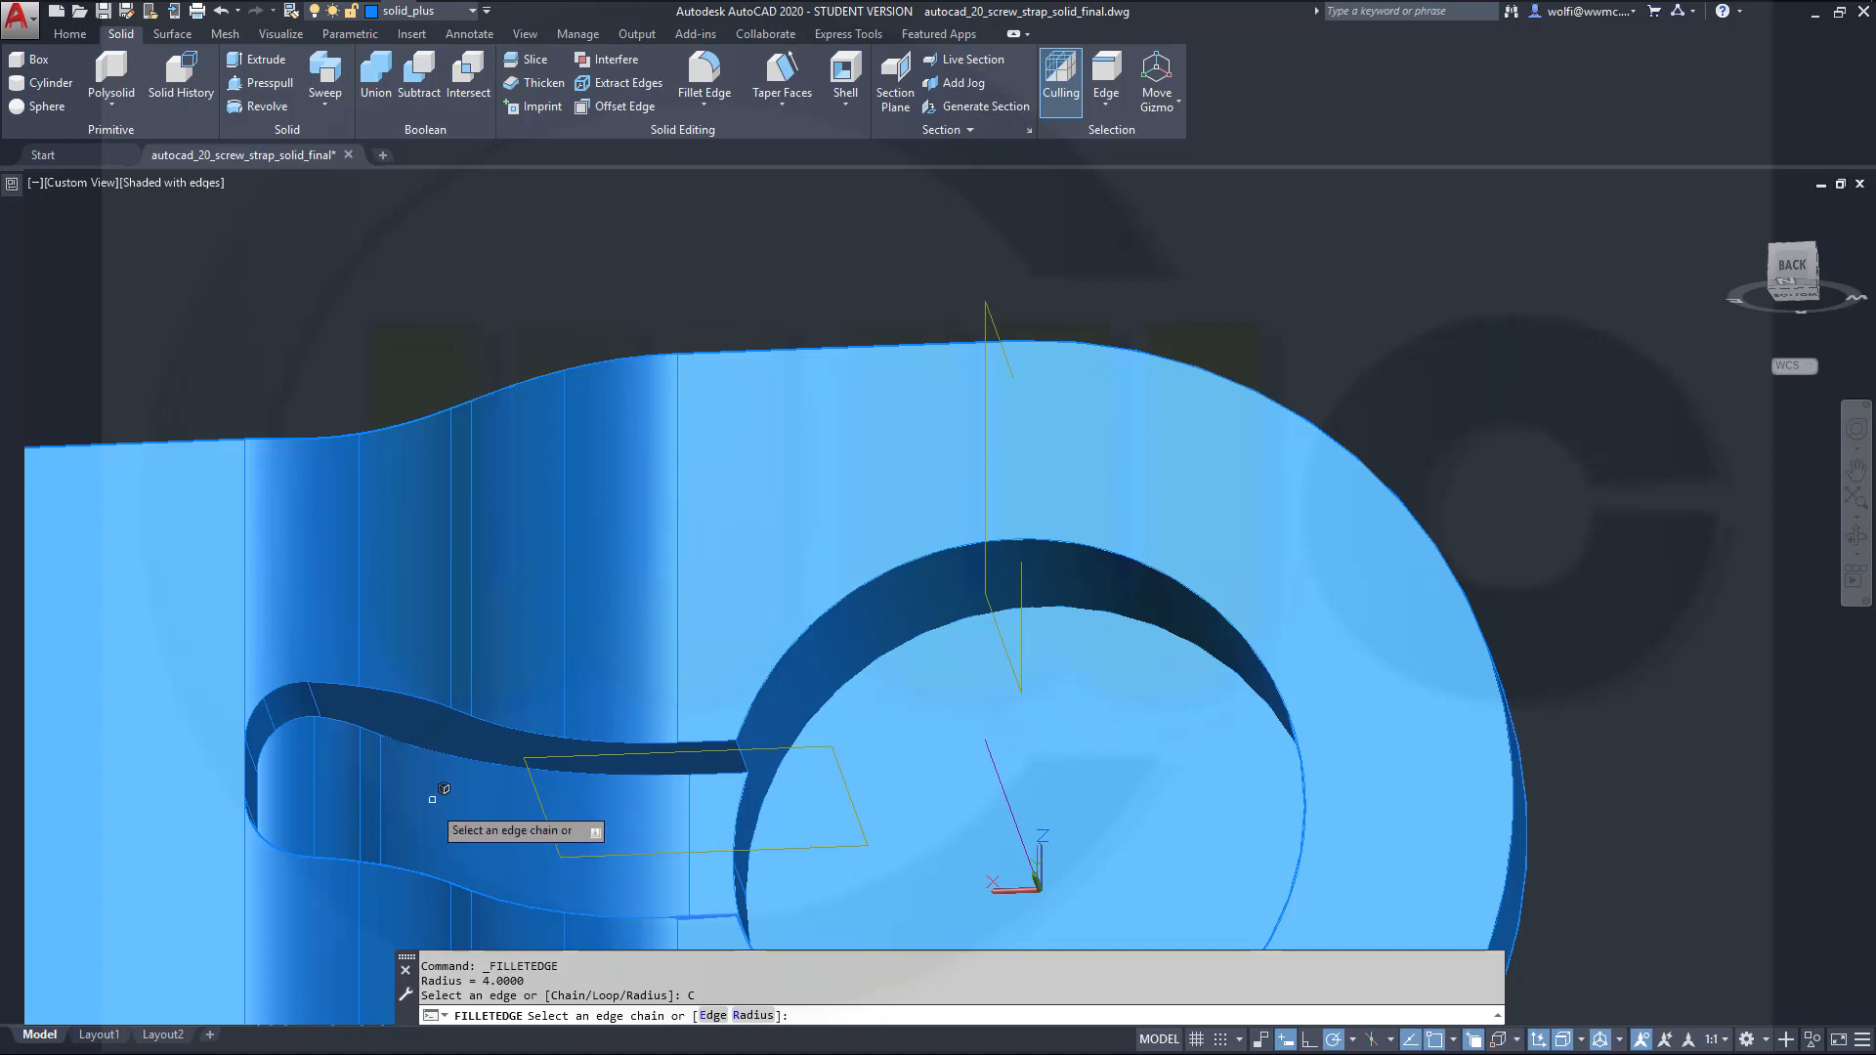
pyautogui.click(469, 756)
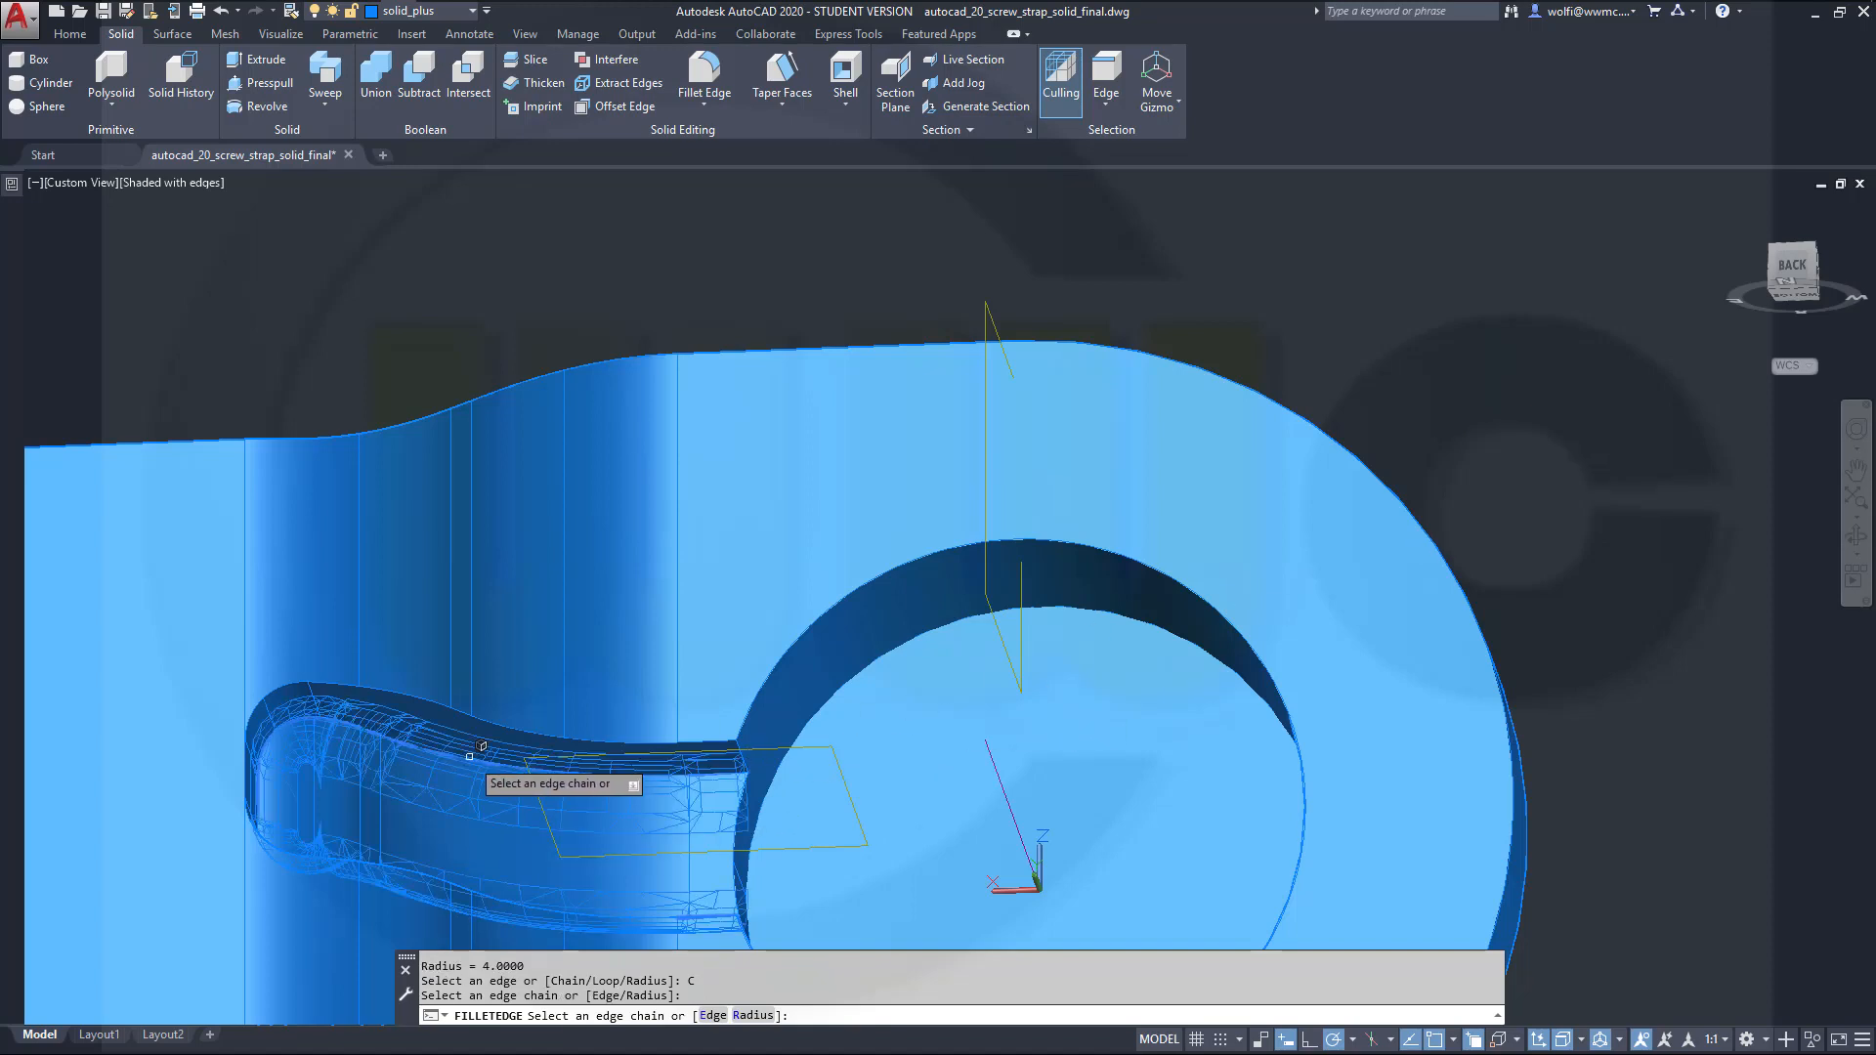
pyautogui.press('Return')
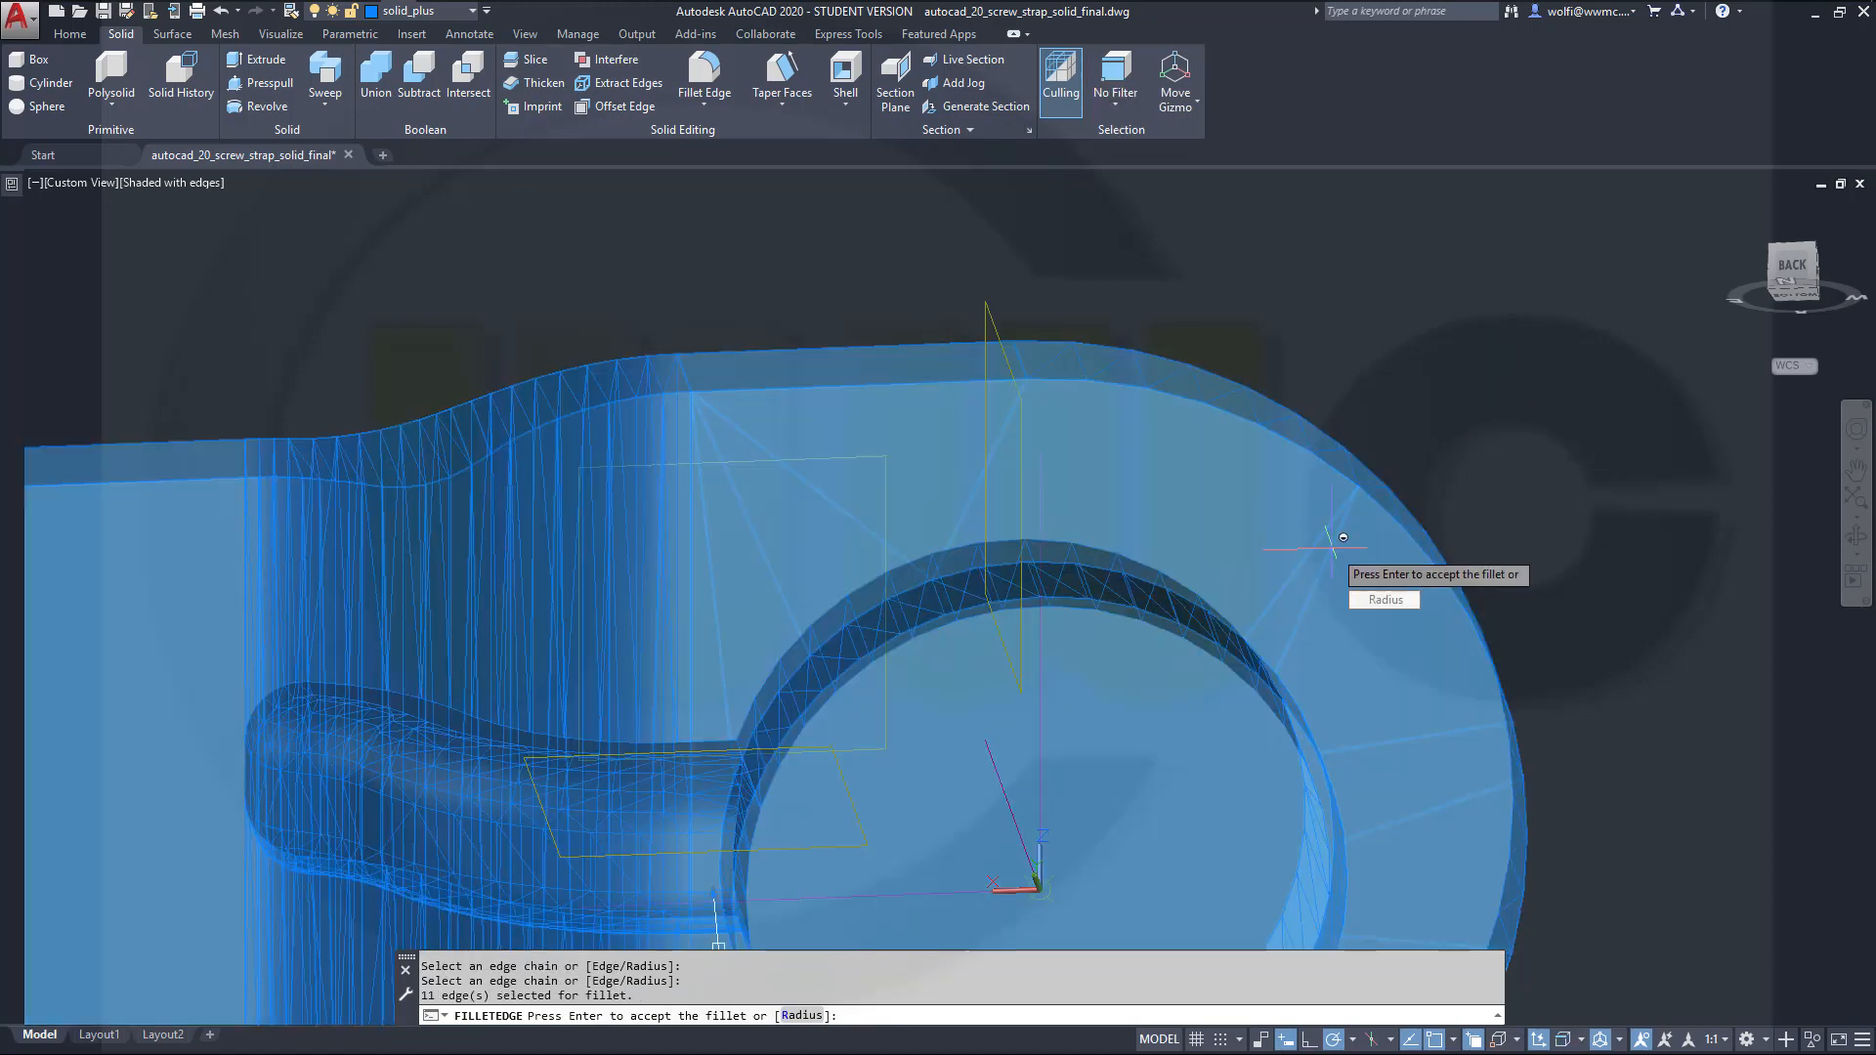
pyautogui.press('Return')
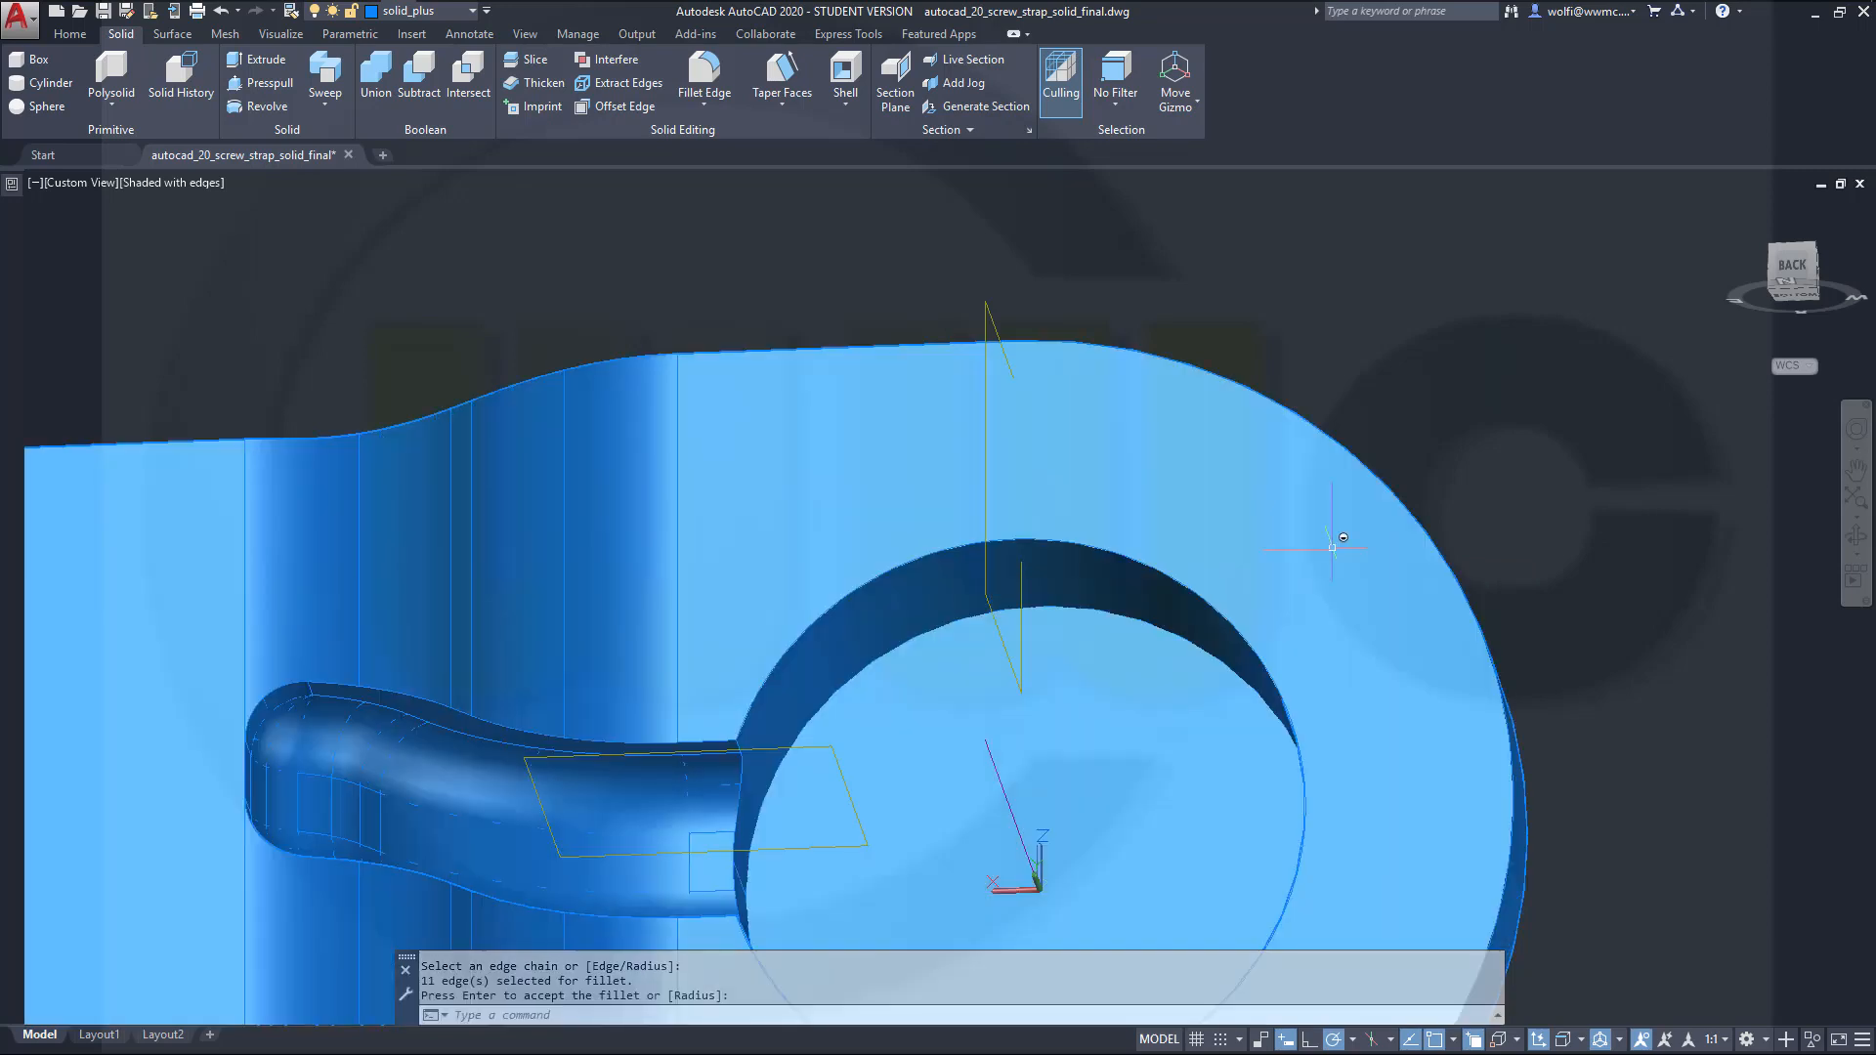
pyautogui.scroll(2, 1465, 543)
pyautogui.scroll(-5, 1435, 586)
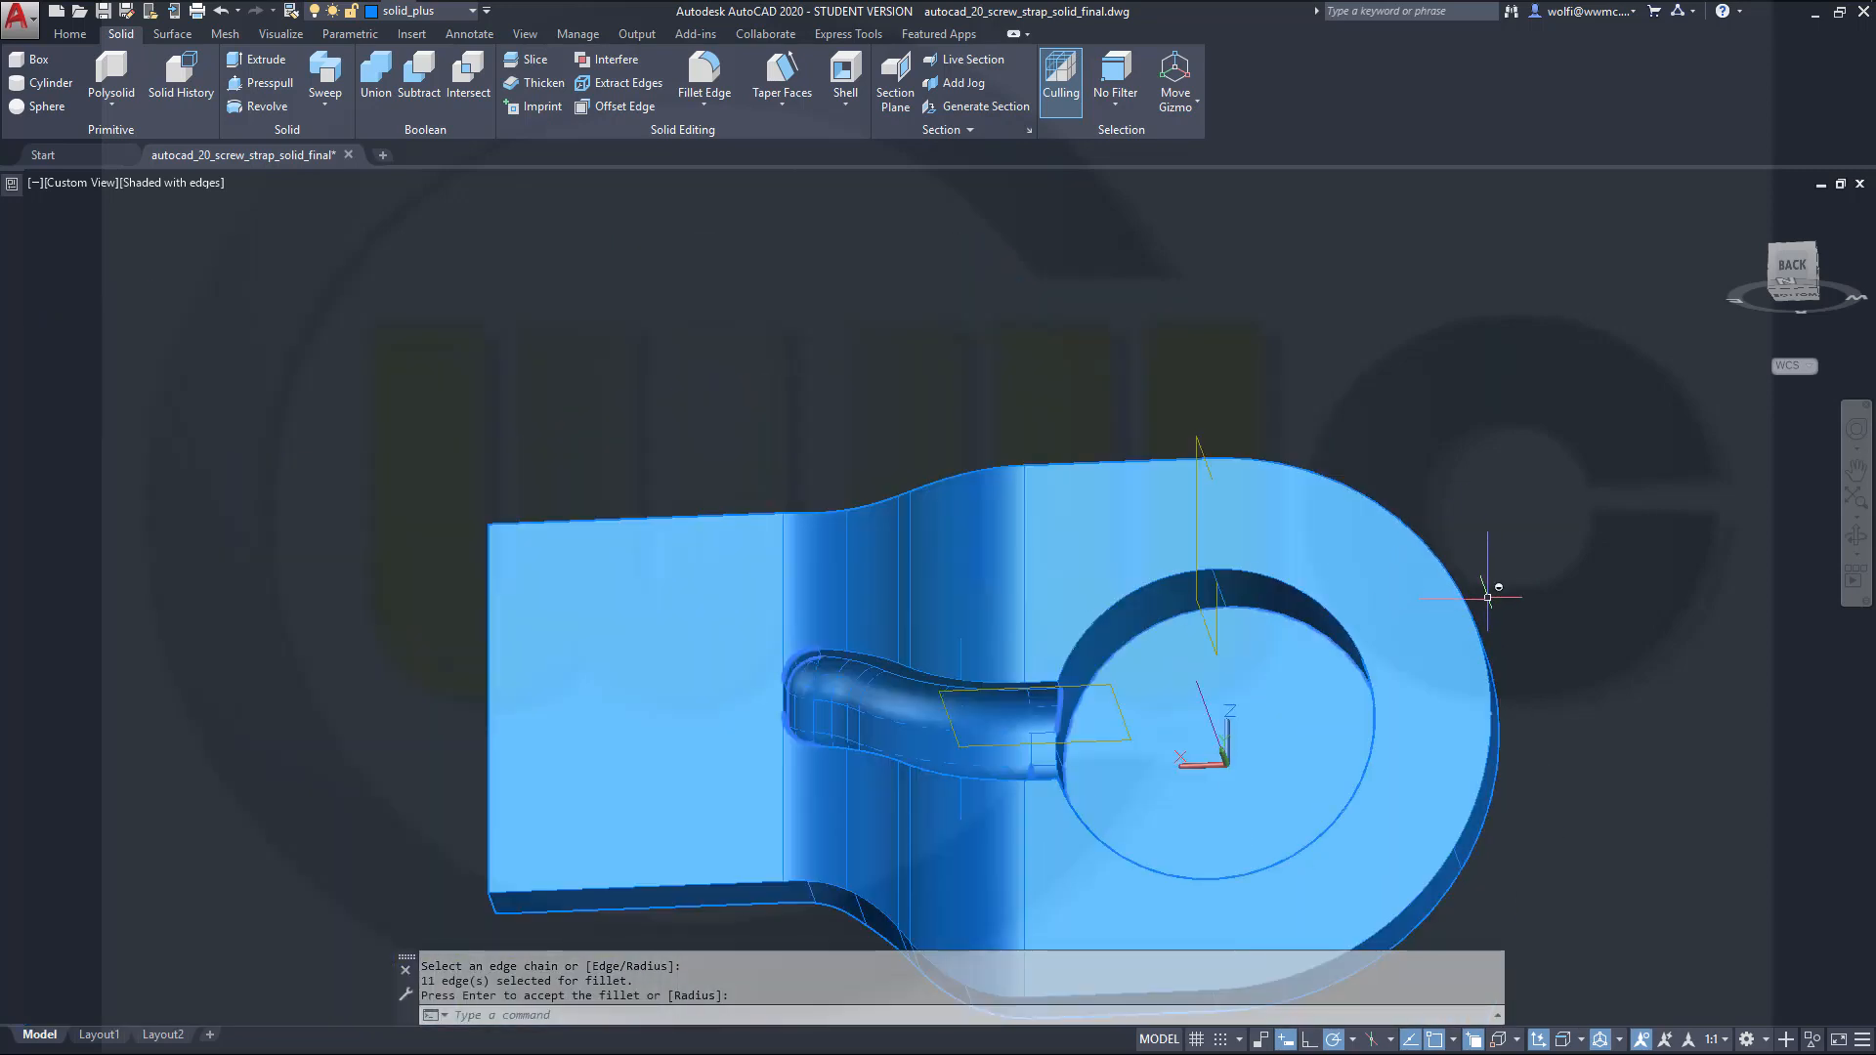
pyautogui.keyDown('shift'); pyautogui.moveTo(1508, 555); pyautogui.dragTo(1457, 599, button='middle'); pyautogui.keyUp('shift')
pyautogui.press('Return')
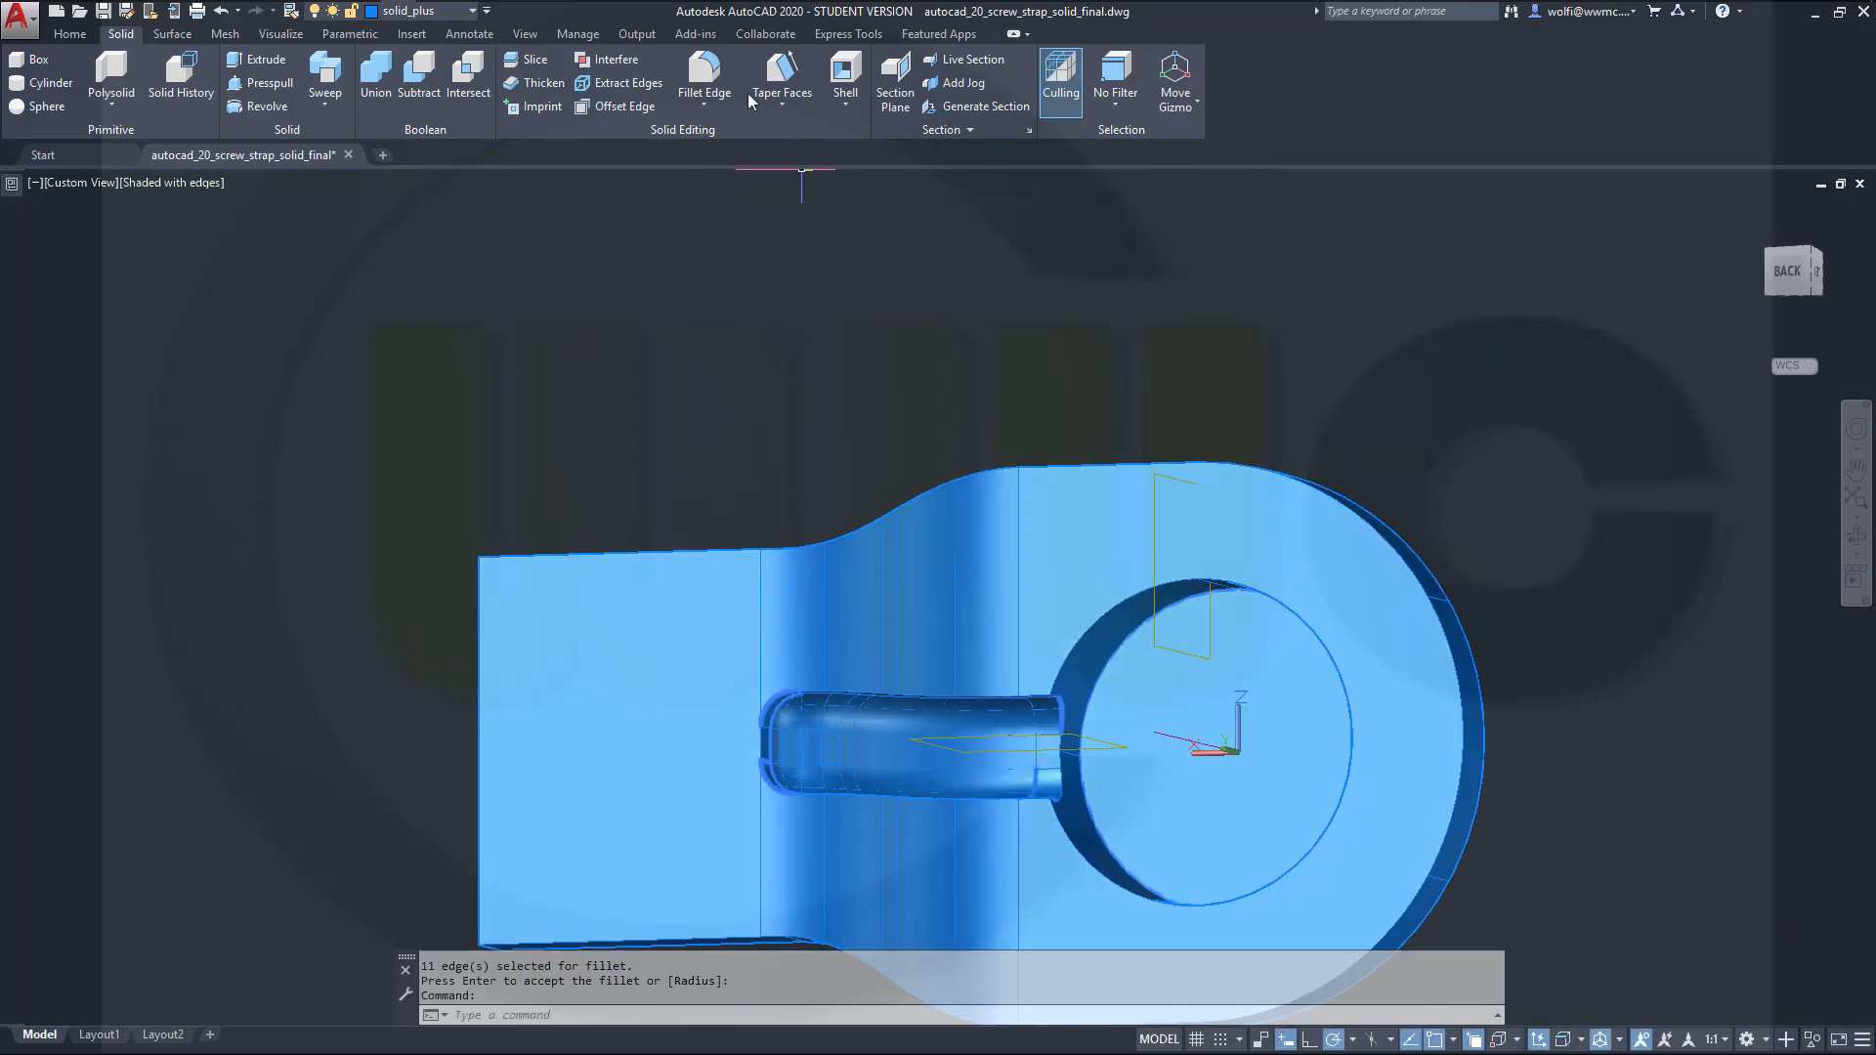
pyautogui.click(704, 78)
pyautogui.rightClick(903, 318)
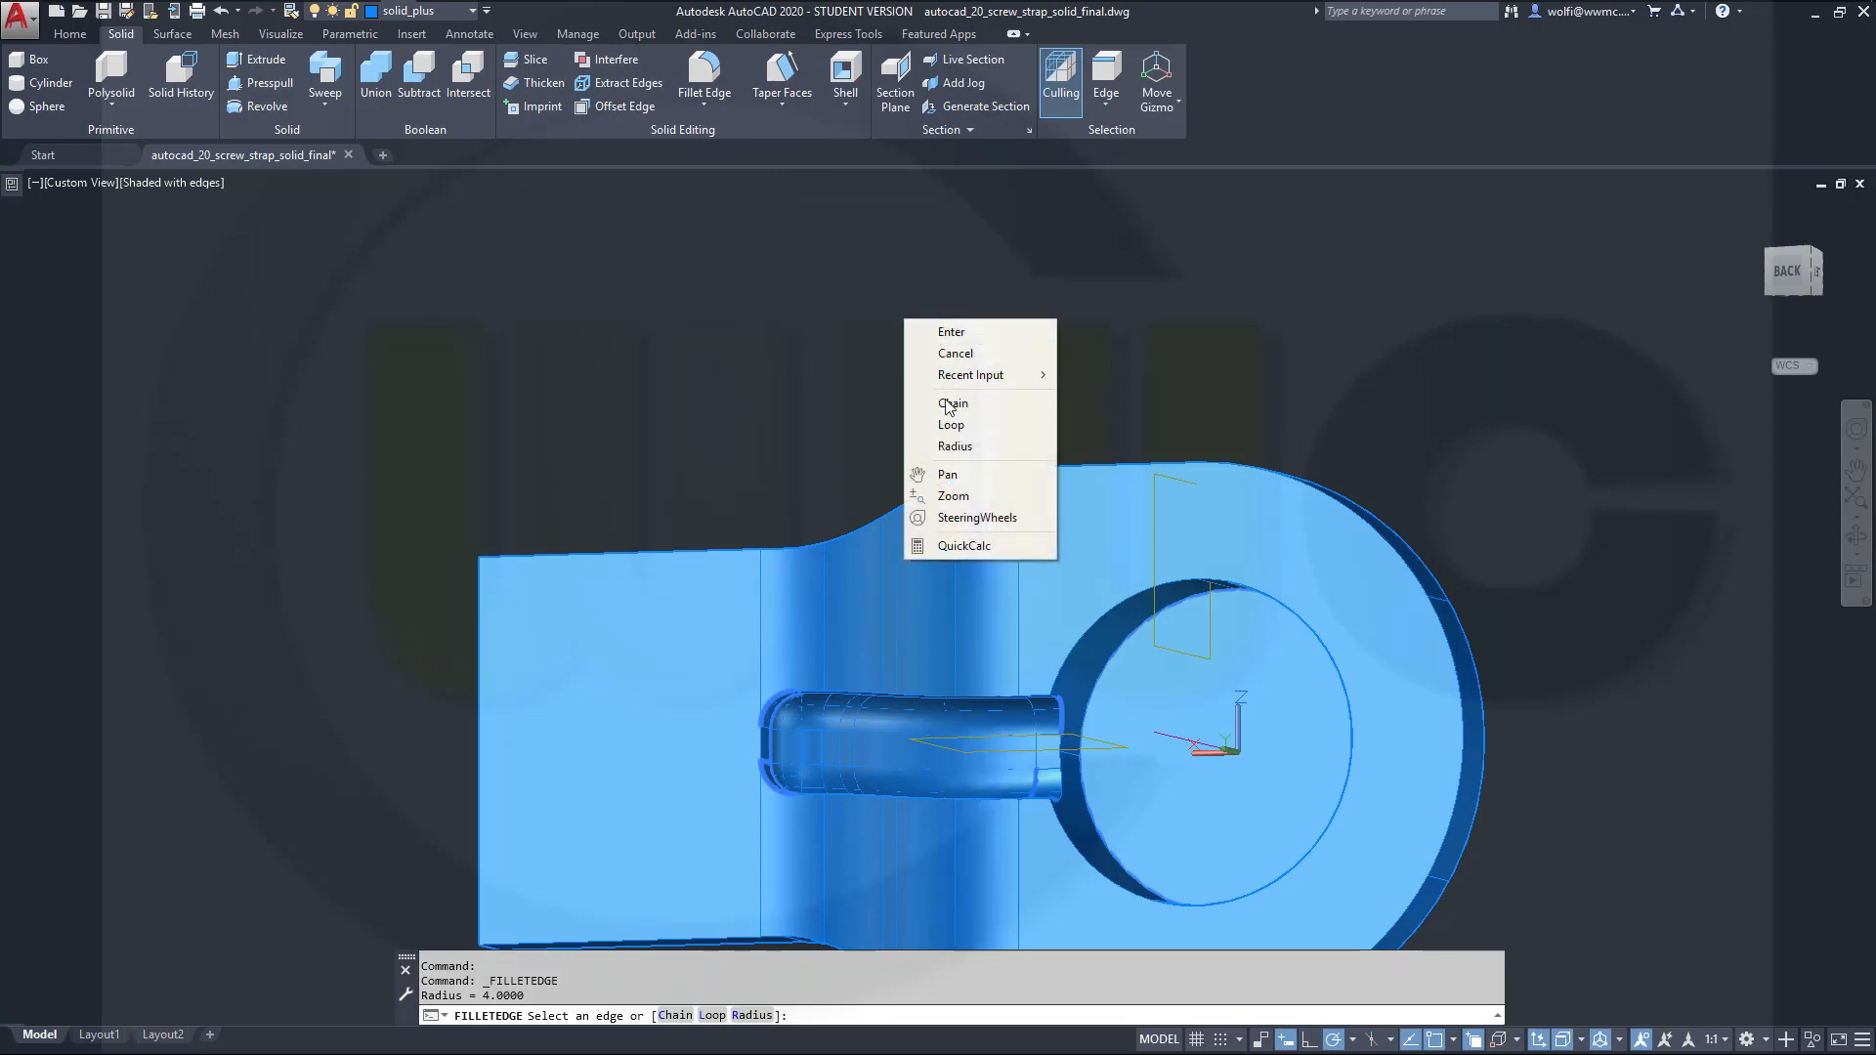
pyautogui.click(955, 446)
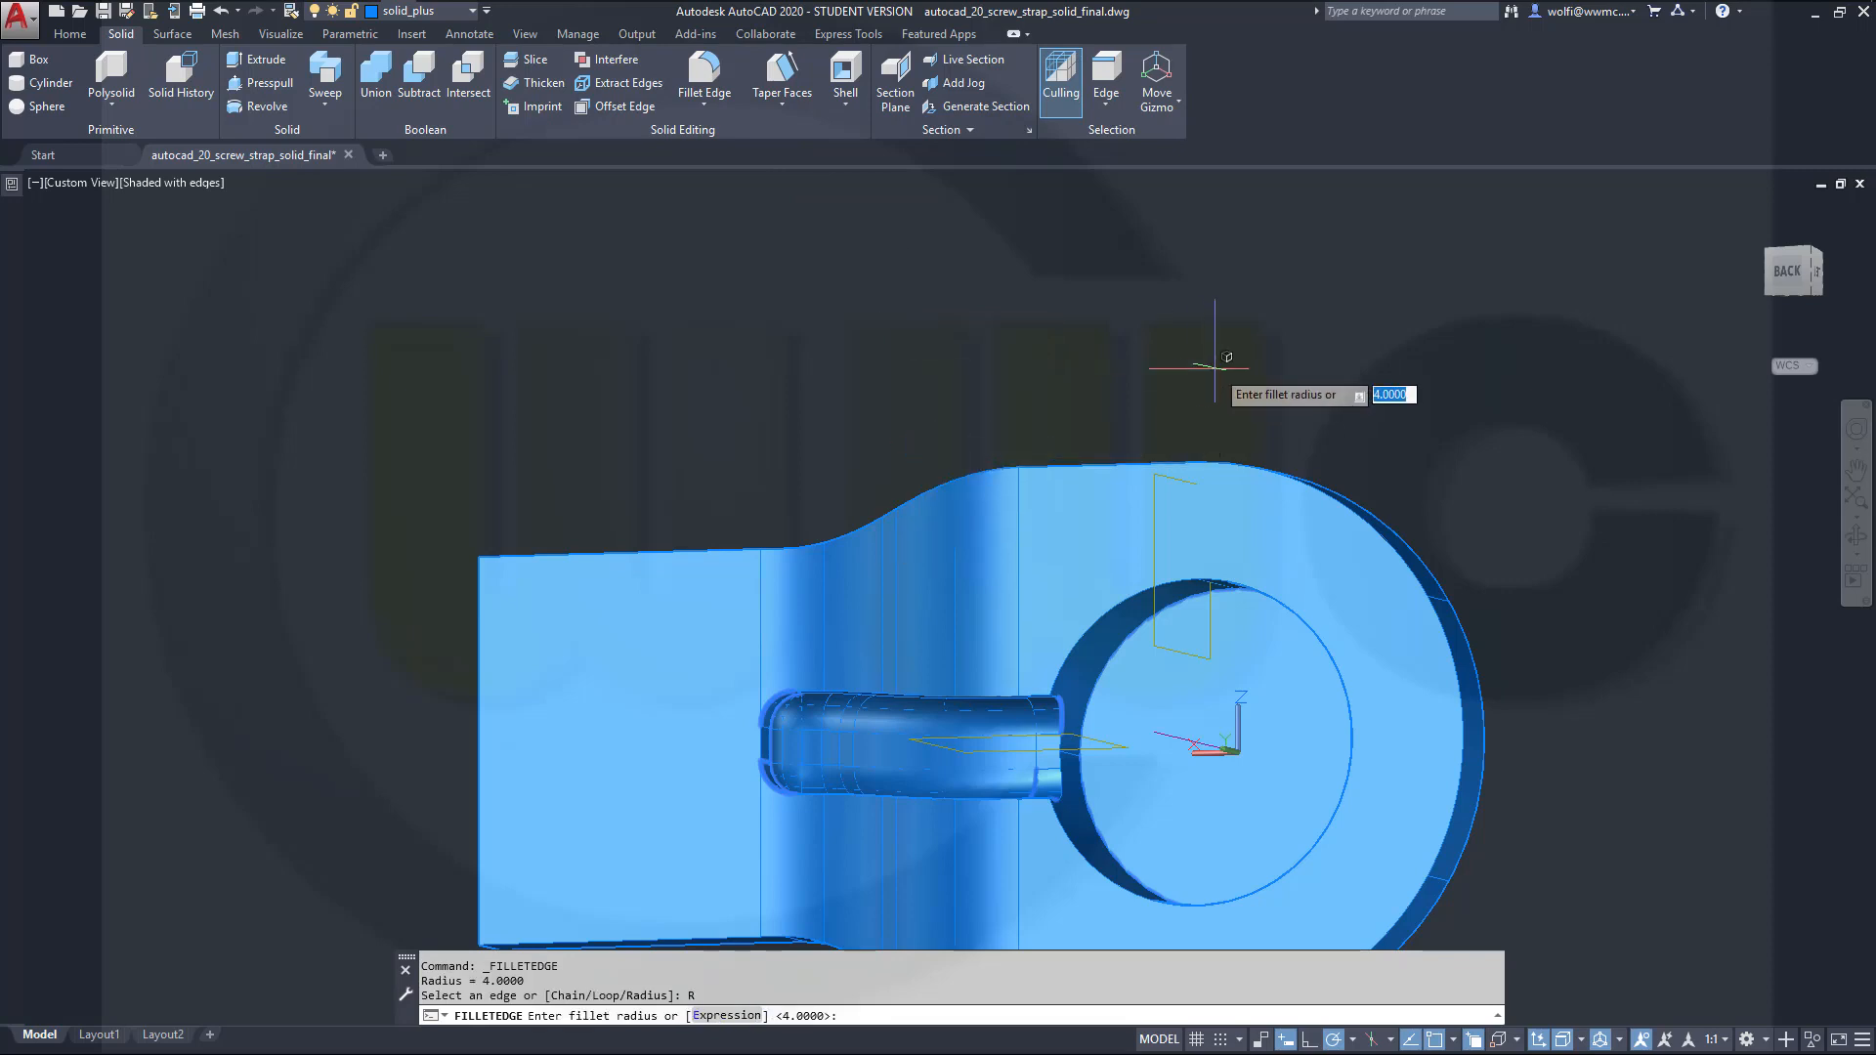
pyautogui.write('5')
pyautogui.press('Return')
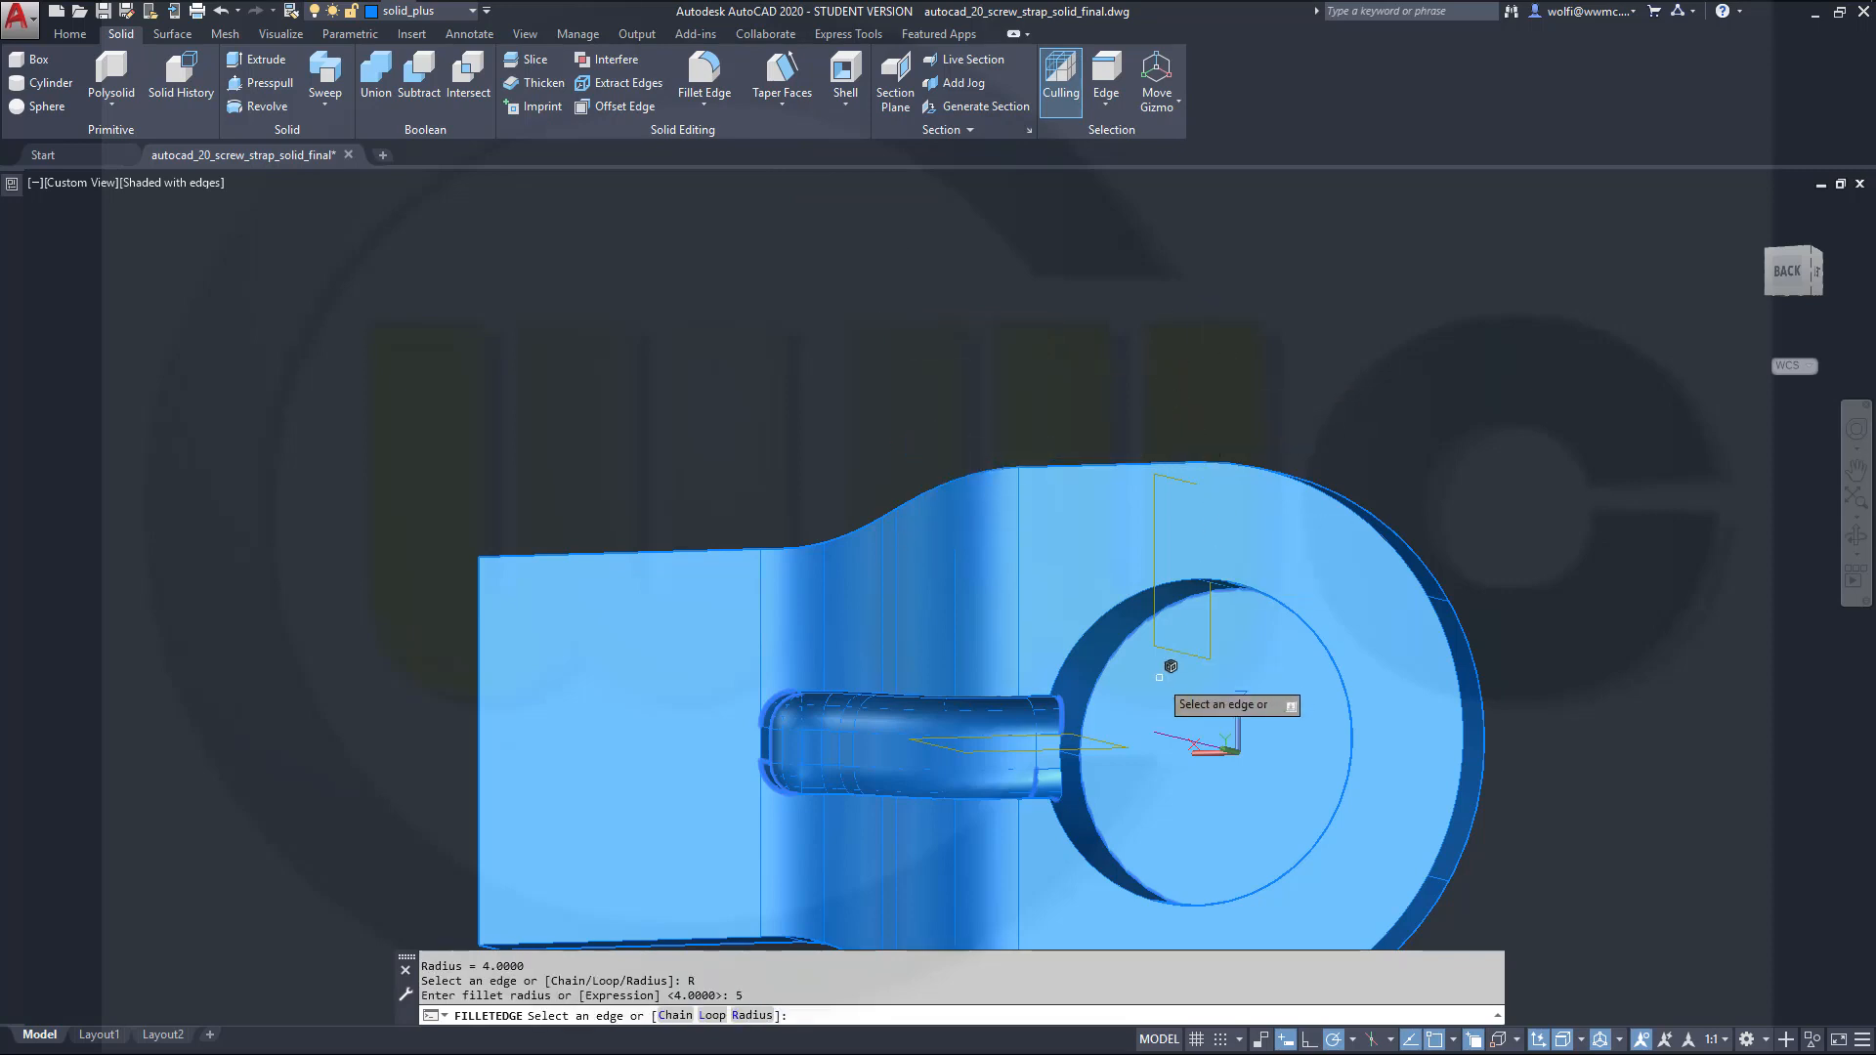
pyautogui.moveTo(1175, 665)
pyautogui.keyDown('shift'); pyautogui.mouseDown(button='middle')
pyautogui.moveTo(1191, 648)
pyautogui.moveTo(1162, 652)
pyautogui.mouseUp(button='middle'); pyautogui.keyUp('shift')
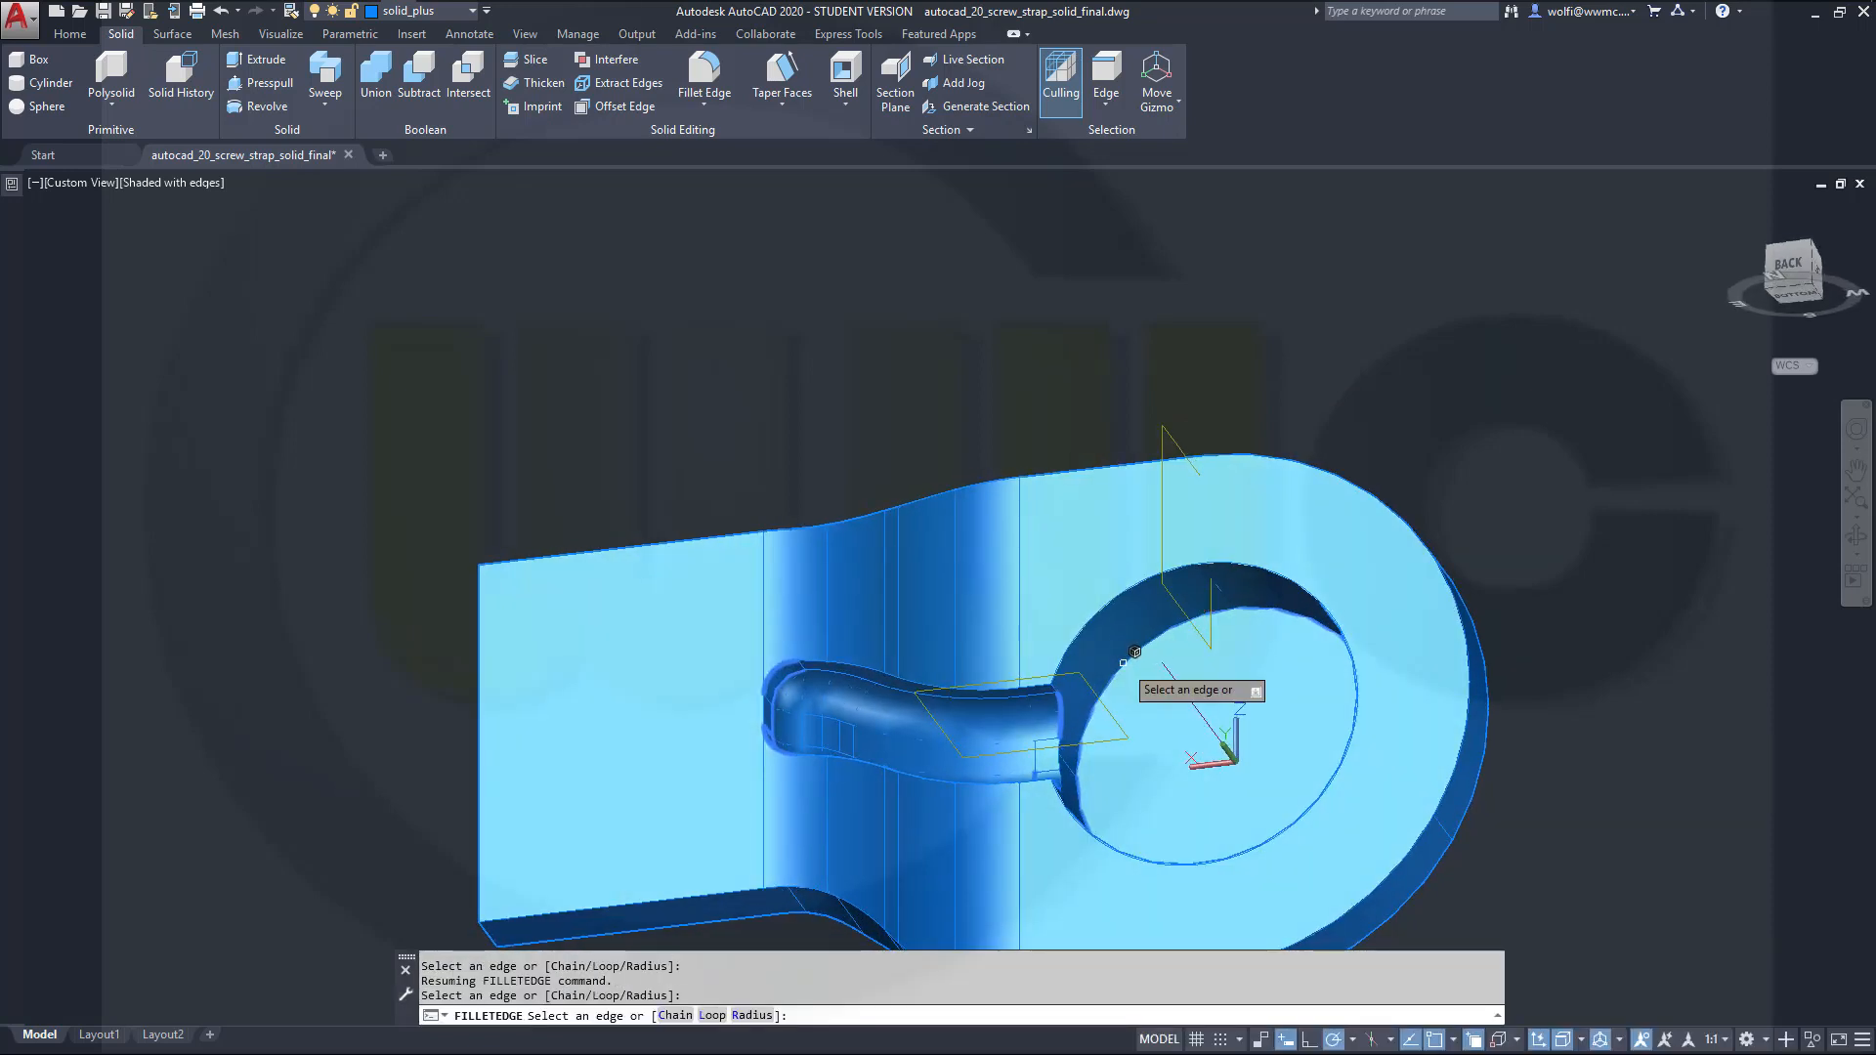
pyautogui.scroll(3, 1137, 651)
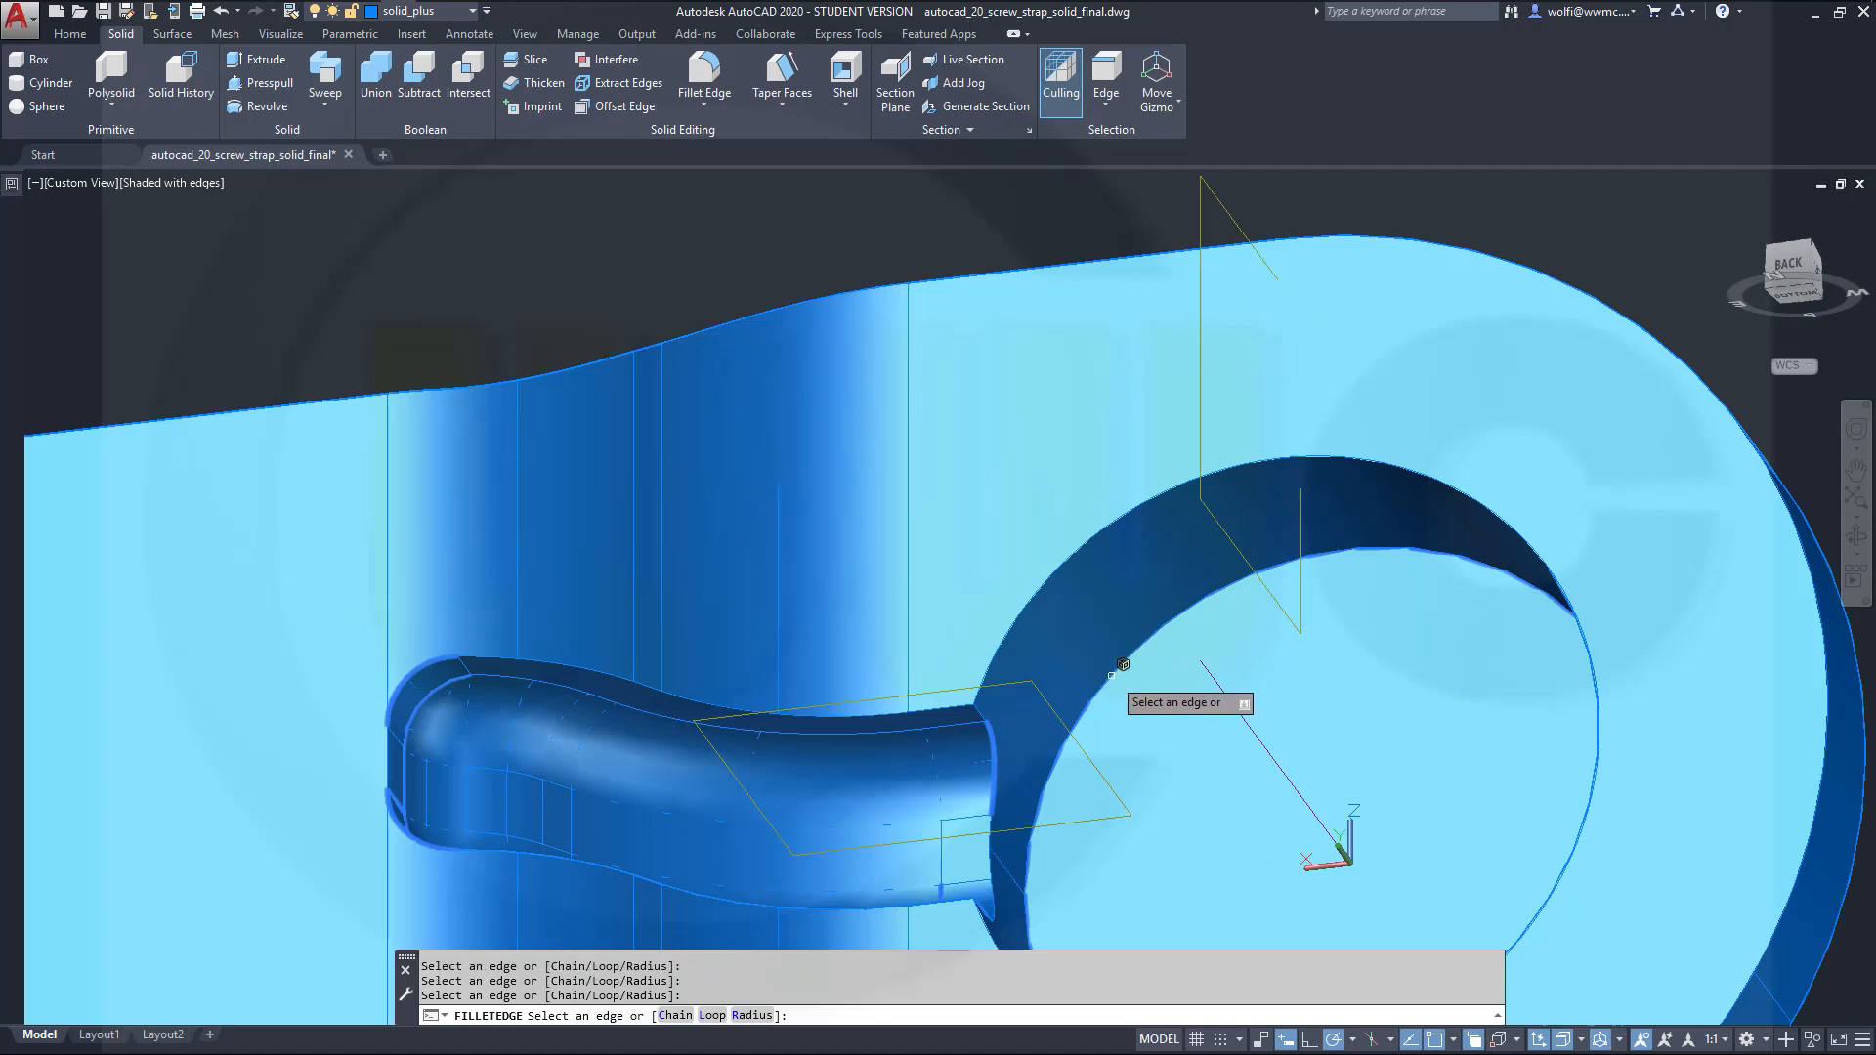
pyautogui.keyDown('shift'); pyautogui.moveTo(1169, 666); pyautogui.dragTo(1387, 679, button='middle'); pyautogui.keyUp('shift')
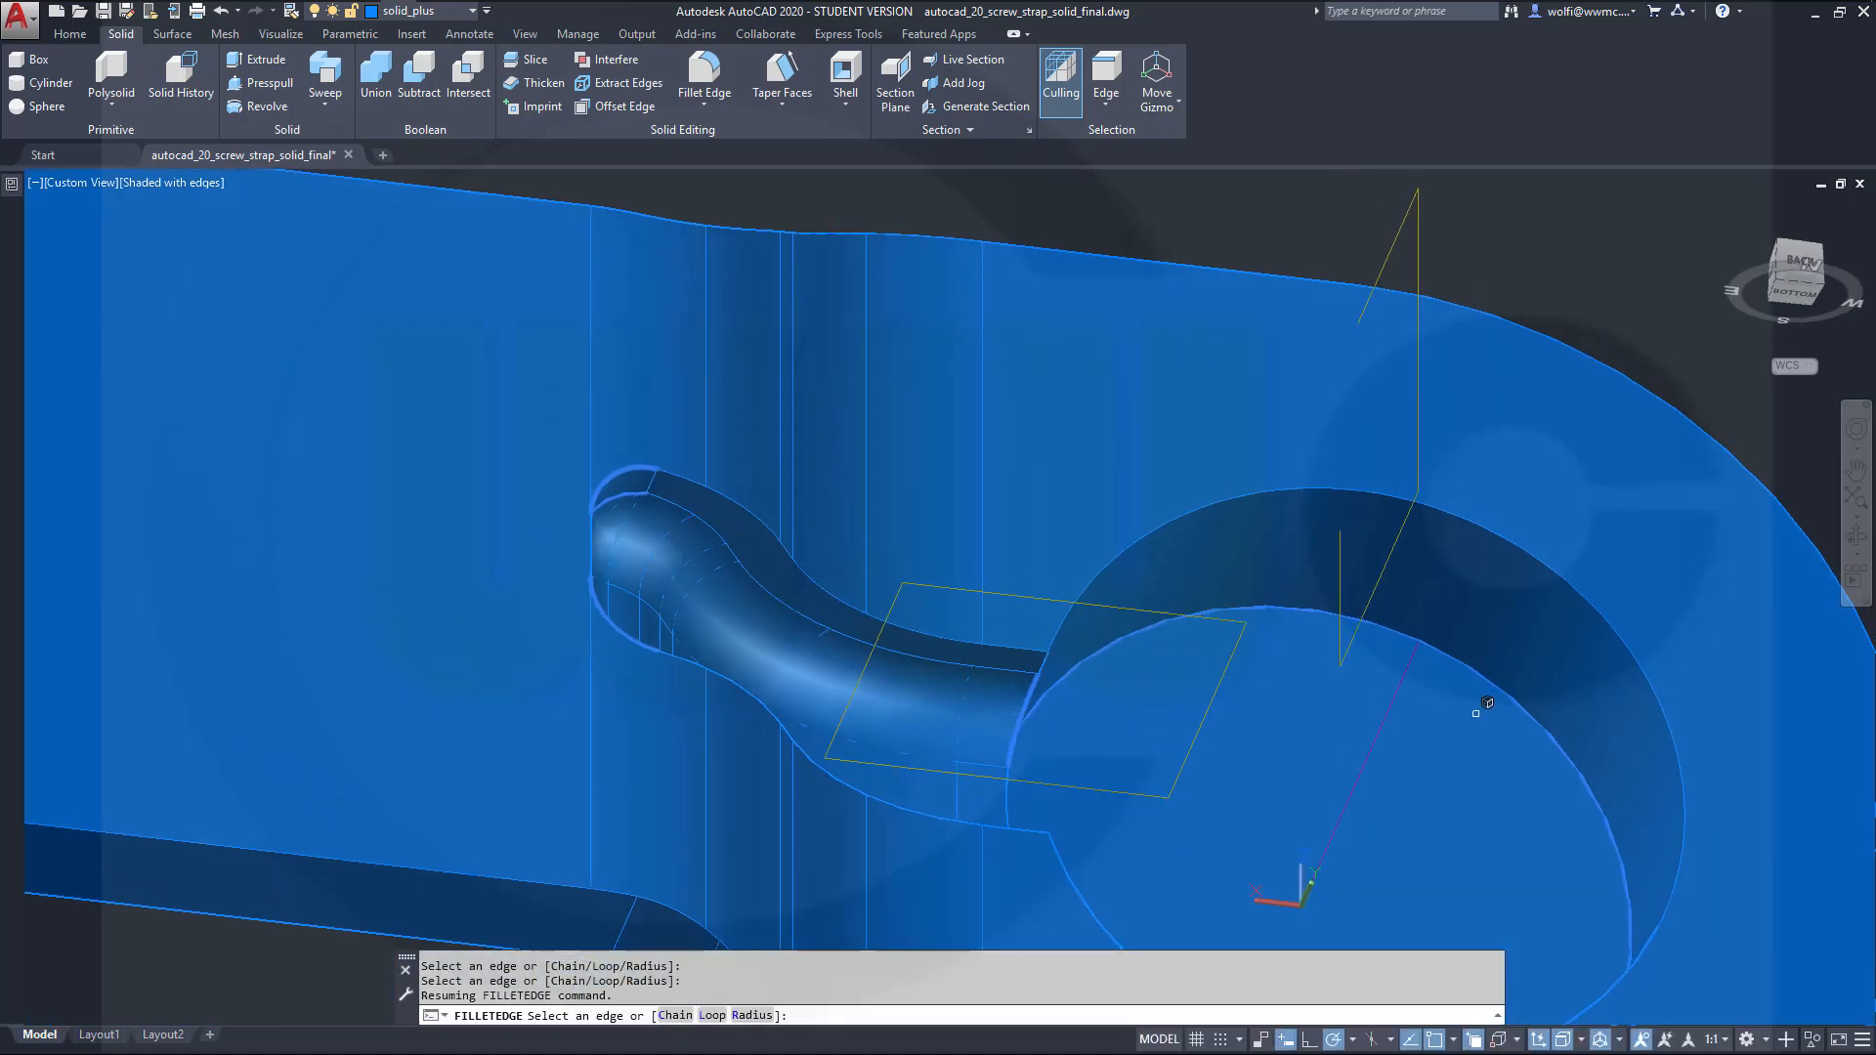
pyautogui.click(1530, 715)
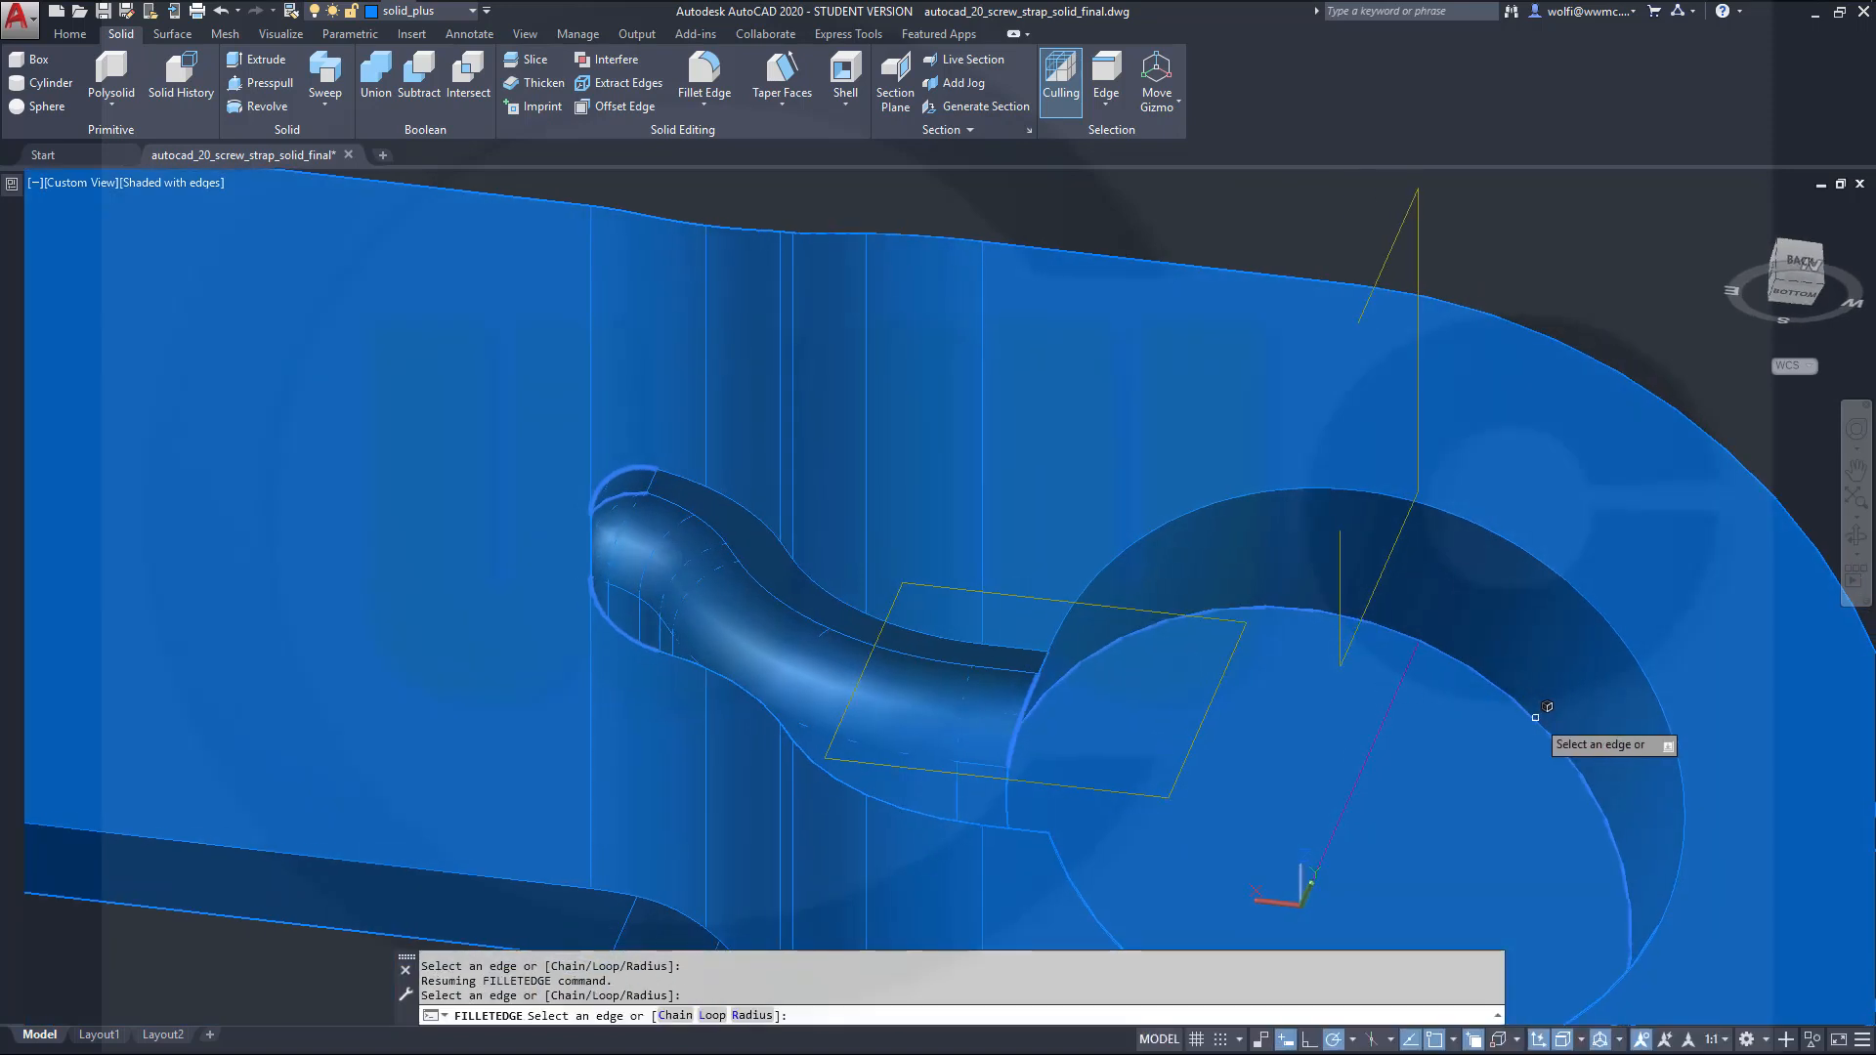
pyautogui.click(1537, 717)
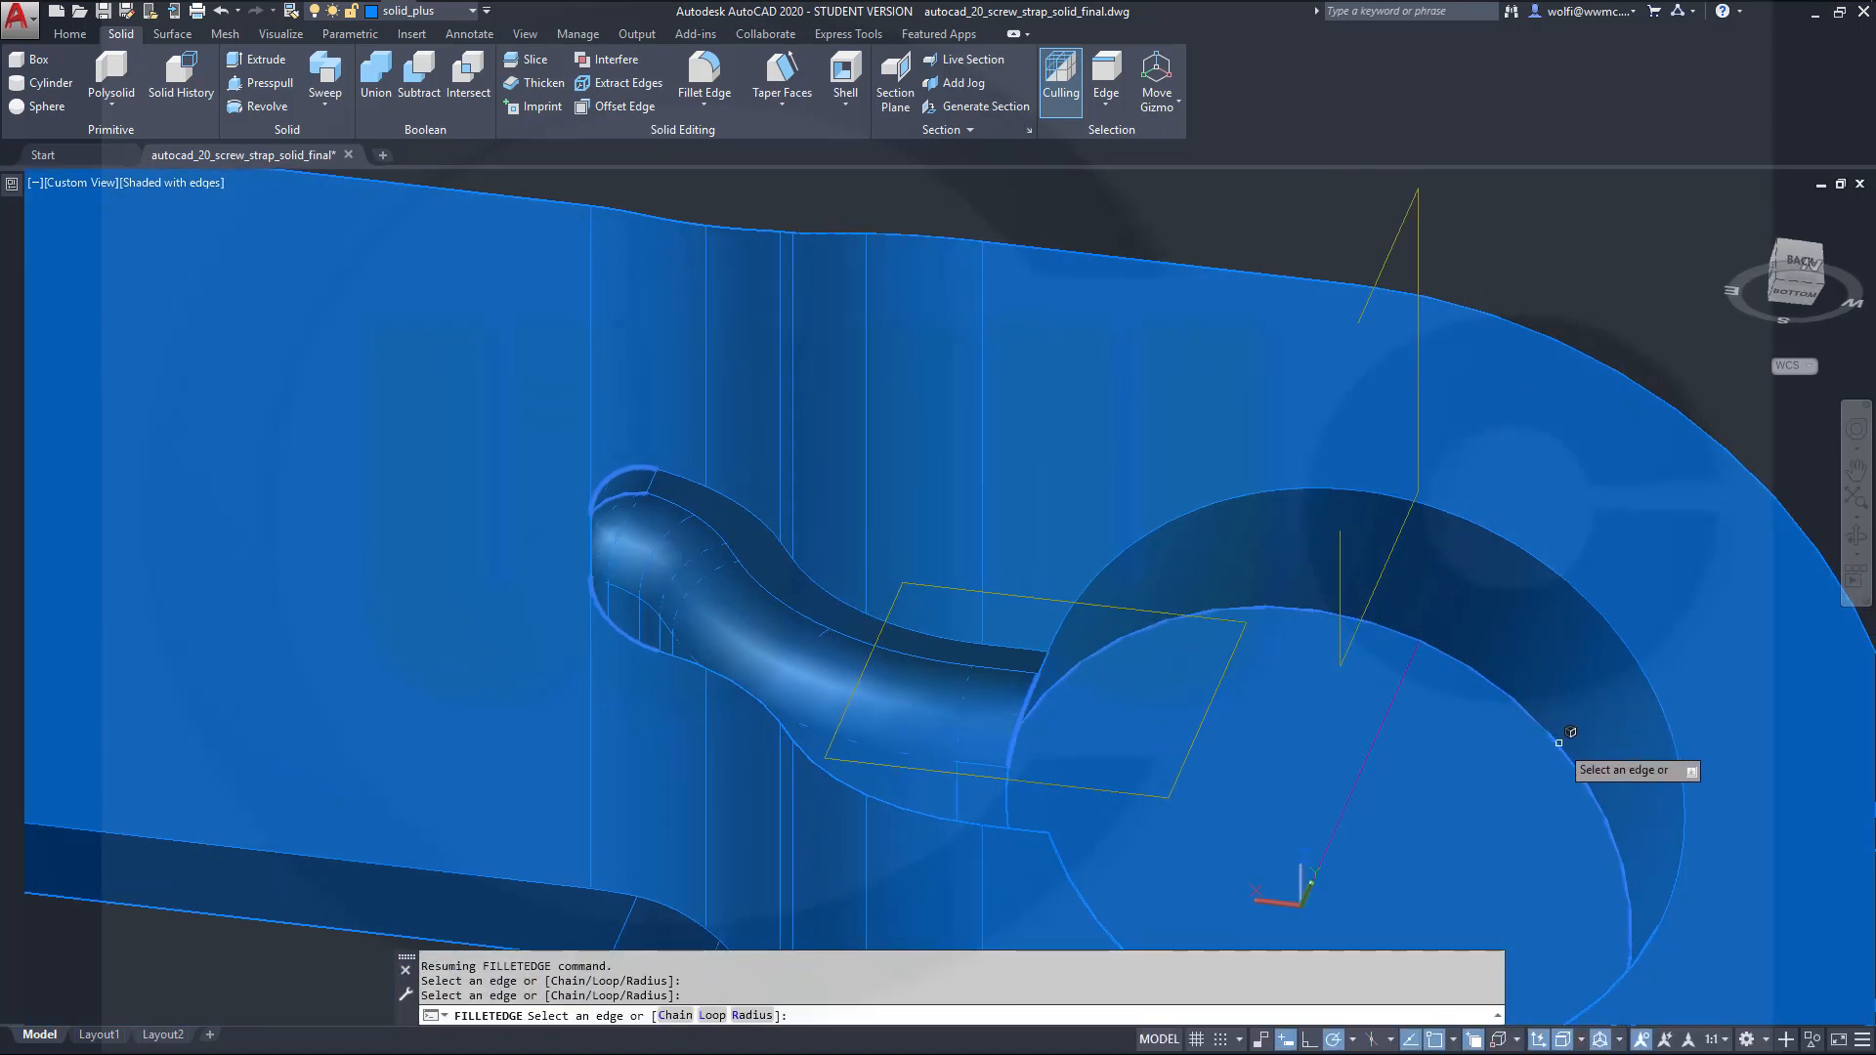
pyautogui.click(1570, 732)
pyautogui.scroll(3, 1570, 757)
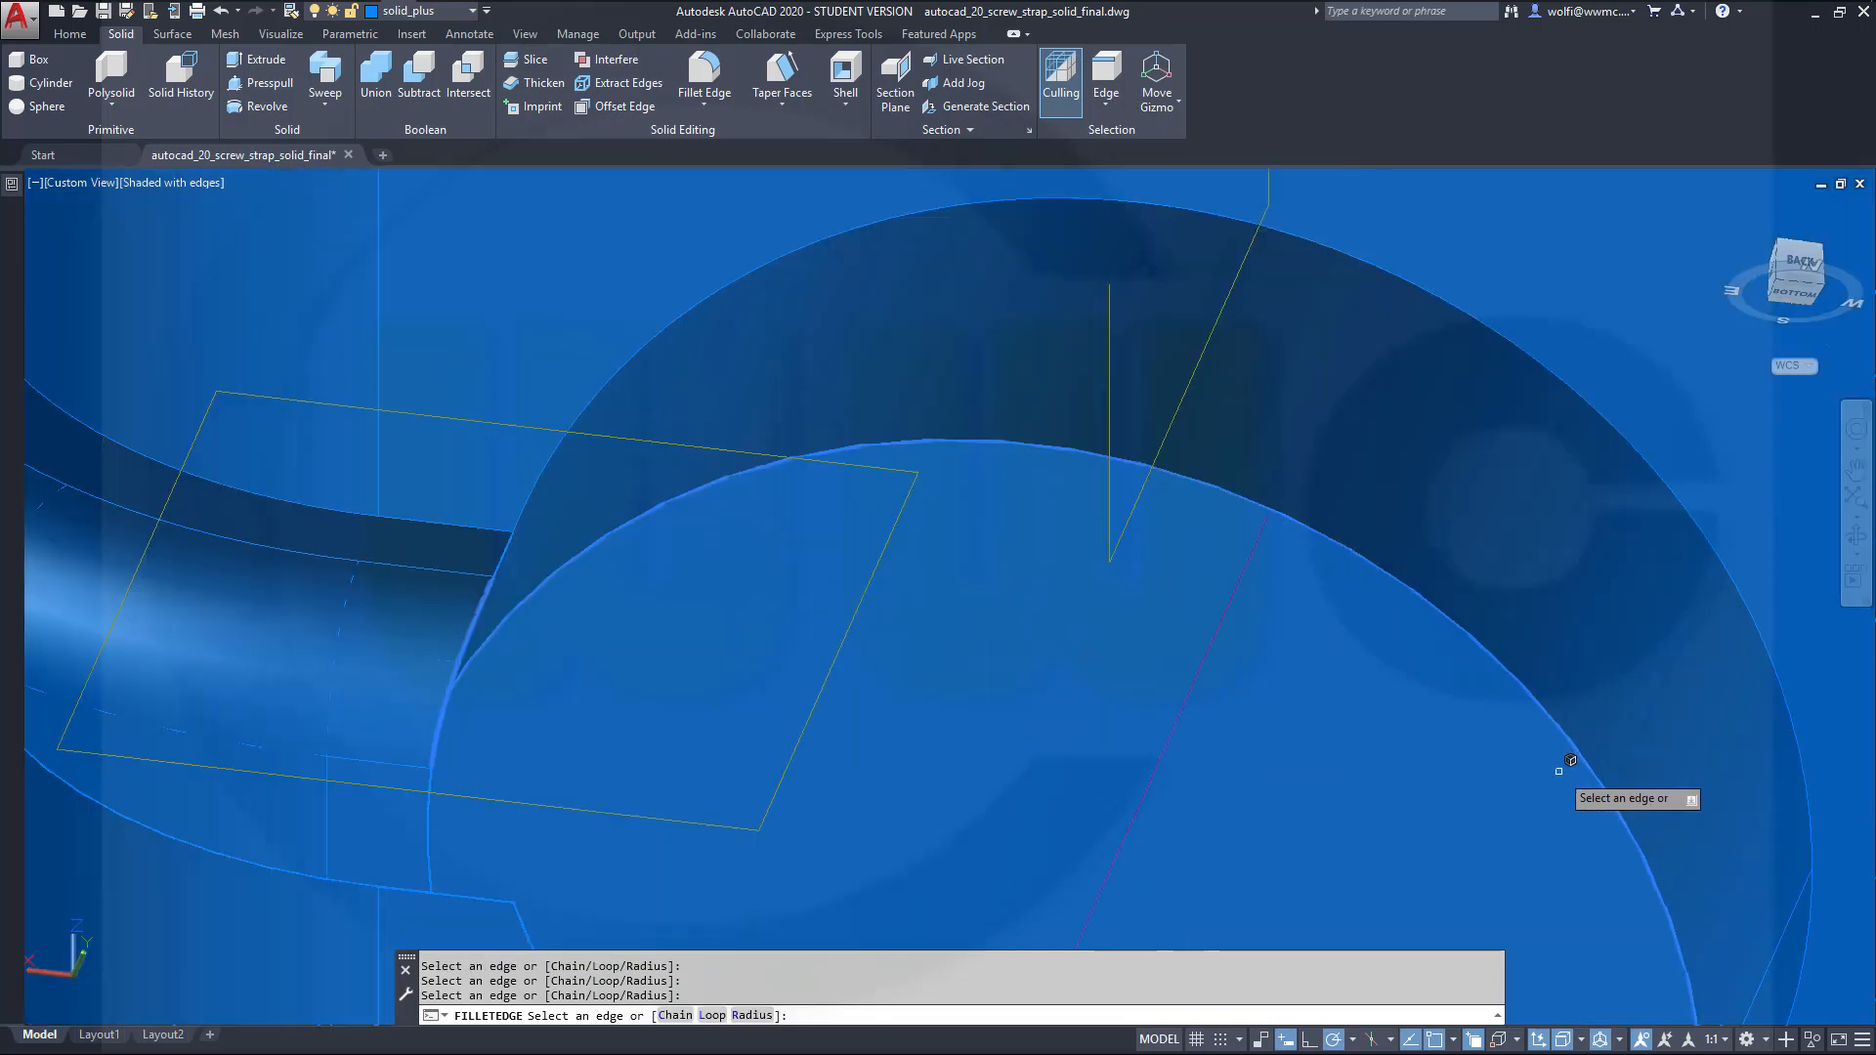
pyautogui.scroll(2, 1570, 760)
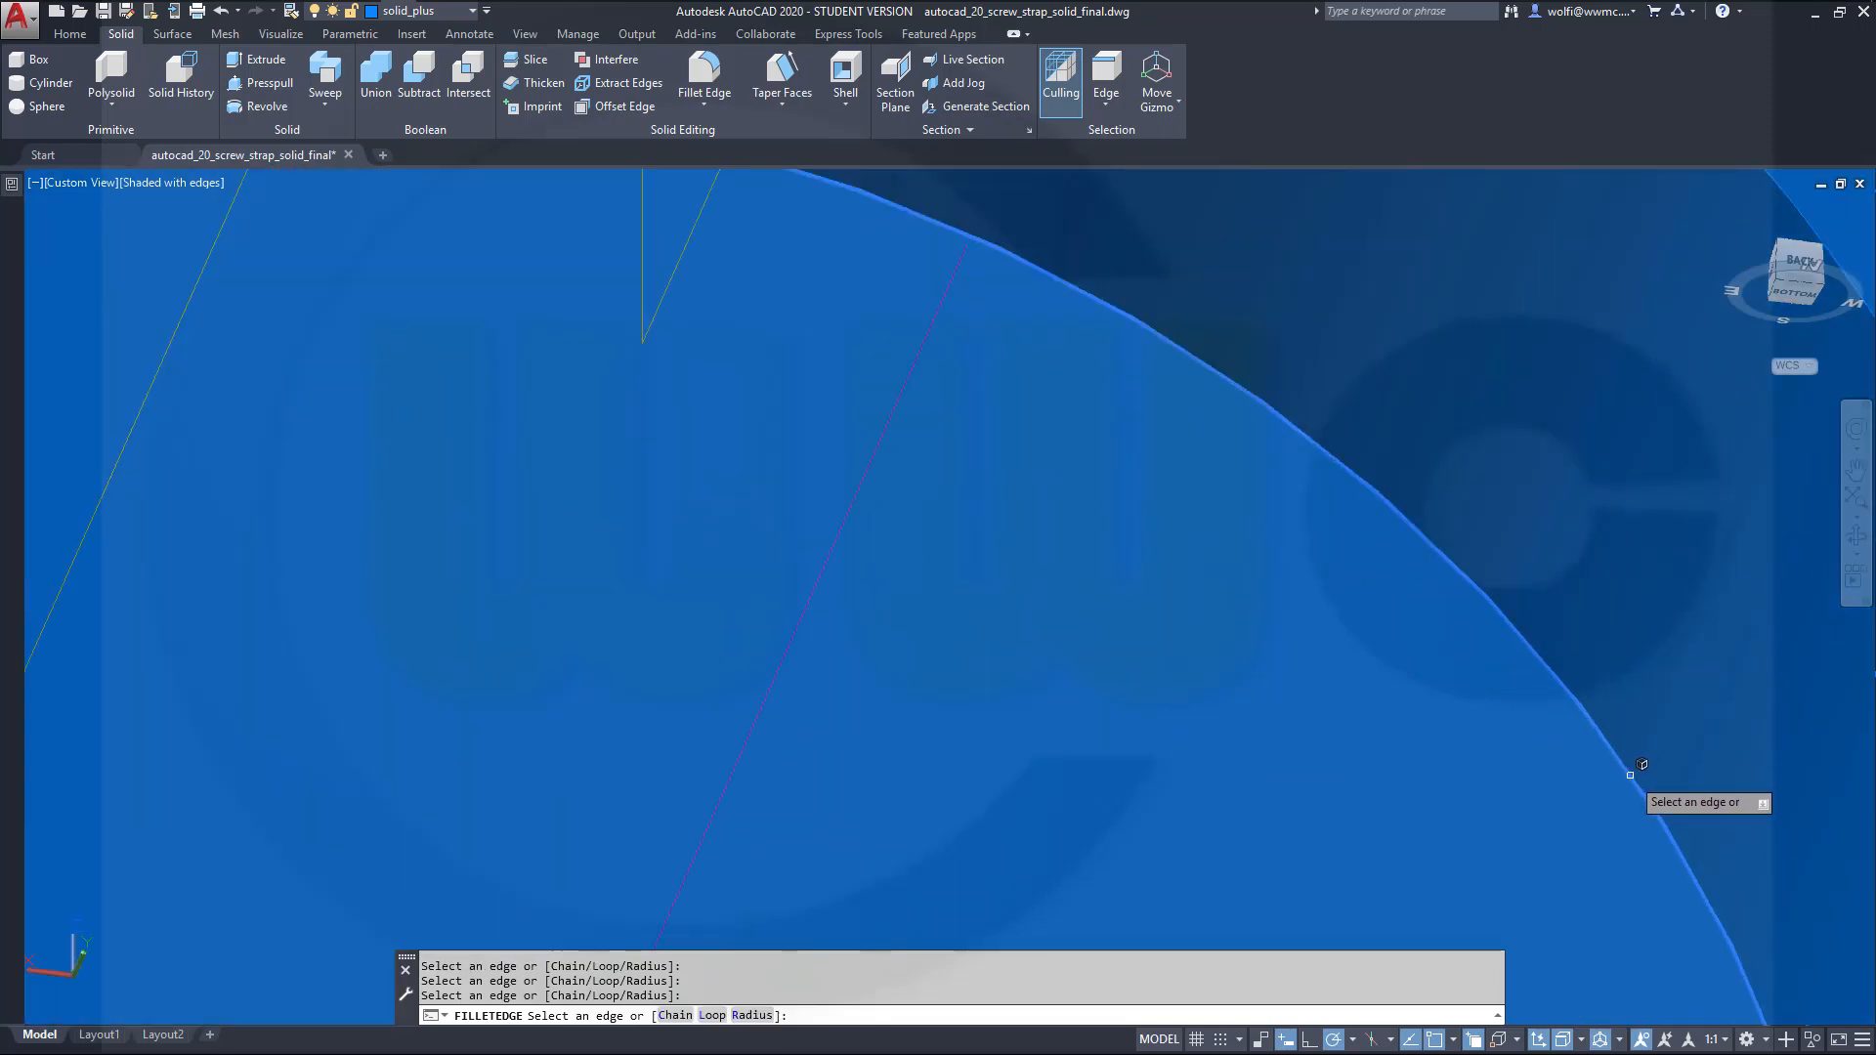
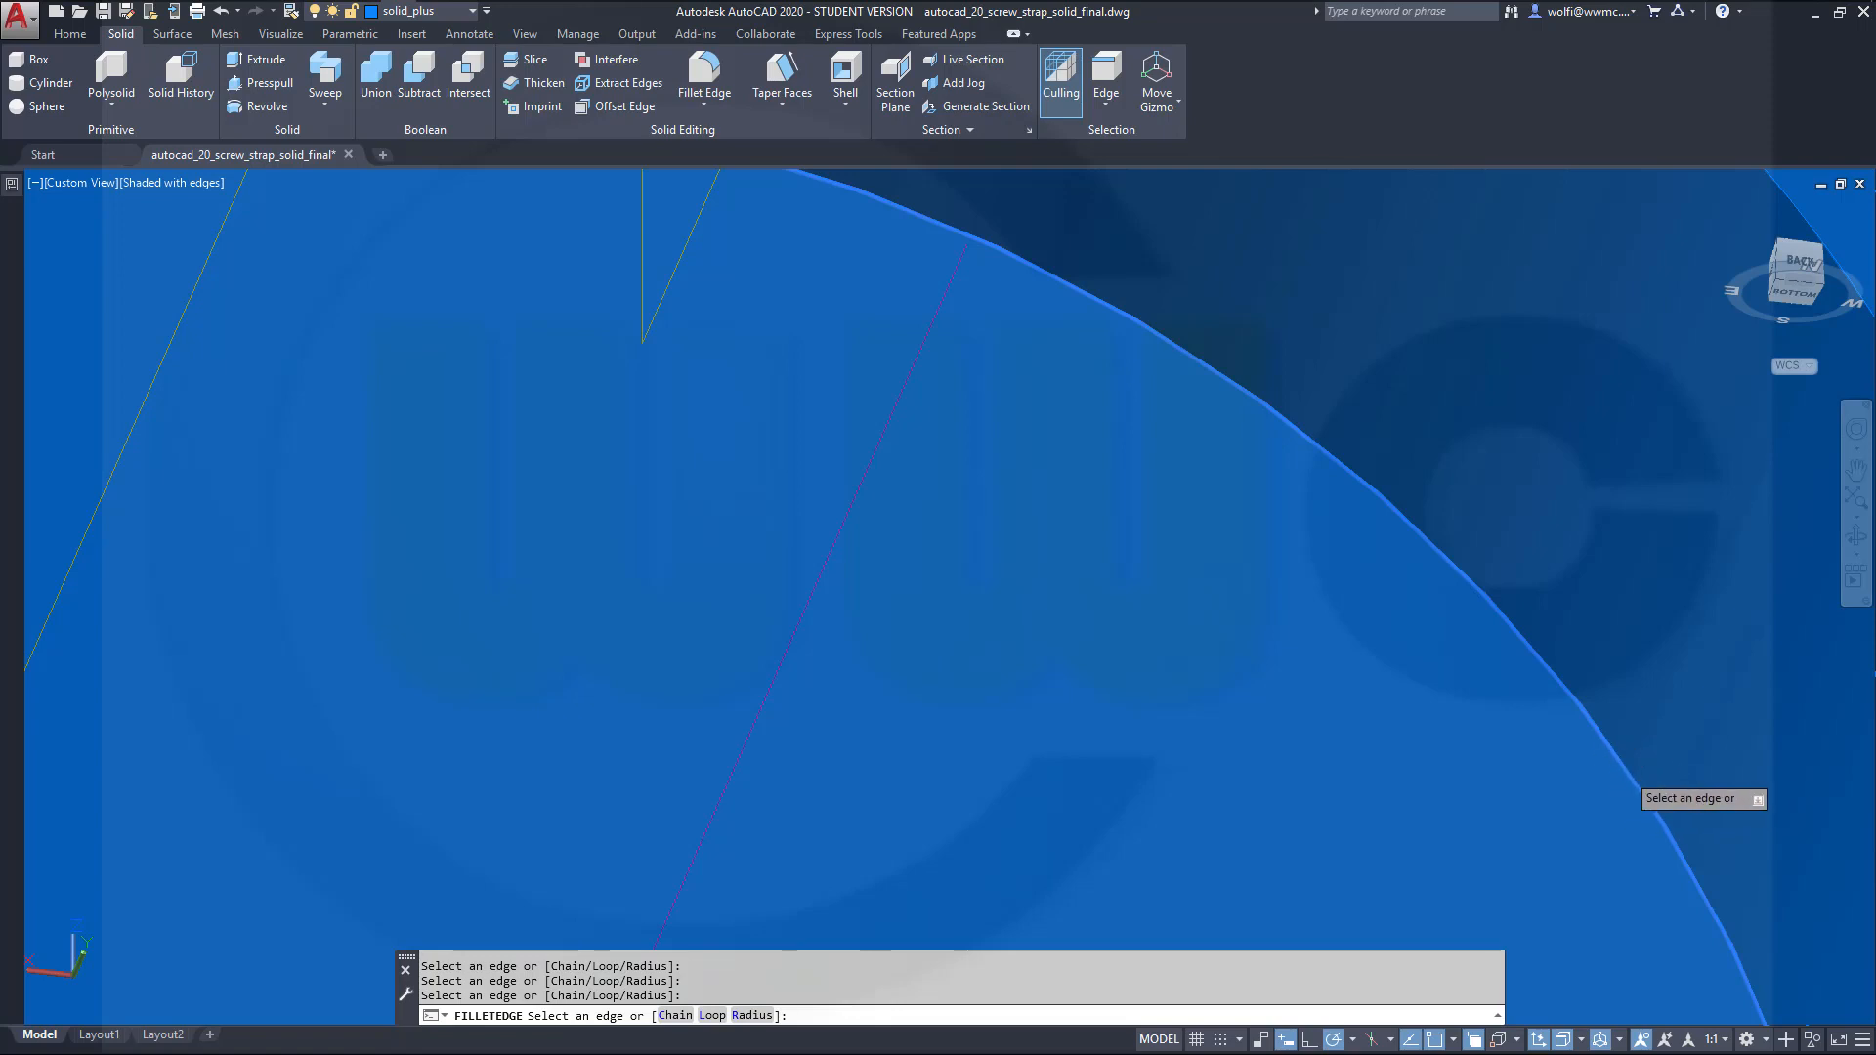
pyautogui.scroll(-10, 1525, 723)
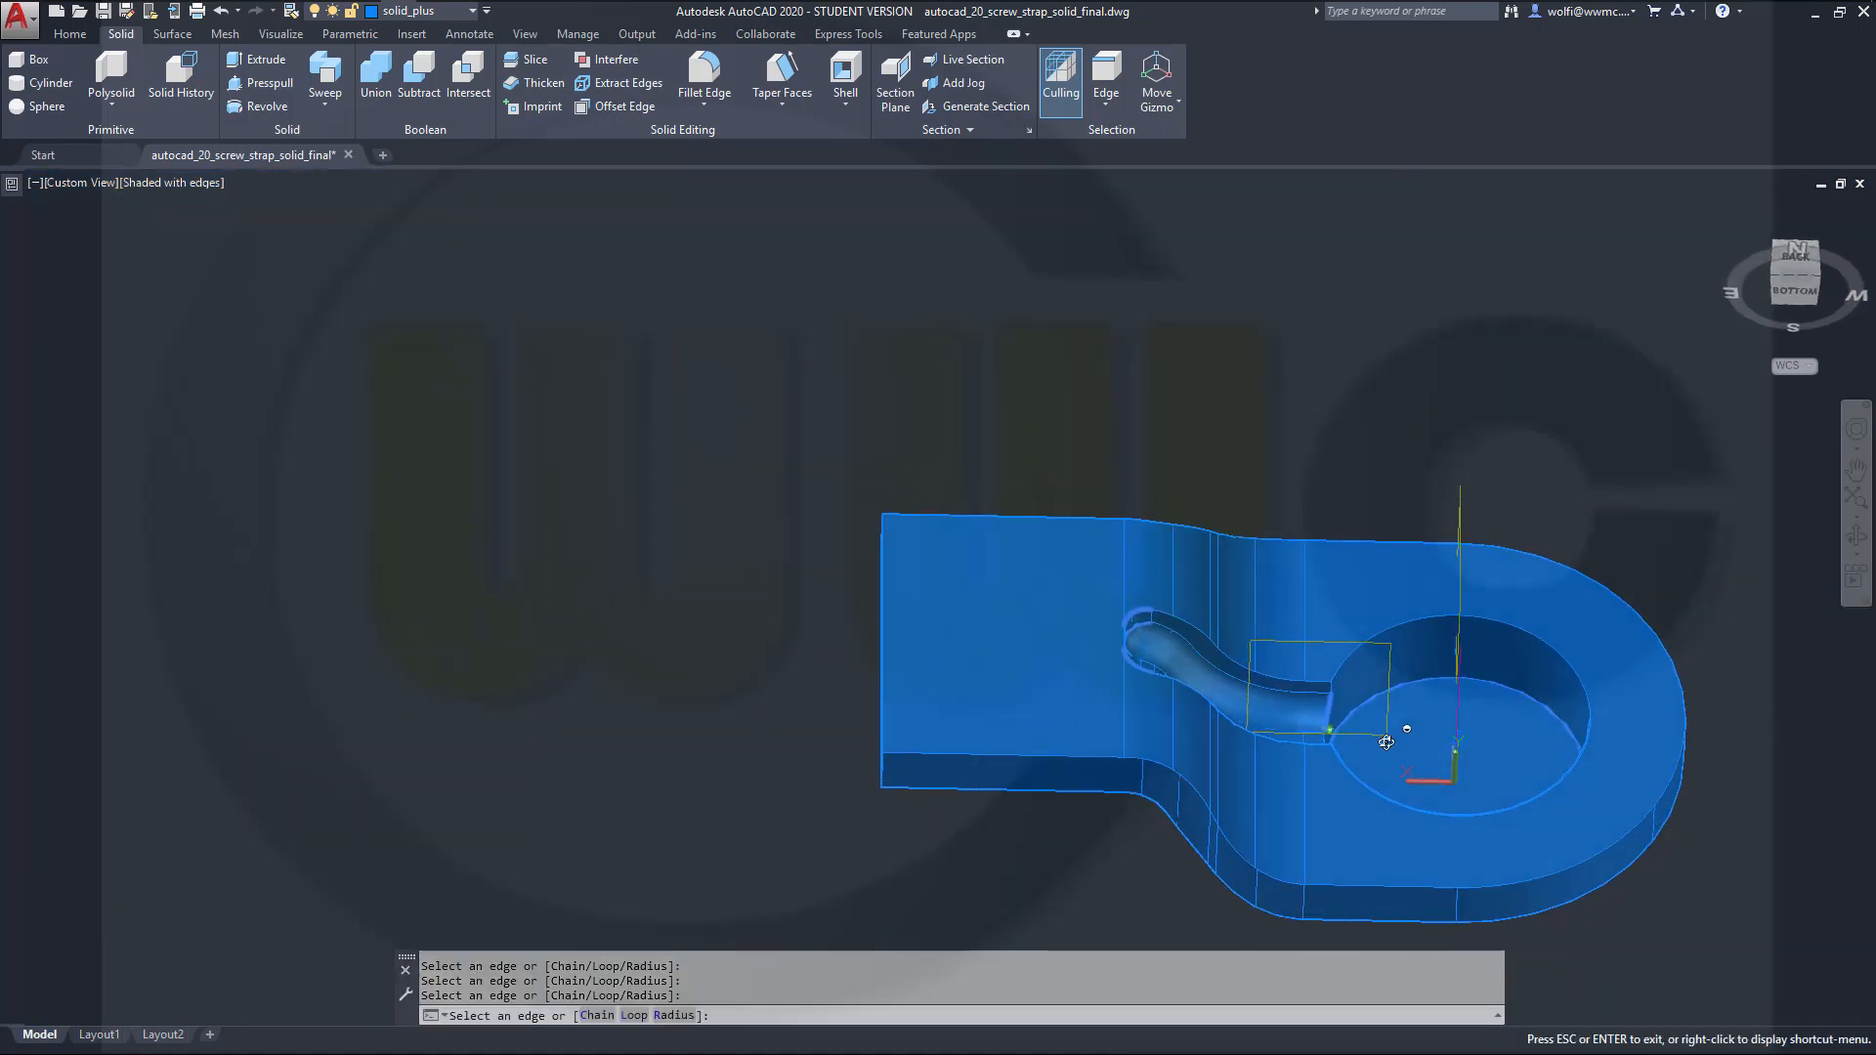
pyautogui.keyDown('shift'); pyautogui.moveTo(1386, 742); pyautogui.dragTo(1367, 743, button='middle'); pyautogui.keyUp('shift')
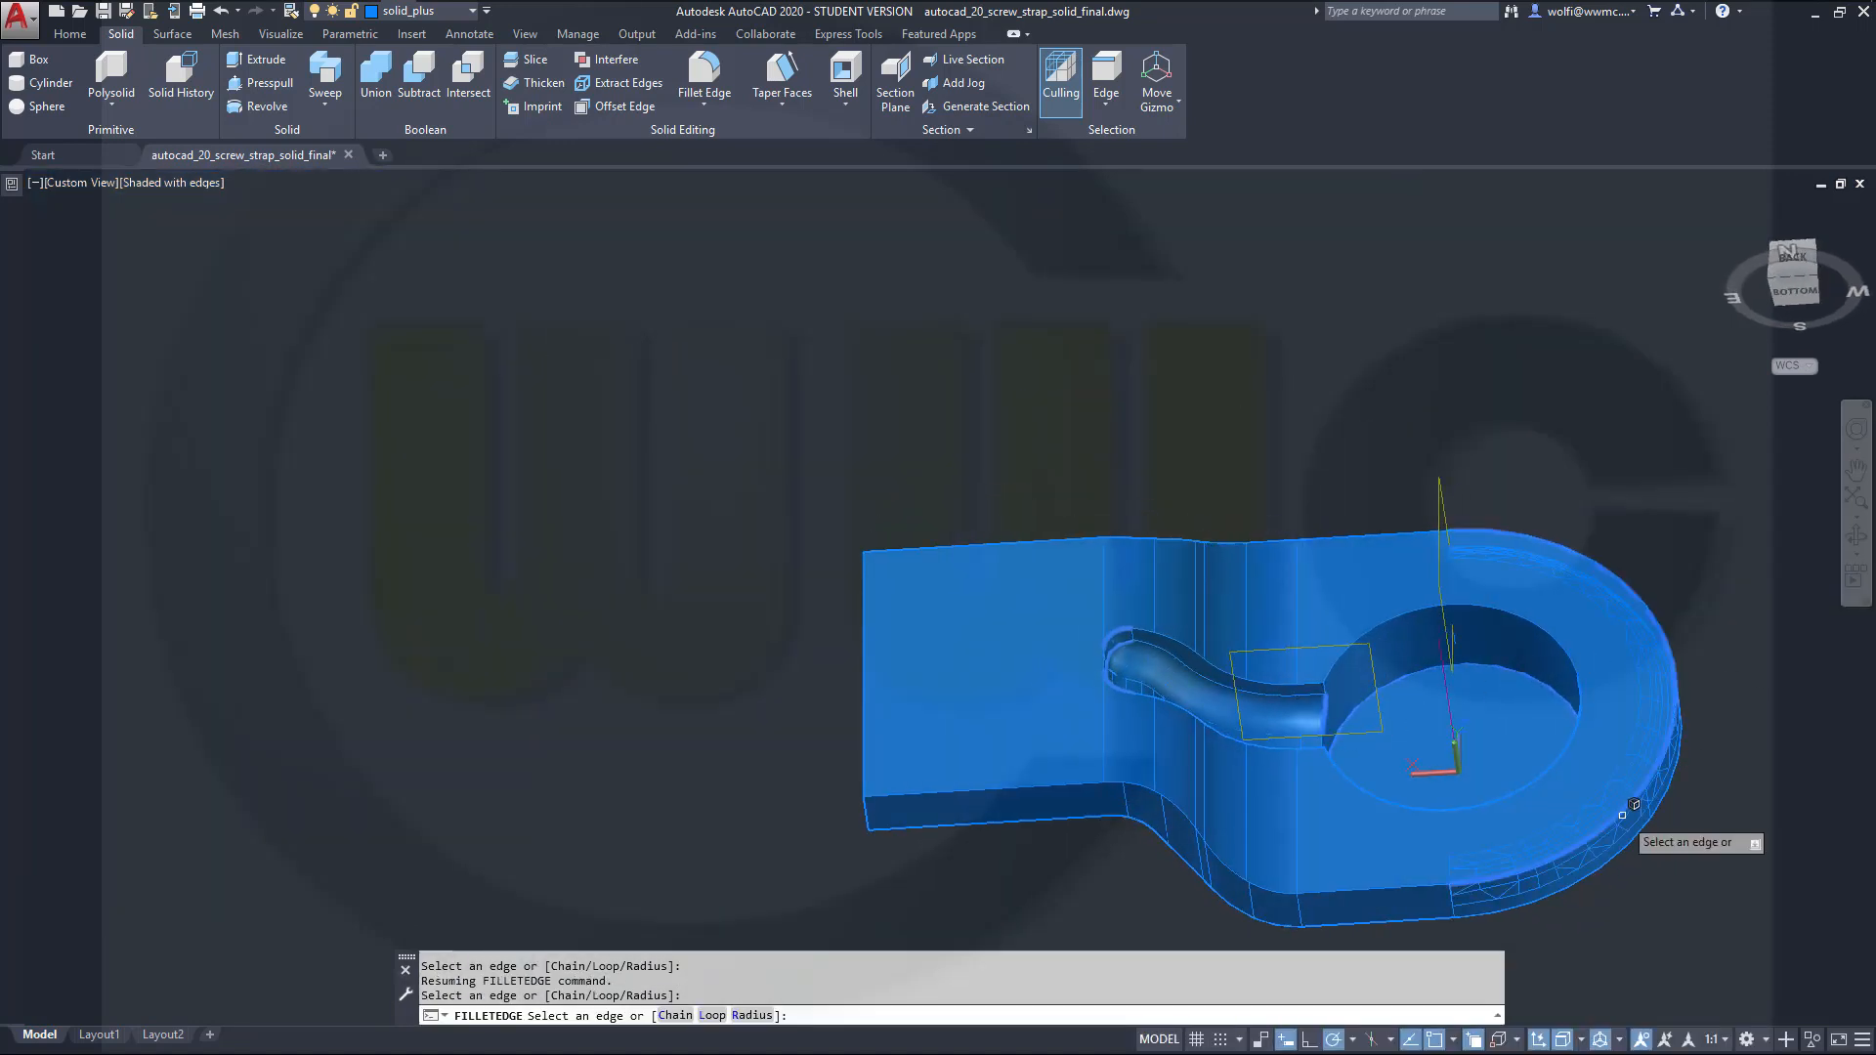
pyautogui.press('Escape')
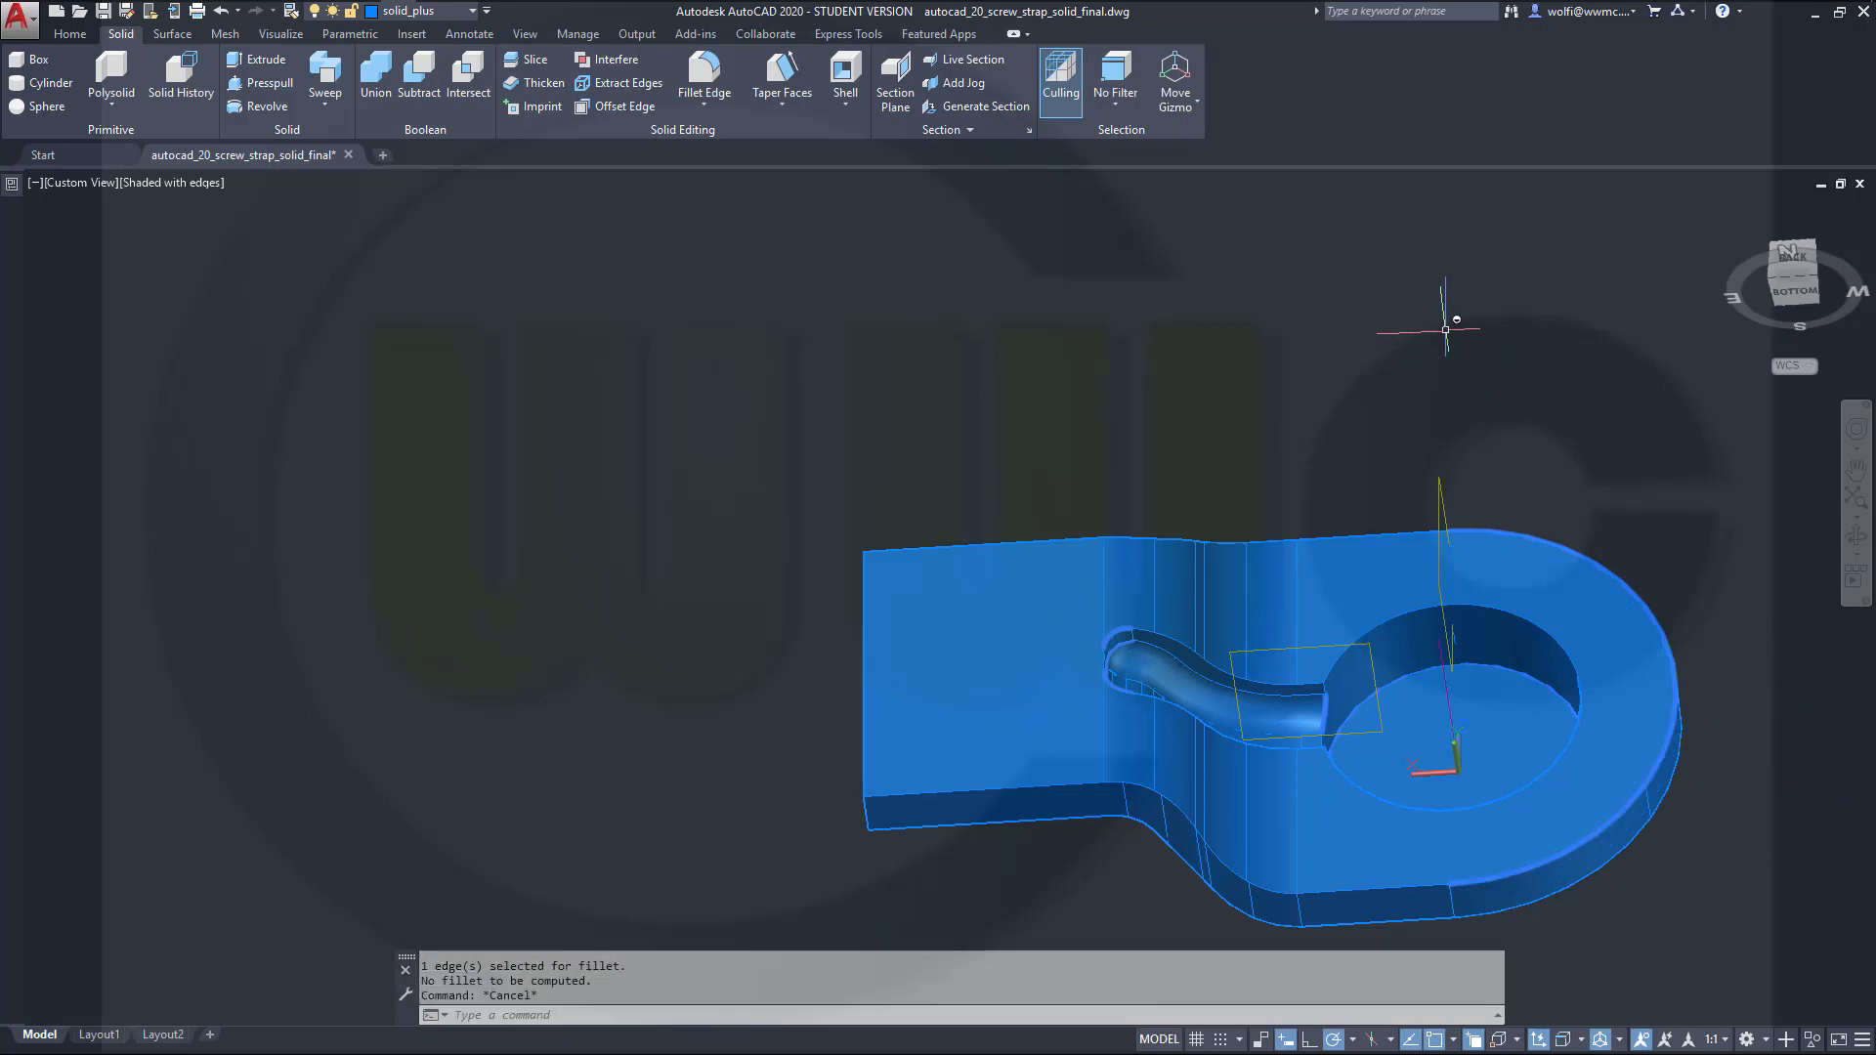
# Step: Fillet the outer edge chain around the strap's back face with a radius of 5
pyautogui.click(704, 76)
pyautogui.rightClick(1164, 306)
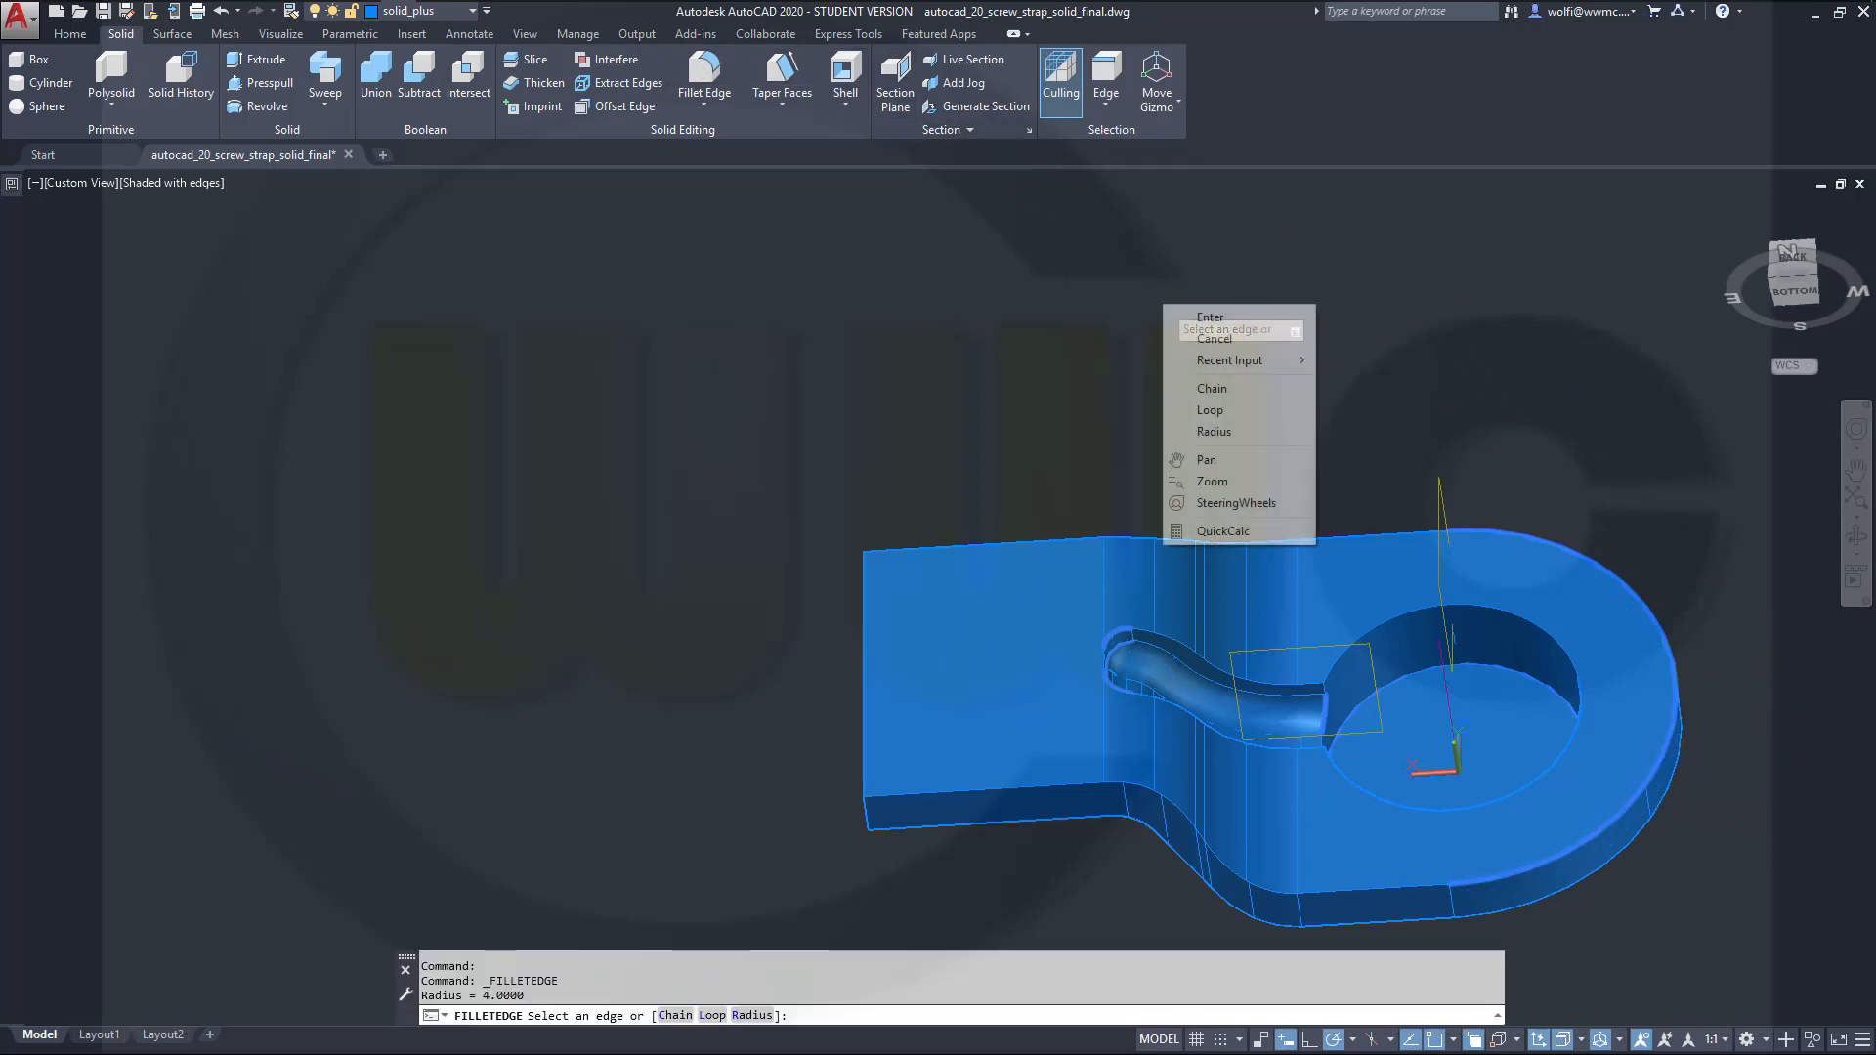
pyautogui.click(1212, 389)
pyautogui.rightClick(1231, 374)
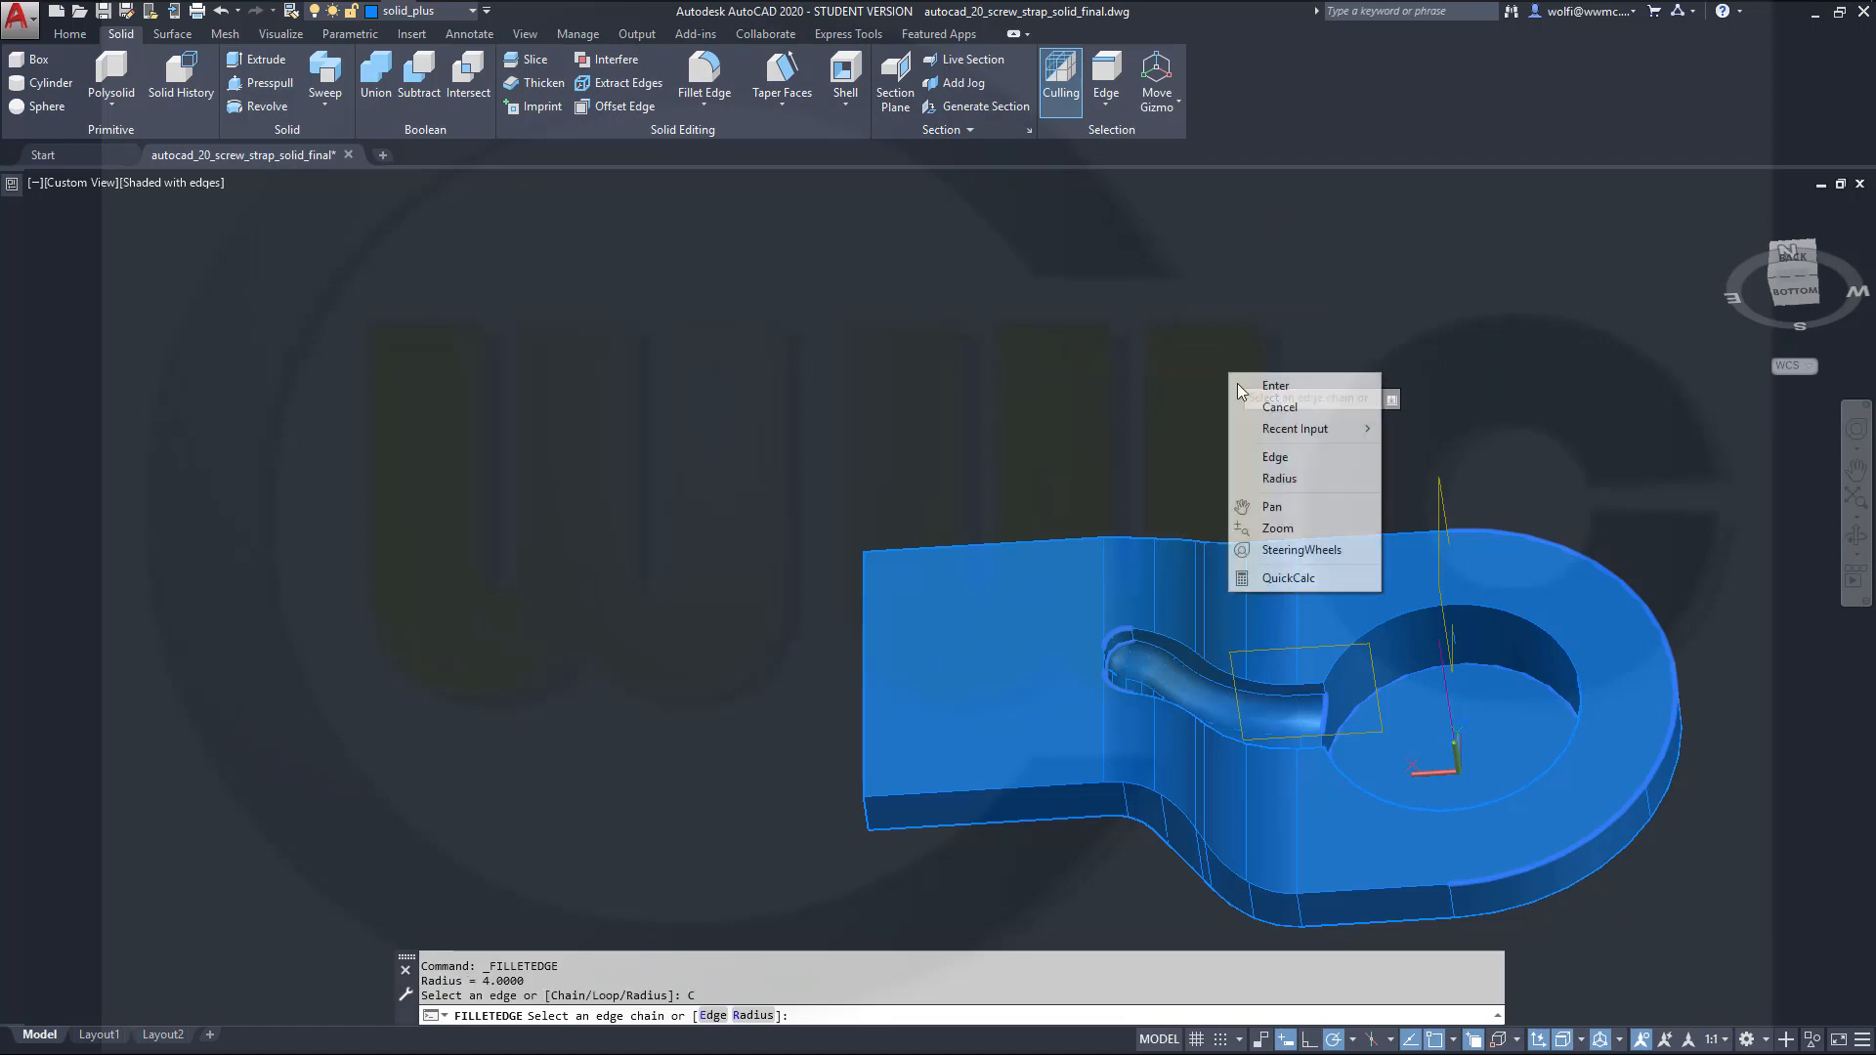
pyautogui.click(1296, 480)
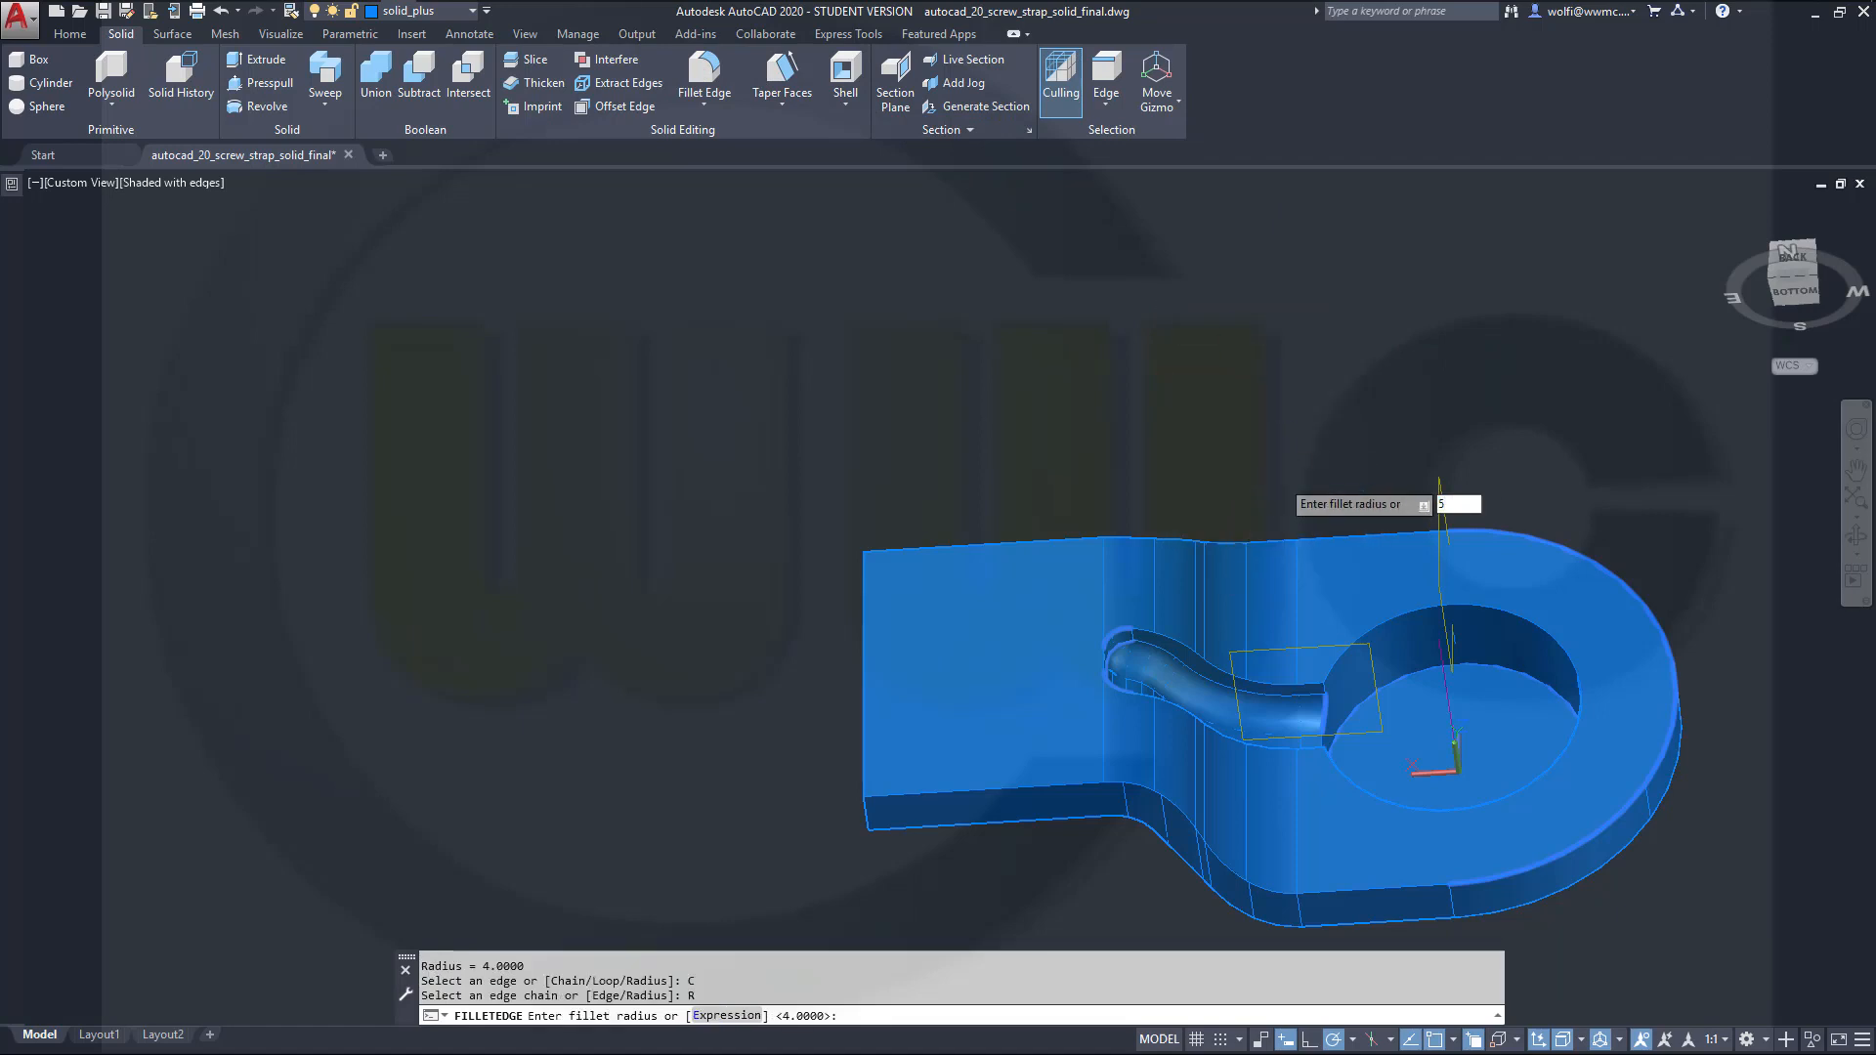
pyautogui.press('Return')
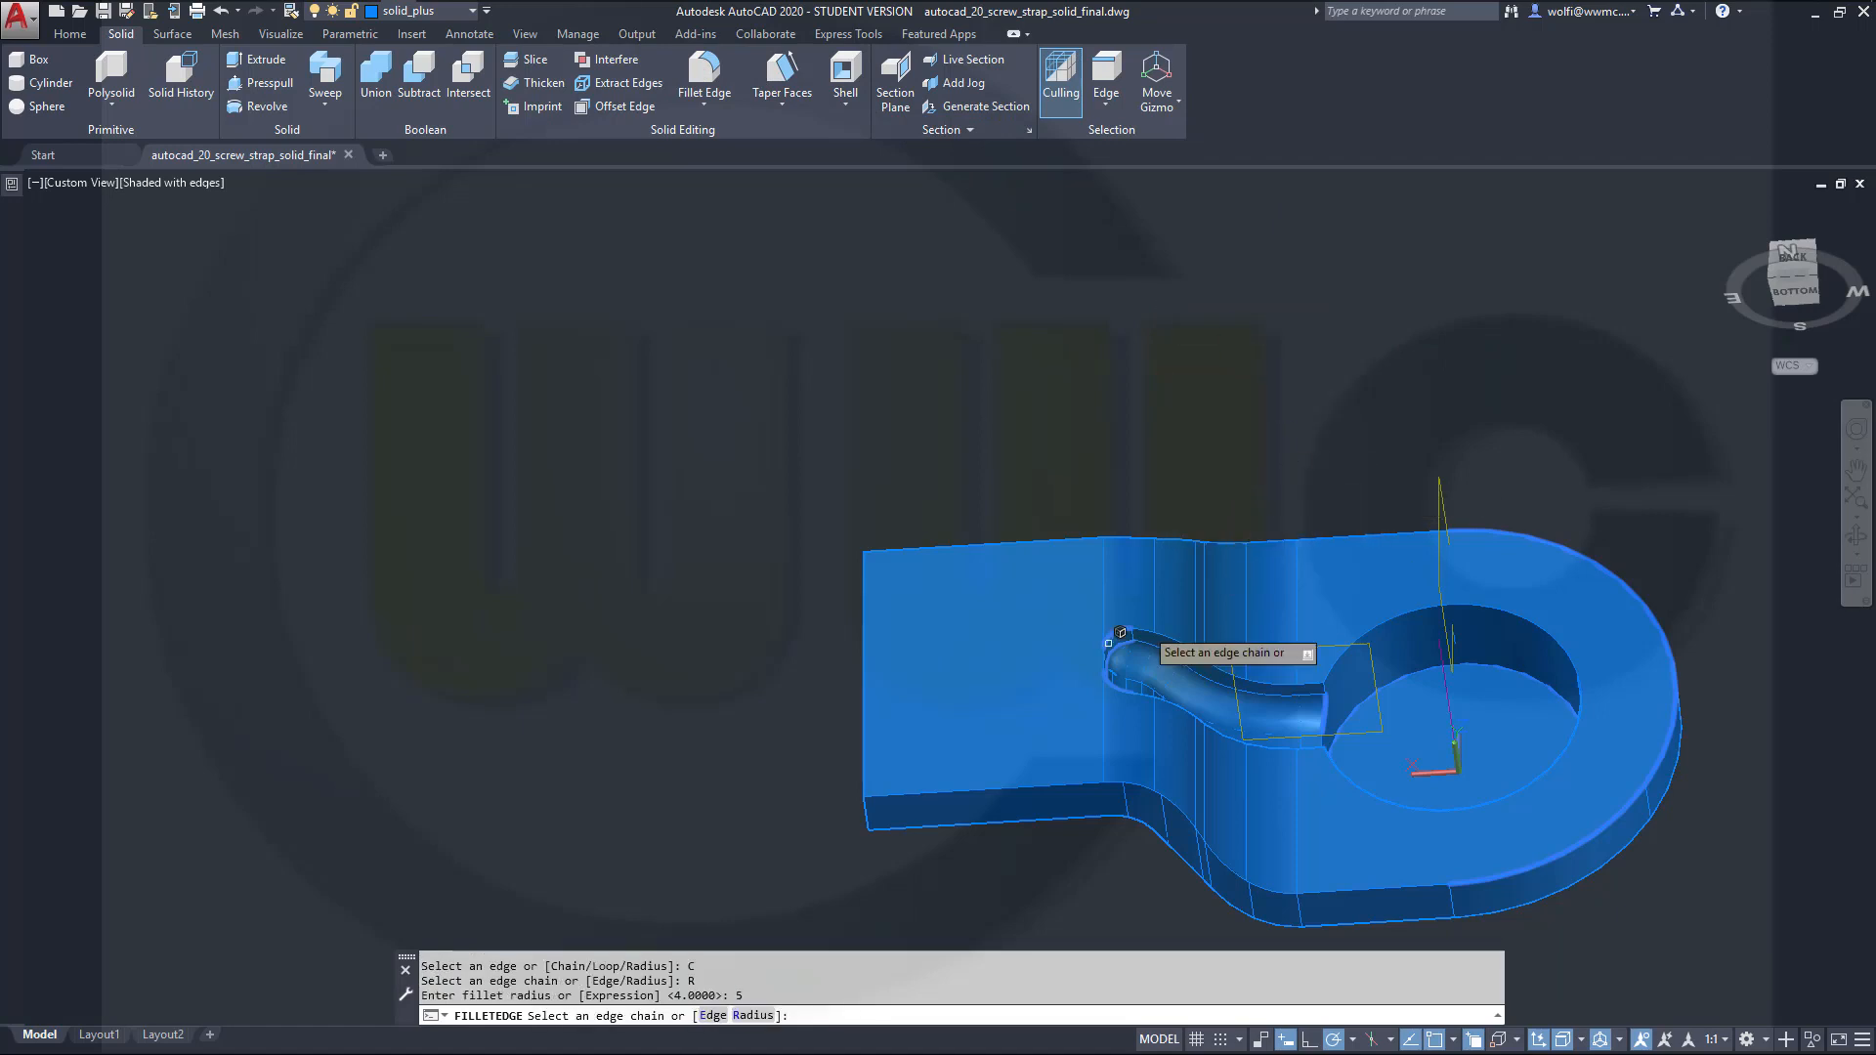
pyautogui.click(955, 780)
pyautogui.press('Return')
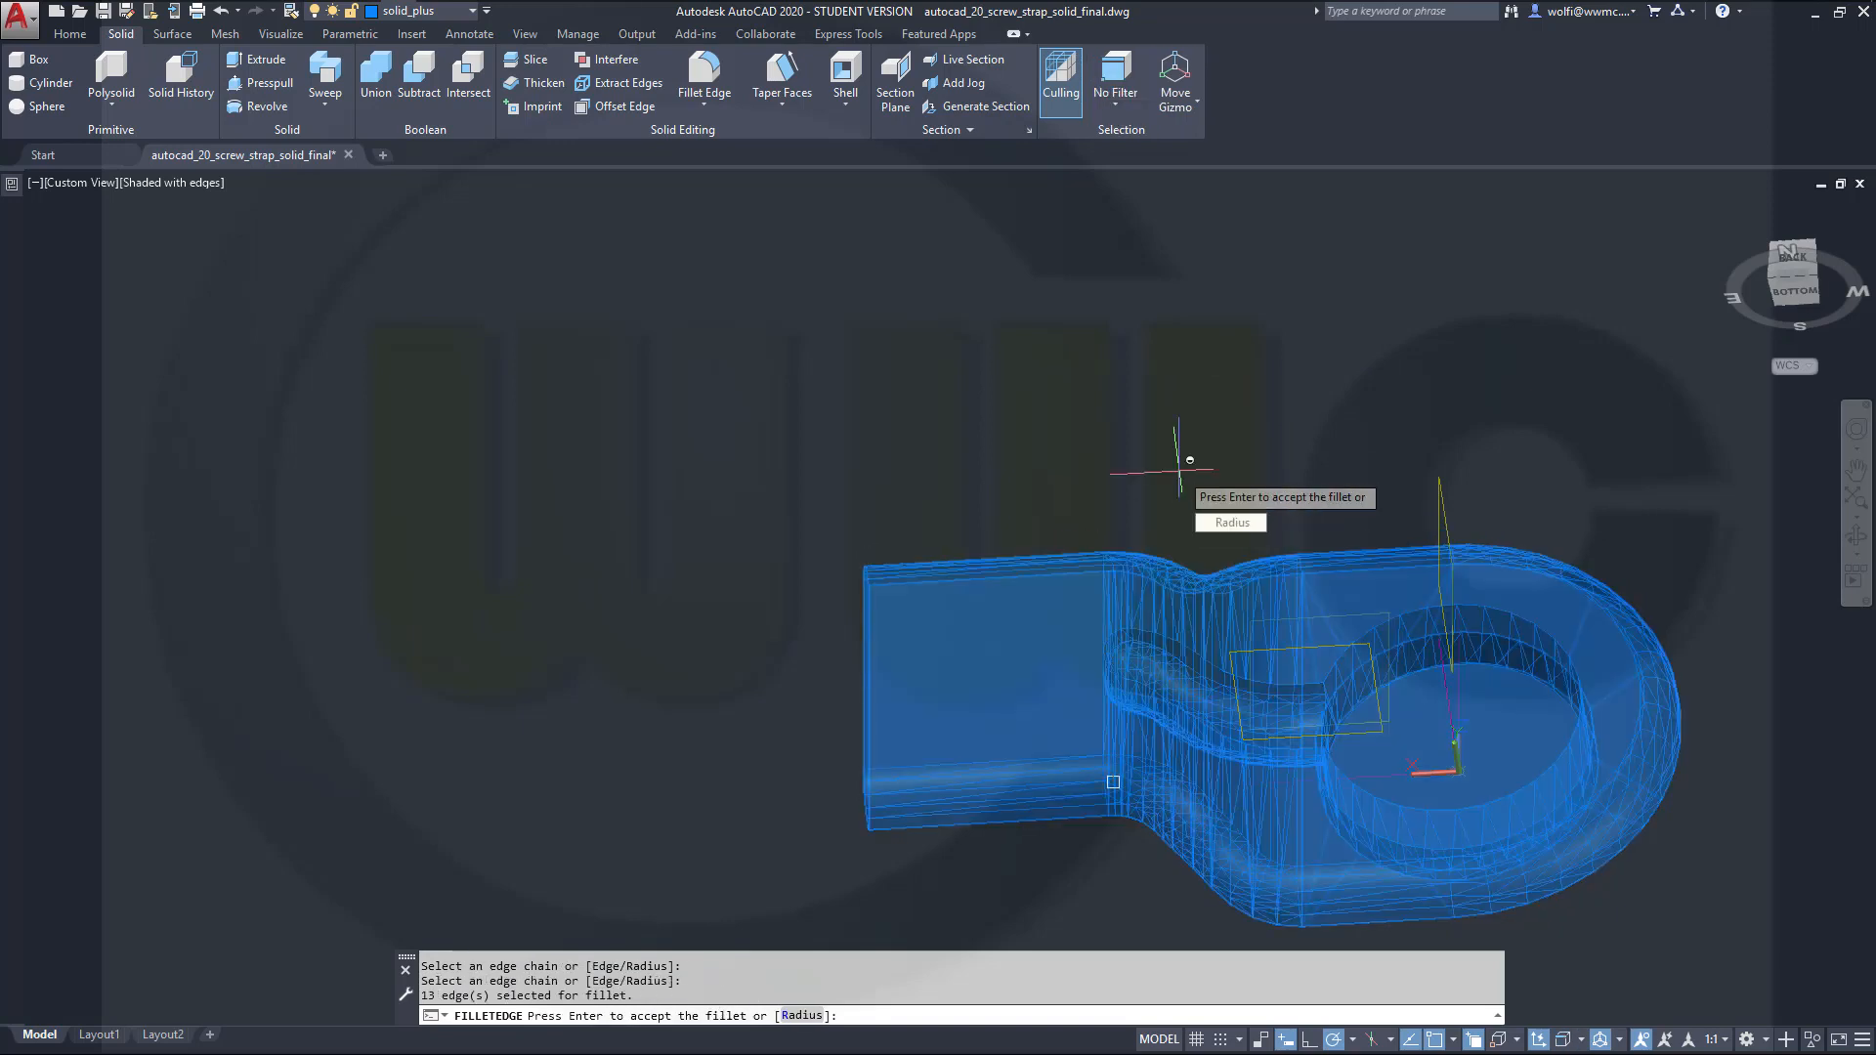
pyautogui.press('Return')
# Step: Fillet the circular edge at the floor of the round recess as a chain with a radius of 5
pyautogui.keyDown('shift'); pyautogui.moveTo(1346, 411); pyautogui.dragTo(1351, 489, button='middle'); pyautogui.keyUp('shift')
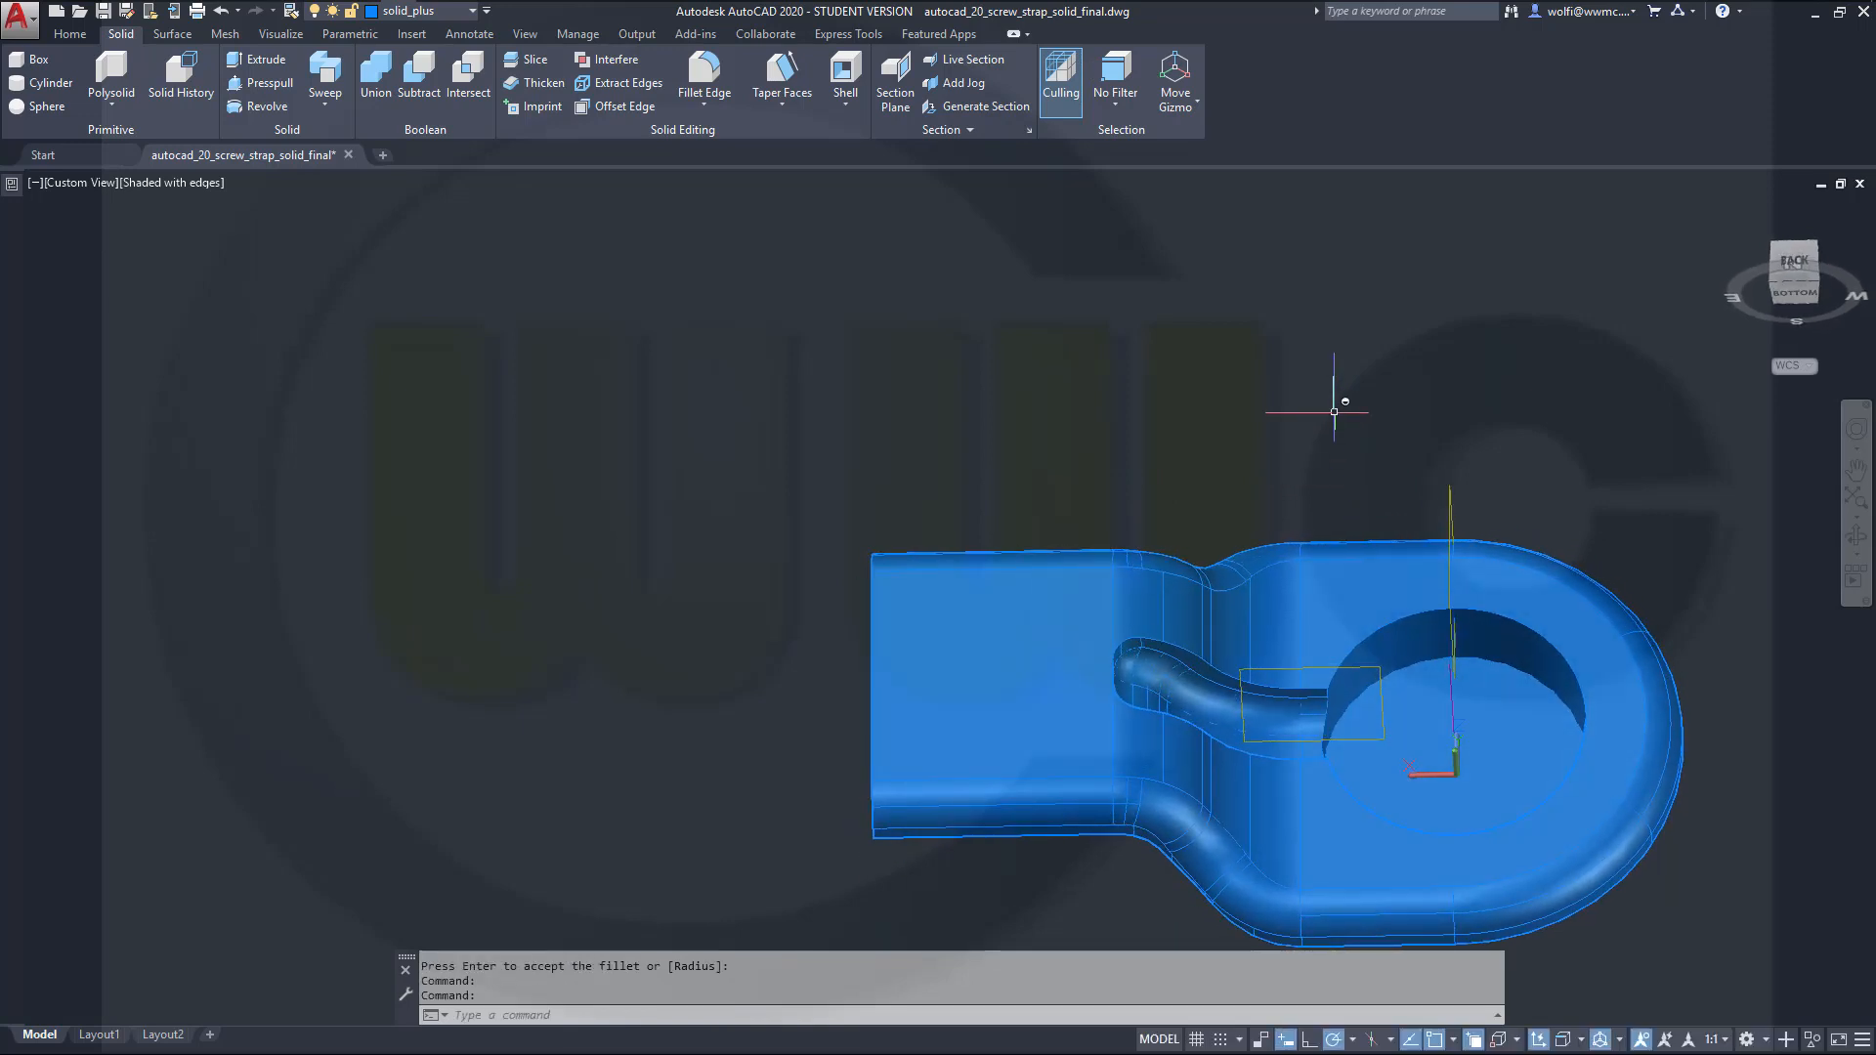
pyautogui.press('Return')
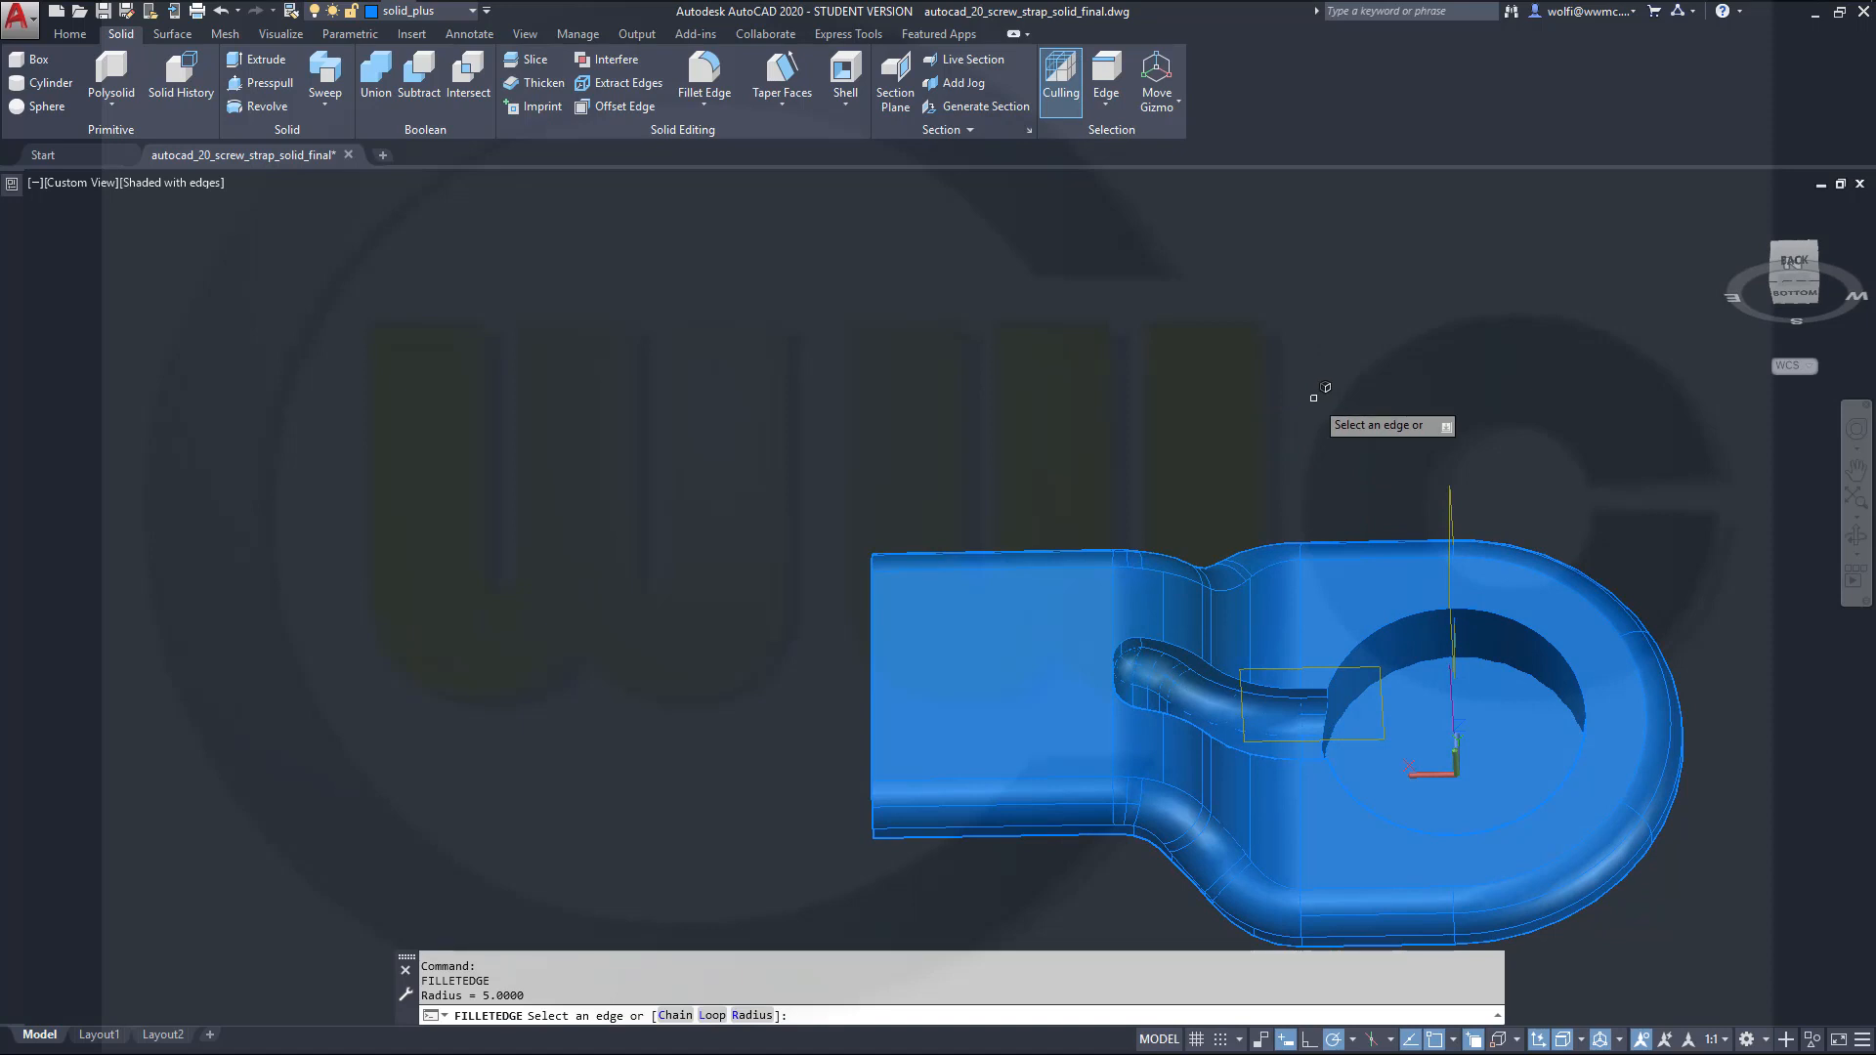
pyautogui.rightClick(1313, 398)
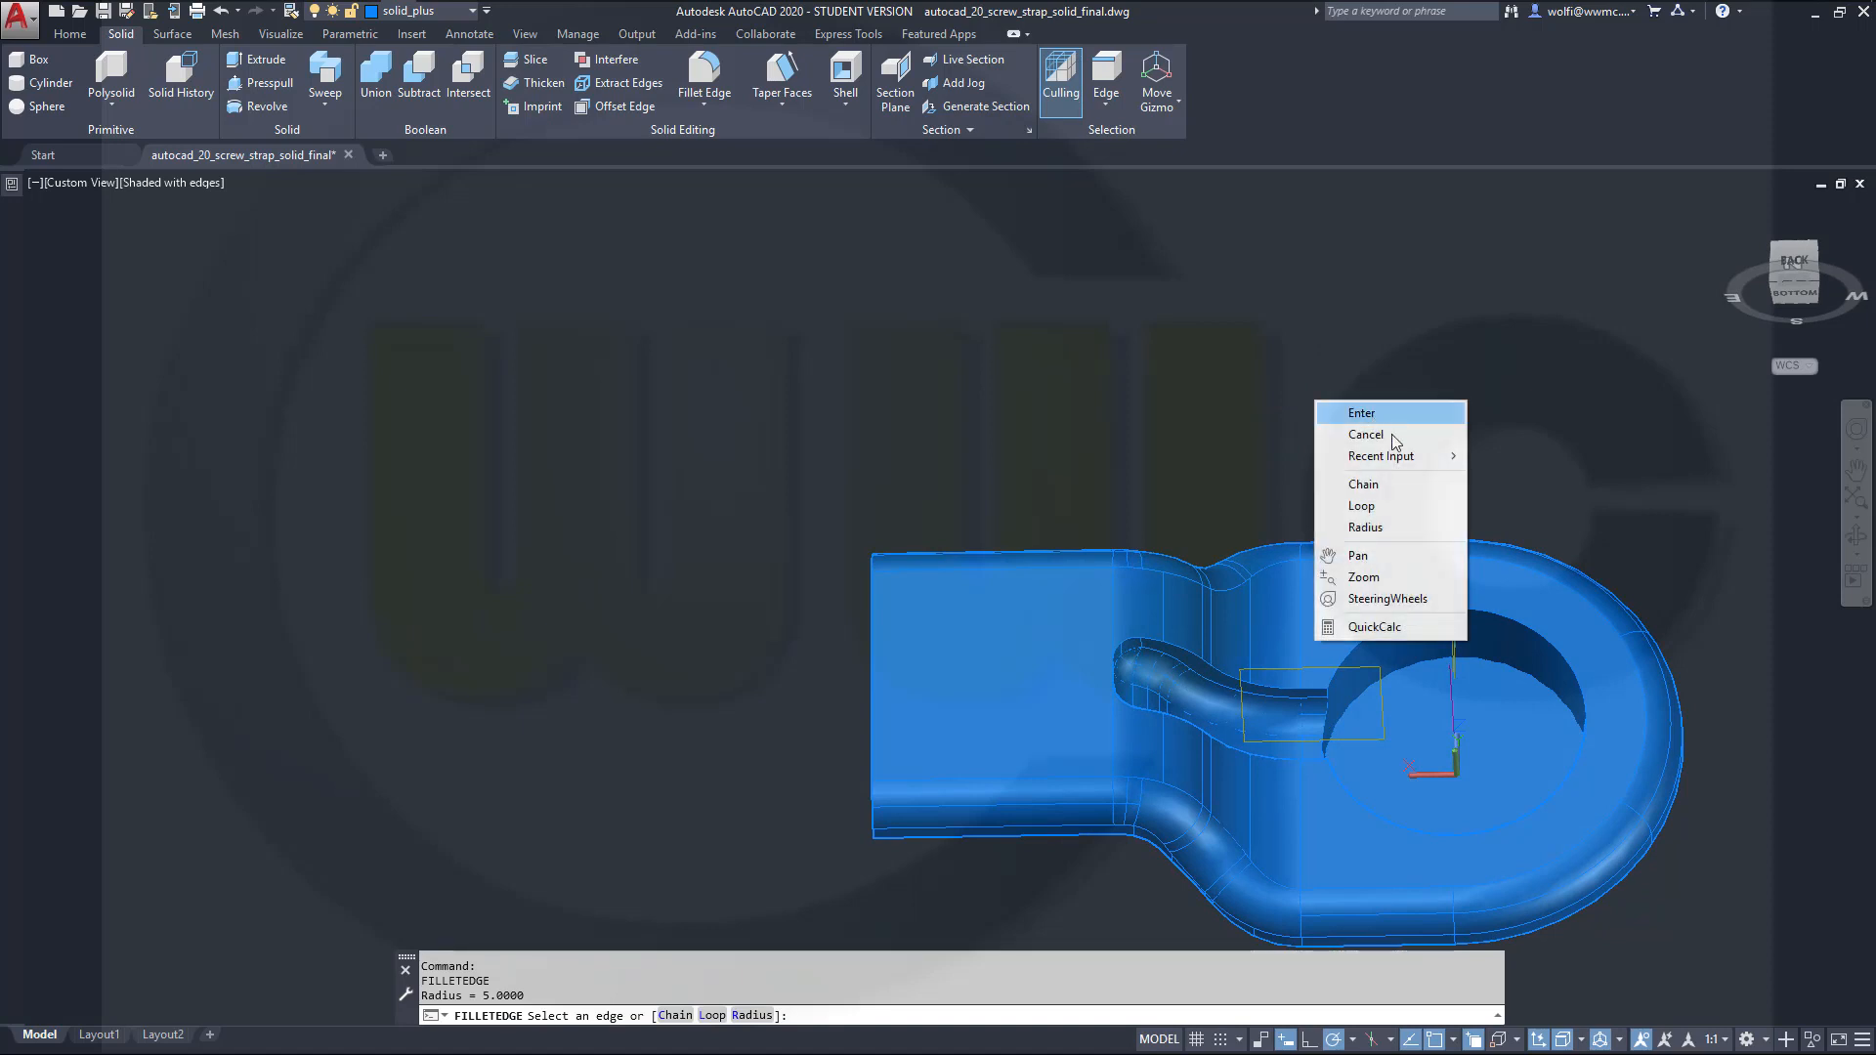
pyautogui.click(1397, 486)
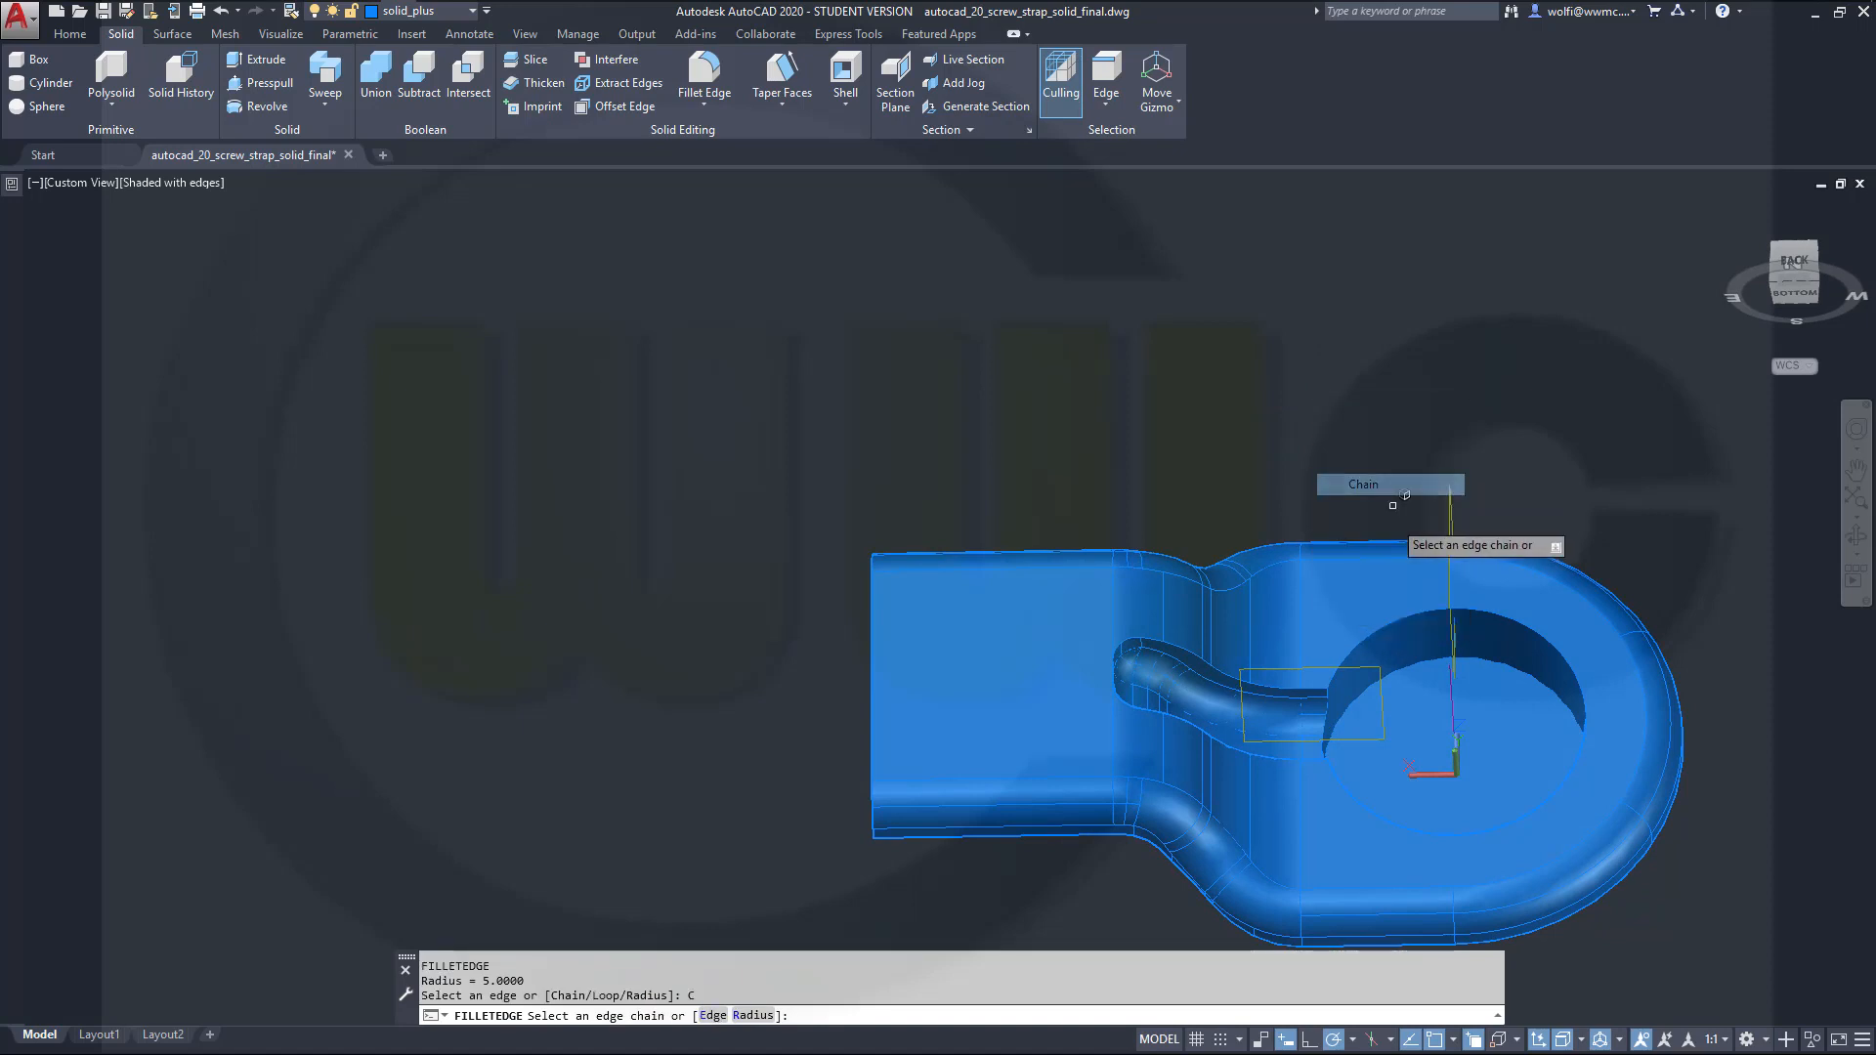
pyautogui.click(1405, 666)
pyautogui.keyDown('shift'); pyautogui.moveTo(1647, 532); pyautogui.dragTo(1627, 618, button='middle'); pyautogui.keyUp('shift')
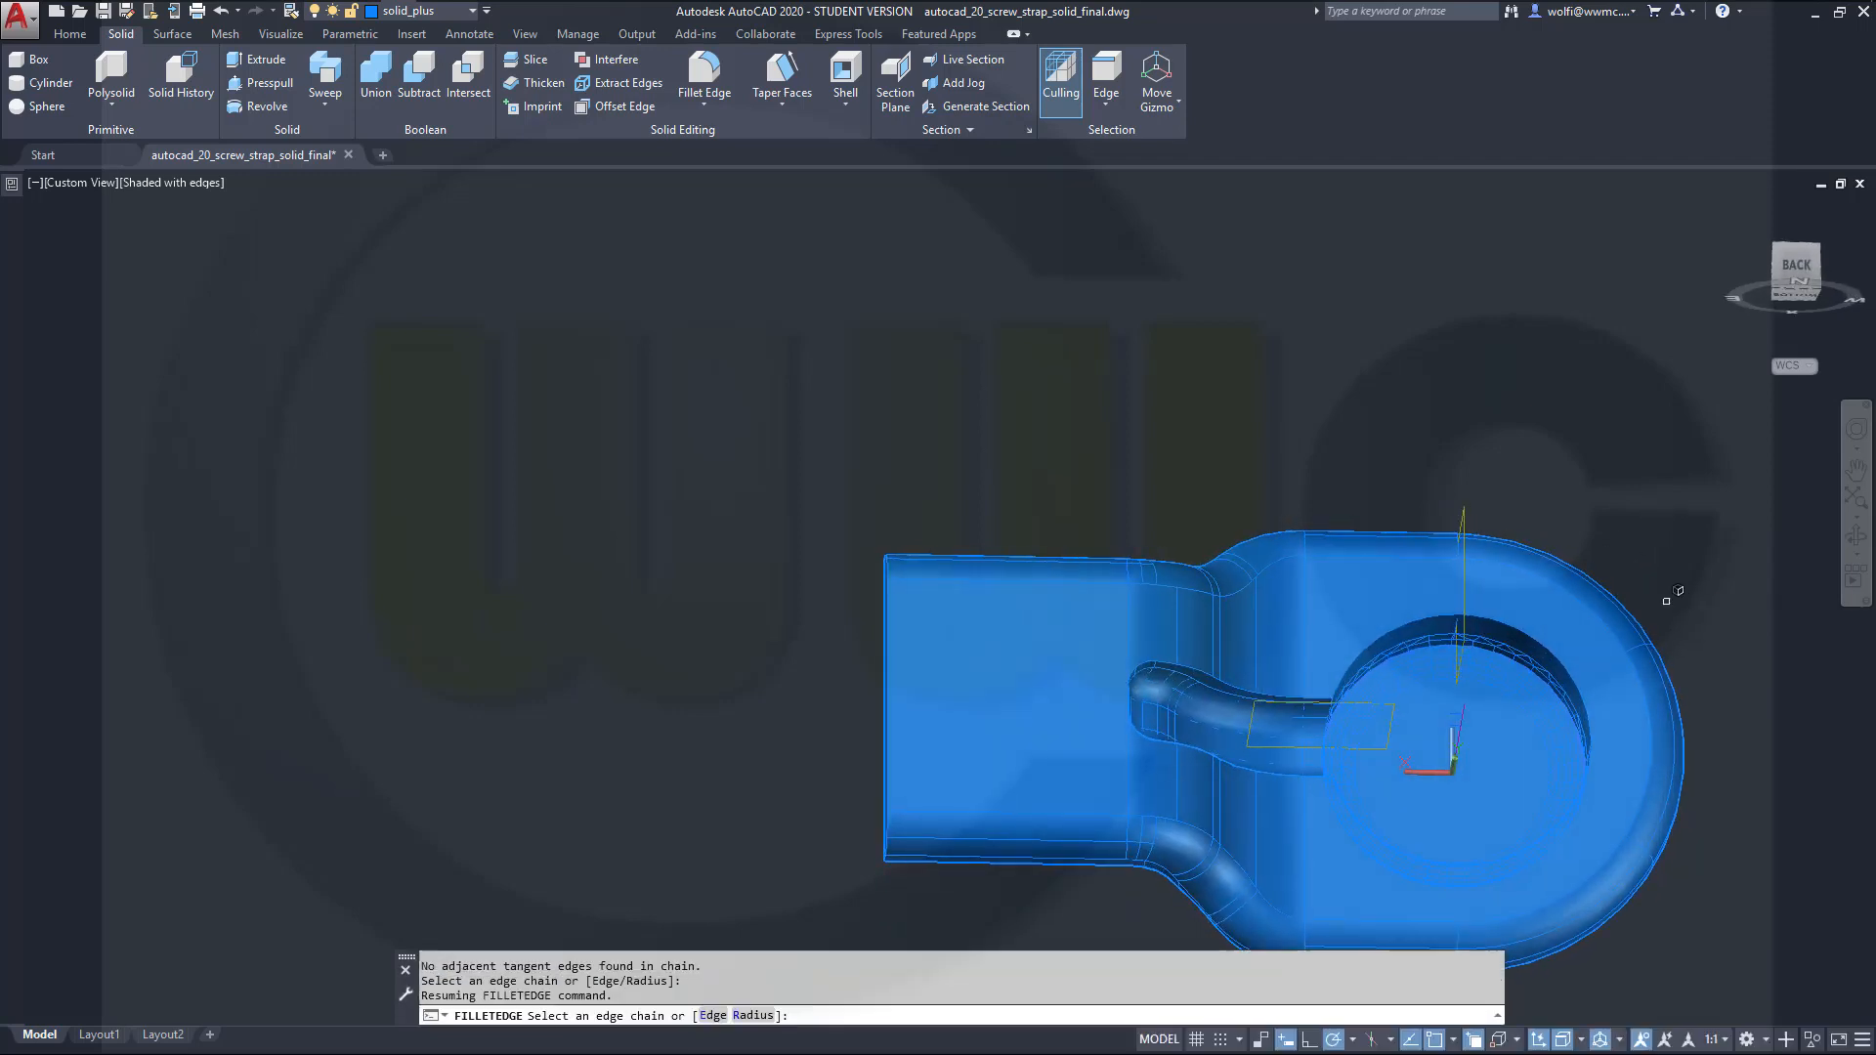
pyautogui.click(1625, 618)
pyautogui.press('Return')
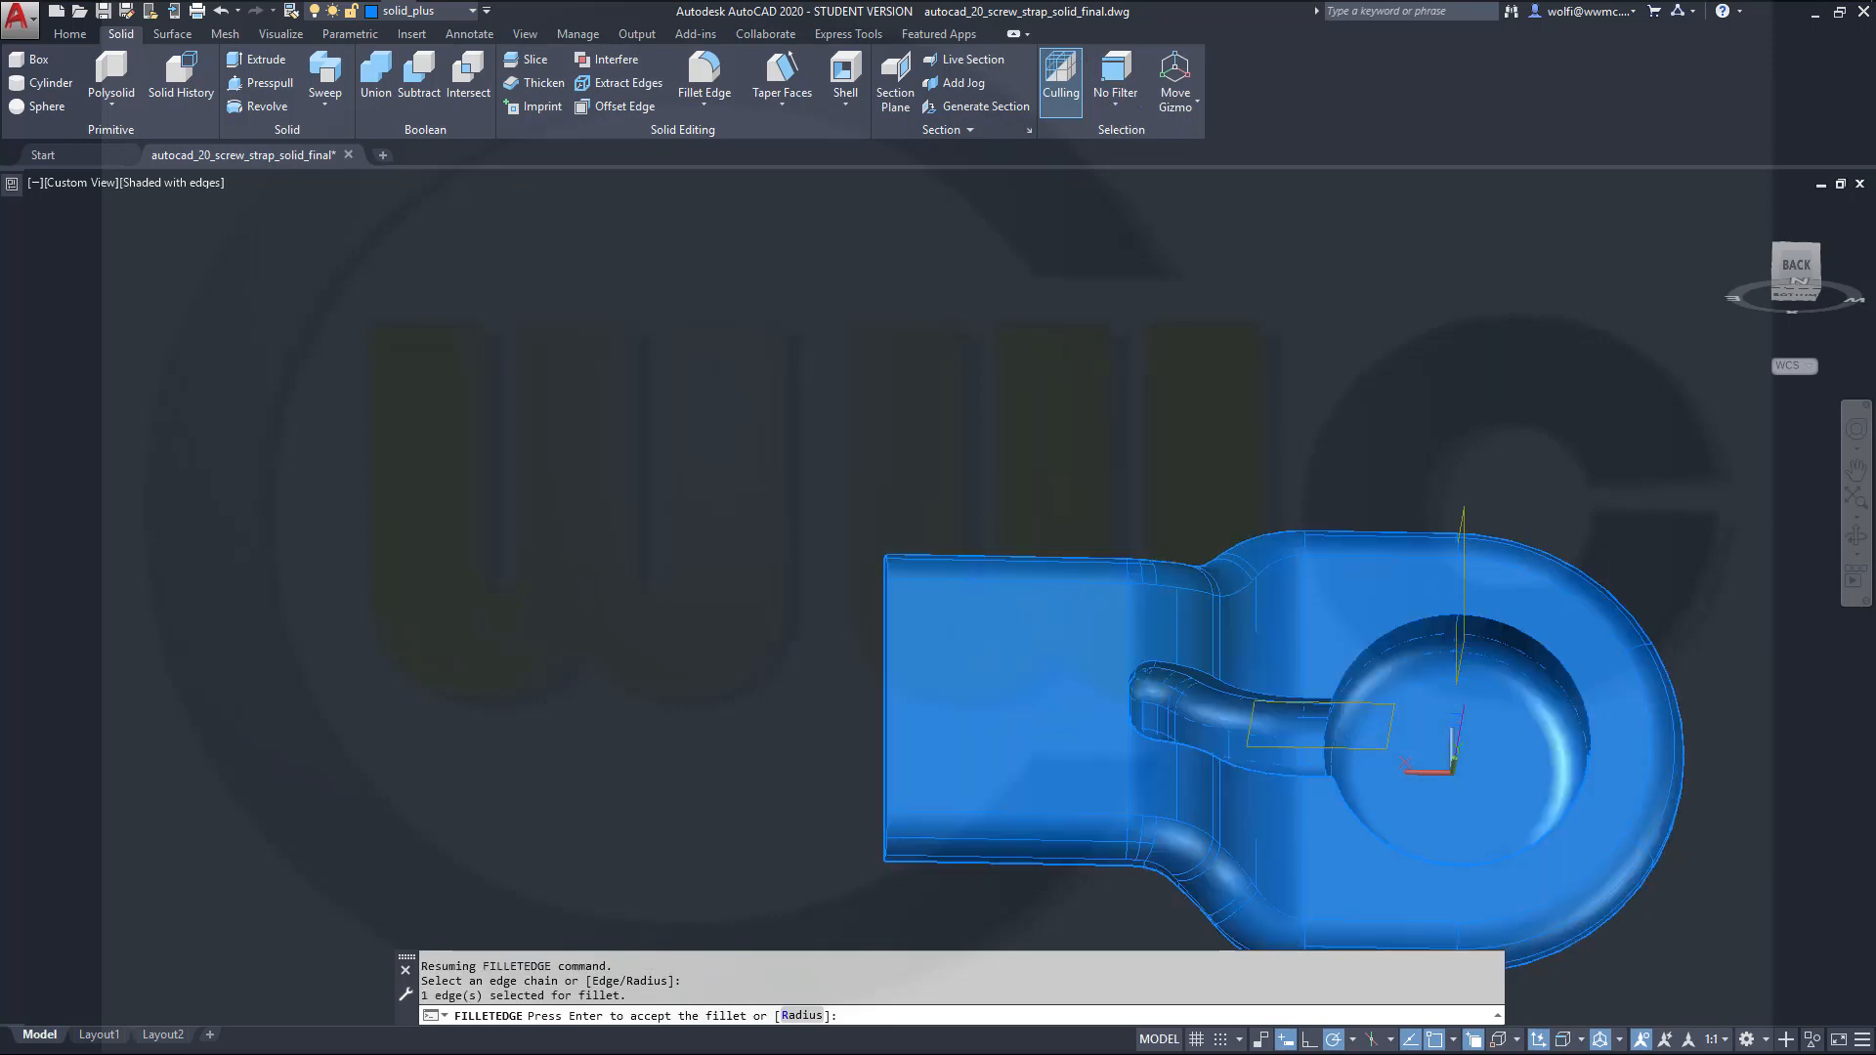
pyautogui.keyDown('shift'); pyautogui.moveTo(1425, 576); pyautogui.dragTo(850, 678, button='middle'); pyautogui.keyUp('shift')
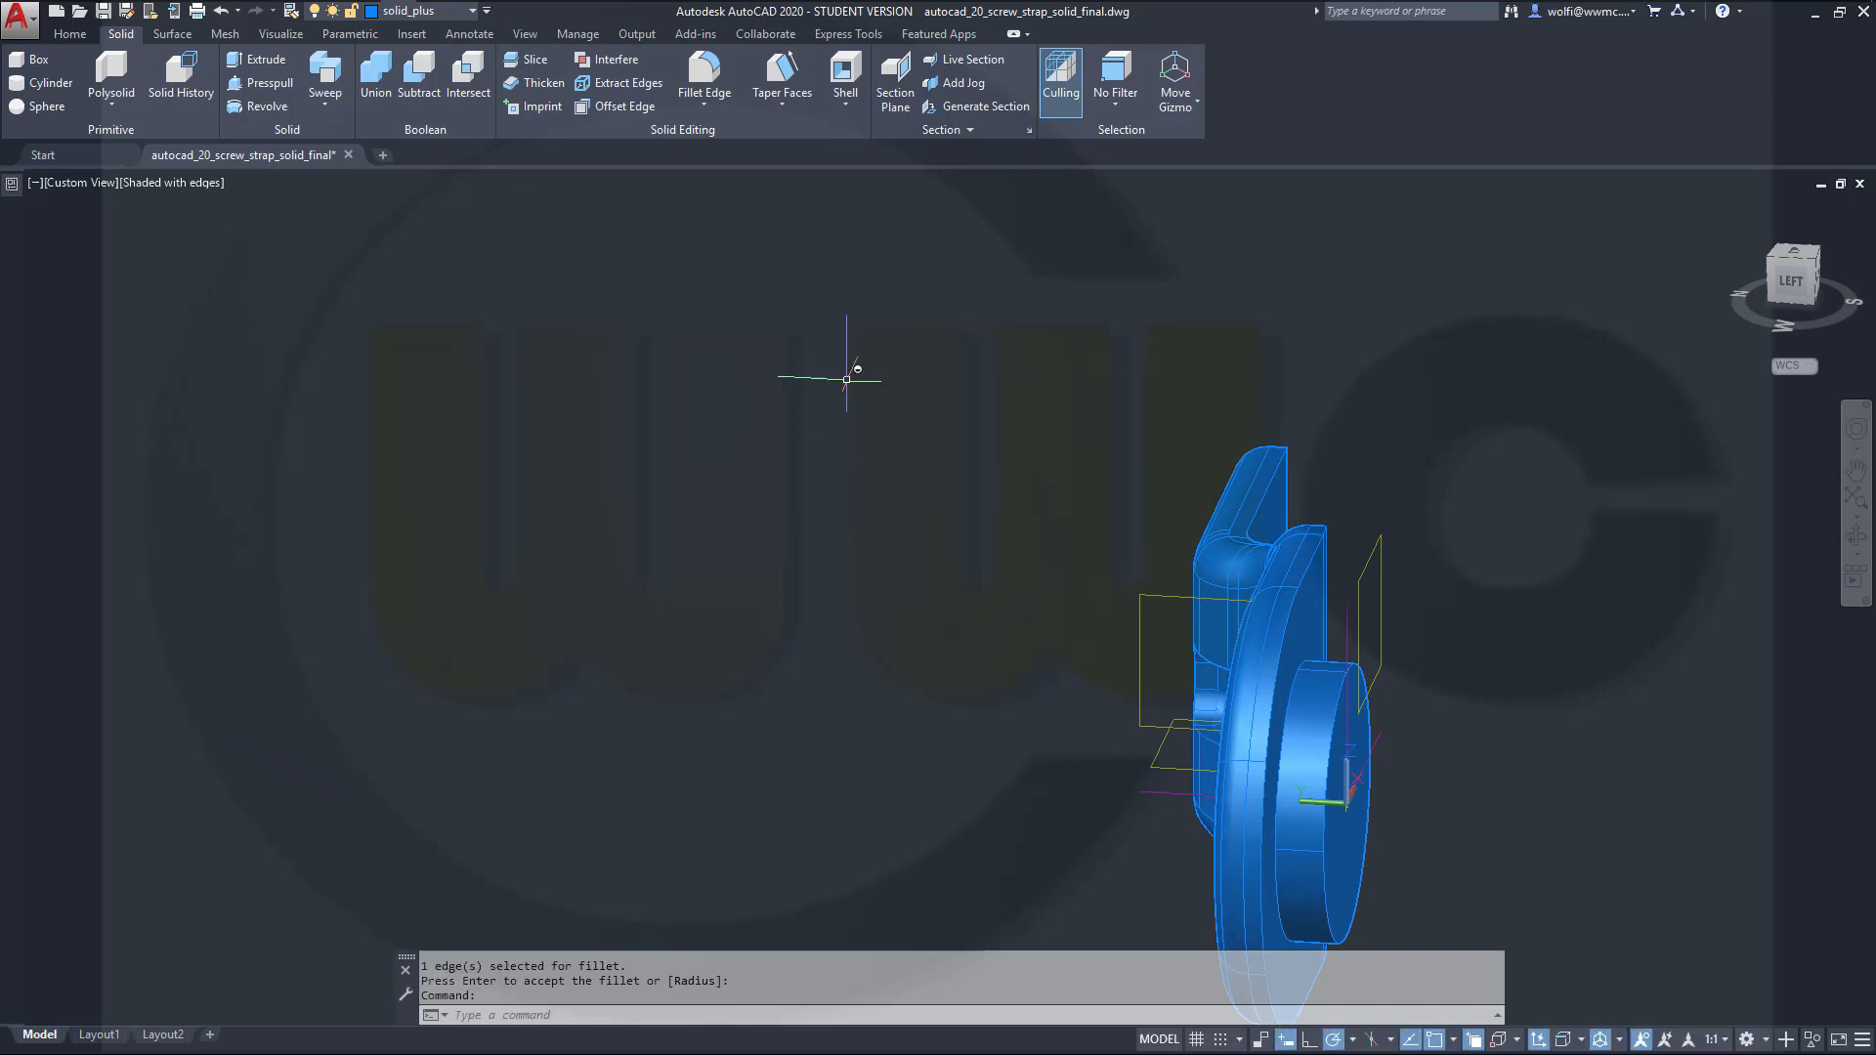
# Step: Fillet the circular edge where the round boss meets the strap's flat face with a radius of 6
pyautogui.click(704, 76)
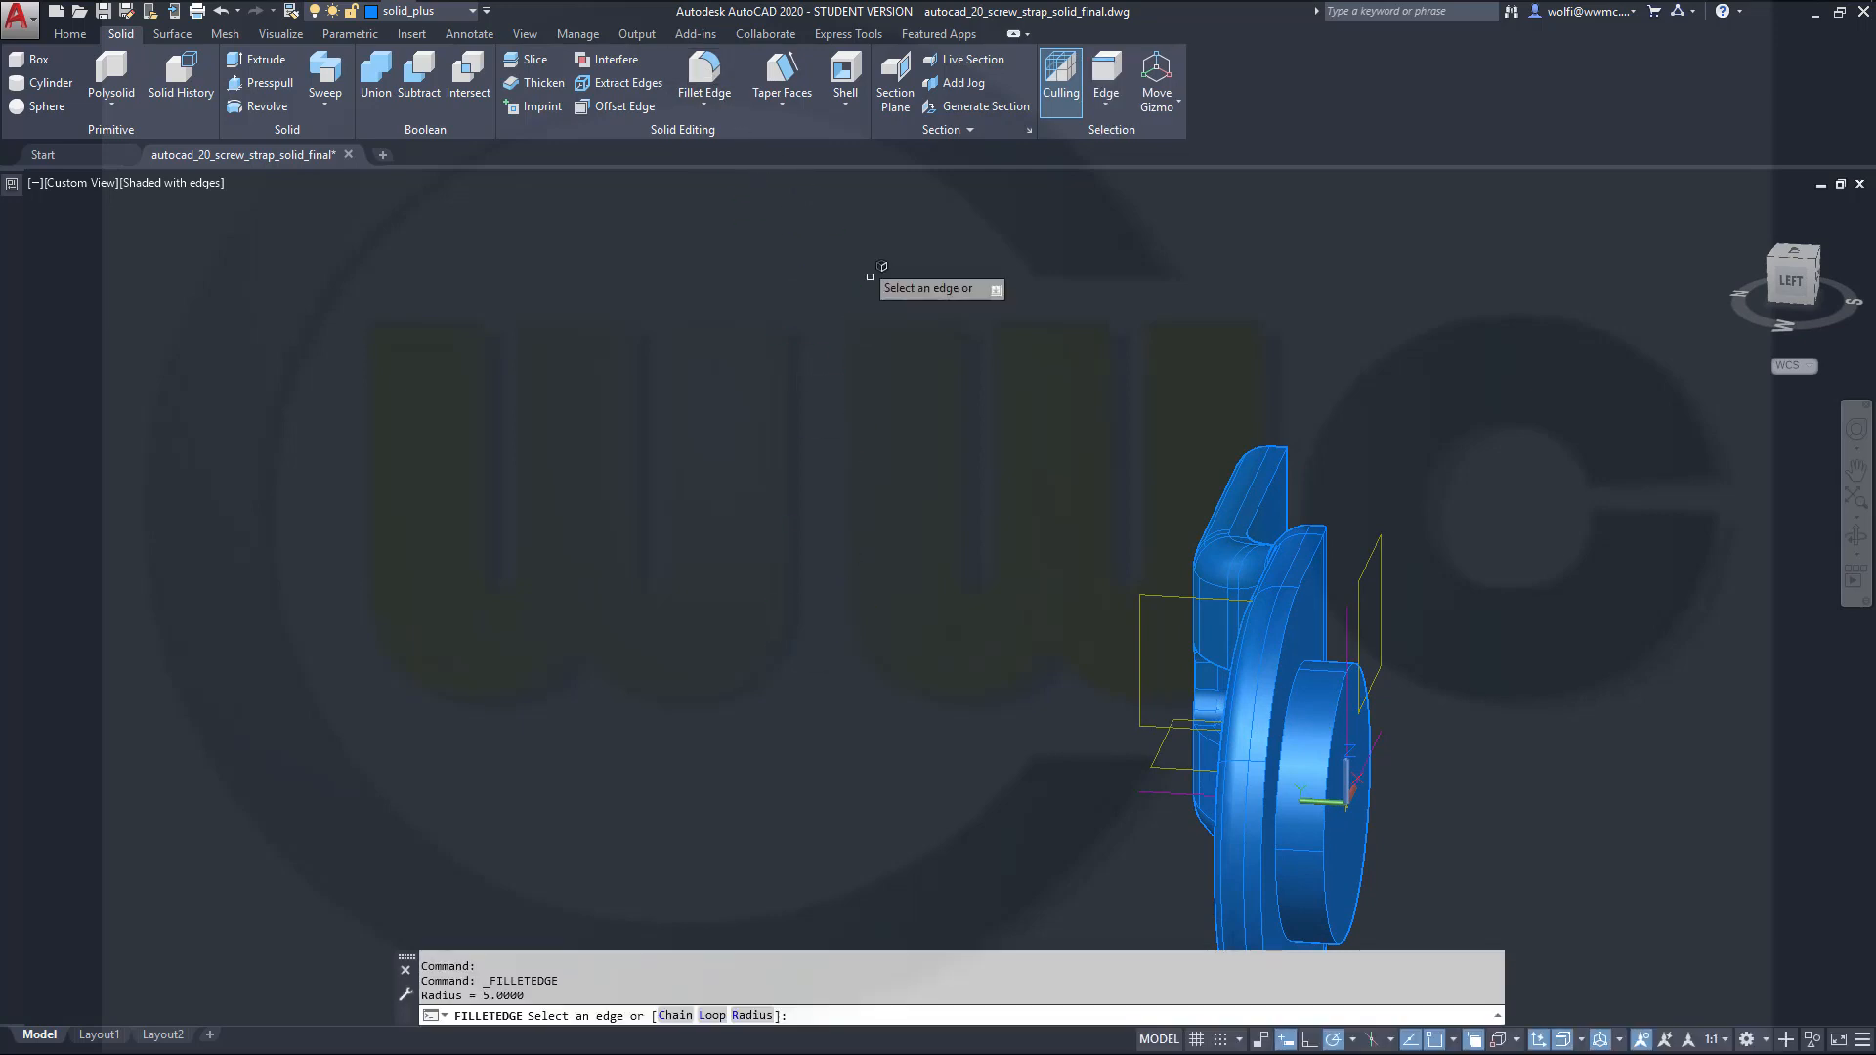
pyautogui.rightClick(919, 413)
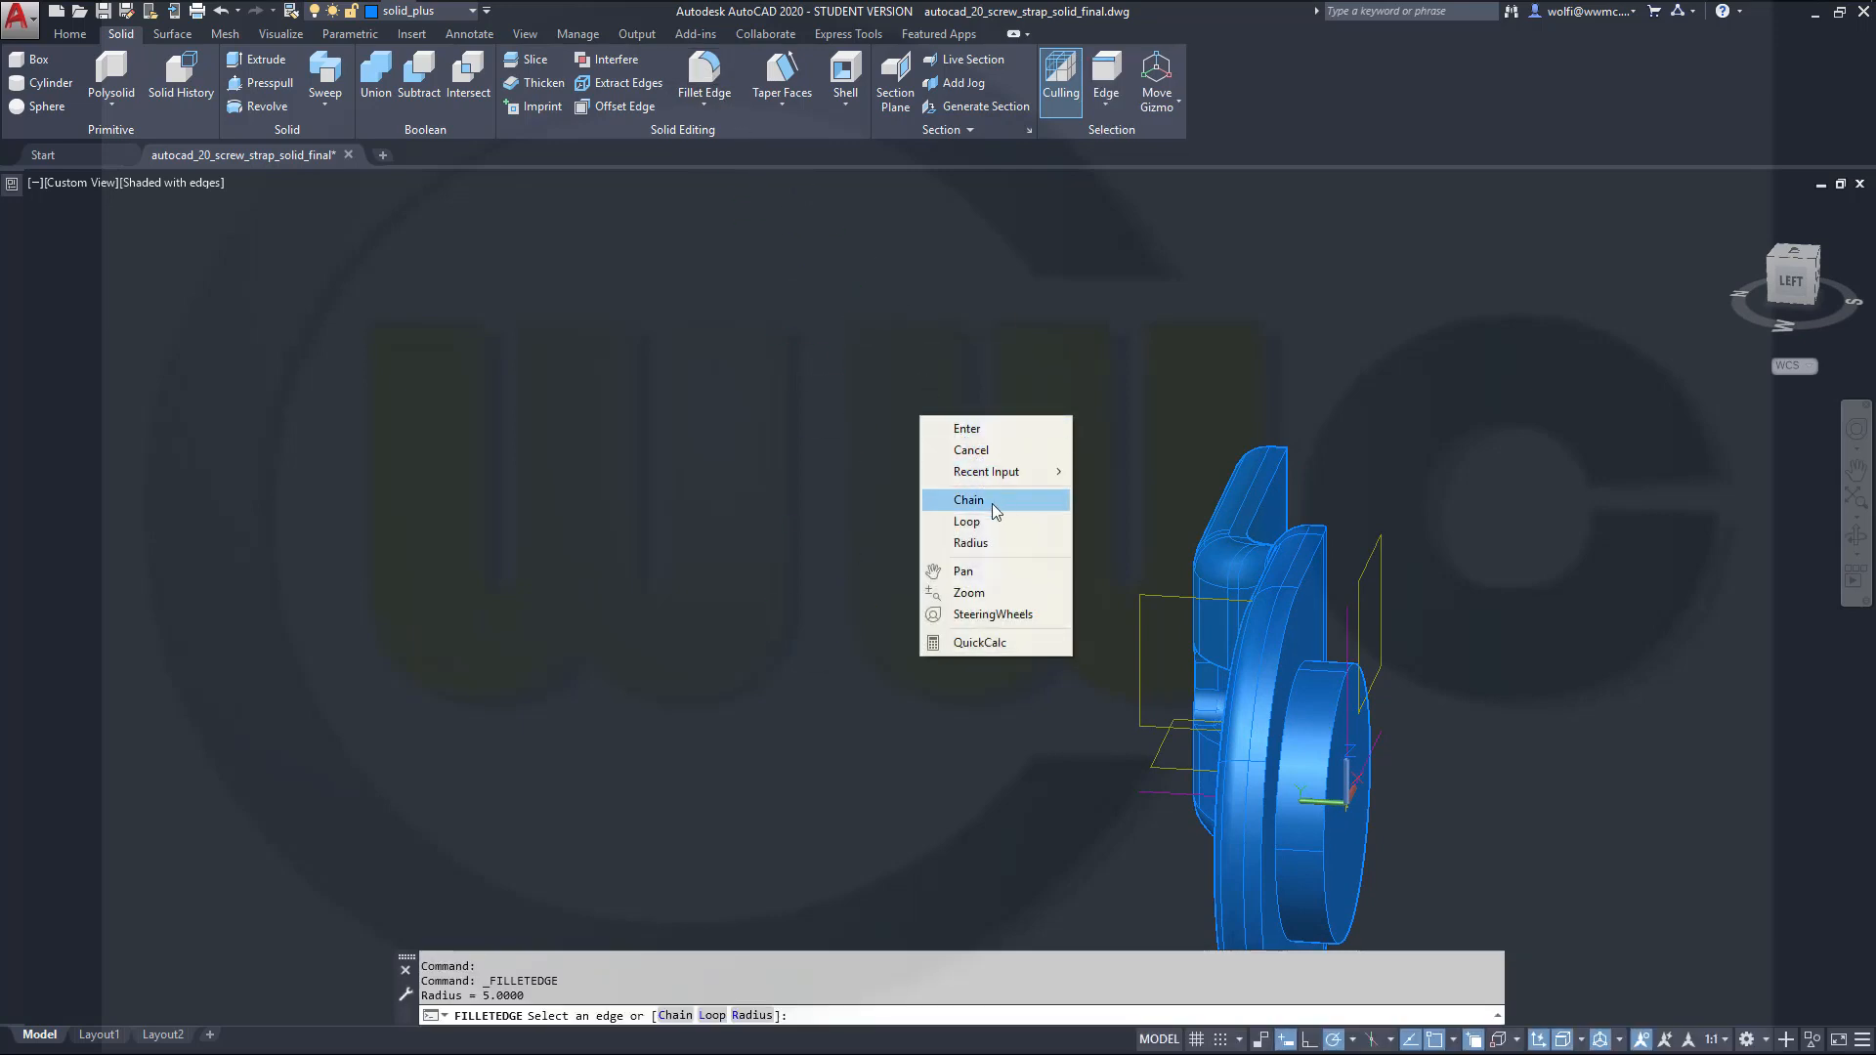
pyautogui.click(971, 543)
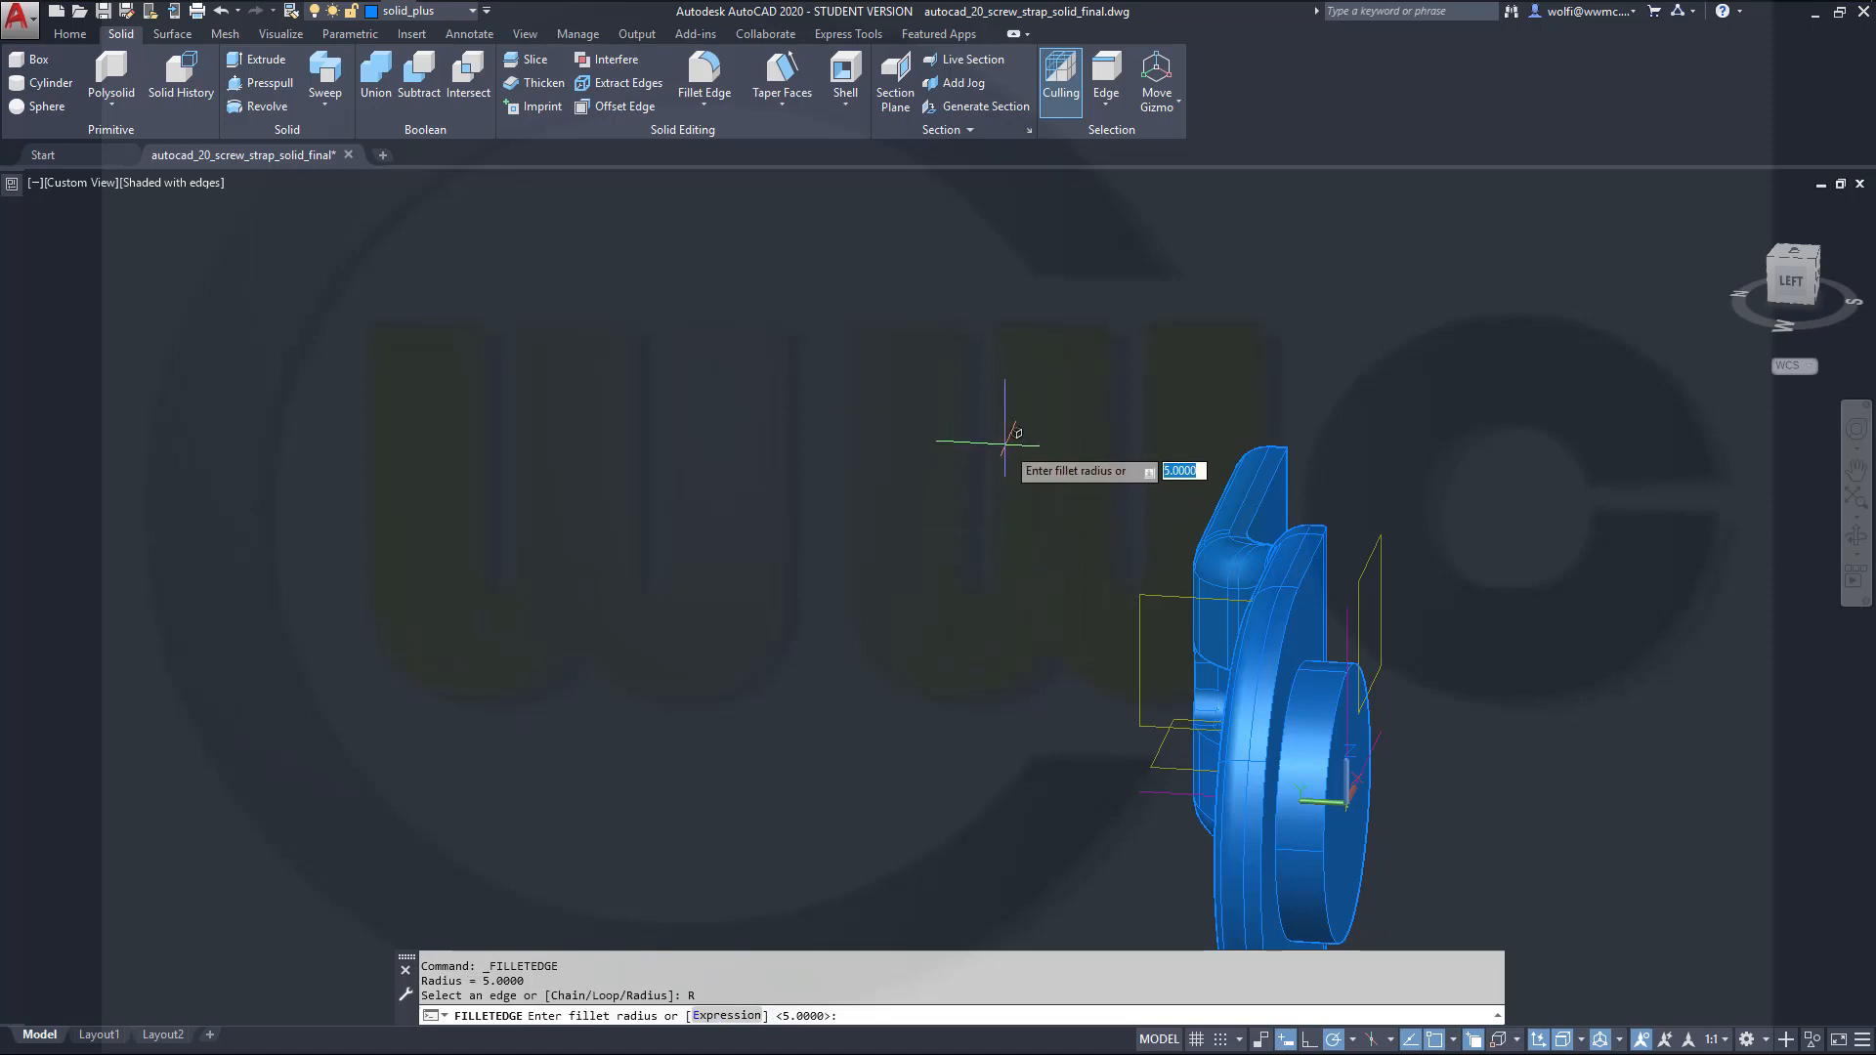
pyautogui.write('4')
pyautogui.press('Return')
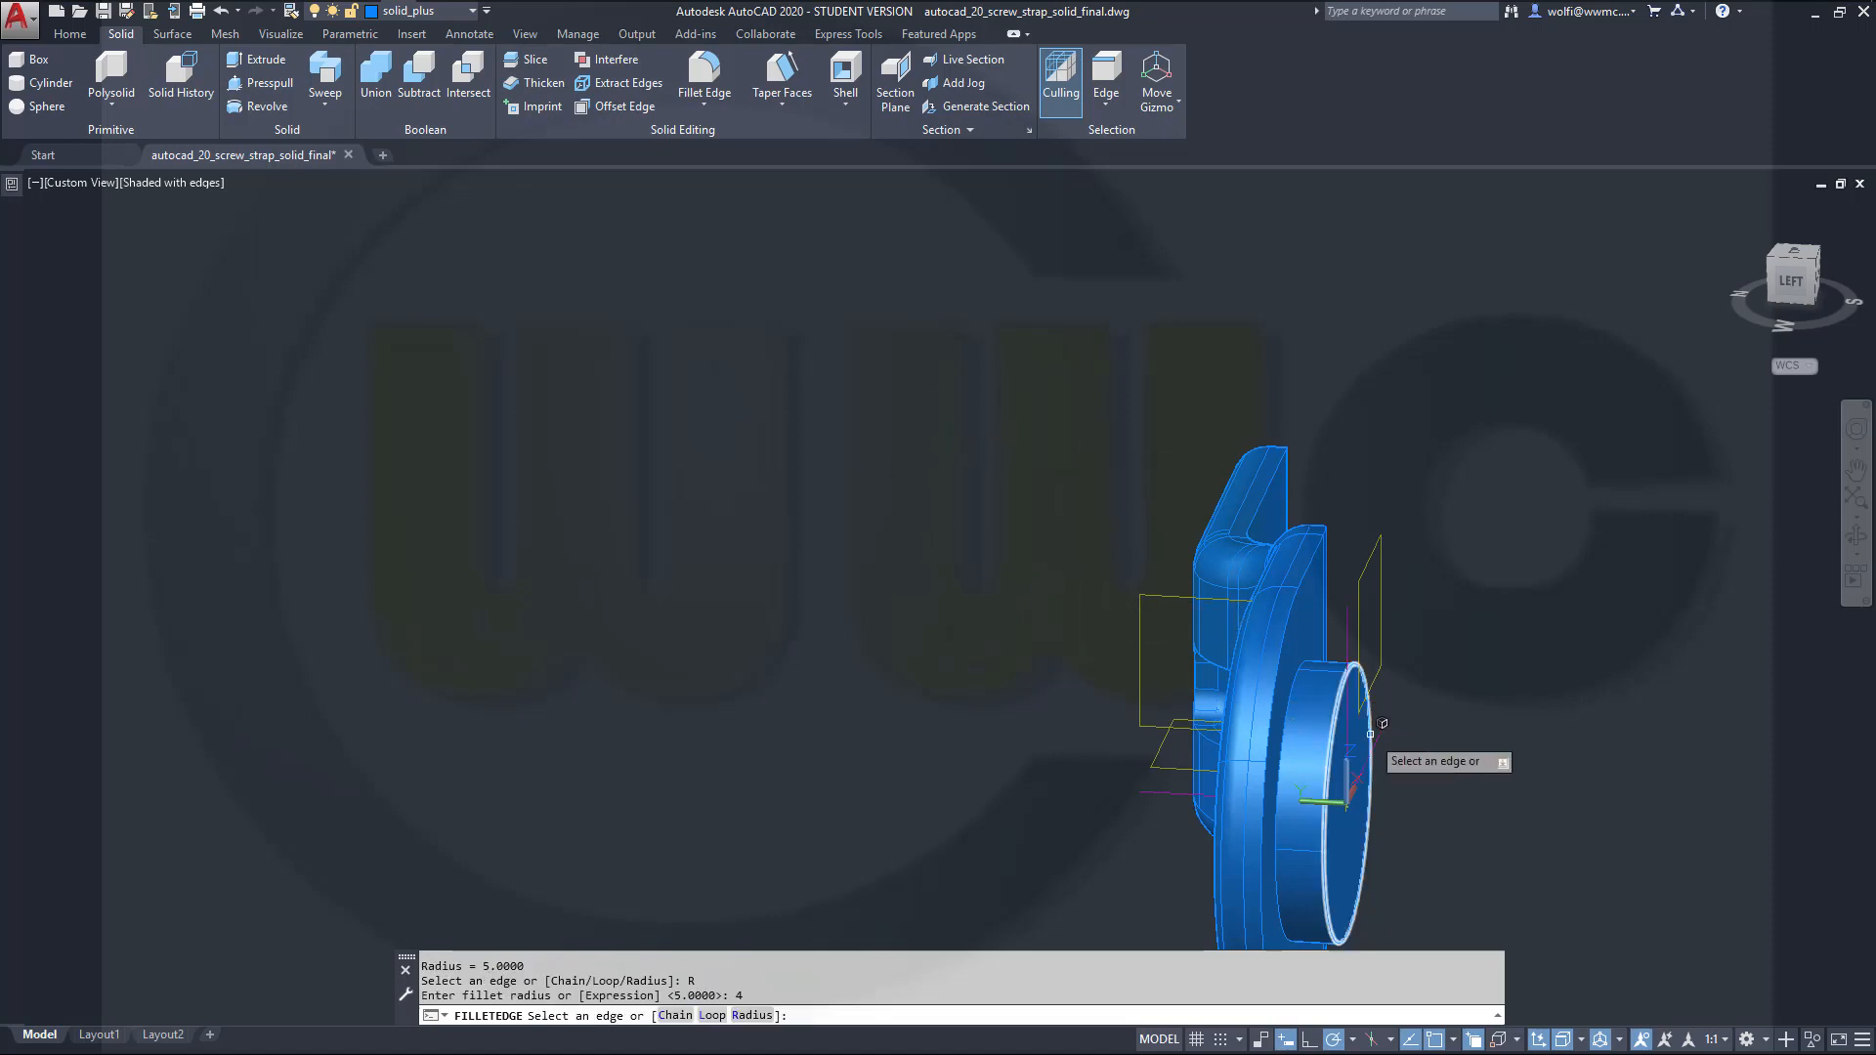
pyautogui.scroll(3, 1397, 757)
pyautogui.rightClick(1518, 656)
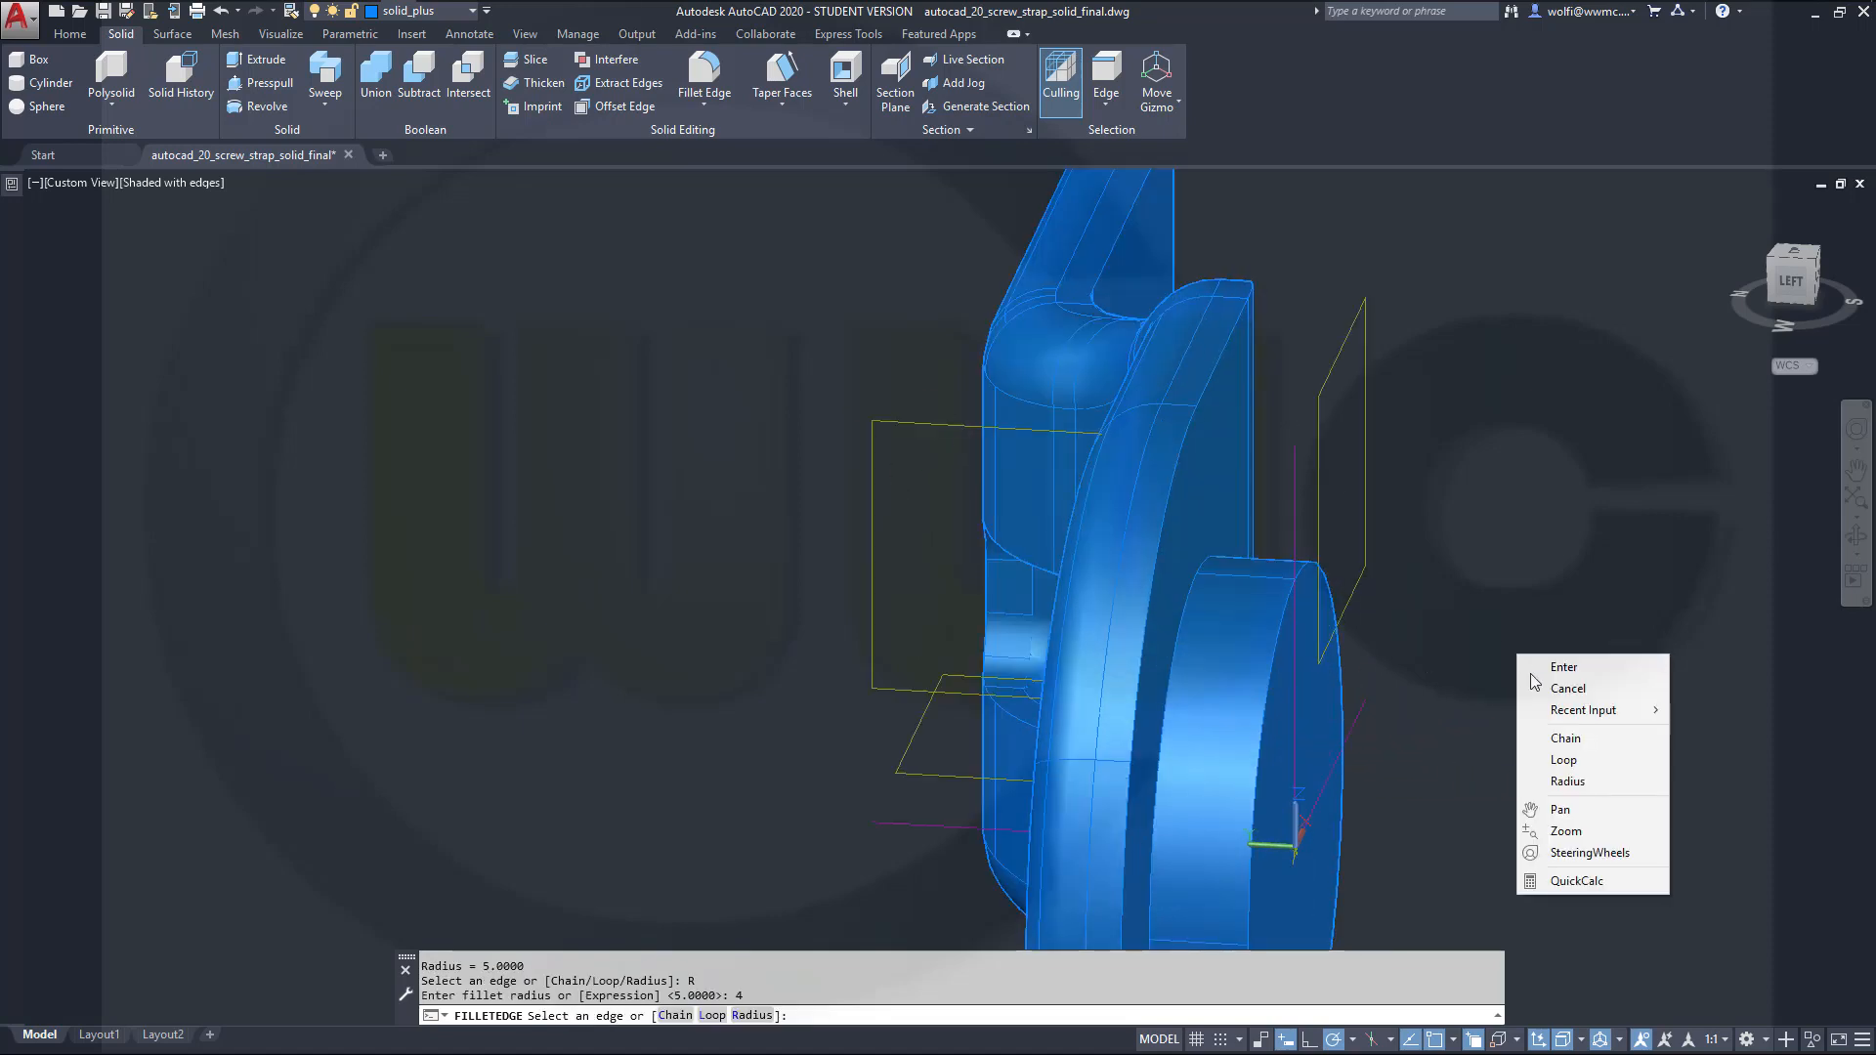
pyautogui.click(1566, 781)
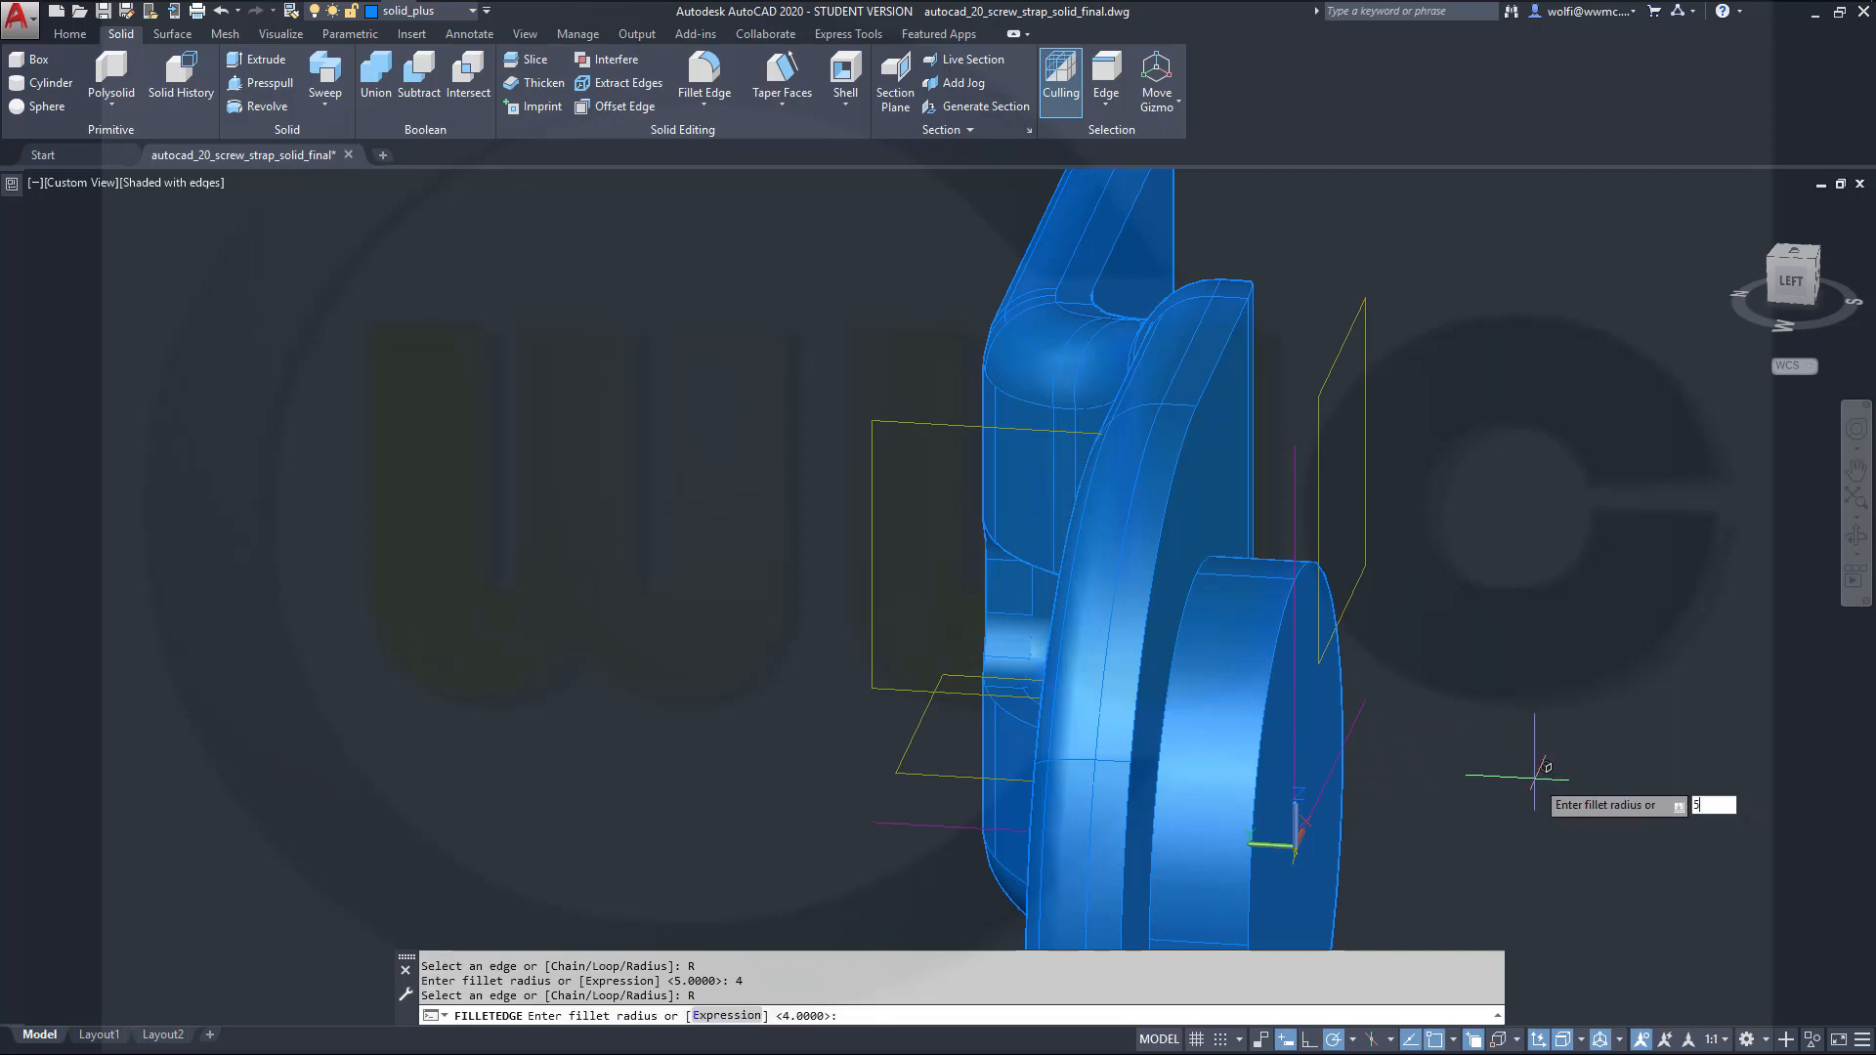
pyautogui.press('Return')
pyautogui.rightClick(1534, 778)
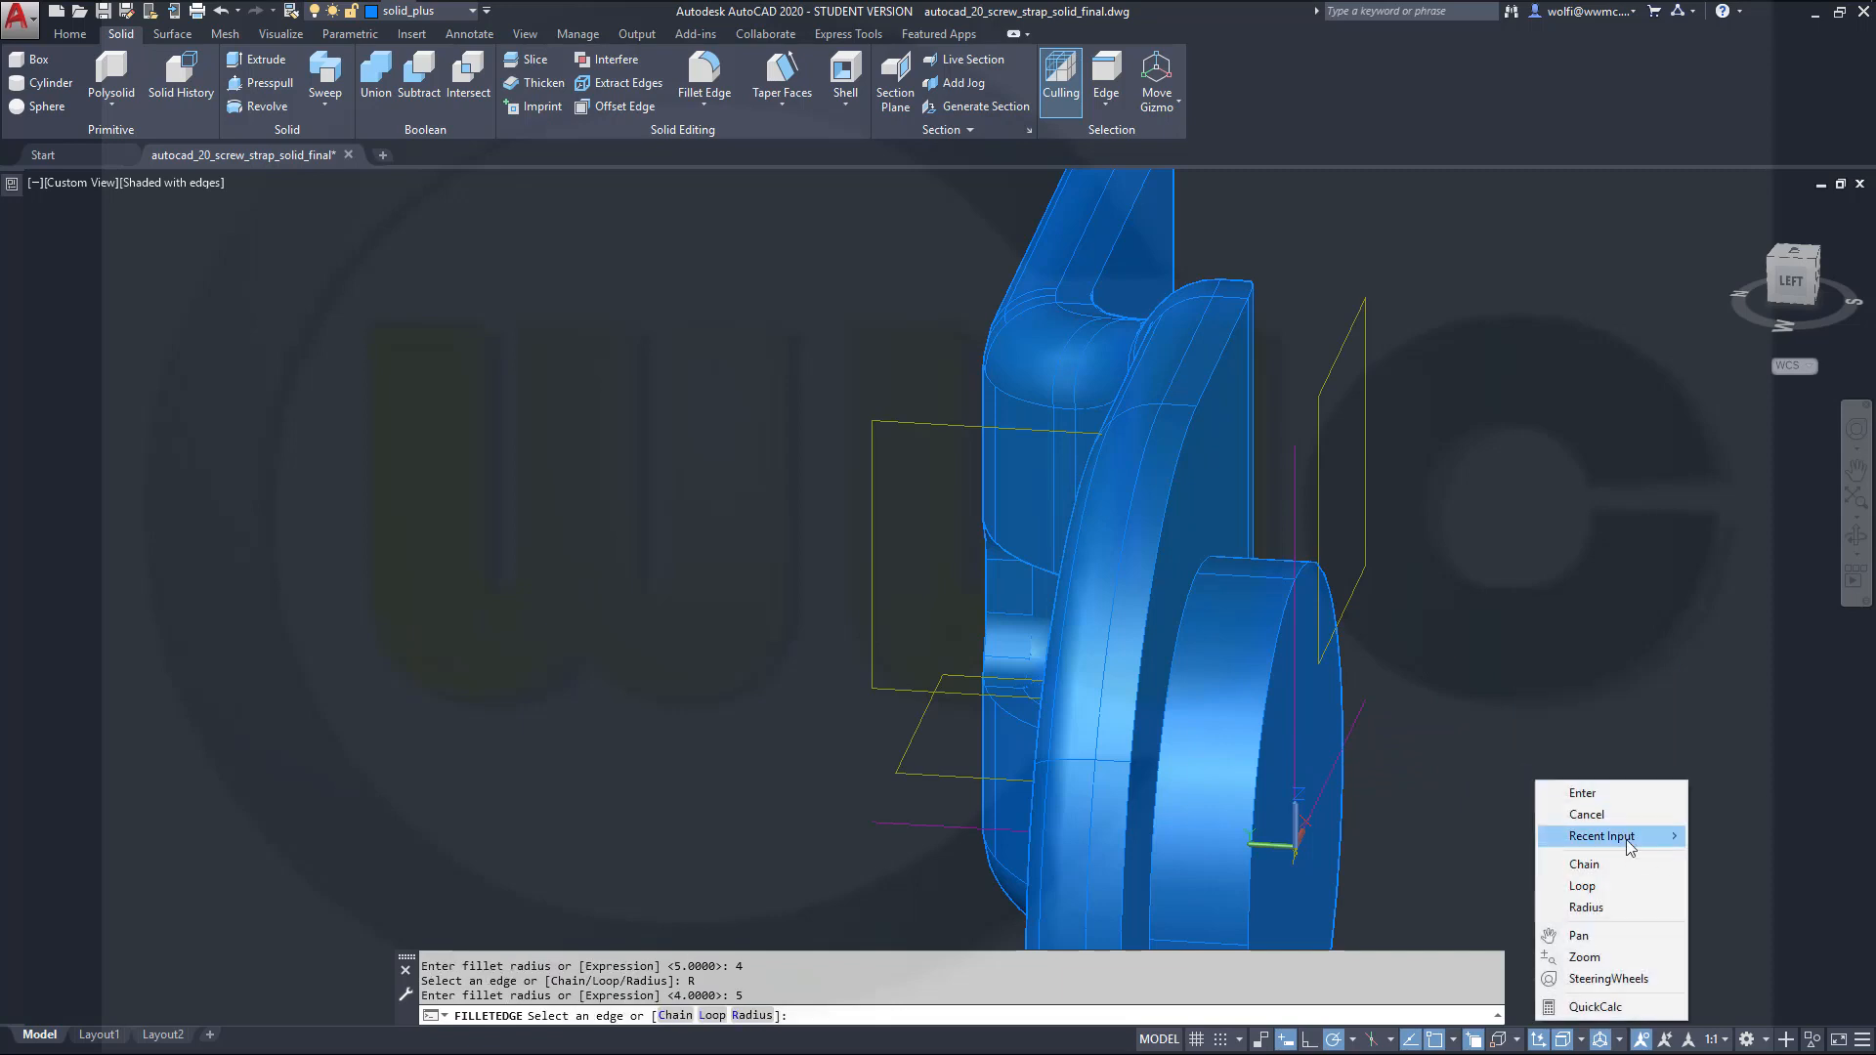
pyautogui.click(1632, 909)
pyautogui.write('6')
pyautogui.press('Return')
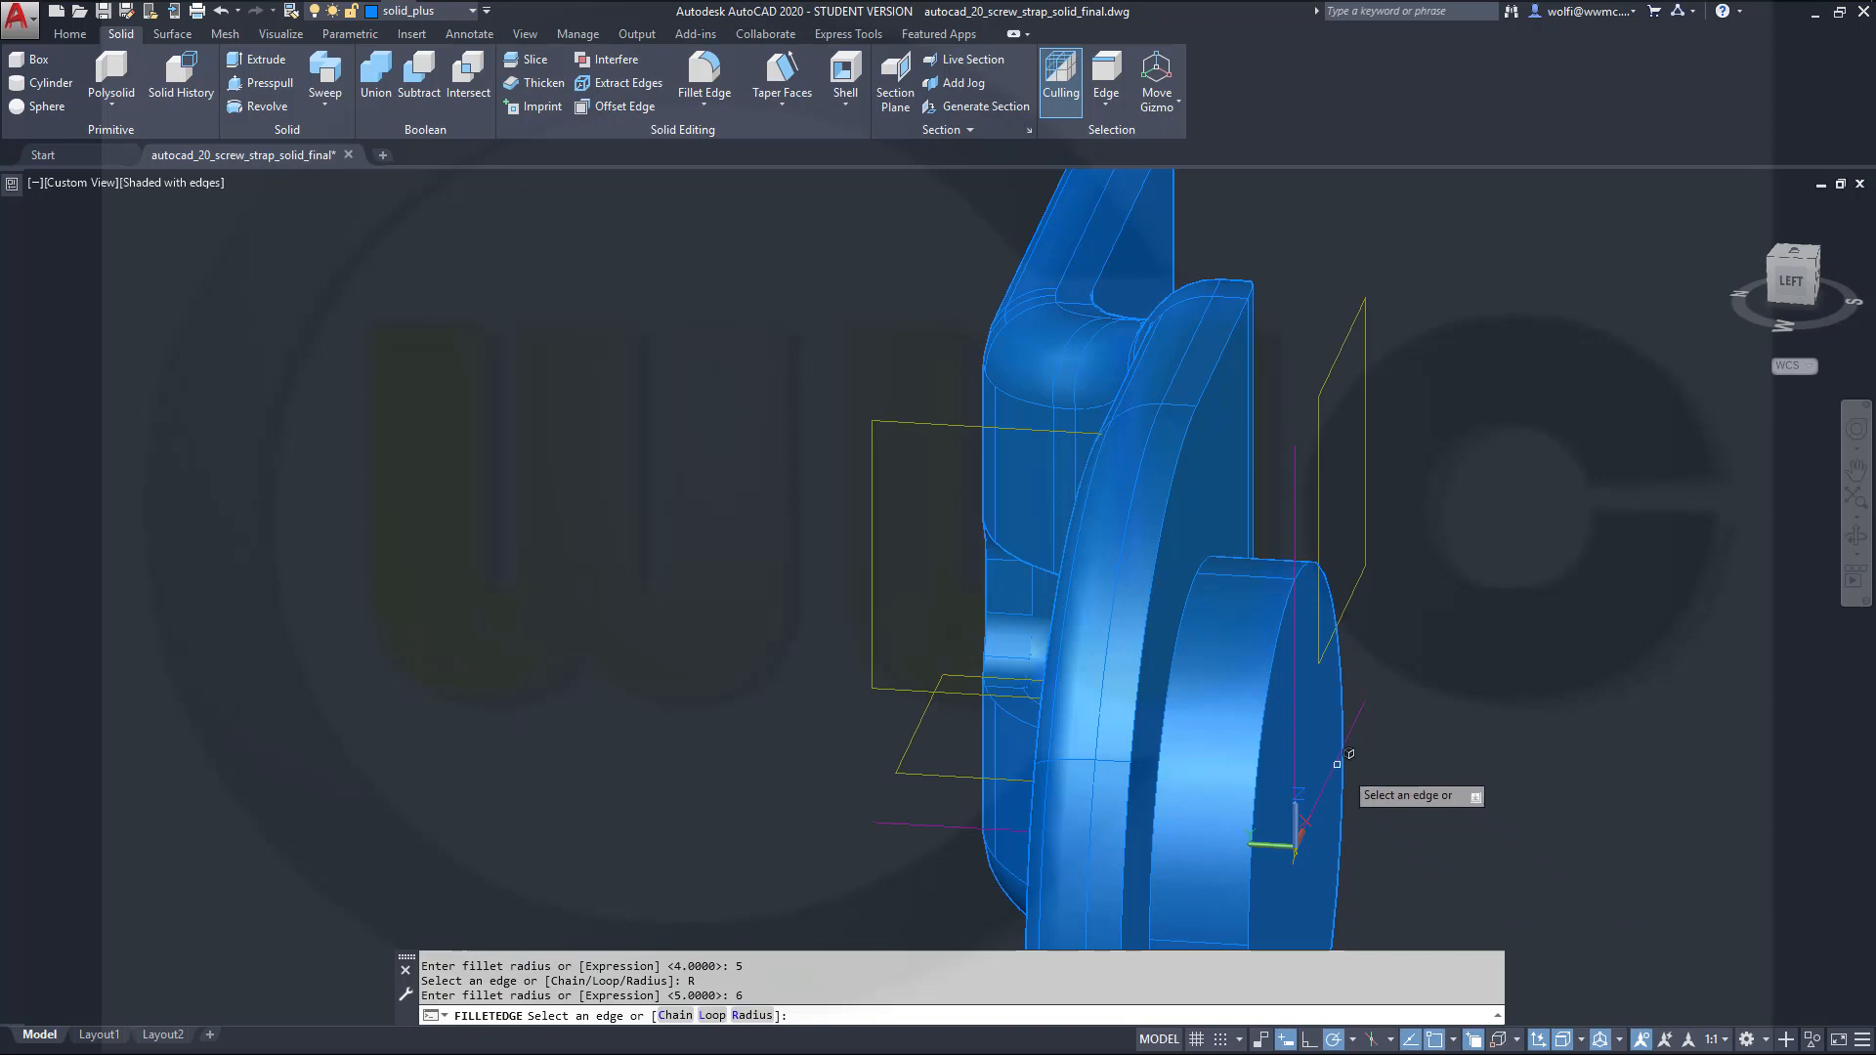
pyautogui.click(1174, 671)
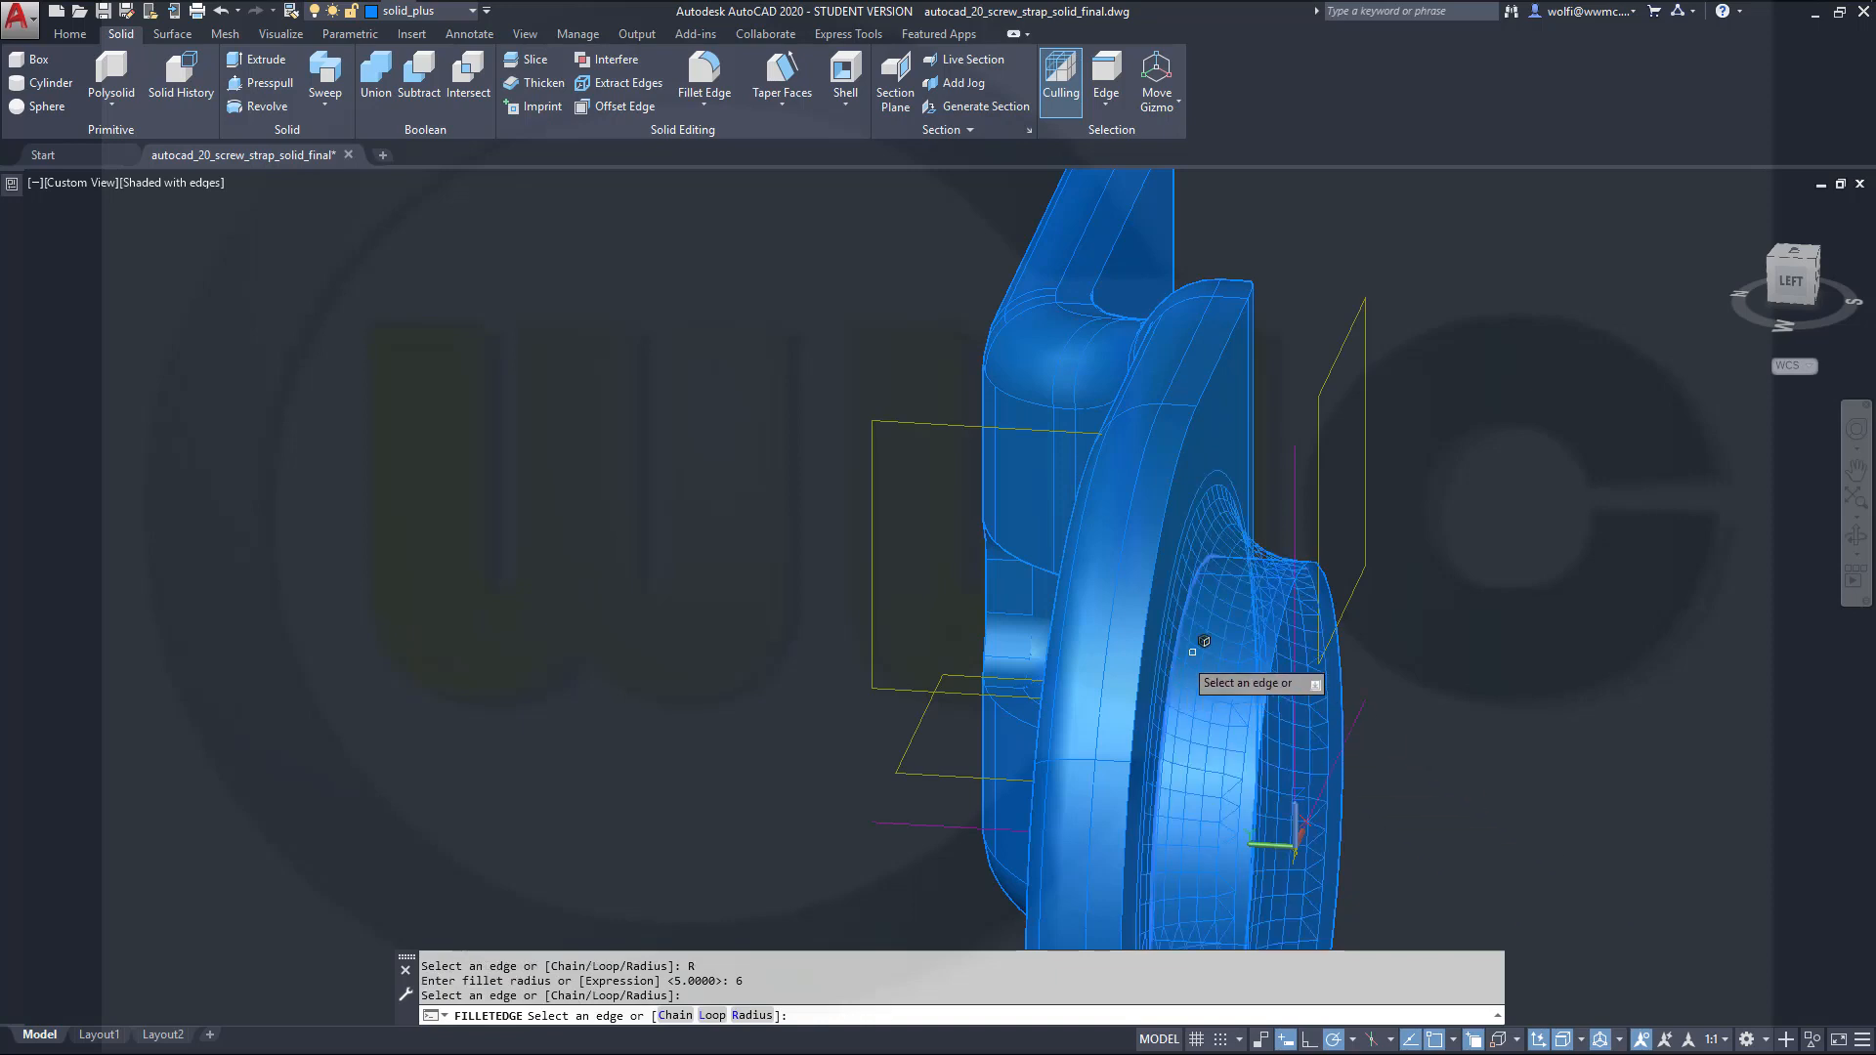
pyautogui.keyDown('shift'); pyautogui.moveTo(1651, 711); pyautogui.dragTo(1568, 696, button='middle'); pyautogui.keyUp('shift')
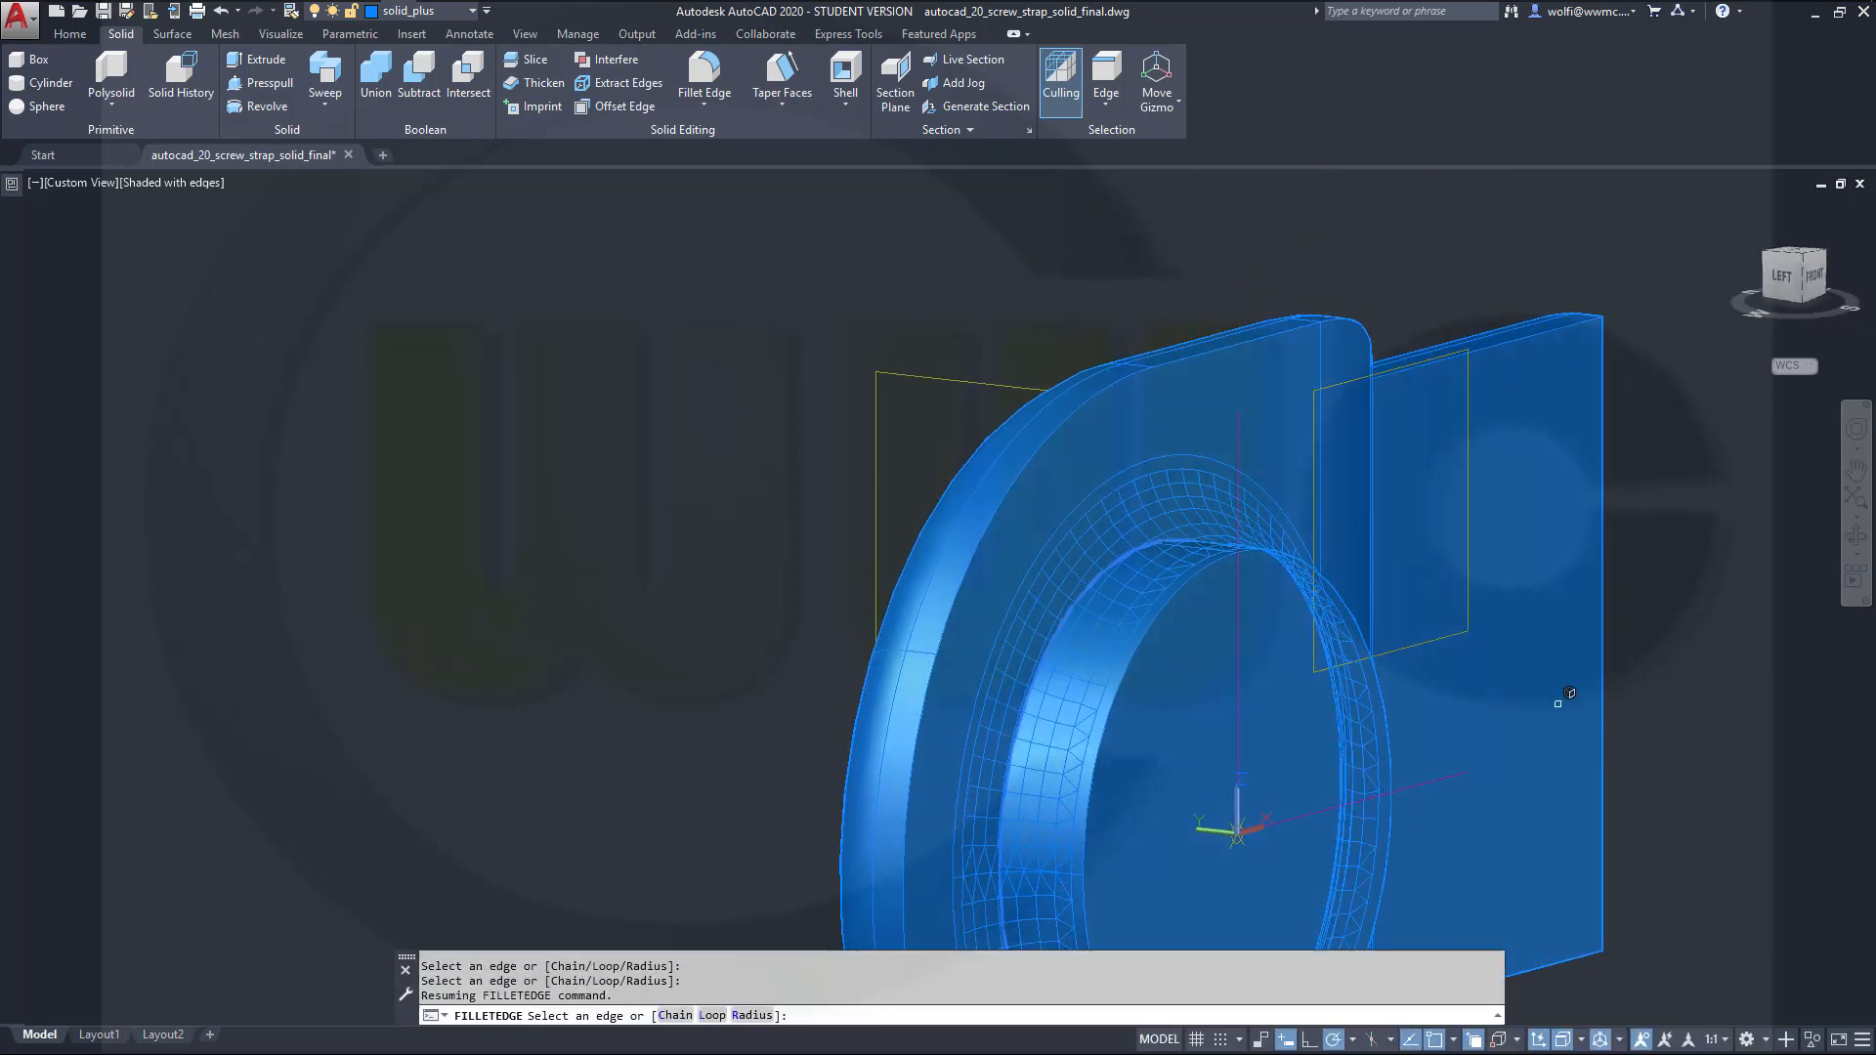
pyautogui.click(1557, 703)
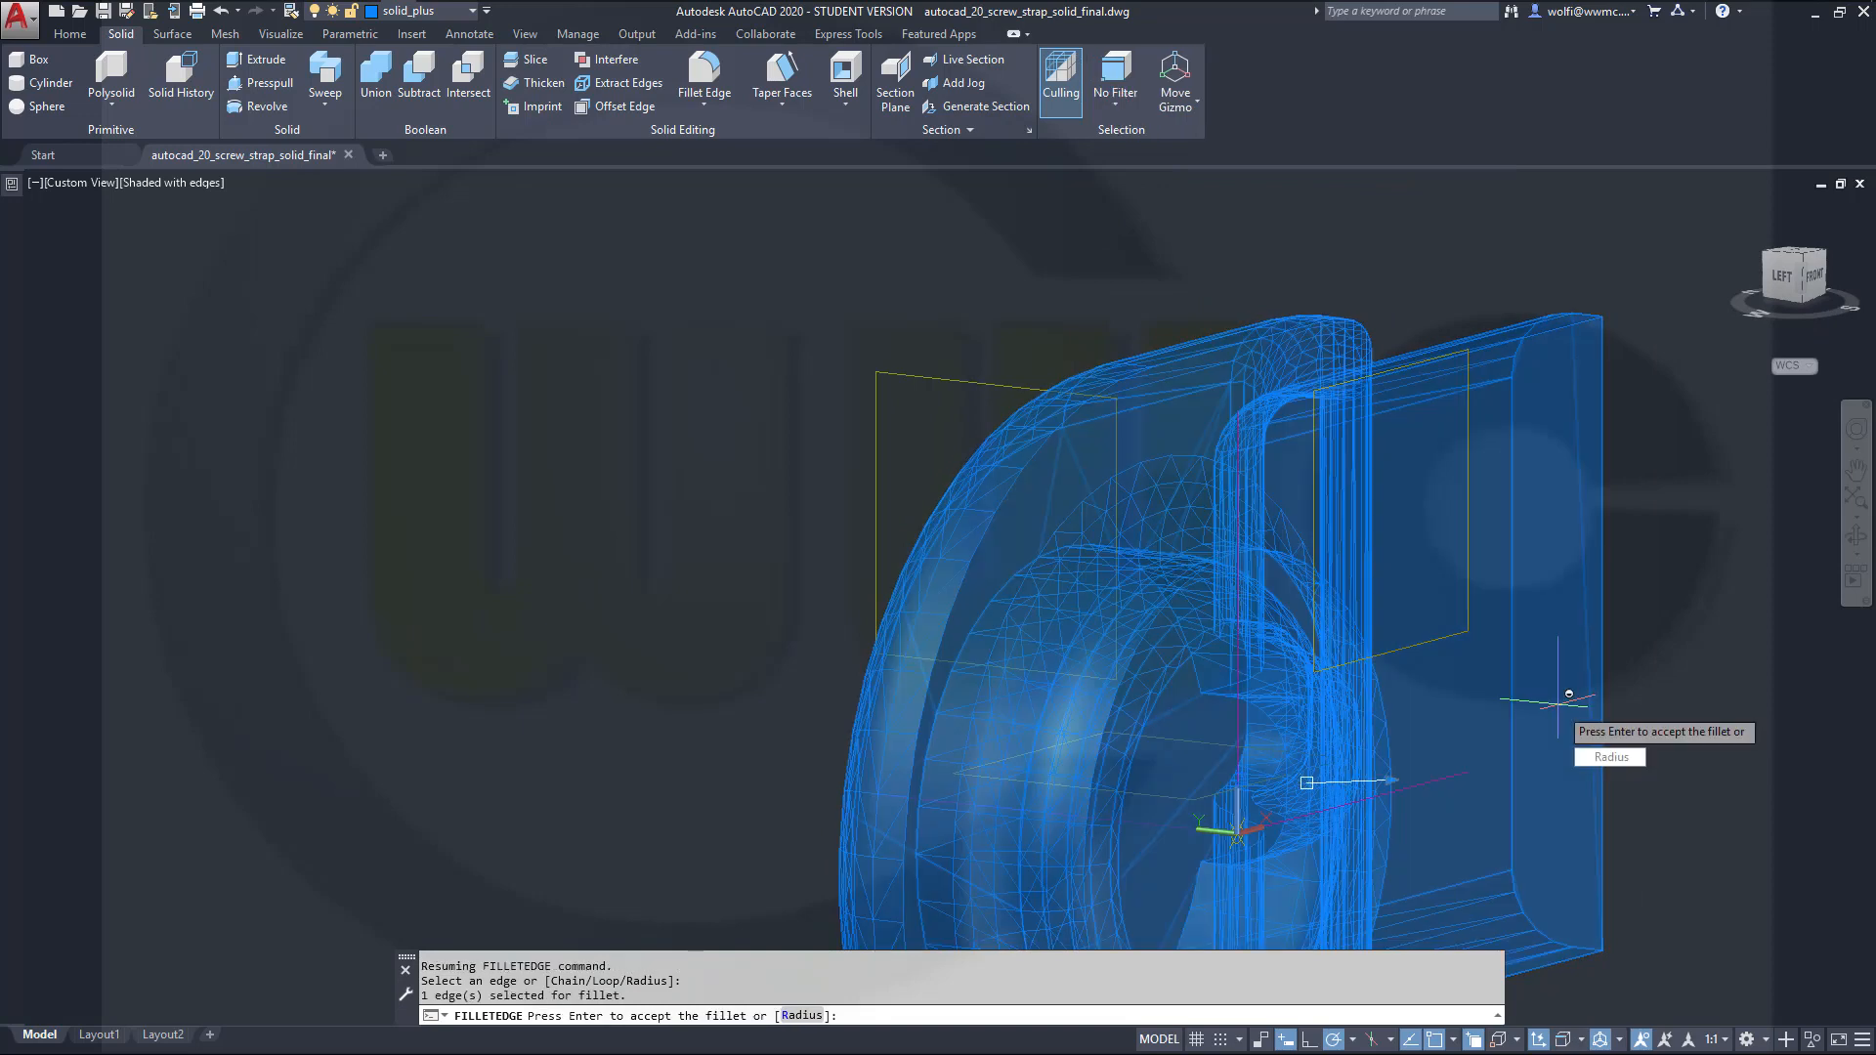
pyautogui.press('Return')
# Step: Fillet the outer circular edge of the round boss's end face with a radius of 5
pyautogui.moveTo(1568, 703); pyautogui.dragTo(1395, 586, button='middle')
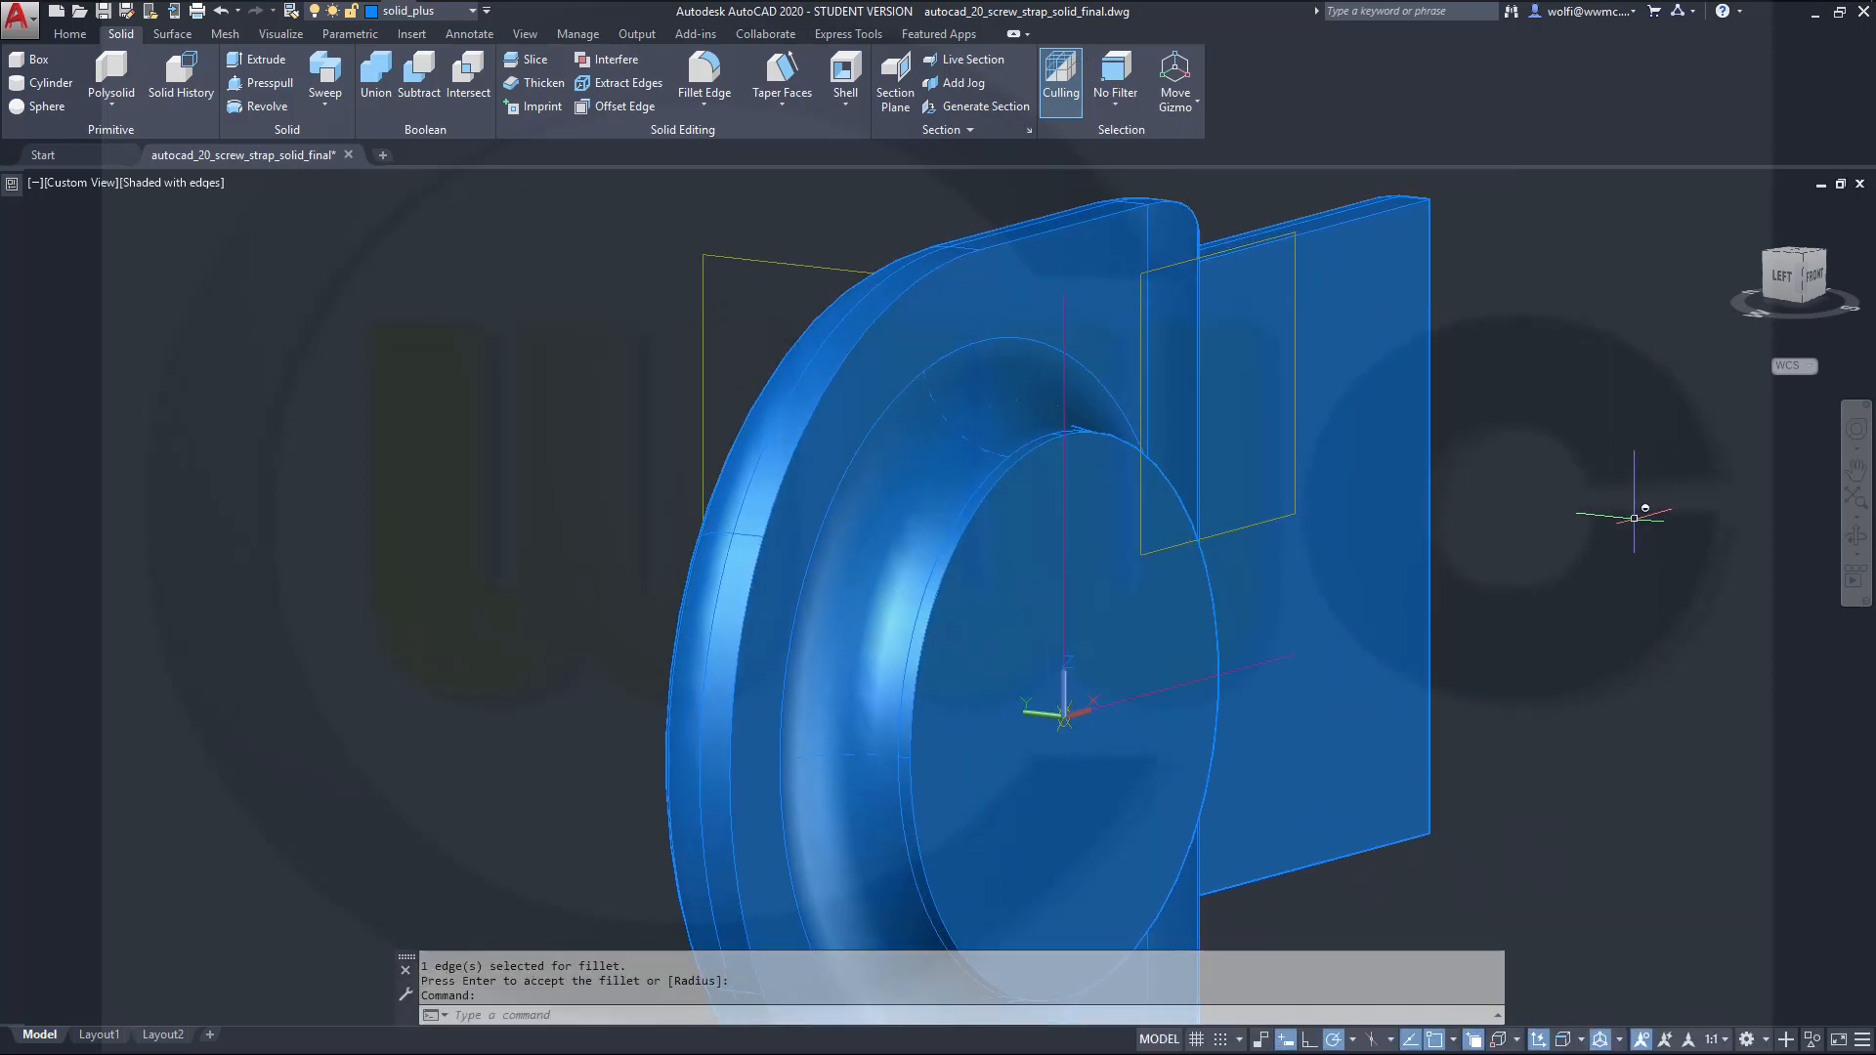
pyautogui.rightClick(1634, 518)
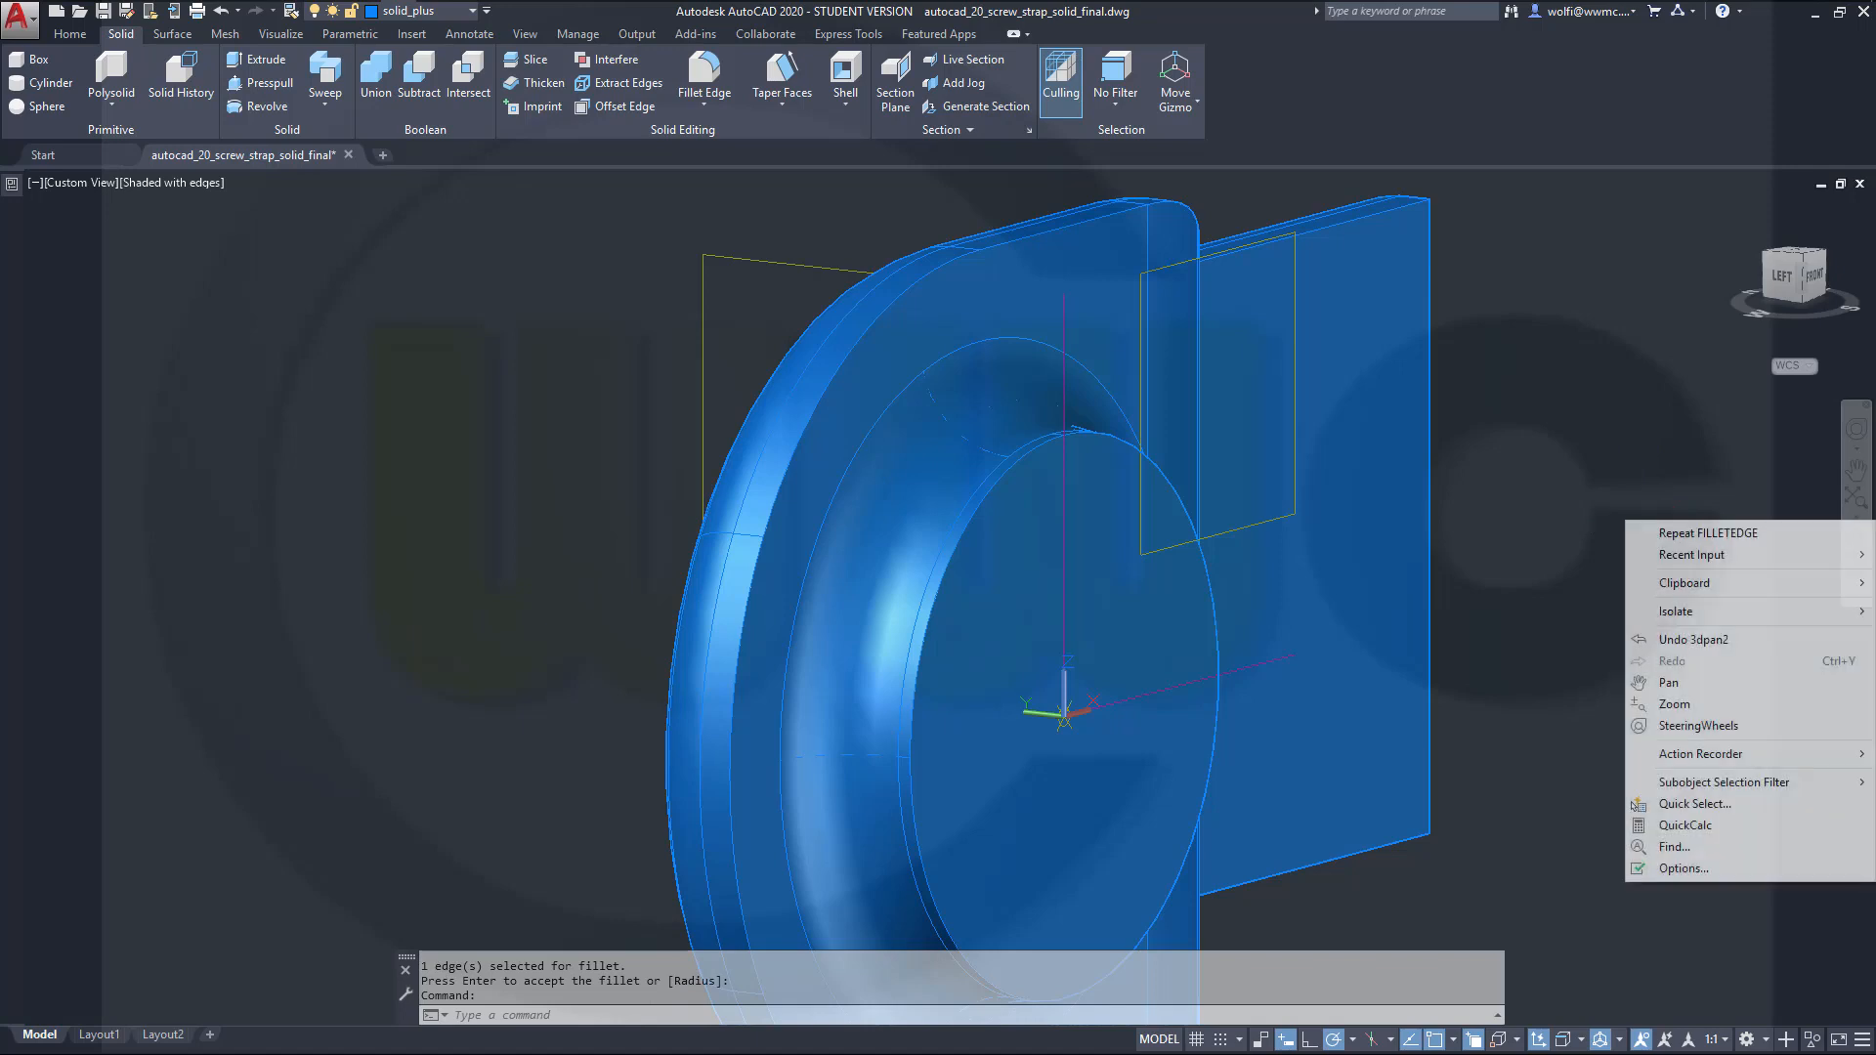
pyautogui.click(1683, 535)
pyautogui.rightClick(1681, 531)
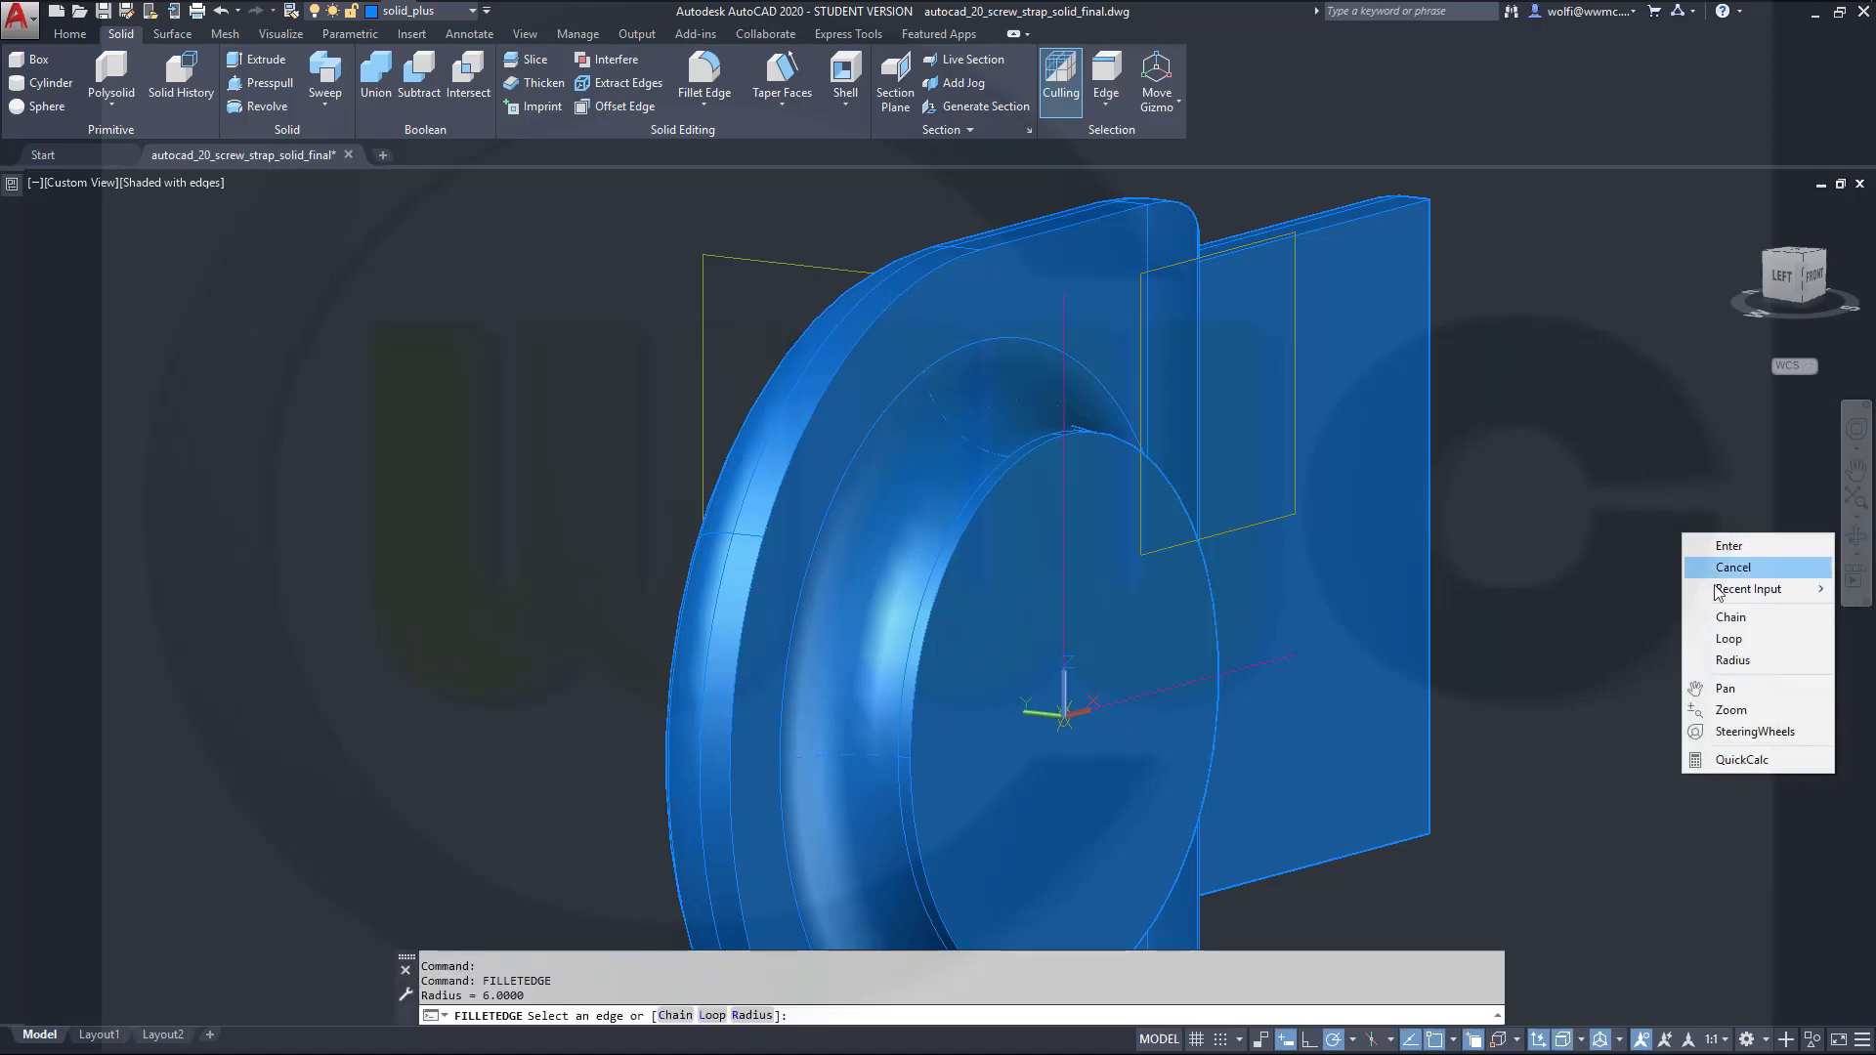
pyautogui.click(1731, 661)
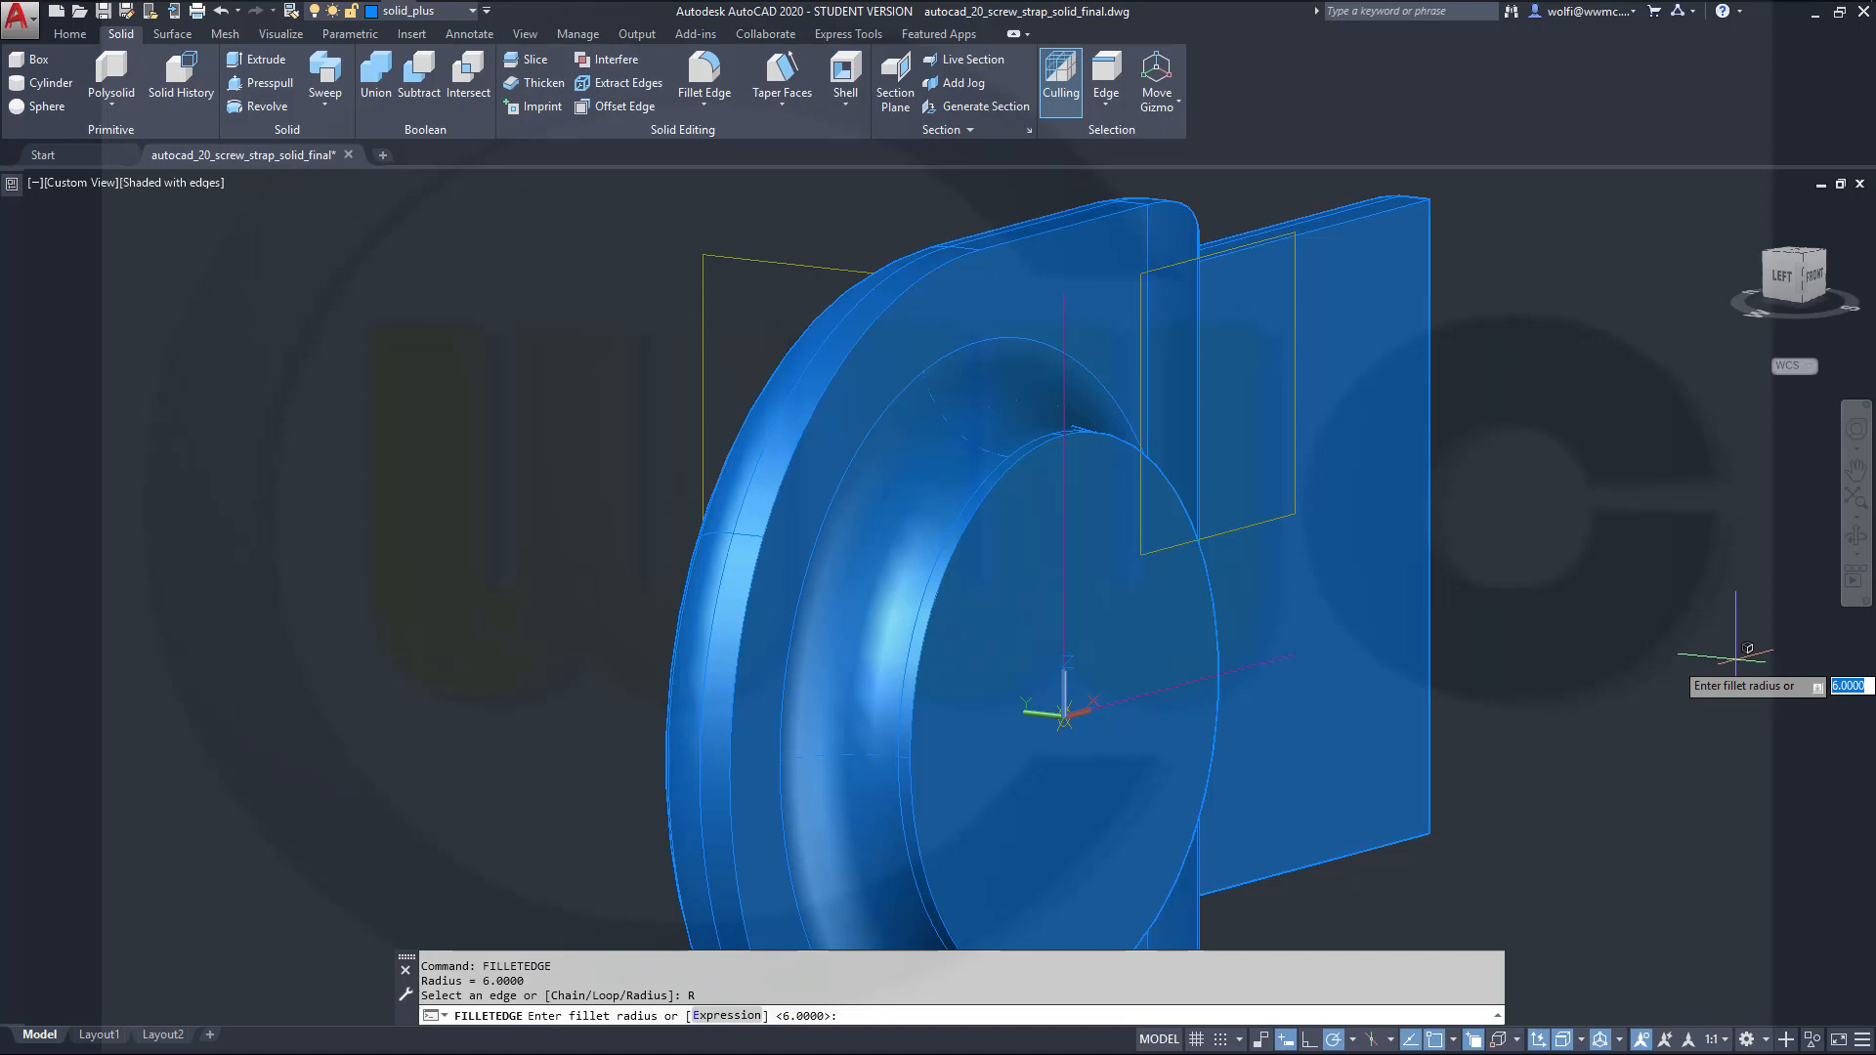
pyautogui.write('5')
pyautogui.press('Return')
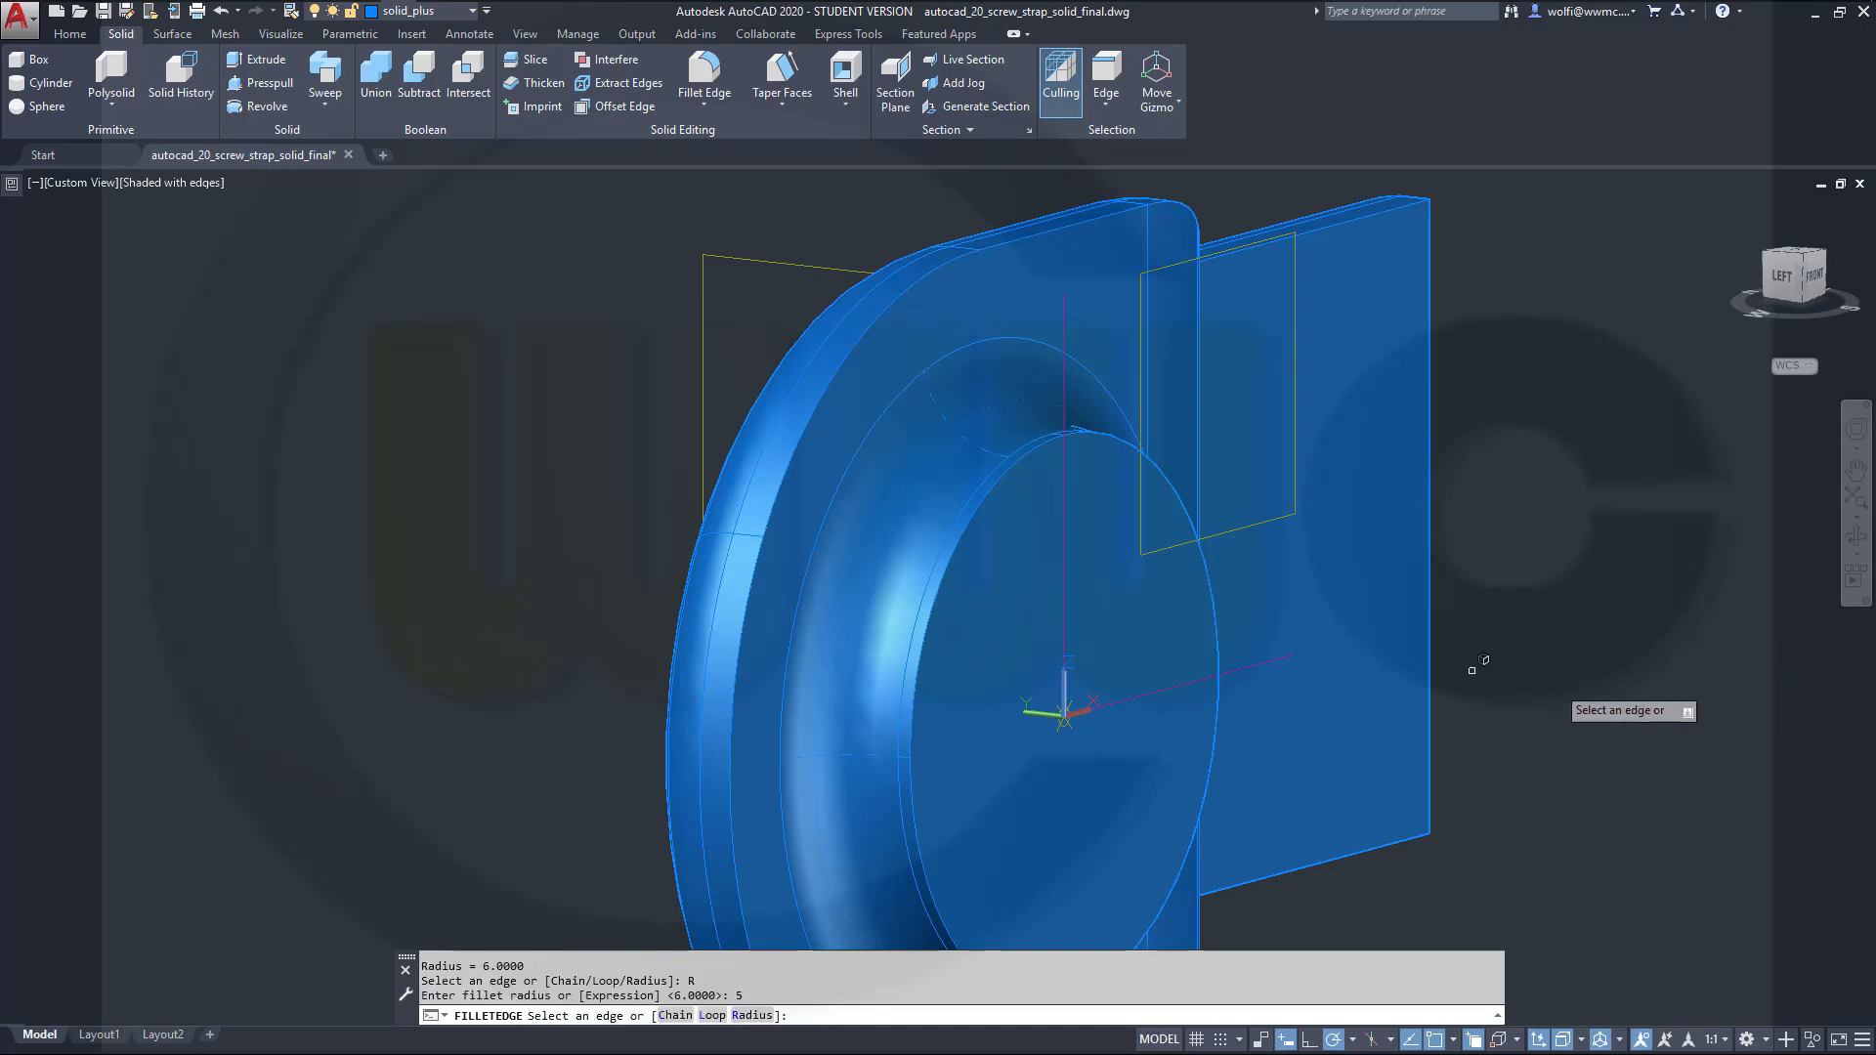
pyautogui.click(936, 571)
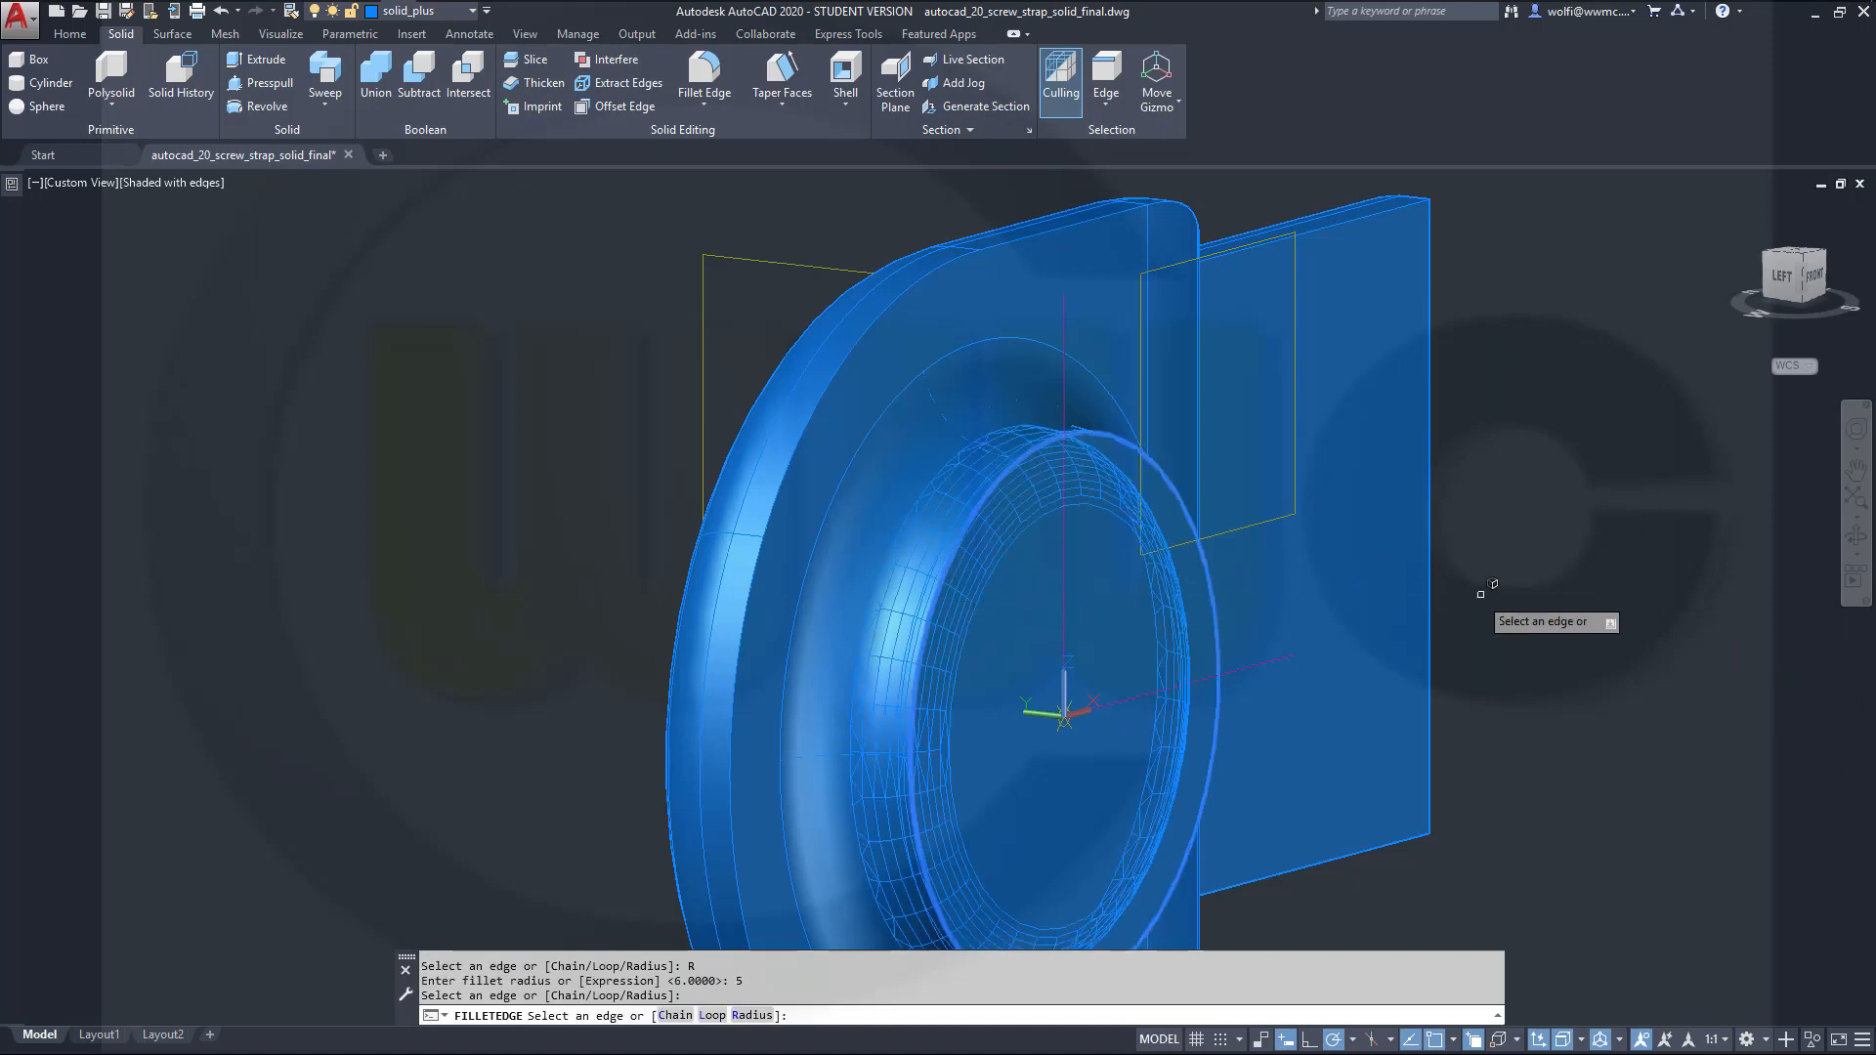
pyautogui.press('Return')
pyautogui.press('Return')
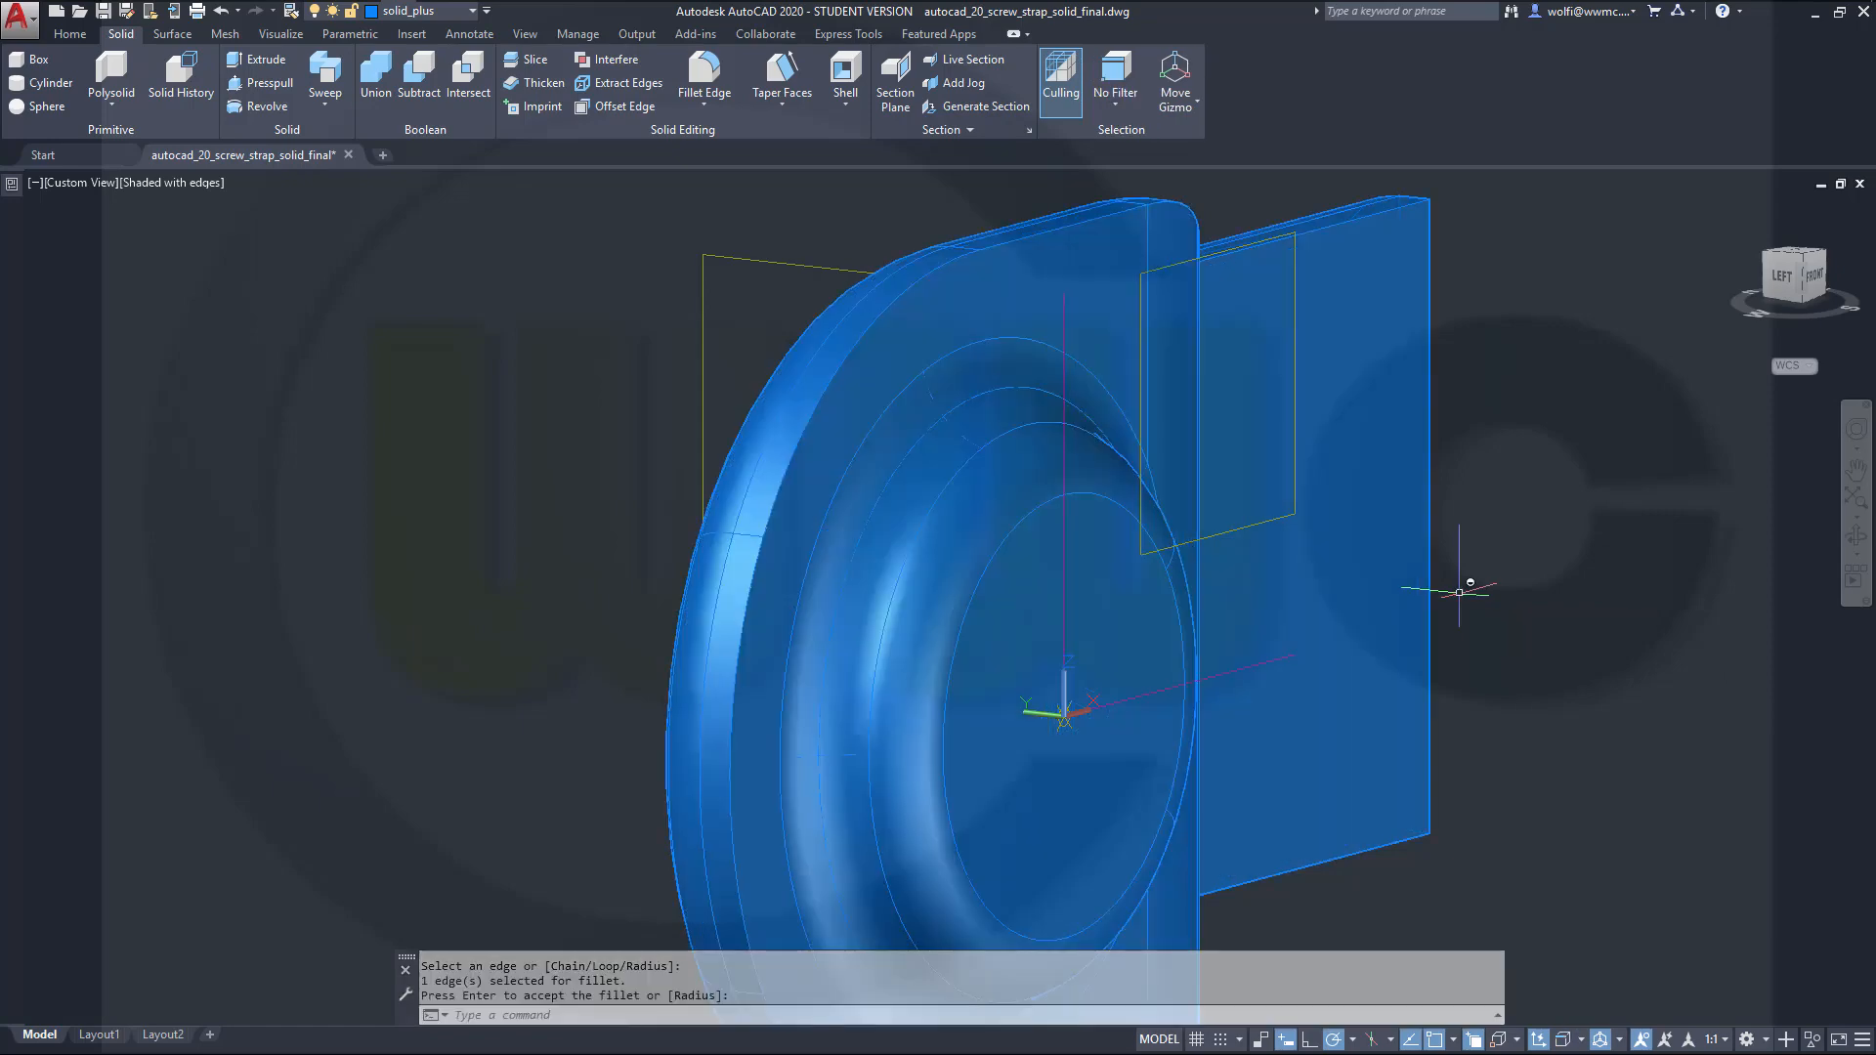
# Step: Fillet the circular opening edge of the round recess on the strap's back face with a radius of 5
pyautogui.keyDown('shift'); pyautogui.moveTo(619, 497); pyautogui.dragTo(850, 504, button='middle'); pyautogui.keyUp('shift')
pyautogui.keyDown('shift'); pyautogui.moveTo(977, 419); pyautogui.dragTo(909, 489, button='middle'); pyautogui.keyUp('shift')
pyautogui.press('Return')
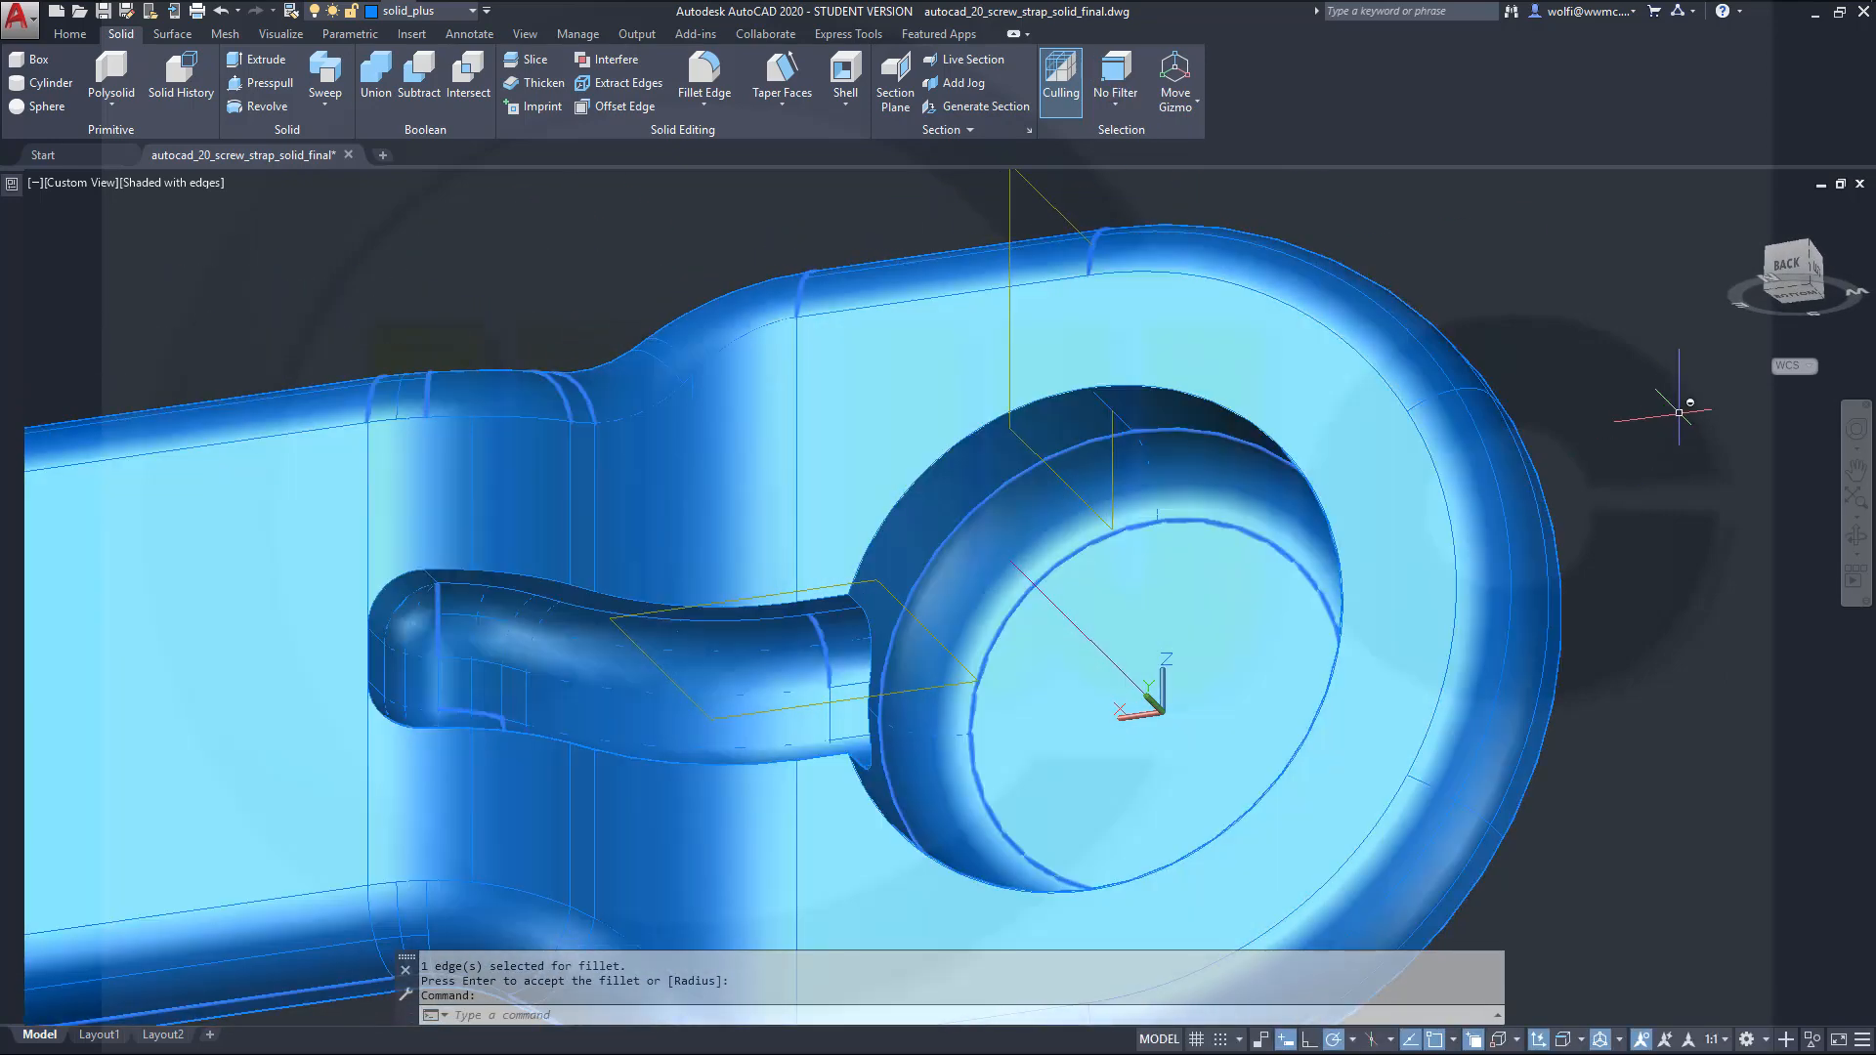
pyautogui.press('Return')
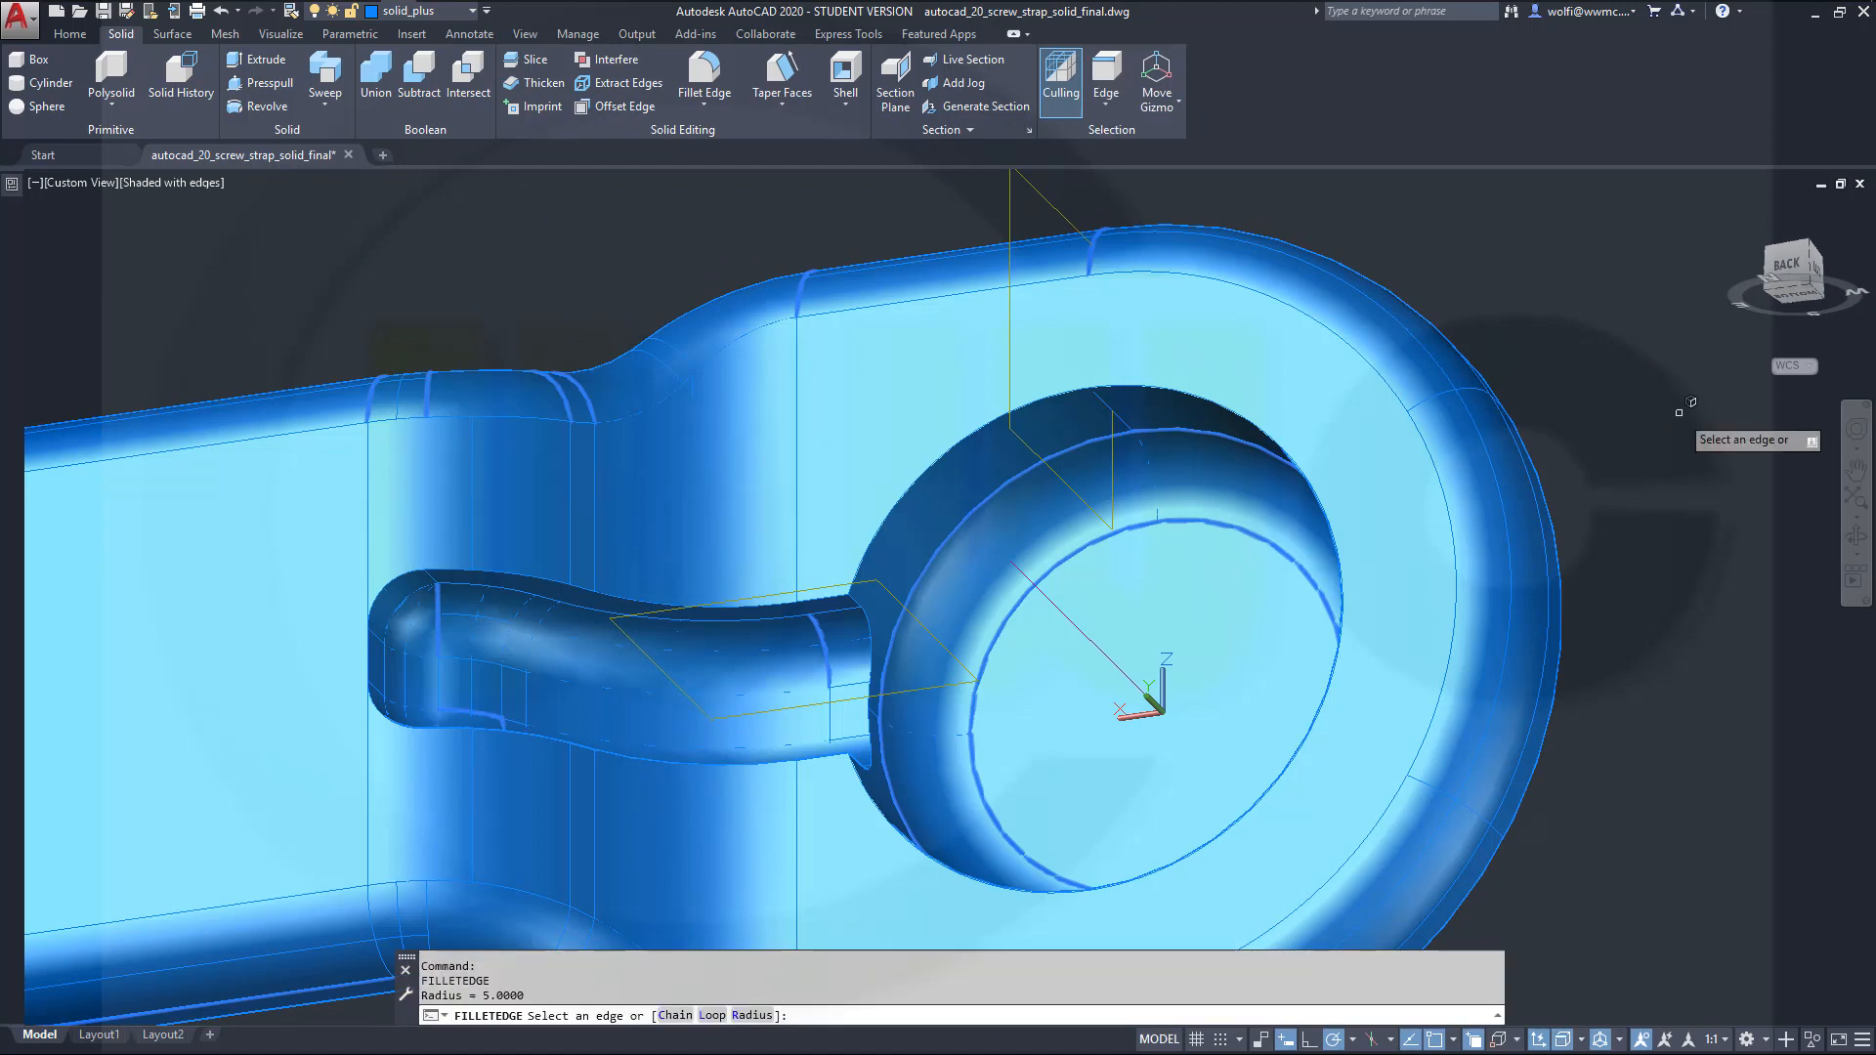
pyautogui.click(916, 479)
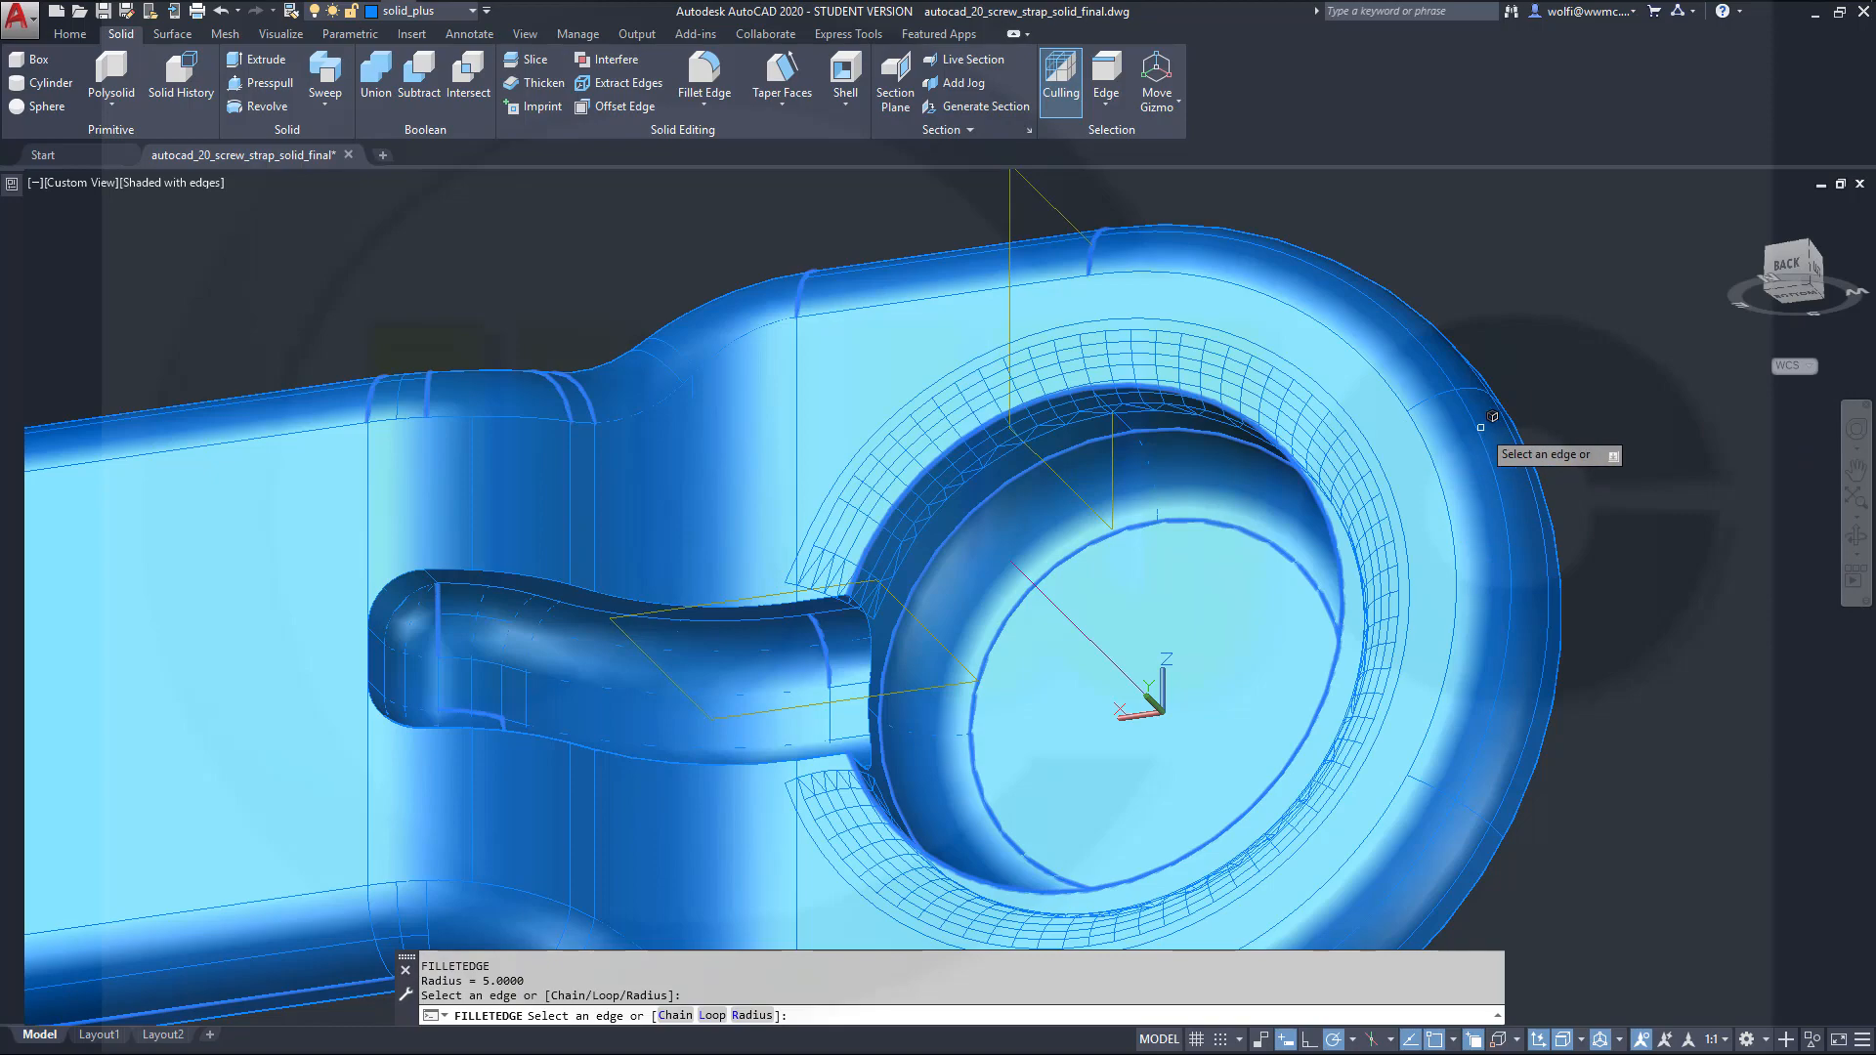
pyautogui.press('Return')
pyautogui.press('Return')
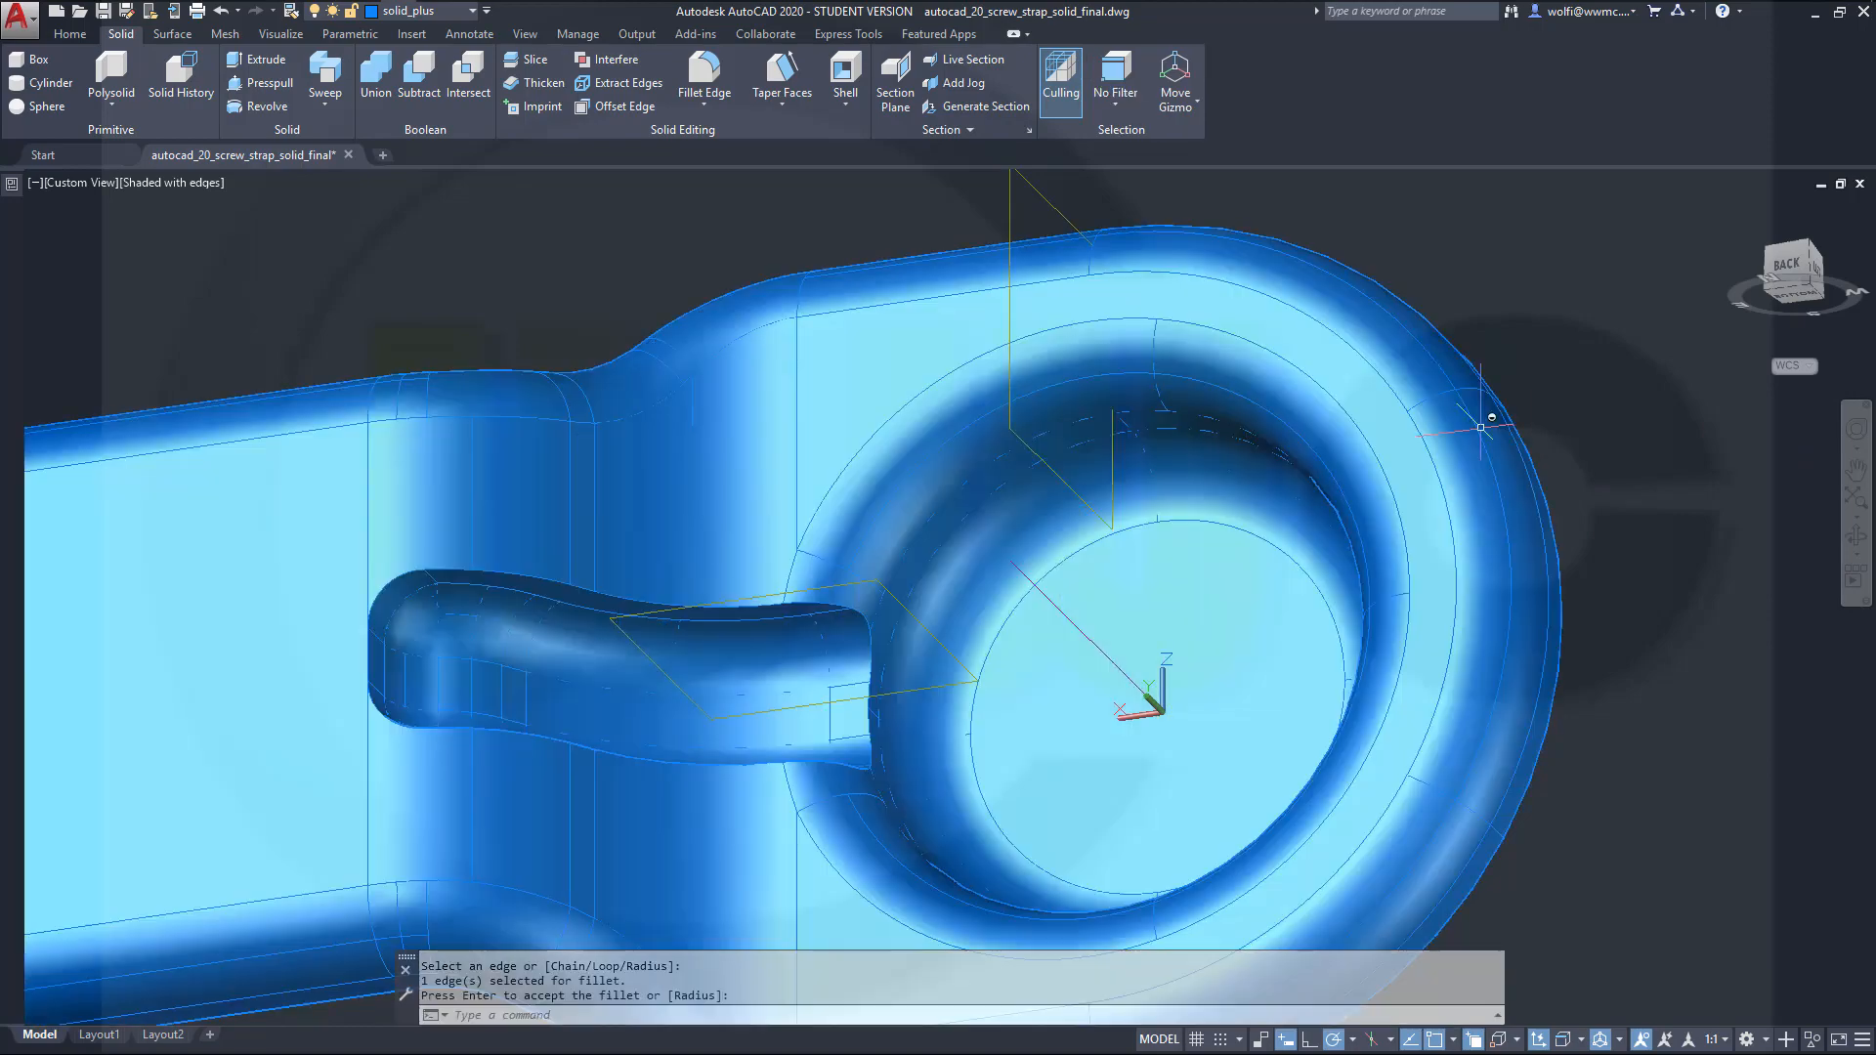
# Step: Fillet the upper edge of the narrow slot as a chain with a radius of 4
pyautogui.moveTo(1161, 594)
pyautogui.keyDown('shift'); pyautogui.mouseDown(button='middle')
pyautogui.moveTo(1295, 762)
pyautogui.moveTo(1144, 671)
pyautogui.moveTo(1130, 703)
pyautogui.moveTo(1026, 684)
pyautogui.moveTo(950, 697)
pyautogui.moveTo(1060, 704)
pyautogui.moveTo(1030, 691)
pyautogui.moveTo(1140, 670)
pyautogui.moveTo(1099, 394)
pyautogui.moveTo(1218, 419)
pyautogui.moveTo(1252, 489)
pyautogui.moveTo(1231, 449)
pyautogui.moveTo(1321, 392)
pyautogui.moveTo(1193, 515)
pyautogui.moveTo(1138, 635)
pyautogui.moveTo(1151, 624)
pyautogui.mouseUp(button='middle'); pyautogui.keyUp('shift')
pyautogui.press('Return')
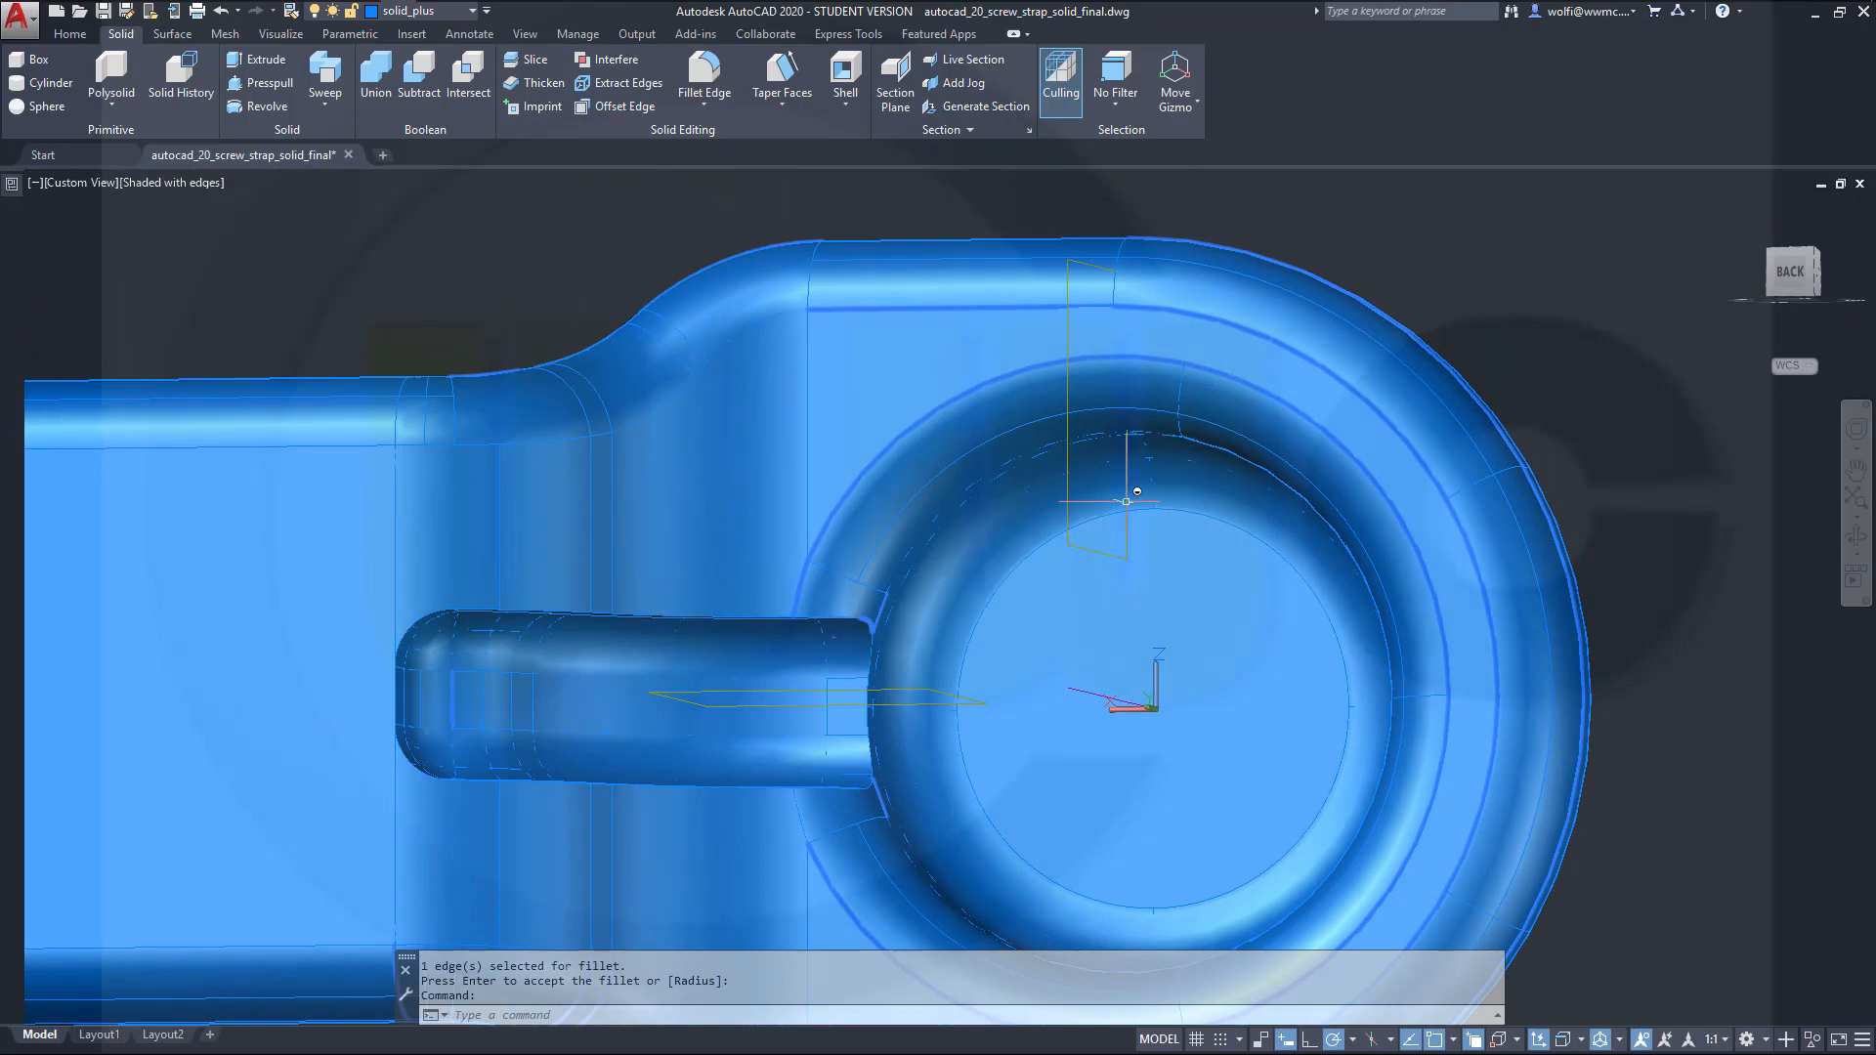
pyautogui.keyDown('shift'); pyautogui.moveTo(1185, 585); pyautogui.dragTo(1321, 328, button='middle'); pyautogui.keyUp('shift')
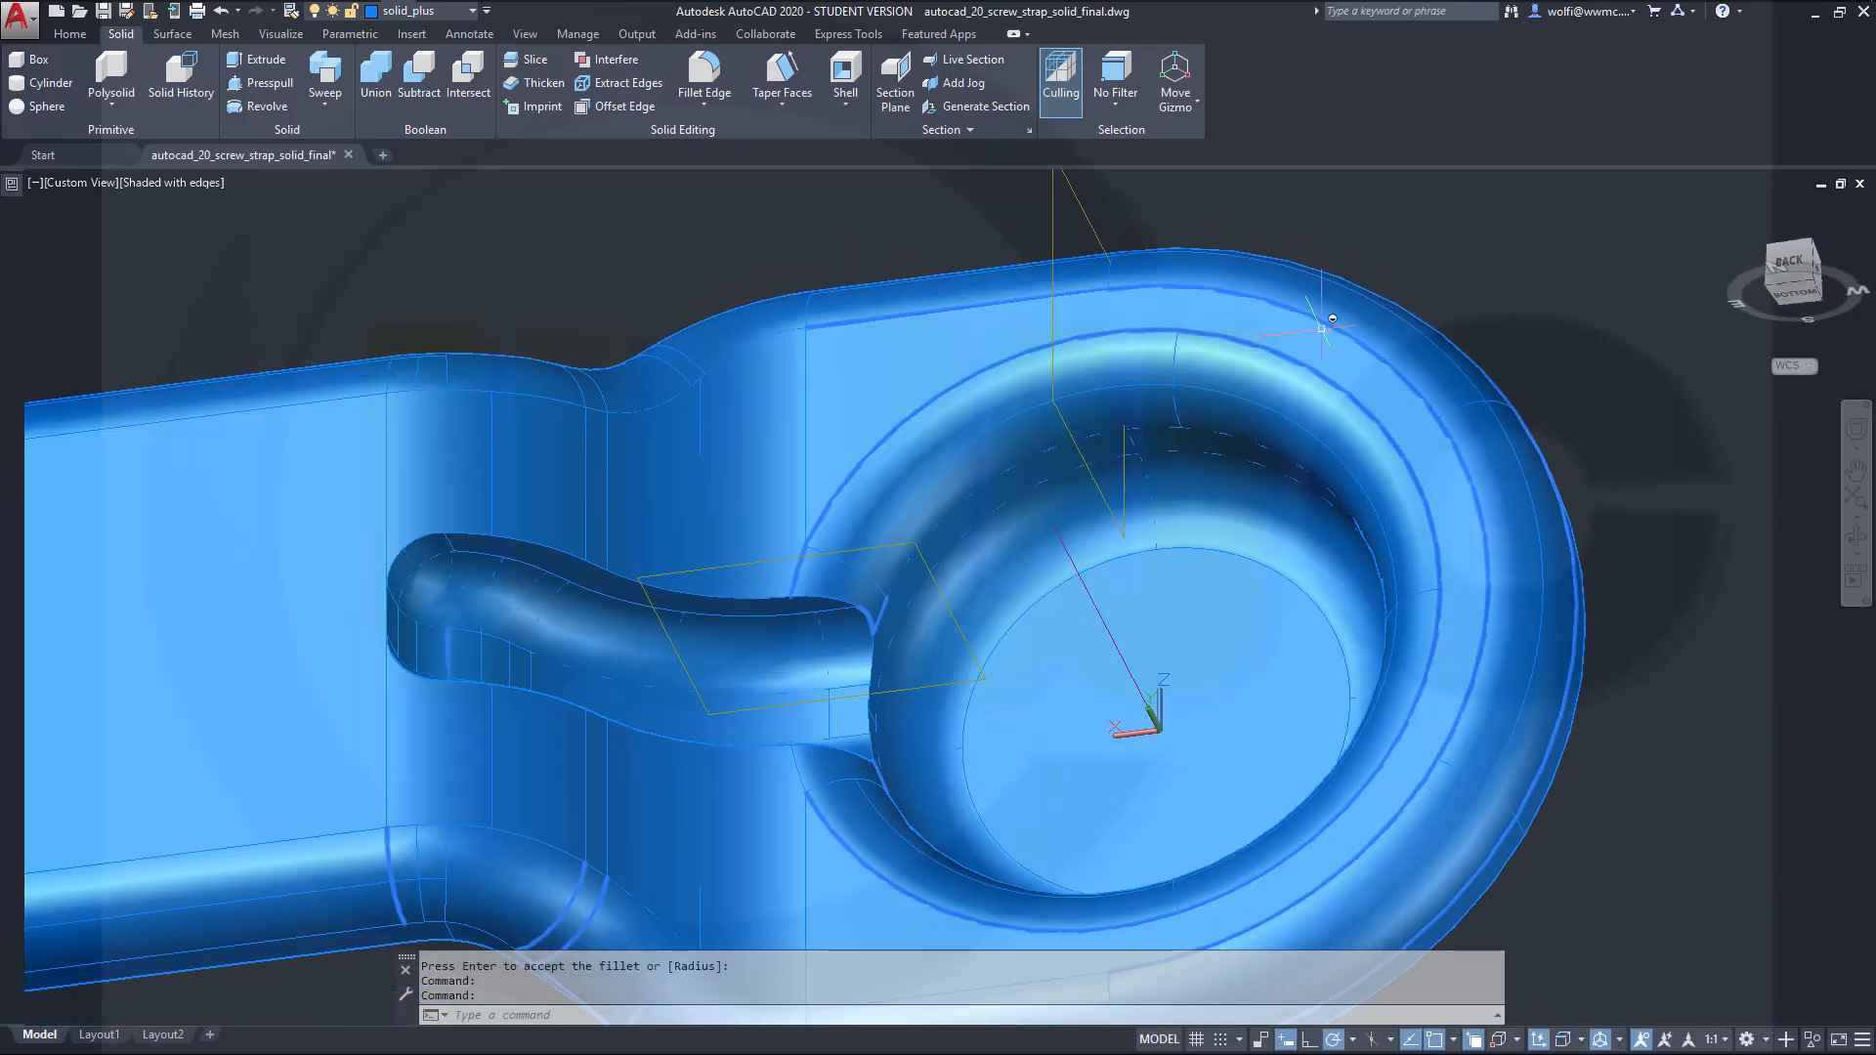
pyautogui.click(700, 66)
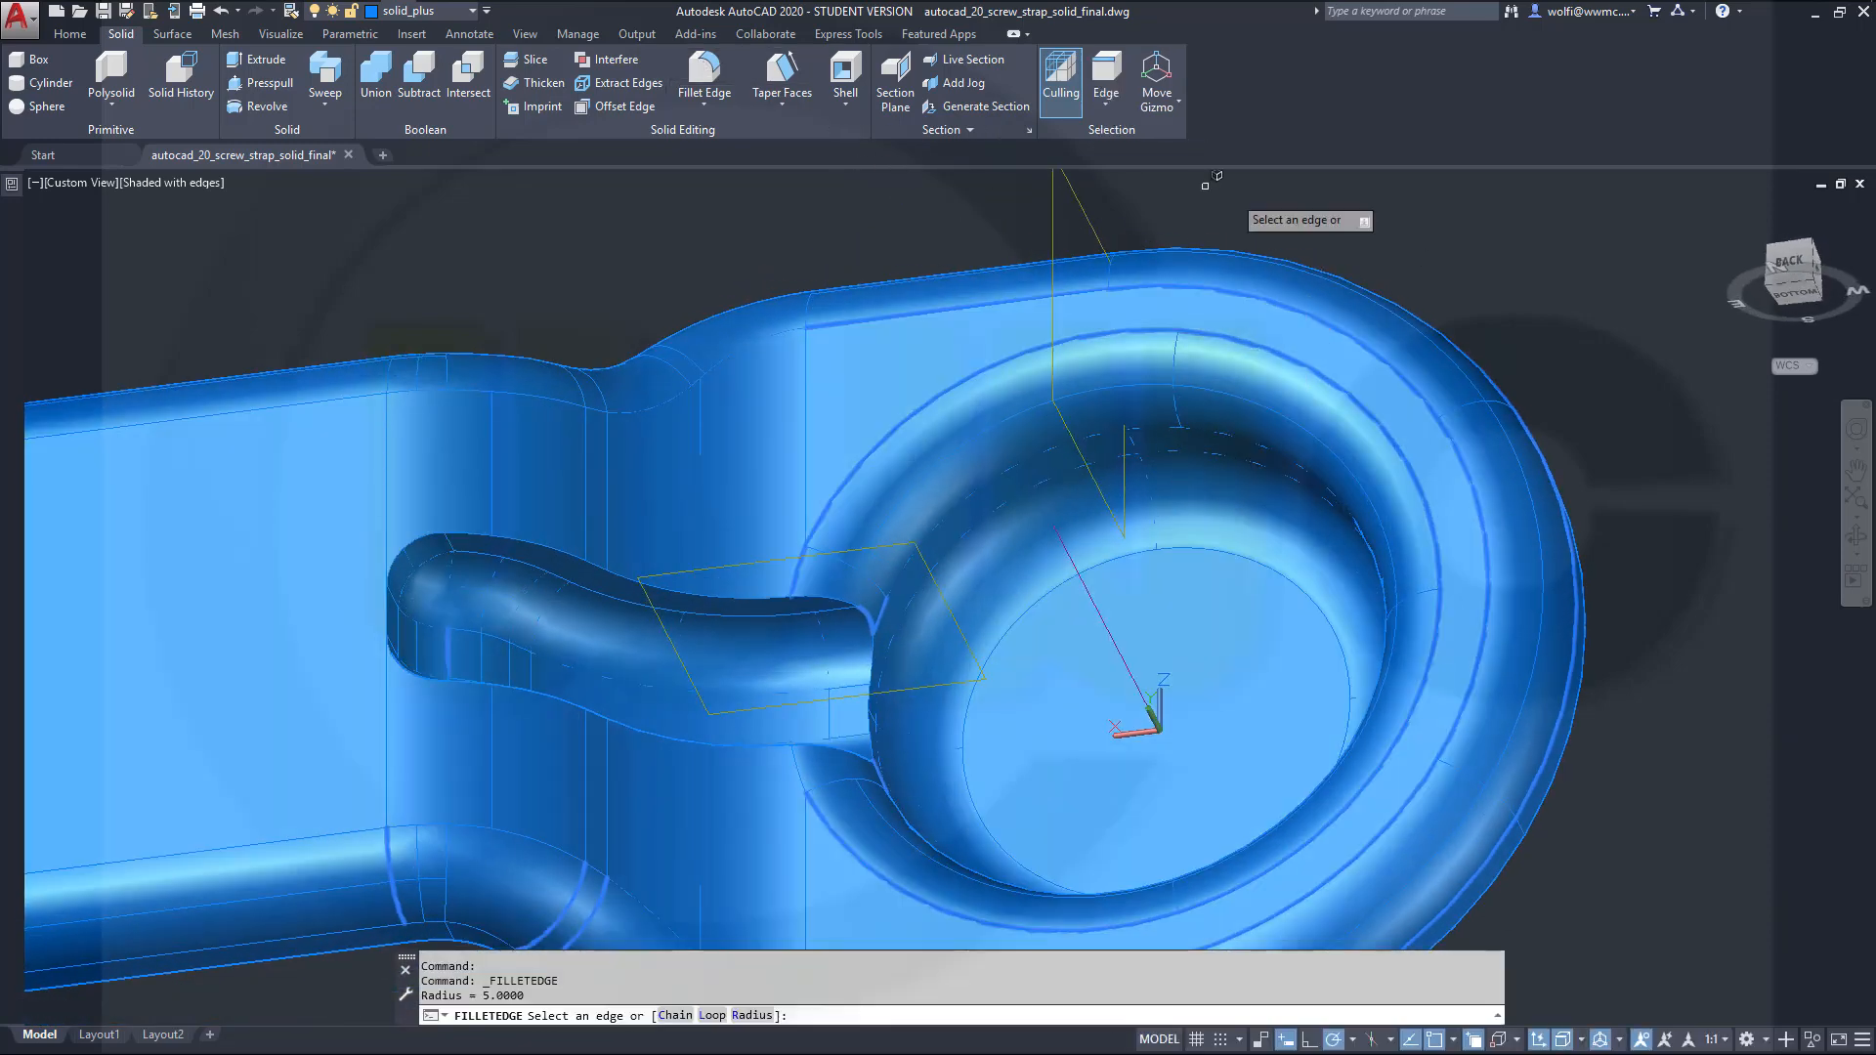
pyautogui.rightClick(1517, 267)
pyautogui.click(1585, 395)
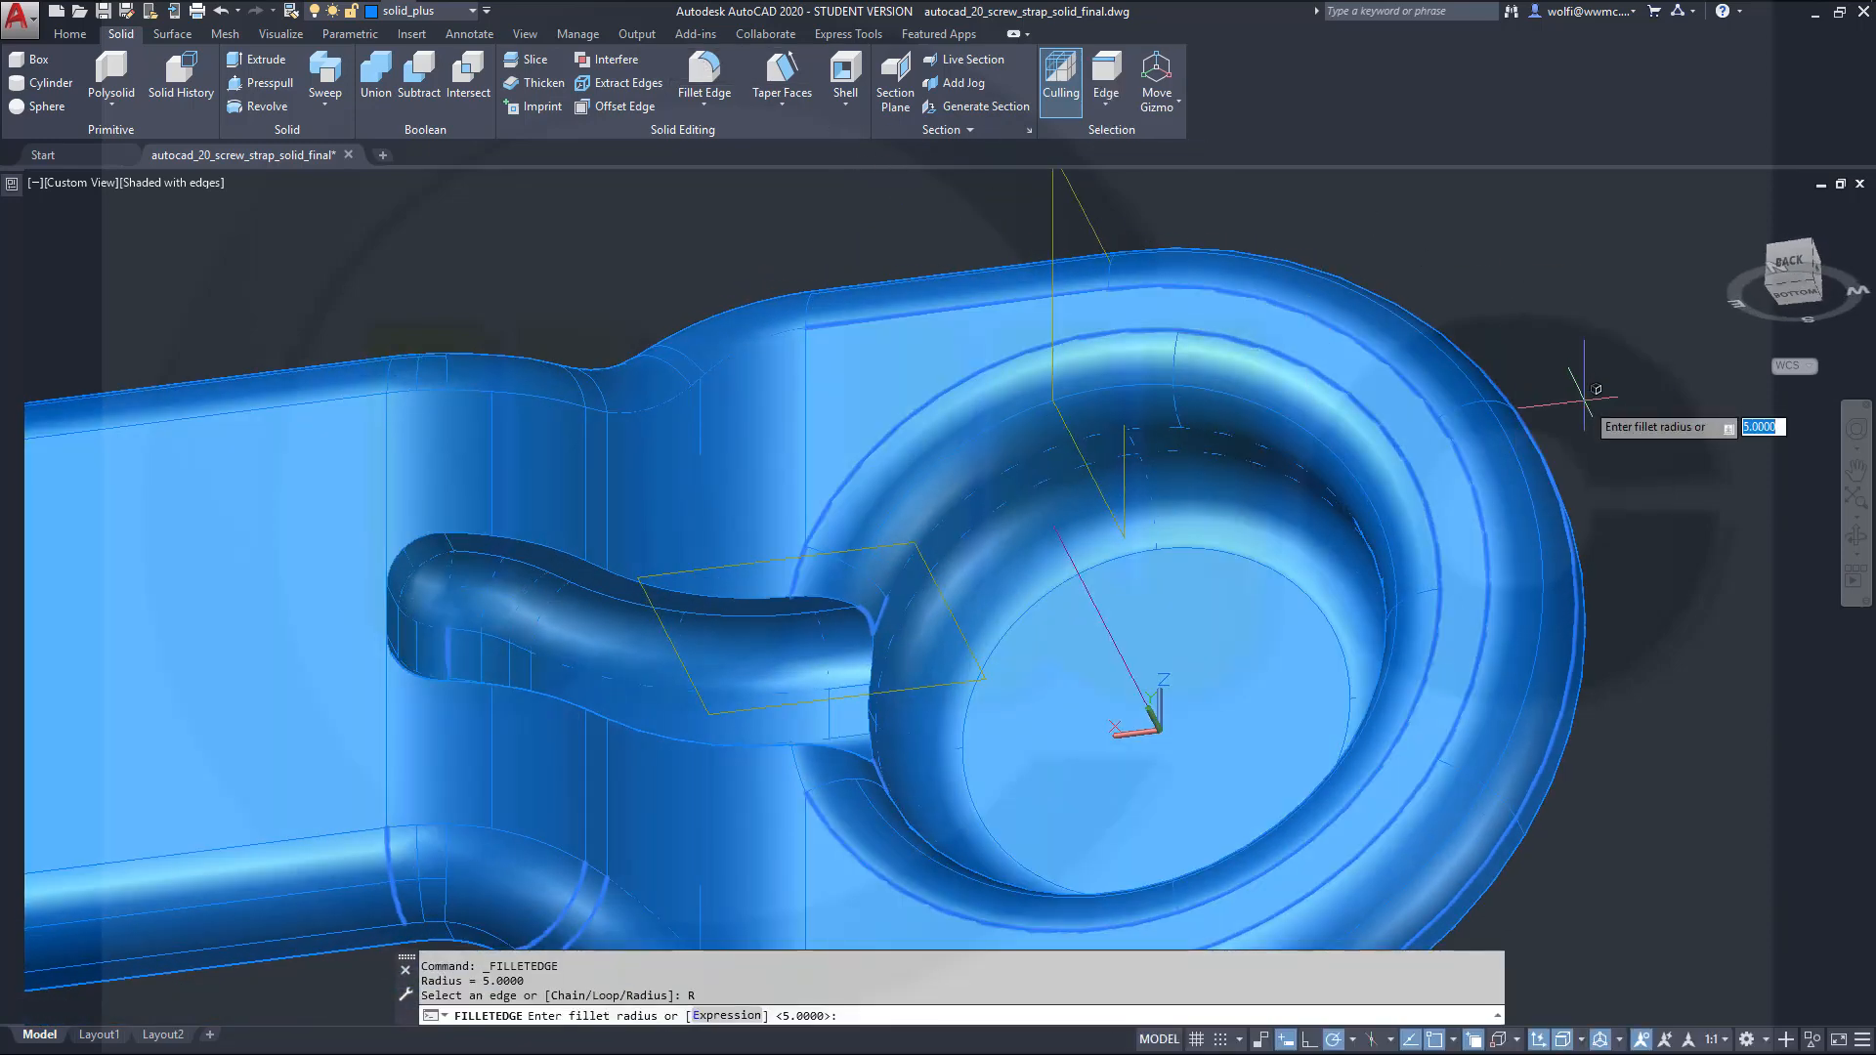
pyautogui.press('Return')
pyautogui.rightClick(1599, 400)
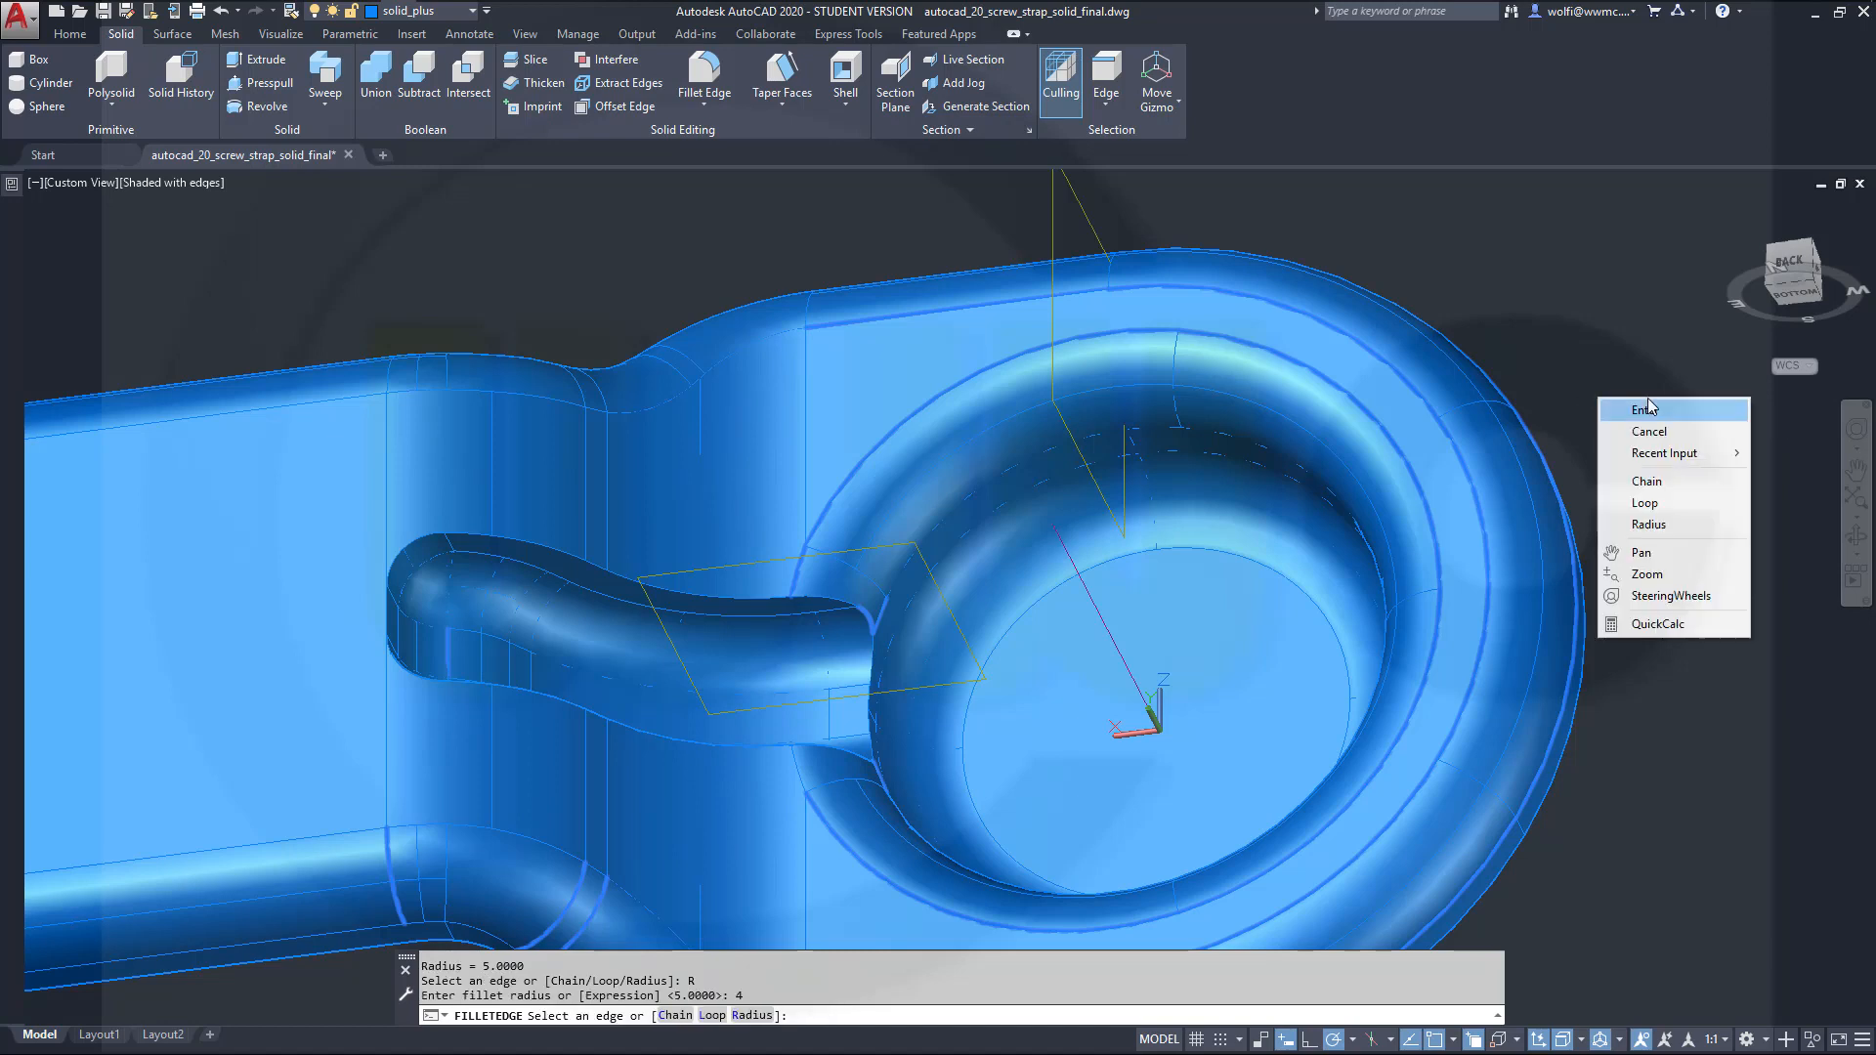
pyautogui.click(1652, 480)
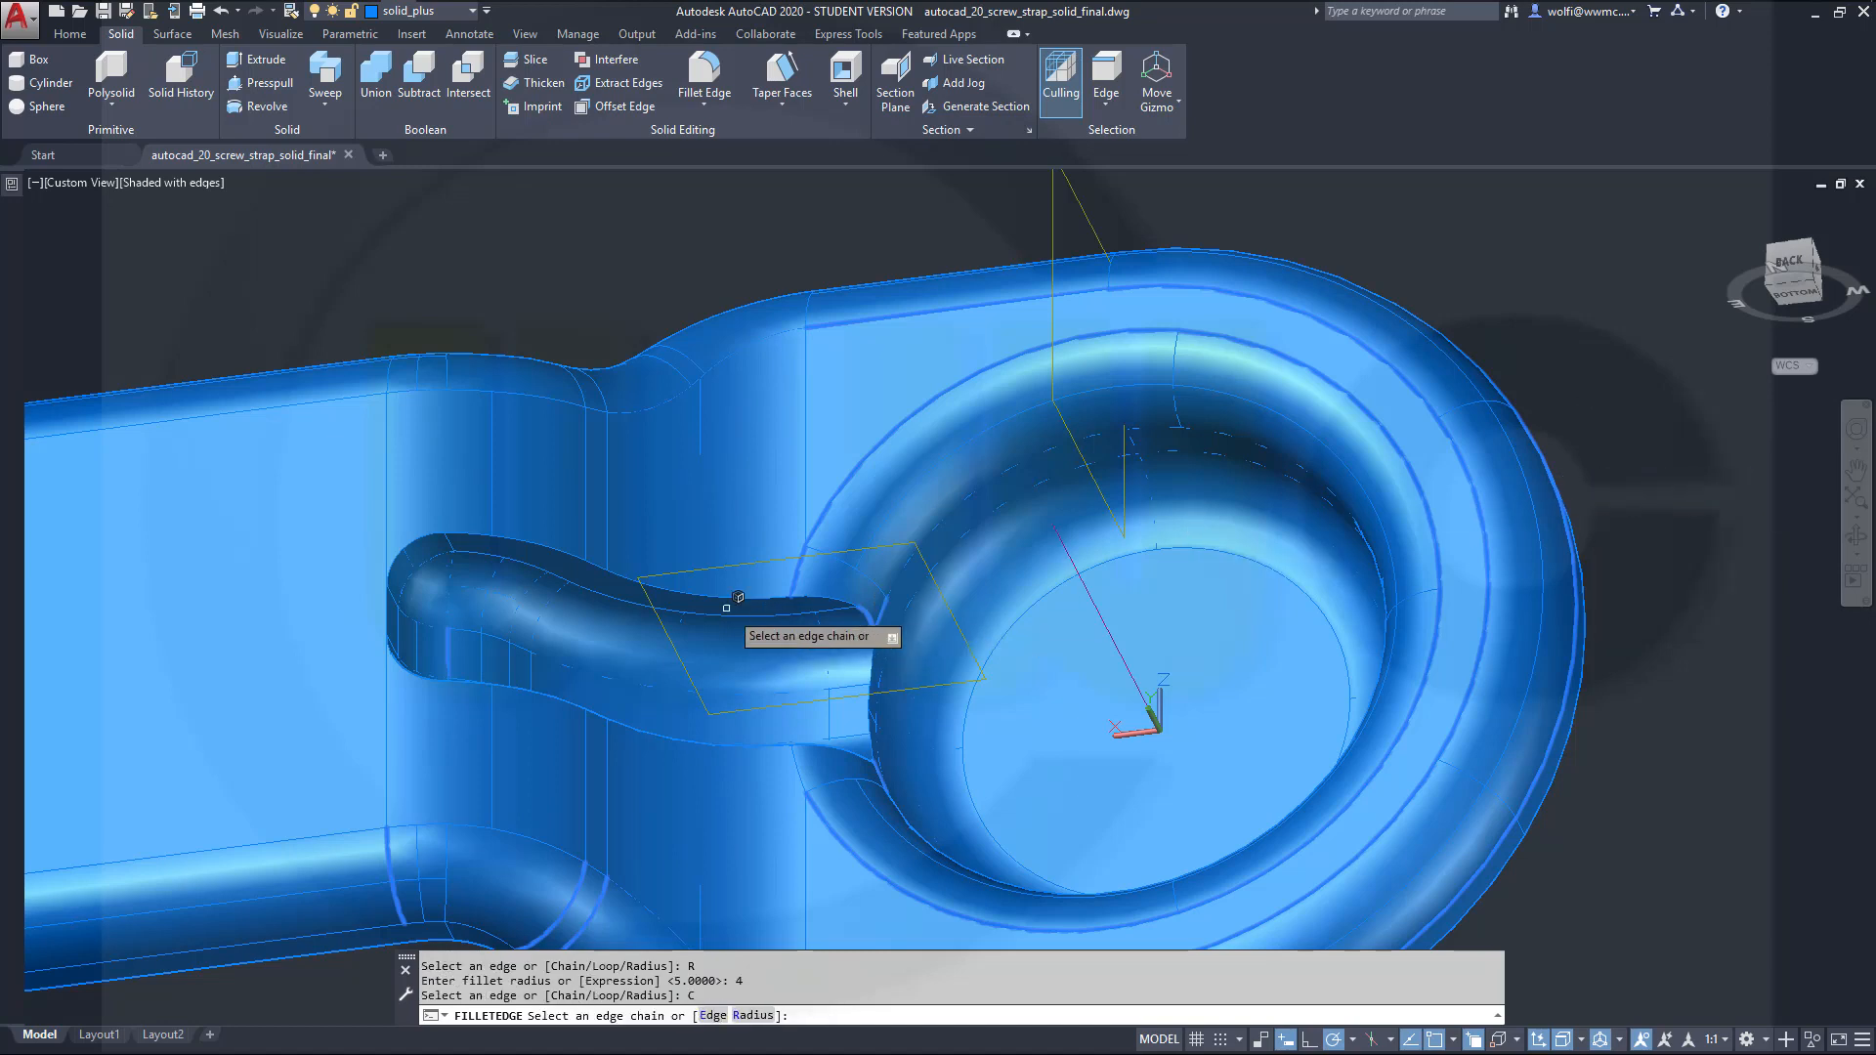
pyautogui.click(688, 594)
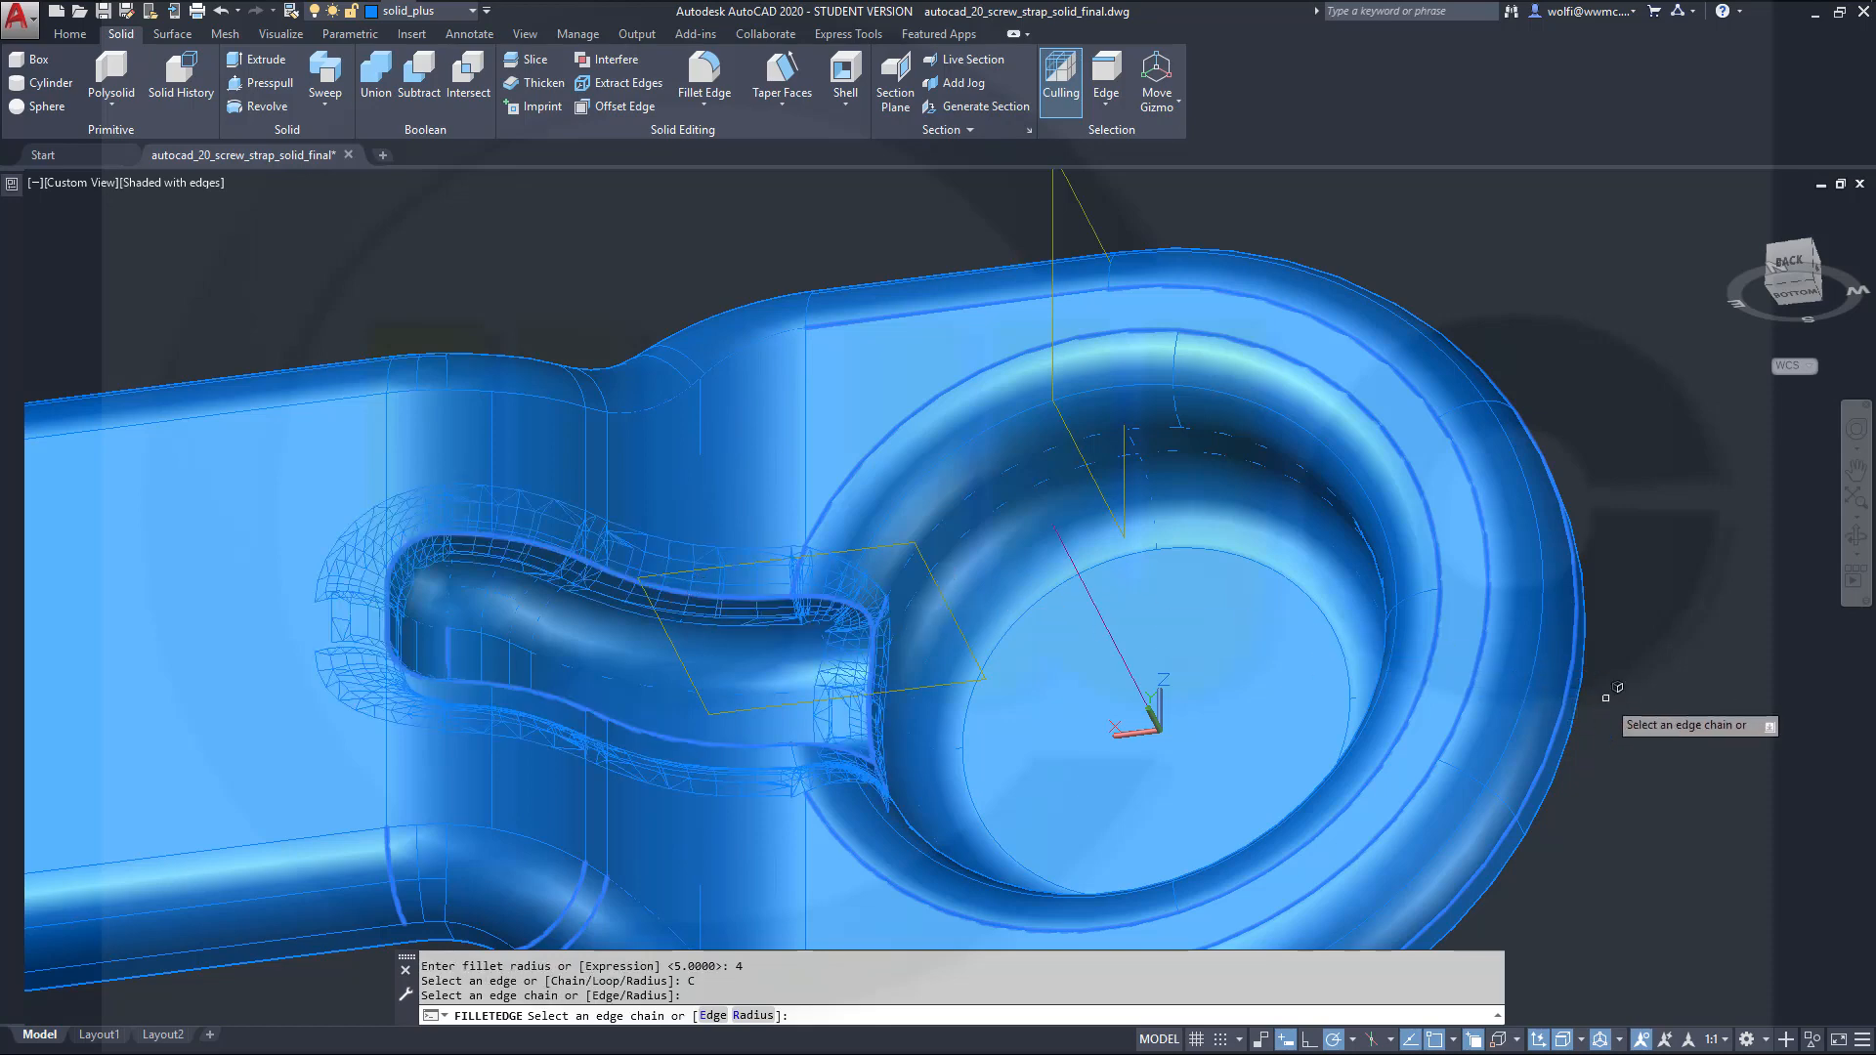
pyautogui.press('Return')
pyautogui.press('Return')
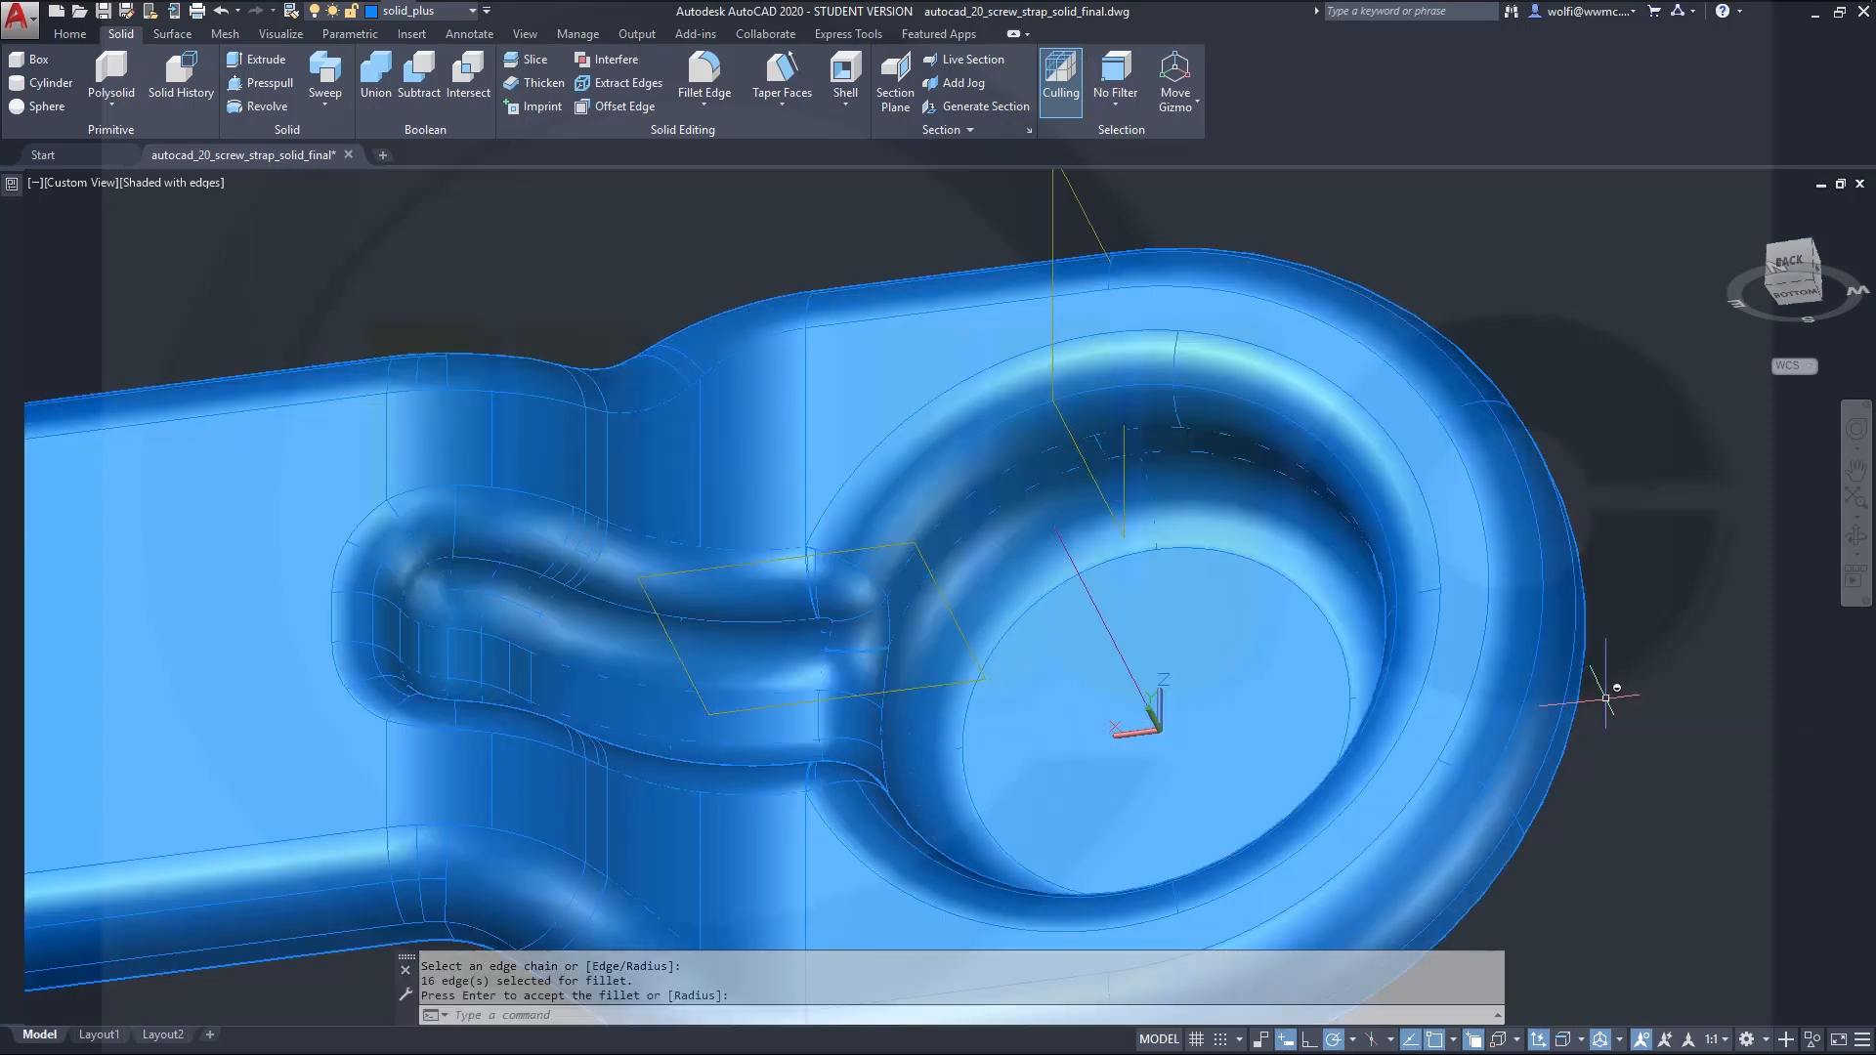
# Step: Check the strap from the boss side and undo the last solid-editing operation
pyautogui.keyDown('shift'); pyautogui.moveTo(1401, 797); pyautogui.dragTo(824, 832, button='middle'); pyautogui.keyUp('shift')
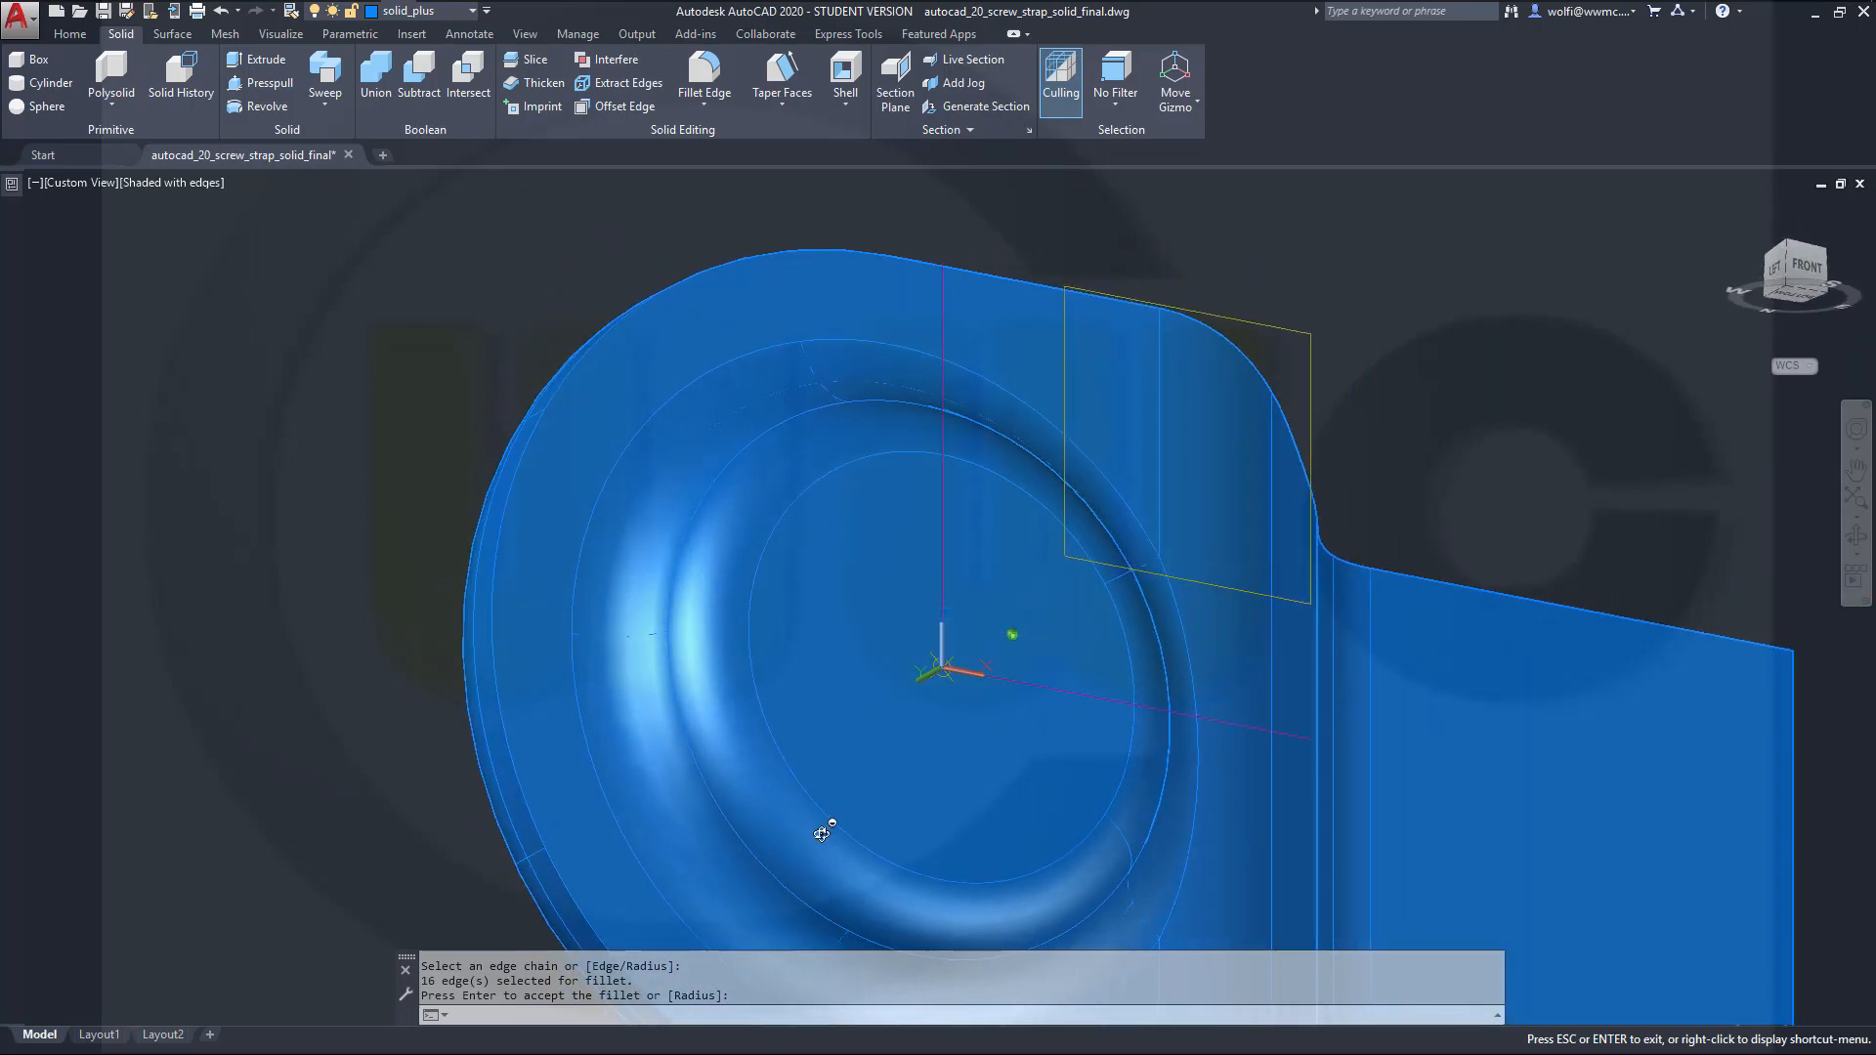
pyautogui.press('Return')
pyautogui.keyDown('shift'); pyautogui.moveTo(919, 455); pyautogui.dragTo(783, 779, button='middle'); pyautogui.keyUp('shift')
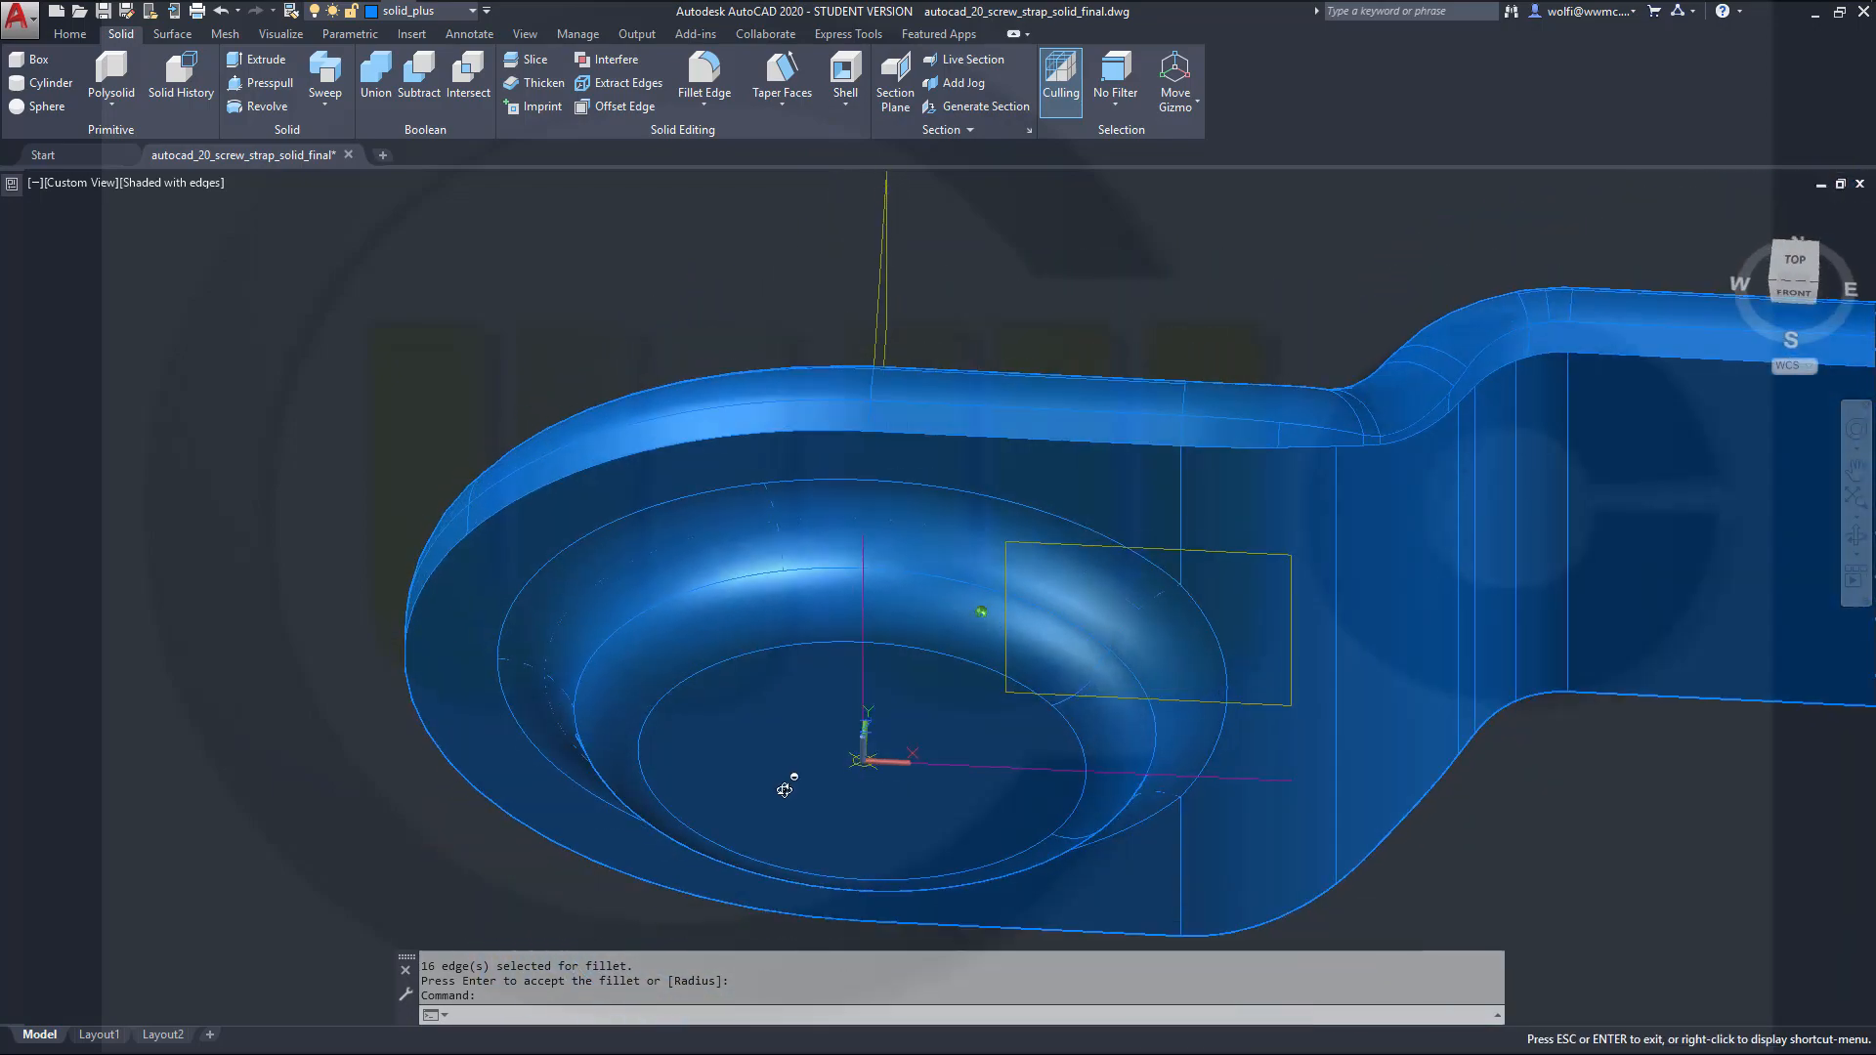
pyautogui.hotkey('ctrl', 'z')
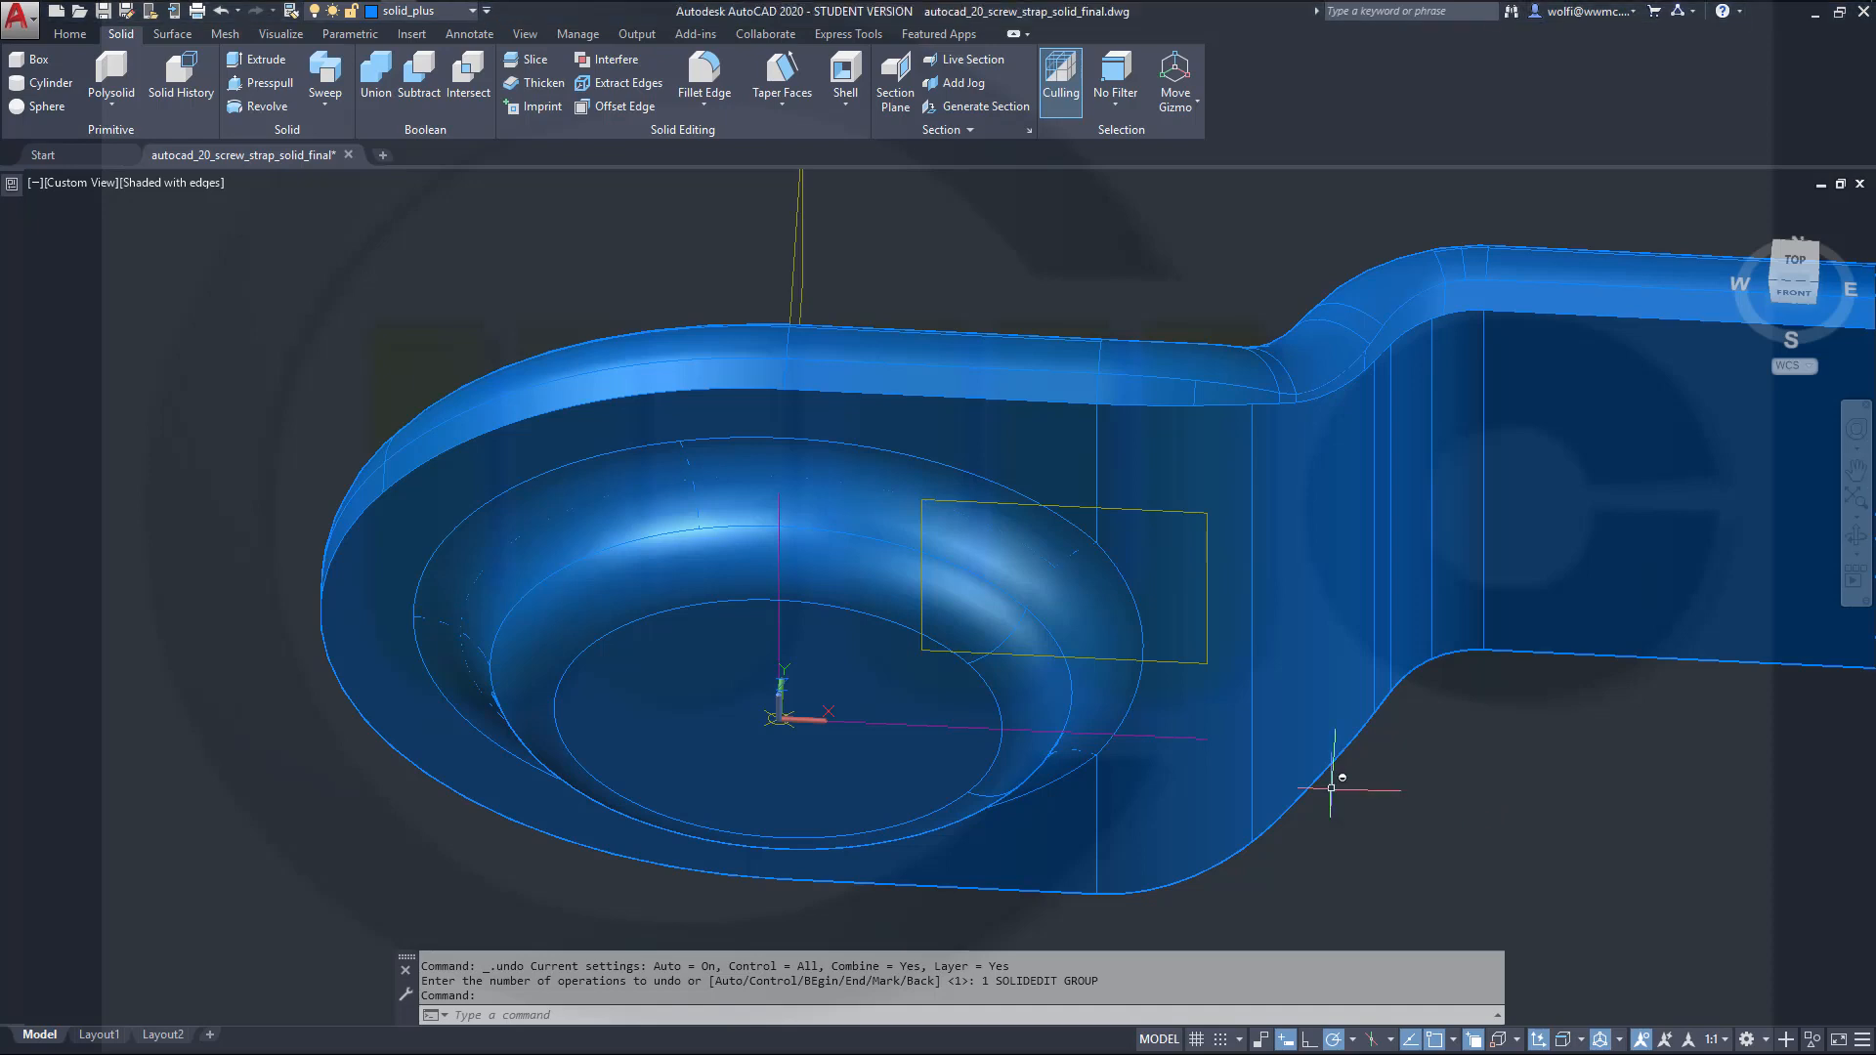
pyautogui.moveTo(1489, 807); pyautogui.dragTo(1267, 793, button='middle')
pyautogui.scroll(2, 1248, 772)
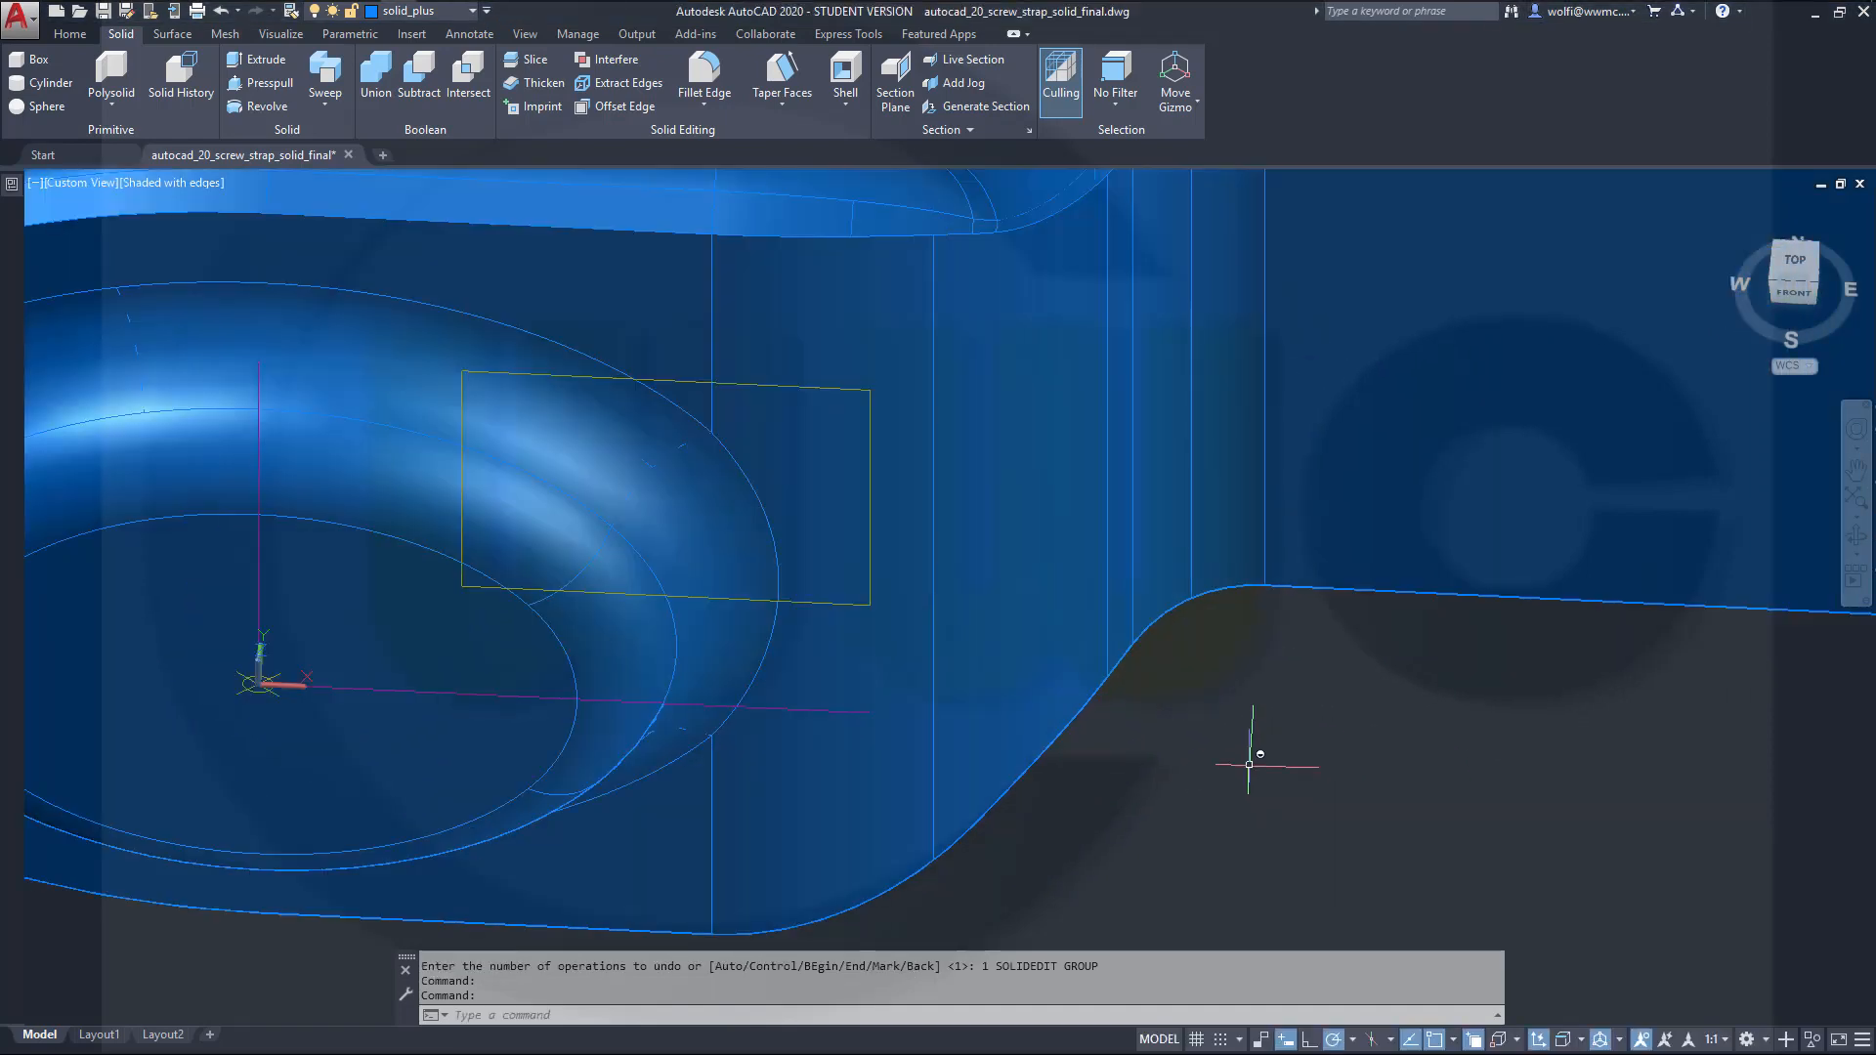
pyautogui.scroll(-5, 1250, 775)
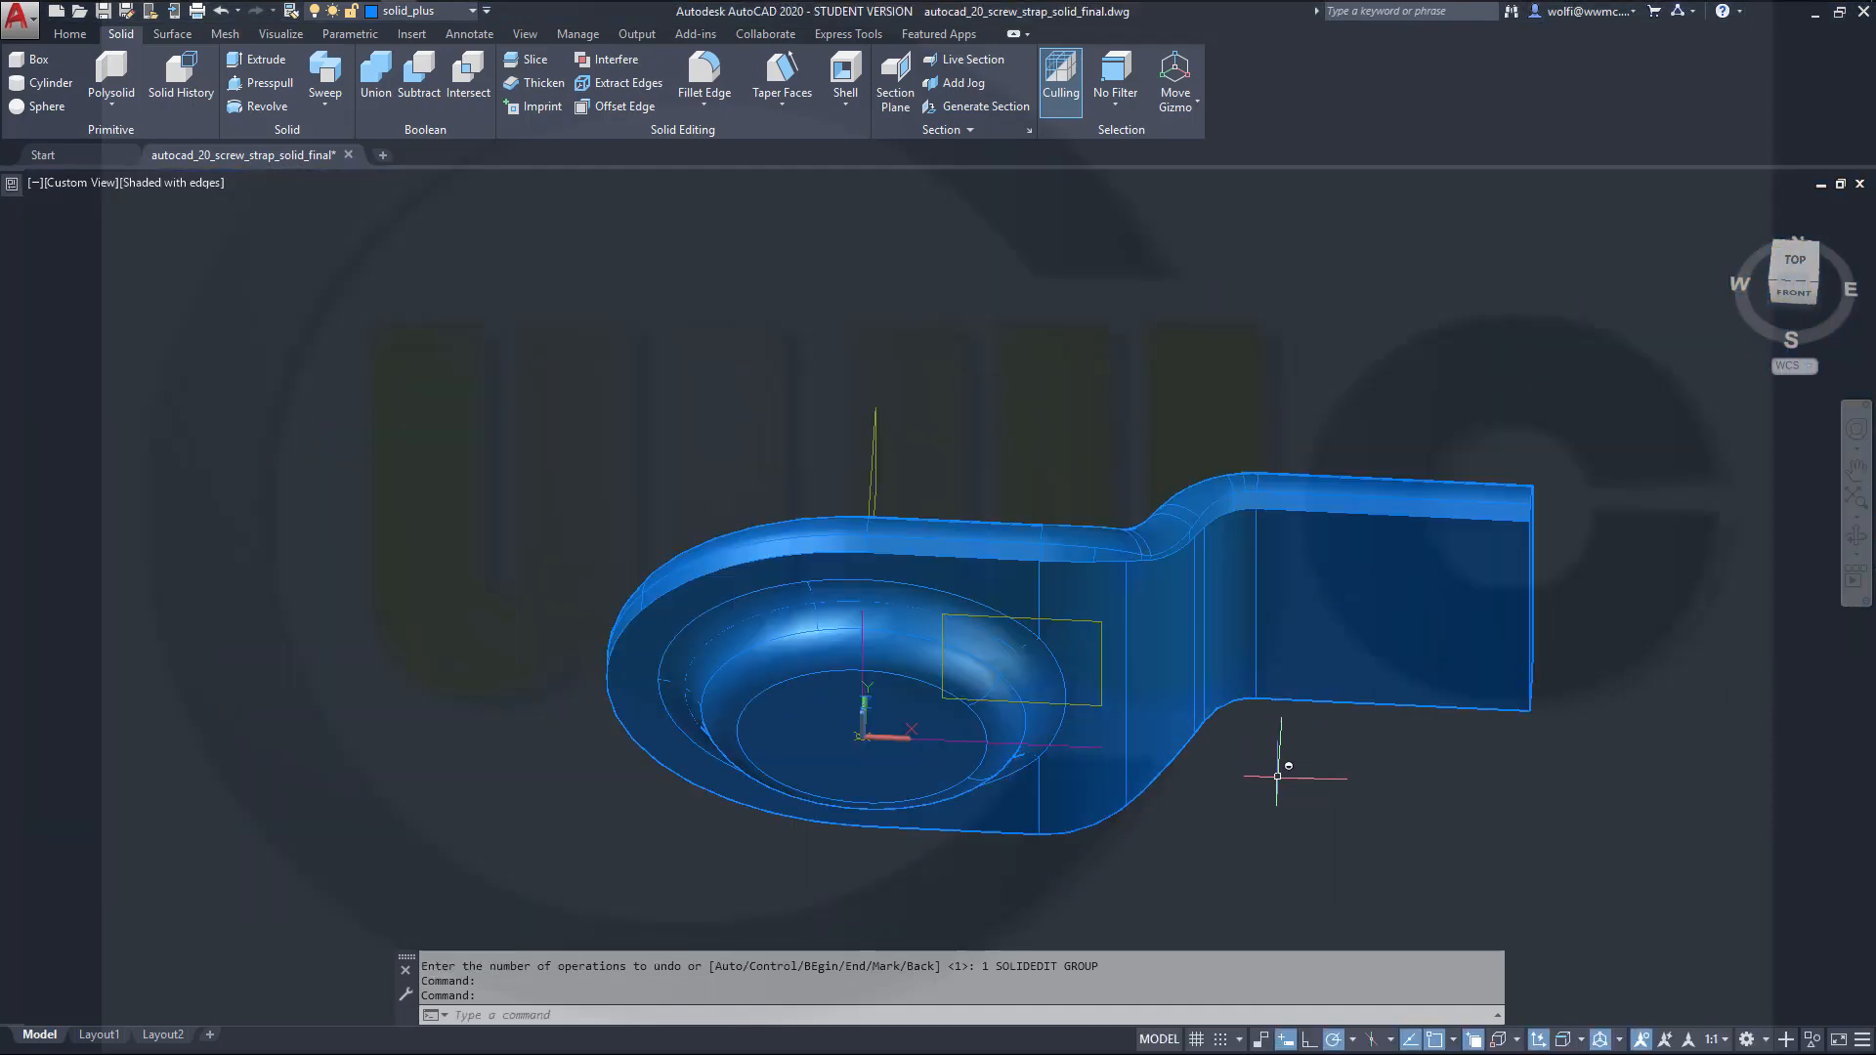
# Step: Display the strap in the Wireframe visual style
pyautogui.scroll(2, 1282, 777)
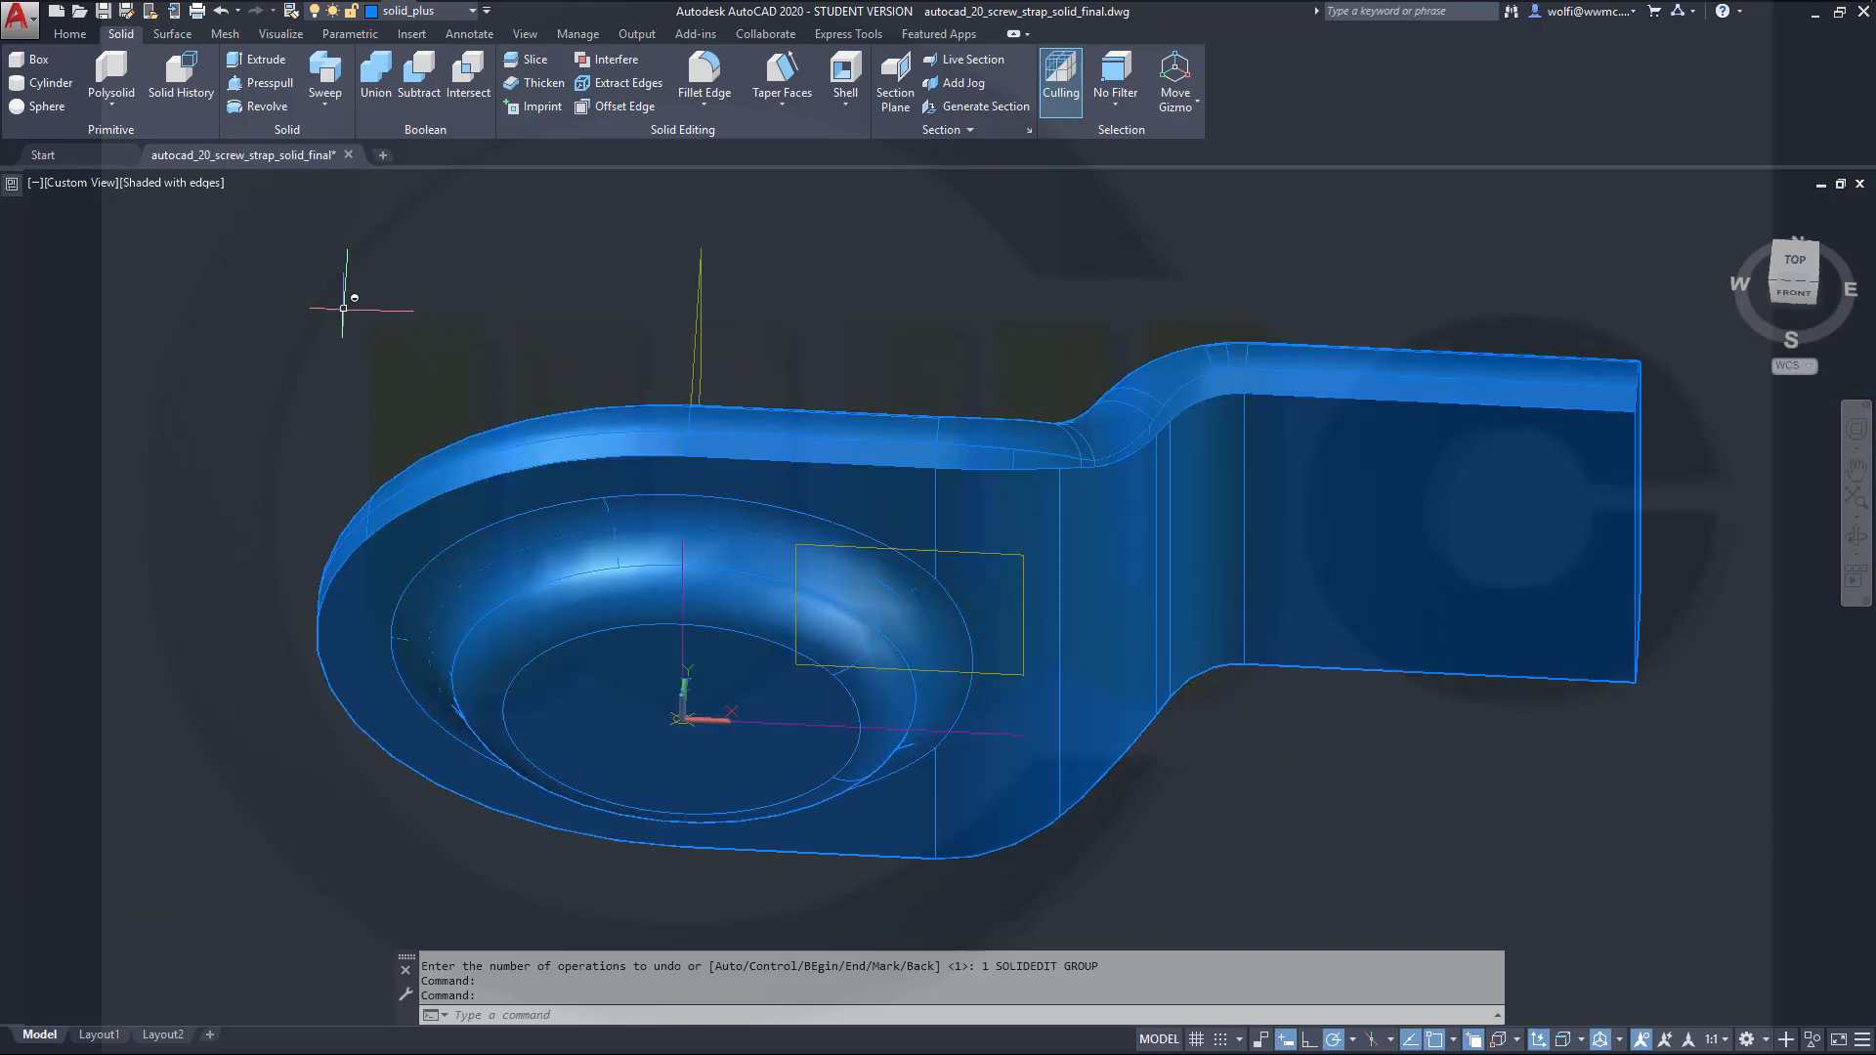
pyautogui.click(196, 185)
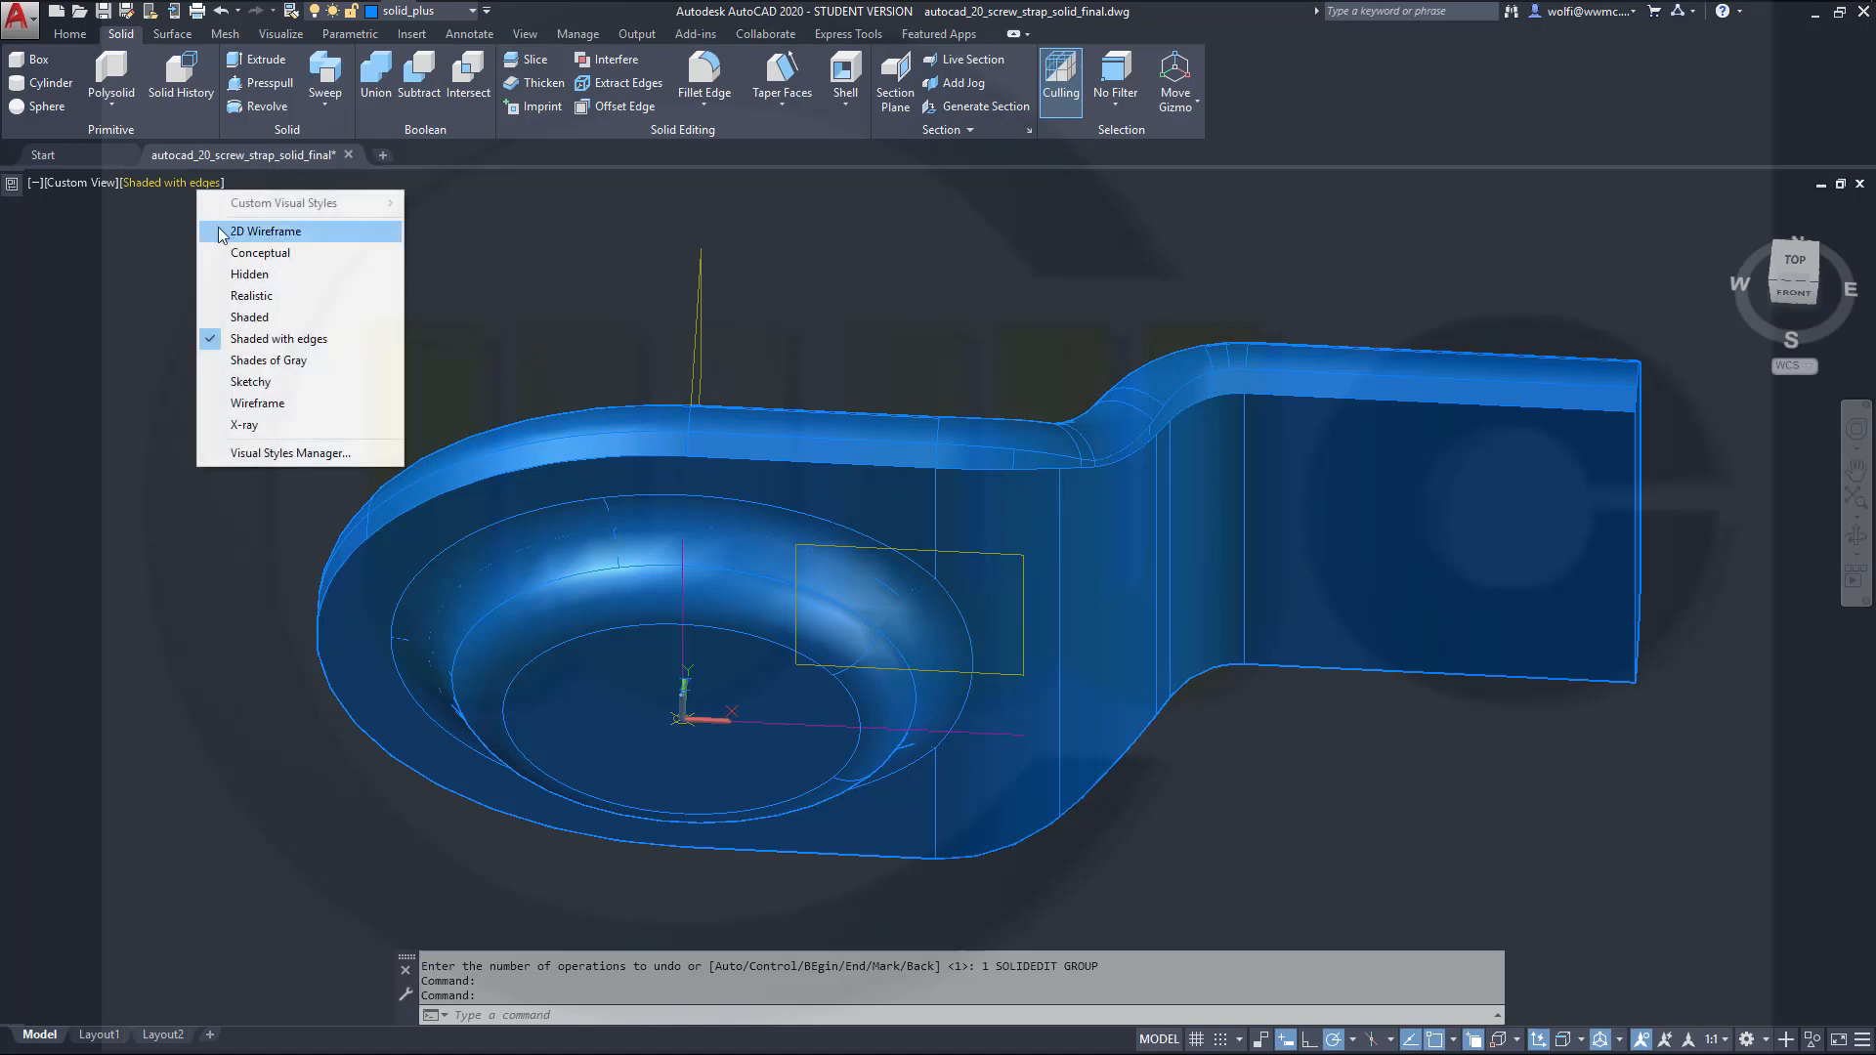
pyautogui.click(244, 403)
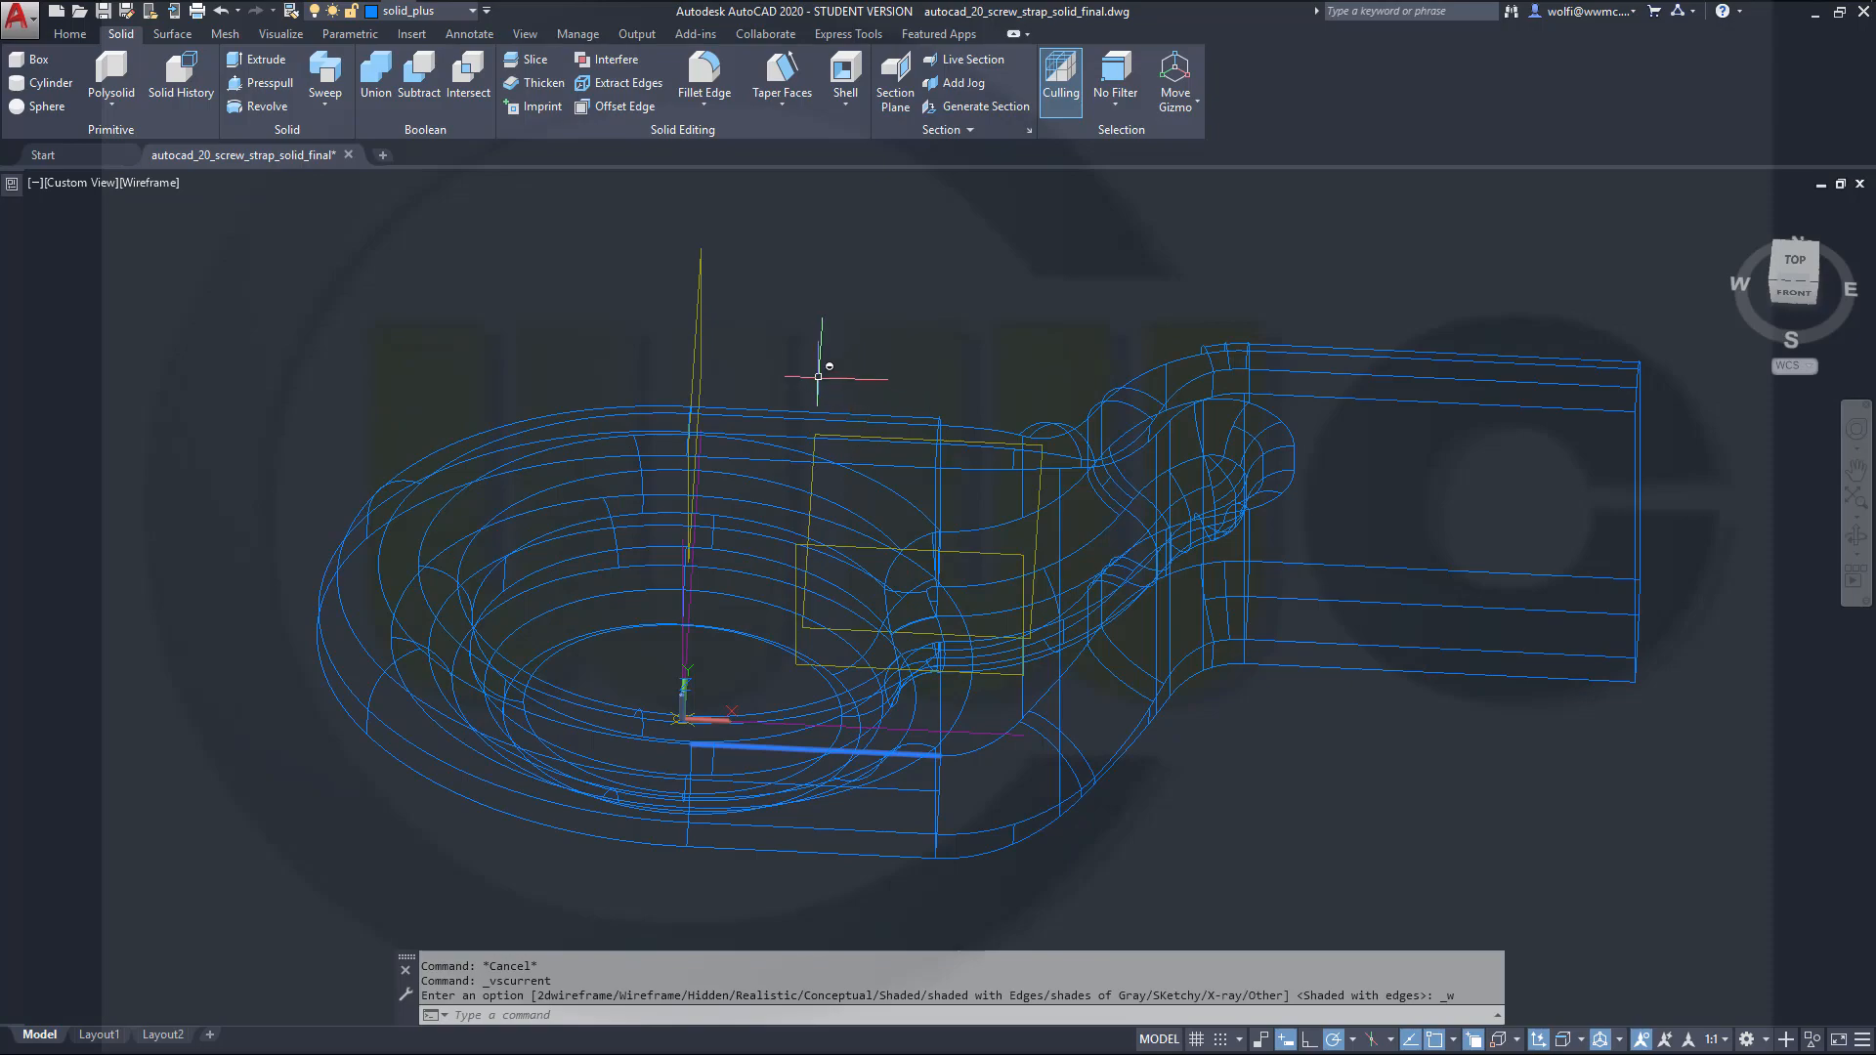
pyautogui.keyDown('shift'); pyautogui.moveTo(818, 376); pyautogui.dragTo(774, 331, button='middle'); pyautogui.keyUp('shift')
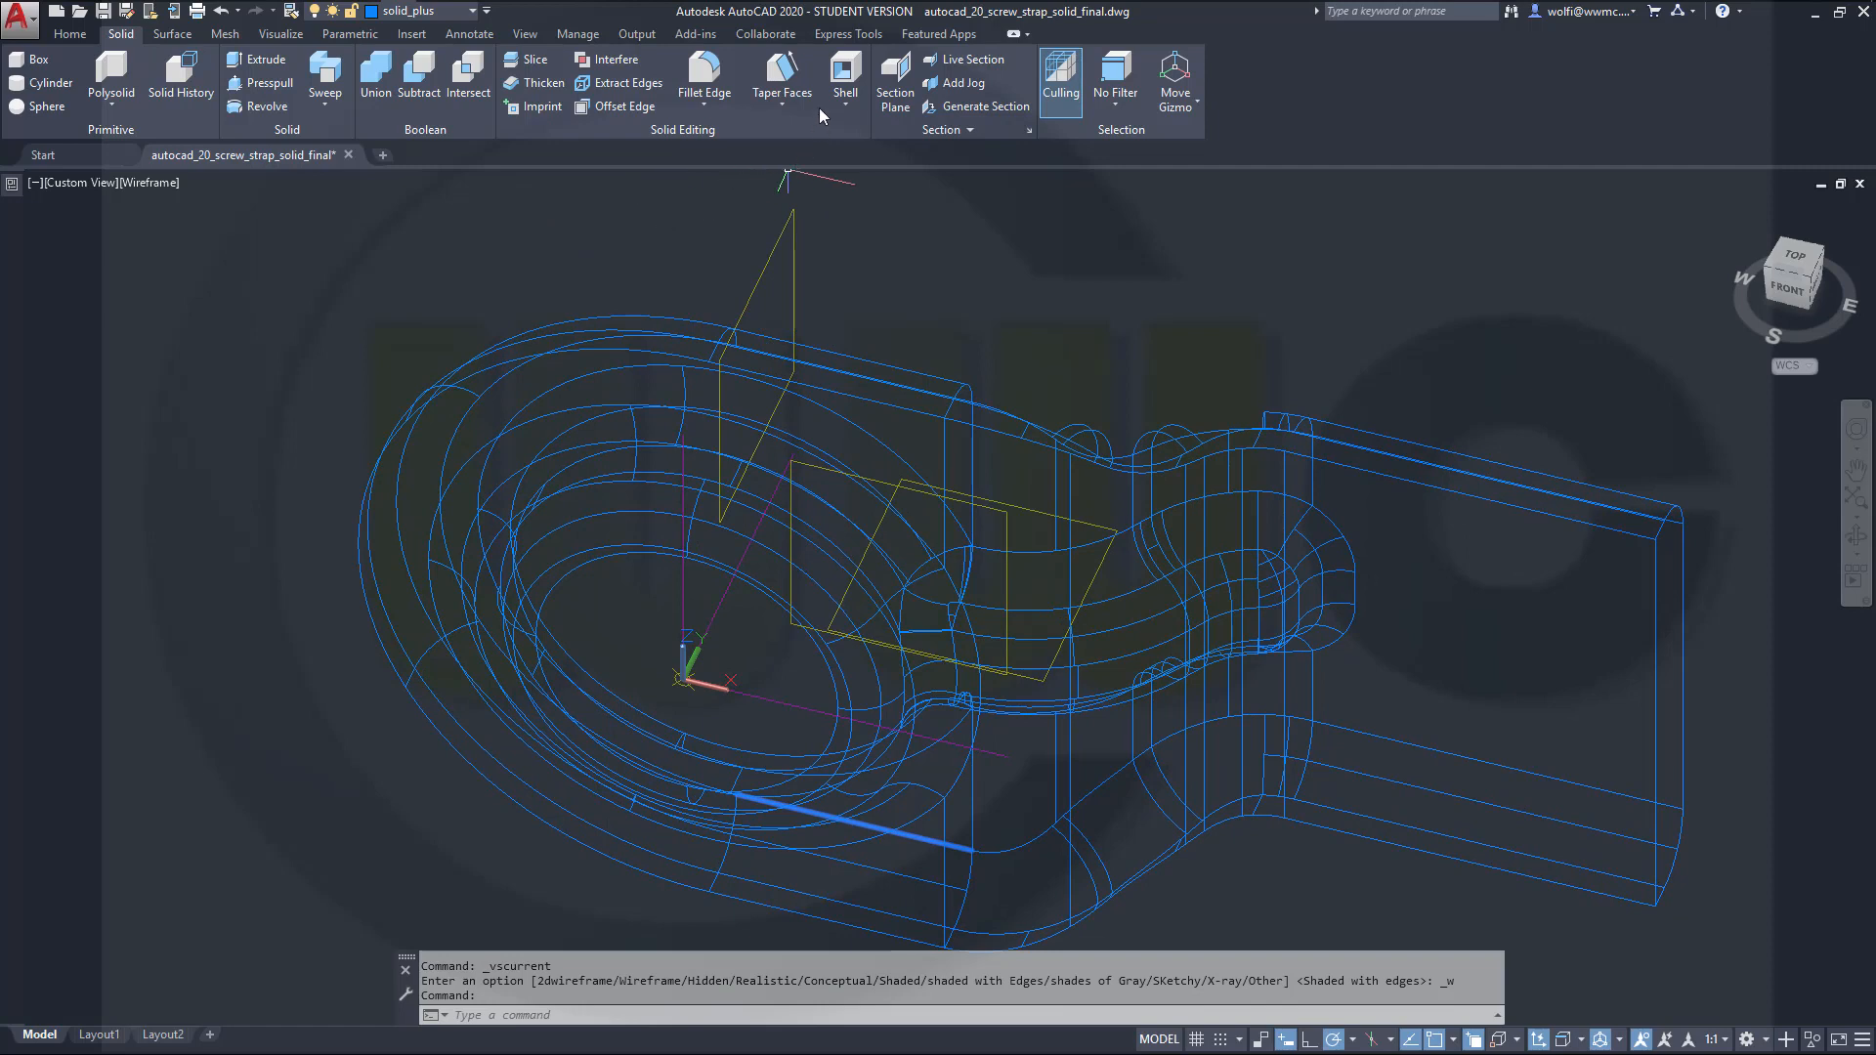
# Step: Shell the strap solid, choosing the arm's narrow end face, its flat boss-side face and the adjoining bend face as faces to remove
pyautogui.click(847, 76)
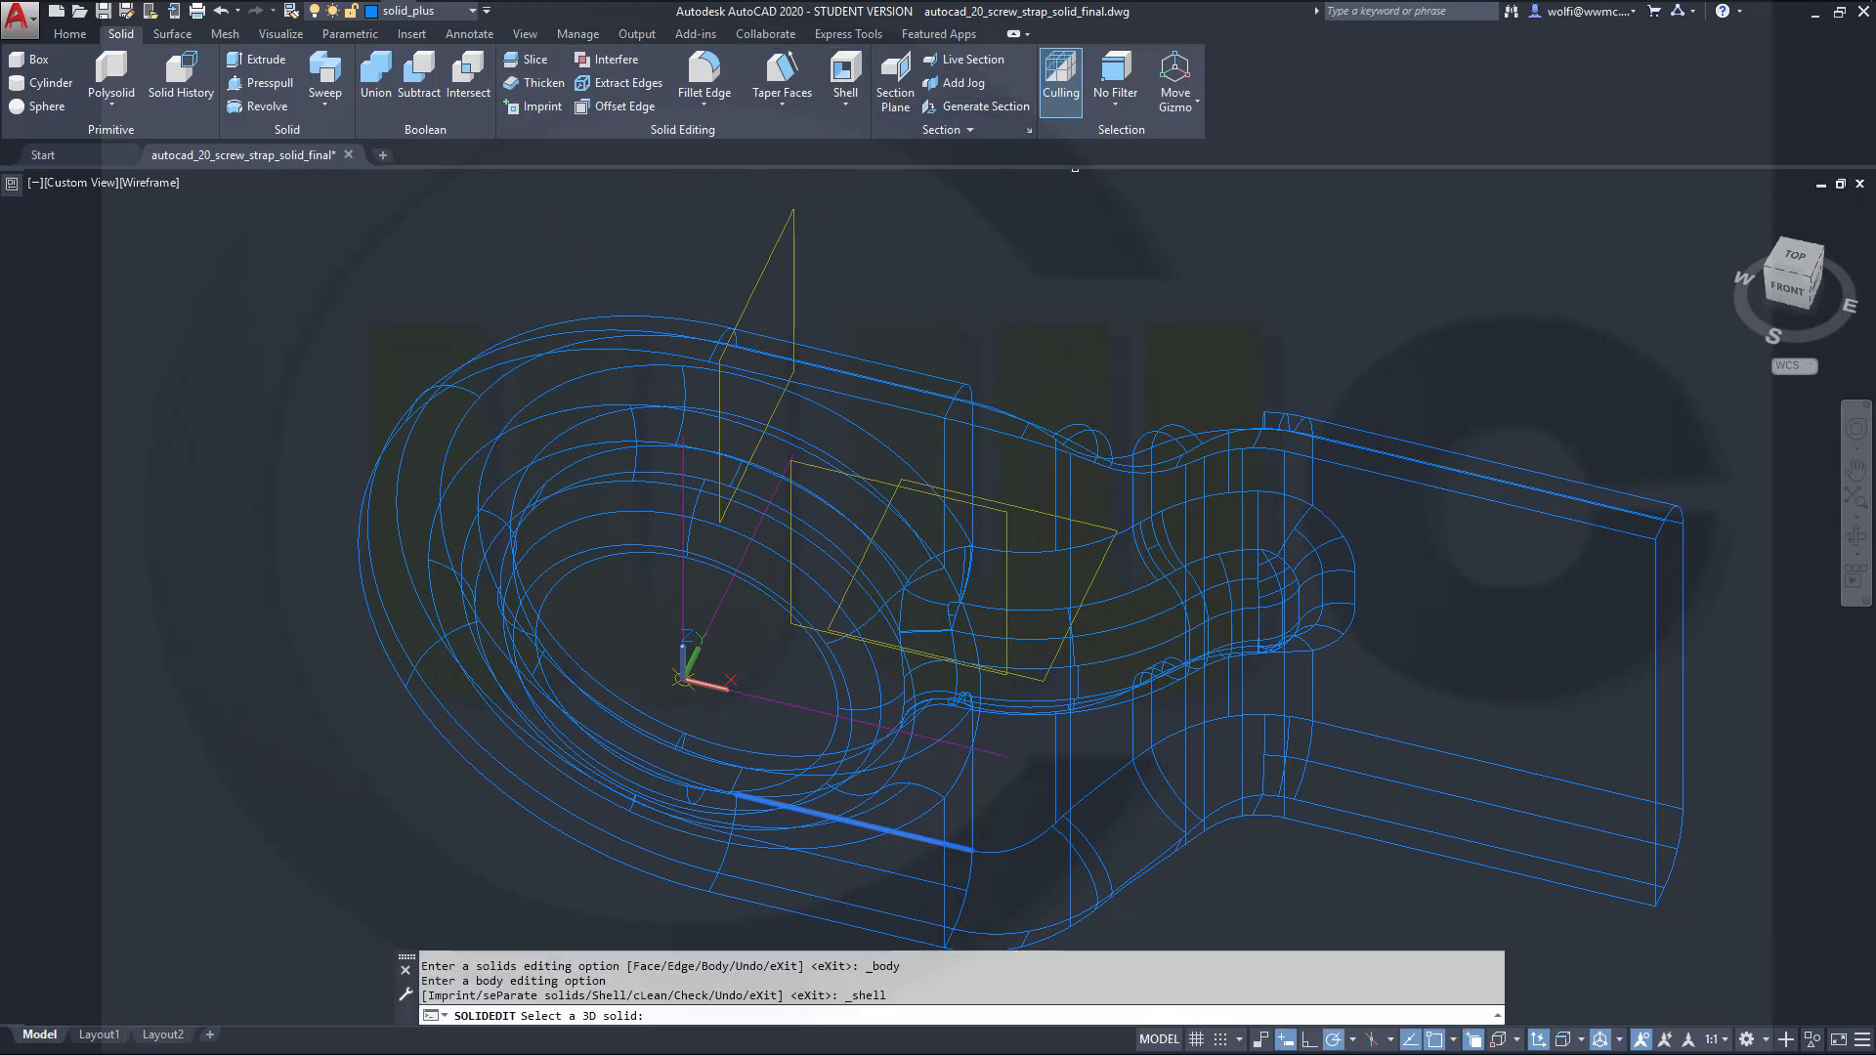
pyautogui.click(1415, 484)
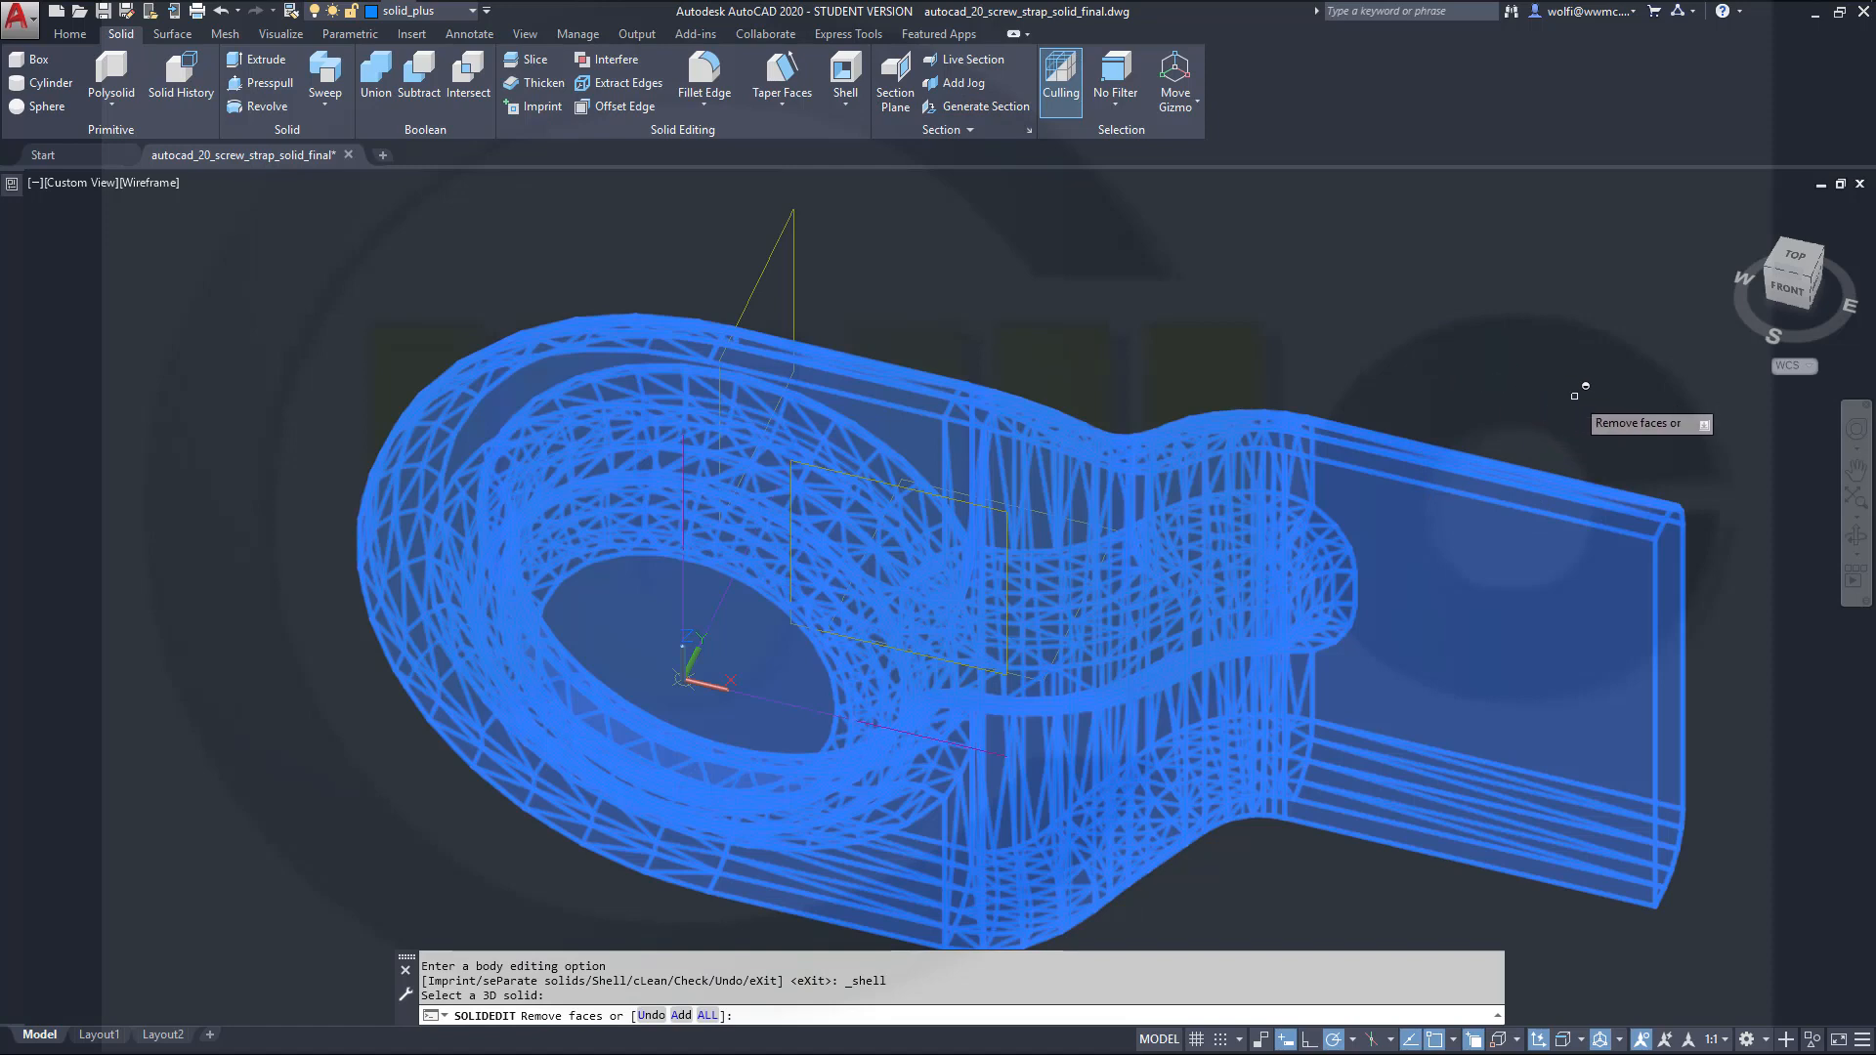
pyautogui.keyDown('shift'); pyautogui.moveTo(1561, 400); pyautogui.dragTo(1645, 471, button='middle'); pyautogui.keyUp('shift')
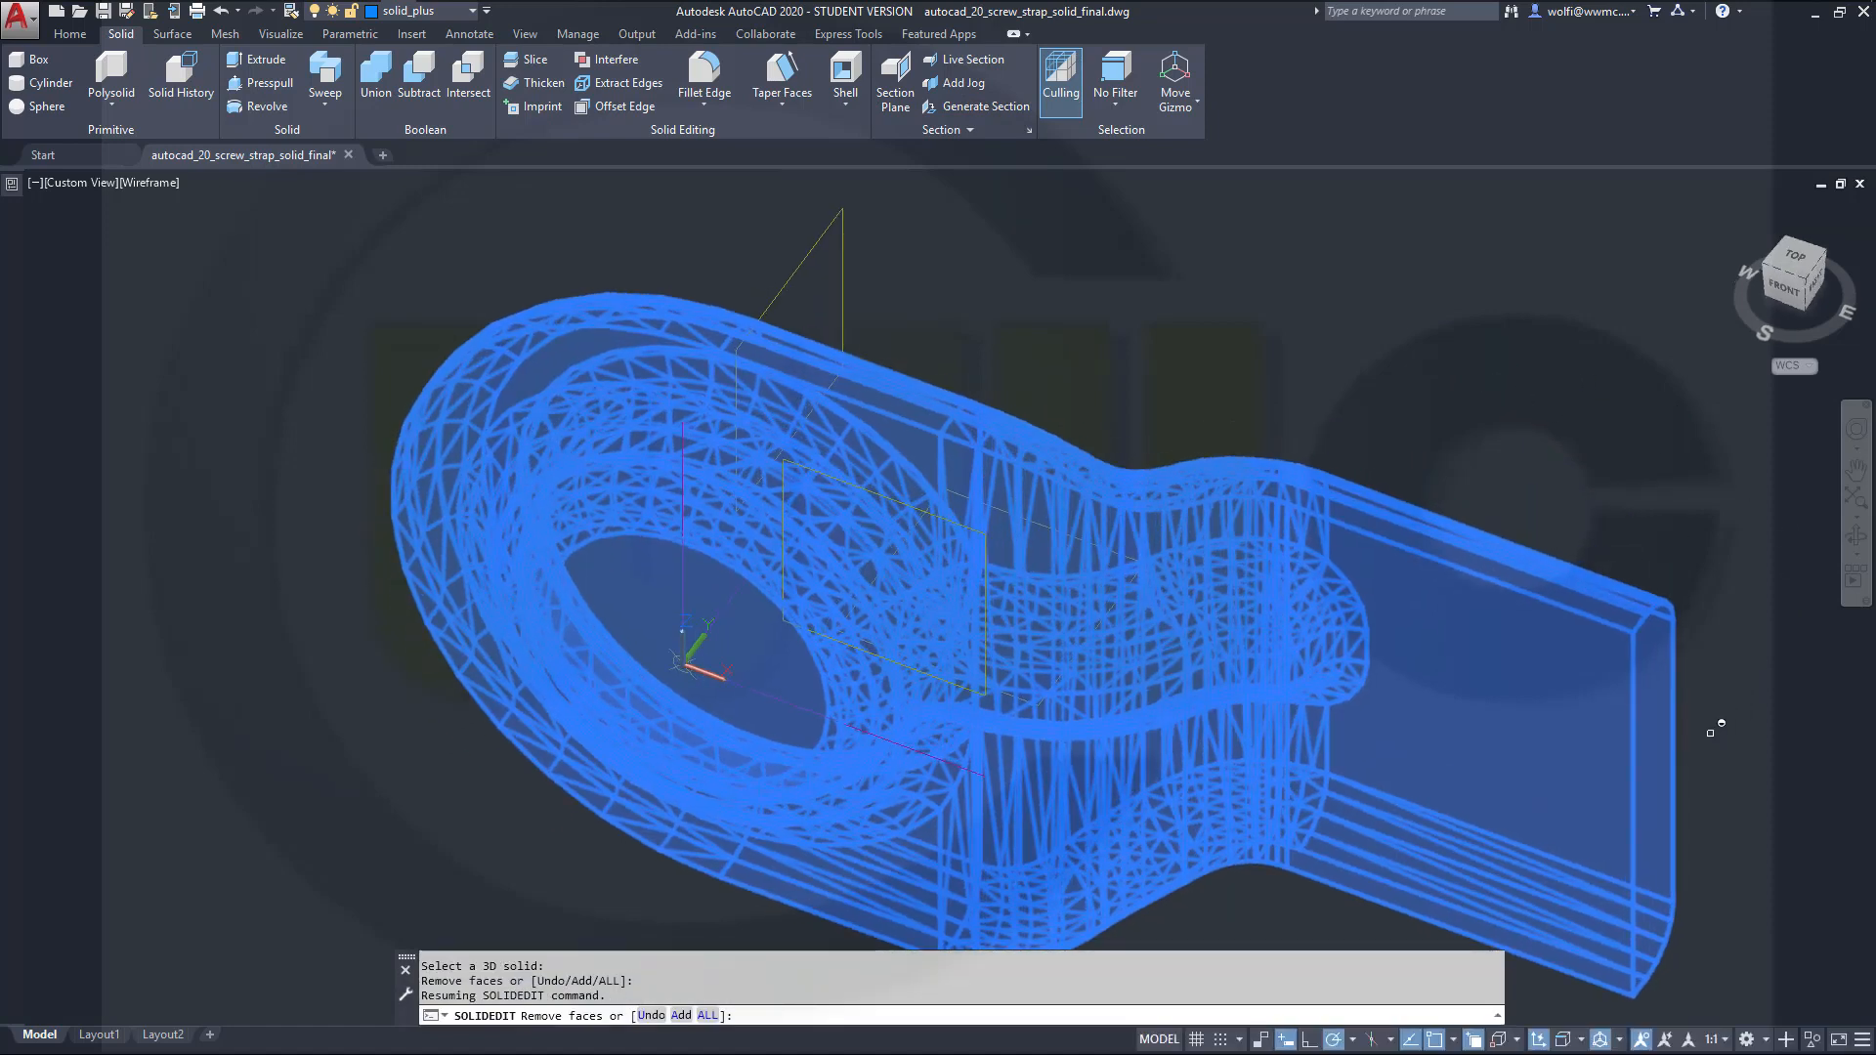
pyautogui.click(1653, 764)
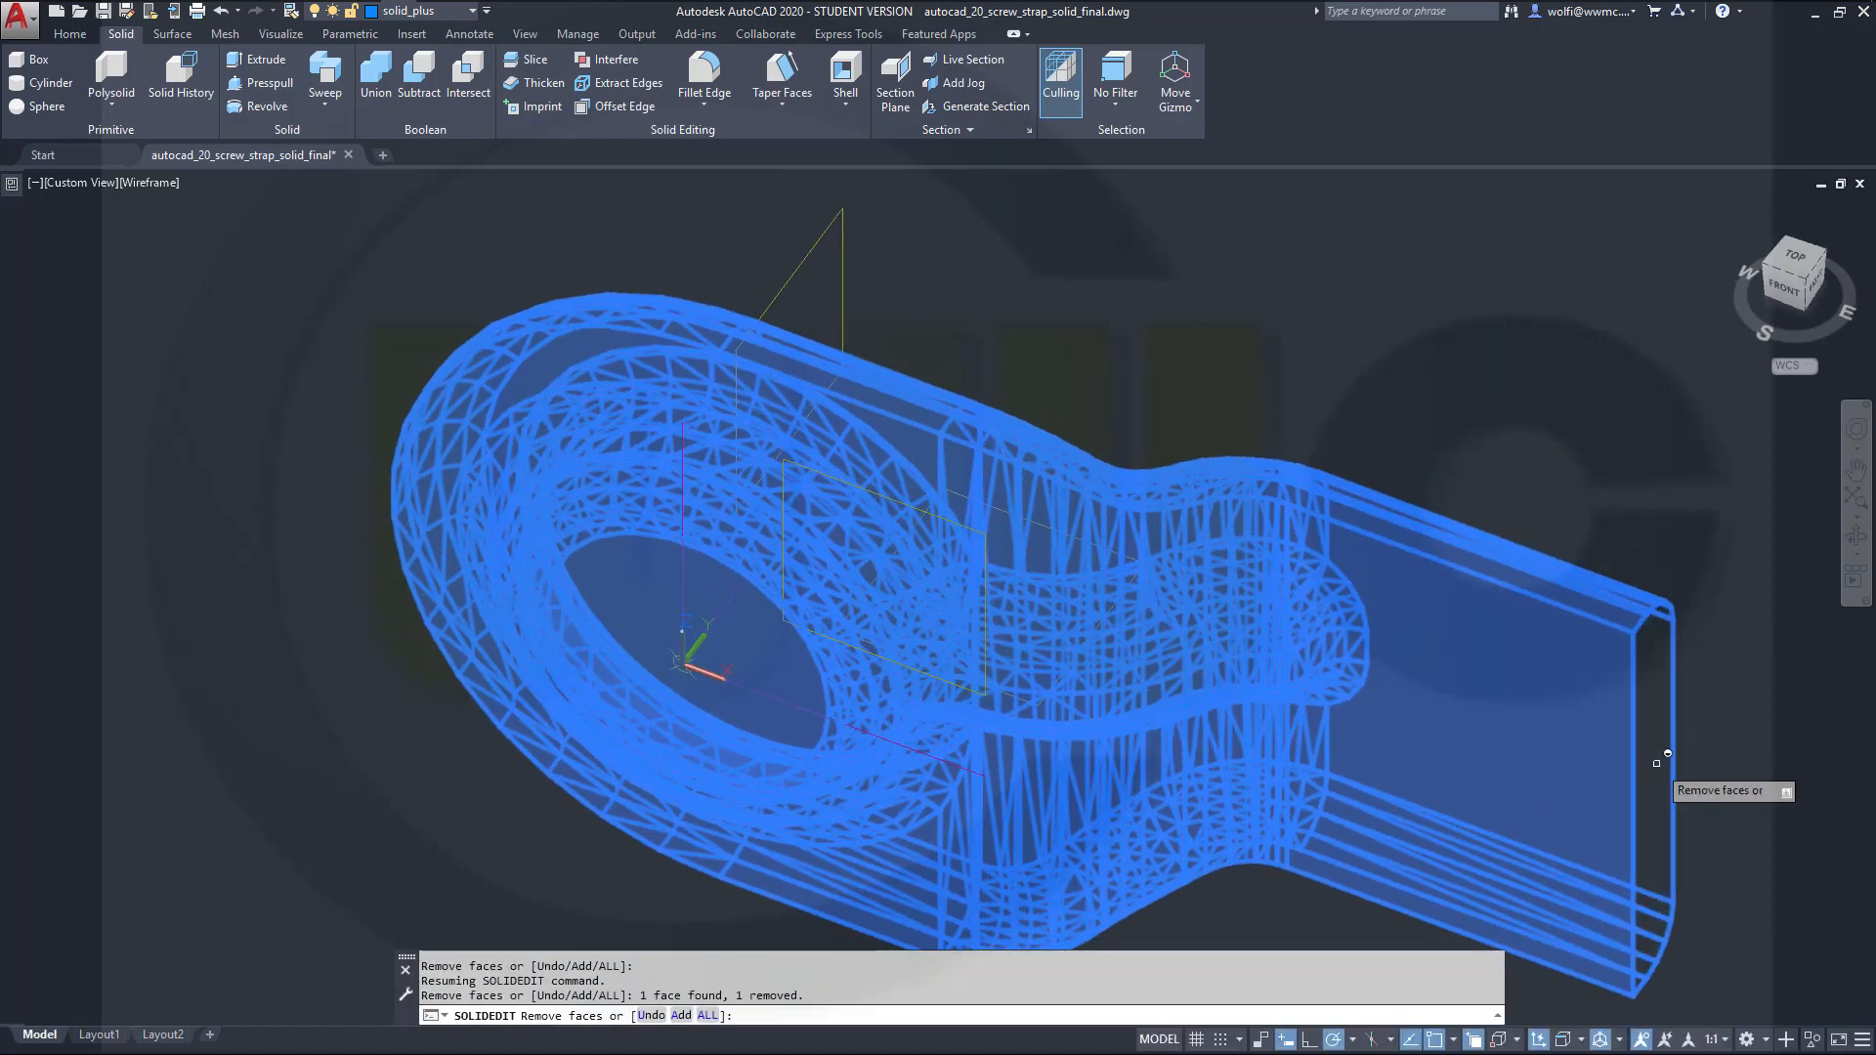
pyautogui.click(1521, 713)
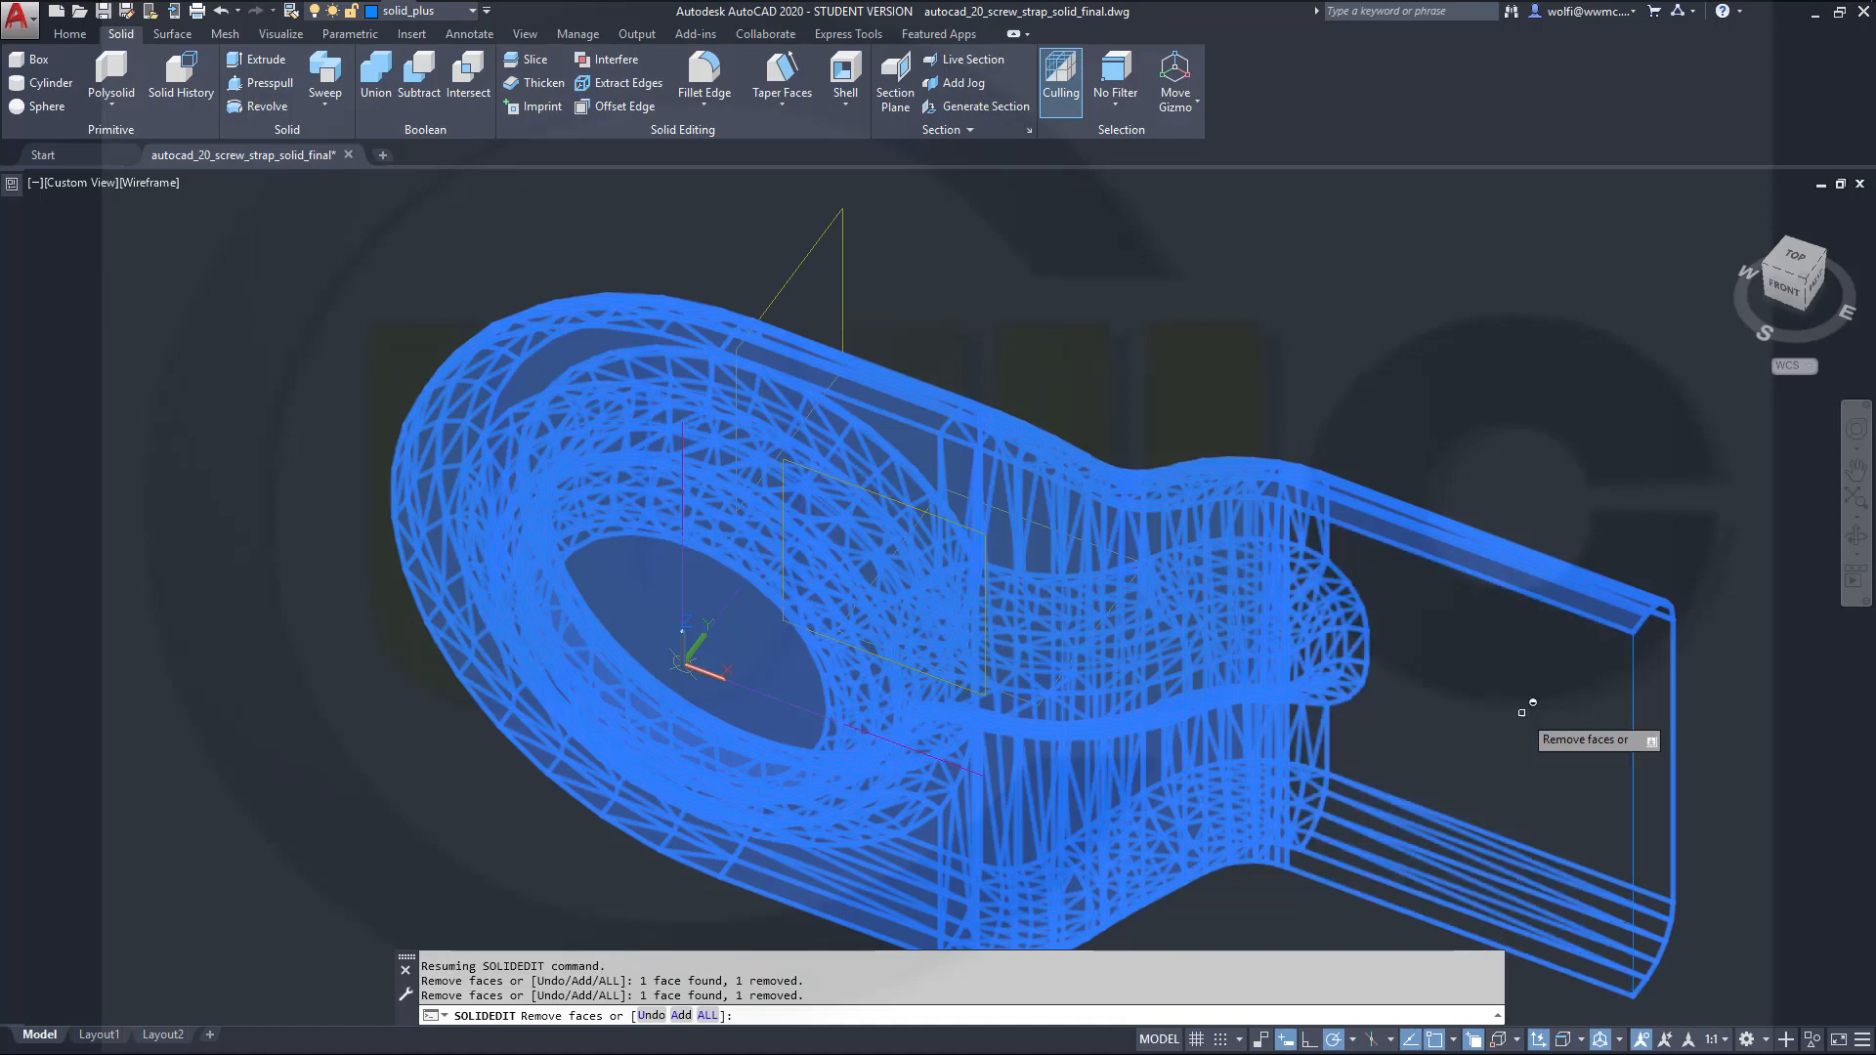
pyautogui.keyDown('shift'); pyautogui.moveTo(1382, 662); pyautogui.dragTo(1359, 529, button='middle'); pyautogui.keyUp('shift')
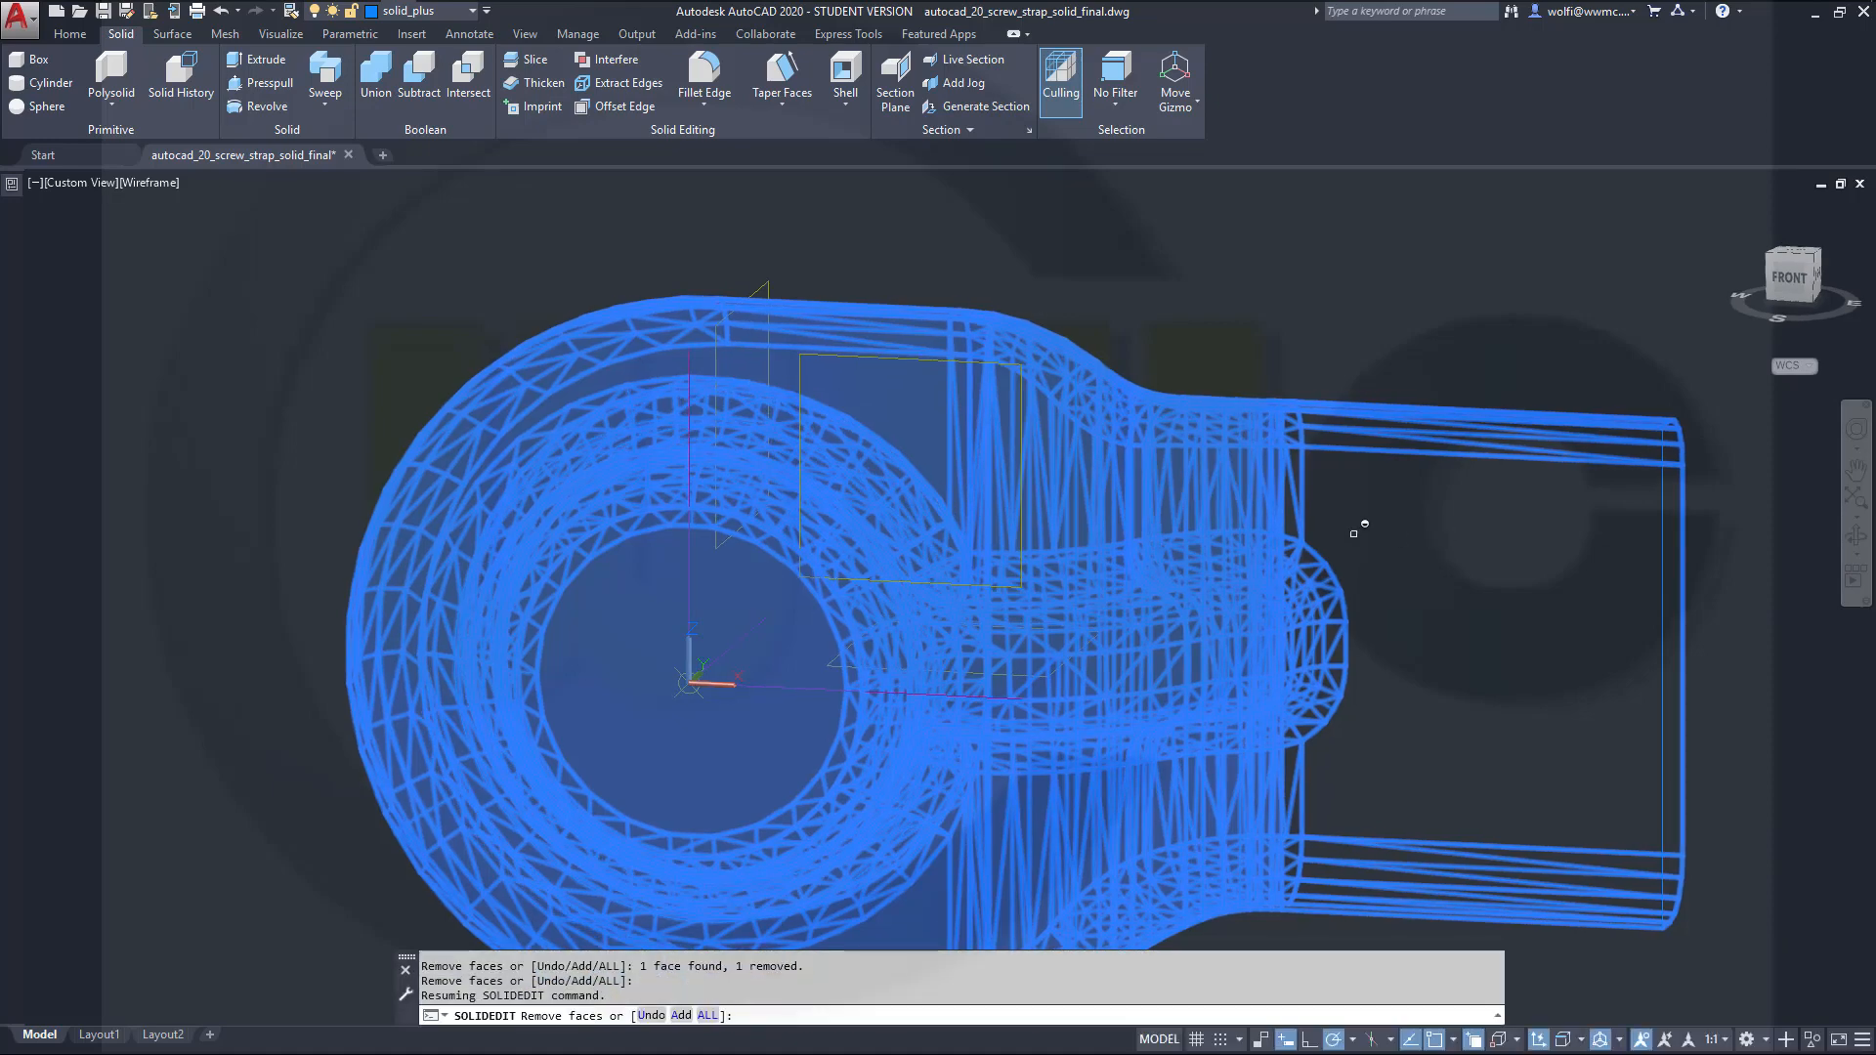
pyautogui.click(1275, 503)
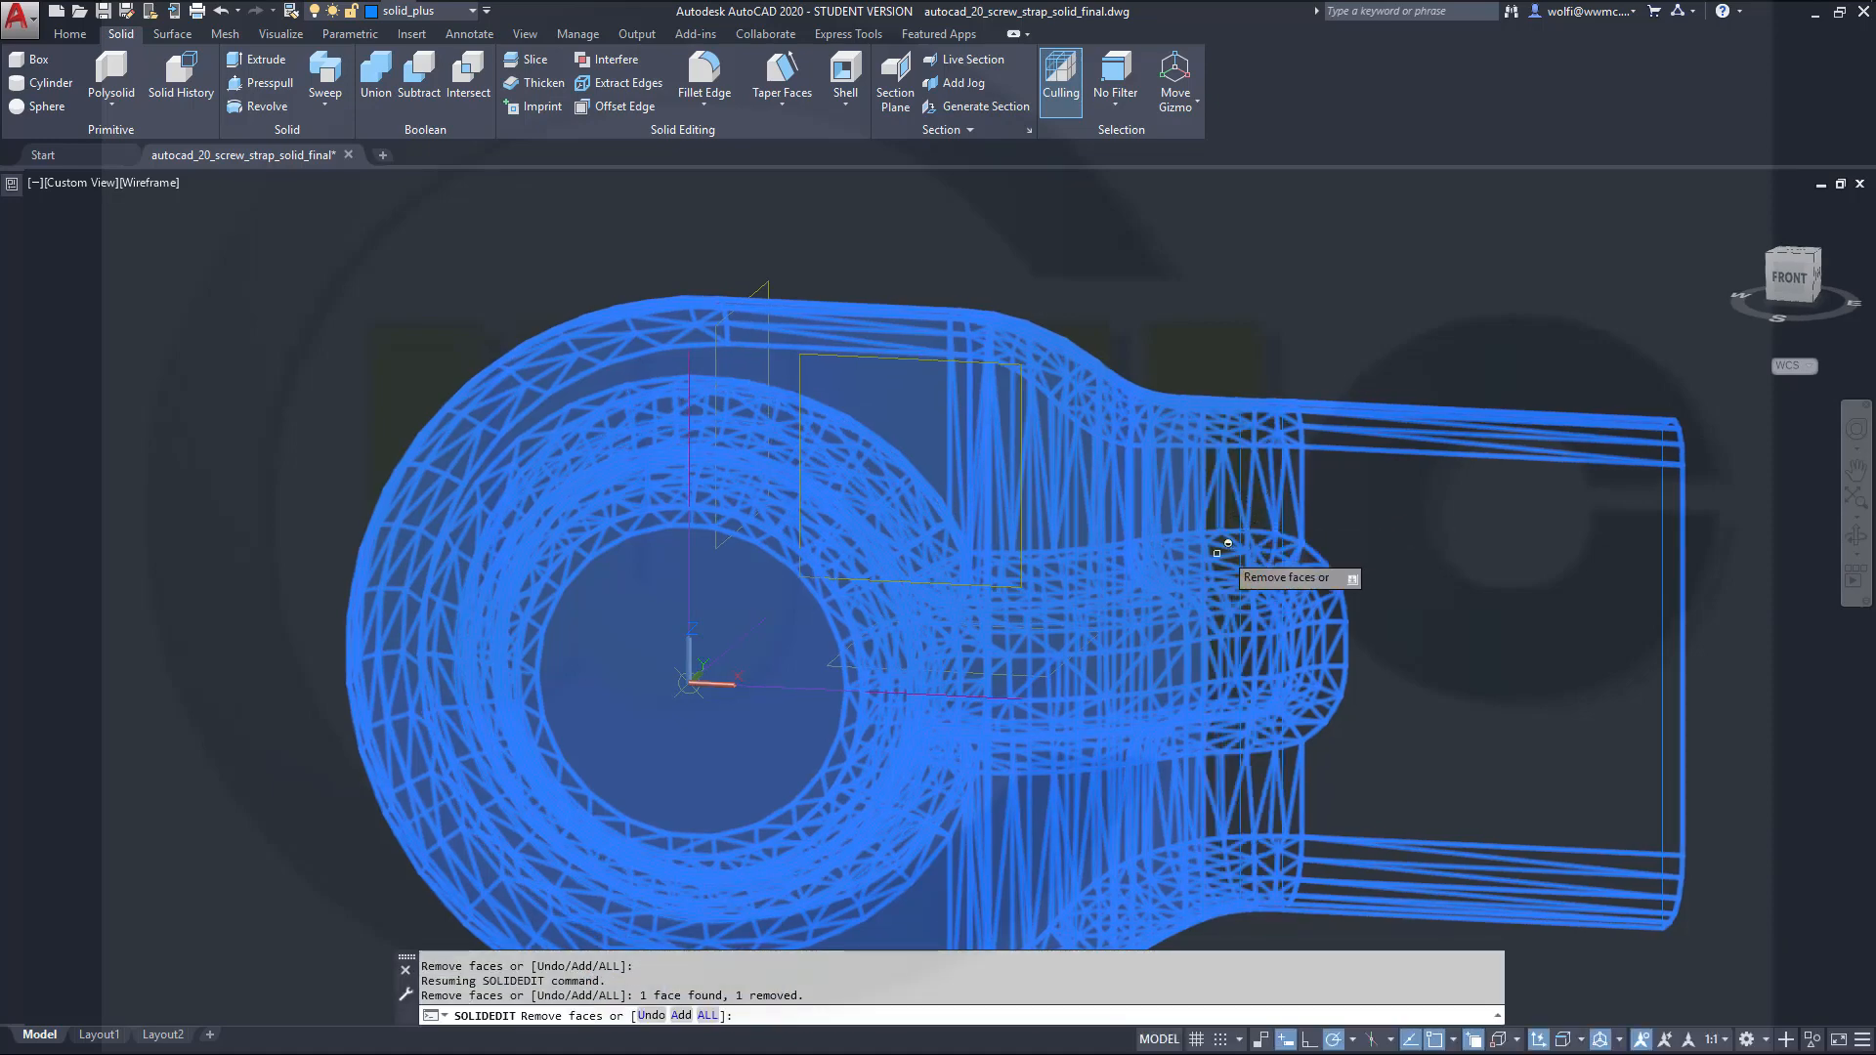
# Step: Add the remaining bend faces and the flat face surrounding the round boss to the faces removed for the shell
pyautogui.keyDown('shift'); pyautogui.moveTo(1236, 547); pyautogui.dragTo(1156, 580, button='middle'); pyautogui.keyUp('shift')
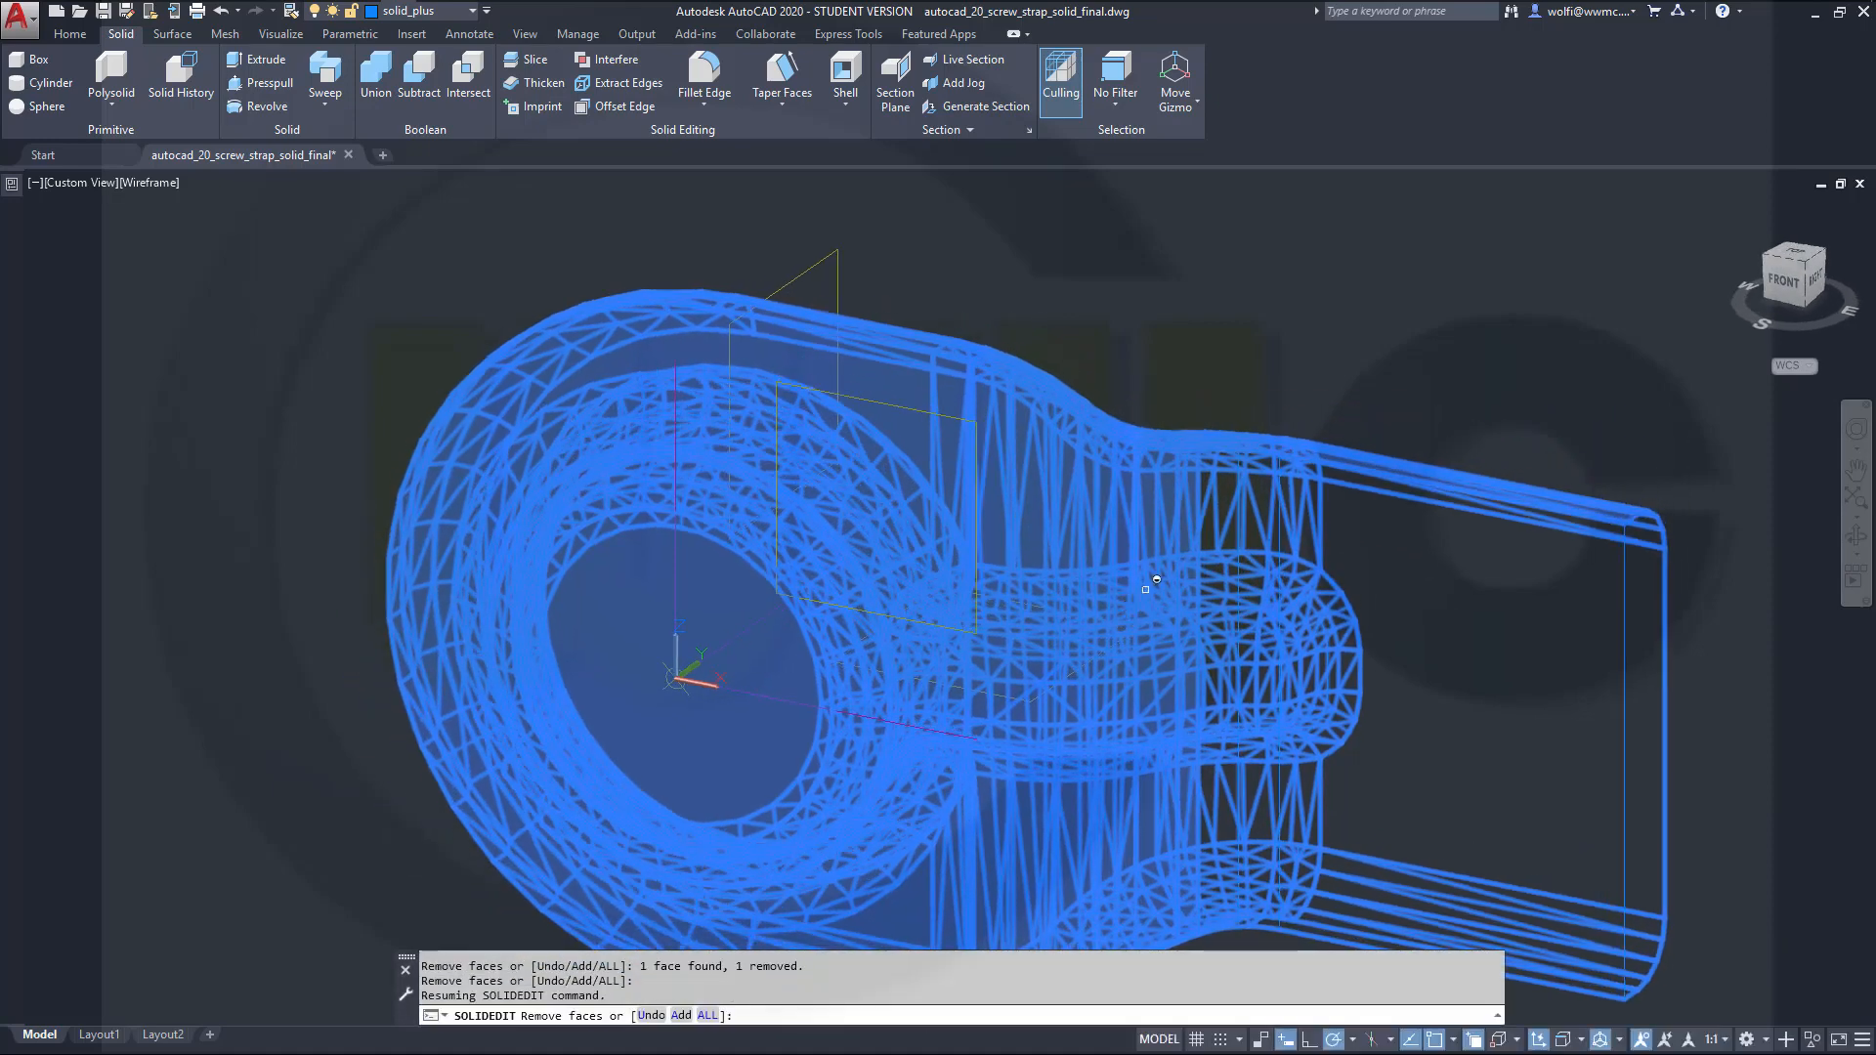
pyautogui.click(1165, 519)
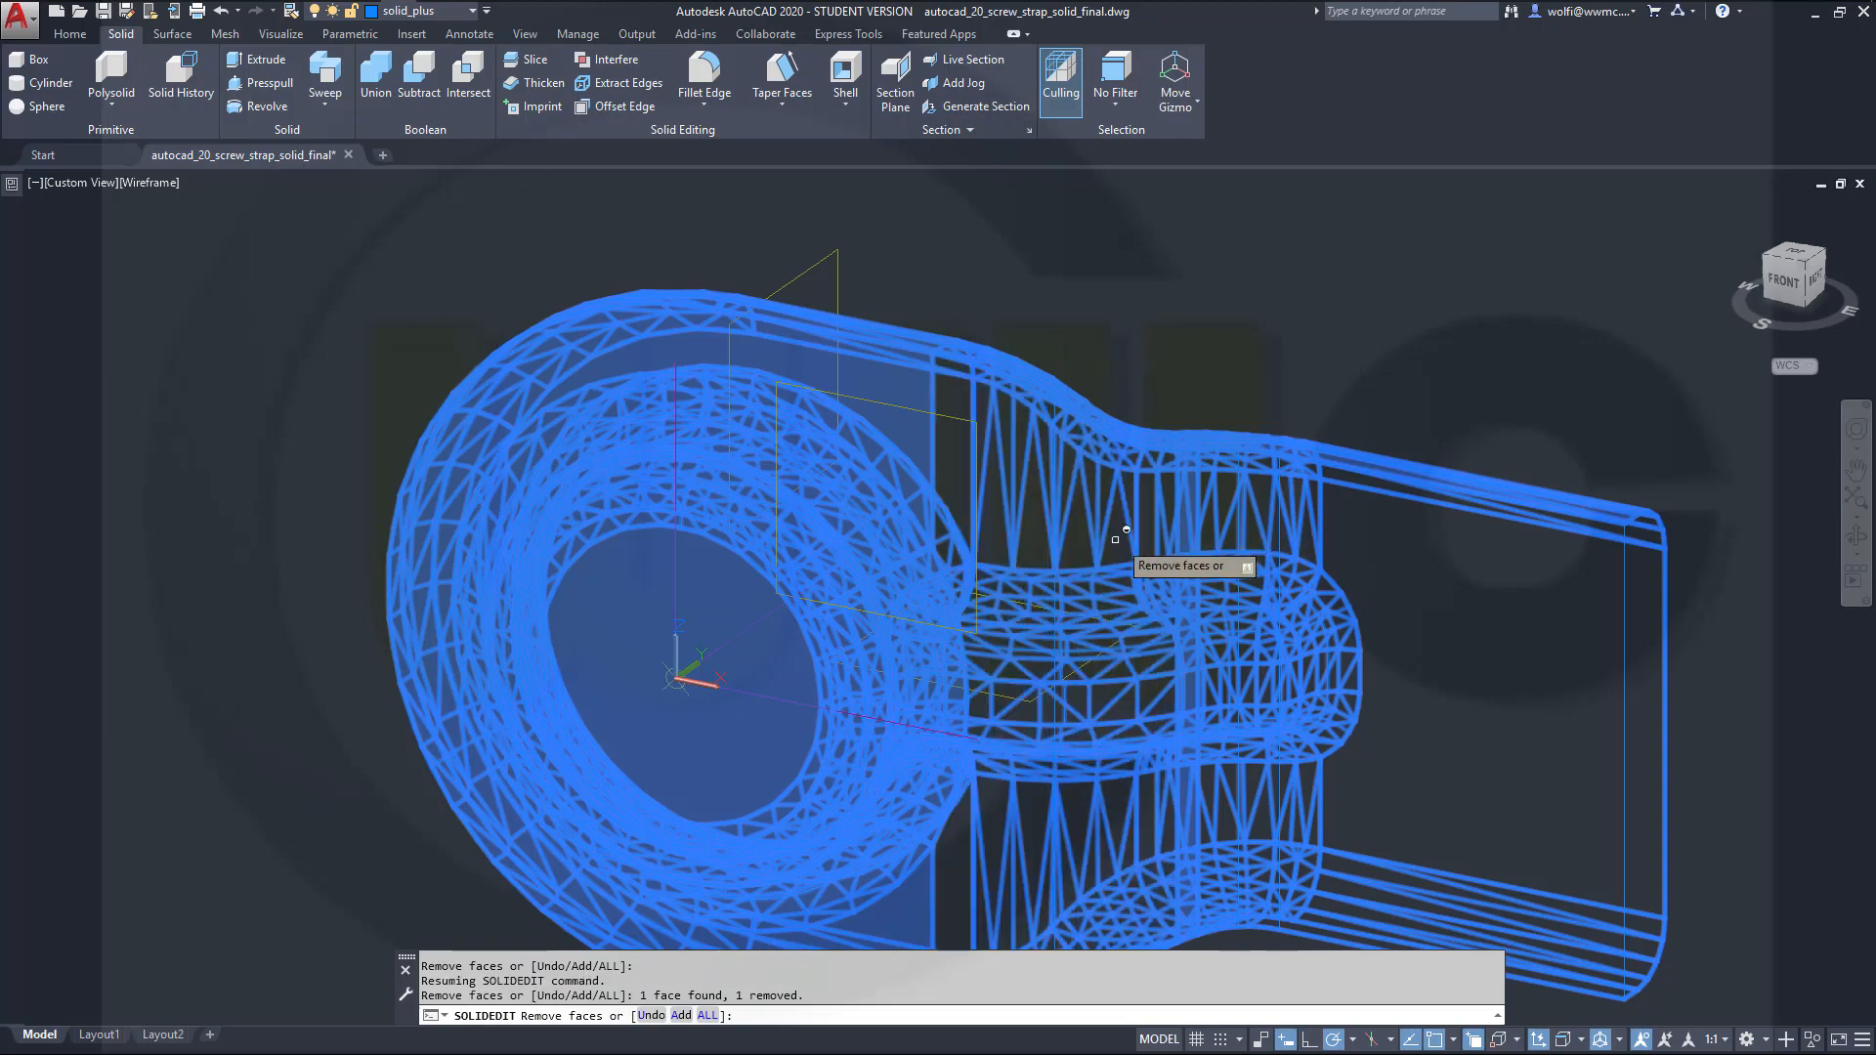
pyautogui.keyDown('shift'); pyautogui.moveTo(1124, 542); pyautogui.dragTo(1075, 577, button='middle'); pyautogui.keyUp('shift')
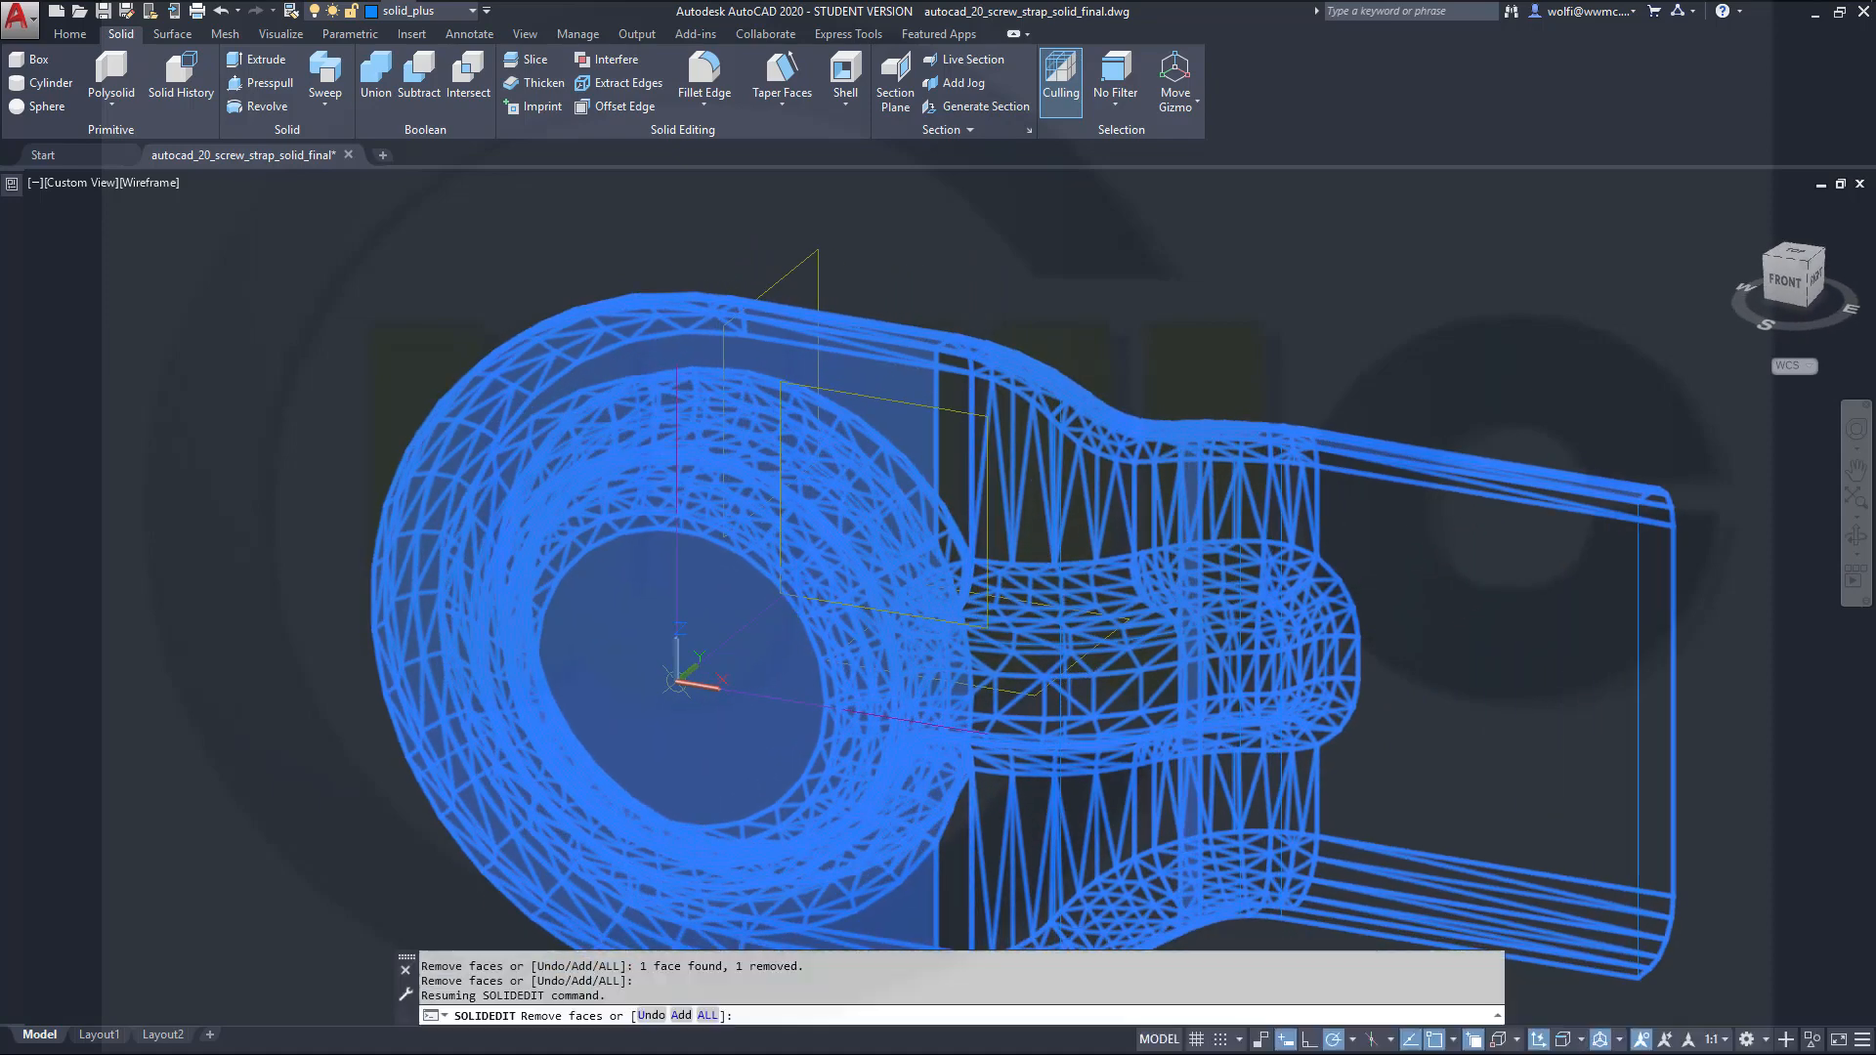
pyautogui.click(1207, 514)
pyautogui.keyDown('shift'); pyautogui.moveTo(1111, 586); pyautogui.dragTo(1032, 615, button='middle'); pyautogui.keyUp('shift')
pyautogui.click(905, 421)
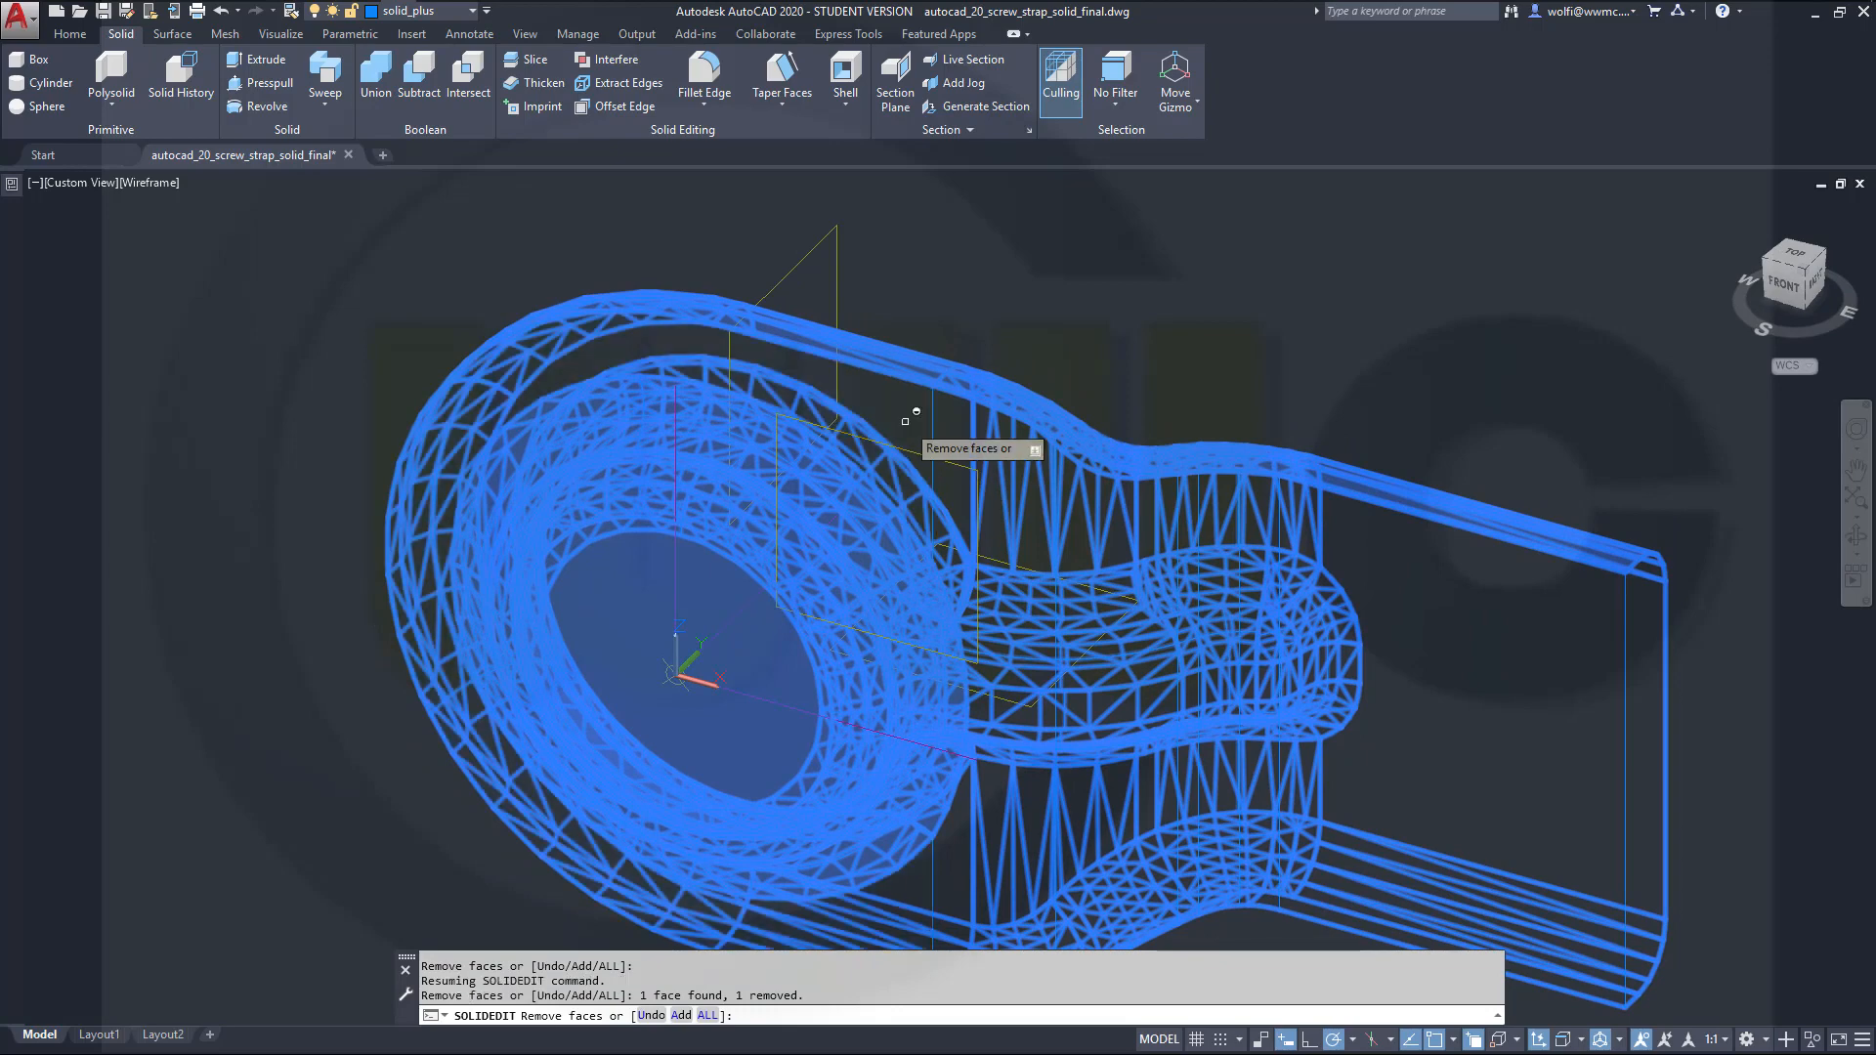
# Step: Add the round boss's circular end face, rounded edge and side faces to the faces removed for the shell
pyautogui.keyDown('shift'); pyautogui.moveTo(905, 421); pyautogui.dragTo(585, 579, button='middle'); pyautogui.keyUp('shift')
pyautogui.click(641, 568)
pyautogui.click(626, 480)
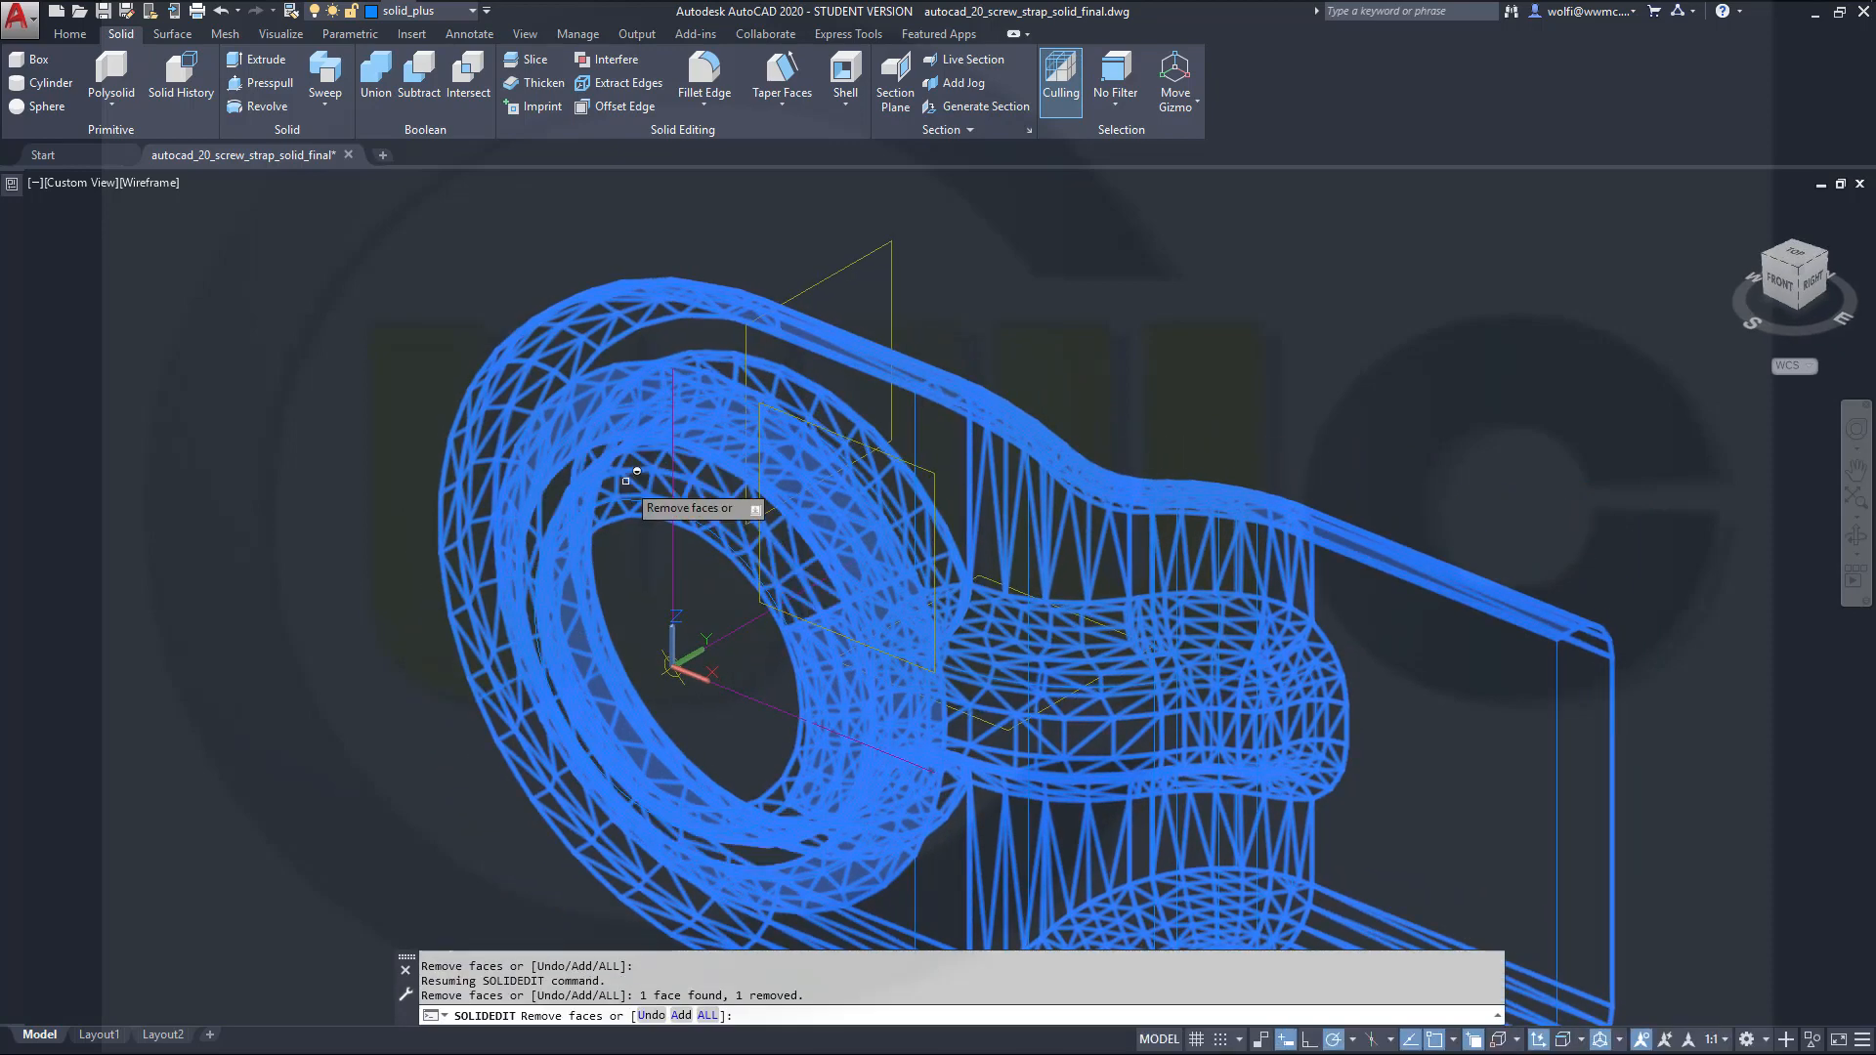
pyautogui.click(823, 648)
pyautogui.click(849, 561)
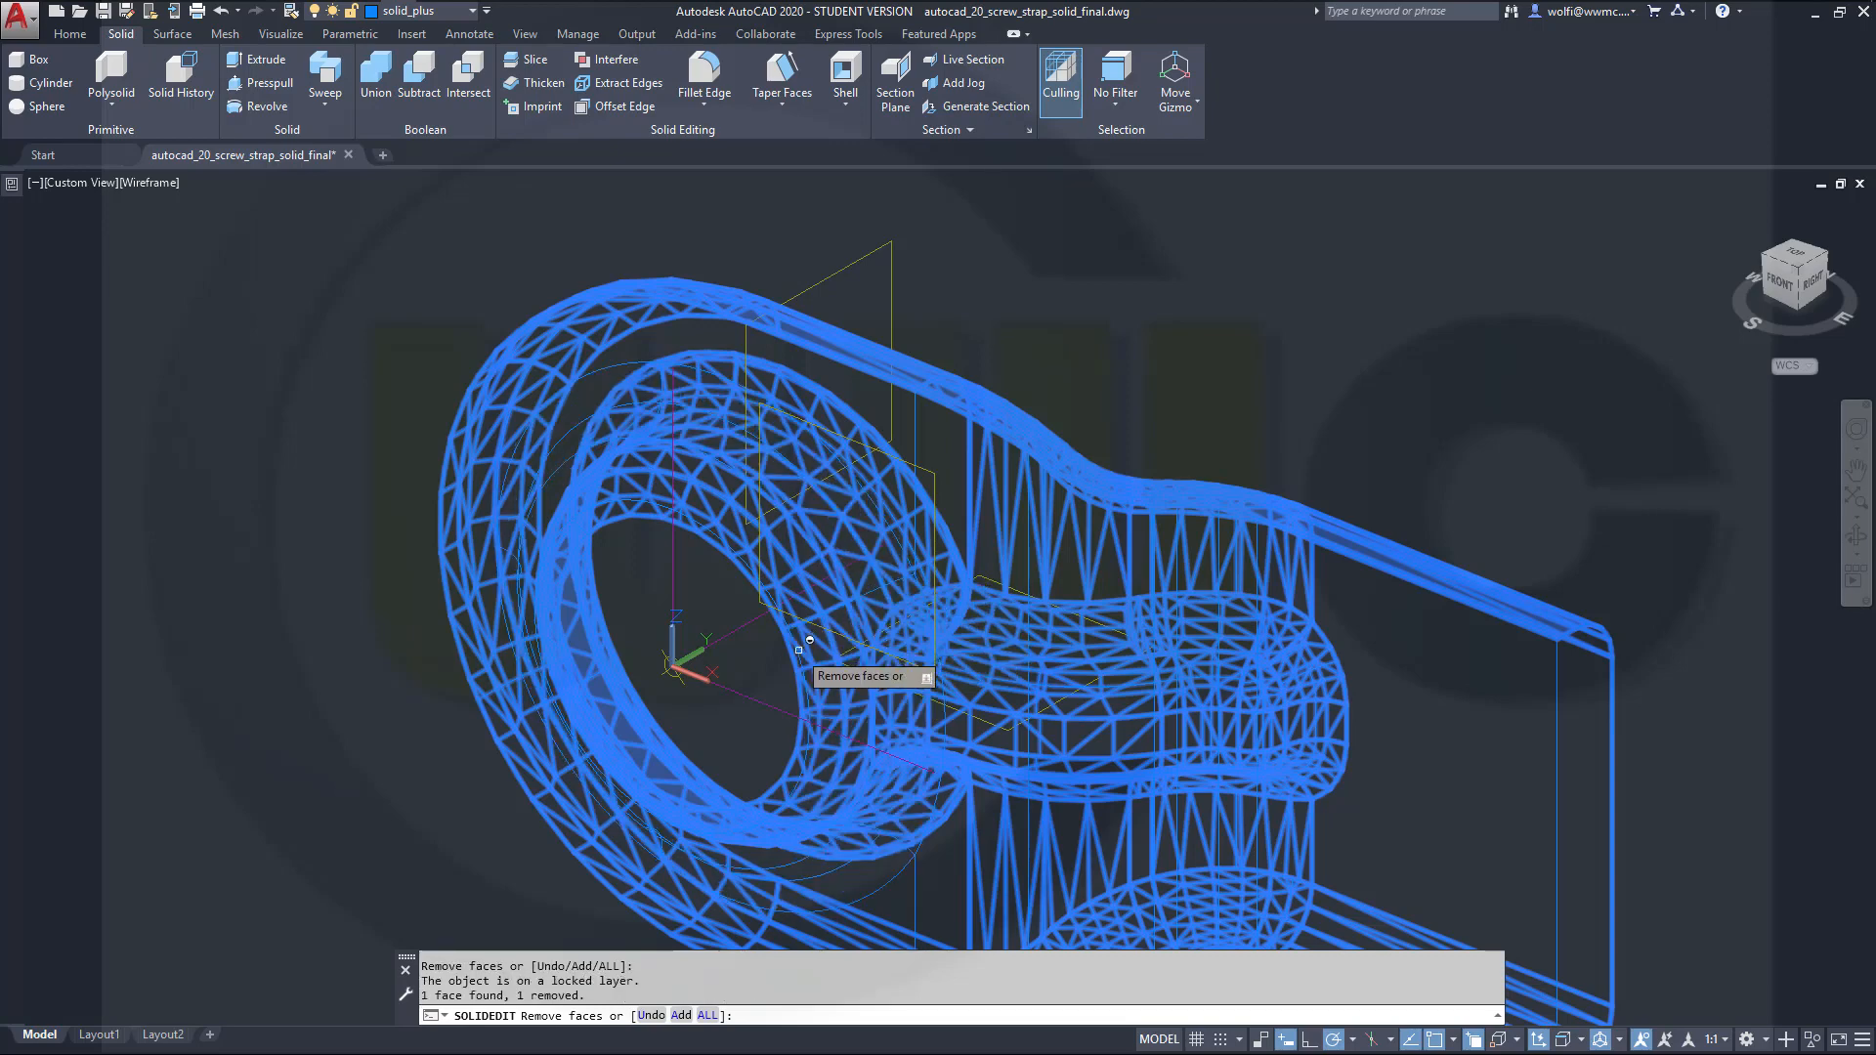
pyautogui.keyDown('shift'); pyautogui.moveTo(799, 649); pyautogui.dragTo(890, 684, button='middle'); pyautogui.keyUp('shift')
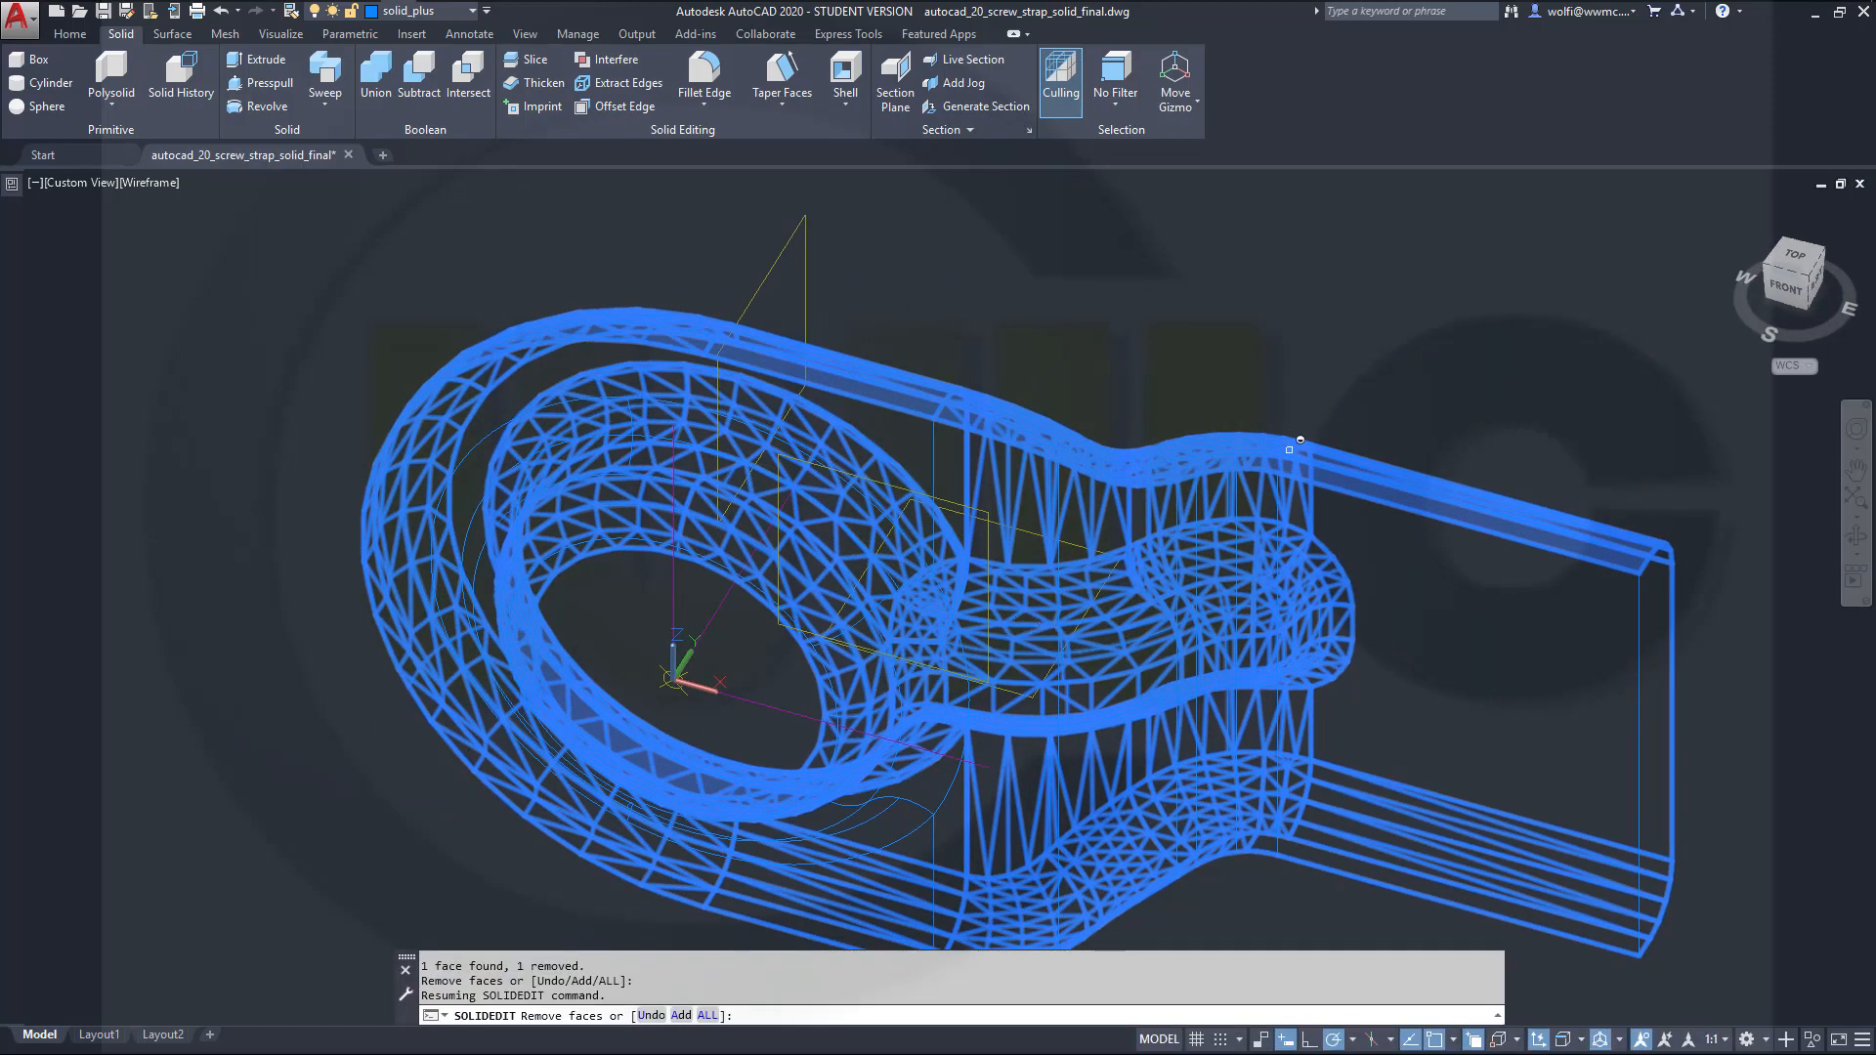
# Step: Accept the removed faces, apply the shell offset distance to the strap and end the solid editing
pyautogui.rightClick(1405, 372)
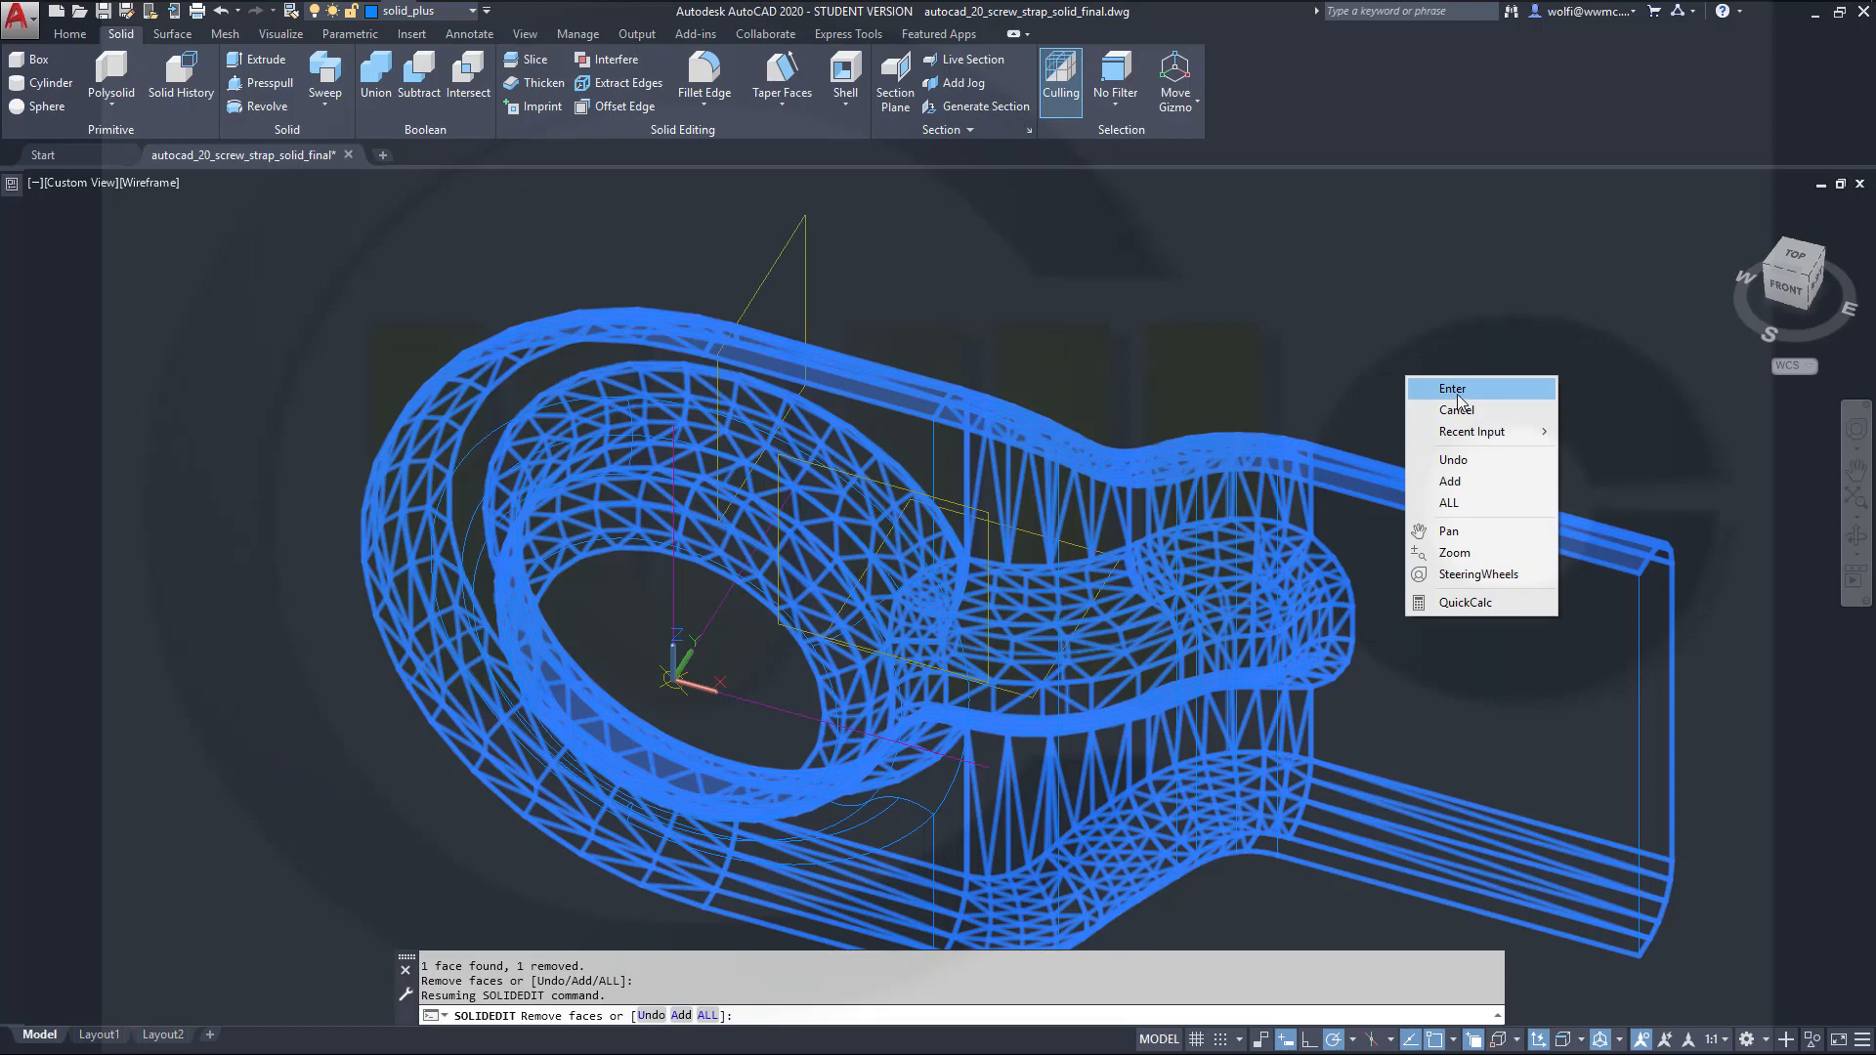
pyautogui.click(1457, 393)
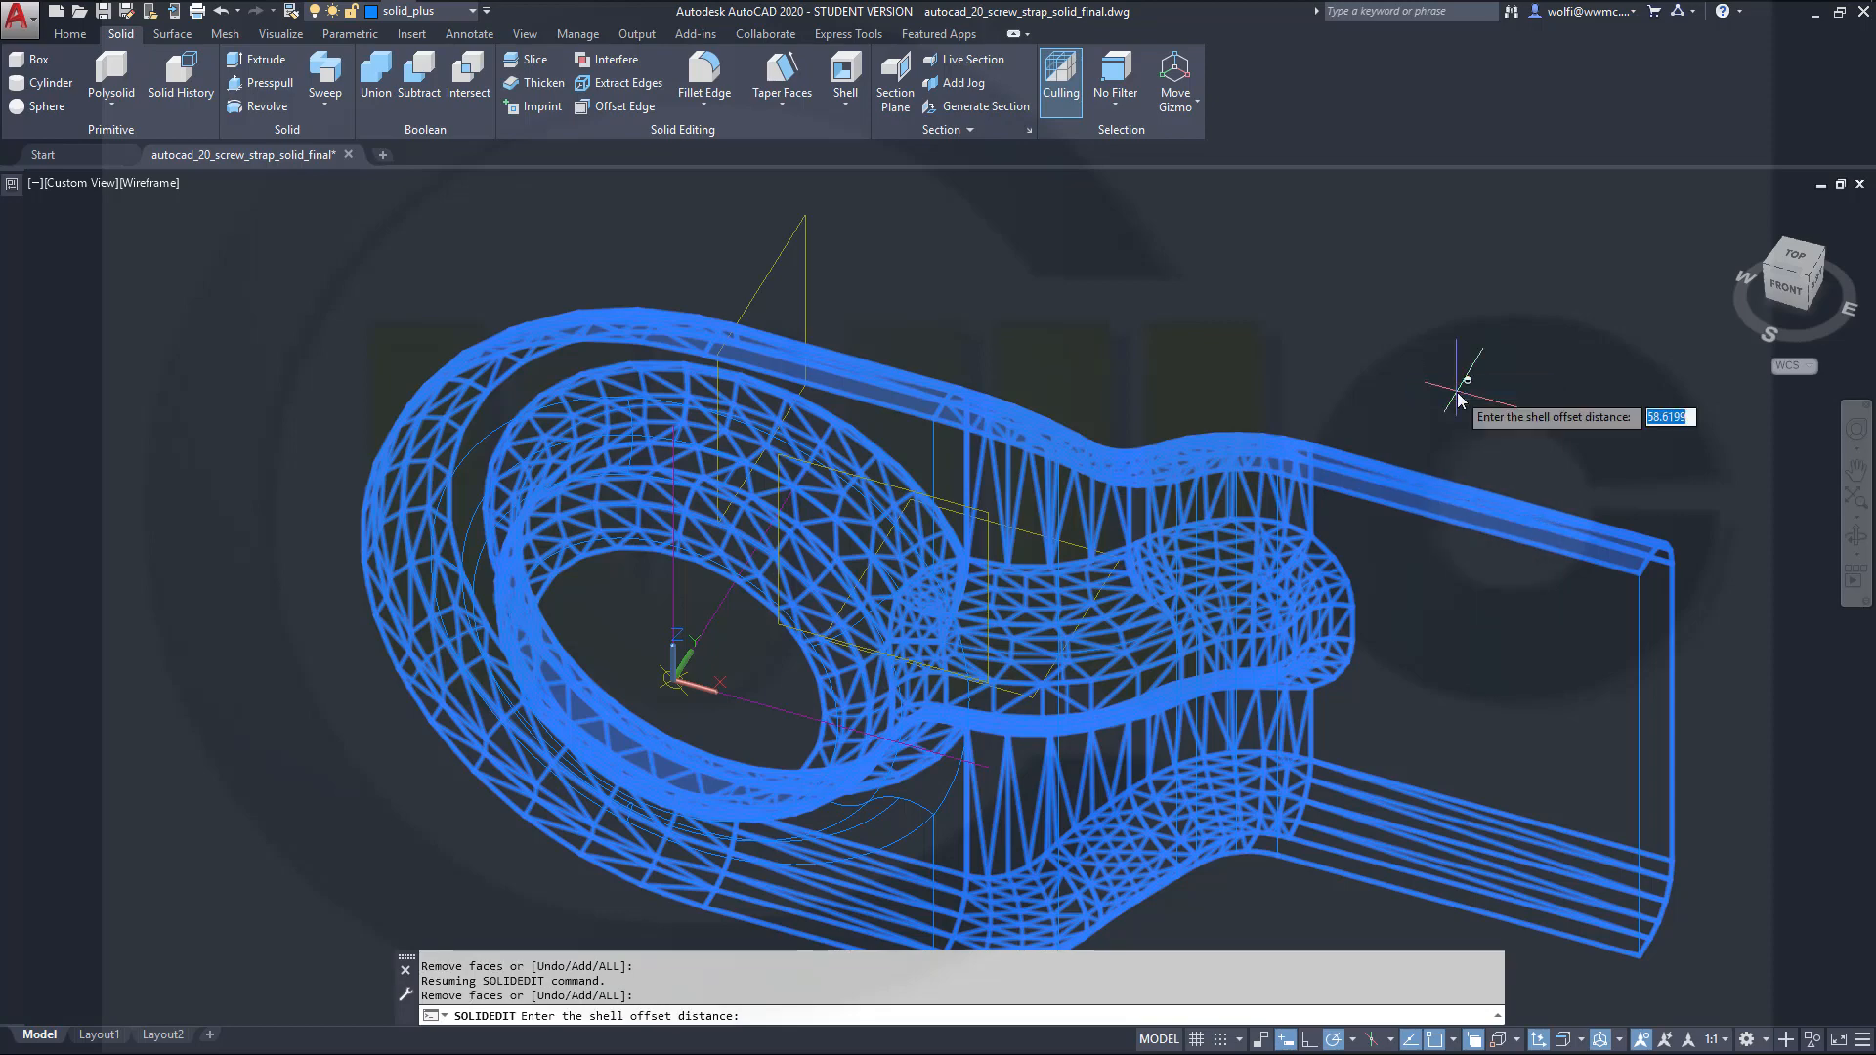
pyautogui.keyDown('shift'); pyautogui.moveTo(1153, 401); pyautogui.dragTo(900, 327, button='middle'); pyautogui.keyUp('shift')
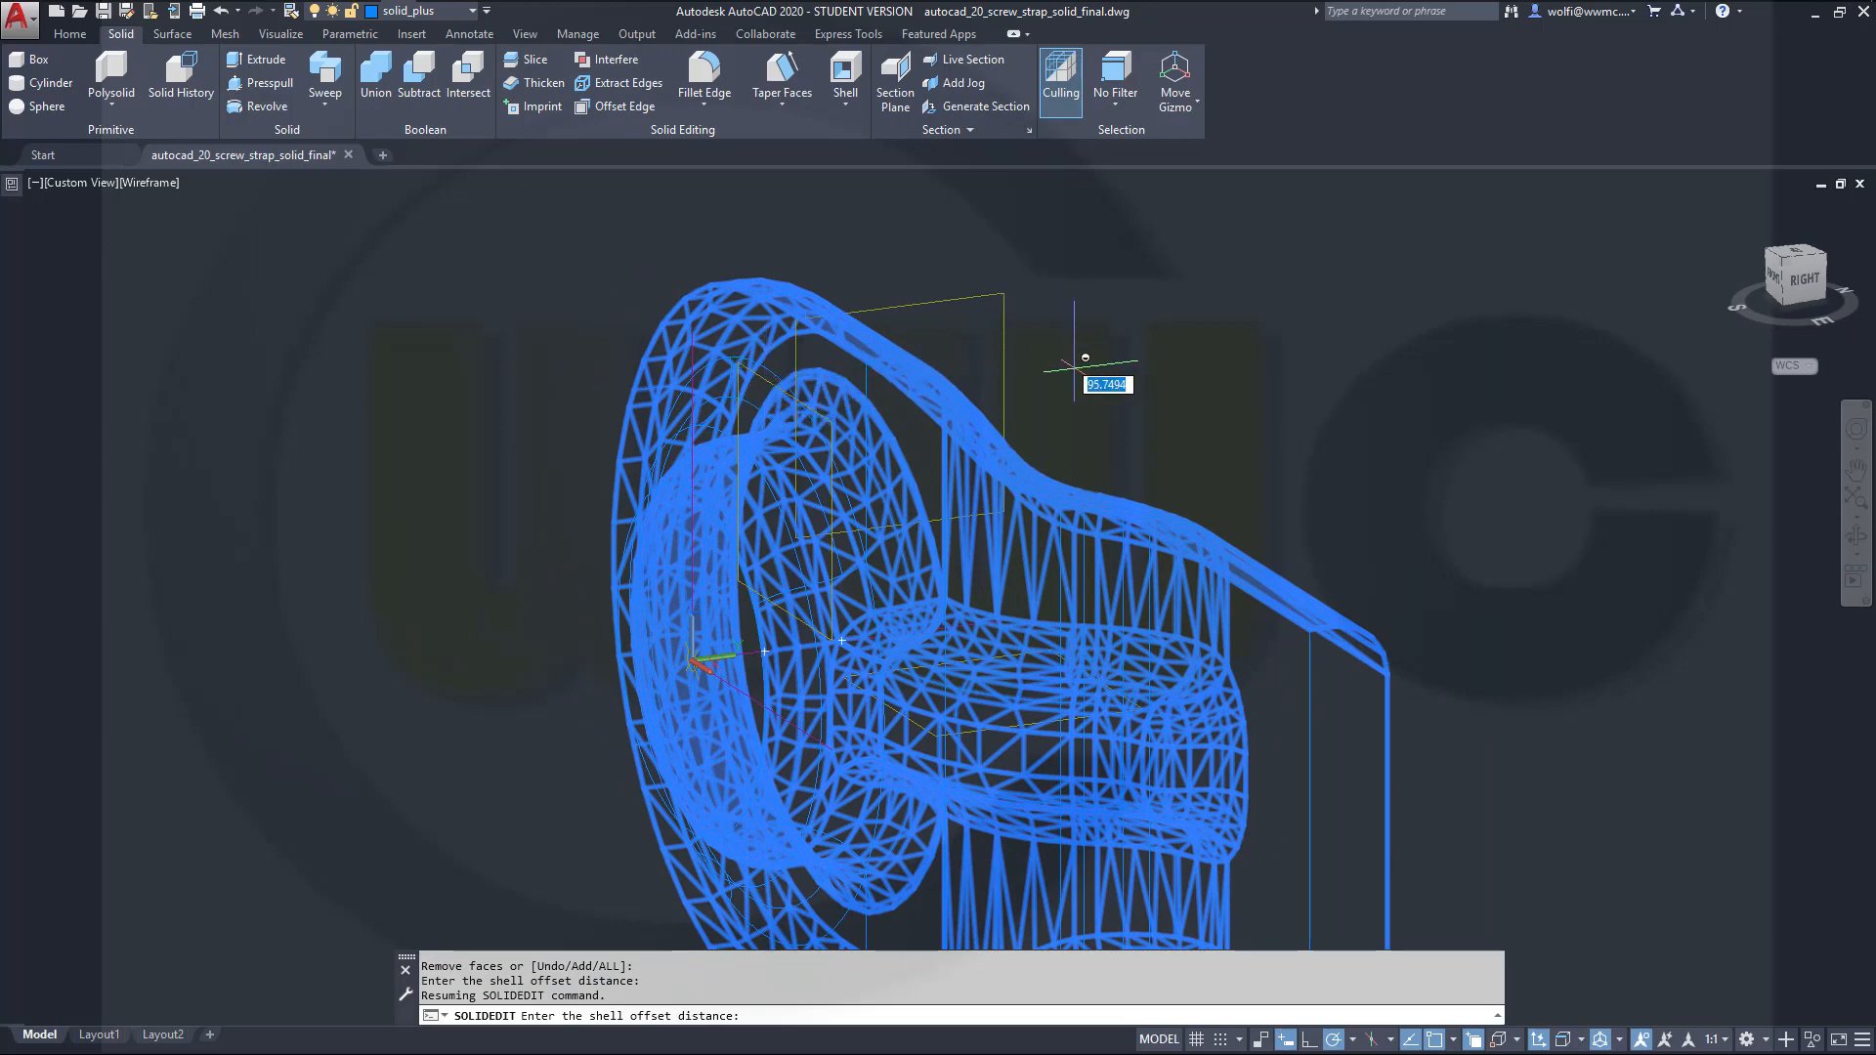
pyautogui.keyDown('shift'); pyautogui.moveTo(1085, 359); pyautogui.dragTo(917, 443, button='middle'); pyautogui.keyUp('shift')
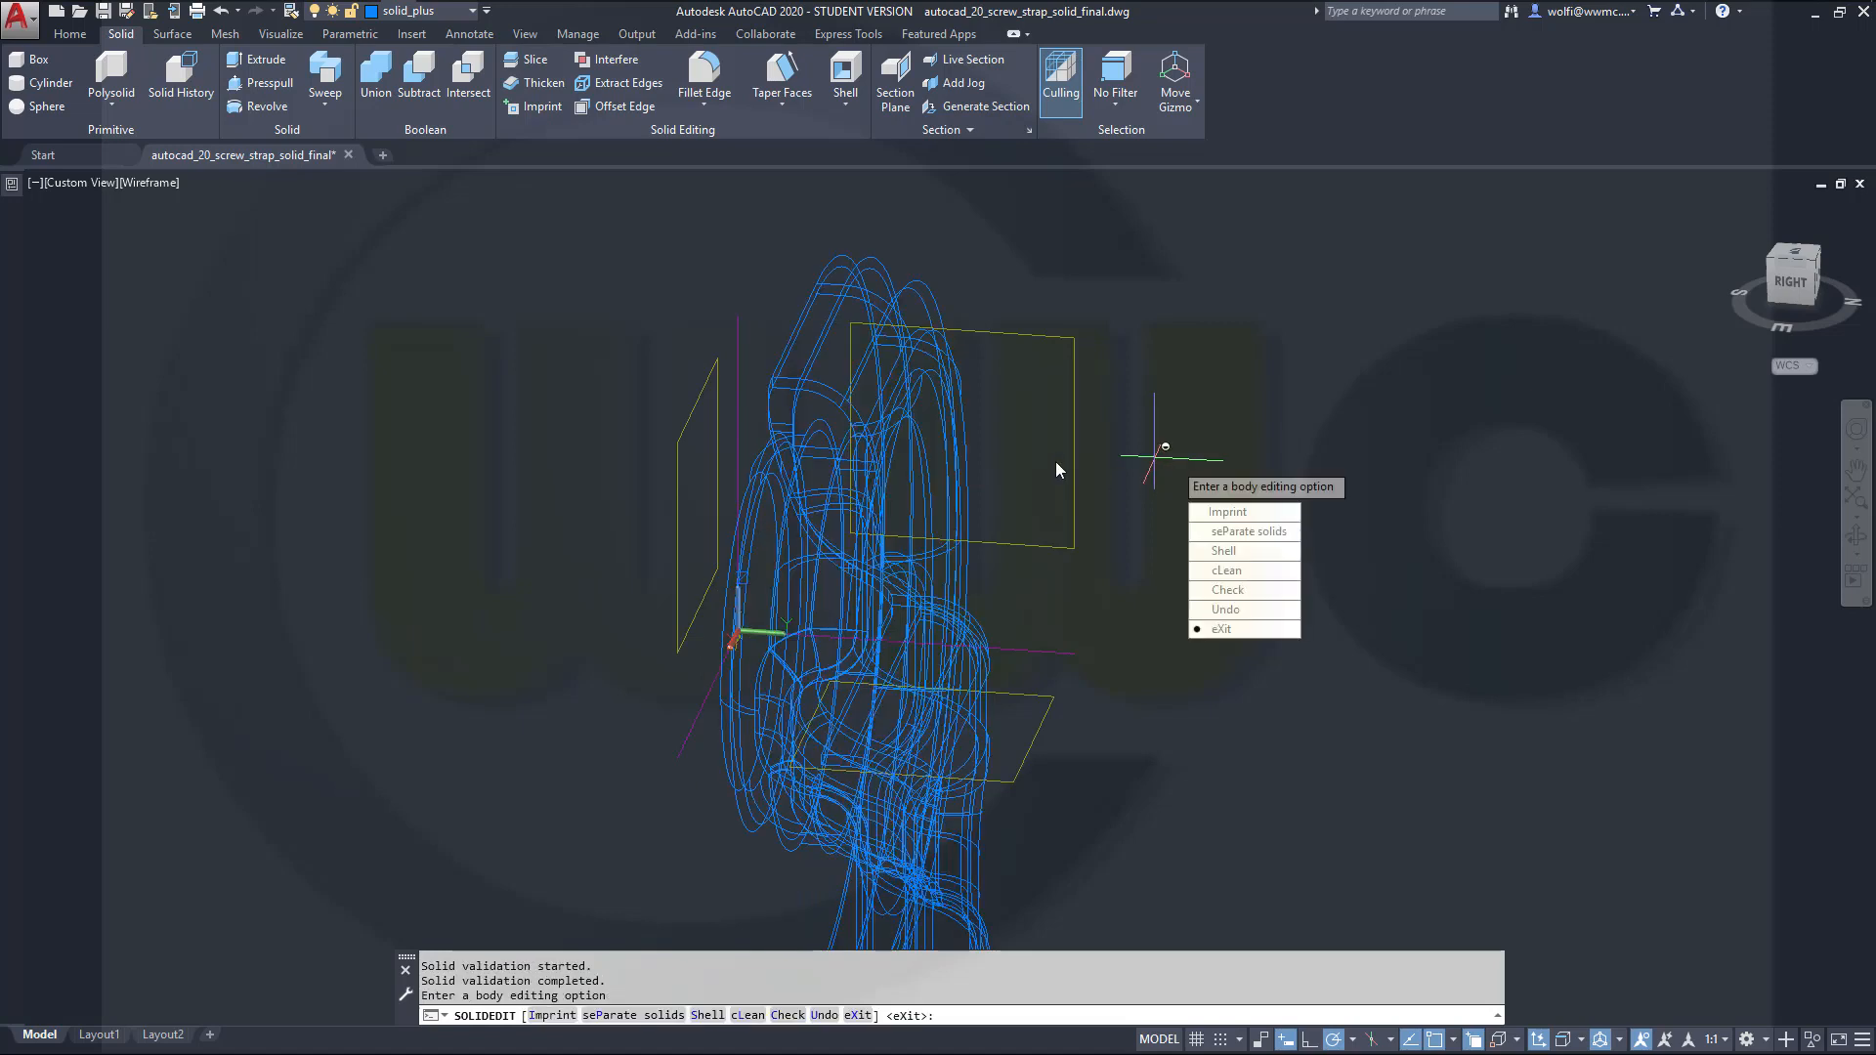
pyautogui.press('Return')
pyautogui.press('Return')
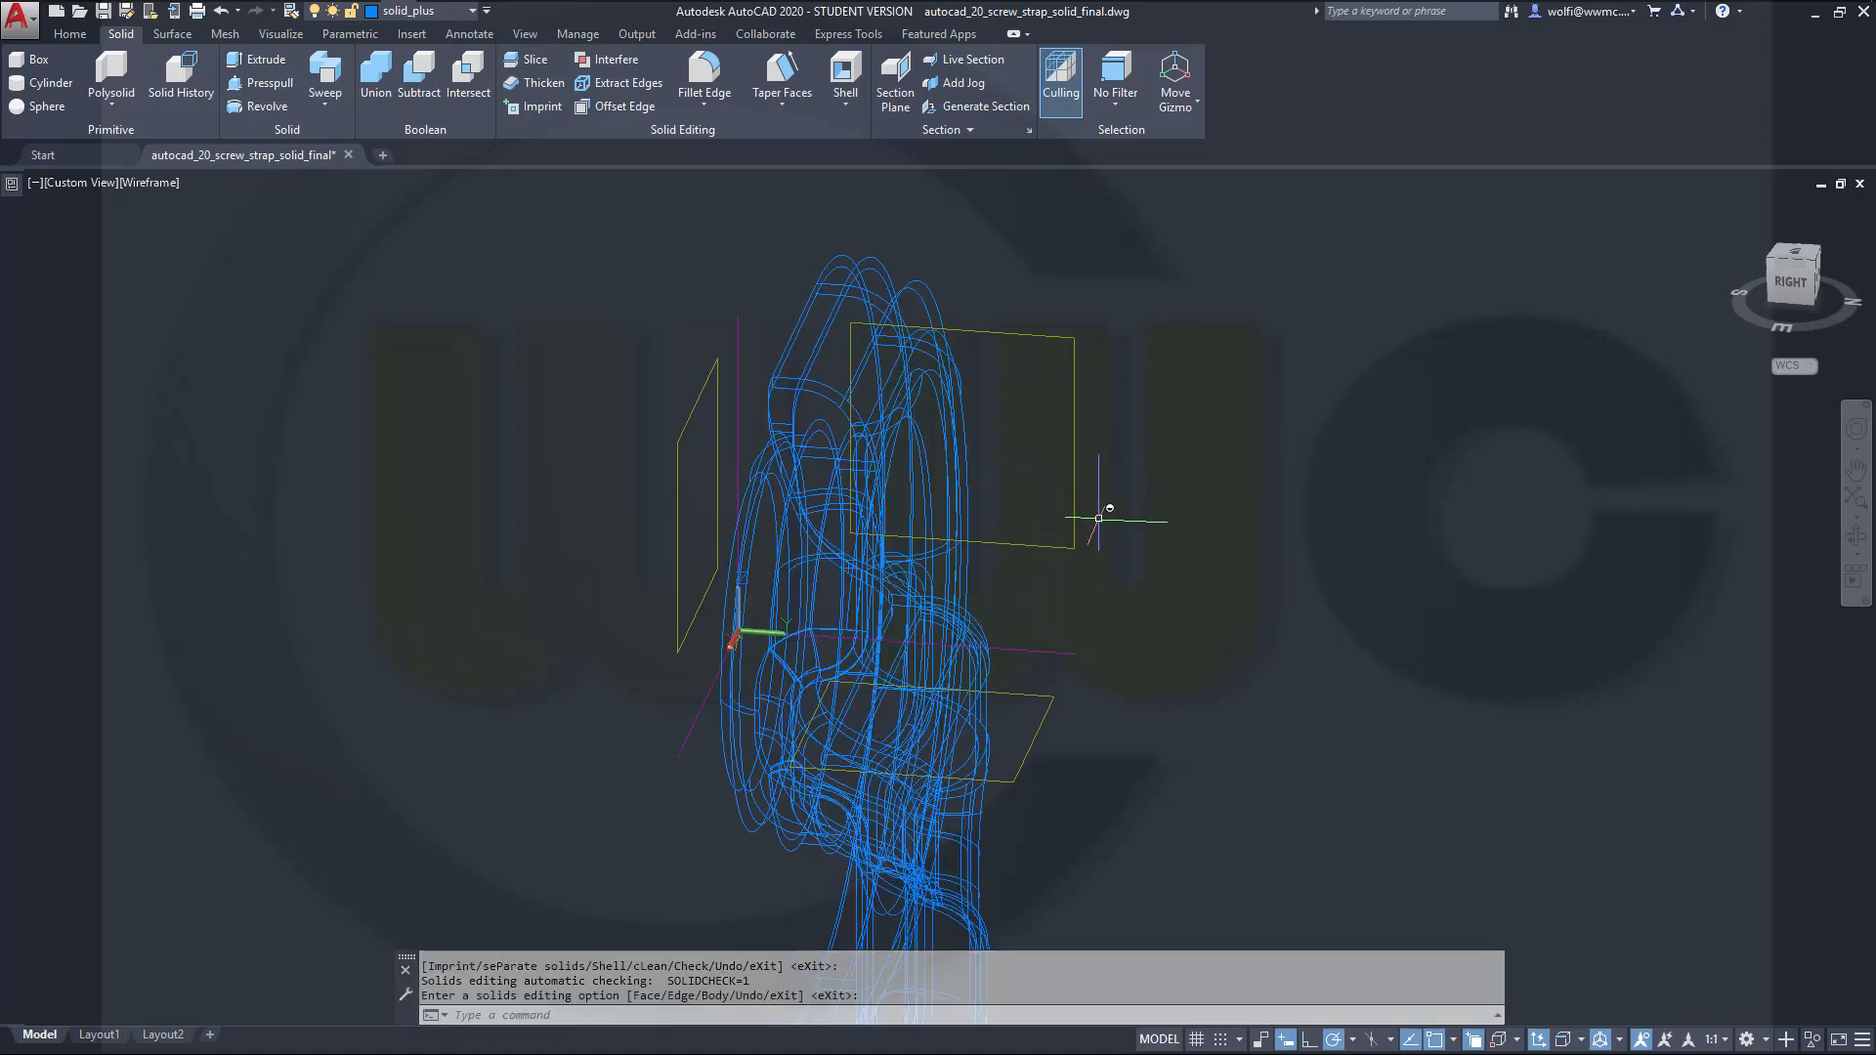
# Step: Set the visual style to Realistic and inspect the shelled strap from its open side and its recess side
pyautogui.keyDown('shift'); pyautogui.moveTo(1105, 515); pyautogui.dragTo(1387, 703, button='middle'); pyautogui.keyUp('shift')
pyautogui.press('Return')
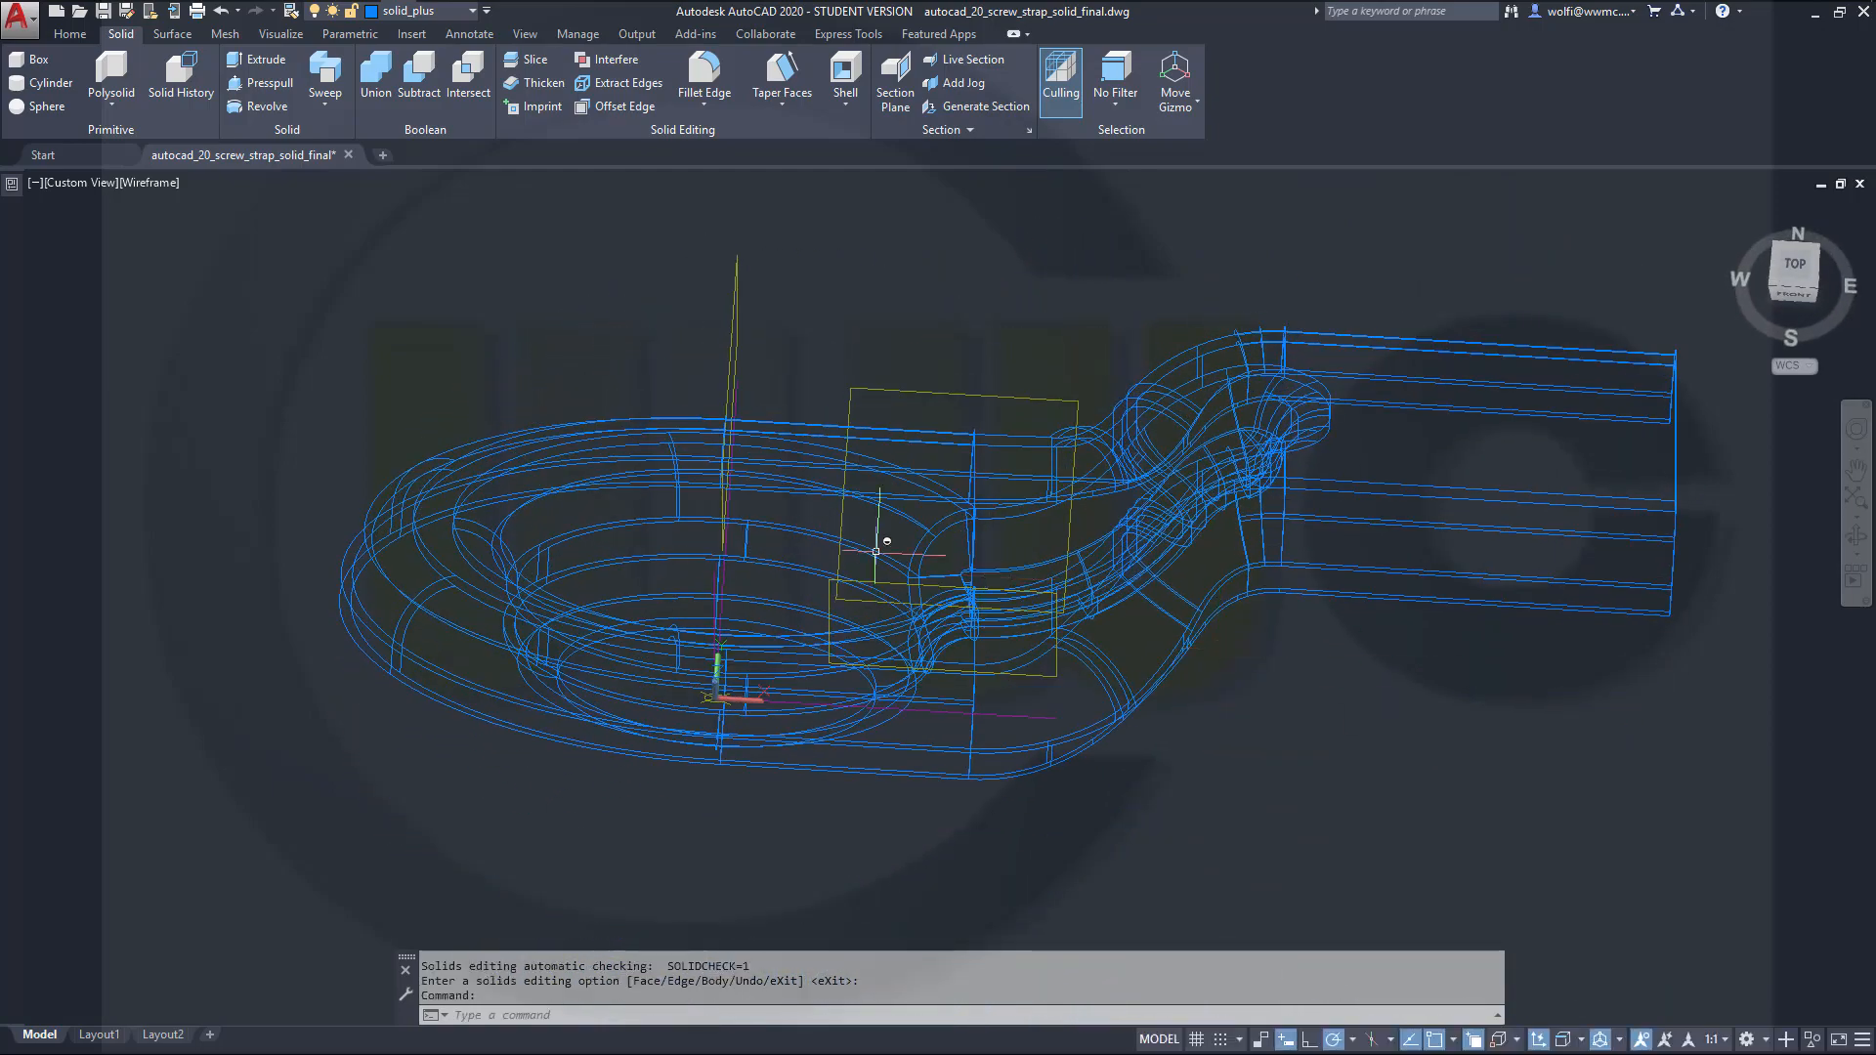
pyautogui.click(144, 184)
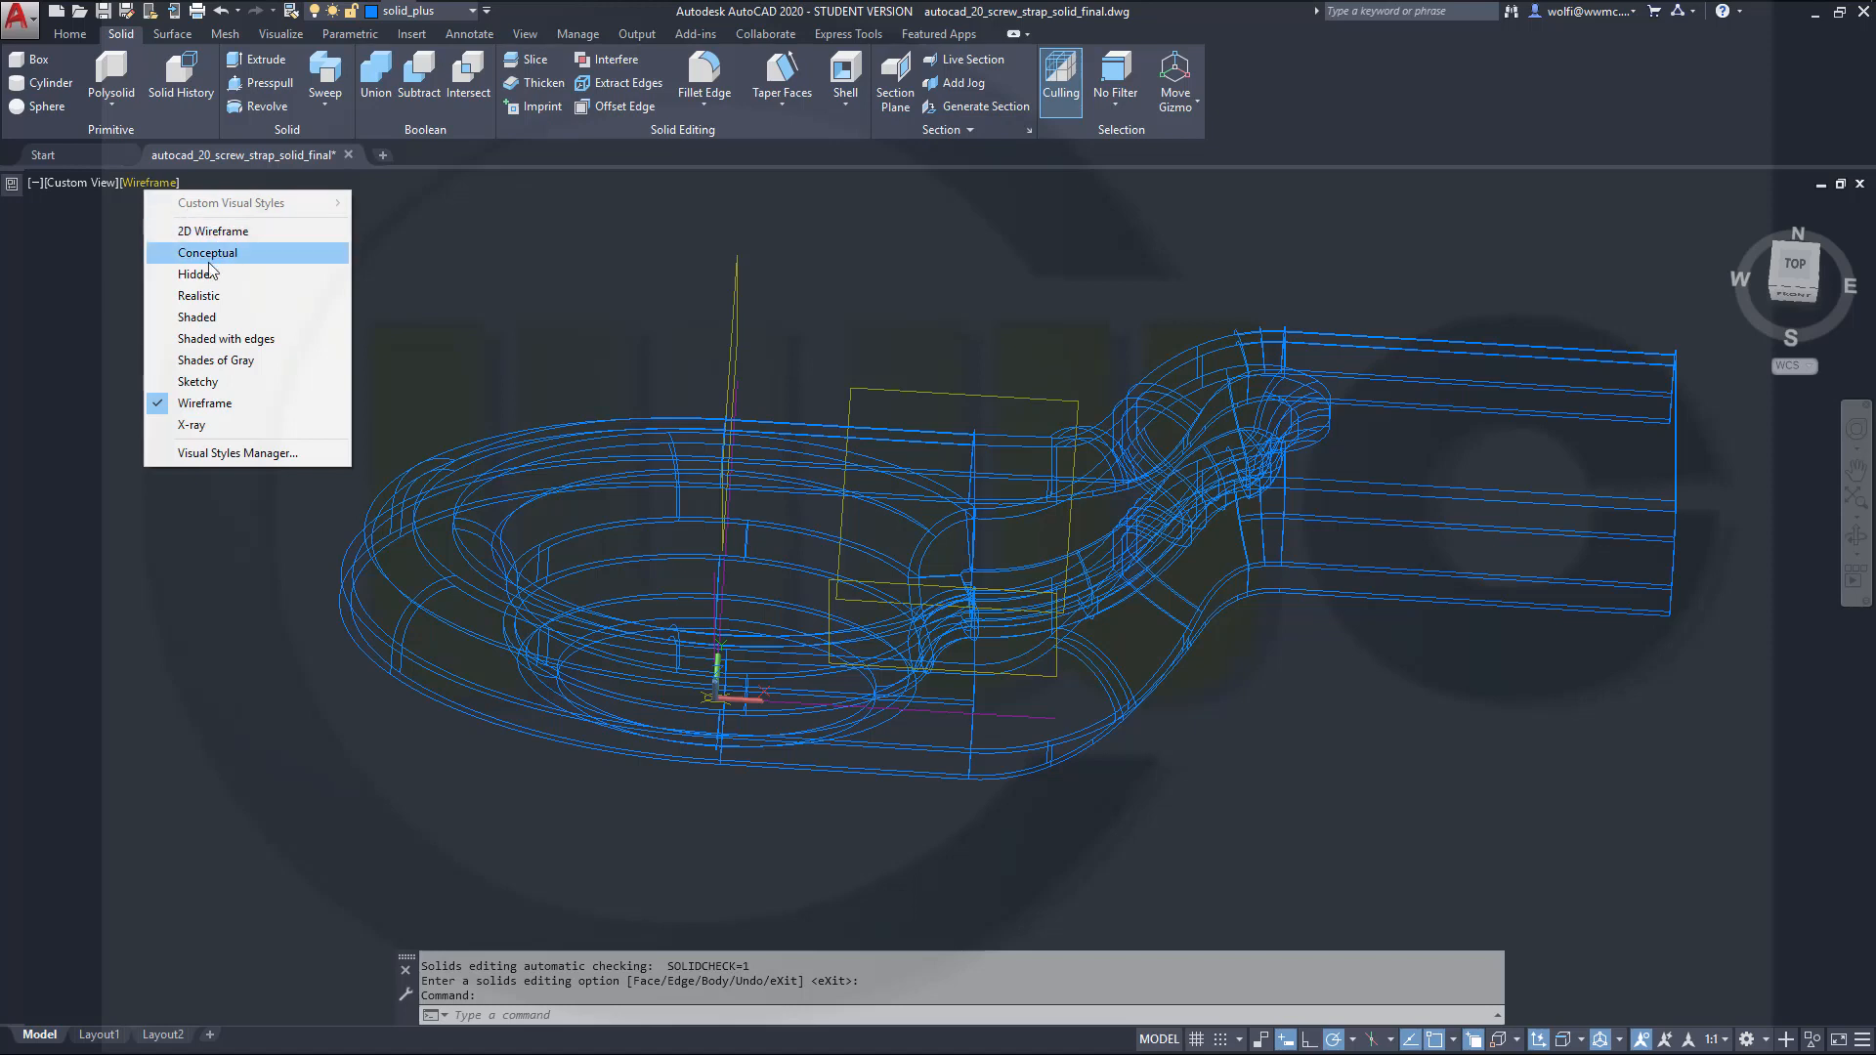
pyautogui.click(214, 295)
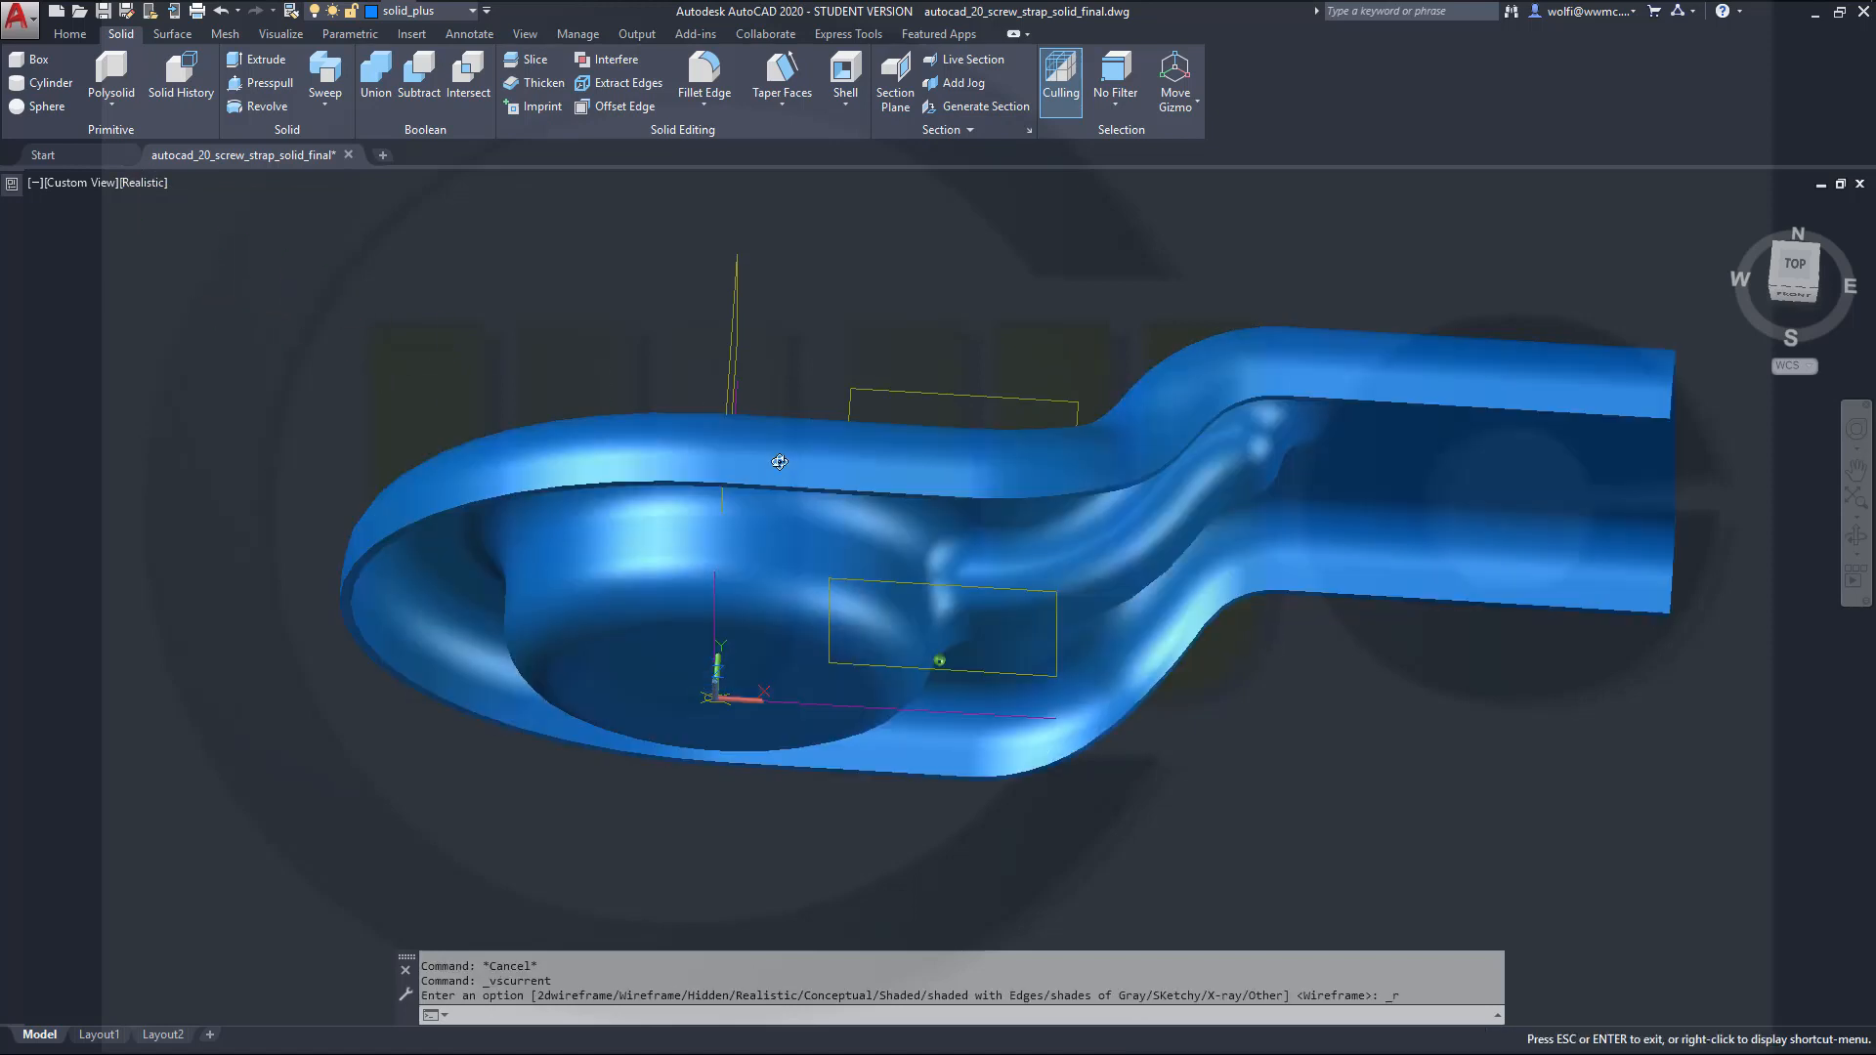
pyautogui.moveTo(779, 449)
pyautogui.keyDown('shift'); pyautogui.mouseDown(button='middle')
pyautogui.moveTo(758, 364)
pyautogui.moveTo(892, 672)
pyautogui.moveTo(1064, 599)
pyautogui.moveTo(1323, 319)
pyautogui.moveTo(1404, 266)
pyautogui.moveTo(1462, 293)
pyautogui.moveTo(1444, 277)
pyautogui.mouseUp(button='middle'); pyautogui.keyUp('shift')
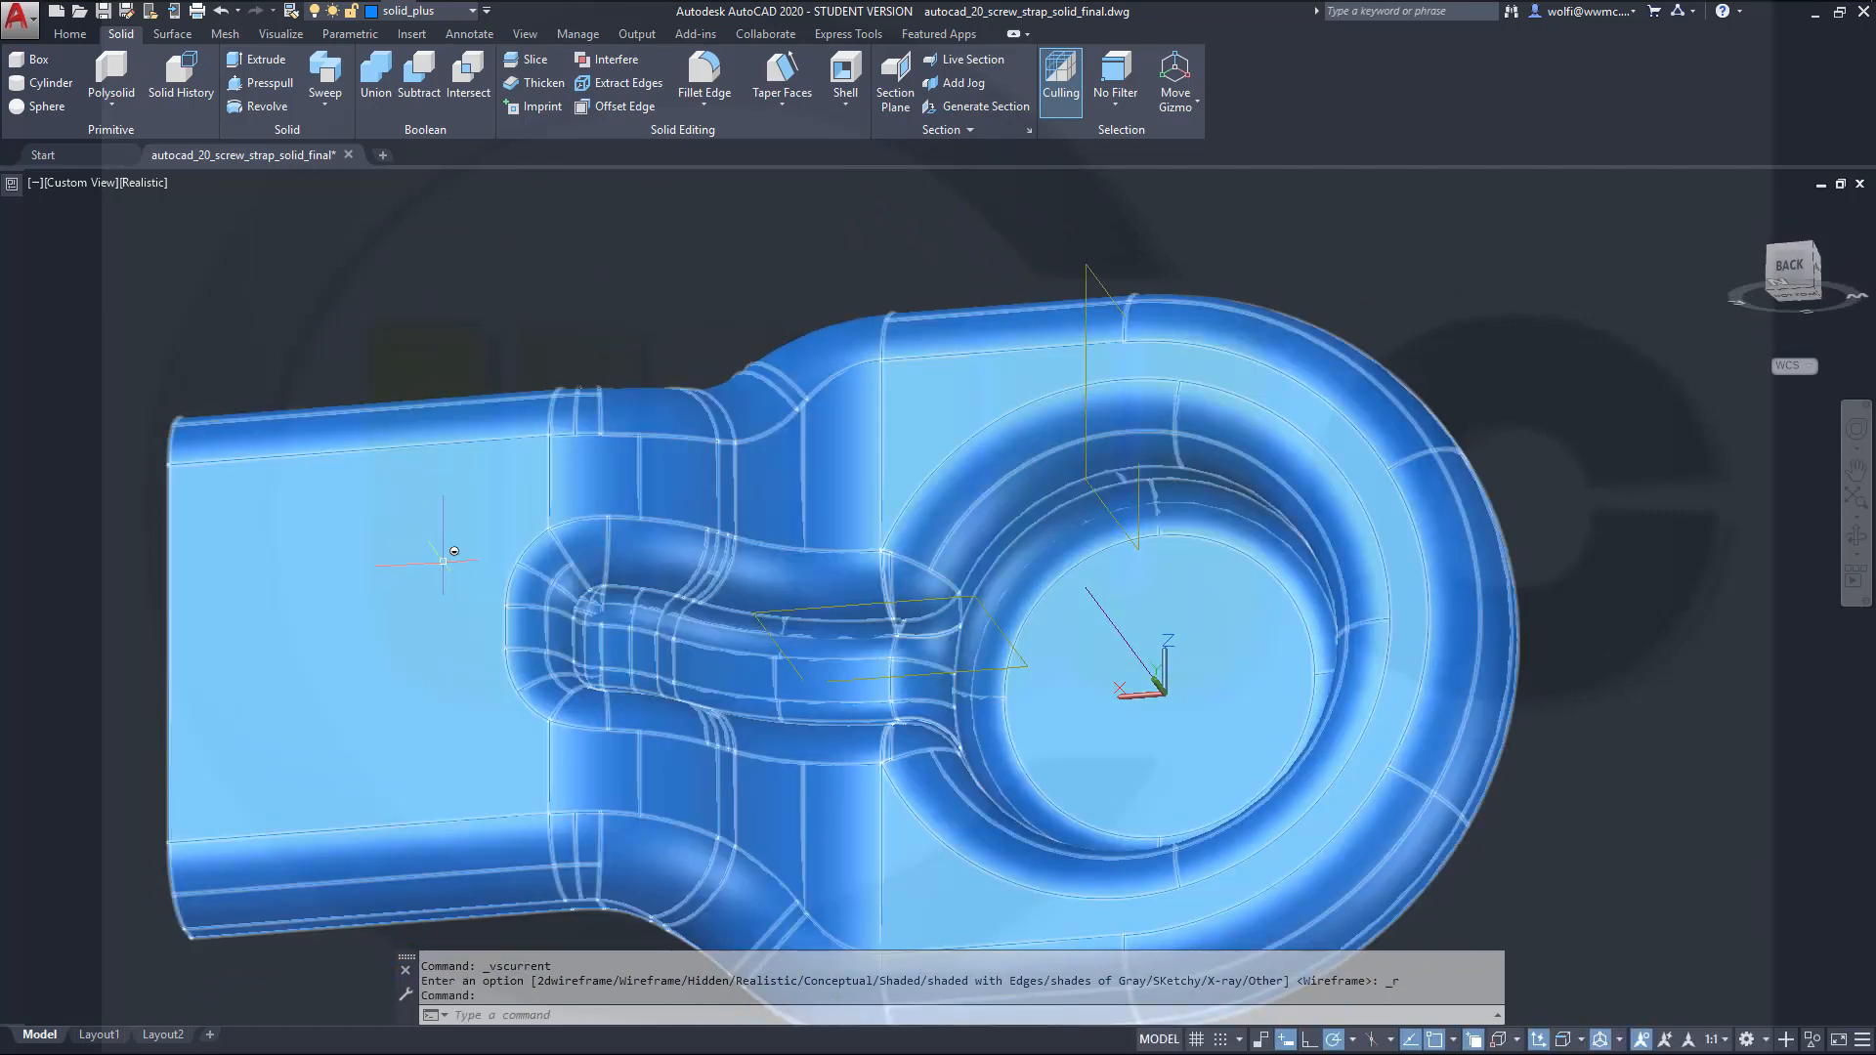
pyautogui.moveTo(444, 560)
pyautogui.keyDown('shift'); pyautogui.mouseDown(button='middle')
pyautogui.moveTo(515, 407)
pyautogui.moveTo(527, 288)
pyautogui.mouseUp(button='middle'); pyautogui.keyUp('shift')
pyautogui.keyDown('shift'); pyautogui.moveTo(524, 289); pyautogui.dragTo(1414, 809, button='middle'); pyautogui.keyUp('shift')
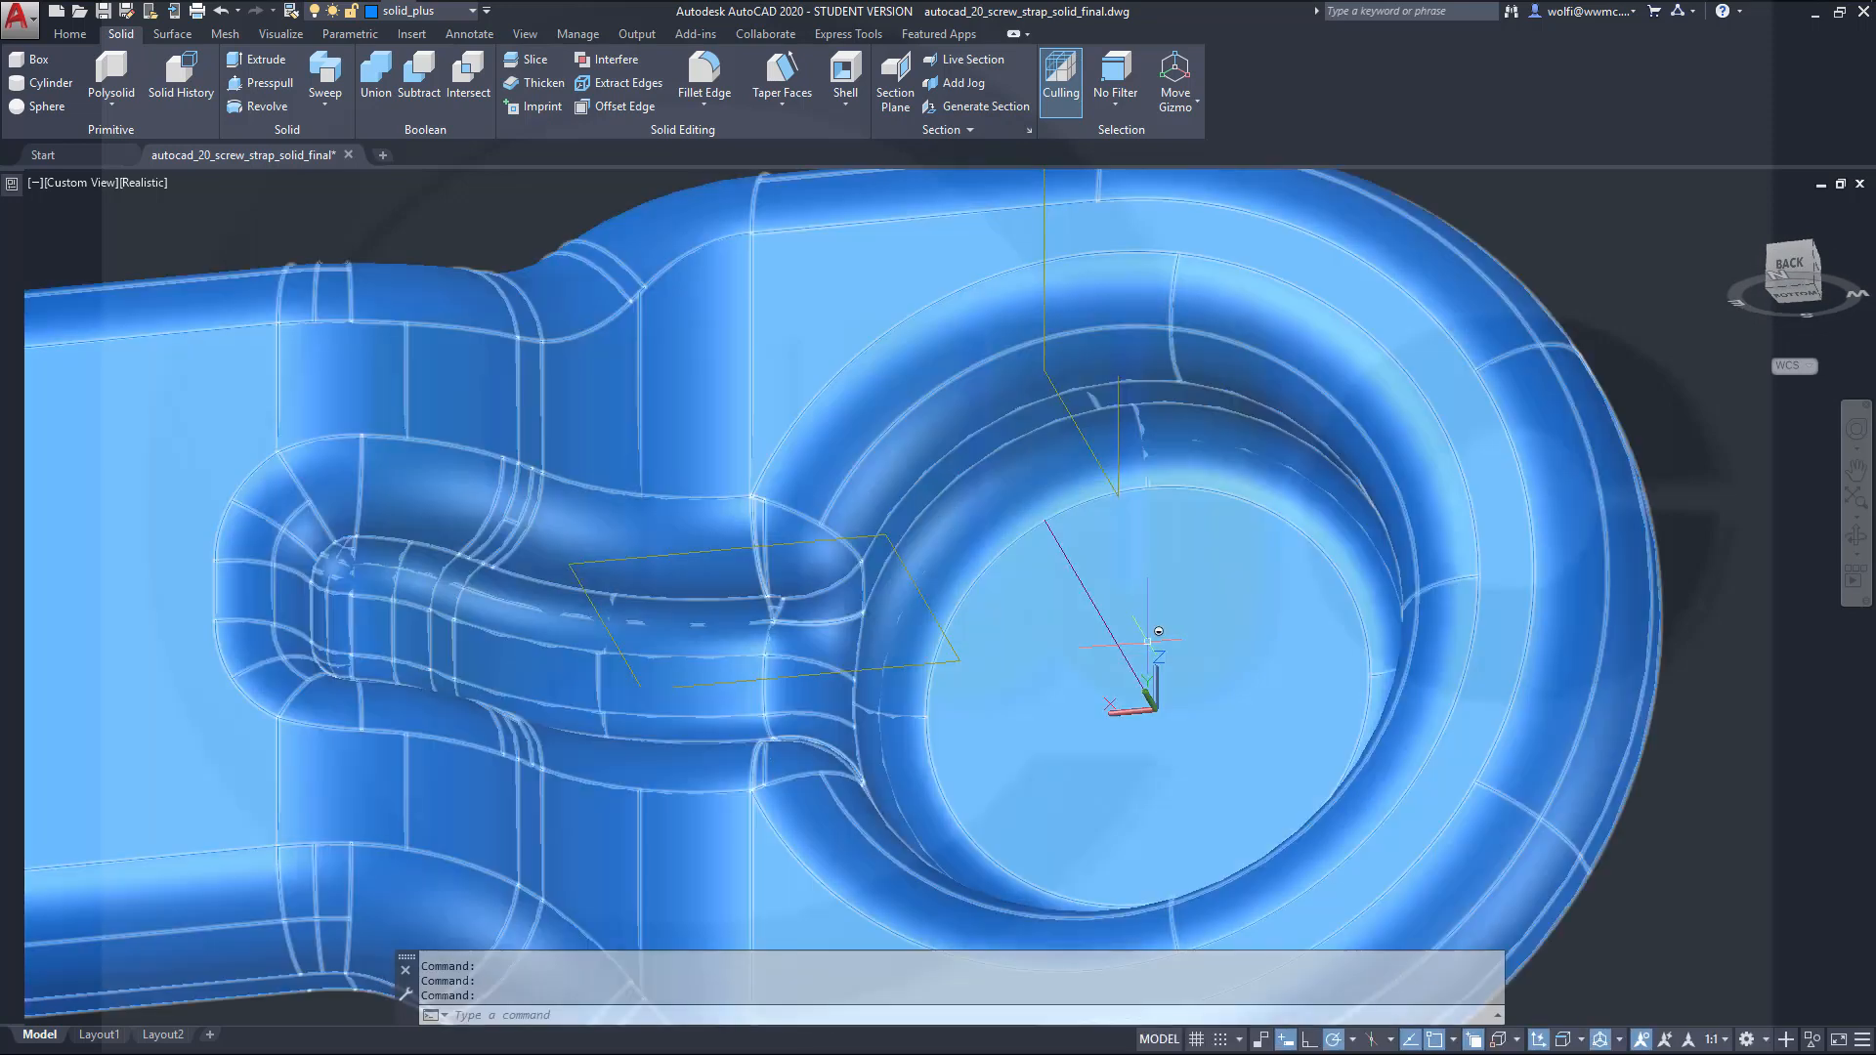
pyautogui.scroll(-5, 1167, 645)
pyautogui.keyDown('shift'); pyautogui.moveTo(1168, 645); pyautogui.dragTo(1182, 704, button='middle'); pyautogui.keyUp('shift')
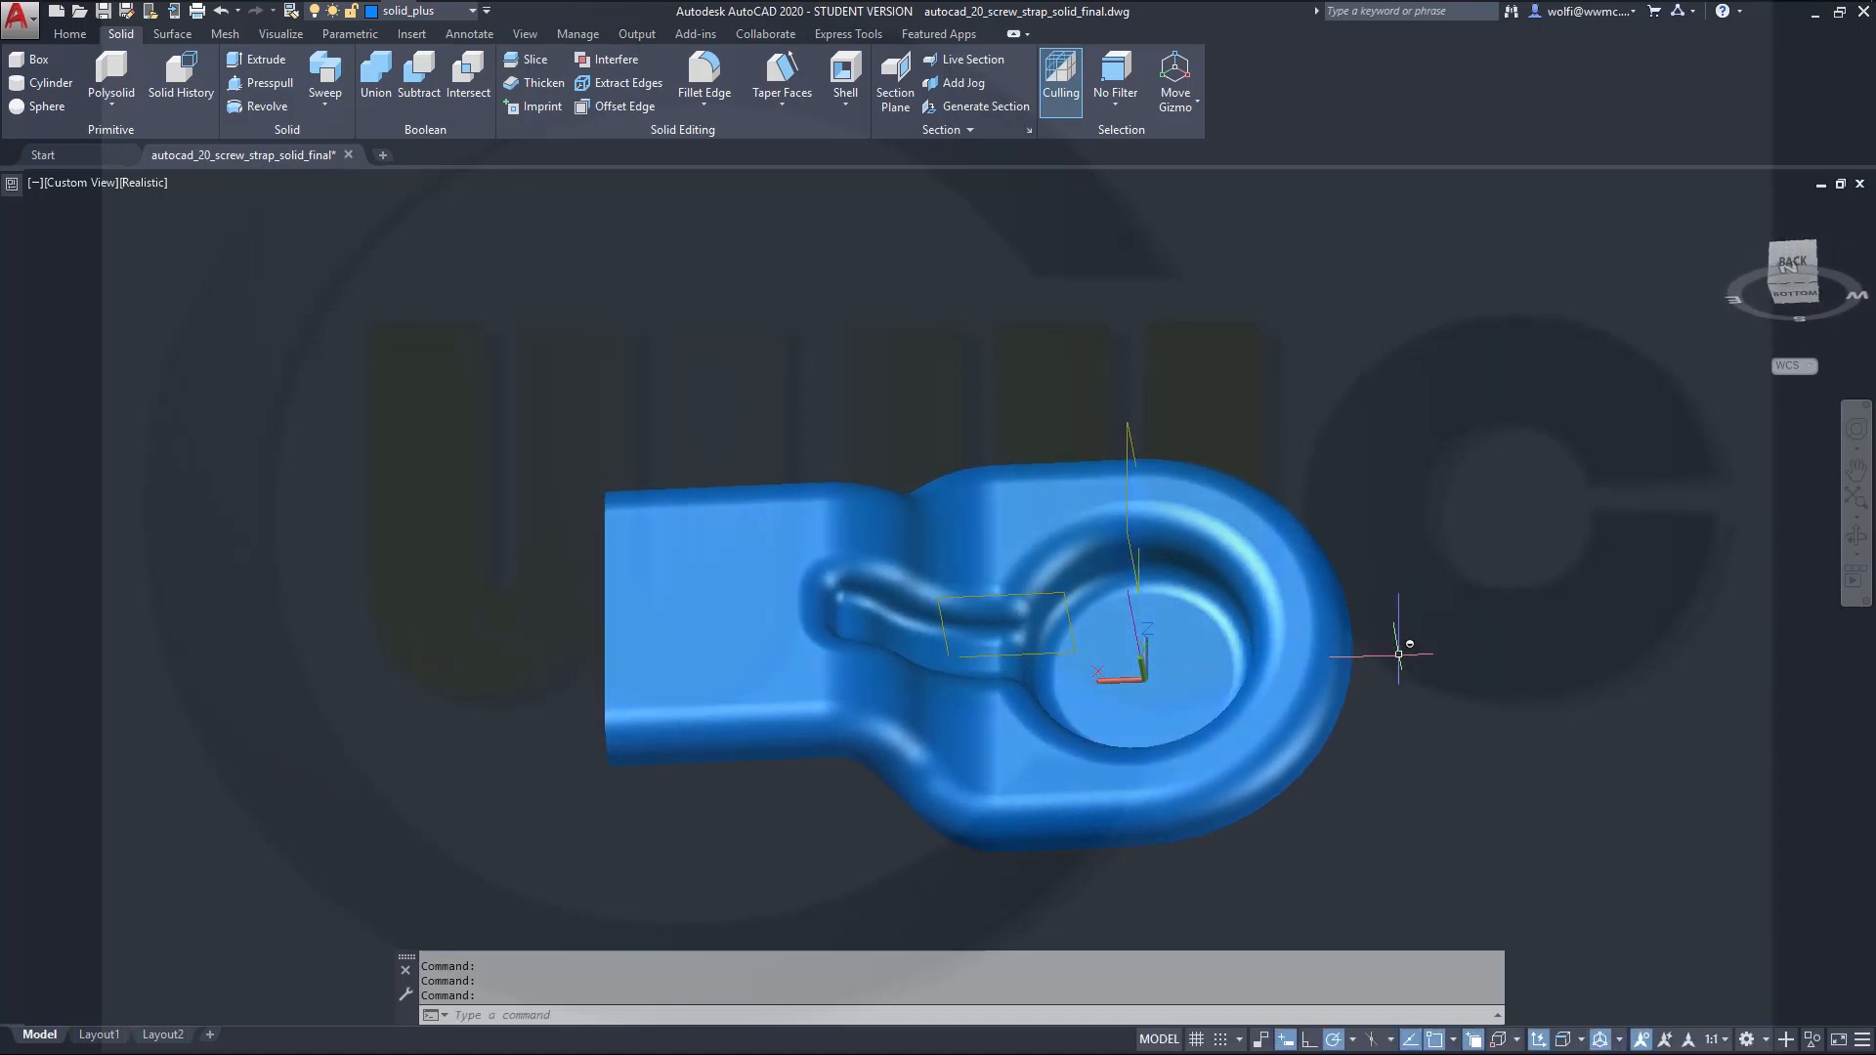